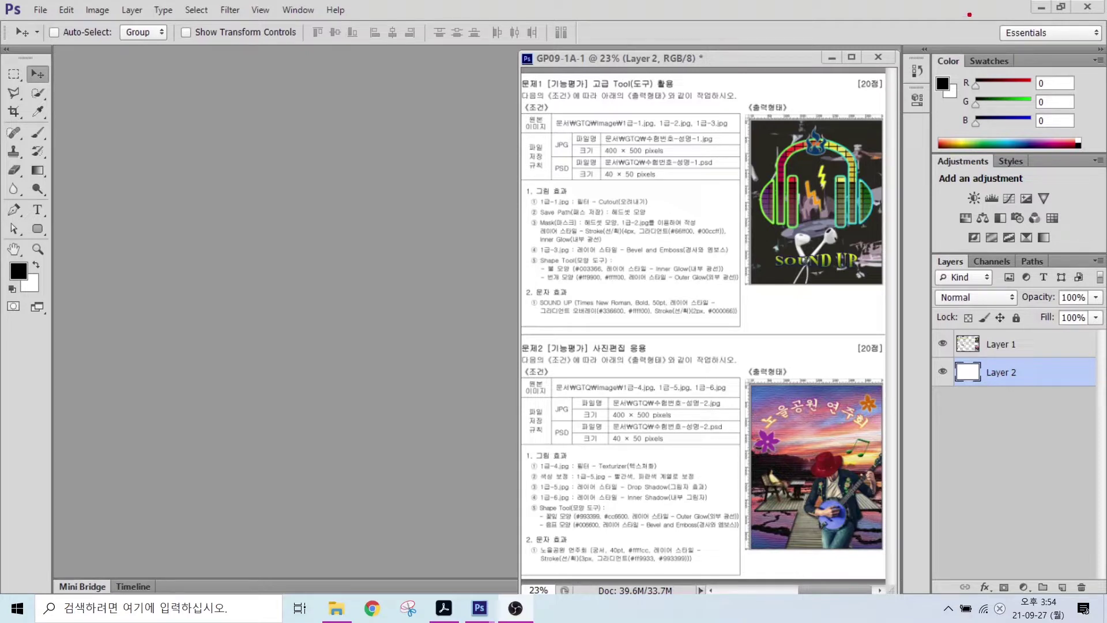
# - Reset the Essentials workspace to its default layout
pyautogui.moveTo(968, 13); pyautogui.dragTo(1103, 56)
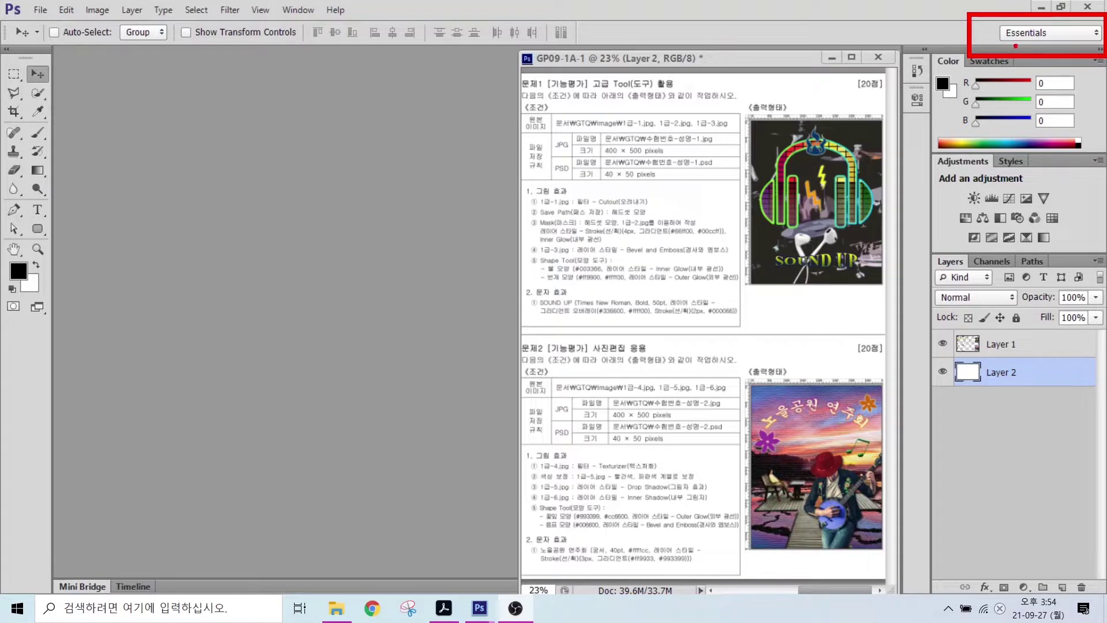
pyautogui.moveTo(1018, 45); pyautogui.dragTo(961, 111)
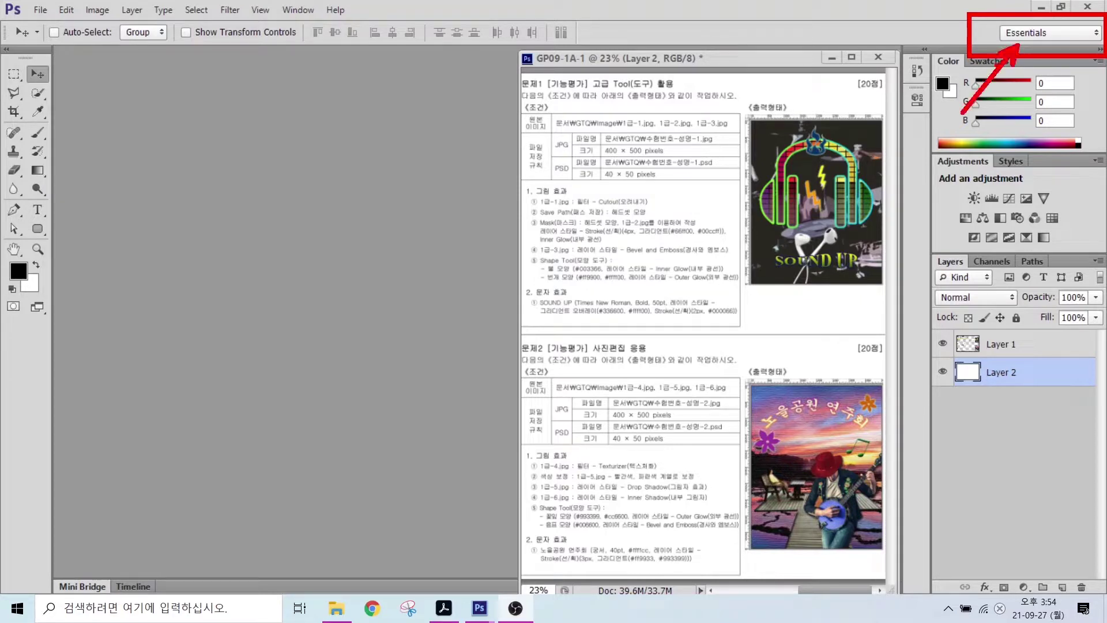
pyautogui.press('Escape')
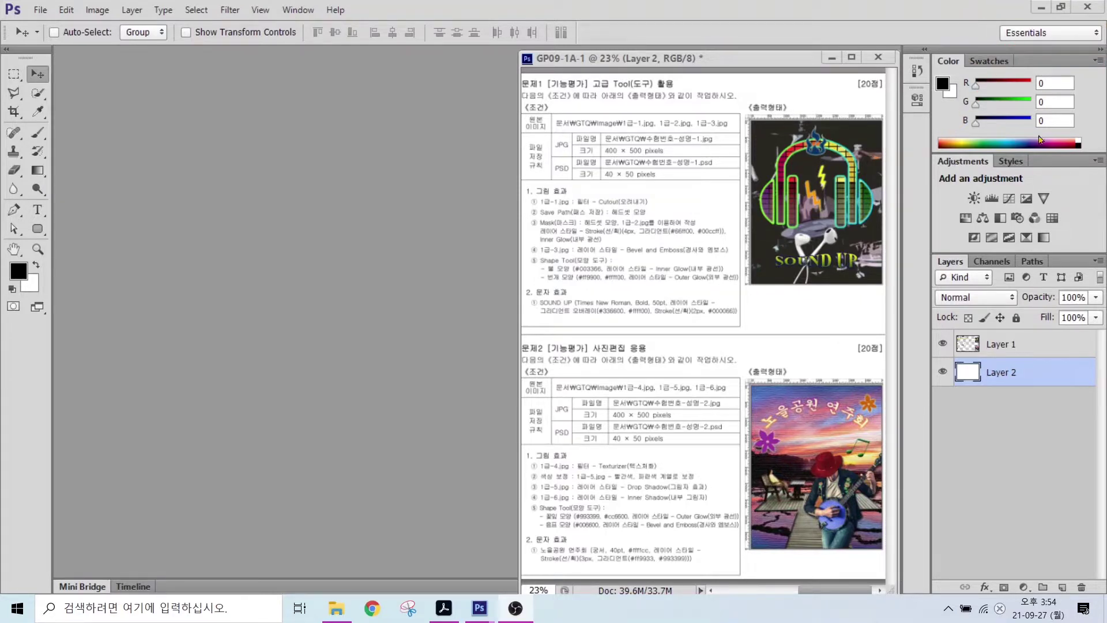
pyautogui.click(1026, 37)
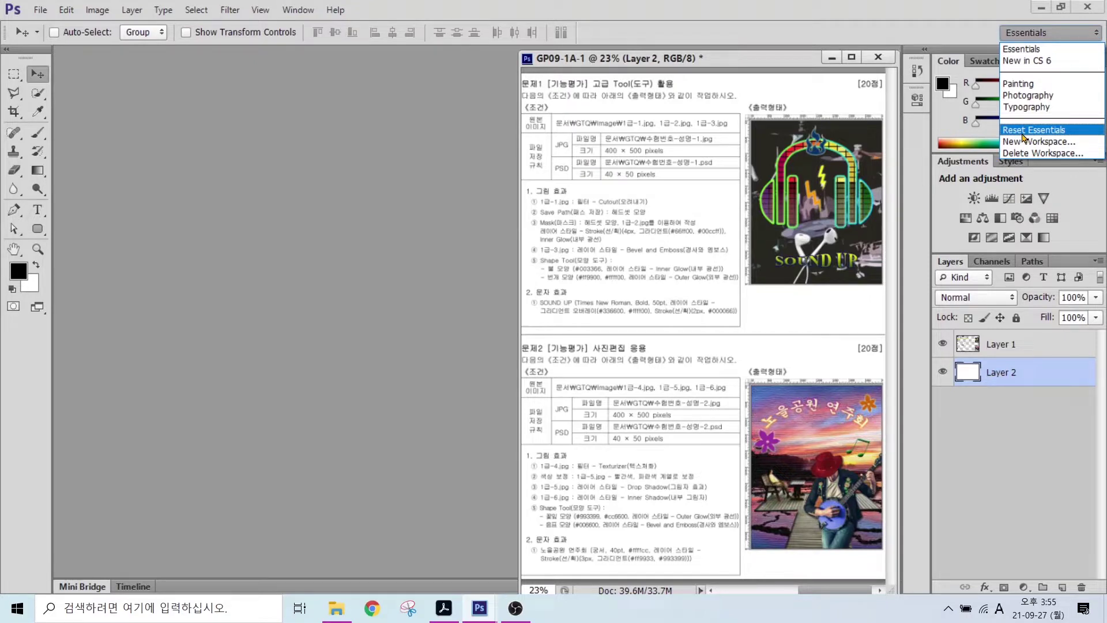
pyautogui.click(1024, 129)
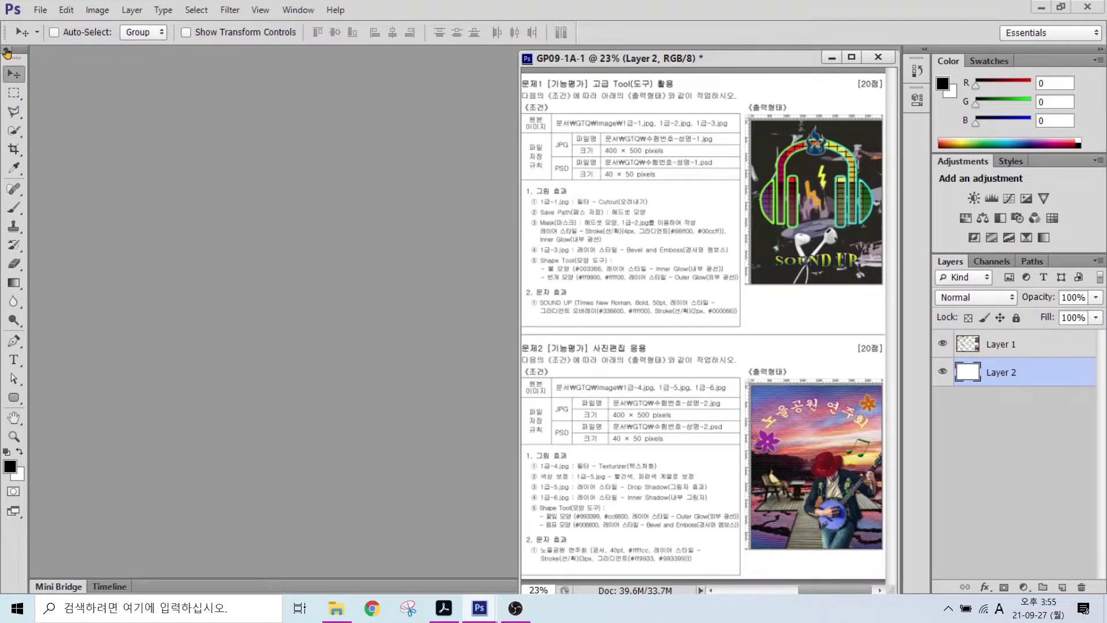
# - Switch the tools panel to a two-column layout
pyautogui.moveTo(21, 53)
pyautogui.mouseDown()
pyautogui.moveTo(6, 66)
pyautogui.moveTo(16, 42)
pyautogui.moveTo(16, 59)
pyautogui.mouseUp()
pyautogui.moveTo(68, 101); pyautogui.dragTo(13, 58)
pyautogui.moveTo(13, 58); pyautogui.dragTo(17, 75)
pyautogui.press('Escape')
pyautogui.click(7, 50)
pyautogui.click(6, 51)
pyautogui.click(6, 52)
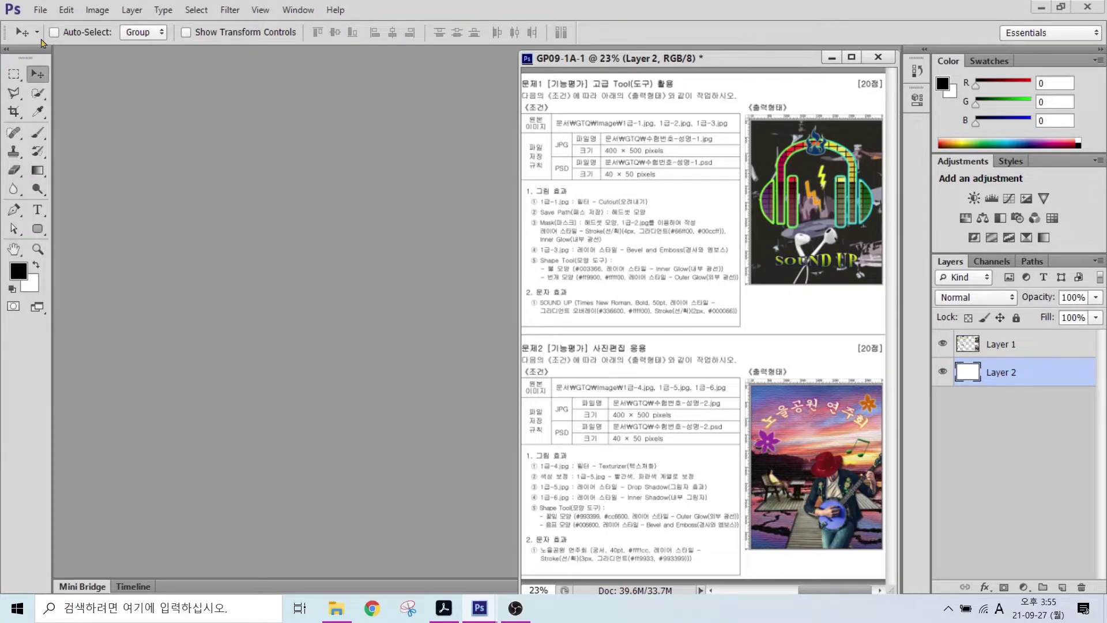
# - Open Edit > Preferences > General and reposition the dialog
pyautogui.click(67, 12)
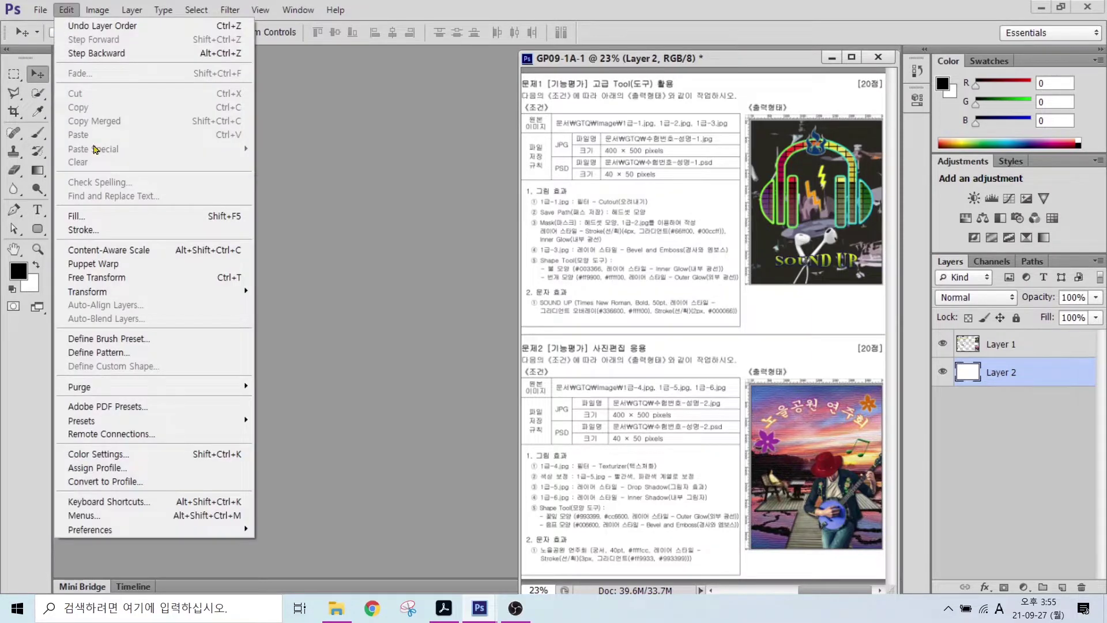
pyautogui.moveTo(99, 528)
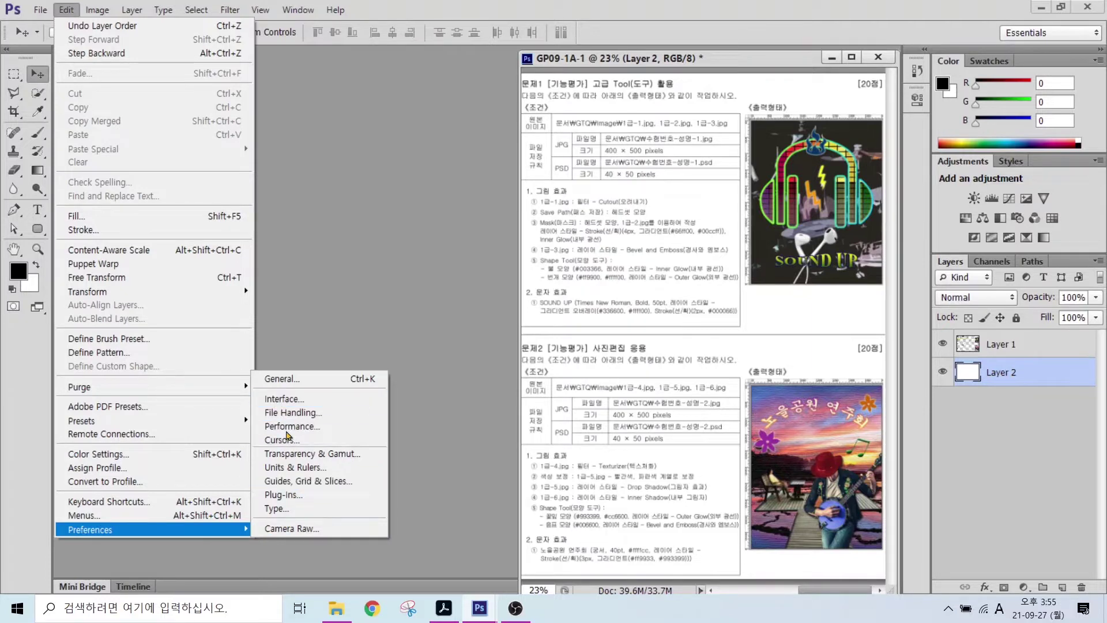
pyautogui.click(290, 383)
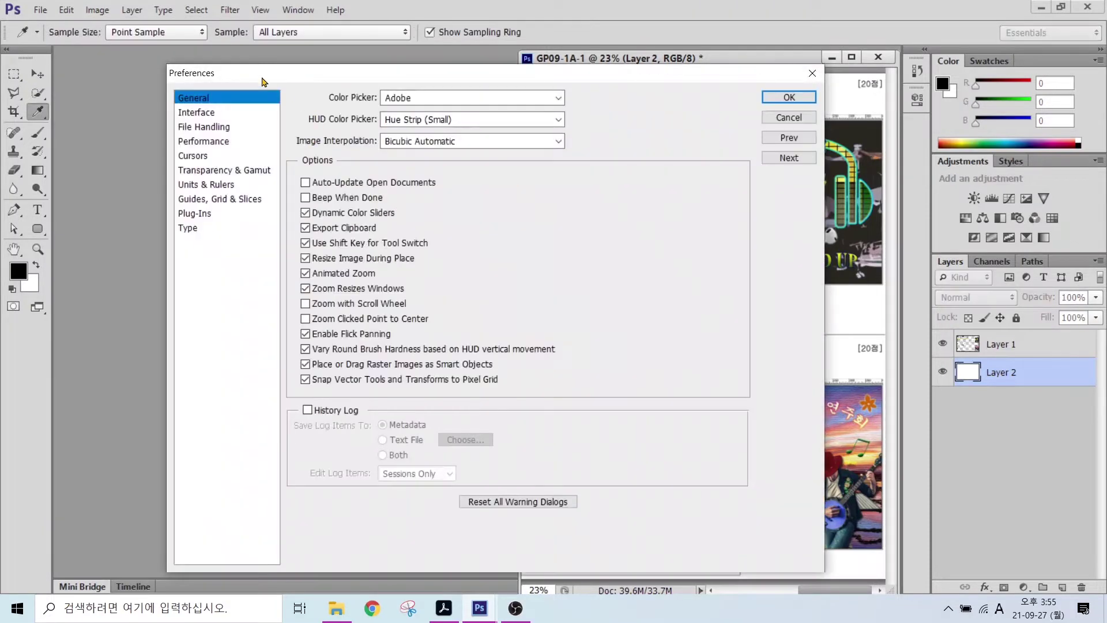
pyautogui.moveTo(262, 81); pyautogui.dragTo(247, 64)
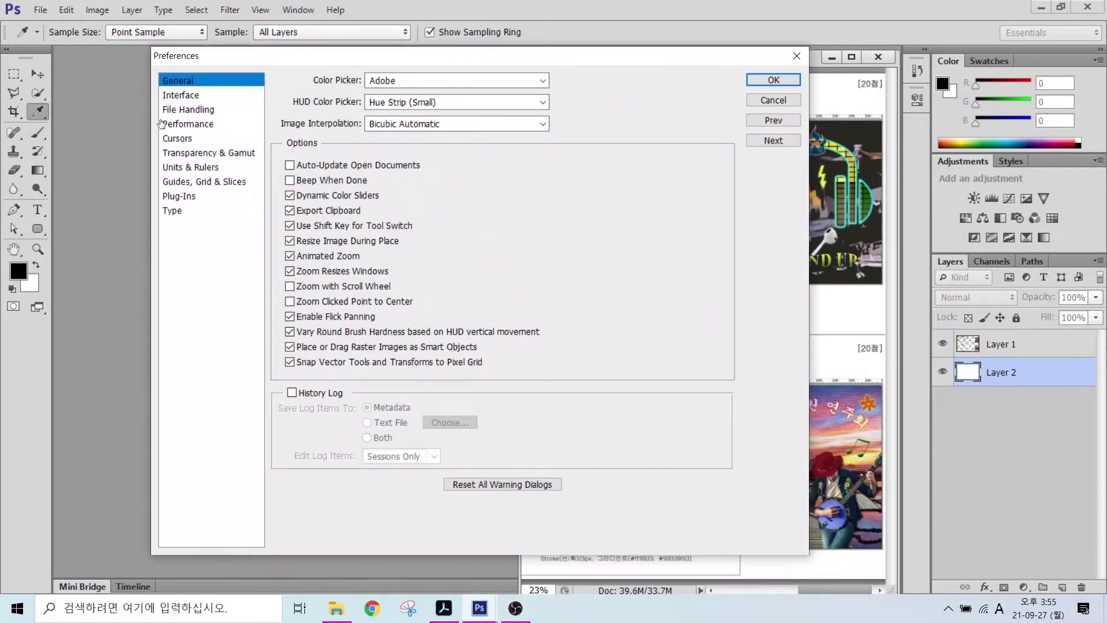
# - Browse the Interface, File Handling and Performance preference pages, ending on Cursors
pyautogui.click(171, 100)
pyautogui.click(173, 111)
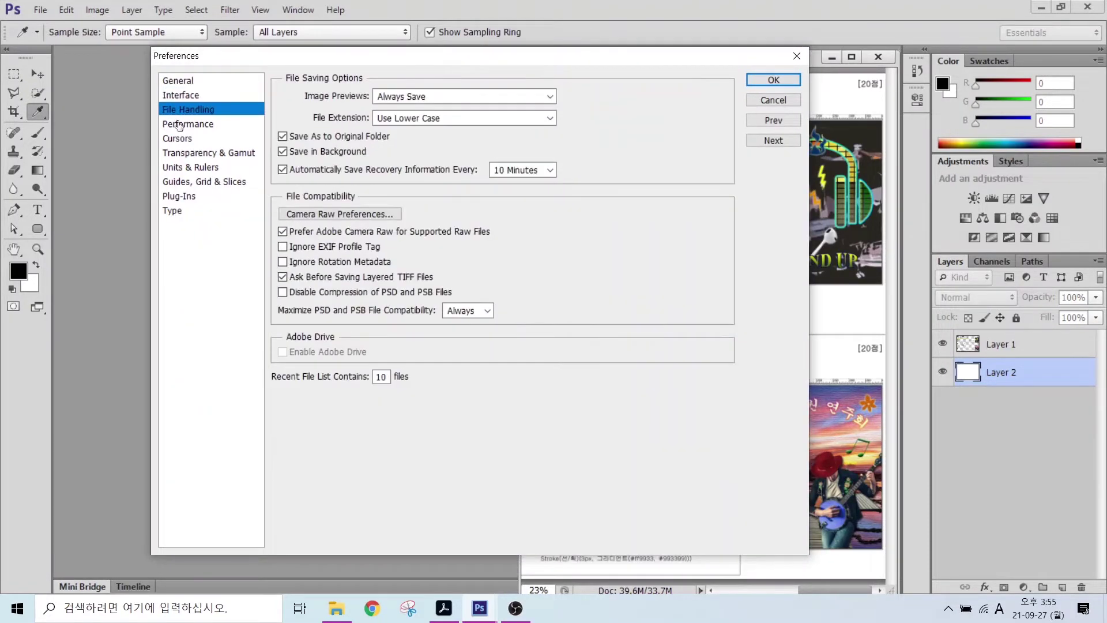
pyautogui.click(179, 124)
pyautogui.click(181, 111)
pyautogui.click(185, 98)
pyautogui.press('alt')
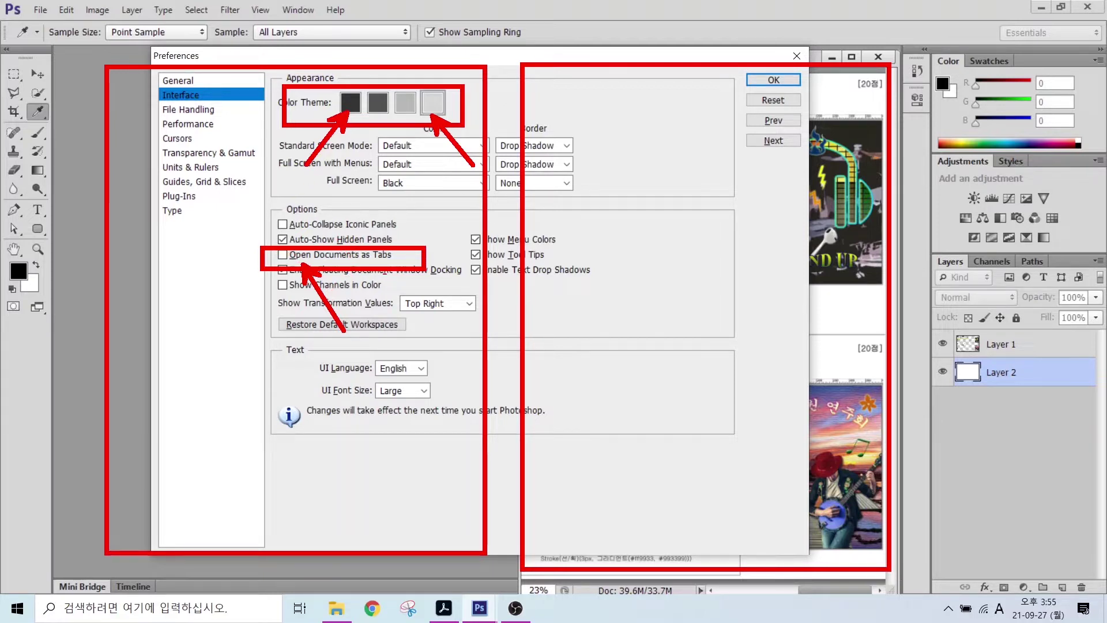
pyautogui.click(176, 139)
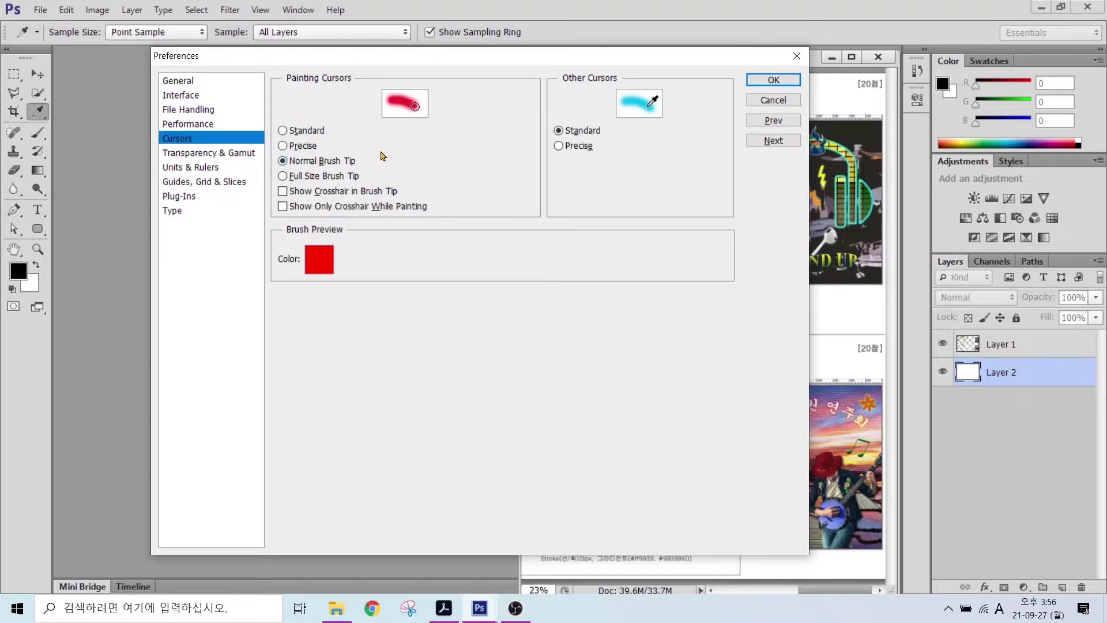
# - Try Precise and Standard painting cursors, then settle on Normal Brush Tip
pyautogui.press('alt')
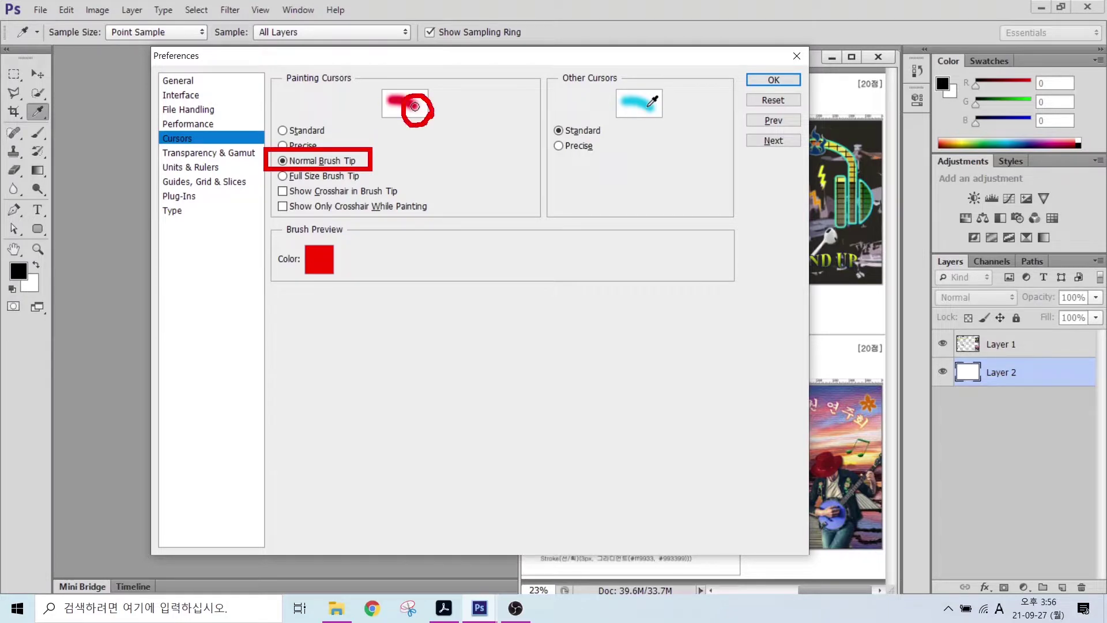
pyautogui.click(283, 145)
pyautogui.click(284, 130)
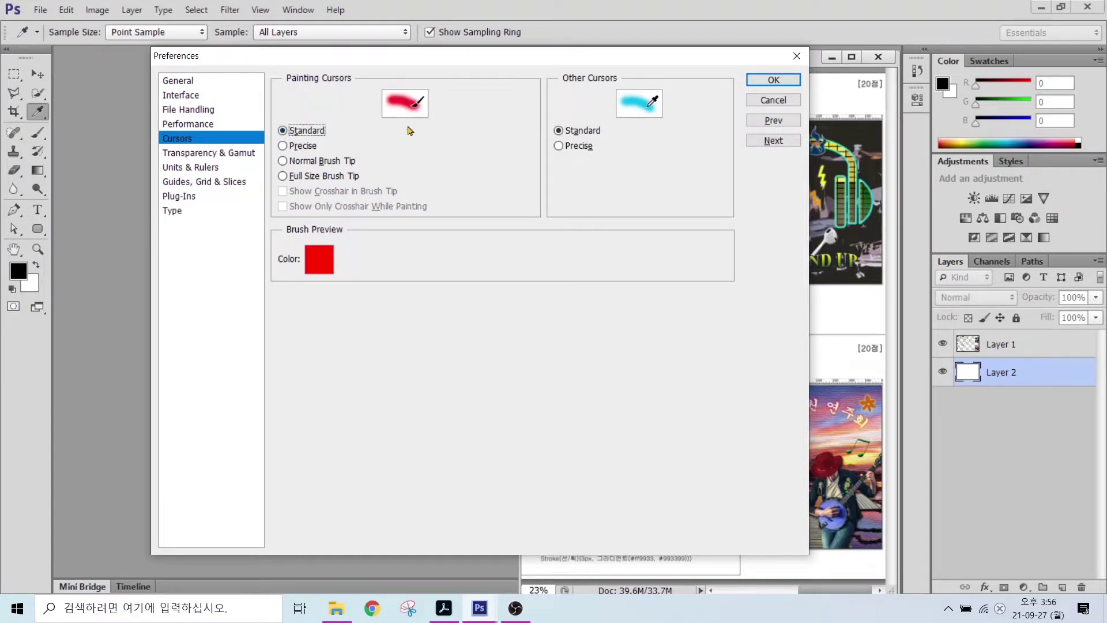
pyautogui.click(308, 162)
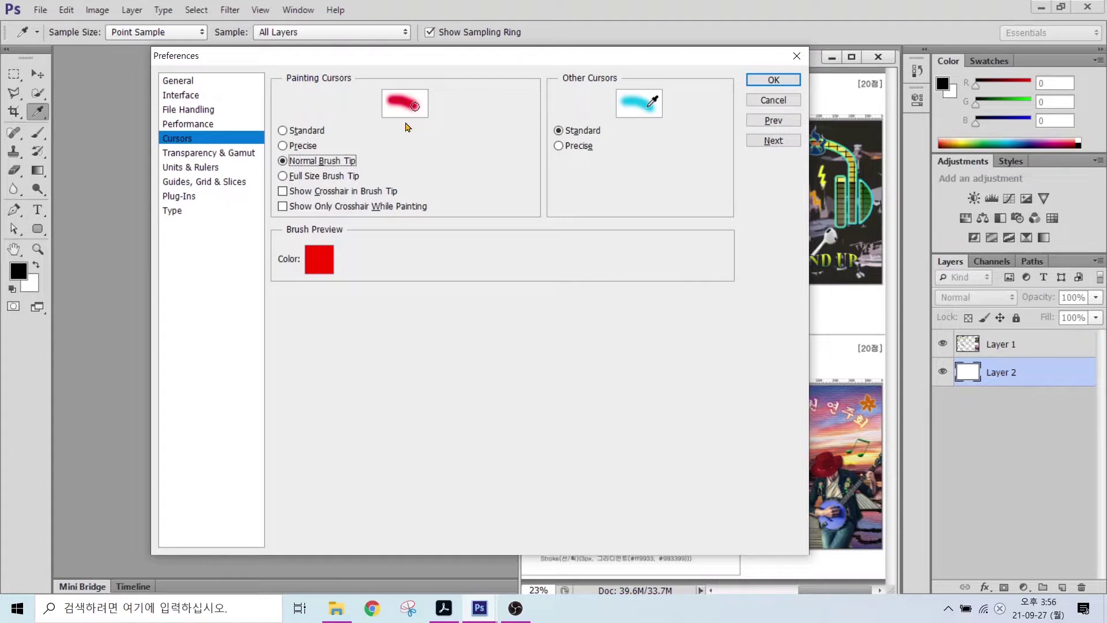
pyautogui.click(314, 160)
pyautogui.click(291, 145)
pyautogui.click(411, 111)
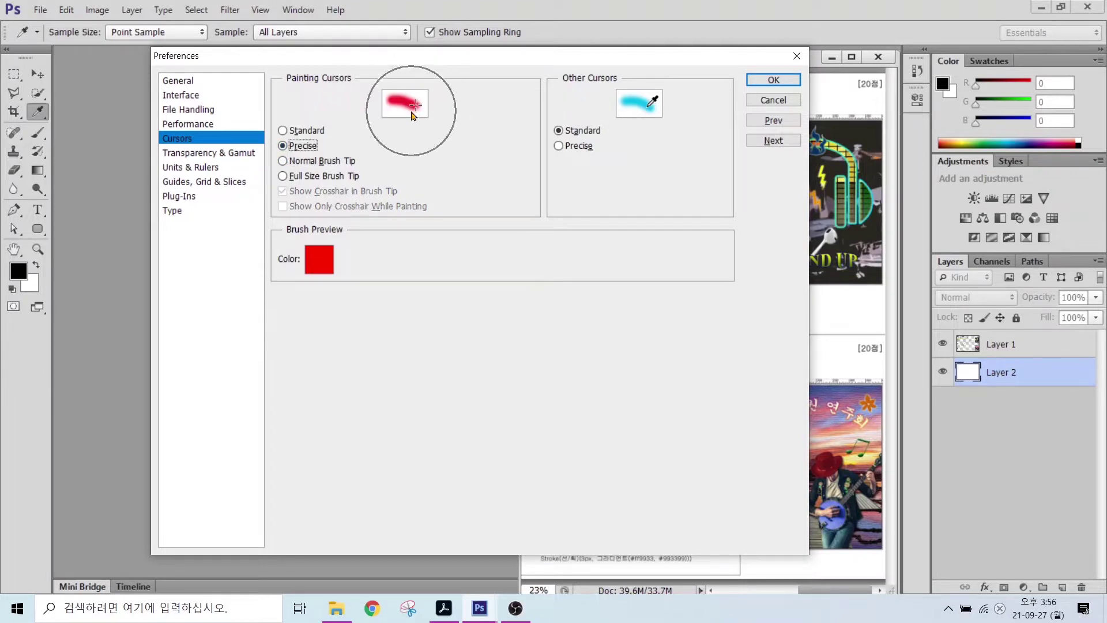
pyautogui.click(298, 164)
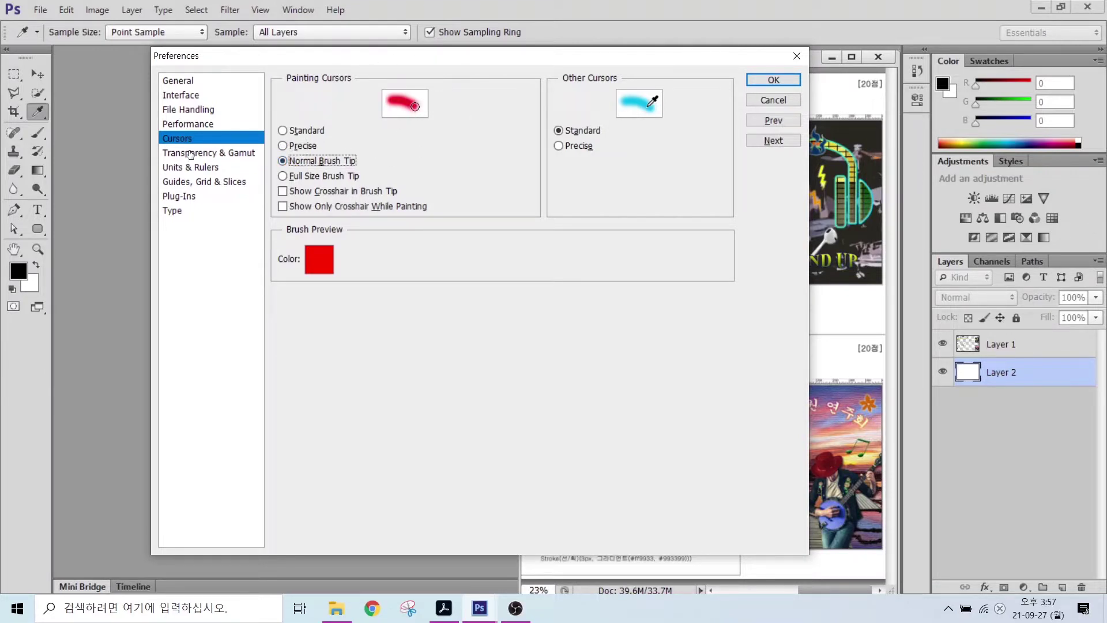
# - Check Units & Rulers: rulers in Pixels, type in Points
pyautogui.click(183, 168)
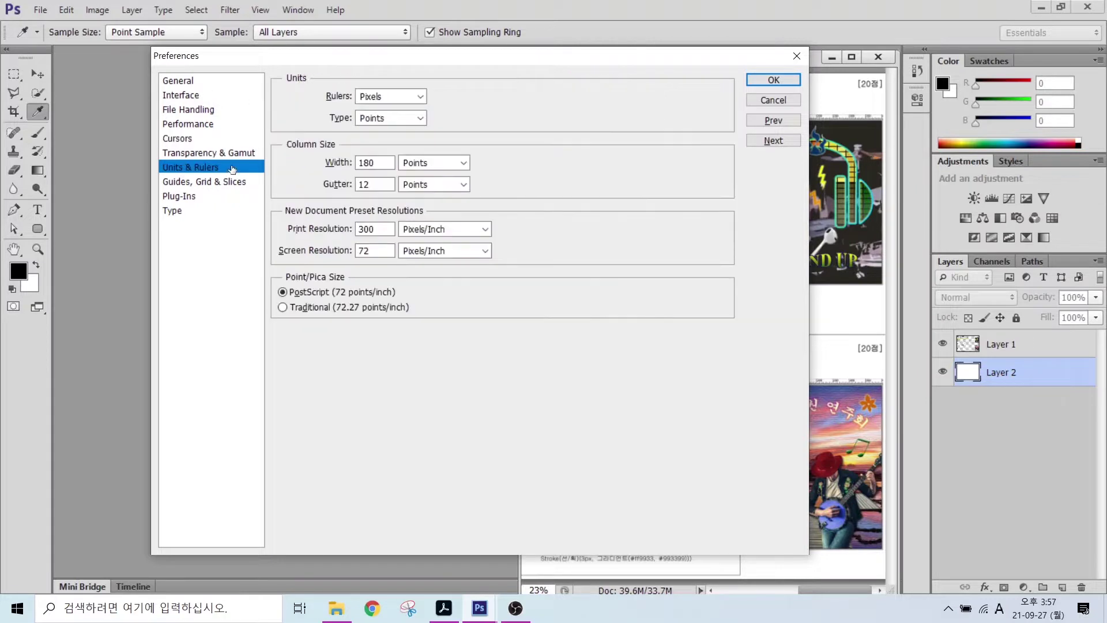
pyautogui.press('alt')
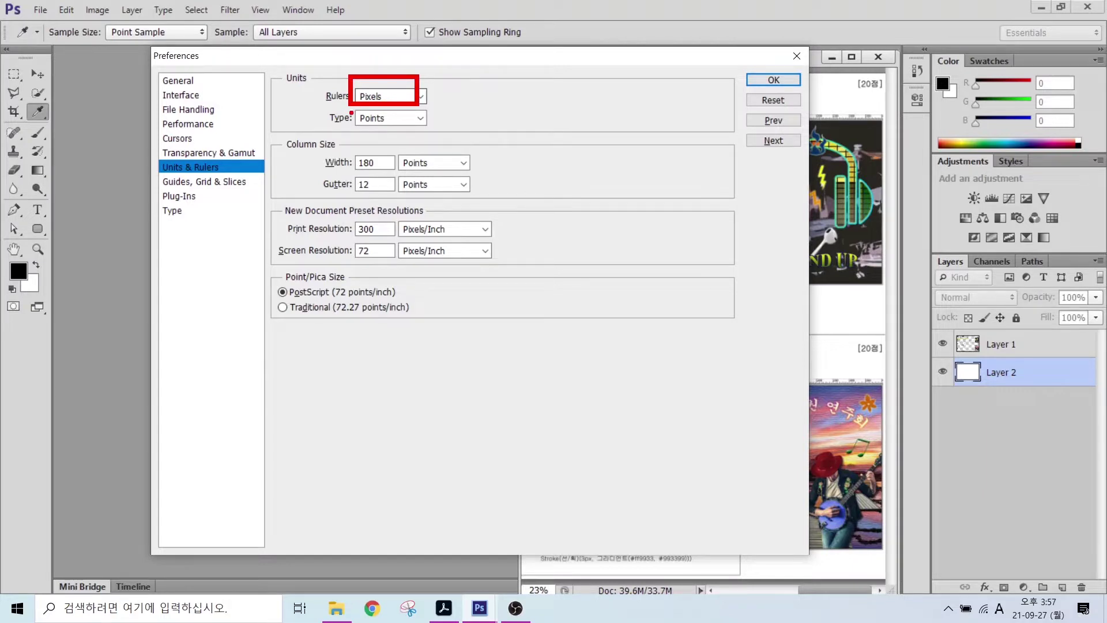
pyautogui.moveTo(353, 112)
pyautogui.mouseDown()
pyautogui.moveTo(413, 132)
pyautogui.moveTo(429, 168)
pyautogui.mouseUp()
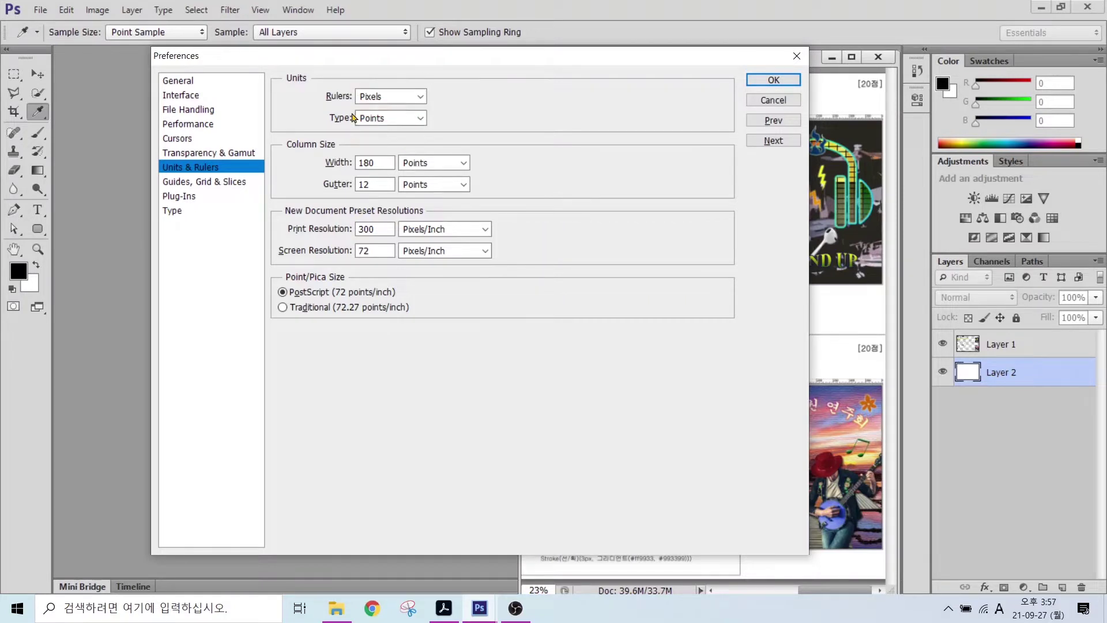
# - Leave Show Font Names in English unchecked in Type preferences and confirm
pyautogui.click(174, 212)
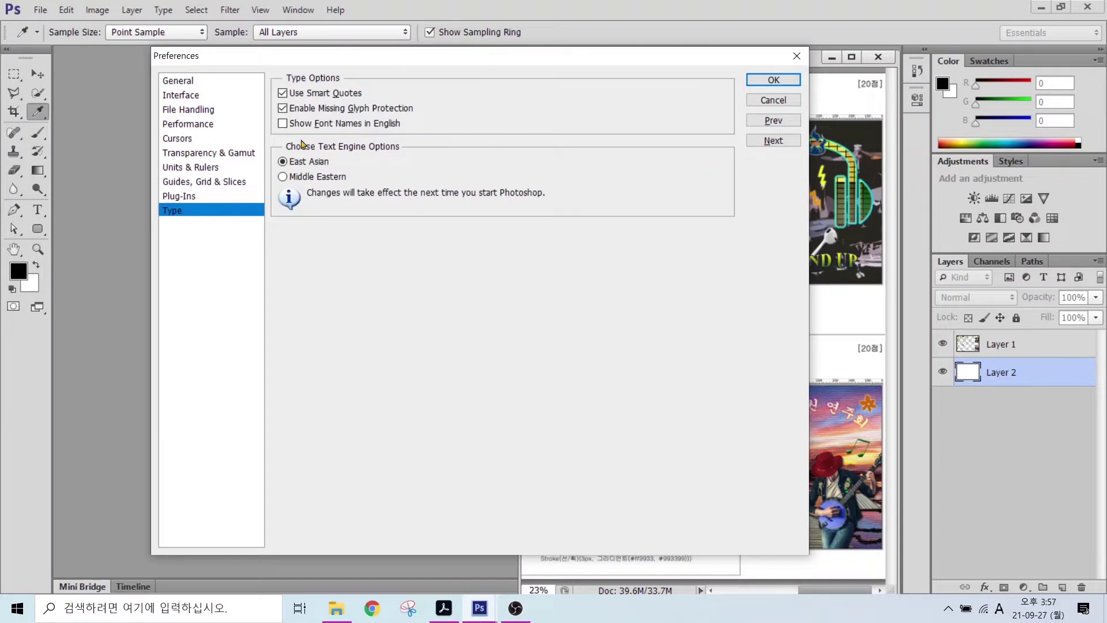
pyautogui.press('alt')
pyautogui.moveTo(268, 112); pyautogui.dragTo(418, 133)
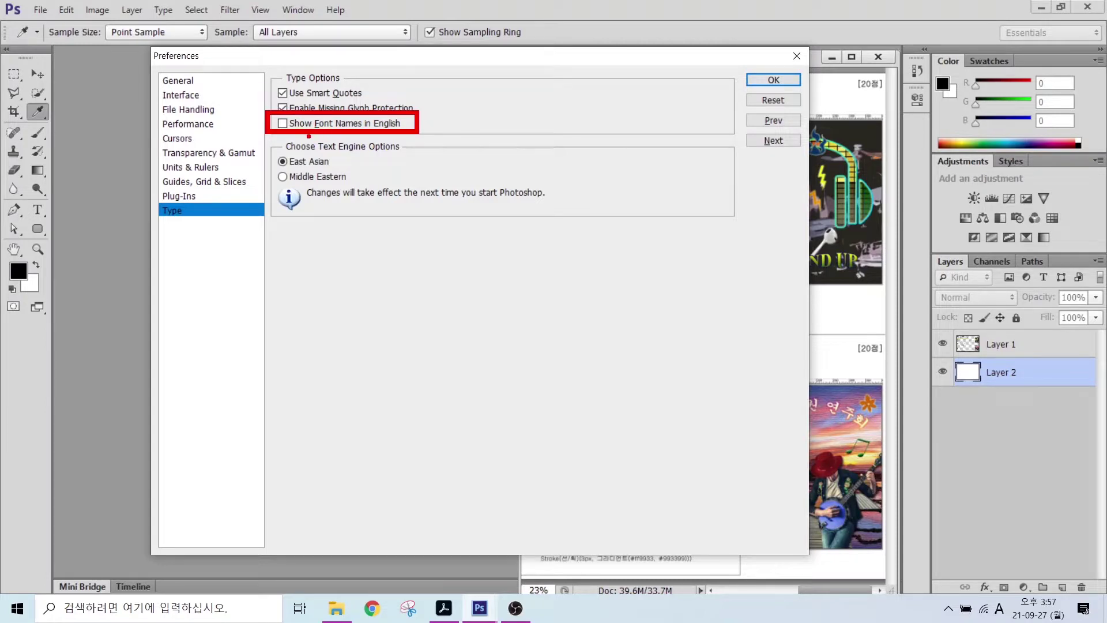
pyautogui.moveTo(293, 135); pyautogui.dragTo(347, 192)
pyautogui.press('Escape')
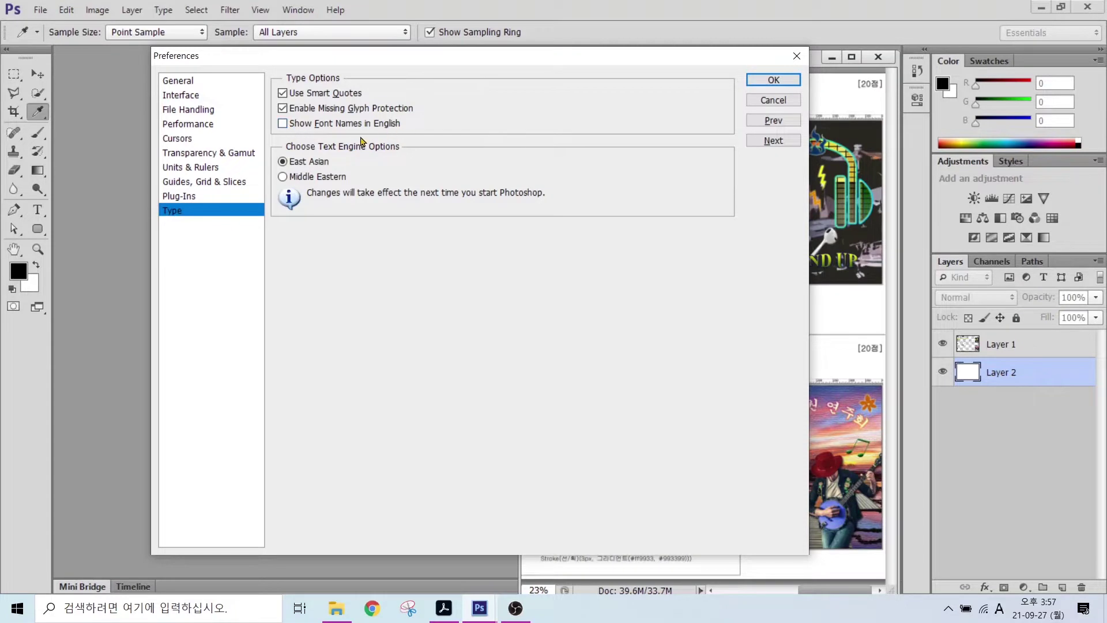
pyautogui.click(769, 84)
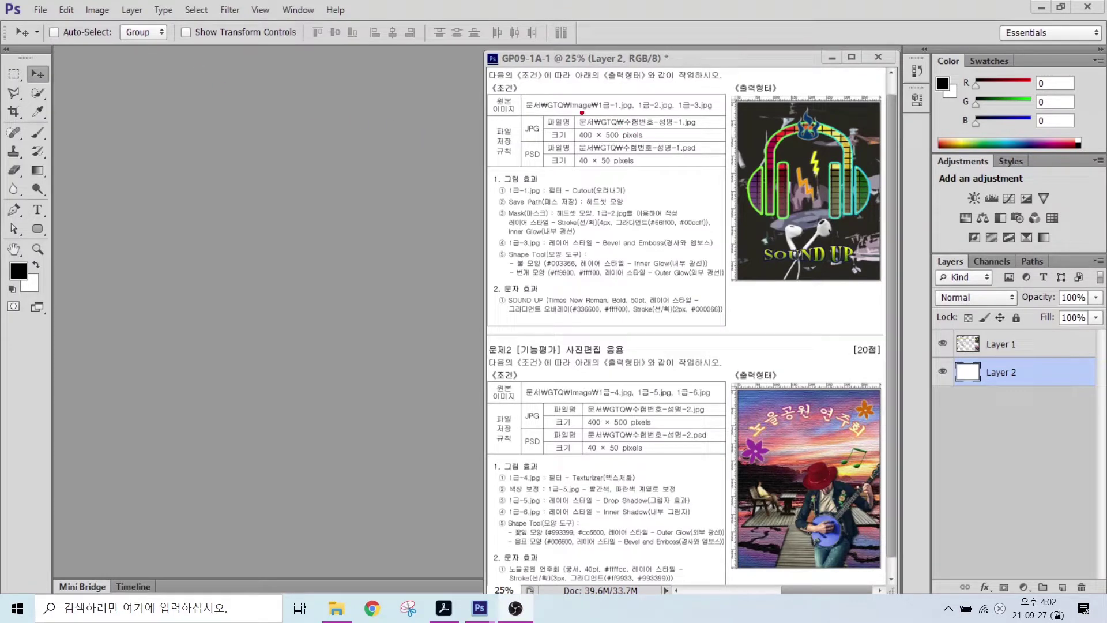
# - Create a 400 × 500 px, 72 ppi RGB document named with the exam number and candidate's name
pyautogui.moveTo(567, 106); pyautogui.dragTo(719, 177)
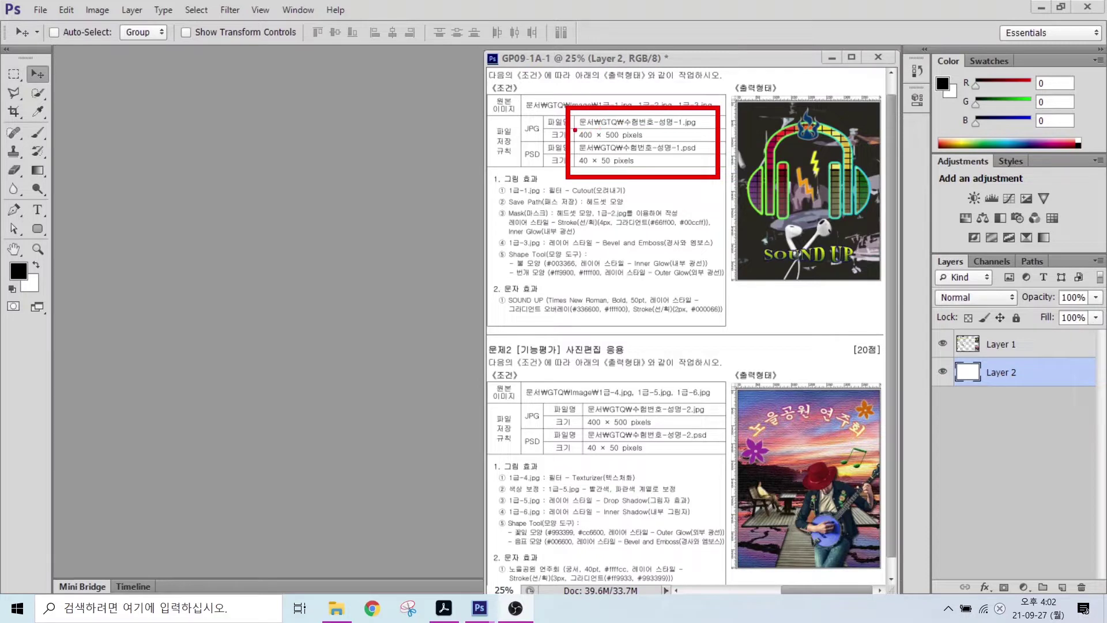
pyautogui.moveTo(575, 130); pyautogui.dragTo(532, 98)
pyautogui.moveTo(614, 127); pyautogui.dragTo(708, 126)
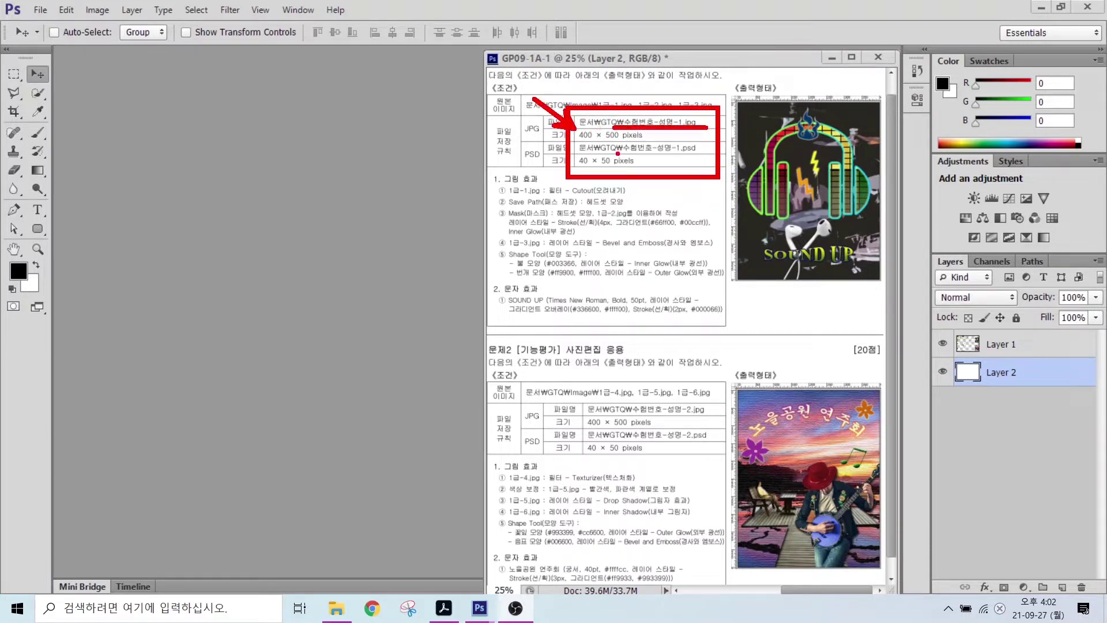
pyautogui.press('Escape')
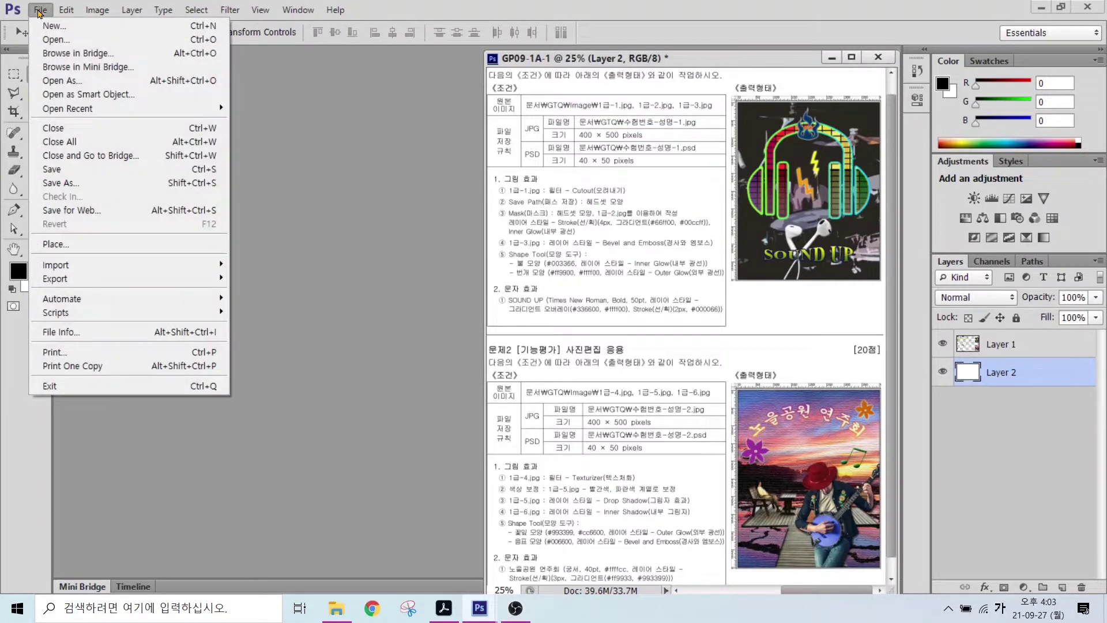
pyautogui.click(51, 26)
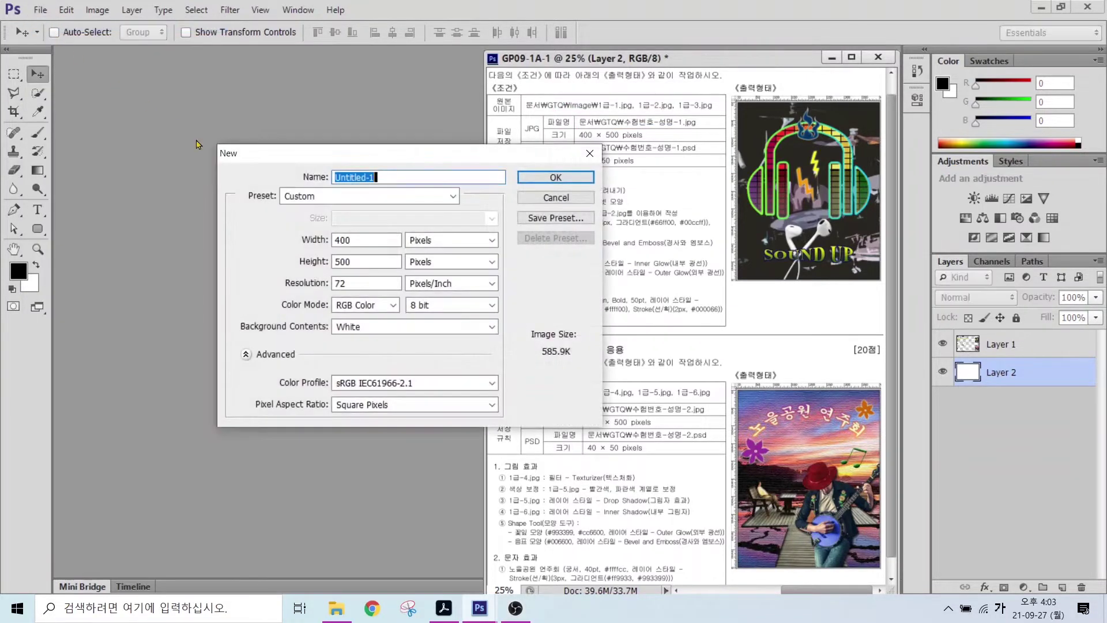
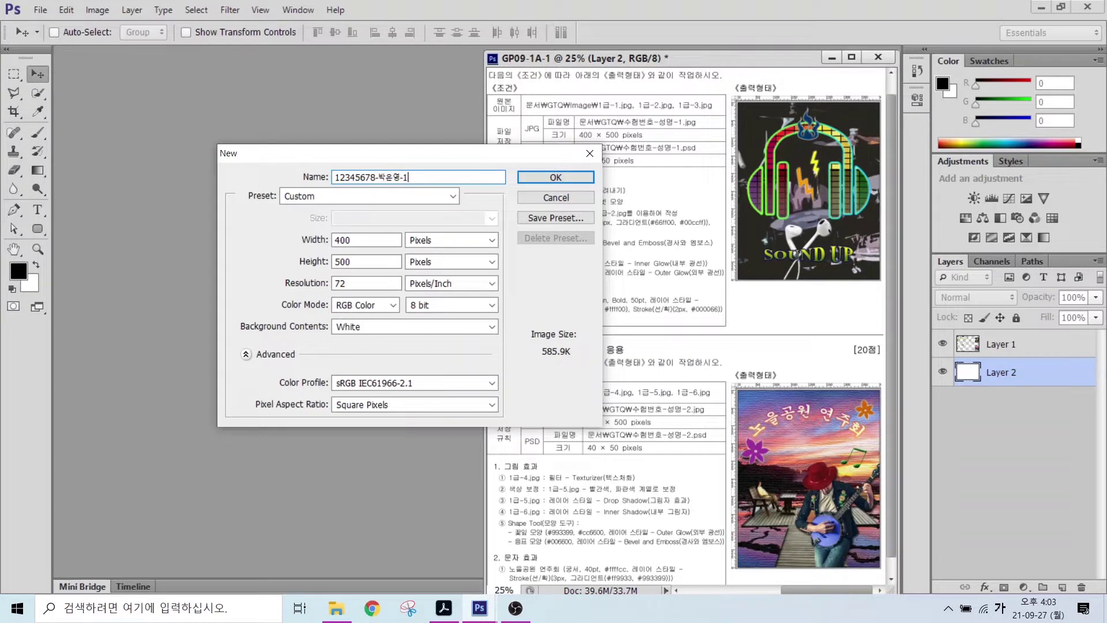
pyautogui.click(340, 242)
pyautogui.press('alt')
pyautogui.click(556, 177)
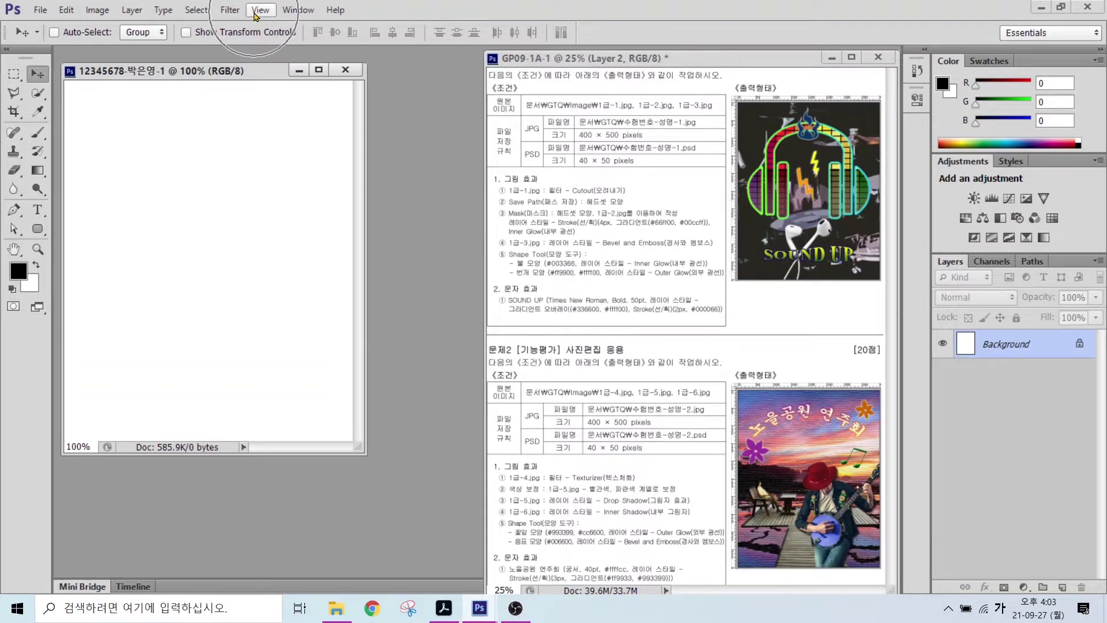
# - Show rulers, fit the blank canvas to its window, and bring up the Open dialog
pyautogui.click(254, 11)
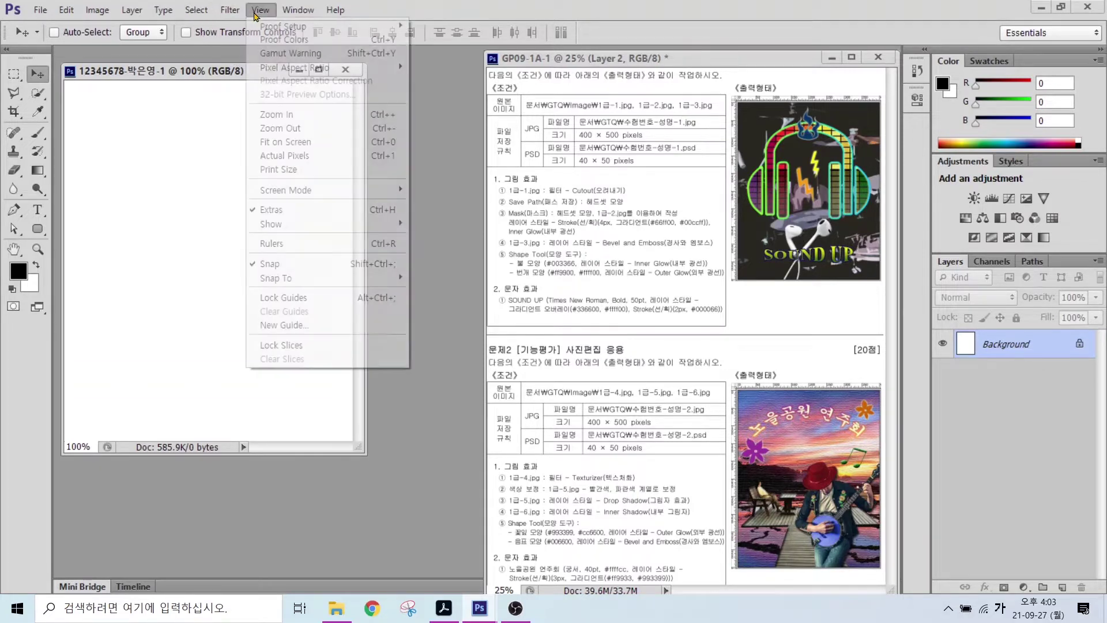
pyautogui.click(283, 245)
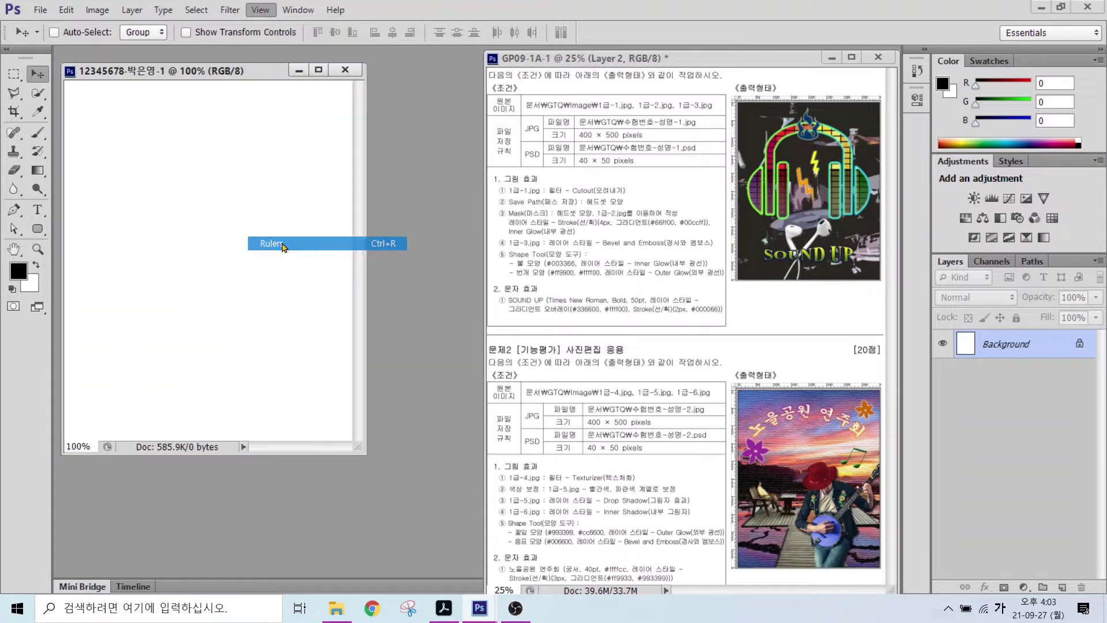
pyautogui.doubleClick(14, 249)
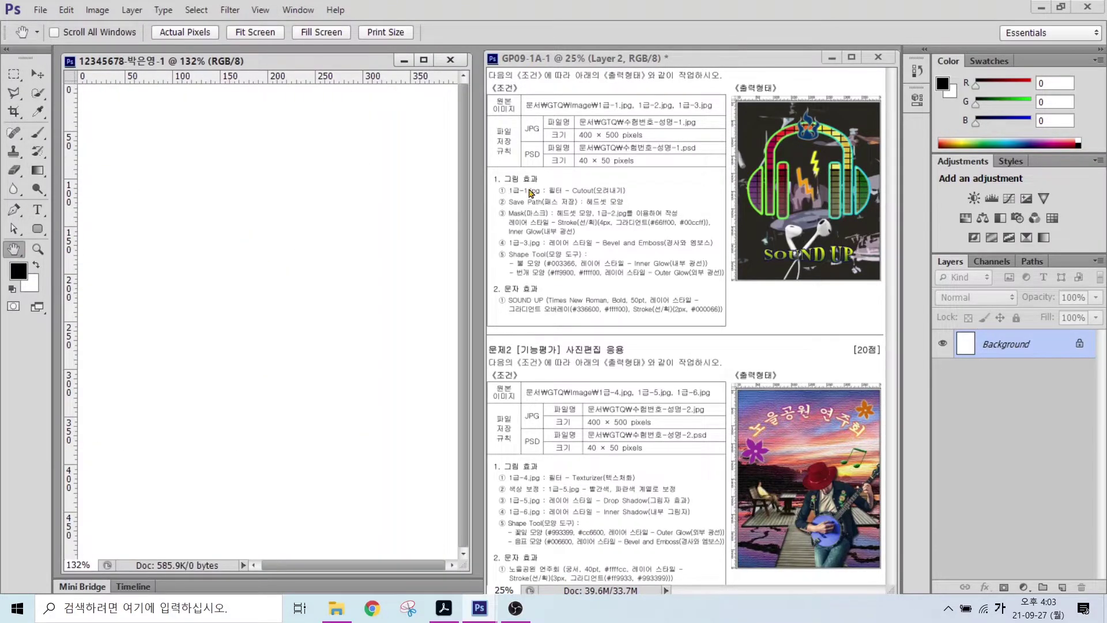
pyautogui.press('ctrl')
pyautogui.press('ctrl')
pyautogui.hotkey('ctrl', 'o')
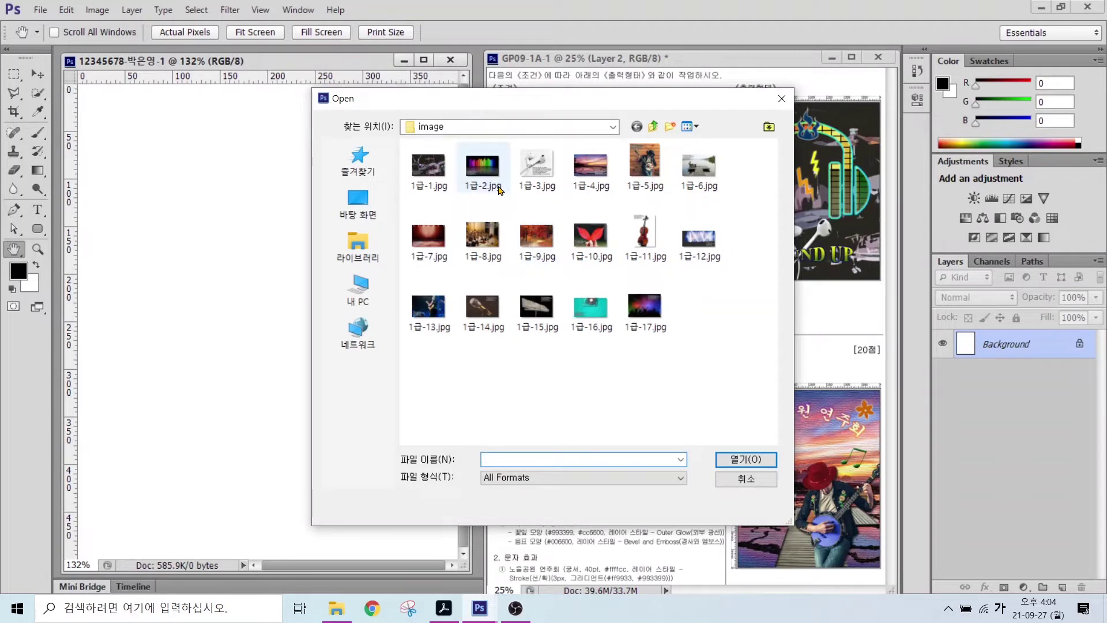
# - Open 1급-1.jpg from Libraries > 문서 > GTQ > image and move its window aside
pyautogui.click(735, 486)
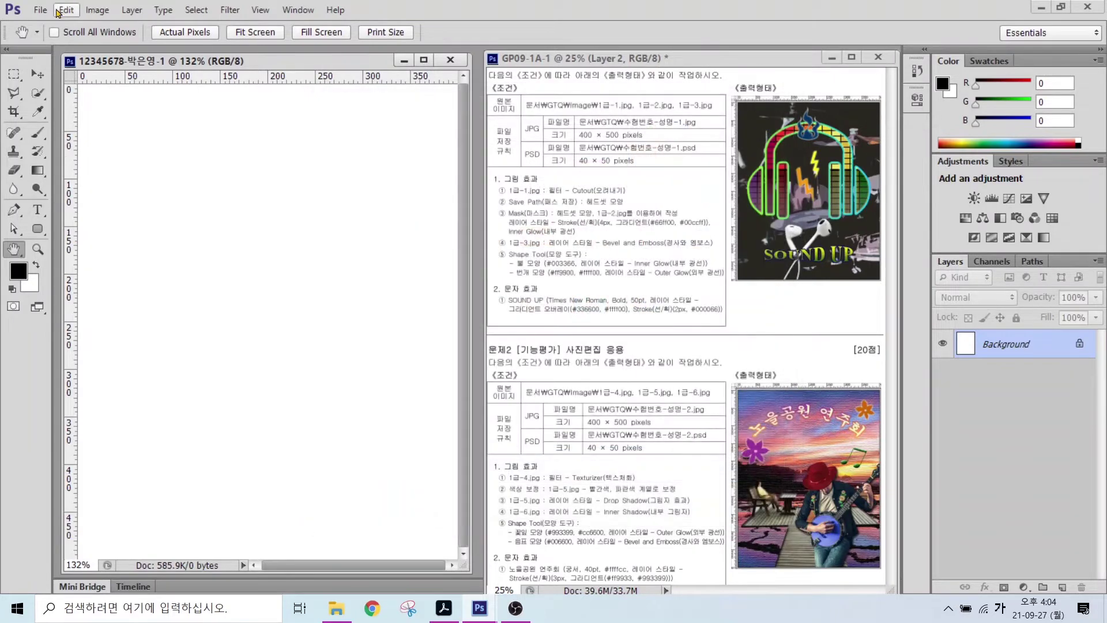
pyautogui.click(40, 10)
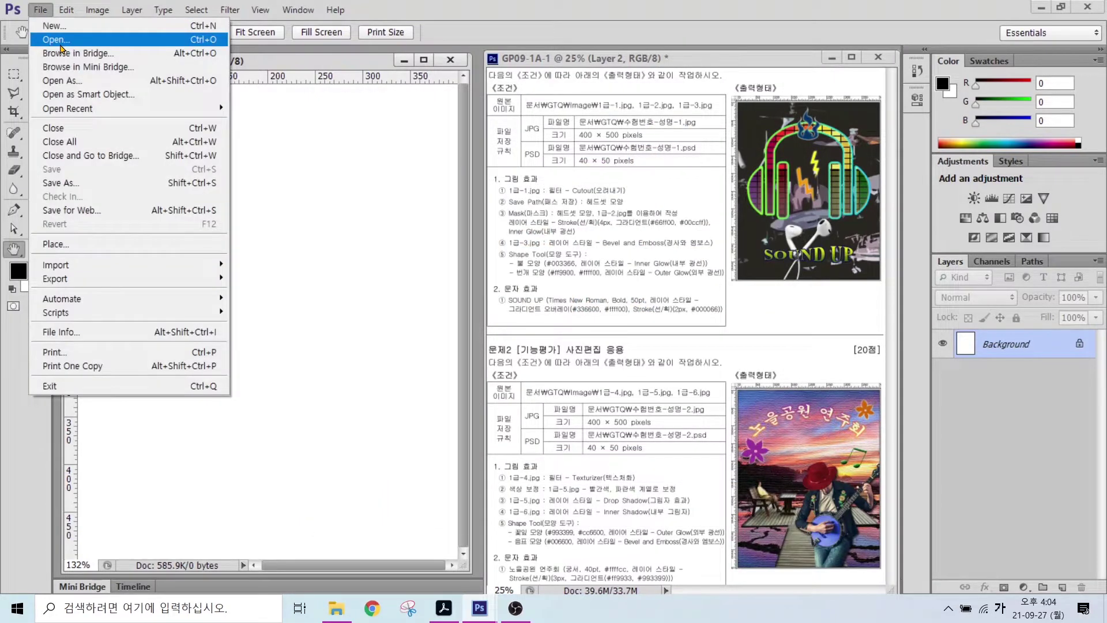
pyautogui.click(60, 44)
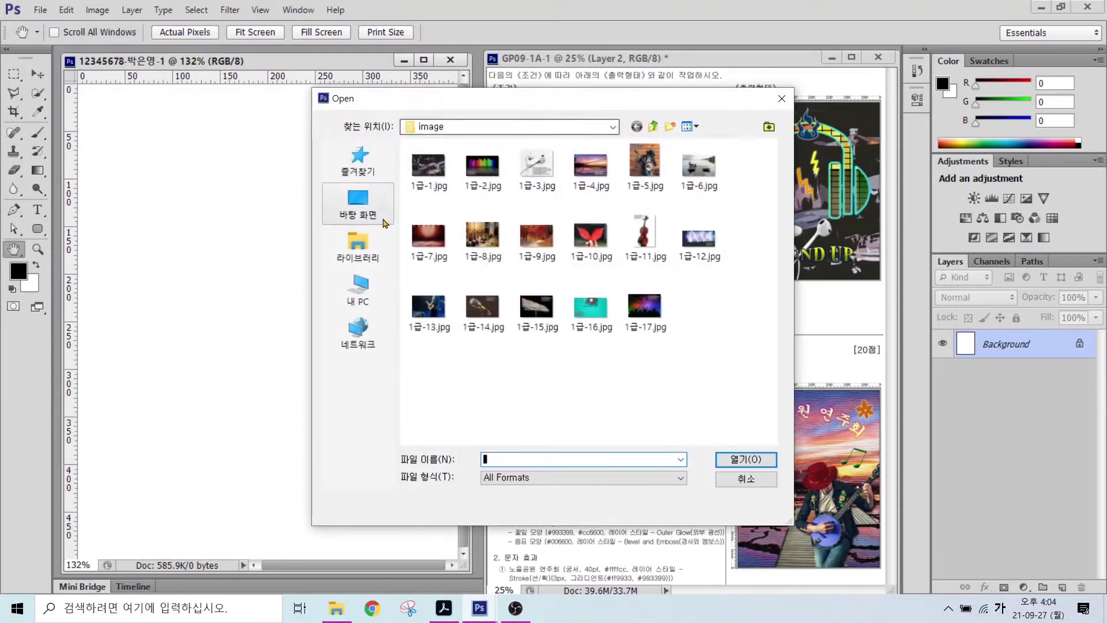
pyautogui.click(358, 247)
pyautogui.doubleClick(463, 159)
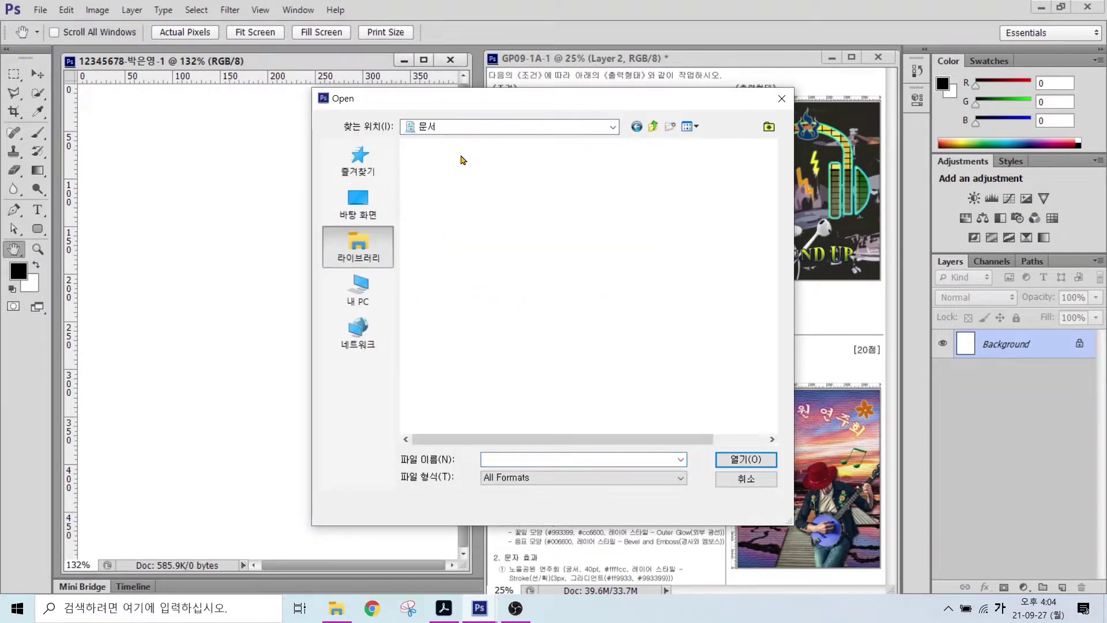
pyautogui.doubleClick(430, 194)
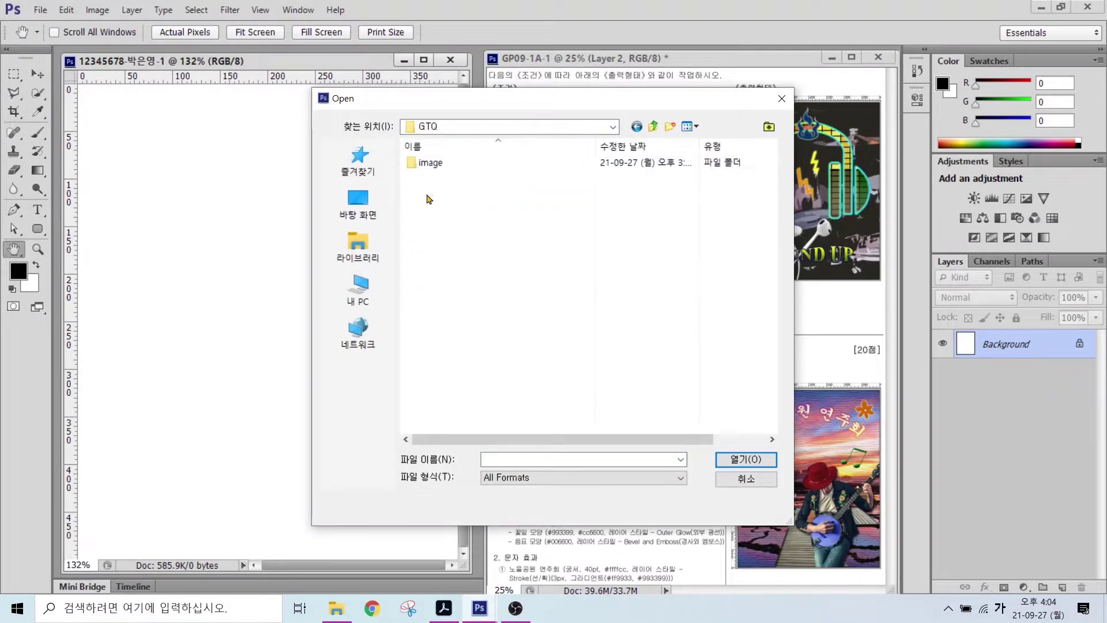
pyautogui.doubleClick(431, 163)
pyautogui.doubleClick(432, 176)
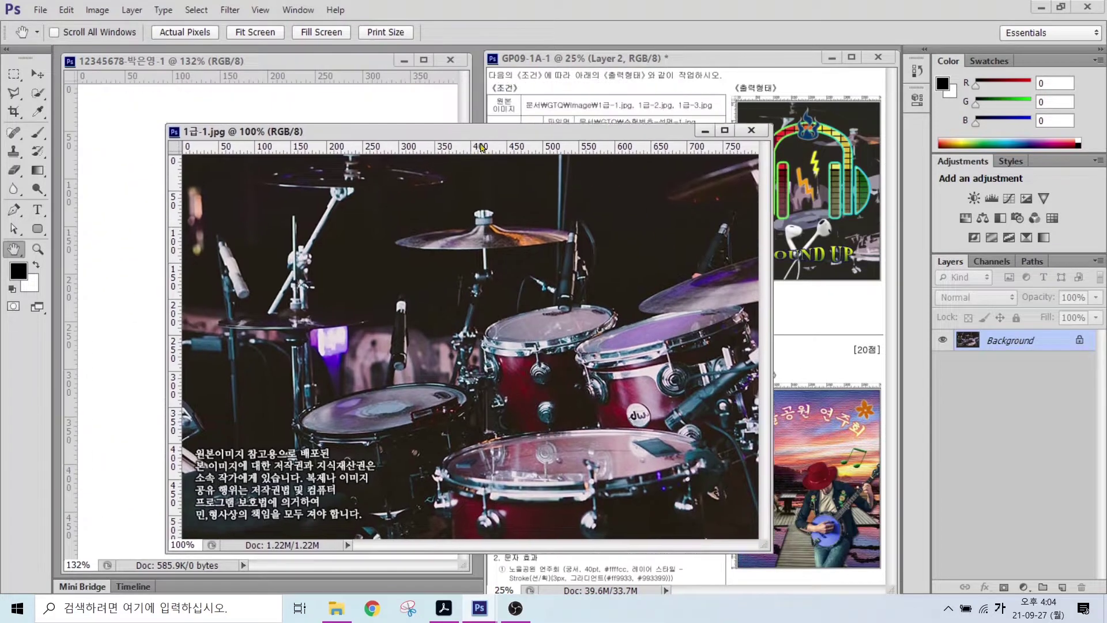
pyautogui.moveTo(380, 92); pyautogui.dragTo(503, 156)
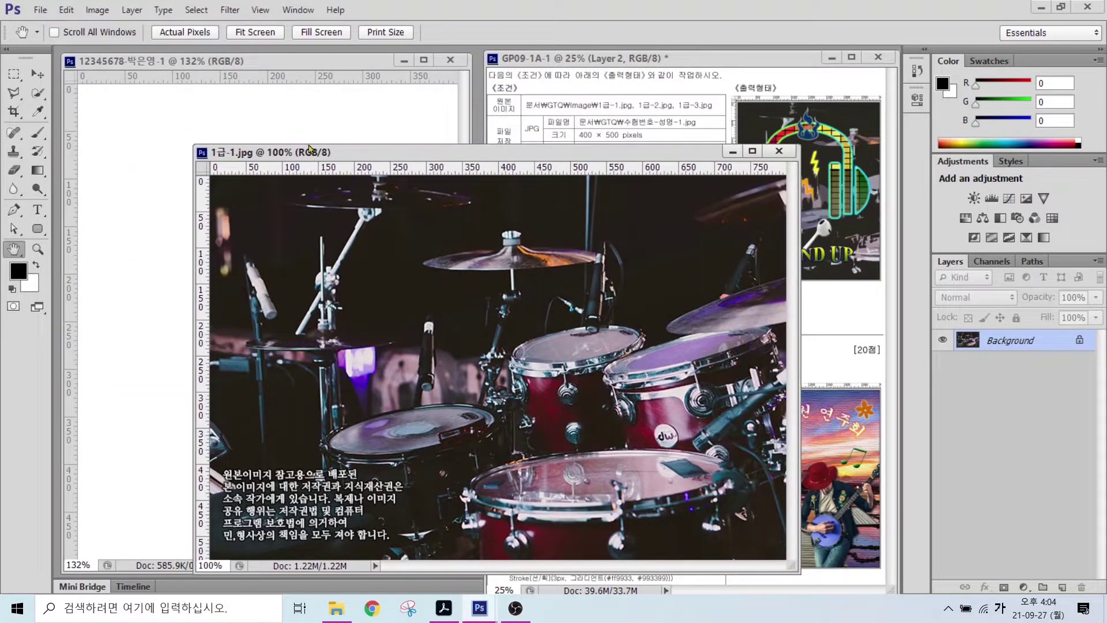
# - Resize the drum photo to 750 × 500 px by setting height 500
pyautogui.moveTo(300, 152); pyautogui.dragTo(260, 112)
pyautogui.click(98, 10)
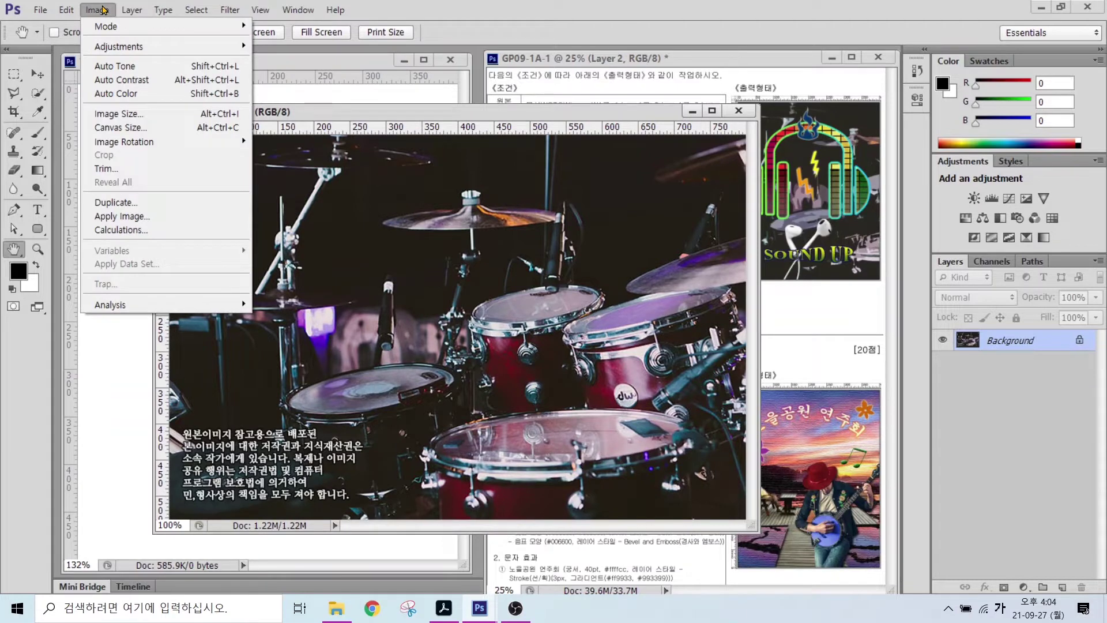
pyautogui.click(119, 113)
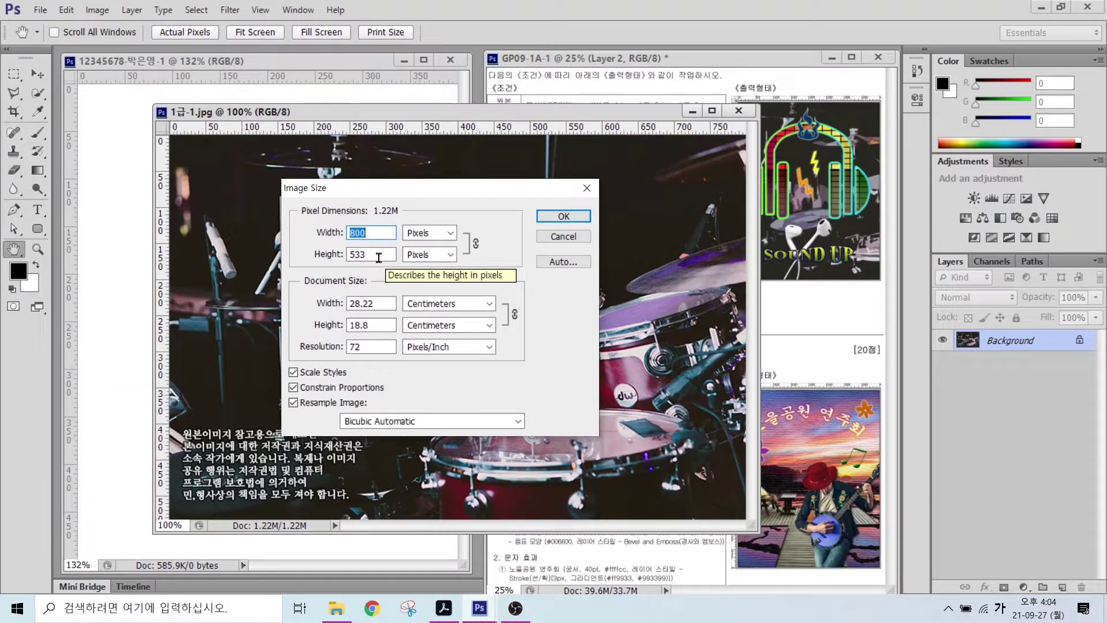
pyautogui.press('Tab')
pyautogui.write('500')
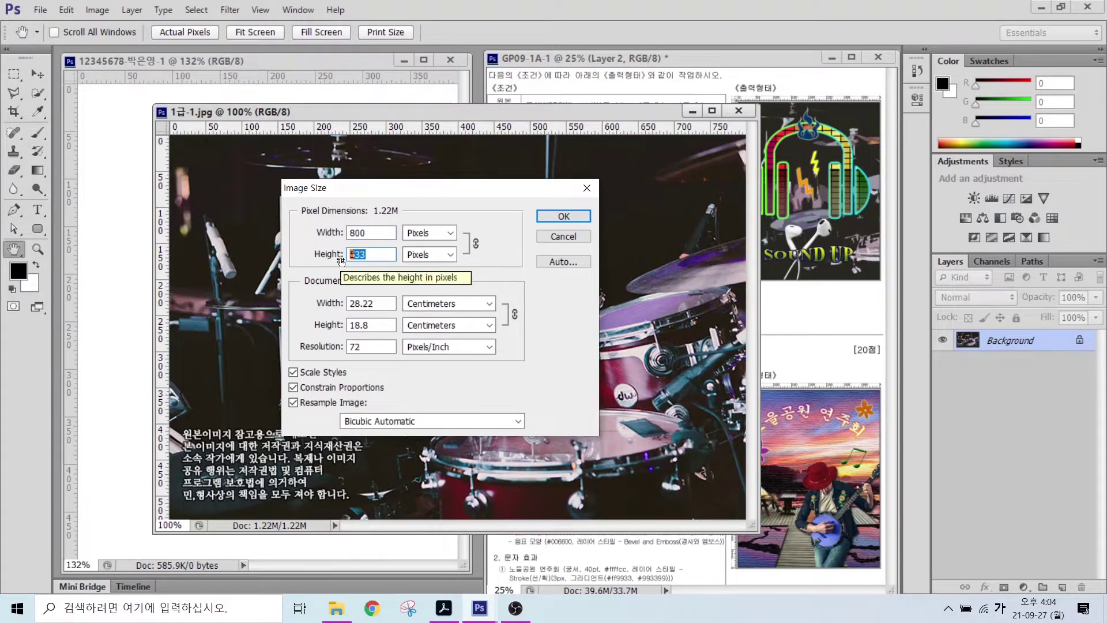
pyautogui.click(563, 217)
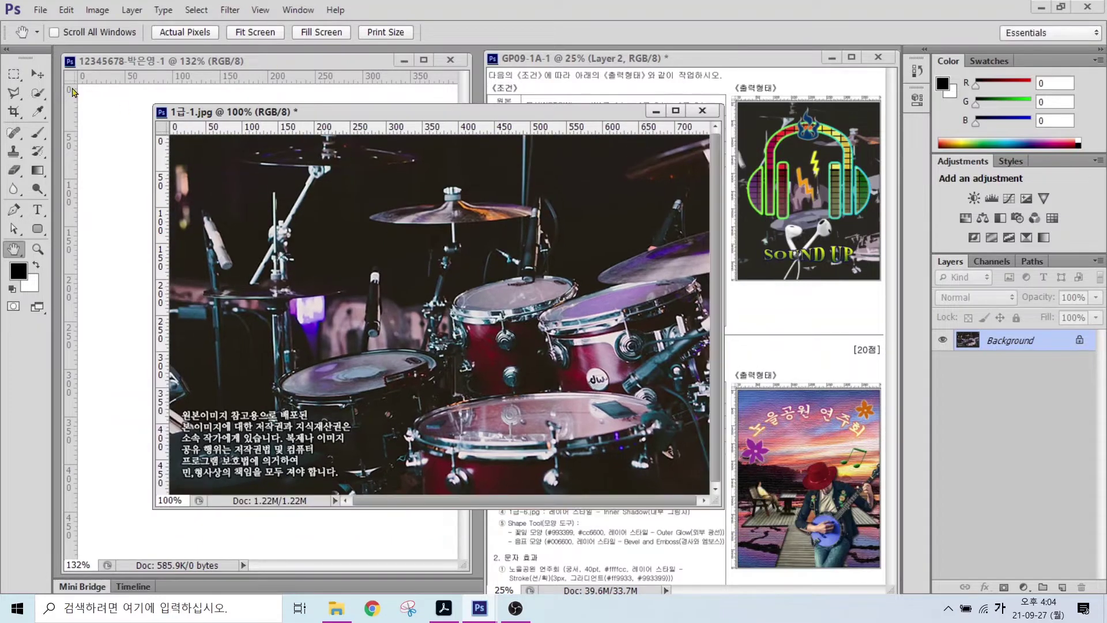
# - Copy the drum photo into the working document as Layer 1 with the Move tool
pyautogui.press('v')
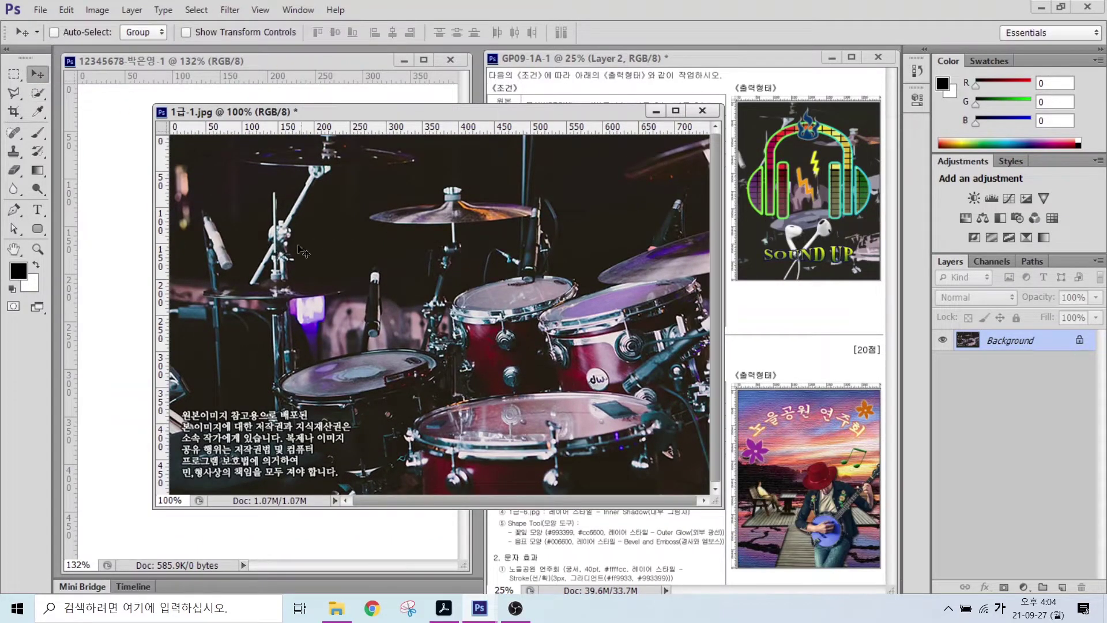
pyautogui.moveTo(289, 263); pyautogui.dragTo(105, 236)
pyautogui.click(702, 110)
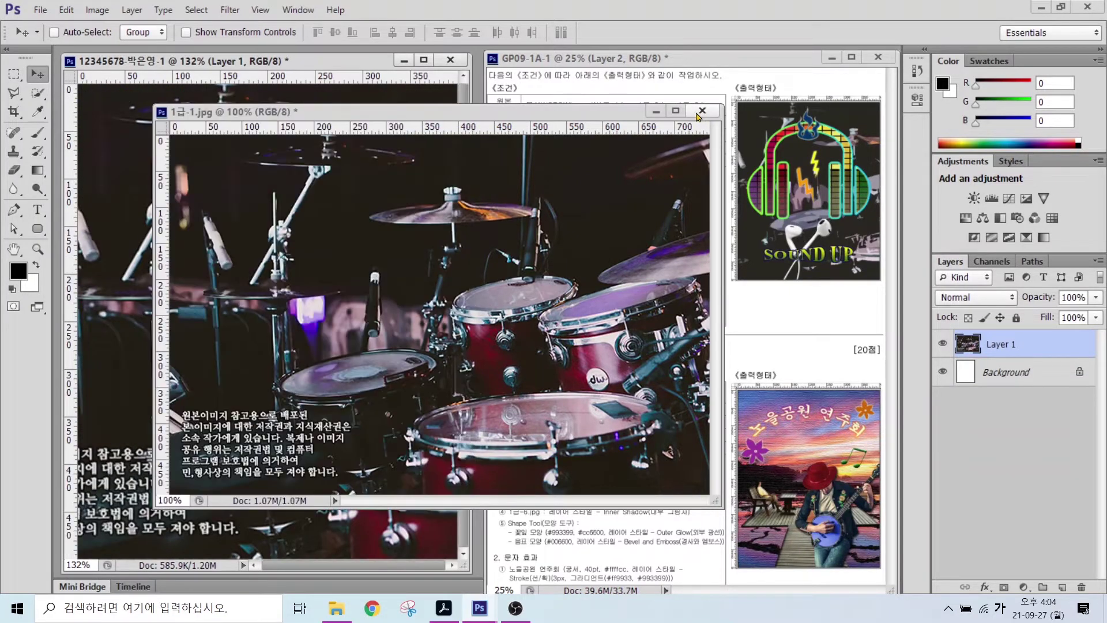
# - Close the original photo without saving and rename Layer 1 to 1-1
pyautogui.click(557, 233)
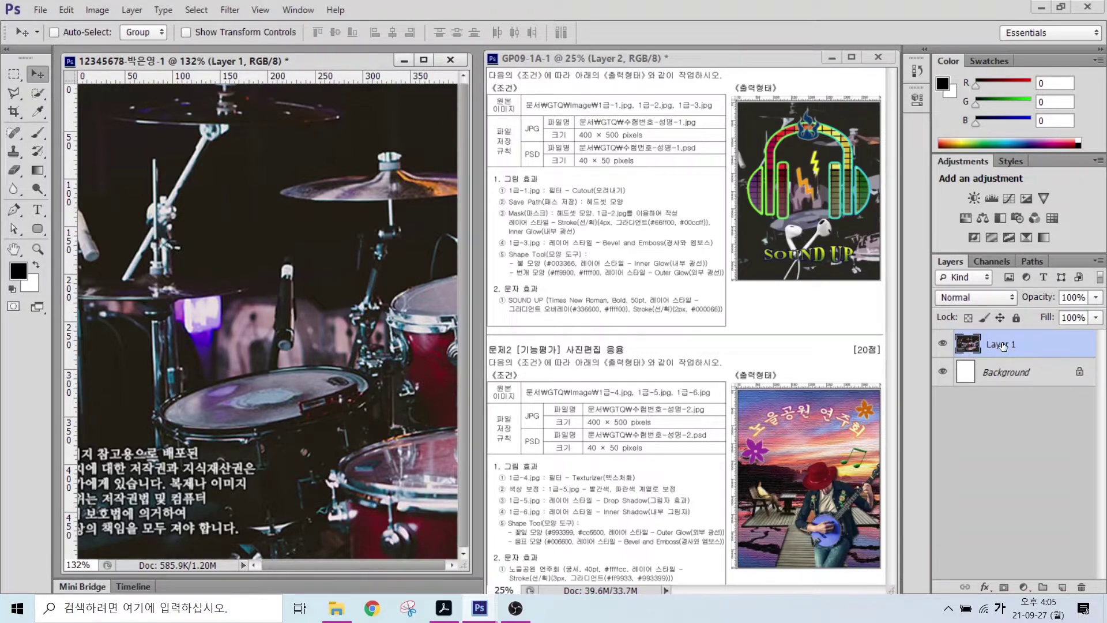
pyautogui.doubleClick(1002, 345)
pyautogui.write('1-1')
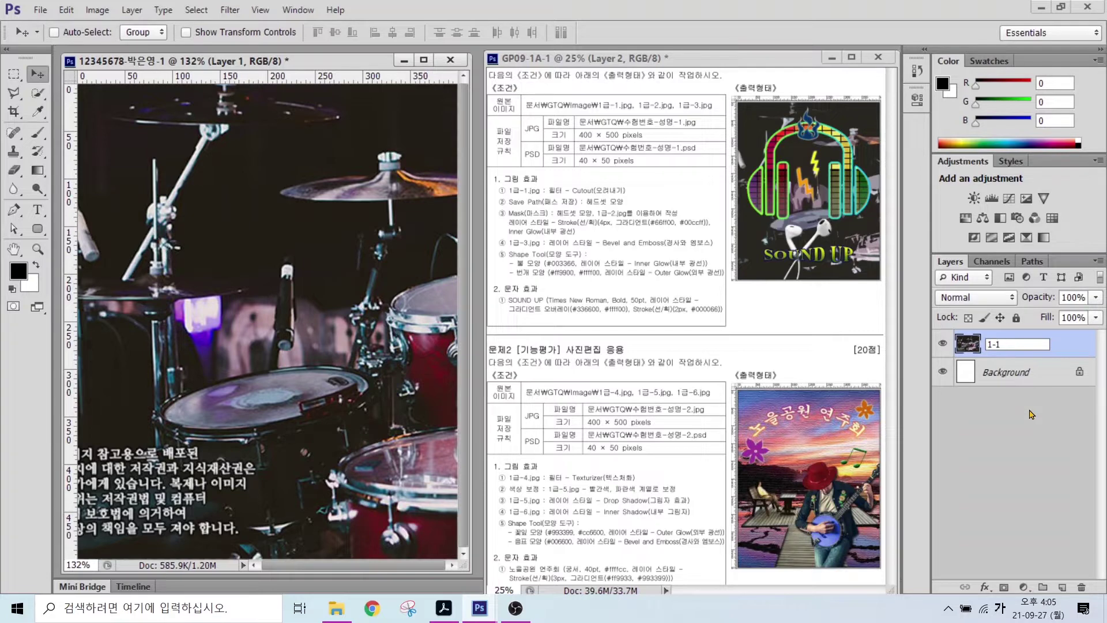
pyautogui.press('Return')
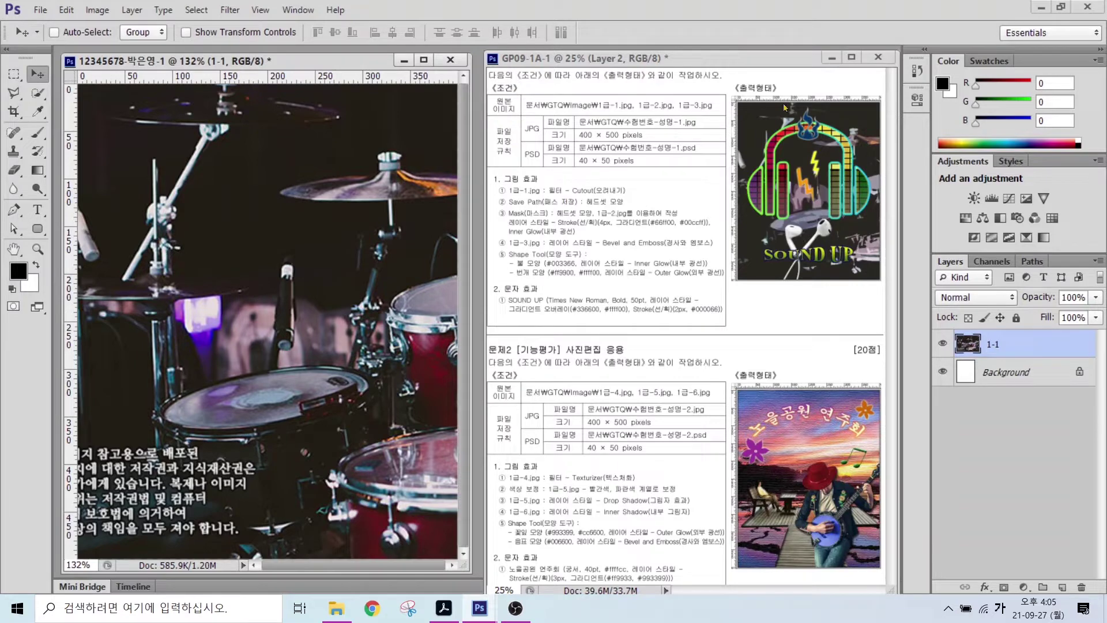
pyautogui.click(230, 10)
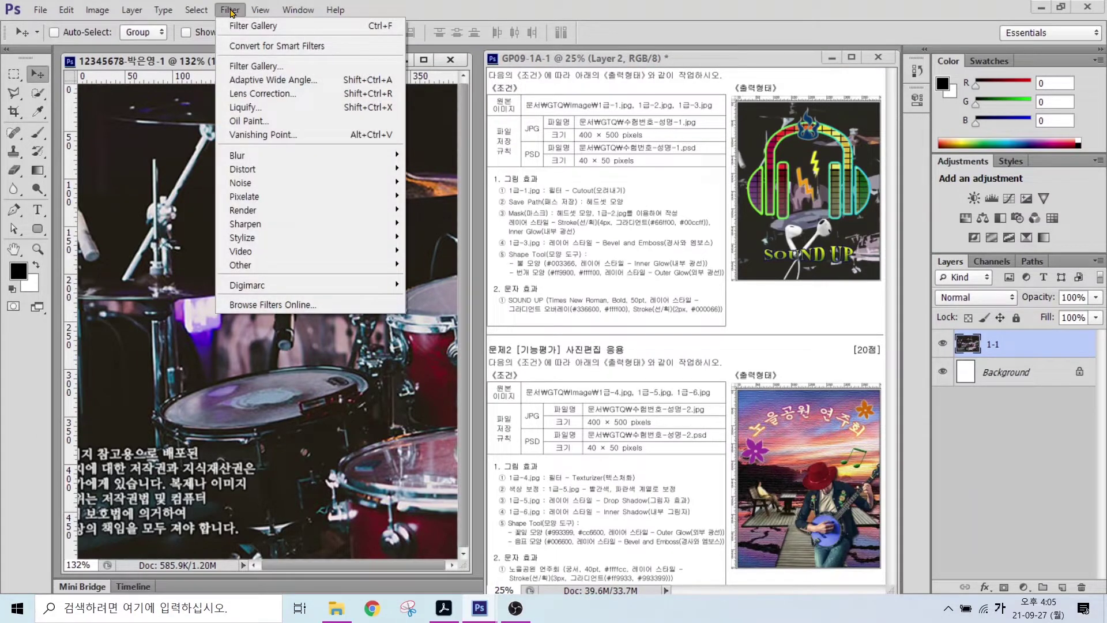
# - Apply Filter Gallery's Artistic > Cutout (levels 4, simplicity 4, fidelity 2) to layer 1-1
pyautogui.click(239, 64)
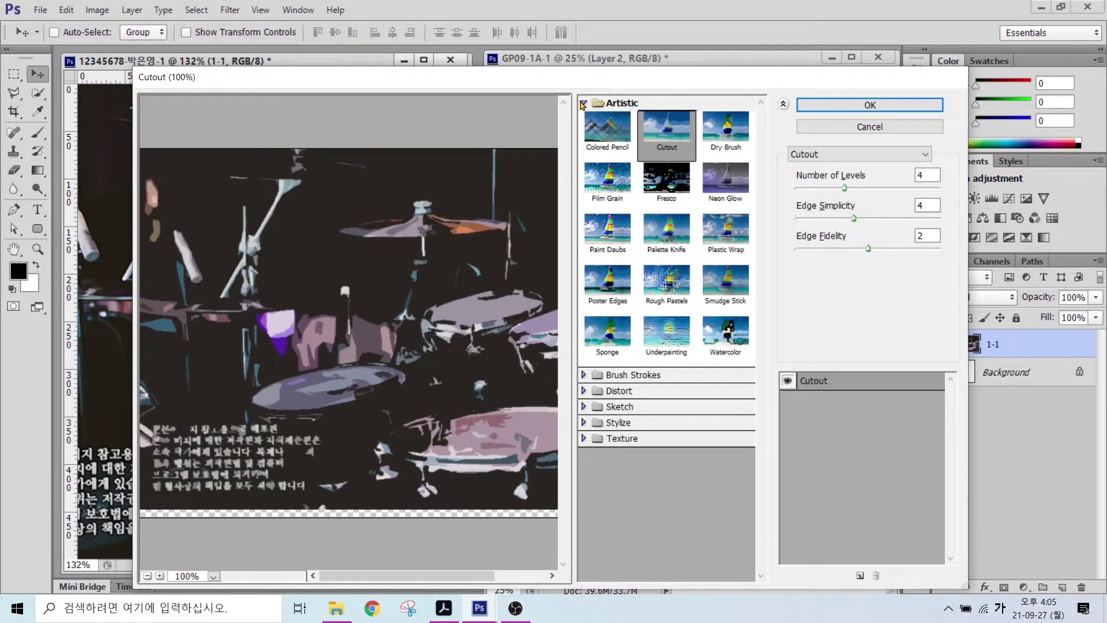
pyautogui.click(667, 155)
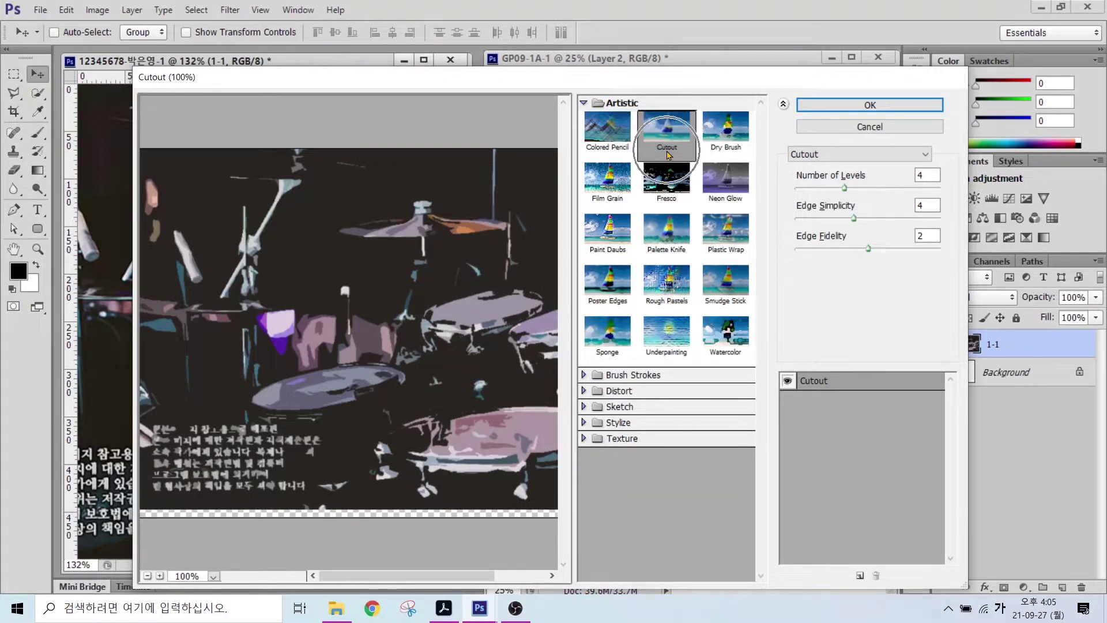
pyautogui.click(860, 106)
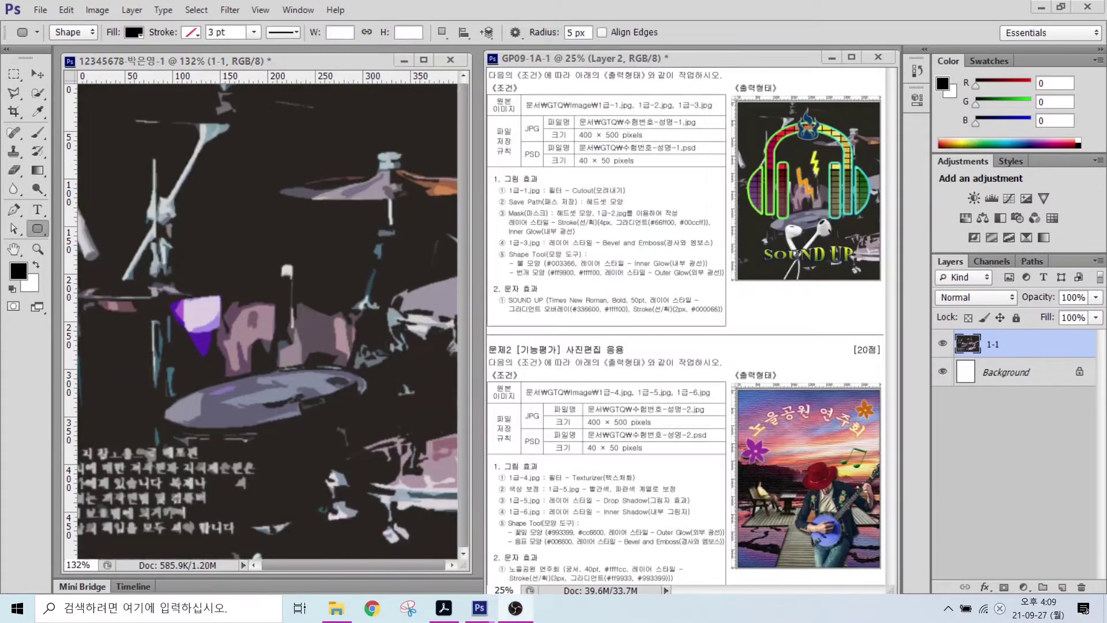
pyautogui.moveTo(501, 211); pyautogui.dragTo(646, 208)
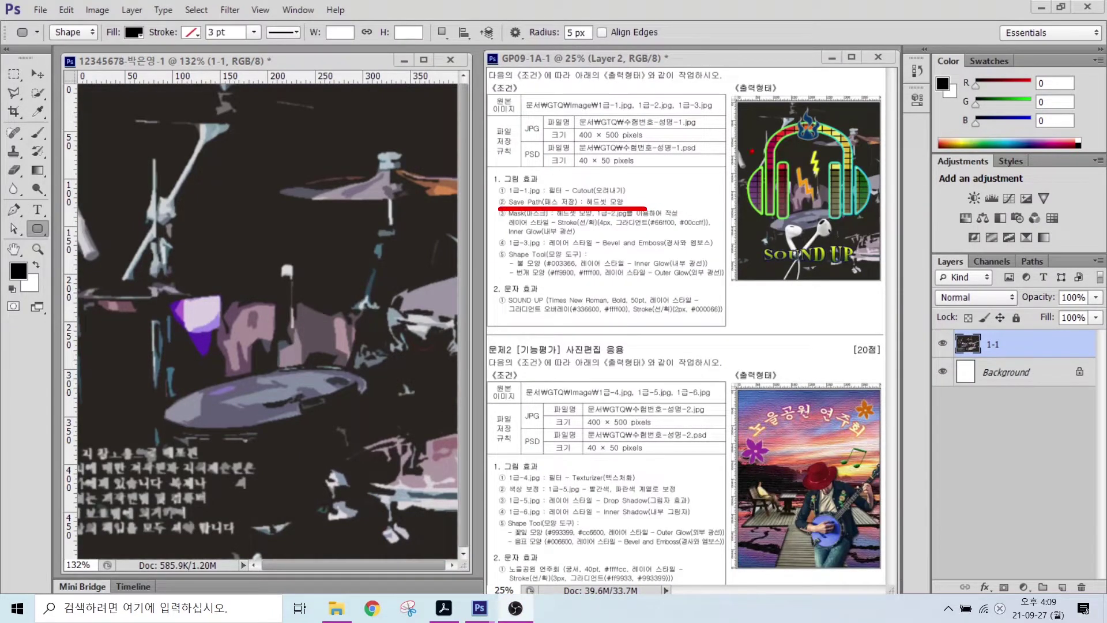
pyautogui.moveTo(713, 117); pyautogui.dragTo(757, 157)
pyautogui.moveTo(681, 249); pyautogui.dragTo(727, 294)
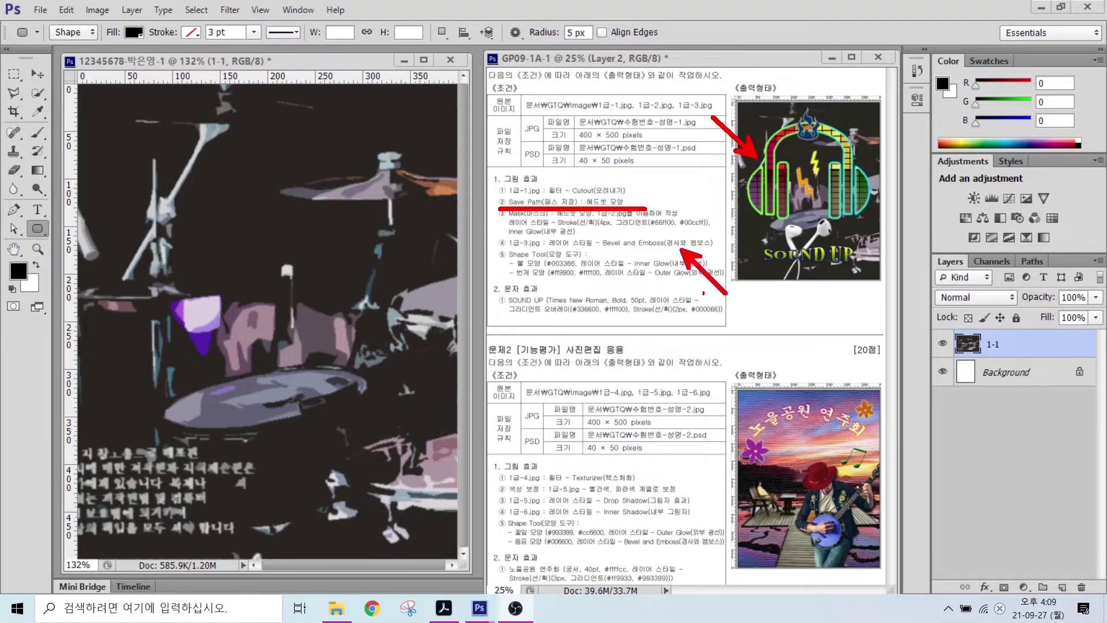
pyautogui.moveTo(663, 281)
pyautogui.mouseDown()
pyautogui.moveTo(699, 320)
pyautogui.moveTo(694, 353)
pyautogui.mouseUp()
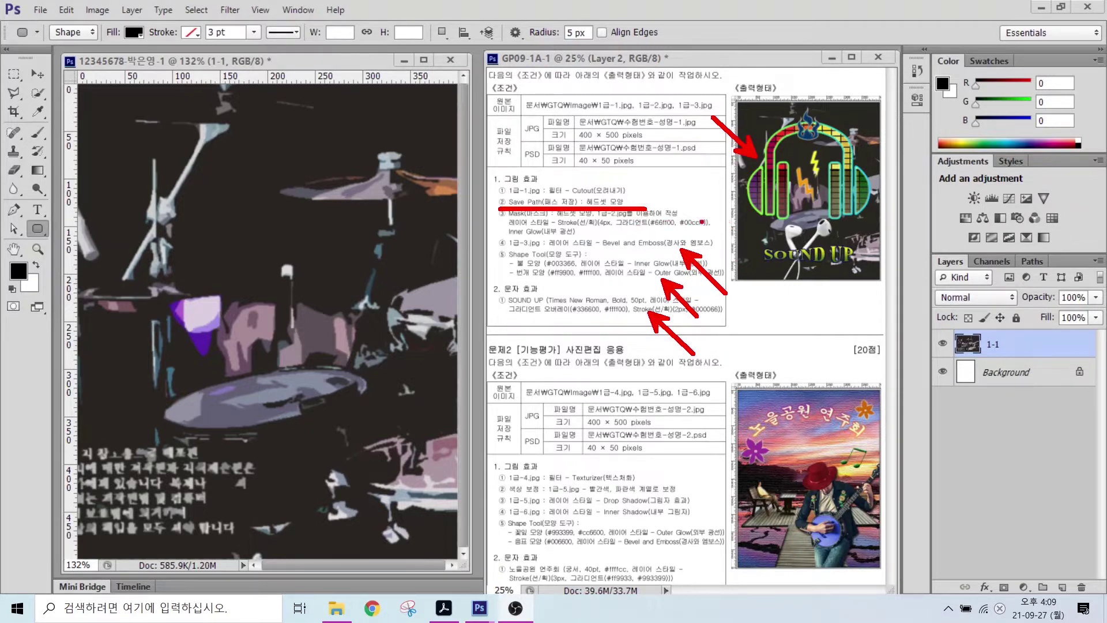
pyautogui.press('Escape')
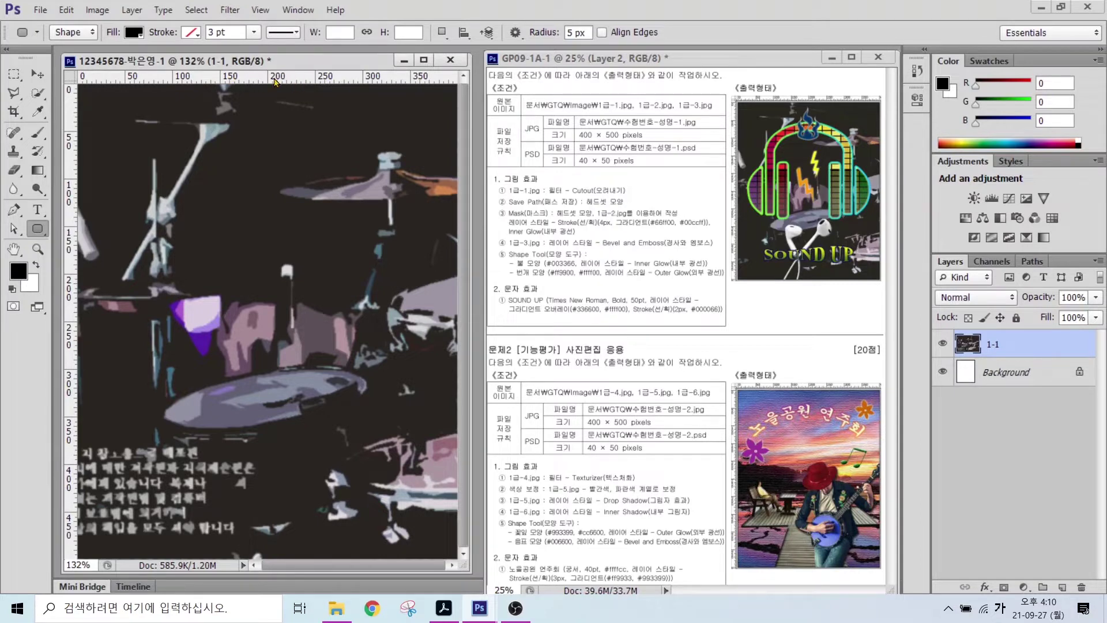
# - Add guides at about 170 px and near the left and right edges, then hide layer 1-1
pyautogui.moveTo(274, 80); pyautogui.dragTo(249, 383)
pyautogui.moveTo(71, 204); pyautogui.dragTo(431, 200)
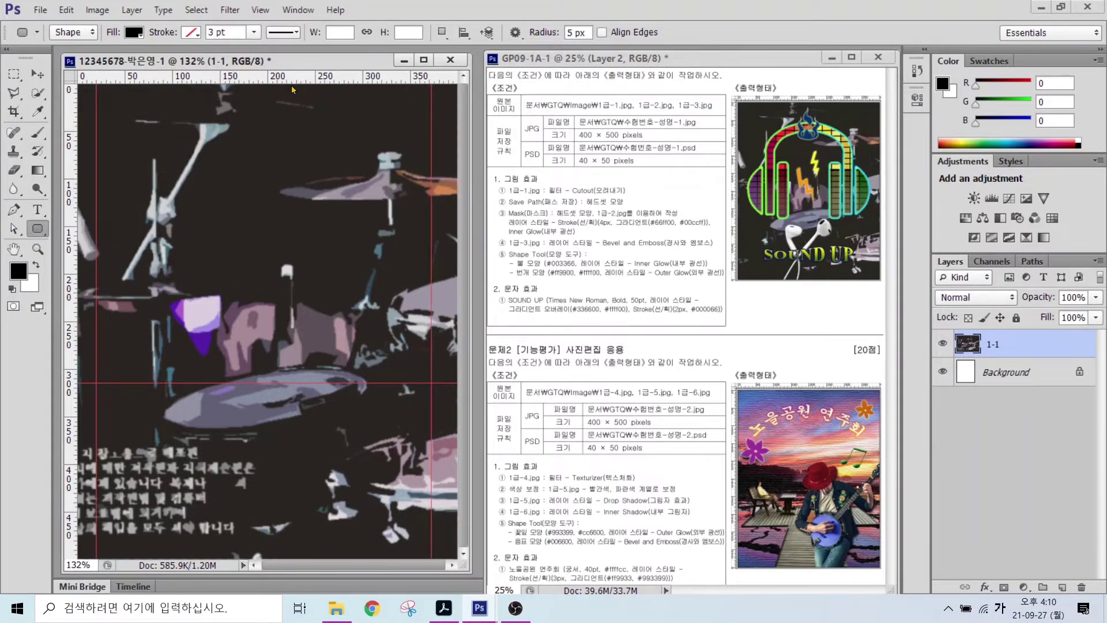
pyautogui.moveTo(284, 77); pyautogui.dragTo(282, 130)
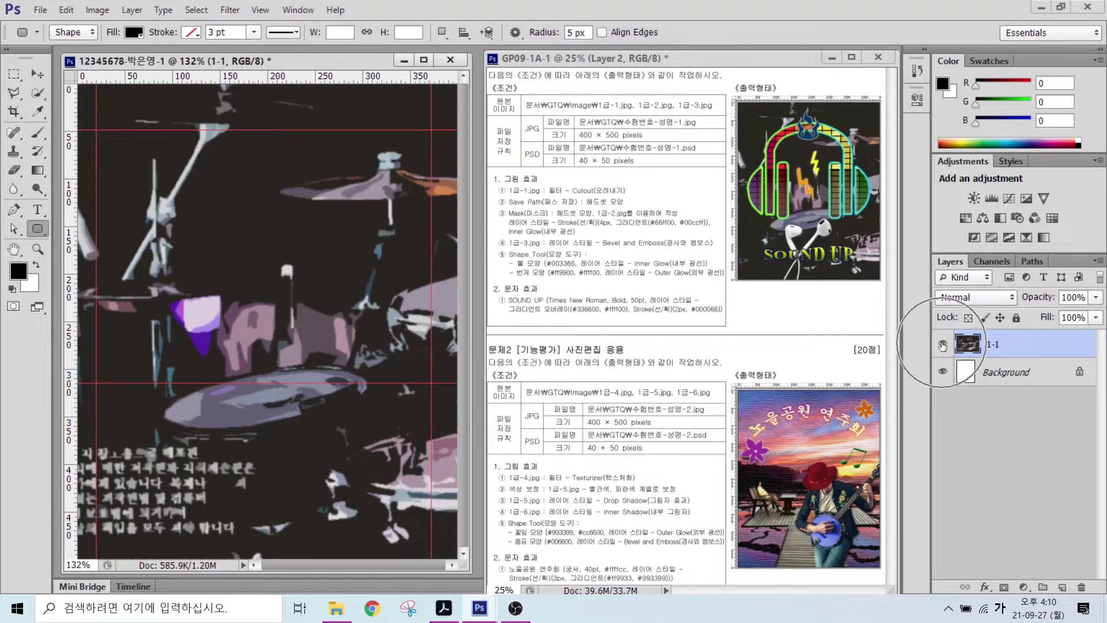
pyautogui.click(942, 345)
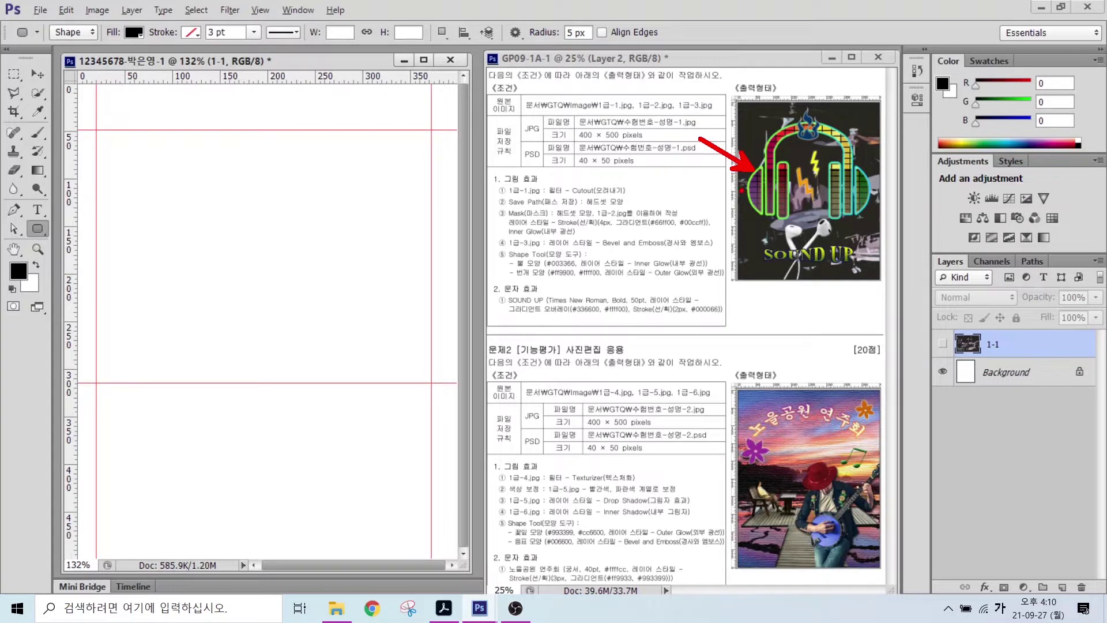
# - Select the Ellipse Tool in Shape mode with a black fill and no stroke
pyautogui.rightClick(39, 230)
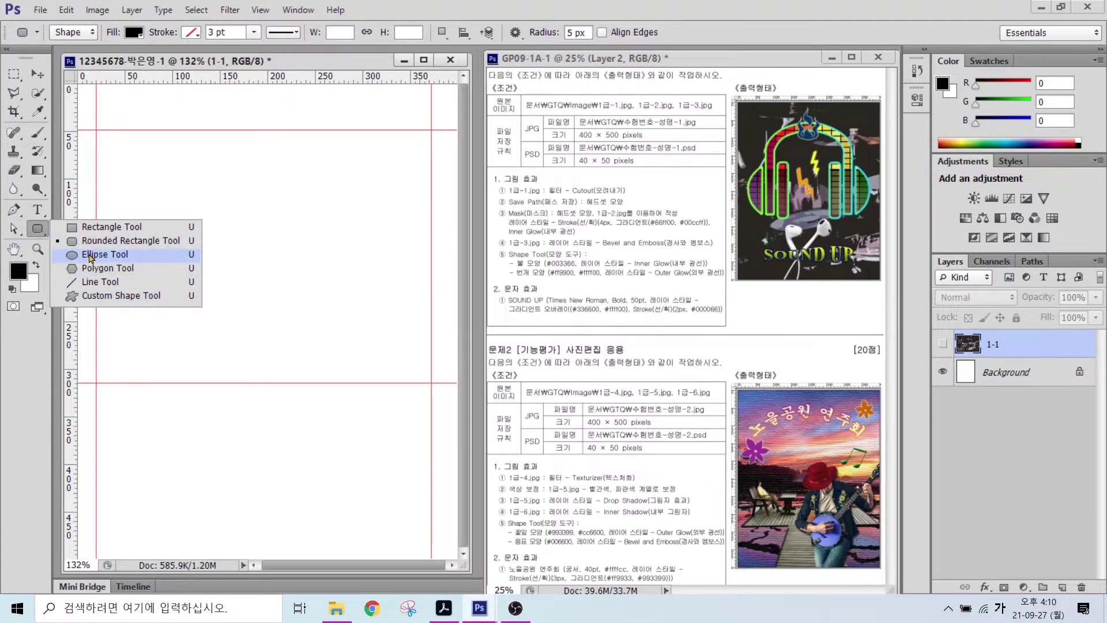
pyautogui.click(90, 255)
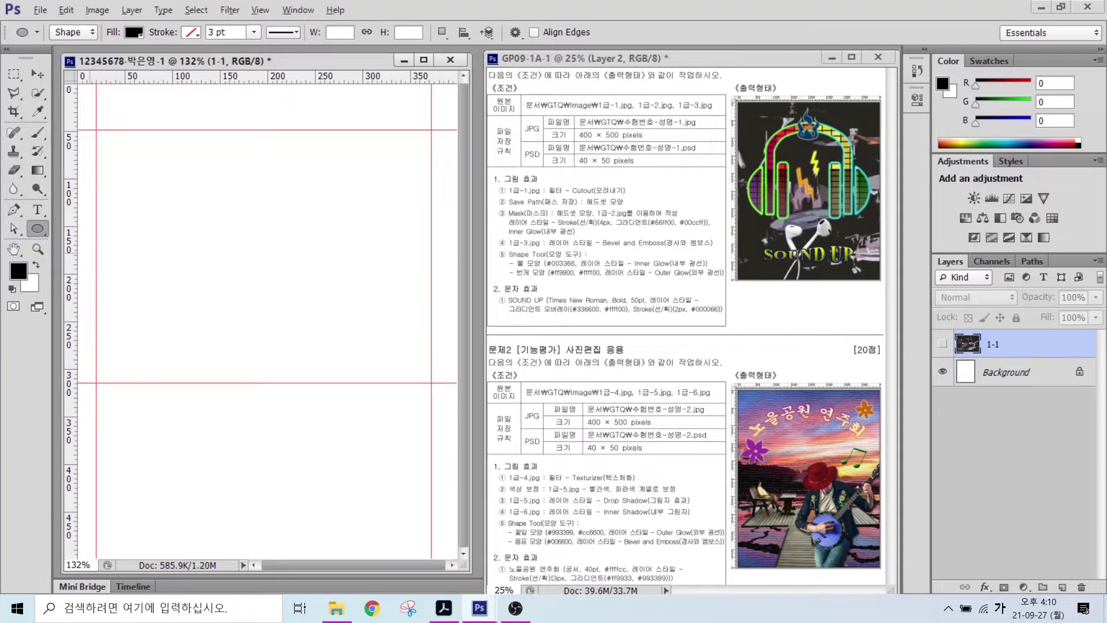
pyautogui.moveTo(86, 44)
pyautogui.mouseDown()
pyautogui.moveTo(49, 57)
pyautogui.moveTo(45, 25)
pyautogui.moveTo(85, 8)
pyautogui.moveTo(89, 51)
pyautogui.mouseUp()
pyautogui.moveTo(130, 109)
pyautogui.mouseDown()
pyautogui.moveTo(82, 45)
pyautogui.moveTo(131, 60)
pyautogui.moveTo(127, 7)
pyautogui.moveTo(154, 52)
pyautogui.moveTo(144, 53)
pyautogui.mouseUp()
pyautogui.moveTo(180, 114)
pyautogui.mouseDown()
pyautogui.moveTo(142, 46)
pyautogui.moveTo(157, 58)
pyautogui.mouseUp()
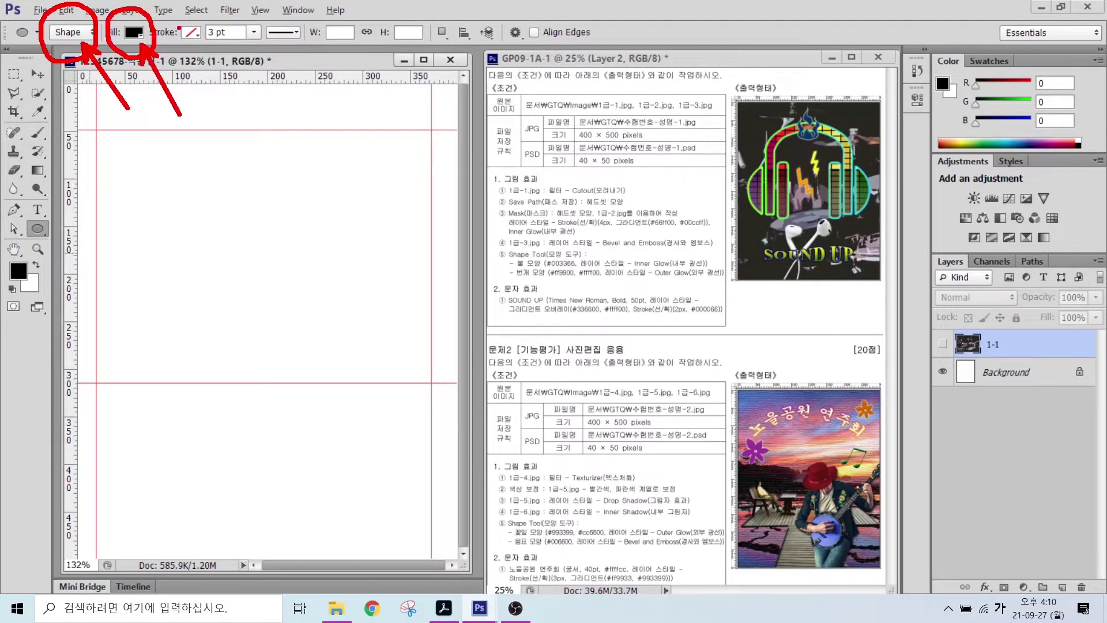
pyautogui.moveTo(203, 17); pyautogui.dragTo(181, 58)
pyautogui.moveTo(171, 12); pyautogui.dragTo(210, 57)
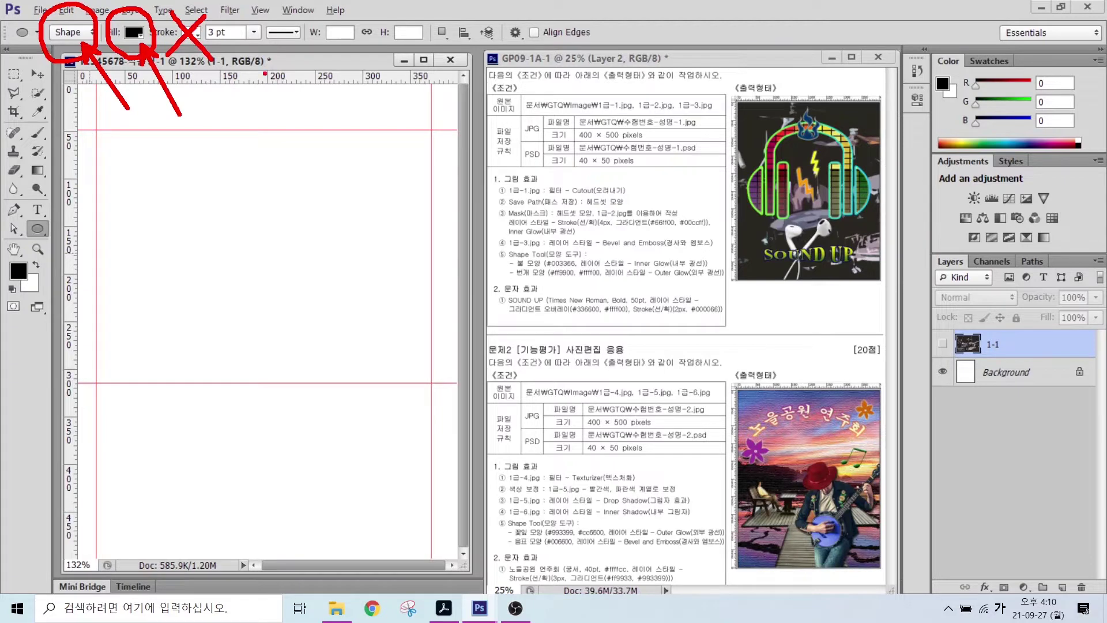
pyautogui.press('Escape')
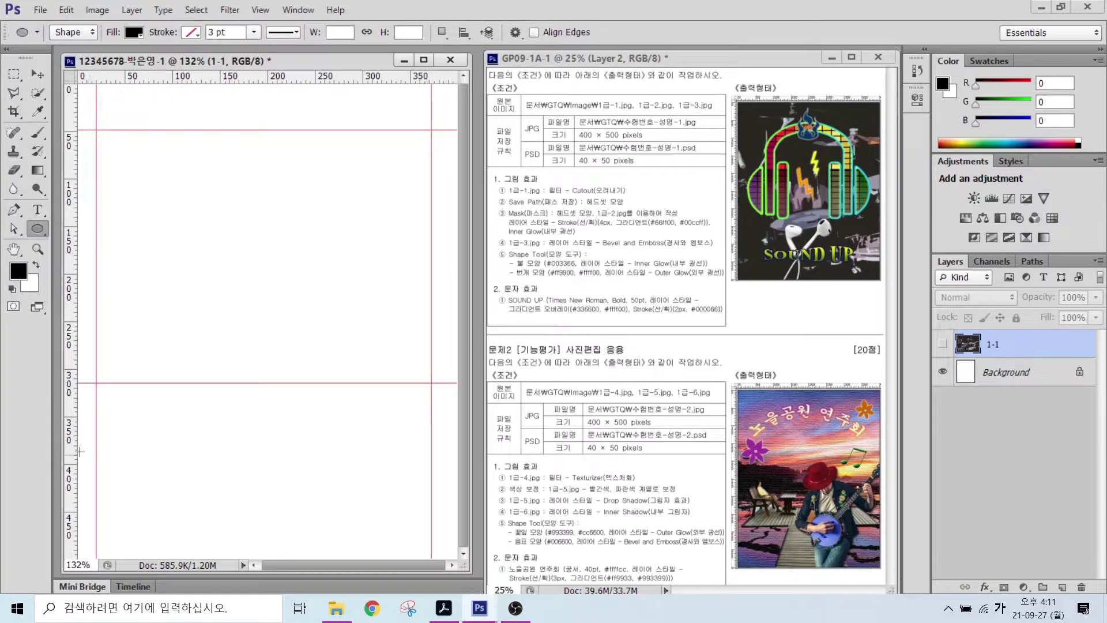
# - Draw a black circle about 162 × 164 px on the left of the canvas
pyautogui.moveTo(98, 181); pyautogui.dragTo(251, 337)
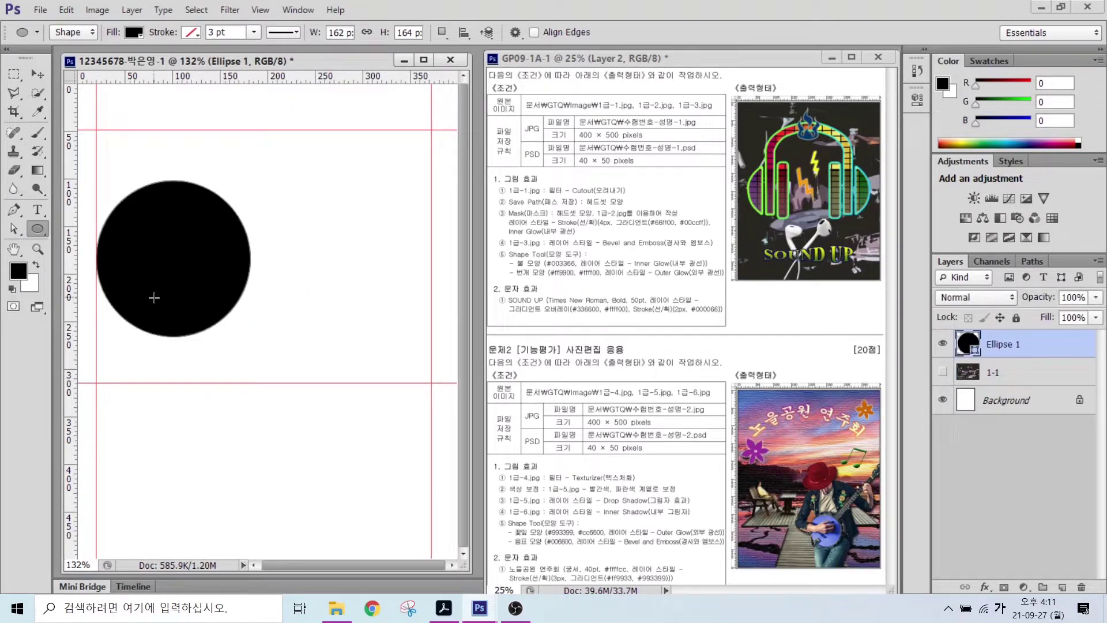
pyautogui.moveTo(116, 162); pyautogui.dragTo(282, 369)
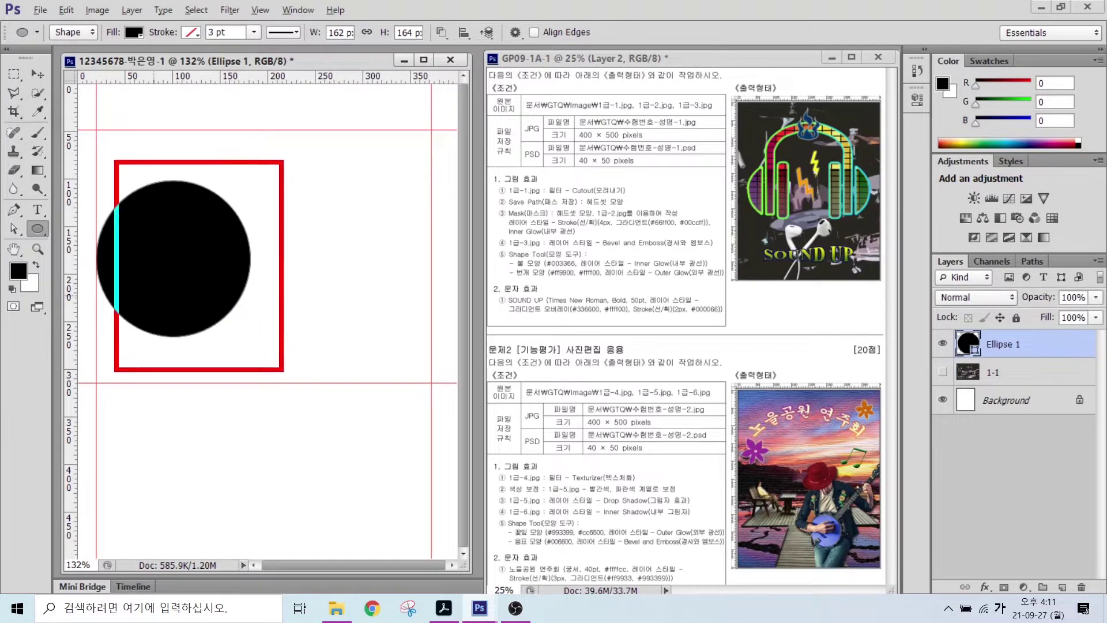
pyautogui.moveTo(227, 200); pyautogui.dragTo(133, 319)
pyautogui.moveTo(125, 199); pyautogui.dragTo(242, 304)
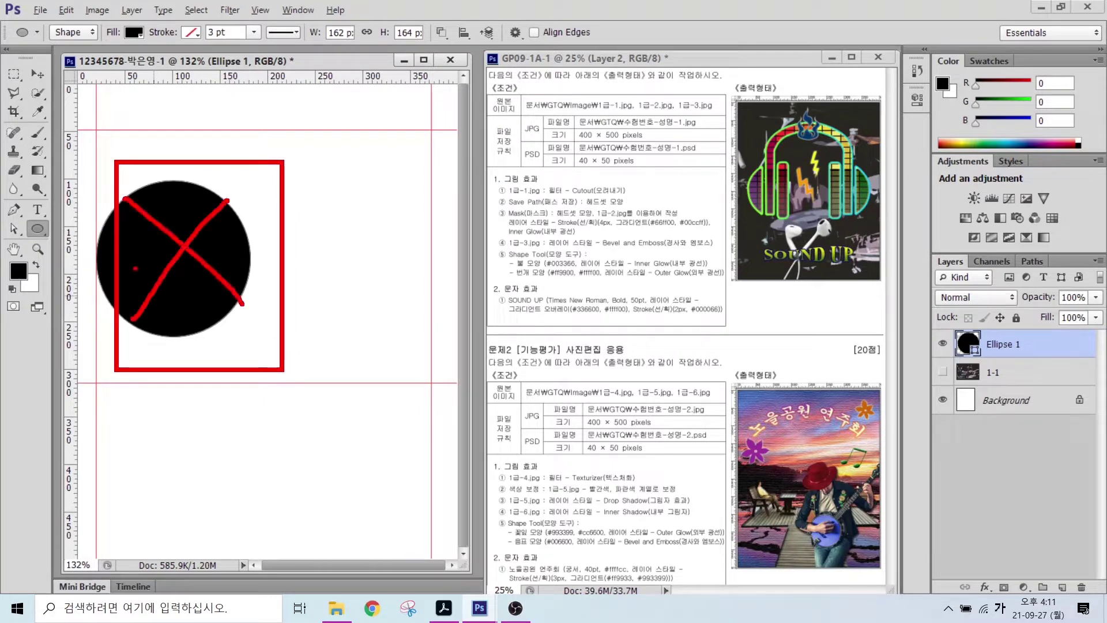
pyautogui.moveTo(109, 215)
pyautogui.mouseDown()
pyautogui.moveTo(88, 260)
pyautogui.moveTo(113, 303)
pyautogui.mouseUp()
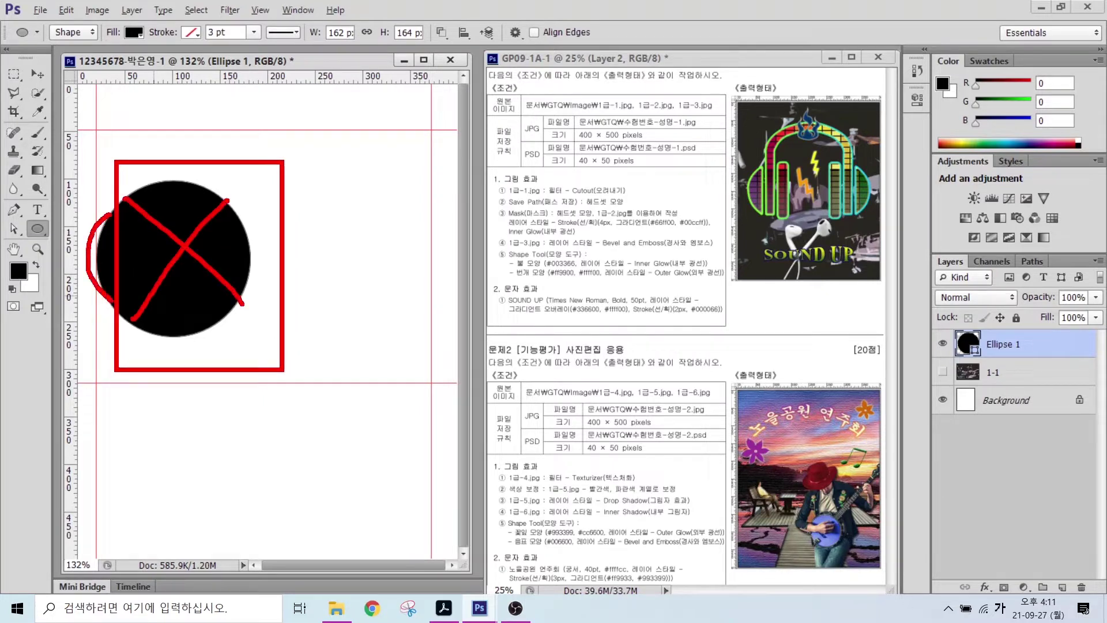
pyautogui.press('Escape')
# - Switch the shape tool to the Rectangle Tool
pyautogui.click(33, 231)
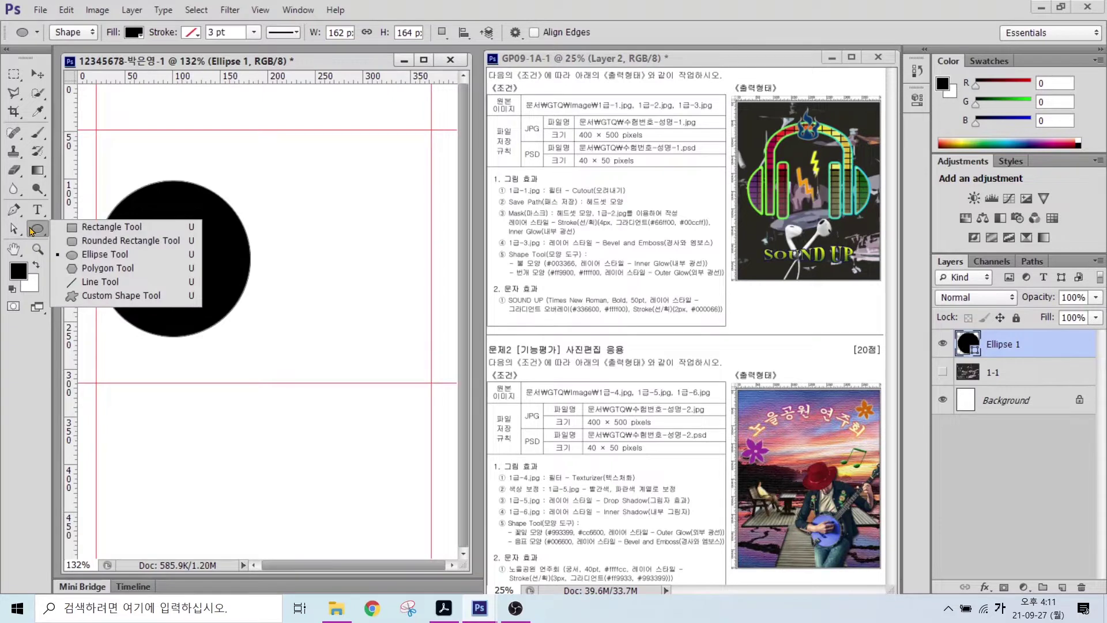
pyautogui.click(98, 227)
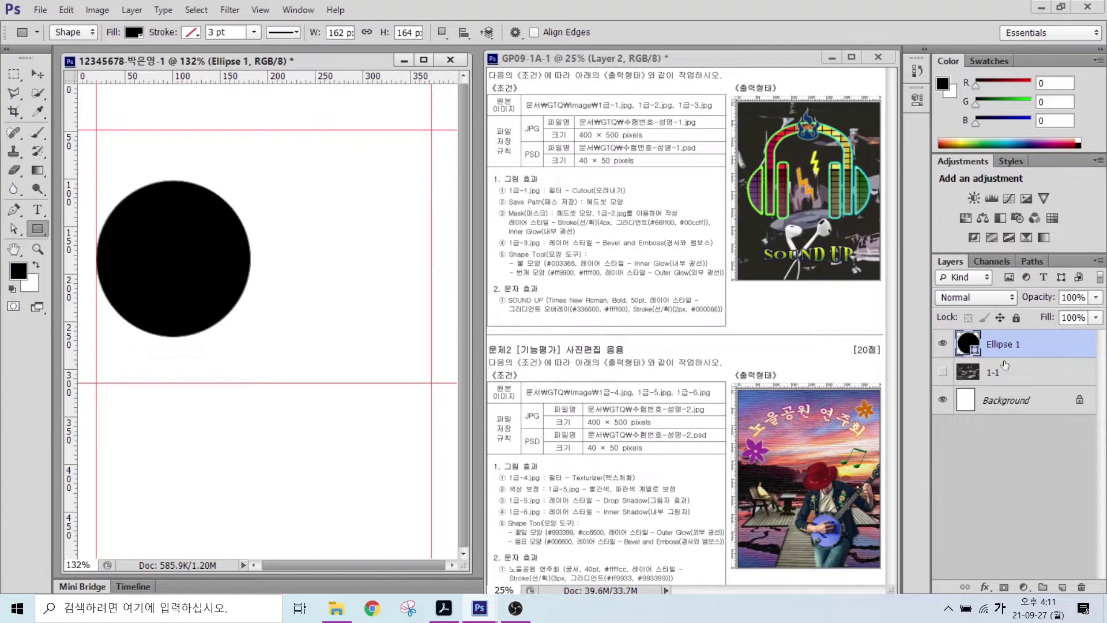
pyautogui.press('alt')
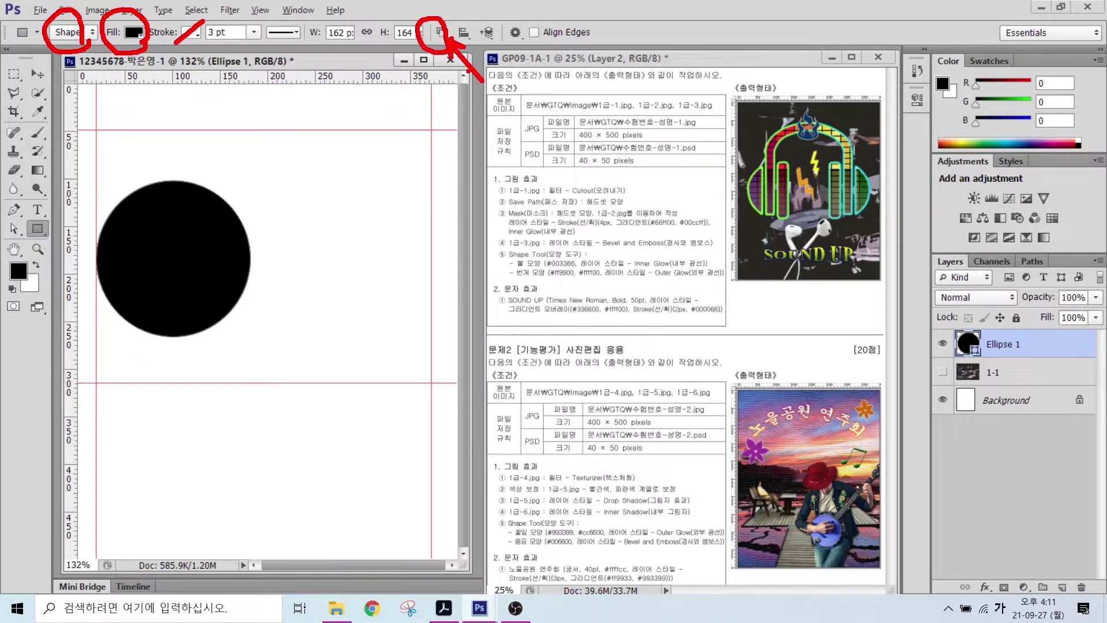
# - Subtract a rectangle from the circle and merge the shape components into a half-moon
pyautogui.click(443, 35)
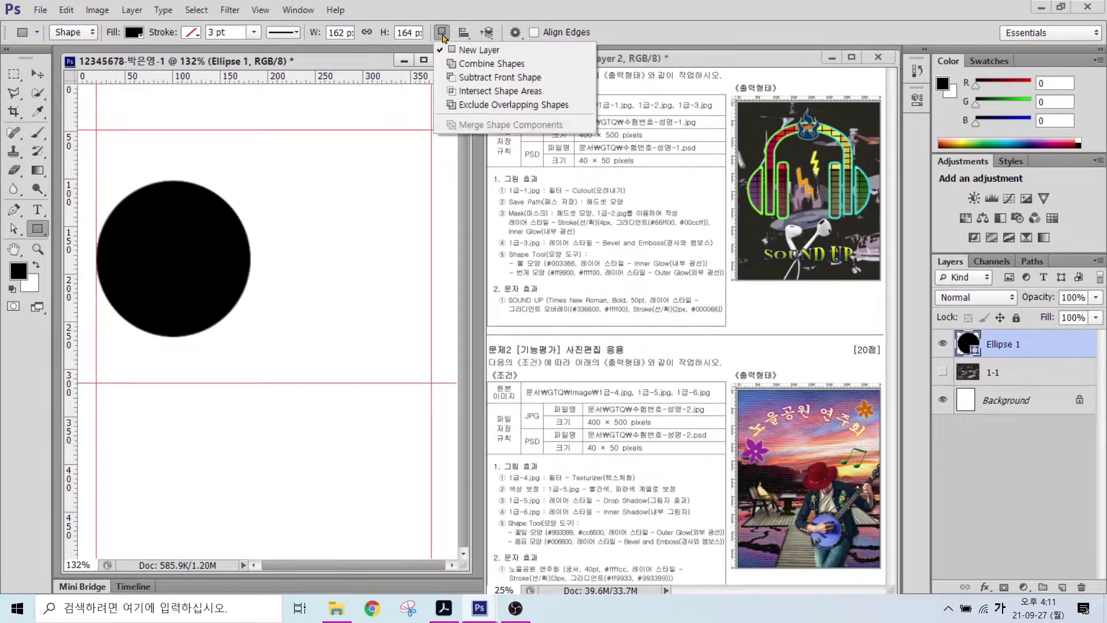
pyautogui.click(466, 79)
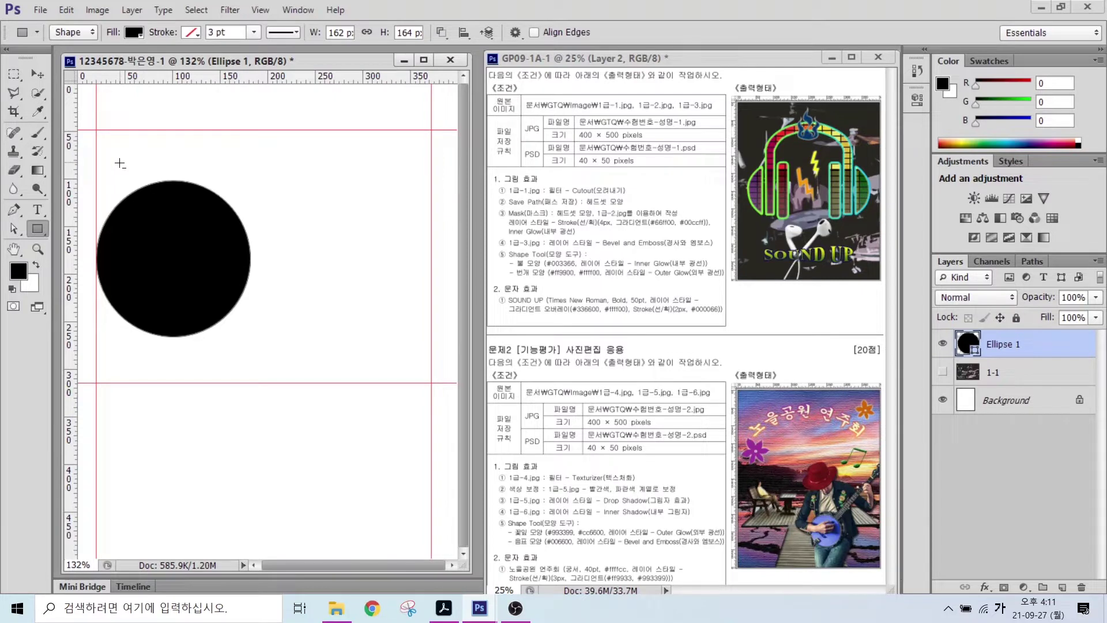
pyautogui.moveTo(120, 163); pyautogui.dragTo(284, 372)
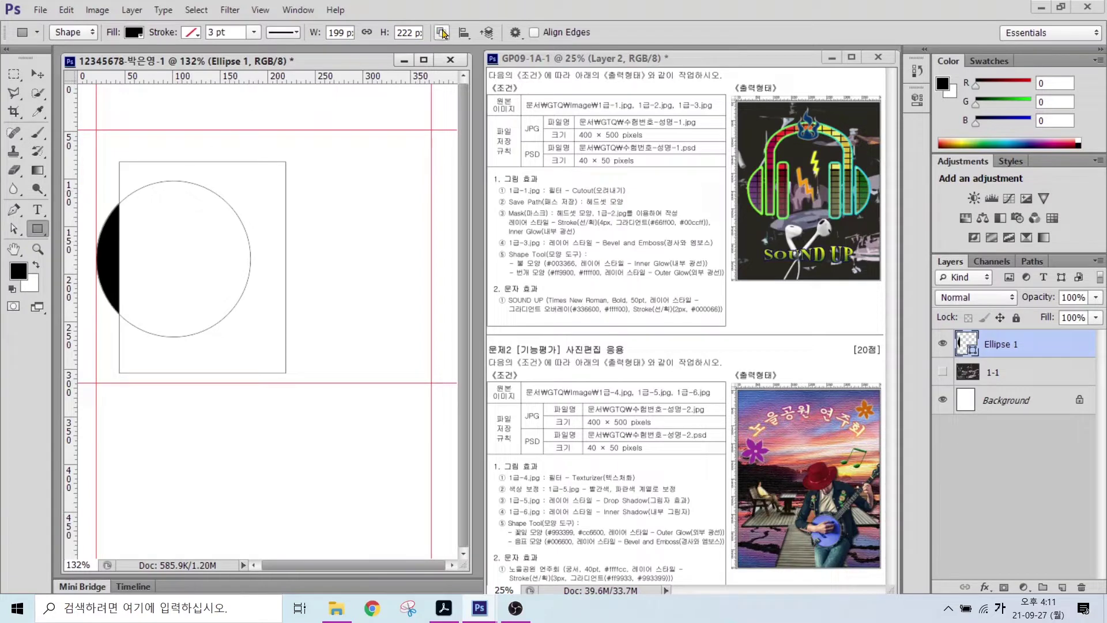
pyautogui.click(442, 33)
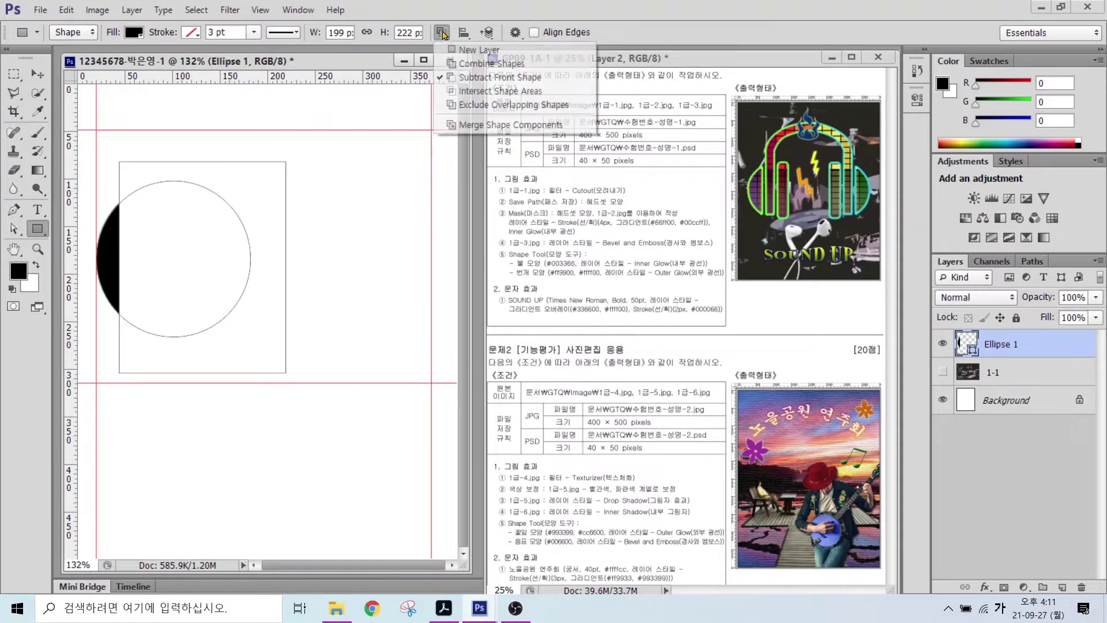
pyautogui.click(470, 125)
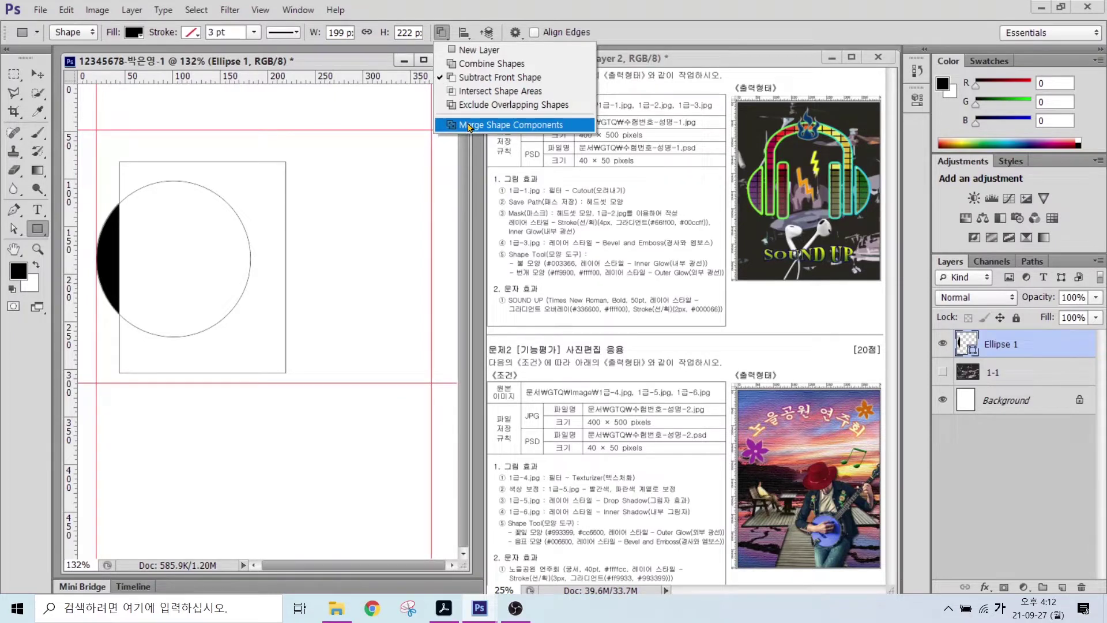
pyautogui.click(470, 125)
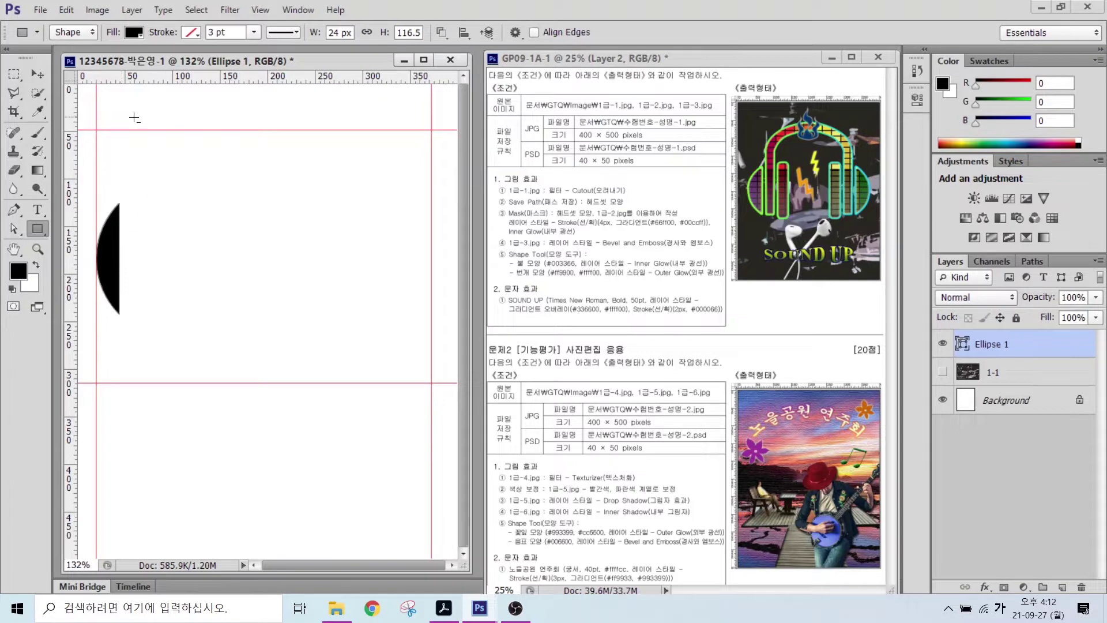
# - Move the crescent about 63 px lower on the page
pyautogui.click(37, 74)
pyautogui.moveTo(111, 256); pyautogui.dragTo(109, 314)
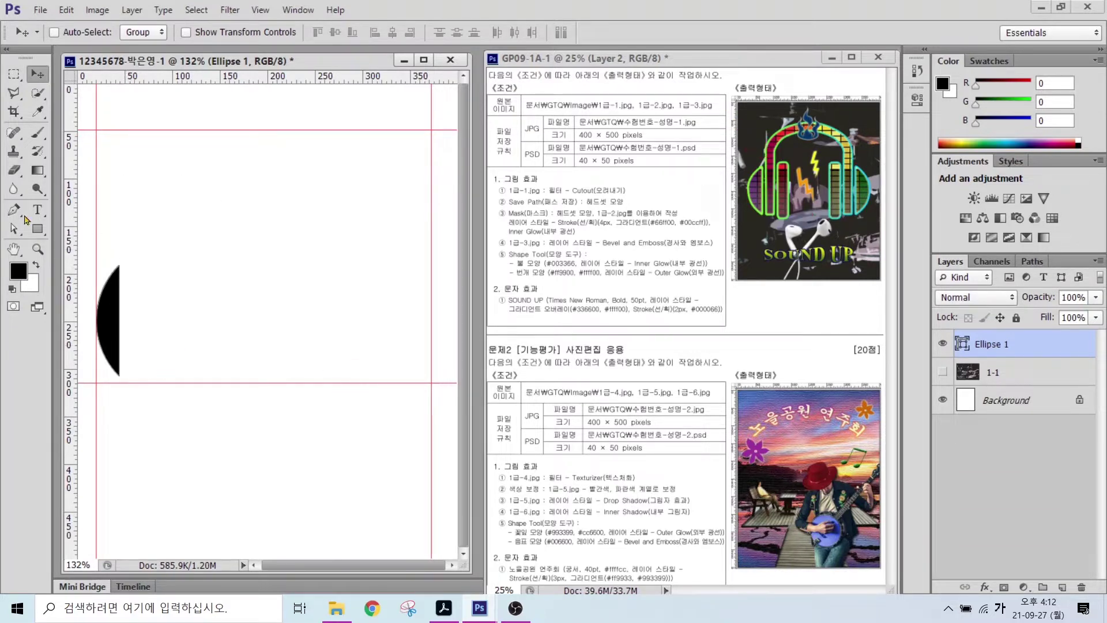
pyautogui.click(39, 233)
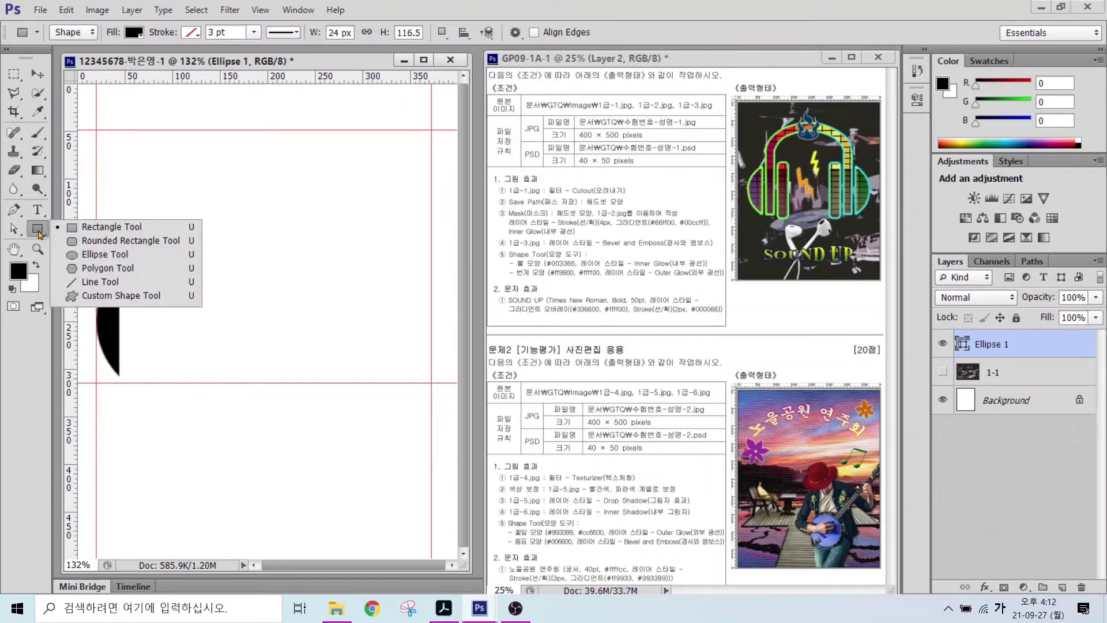
pyautogui.click(89, 229)
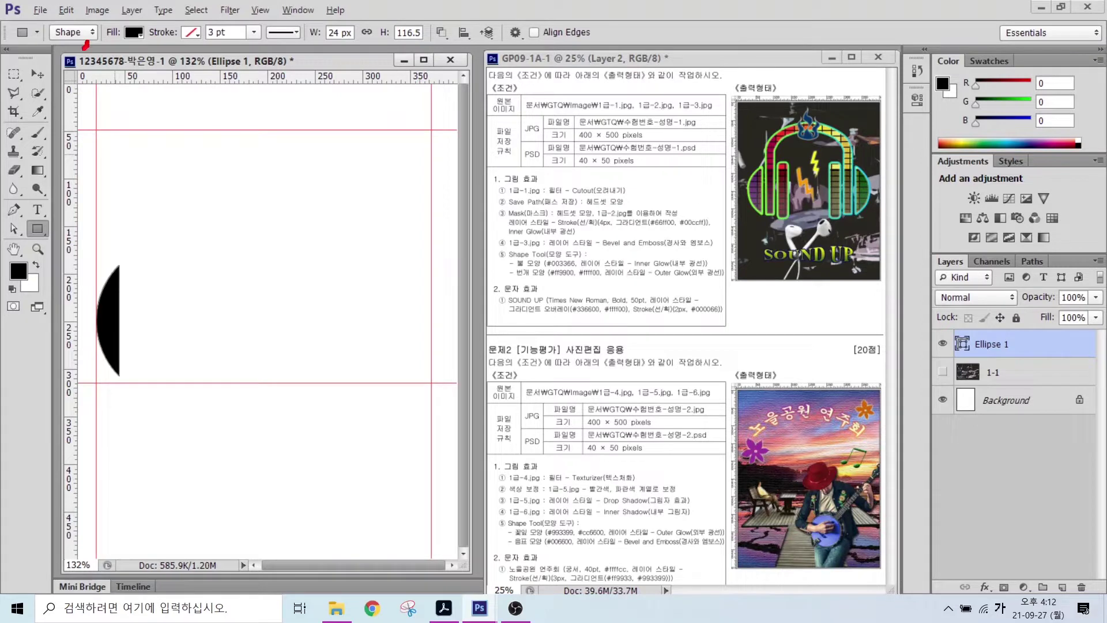
pyautogui.moveTo(85, 46)
pyautogui.mouseDown()
pyautogui.moveTo(70, 7)
pyautogui.moveTo(87, 38)
pyautogui.moveTo(110, 47)
pyautogui.moveTo(131, 10)
pyautogui.moveTo(146, 49)
pyautogui.mouseUp()
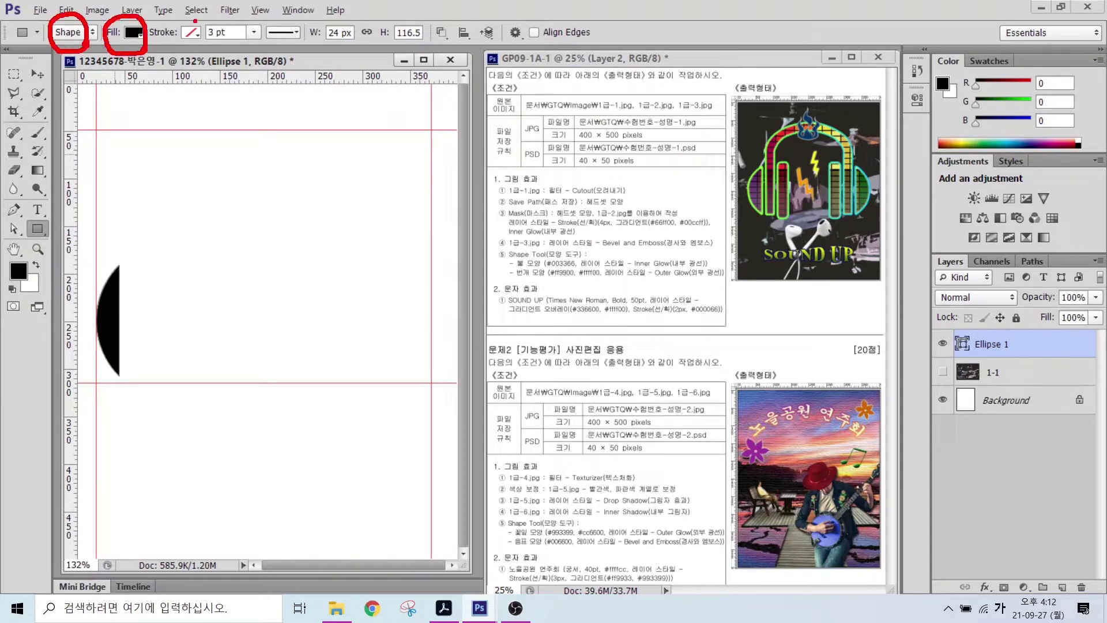
# - Using Combine Shapes, draw a tall black bar right beside the crescent
pyautogui.moveTo(195, 20); pyautogui.dragTo(164, 51)
pyautogui.moveTo(458, 34)
pyautogui.mouseDown()
pyautogui.moveTo(419, 38)
pyautogui.moveTo(441, 13)
pyautogui.moveTo(499, 117)
pyautogui.mouseUp()
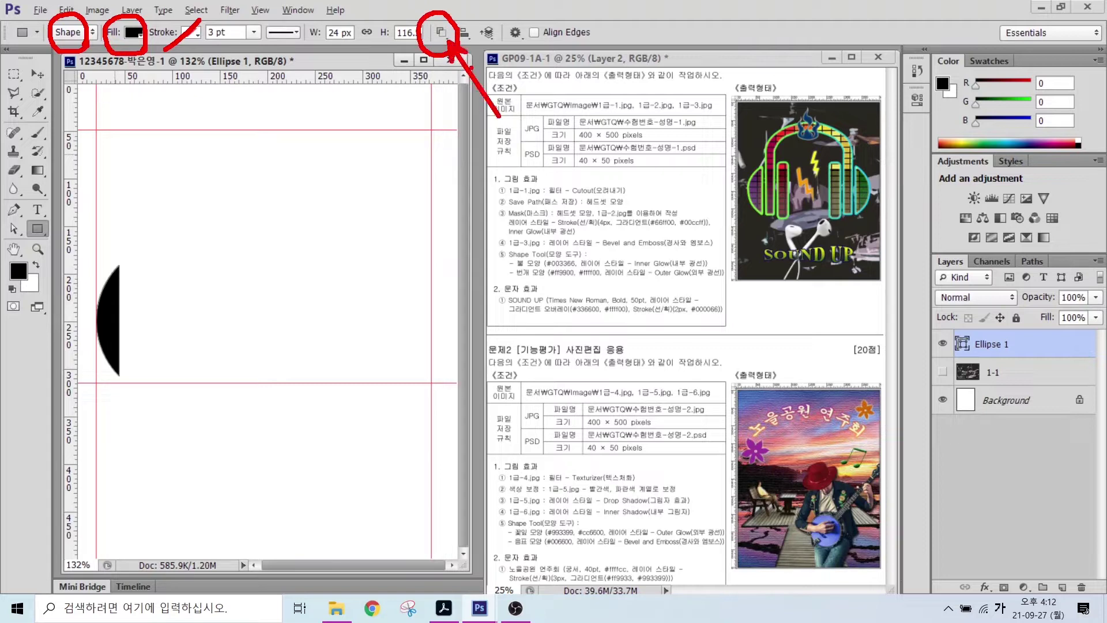
pyautogui.press('Escape')
pyautogui.click(442, 32)
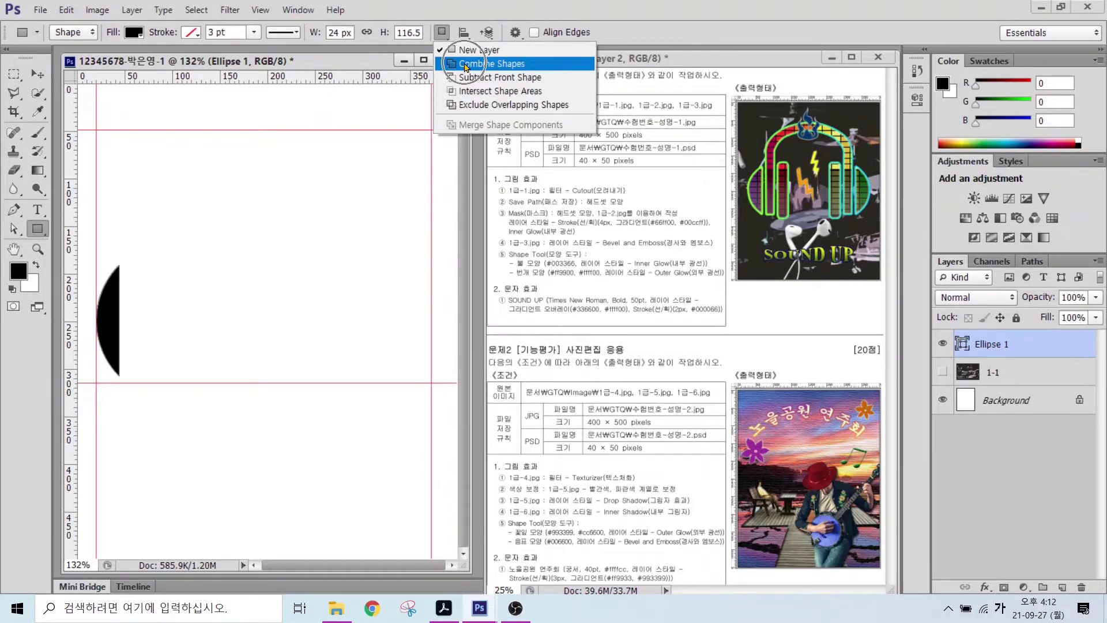
pyautogui.click(466, 66)
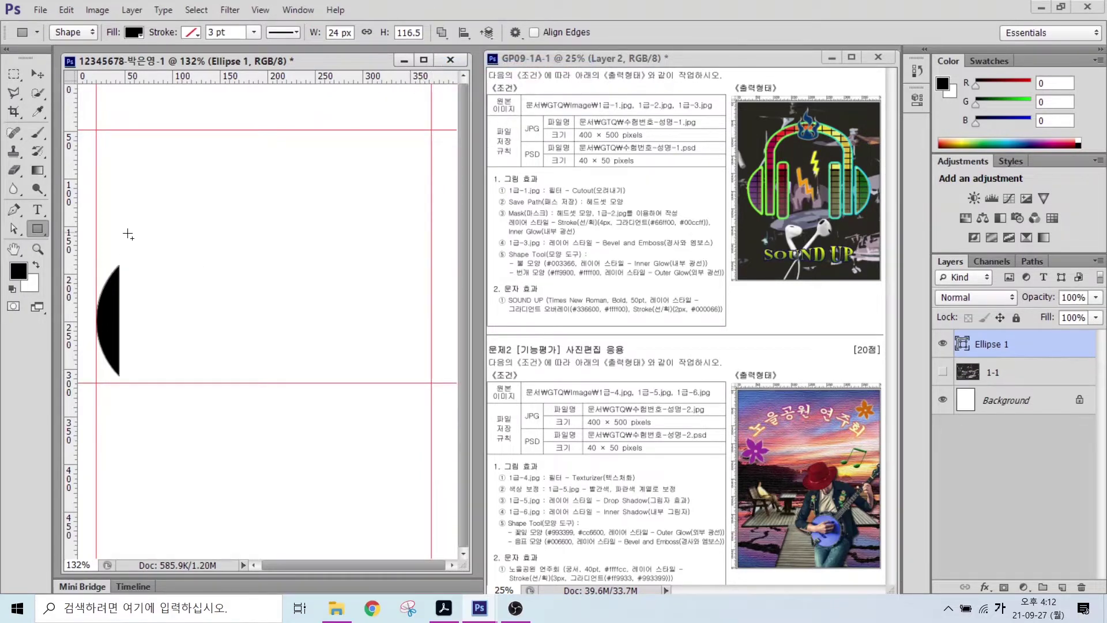
pyautogui.moveTo(124, 230); pyautogui.dragTo(144, 376)
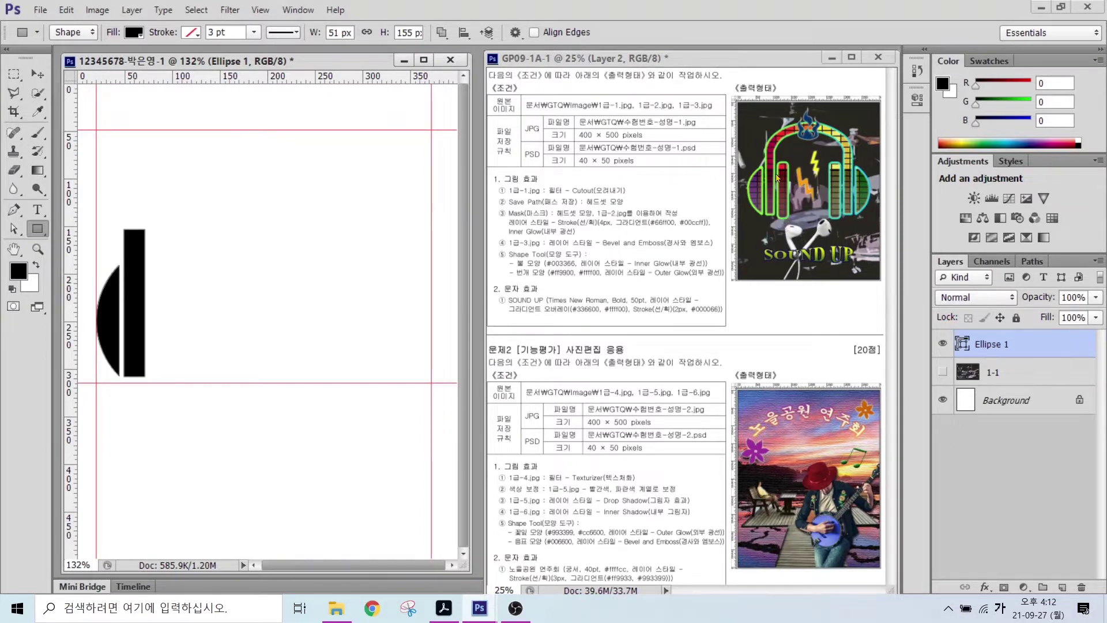
# - Set up the Rounded Rectangle Tool with a 5 px corner radius
pyautogui.rightClick(38, 230)
pyautogui.click(107, 241)
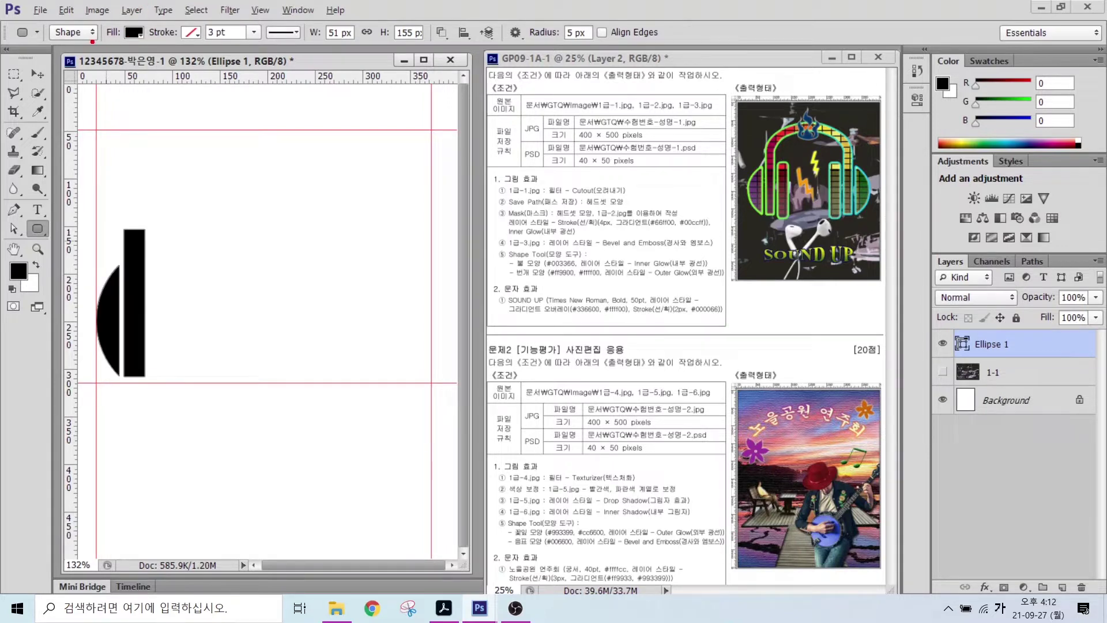
pyautogui.moveTo(91, 45)
pyautogui.mouseDown()
pyautogui.moveTo(87, 23)
pyautogui.moveTo(111, 56)
pyautogui.moveTo(122, 12)
pyautogui.moveTo(138, 46)
pyautogui.mouseUp()
pyautogui.moveTo(194, 19); pyautogui.dragTo(169, 60)
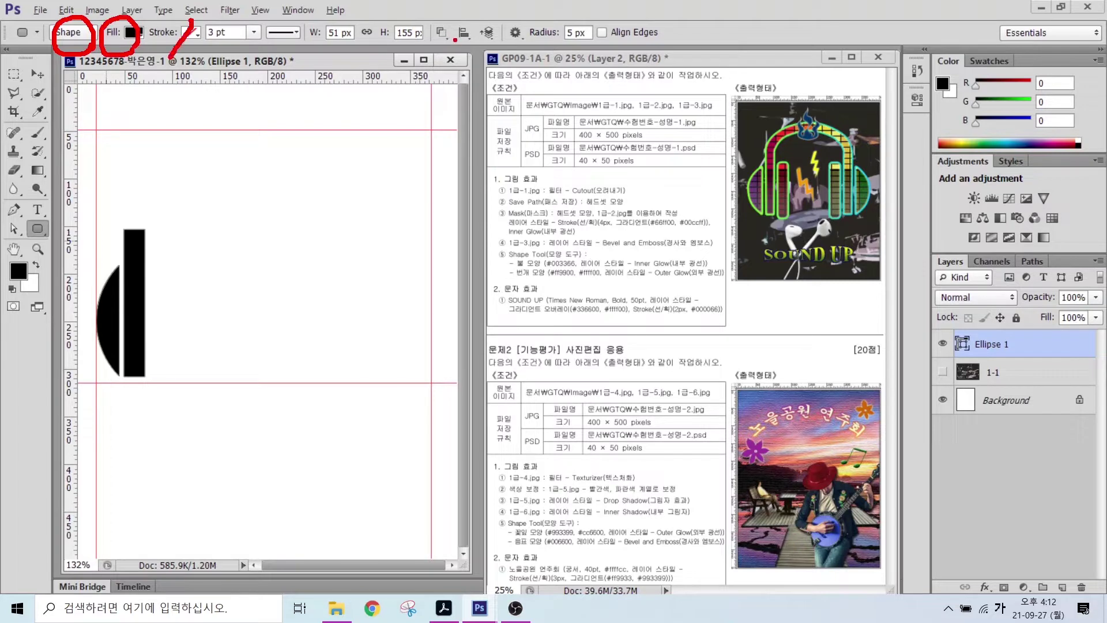
pyautogui.moveTo(455, 40)
pyautogui.mouseDown()
pyautogui.moveTo(425, 43)
pyautogui.moveTo(457, 33)
pyautogui.moveTo(453, 48)
pyautogui.moveTo(489, 101)
pyautogui.mouseUp()
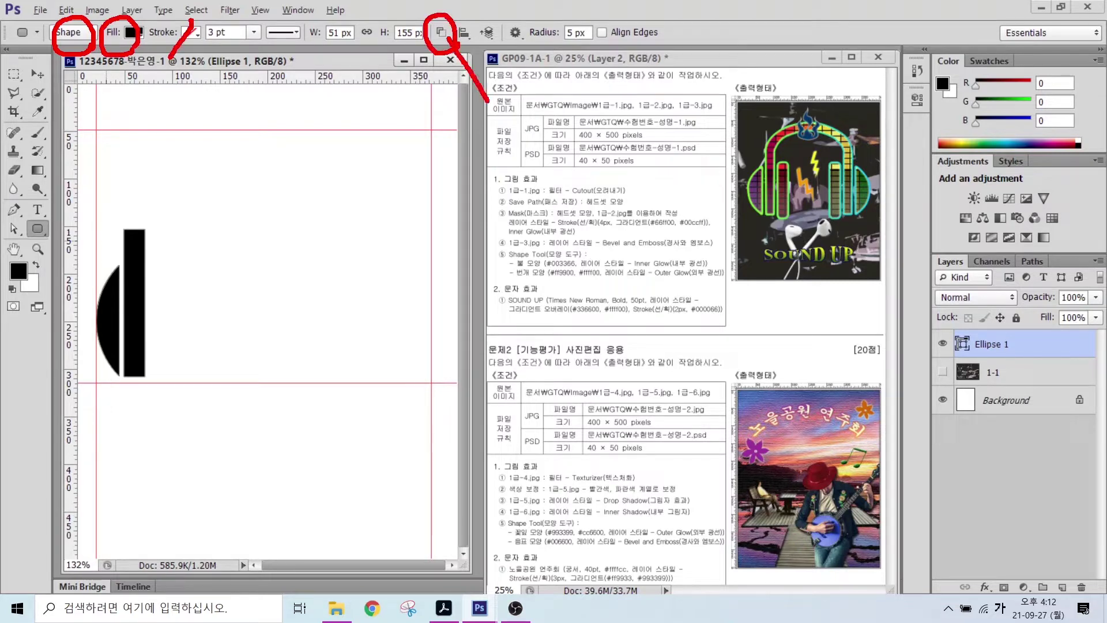
pyautogui.press('Escape')
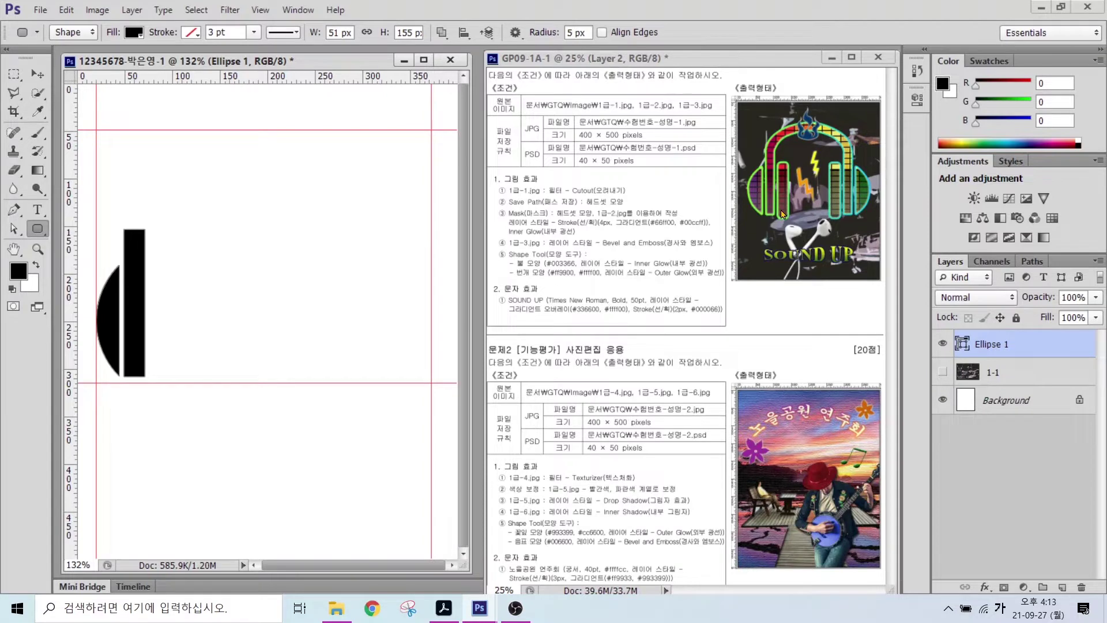
pyautogui.click(546, 32)
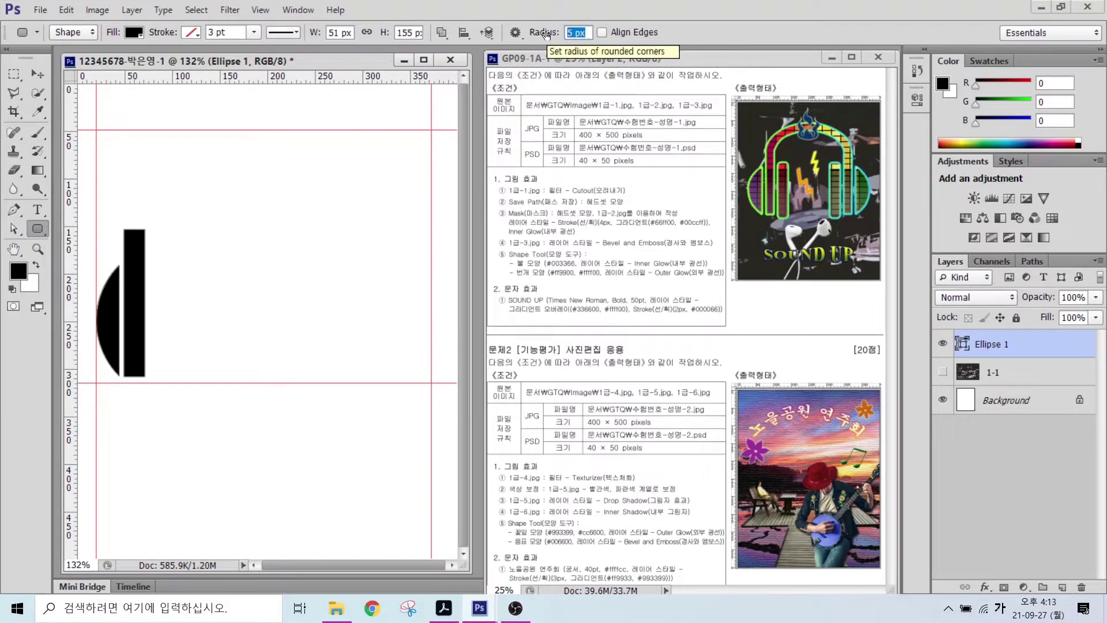
pyautogui.press('Return')
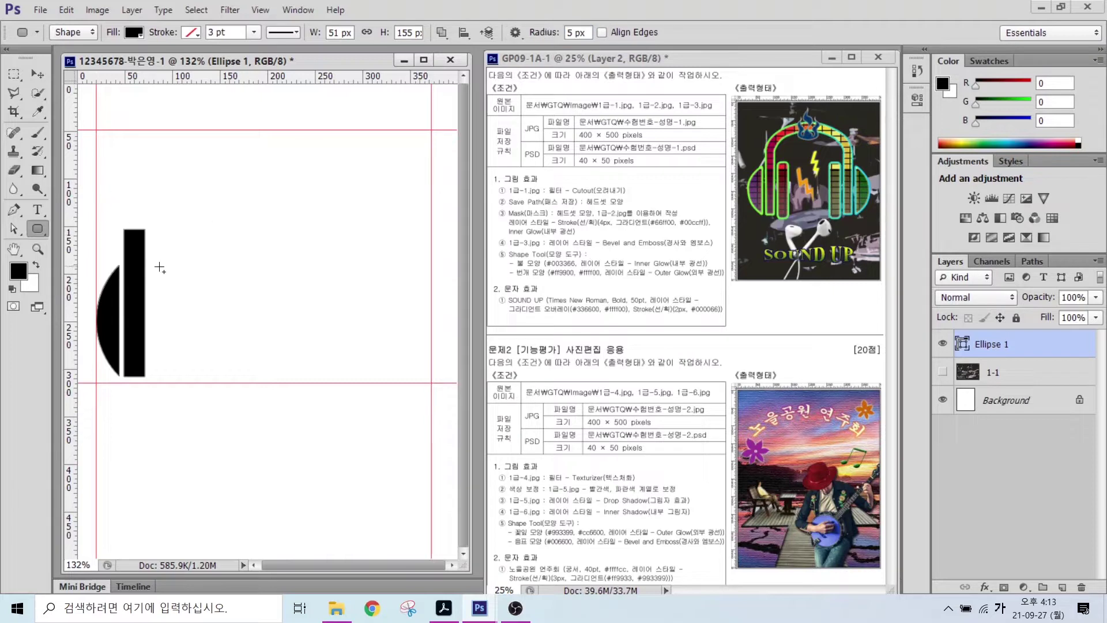
# - Draw a second, shorter rounded bar to the right of the first bar
pyautogui.moveTo(150, 263); pyautogui.dragTo(170, 384)
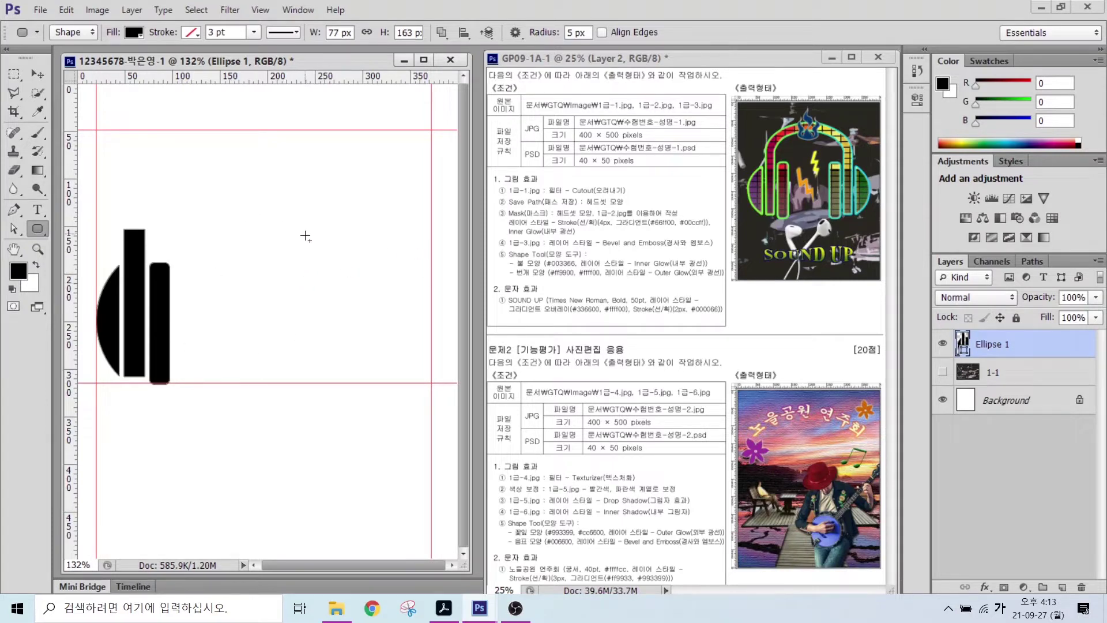
pyautogui.moveTo(154, 228)
pyautogui.mouseDown()
pyautogui.moveTo(197, 177)
pyautogui.moveTo(303, 169)
pyautogui.moveTo(381, 227)
pyautogui.moveTo(395, 257)
pyautogui.moveTo(370, 242)
pyautogui.moveTo(398, 257)
pyautogui.mouseUp()
pyautogui.moveTo(362, 238)
pyautogui.mouseDown()
pyautogui.moveTo(397, 258)
pyautogui.moveTo(402, 215)
pyautogui.mouseUp()
# - Duplicate the Ellipse 1 layer with Ctrl+J and move the copy to the right
pyautogui.press('Escape')
pyautogui.click(1010, 349)
pyautogui.click(1008, 349)
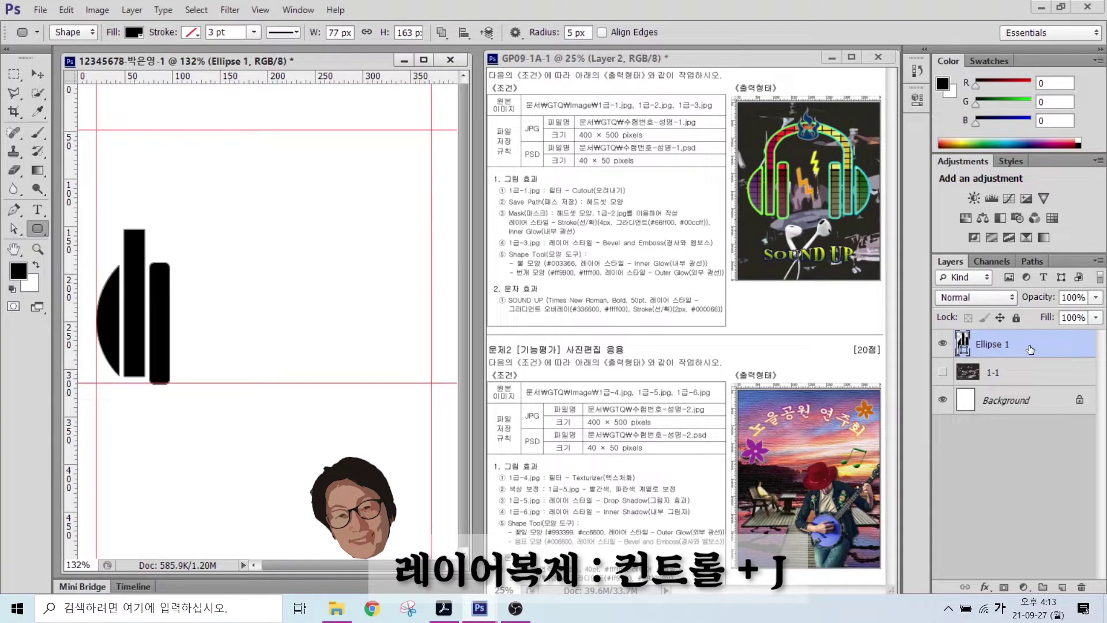
pyautogui.hotkey('ctrl', 'j')
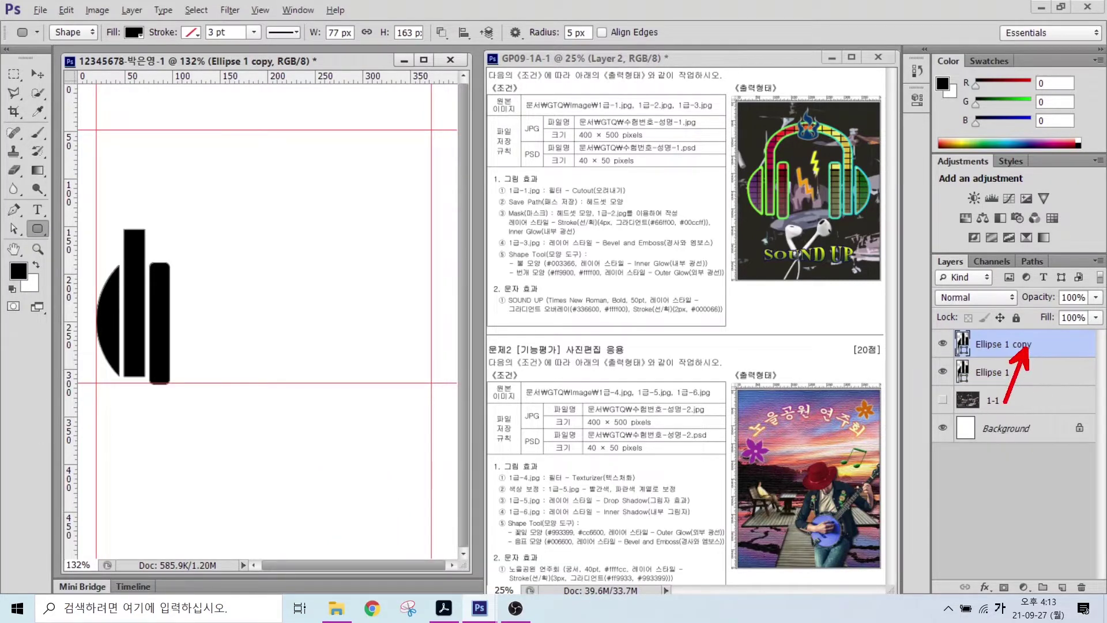
pyautogui.click(38, 74)
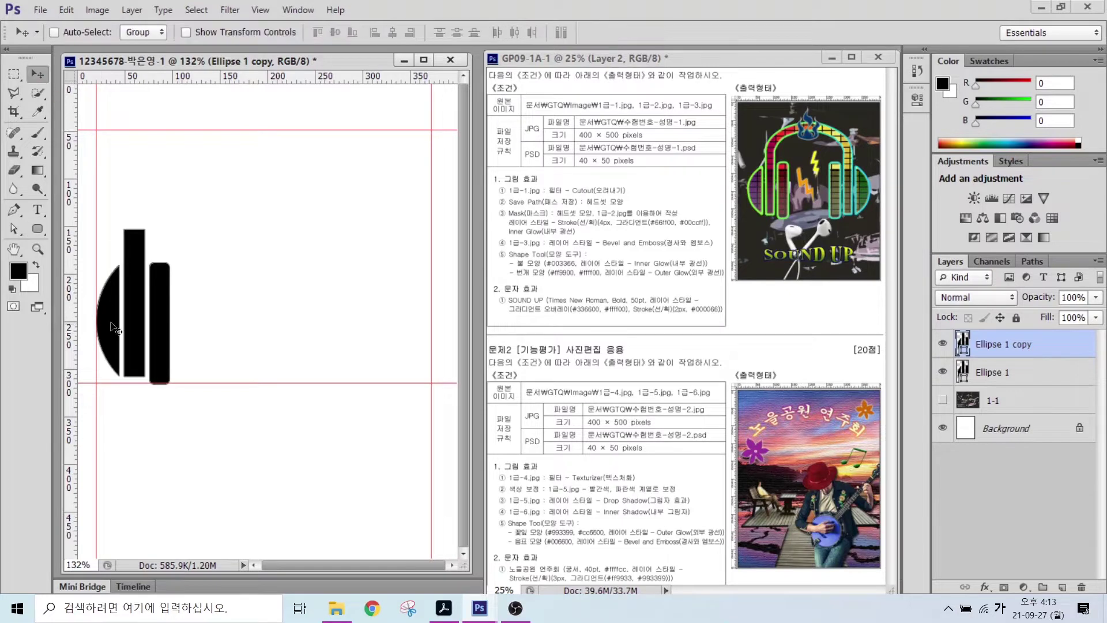
pyautogui.moveTo(134, 298); pyautogui.dragTo(260, 297)
pyautogui.moveTo(299, 303); pyautogui.dragTo(316, 303)
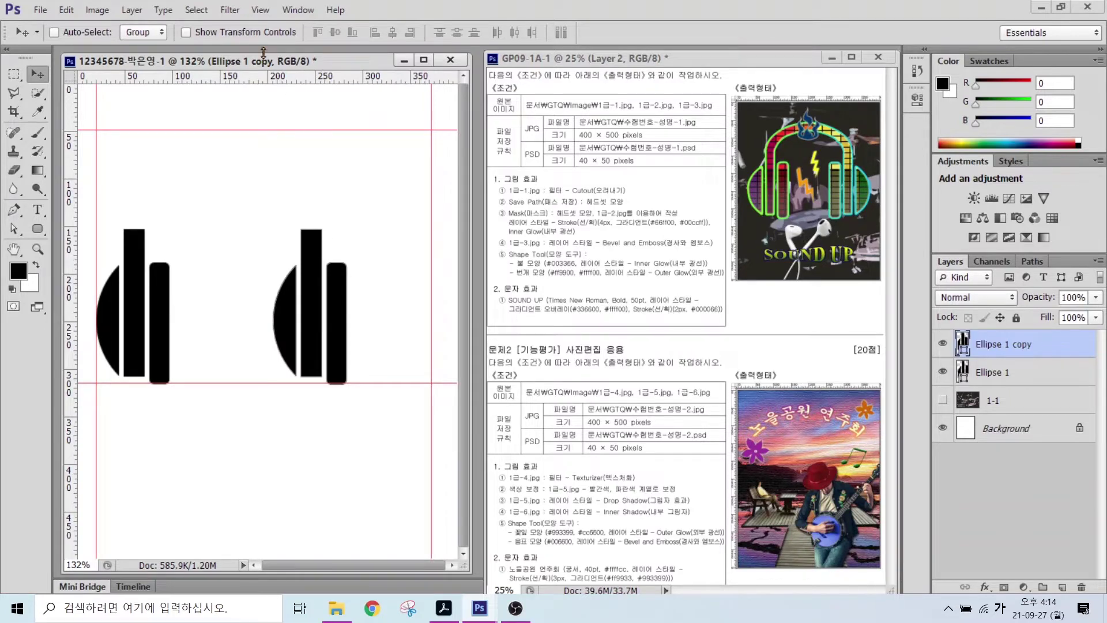
# - Try Edit > Transform Path > Flip Horizontal on the copy, then undo it
pyautogui.click(67, 9)
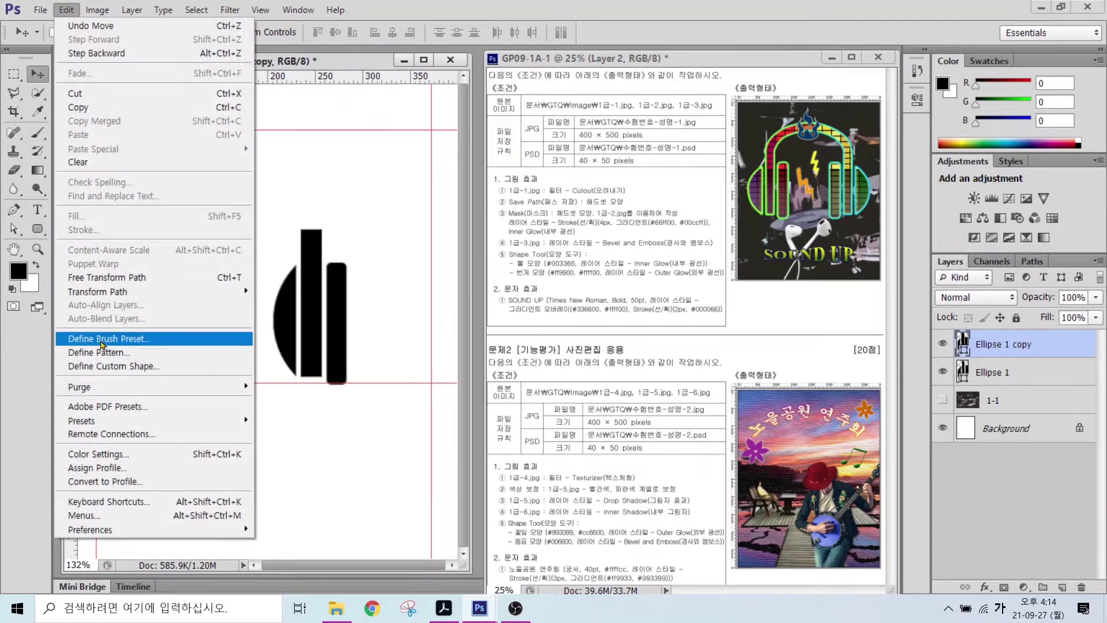
pyautogui.moveTo(109, 294)
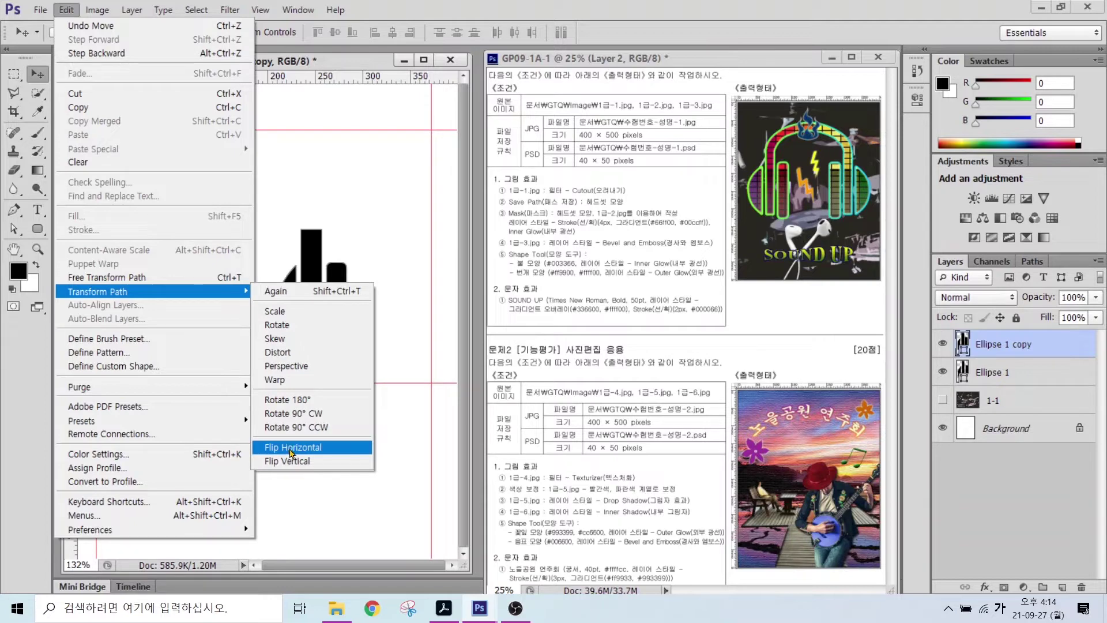
pyautogui.click(291, 450)
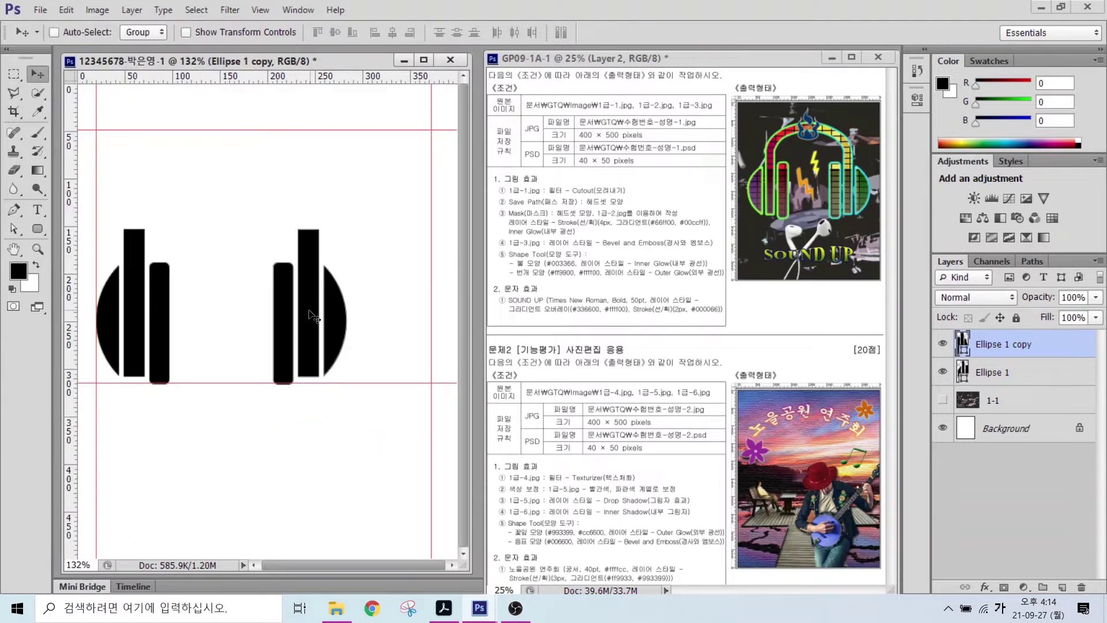
pyautogui.hotkey('ctrl', 'z')
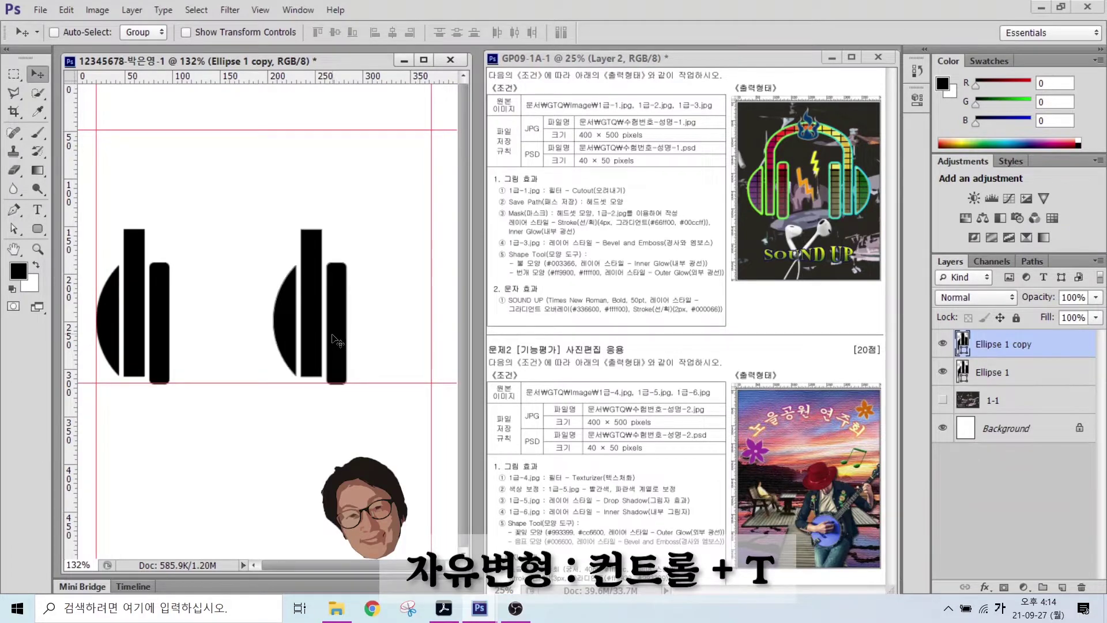
# - Flip the copied earpiece horizontally and move it toward the right edge
pyautogui.hotkey('ctrl', 't')
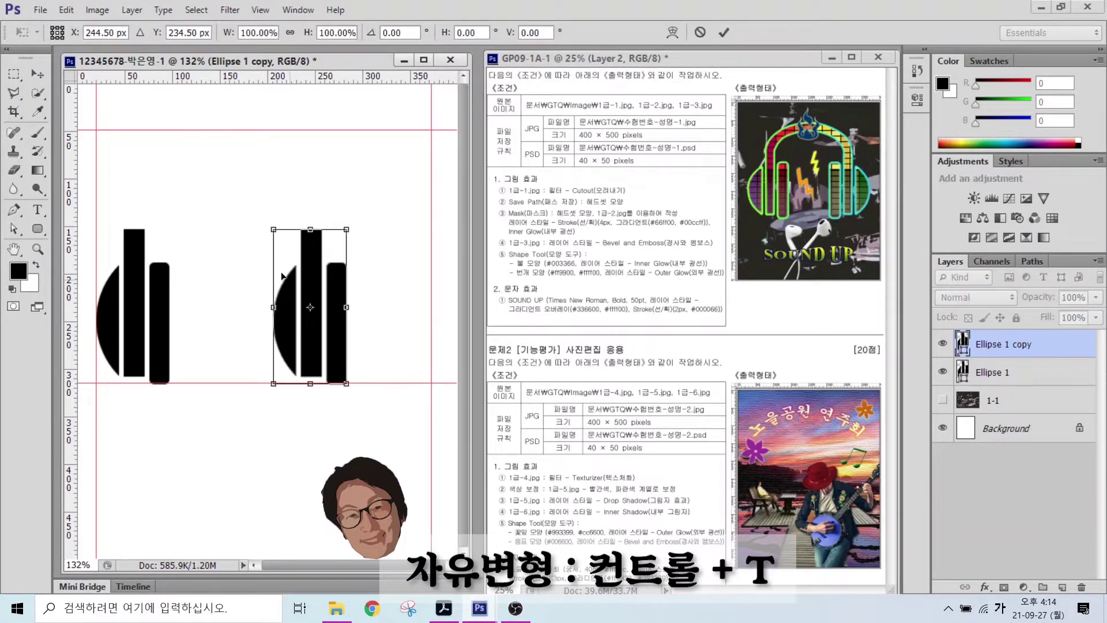
pyautogui.rightClick(313, 275)
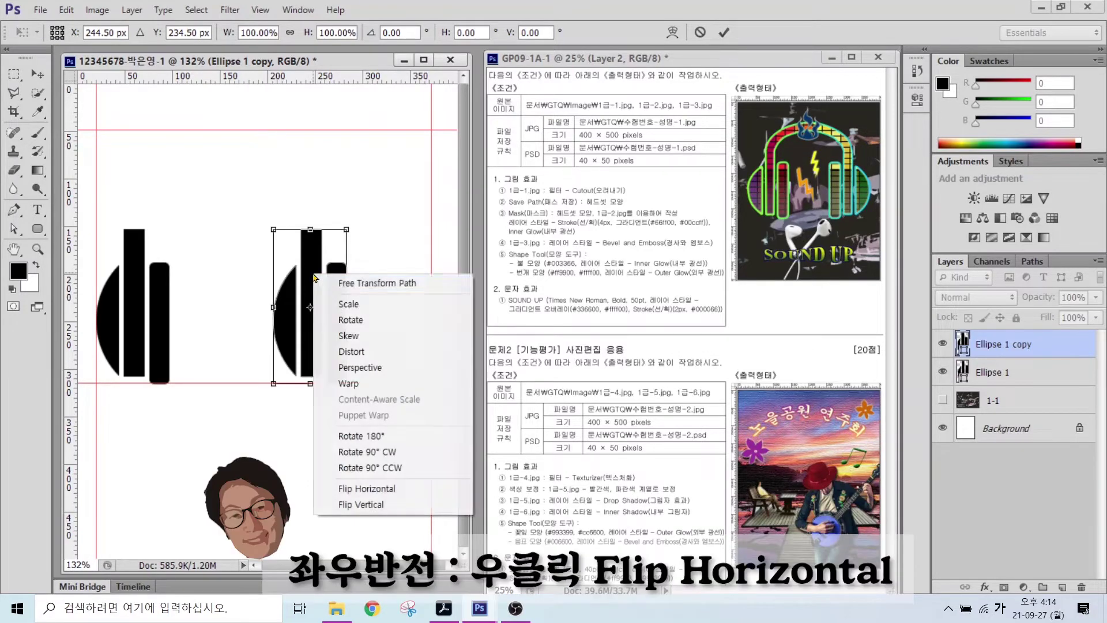
pyautogui.click(377, 495)
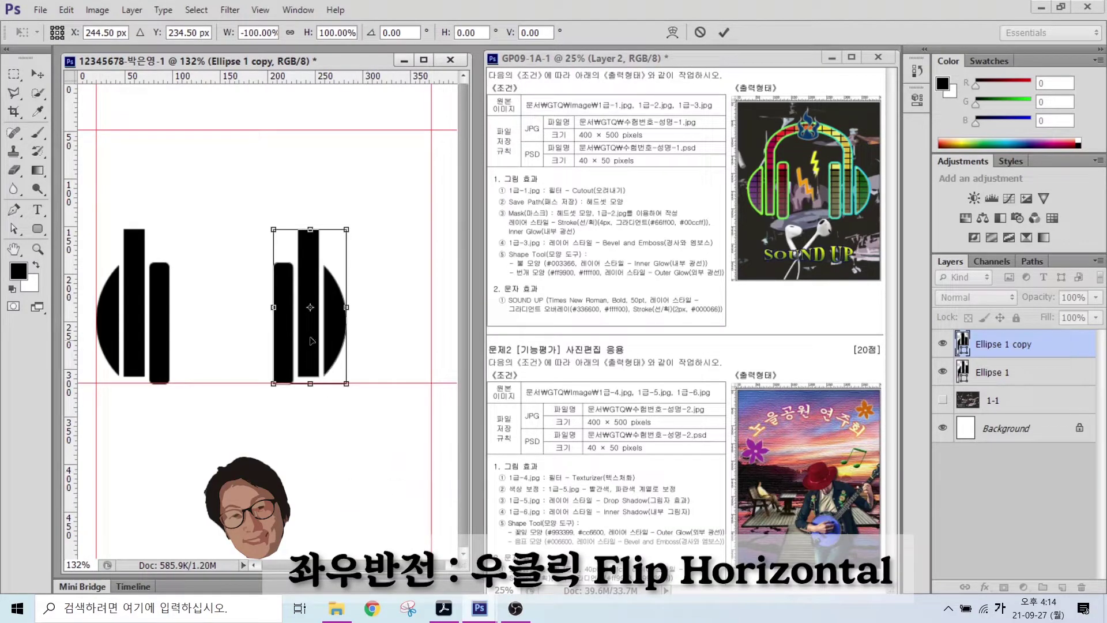
pyautogui.moveTo(316, 339); pyautogui.dragTo(389, 337)
pyautogui.press('Return')
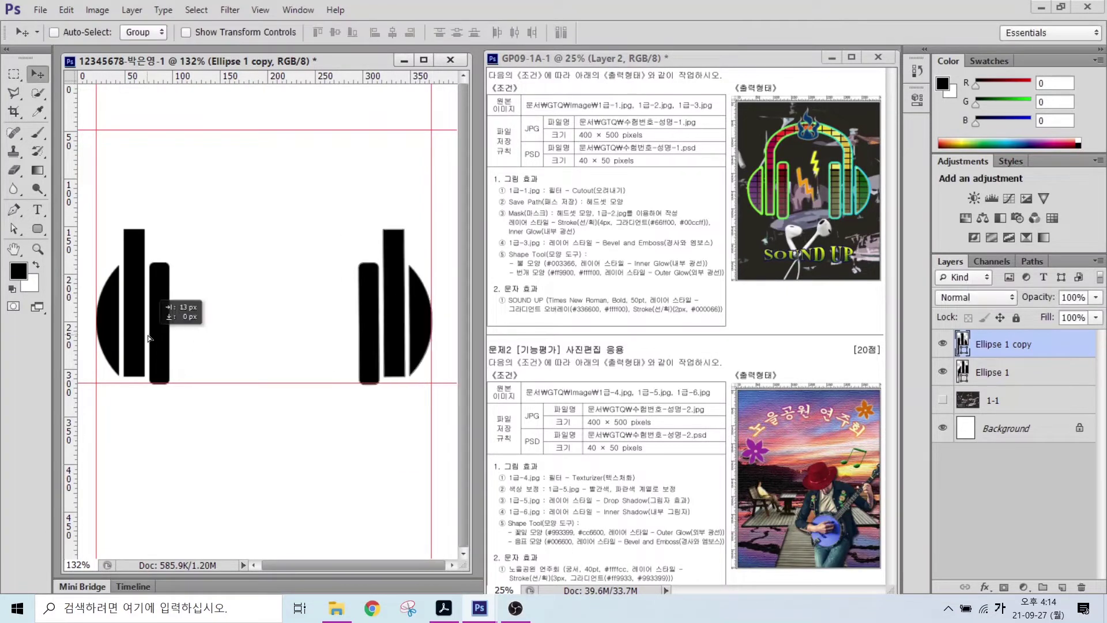
# - Select both earpiece layers and stretch them taller with Free Transform
pyautogui.keyDown('shift'); pyautogui.click(1002, 375); pyautogui.keyUp('shift')
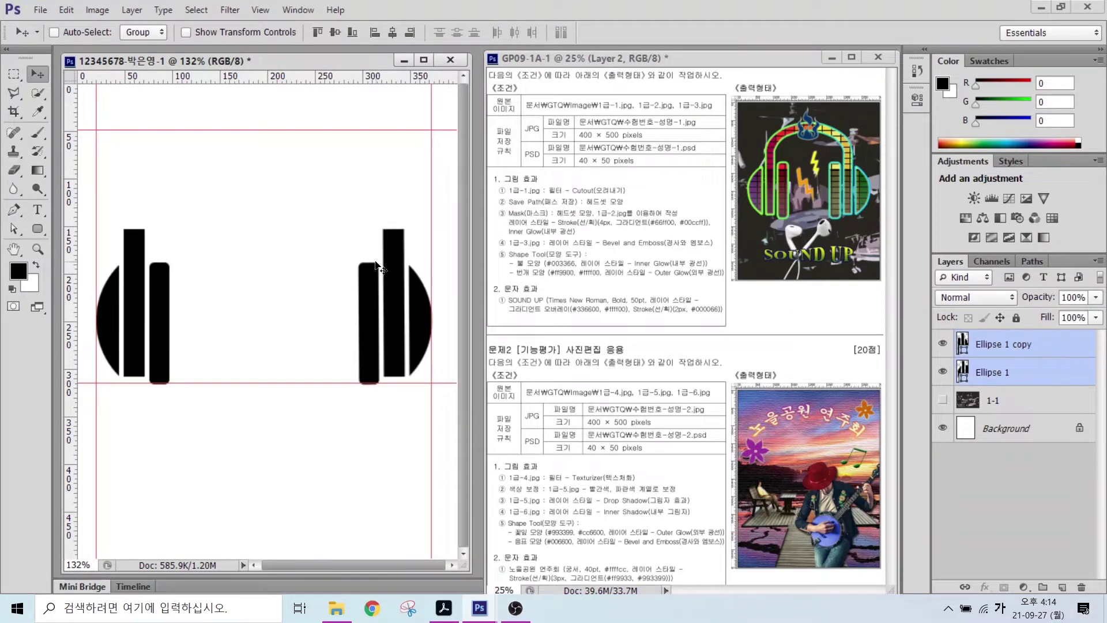
pyautogui.hotkey('ctrl', 't')
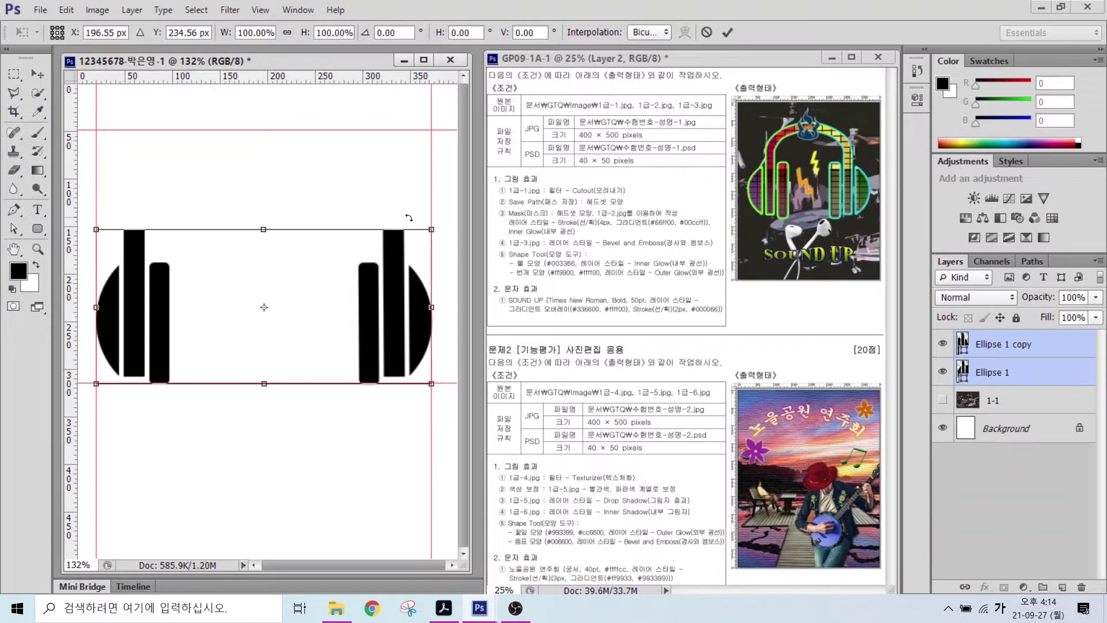
pyautogui.moveTo(432, 230); pyautogui.dragTo(432, 204)
pyautogui.press('Return')
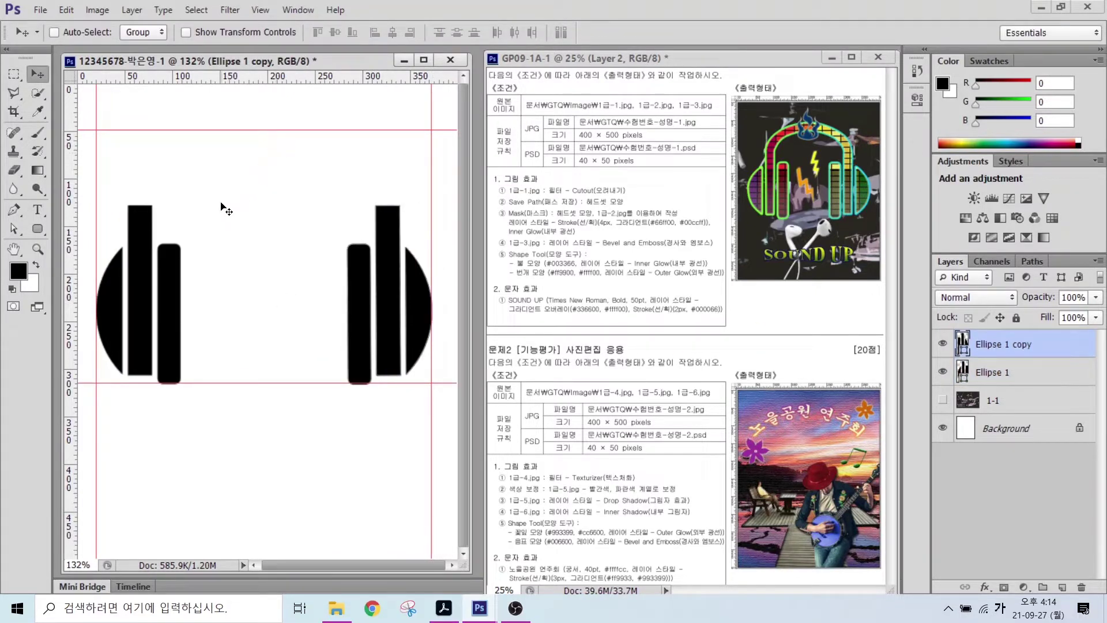
pyautogui.press('alt')
pyautogui.moveTo(149, 206)
pyautogui.mouseDown()
pyautogui.moveTo(220, 170)
pyautogui.moveTo(293, 170)
pyautogui.moveTo(365, 191)
pyautogui.moveTo(378, 208)
pyautogui.moveTo(382, 171)
pyautogui.moveTo(315, 150)
pyautogui.moveTo(220, 156)
pyautogui.moveTo(157, 174)
pyautogui.moveTo(131, 210)
pyautogui.mouseUp()
# - Set the Pen tool to Shape mode with Combine Shapes path operation
pyautogui.press('Escape')
pyautogui.click(14, 211)
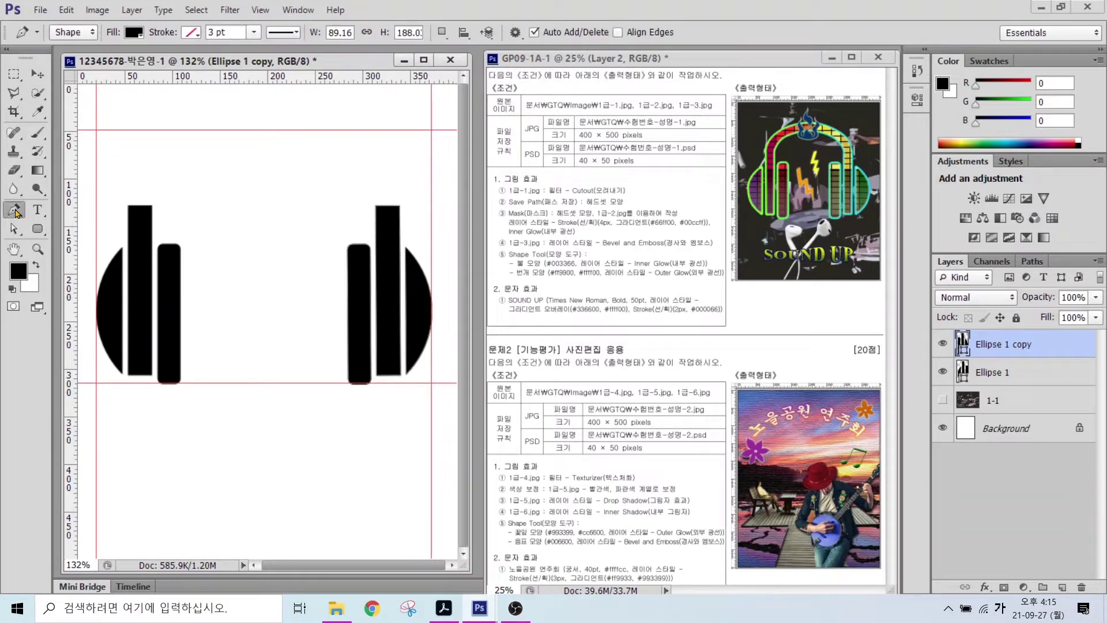
pyautogui.moveTo(91, 46)
pyautogui.mouseDown()
pyautogui.moveTo(51, 22)
pyautogui.moveTo(93, 41)
pyautogui.moveTo(126, 8)
pyautogui.moveTo(151, 46)
pyautogui.mouseUp()
pyautogui.moveTo(206, 14); pyautogui.dragTo(176, 44)
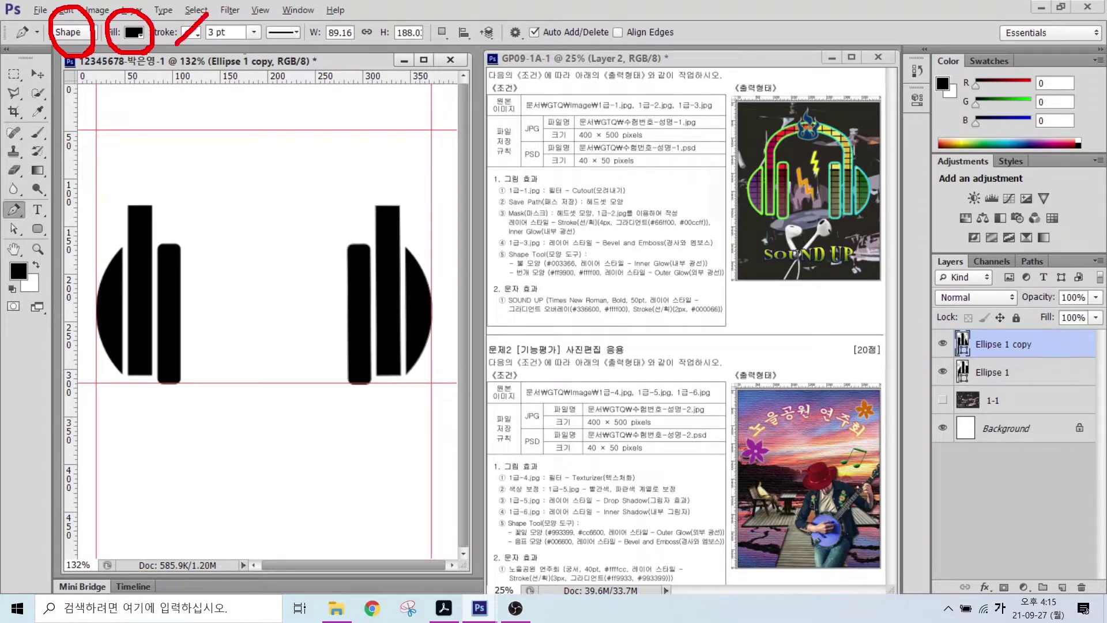
pyautogui.press('Escape')
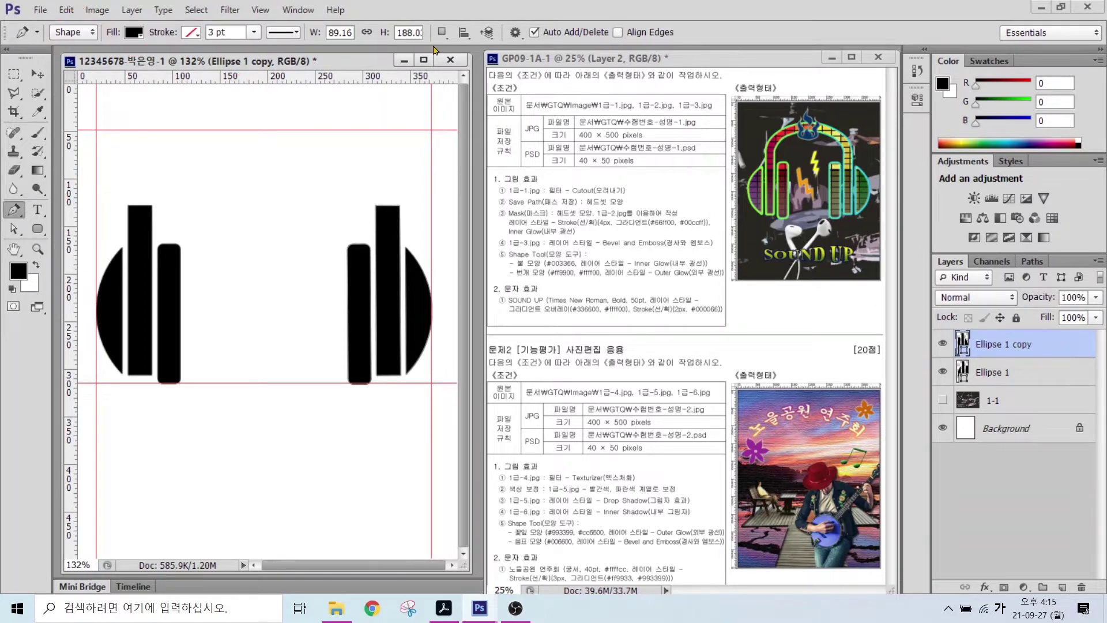
pyautogui.click(442, 32)
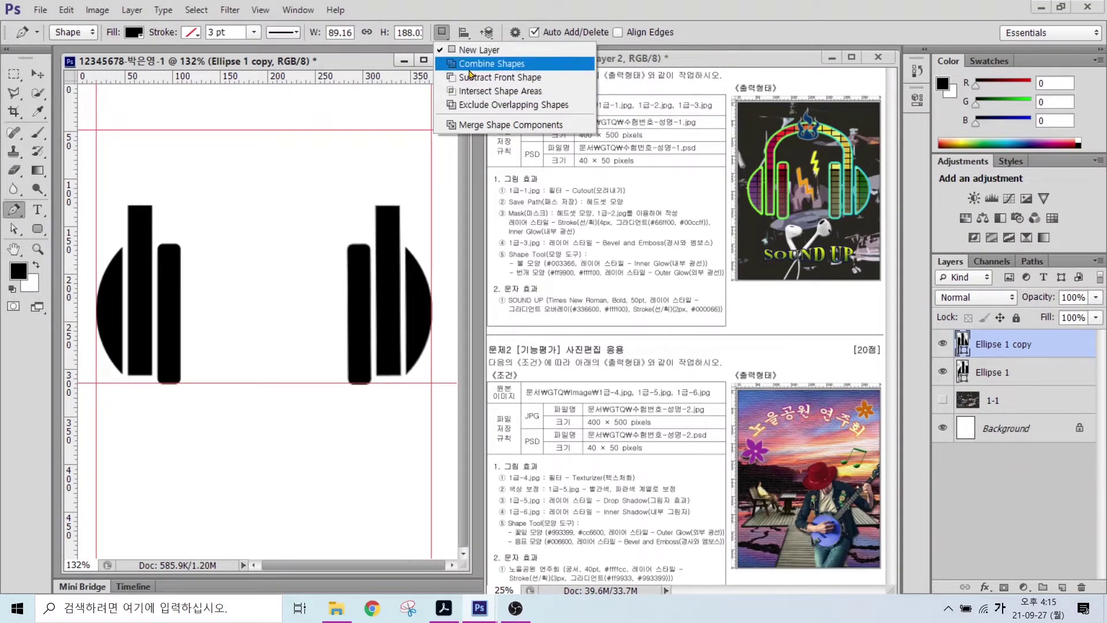
pyautogui.click(469, 71)
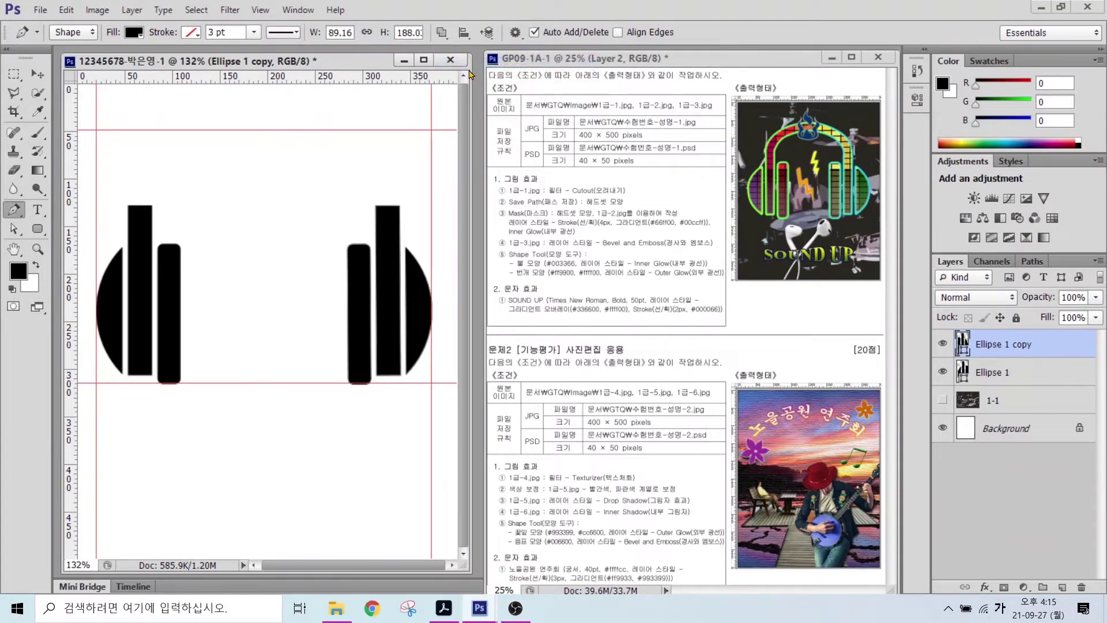
# - Trace the headband's outer edge from the left bar's top over to the right bar
pyautogui.click(136, 208)
pyautogui.moveTo(128, 208); pyautogui.dragTo(133, 171)
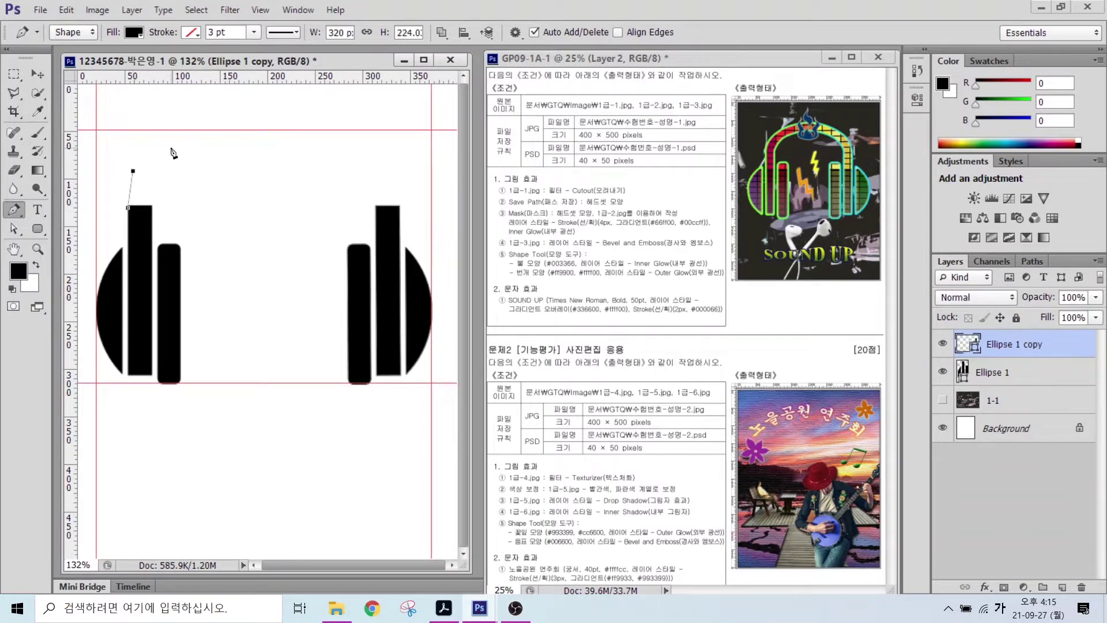
pyautogui.click(171, 148)
pyautogui.click(273, 130)
pyautogui.click(365, 143)
pyautogui.click(394, 165)
pyautogui.click(401, 207)
pyautogui.click(377, 207)
# - Trace the headband's inner edge back leftward and close the outline at the start point
pyautogui.click(374, 188)
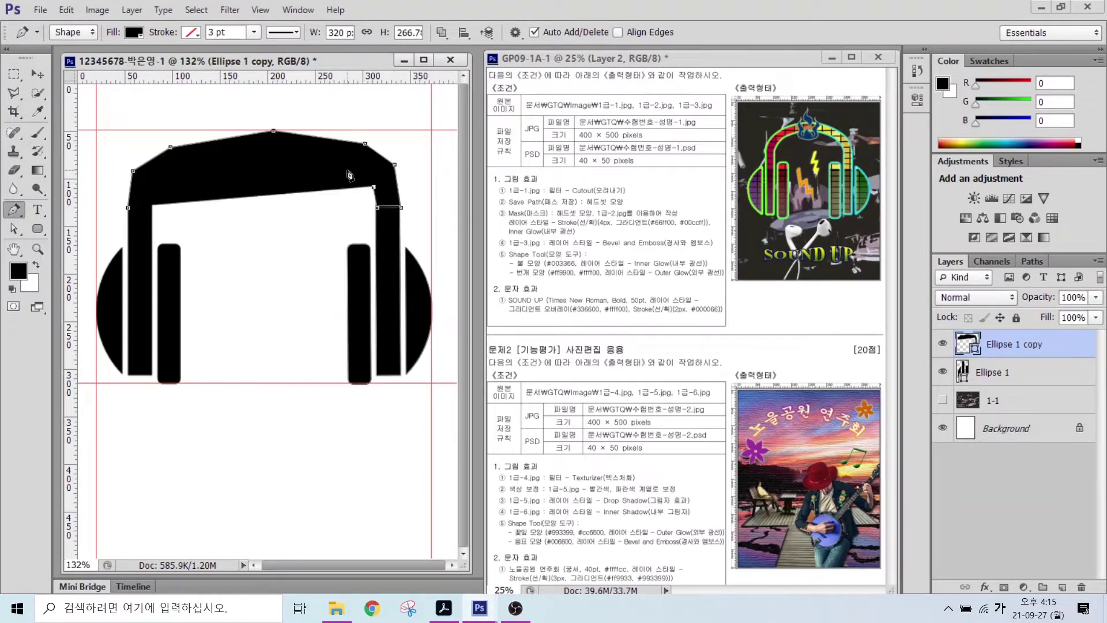
pyautogui.click(348, 172)
pyautogui.click(274, 158)
pyautogui.click(176, 168)
pyautogui.click(152, 182)
pyautogui.click(152, 206)
pyautogui.click(128, 207)
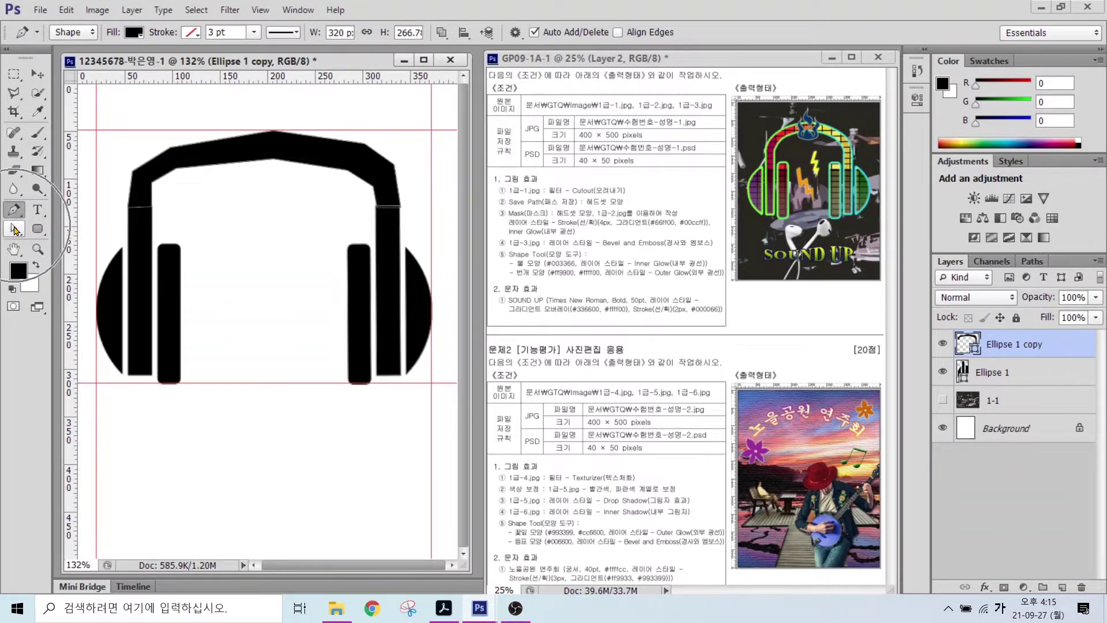
pyautogui.click(15, 230)
# - Reveal the headband path's anchor points and shift an inner headband point
pyautogui.rightClick(15, 229)
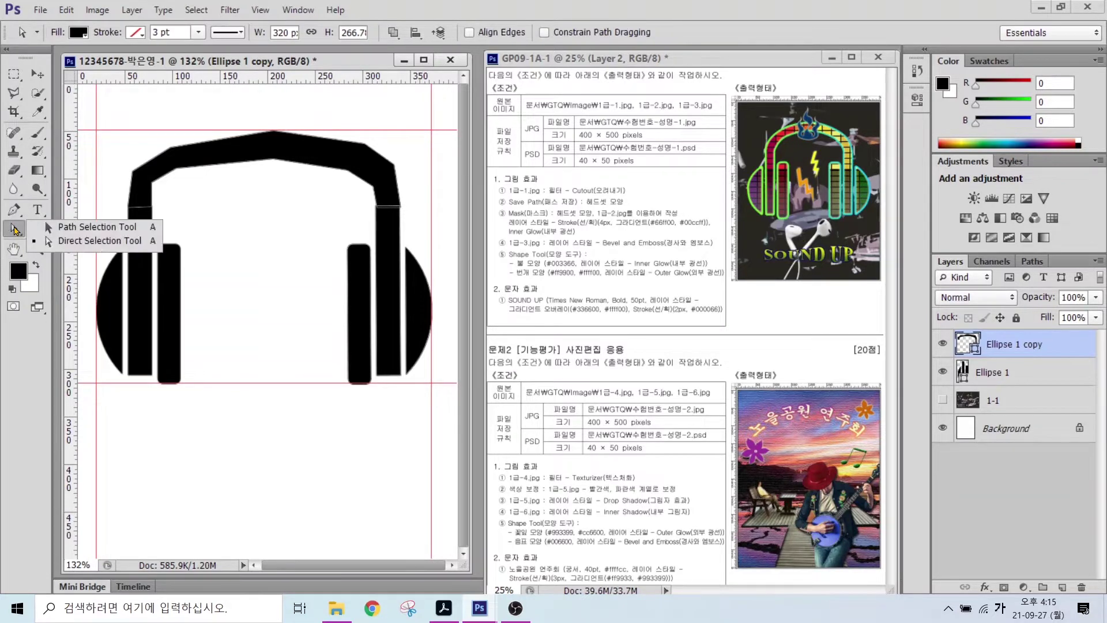
pyautogui.click(88, 231)
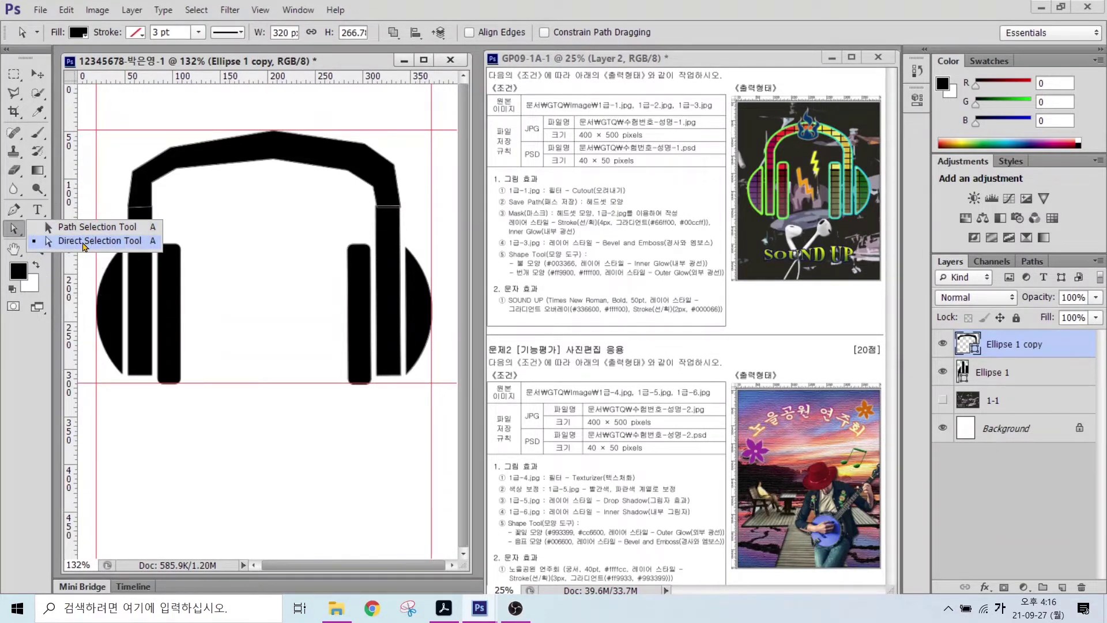
pyautogui.click(83, 244)
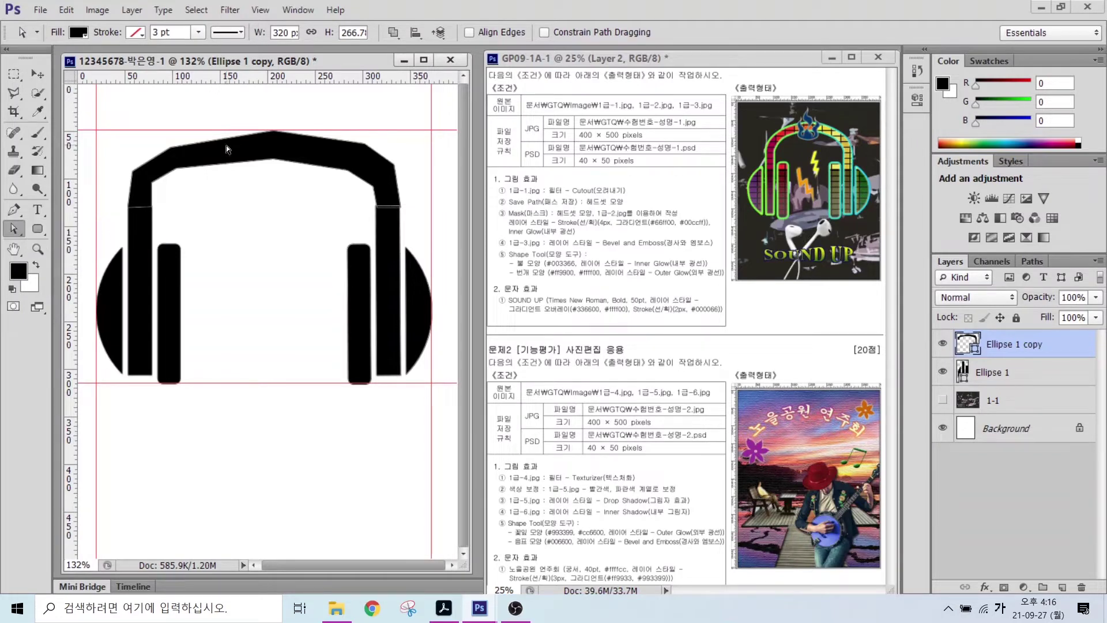
pyautogui.click(151, 184)
pyautogui.moveTo(176, 168); pyautogui.dragTo(178, 139)
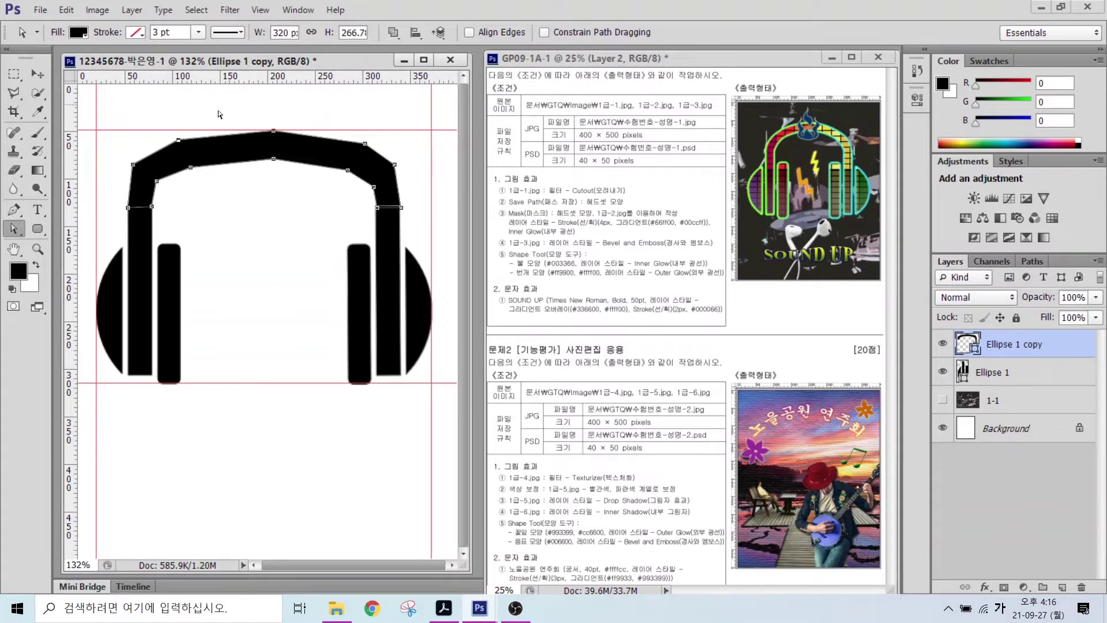
# - Convert the headband's corner points to smooth curves for a rounded arch
pyautogui.click(14, 211)
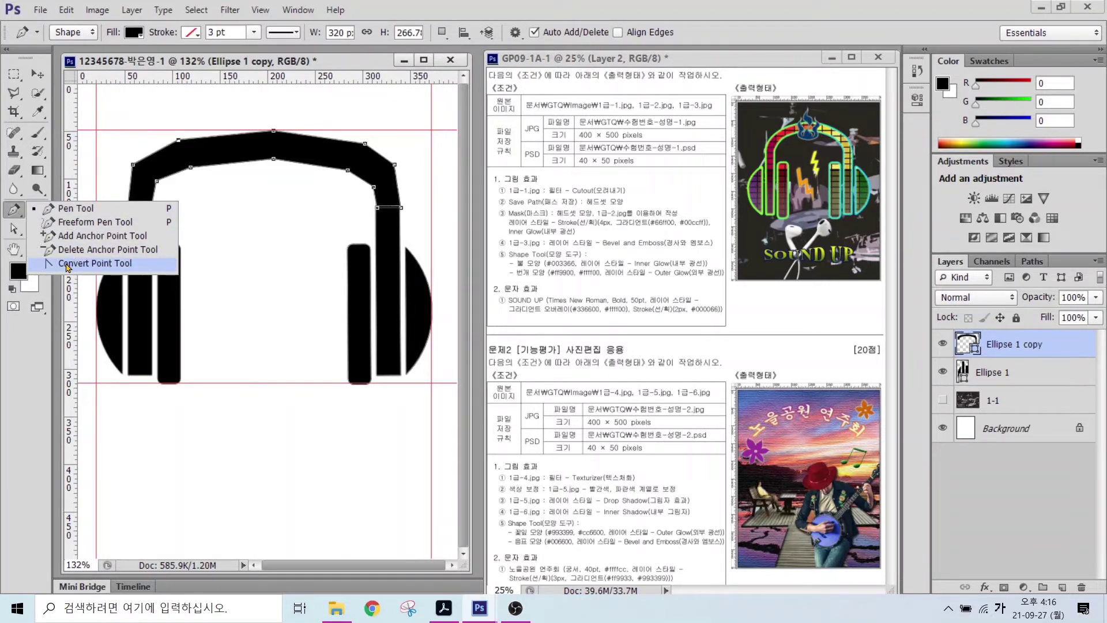
pyautogui.click(67, 265)
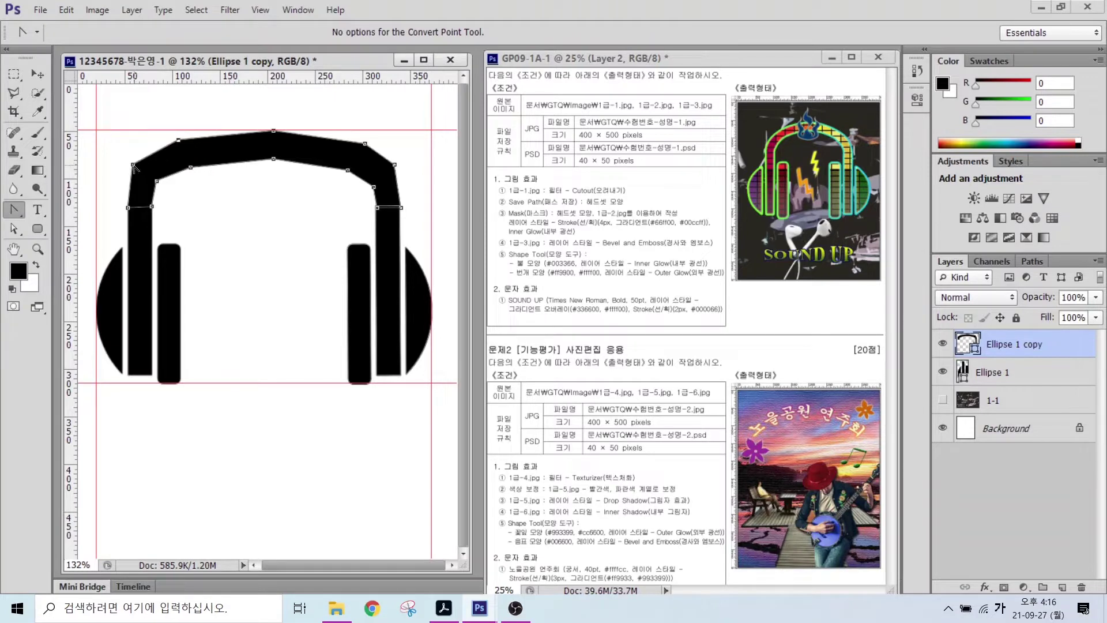
pyautogui.moveTo(133, 166); pyautogui.dragTo(137, 155)
pyautogui.moveTo(274, 133); pyautogui.dragTo(318, 131)
pyautogui.moveTo(273, 159); pyautogui.dragTo(234, 159)
pyautogui.moveTo(395, 164); pyautogui.dragTo(403, 183)
pyautogui.moveTo(156, 181); pyautogui.dragTo(166, 173)
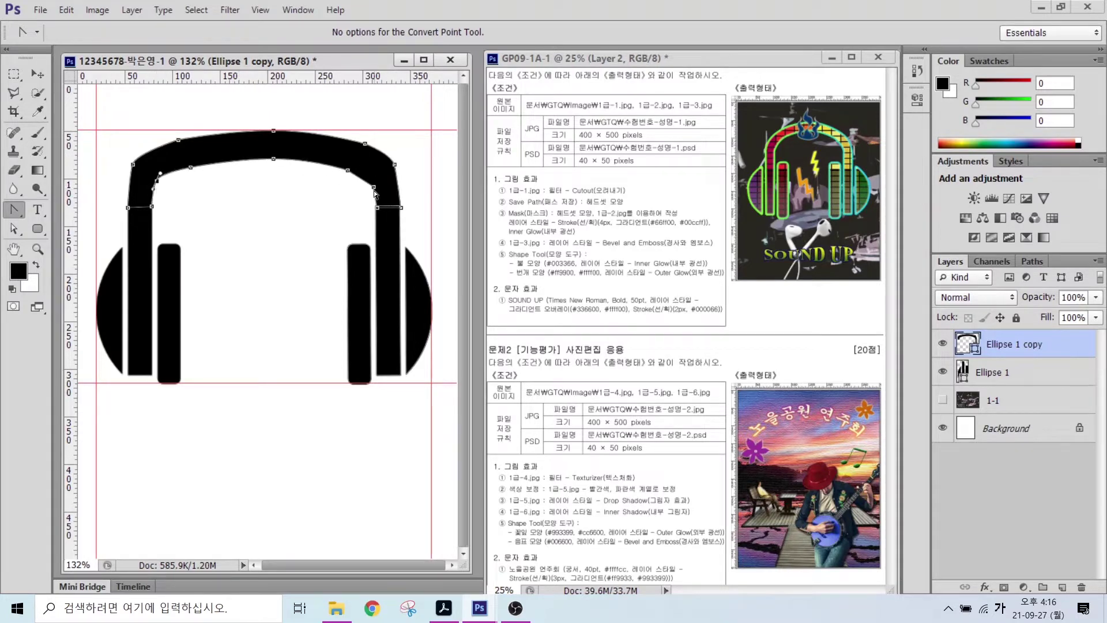
pyautogui.moveTo(373, 187); pyautogui.dragTo(371, 188)
# - Review the Ellipse 1 copy and Ellipse 1 shape layers in the Layers panel
pyautogui.moveTo(990, 336); pyautogui.dragTo(968, 286)
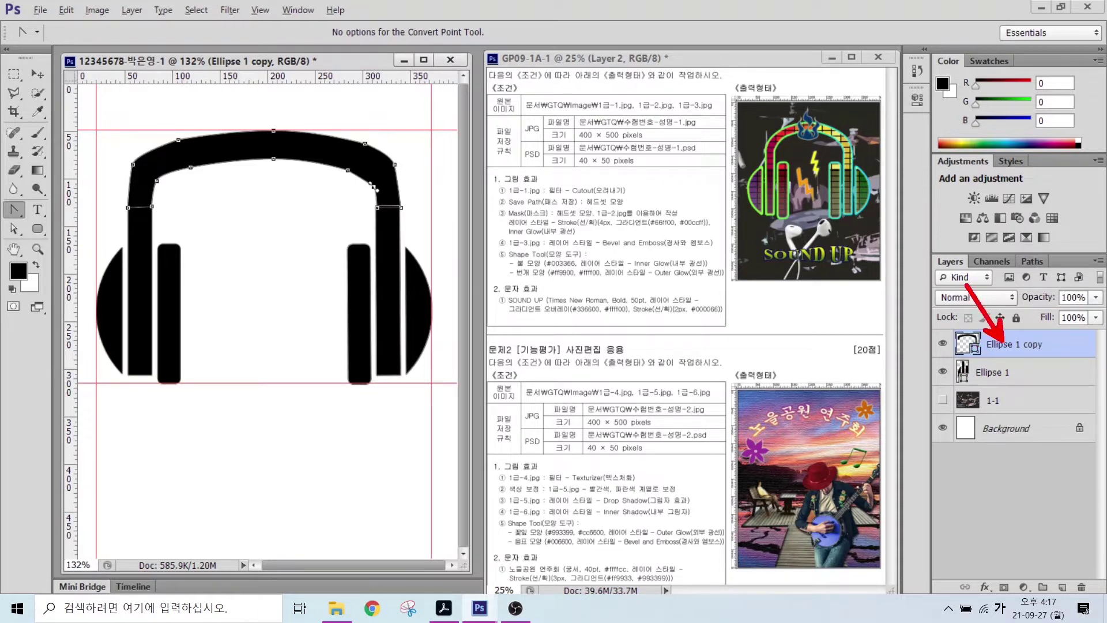
pyautogui.moveTo(1011, 380); pyautogui.dragTo(957, 429)
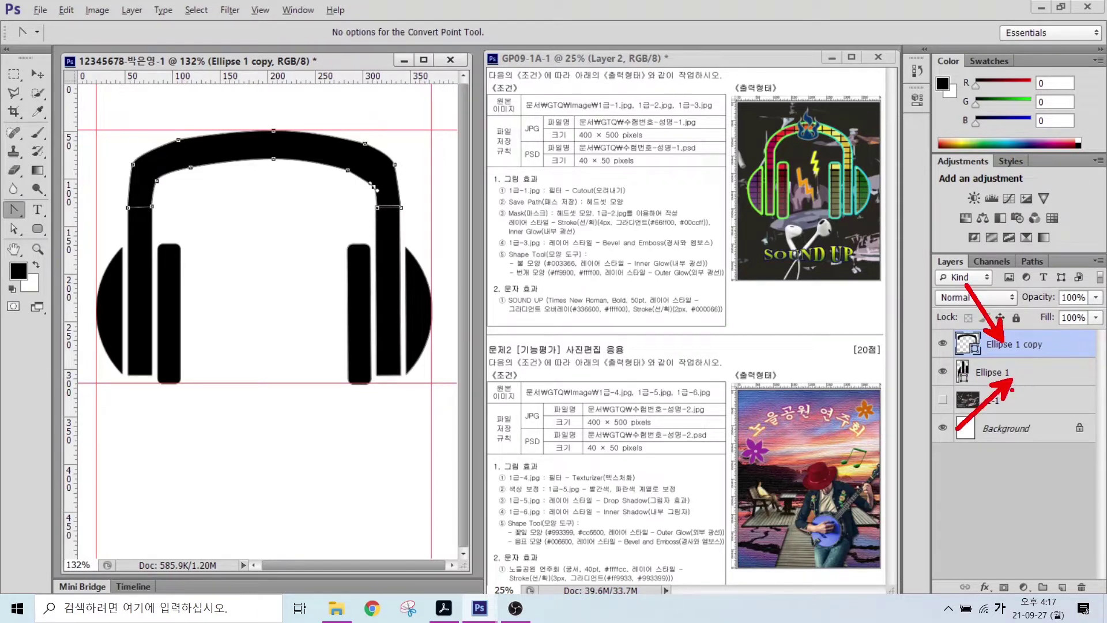
pyautogui.moveTo(939, 329); pyautogui.dragTo(1095, 386)
# - Merge Ellipse 1 and Ellipse 1 copy into a single headphone shape layer
pyautogui.press('Escape')
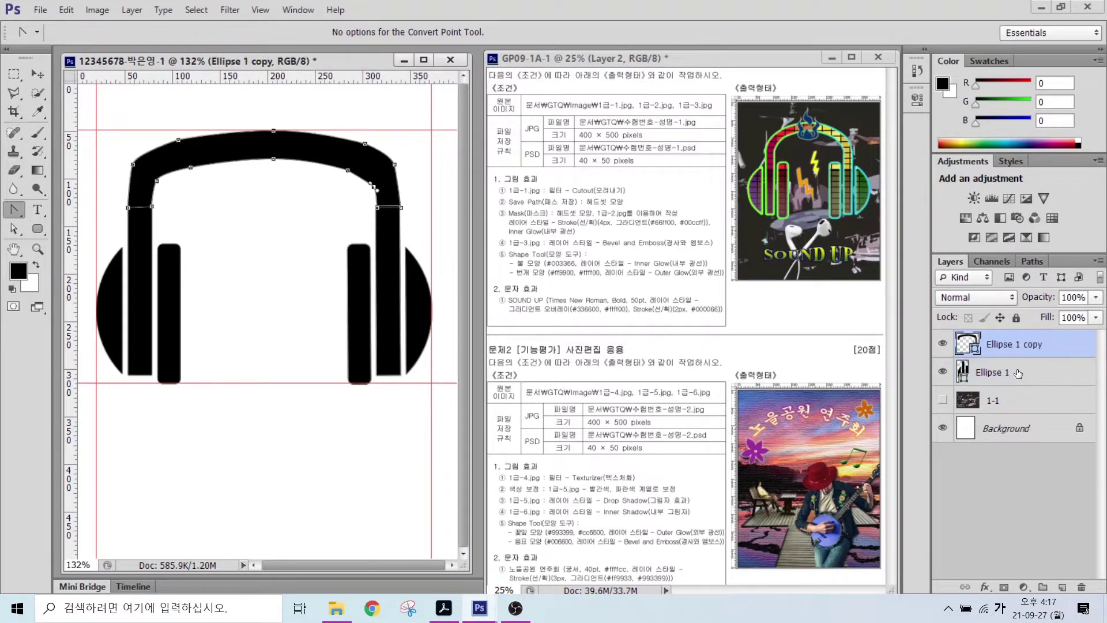
pyautogui.keyDown('shift'); pyautogui.click(1018, 373); pyautogui.keyUp('shift')
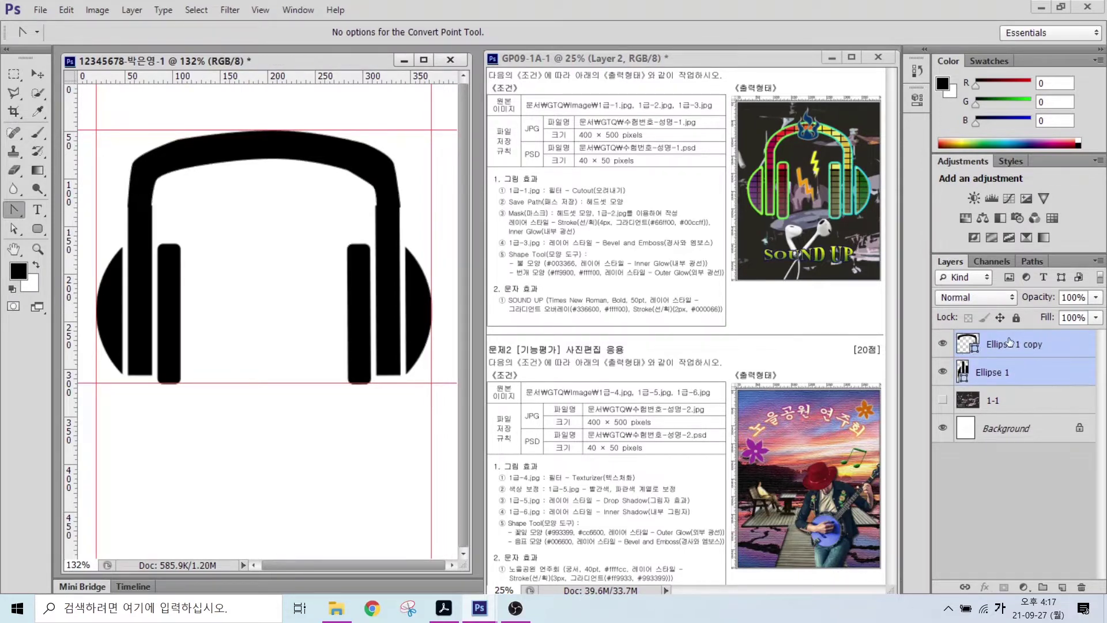
pyautogui.rightClick(1033, 375)
pyautogui.click(951, 422)
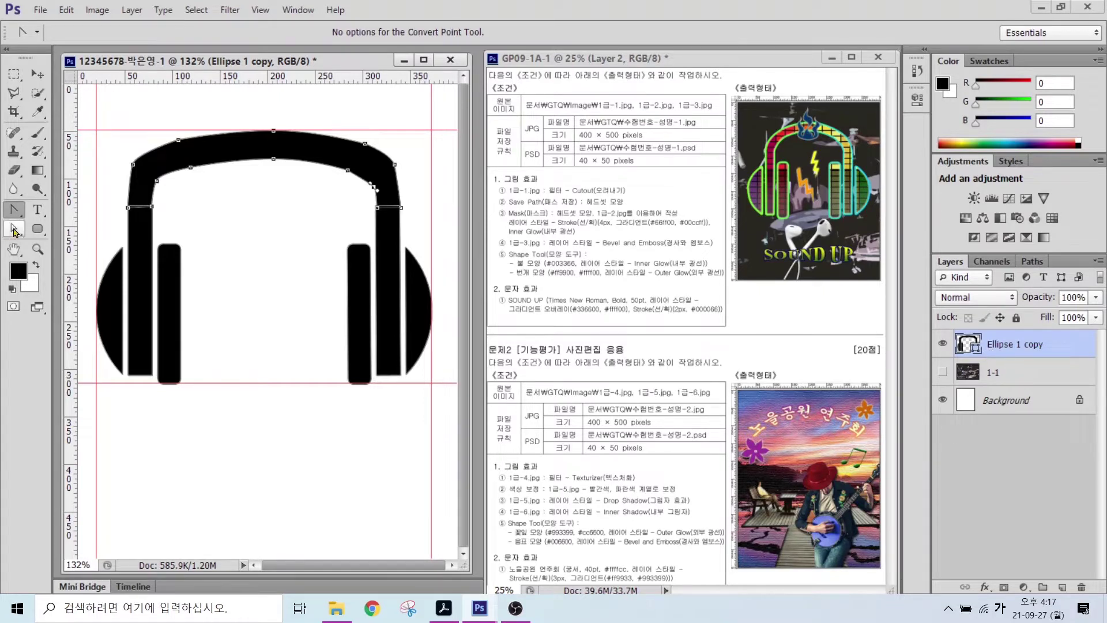
# - Deselect the headphone path outline and select the 1-1 layer
pyautogui.click(15, 231)
pyautogui.click(225, 413)
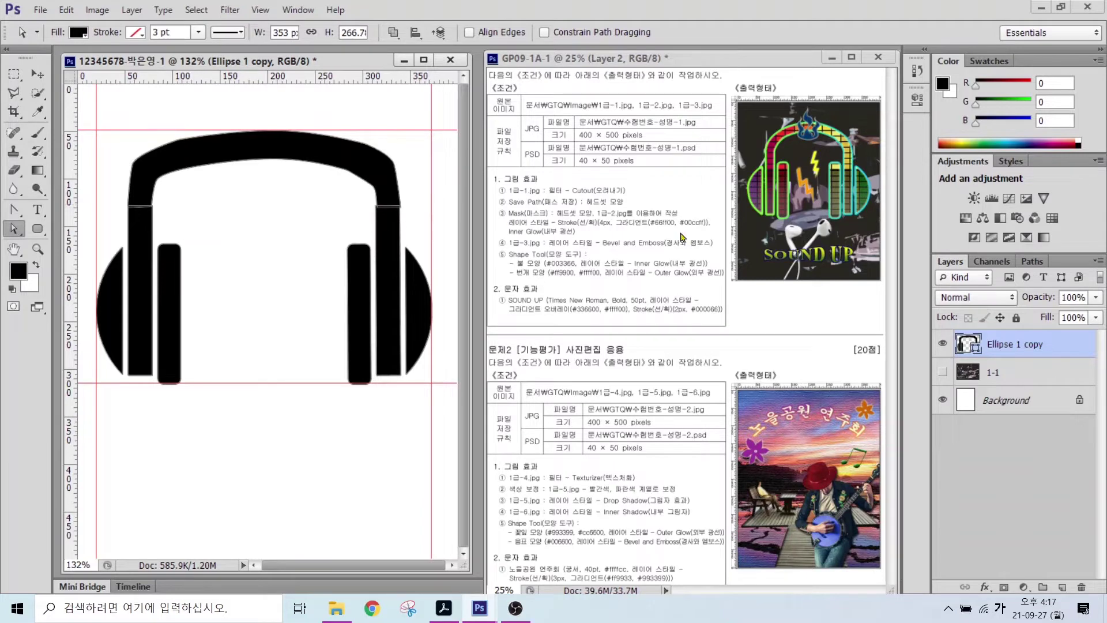
pyautogui.click(1013, 375)
# - Apply Merge Shape Components to the headphone shape layer to fuse its parts into one outline
pyautogui.click(1010, 350)
pyautogui.click(36, 229)
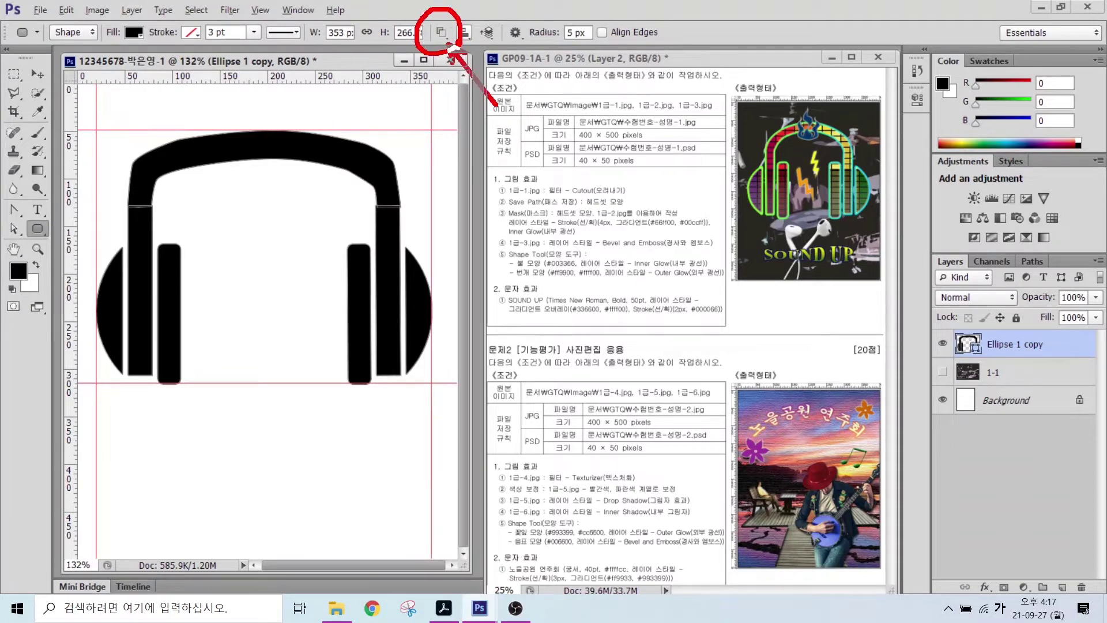
pyautogui.click(442, 33)
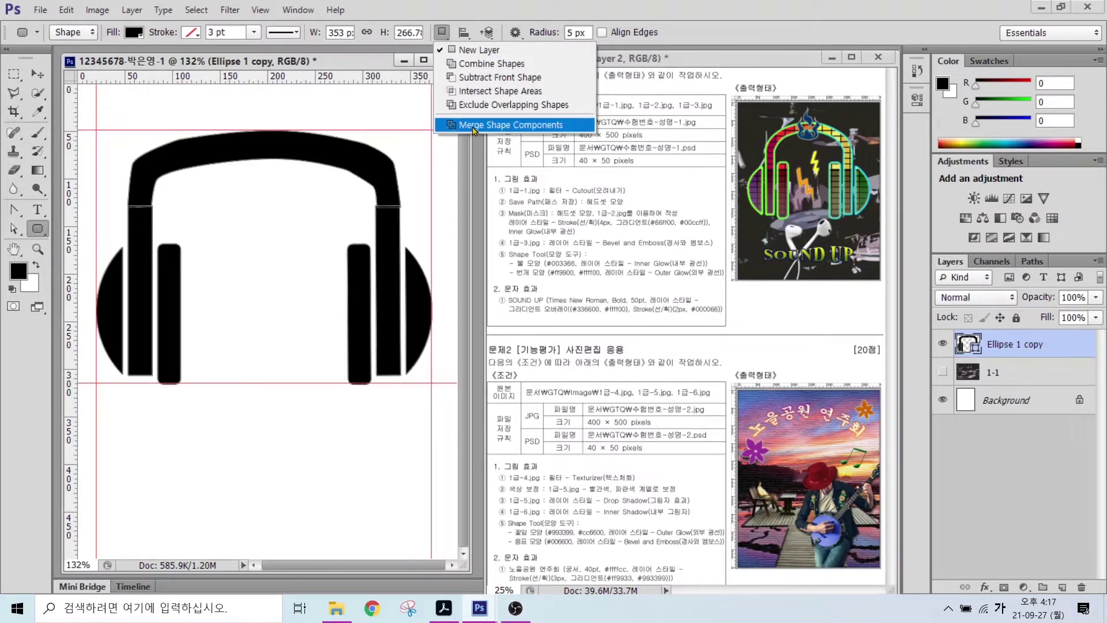
pyautogui.click(472, 125)
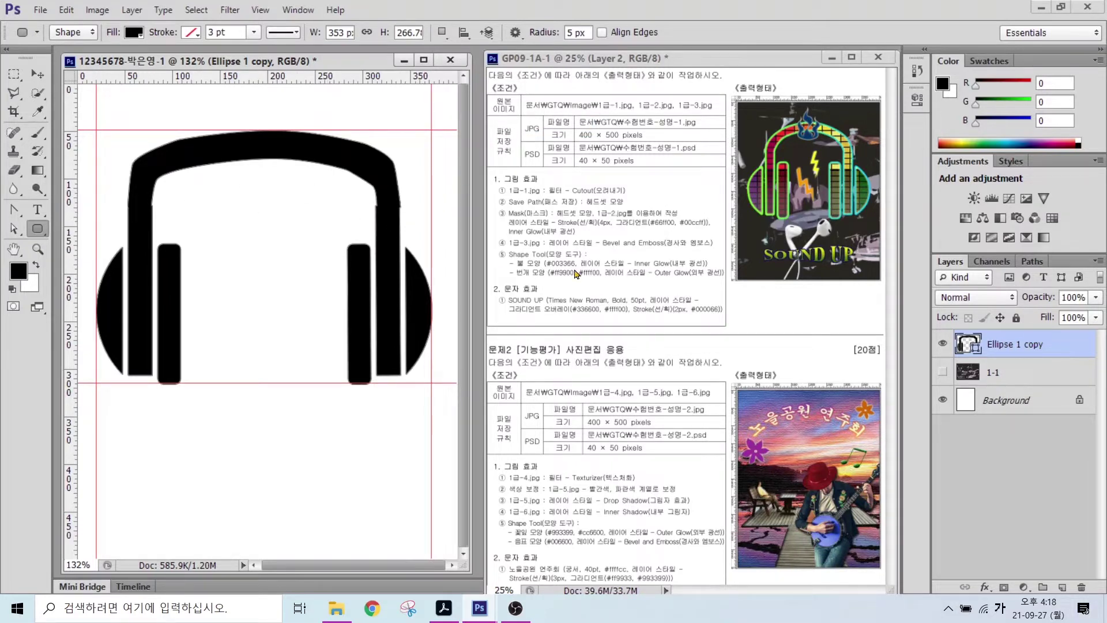
pyautogui.click(599, 206)
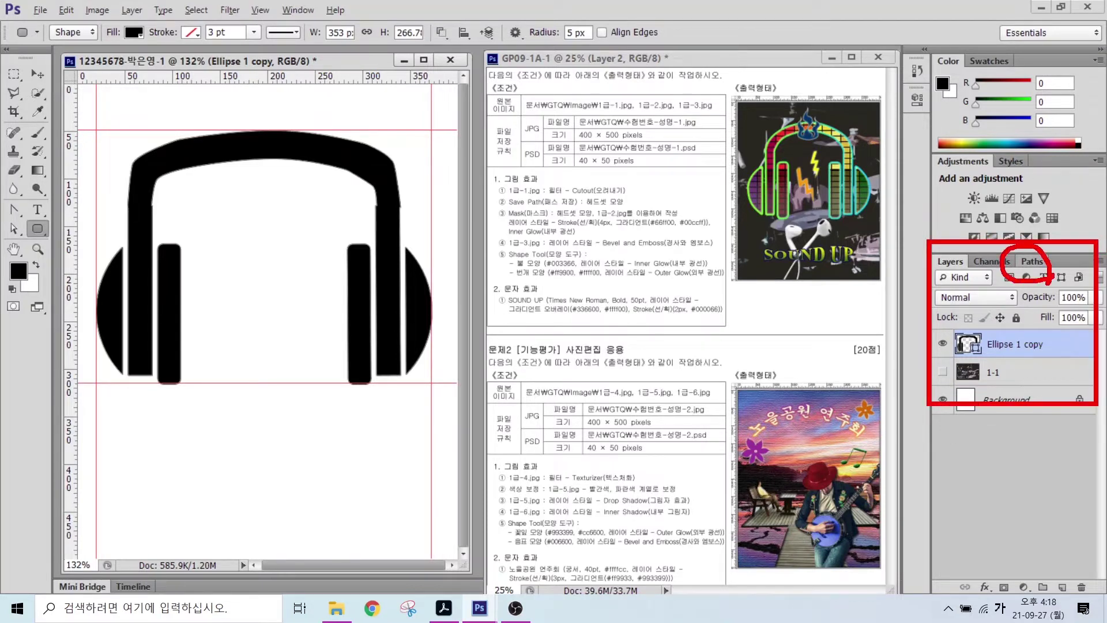
# - Save the headphone outline in the Paths panel as '헤드셋 모양', then return to Layers
pyautogui.click(1032, 261)
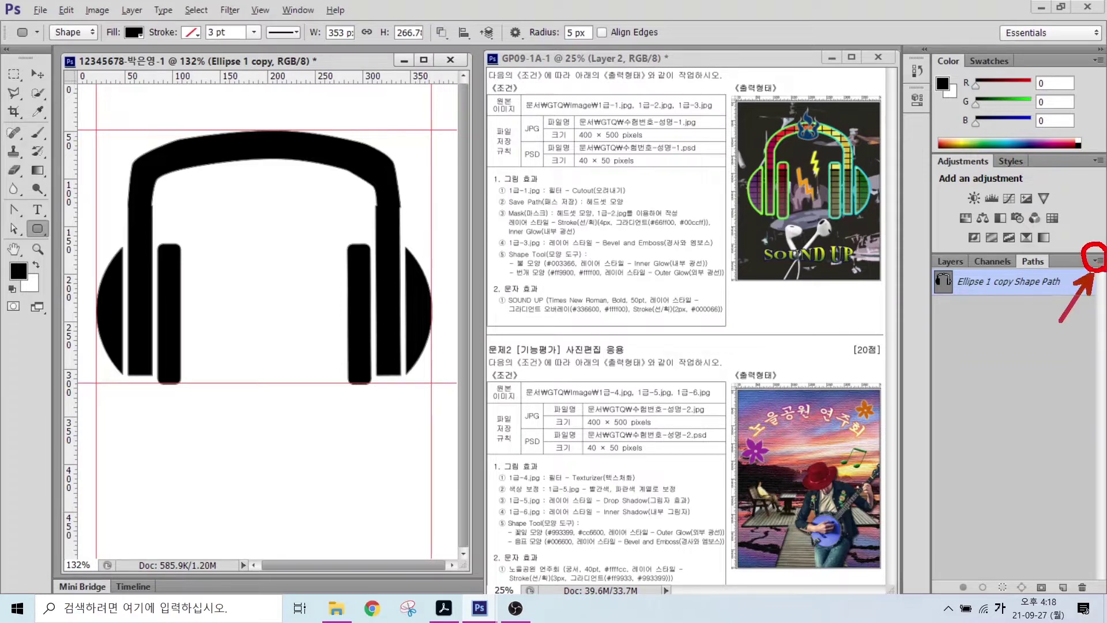
pyautogui.click(1103, 263)
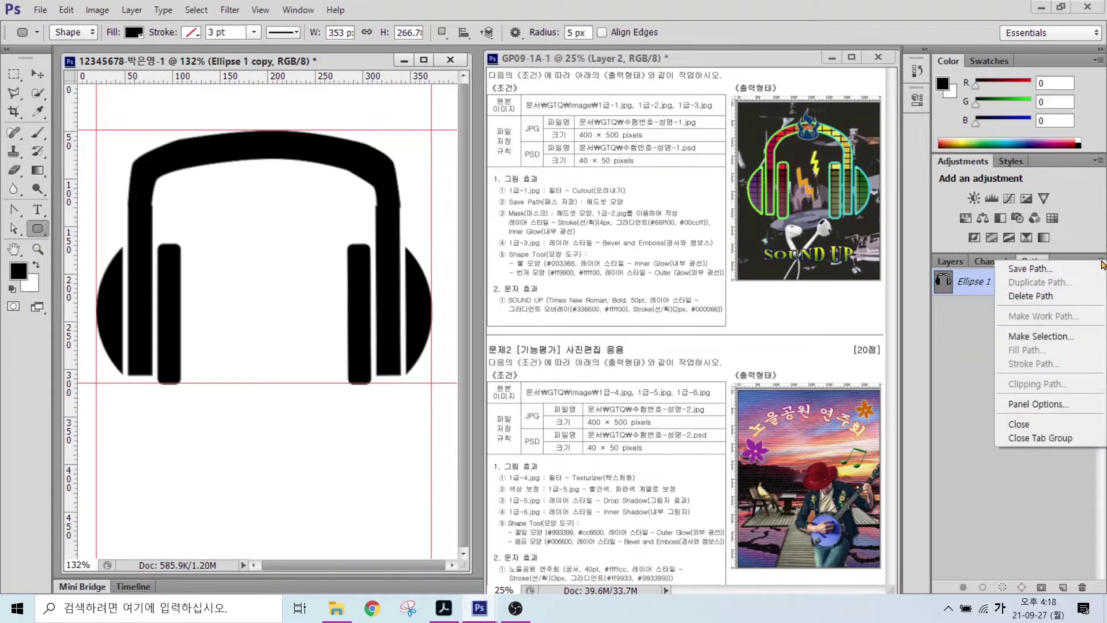
pyautogui.click(1038, 270)
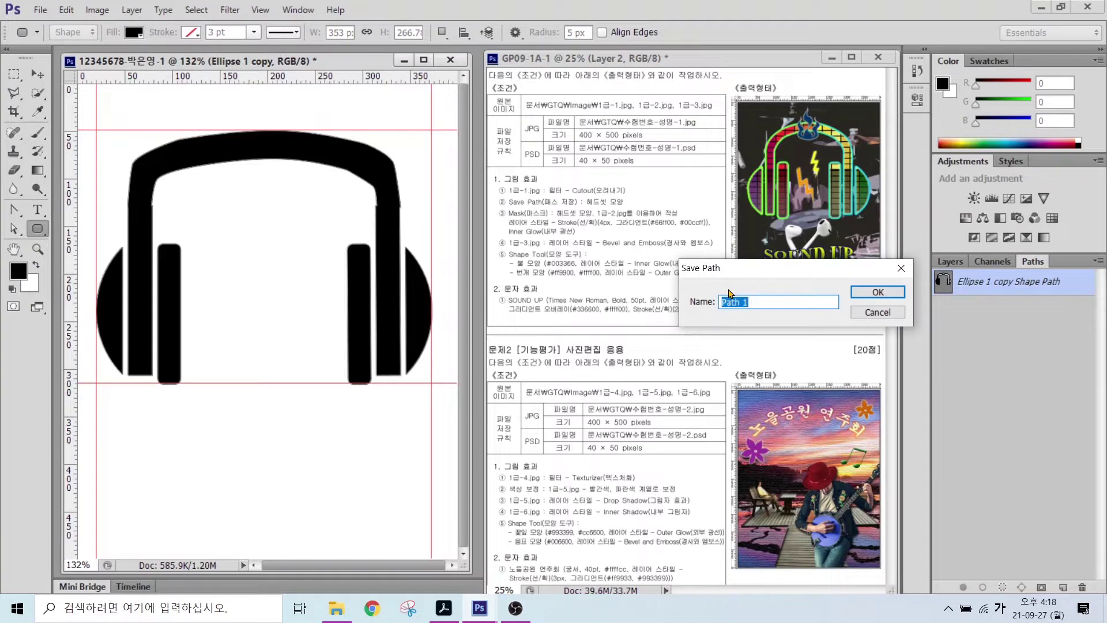
pyautogui.write('헤드셋 모양')
pyautogui.press('Return')
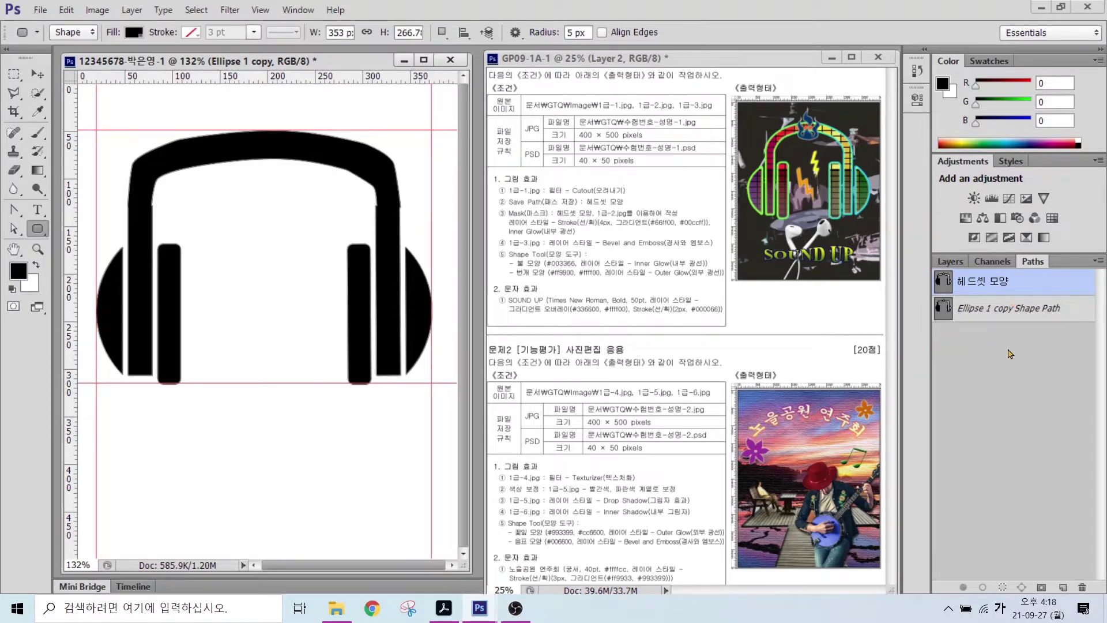
pyautogui.click(1010, 355)
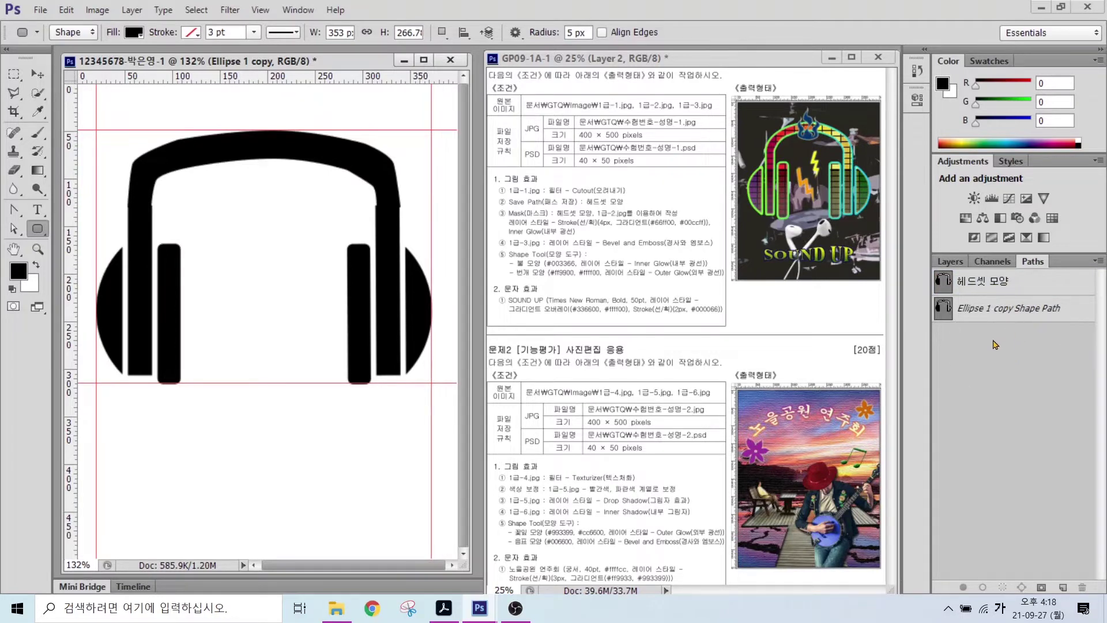
pyautogui.click(950, 262)
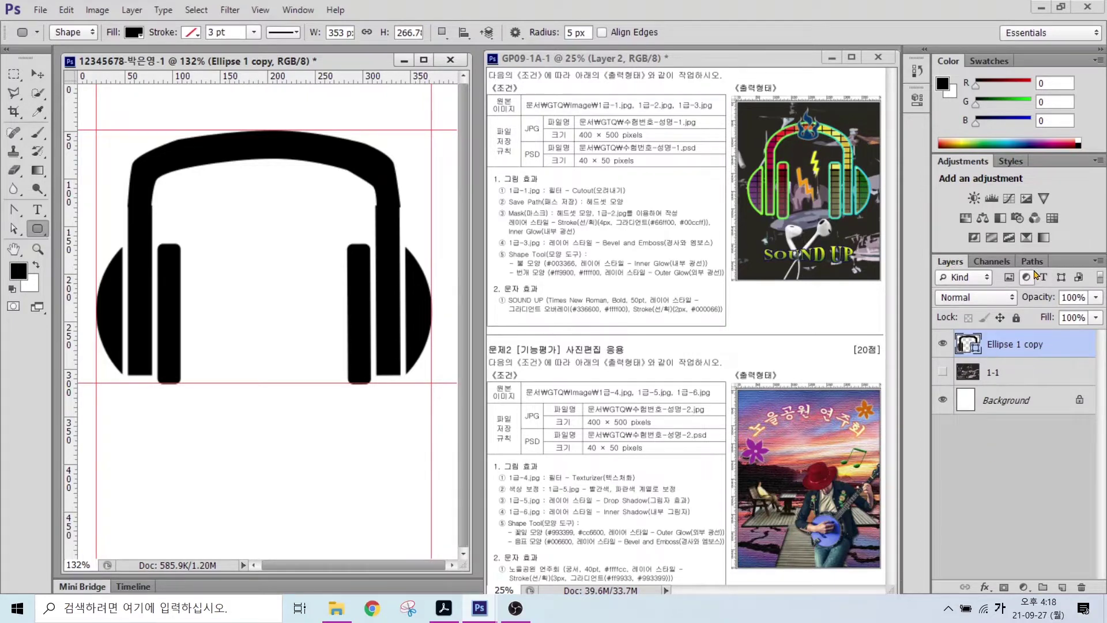
# - Show the 1-1 photo layer and rename the headphone shape layer to '패스작업'
pyautogui.click(944, 375)
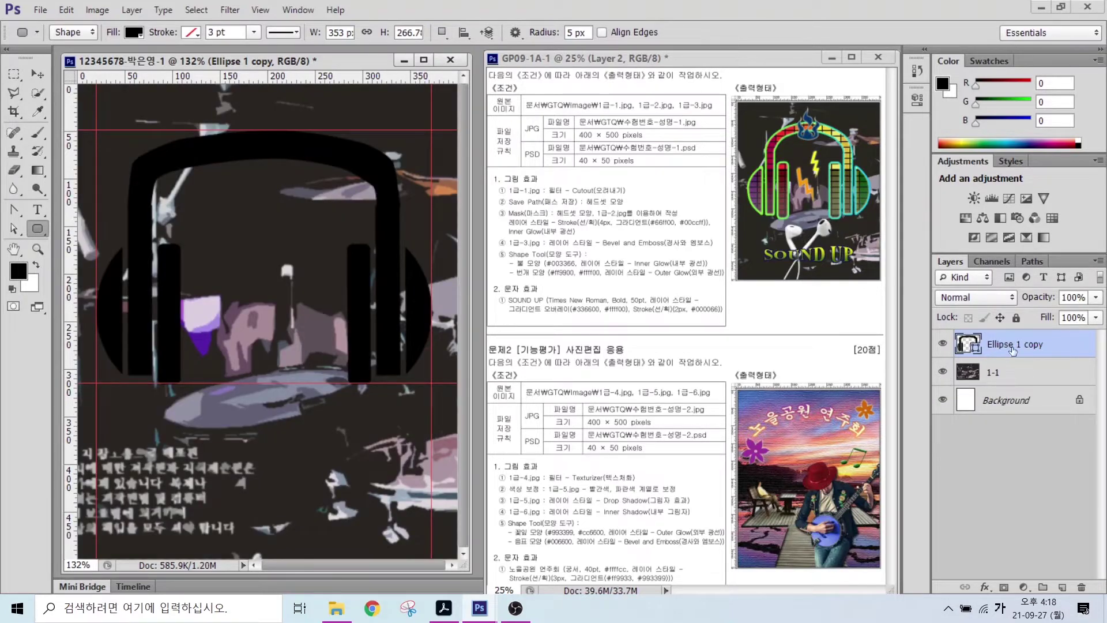
pyautogui.doubleClick(1000, 345)
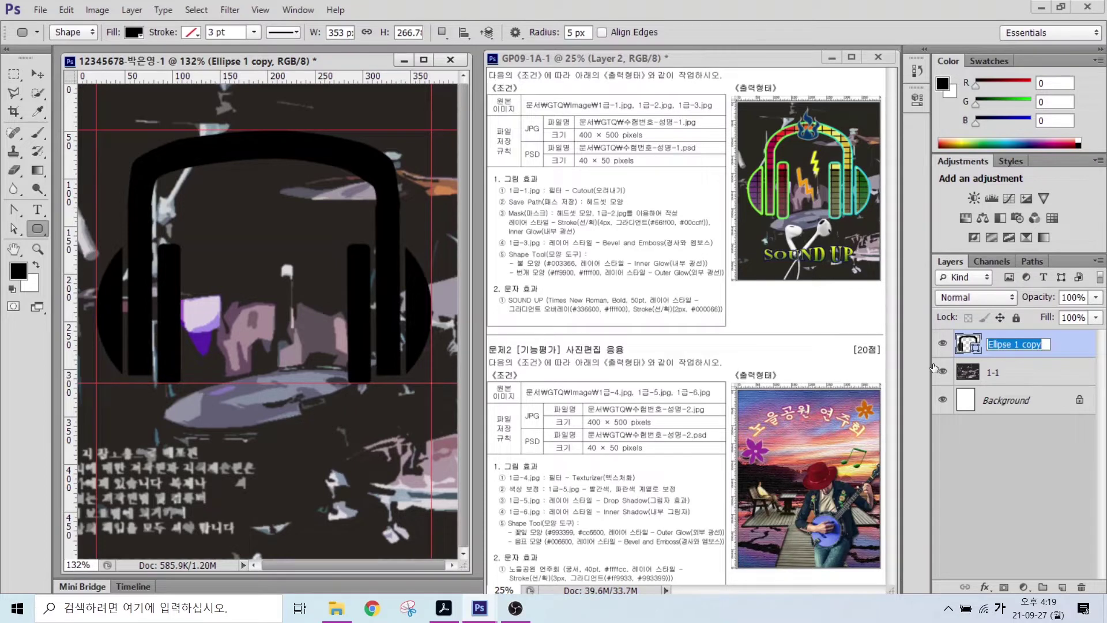
pyautogui.write('패스작업')
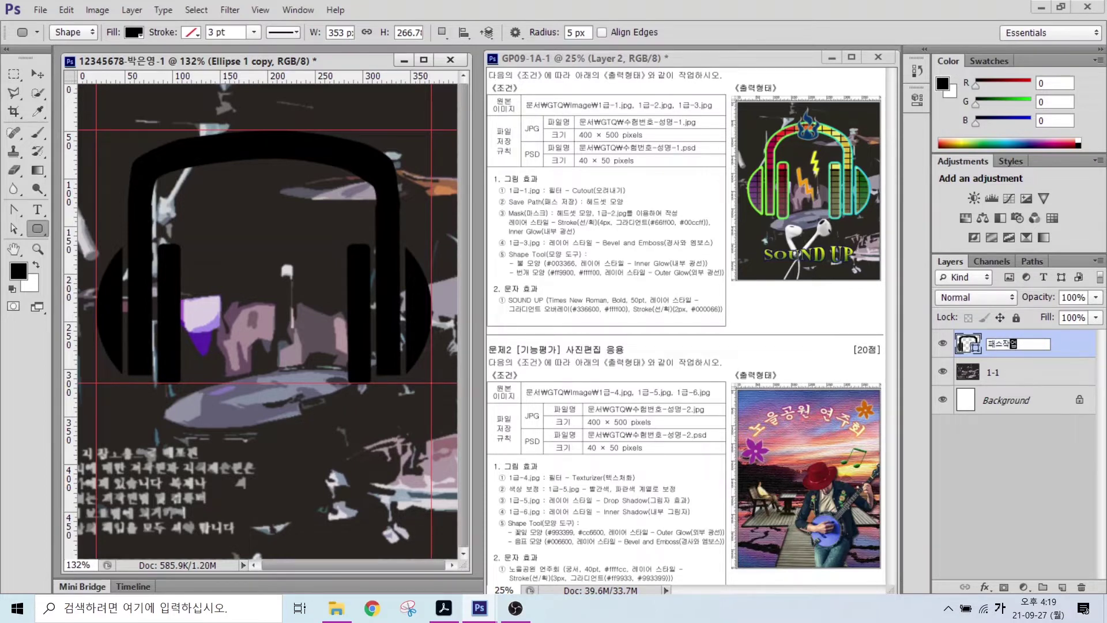
pyautogui.press('Return')
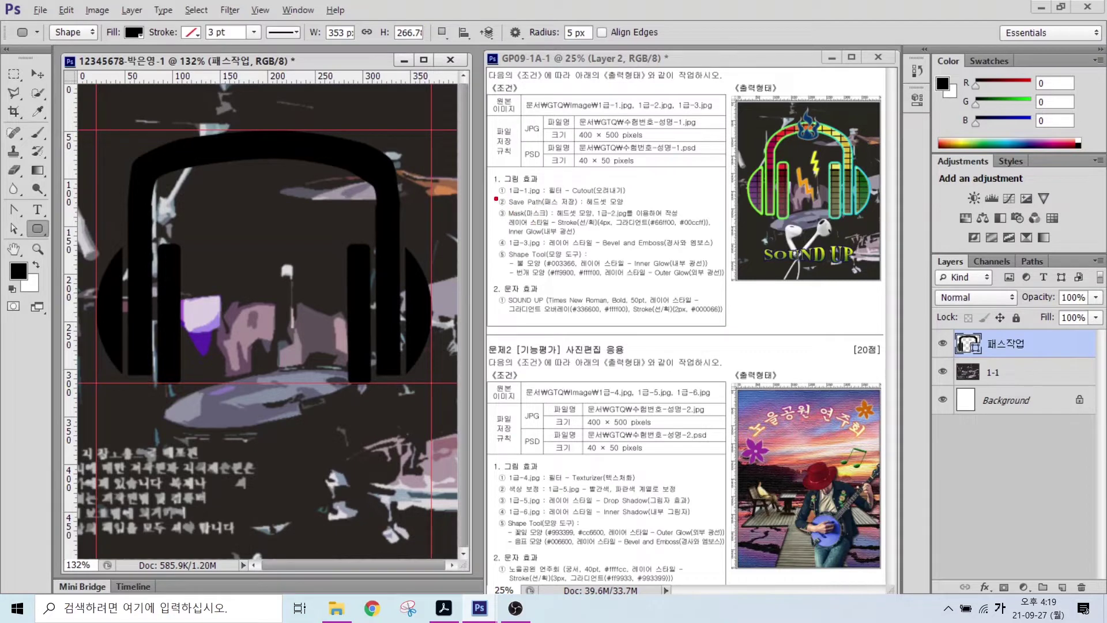
pyautogui.moveTo(493, 201); pyautogui.dragTo(733, 261)
# - Open 1급-2.jpg, drag the equalizer image into the poster, and close its window
pyautogui.hotkey('ctrl', 'o')
pyautogui.click(483, 167)
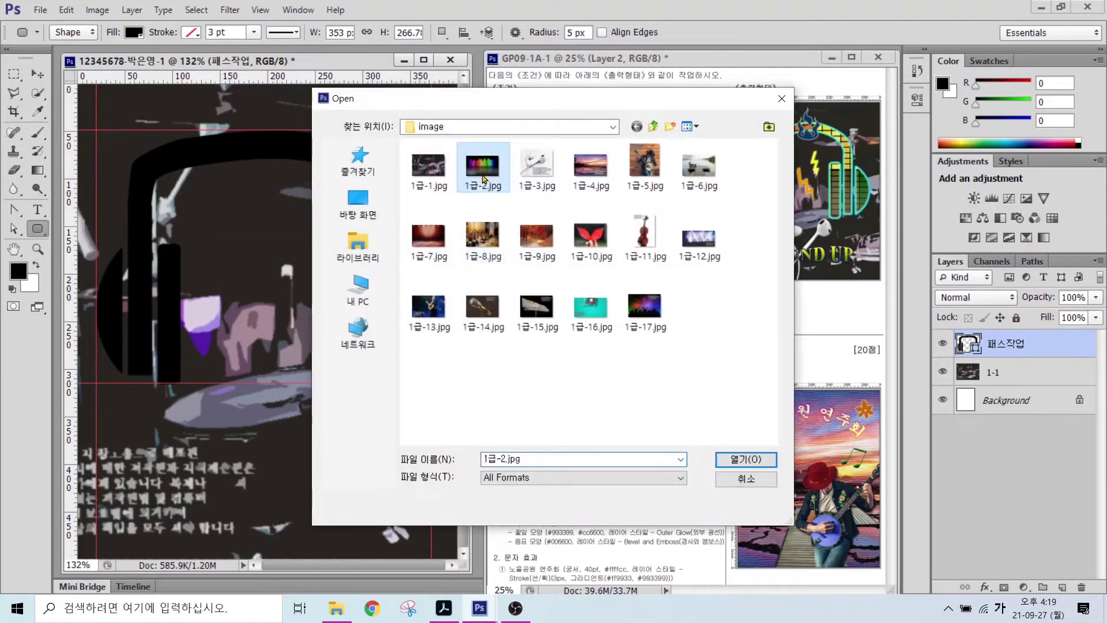
pyautogui.click(746, 460)
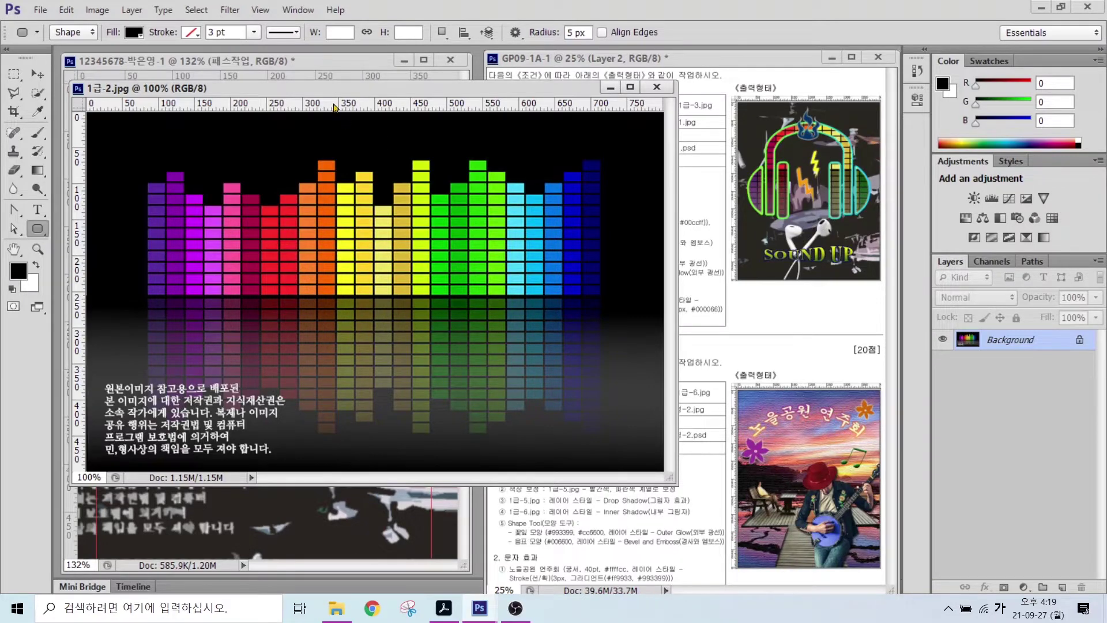
pyautogui.moveTo(343, 96); pyautogui.dragTo(468, 176)
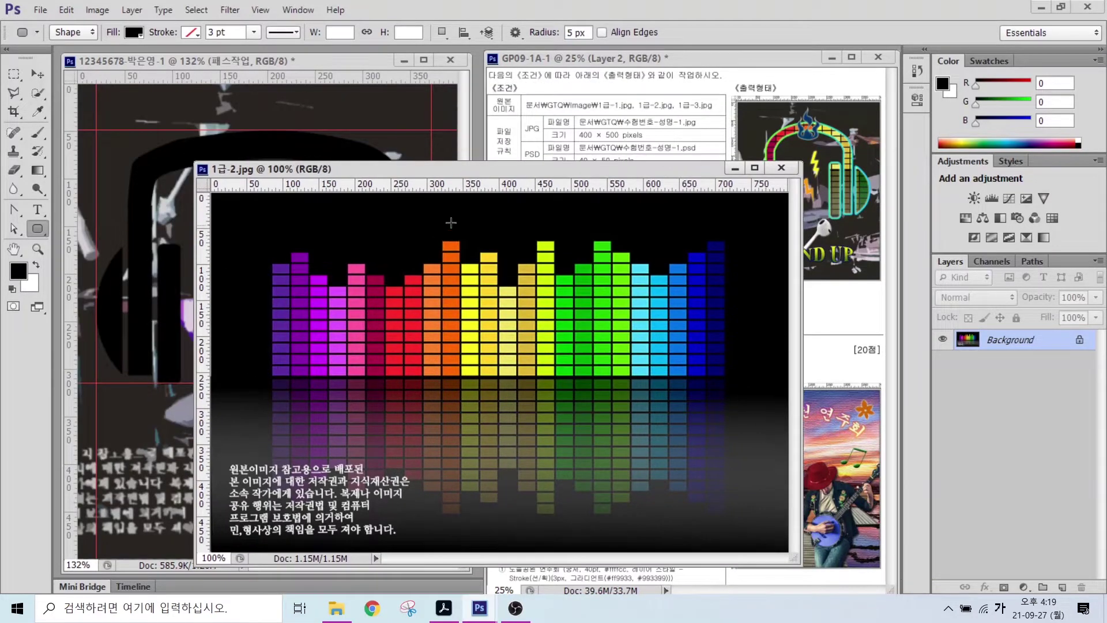
pyautogui.click(38, 74)
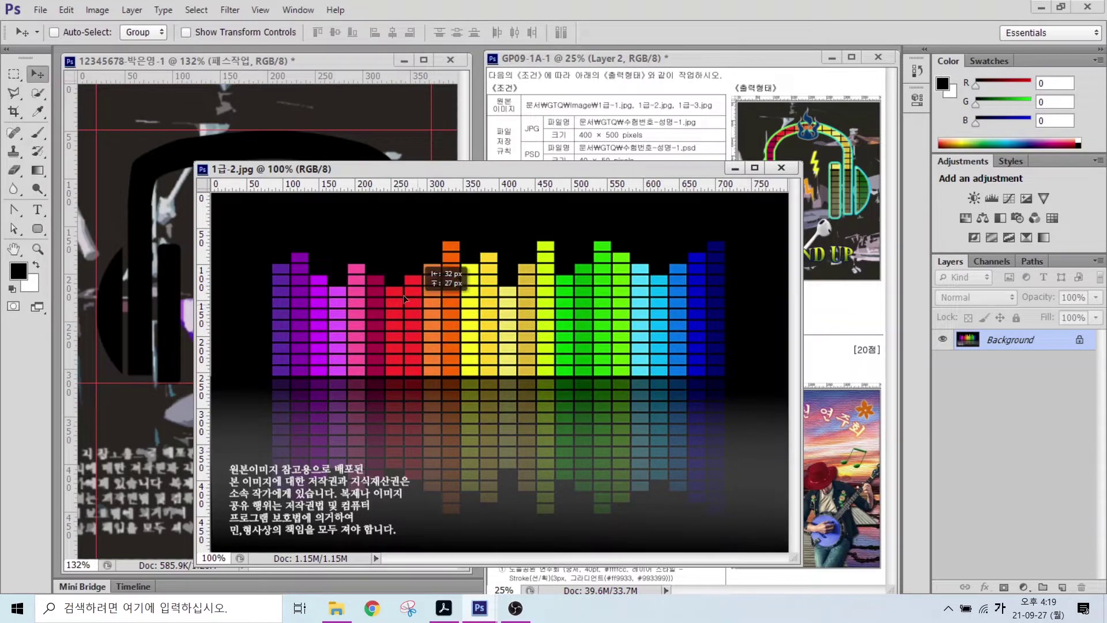
pyautogui.moveTo(94, 240); pyautogui.dragTo(105, 245)
pyautogui.moveTo(320, 282); pyautogui.dragTo(333, 312)
pyautogui.click(781, 168)
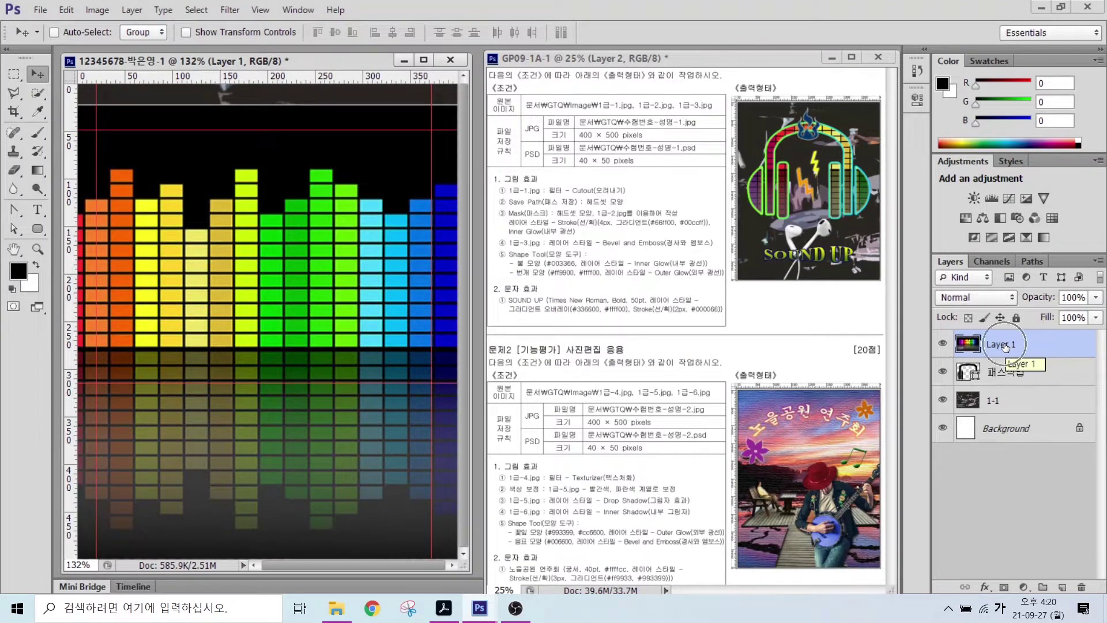
# - Name the new equalizer layer '1-2'
pyautogui.doubleClick(1004, 345)
pyautogui.write('1-2')
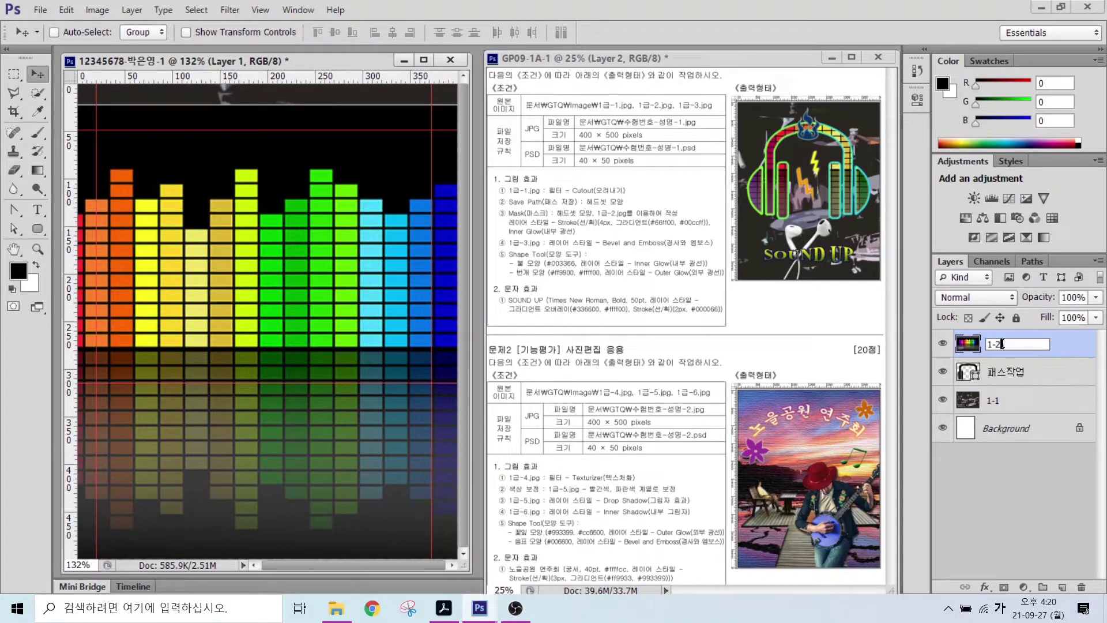
pyautogui.press('Return')
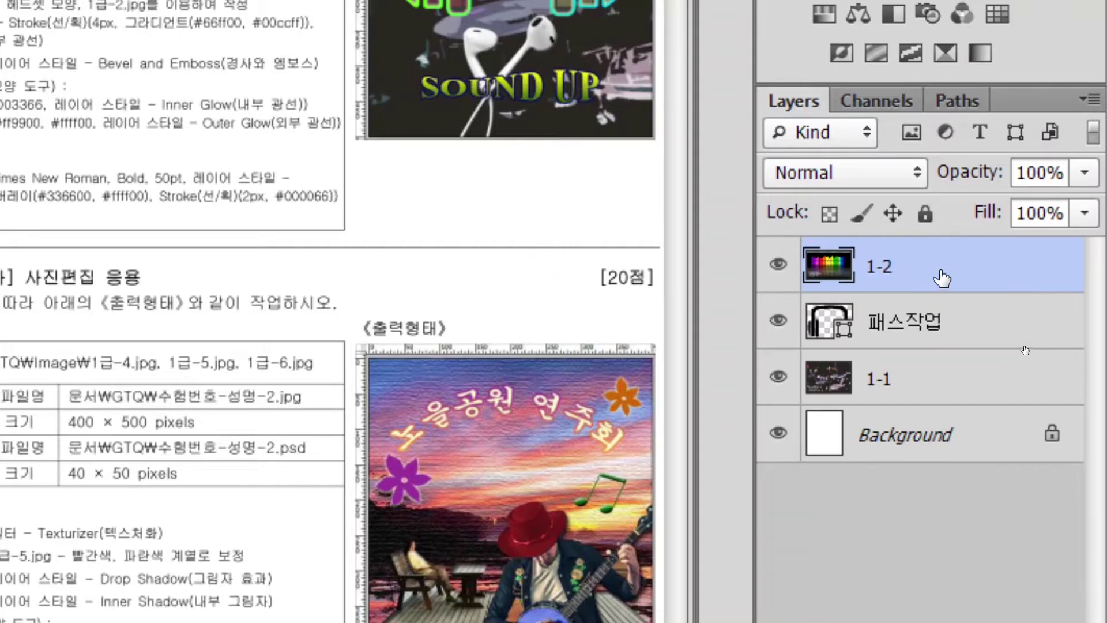
pyautogui.click(943, 279)
pyautogui.rightClick(943, 278)
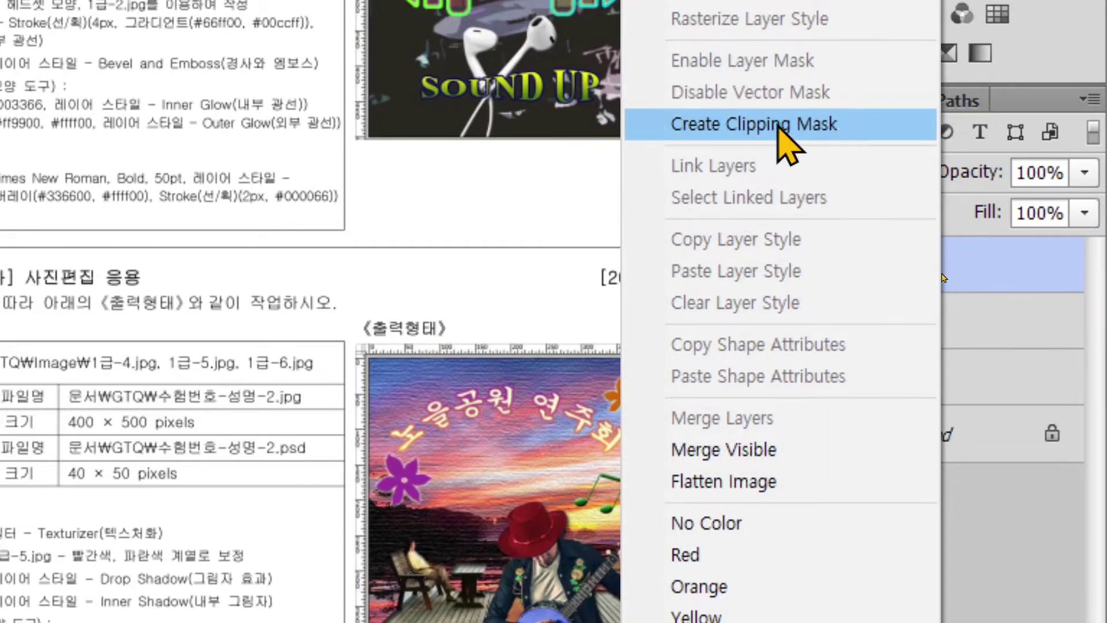
pyautogui.click(787, 144)
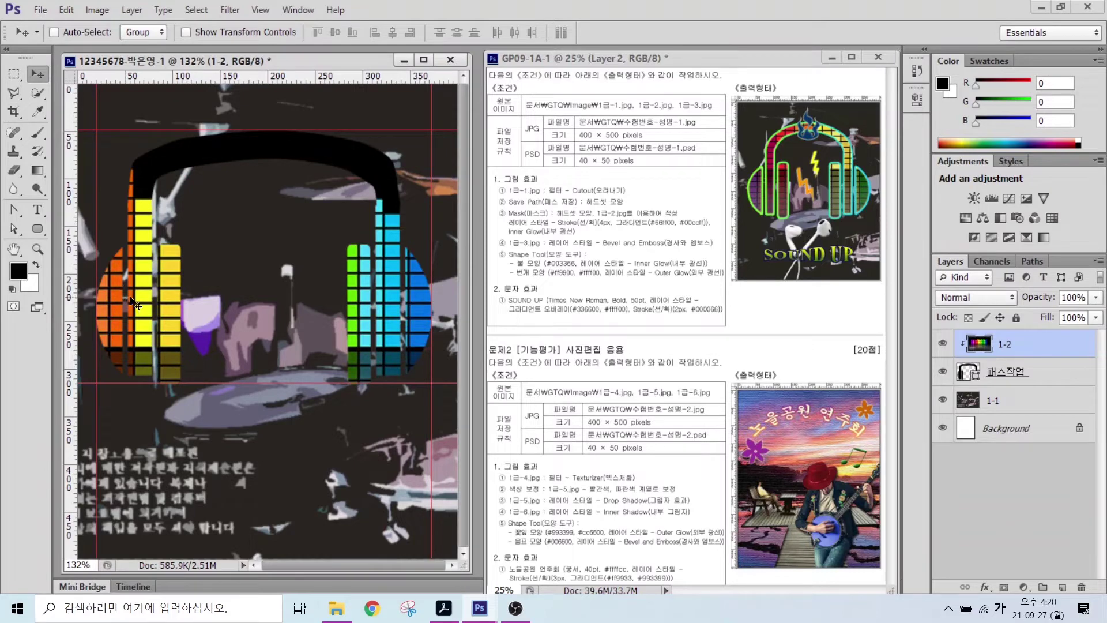
pyautogui.moveTo(139, 303); pyautogui.dragTo(173, 173)
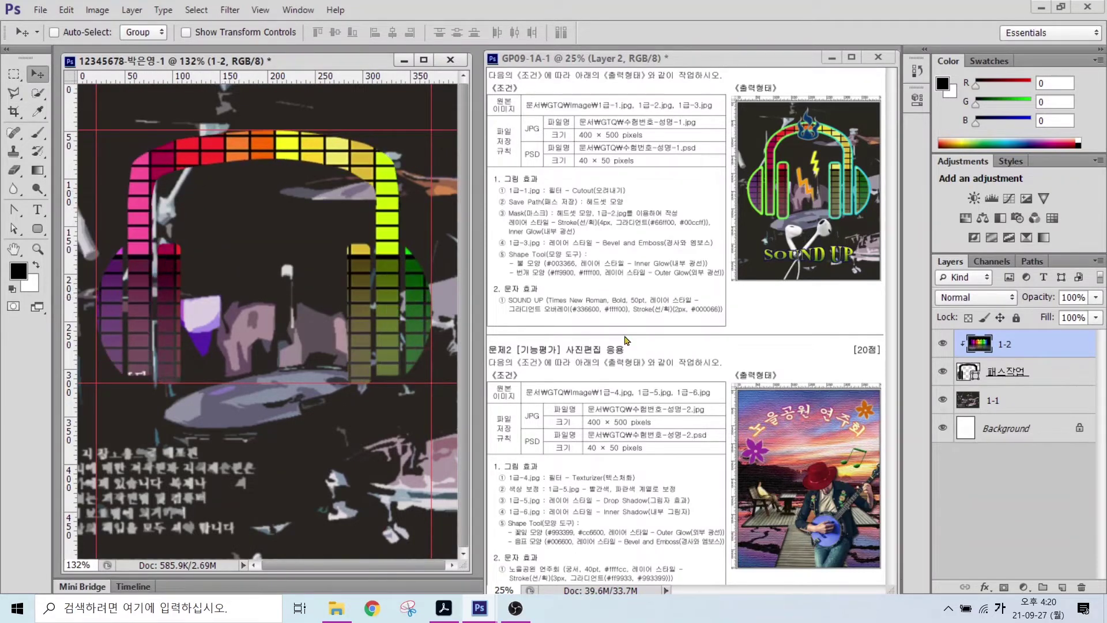
pyautogui.moveTo(501, 213); pyautogui.dragTo(720, 247)
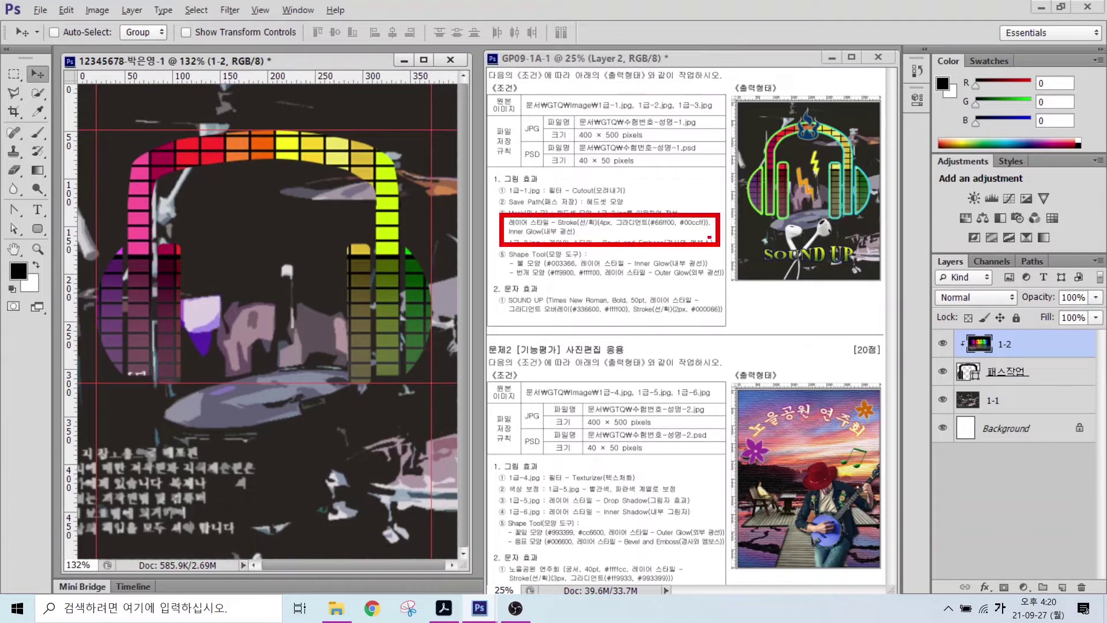
pyautogui.moveTo(578, 213); pyautogui.dragTo(616, 175)
pyautogui.moveTo(540, 233); pyautogui.dragTo(575, 275)
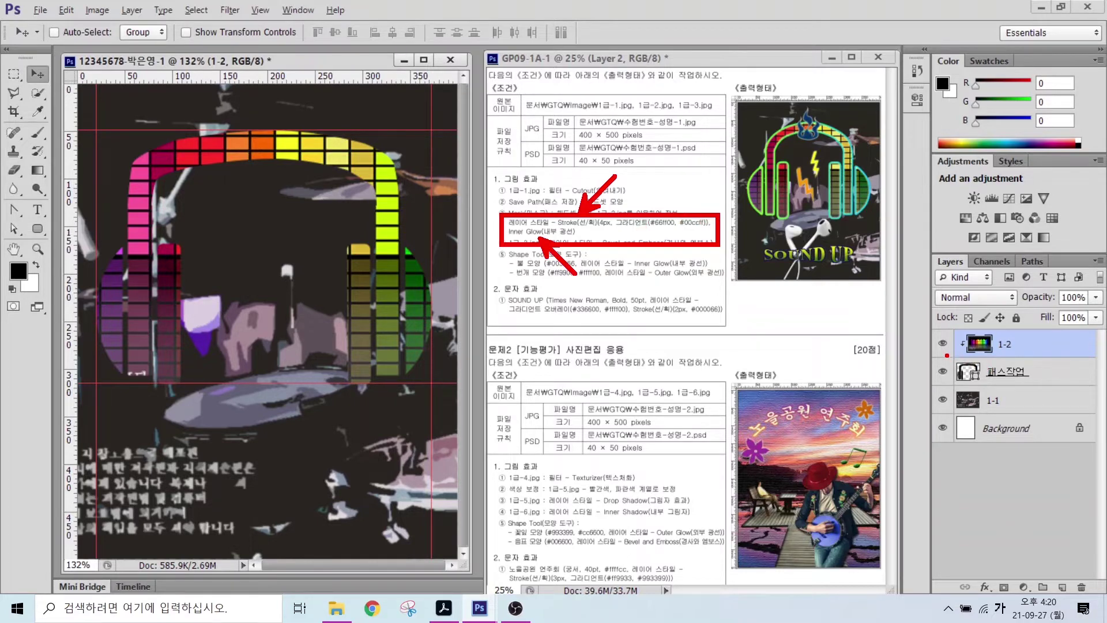
pyautogui.moveTo(947, 355); pyautogui.dragTo(1061, 389)
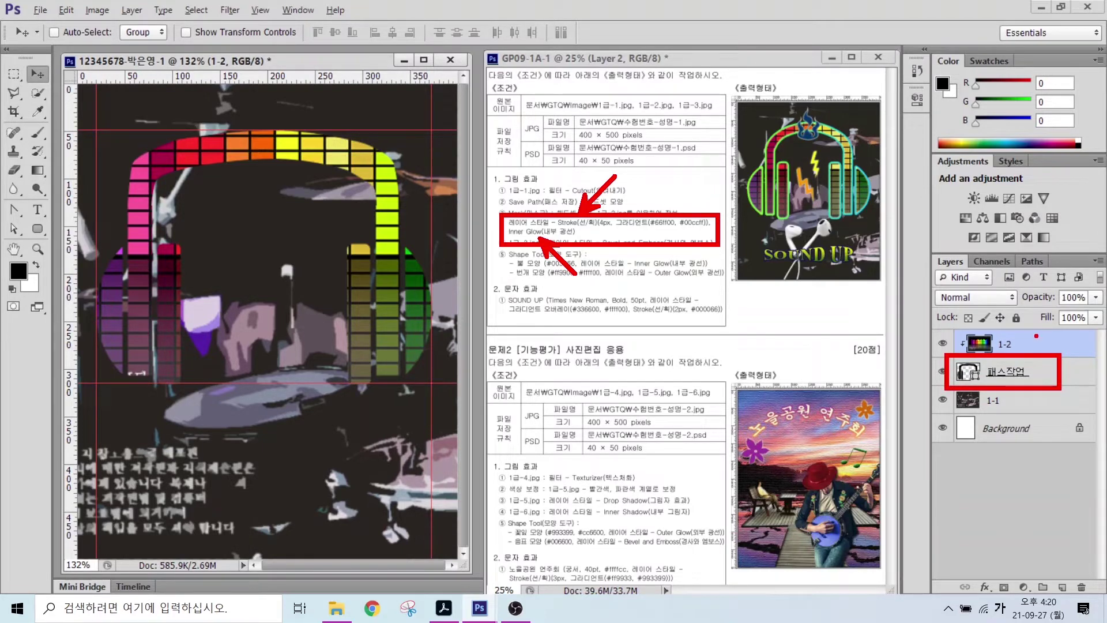
# - Add a 4 px Stroke with Gradient fill type to the 패스작업 layer
pyautogui.click(1009, 376)
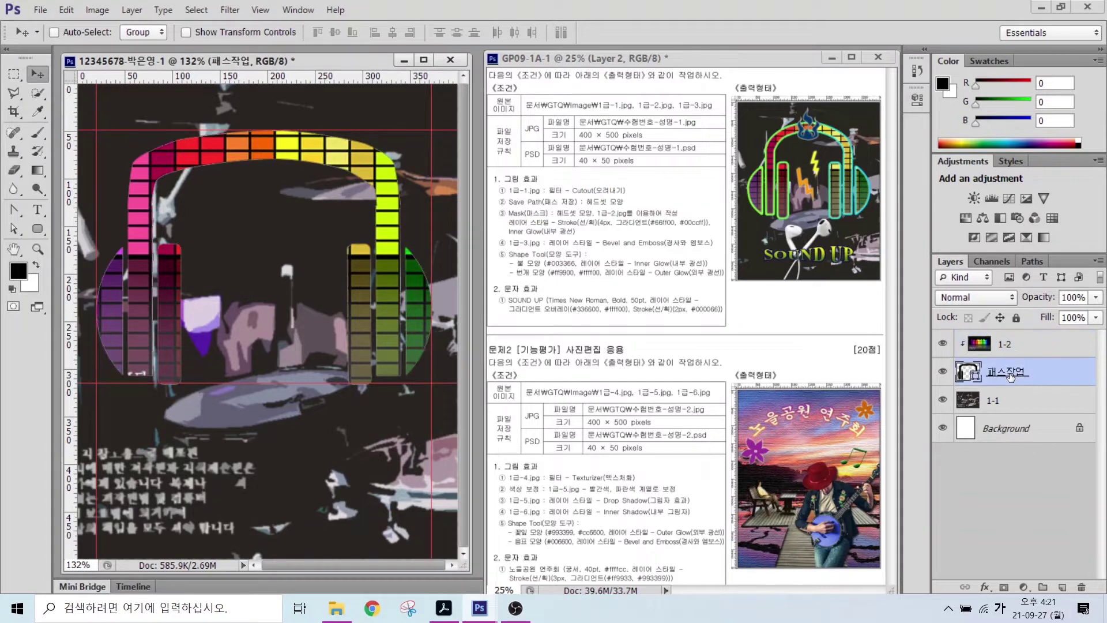
pyautogui.click(1010, 376)
pyautogui.press('alt')
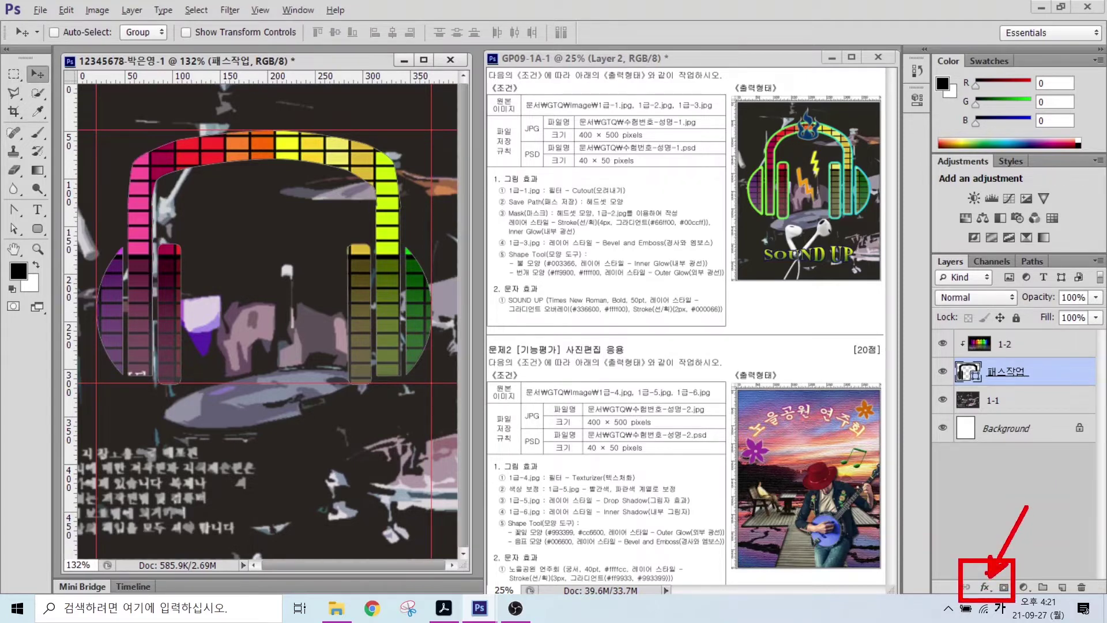
pyautogui.click(984, 587)
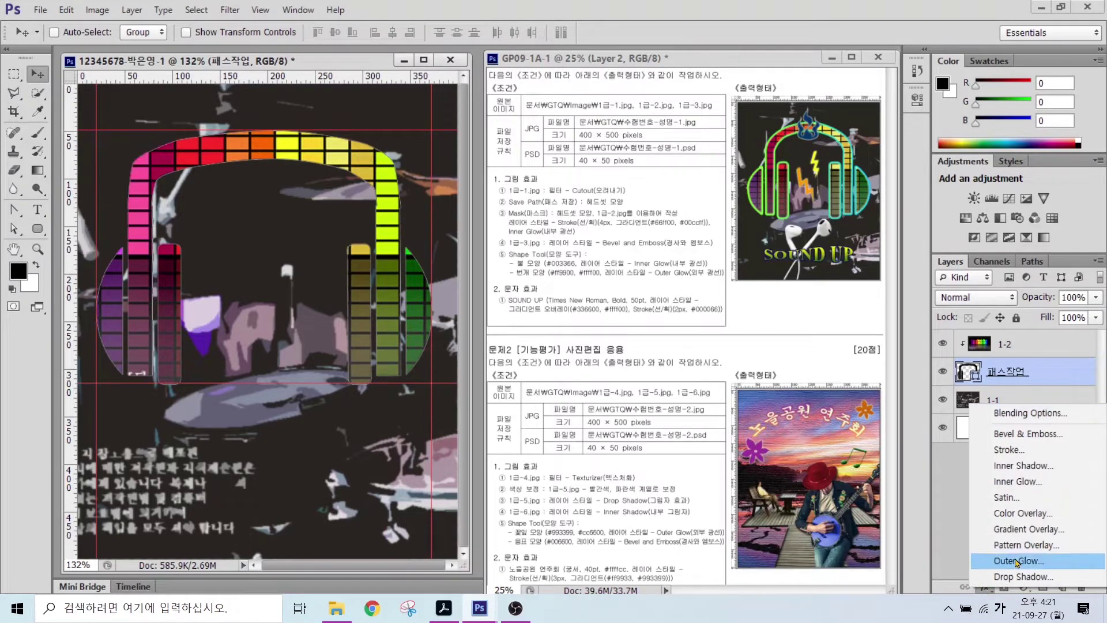
pyautogui.click(1014, 456)
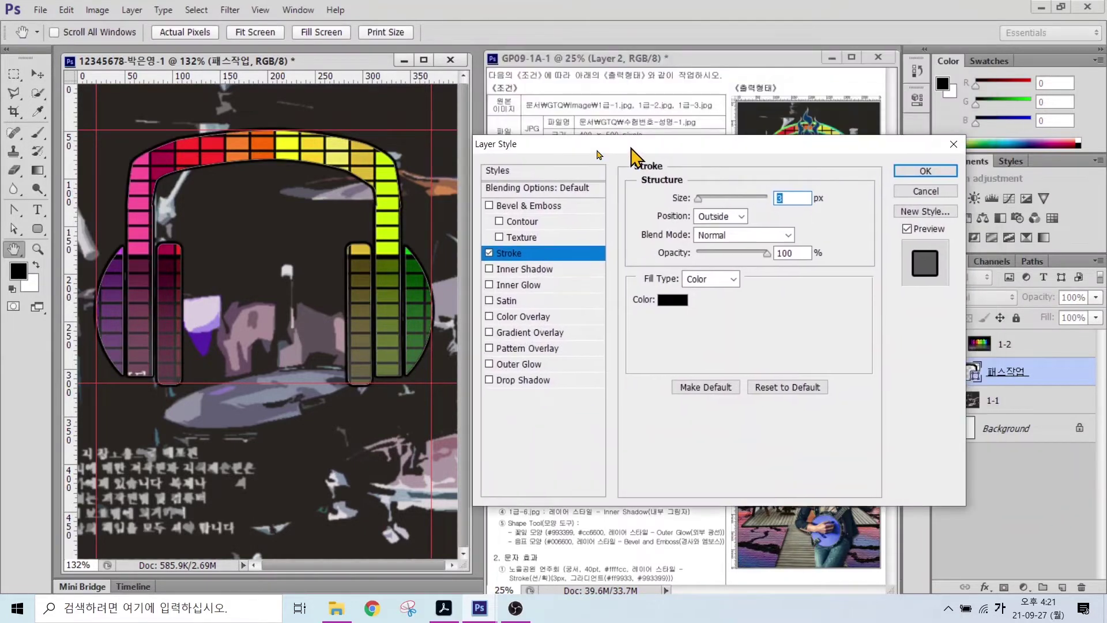
pyautogui.moveTo(646, 152); pyautogui.dragTo(433, 154)
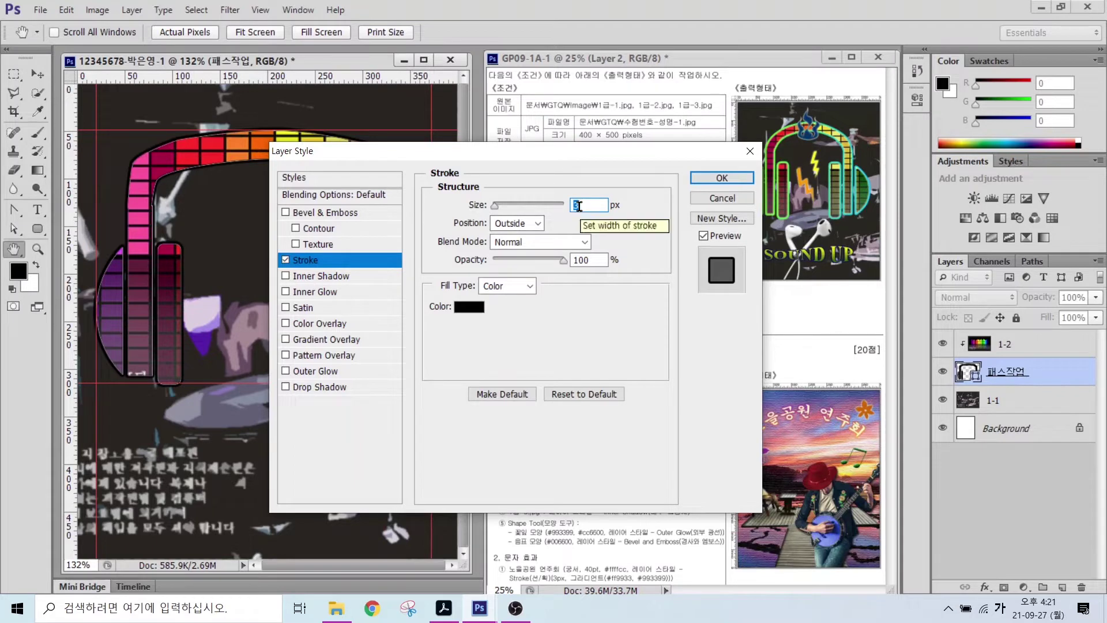
pyautogui.write('4')
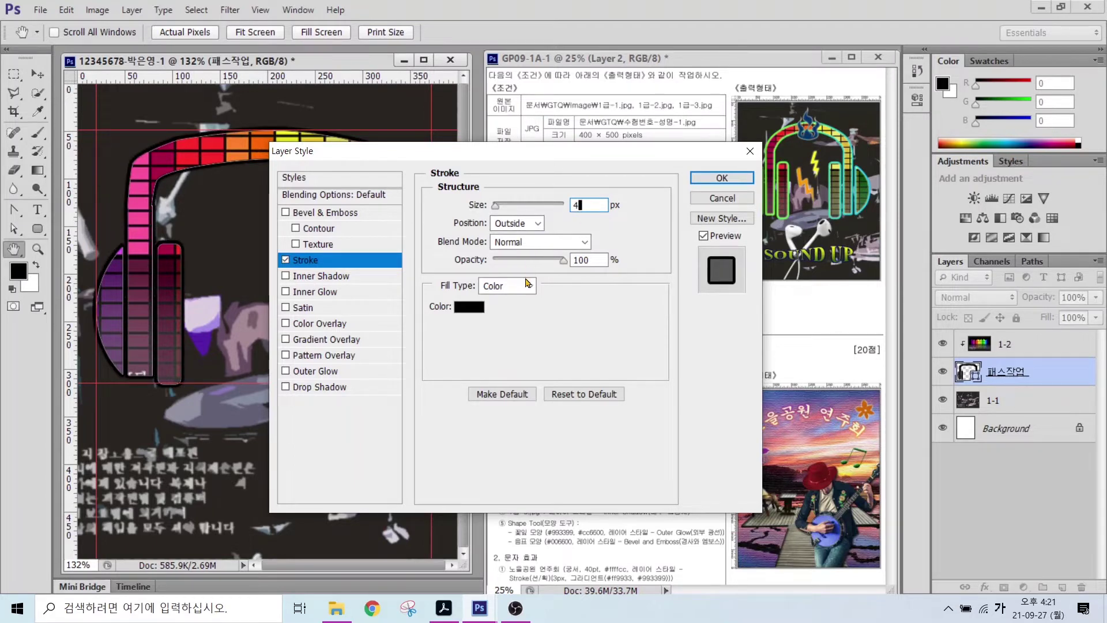
pyautogui.click(507, 288)
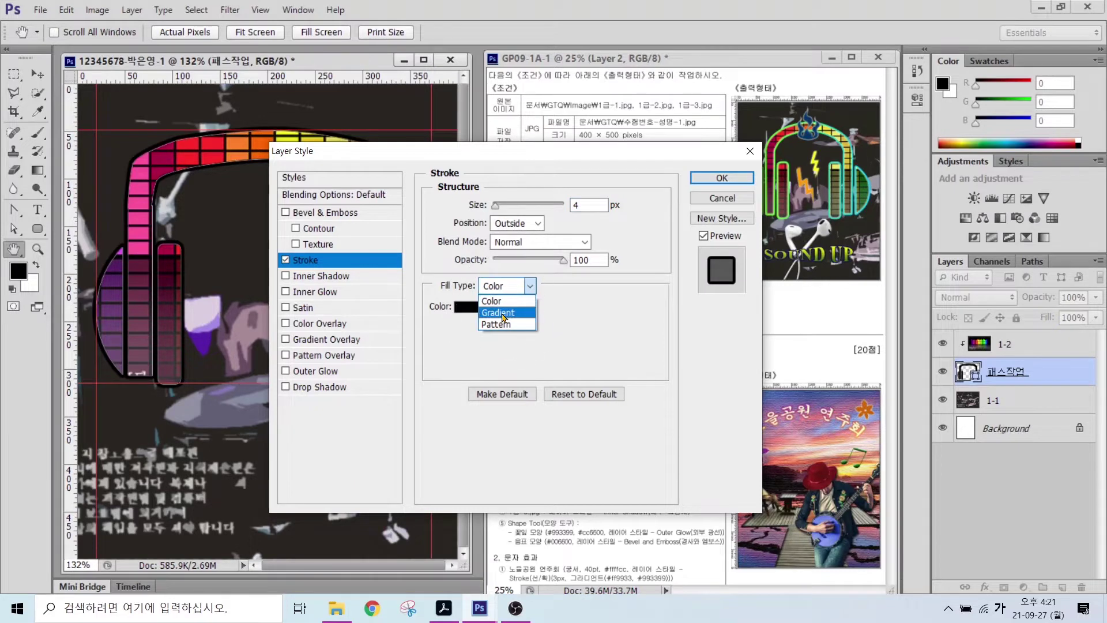
pyautogui.click(499, 313)
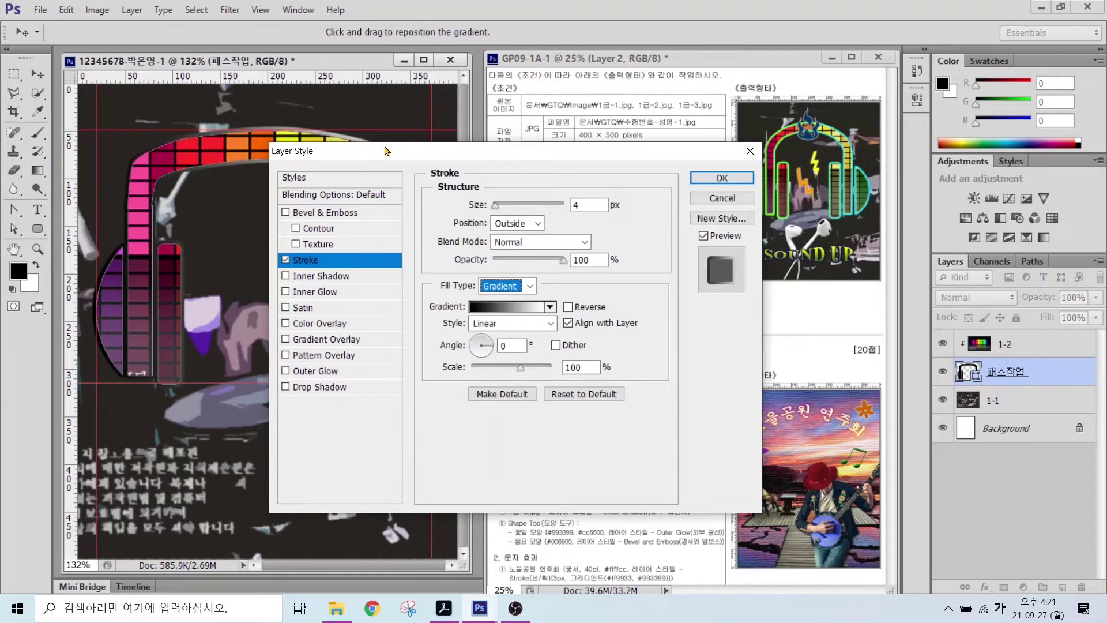
pyautogui.moveTo(399, 154); pyautogui.dragTo(528, 147)
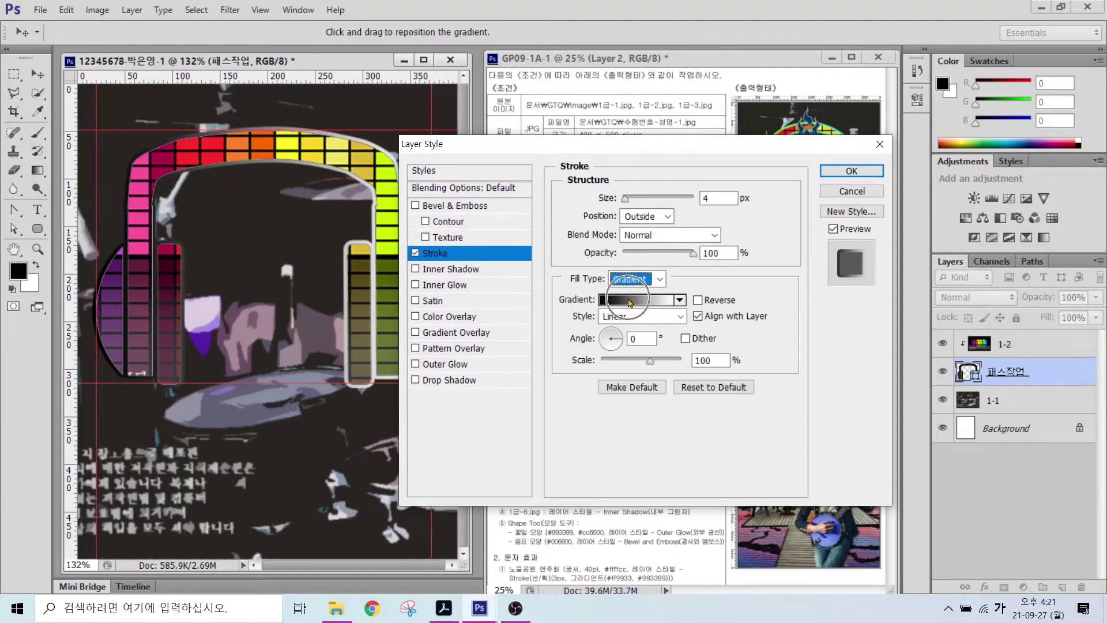
# - Open the stroke's gradient editor and mark its colour and opacity stops
pyautogui.click(629, 300)
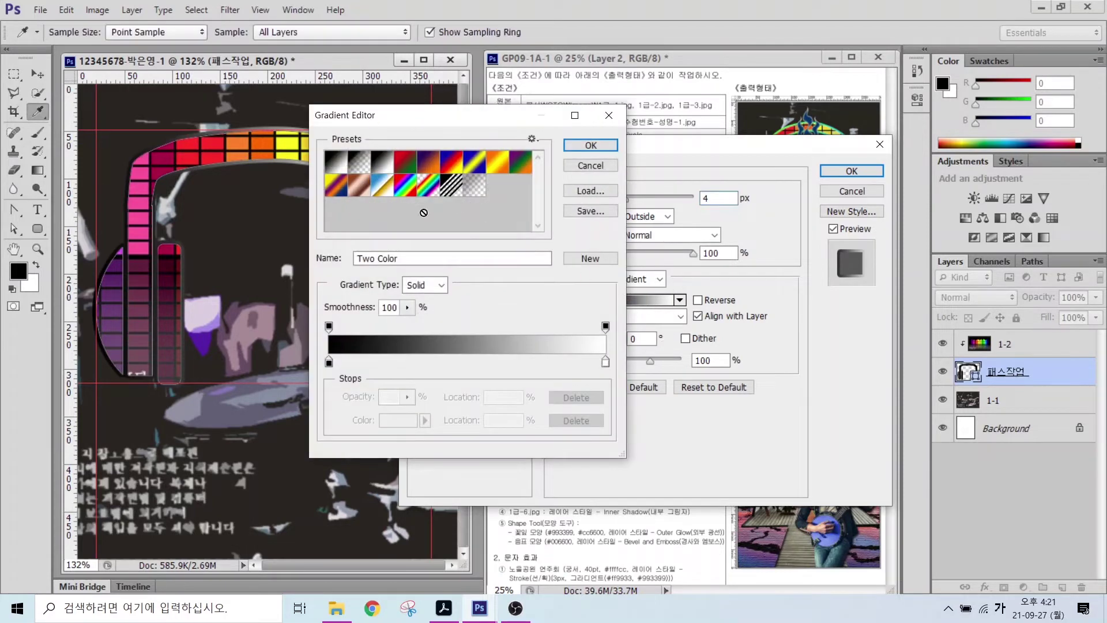
pyautogui.press('alt')
pyautogui.moveTo(345, 381)
pyautogui.mouseDown()
pyautogui.moveTo(309, 368)
pyautogui.moveTo(312, 344)
pyautogui.moveTo(340, 342)
pyautogui.moveTo(347, 381)
pyautogui.mouseUp()
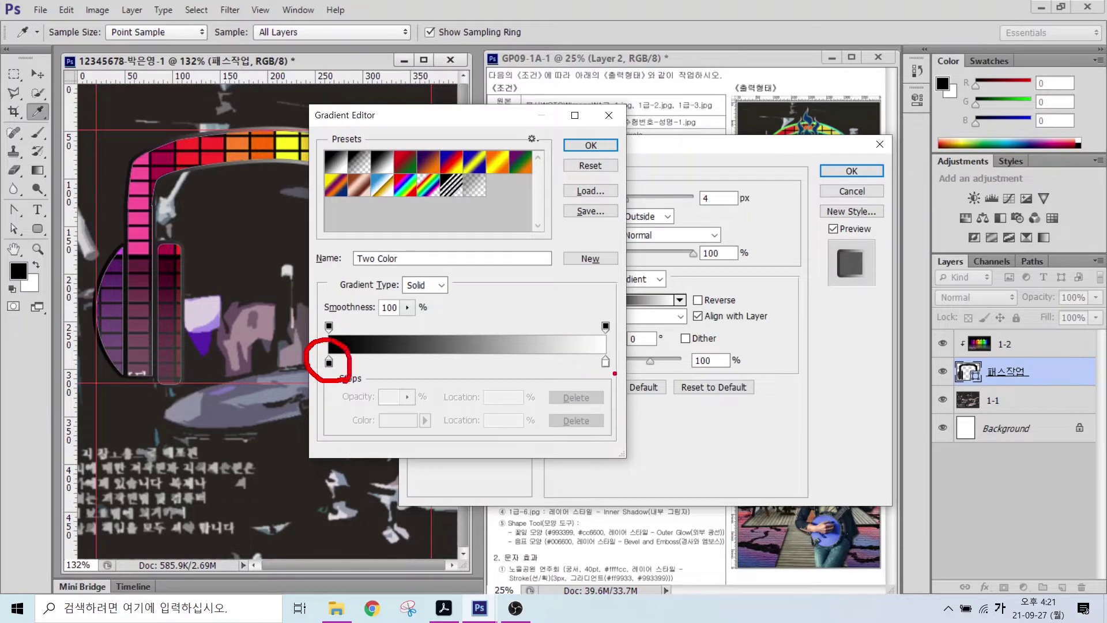
pyautogui.moveTo(614, 373)
pyautogui.mouseDown()
pyautogui.moveTo(585, 359)
pyautogui.moveTo(599, 347)
pyautogui.moveTo(617, 352)
pyautogui.moveTo(618, 381)
pyautogui.mouseUp()
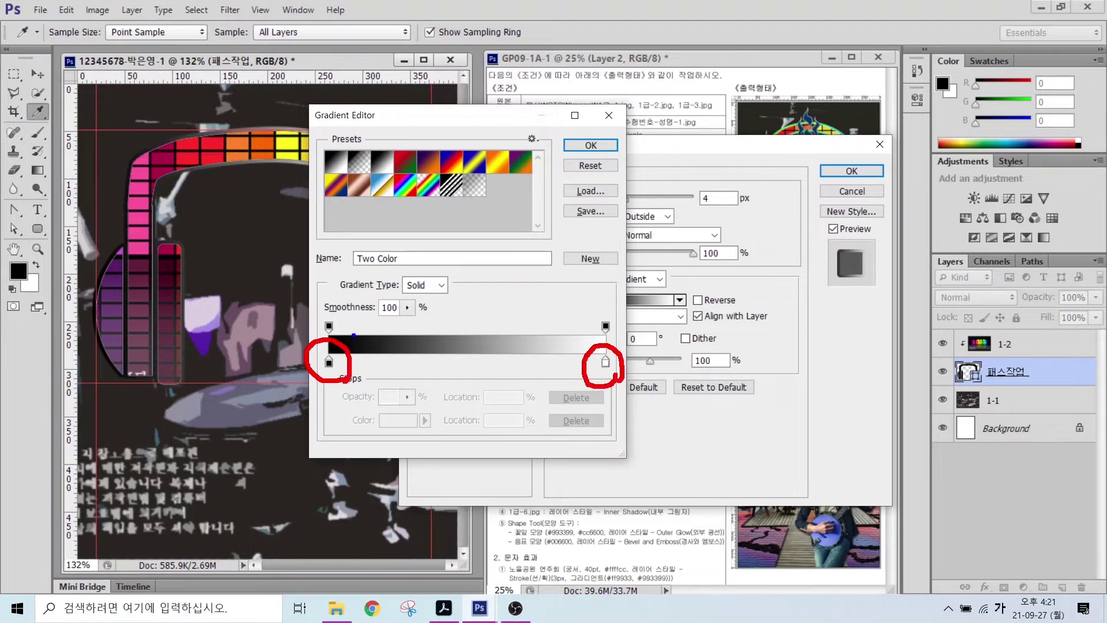
pyautogui.moveTo(353, 335)
pyautogui.mouseDown()
pyautogui.moveTo(301, 323)
pyautogui.moveTo(346, 318)
pyautogui.mouseUp()
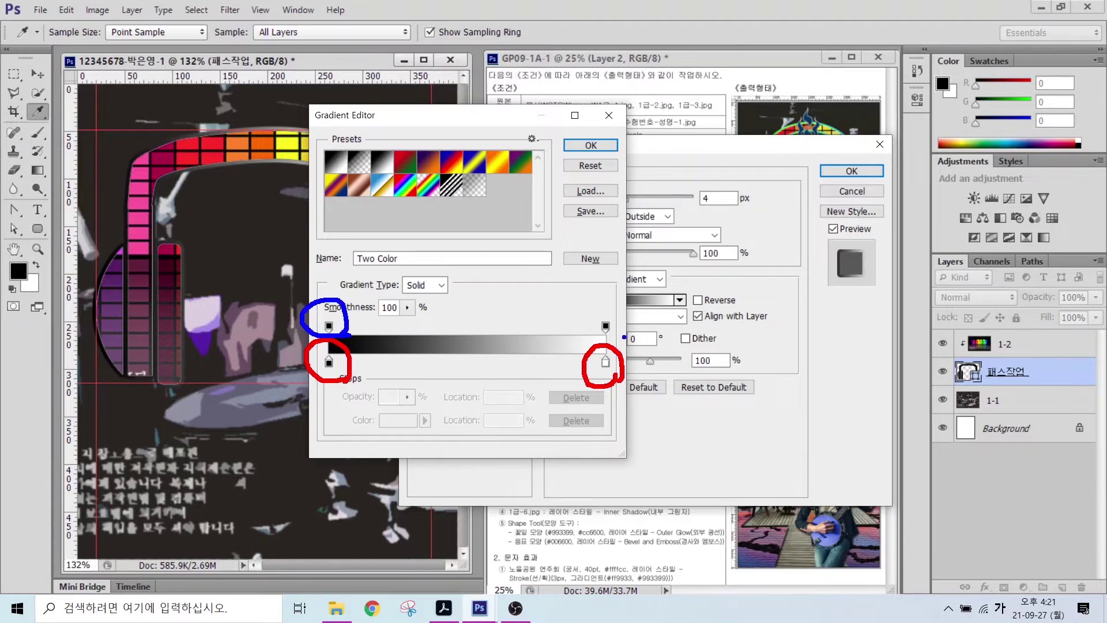
pyautogui.moveTo(623, 336)
pyautogui.mouseDown()
pyautogui.moveTo(584, 314)
pyautogui.moveTo(623, 316)
pyautogui.mouseUp()
pyautogui.press('Escape')
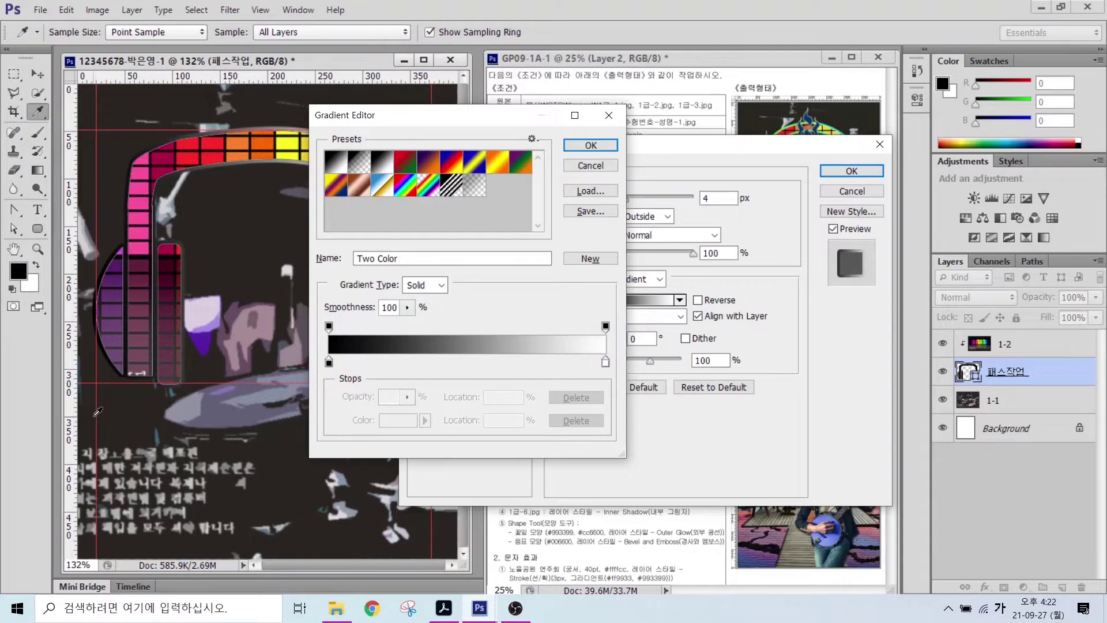
# - Set the gradient stops to #00ff00 and #00ffff, add Inner Glow, and apply the style
pyautogui.doubleClick(329, 362)
pyautogui.click(632, 437)
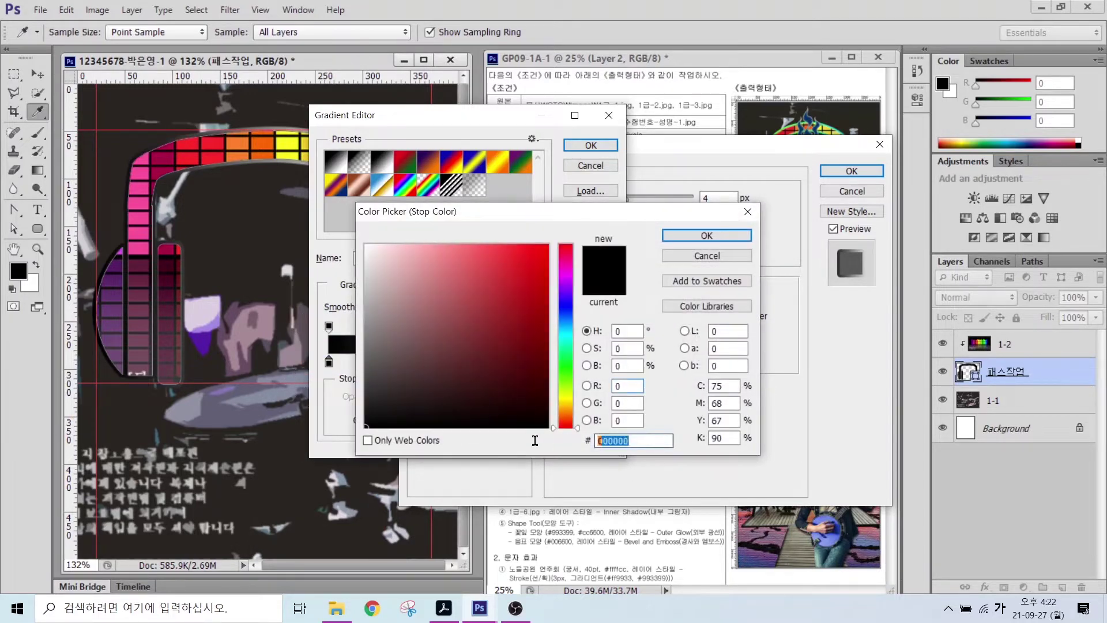
pyautogui.write('00ff00')
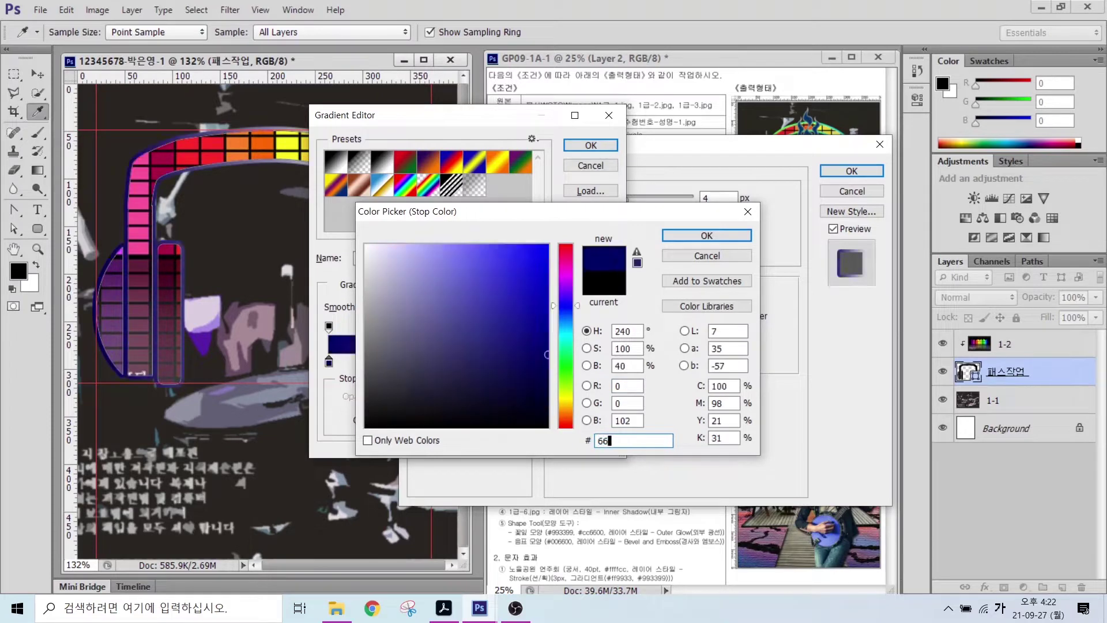
pyautogui.press('Return')
pyautogui.doubleClick(604, 363)
pyautogui.write('00ffff')
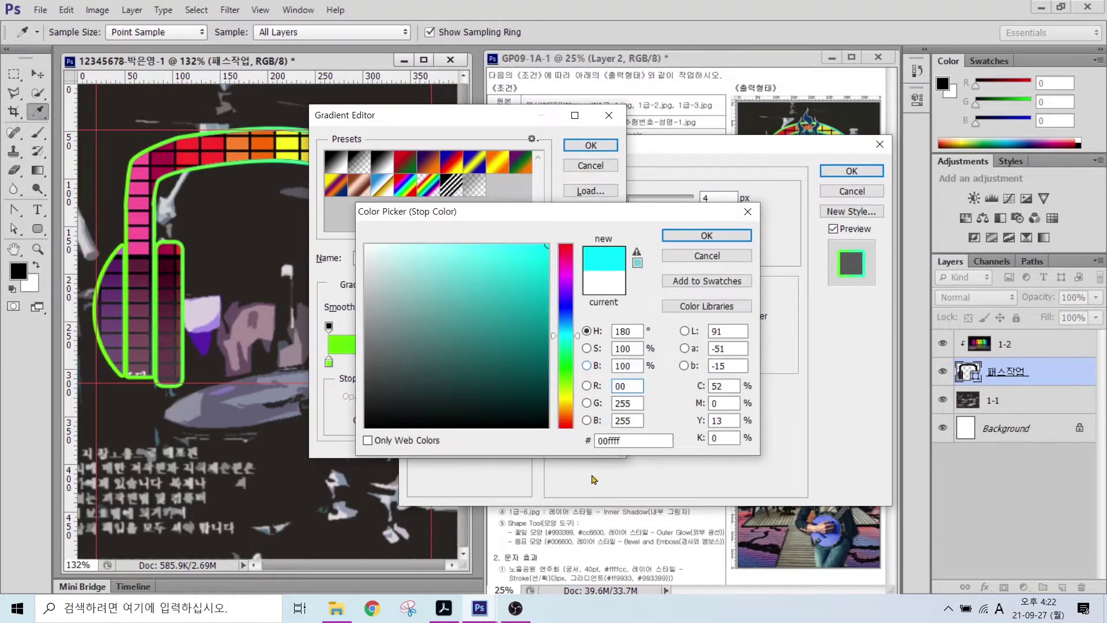
pyautogui.click(633, 440)
pyautogui.write('00ffff')
pyautogui.press('Return')
pyautogui.press('Return')
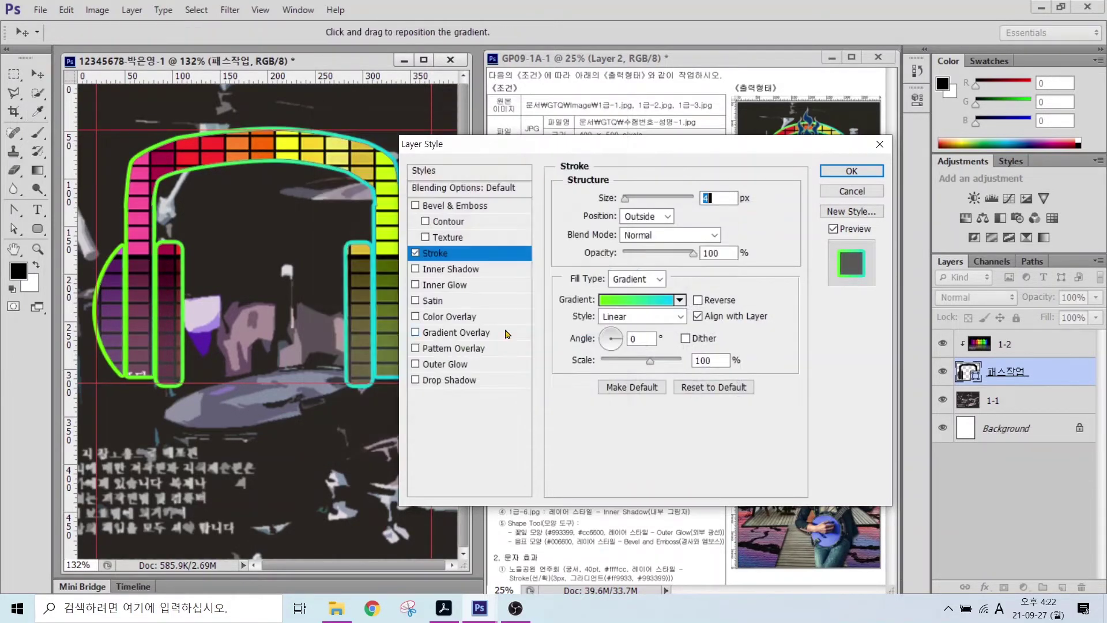
pyautogui.click(445, 285)
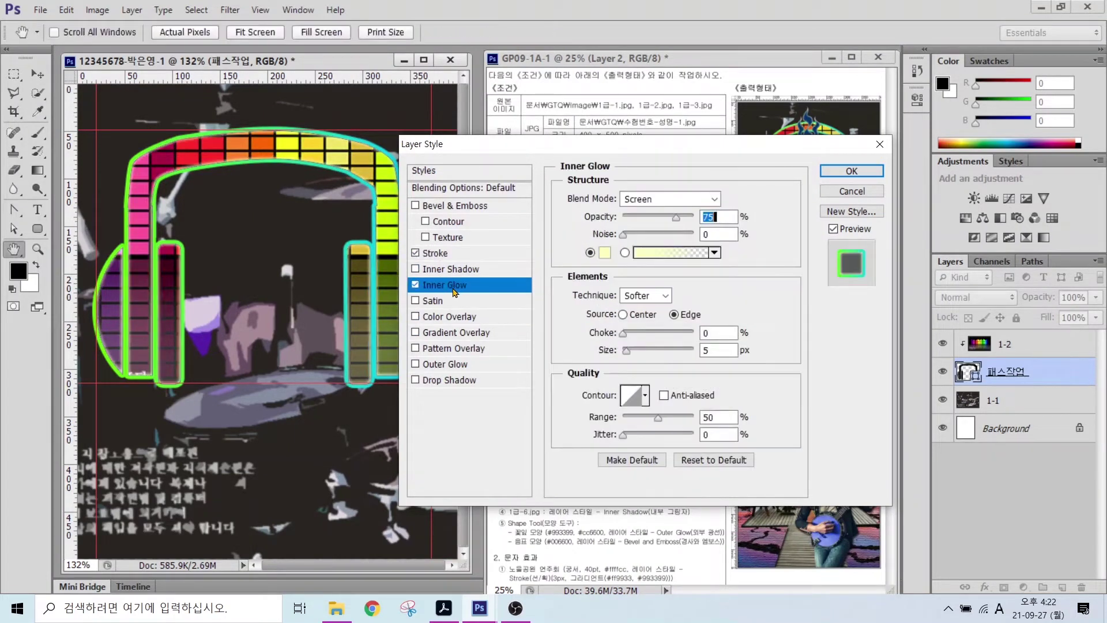
pyautogui.click(852, 171)
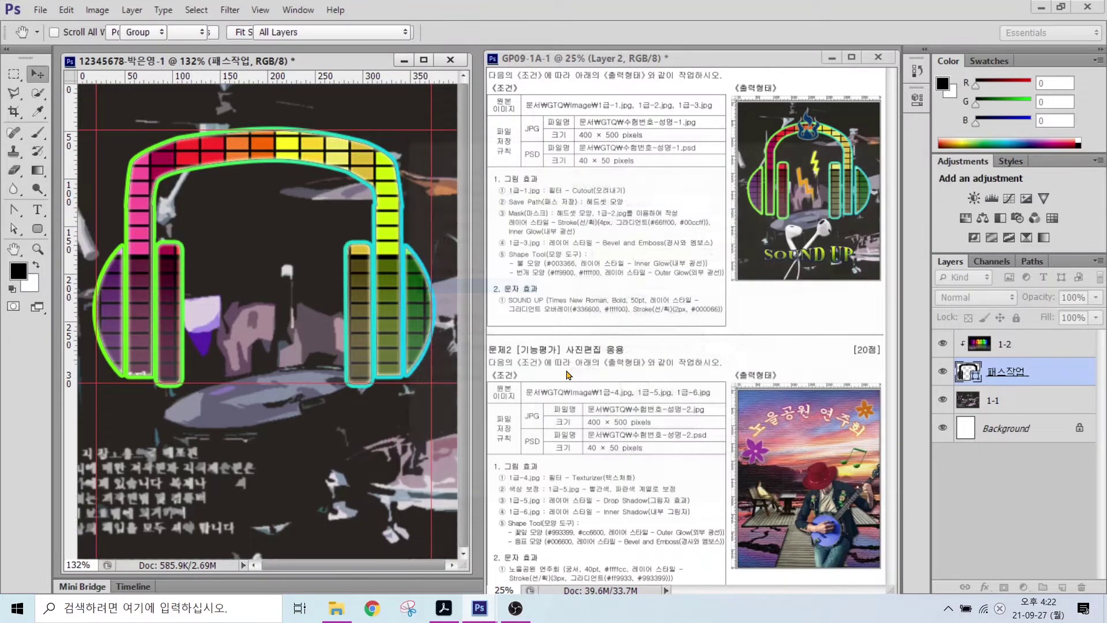
# - Select layer 1-2 and bring up the file-open window
pyautogui.click(534, 244)
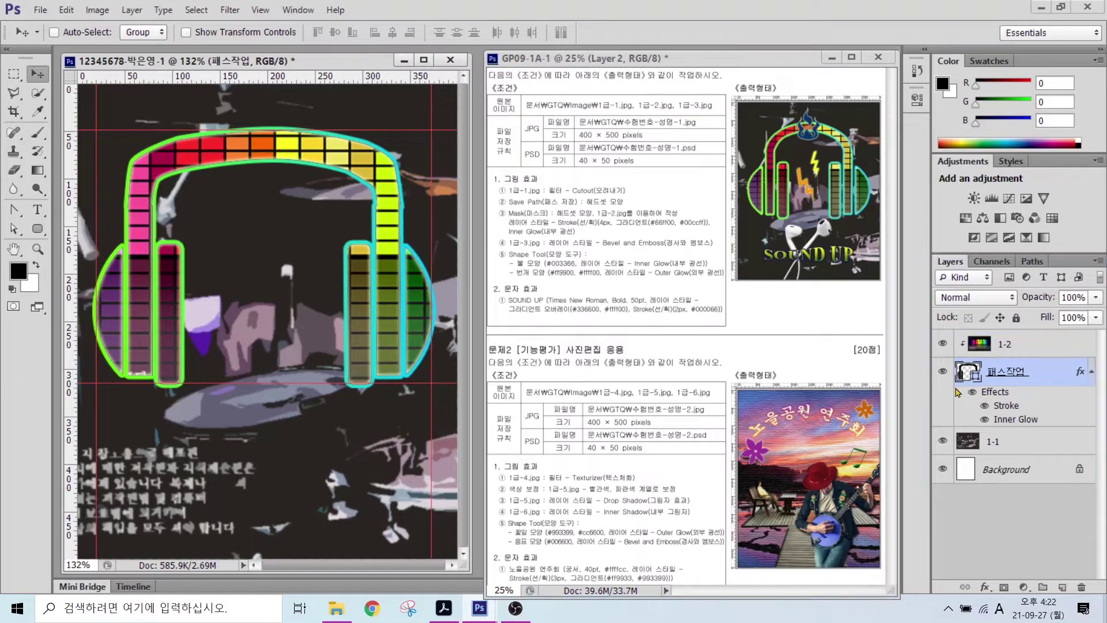
pyautogui.click(1027, 350)
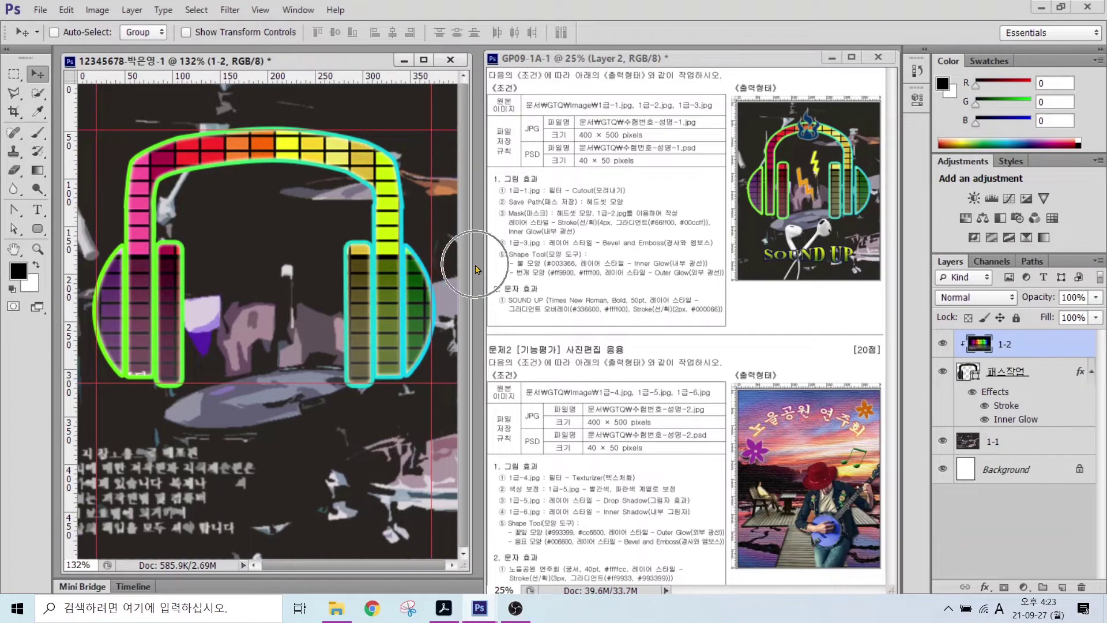
pyautogui.hotkey('ctrl', 'o')
# - Open 1급-3.jpg and trace a polygonal lasso selection around the earbuds and cables
pyautogui.doubleClick(515, 175)
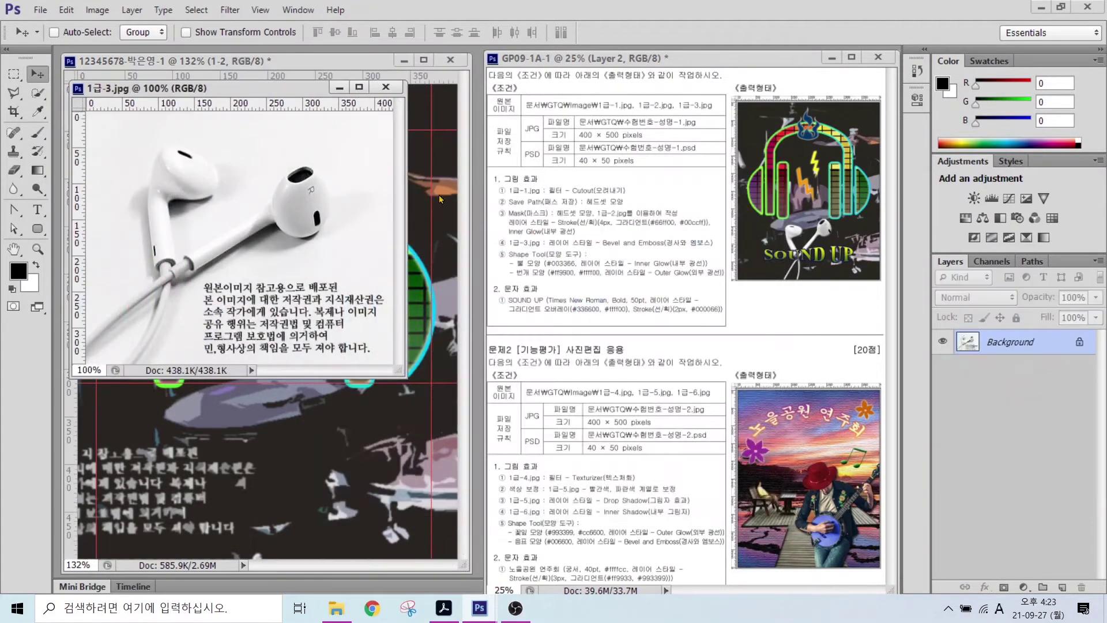
pyautogui.moveTo(202, 87); pyautogui.dragTo(530, 102)
pyautogui.press('l')
pyautogui.click(427, 349)
pyautogui.click(453, 376)
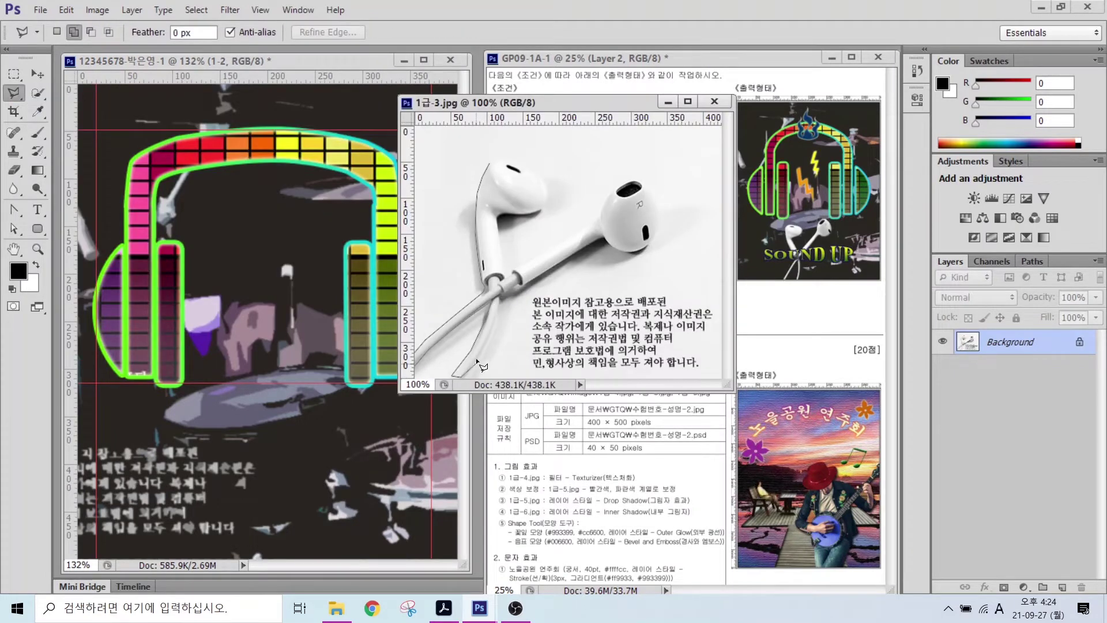
pyautogui.click(505, 302)
pyautogui.click(603, 239)
pyautogui.click(636, 250)
pyautogui.click(661, 216)
pyautogui.click(600, 219)
pyautogui.click(506, 276)
pyautogui.click(544, 195)
pyautogui.click(522, 161)
pyautogui.click(490, 163)
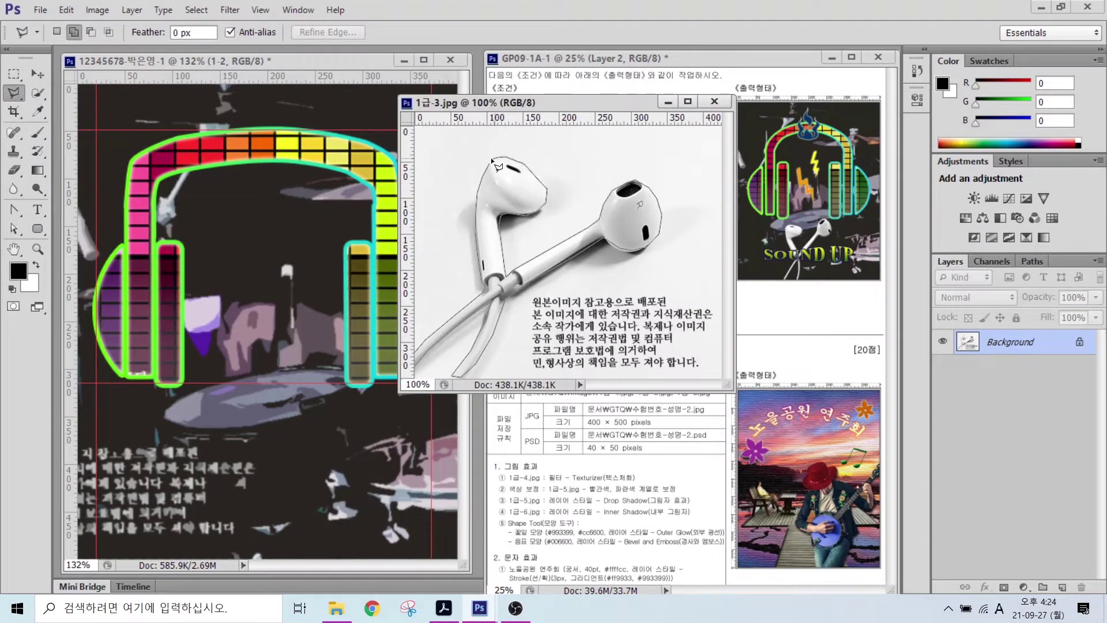
# - Move the selected earbuds into the poster, close the source image, and name the layer '1-3'
pyautogui.press('v')
pyautogui.moveTo(519, 259); pyautogui.dragTo(299, 444)
pyautogui.click(714, 101)
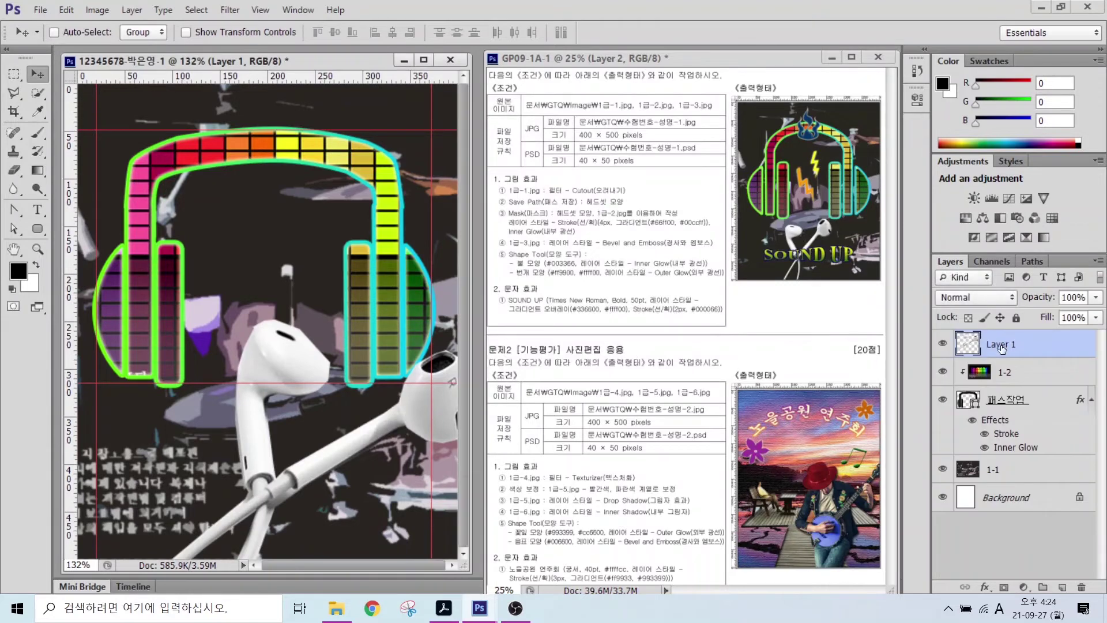
pyautogui.doubleClick(993, 344)
pyautogui.write('1-3')
pyautogui.press('Return')
# - Scale the earbuds to about 53%, tilt them about 18° counter-clockwise, and place them under the headphones
pyautogui.moveTo(268, 363); pyautogui.dragTo(212, 389)
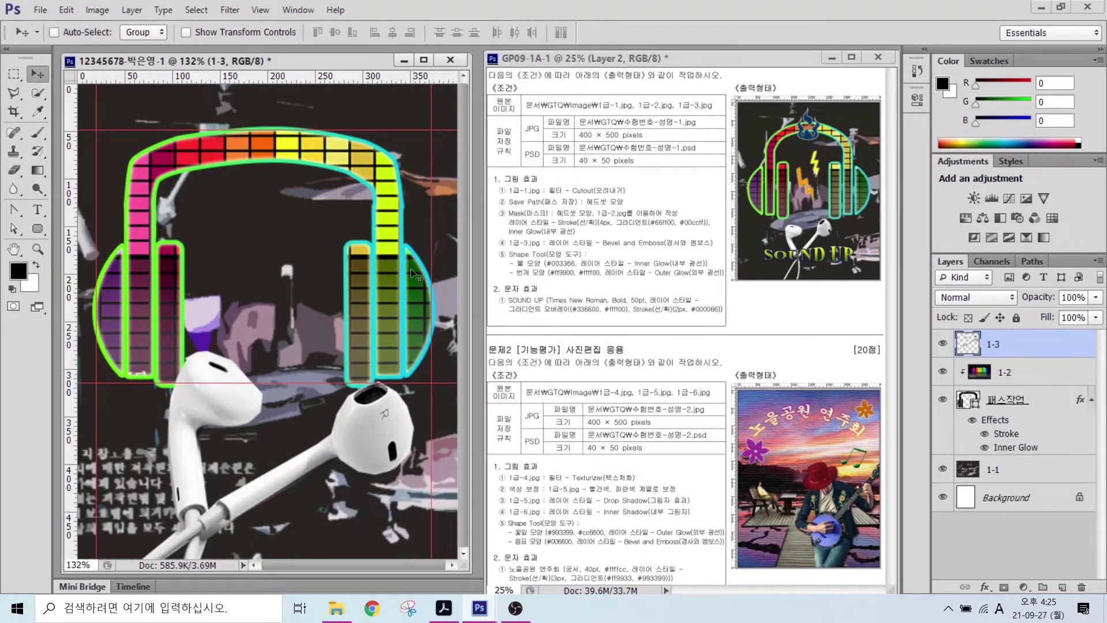
pyautogui.hotkey('ctrl', 't')
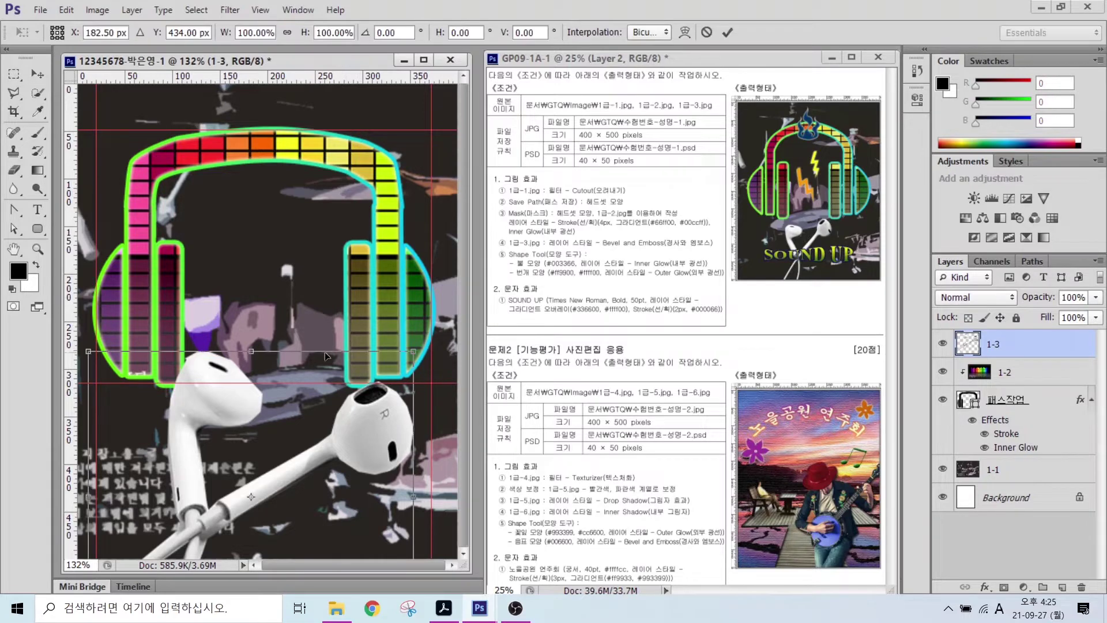
pyautogui.moveTo(411, 351); pyautogui.dragTo(306, 446)
pyautogui.moveTo(284, 489); pyautogui.dragTo(360, 424)
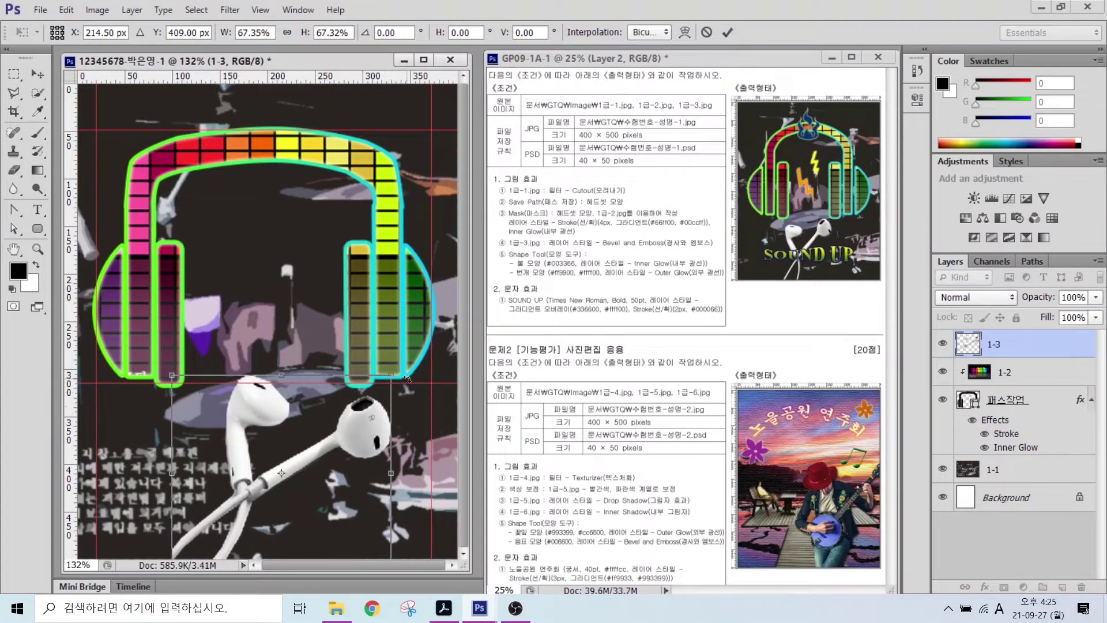
pyautogui.moveTo(407, 376); pyautogui.dragTo(324, 413)
pyautogui.moveTo(329, 355); pyautogui.dragTo(317, 379)
pyautogui.moveTo(301, 407); pyautogui.dragTo(323, 414)
pyautogui.press('Return')
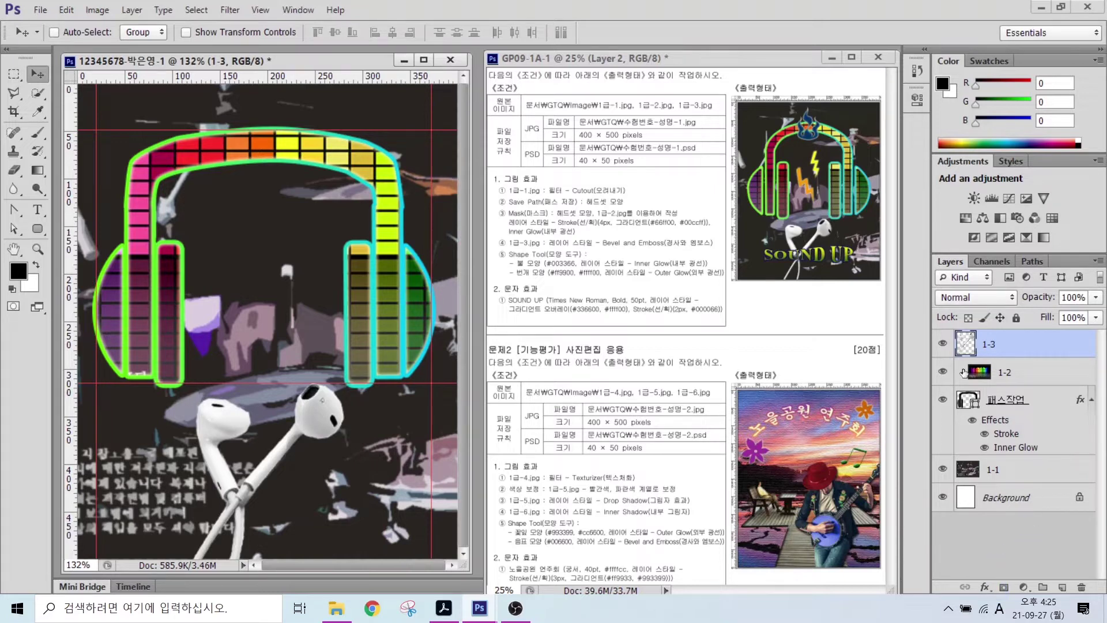
# - Apply a Bevel & Emboss effect with default Inner Bevel settings to layer 1-3
pyautogui.click(985, 587)
pyautogui.press('Escape')
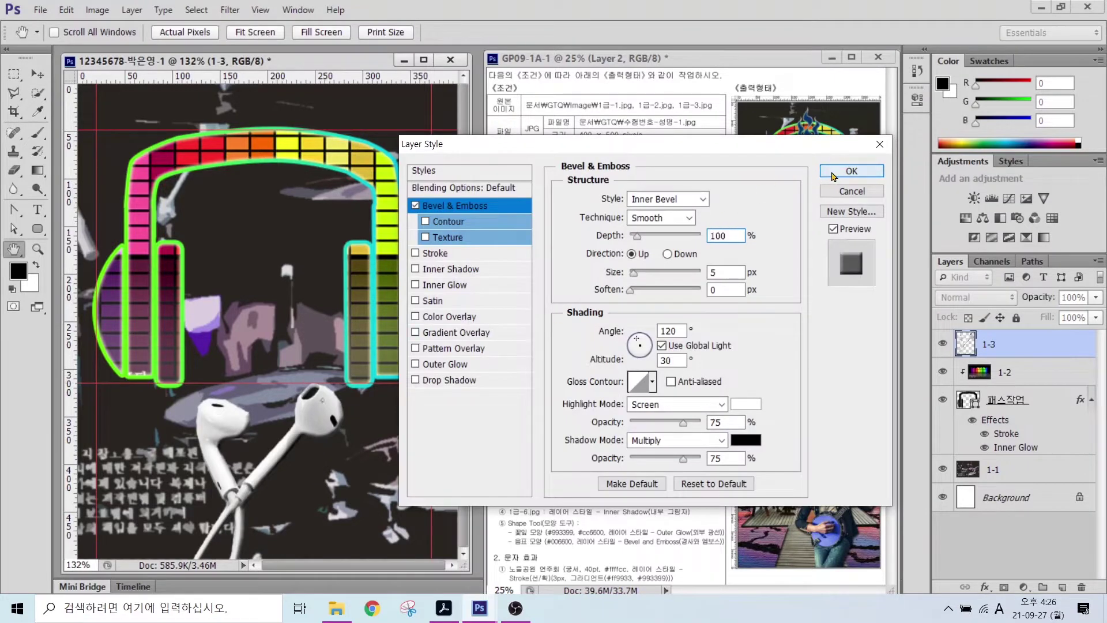
pyautogui.press('Return')
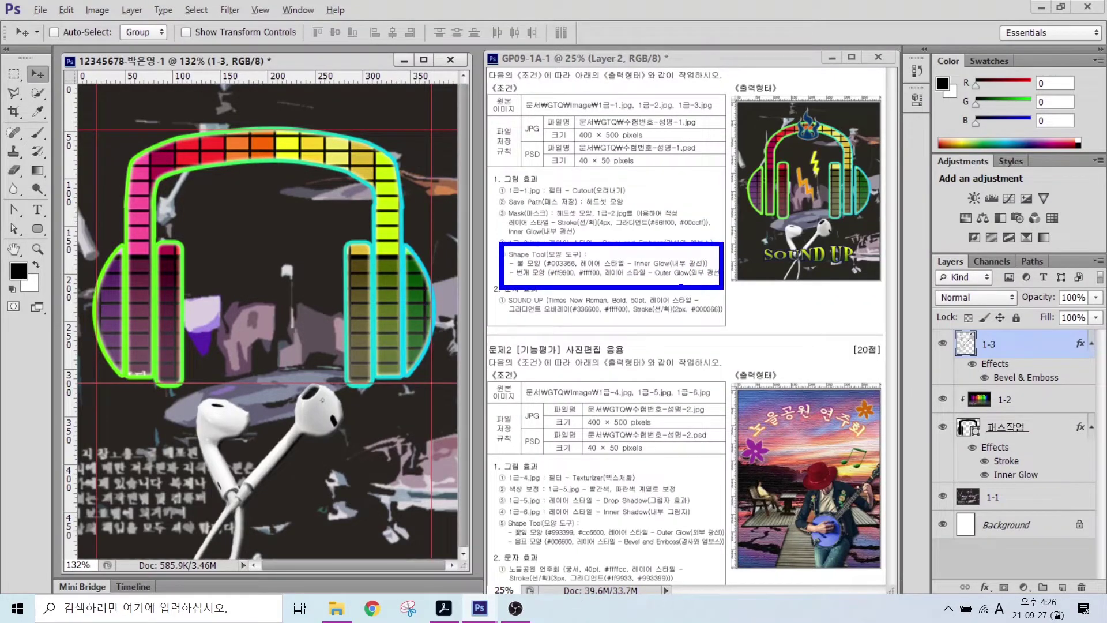
pyautogui.click(43, 232)
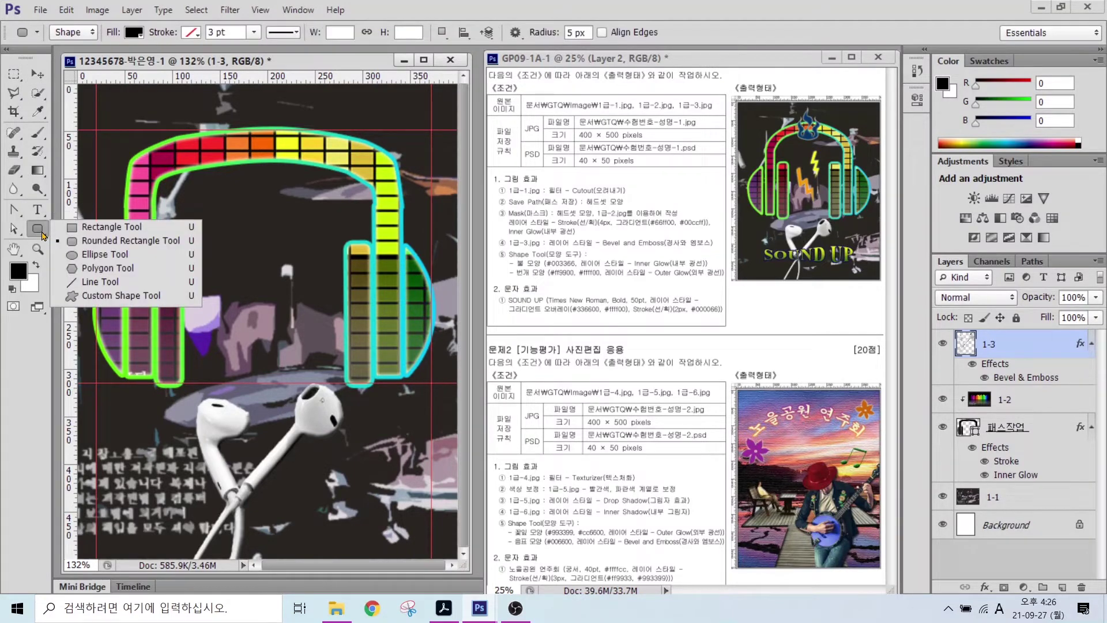
# - Select the Custom Shape tool and load the All shape set into the shape library
pyautogui.click(104, 295)
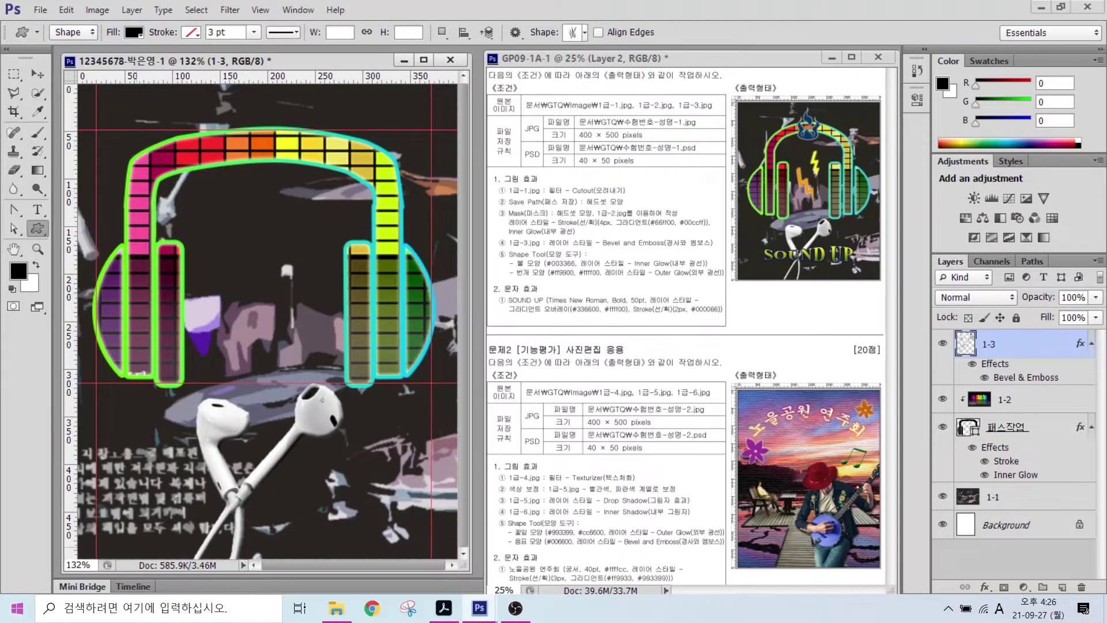
pyautogui.click(585, 32)
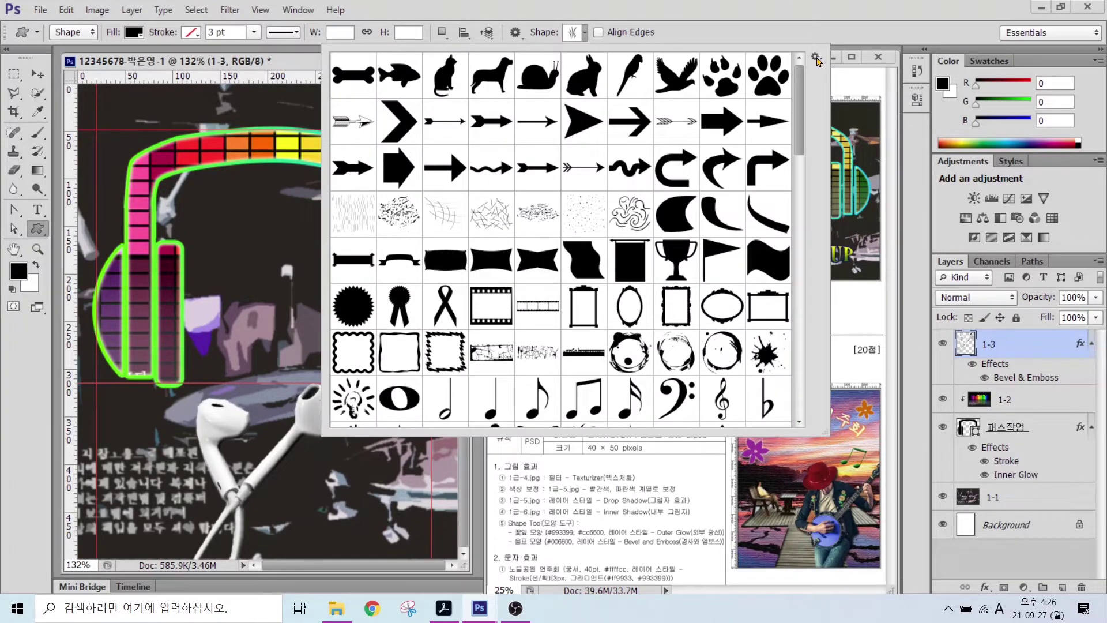
pyautogui.moveTo(823, 60)
pyautogui.mouseDown()
pyautogui.moveTo(812, 39)
pyautogui.moveTo(829, 51)
pyautogui.moveTo(889, 136)
pyautogui.mouseUp()
pyautogui.click(793, 19)
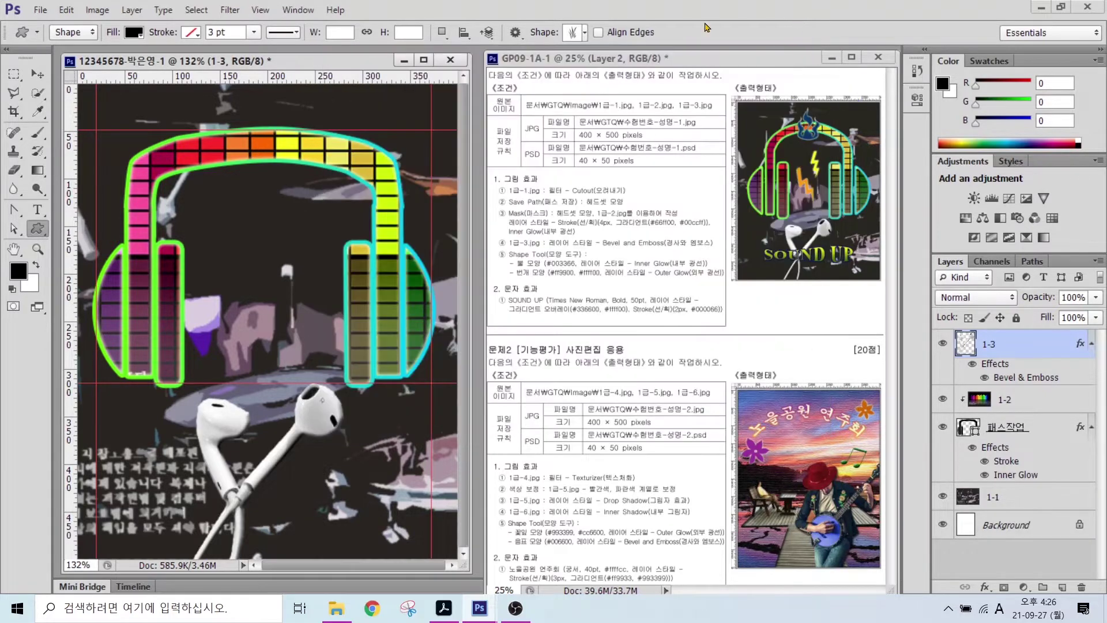
pyautogui.click(584, 33)
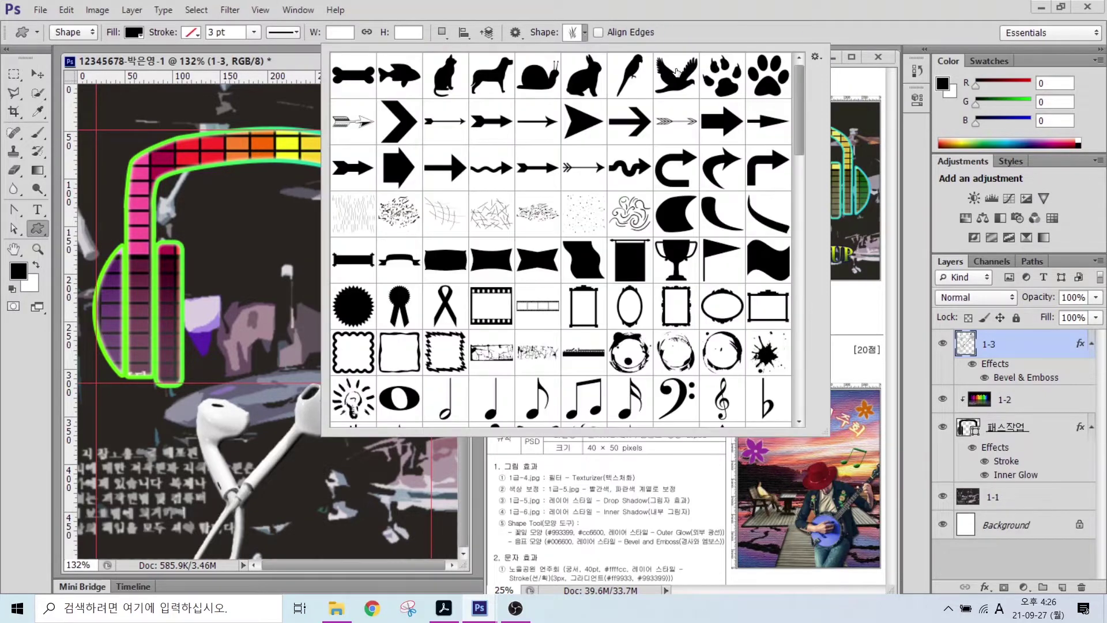
pyautogui.click(815, 59)
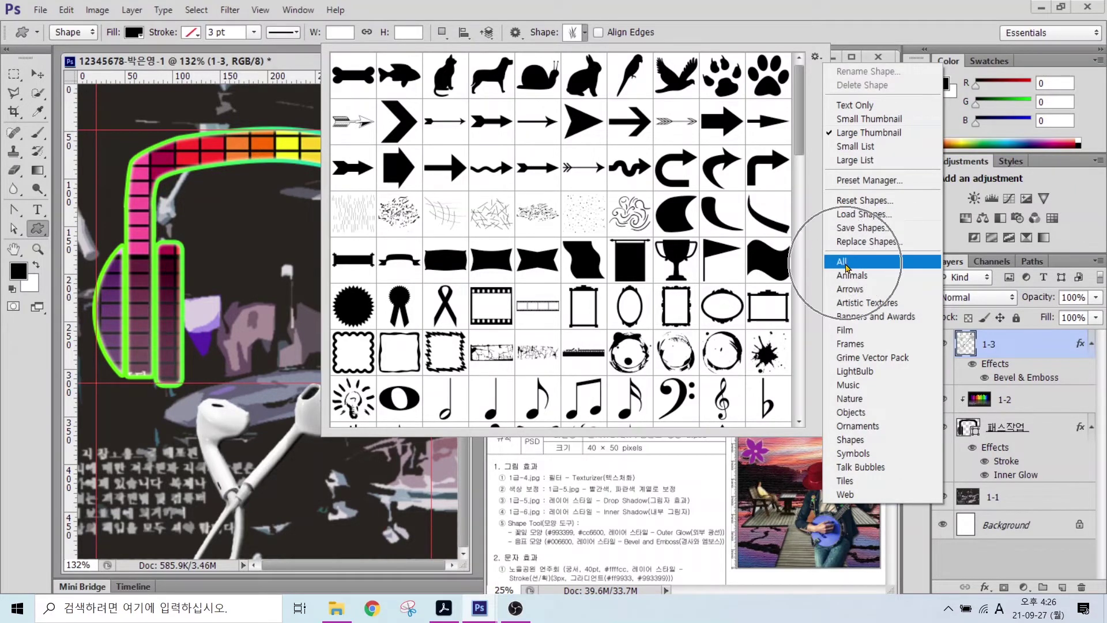
pyautogui.click(842, 262)
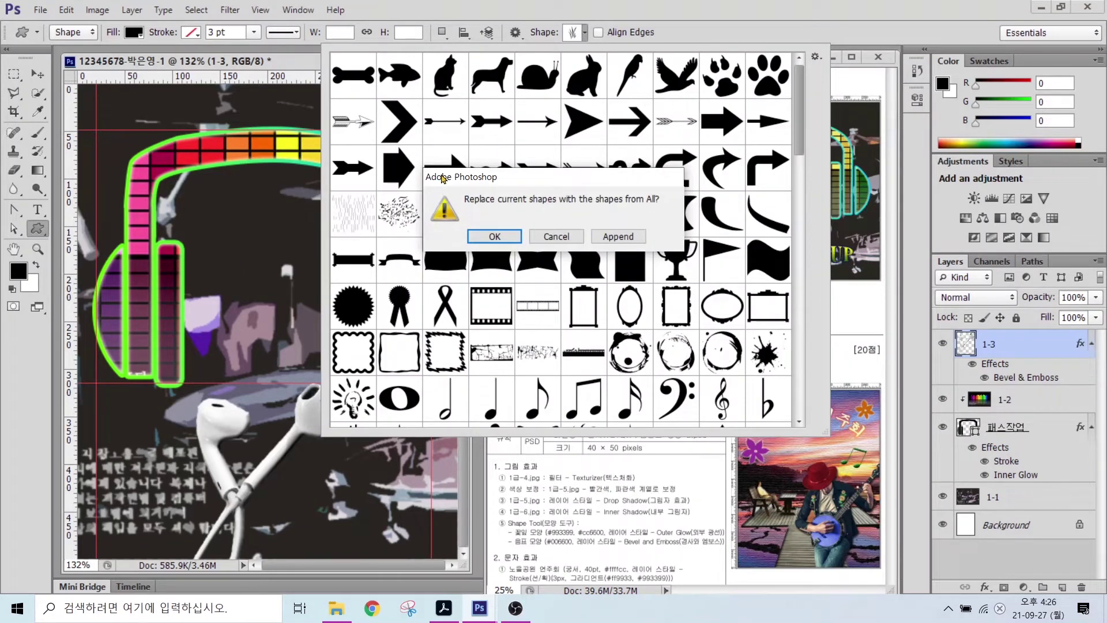
pyautogui.click(557, 237)
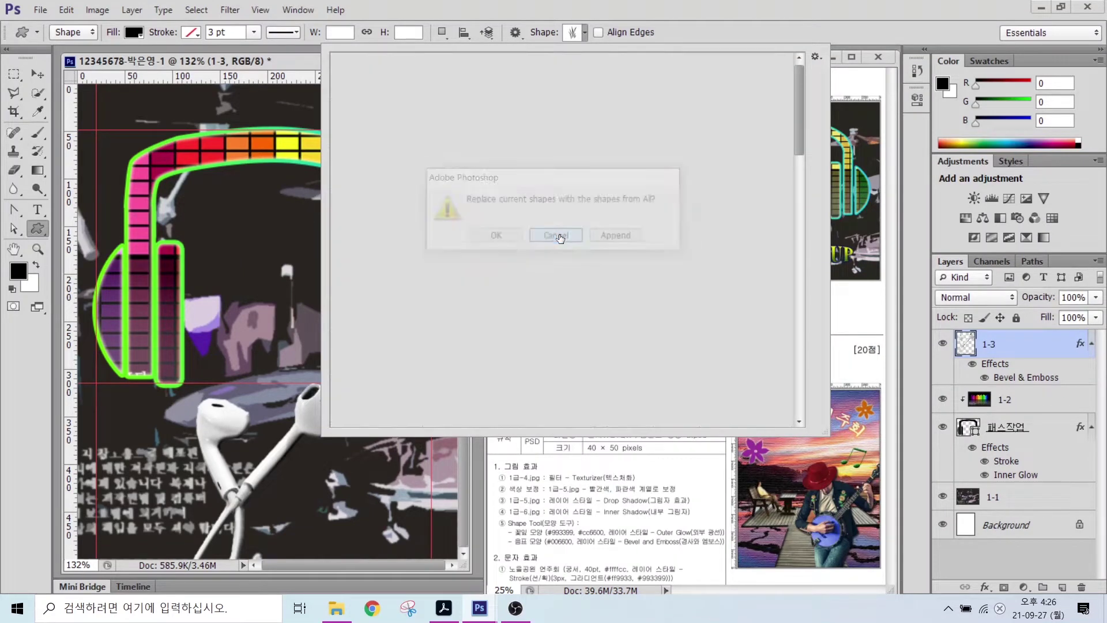
pyautogui.scroll(-1, 676, 196)
pyautogui.scroll(-5, 676, 197)
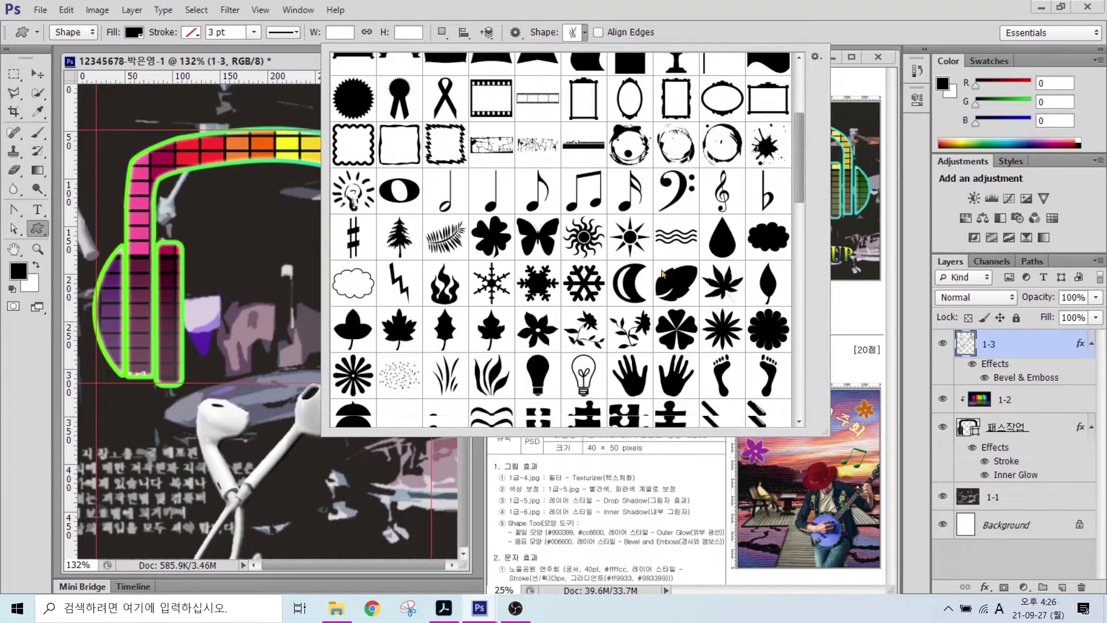
# - Draw the Fire shape and position it centred above the headband
pyautogui.click(441, 246)
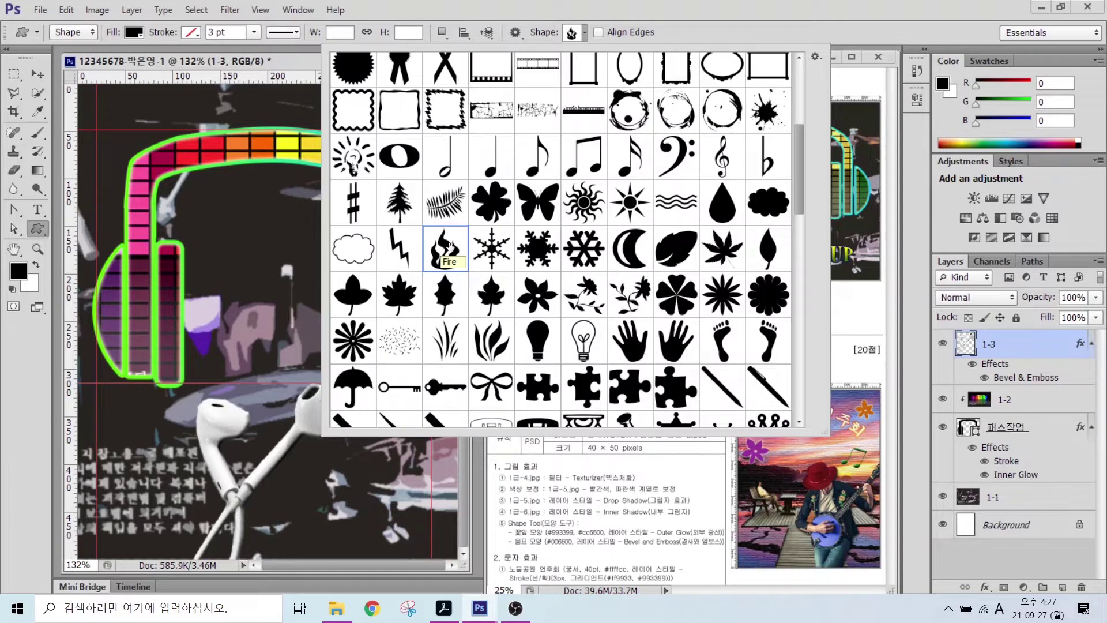
pyautogui.doubleClick(450, 245)
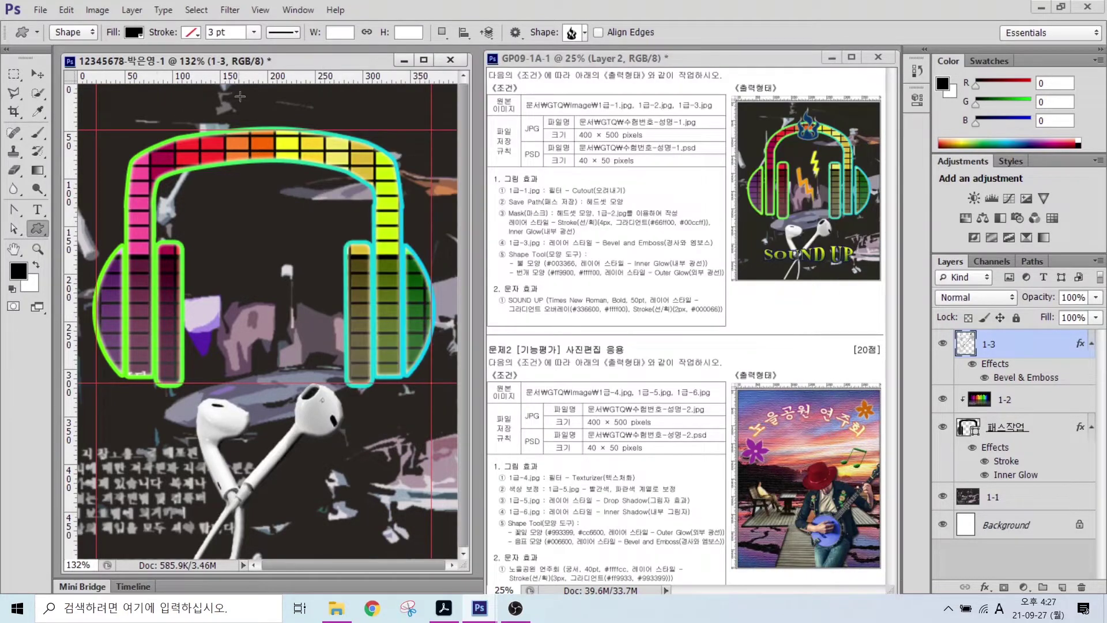
pyautogui.moveTo(227, 94); pyautogui.dragTo(270, 168)
pyautogui.click(37, 74)
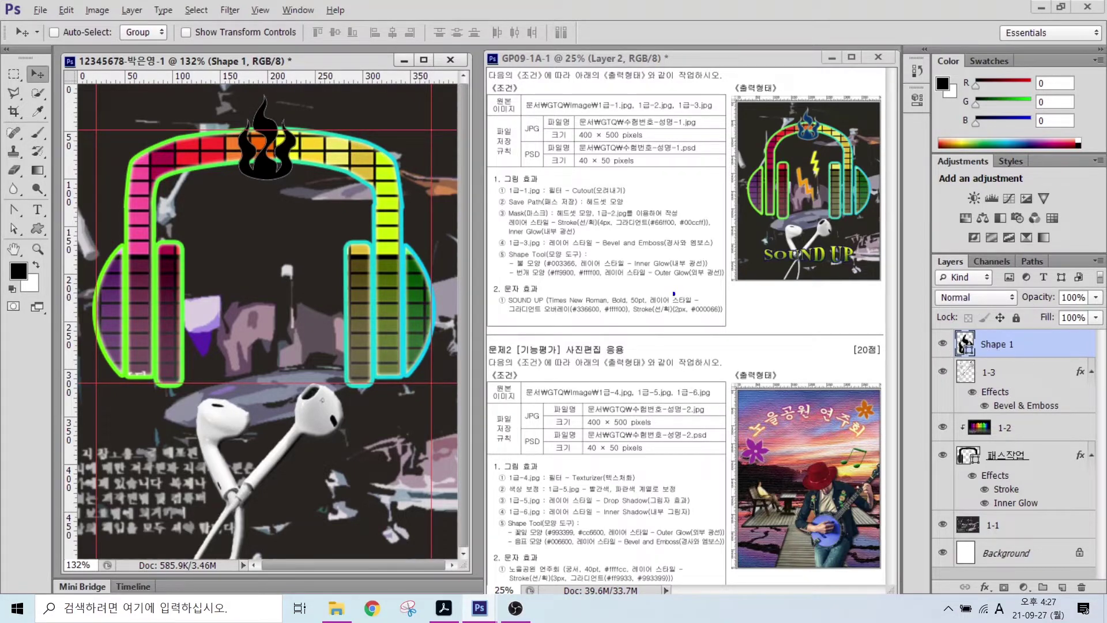
# - Open the Custom Shape tool's fill colour picker, then cancel without changing the colour
pyautogui.moveTo(564, 256); pyautogui.dragTo(605, 221)
pyautogui.moveTo(645, 258); pyautogui.dragTo(685, 224)
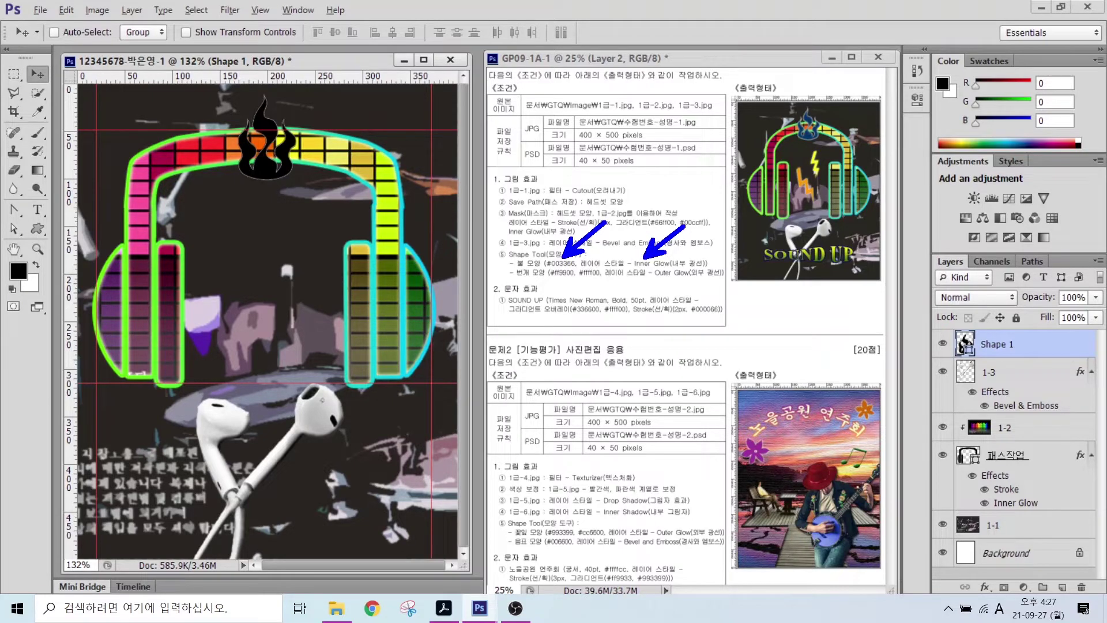
pyautogui.press('Escape')
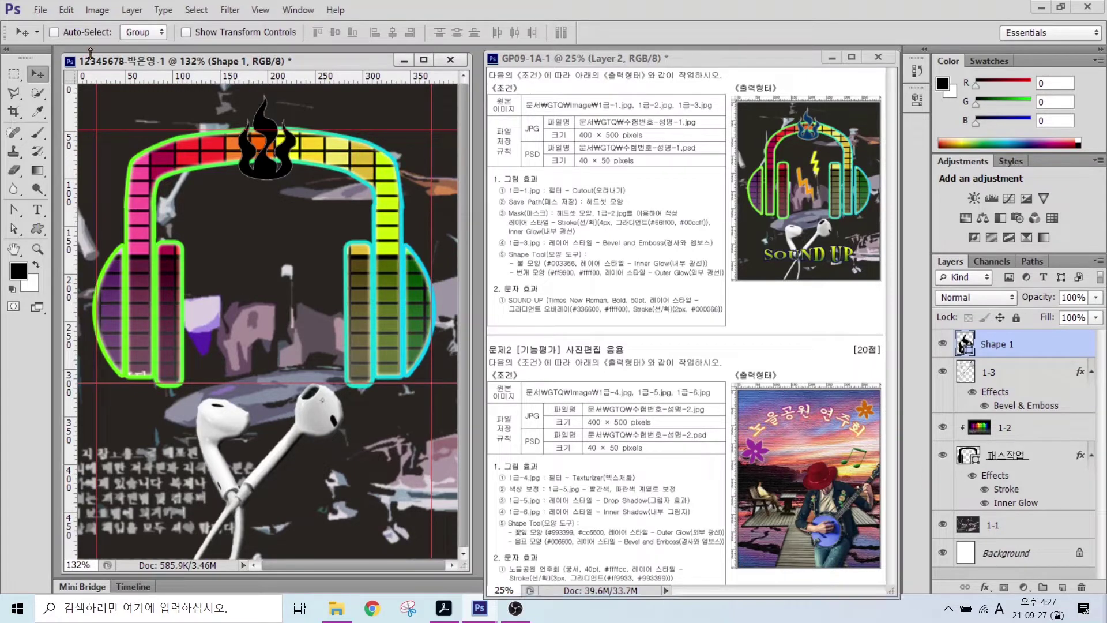
pyautogui.click(38, 230)
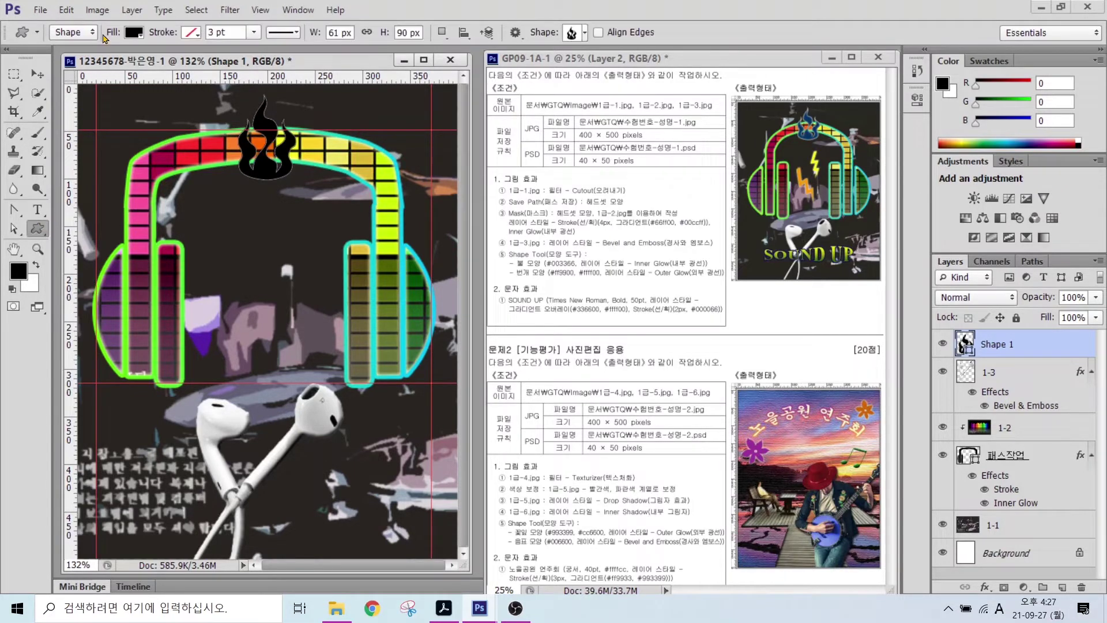
pyautogui.moveTo(137, 50)
pyautogui.mouseDown()
pyautogui.moveTo(155, 37)
pyautogui.moveTo(144, 7)
pyautogui.moveTo(143, 49)
pyautogui.mouseUp()
pyautogui.click(135, 34)
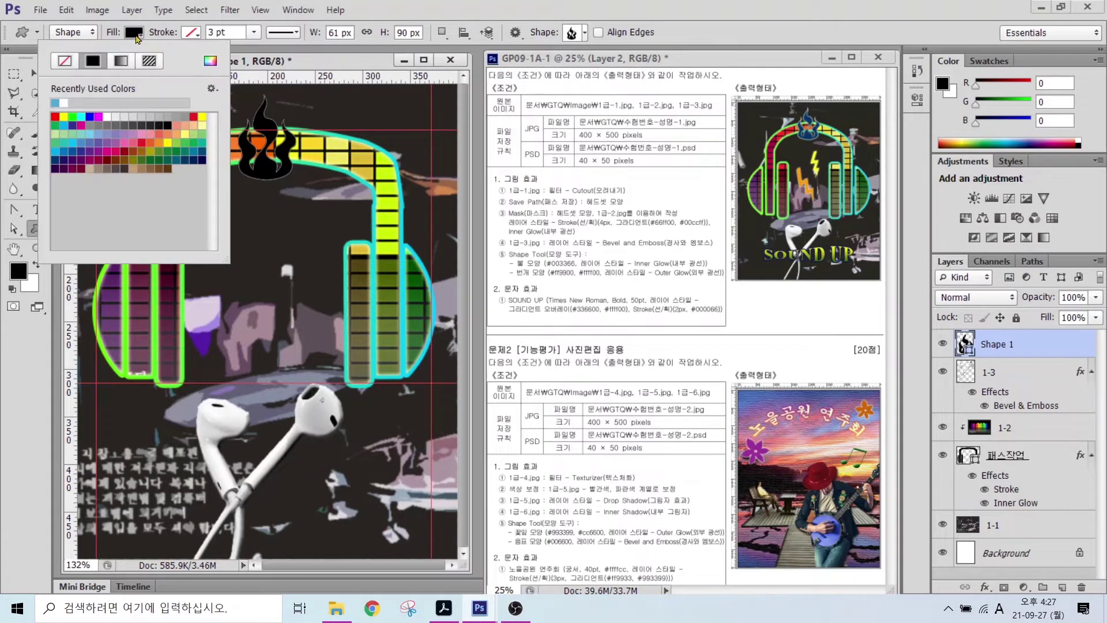
pyautogui.click(210, 61)
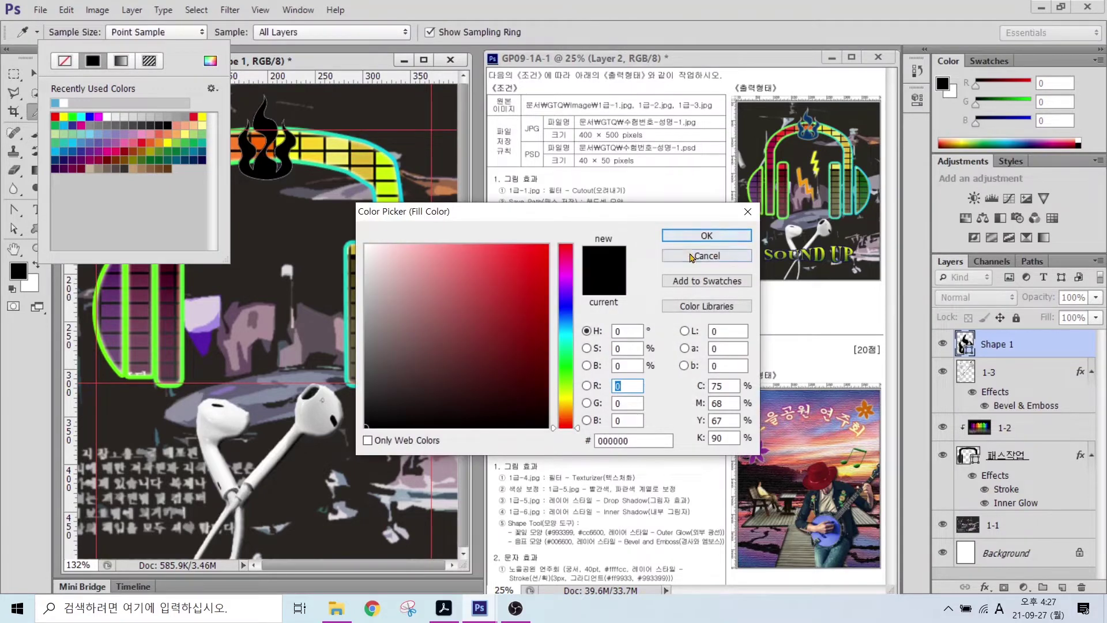
pyautogui.click(692, 256)
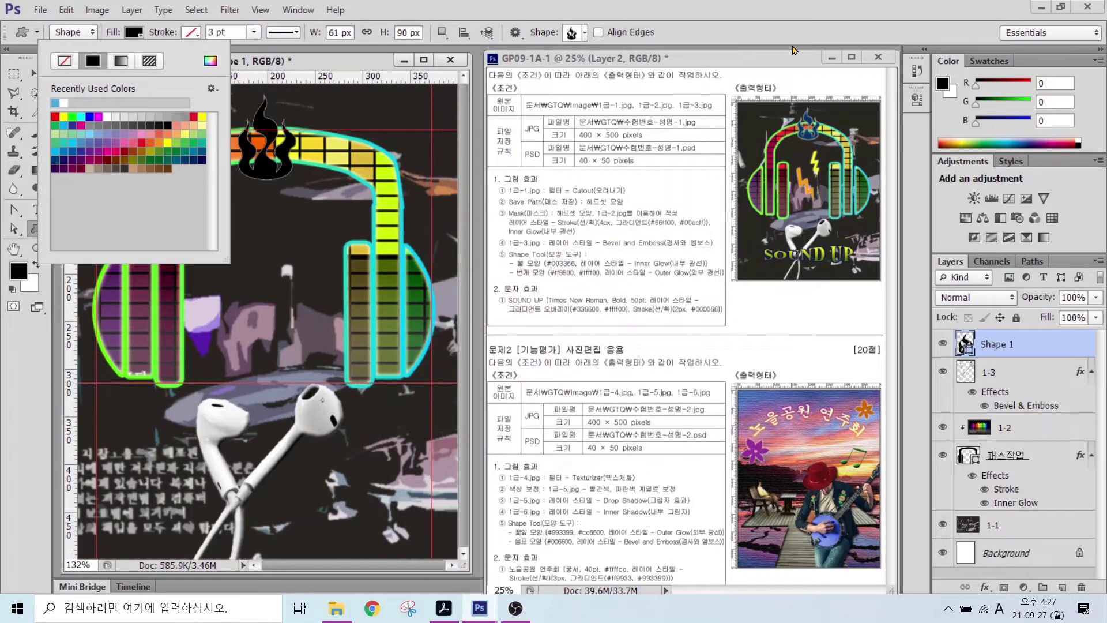
pyautogui.click(695, 29)
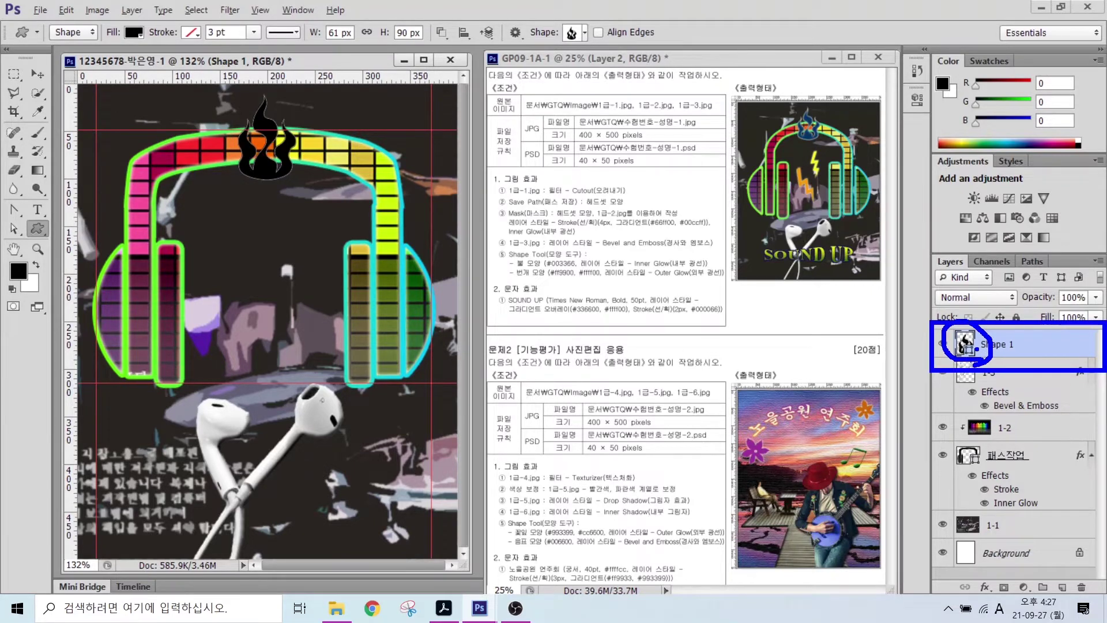
# - Fill the flame dark blue #003366 and add an Inner Glow effect to Shape 1
pyautogui.doubleClick(964, 343)
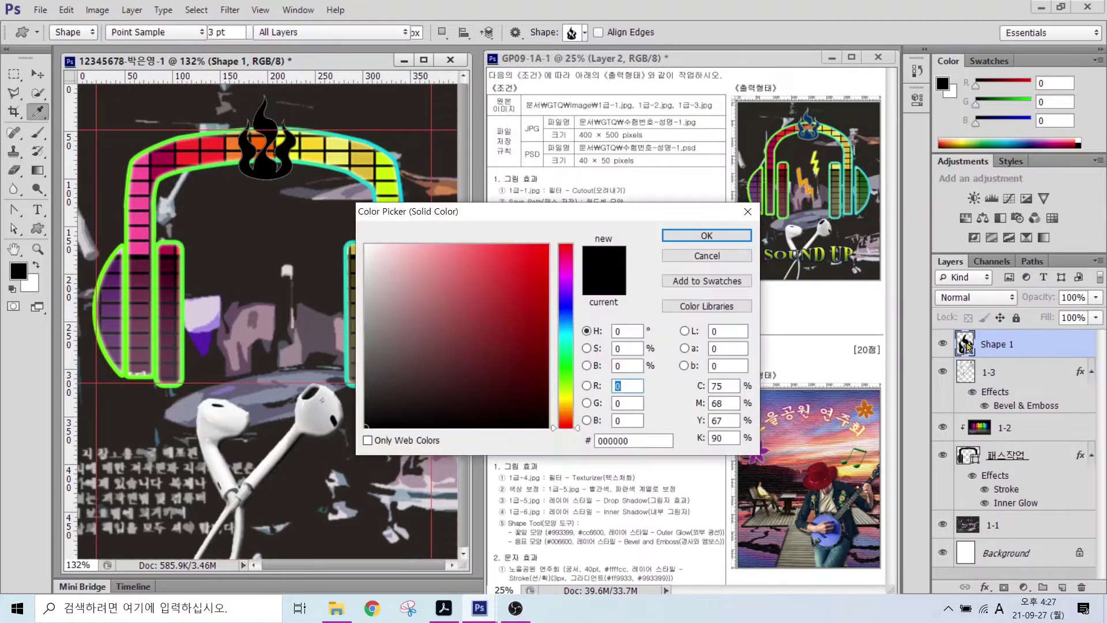
pyautogui.doubleClick(634, 441)
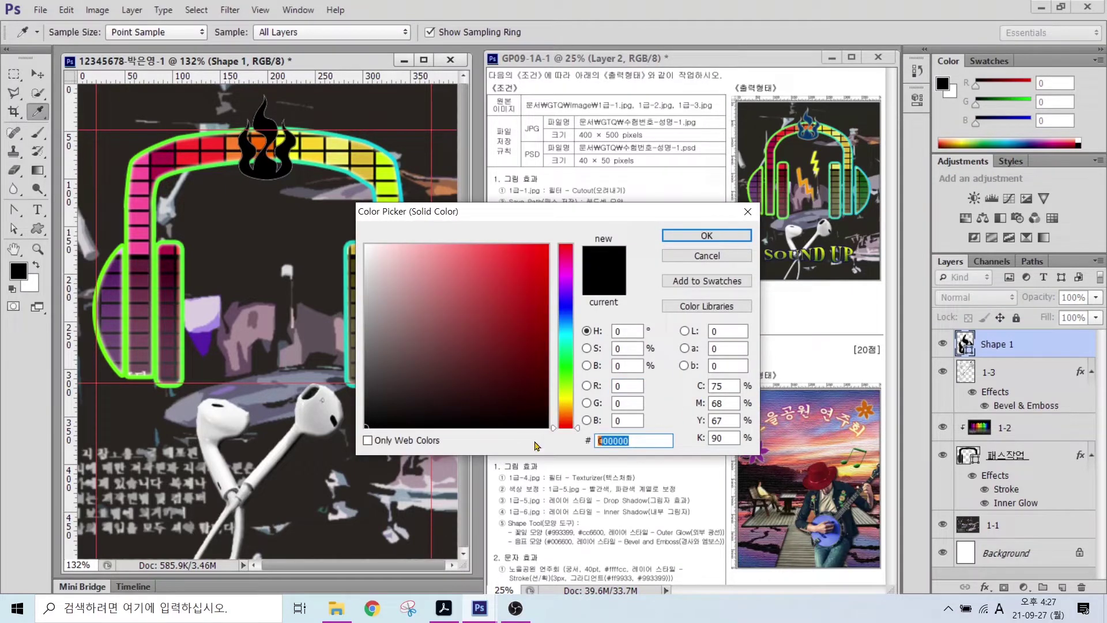
pyautogui.write('003366')
pyautogui.press('Return')
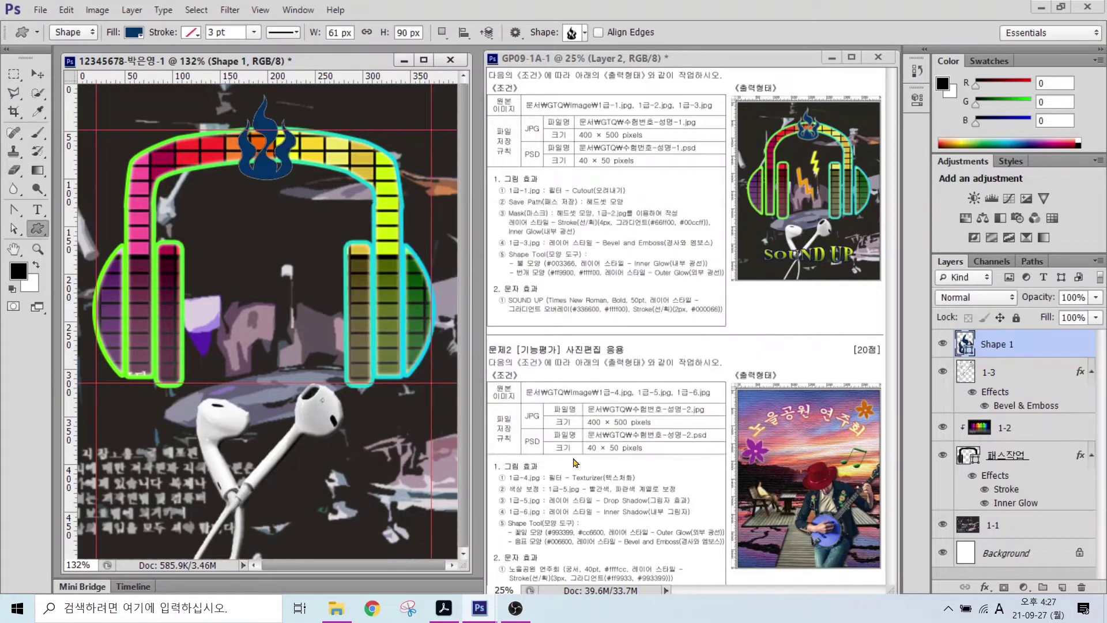
pyautogui.click(984, 587)
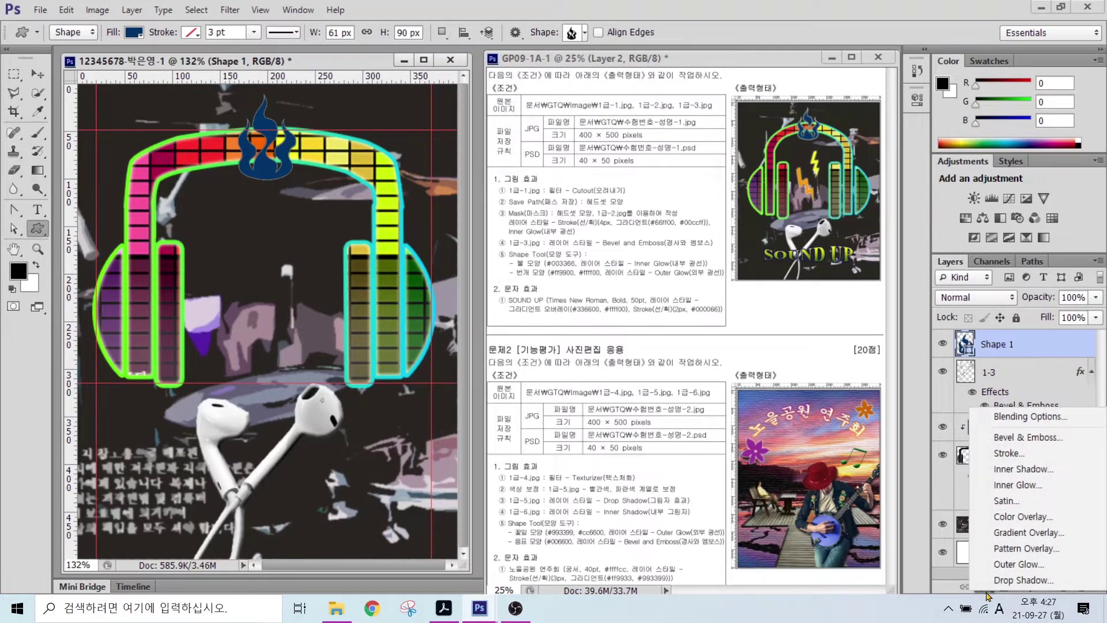
pyautogui.click(1016, 485)
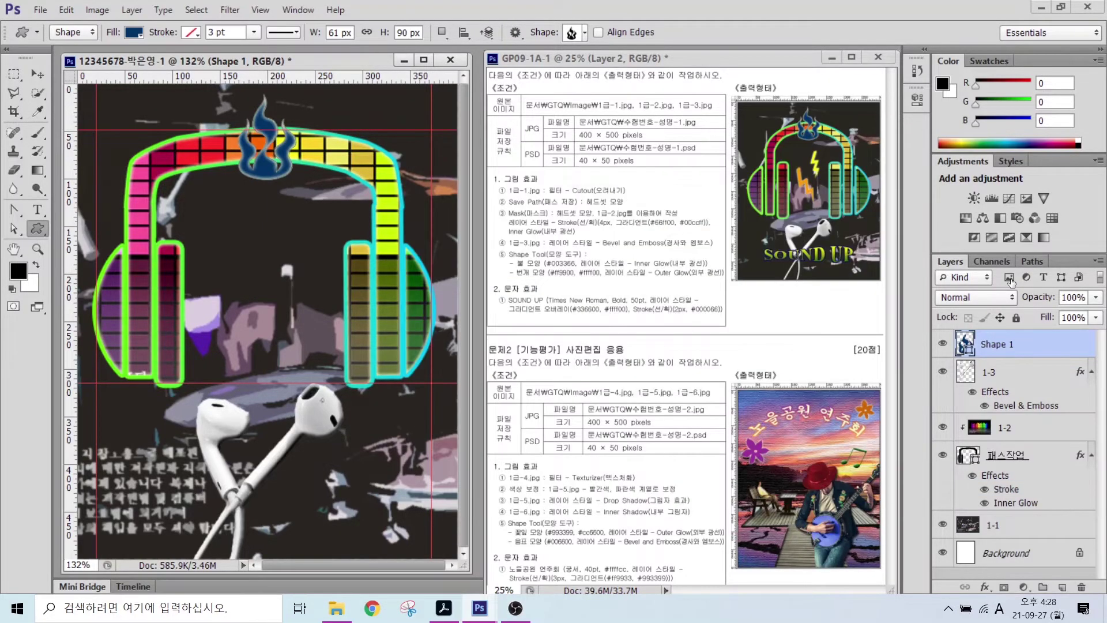
# - Draw a lightning bolt custom shape below the flame
pyautogui.click(585, 32)
pyautogui.doubleClick(411, 252)
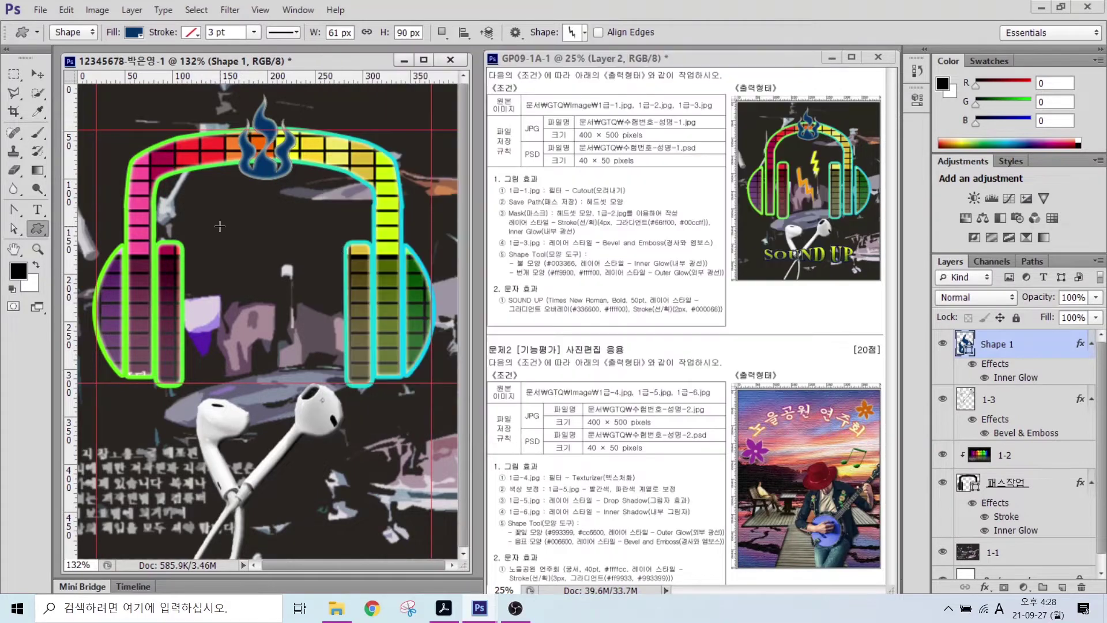
pyautogui.moveTo(230, 200); pyautogui.dragTo(270, 283)
# - Fill the lightning bolt with orange #ff9900
pyautogui.doubleClick(963, 345)
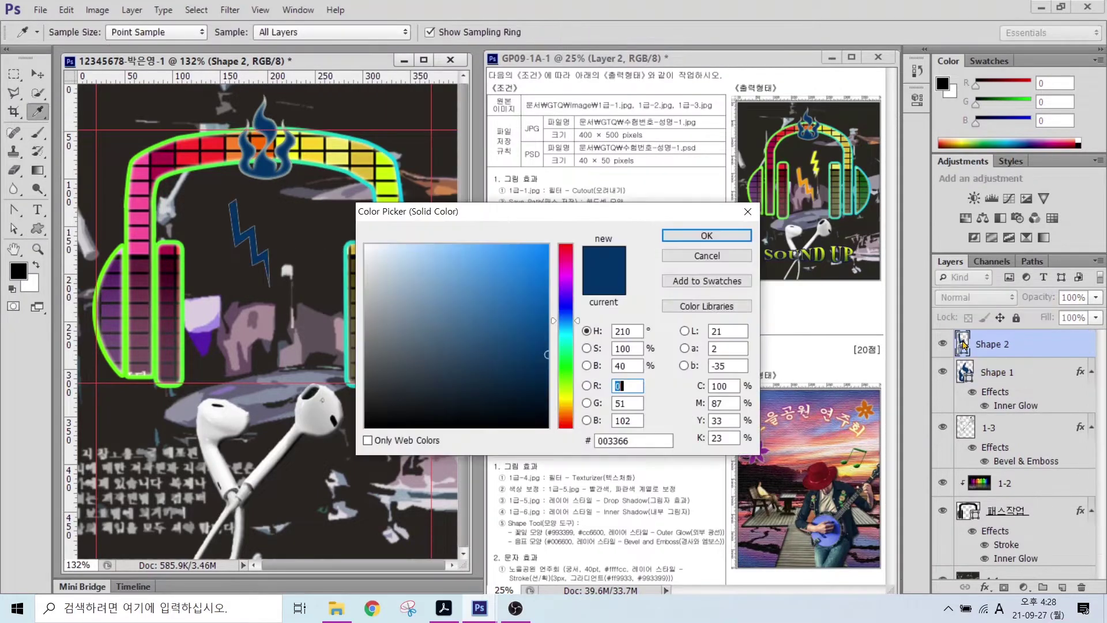
pyautogui.press('Tab')
pyautogui.write('ff9900')
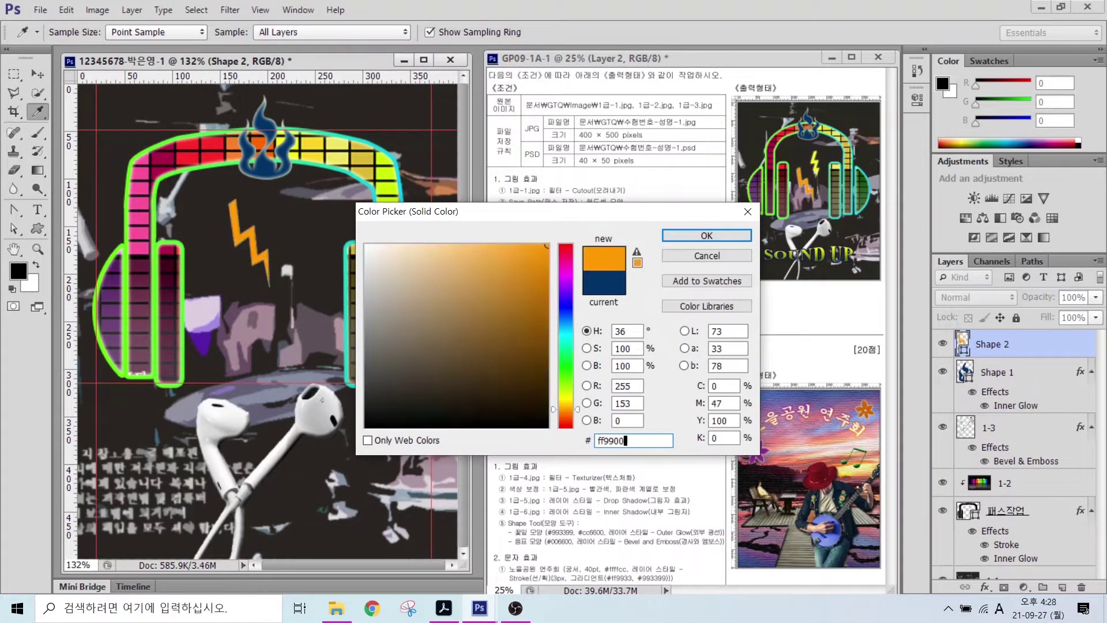
pyautogui.press('Return')
# - Add an Outer Glow layer effect to the orange lightning bolt
pyautogui.click(986, 588)
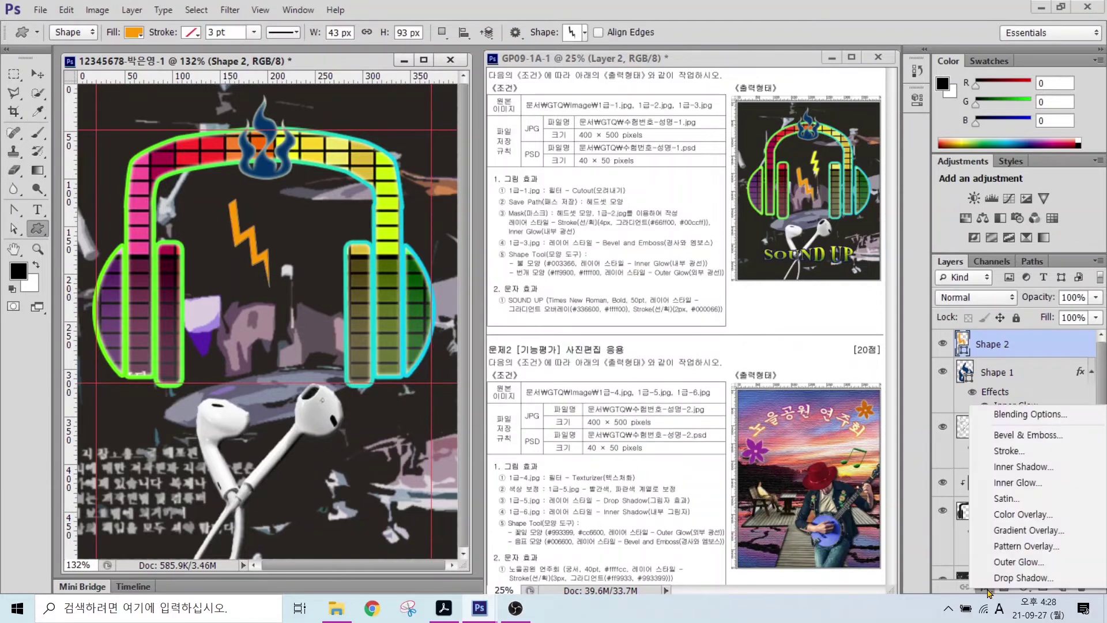
pyautogui.click(1018, 561)
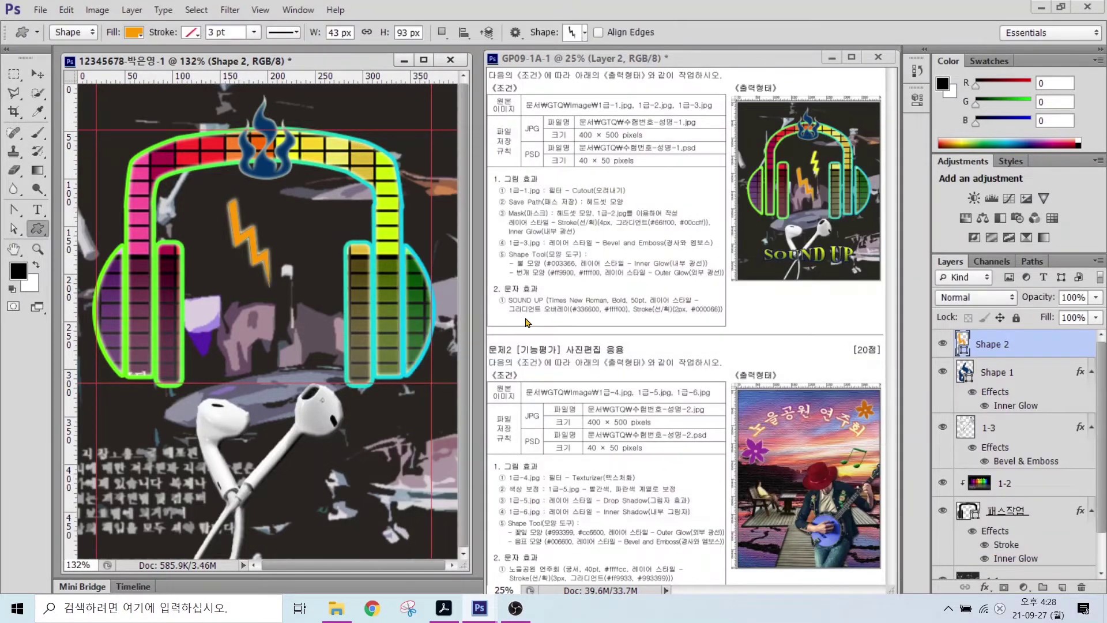
pyautogui.moveTo(560, 279); pyautogui.dragTo(529, 321)
pyautogui.moveTo(594, 277); pyautogui.dragTo(616, 324)
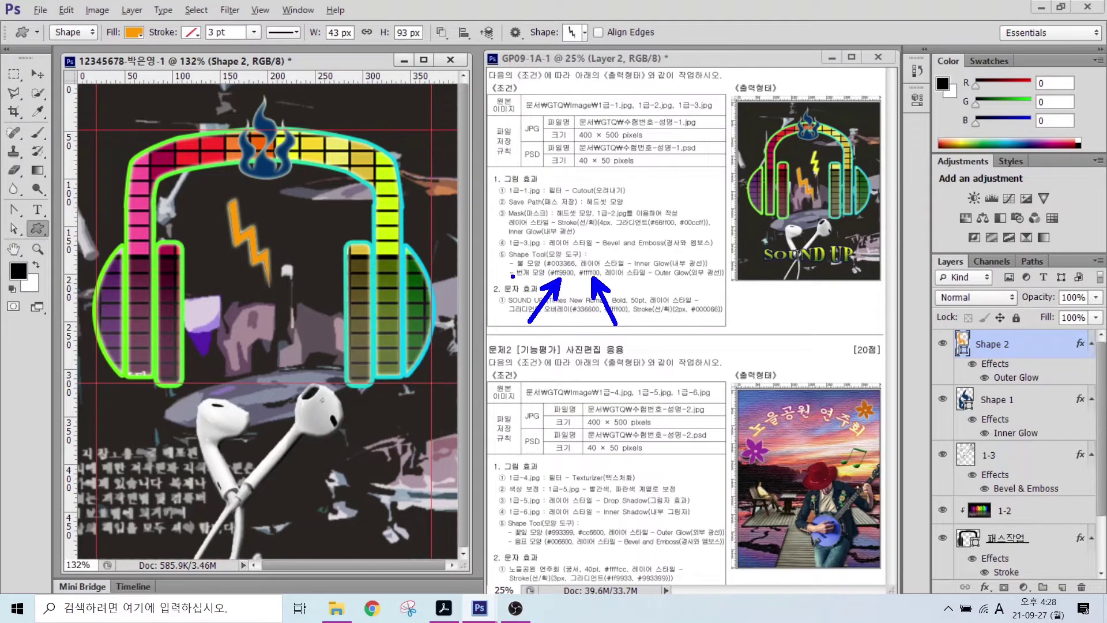
pyautogui.moveTo(512, 276); pyautogui.dragTo(637, 276)
pyautogui.moveTo(792, 160)
pyautogui.mouseDown()
pyautogui.moveTo(771, 141)
pyautogui.moveTo(876, 128)
pyautogui.mouseUp()
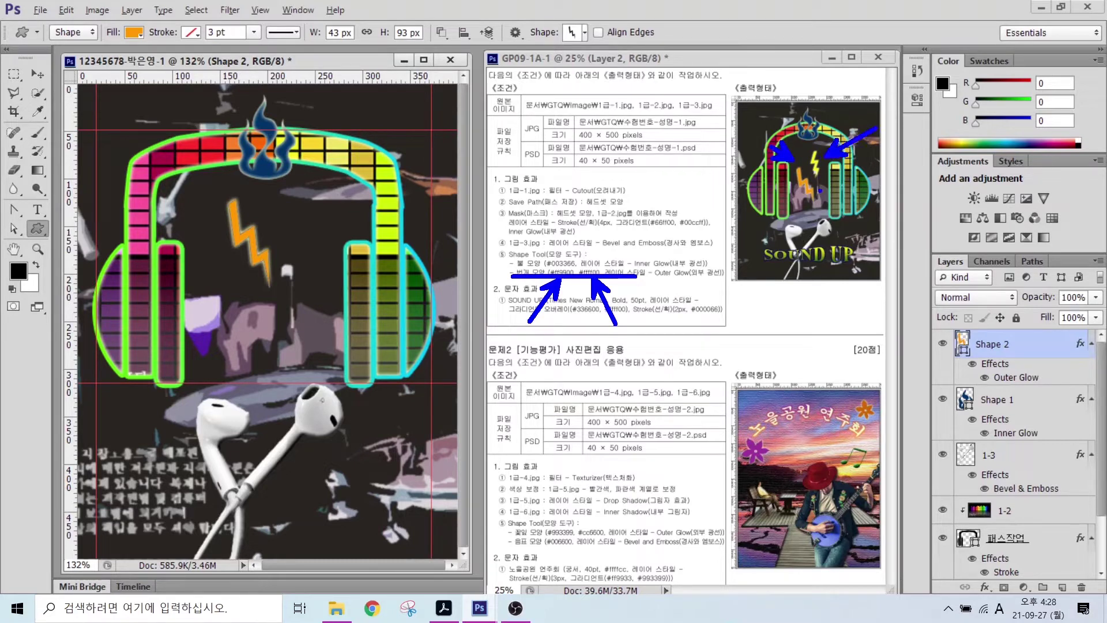
pyautogui.press('Escape')
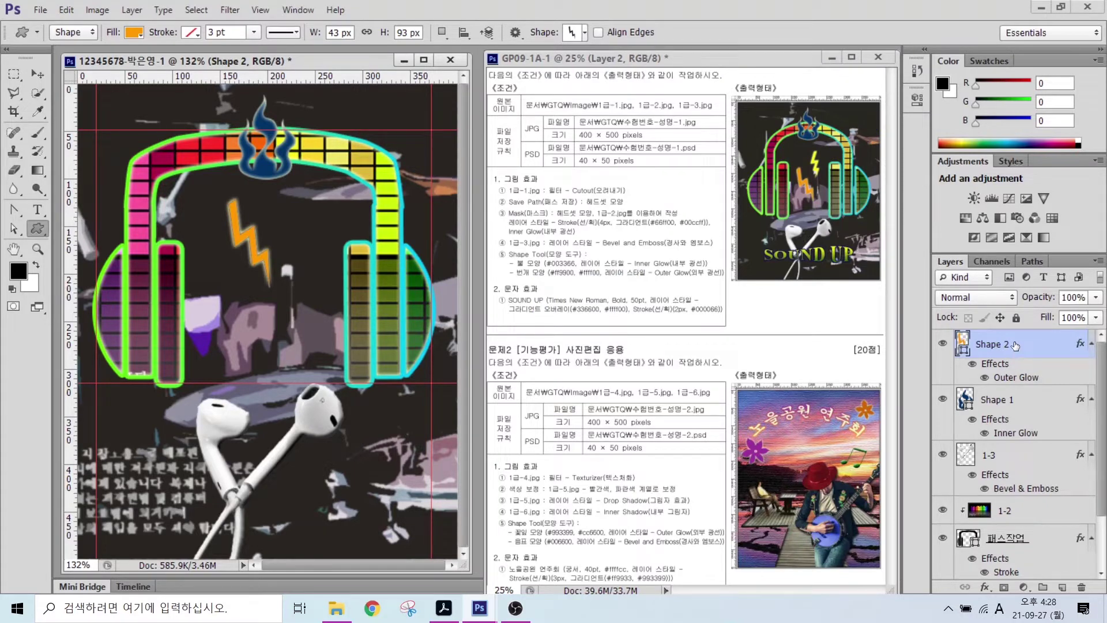
# - Duplicate the bolt, move the copy up-right and shrink it to about three-quarters size
pyautogui.hotkey('ctrl', 'j')
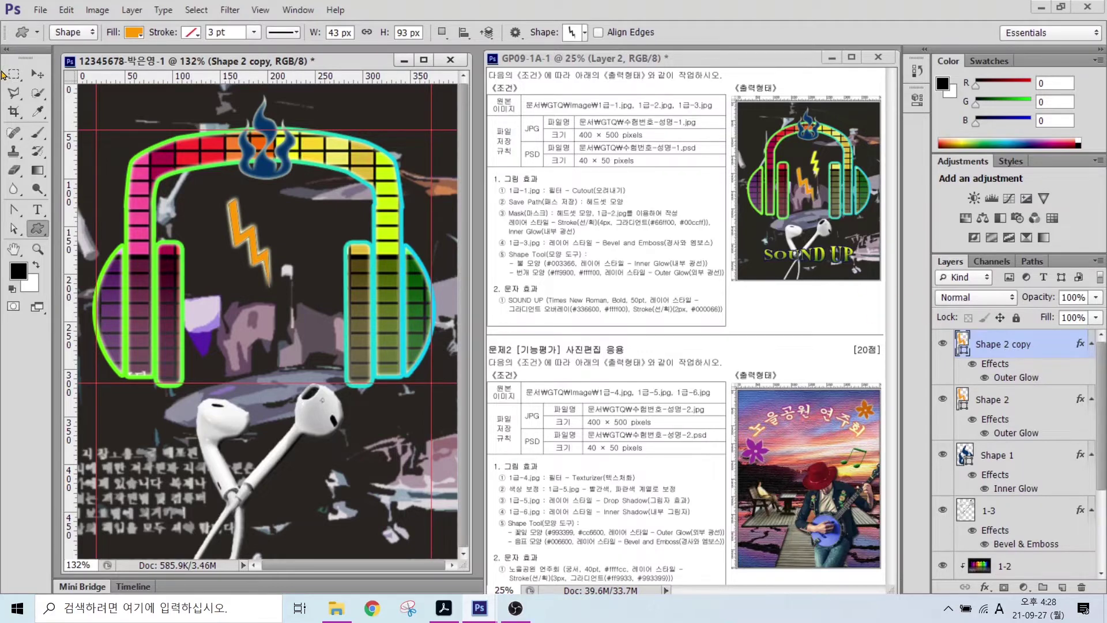
pyautogui.click(37, 74)
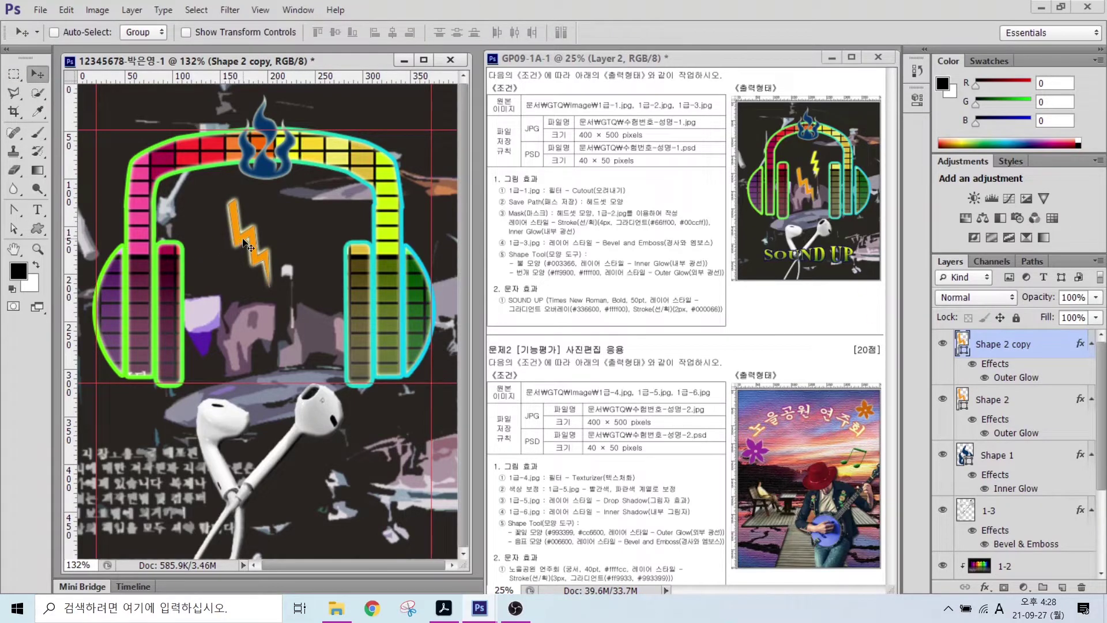
pyautogui.moveTo(245, 244); pyautogui.dragTo(300, 226)
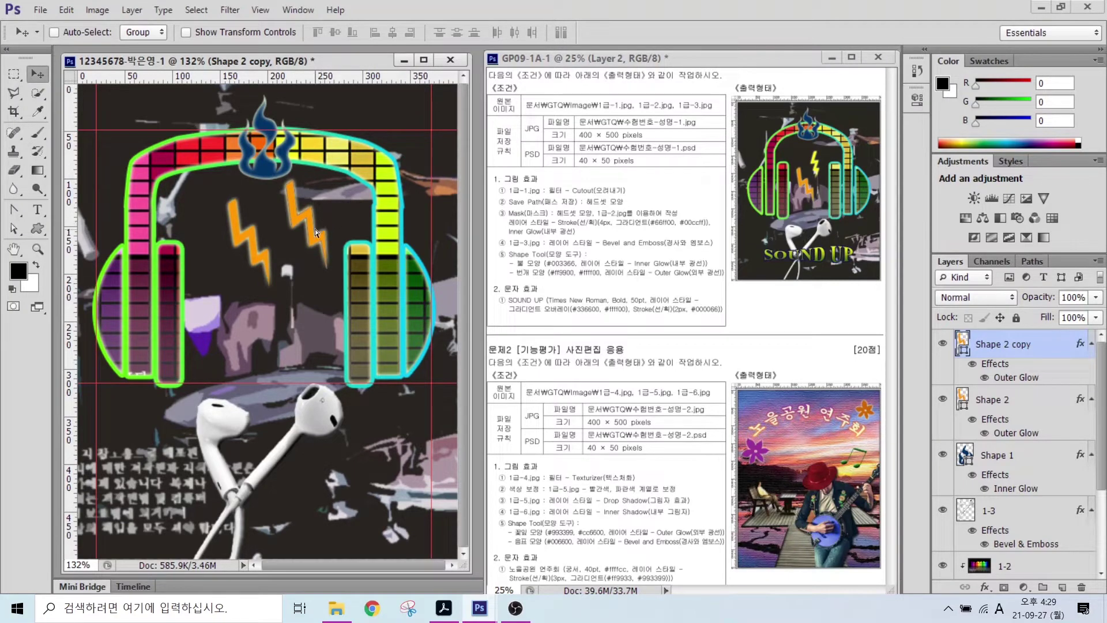
pyautogui.hotkey('ctrl', 't')
pyautogui.moveTo(325, 180); pyautogui.dragTo(293, 210)
pyautogui.press('Return')
# - Change the copied bolt's fill colour to white #fff
pyautogui.doubleClick(962, 344)
pyautogui.doubleClick(614, 440)
pyautogui.write('fff')
pyautogui.press('Return')
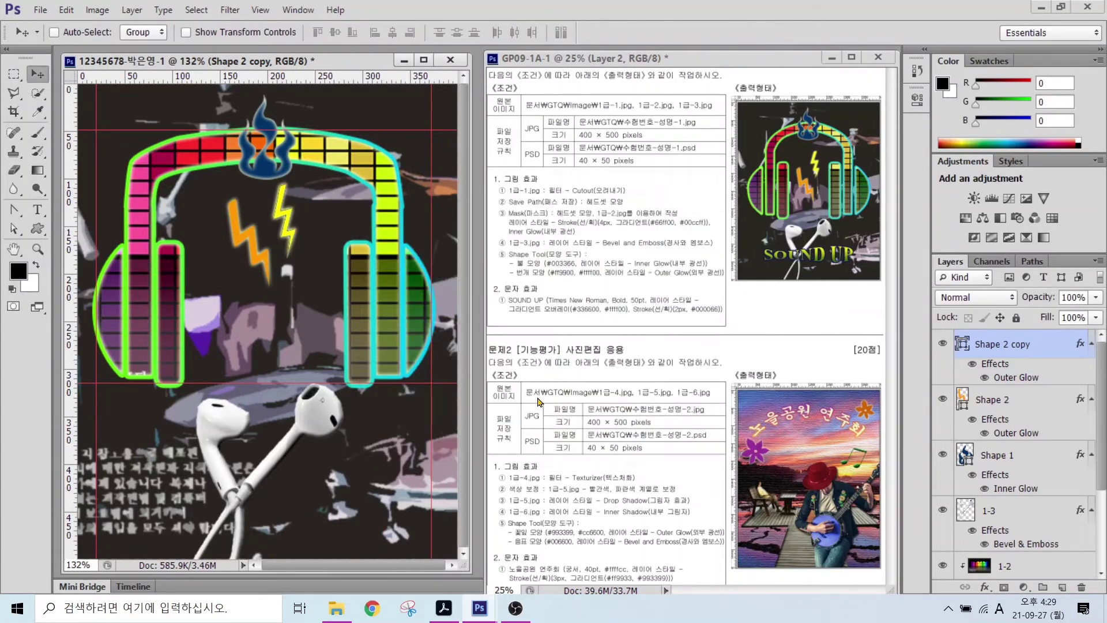
# - Type 'SOUND UP' in capitals near the poster's bottom left and commit it
pyautogui.click(37, 211)
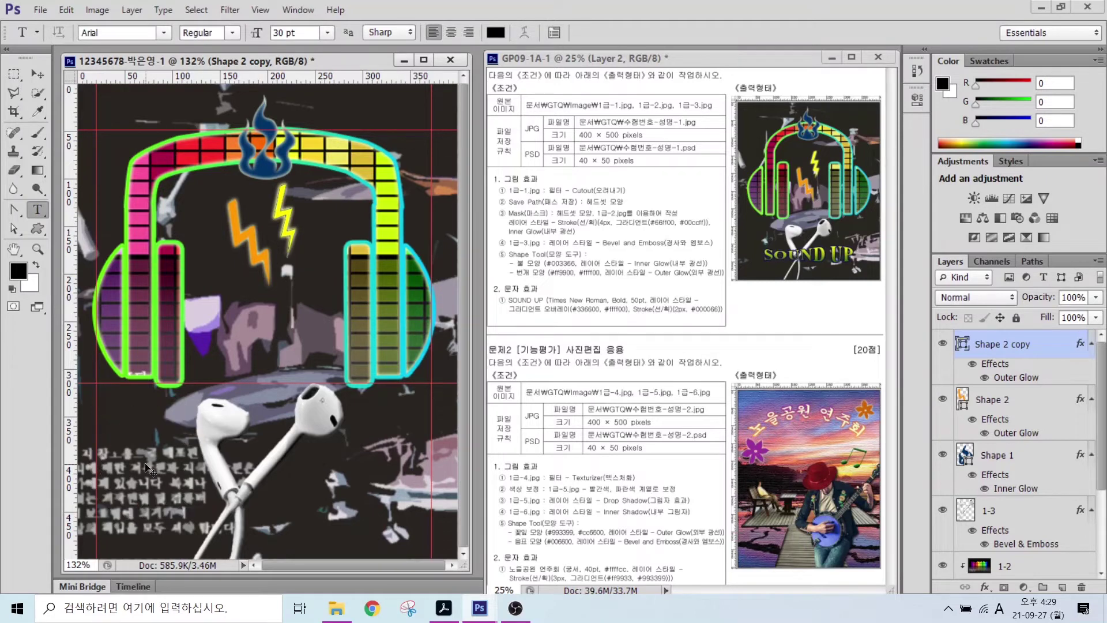
pyautogui.click(149, 505)
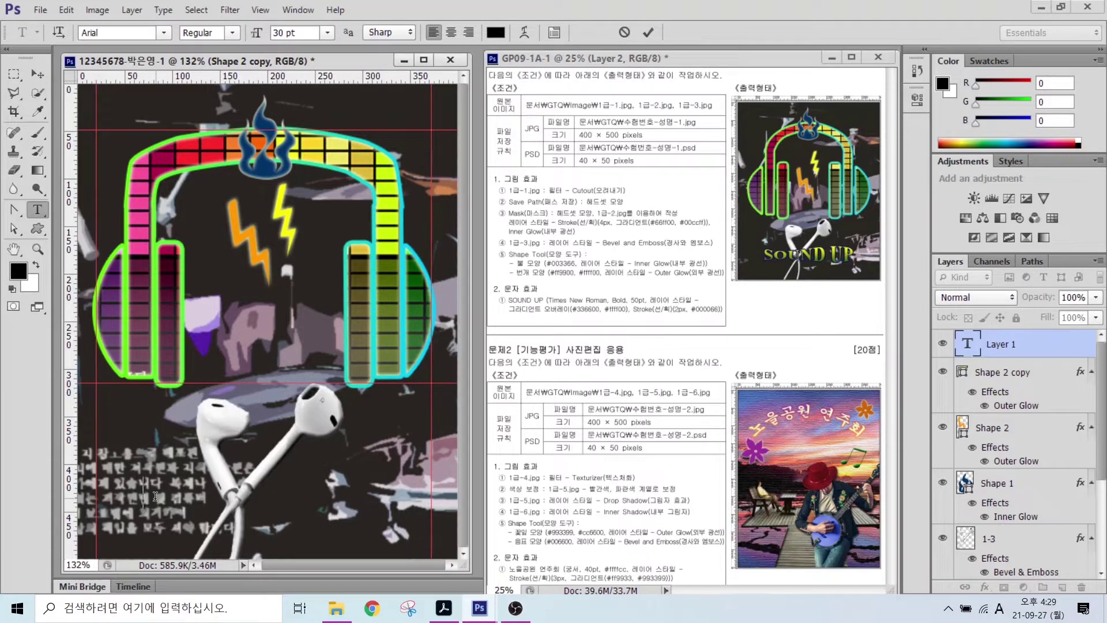
pyautogui.press('capslock')
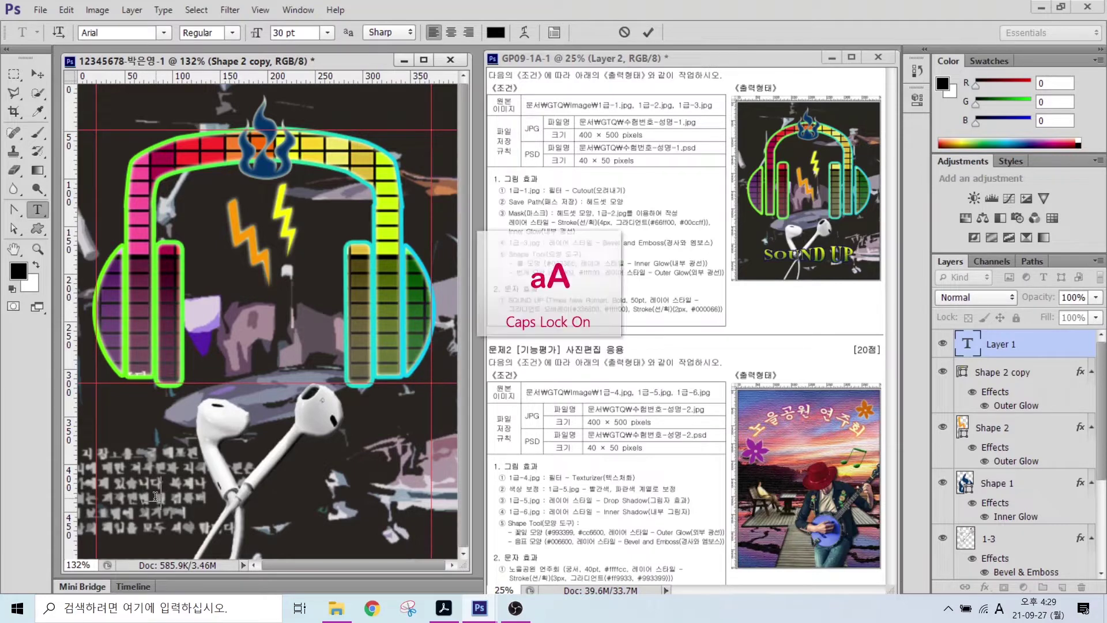
pyautogui.write('SOUND UP')
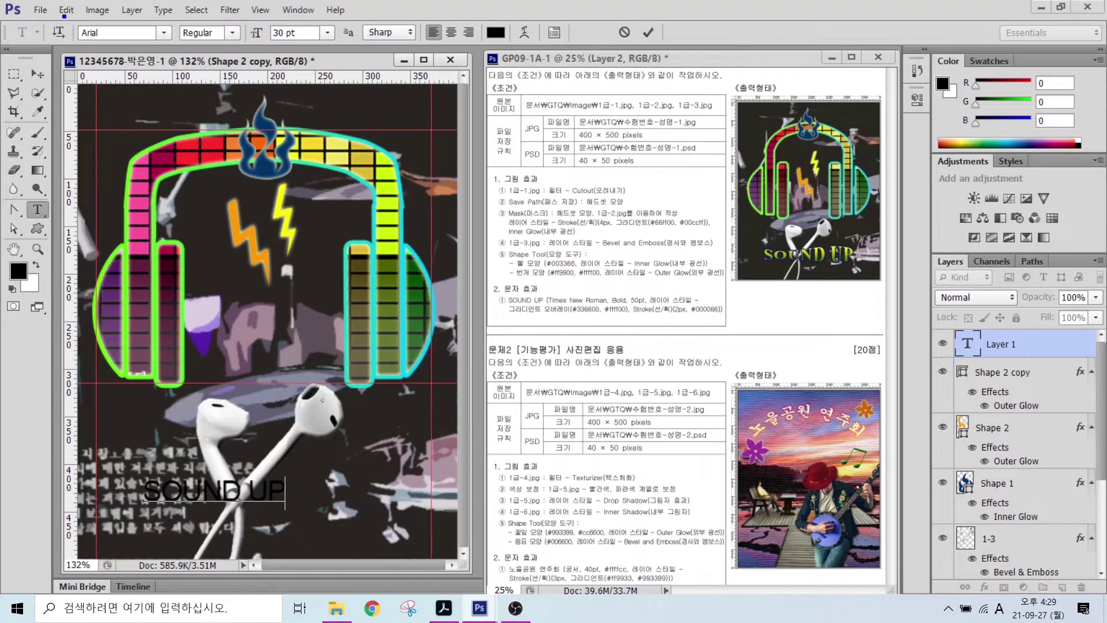
pyautogui.moveTo(64, 16)
pyautogui.mouseDown()
pyautogui.moveTo(706, 56)
pyautogui.moveTo(648, 37)
pyautogui.moveTo(661, 13)
pyautogui.moveTo(659, 42)
pyautogui.moveTo(711, 124)
pyautogui.mouseUp()
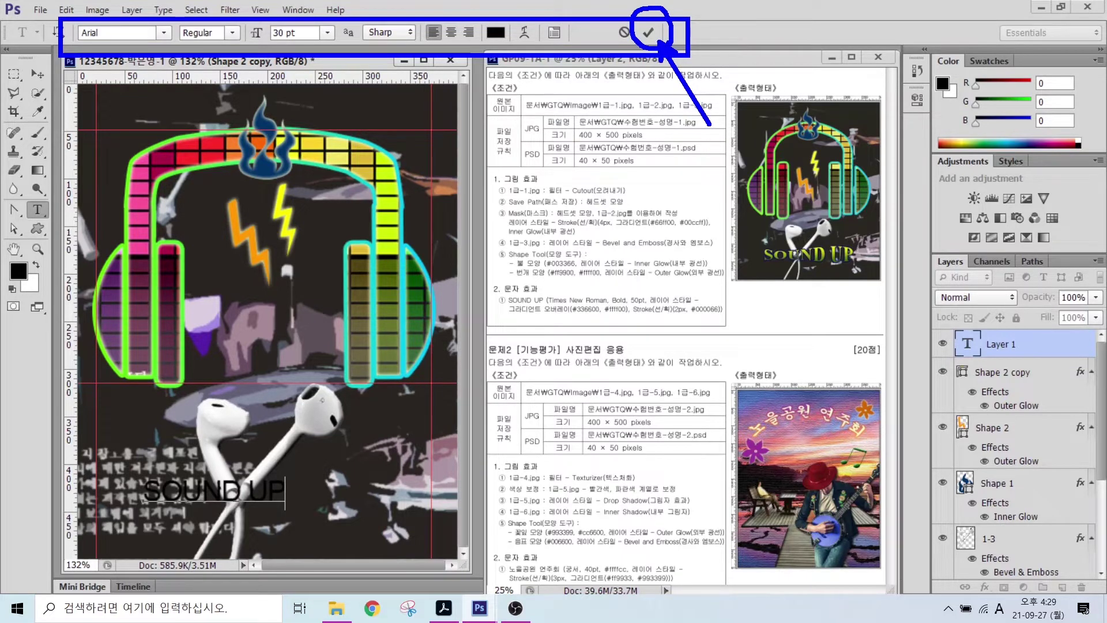
pyautogui.press('Escape')
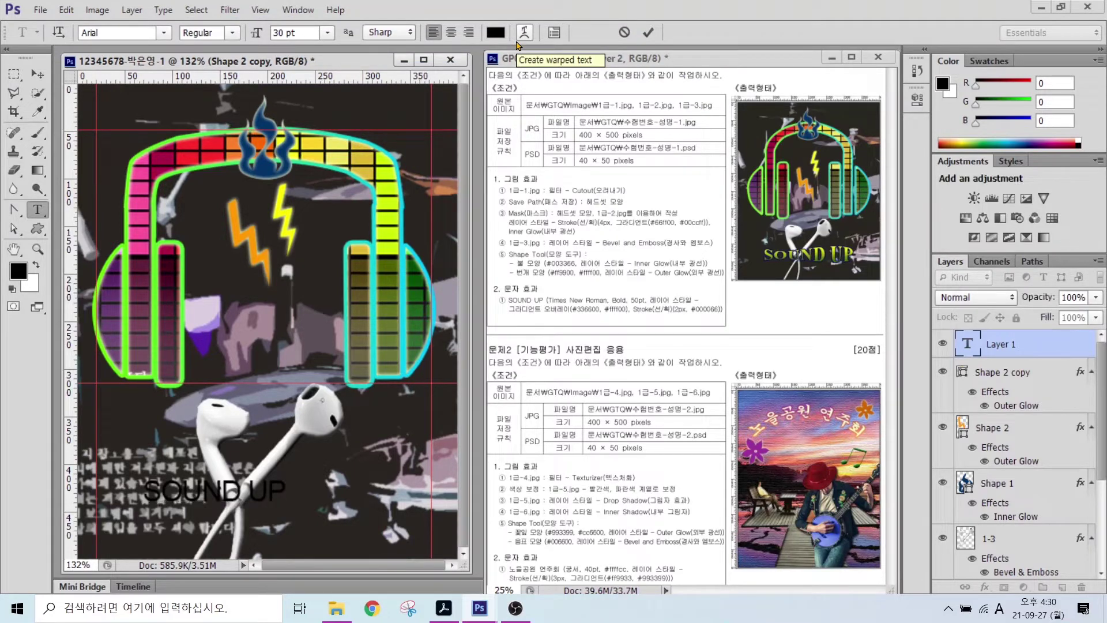
pyautogui.hotkey('ctrl', 'Return')
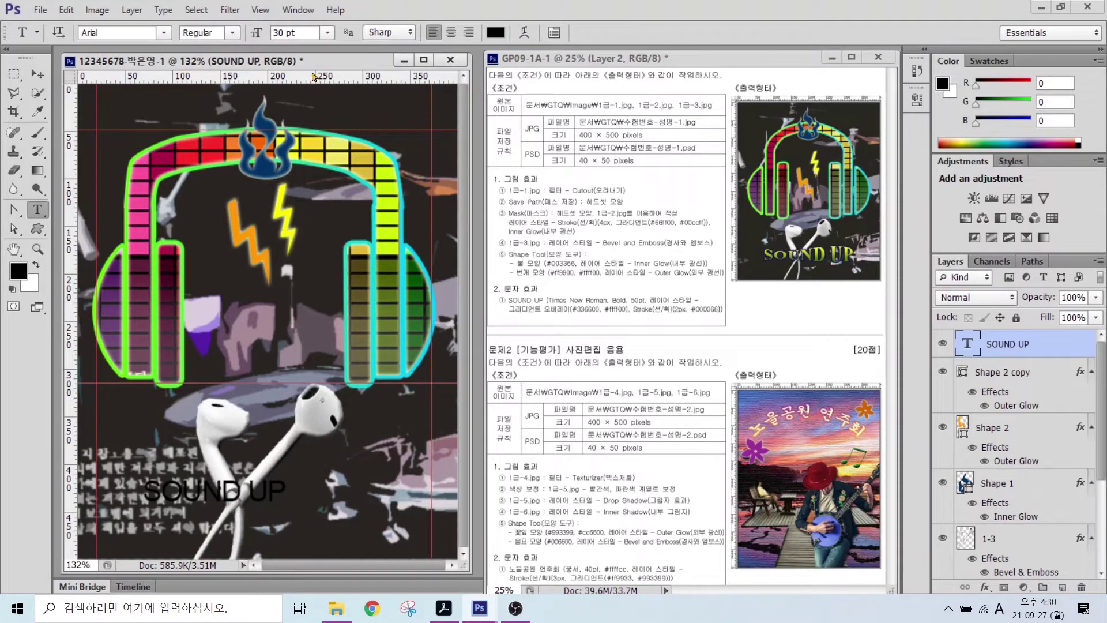
# - Set the SOUND UP text to Times New Roman Bold at 50 pt
pyautogui.click(163, 33)
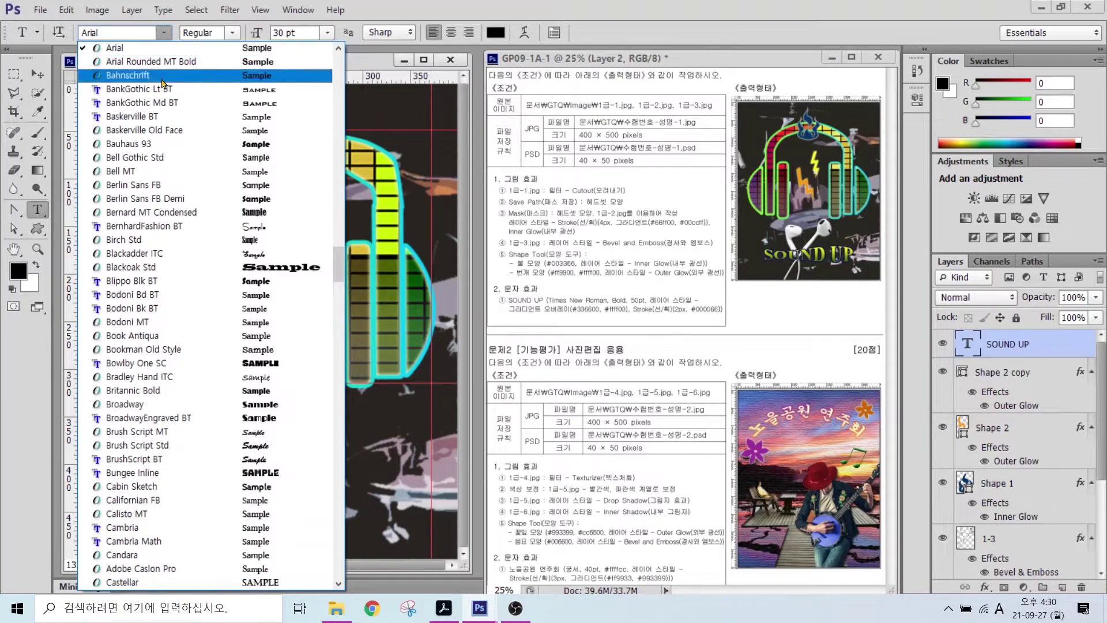
pyautogui.moveTo(338, 266); pyautogui.dragTo(320, 502)
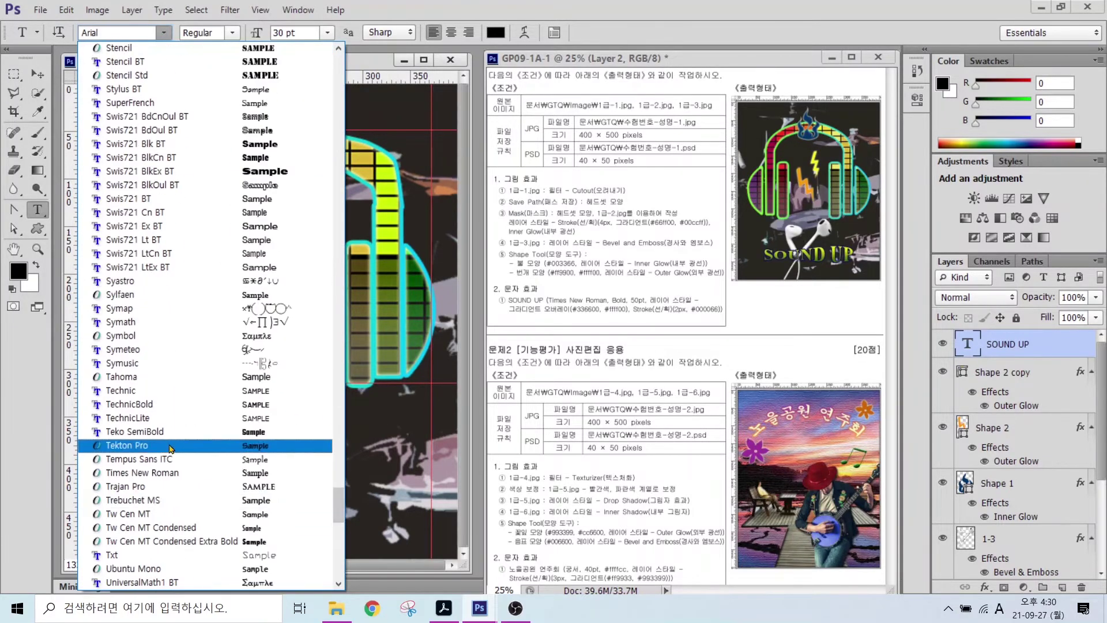
pyautogui.click(145, 473)
pyautogui.click(232, 33)
pyautogui.click(203, 75)
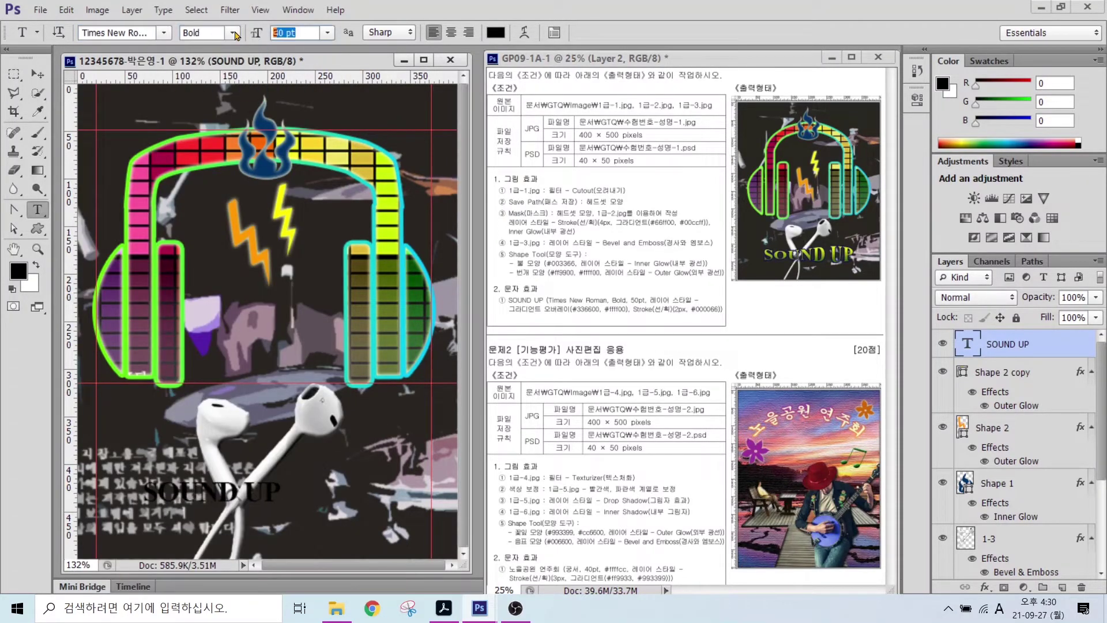
pyautogui.click(285, 33)
pyautogui.write('50')
pyautogui.press('Return')
pyautogui.click(985, 587)
# - Add a Gradient Overlay to SOUND UP running from #336600 green to #ffff00 yellow
pyautogui.click(1009, 537)
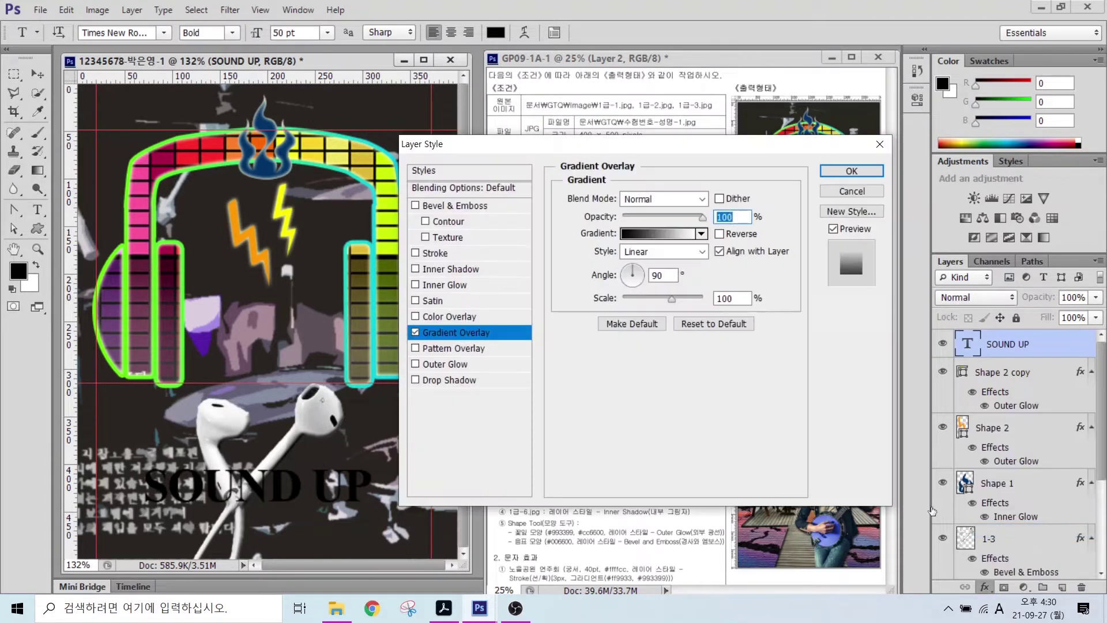
pyautogui.click(658, 245)
pyautogui.doubleClick(329, 361)
pyautogui.doubleClick(632, 440)
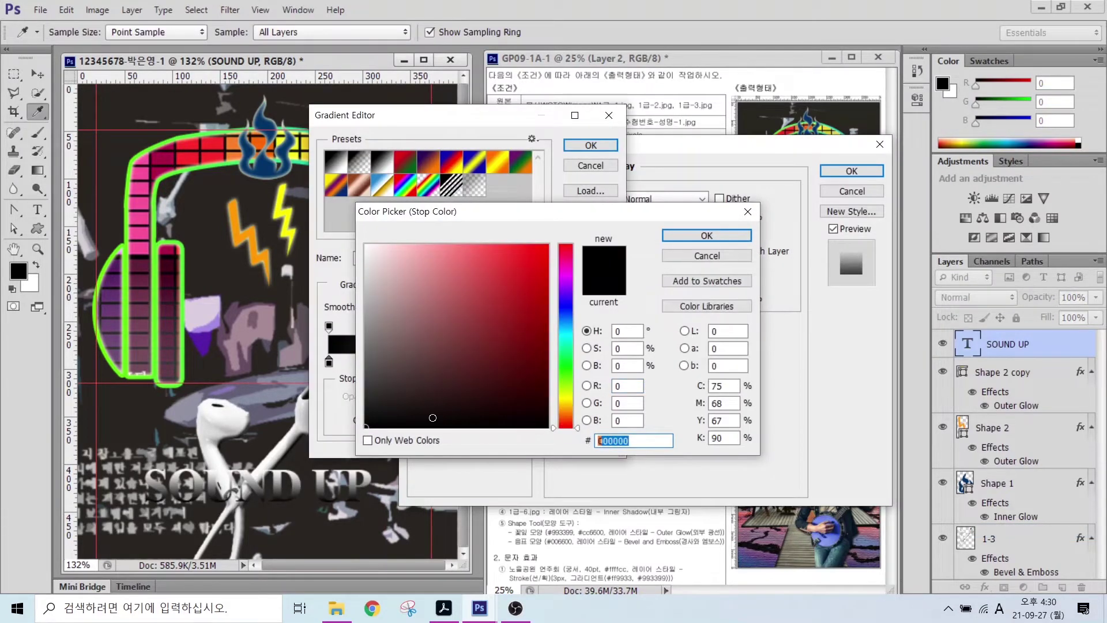
pyautogui.write('336600')
pyautogui.press('Return')
pyautogui.doubleClick(608, 362)
pyautogui.doubleClick(628, 439)
pyautogui.write('ffff00')
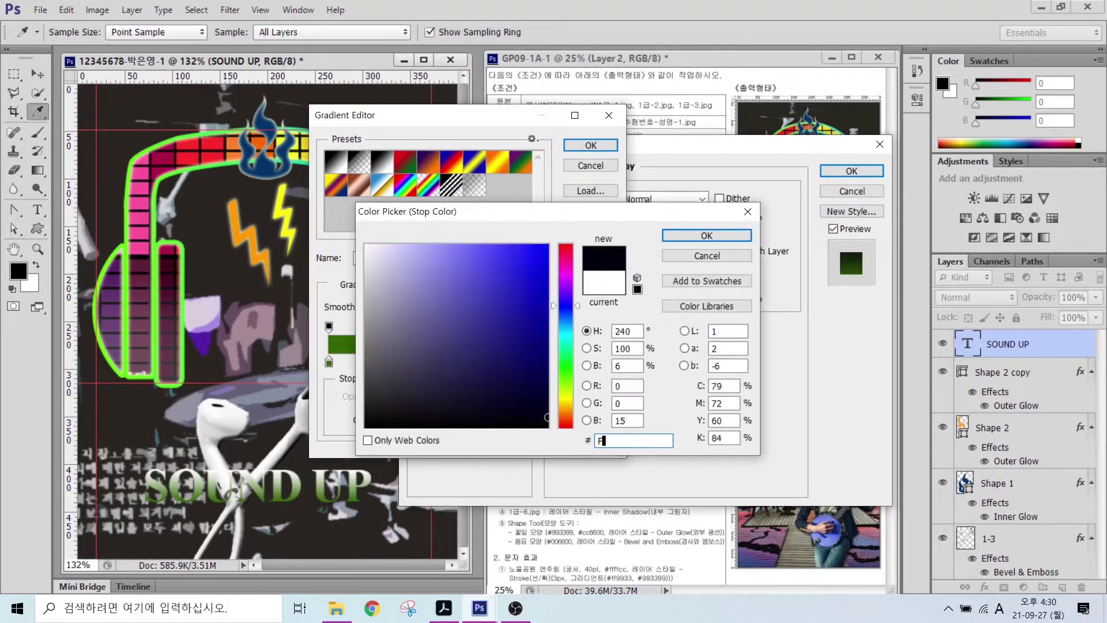
pyautogui.press('Return')
pyautogui.click(591, 146)
# - Add a 2 px stroke in #000066 navy to SOUND UP and apply the styles
pyautogui.click(424, 253)
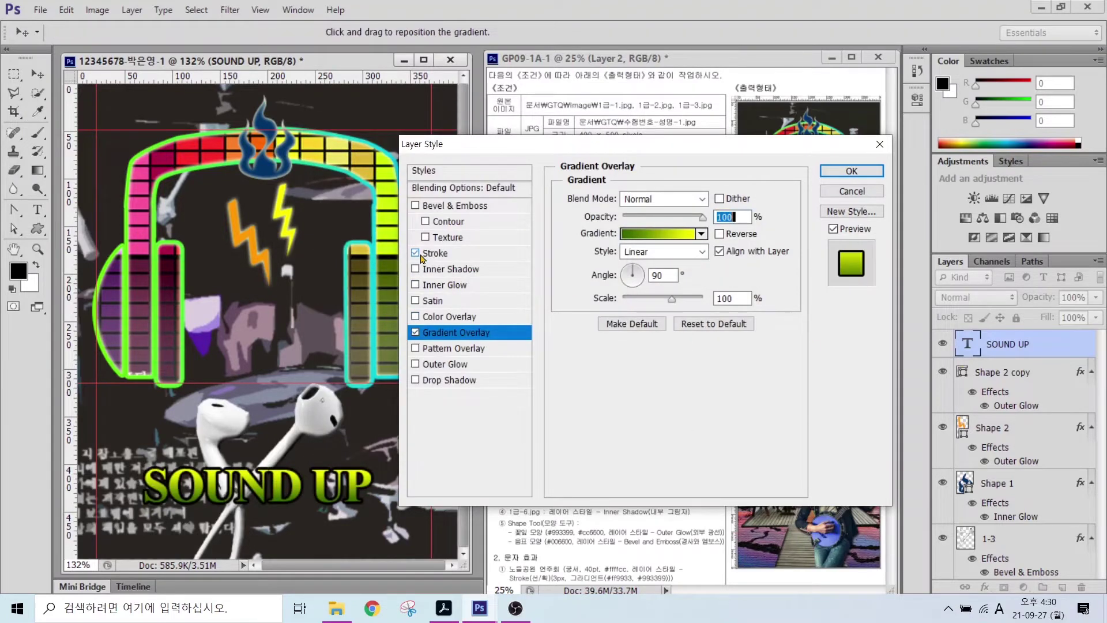
pyautogui.write('2')
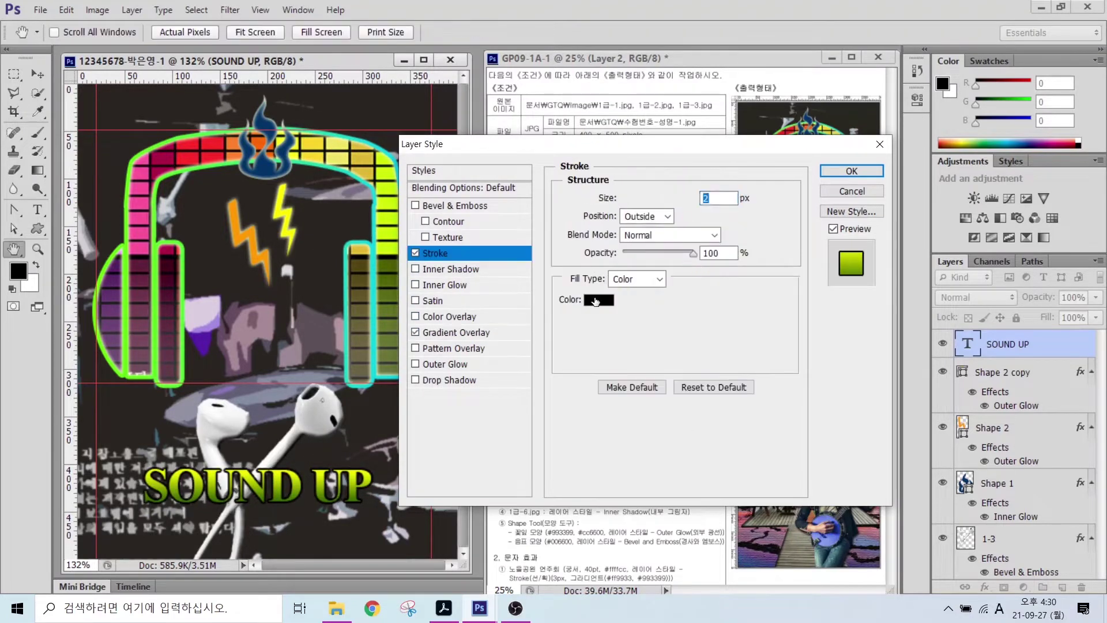
pyautogui.click(599, 299)
pyautogui.doubleClick(628, 440)
pyautogui.write('000066')
pyautogui.press('Return')
pyautogui.click(830, 171)
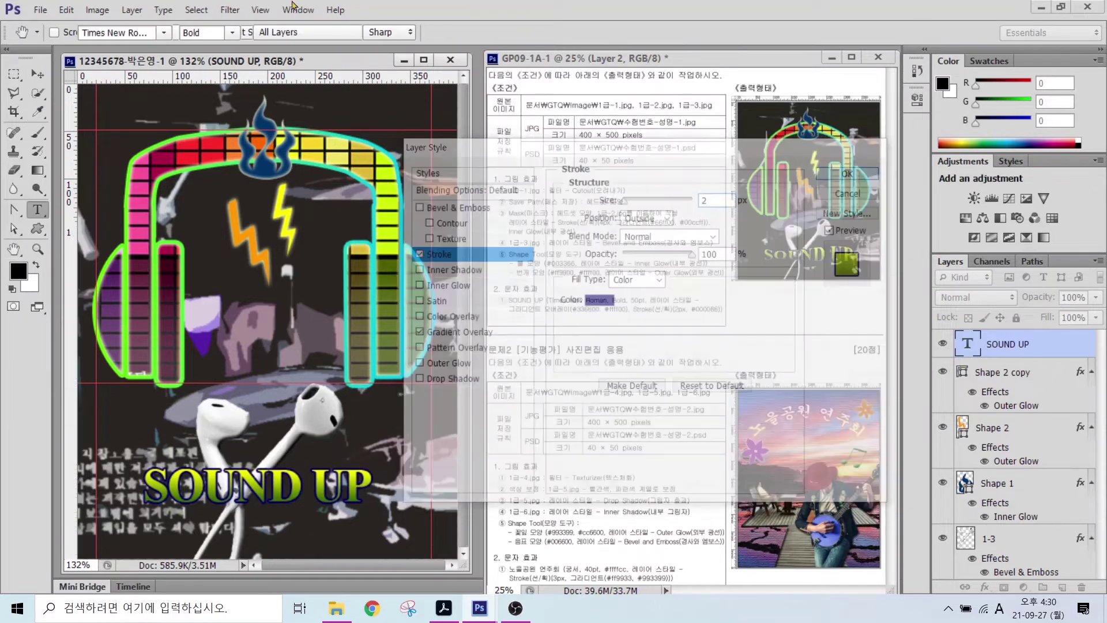
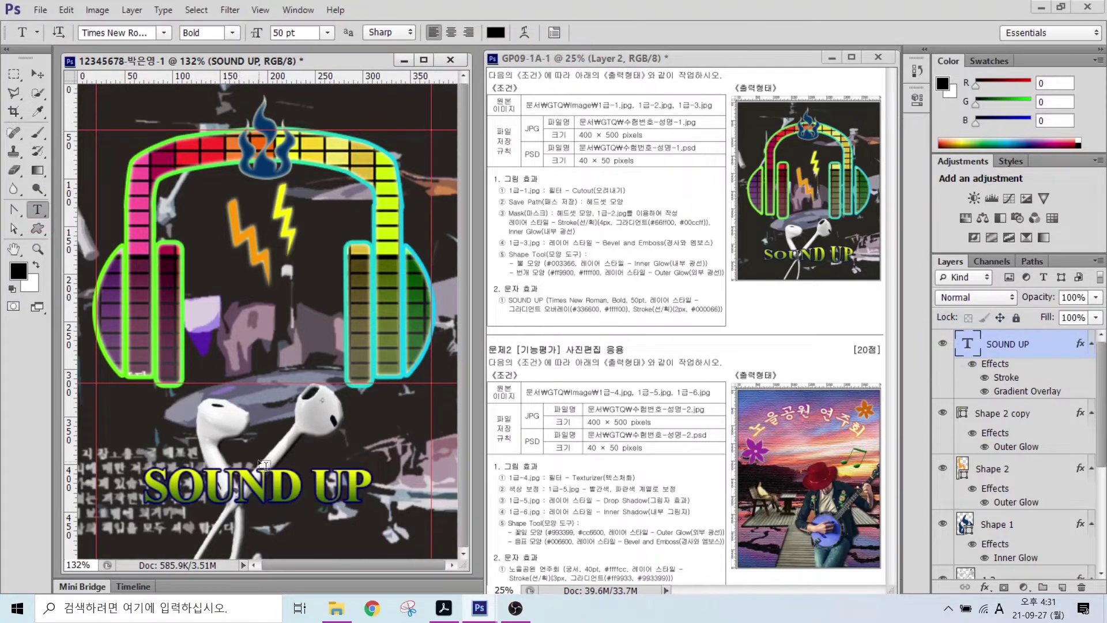
# - Warp the SOUND UP text with the Fish style and a Bend of about -34
pyautogui.click(522, 33)
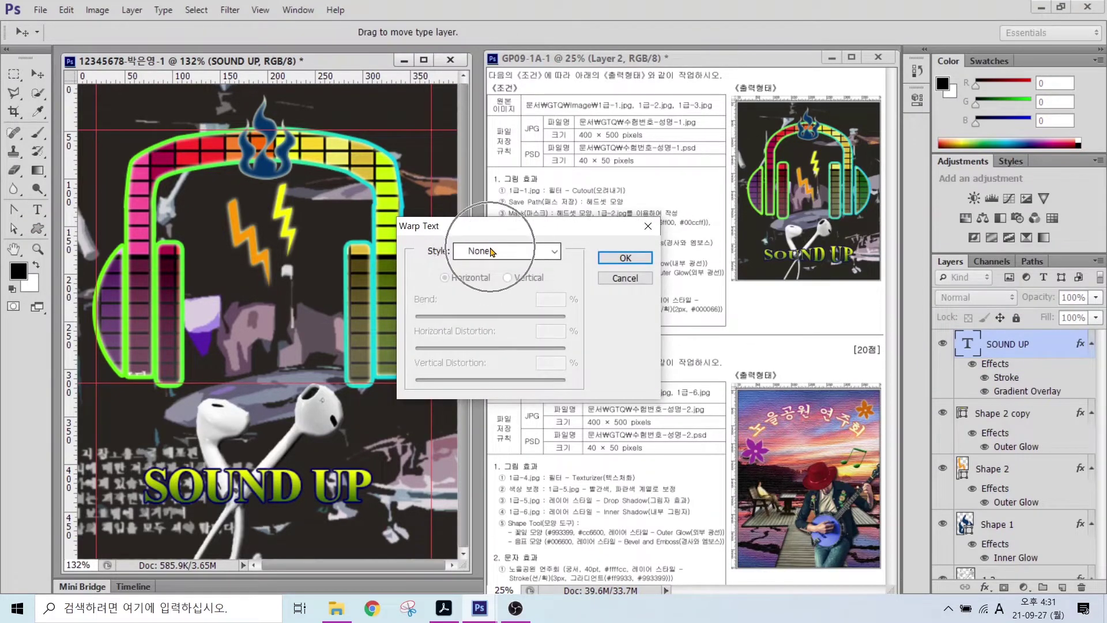
pyautogui.click(502, 253)
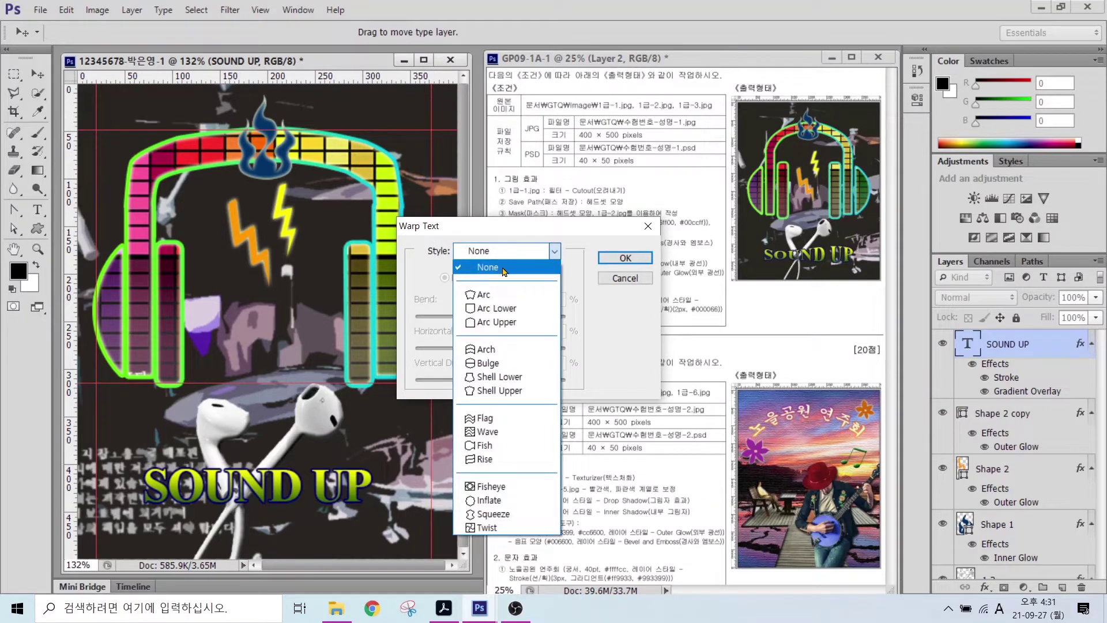
pyautogui.click(489, 447)
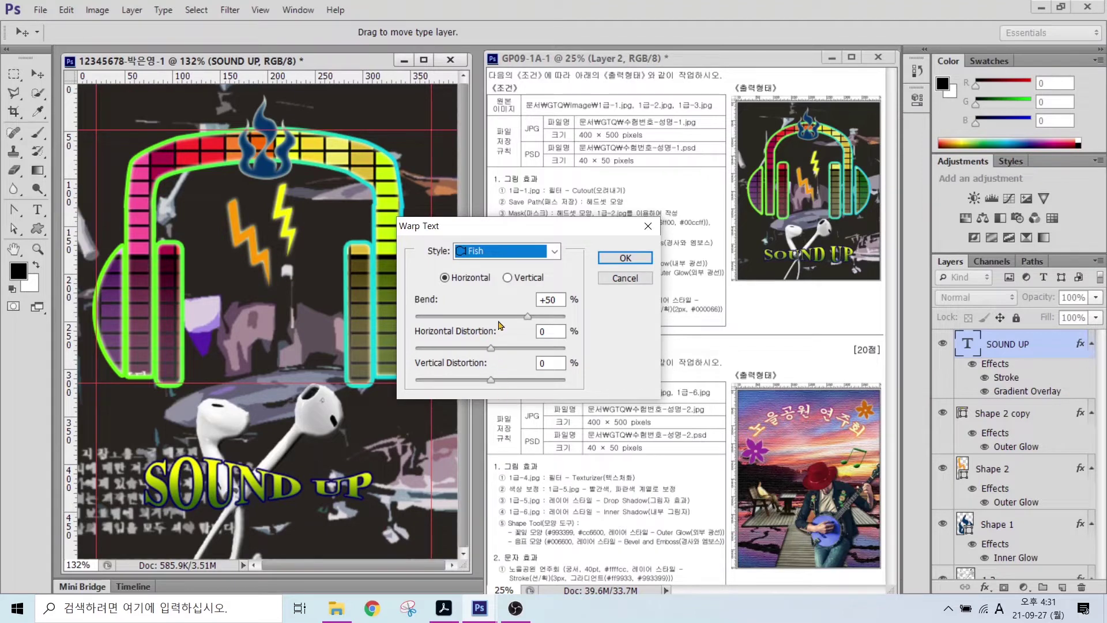
pyautogui.press('alt')
pyautogui.moveTo(397, 288); pyautogui.dragTo(605, 334)
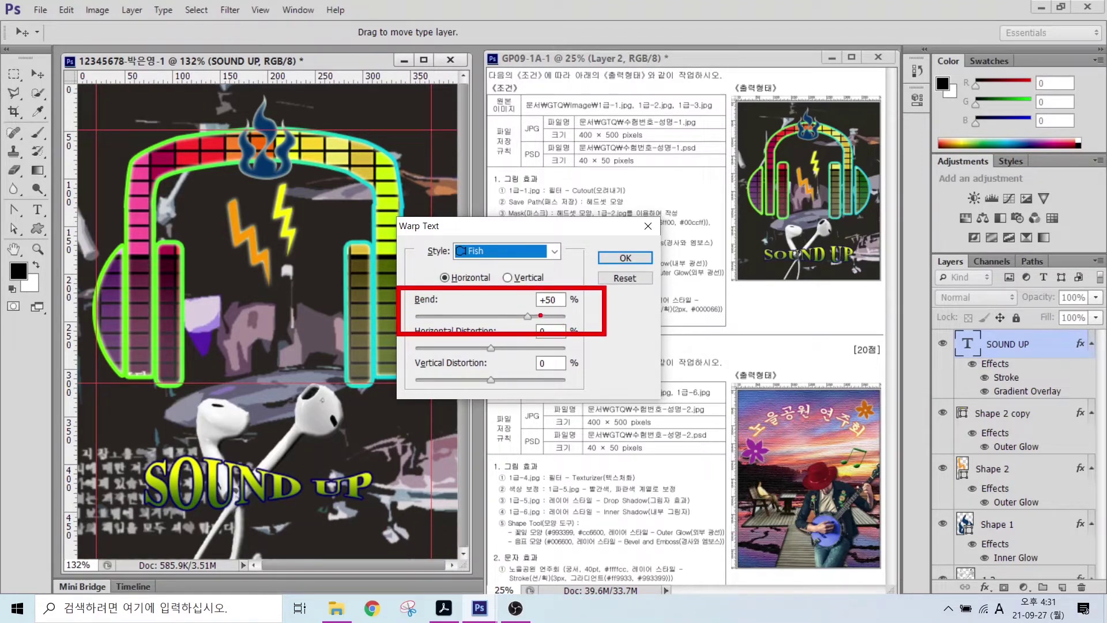
pyautogui.press('Escape')
pyautogui.moveTo(528, 317); pyautogui.dragTo(463, 317)
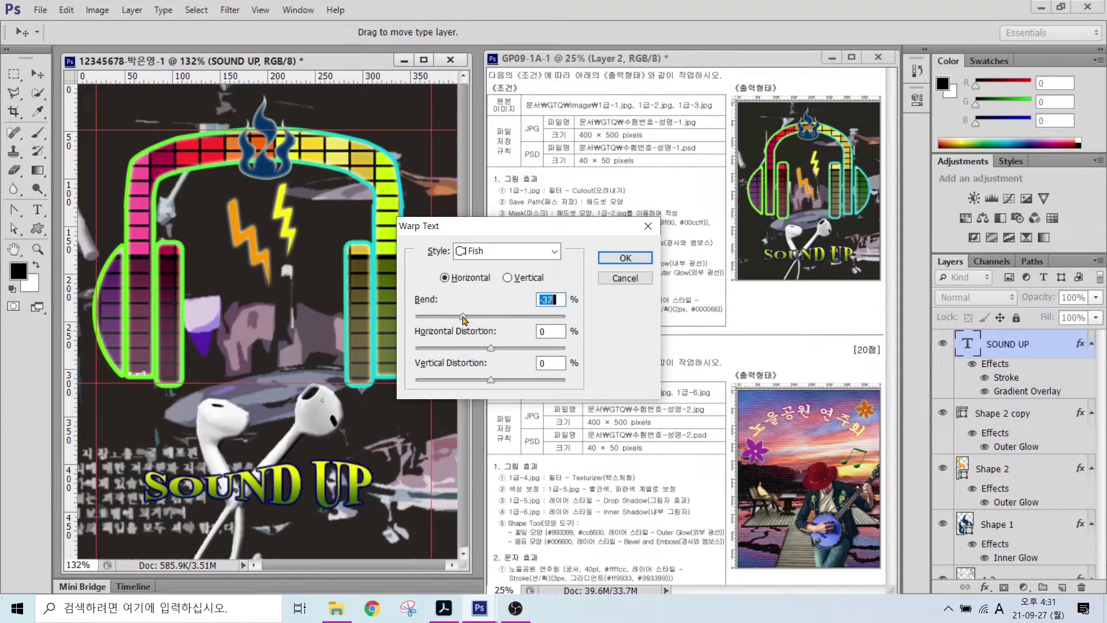
pyautogui.click(625, 257)
# - Nudge the SOUND UP text slightly down and to the left
pyautogui.press('v')
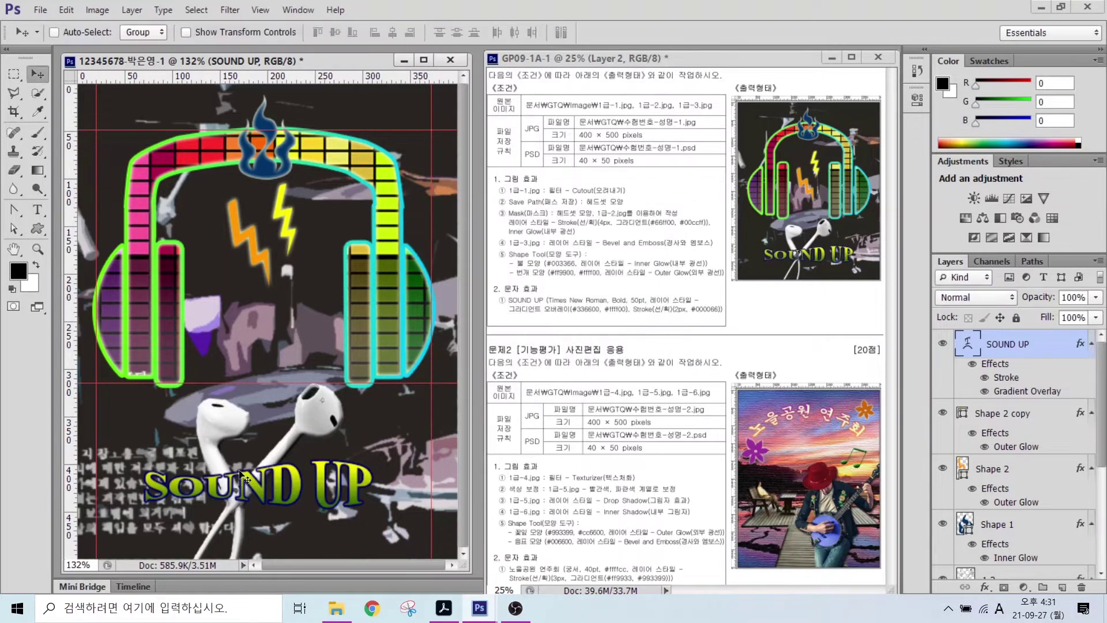
pyautogui.moveTo(239, 482); pyautogui.dragTo(248, 489)
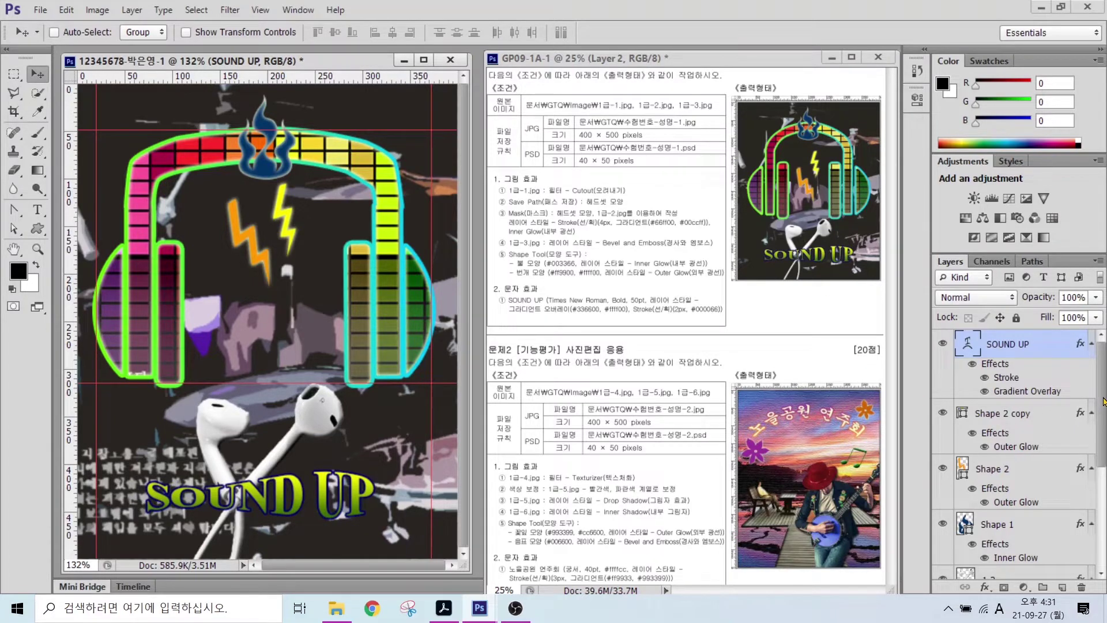
pyautogui.scroll(-5, 1103, 400)
pyautogui.scroll(3, 1103, 400)
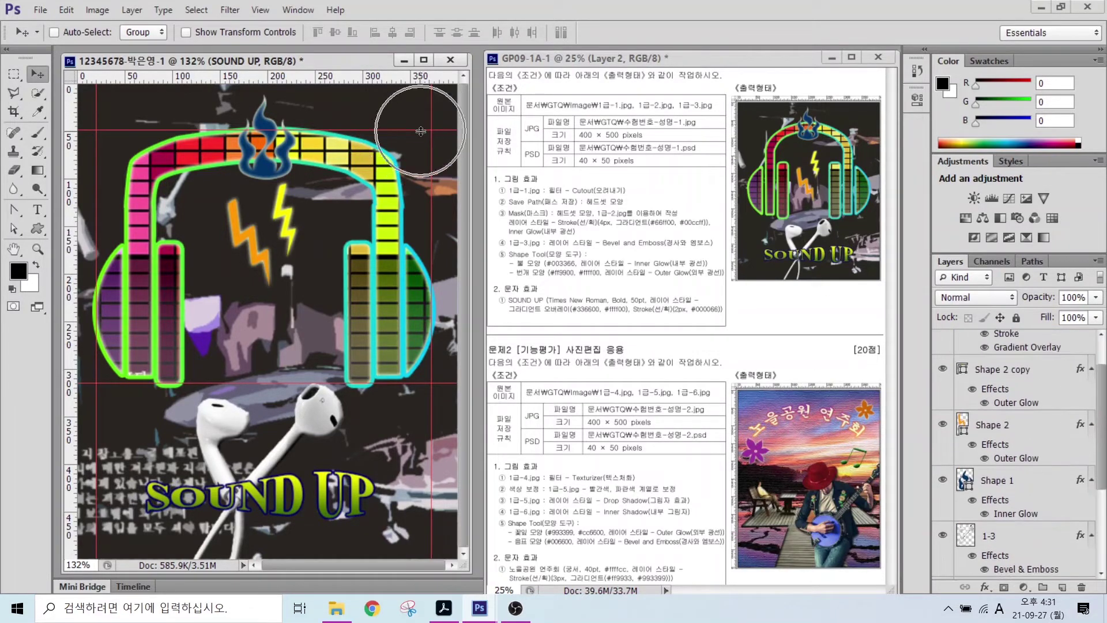
# - Clear all guides from the poster and hide the rulers
pyautogui.click(259, 10)
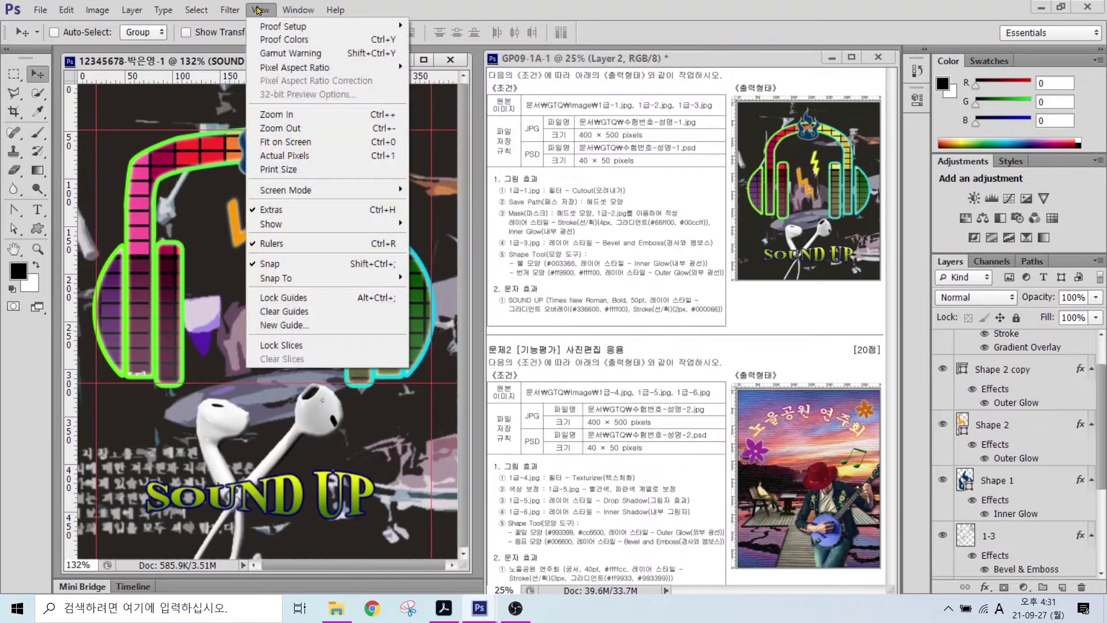
pyautogui.click(291, 317)
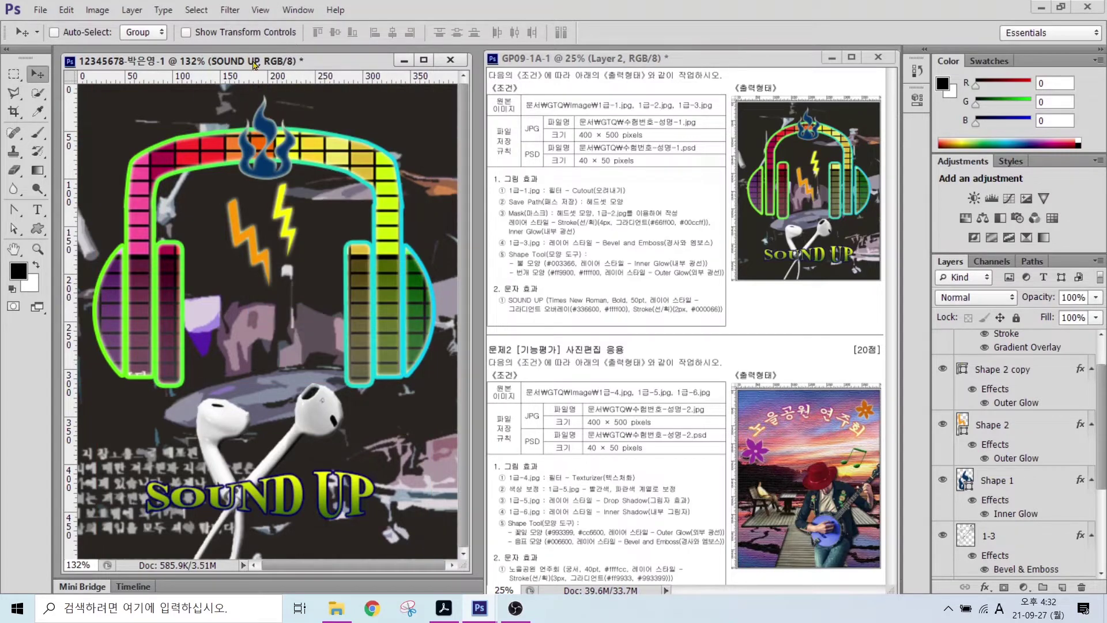
pyautogui.click(258, 10)
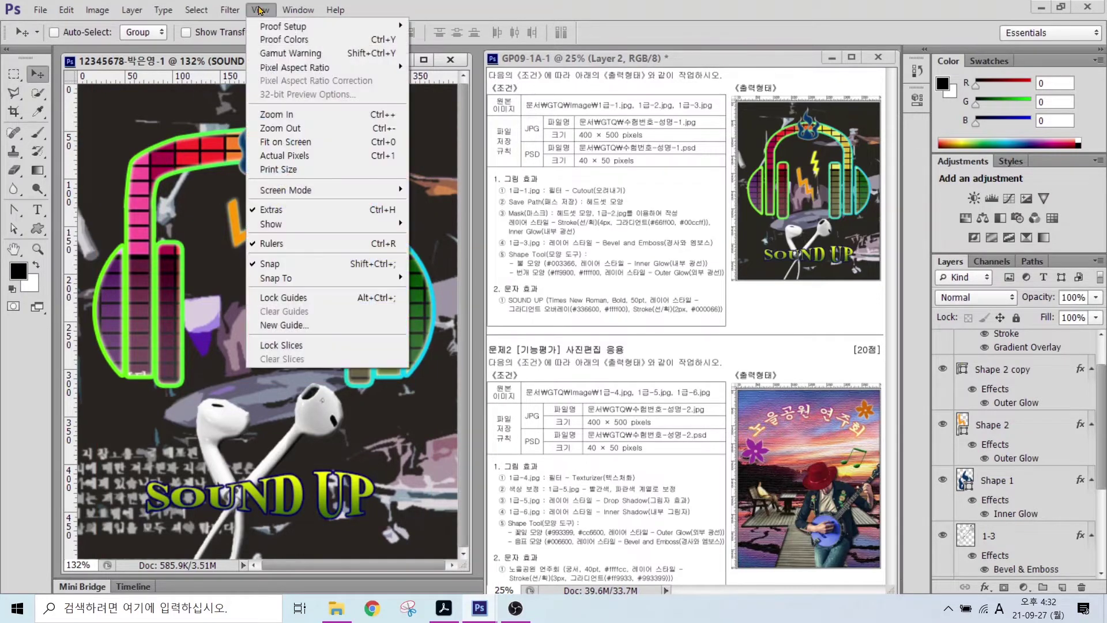
pyautogui.click(285, 246)
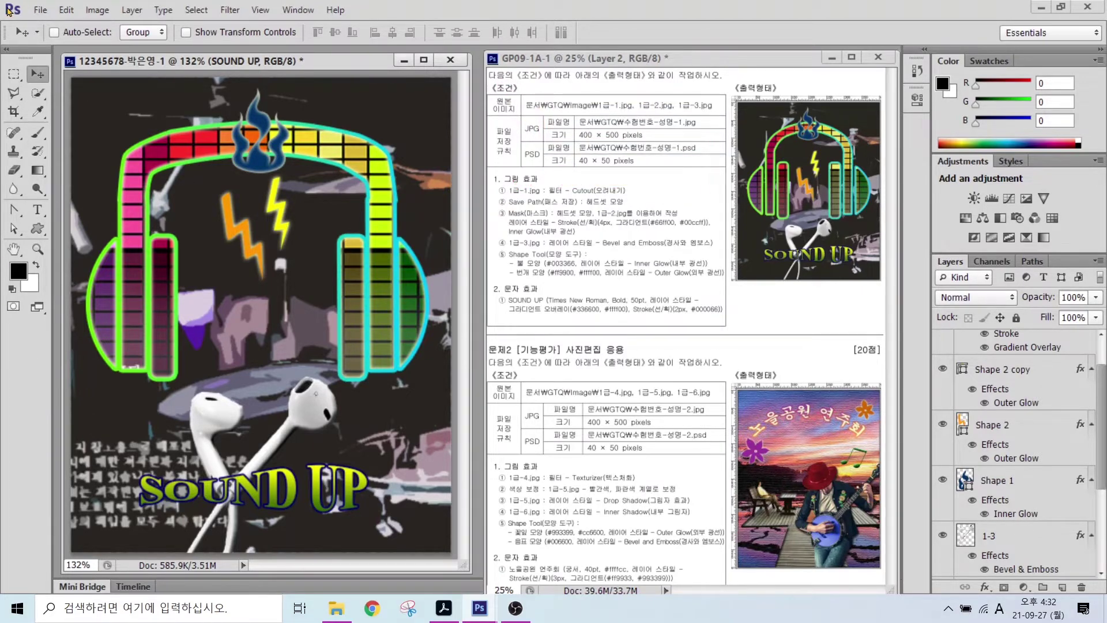
# - Save the poster in JPEG format in the Libraries > Documents > GTQ folder
pyautogui.click(40, 10)
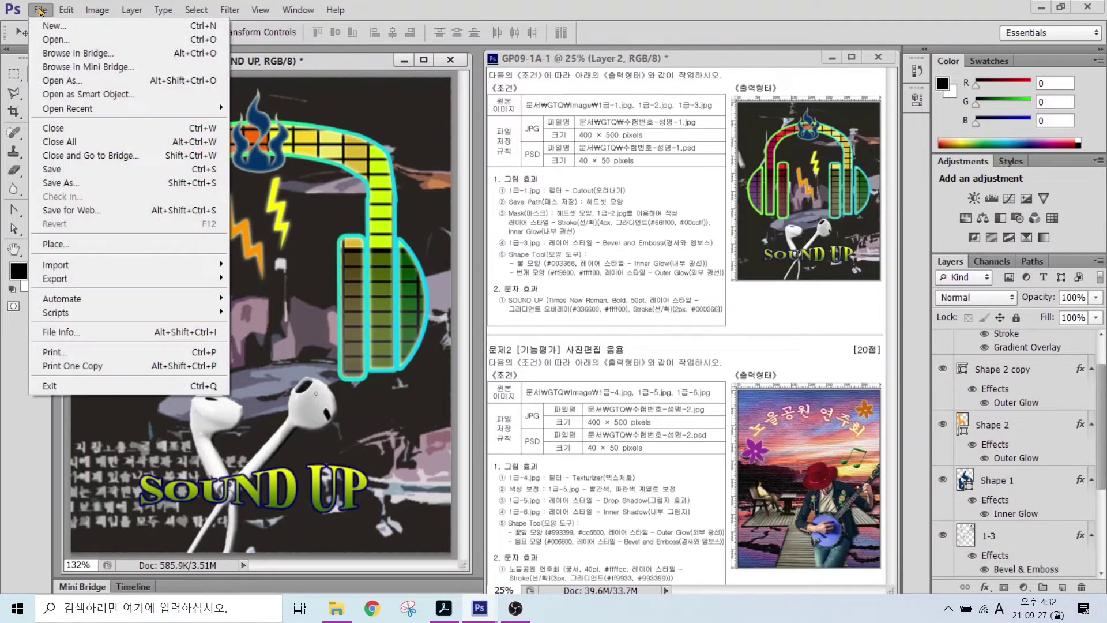
pyautogui.click(64, 168)
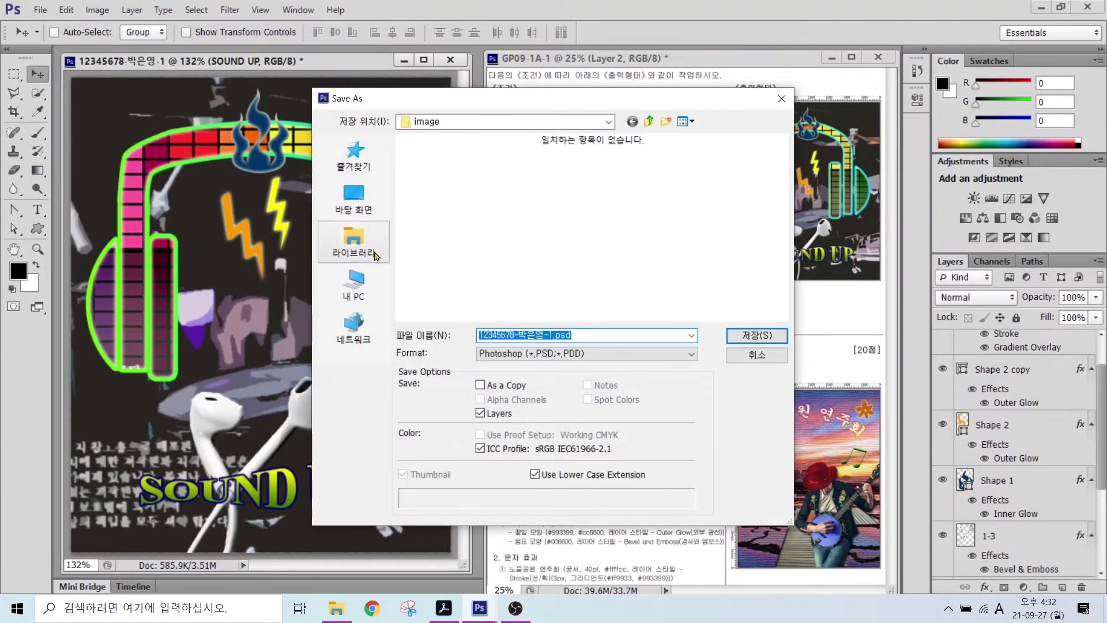
pyautogui.click(354, 242)
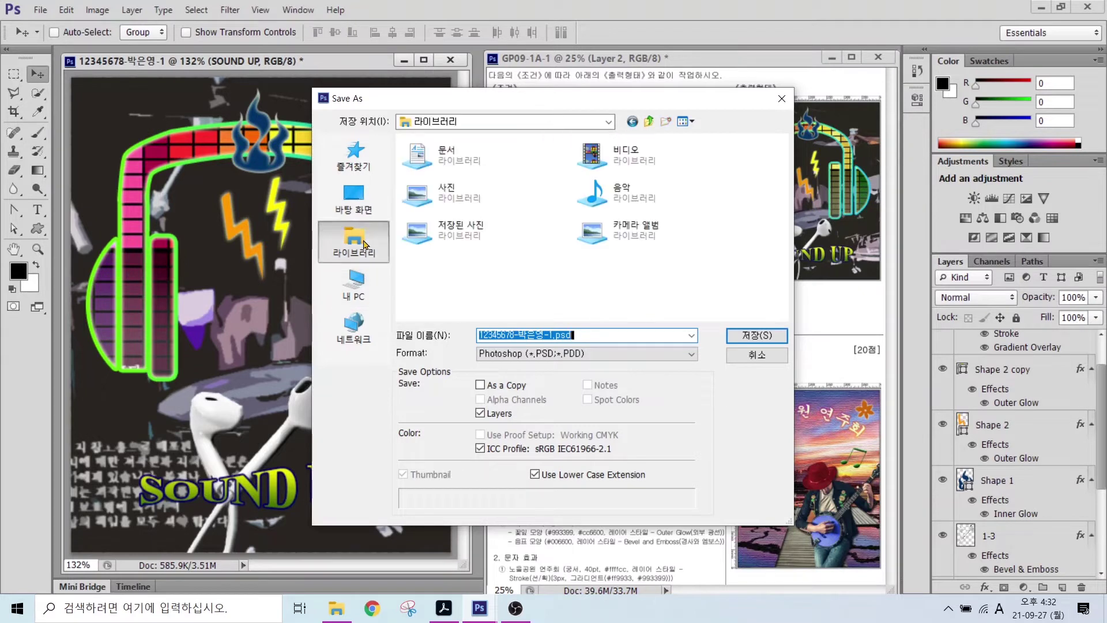
pyautogui.doubleClick(447, 153)
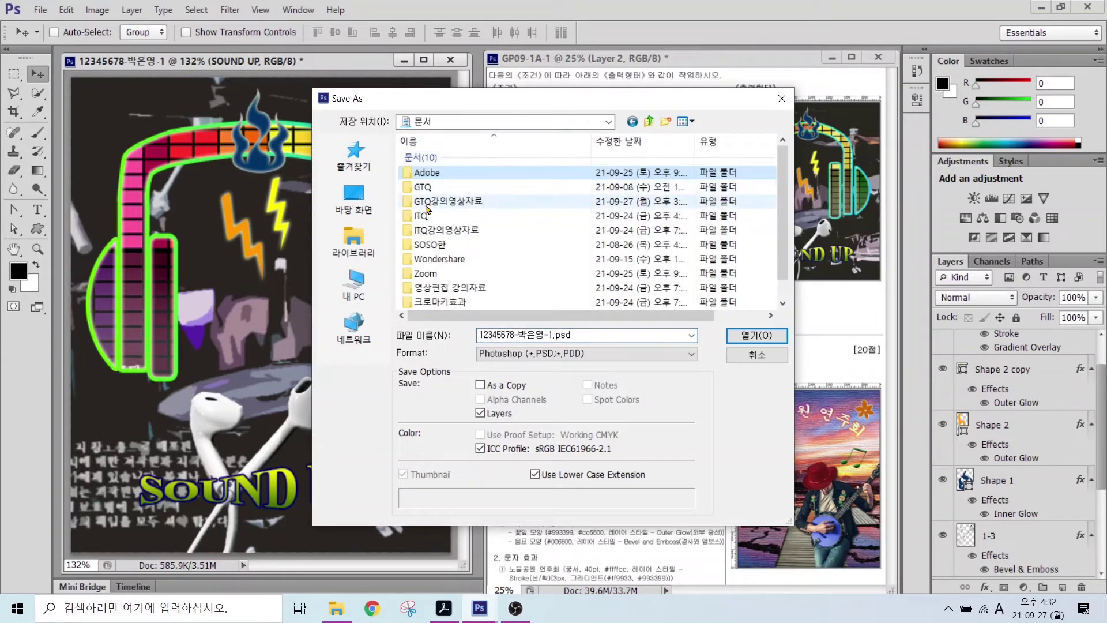
pyautogui.doubleClick(426, 187)
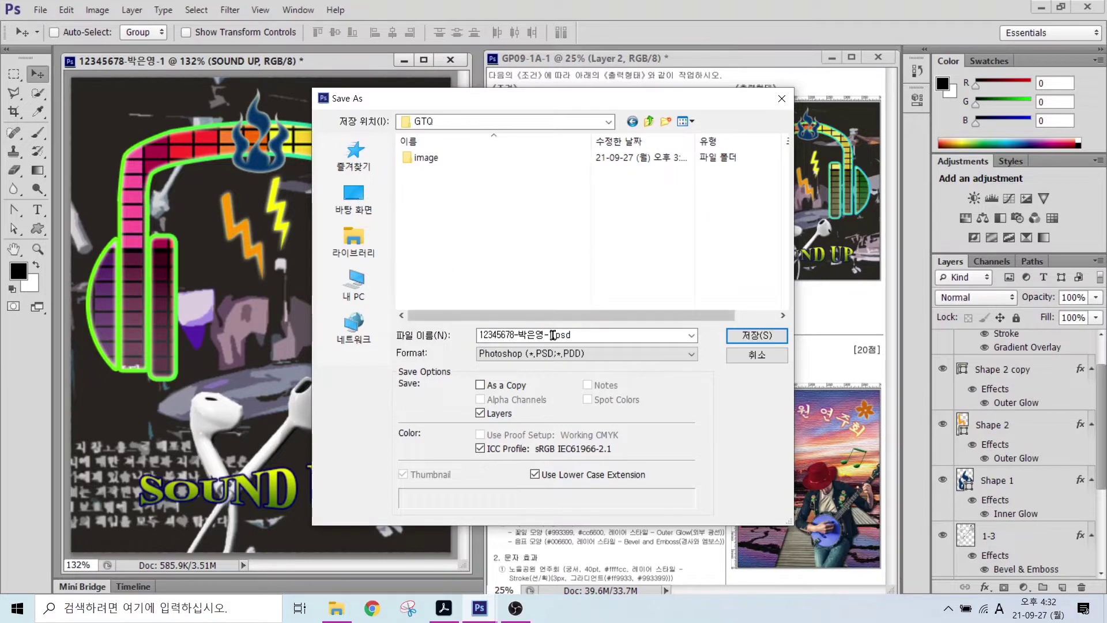
pyautogui.click(554, 335)
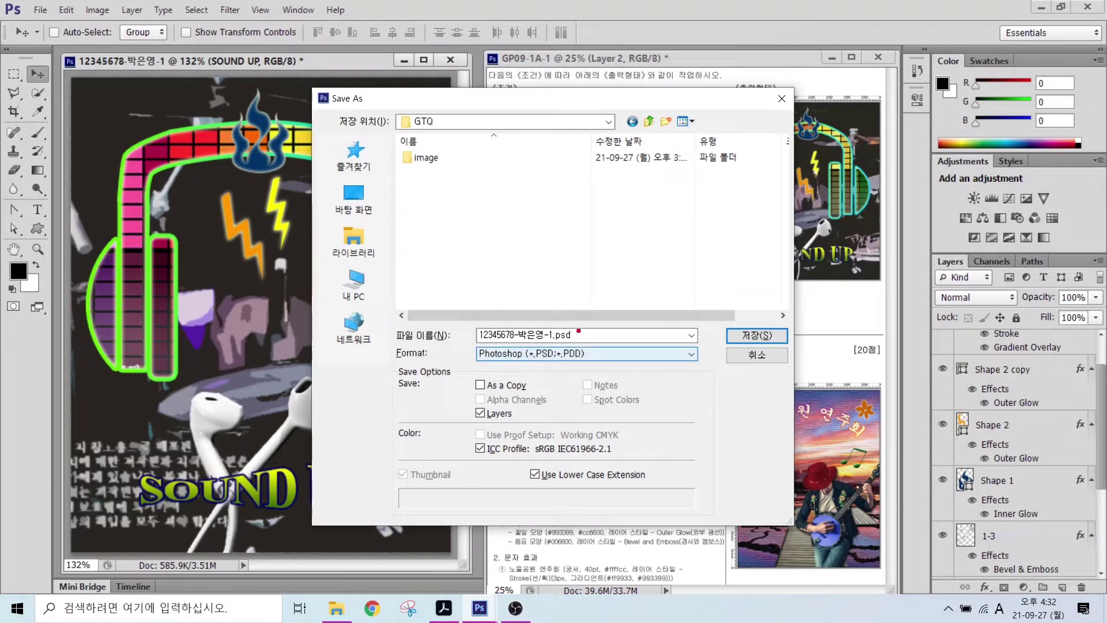
pyautogui.moveTo(578, 331); pyautogui.dragTo(635, 296)
pyautogui.moveTo(465, 341)
pyautogui.mouseDown()
pyautogui.moveTo(603, 359)
pyautogui.moveTo(477, 344)
pyautogui.mouseUp()
pyautogui.press('Escape')
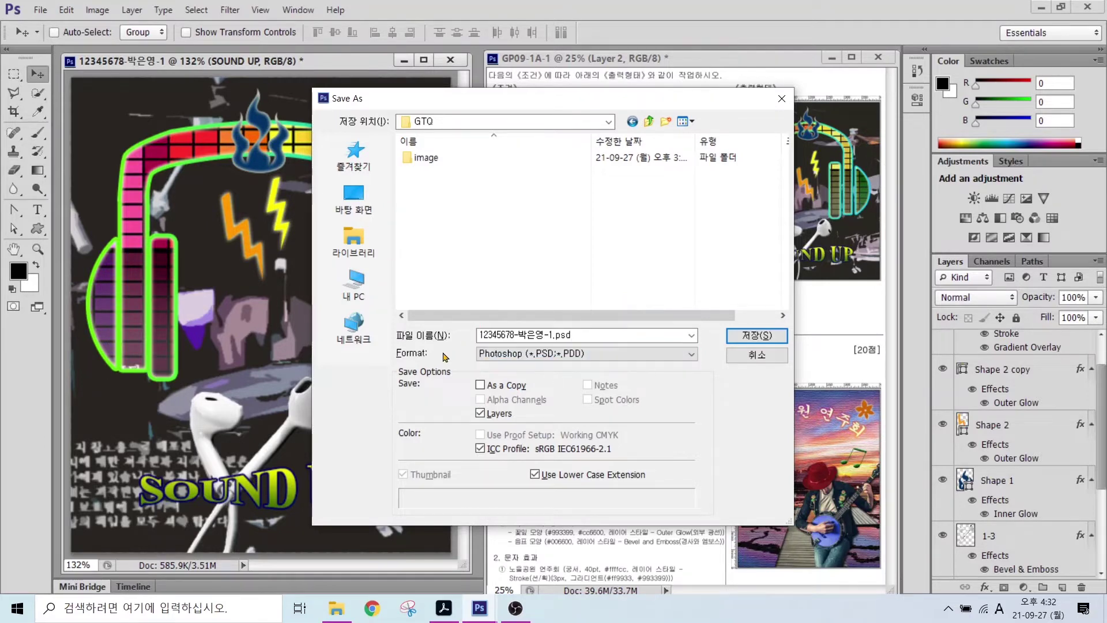
pyautogui.click(492, 353)
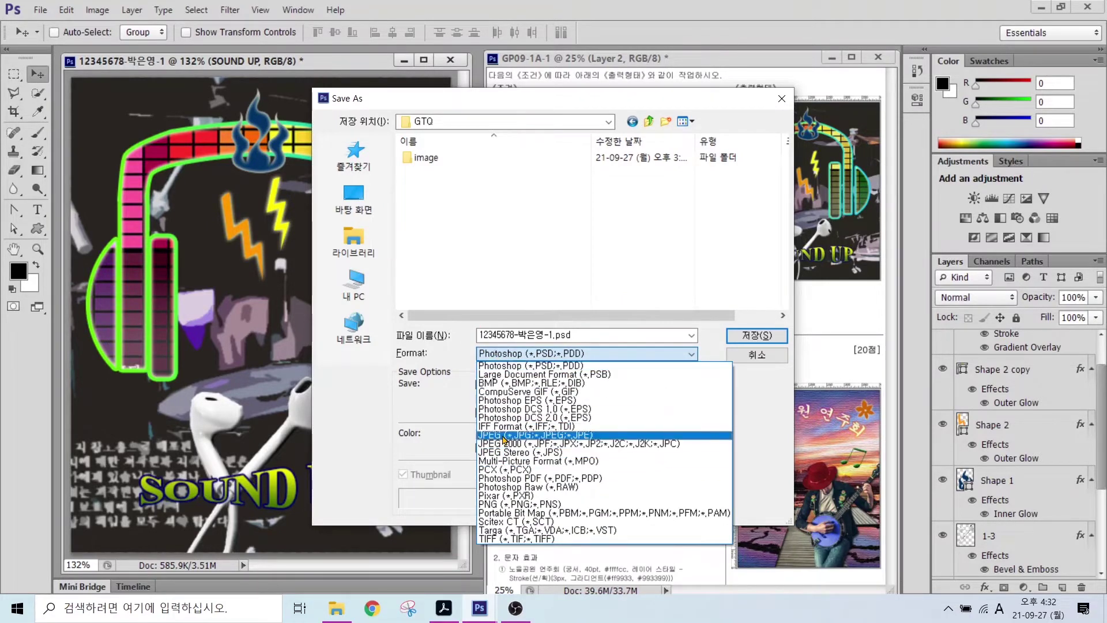
pyautogui.click(502, 435)
pyautogui.click(753, 336)
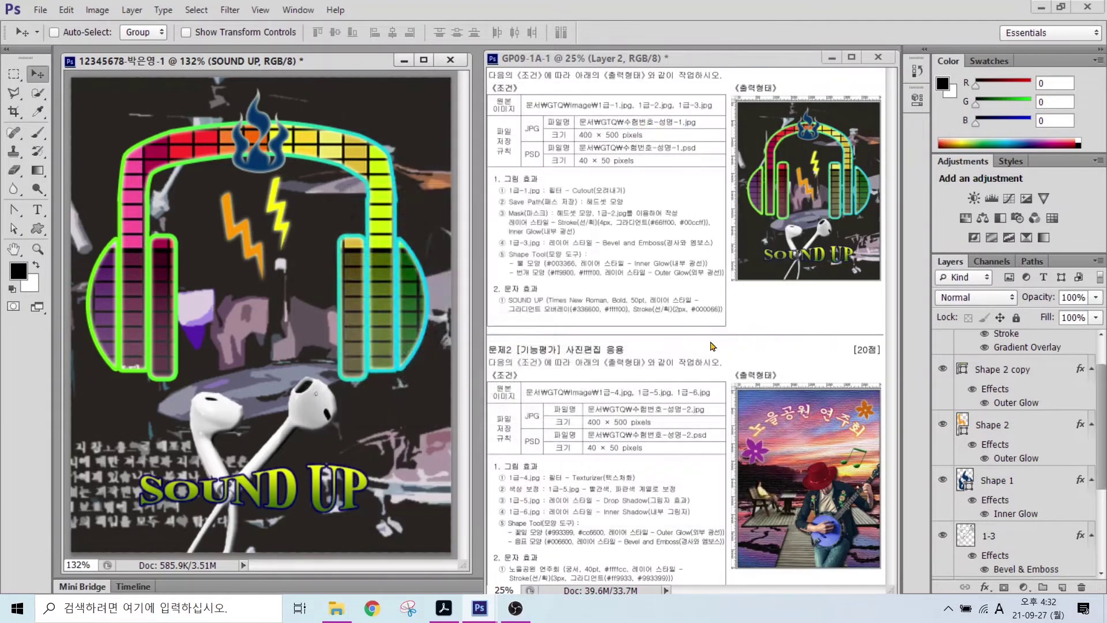
# - Accept the JPEG options, then resize the poster to 40 × 50 pixels
pyautogui.click(553, 221)
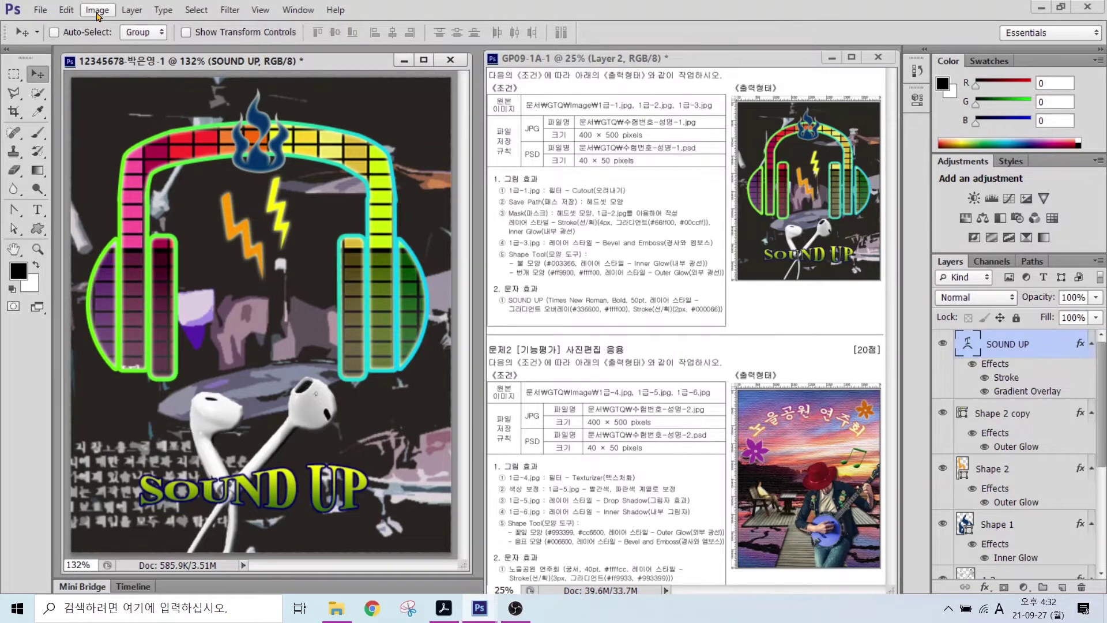
pyautogui.click(97, 10)
pyautogui.click(117, 113)
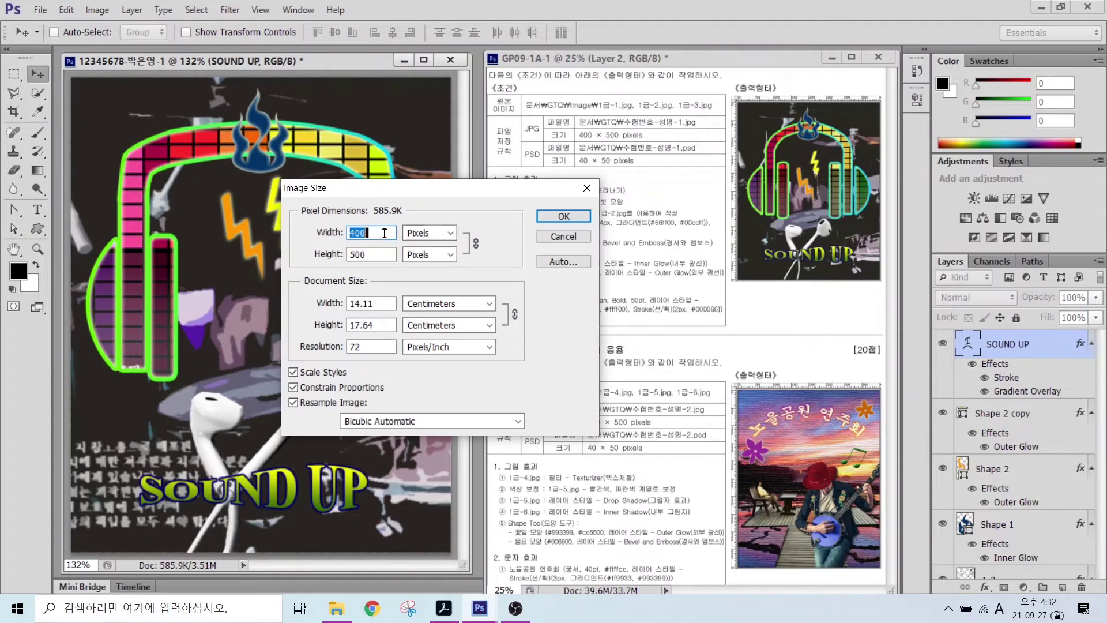
pyautogui.write('40')
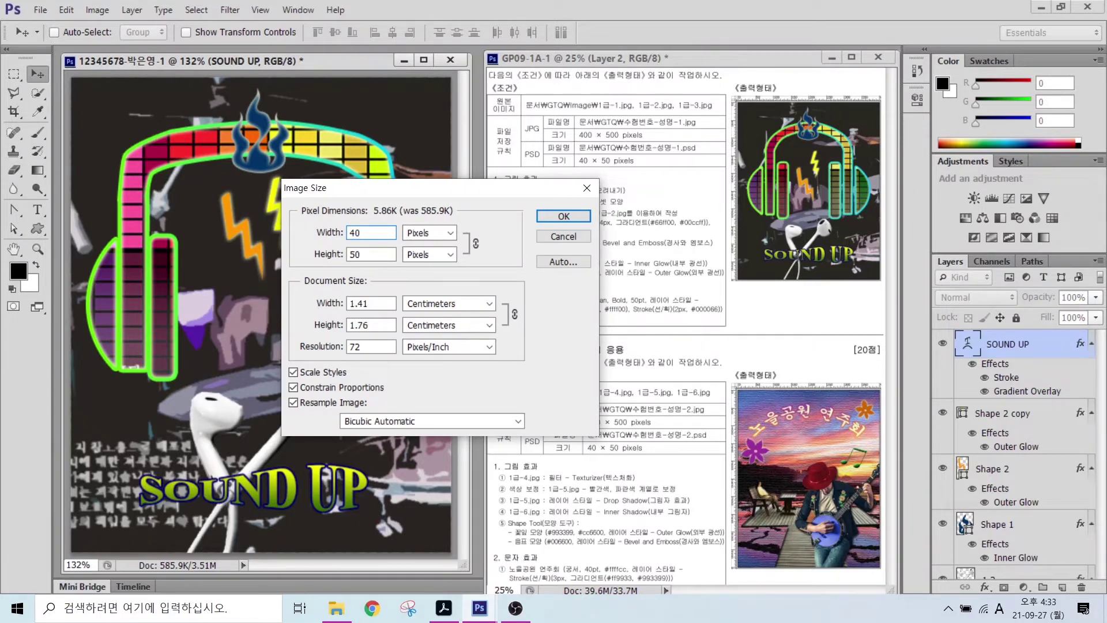
pyautogui.press('alt')
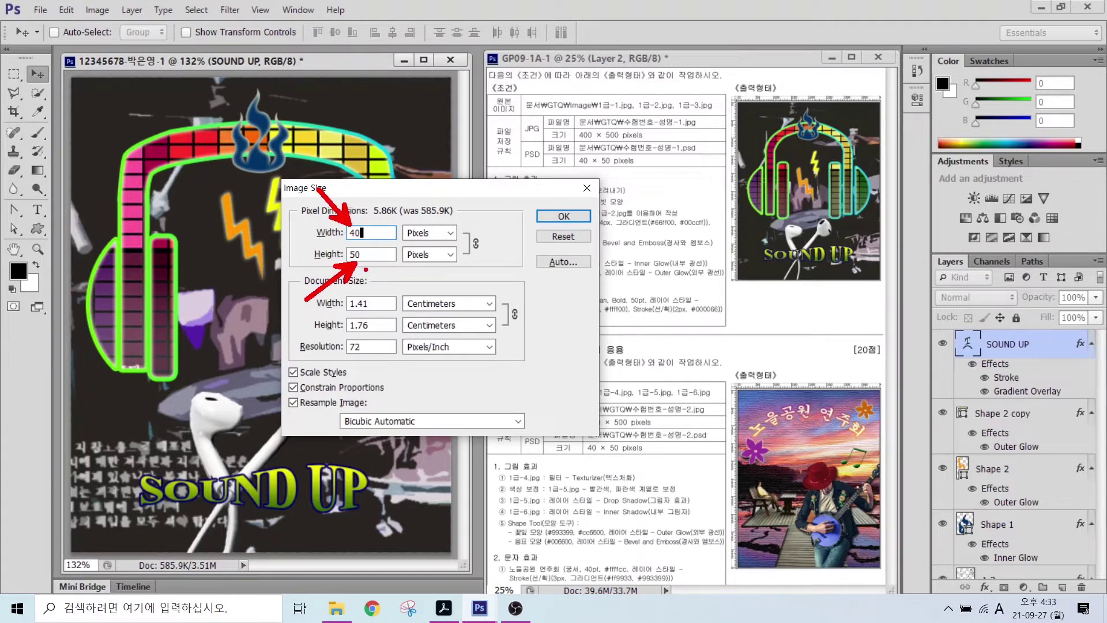
pyautogui.click(552, 218)
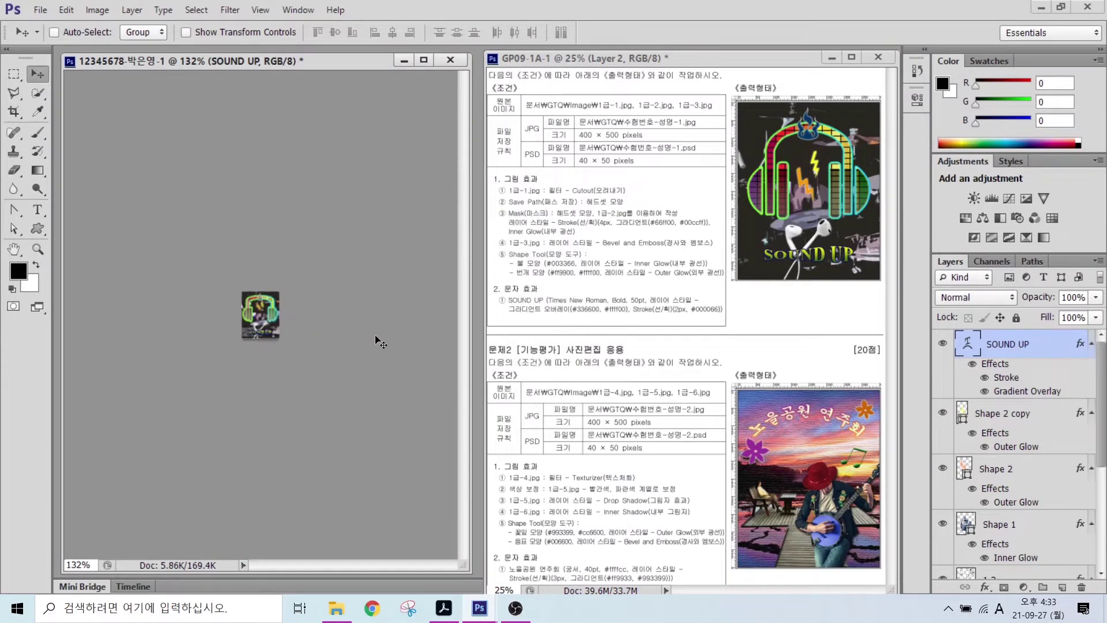
# - Save the 40 × 50 poster as a PSD in Documents > GTQ and close it
pyautogui.click(41, 10)
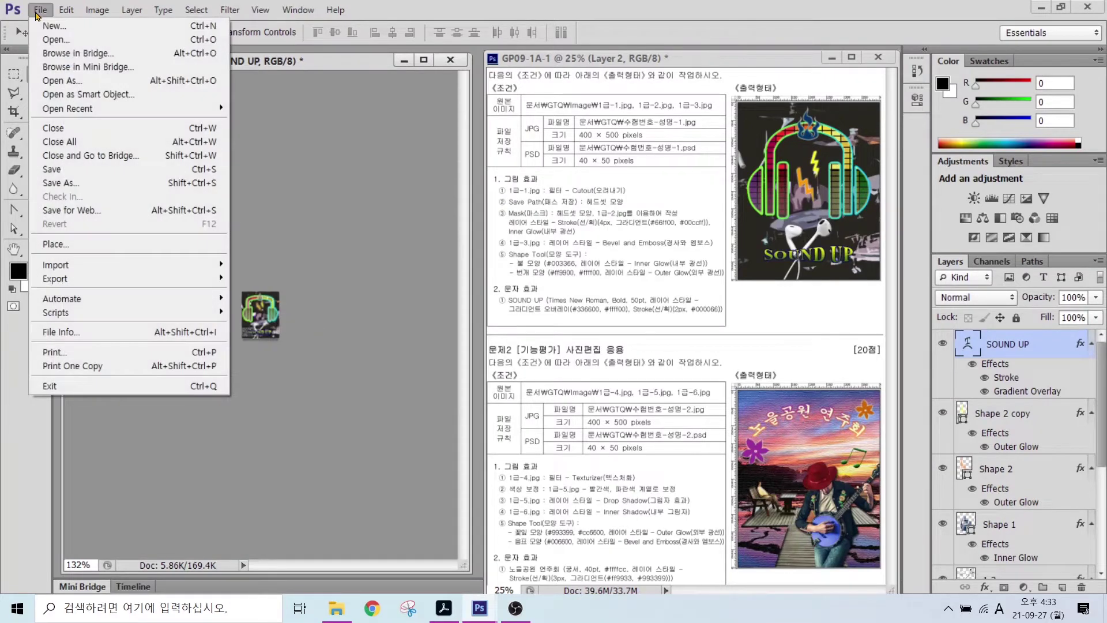
pyautogui.click(61, 184)
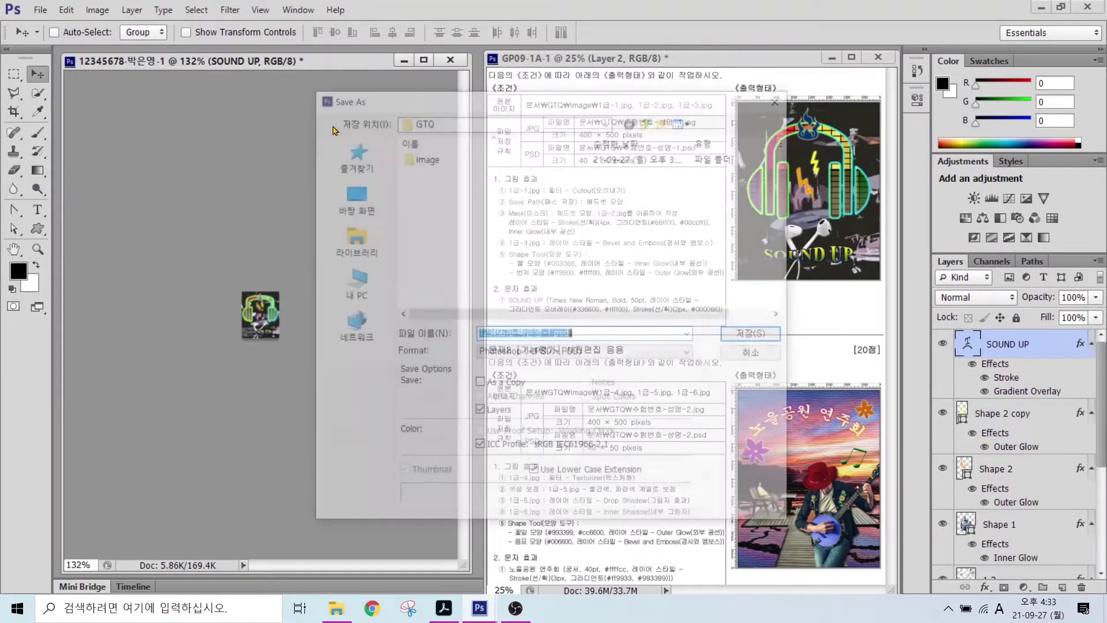
pyautogui.click(349, 247)
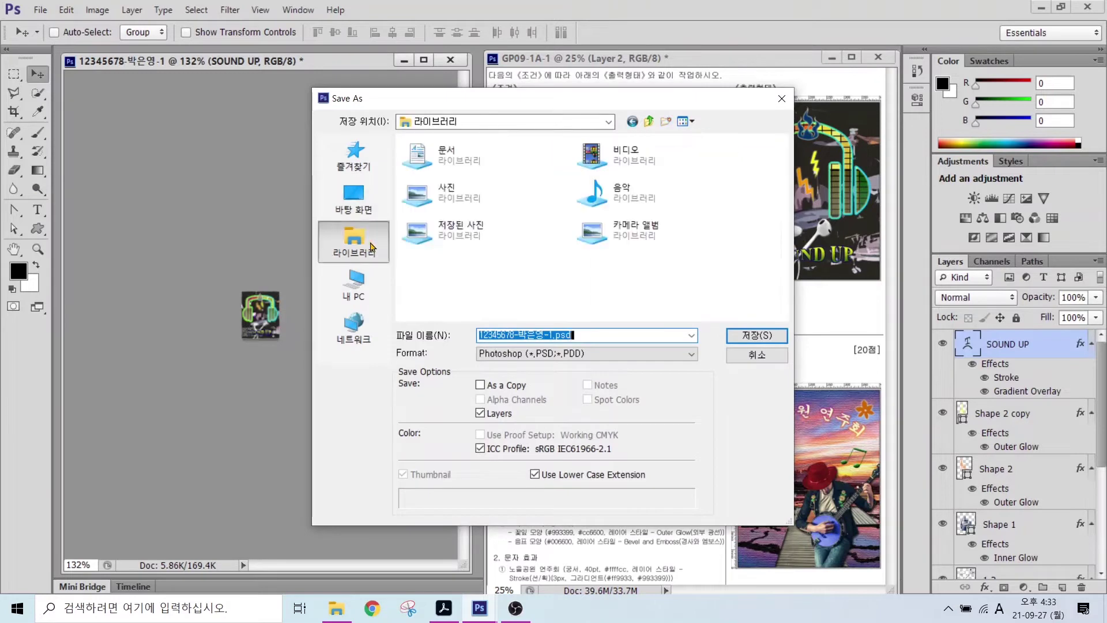
pyautogui.doubleClick(452, 163)
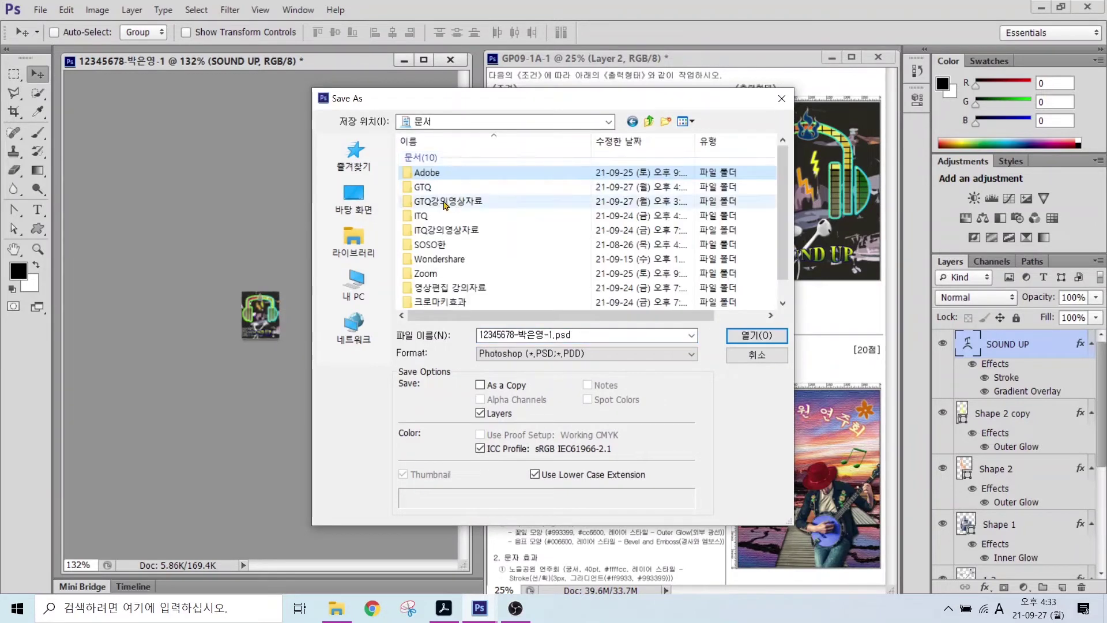
pyautogui.doubleClick(427, 197)
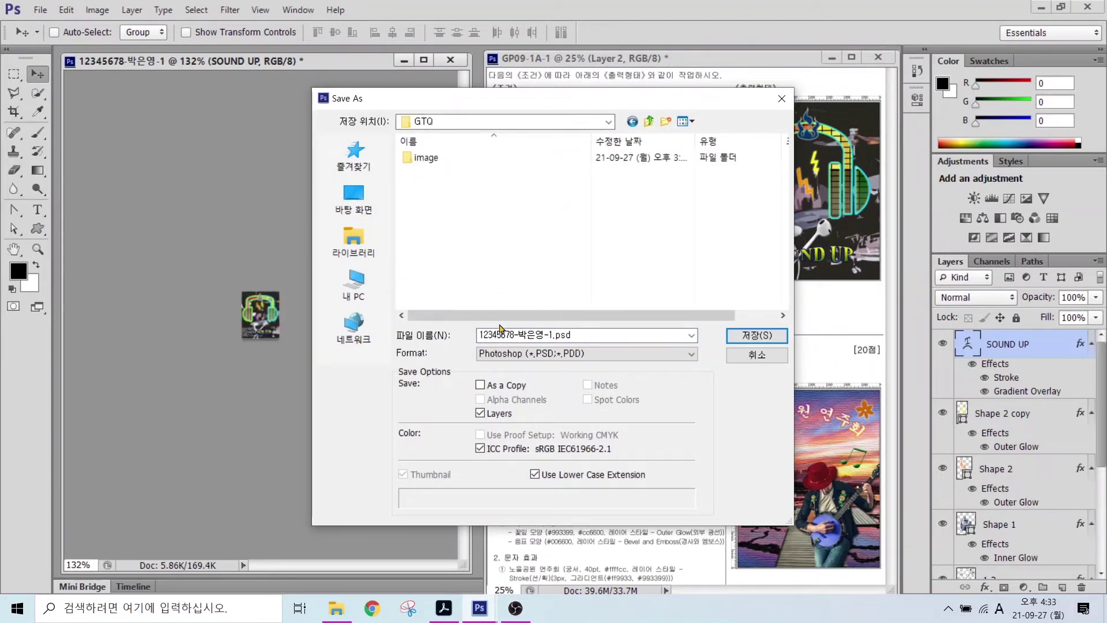
pyautogui.press('alt')
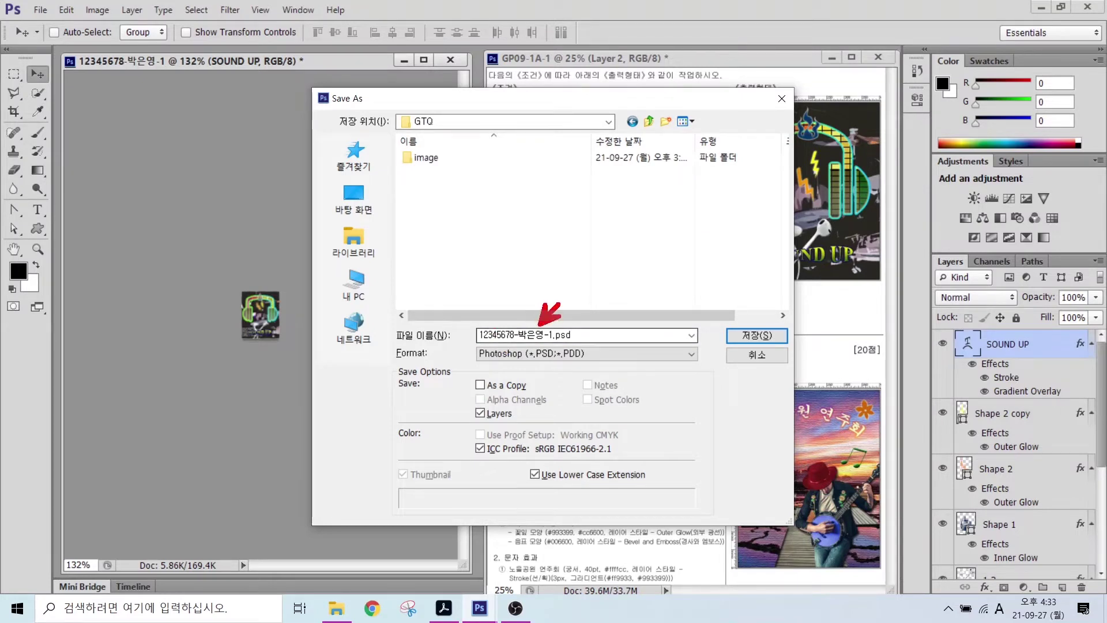
pyautogui.moveTo(548, 362); pyautogui.dragTo(602, 408)
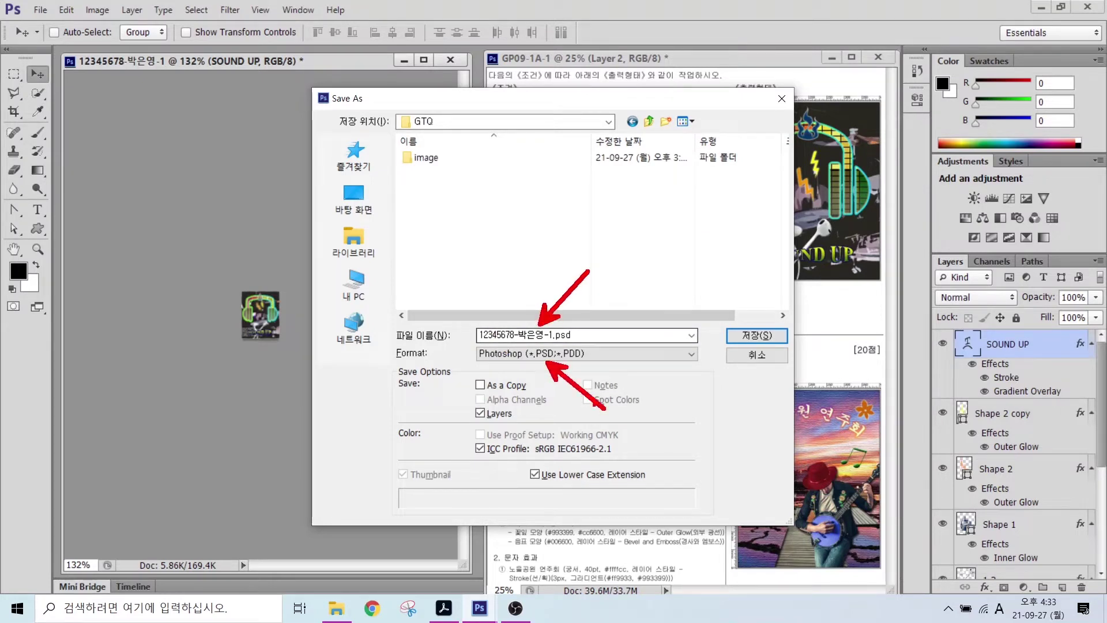
pyautogui.click(761, 337)
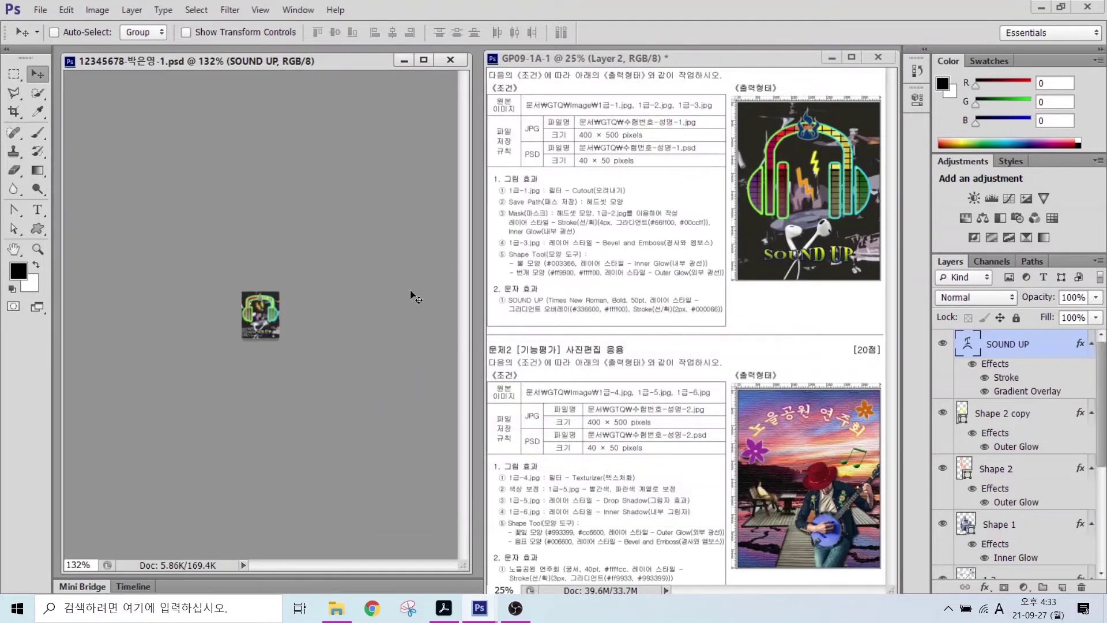
pyautogui.hotkey('ctrl', 'w')
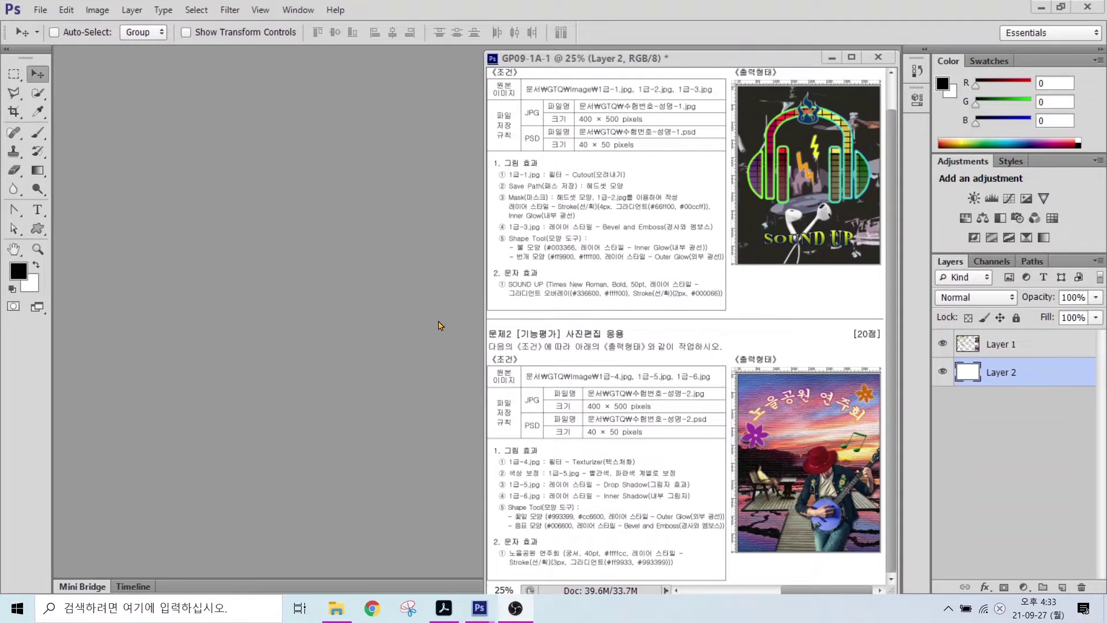
# - Create a 400 × 500 px, 72 ppi RGB document named with the exam number, examinee's name and -2
pyautogui.press('ctrl')
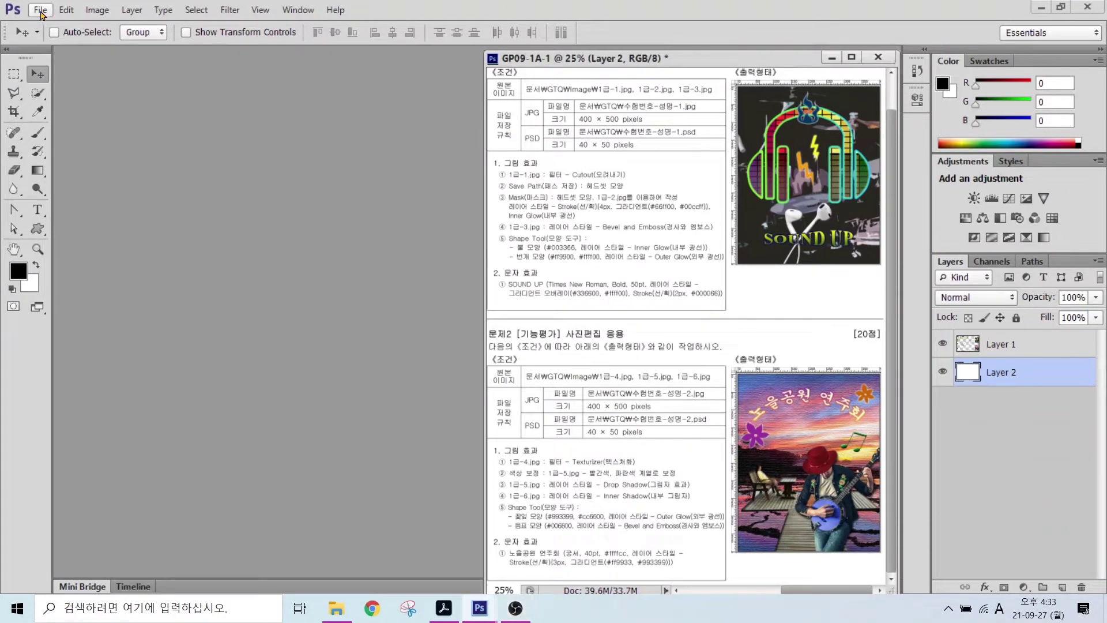
pyautogui.click(41, 12)
pyautogui.click(48, 25)
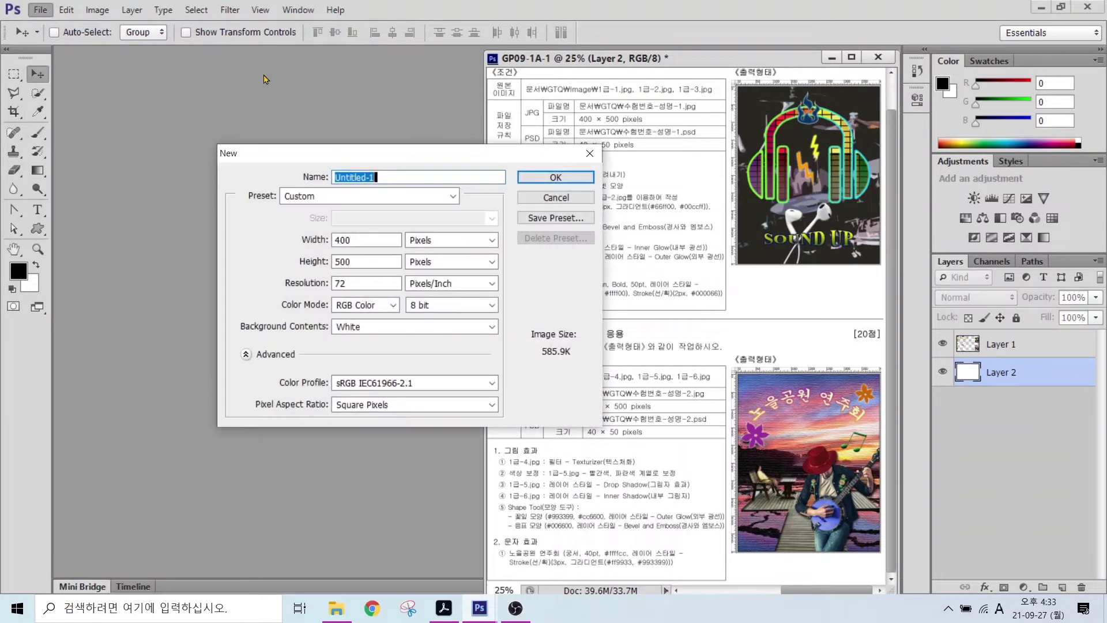
pyautogui.write('12345678')
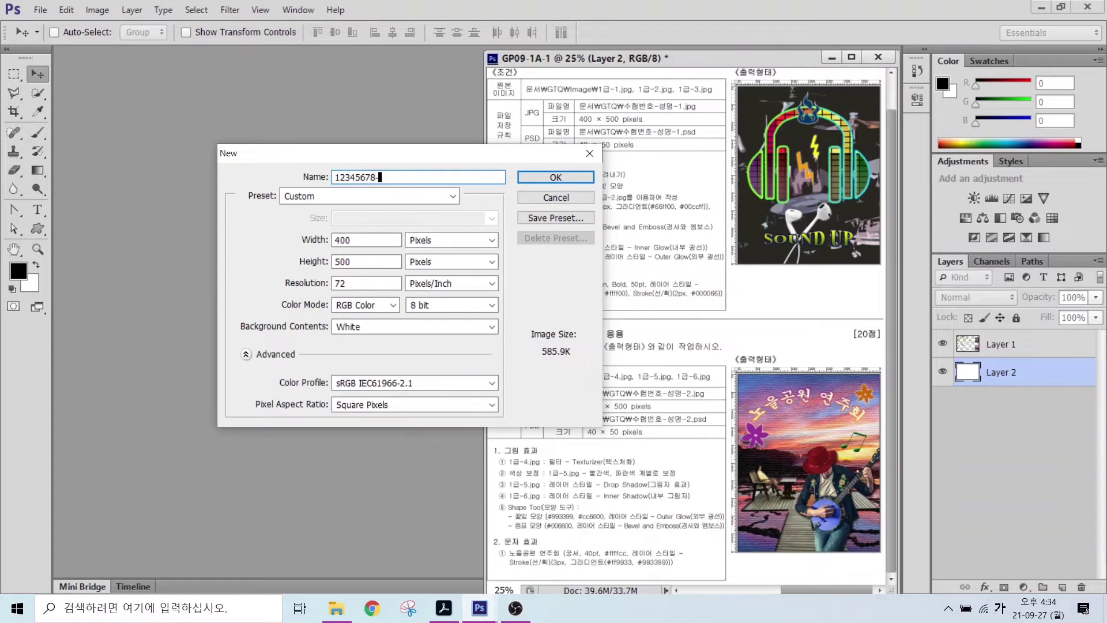
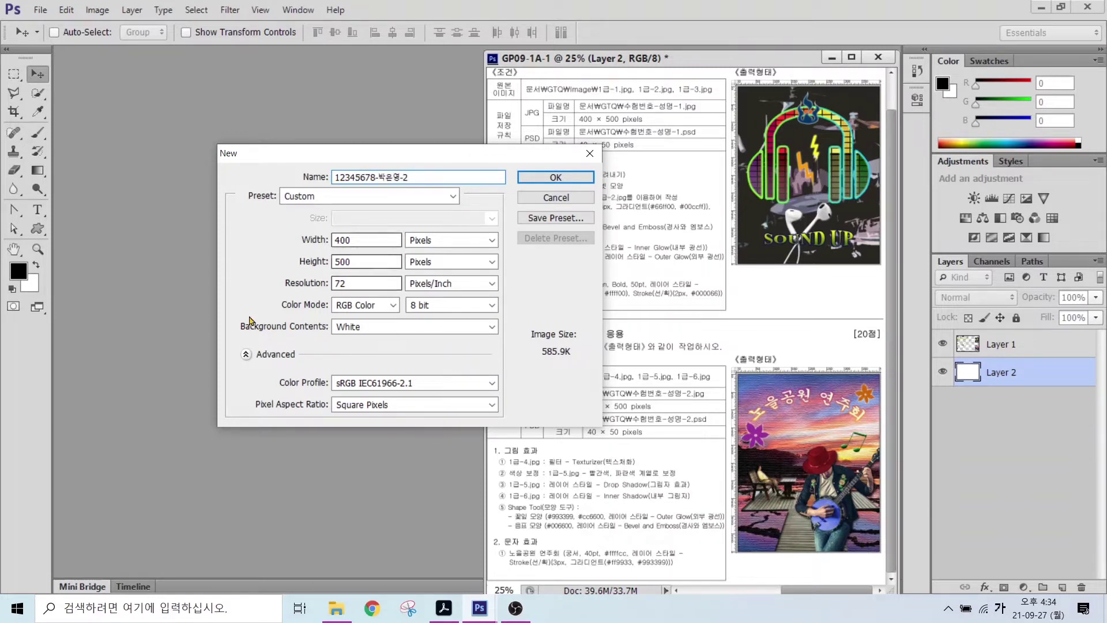
pyautogui.press('alt')
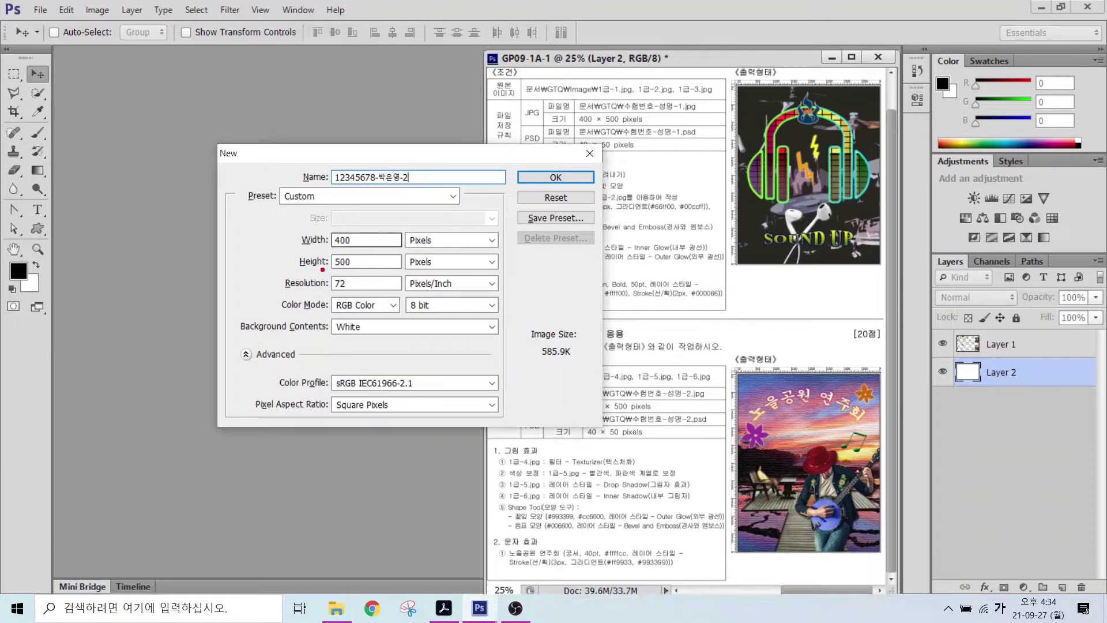
pyautogui.moveTo(322, 270); pyautogui.dragTo(398, 316)
pyautogui.click(527, 178)
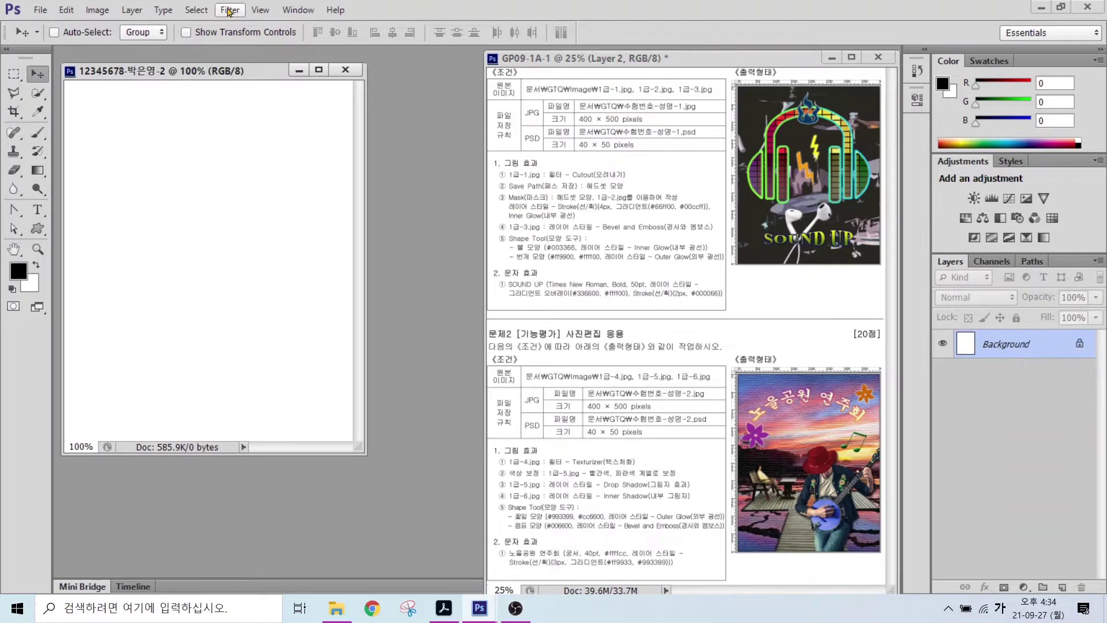
# - Show rulers and fit the new document to the workspace
pyautogui.click(260, 10)
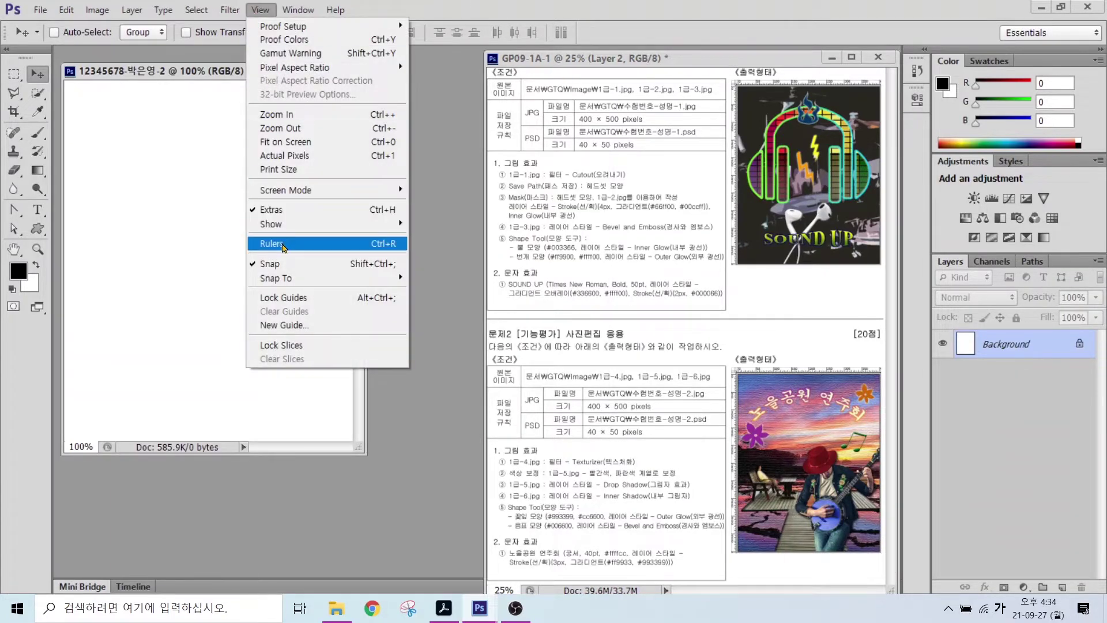
pyautogui.click(272, 243)
pyautogui.doubleClick(13, 249)
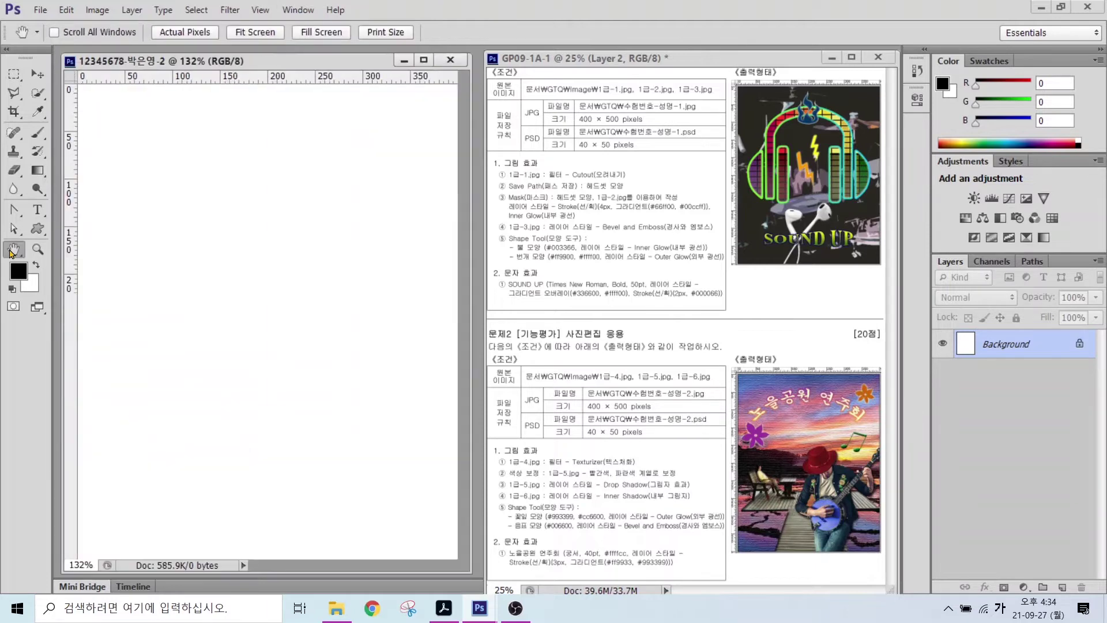
# - Open the sunset photo 1급-4.jpg and confirm it measures 750 × 500 pixels
pyautogui.doubleClick(479, 451)
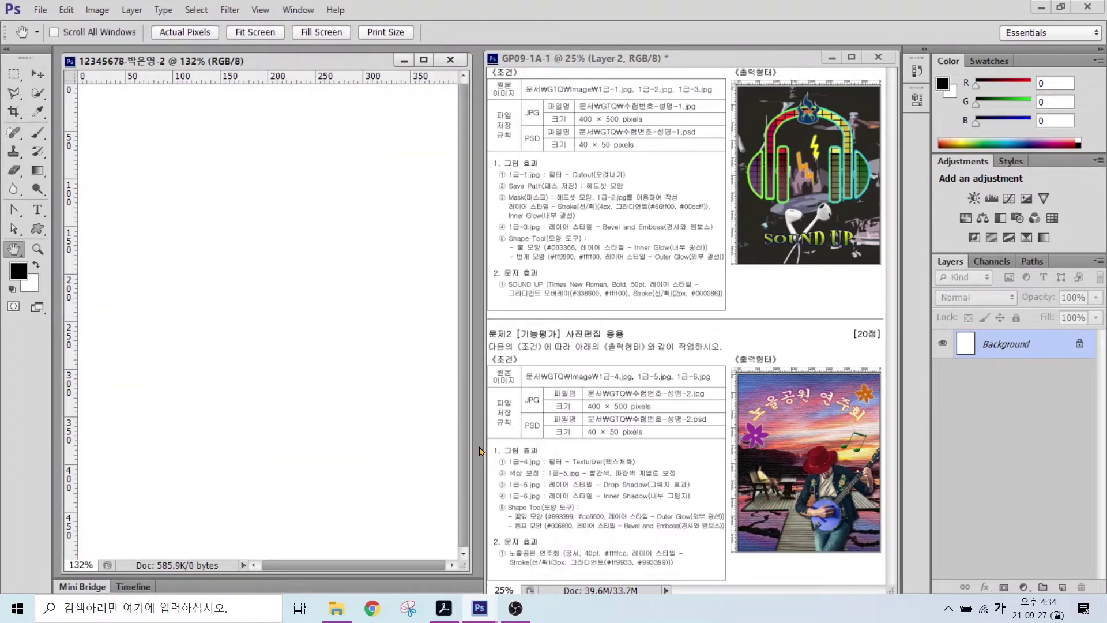
pyautogui.doubleClick(431, 162)
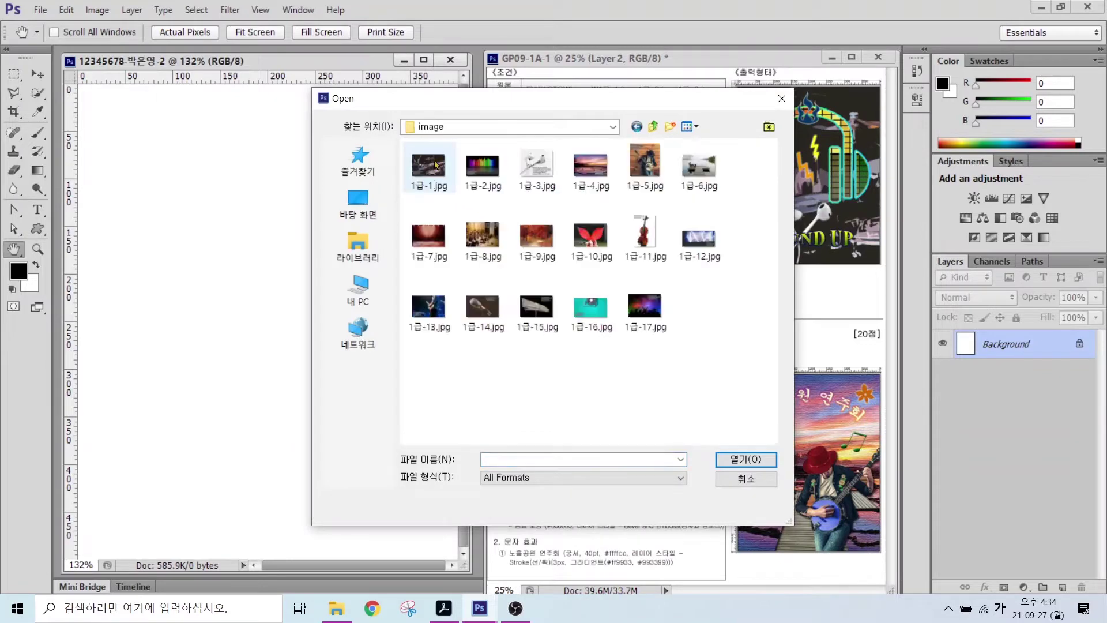
pyautogui.click(583, 171)
pyautogui.click(741, 455)
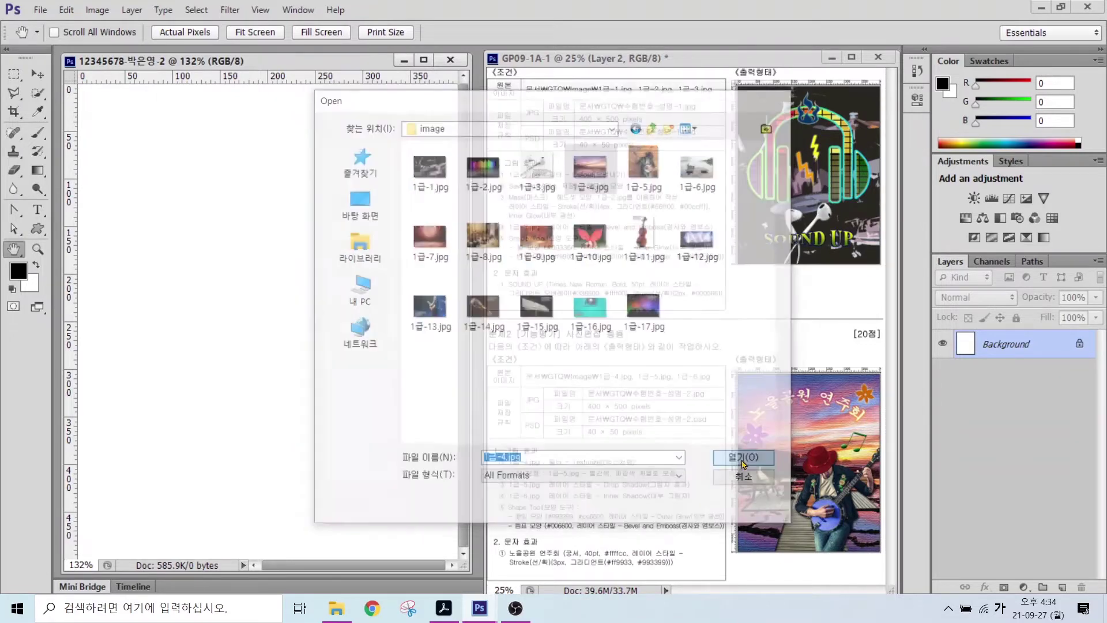
pyautogui.click(109, 11)
pyautogui.click(118, 113)
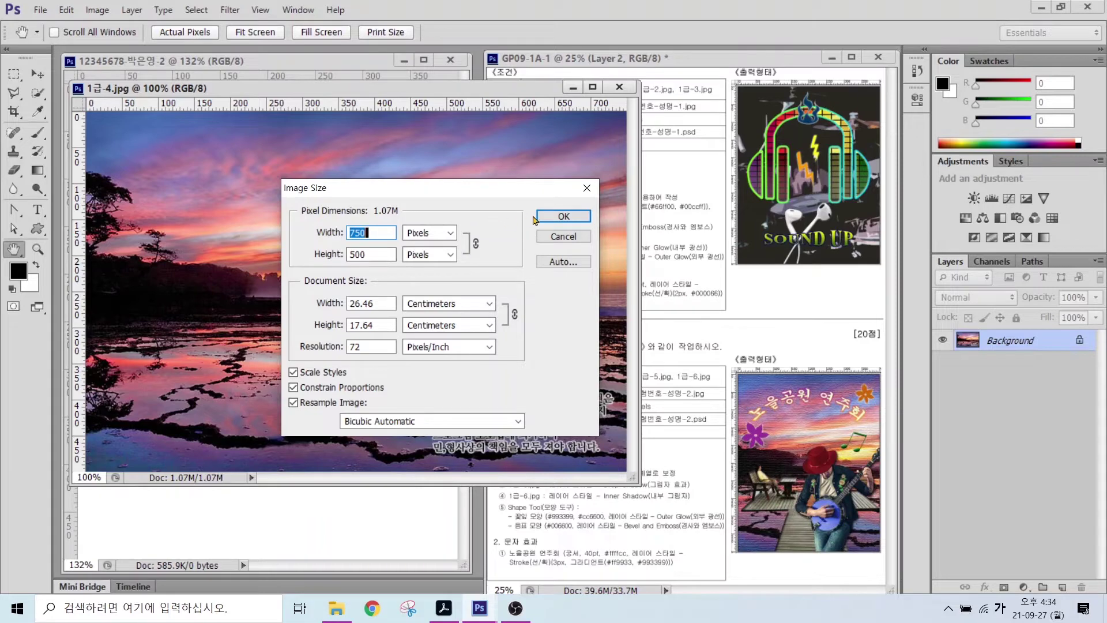
pyautogui.click(562, 217)
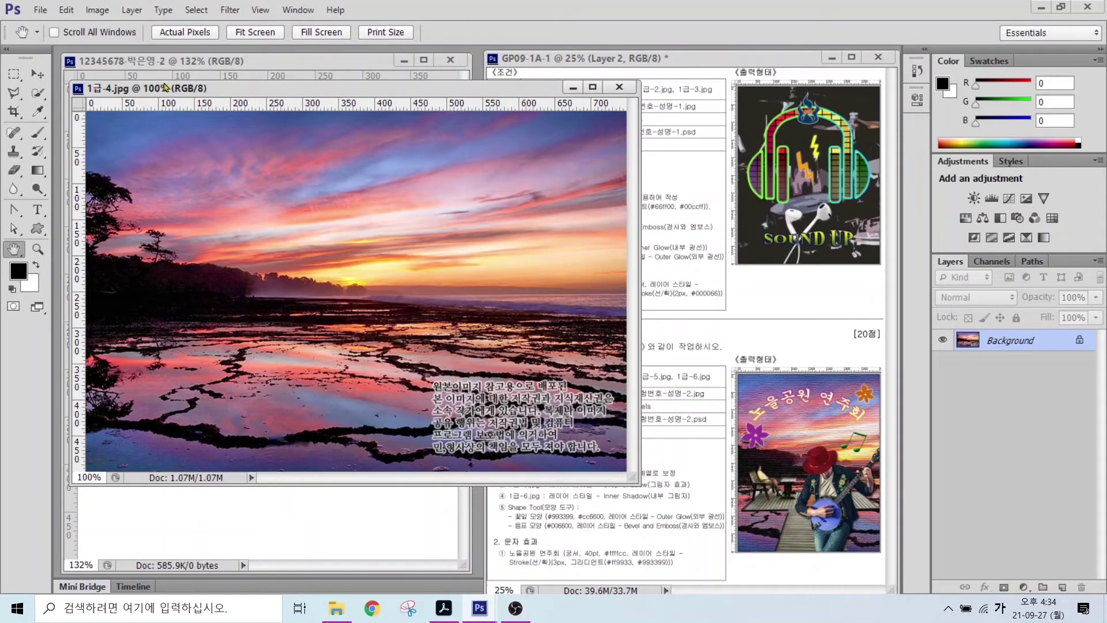
# - Drag the sunset photo onto the new canvas and close its source window
pyautogui.moveTo(187, 93); pyautogui.dragTo(287, 146)
pyautogui.press('v')
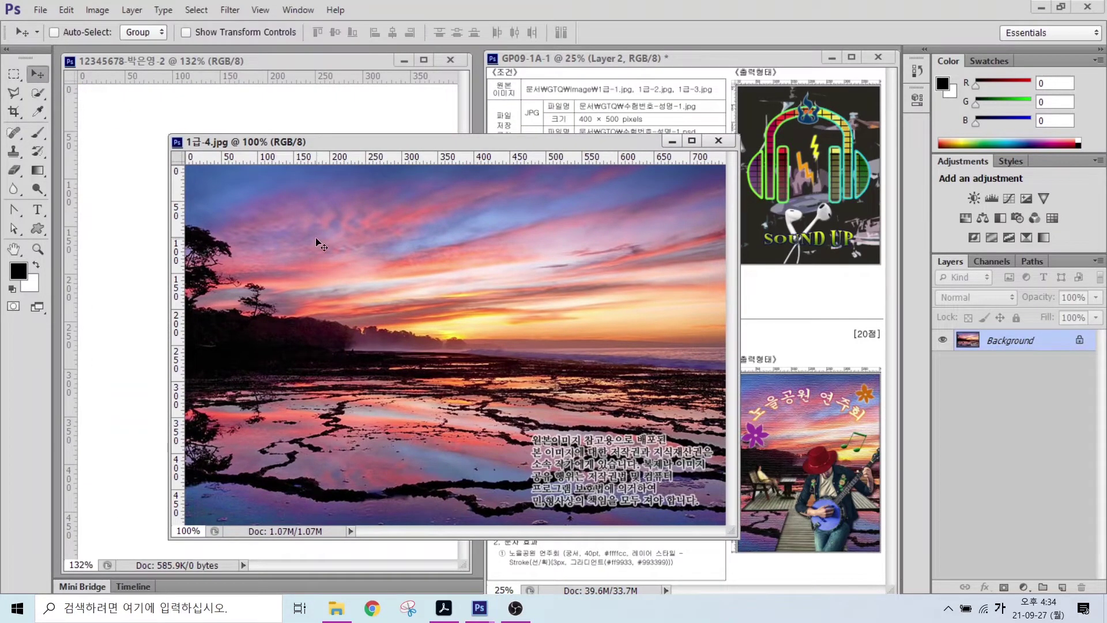
pyautogui.moveTo(316, 239); pyautogui.dragTo(176, 233)
pyautogui.moveTo(329, 254); pyautogui.dragTo(281, 295)
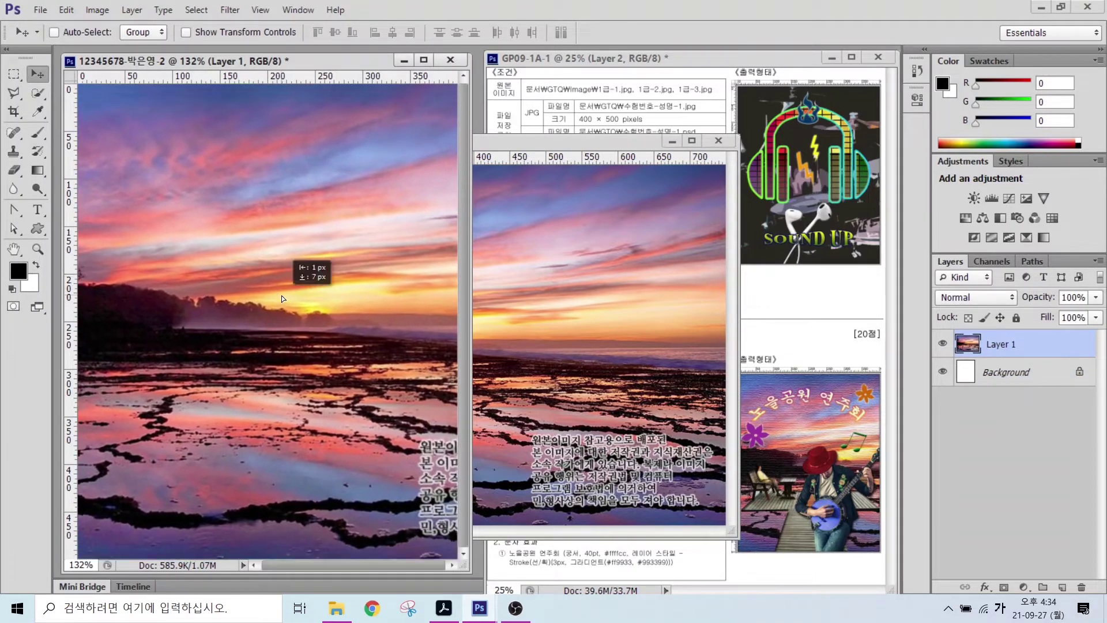
pyautogui.click(718, 140)
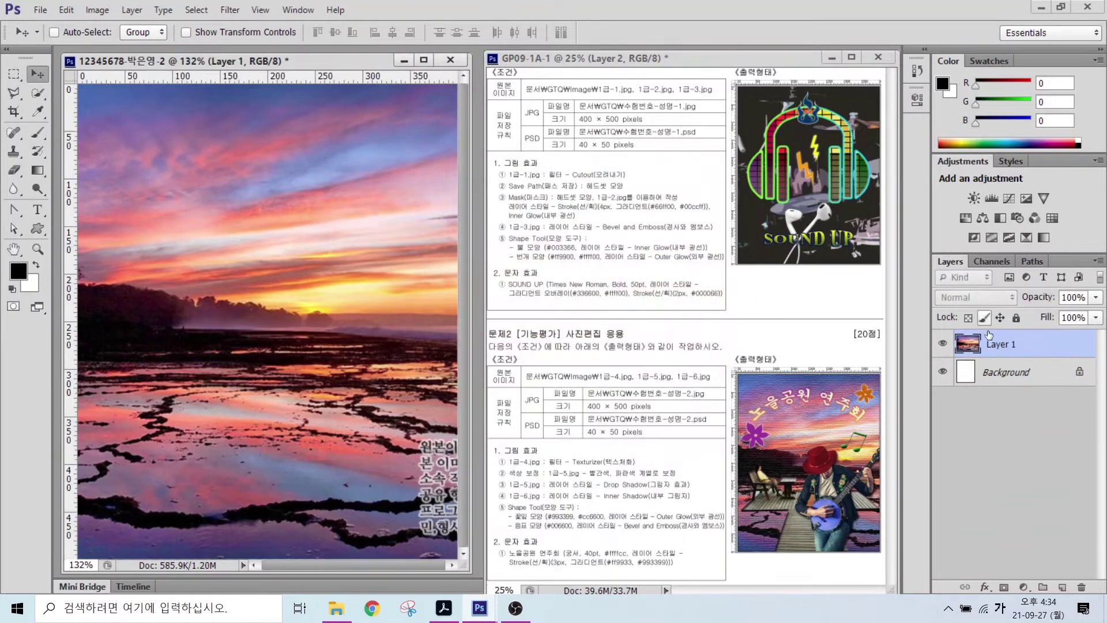
# - Rename the sunset layer to 1-4
pyautogui.doubleClick(995, 343)
pyautogui.write('1-4')
pyautogui.press('Return')
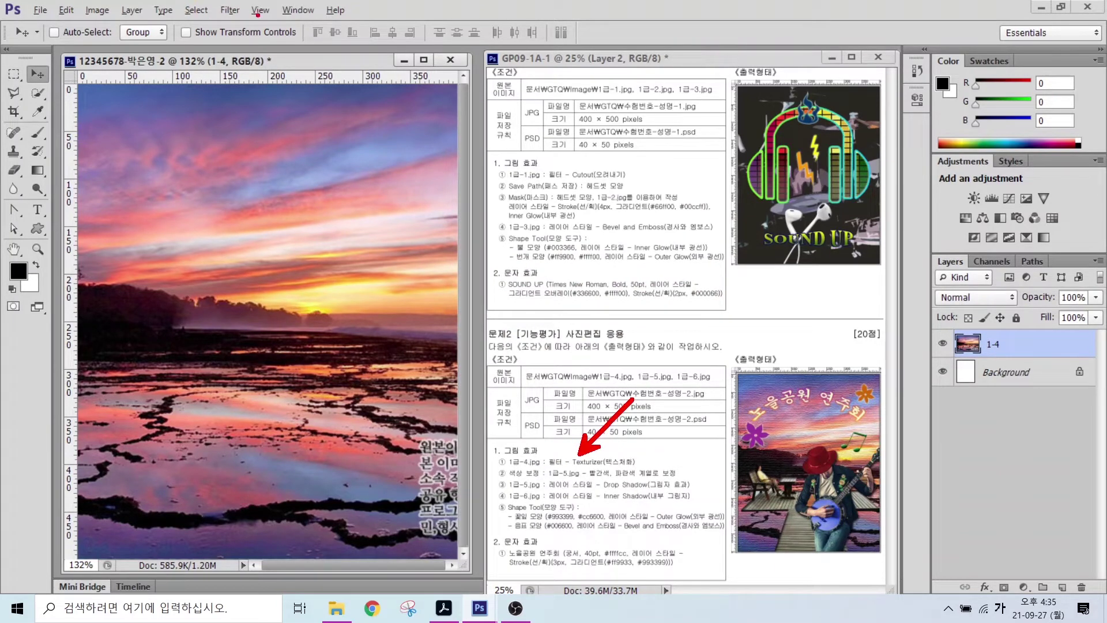
# - Apply the Filter Gallery's Texturizer (Canvas, Scaling 100%, Relief 4) to layer 1-4
pyautogui.click(231, 11)
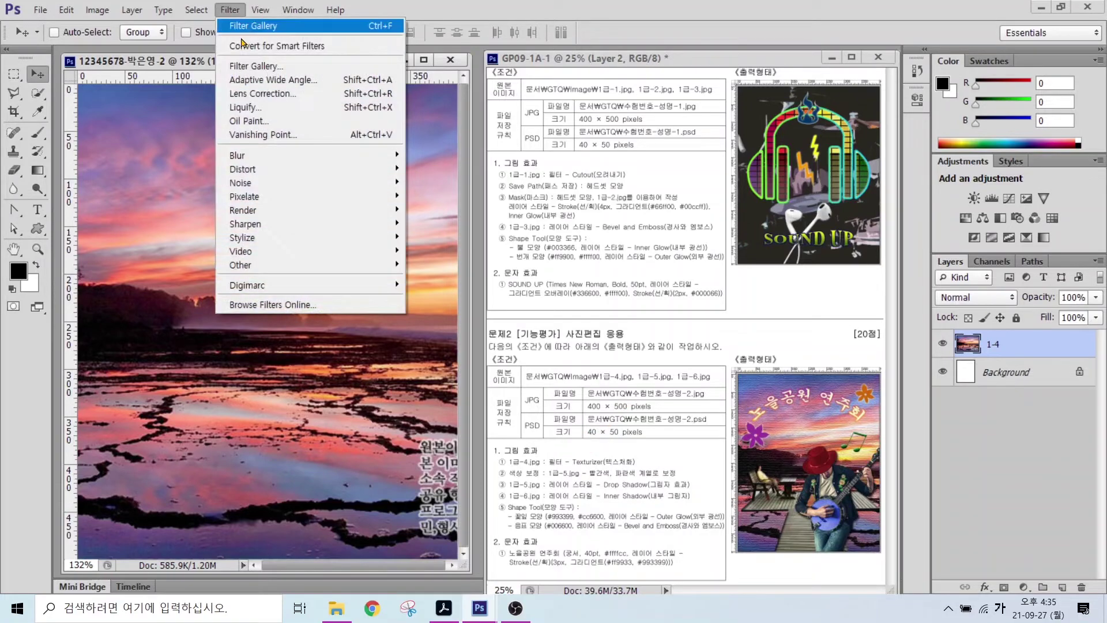
pyautogui.click(248, 65)
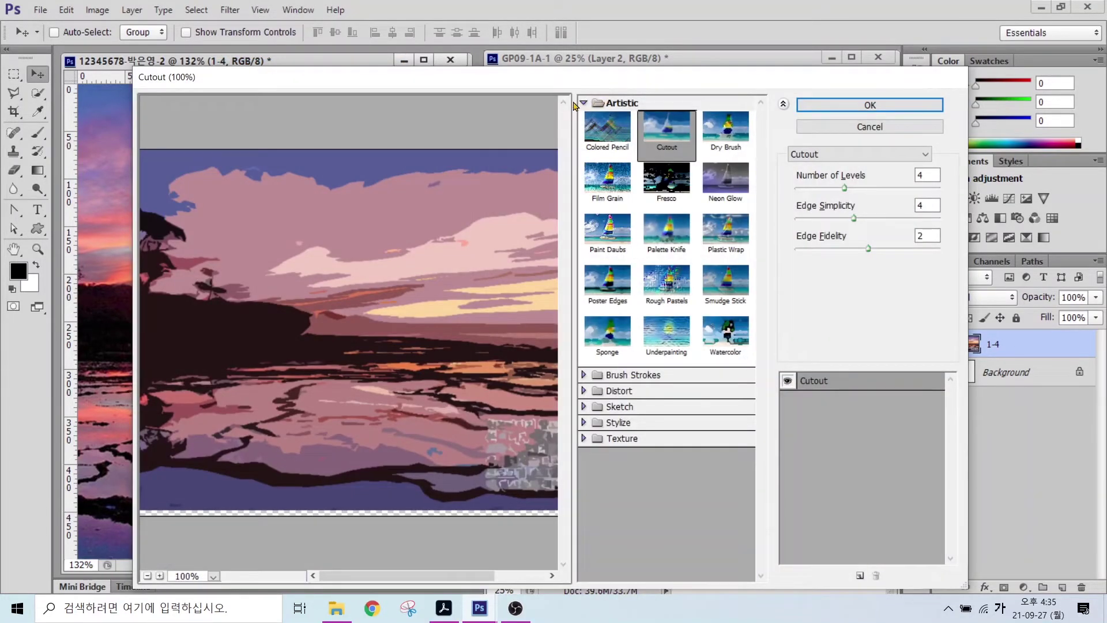
pyautogui.click(583, 103)
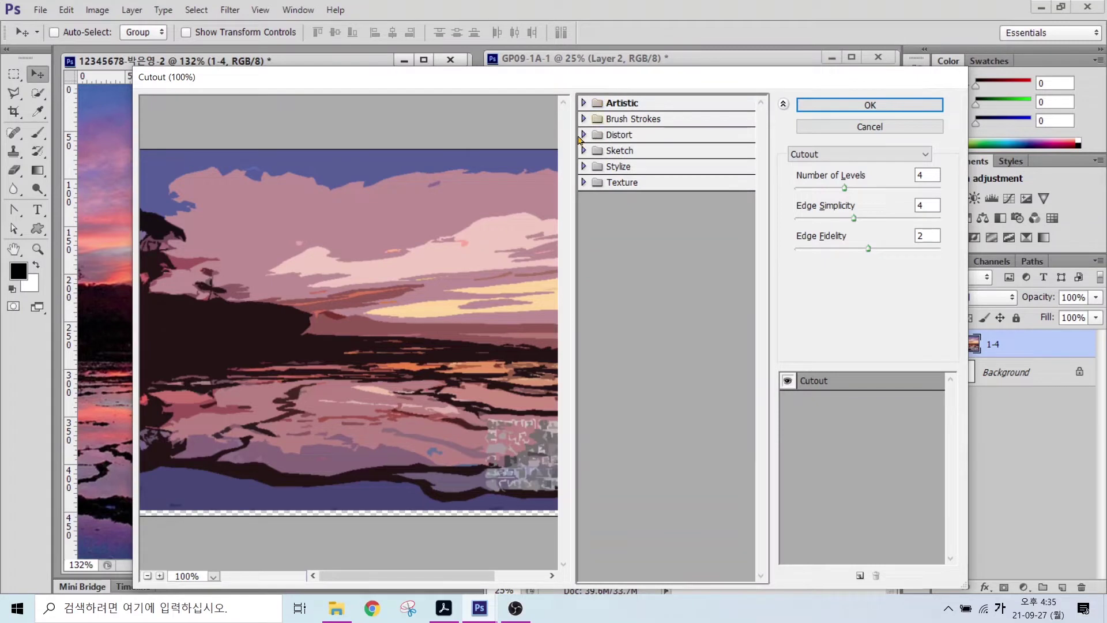
pyautogui.click(584, 183)
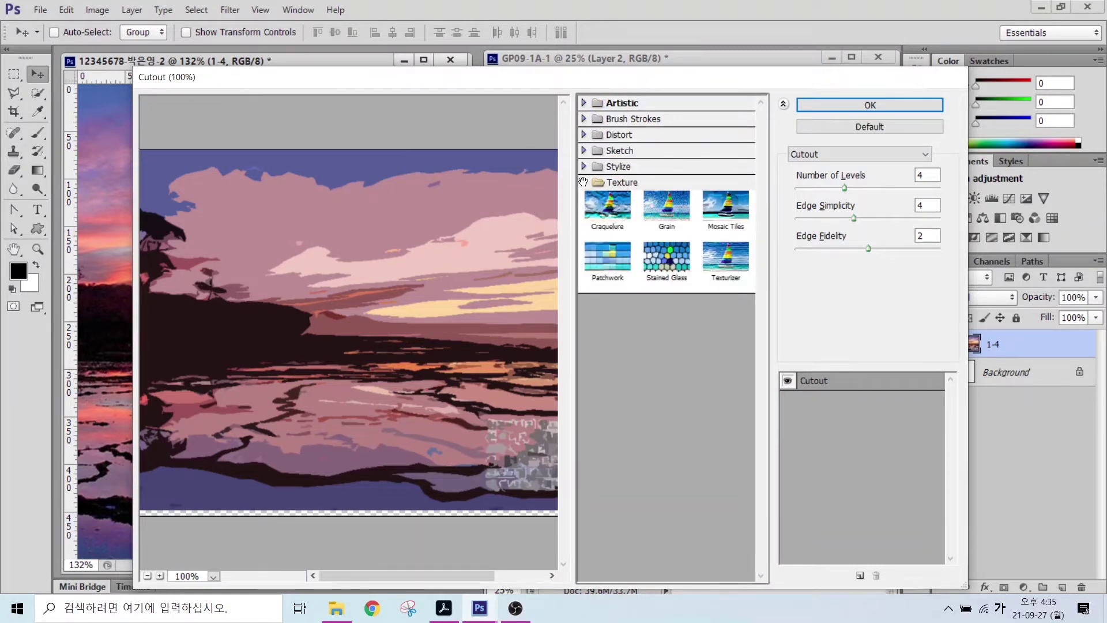
pyautogui.click(730, 261)
pyautogui.click(841, 108)
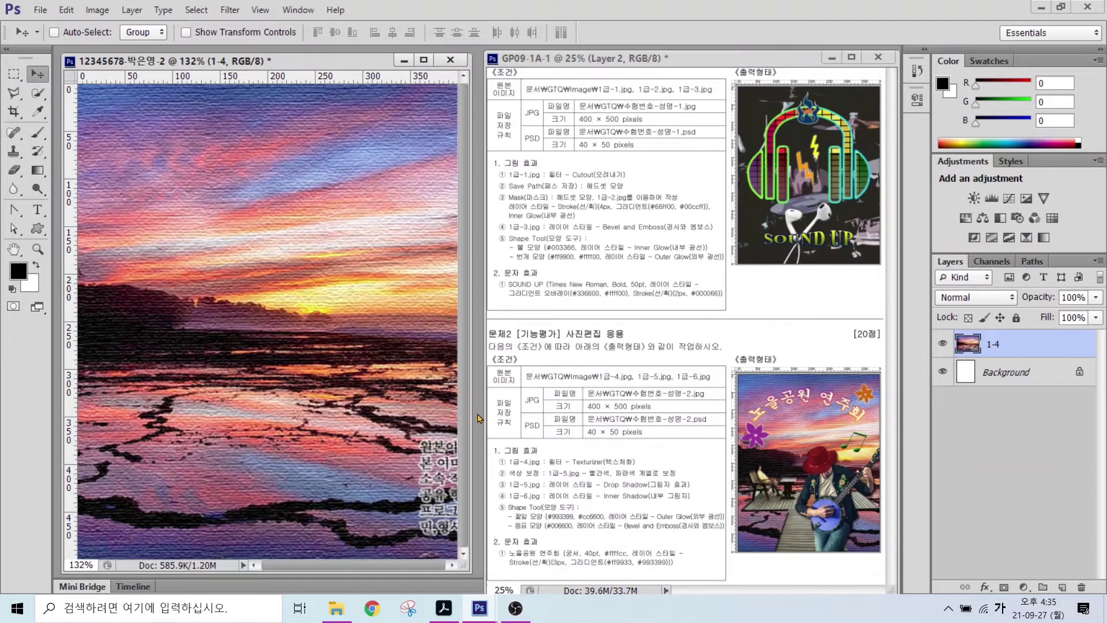
# - Open the banjo player photo 1급-5.jpg and move its window to the centre
pyautogui.hotkey('ctrl', 'o')
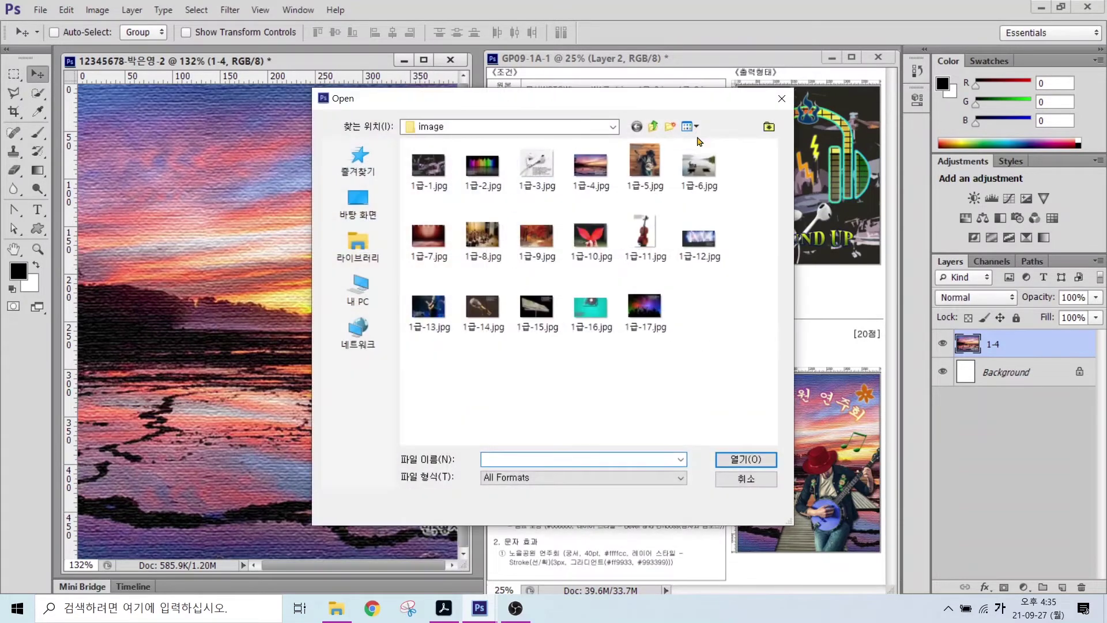
pyautogui.click(645, 165)
pyautogui.click(745, 459)
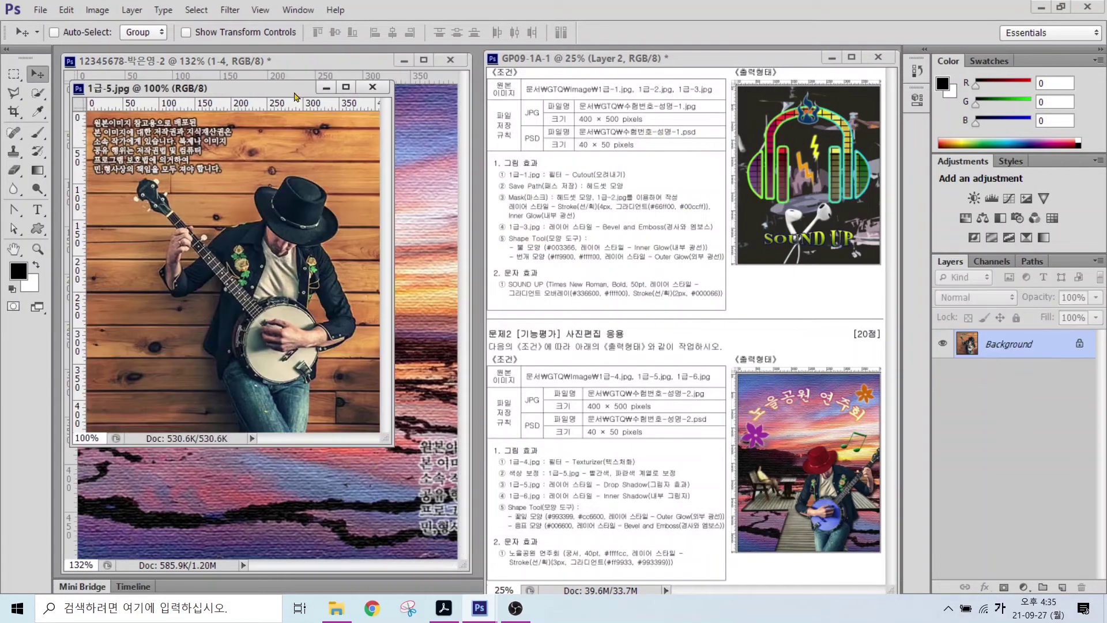
pyautogui.moveTo(296, 92); pyautogui.dragTo(562, 142)
# - Quick-select the banjo player, using a size-10 brush to add his arm and banjo neck
pyautogui.press('w')
pyautogui.moveTo(554, 254)
pyautogui.mouseDown()
pyautogui.moveTo(536, 449)
pyautogui.moveTo(510, 300)
pyautogui.mouseUp()
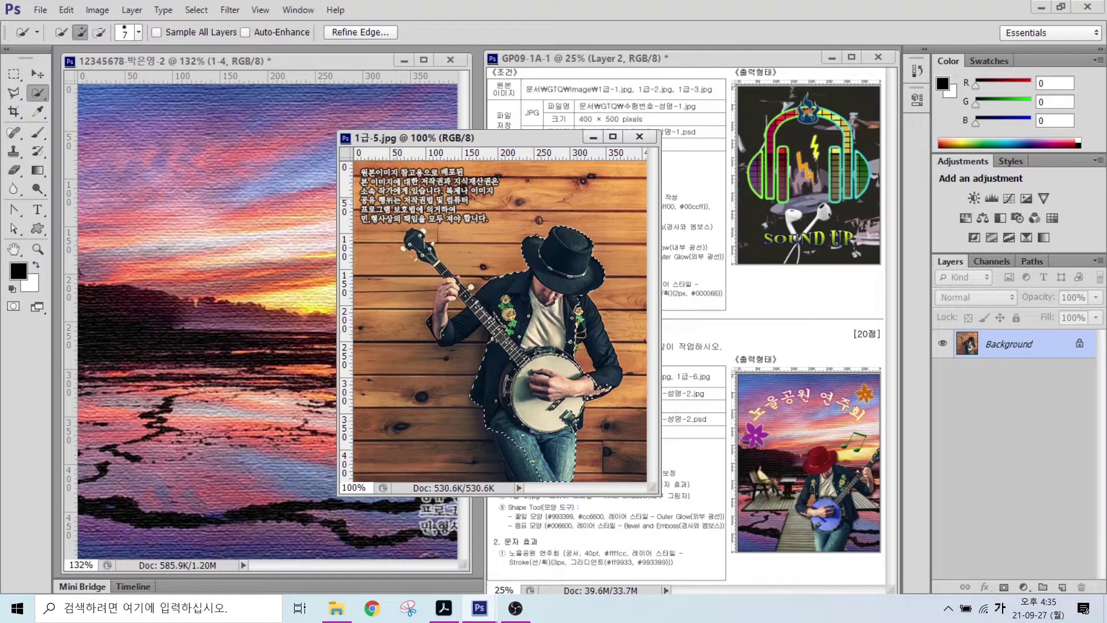
pyautogui.press('alt')
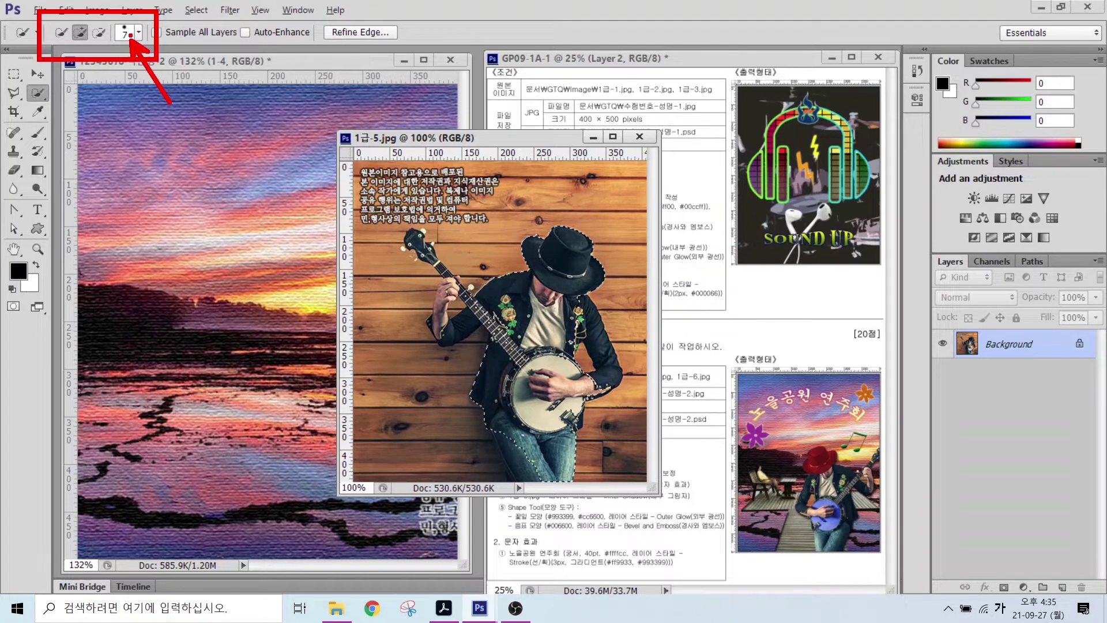
pyautogui.press('alt')
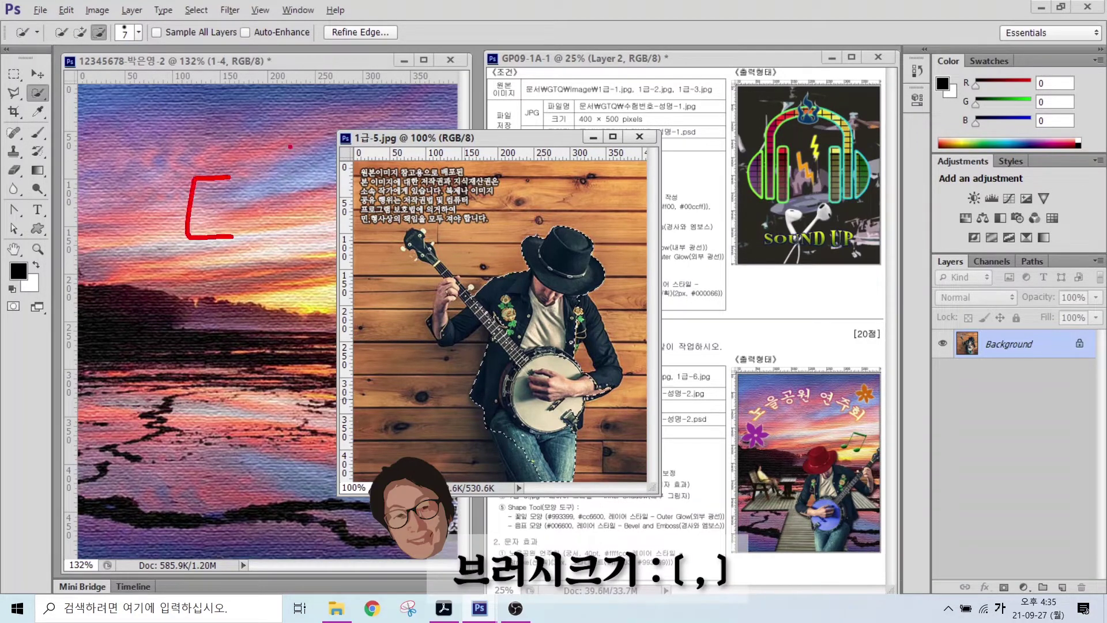
pyautogui.moveTo(312, 166)
pyautogui.mouseDown()
pyautogui.moveTo(344, 175)
pyautogui.moveTo(341, 234)
pyautogui.moveTo(312, 233)
pyautogui.mouseUp()
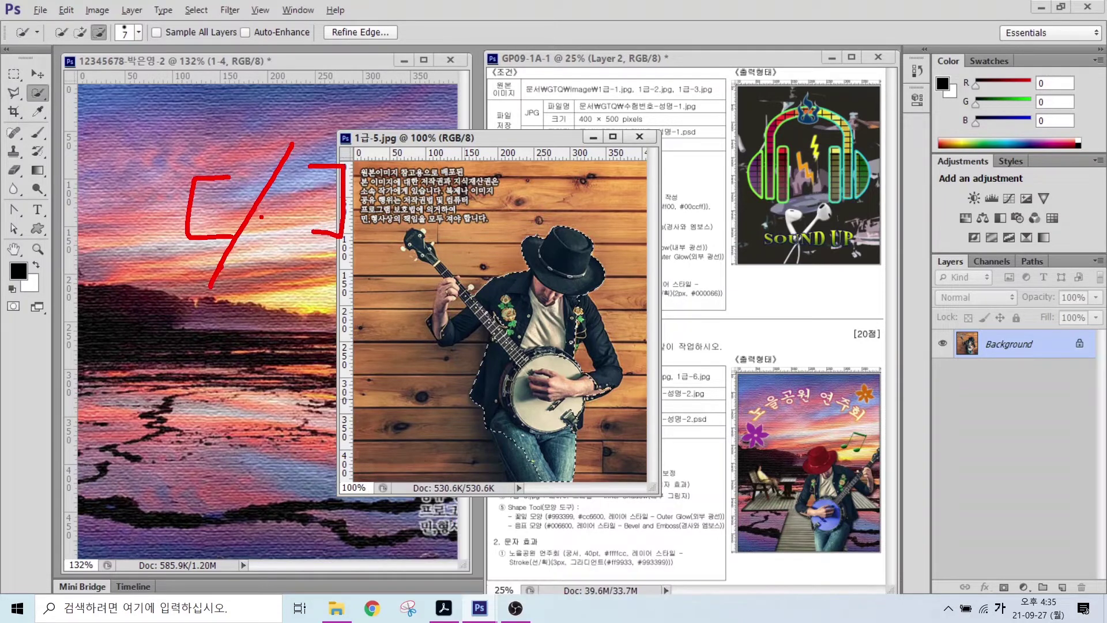
pyautogui.press('Escape')
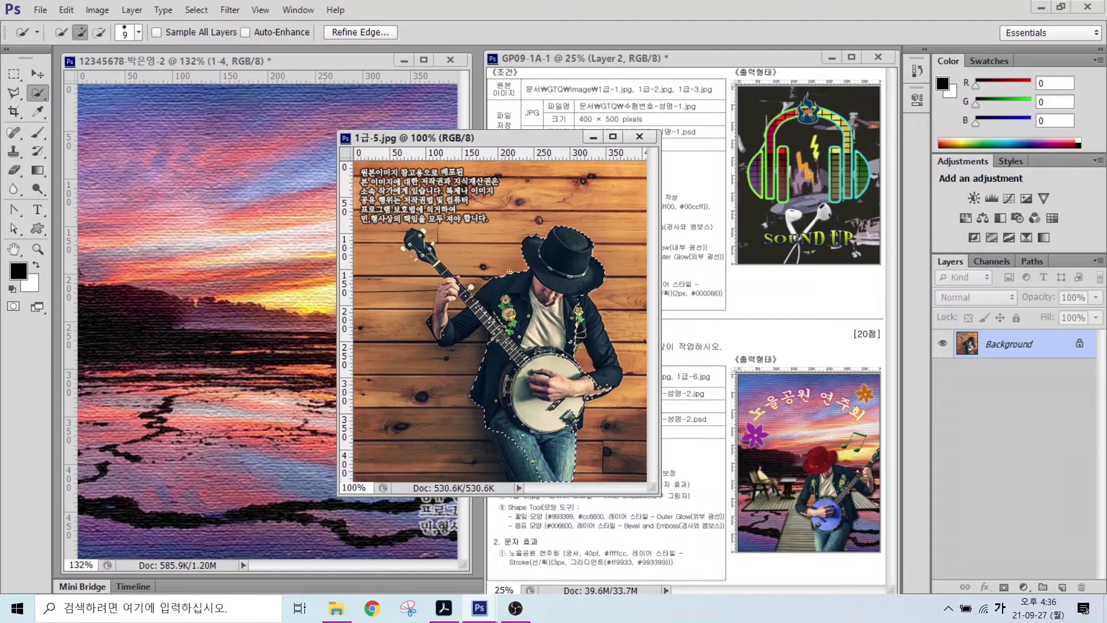
pyautogui.press(']')
pyautogui.press(']')
pyautogui.press(']')
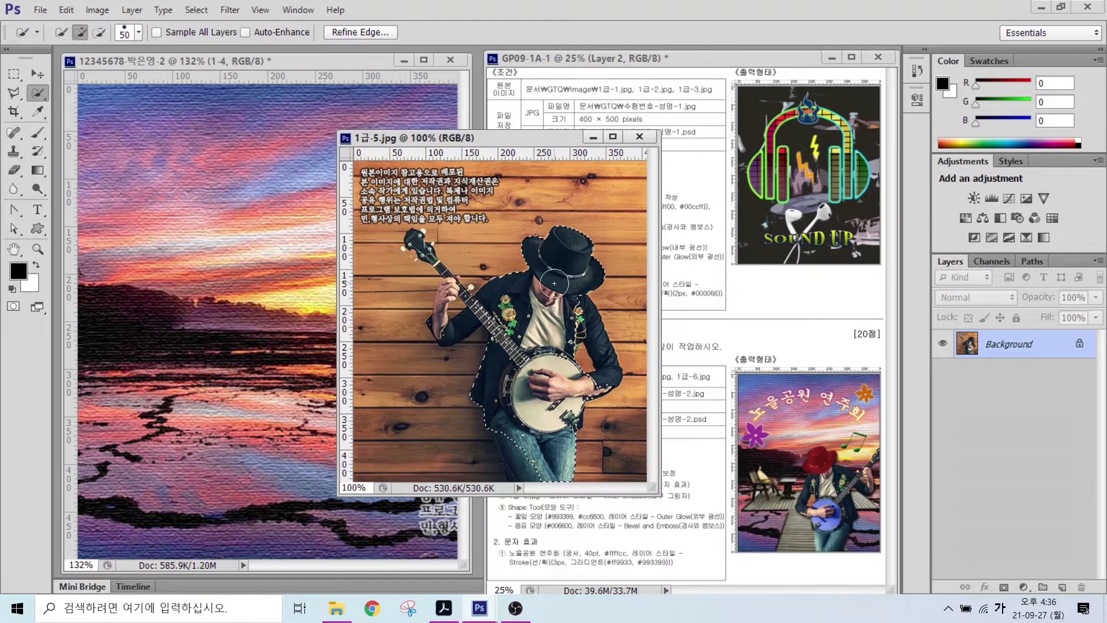
pyautogui.press('[')
pyautogui.press('[')
pyautogui.press('[')
pyautogui.press('[')
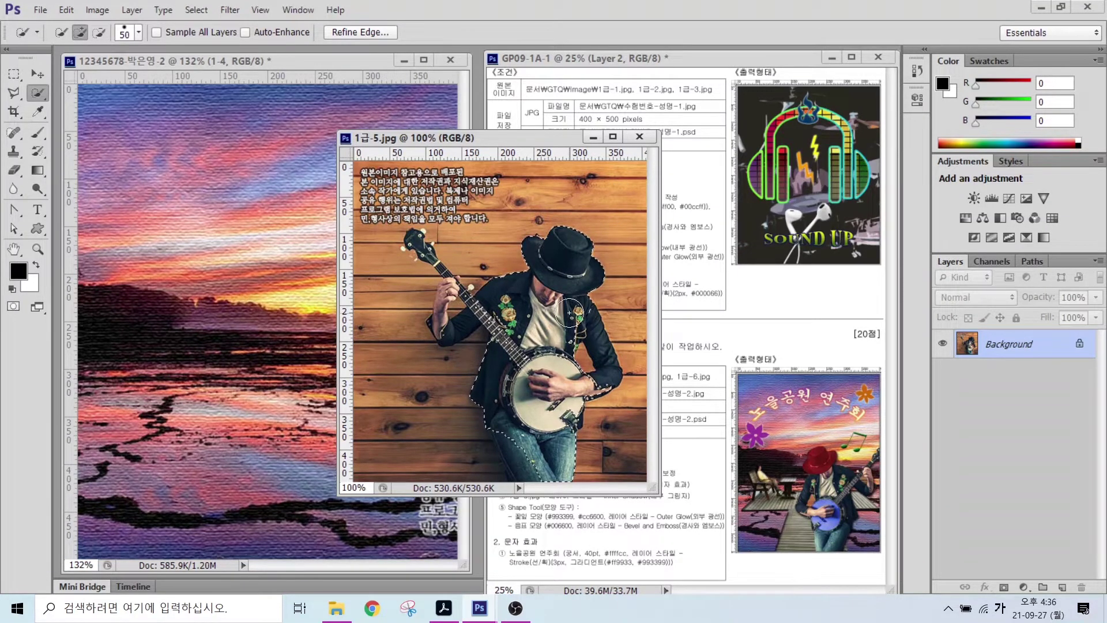
pyautogui.moveTo(484, 329)
pyautogui.mouseDown()
pyautogui.moveTo(437, 263)
pyautogui.moveTo(484, 313)
pyautogui.moveTo(185, 311)
pyautogui.mouseUp()
# - Bring the banjo player into the poster, close its source image, and name the layer 1-5
pyautogui.press('v')
pyautogui.click(638, 137)
pyautogui.doubleClick(998, 344)
pyautogui.write('1-5')
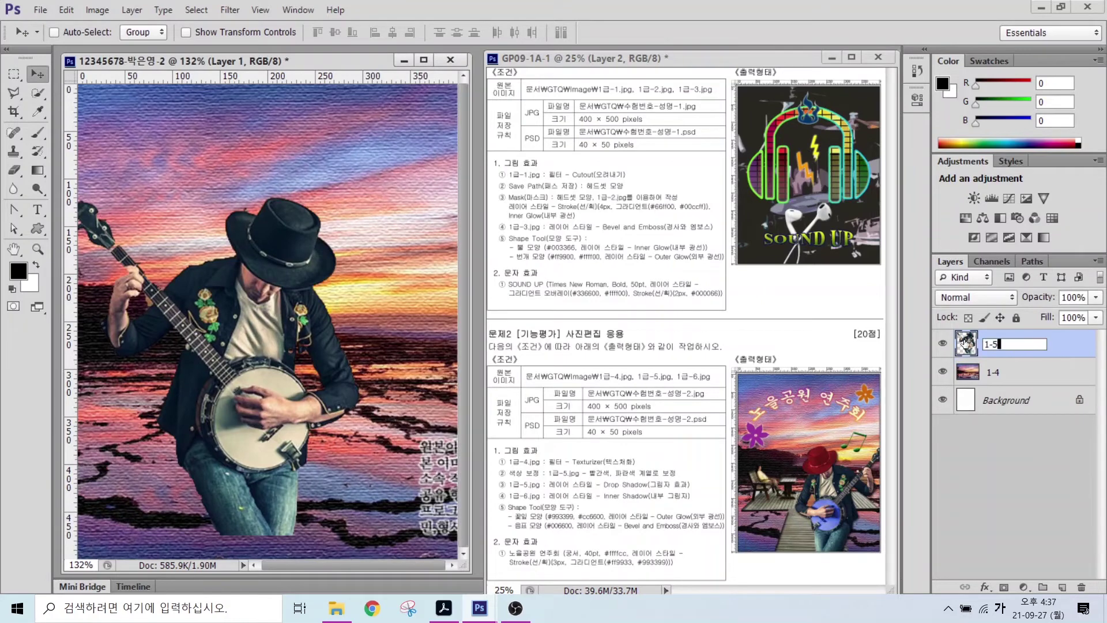
pyautogui.press('Return')
pyautogui.moveTo(275, 351); pyautogui.dragTo(316, 372)
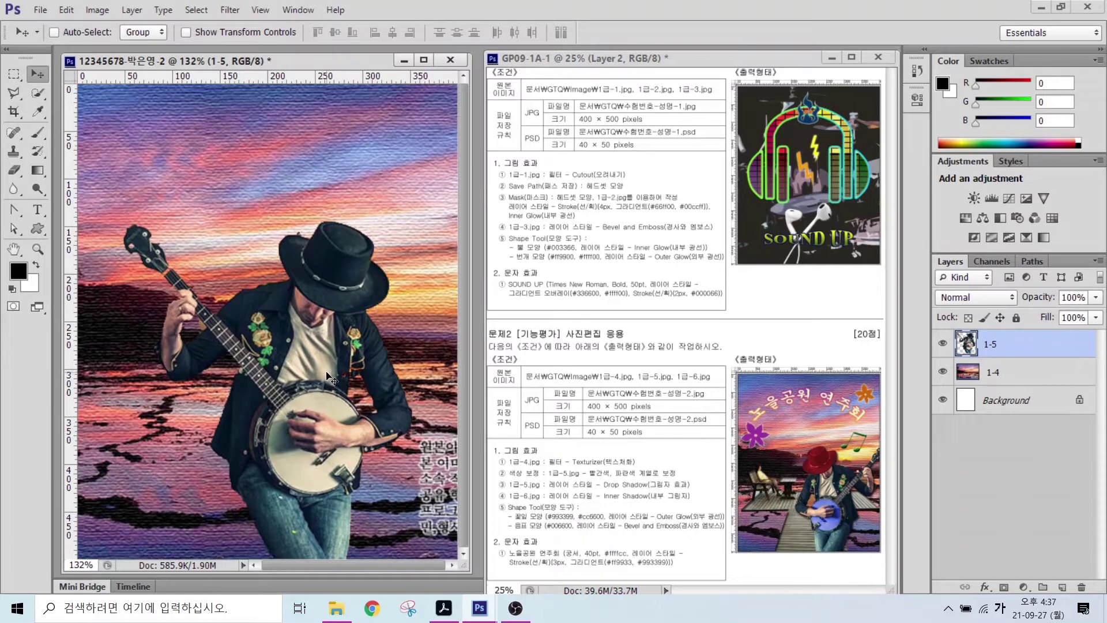
# - Flip the banjo player horizontally, scale it to about 86%, and shift it right
pyautogui.hotkey('ctrl', 't')
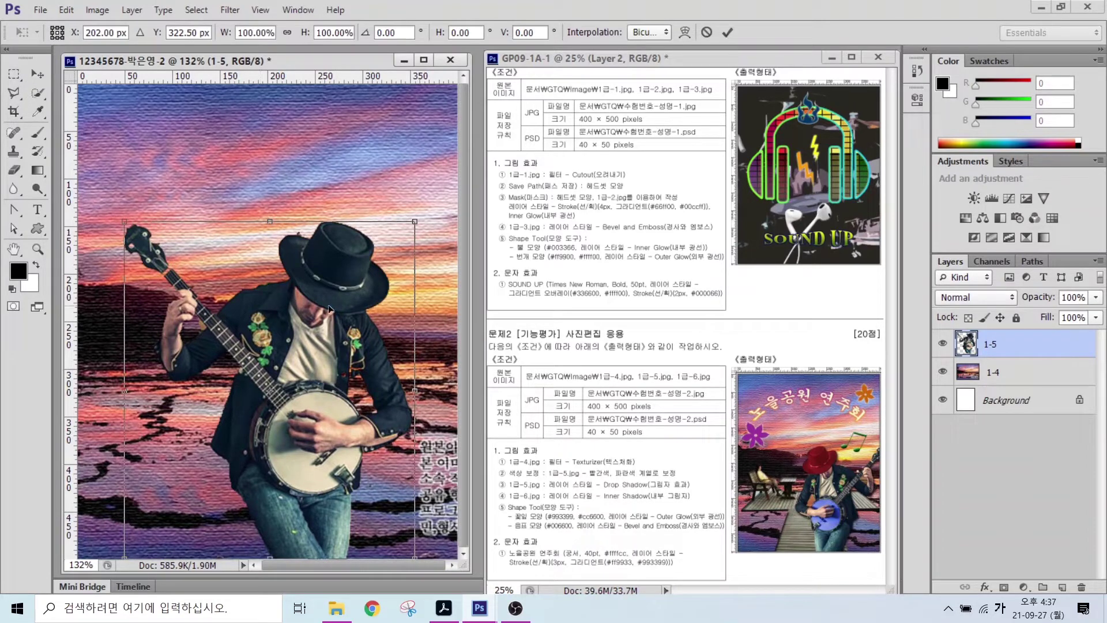
pyautogui.rightClick(299, 337)
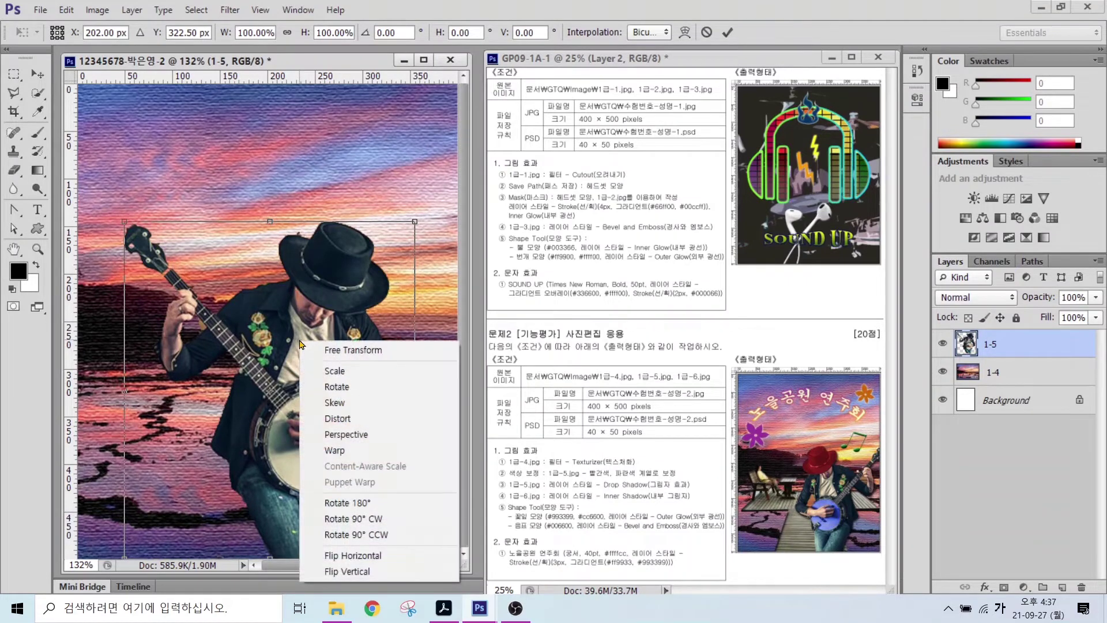
pyautogui.click(342, 555)
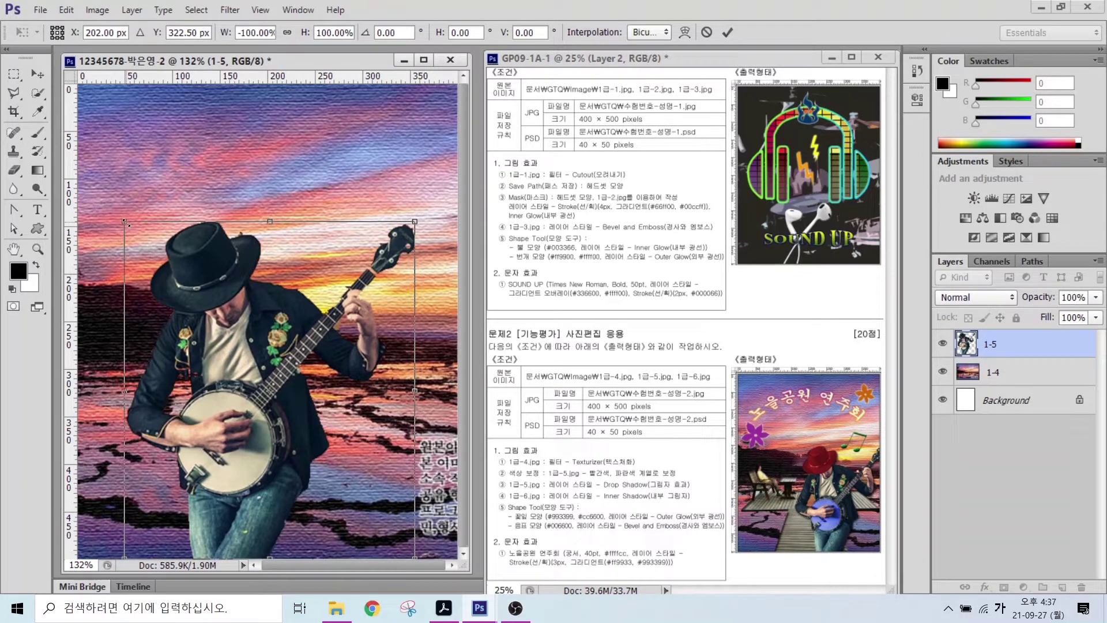
pyautogui.moveTo(126, 223); pyautogui.dragTo(141, 294)
pyautogui.moveTo(266, 396); pyautogui.dragTo(308, 396)
pyautogui.press('Return')
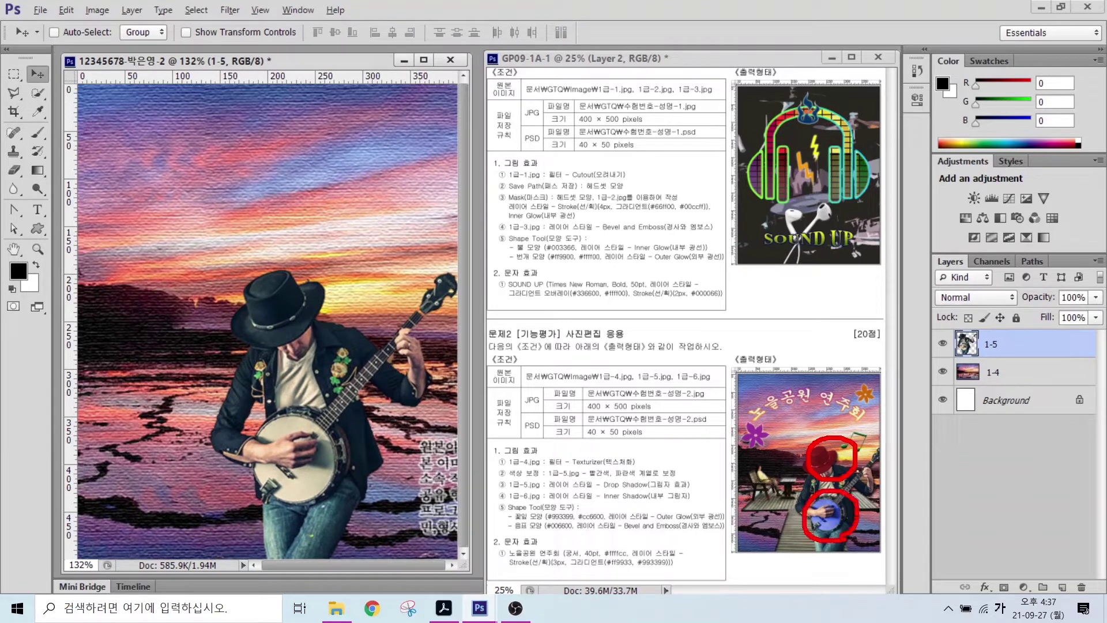
# - Quick-select the banjo player's black cowboy hat
pyautogui.click(37, 93)
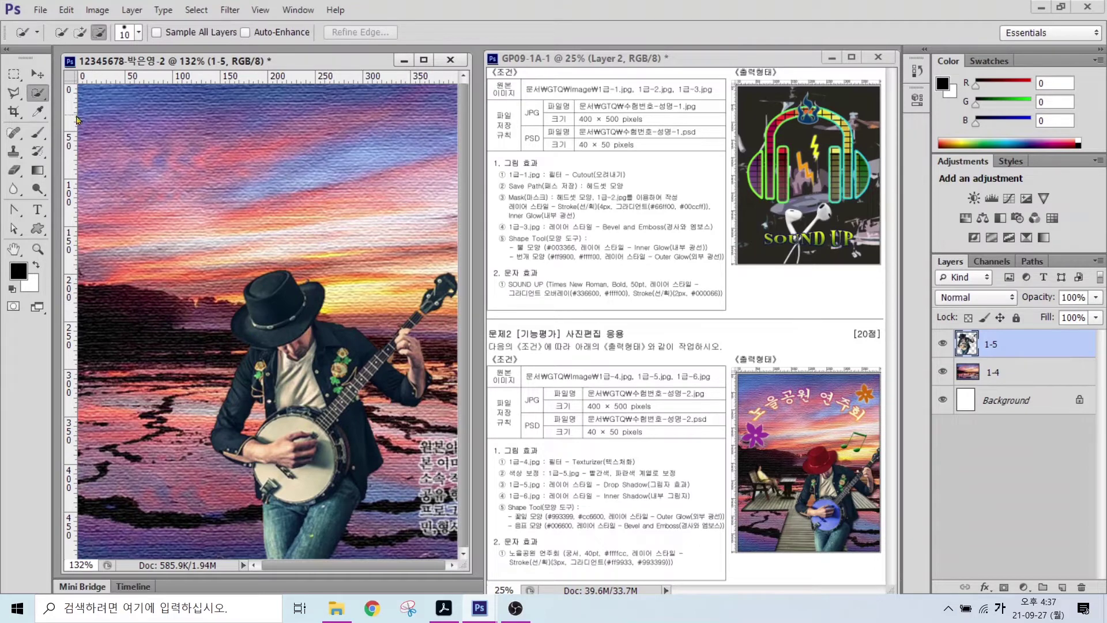
pyautogui.click(81, 32)
pyautogui.moveTo(279, 286)
pyautogui.mouseDown()
pyautogui.moveTo(266, 310)
pyautogui.moveTo(301, 290)
pyautogui.moveTo(291, 317)
pyautogui.moveTo(256, 318)
pyautogui.mouseUp()
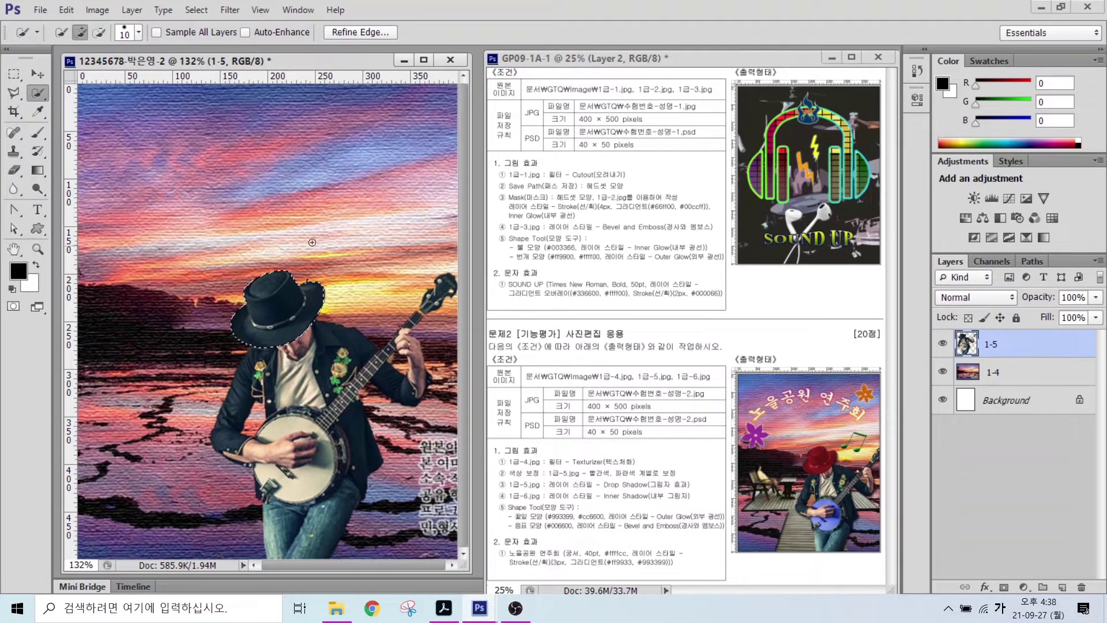
# - Colorize the hat bright red with Hue/Saturation (Saturation 60, Lightness +30), then deselect
pyautogui.click(102, 13)
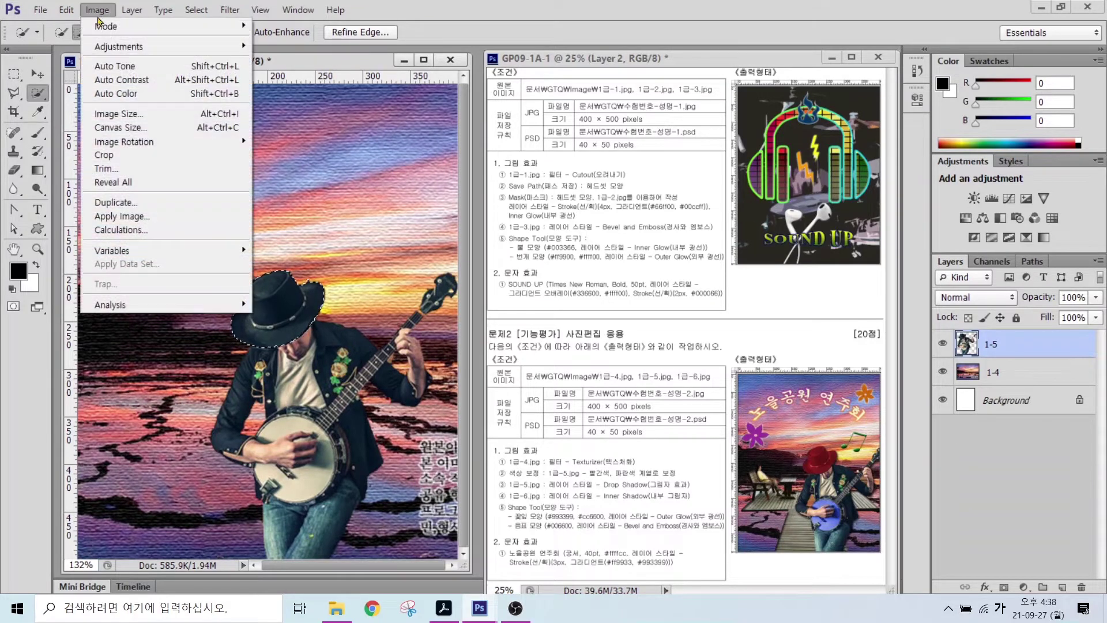
pyautogui.click(106, 50)
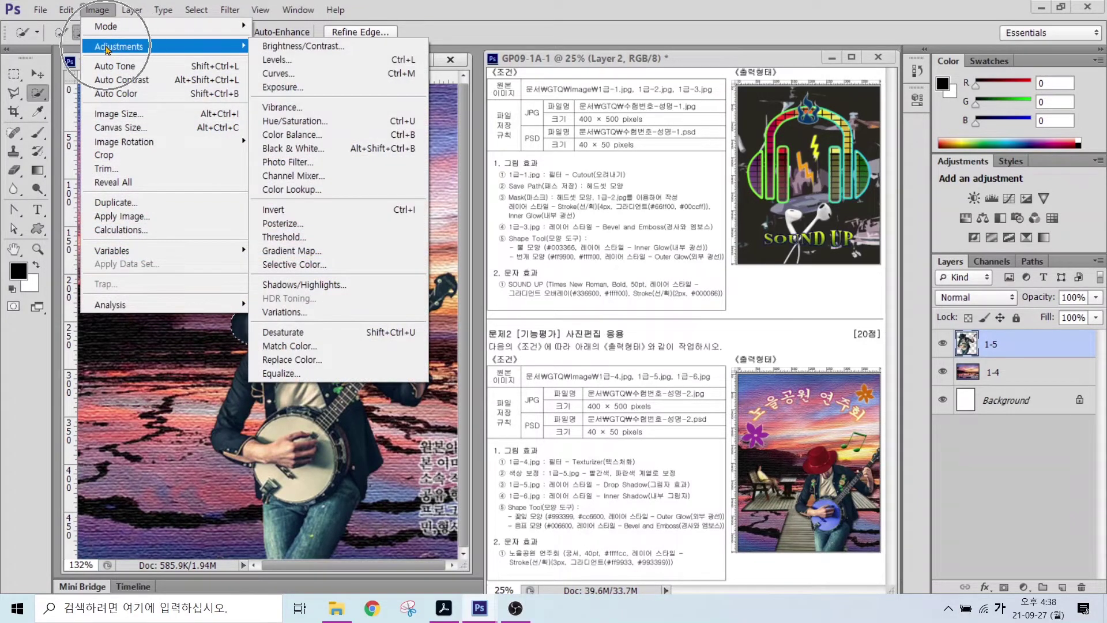
pyautogui.click(283, 122)
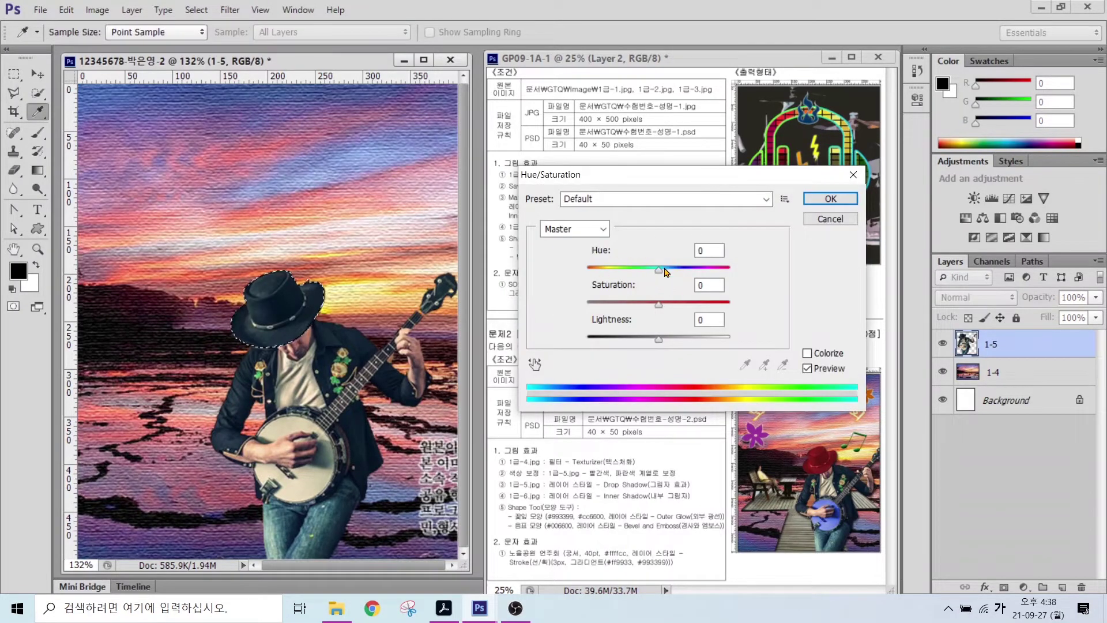
pyautogui.moveTo(658, 273); pyautogui.dragTo(599, 276)
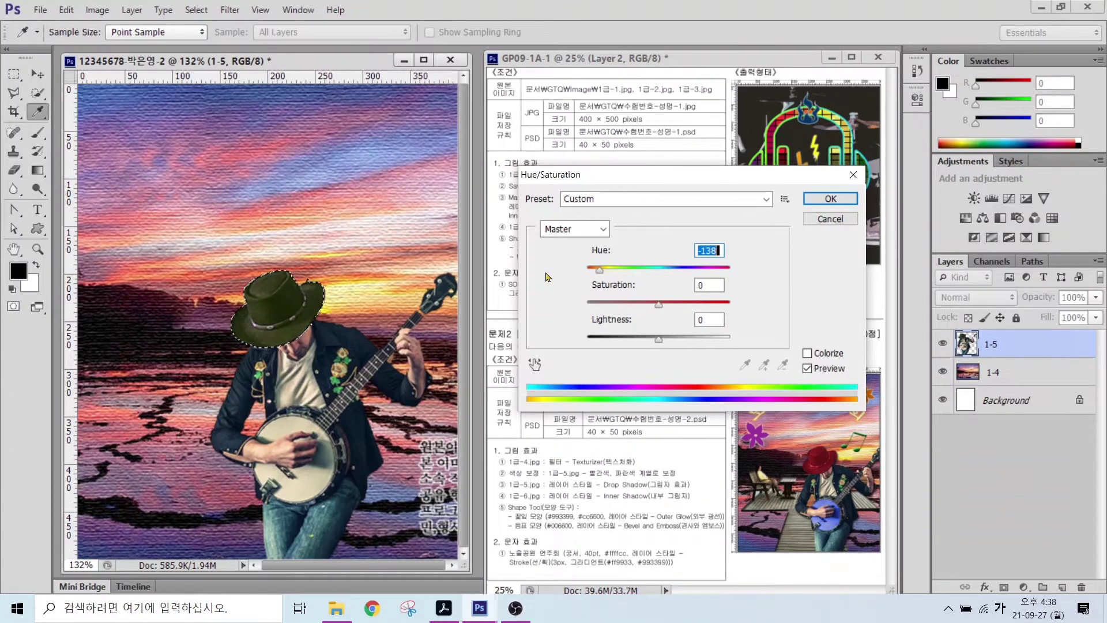
pyautogui.moveTo(602, 272); pyautogui.dragTo(657, 271)
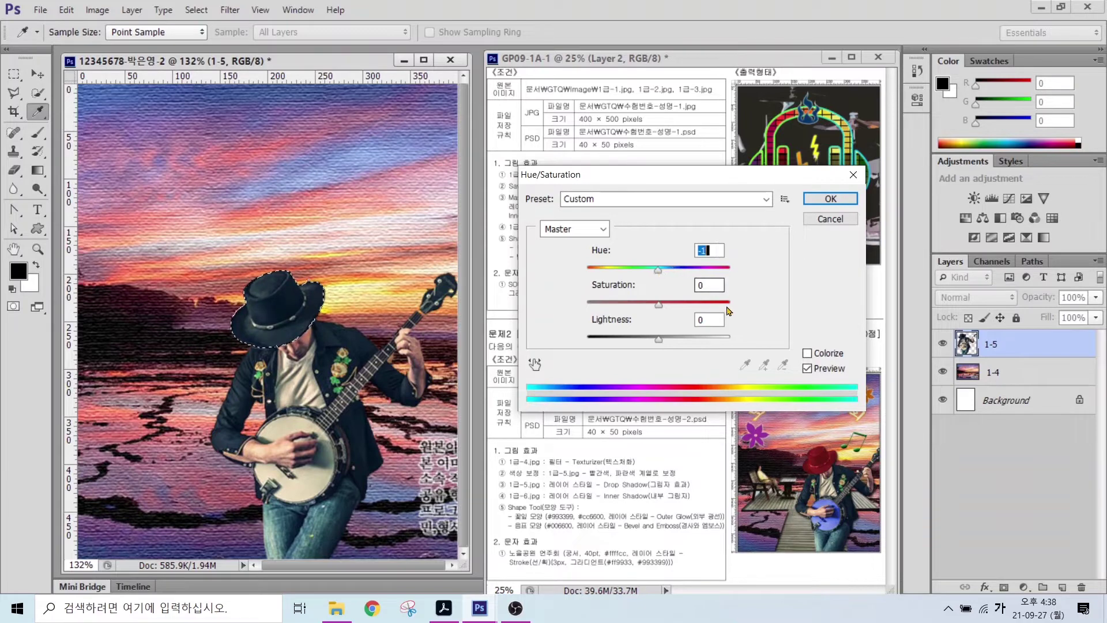
pyautogui.press('alt')
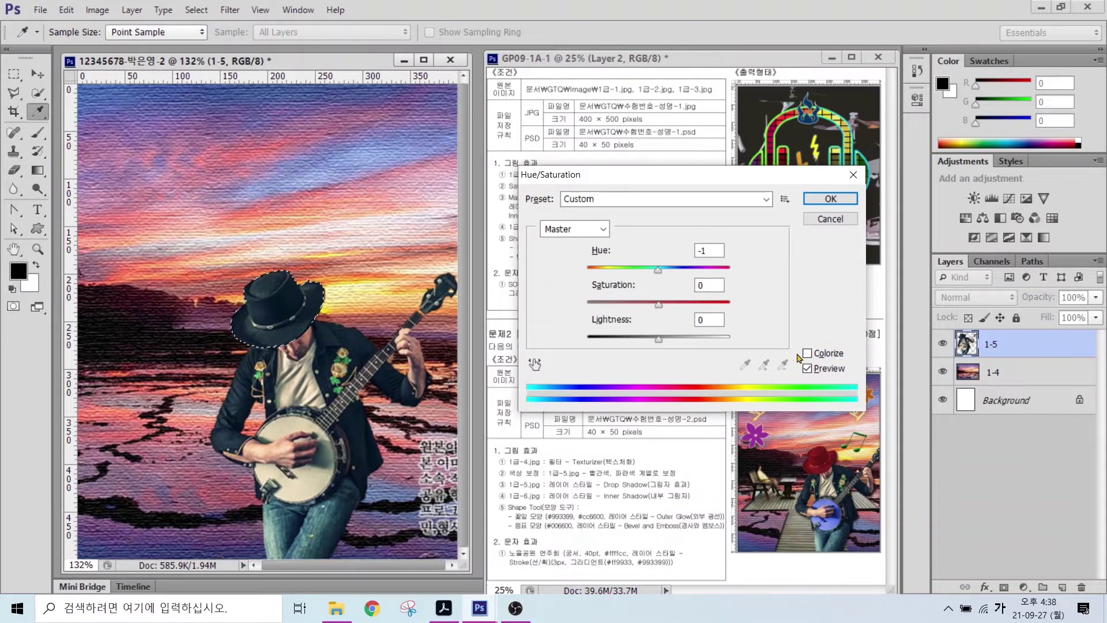
pyautogui.click(808, 353)
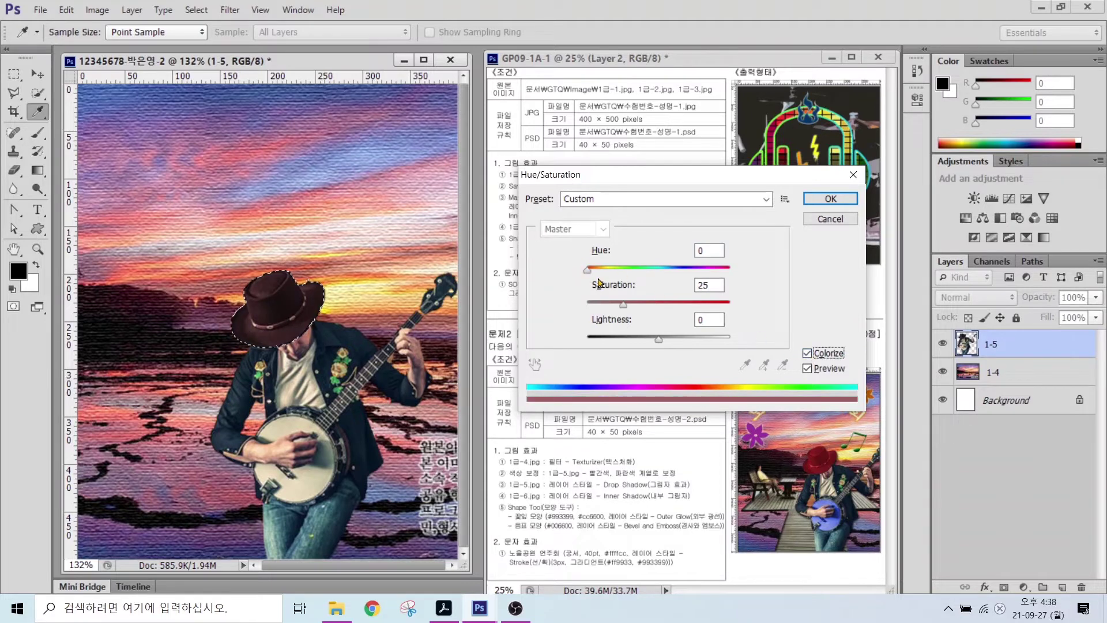
pyautogui.press('ctrl')
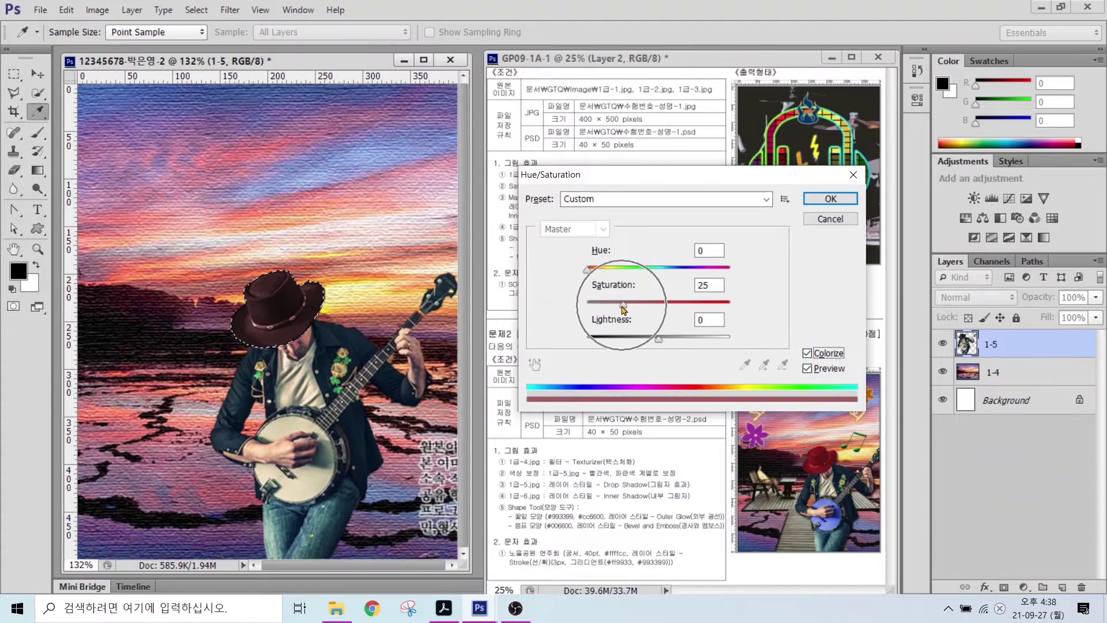
pyautogui.moveTo(623, 305); pyautogui.dragTo(681, 342)
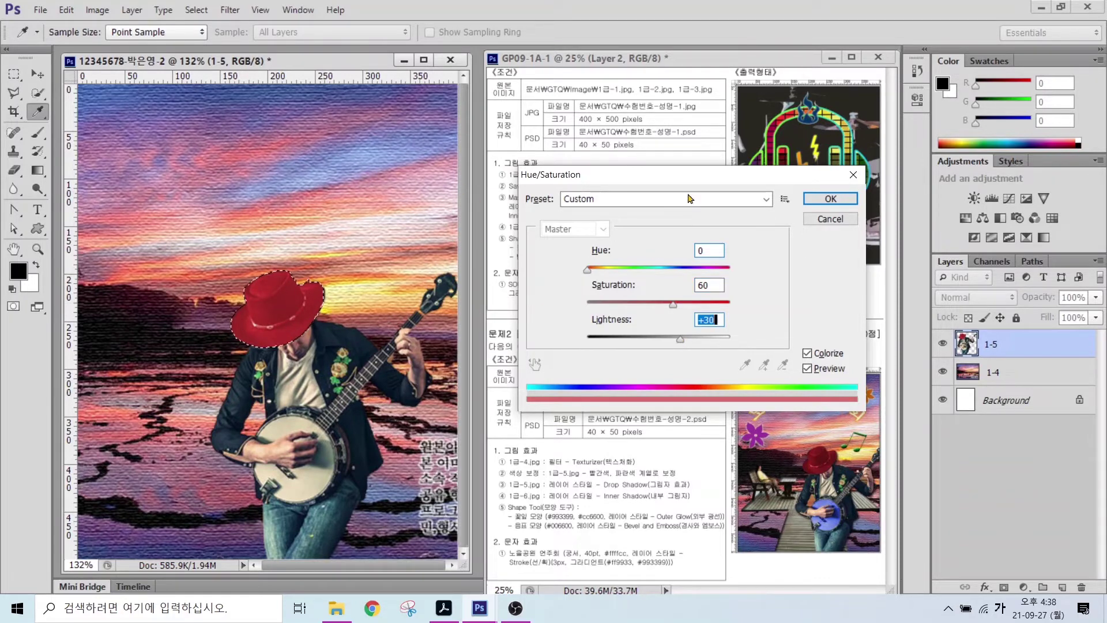
pyautogui.click(830, 198)
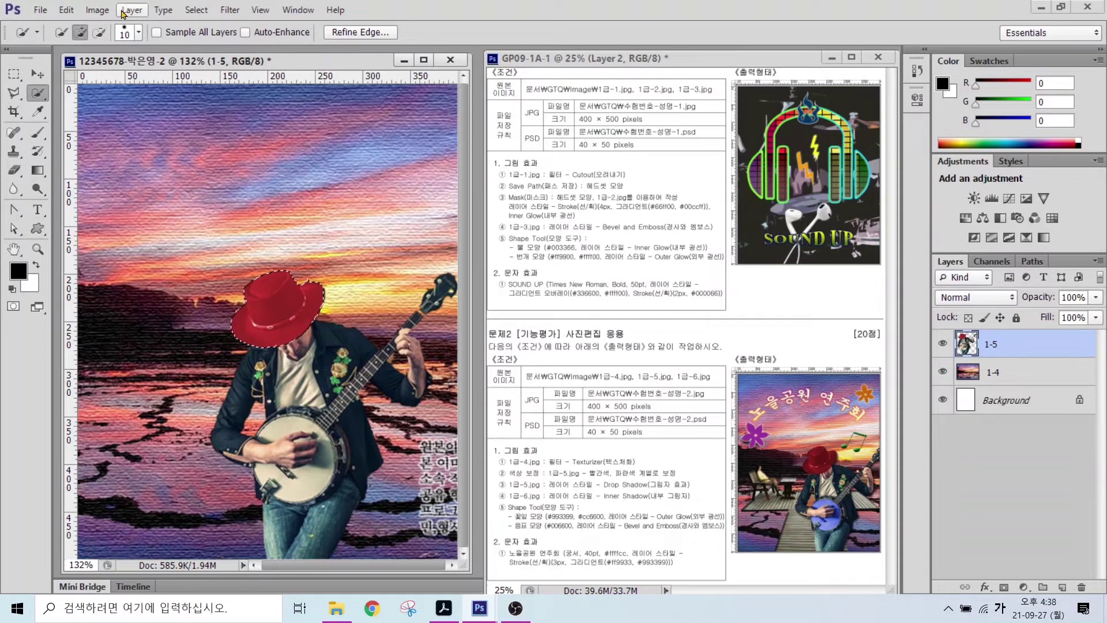
pyautogui.click(199, 11)
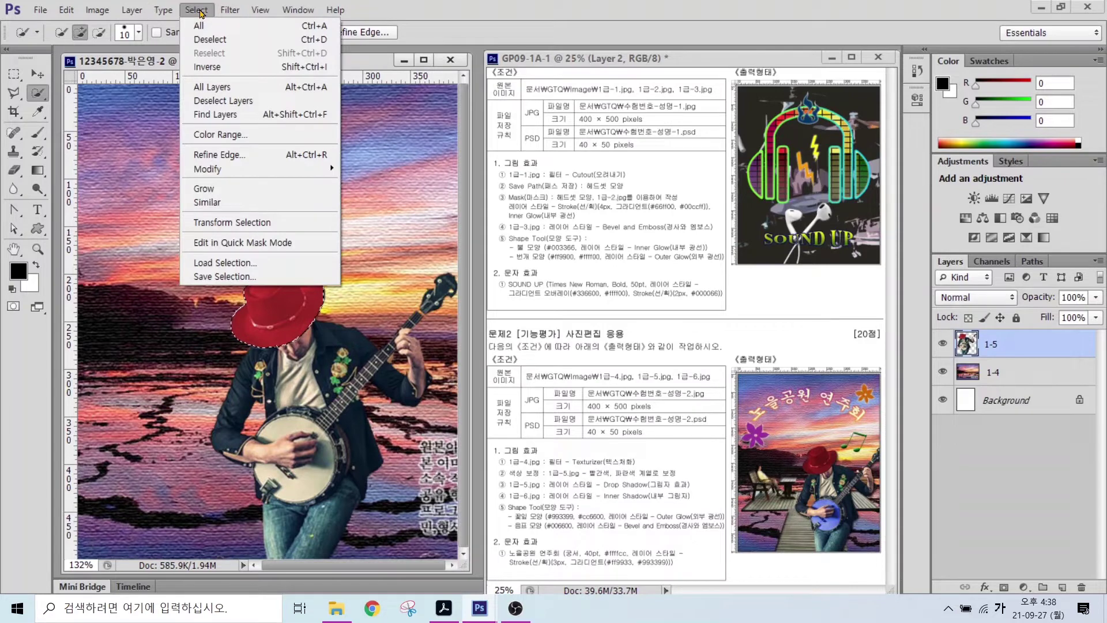
pyautogui.click(211, 40)
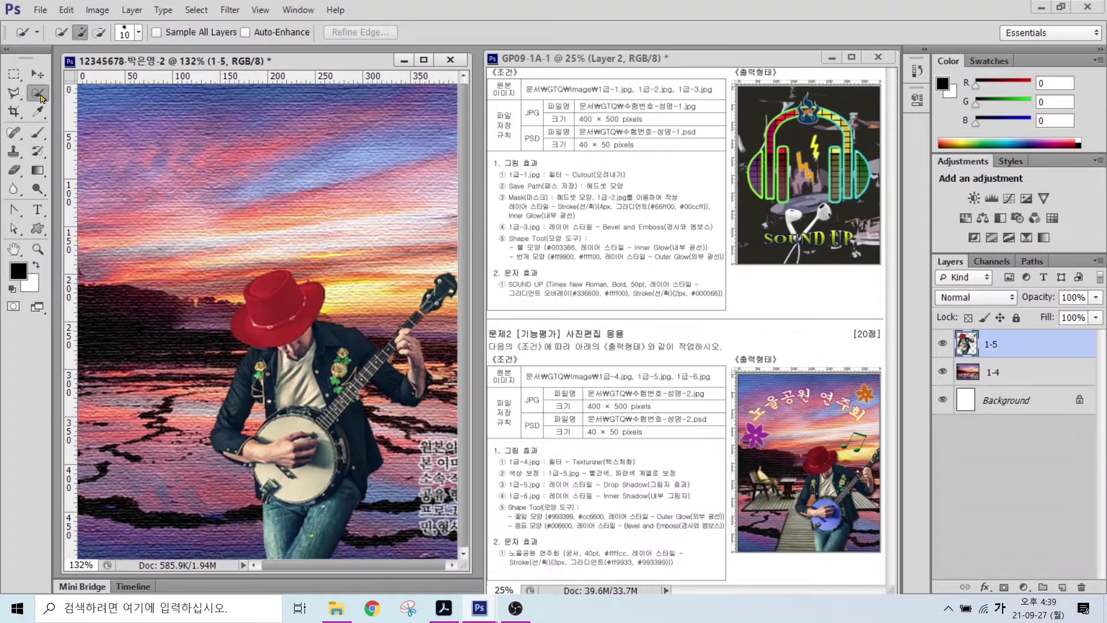
# - Select the banjo's drum head and colorize it with a Hue/Saturation layer: Hue 231, Saturation 57, Lightness +21
pyautogui.moveTo(282, 429)
pyautogui.mouseDown()
pyautogui.moveTo(323, 431)
pyautogui.moveTo(314, 484)
pyautogui.moveTo(271, 478)
pyautogui.moveTo(222, 441)
pyautogui.moveTo(300, 461)
pyautogui.moveTo(291, 447)
pyautogui.moveTo(277, 473)
pyautogui.mouseUp()
pyautogui.click(99, 31)
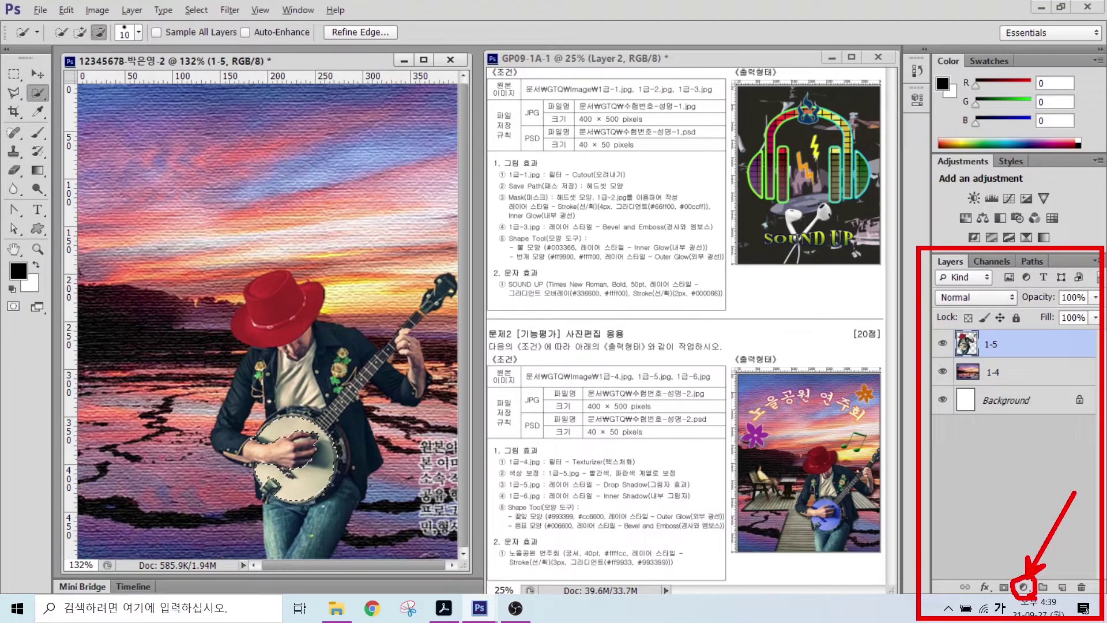
pyautogui.click(1024, 587)
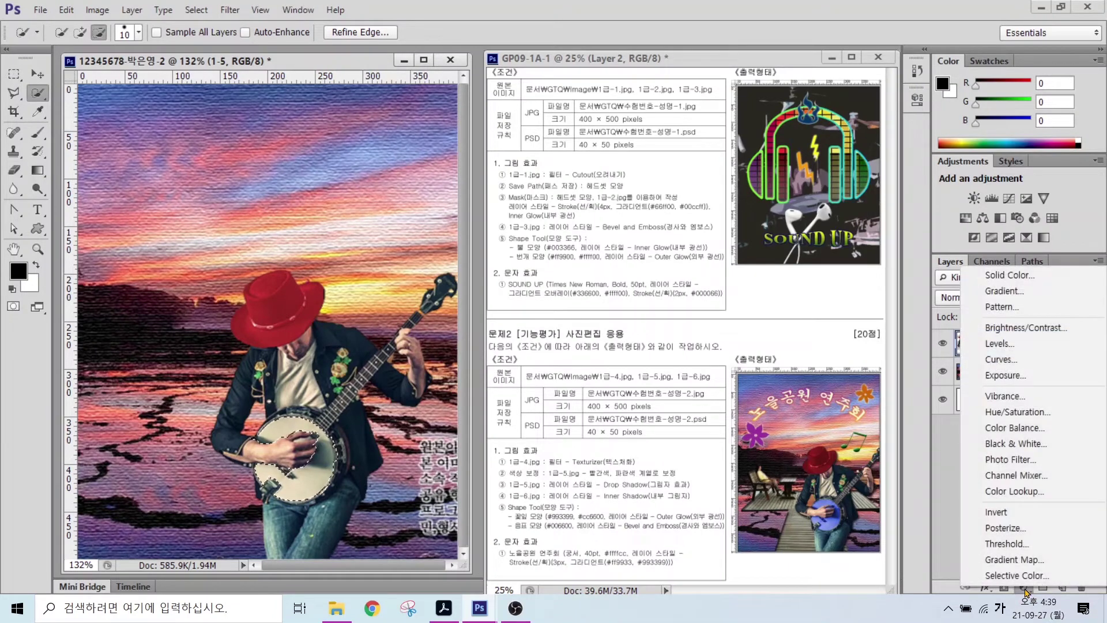
pyautogui.click(1010, 412)
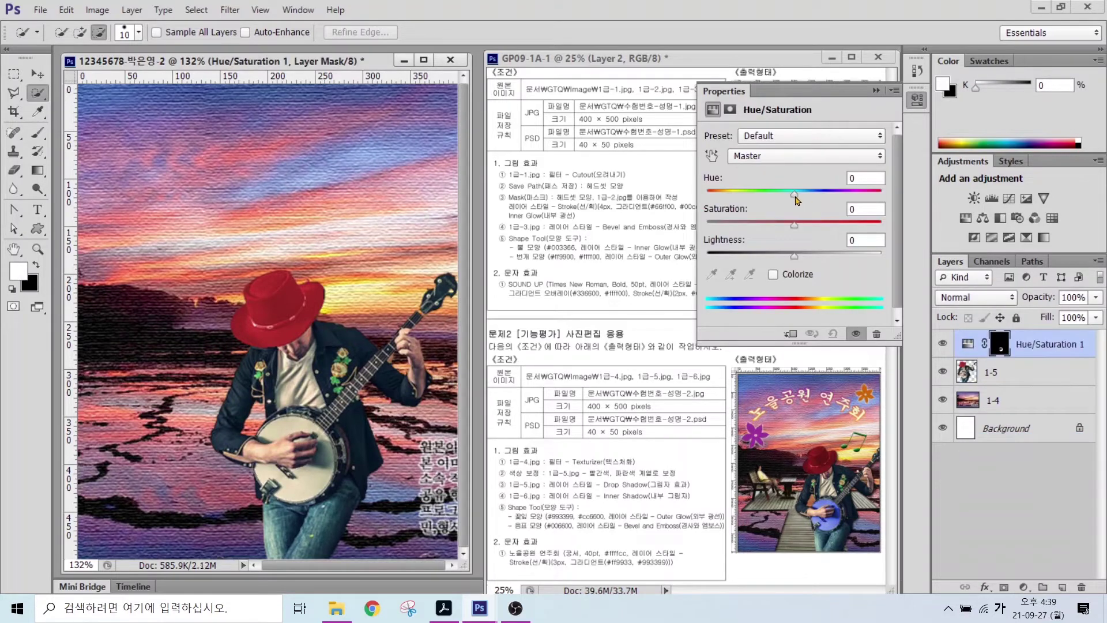
pyautogui.moveTo(795, 197); pyautogui.dragTo(730, 211)
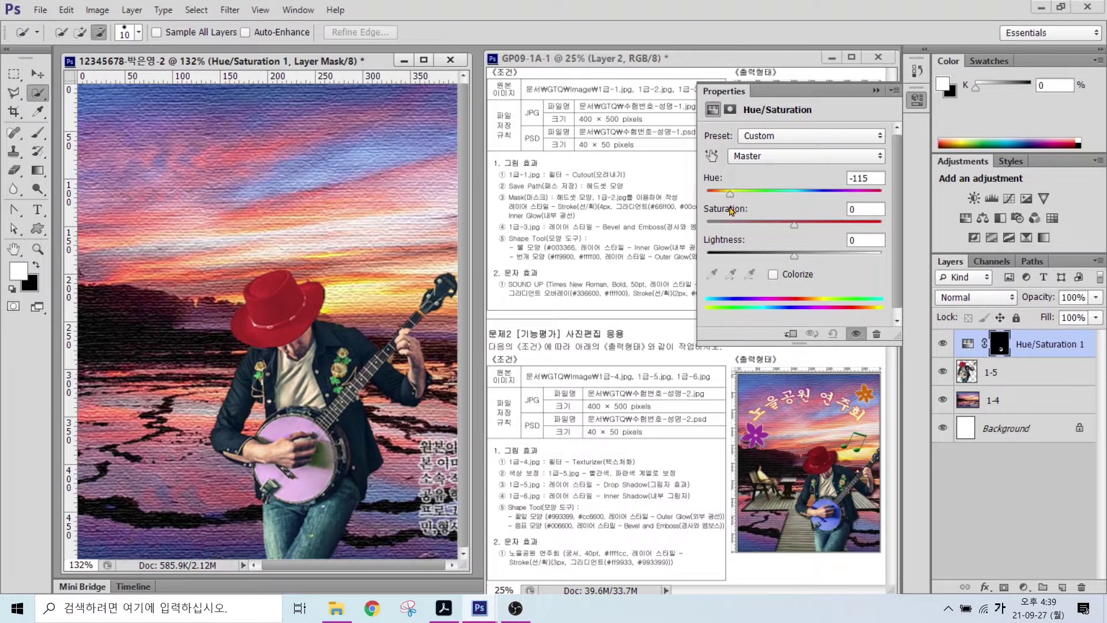
pyautogui.press('ctrl')
pyautogui.click(773, 276)
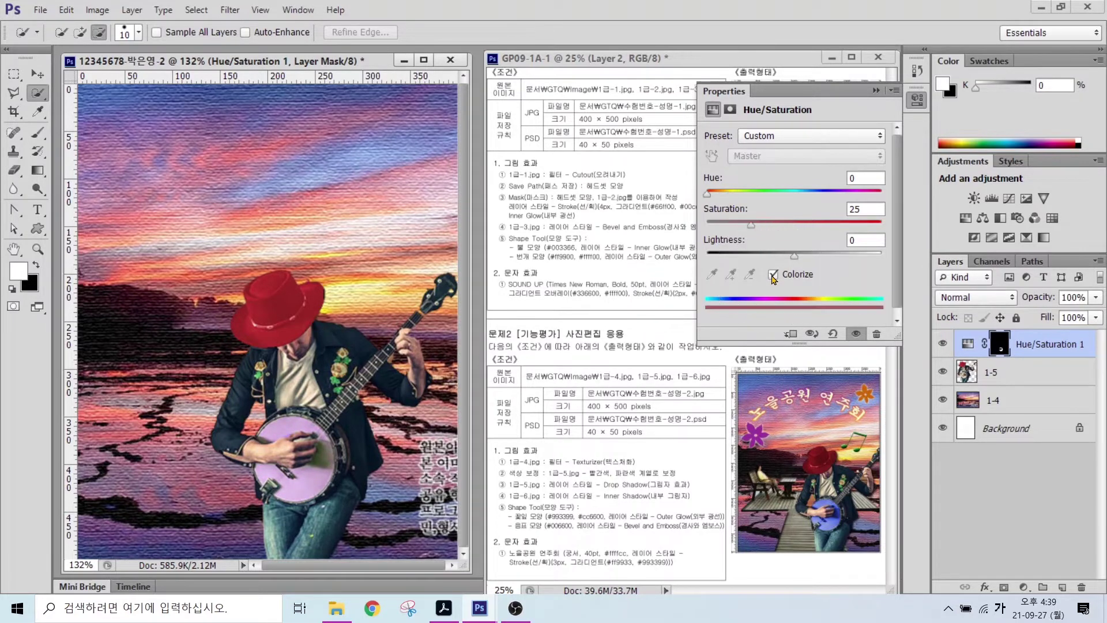
pyautogui.moveTo(712, 197); pyautogui.dragTo(818, 194)
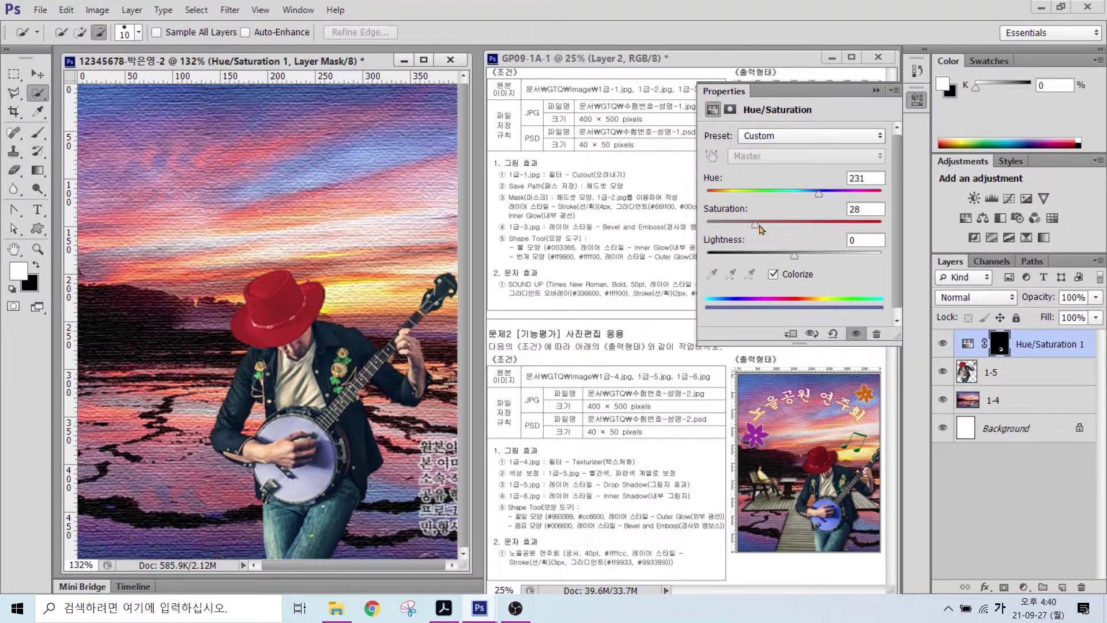
pyautogui.moveTo(751, 226); pyautogui.dragTo(814, 258)
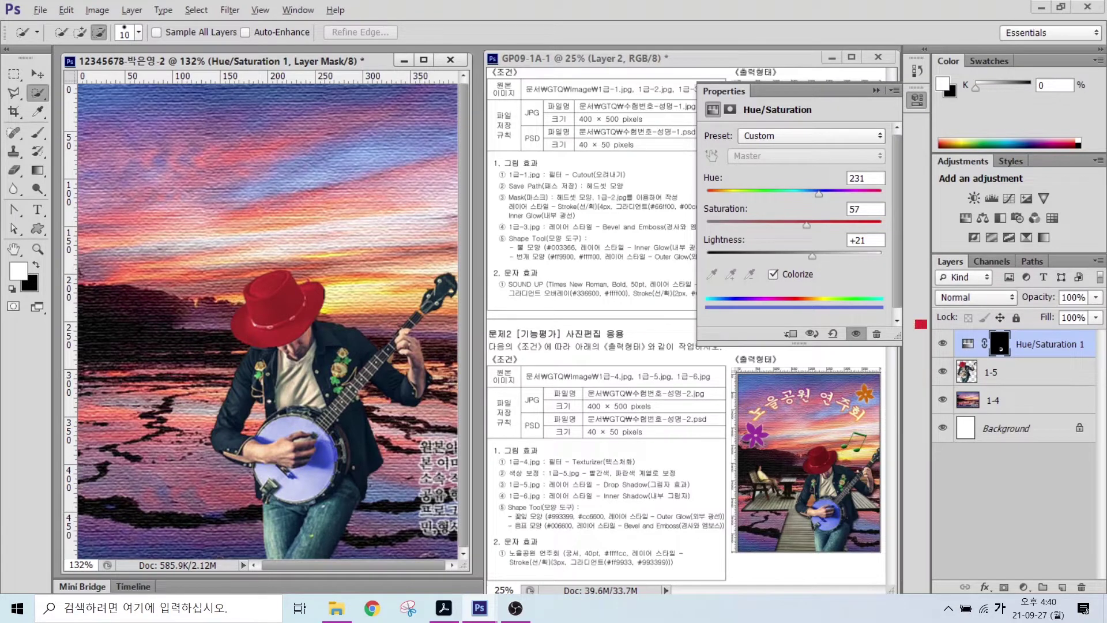
# - Toggle Hue/Saturation 1 off and on to compare, then collapse the Properties panel
pyautogui.moveTo(917, 321); pyautogui.dragTo(1097, 367)
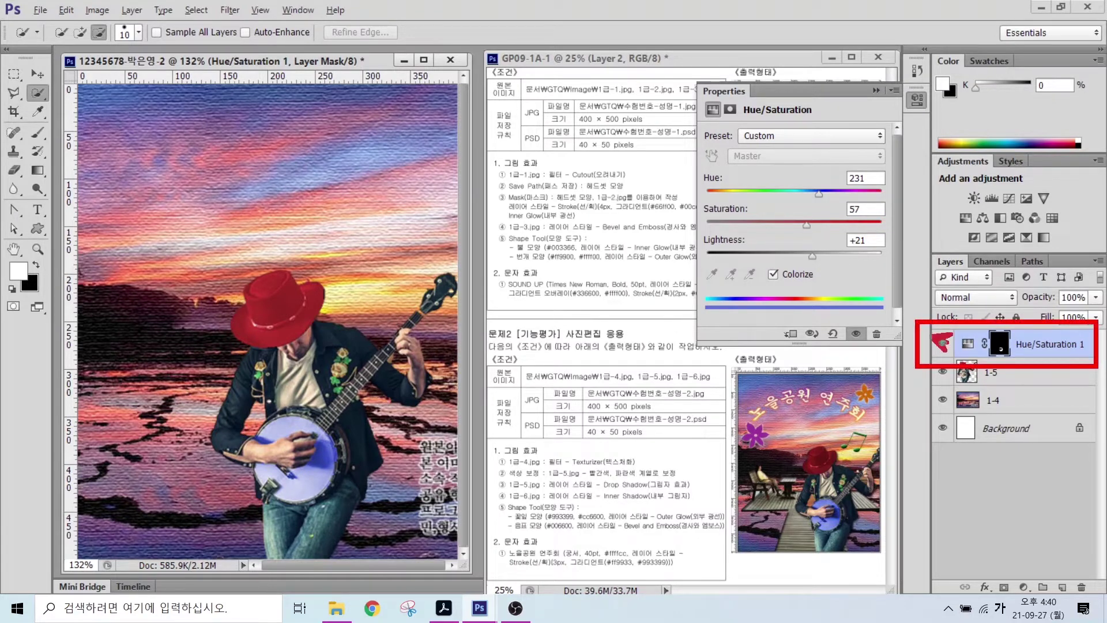
pyautogui.moveTo(825, 256); pyautogui.dragTo(932, 337)
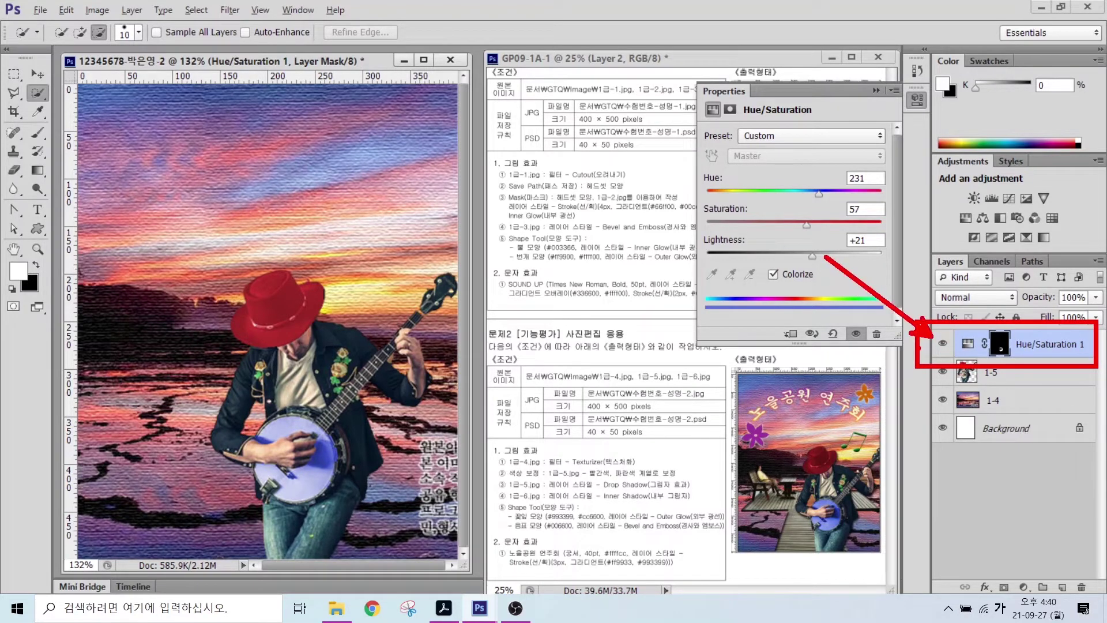
pyautogui.click(942, 344)
pyautogui.click(942, 344)
pyautogui.click(942, 344)
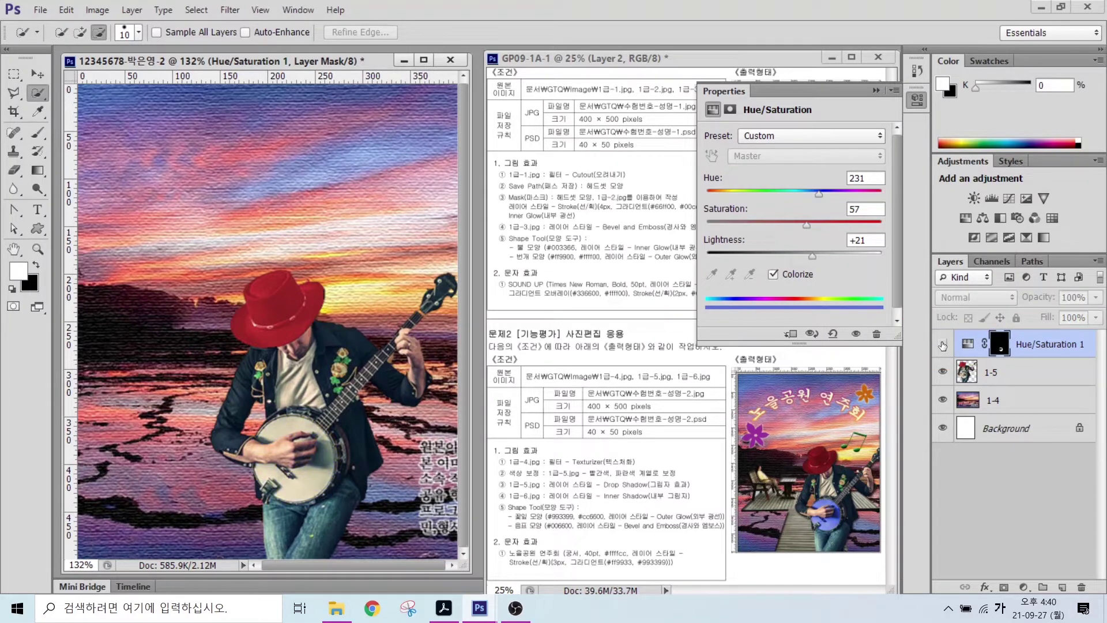
pyautogui.click(942, 344)
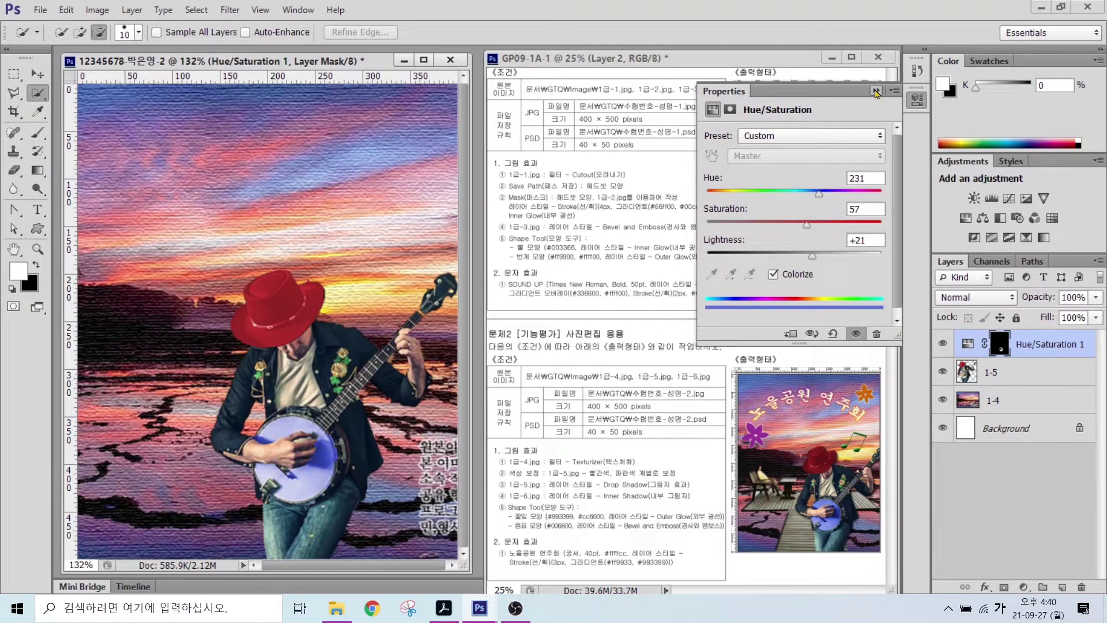
pyautogui.click(875, 90)
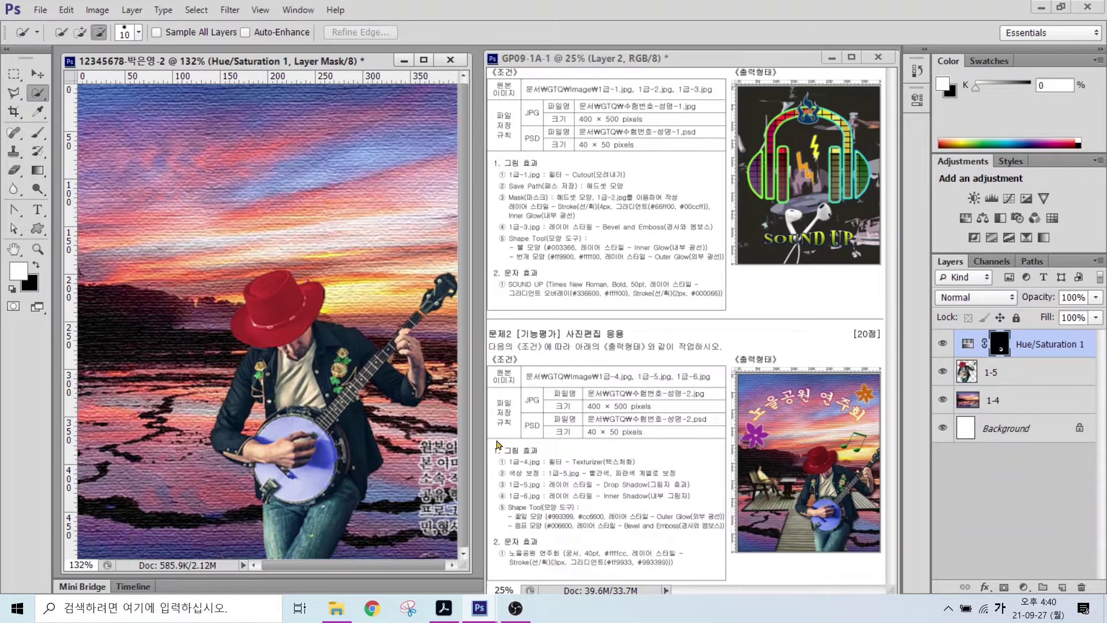
# - In 1급-6.jpg, select the dock and seated woman, subtracting the dark reflection
pyautogui.hotkey('ctrl', 'Tab')
pyautogui.moveTo(438, 416)
pyautogui.mouseDown()
pyautogui.moveTo(427, 358)
pyautogui.moveTo(242, 277)
pyautogui.moveTo(224, 241)
pyautogui.moveTo(507, 392)
pyautogui.mouseUp()
pyautogui.press('l')
pyautogui.keyDown('alt'); pyautogui.click(581, 357); pyautogui.keyUp('alt')
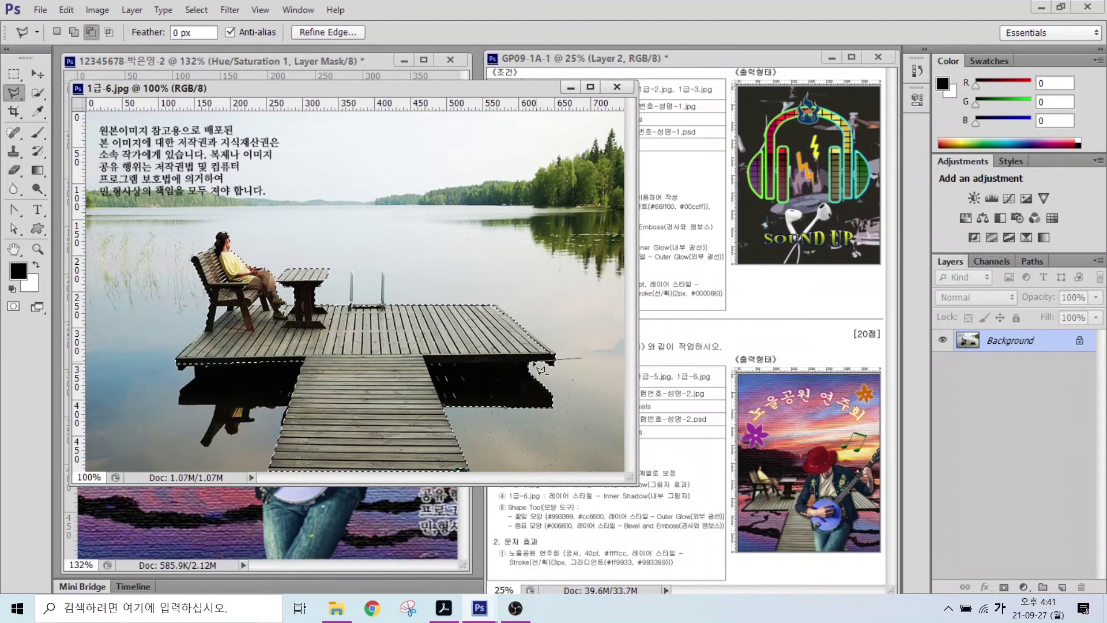
pyautogui.click(424, 361)
pyautogui.click(443, 408)
pyautogui.doubleClick(565, 418)
# - Move the dock into the poster, close 1급-6.jpg, and name the layer 1-6
pyautogui.moveTo(427, 89); pyautogui.dragTo(684, 150)
pyautogui.click(37, 74)
pyautogui.moveTo(533, 395)
pyautogui.mouseDown()
pyautogui.moveTo(184, 316)
pyautogui.moveTo(199, 352)
pyautogui.mouseUp()
pyautogui.moveTo(199, 352)
pyautogui.mouseDown()
pyautogui.moveTo(179, 403)
pyautogui.moveTo(305, 390)
pyautogui.moveTo(272, 387)
pyautogui.mouseUp()
pyautogui.click(874, 148)
pyautogui.doubleClick(997, 345)
pyautogui.write('1-6')
pyautogui.press('Return')
# - Scale the dock to about 75% at lower left and place it below layer 1-5
pyautogui.hotkey('ctrl', 't')
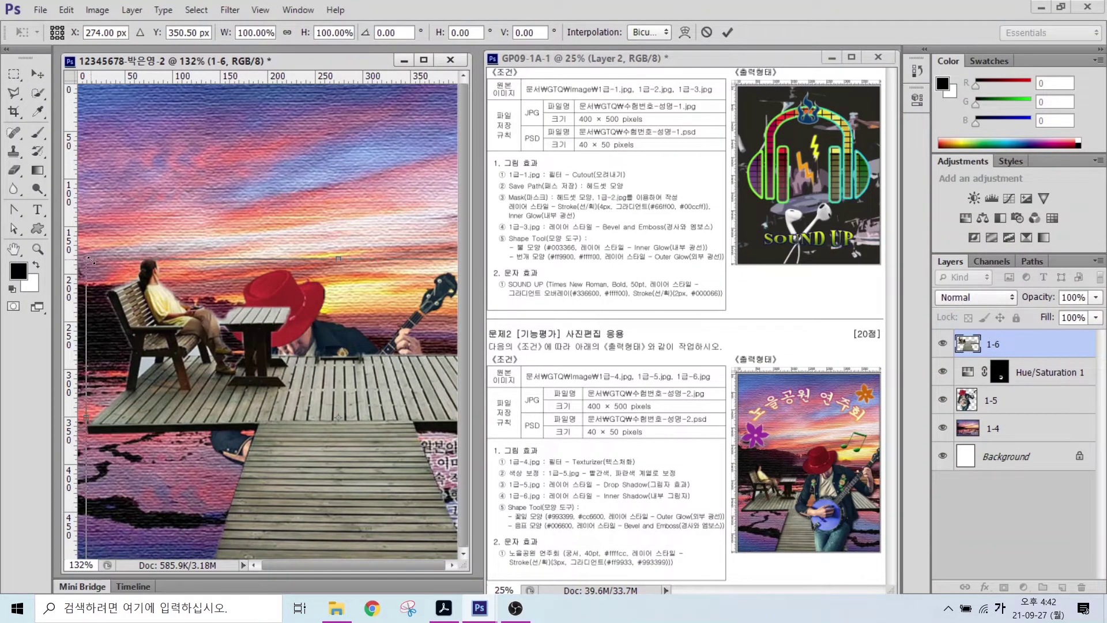
pyautogui.moveTo(87, 261); pyautogui.dragTo(235, 406)
pyautogui.moveTo(376, 483); pyautogui.dragTo(270, 465)
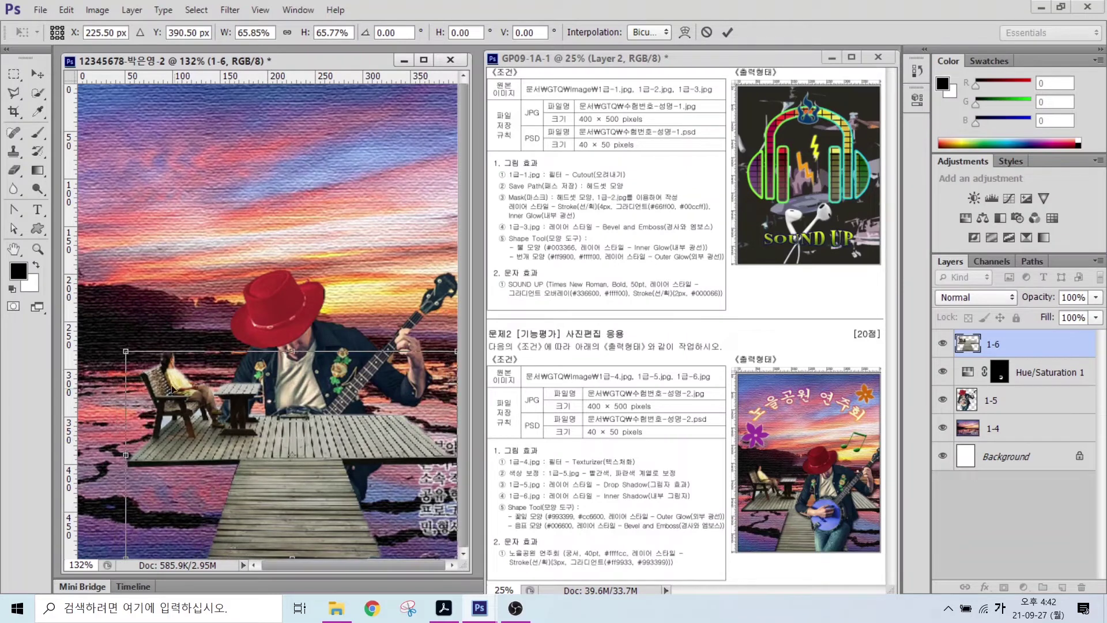
pyautogui.moveTo(117, 348); pyautogui.dragTo(80, 326)
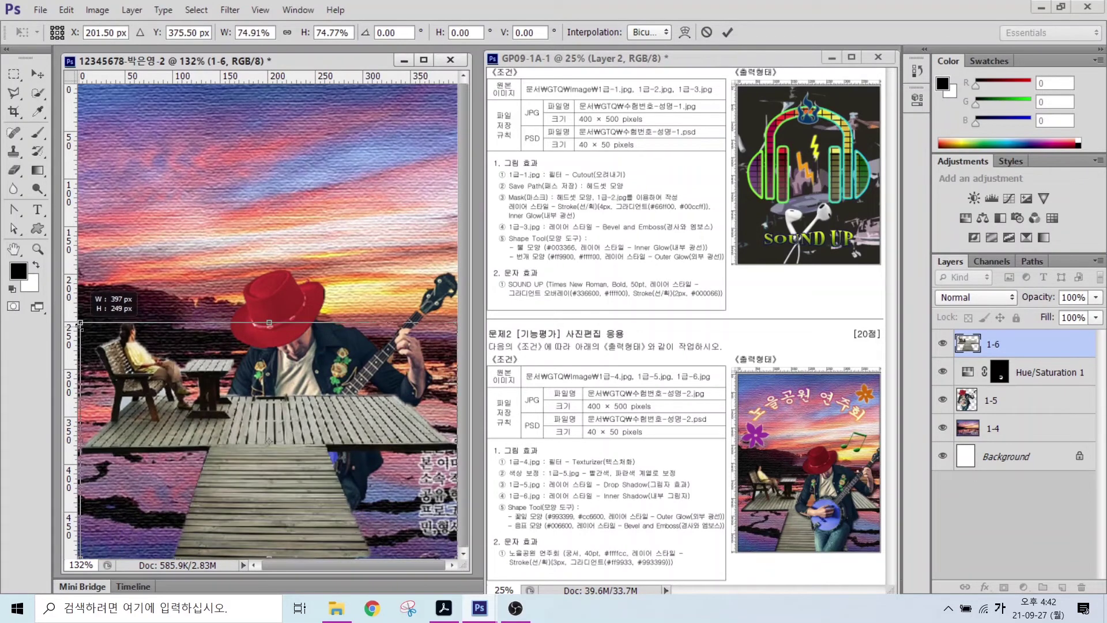
pyautogui.press('Return')
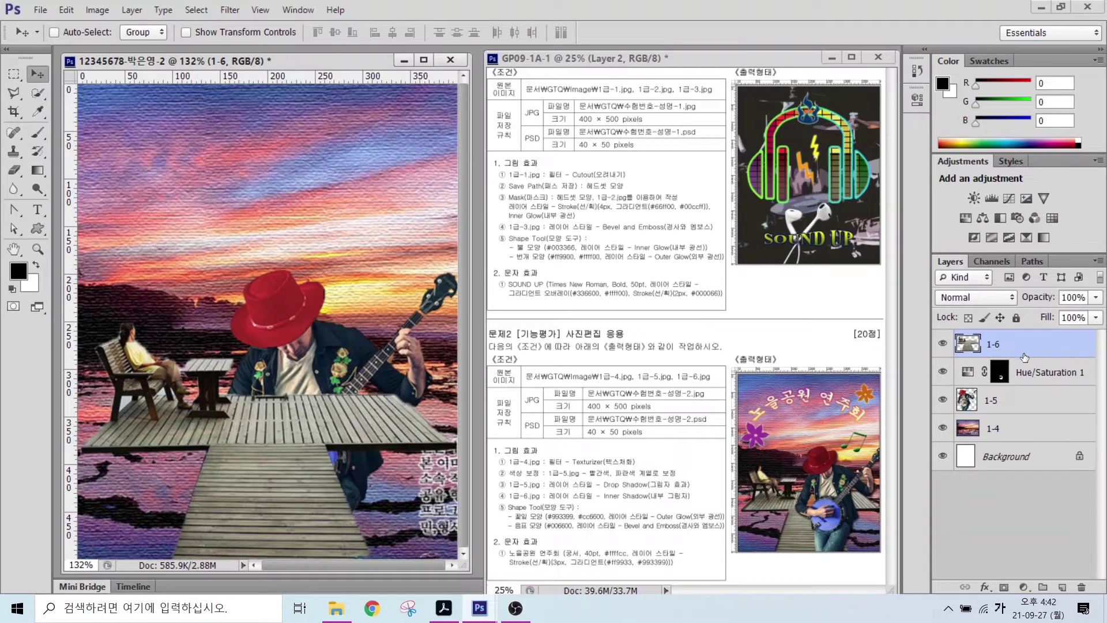
pyautogui.moveTo(1024, 347); pyautogui.dragTo(1028, 412)
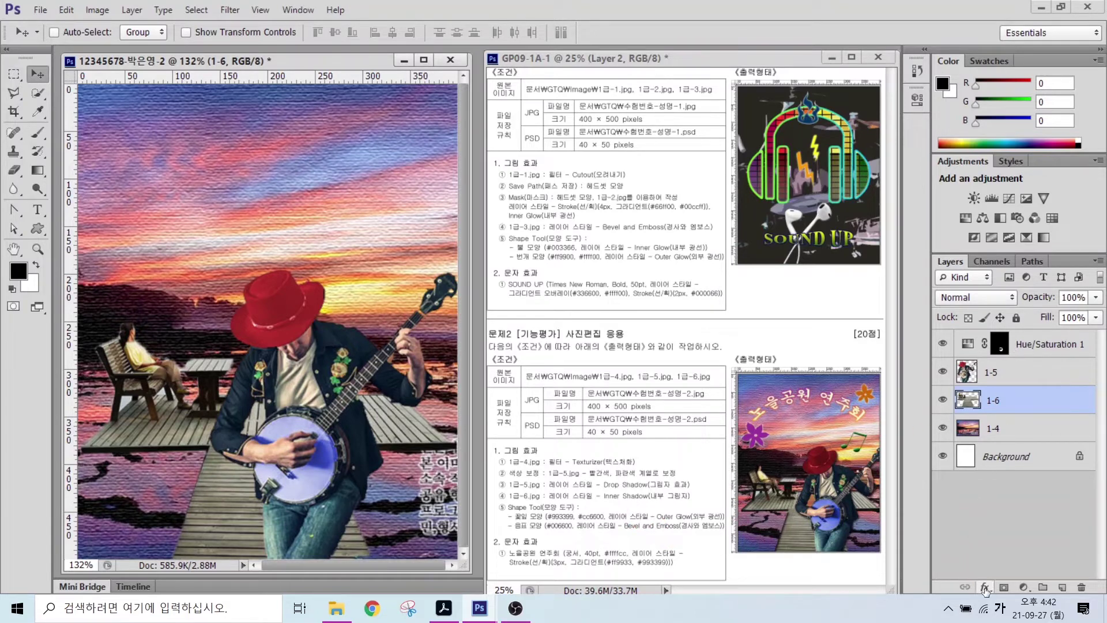
# - Add a default Inner Shadow to the dock layer 1-6
pyautogui.click(985, 587)
pyautogui.click(1009, 467)
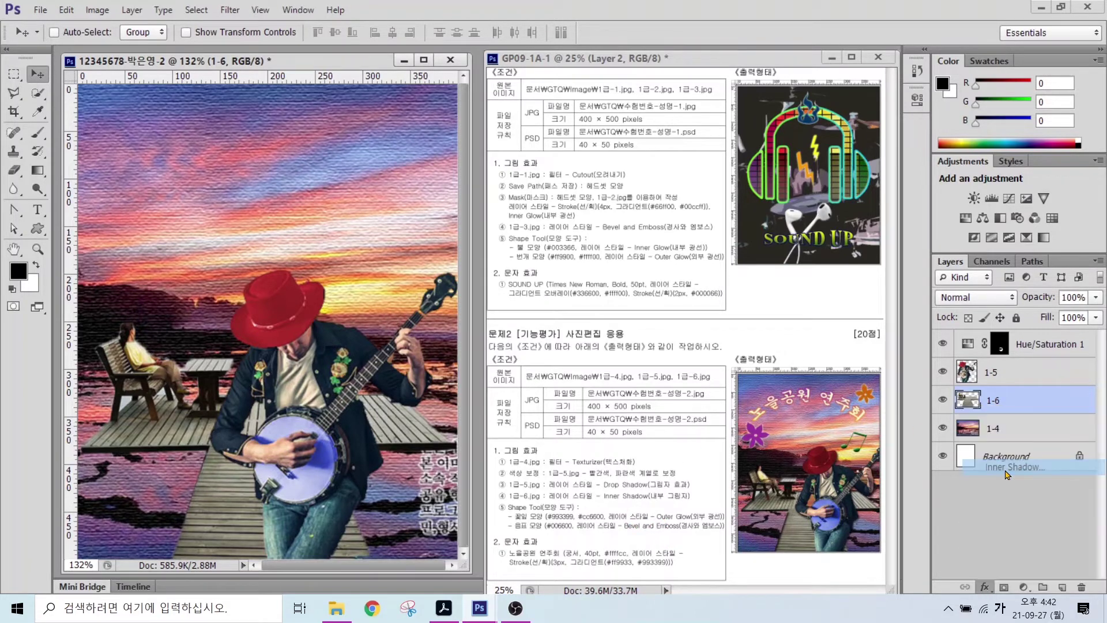
pyautogui.press('Return')
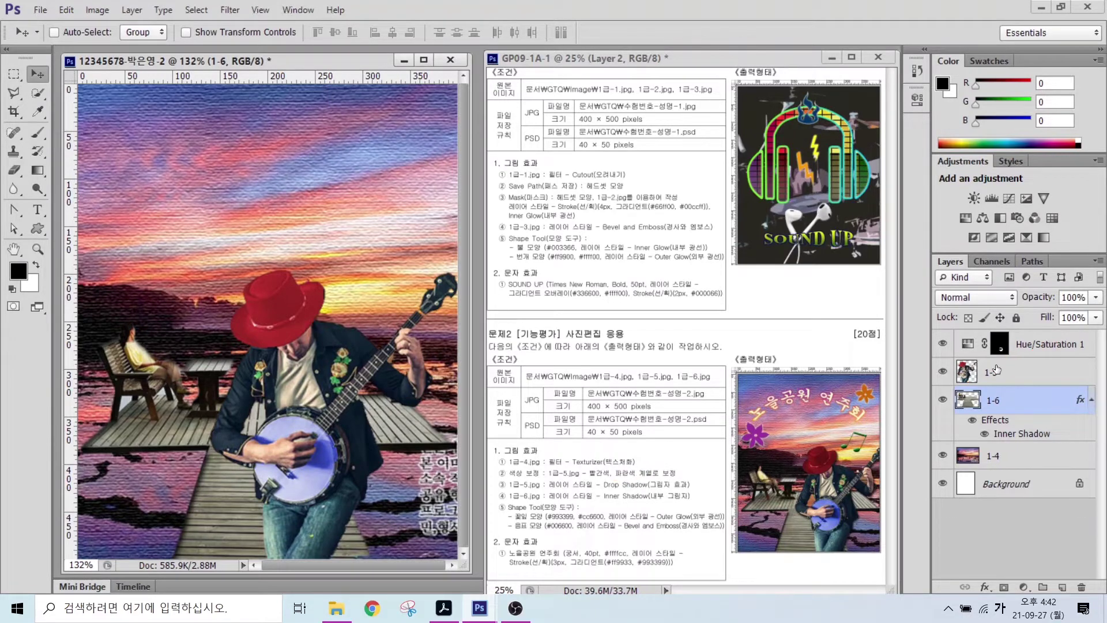
# - Give the banjo player layer 1-5 a default Drop Shadow
pyautogui.click(1004, 380)
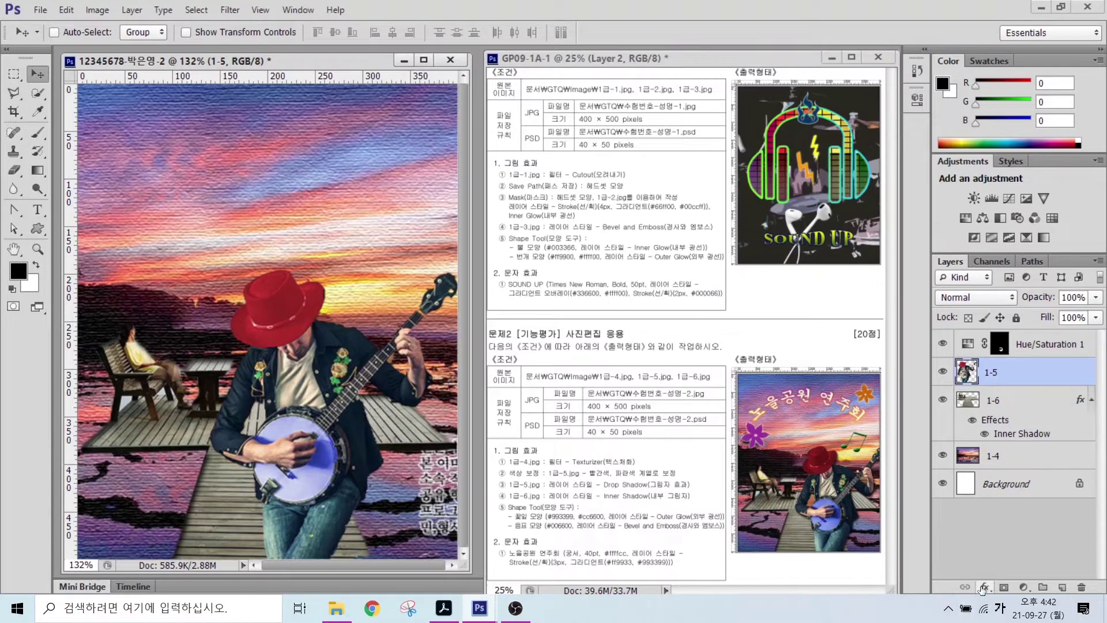
pyautogui.click(985, 587)
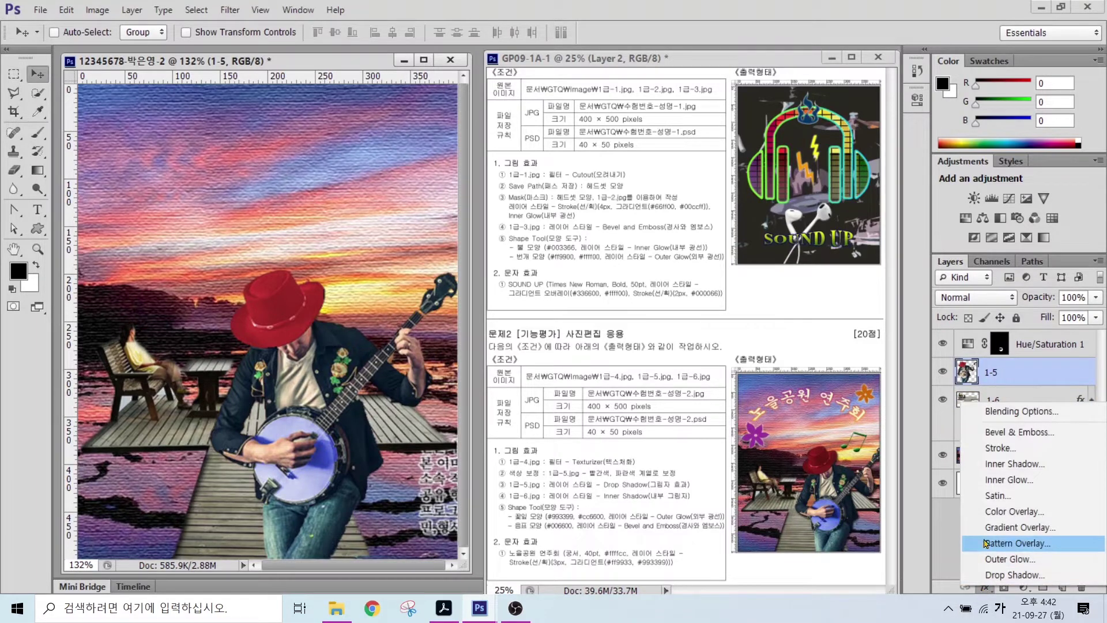
pyautogui.click(995, 575)
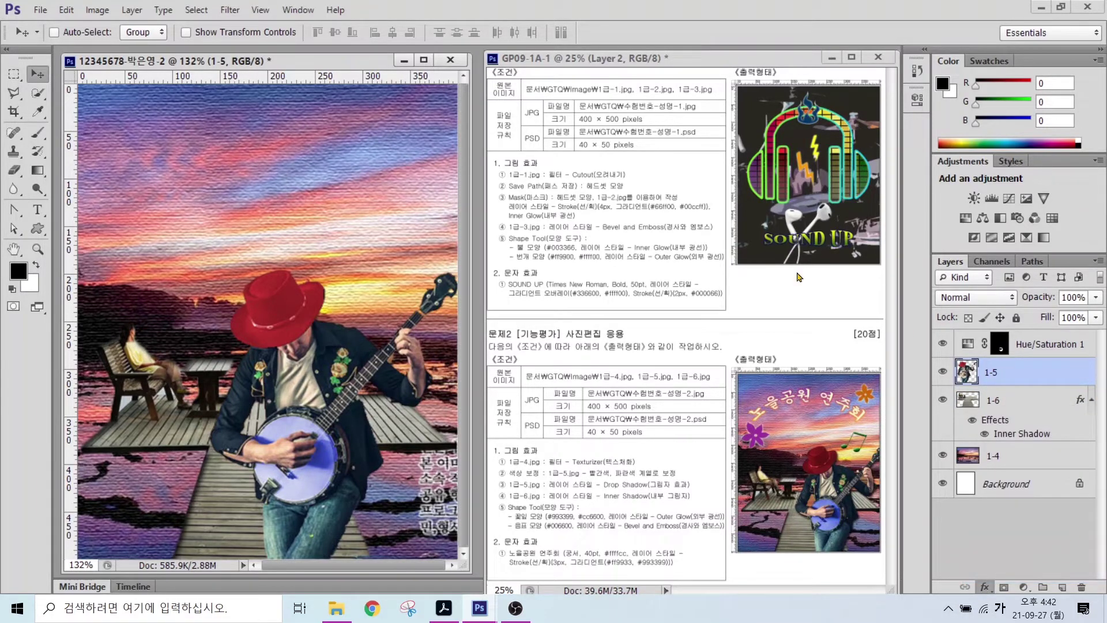
pyautogui.press('Return')
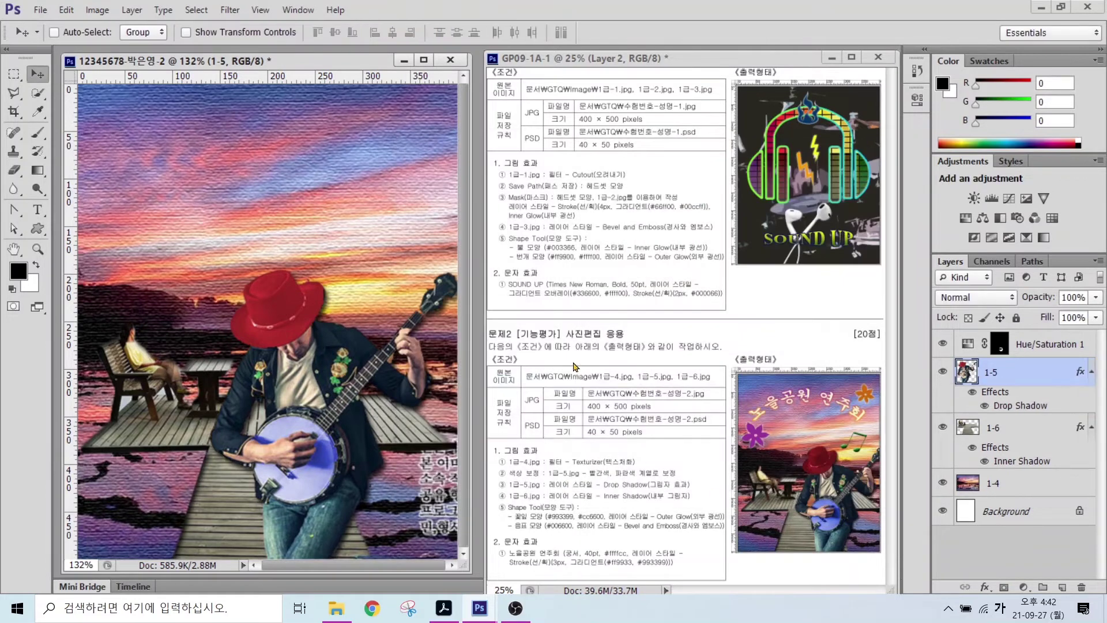
pyautogui.click(38, 229)
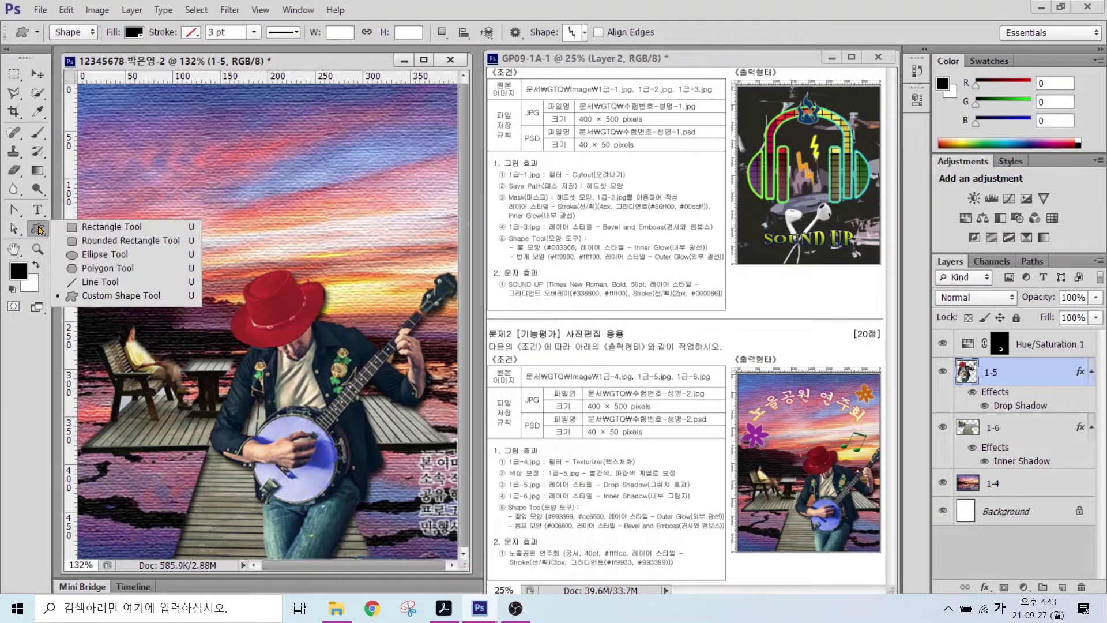
pyautogui.click(116, 296)
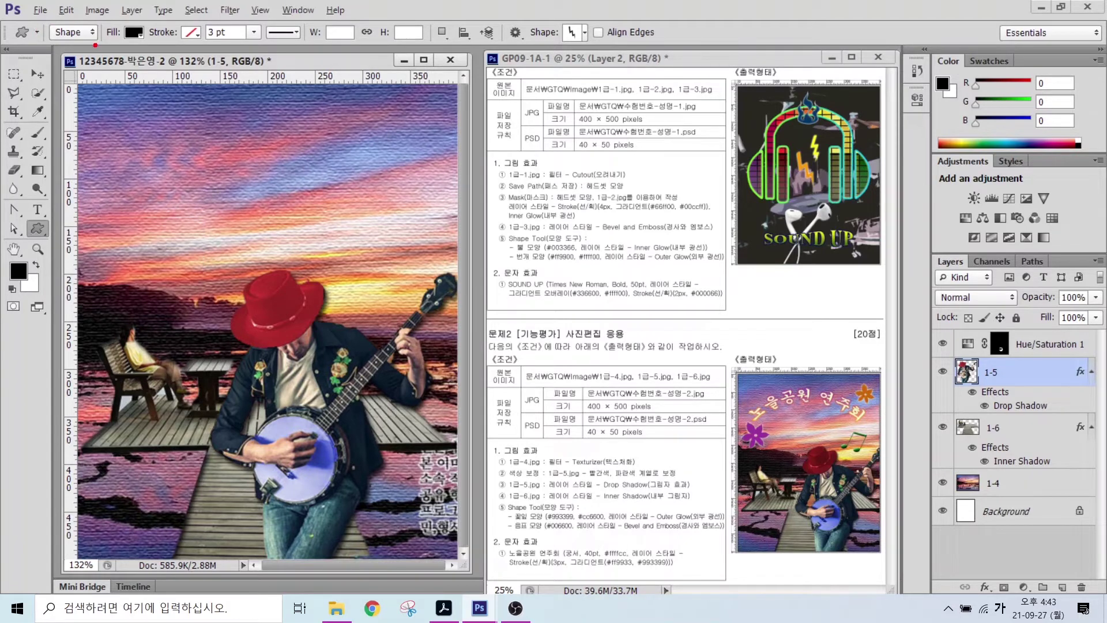
pyautogui.moveTo(95, 45)
pyautogui.mouseDown()
pyautogui.moveTo(57, 14)
pyautogui.moveTo(106, 54)
pyautogui.moveTo(120, 14)
pyautogui.moveTo(113, 49)
pyautogui.moveTo(144, 44)
pyautogui.mouseUp()
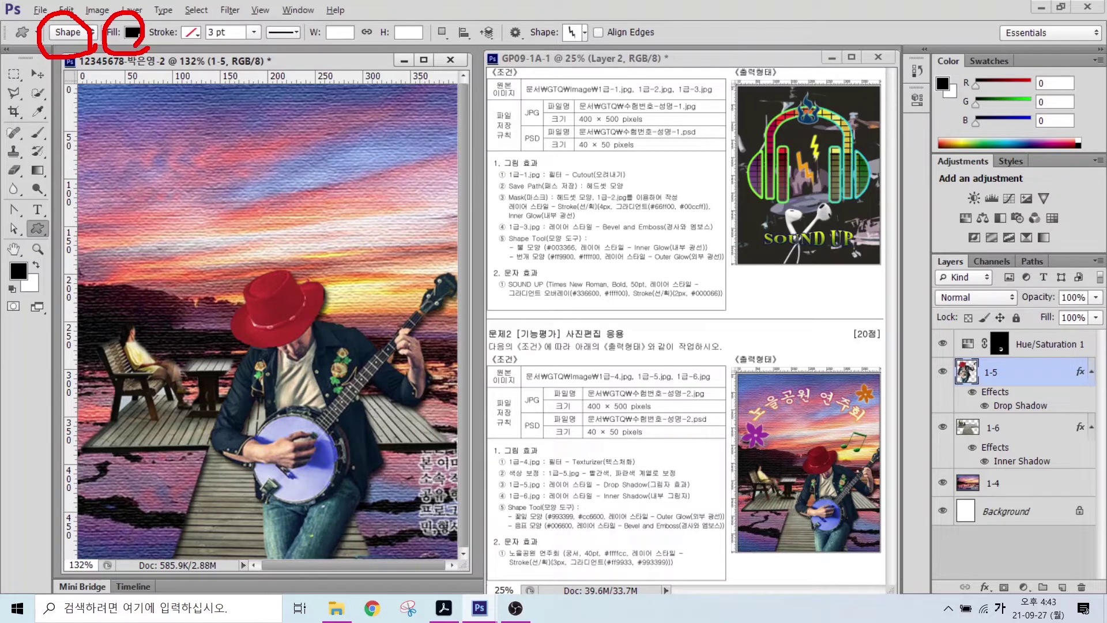
pyautogui.moveTo(199, 13); pyautogui.dragTo(166, 55)
pyautogui.moveTo(591, 54)
pyautogui.mouseDown()
pyautogui.moveTo(561, 12)
pyautogui.moveTo(600, 56)
pyautogui.mouseUp()
pyautogui.moveTo(636, 98)
pyautogui.mouseDown()
pyautogui.moveTo(577, 44)
pyautogui.moveTo(606, 58)
pyautogui.mouseUp()
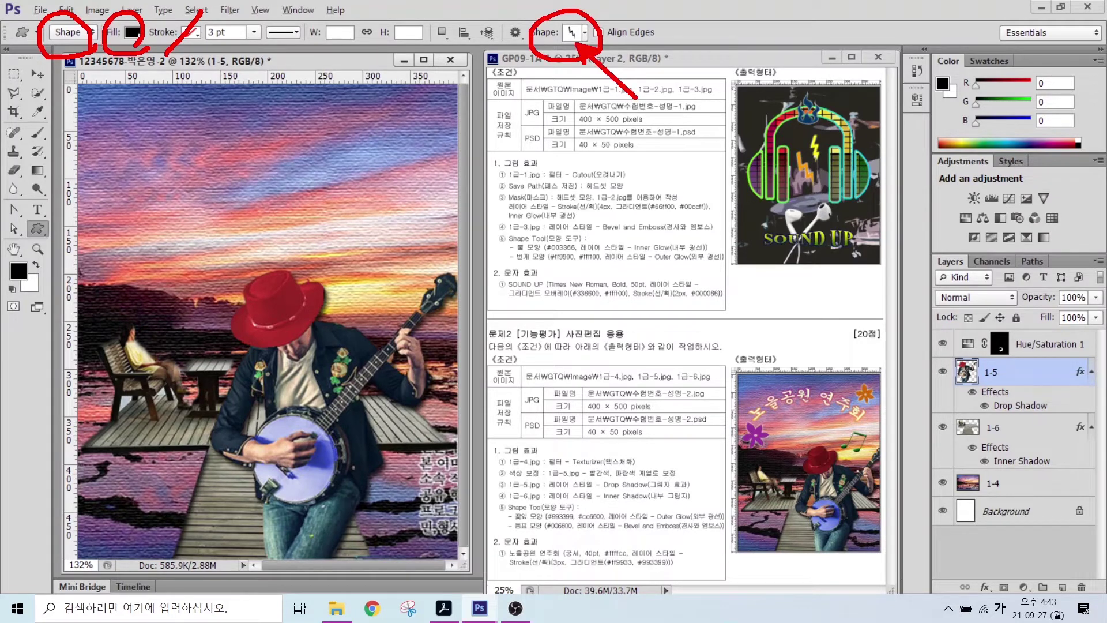
pyautogui.press('Escape')
pyautogui.click(568, 38)
pyautogui.doubleClick(486, 291)
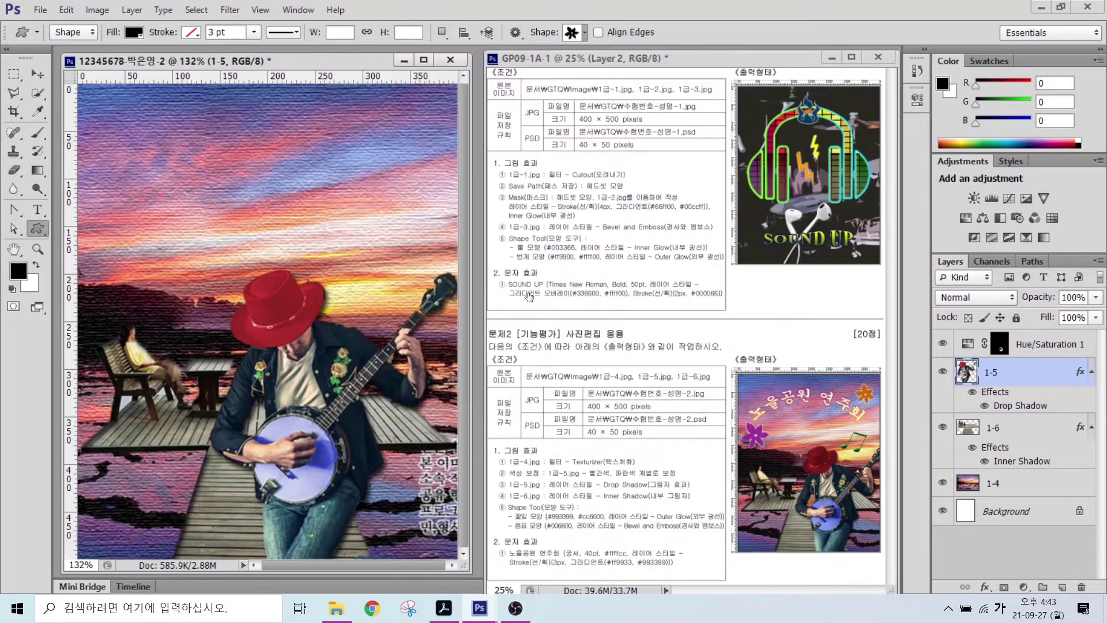
pyautogui.moveTo(102, 262); pyautogui.dragTo(140, 281)
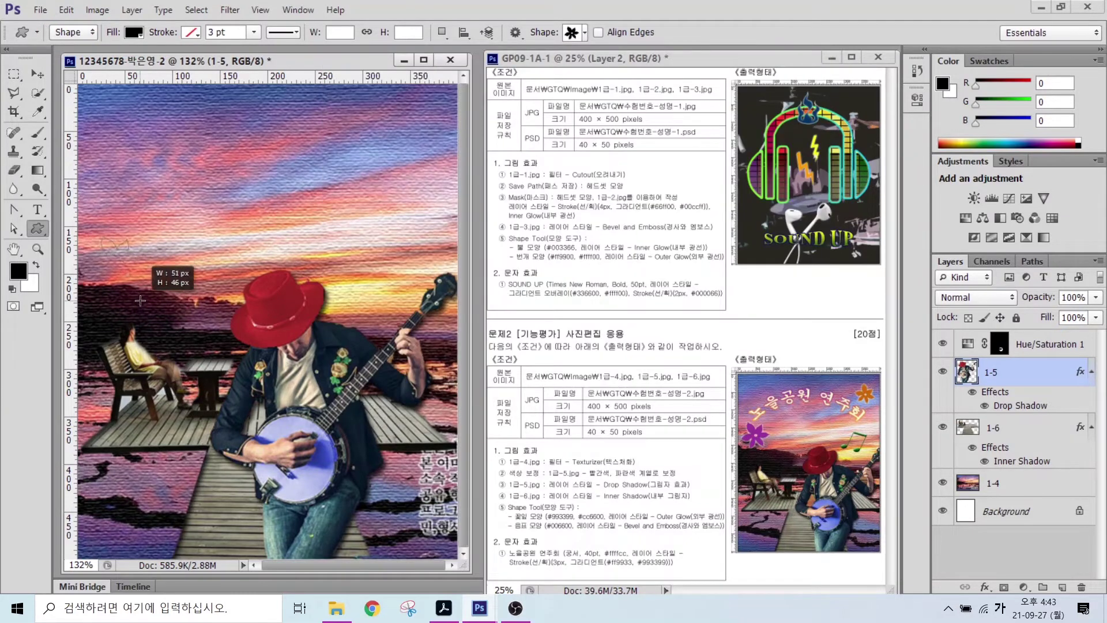
pyautogui.doubleClick(967, 344)
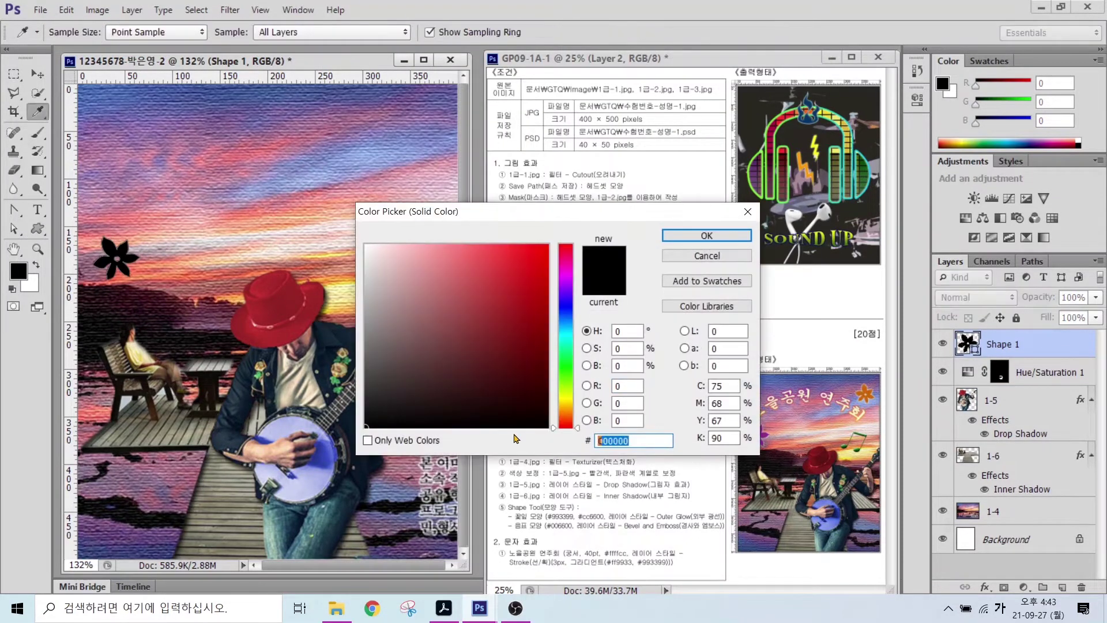
pyautogui.write('993399')
pyautogui.press('Return')
pyautogui.click(985, 587)
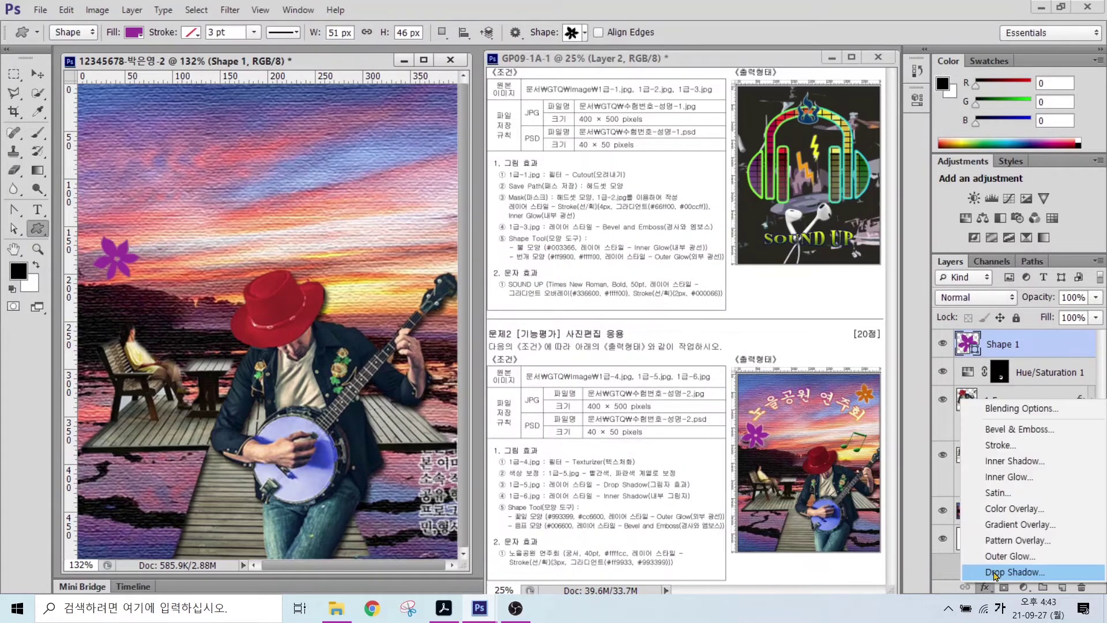
pyautogui.click(994, 573)
pyautogui.click(850, 169)
pyautogui.hotkey('ctrl', 't')
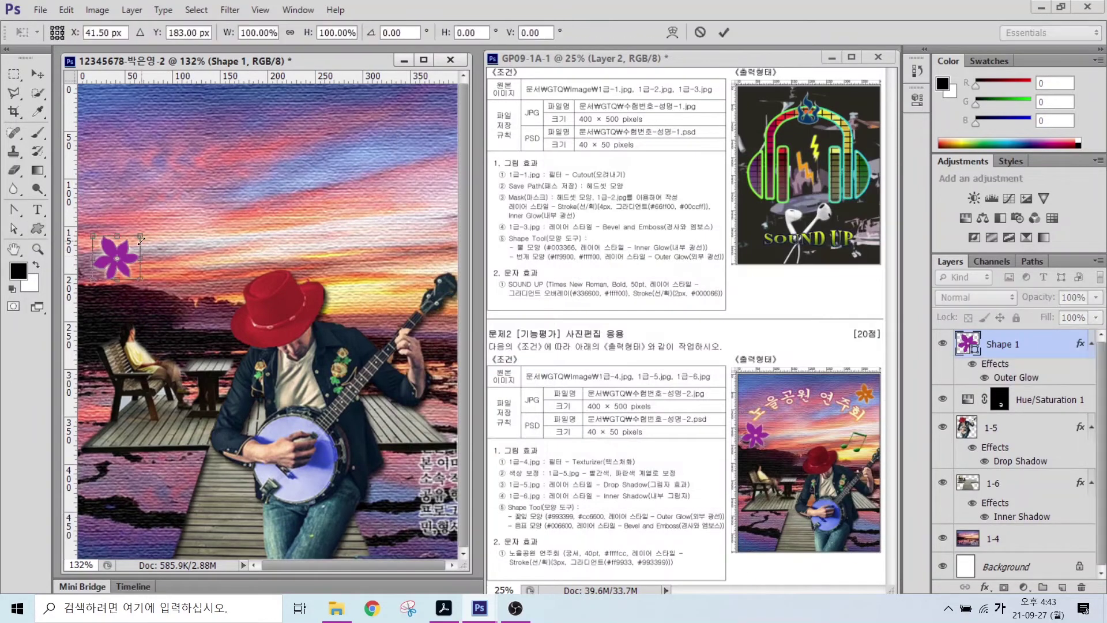
pyautogui.moveTo(140, 237); pyautogui.dragTo(163, 213)
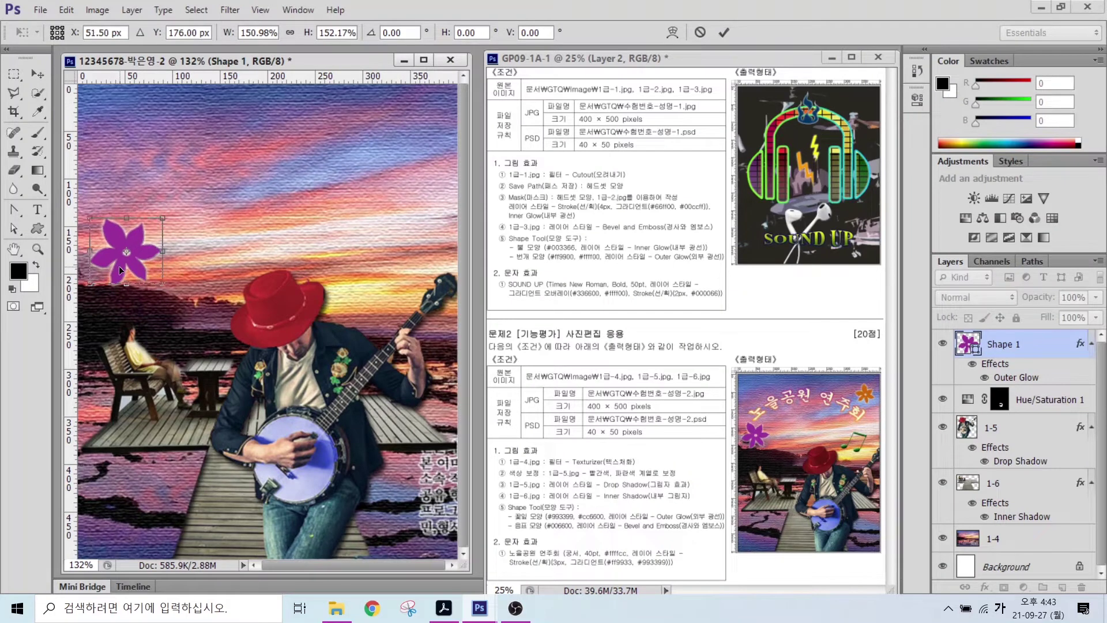
pyautogui.press('Return')
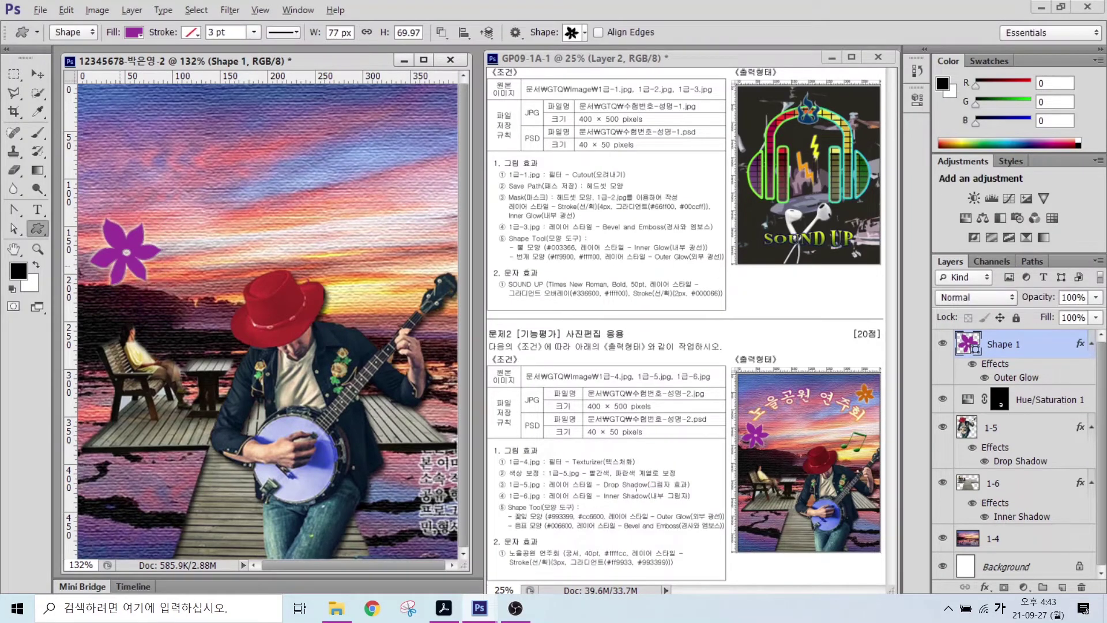
pyautogui.moveTo(563, 511)
pyautogui.mouseDown()
pyautogui.moveTo(535, 473)
pyautogui.moveTo(615, 475)
pyautogui.mouseUp()
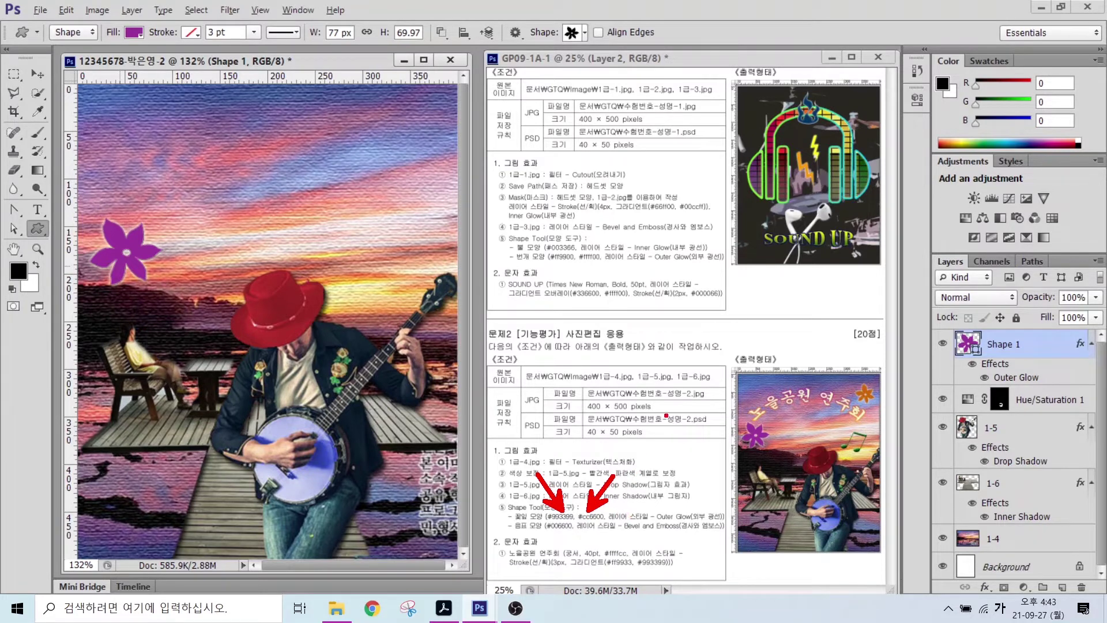
pyautogui.moveTo(775, 460)
pyautogui.mouseDown()
pyautogui.moveTo(735, 437)
pyautogui.moveTo(748, 412)
pyautogui.moveTo(777, 460)
pyautogui.mouseUp()
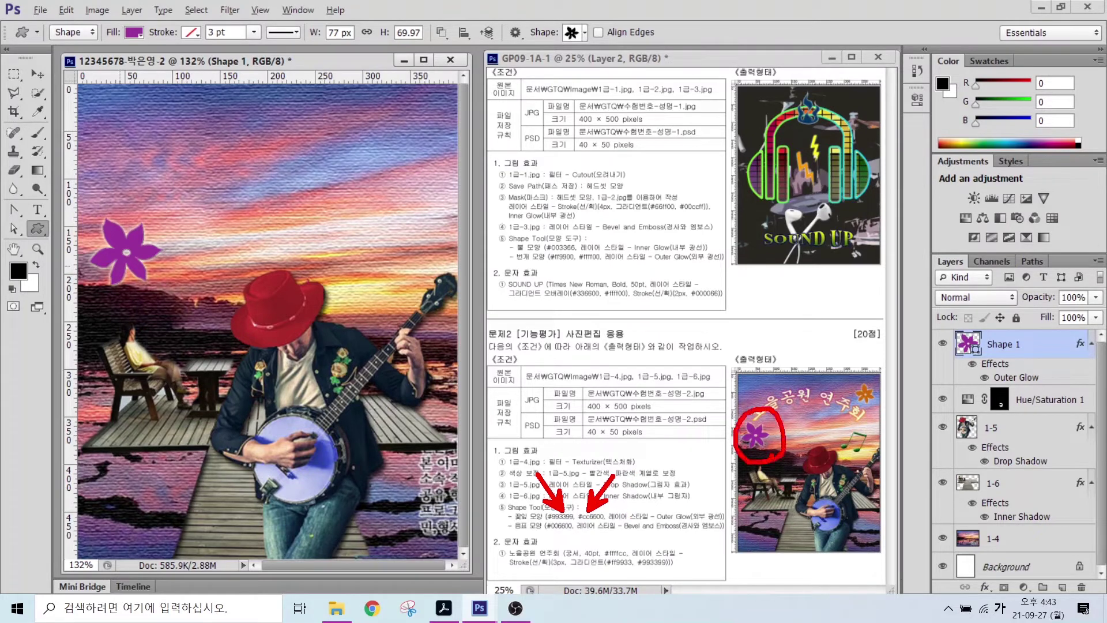
pyautogui.moveTo(880, 401)
pyautogui.mouseDown()
pyautogui.moveTo(843, 390)
pyautogui.moveTo(882, 398)
pyautogui.mouseUp()
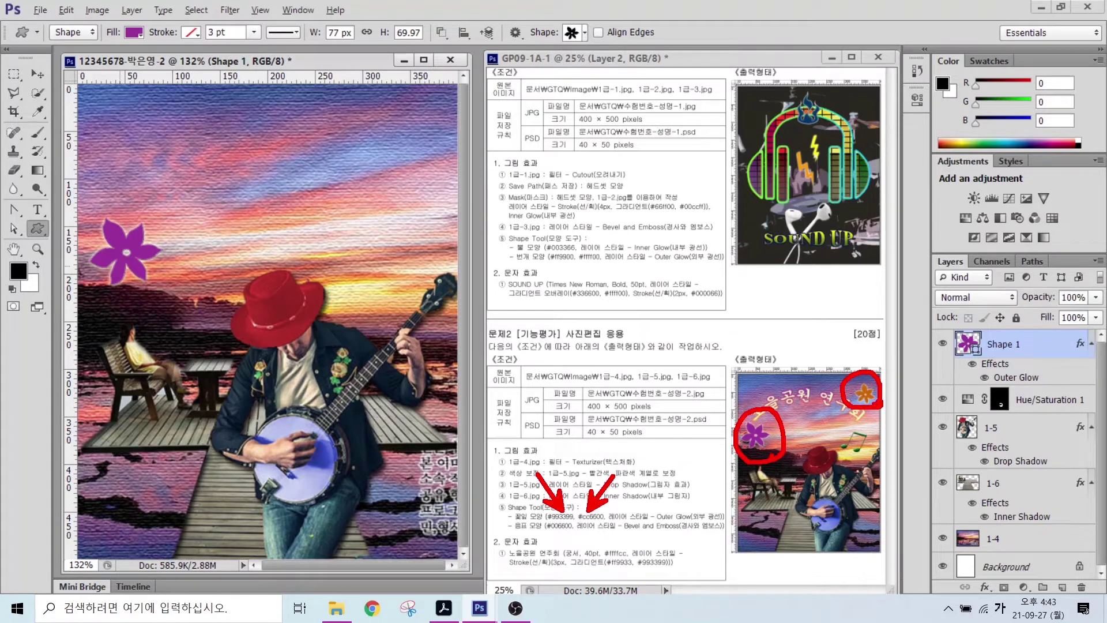
pyautogui.press('Escape')
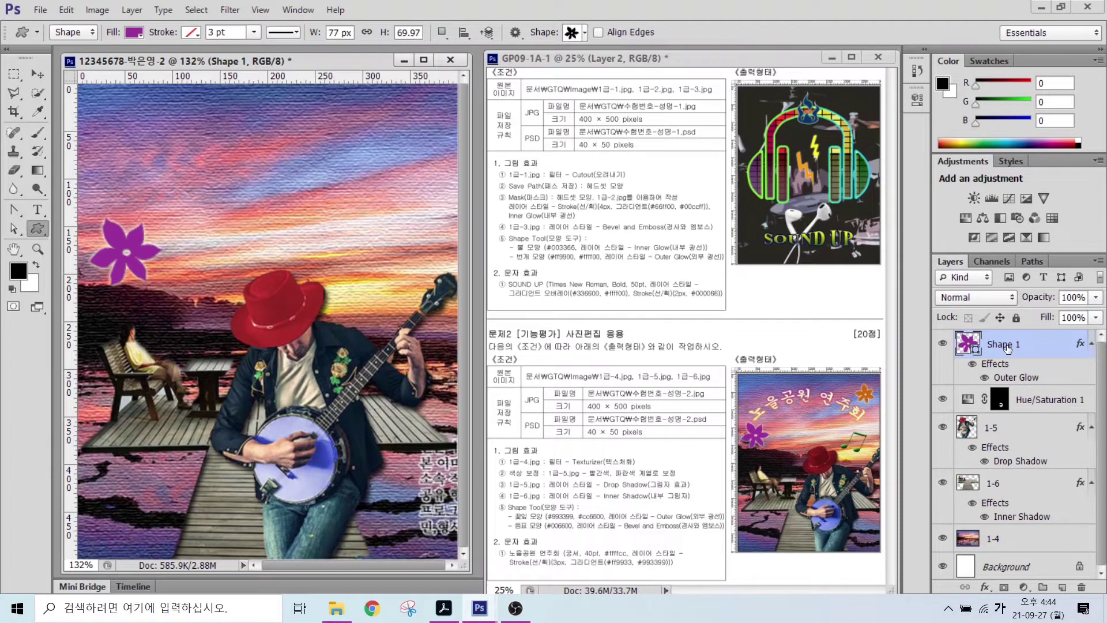
# - Duplicate the flower shape, move the copy top-right and shrink it to about 73%
pyautogui.click(1008, 346)
pyautogui.hotkey('ctrl', 'j')
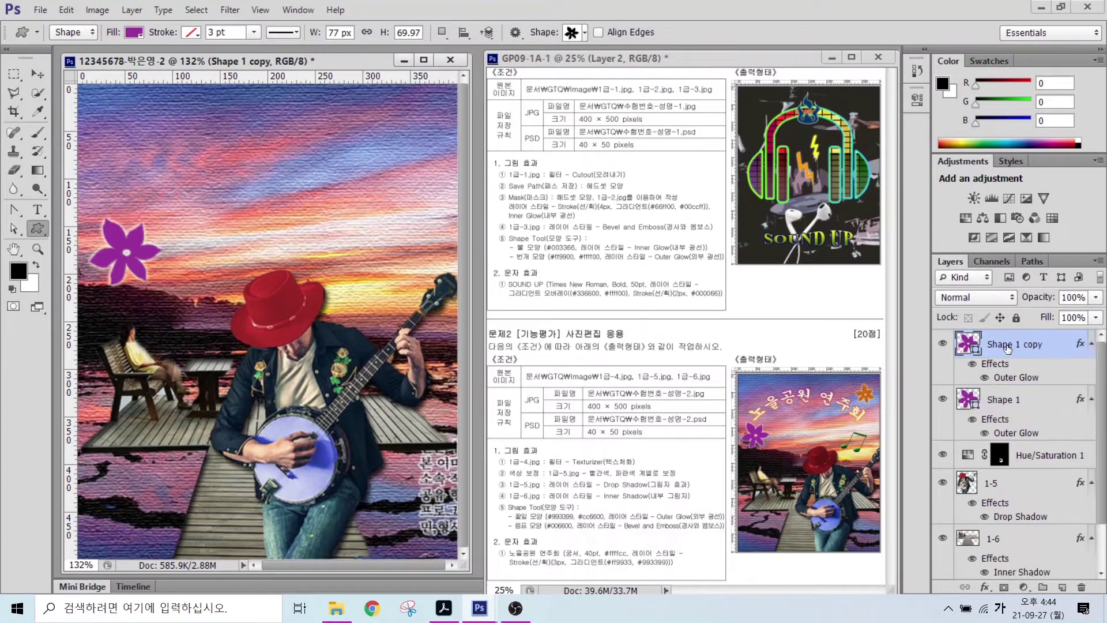
pyautogui.click(37, 74)
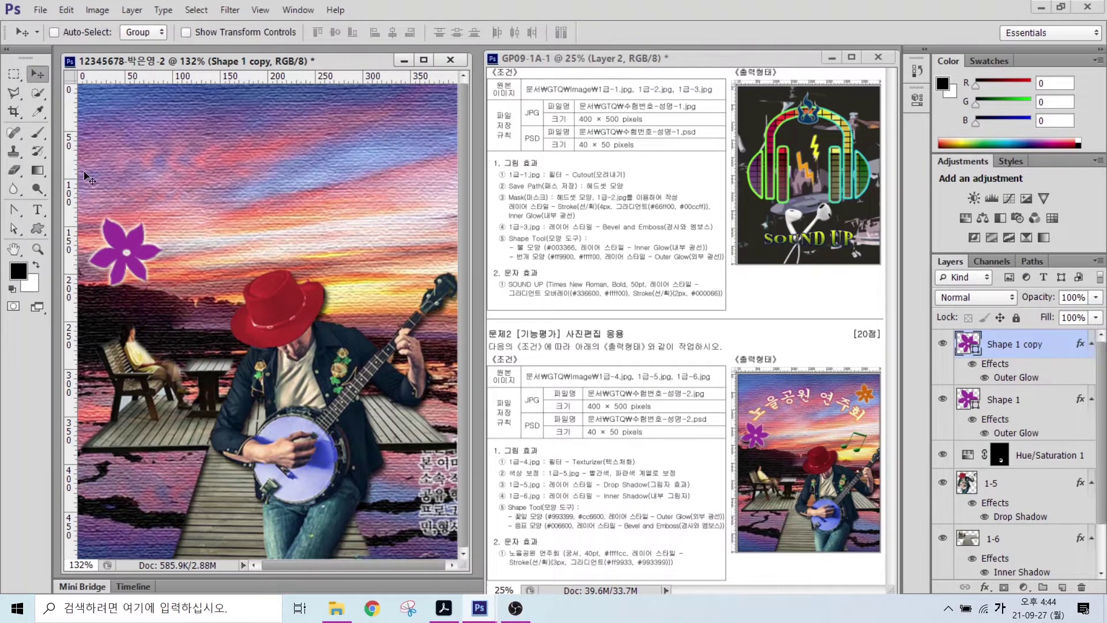
pyautogui.moveTo(159, 252); pyautogui.dragTo(413, 218)
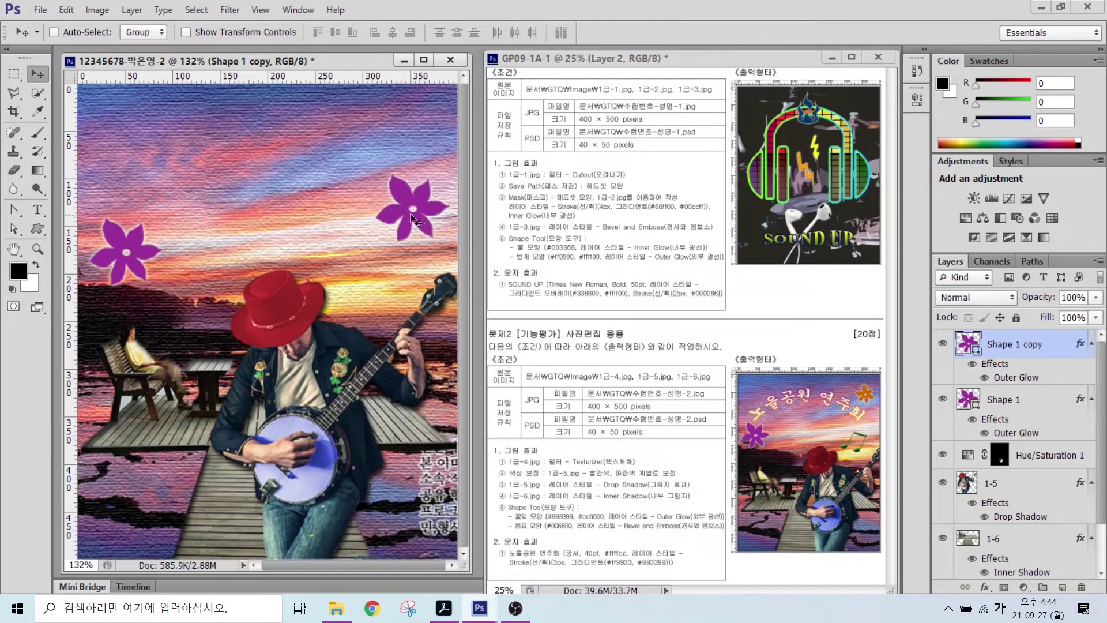
pyautogui.hotkey('ctrl', 't')
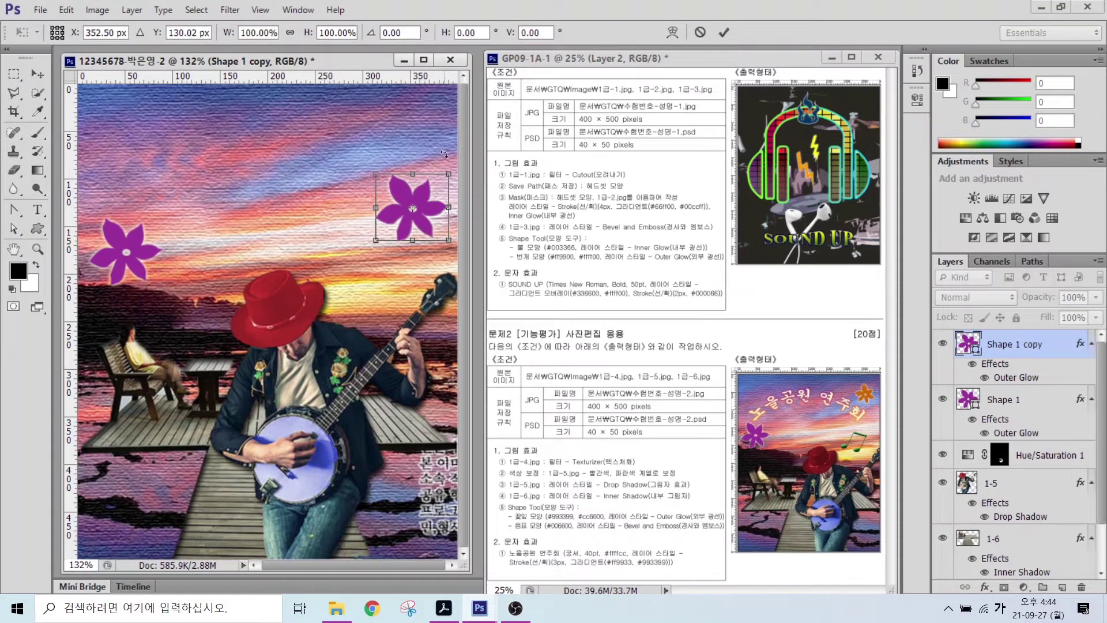
pyautogui.moveTo(448, 174); pyautogui.dragTo(439, 118)
pyautogui.press('Return')
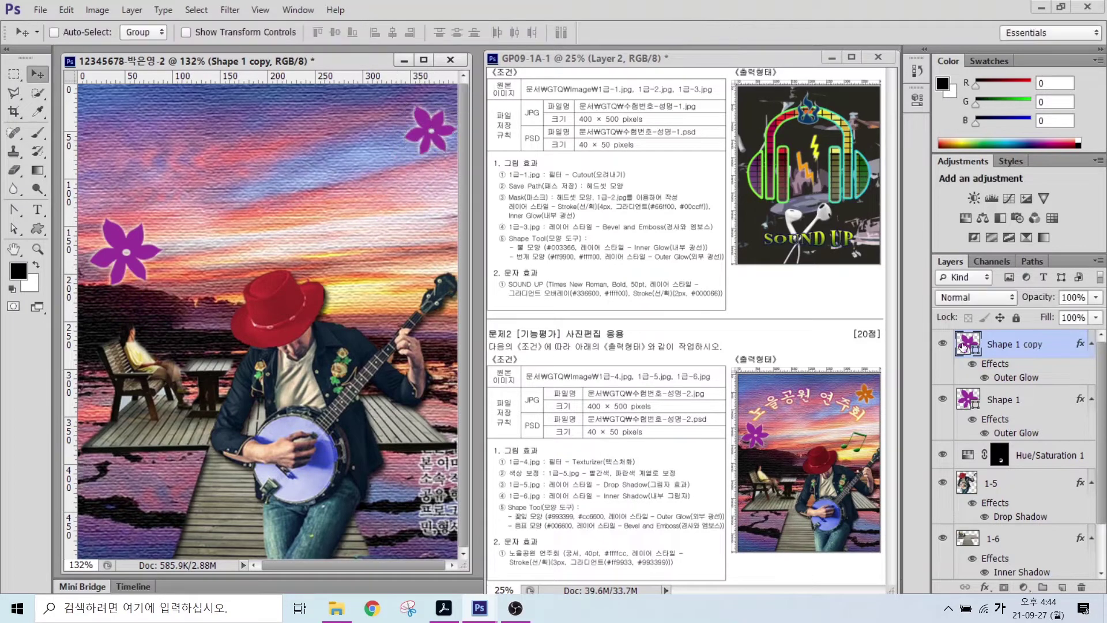
# - Recolour the flower copy orange #cc6600 and nudge it slightly left
pyautogui.doubleClick(968, 344)
pyautogui.write('cc6600')
pyautogui.press('Return')
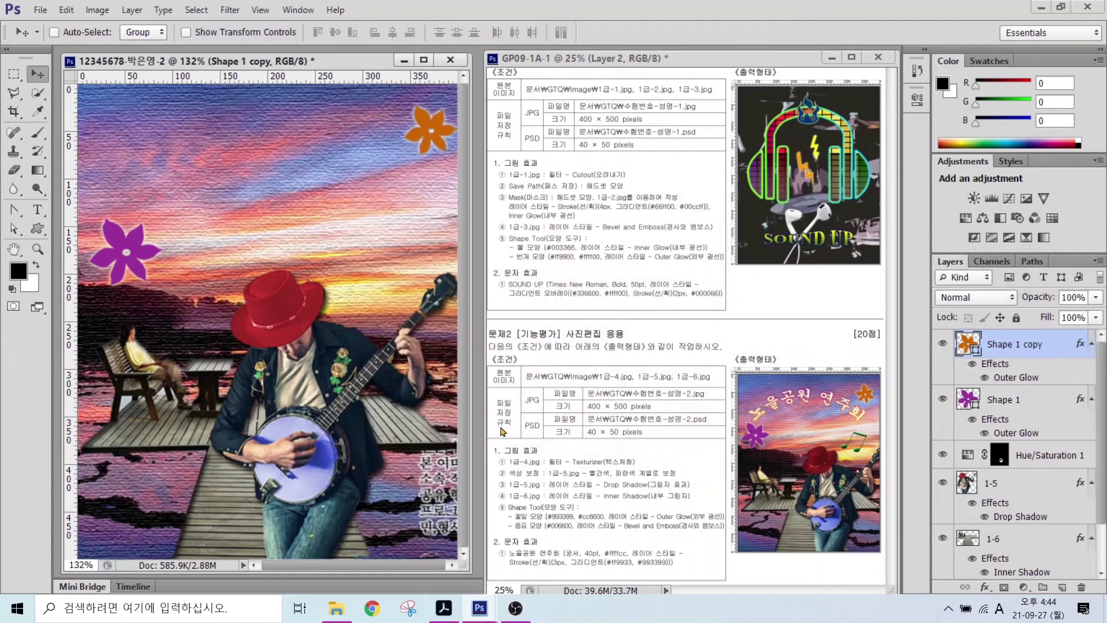
pyautogui.moveTo(431, 128); pyautogui.dragTo(416, 128)
# - Draw a beamed music note above the banjo and fill it green #006600
pyautogui.click(35, 228)
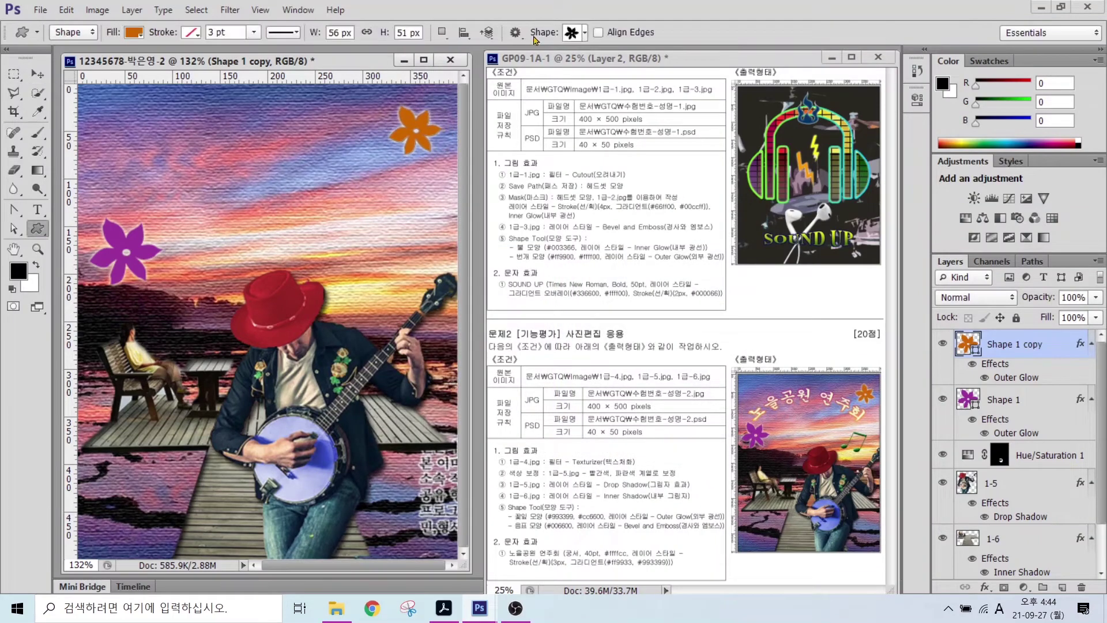
pyautogui.click(582, 33)
pyautogui.doubleClick(589, 167)
pyautogui.moveTo(361, 237)
pyautogui.mouseDown()
pyautogui.moveTo(432, 268)
pyautogui.moveTo(398, 260)
pyautogui.mouseUp()
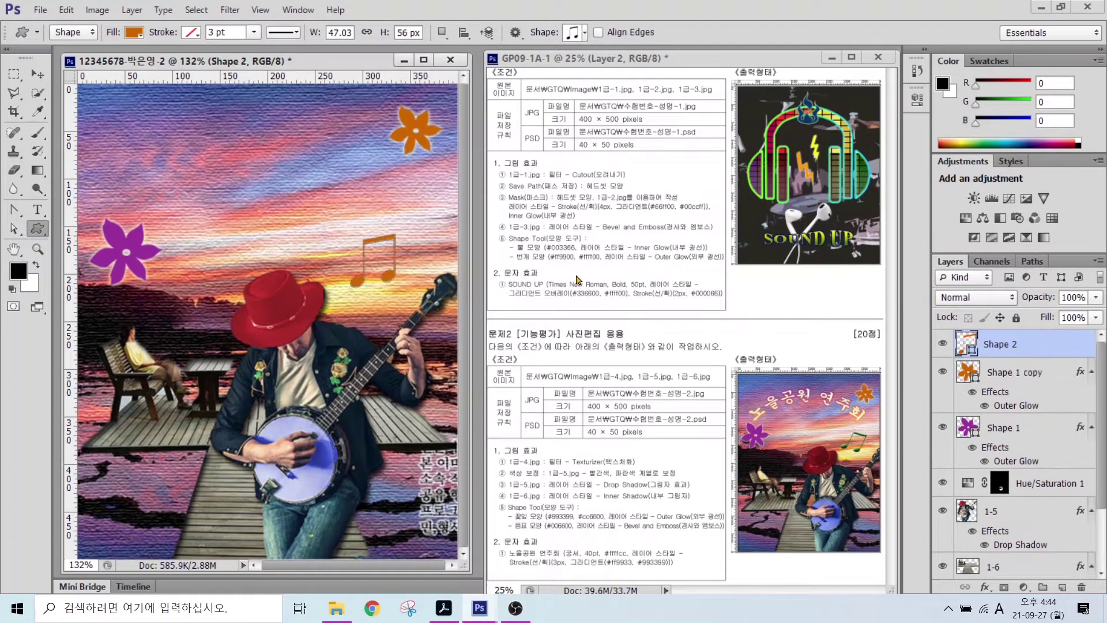
pyautogui.doubleClick(967, 344)
pyautogui.doubleClick(633, 440)
pyautogui.write('006600')
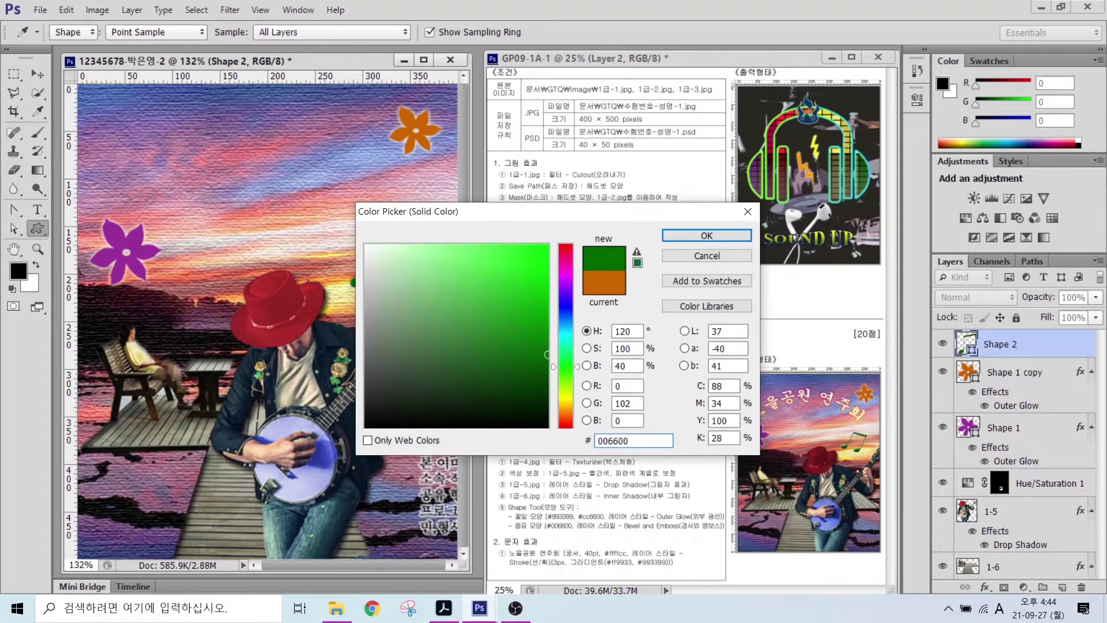
pyautogui.press('Return')
# - Add Bevel & Emboss to the music note and rotate it slightly
pyautogui.click(984, 587)
pyautogui.click(995, 434)
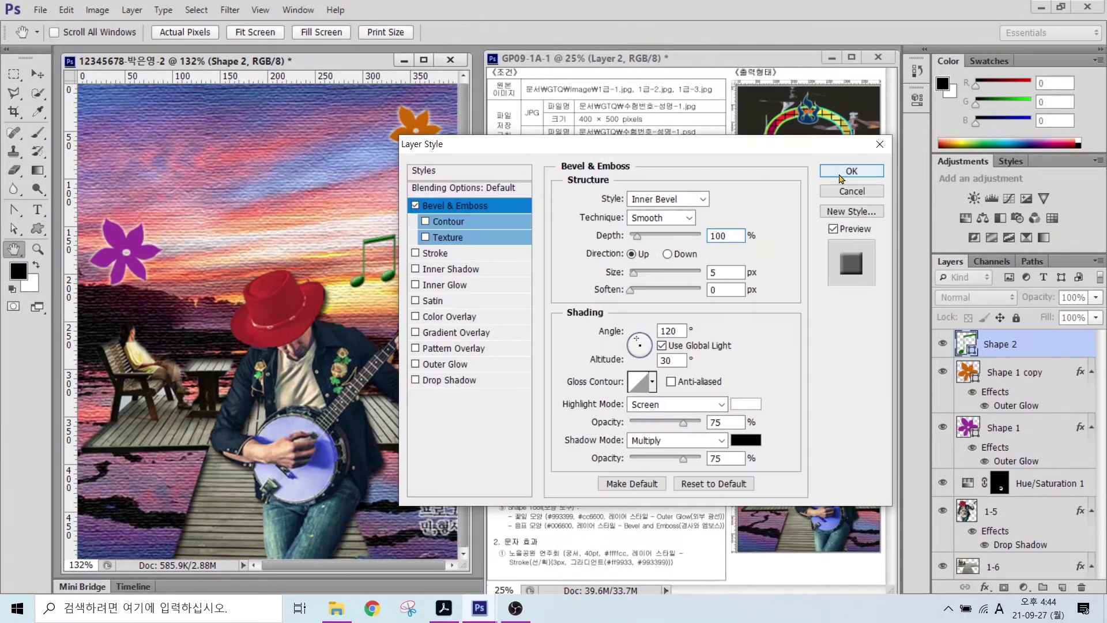
pyautogui.click(852, 168)
pyautogui.hotkey('ctrl', 't')
pyautogui.moveTo(415, 225); pyautogui.dragTo(413, 249)
pyautogui.press('Return')
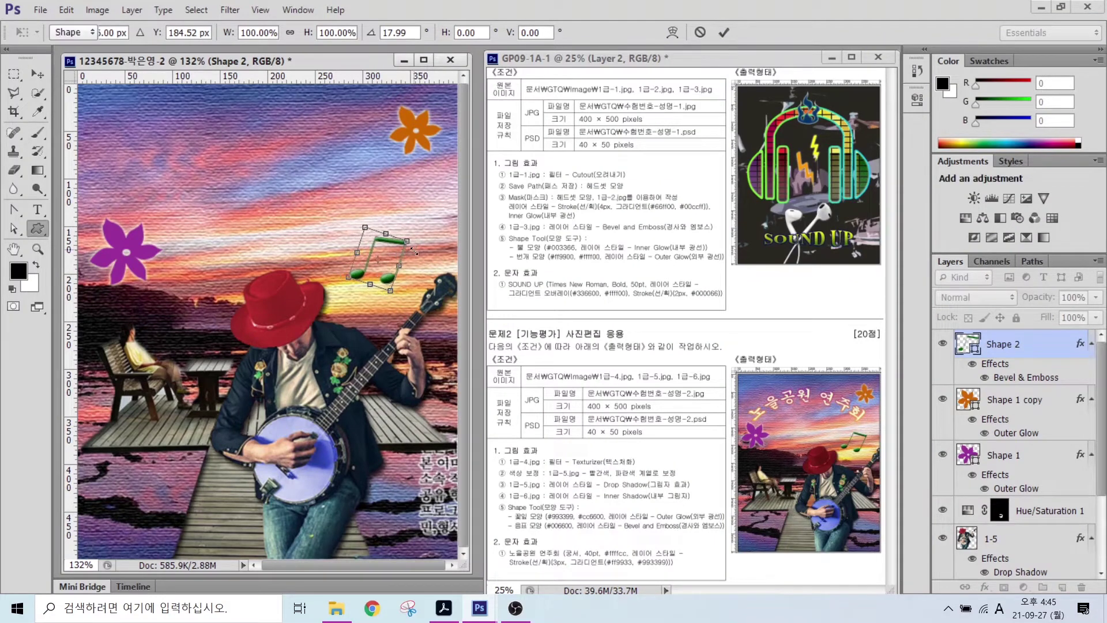
pyautogui.click(38, 211)
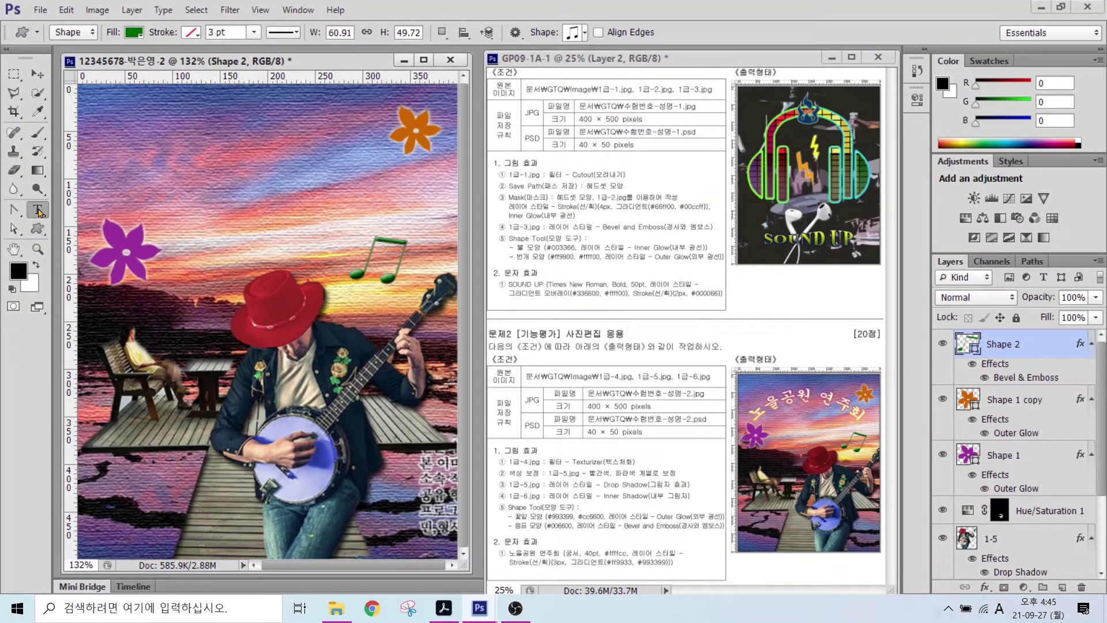
# - Type the title 노을공원 연주회 in the upper sky
pyautogui.click(116, 193)
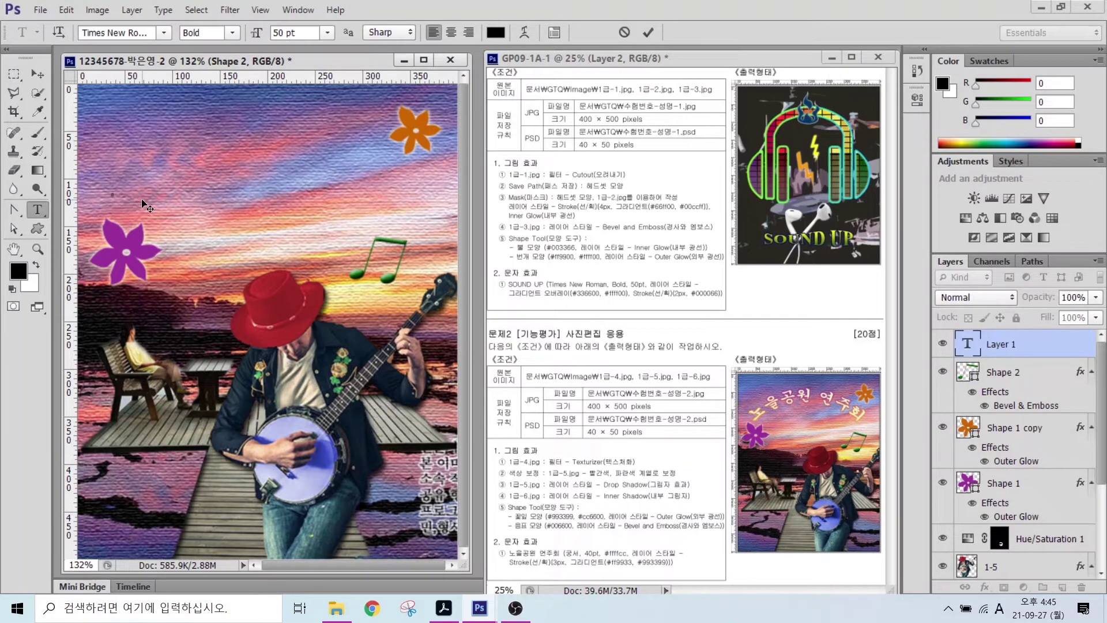
pyautogui.press('Hangul')
pyautogui.write('노을공원 연주회')
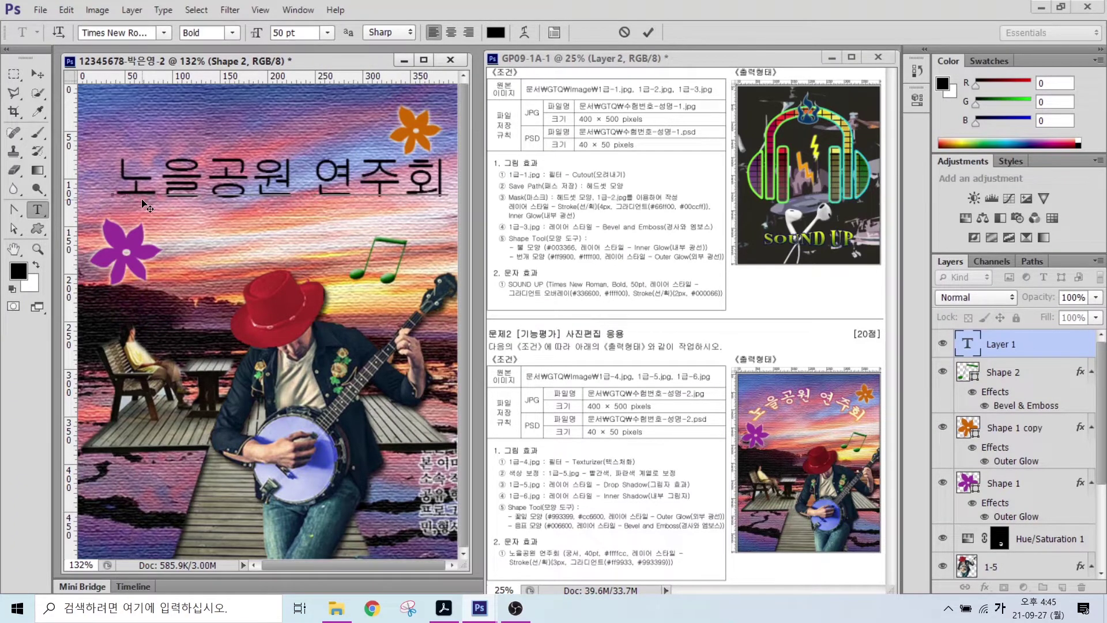
pyautogui.hotkey('ctrl', 'Return')
# - Set the title to 궁서 at 40 pt and begin entering a pale yellow text colour
pyautogui.click(164, 33)
pyautogui.click(227, 75)
pyautogui.moveTo(299, 33); pyautogui.dragTo(223, 41)
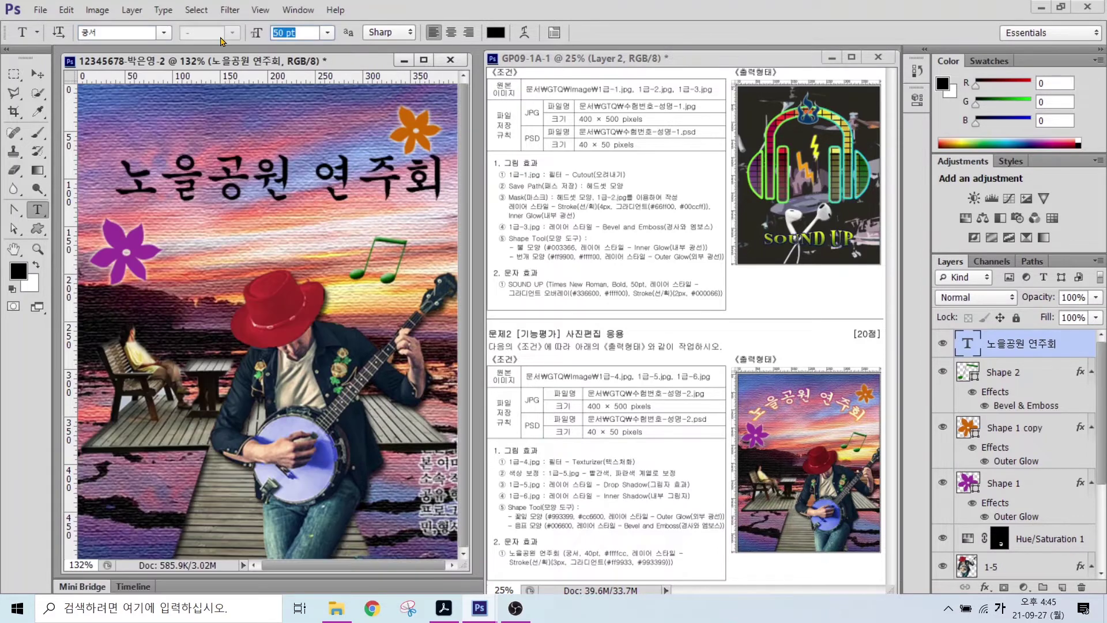
pyautogui.write('40')
pyautogui.press('Return')
pyautogui.click(494, 31)
pyautogui.write('ff9933')
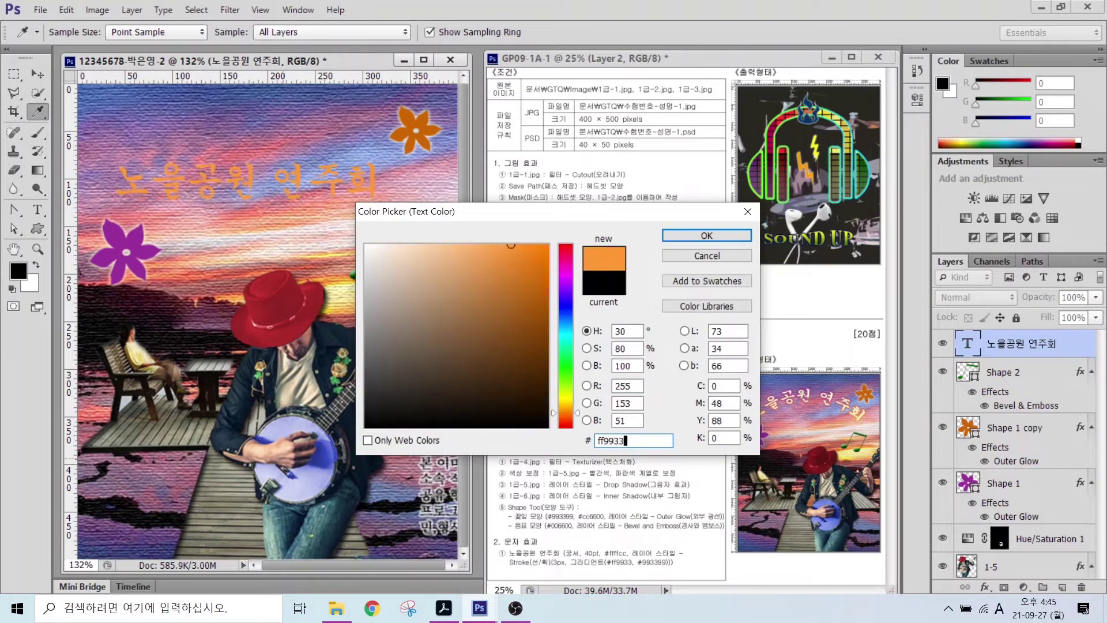
pyautogui.press('BackSpace')
pyautogui.press('BackSpace')
pyautogui.press('BackSpace')
# - Finish the pale yellow title colour and add a gradient-filled Stroke layer style
pyautogui.write('ffcc')
pyautogui.press('Return')
pyautogui.click(984, 587)
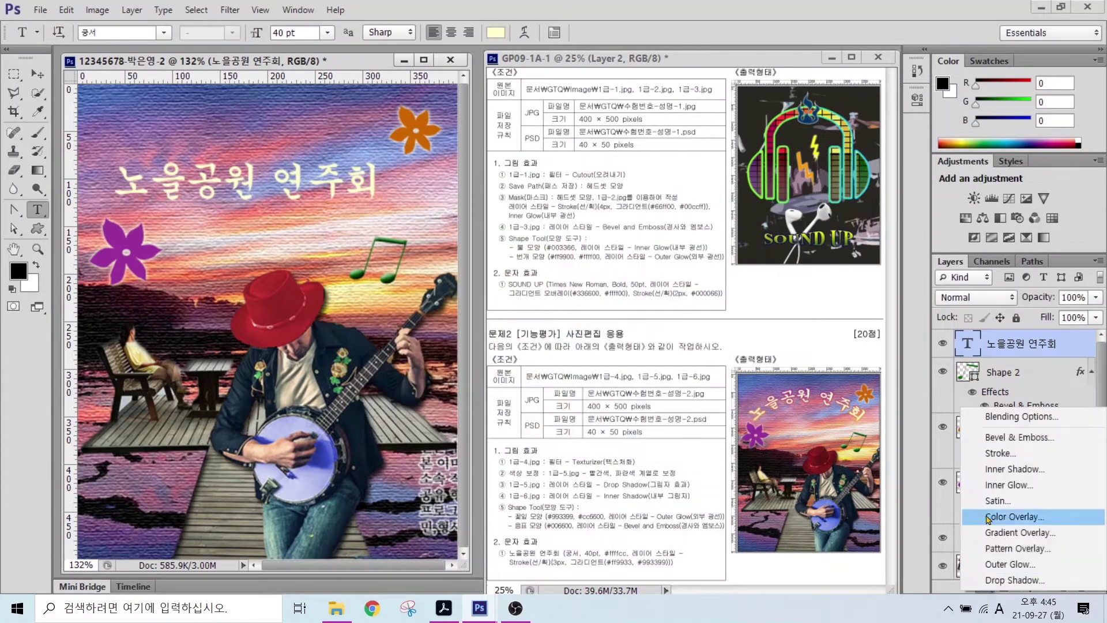
pyautogui.click(992, 453)
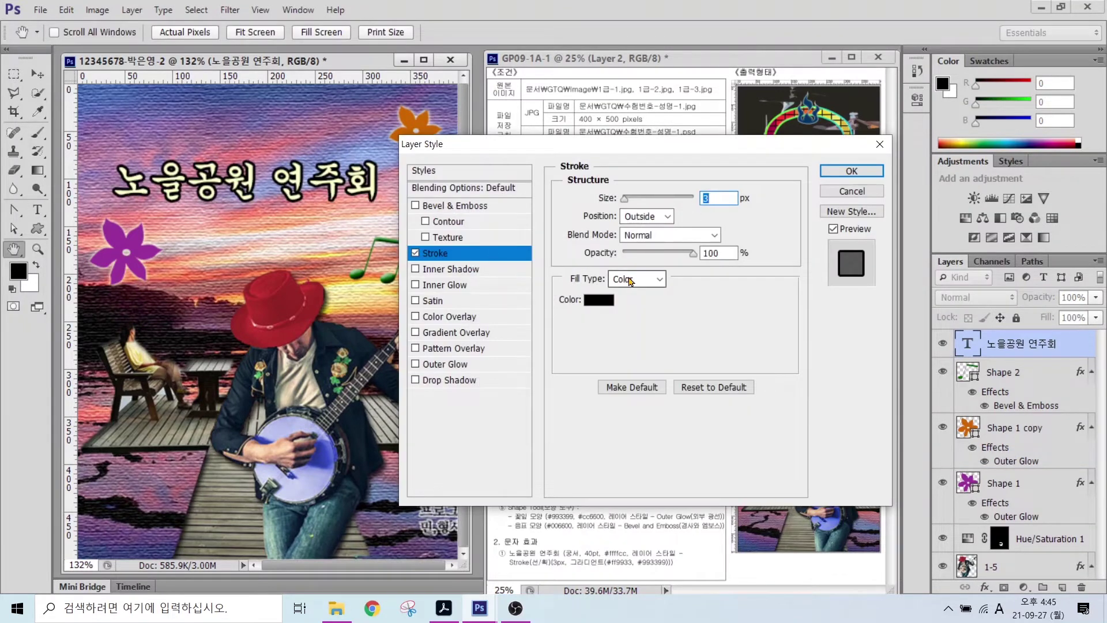
pyautogui.click(630, 279)
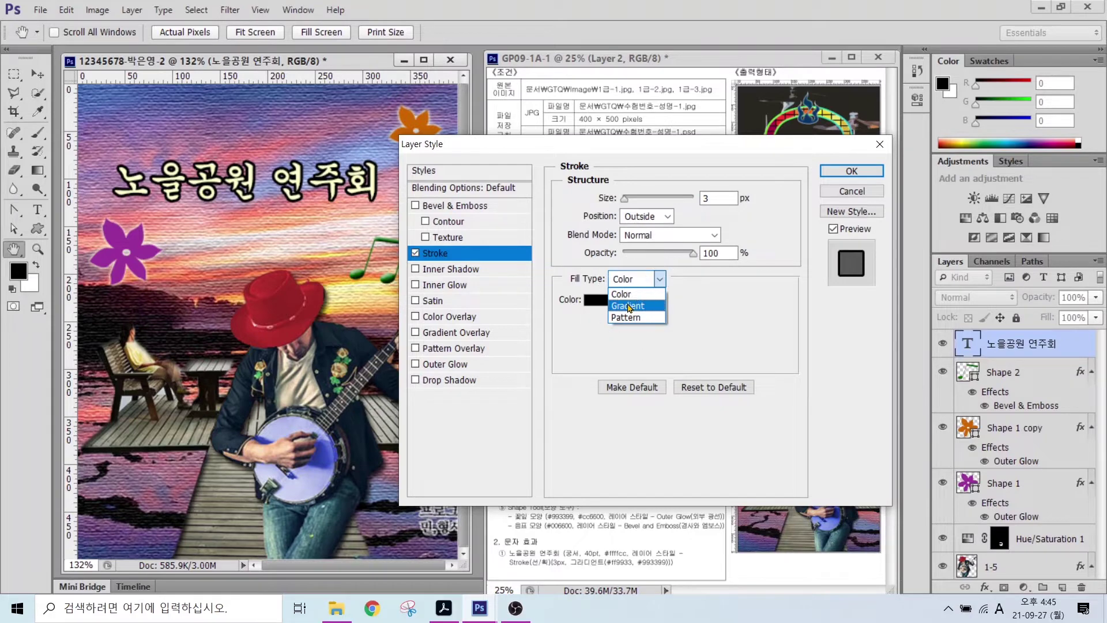
pyautogui.click(628, 306)
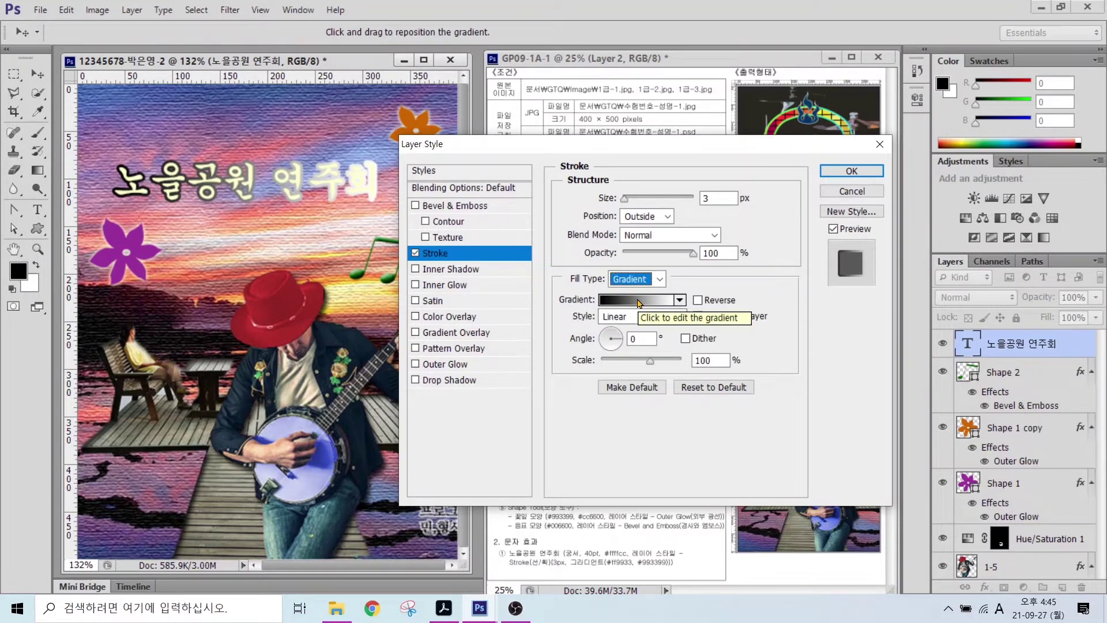
# - Make the stroke gradient run from orange #ff9933 to purple #993399
pyautogui.click(639, 300)
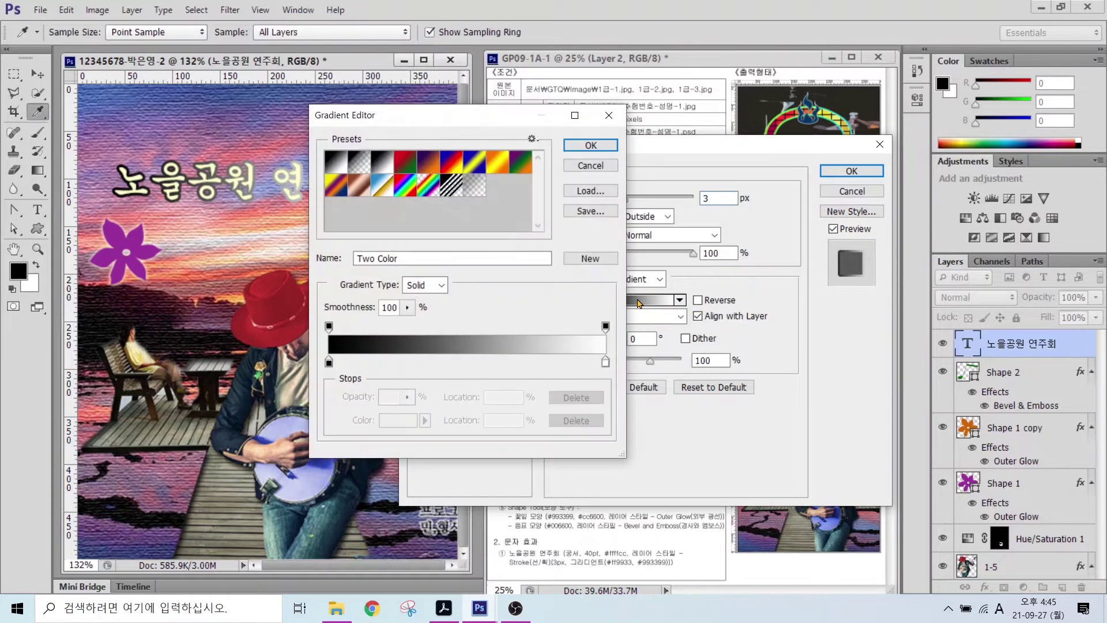
pyautogui.click(332, 367)
pyautogui.doubleClick(332, 368)
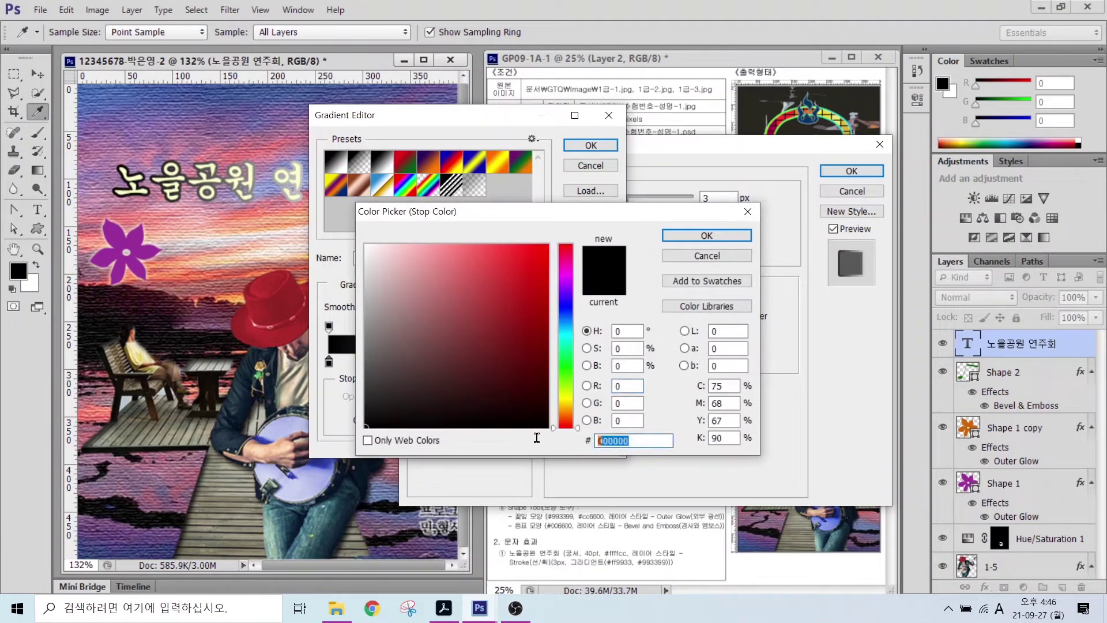
pyautogui.write('ff9933')
pyautogui.press('Return')
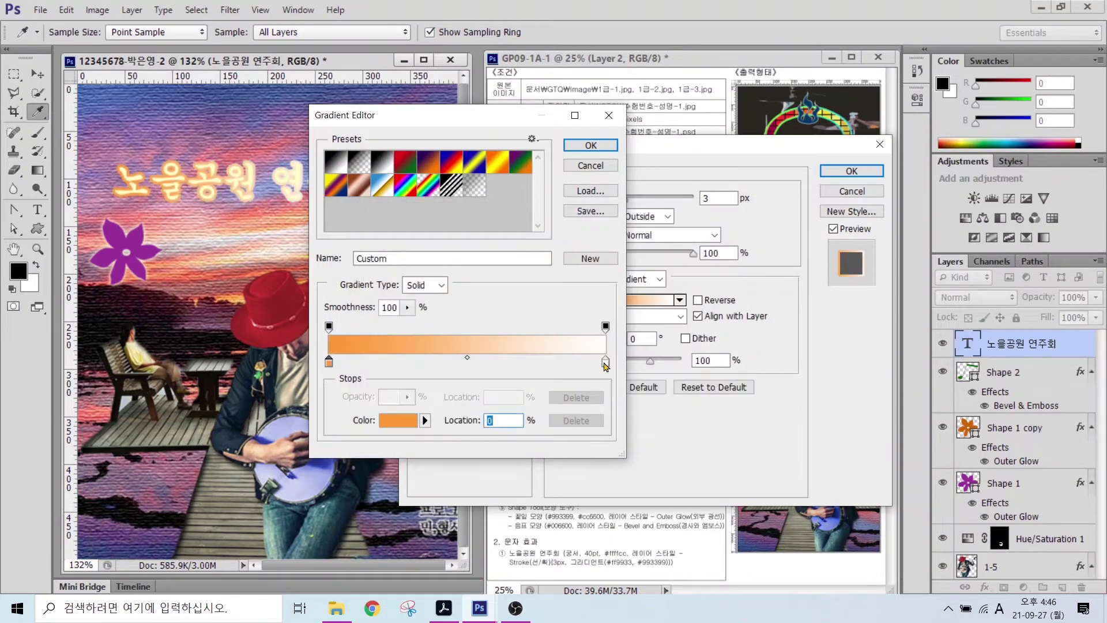
pyautogui.doubleClick(606, 366)
pyautogui.write('993399')
pyautogui.press('Return')
pyautogui.click(590, 145)
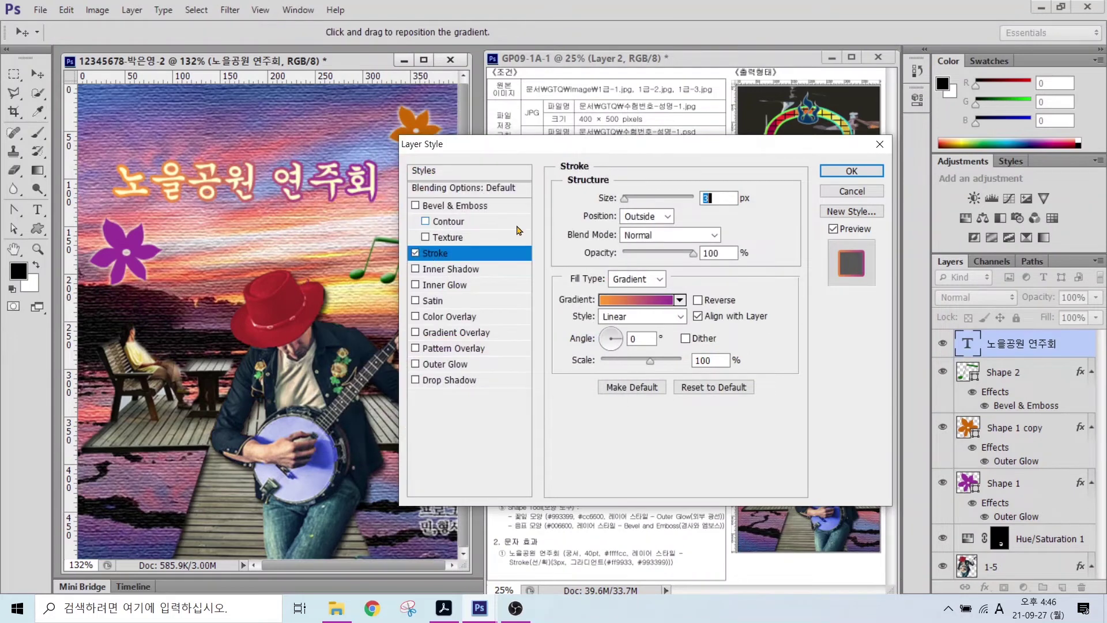
# - Set the gradient stroke angle to 90° and confirm the Layer Style
pyautogui.moveTo(604, 170); pyautogui.dragTo(321, 298)
pyautogui.moveTo(159, 218)
pyautogui.mouseDown()
pyautogui.moveTo(125, 220)
pyautogui.moveTo(100, 173)
pyautogui.moveTo(143, 148)
pyautogui.moveTo(157, 228)
pyautogui.mouseUp()
pyautogui.moveTo(354, 213)
pyautogui.mouseDown()
pyautogui.moveTo(353, 166)
pyautogui.moveTo(400, 173)
pyautogui.moveTo(397, 222)
pyautogui.mouseUp()
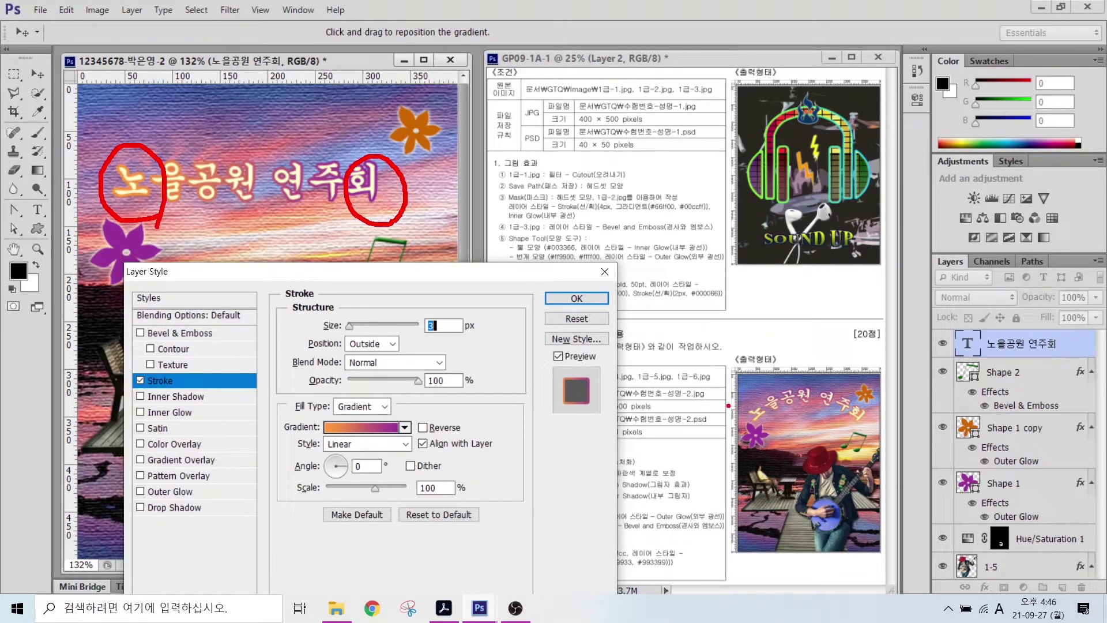
pyautogui.moveTo(741, 426)
pyautogui.mouseDown()
pyautogui.moveTo(787, 426)
pyautogui.moveTo(882, 412)
pyautogui.moveTo(747, 408)
pyautogui.moveTo(833, 403)
pyautogui.moveTo(760, 398)
pyautogui.mouseUp()
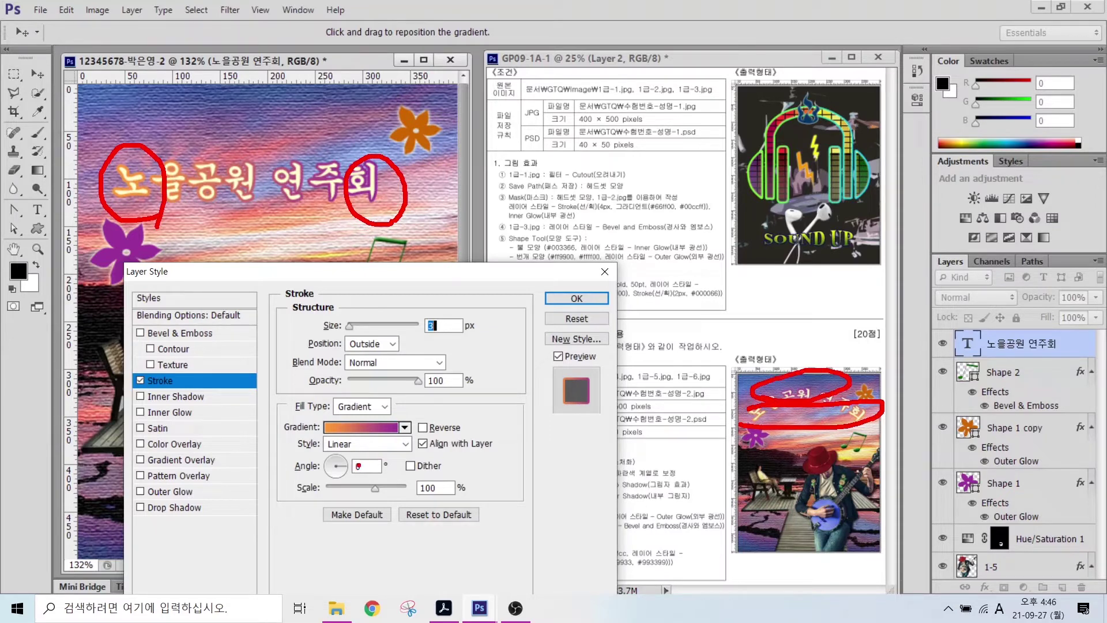
pyautogui.moveTo(279, 412)
pyautogui.mouseDown()
pyautogui.moveTo(333, 461)
pyautogui.moveTo(421, 483)
pyautogui.mouseUp()
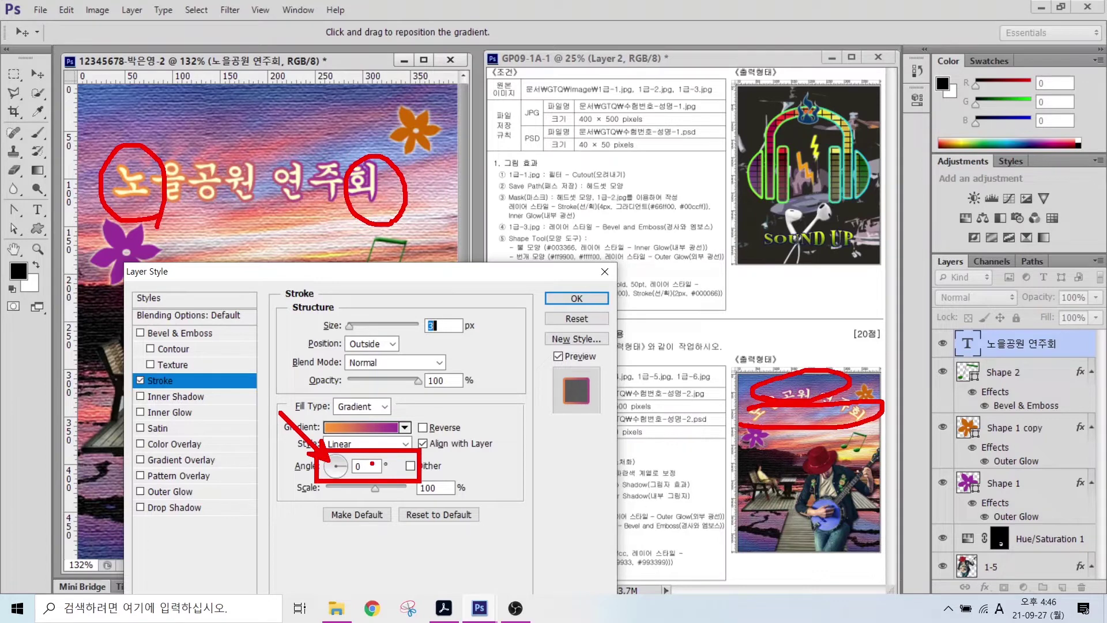
pyautogui.doubleClick(367, 466)
pyautogui.write('90')
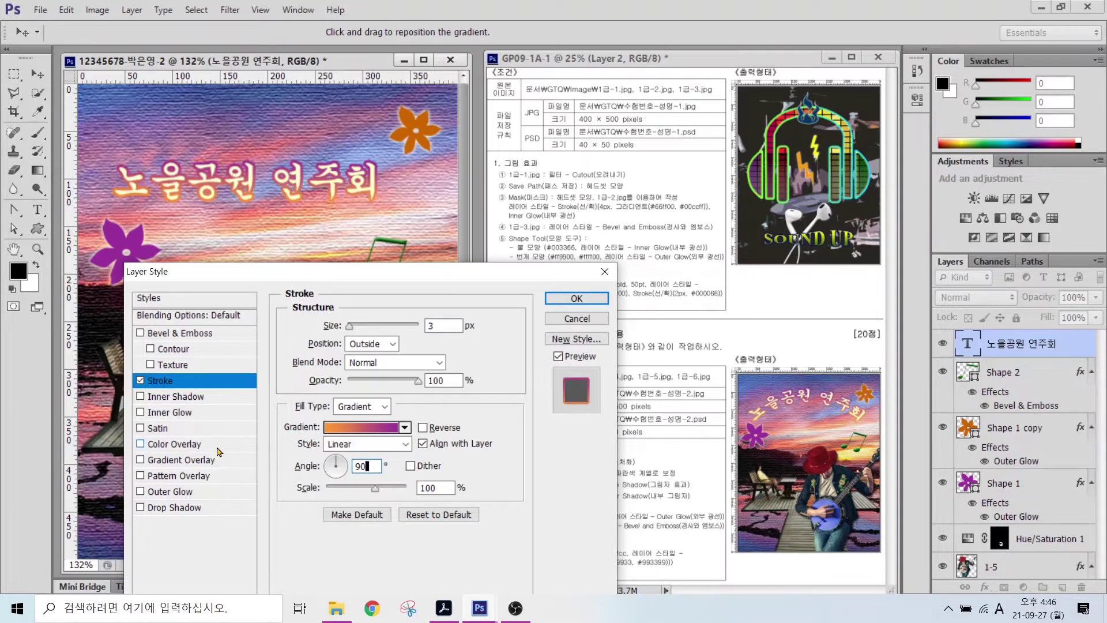
pyautogui.click(576, 298)
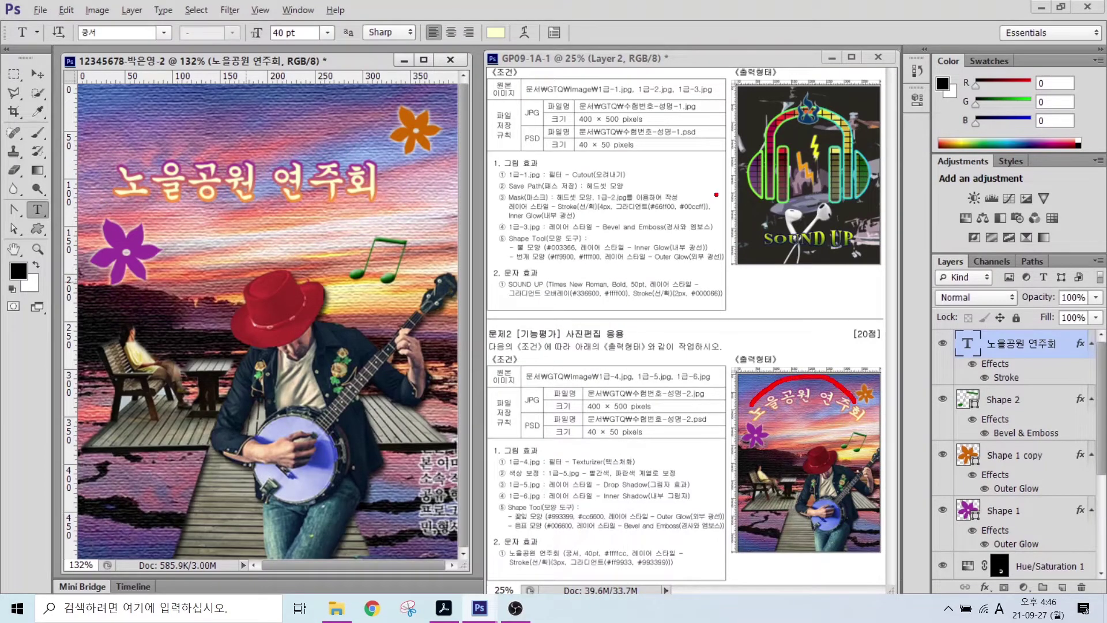
# - Warp the title into an Arc with Bend +50 and move it slightly down and right
pyautogui.click(524, 34)
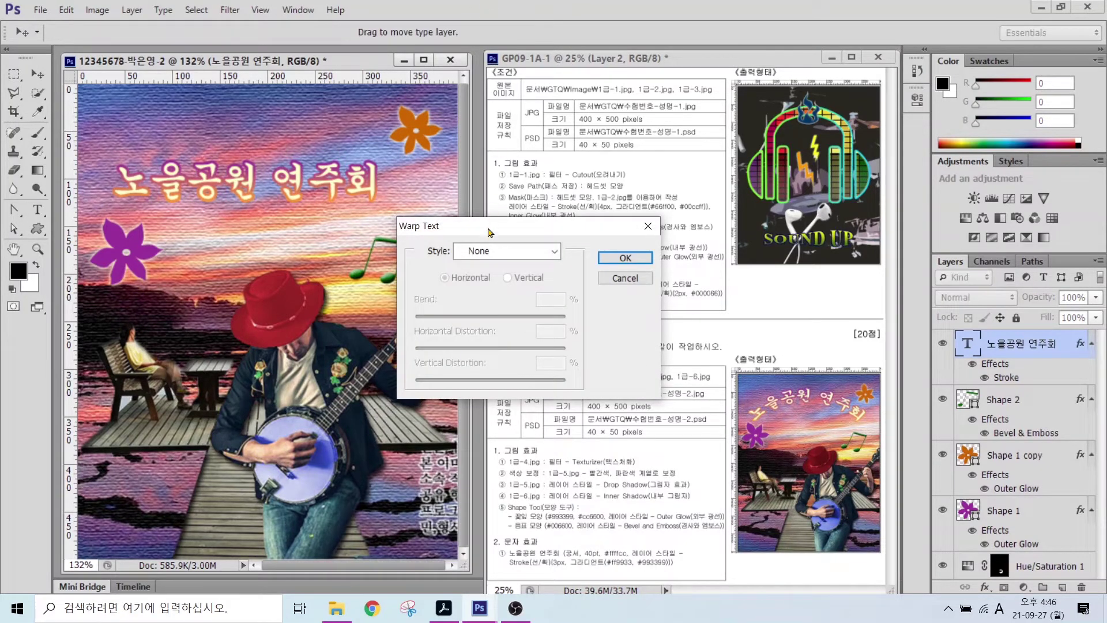
pyautogui.click(490, 251)
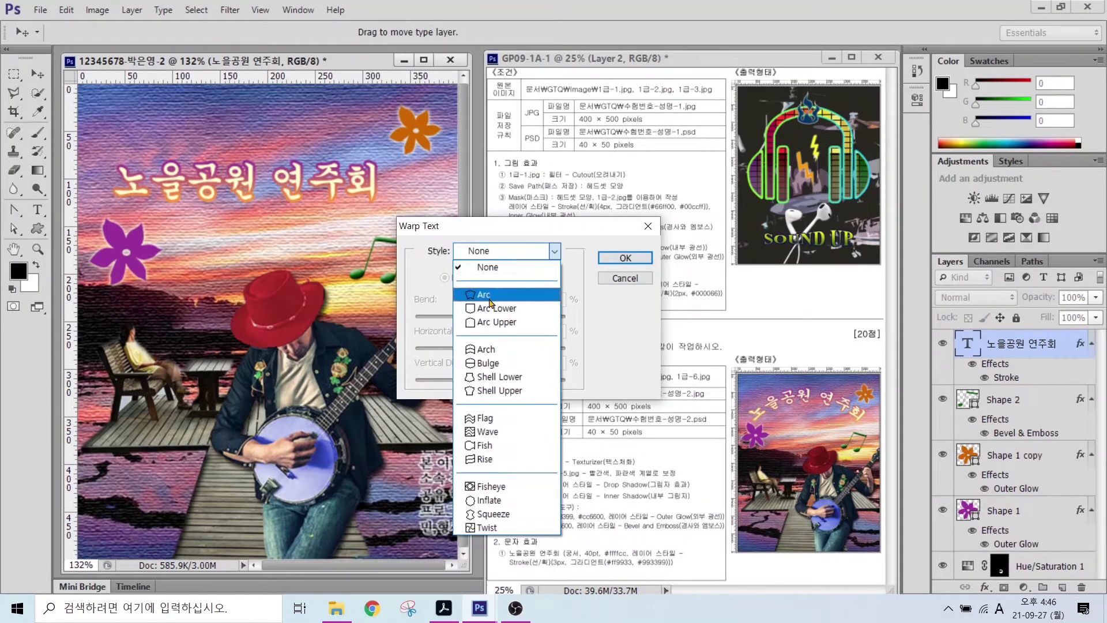
pyautogui.click(491, 295)
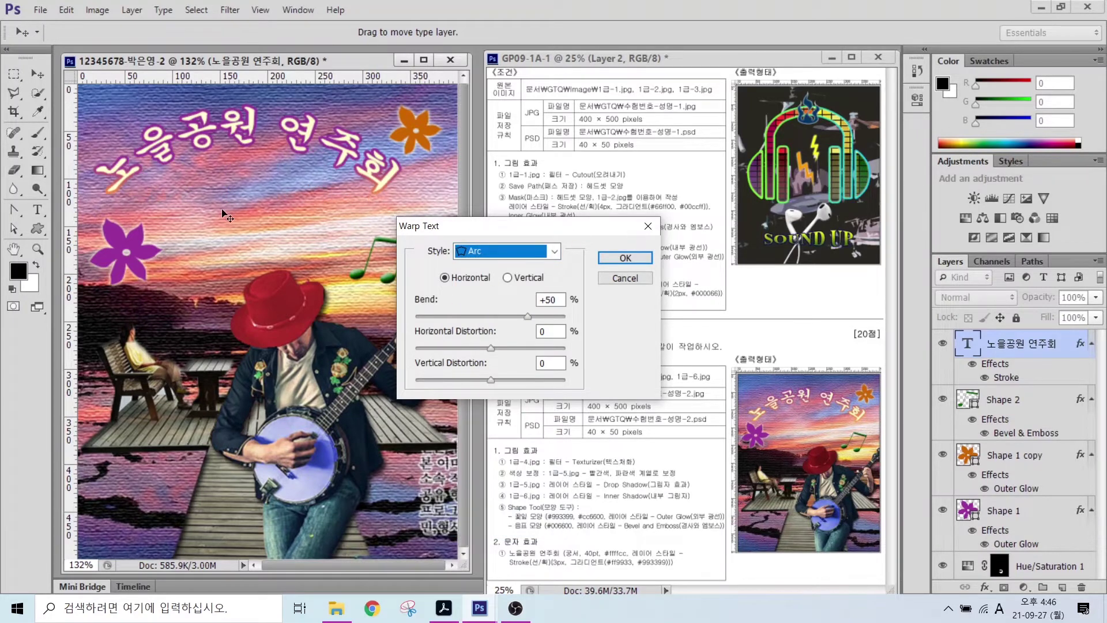
pyautogui.click(625, 258)
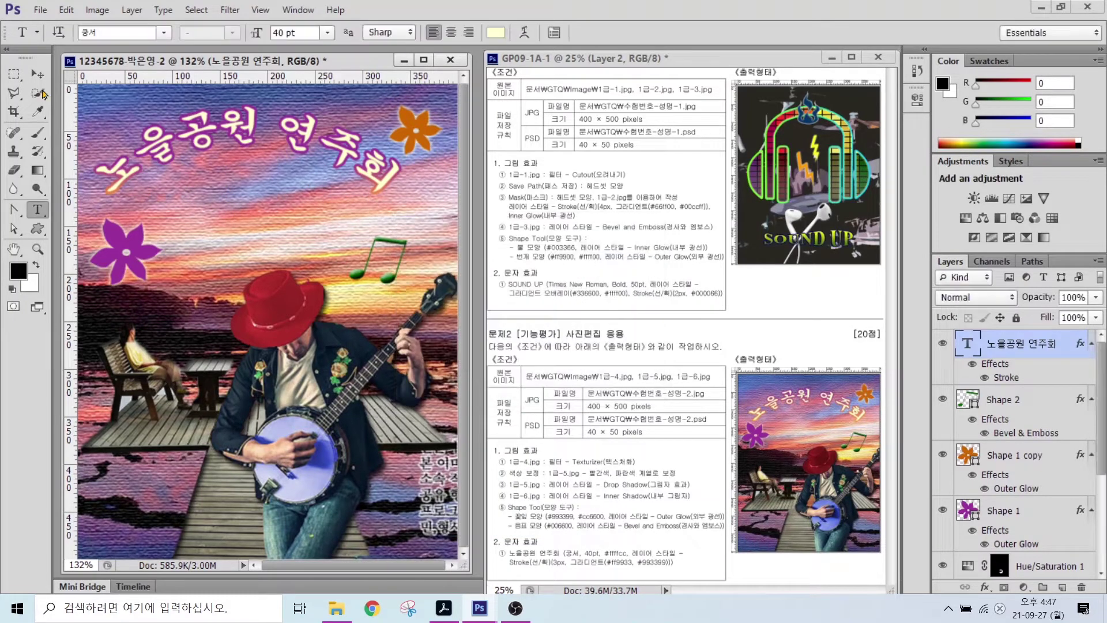
pyautogui.moveTo(205, 135); pyautogui.dragTo(220, 157)
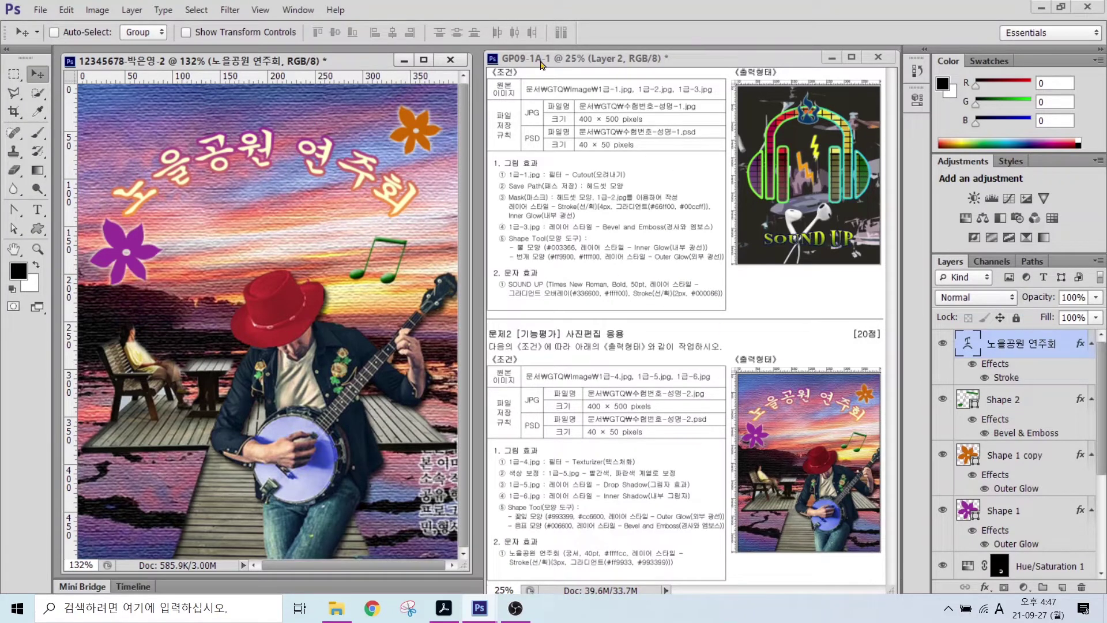
# - Hide the rulers and begin saving the poster under a new name
pyautogui.click(260, 10)
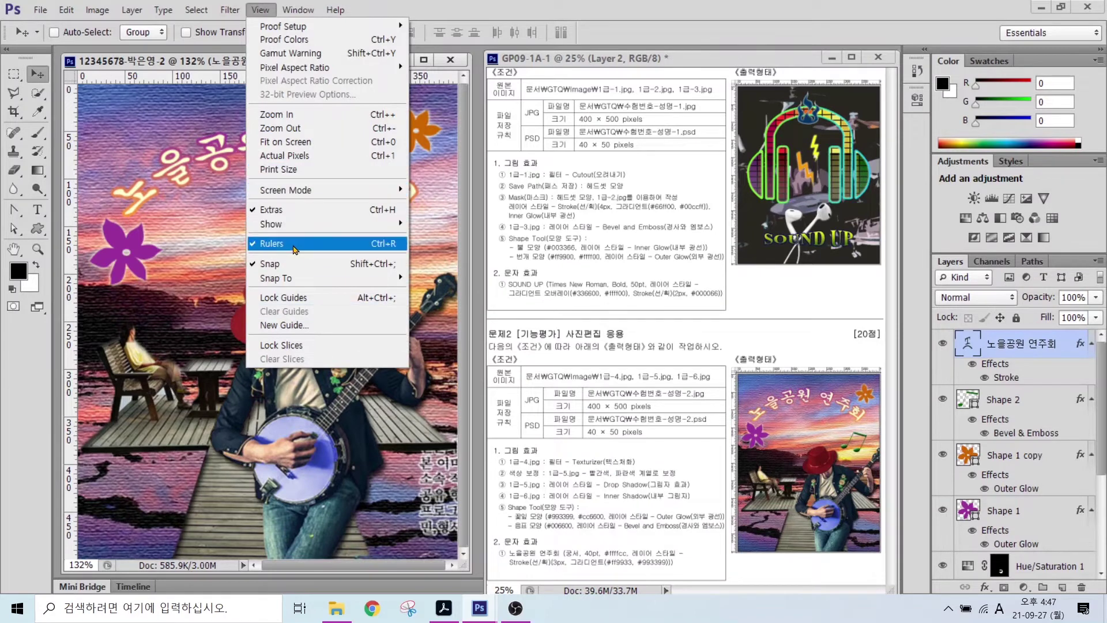
pyautogui.click(291, 246)
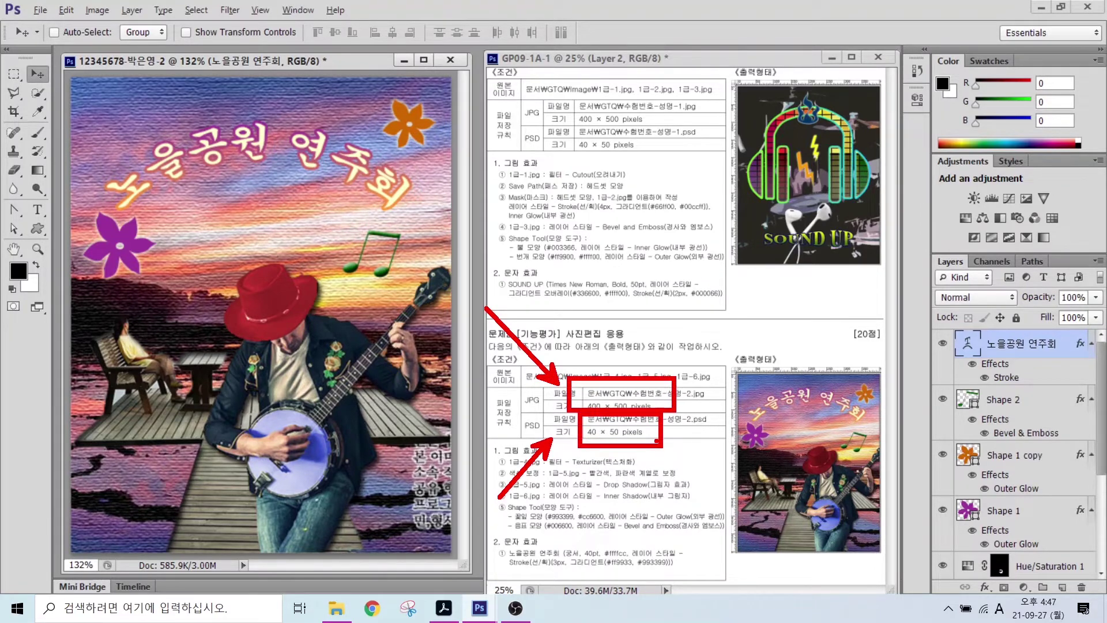
pyautogui.click(28, 13)
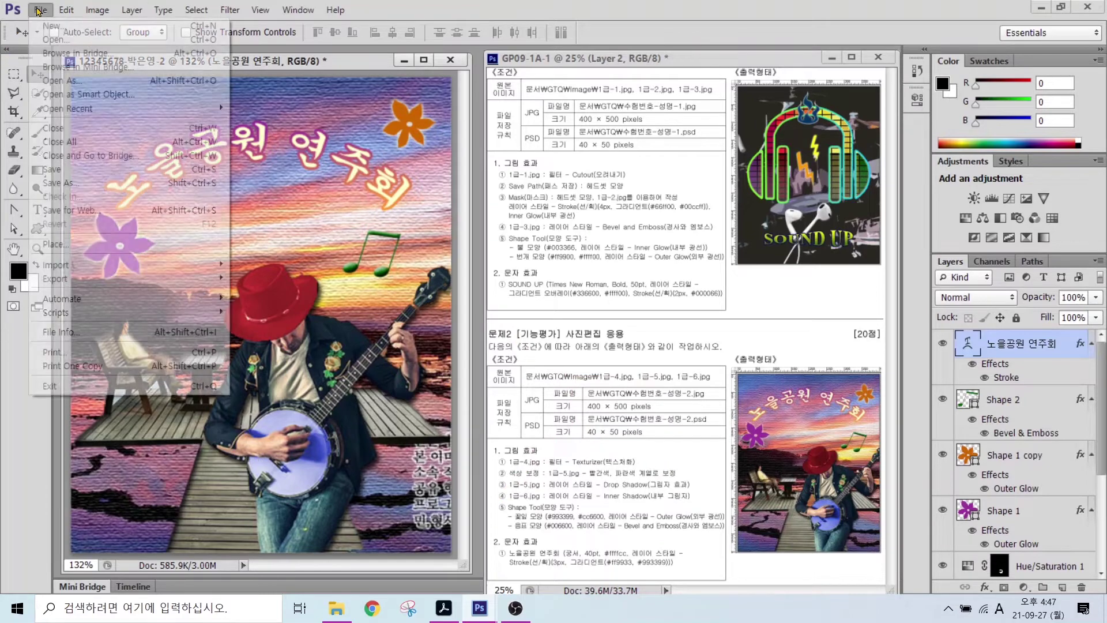
pyautogui.click(66, 173)
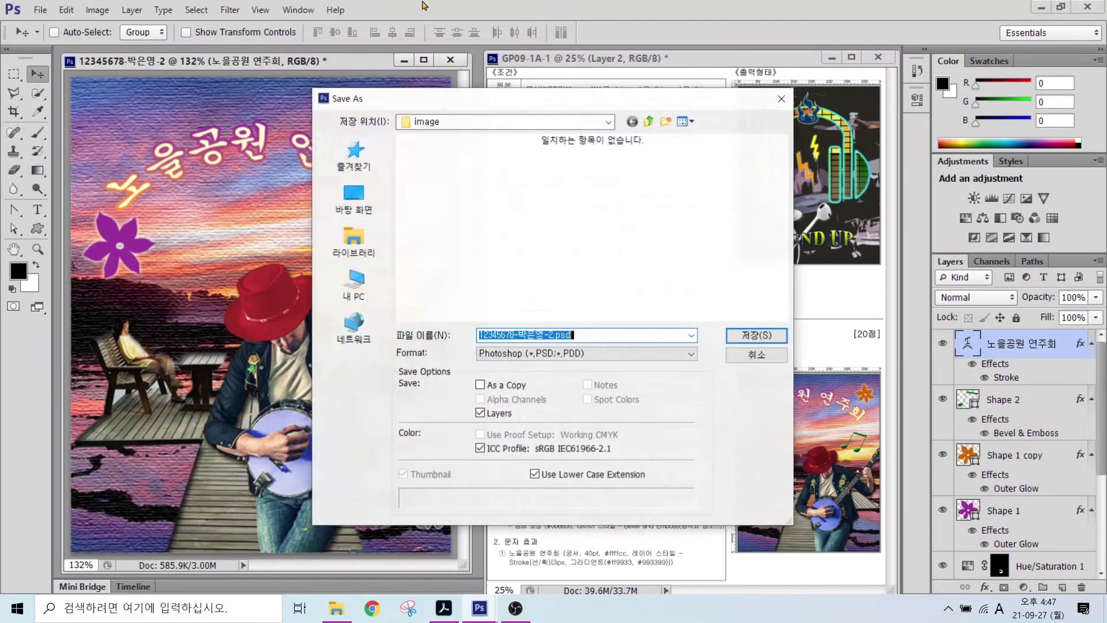
# - Save a JPEG copy of the poster in the GTQ folder, accepting the quality options
pyautogui.click(648, 121)
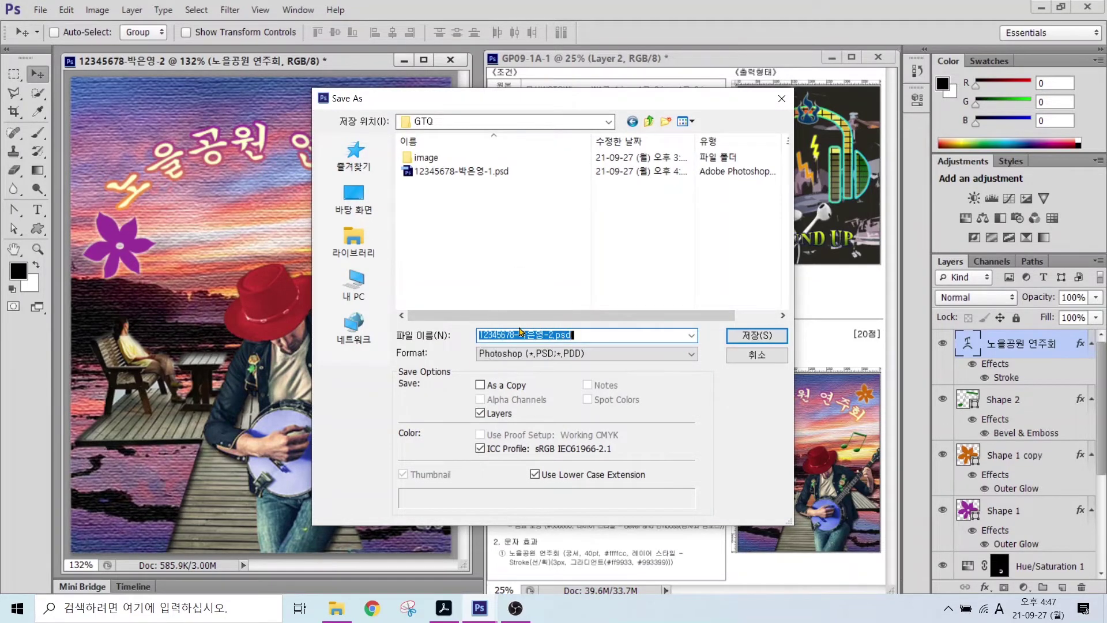
pyautogui.click(516, 354)
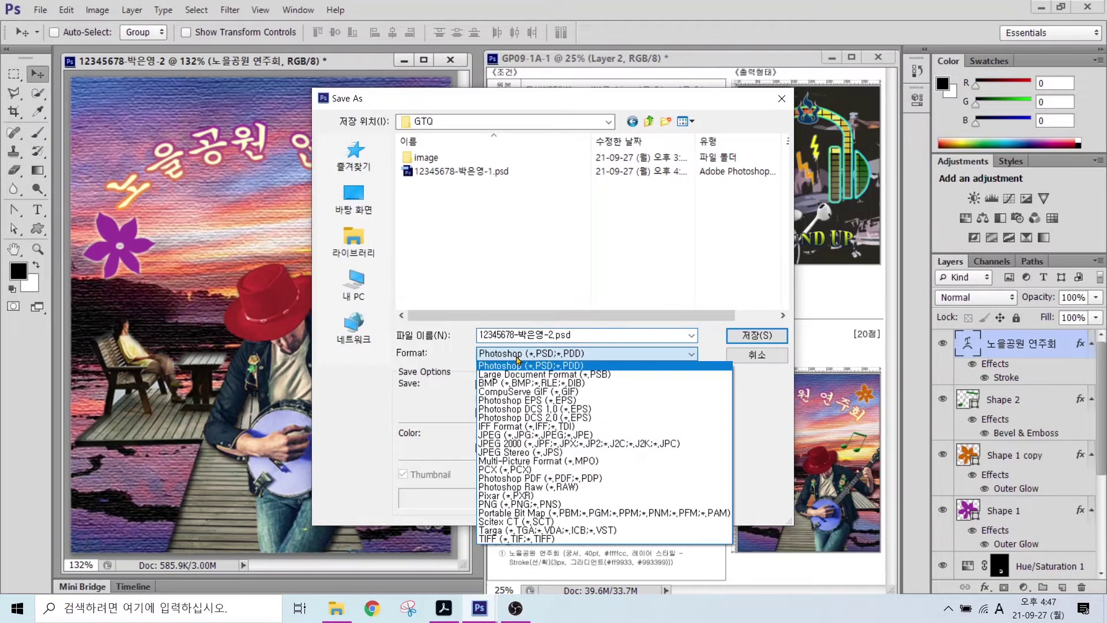
pyautogui.click(507, 435)
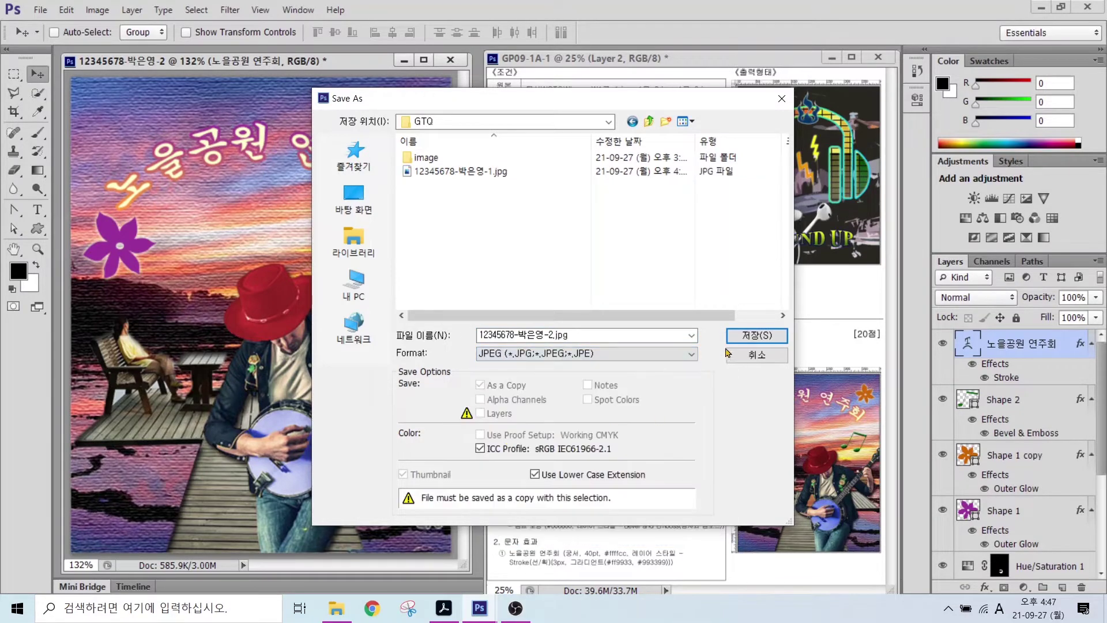
pyautogui.click(743, 339)
pyautogui.click(550, 220)
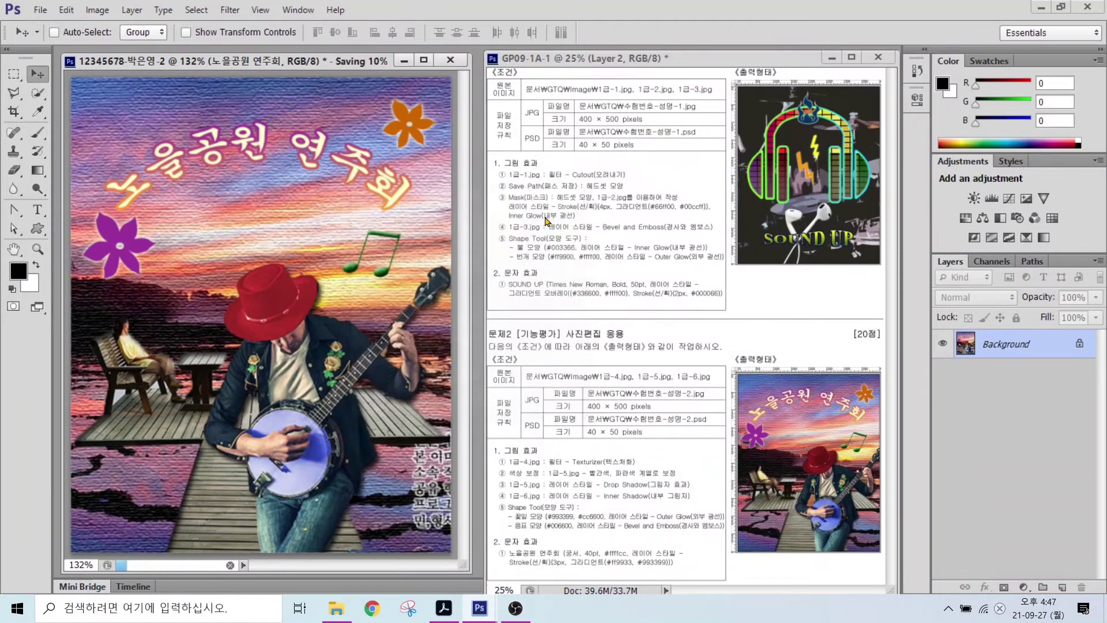
pyautogui.click(96, 11)
# - Resize the poster to 40 × 50 pixels with a width of 40 px
pyautogui.click(112, 114)
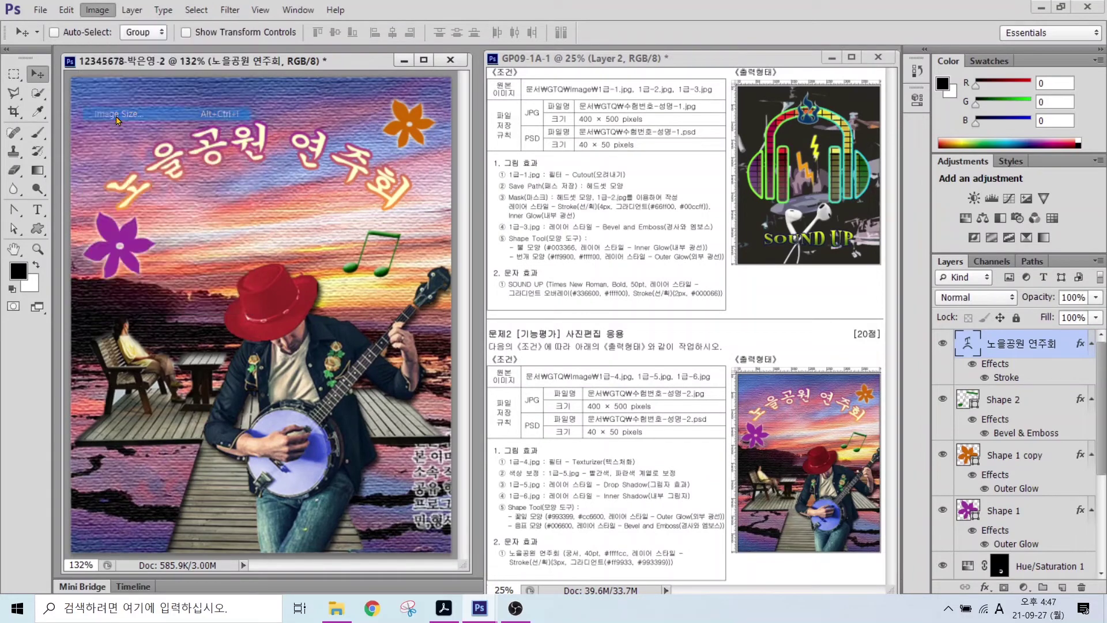
pyautogui.write('40')
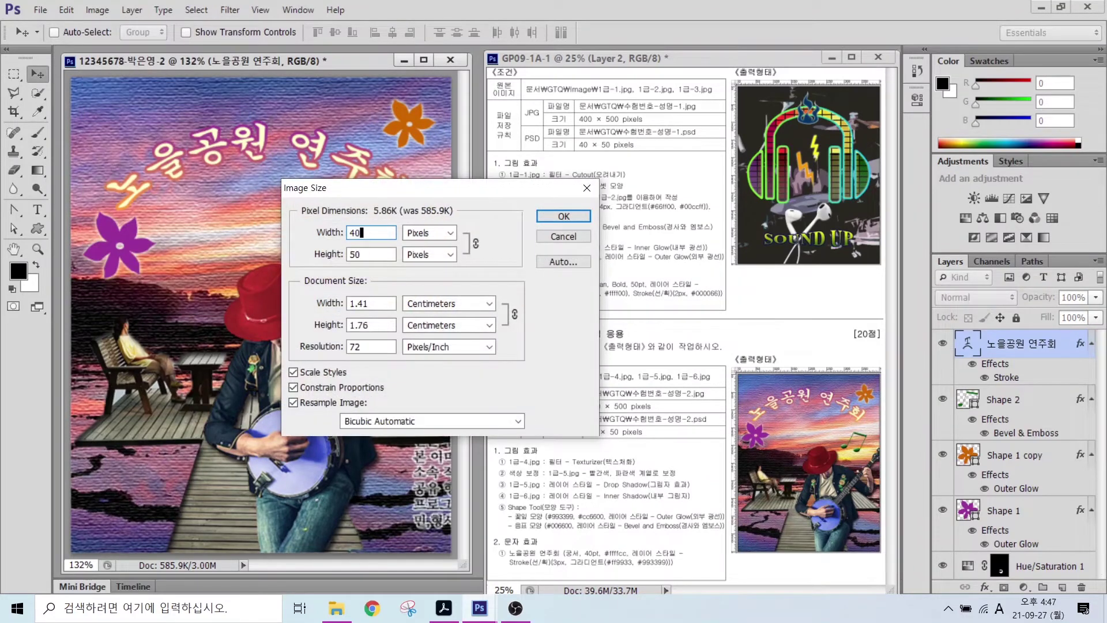
pyautogui.press('Return')
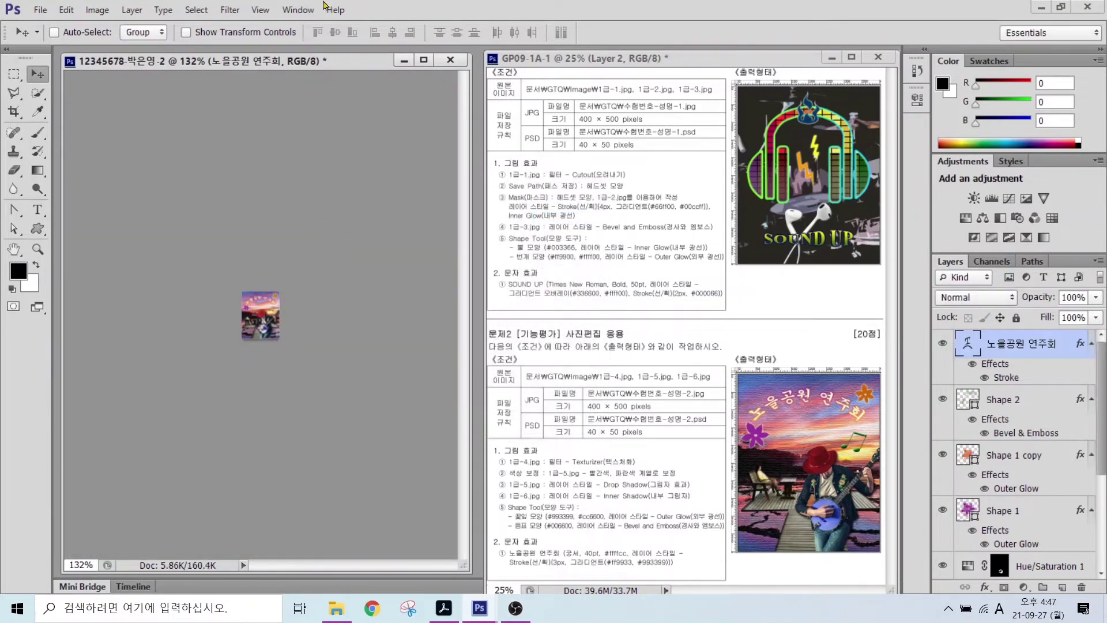
# - Save the resized poster as a Photoshop PSD file in the GTQ folder
pyautogui.click(41, 11)
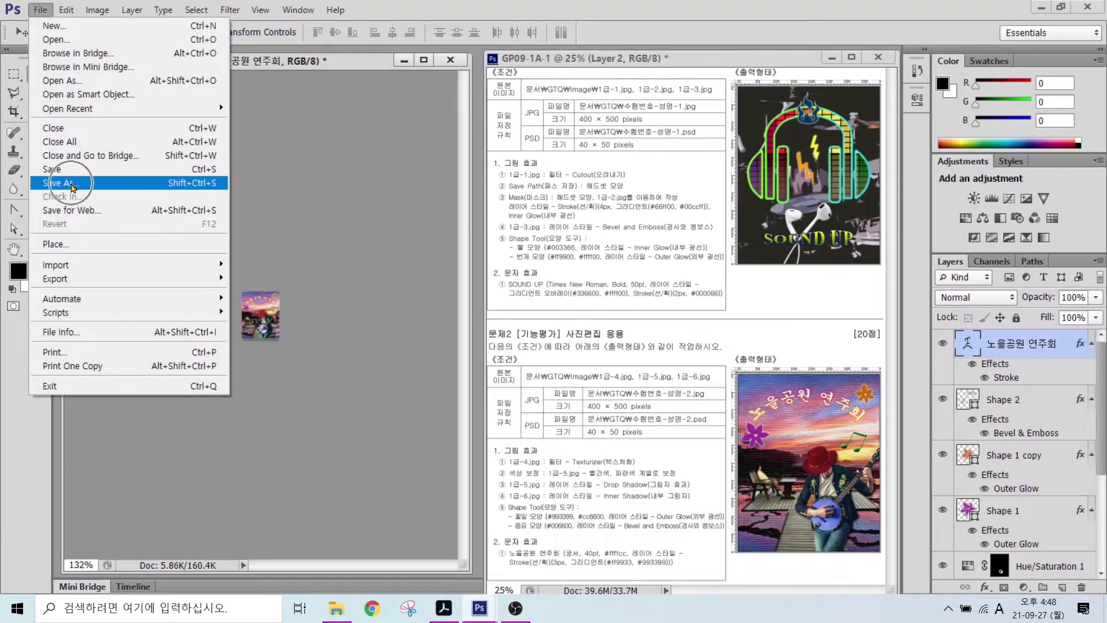
pyautogui.click(73, 184)
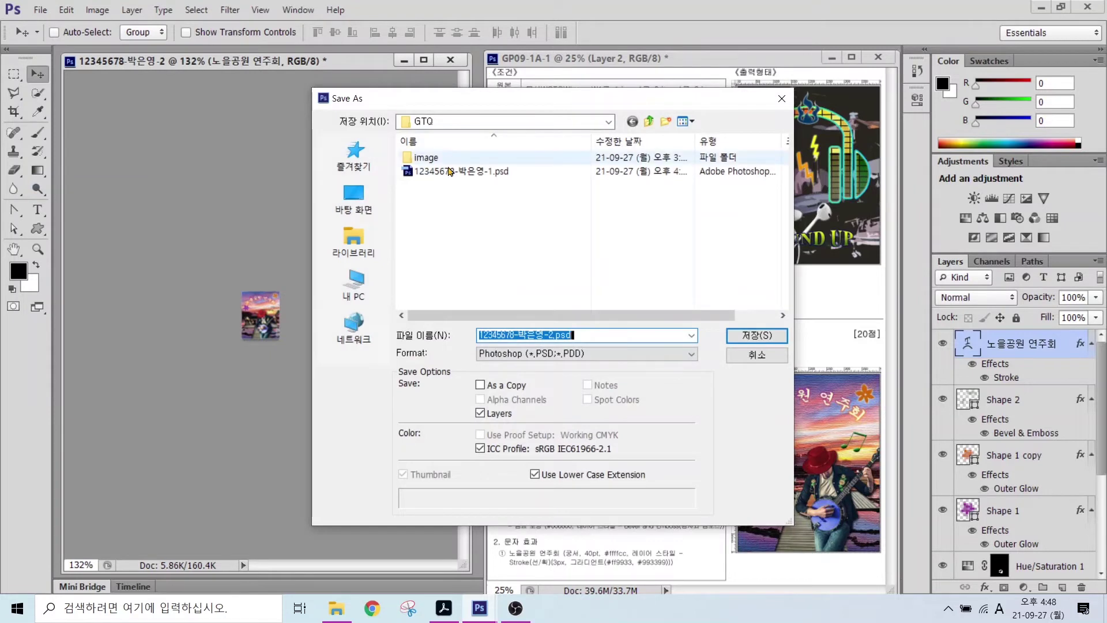
pyautogui.click(514, 358)
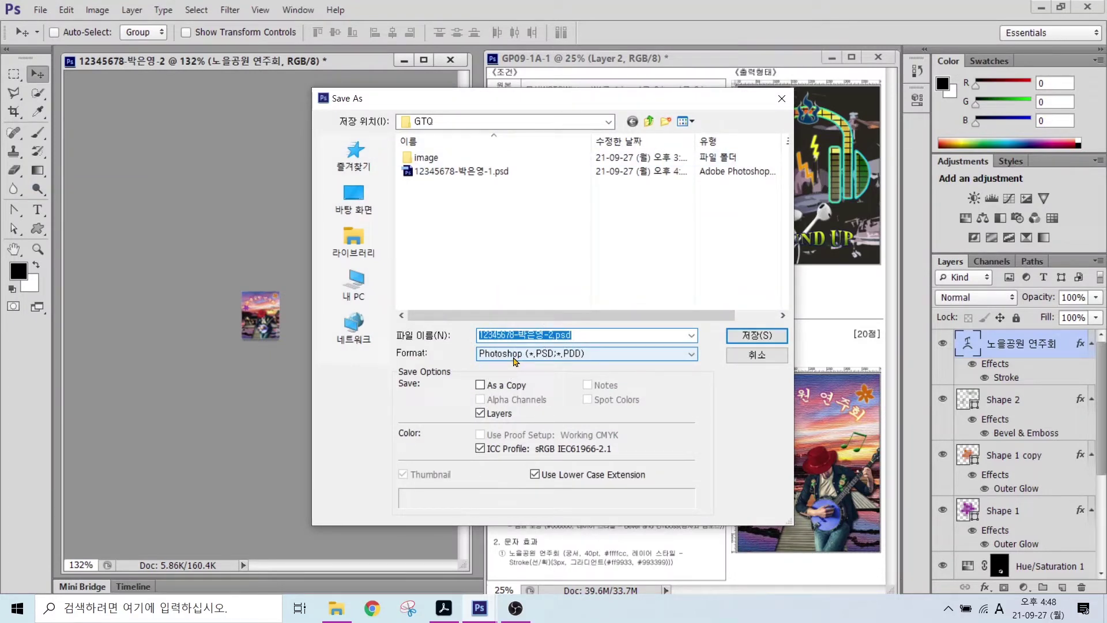
pyautogui.click(757, 335)
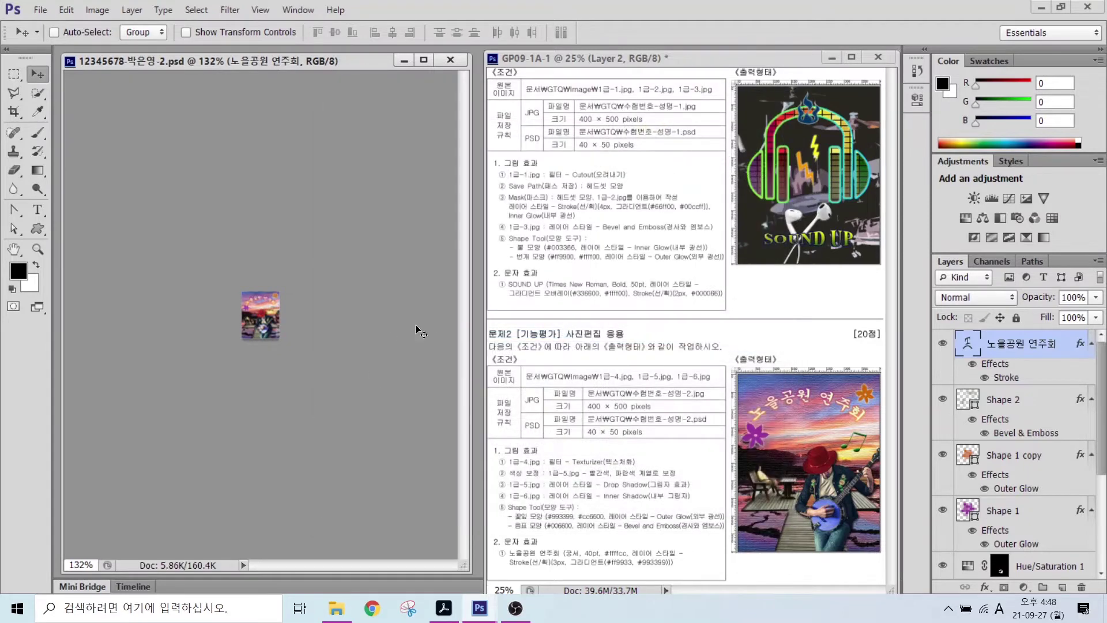
# - Close the finished poster and start a new document named with the exam number, candidate name and 3
pyautogui.hotkey('ctrl', 'w')
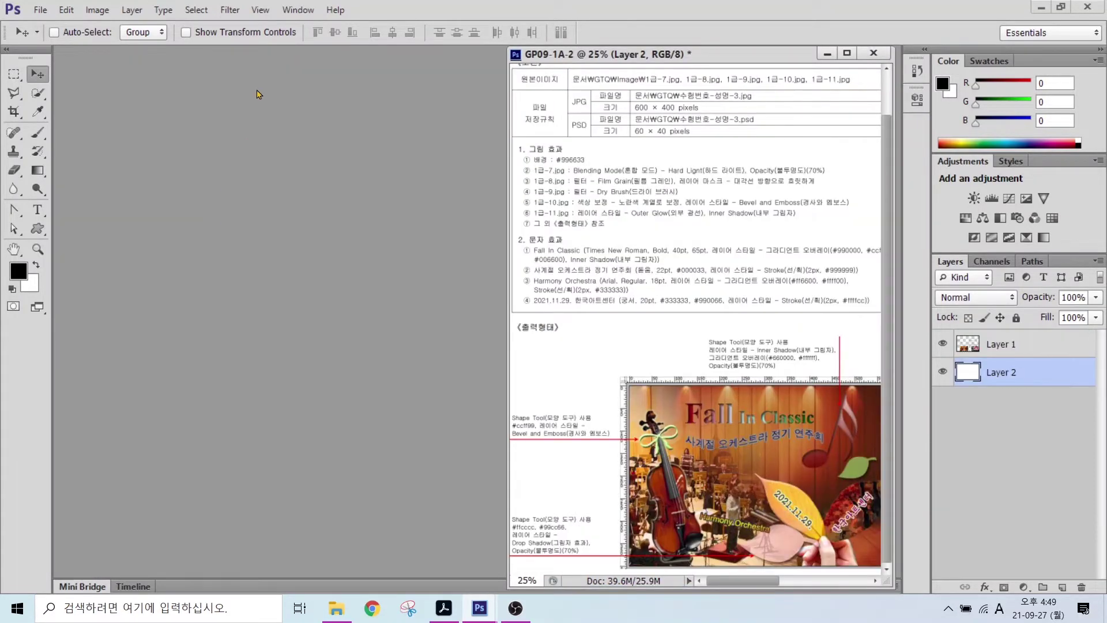
pyautogui.press('alt')
pyautogui.click(39, 10)
pyautogui.click(54, 25)
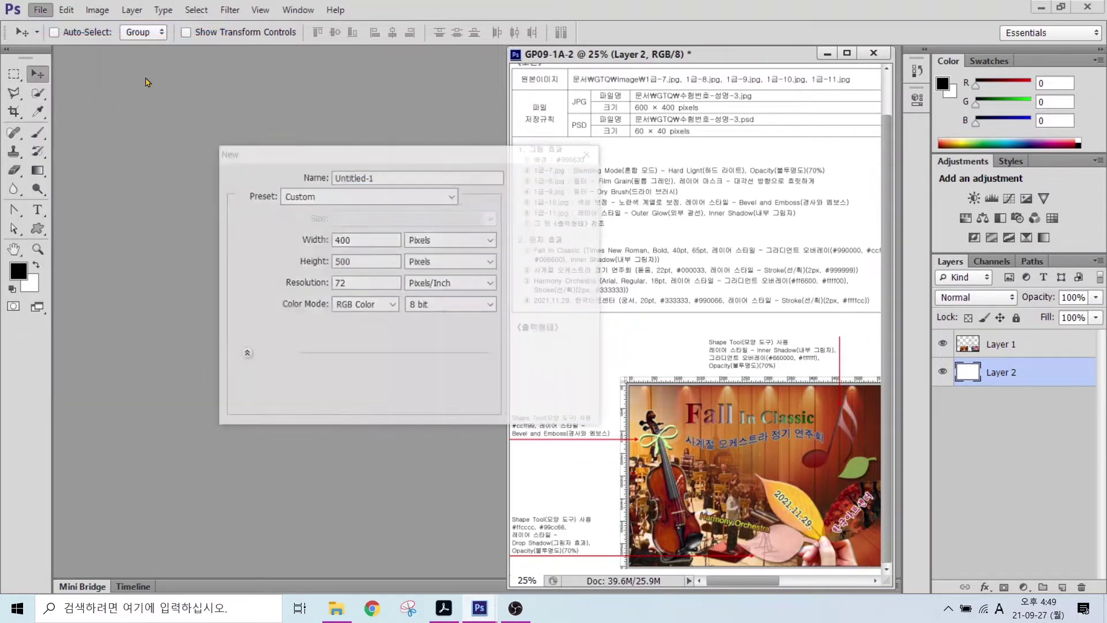
pyautogui.write('12345678-')
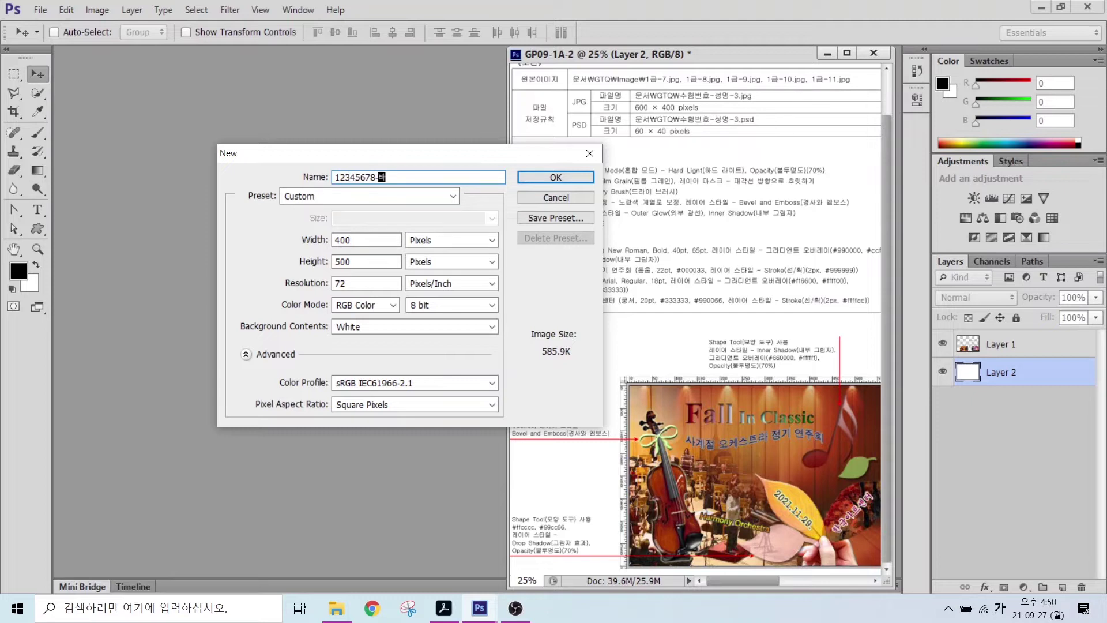
# - Set the new document to 600 × 400 pixels and create it
pyautogui.doubleClick(345, 240)
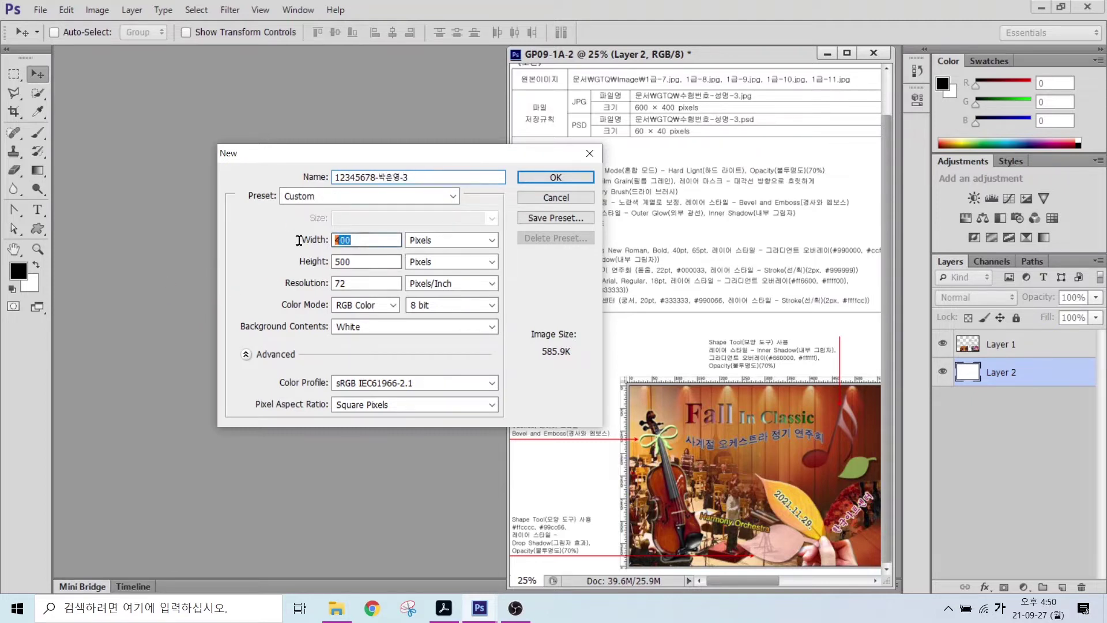
pyautogui.write('600')
pyautogui.press('Tab')
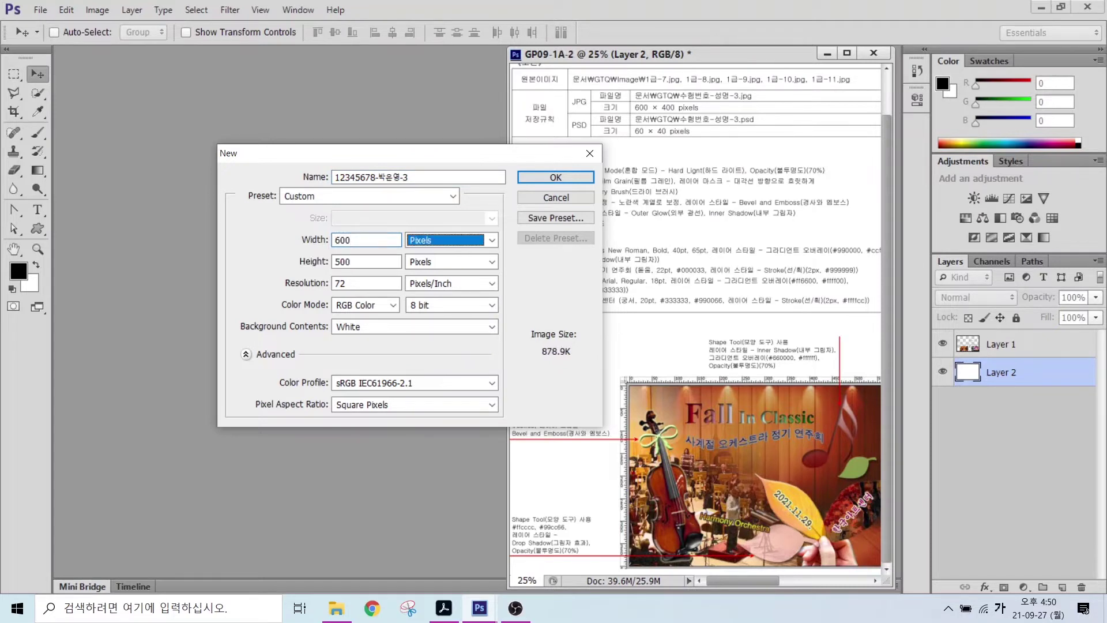
pyautogui.press('Tab')
pyautogui.write('400')
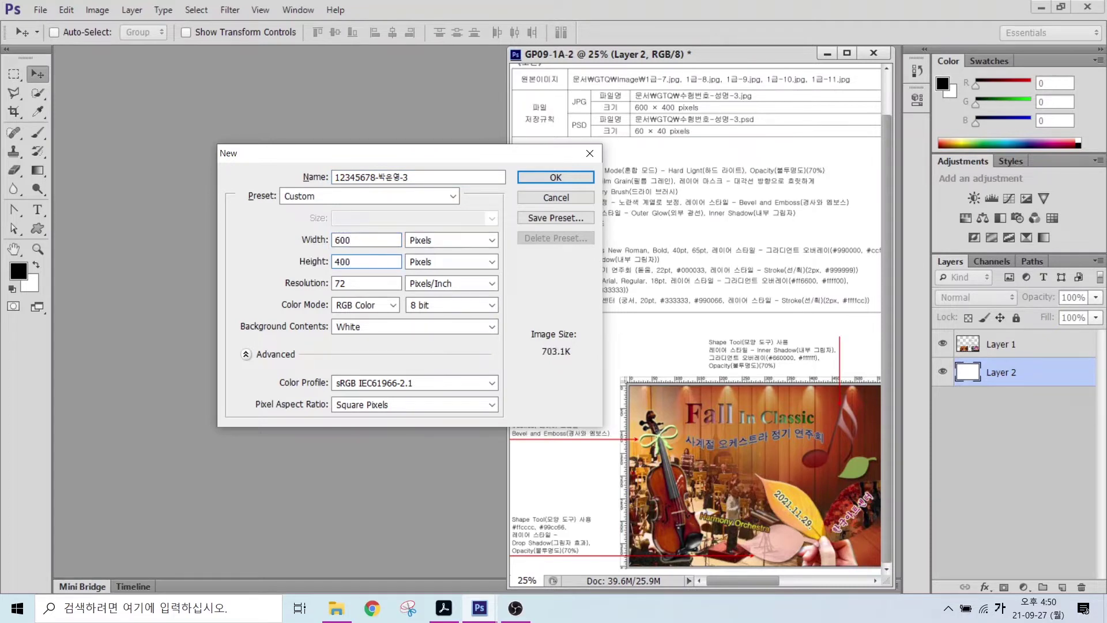
pyautogui.press('alt')
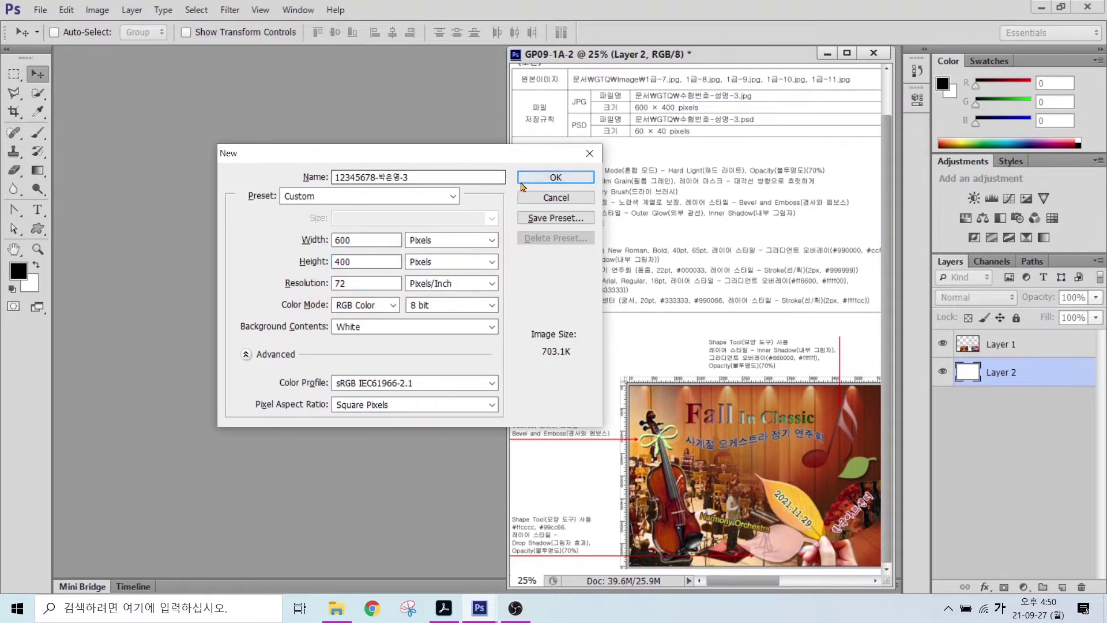
pyautogui.press('Return')
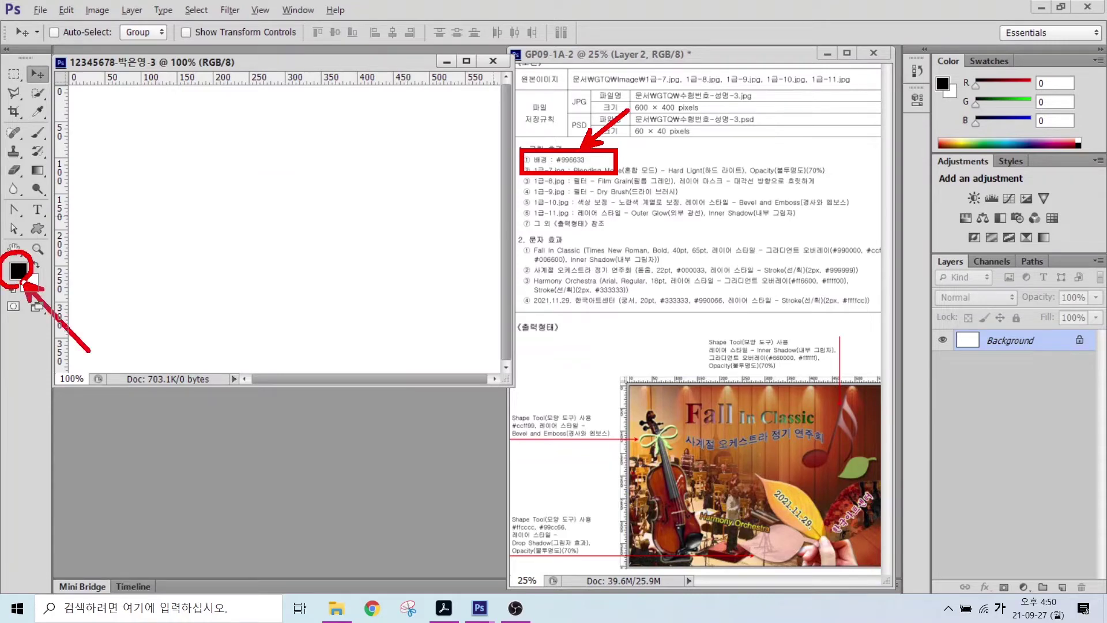
# - Set the foreground colour to brown #996633
pyautogui.click(19, 275)
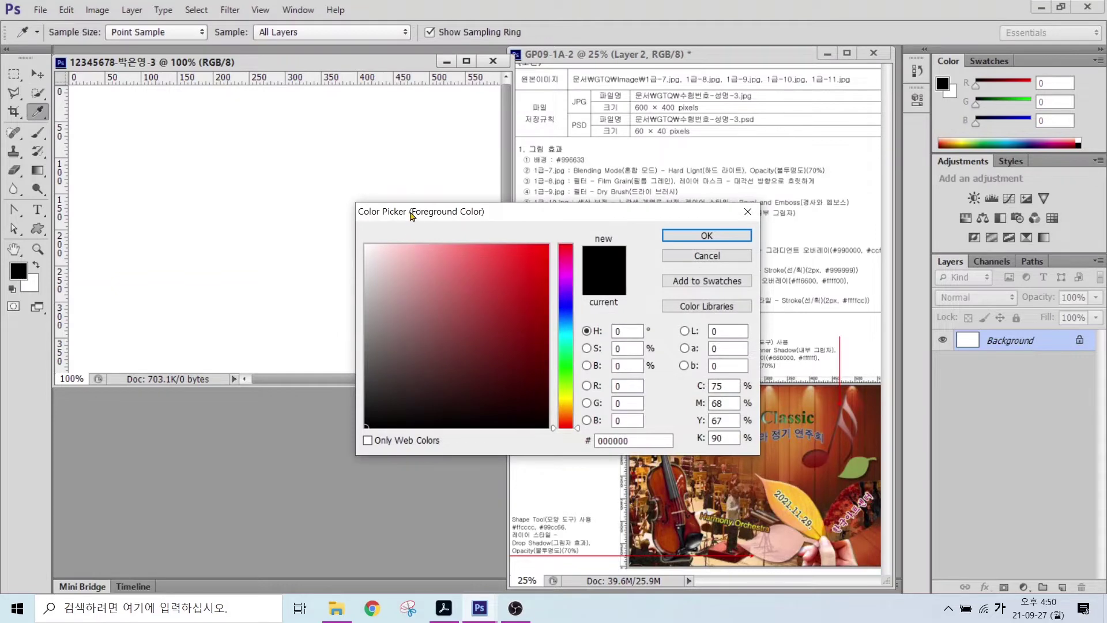
pyautogui.moveTo(412, 215); pyautogui.dragTo(360, 186)
pyautogui.doubleClick(576, 413)
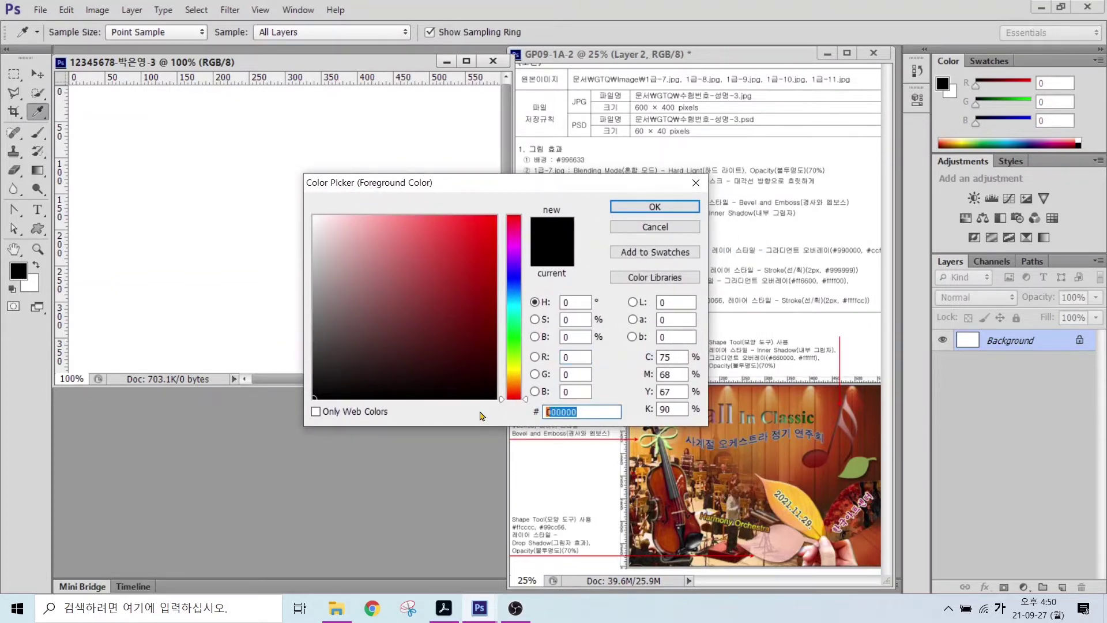
pyautogui.write('996633')
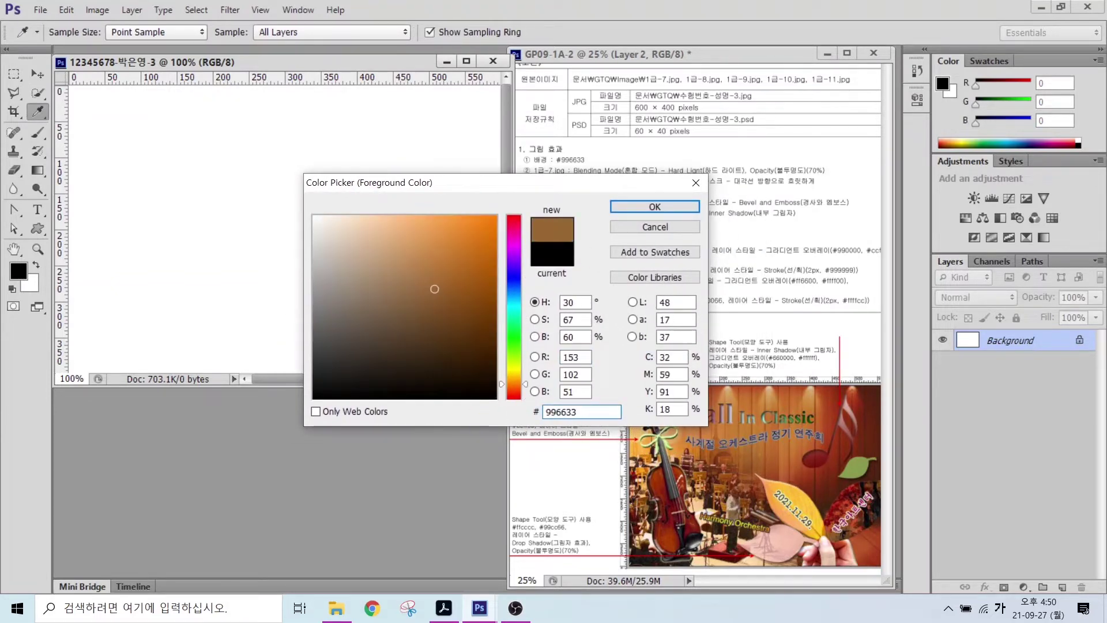
pyautogui.press('Return')
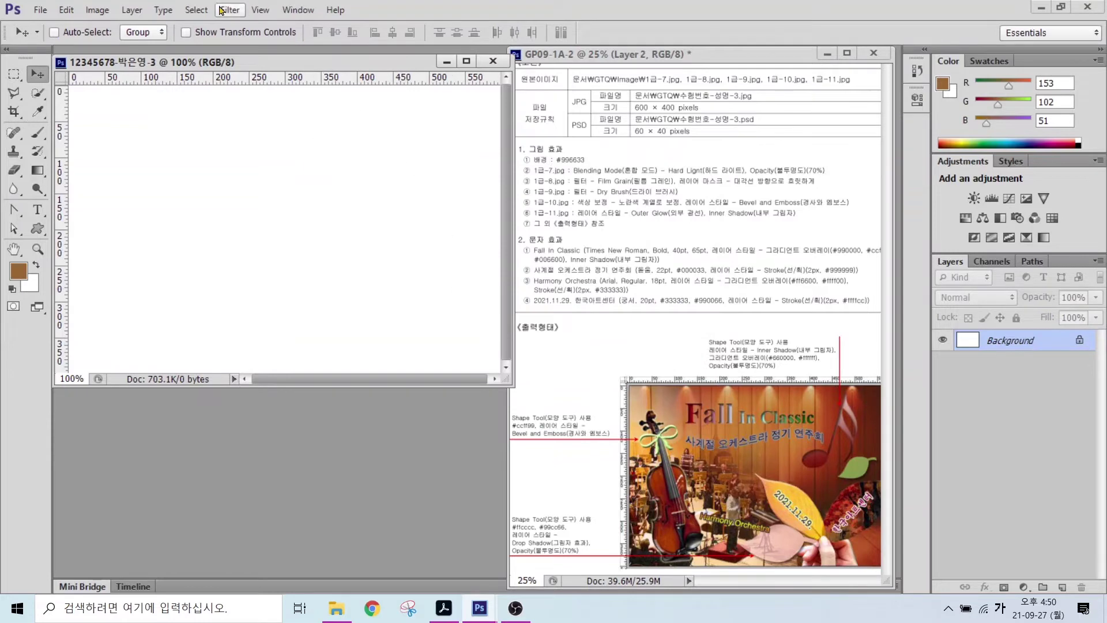
# - Fill the whole canvas with the brown foreground colour
pyautogui.click(67, 11)
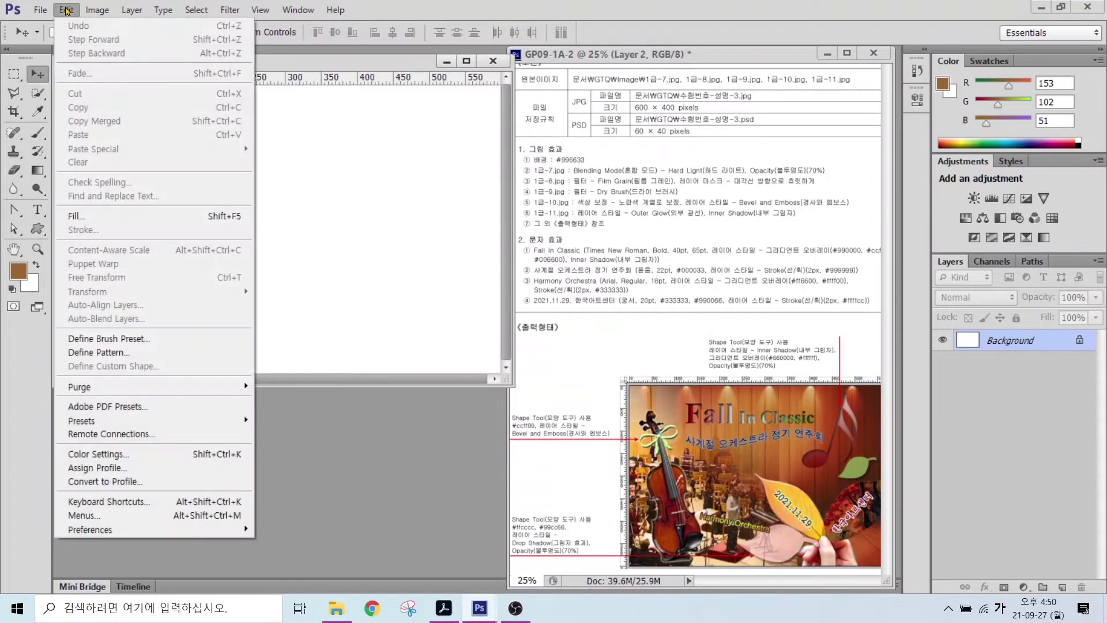
pyautogui.click(97, 217)
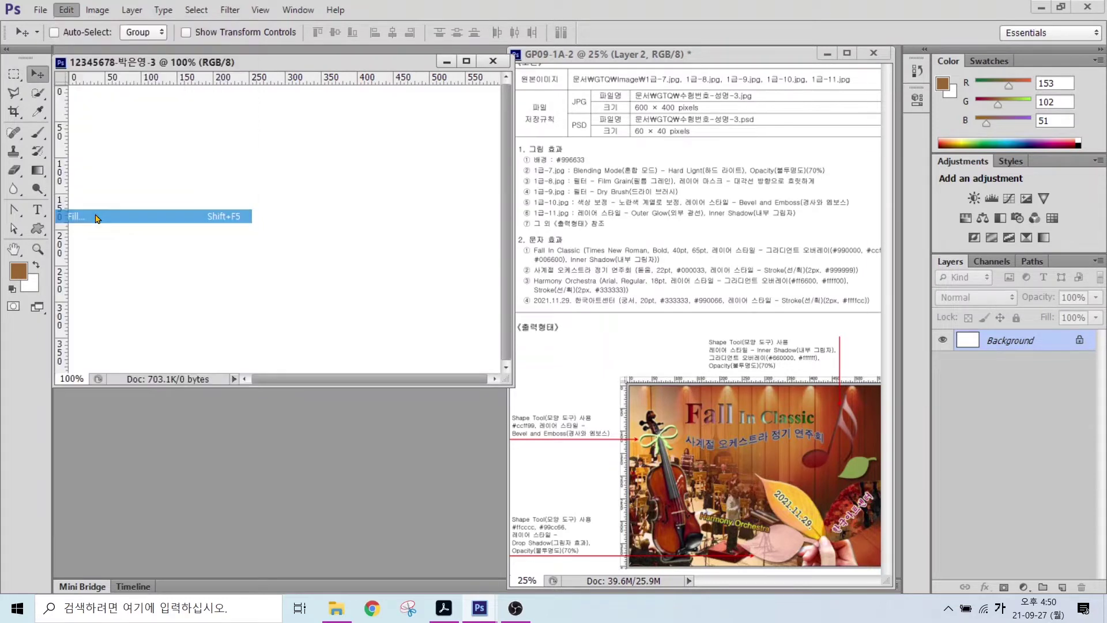
pyautogui.click(406, 217)
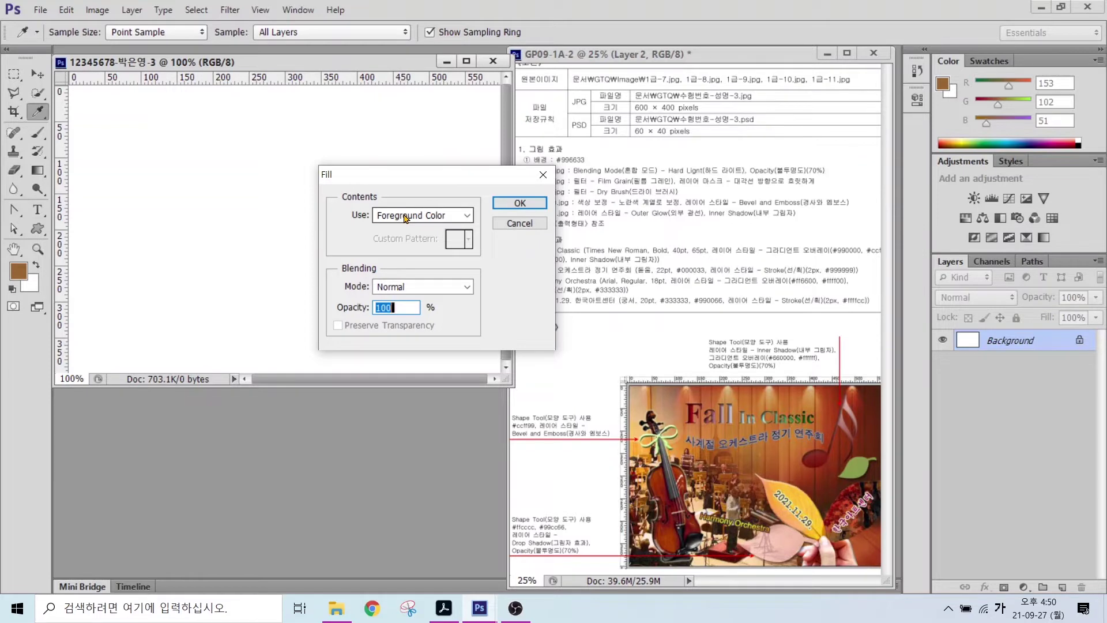
pyautogui.click(511, 207)
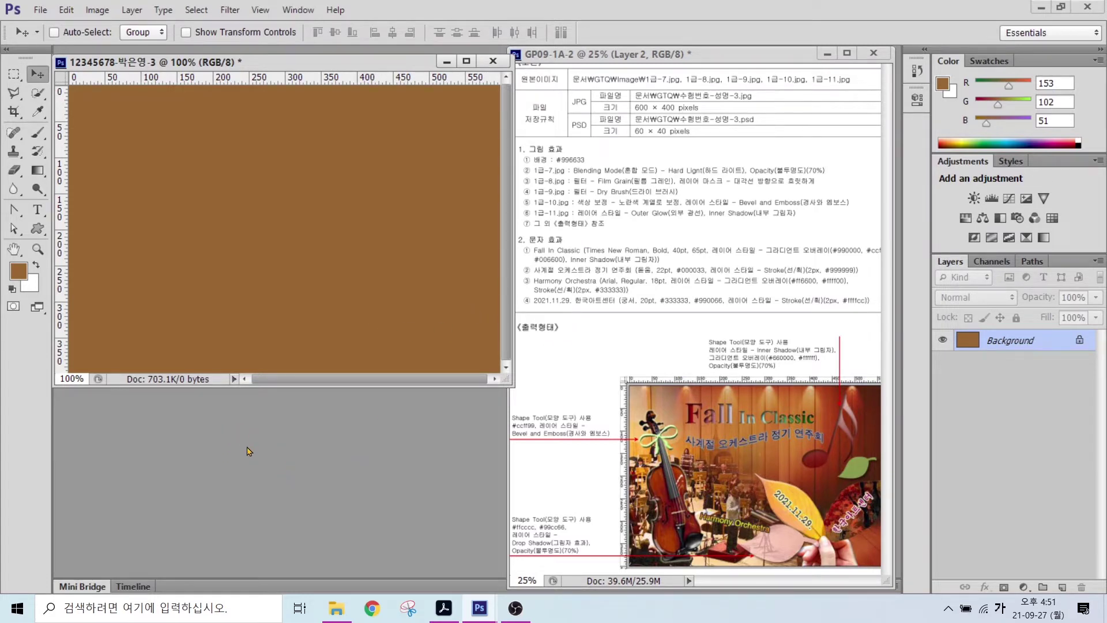
pyautogui.hotkey('ctrl', 'o')
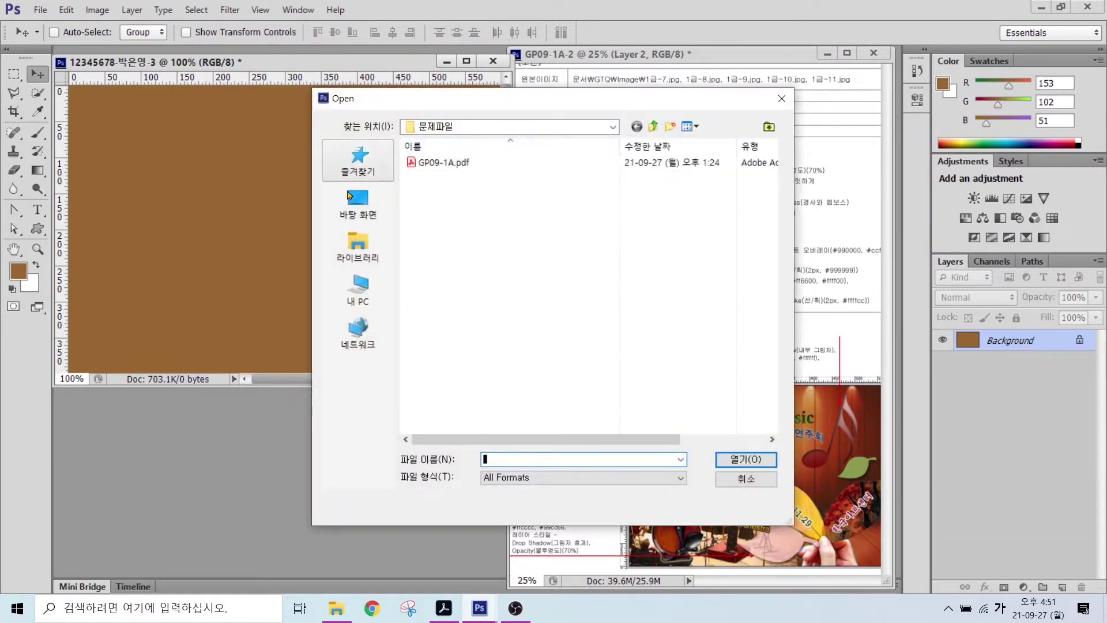
# - Open the stage photo 1급-7.jpg from the GTQ image folder
pyautogui.click(369, 245)
pyautogui.doubleClick(459, 158)
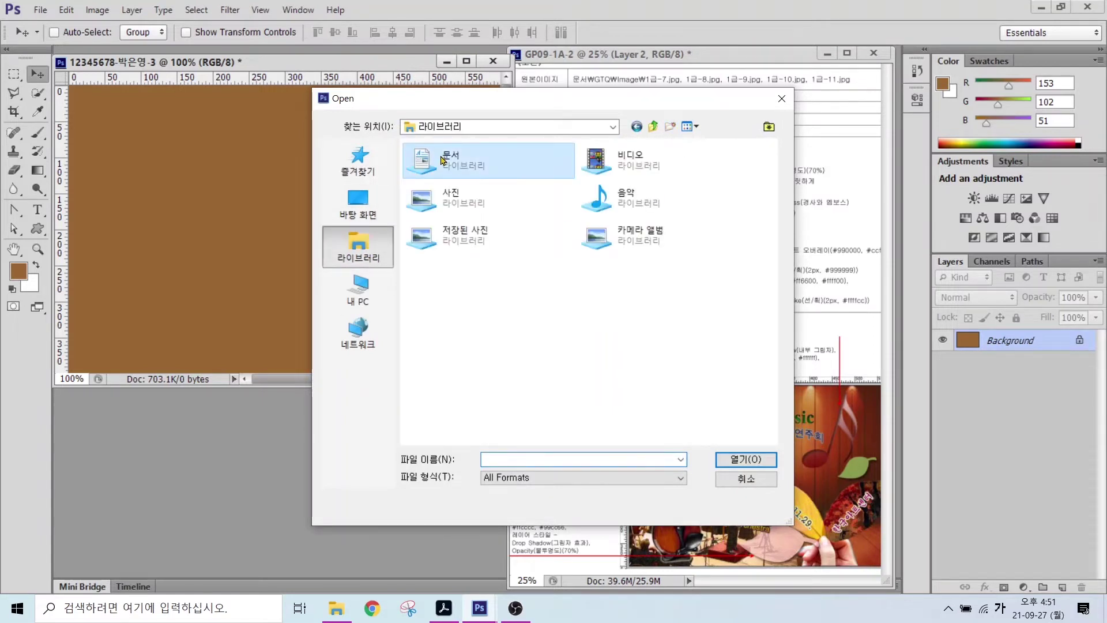
pyautogui.doubleClick(426, 192)
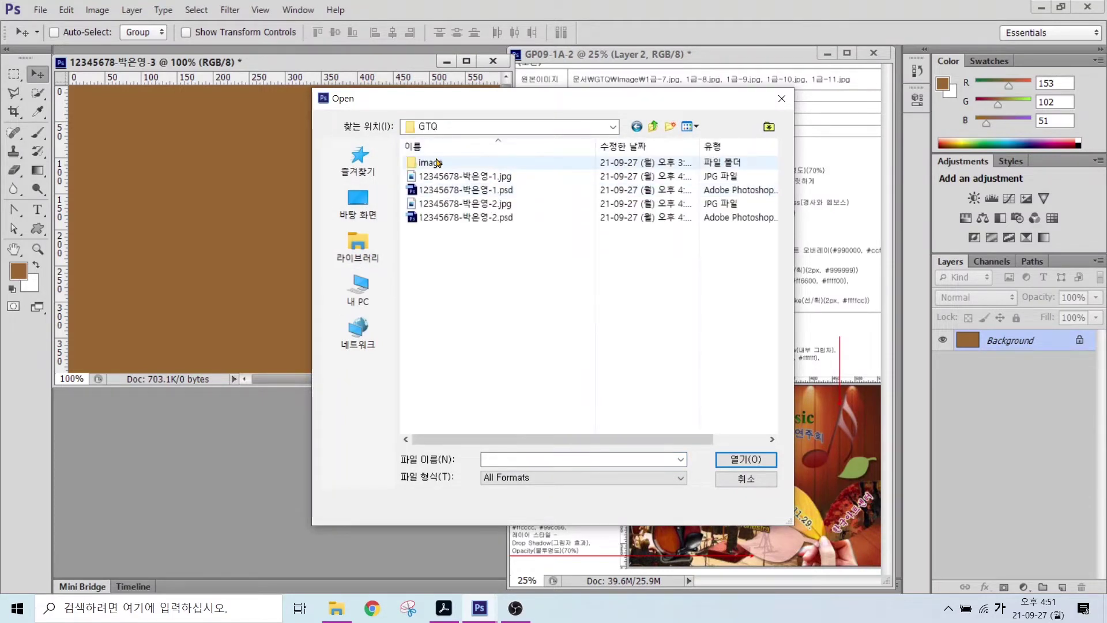
pyautogui.click(437, 162)
pyautogui.doubleClick(436, 162)
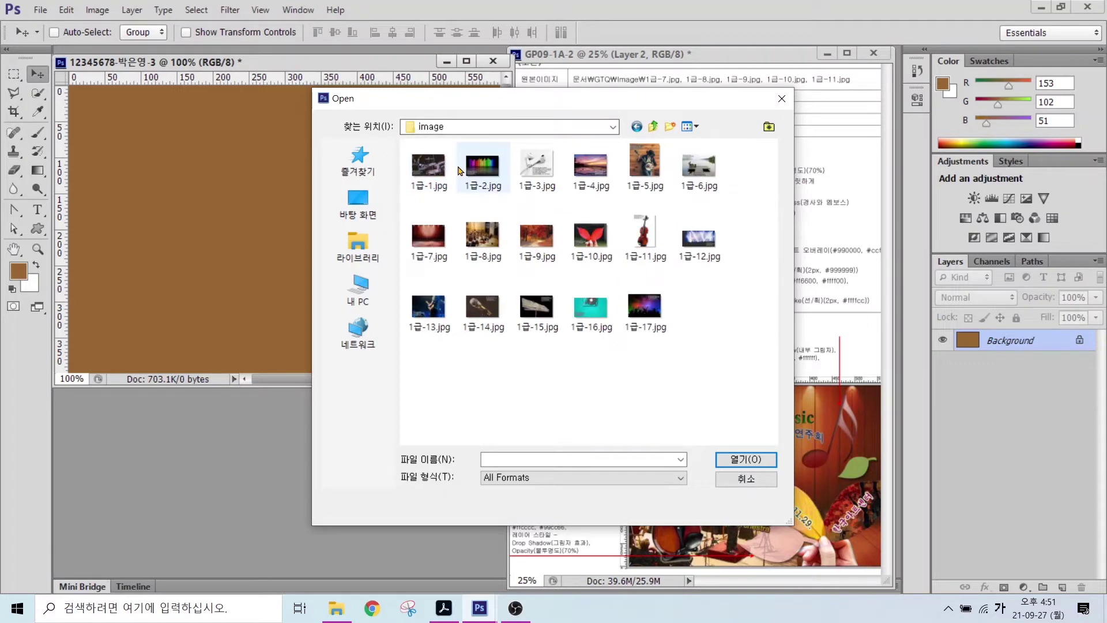
pyautogui.doubleClick(429, 238)
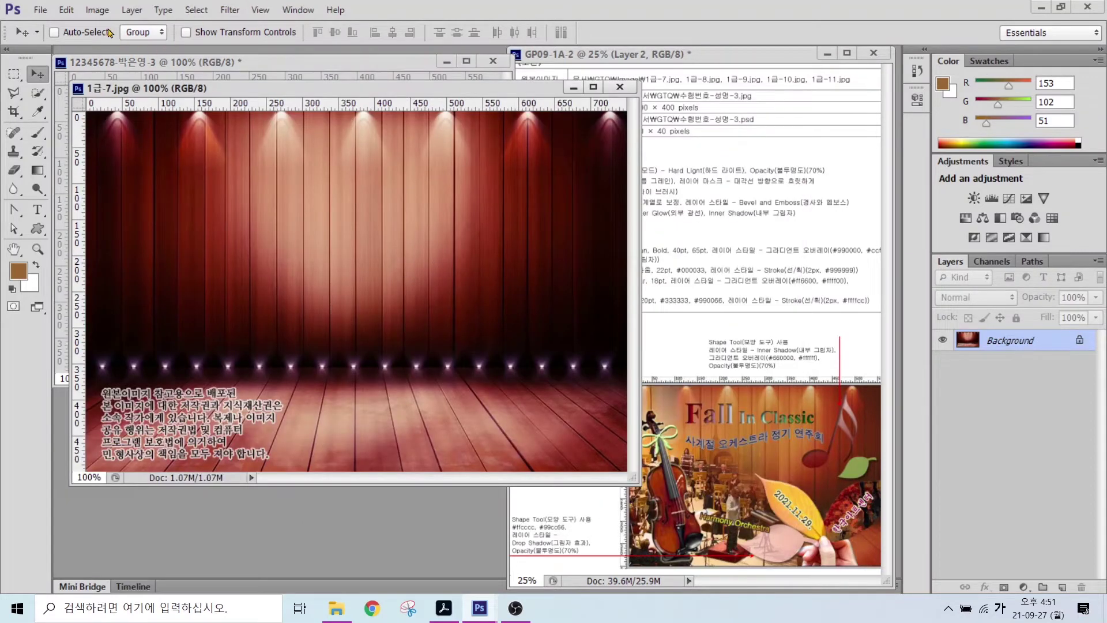
# - Resize the stage photo to 601 × 400 pixels with a height of 400 px
pyautogui.click(97, 11)
pyautogui.click(124, 116)
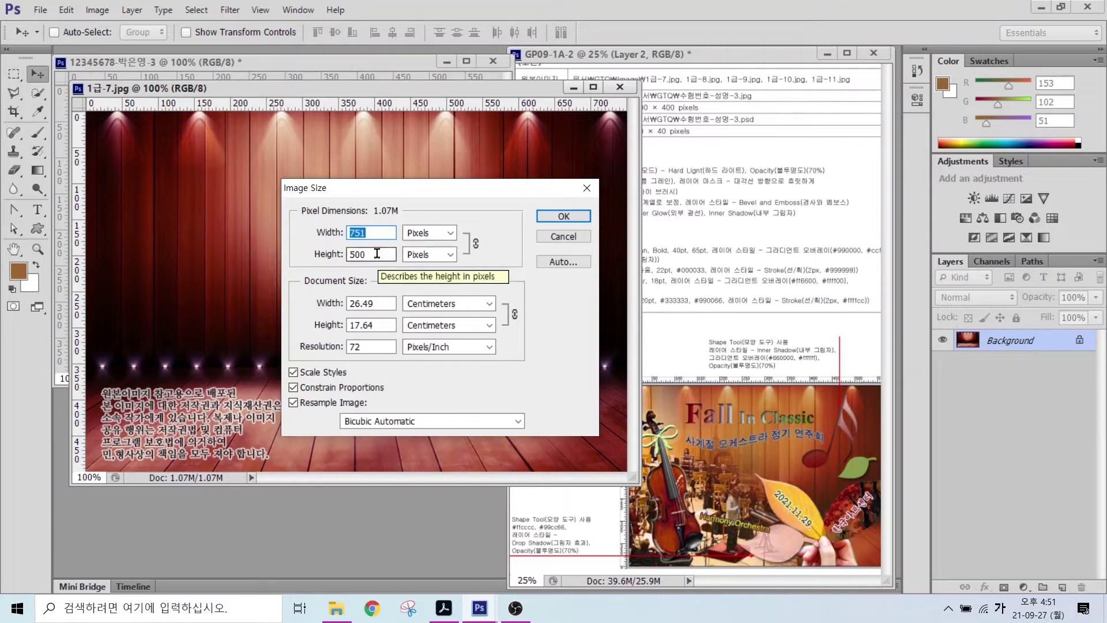
pyautogui.write('600')
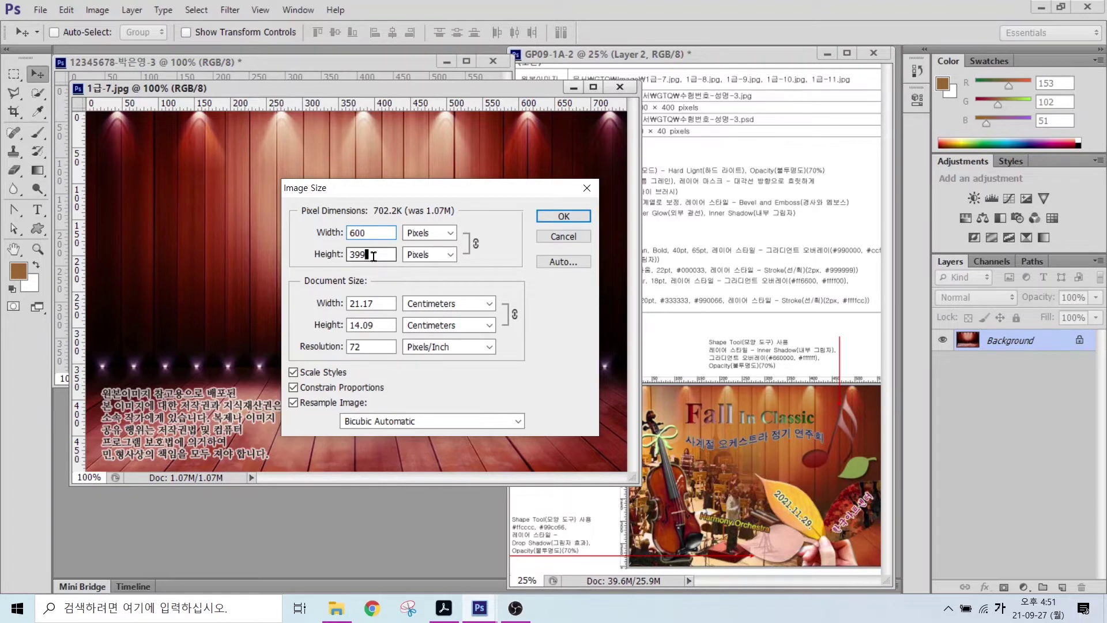
pyautogui.moveTo(369, 254); pyautogui.dragTo(337, 256)
pyautogui.write('400')
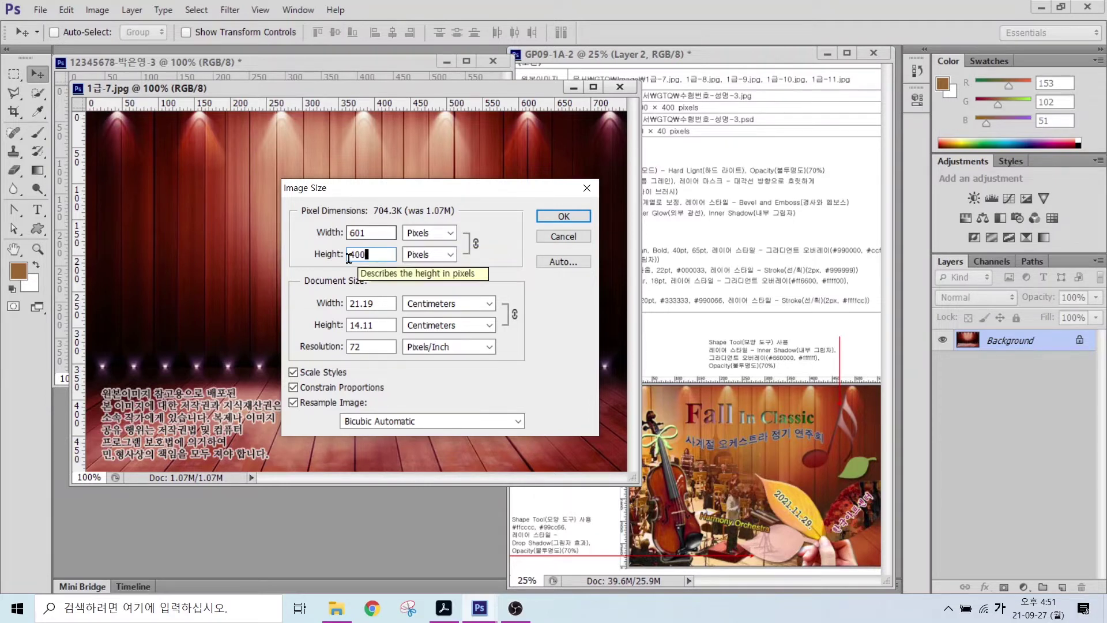
pyautogui.click(563, 216)
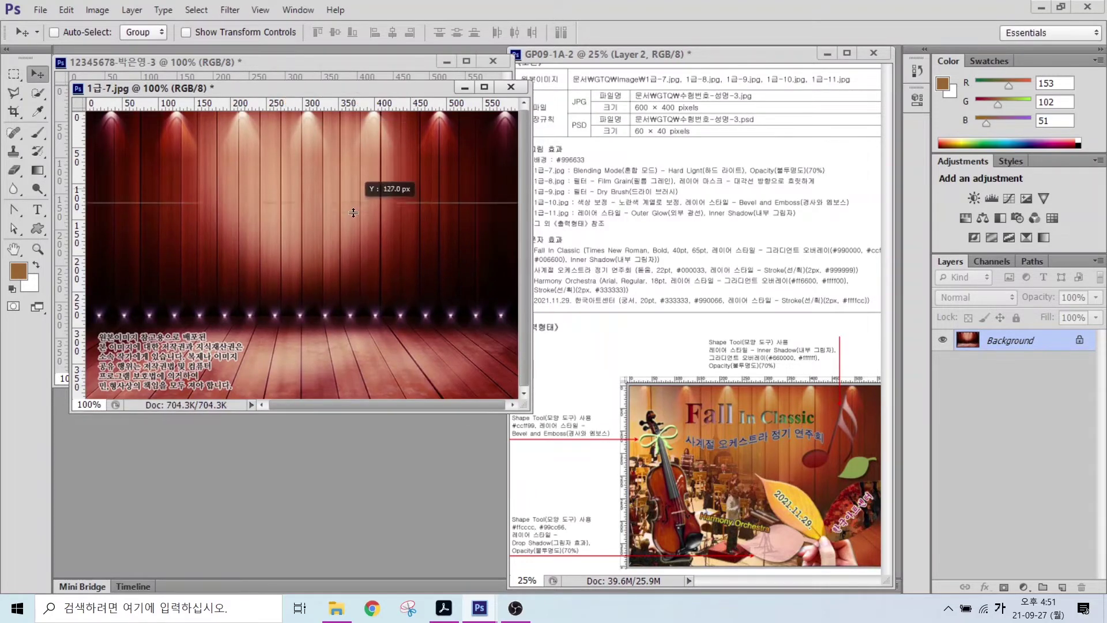
# - Copy the stage photo into the brown document and close 1급-7.jpg without saving
pyautogui.moveTo(237, 92); pyautogui.dragTo(243, 203)
pyautogui.moveTo(297, 330); pyautogui.dragTo(297, 234)
pyautogui.click(508, 198)
pyautogui.click(516, 198)
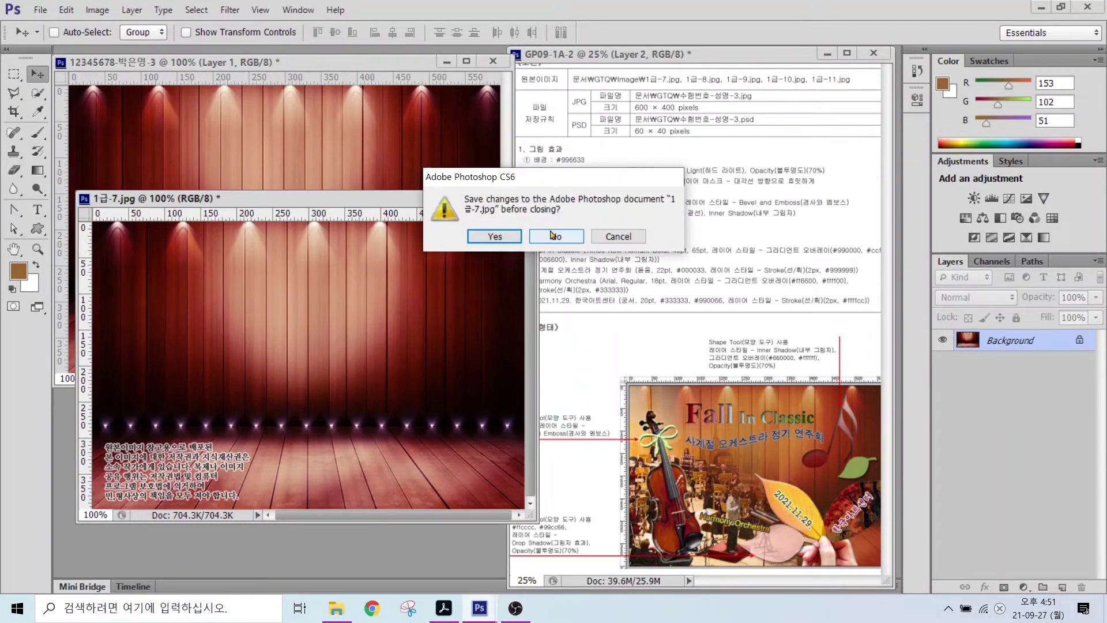
pyautogui.click(554, 235)
# - Rename the new stage layer to 1-7
pyautogui.doubleClick(993, 342)
pyautogui.write('1-7')
pyautogui.press('Return')
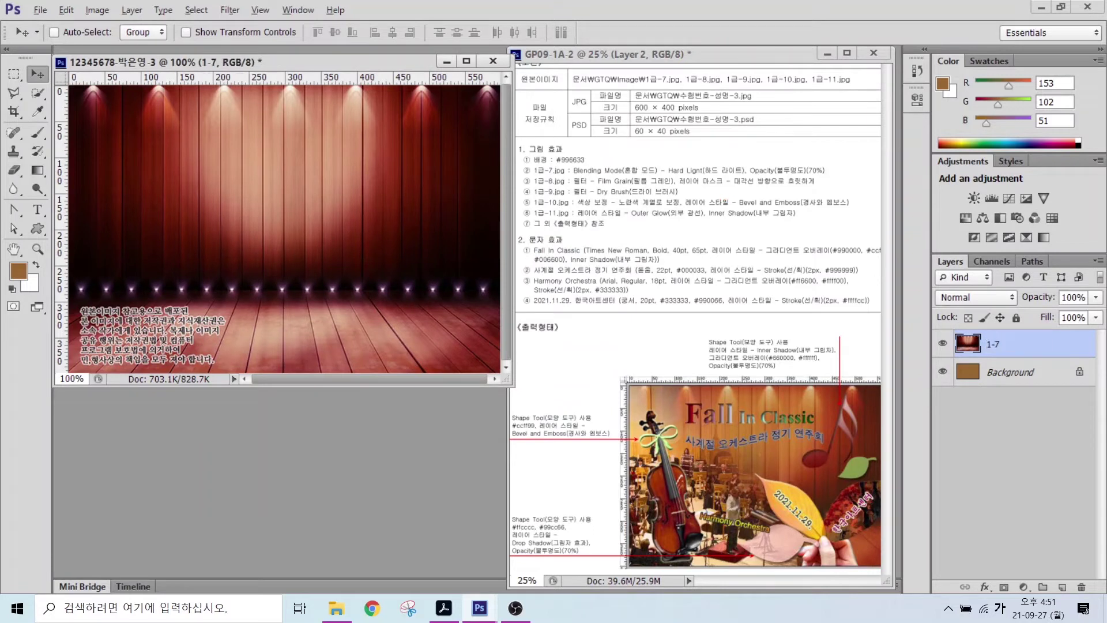
pyautogui.moveTo(603, 158); pyautogui.dragTo(710, 178)
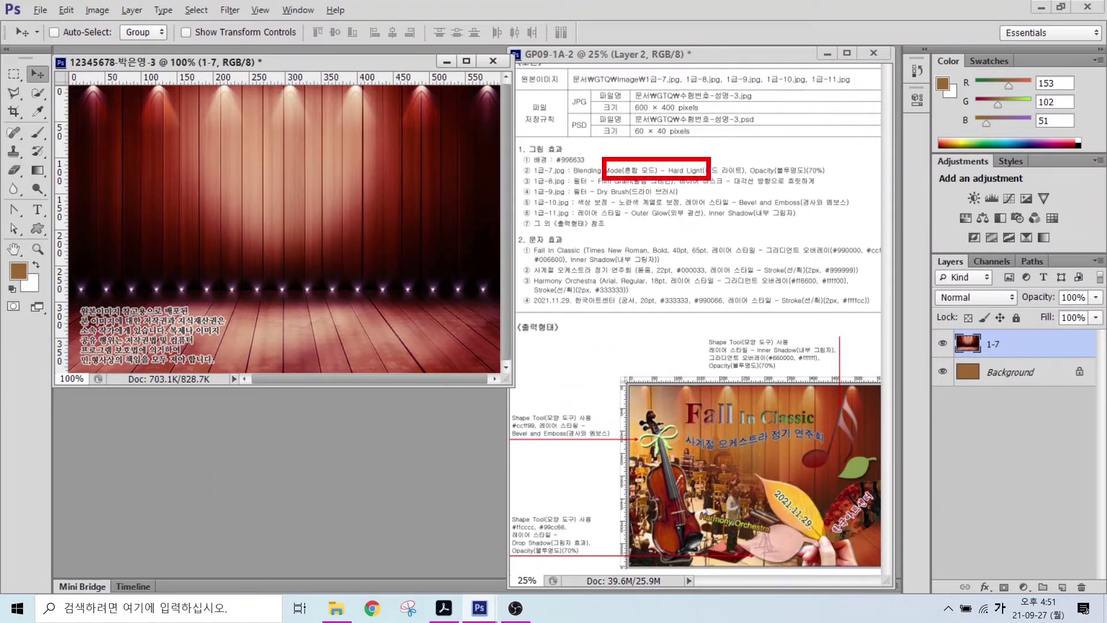
pyautogui.moveTo(996, 382); pyautogui.dragTo(937, 433)
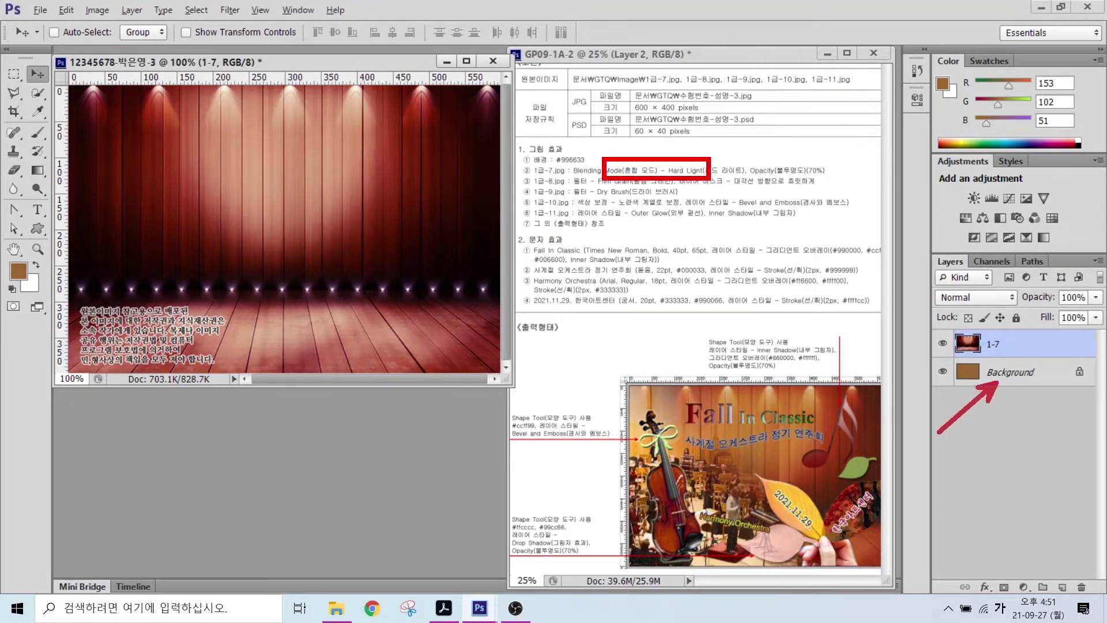
pyautogui.moveTo(988, 330); pyautogui.dragTo(938, 294)
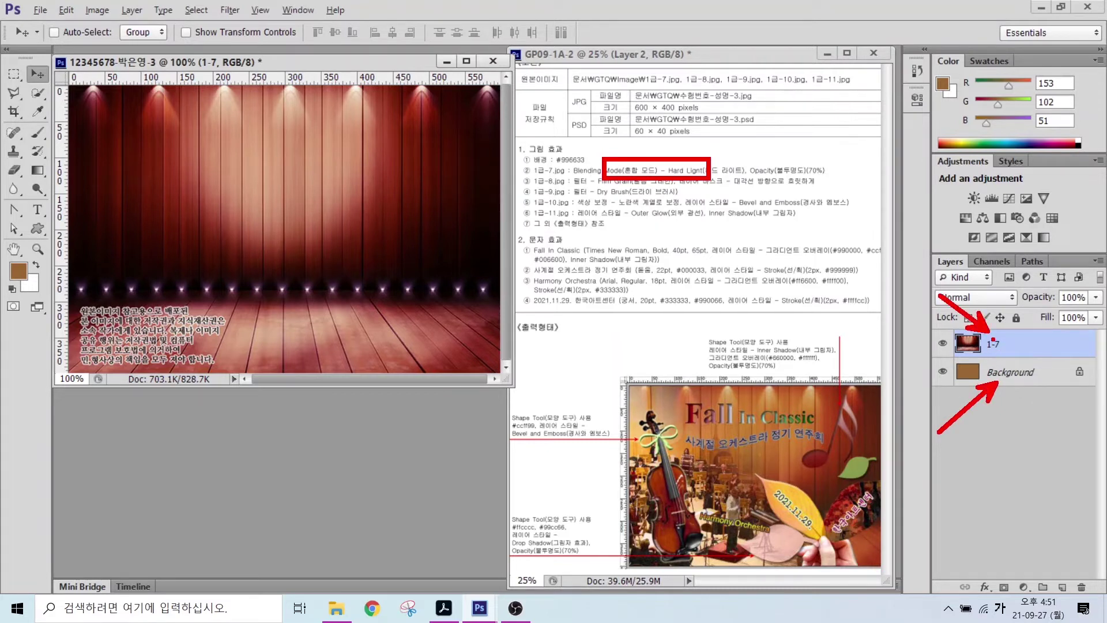
pyautogui.moveTo(930, 289); pyautogui.dragTo(1024, 306)
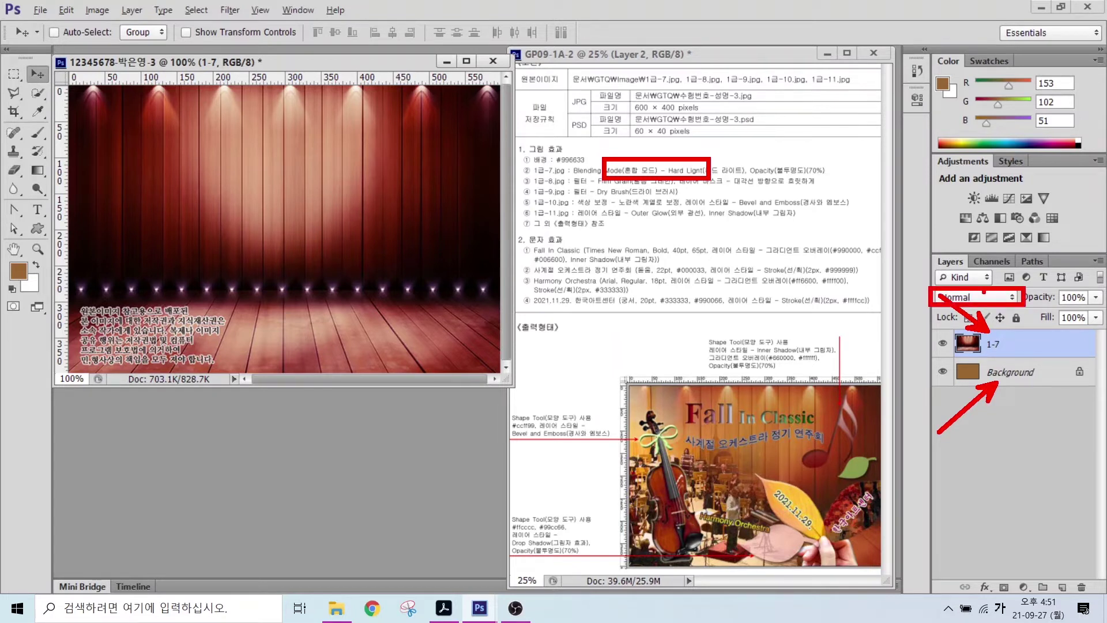
pyautogui.press('Escape')
# - Set layer 1-7 to Hard Light at 70% opacity, then open the orchestra photo 1급-8.jpg
pyautogui.click(990, 299)
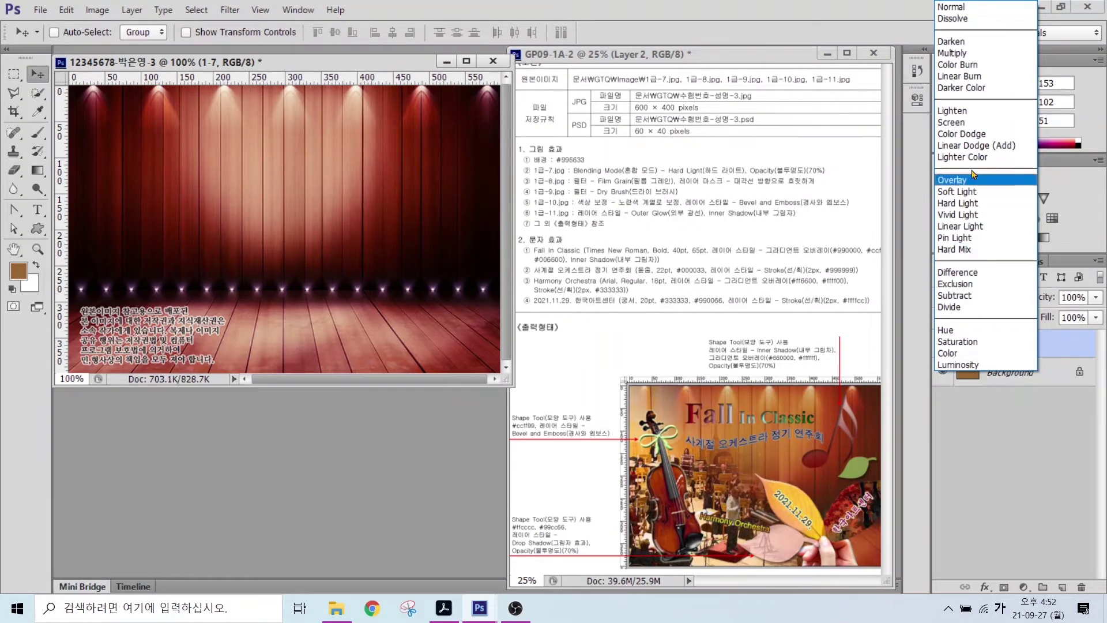
pyautogui.click(964, 203)
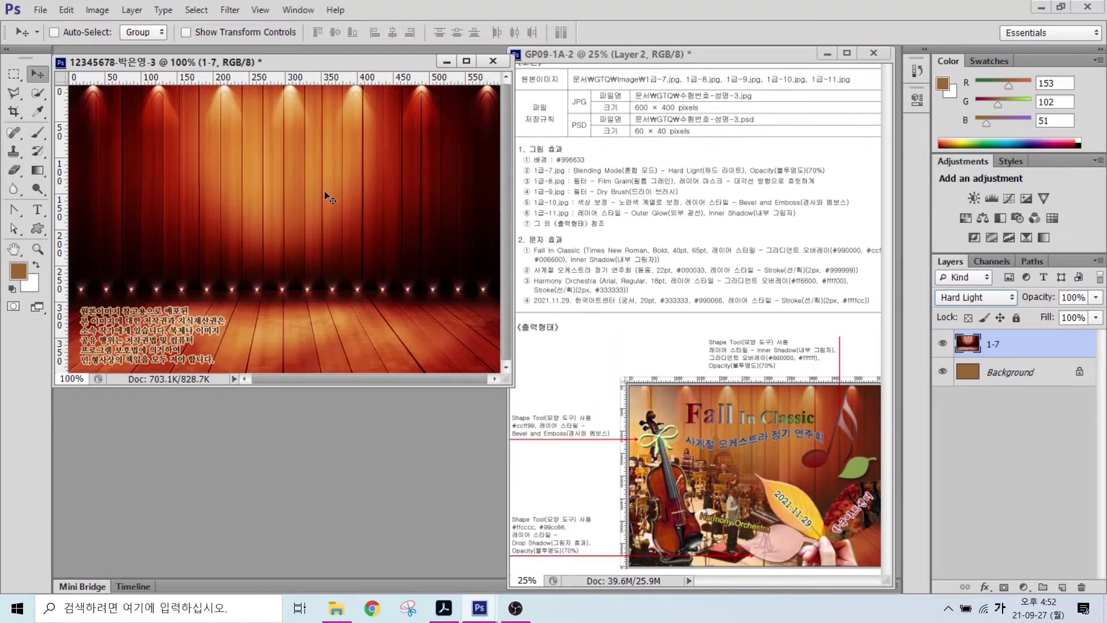
pyautogui.click(298, 204)
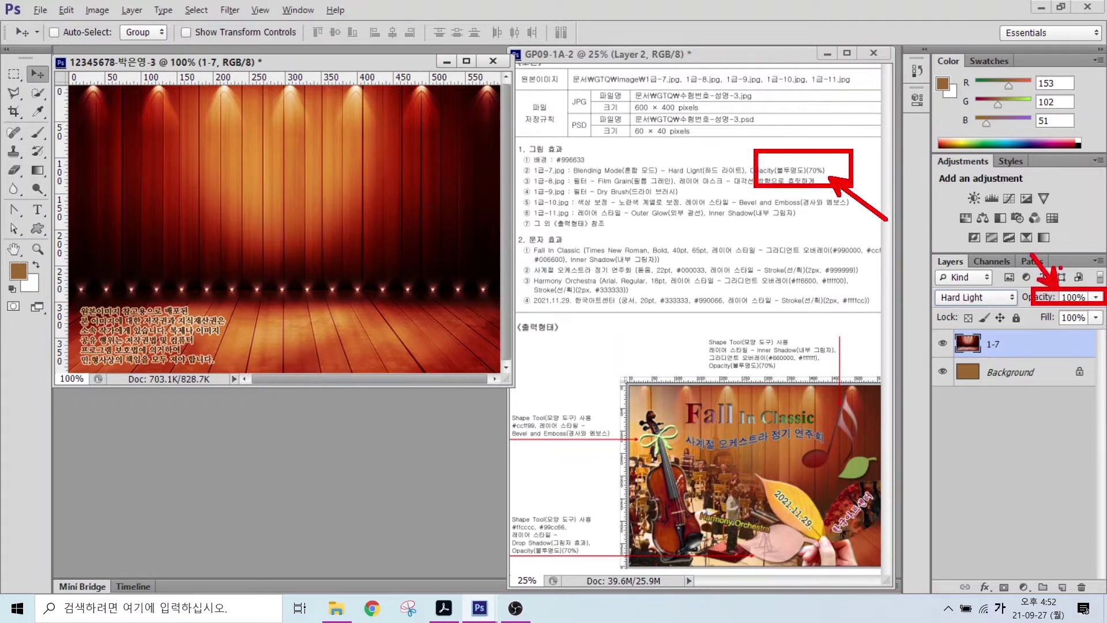
pyautogui.click(1068, 296)
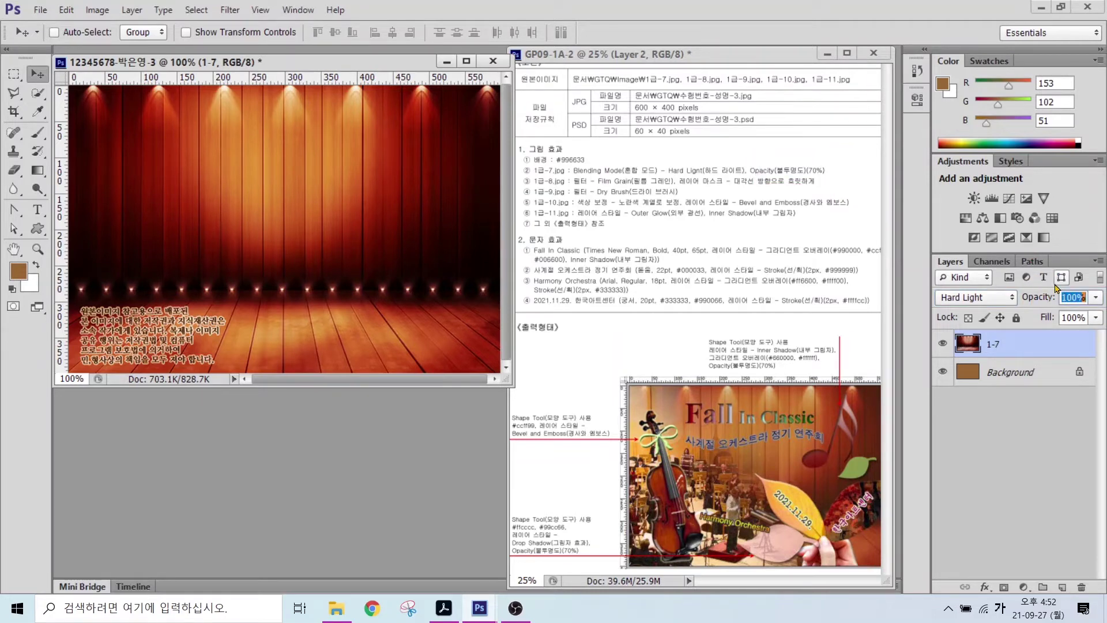
pyautogui.write('70')
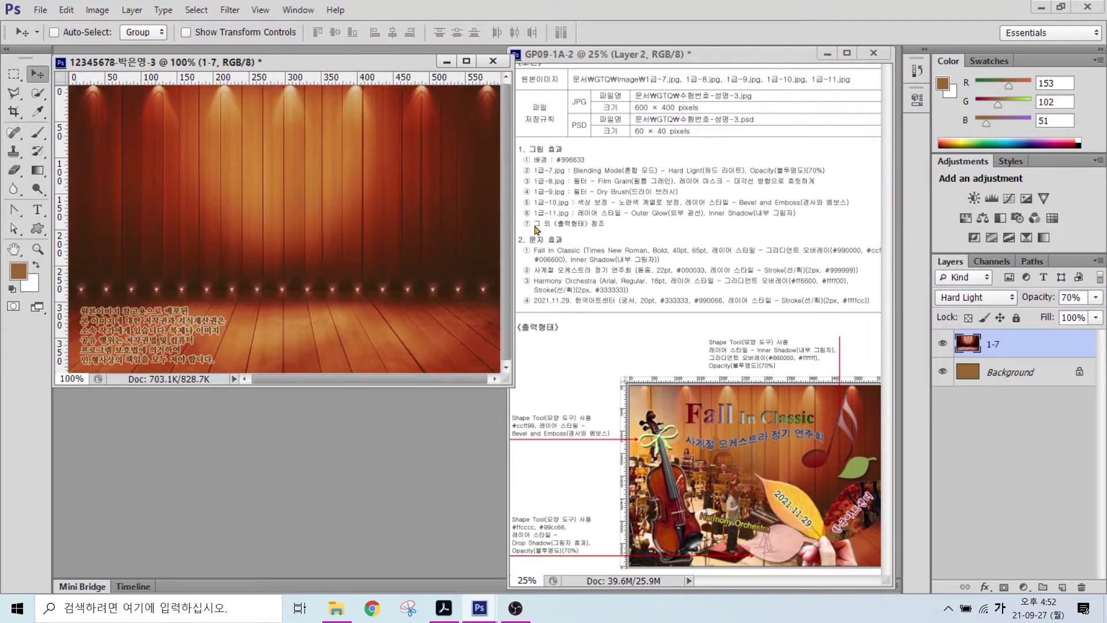
pyautogui.doubleClick(337, 449)
pyautogui.doubleClick(465, 238)
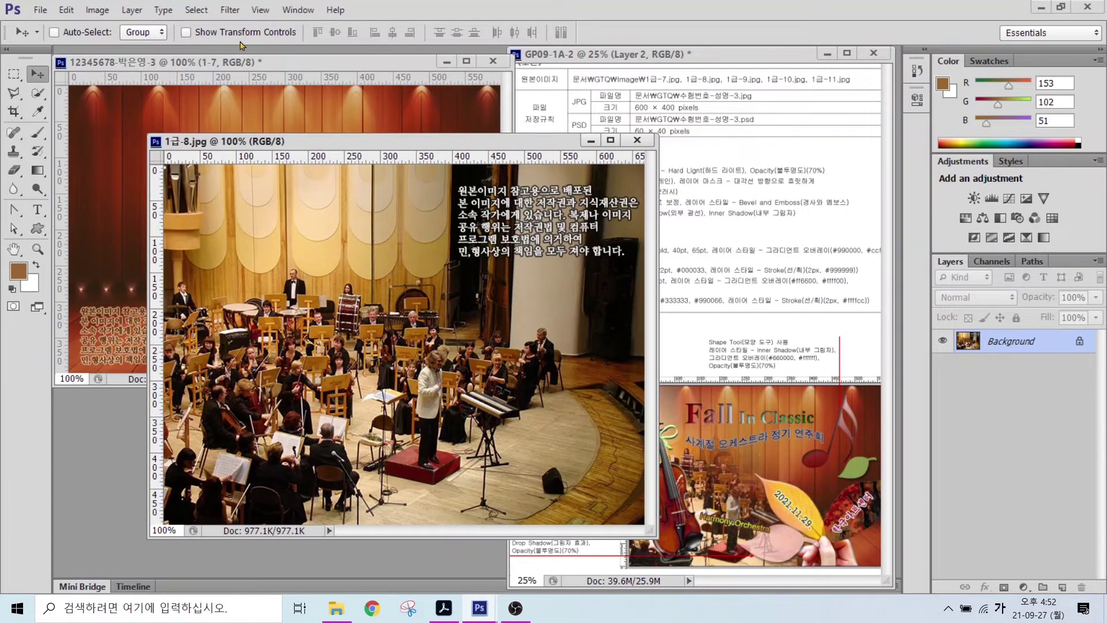
# - Resize the orchestra photo to 600 × 450 pixels
pyautogui.click(105, 12)
pyautogui.click(117, 114)
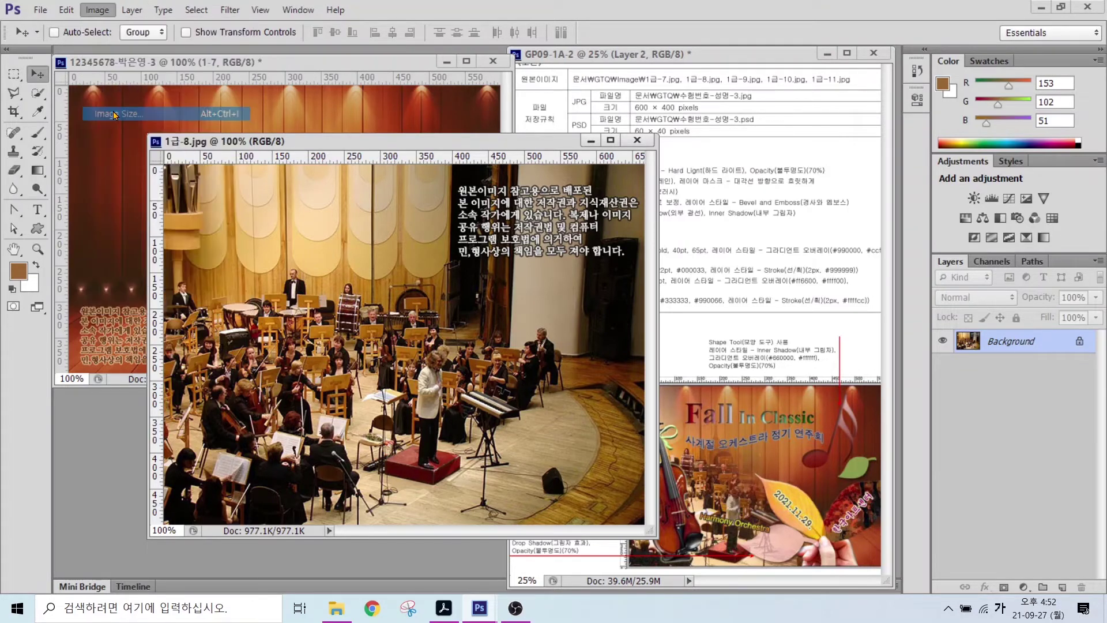
pyautogui.write('600')
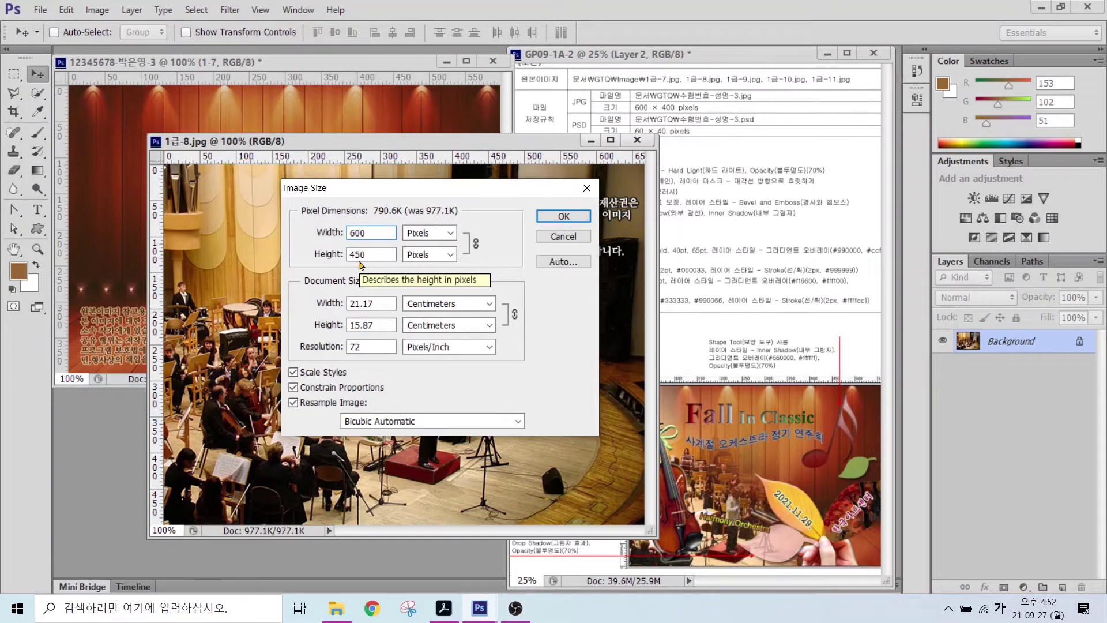
pyautogui.moveTo(378, 254); pyautogui.dragTo(292, 252)
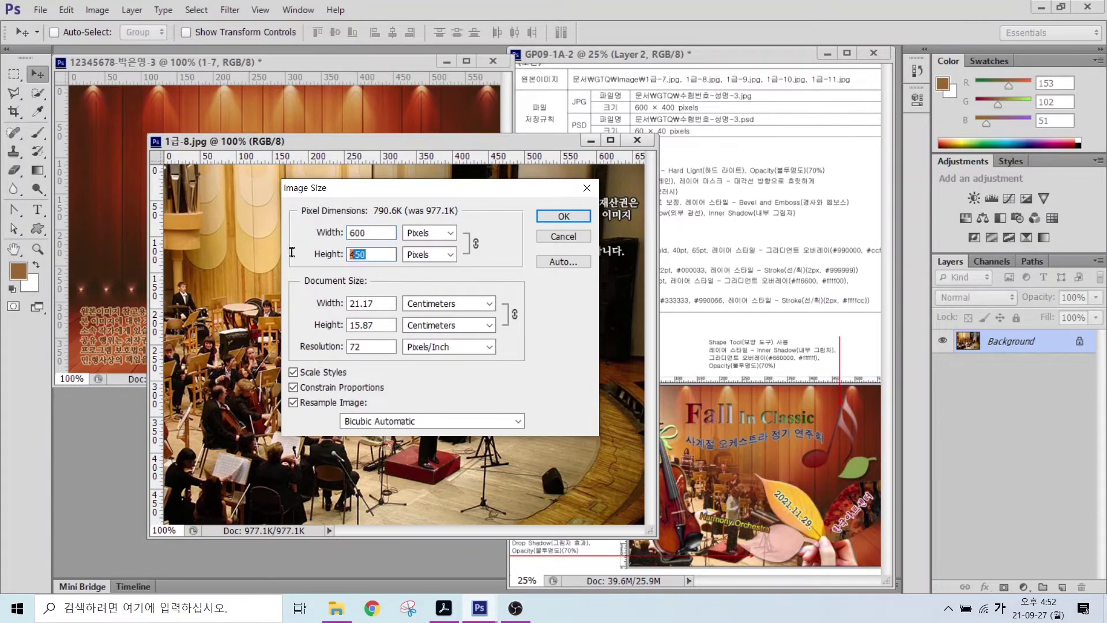
pyautogui.write('400')
pyautogui.moveTo(381, 232); pyautogui.dragTo(316, 238)
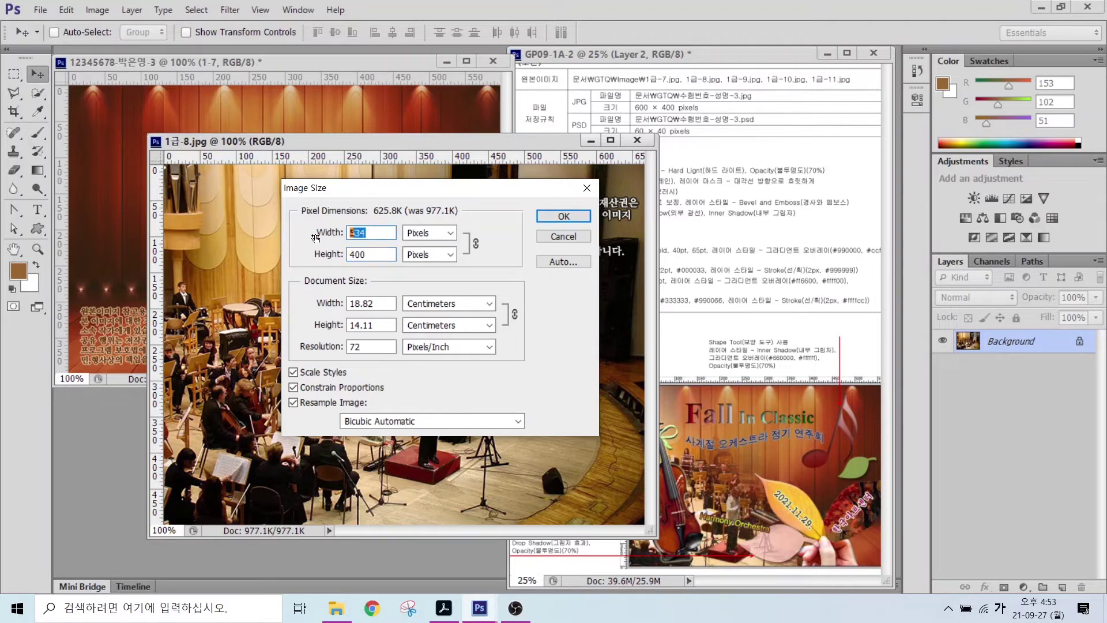
pyautogui.write('600')
pyautogui.click(550, 217)
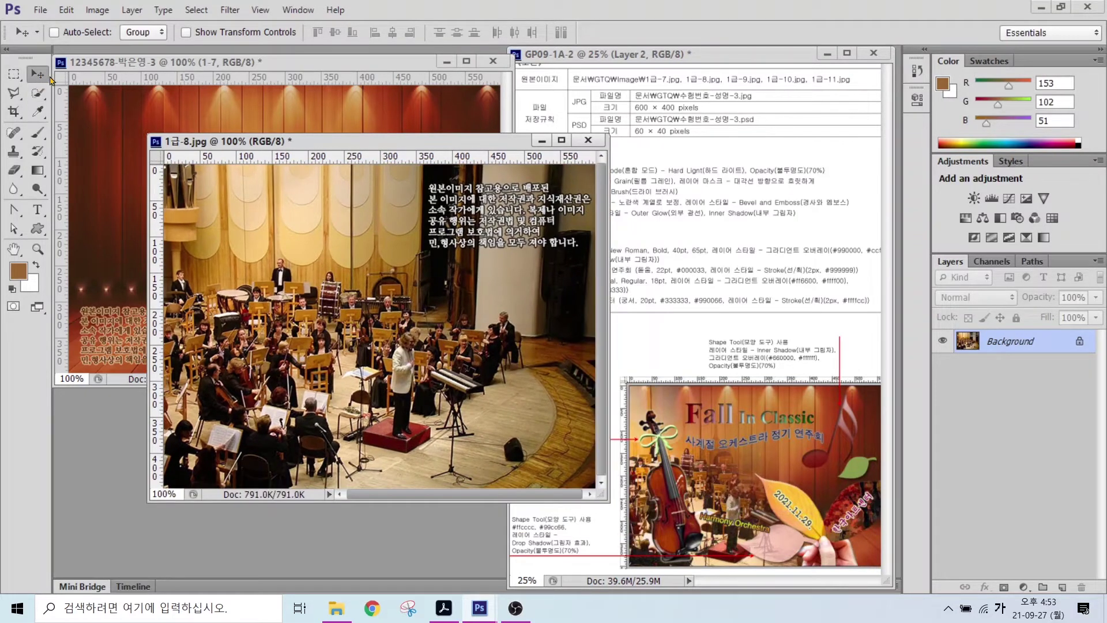
# - Copy the orchestra photo into the poster, close the original unsaved, and position it
pyautogui.moveTo(224, 231); pyautogui.dragTo(110, 190)
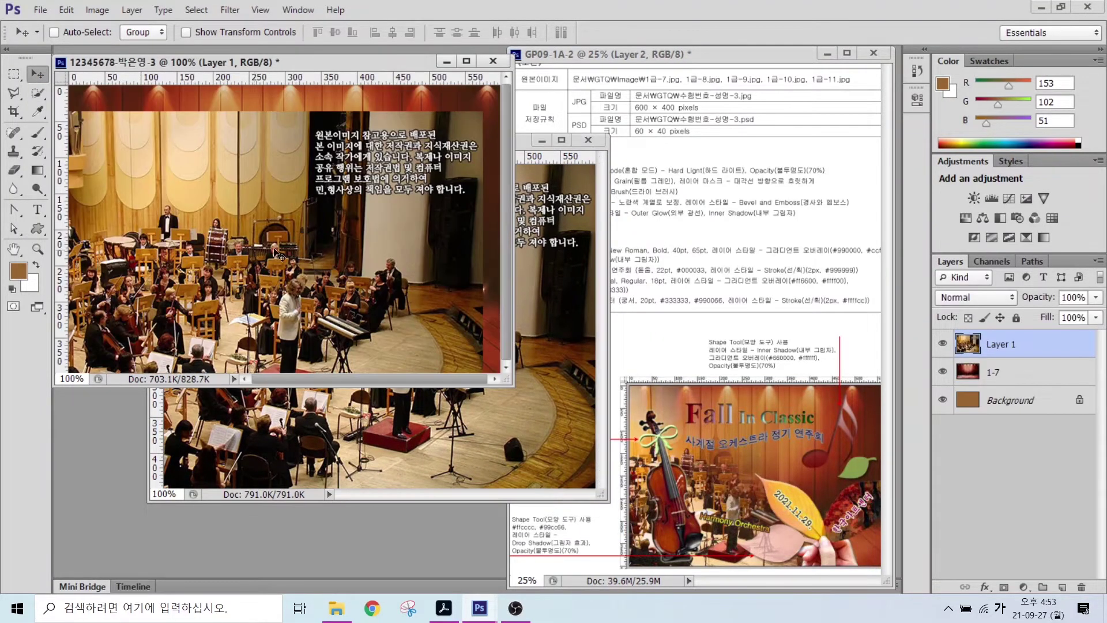
pyautogui.click(588, 140)
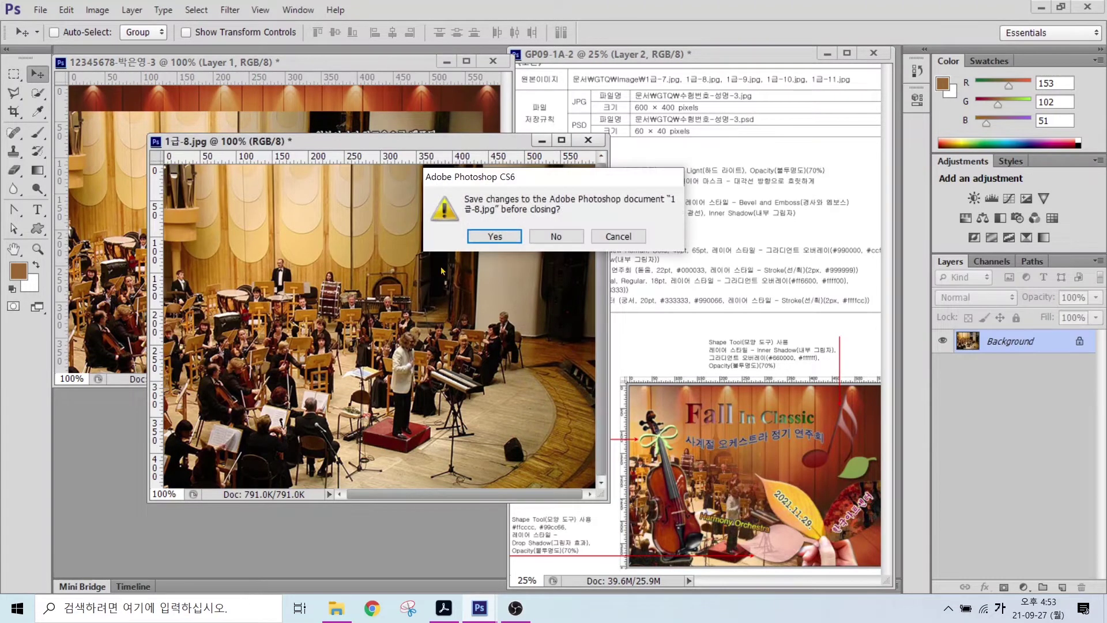
pyautogui.click(556, 236)
pyautogui.moveTo(249, 173); pyautogui.dragTo(177, 246)
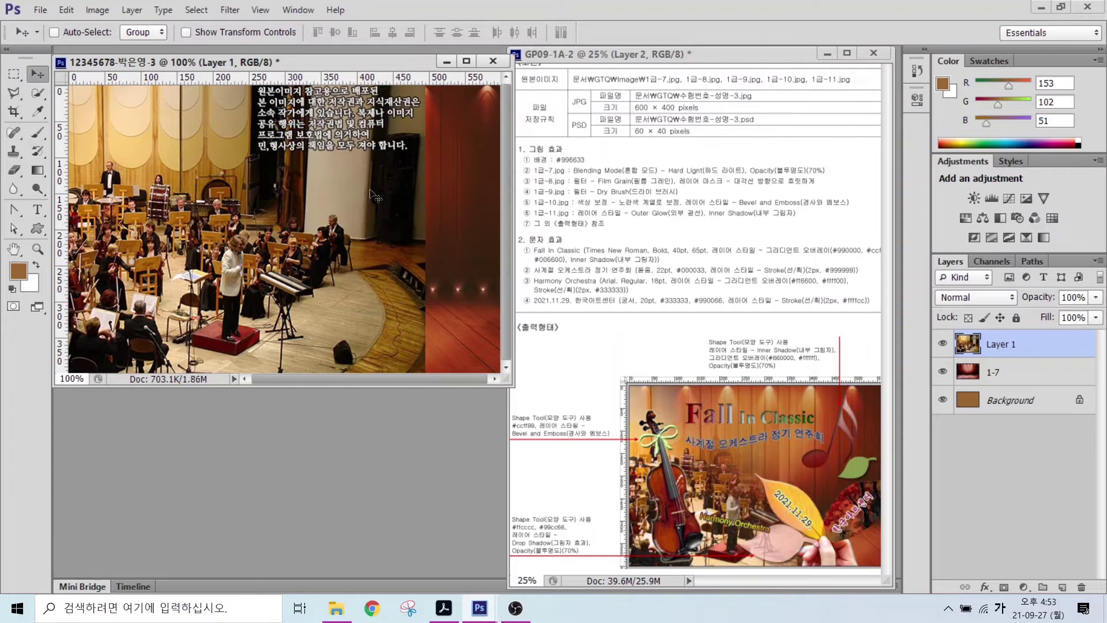
# - Rename Layer 1 to 1-8 in the Layers panel
pyautogui.press('alt')
pyautogui.moveTo(433, 93)
pyautogui.mouseDown()
pyautogui.moveTo(409, 136)
pyautogui.moveTo(431, 253)
pyautogui.moveTo(406, 293)
pyautogui.moveTo(409, 329)
pyautogui.moveTo(435, 346)
pyautogui.mouseUp()
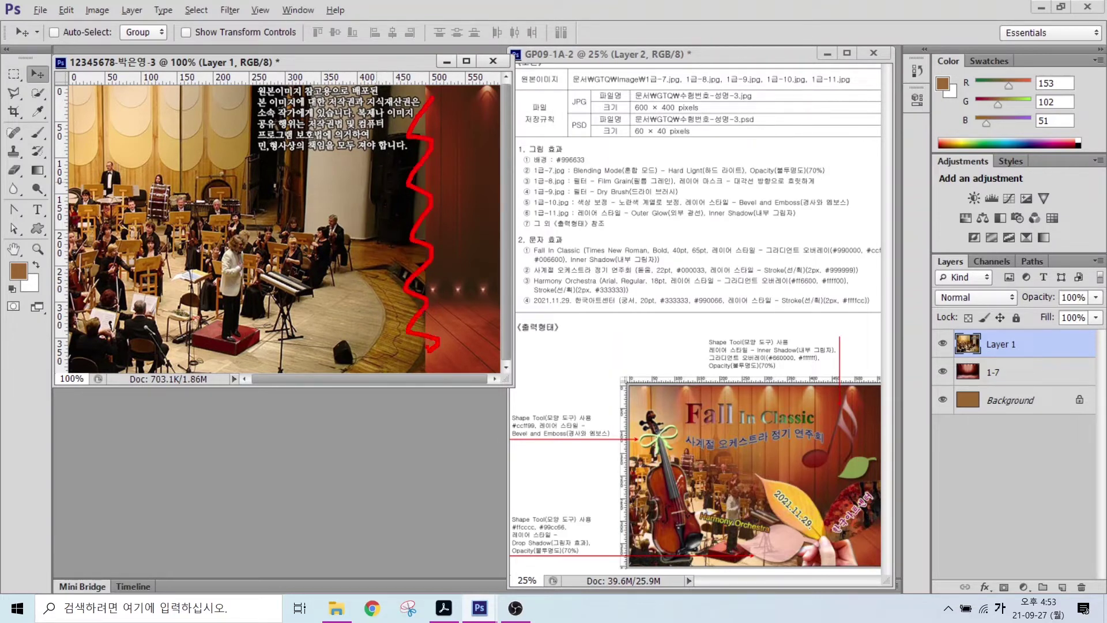
pyautogui.moveTo(576, 171)
pyautogui.mouseDown()
pyautogui.moveTo(658, 195)
pyautogui.moveTo(808, 193)
pyautogui.mouseUp()
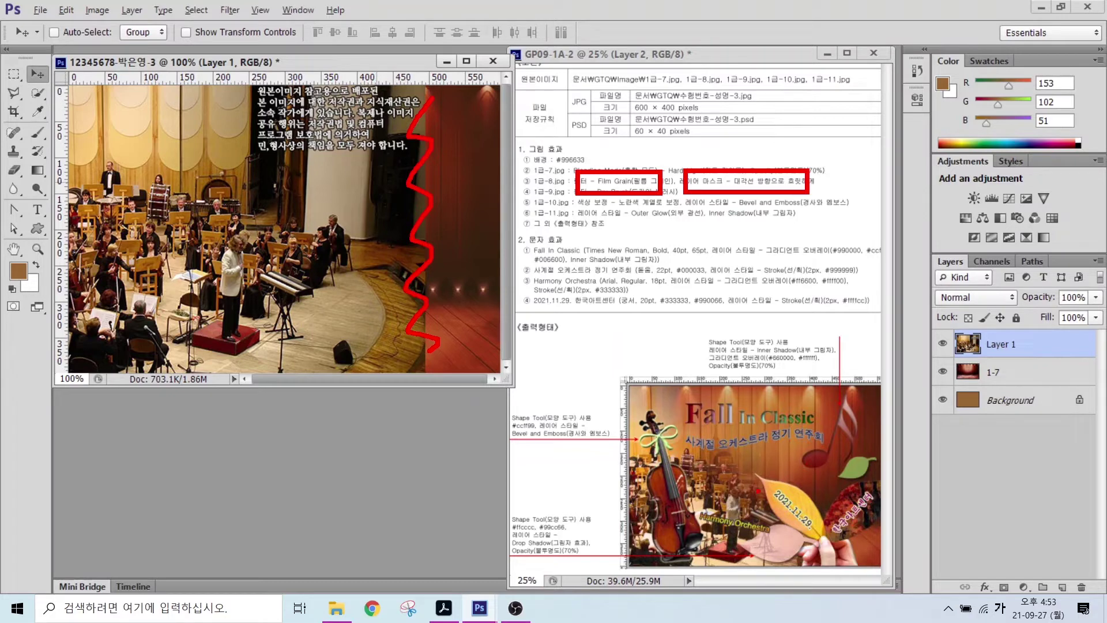
pyautogui.press('Escape')
pyautogui.doubleClick(987, 344)
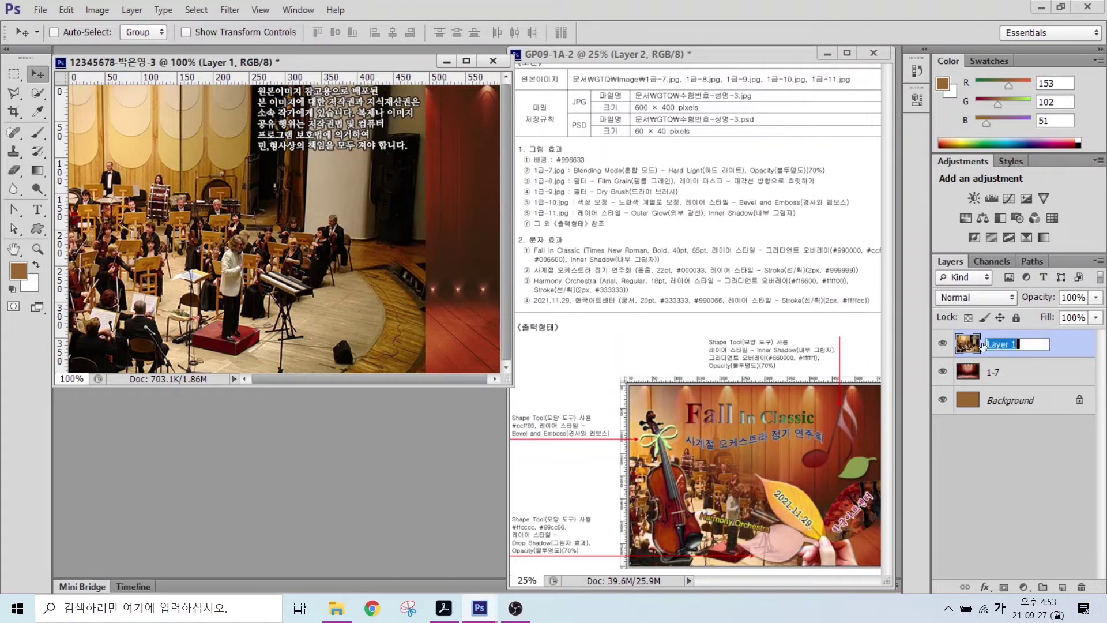
pyautogui.write('1-8')
pyautogui.press('Return')
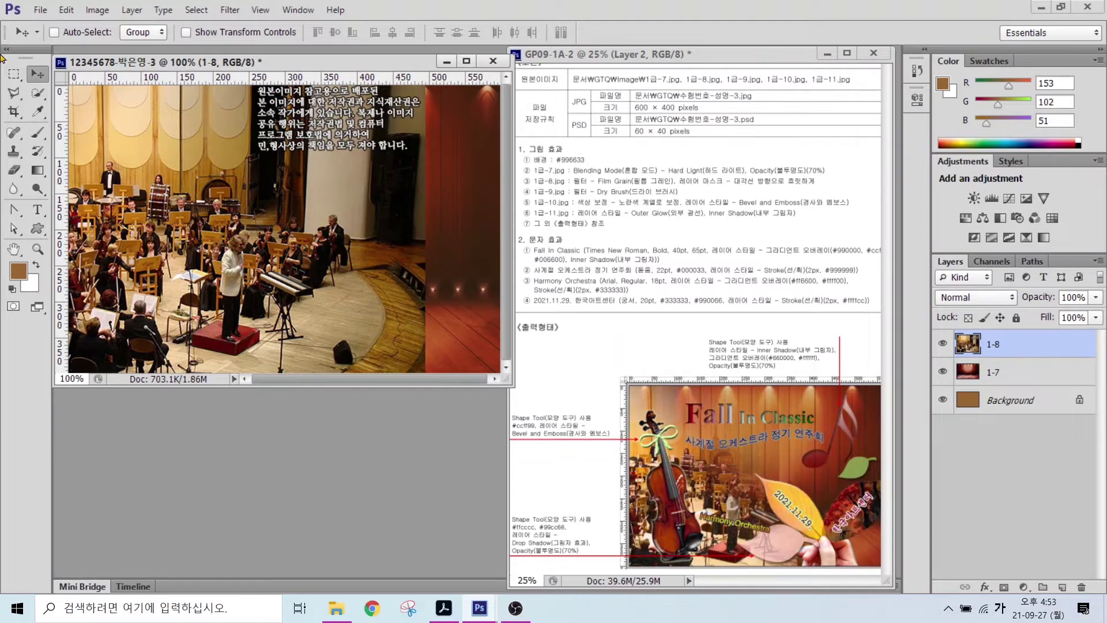
# - Apply the Artistic > Film Grain filter from the Filter Gallery to layer 1-8
pyautogui.click(229, 10)
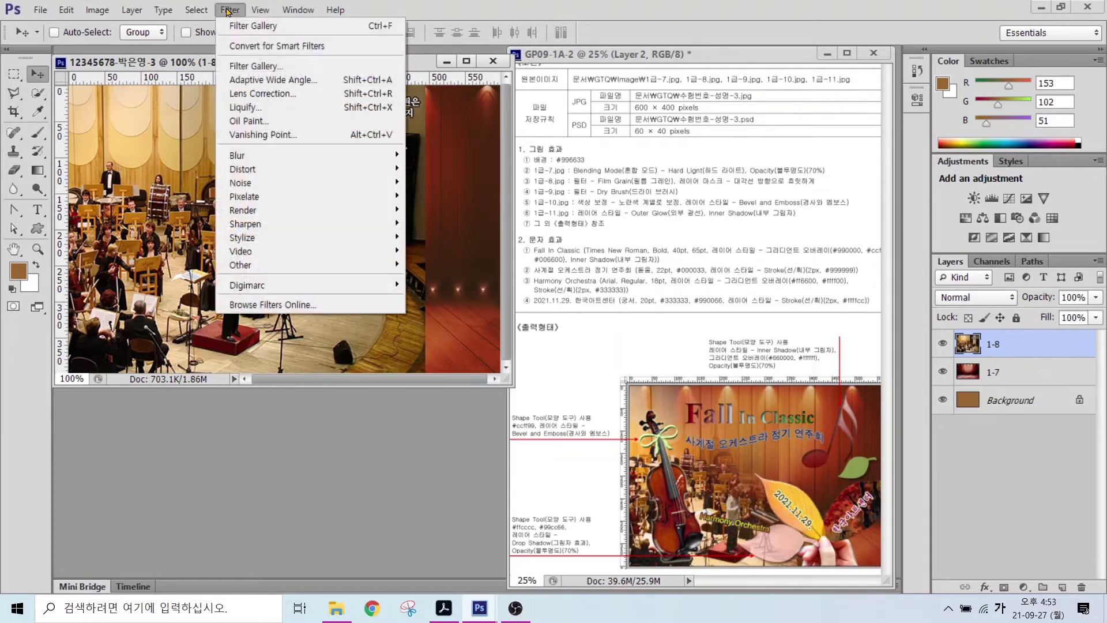
pyautogui.click(245, 73)
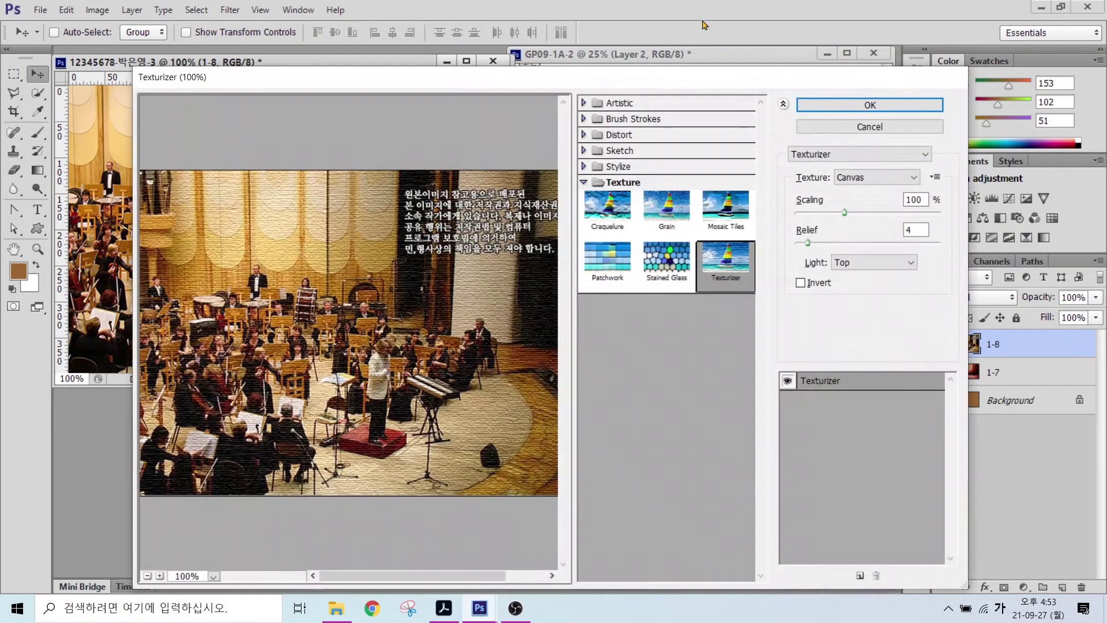
pyautogui.click(585, 103)
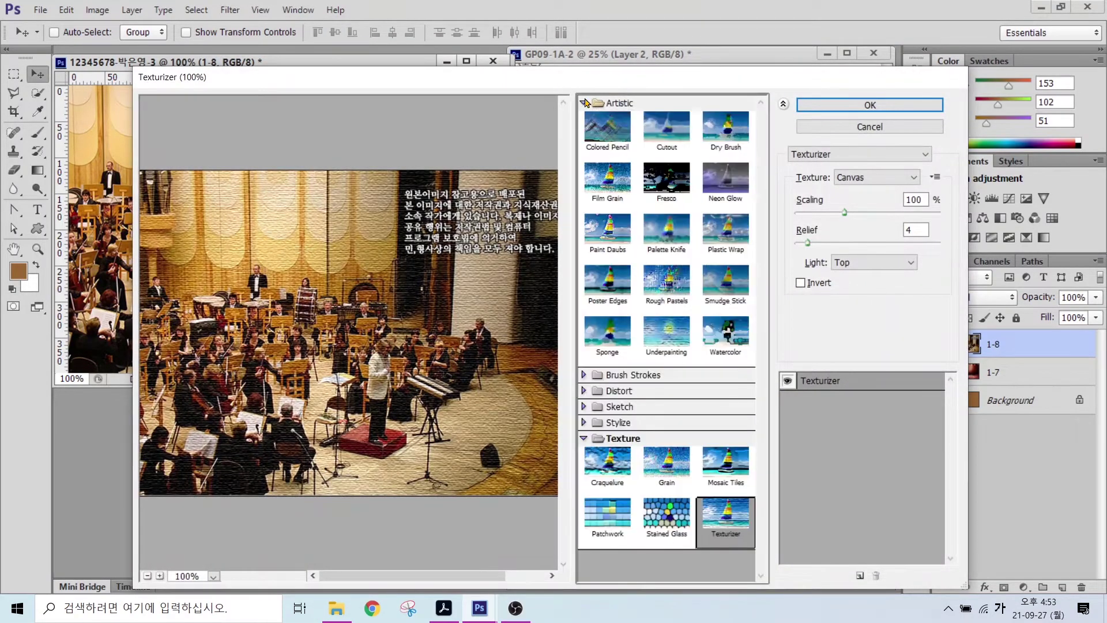
pyautogui.click(603, 168)
pyautogui.press('Return')
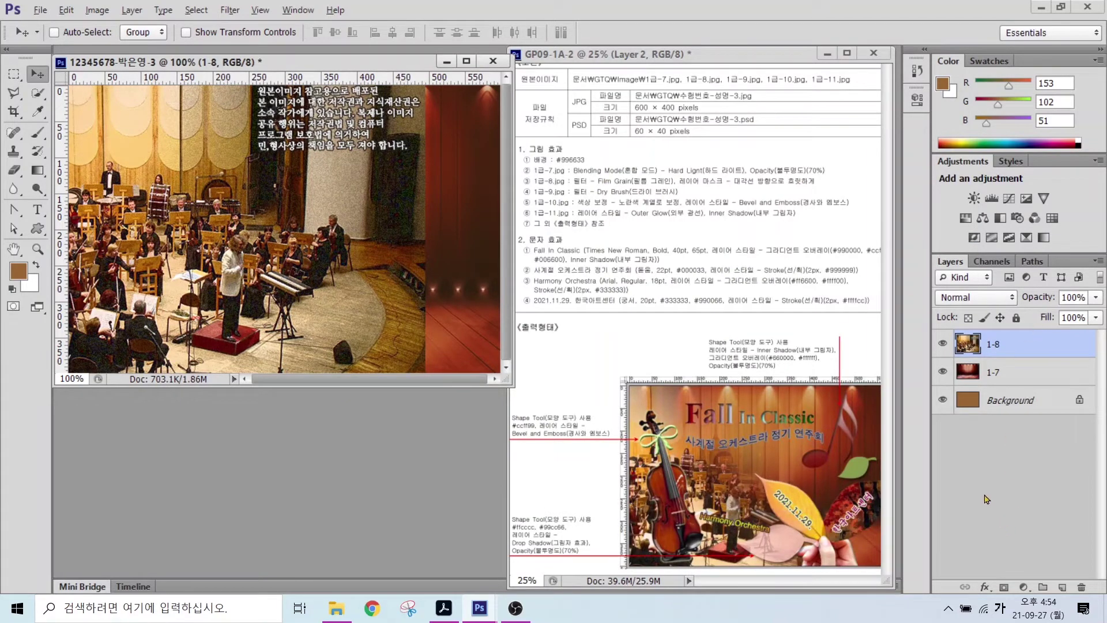
pyautogui.moveTo(928, 247)
pyautogui.mouseDown()
pyautogui.moveTo(1060, 493)
pyautogui.moveTo(1101, 611)
pyautogui.mouseUp()
pyautogui.moveTo(987, 575)
pyautogui.mouseDown()
pyautogui.moveTo(1024, 603)
pyautogui.moveTo(1048, 506)
pyautogui.mouseUp()
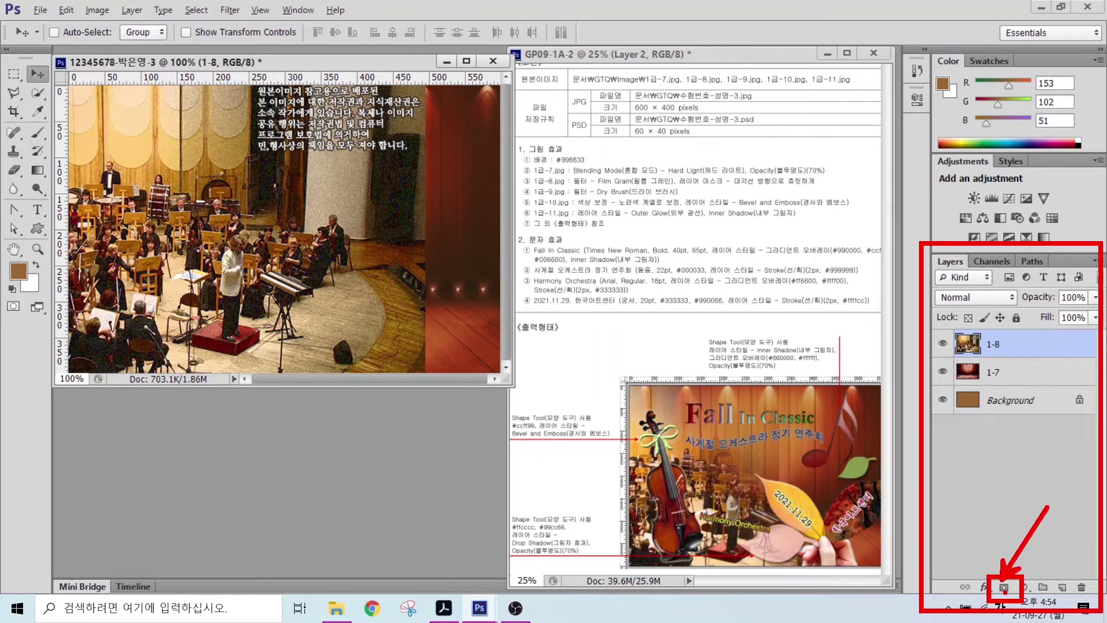
# - Attach a white layer mask to the 1-8 orchestra photo layer for blending its edge
pyautogui.press('Escape')
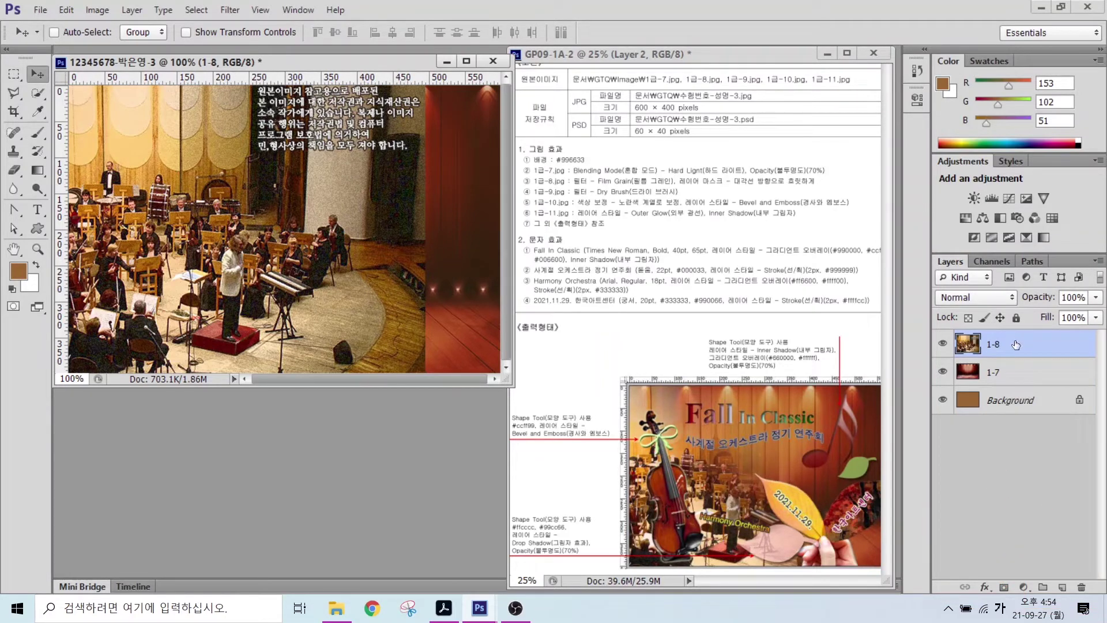
pyautogui.click(1004, 587)
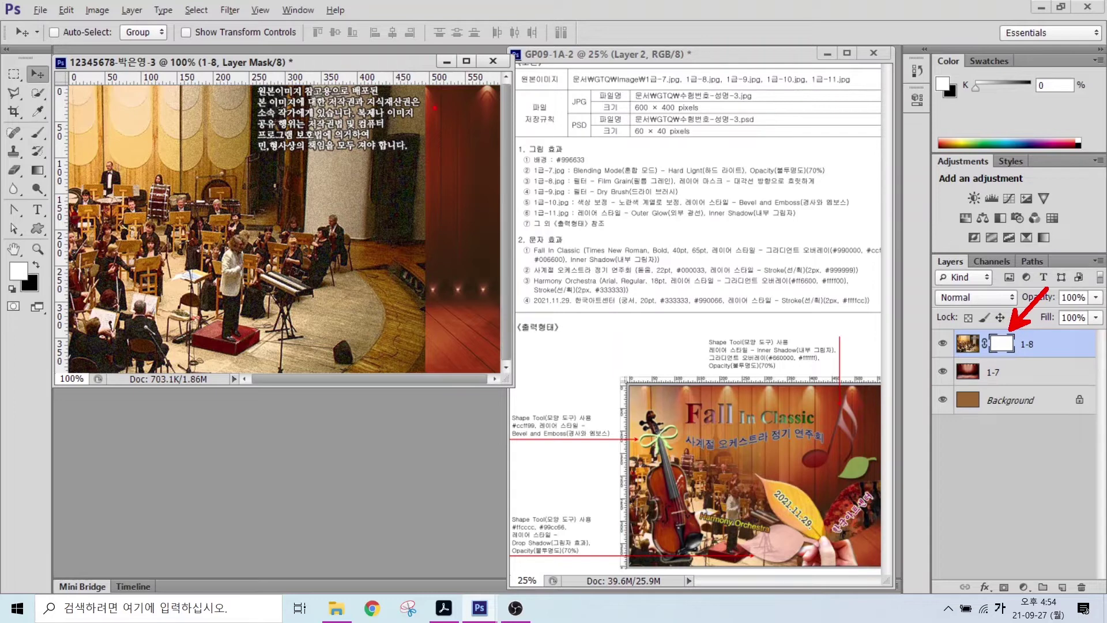
pyautogui.moveTo(434, 107)
pyautogui.mouseDown()
pyautogui.moveTo(444, 147)
pyautogui.moveTo(421, 234)
pyautogui.moveTo(412, 349)
pyautogui.mouseUp()
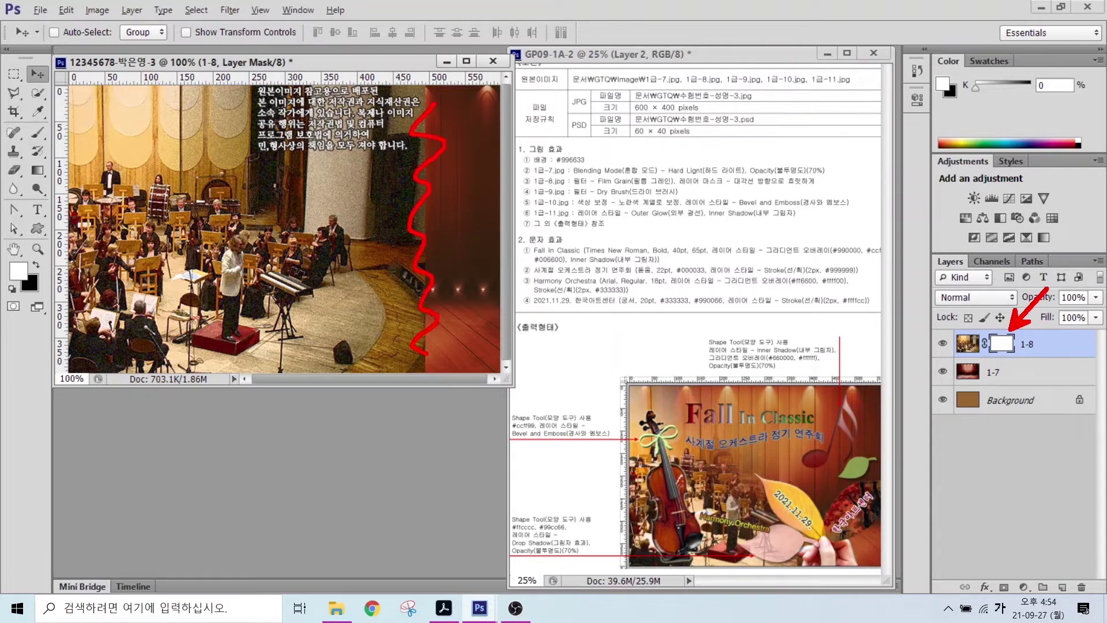
pyautogui.press('Escape')
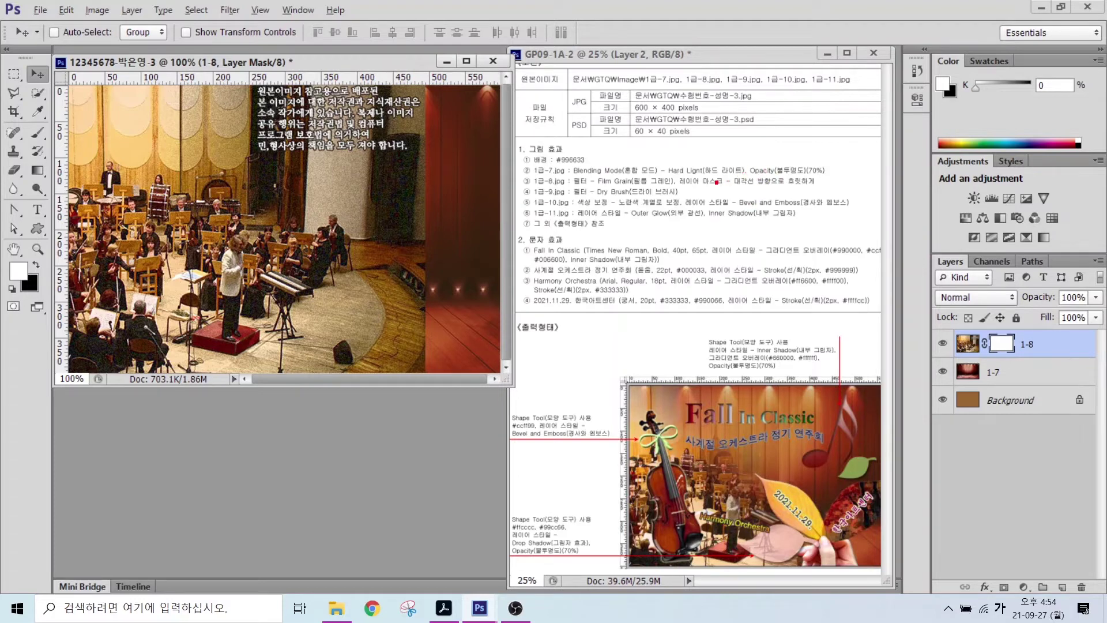
# - Highlight the diagonal-fade instruction, the 1-8 layer mask and the gradient feature for viewers
pyautogui.moveTo(729, 186); pyautogui.dragTo(837, 185)
pyautogui.moveTo(770, 170); pyautogui.dragTo(814, 121)
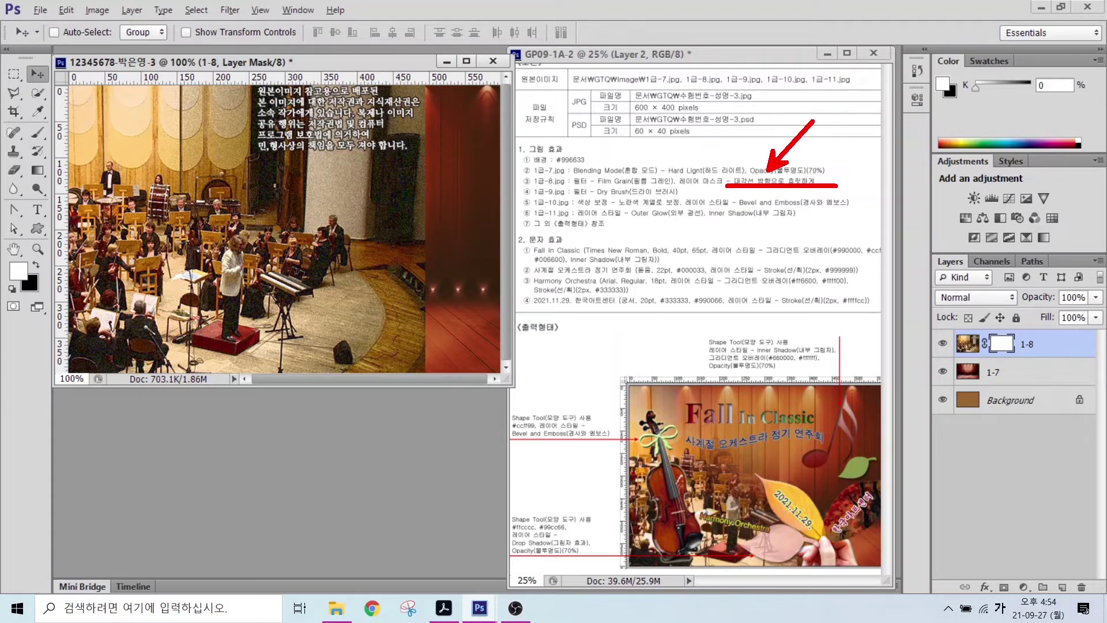
pyautogui.press('Escape')
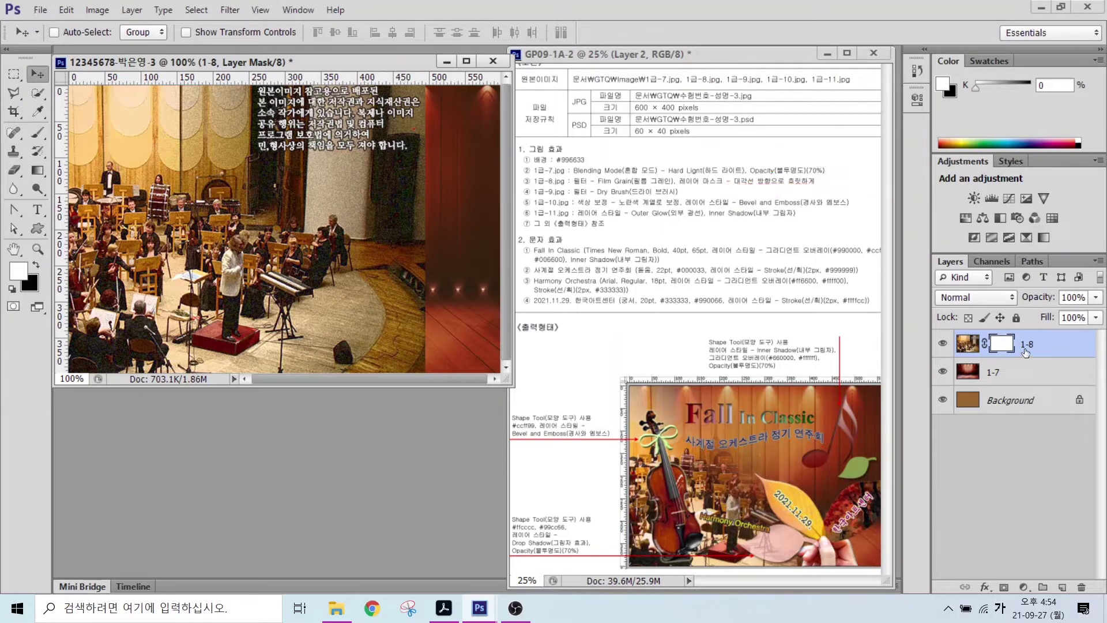
pyautogui.moveTo(1017, 345)
pyautogui.mouseDown()
pyautogui.moveTo(986, 358)
pyautogui.moveTo(974, 343)
pyautogui.moveTo(999, 317)
pyautogui.moveTo(1017, 319)
pyautogui.moveTo(1025, 350)
pyautogui.moveTo(1022, 313)
pyautogui.moveTo(1046, 270)
pyautogui.mouseUp()
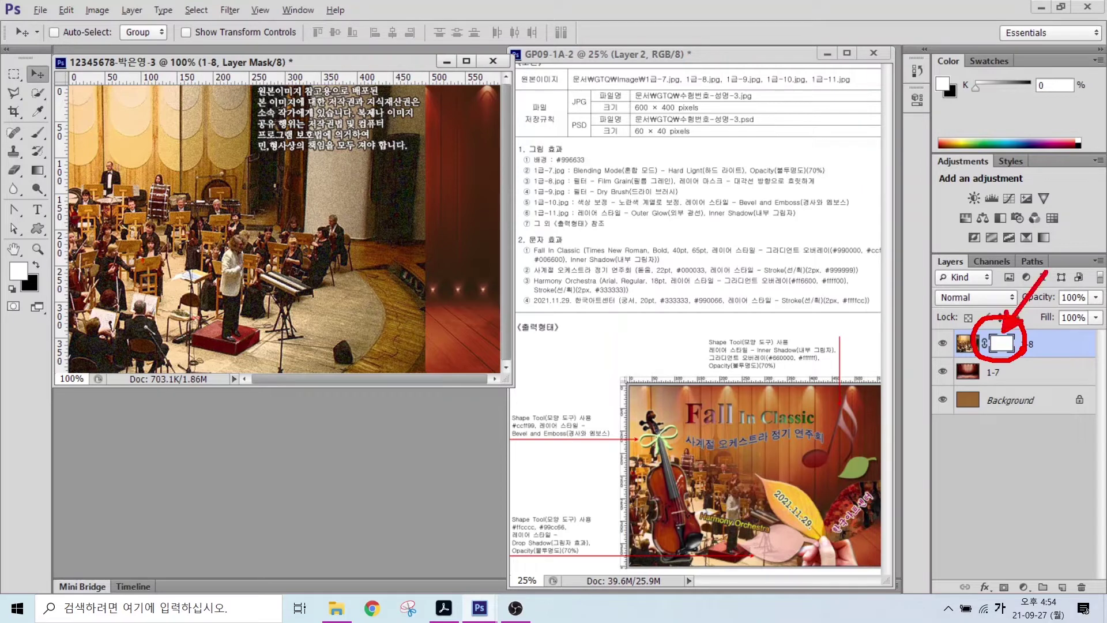
pyautogui.moveTo(50, 183)
pyautogui.mouseDown()
pyautogui.moveTo(23, 168)
pyautogui.moveTo(32, 154)
pyautogui.moveTo(49, 162)
pyautogui.moveTo(56, 185)
pyautogui.mouseUp()
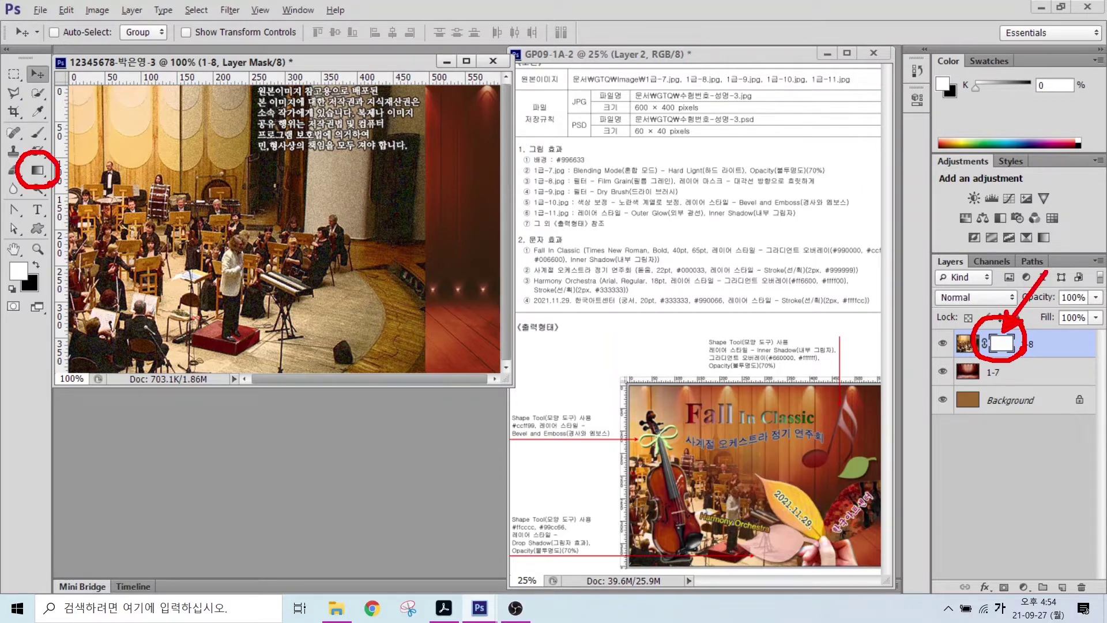
pyautogui.press('Escape')
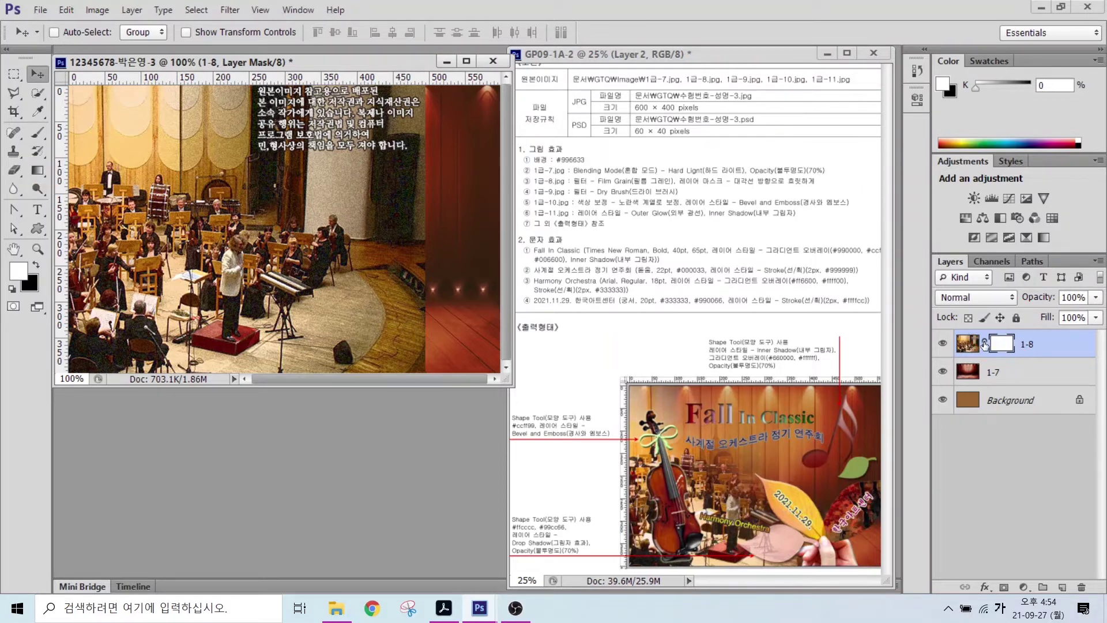
# - Switch to the Gradient tool and bring up the Foreground to Background gradient in the Gradient Editor
pyautogui.click(38, 171)
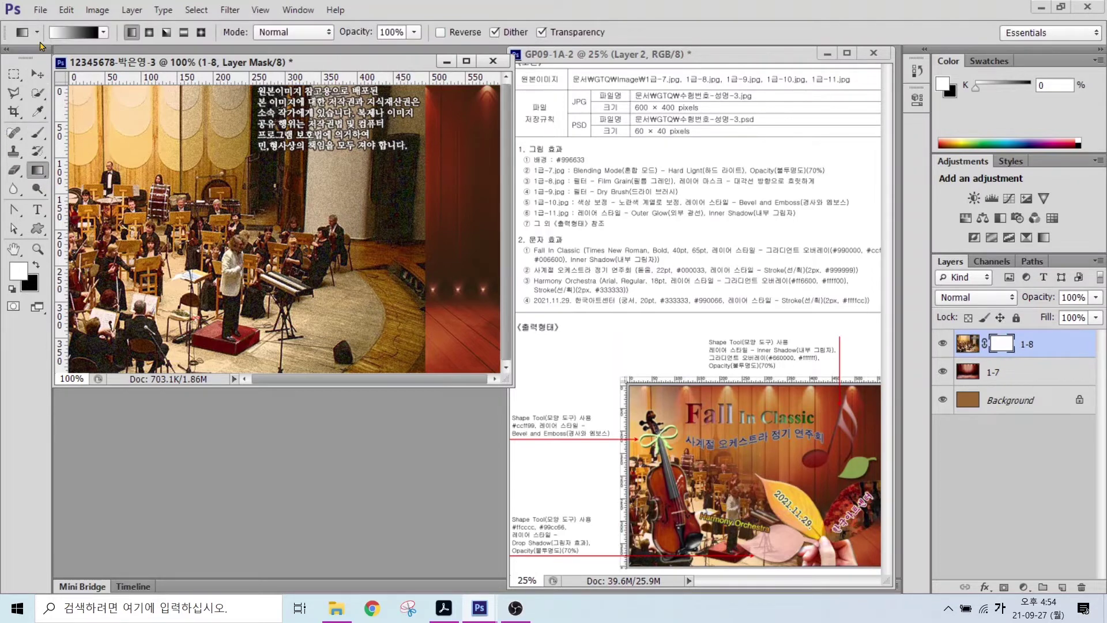
pyautogui.moveTo(34, 7)
pyautogui.mouseDown()
pyautogui.moveTo(122, 51)
pyautogui.moveTo(157, 97)
pyautogui.mouseUp()
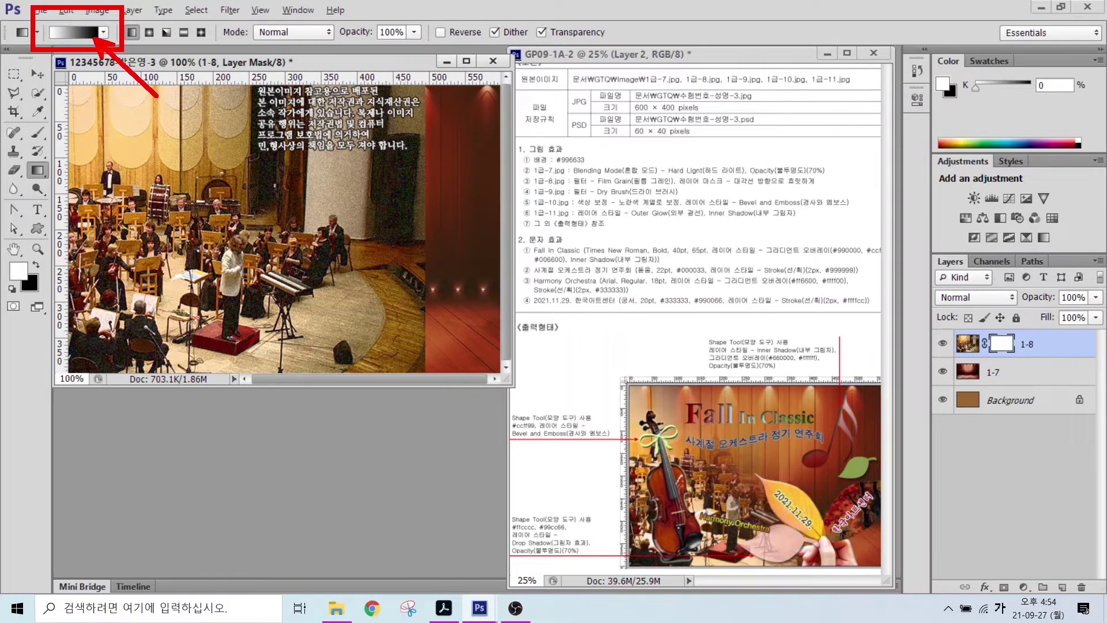
pyautogui.press('Escape')
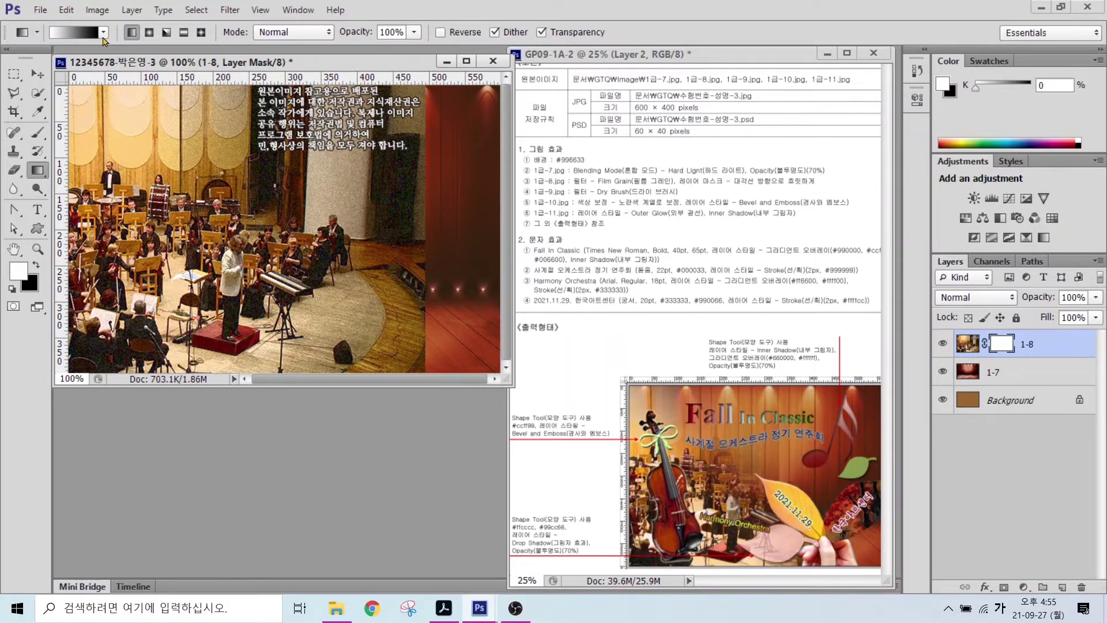
pyautogui.click(65, 36)
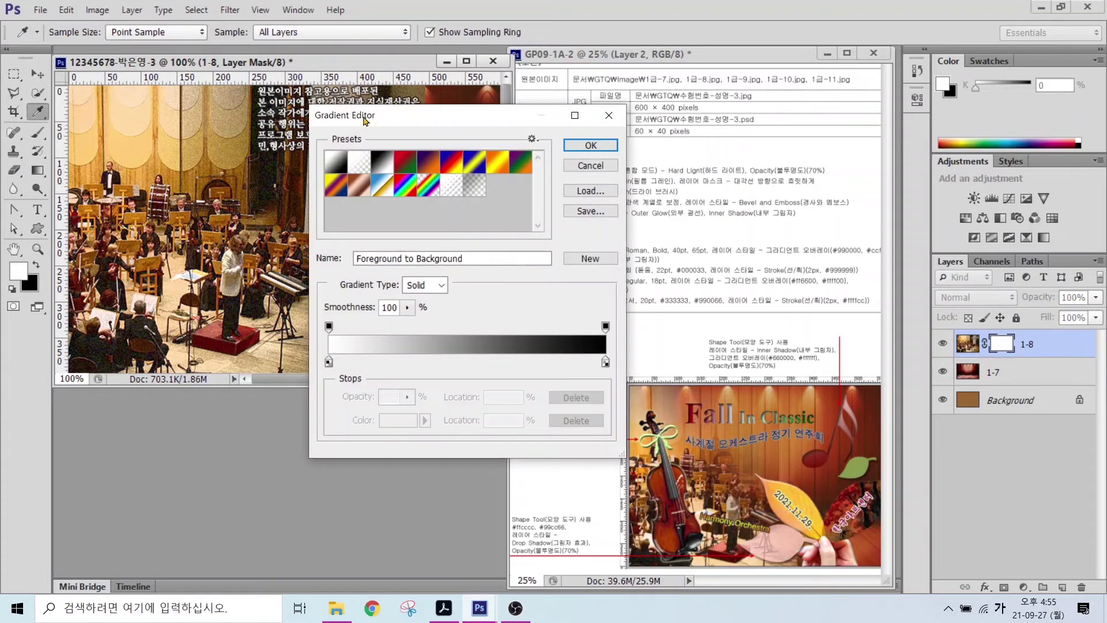
# - Accept the Foreground to Background gradient and mark the orchestra area to keep and the upper right to fade
pyautogui.moveTo(365, 121); pyautogui.dragTo(278, 106)
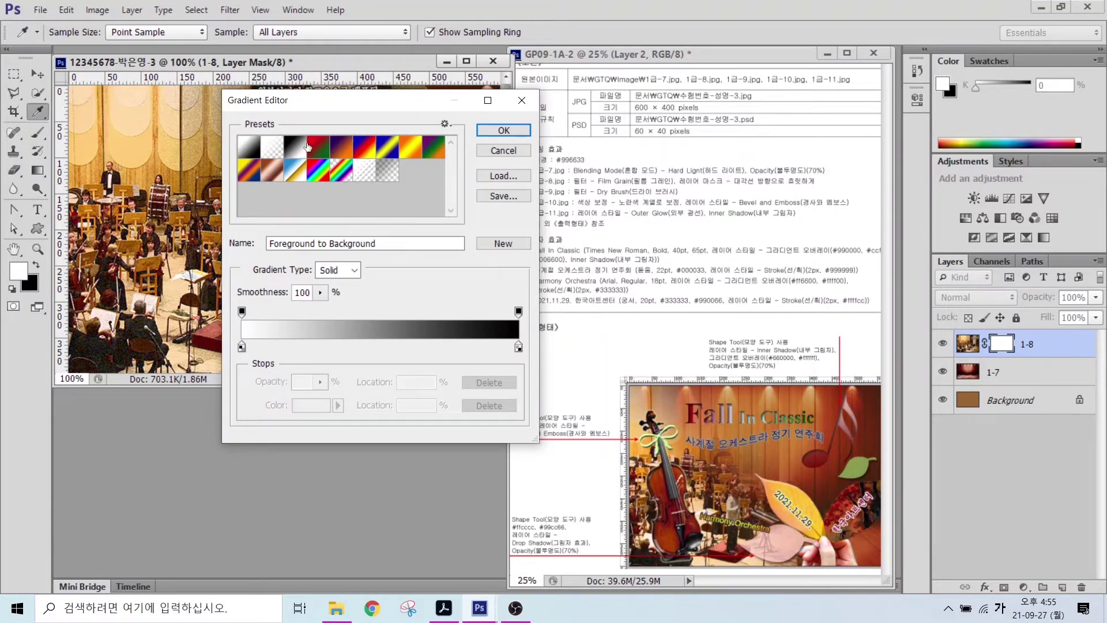
pyautogui.click(503, 130)
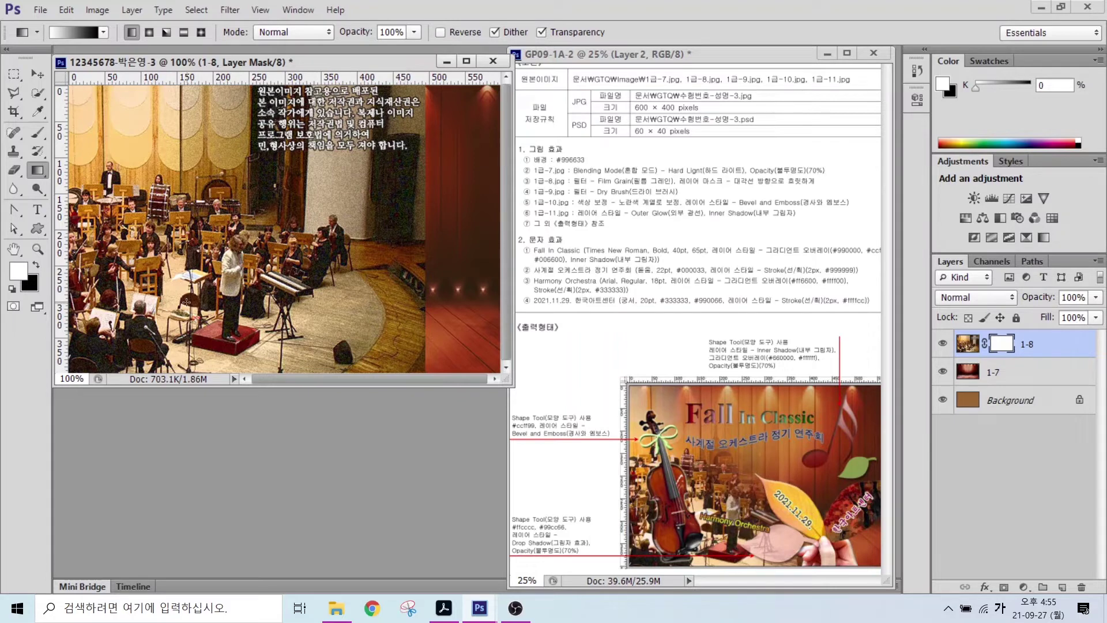
pyautogui.moveTo(237, 353)
pyautogui.mouseDown()
pyautogui.moveTo(171, 361)
pyautogui.moveTo(71, 314)
pyautogui.moveTo(69, 255)
pyautogui.moveTo(138, 204)
pyautogui.moveTo(224, 220)
pyautogui.moveTo(267, 288)
pyautogui.moveTo(264, 335)
pyautogui.moveTo(216, 362)
pyautogui.mouseUp()
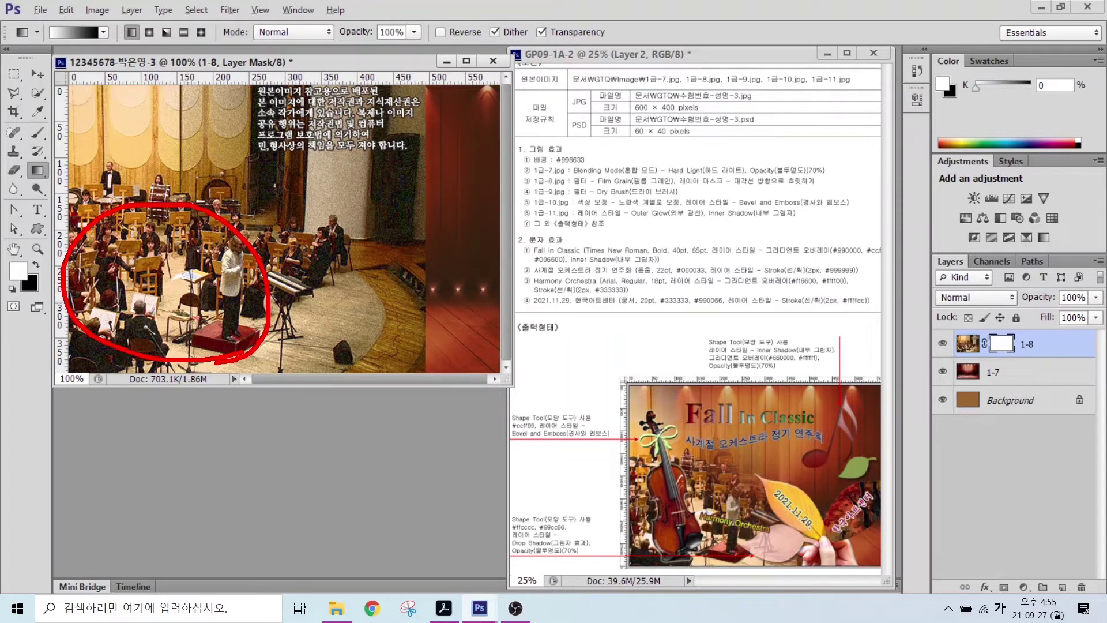
pyautogui.moveTo(307, 81)
pyautogui.mouseDown()
pyautogui.moveTo(239, 159)
pyautogui.moveTo(298, 242)
pyautogui.moveTo(401, 248)
pyautogui.moveTo(398, 147)
pyautogui.moveTo(317, 111)
pyautogui.mouseUp()
pyautogui.moveTo(403, 103); pyautogui.dragTo(311, 187)
pyautogui.moveTo(308, 118); pyautogui.dragTo(397, 206)
# - Drag the gradient across the 1-8 mask from the lower-left orchestra toward the upper right
pyautogui.moveTo(116, 257); pyautogui.dragTo(167, 254)
pyautogui.moveTo(135, 222)
pyautogui.mouseDown()
pyautogui.moveTo(134, 271)
pyautogui.moveTo(185, 292)
pyautogui.mouseUp()
pyautogui.moveTo(179, 265); pyautogui.dragTo(180, 320)
pyautogui.moveTo(153, 311); pyautogui.dragTo(214, 322)
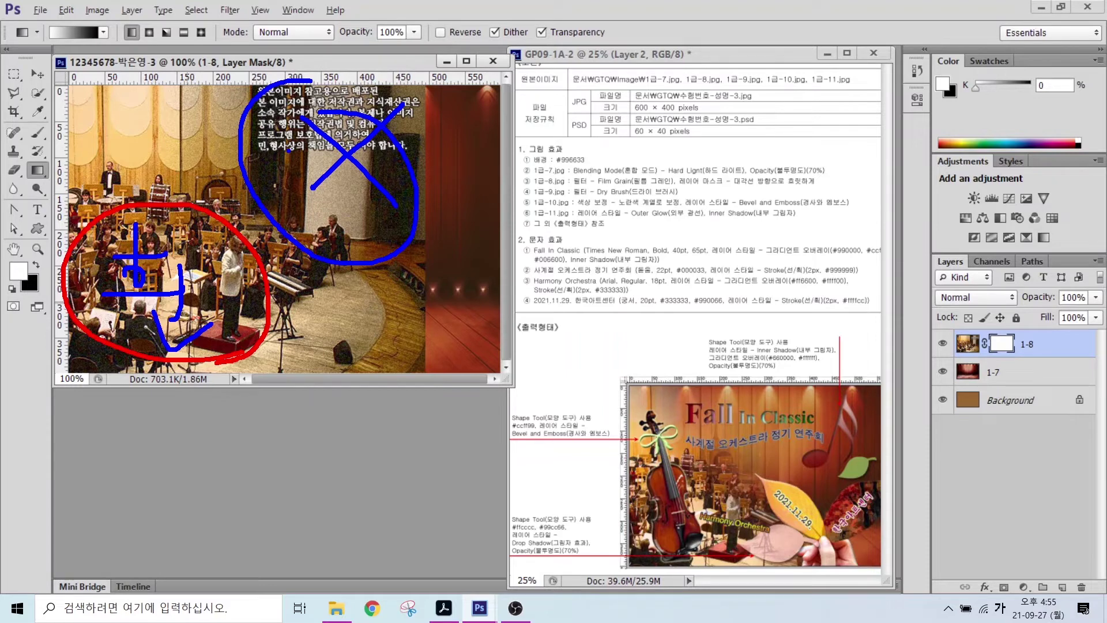
pyautogui.moveTo(277, 141)
pyautogui.mouseDown()
pyautogui.moveTo(306, 163)
pyautogui.moveTo(300, 179)
pyautogui.mouseUp()
pyautogui.moveTo(308, 154)
pyautogui.mouseDown()
pyautogui.moveTo(300, 178)
pyautogui.moveTo(339, 154)
pyautogui.moveTo(339, 135)
pyautogui.moveTo(339, 179)
pyautogui.mouseUp()
pyautogui.moveTo(179, 281)
pyautogui.mouseDown()
pyautogui.moveTo(173, 297)
pyautogui.moveTo(338, 136)
pyautogui.mouseUp()
pyautogui.moveTo(337, 136); pyautogui.dragTo(348, 164)
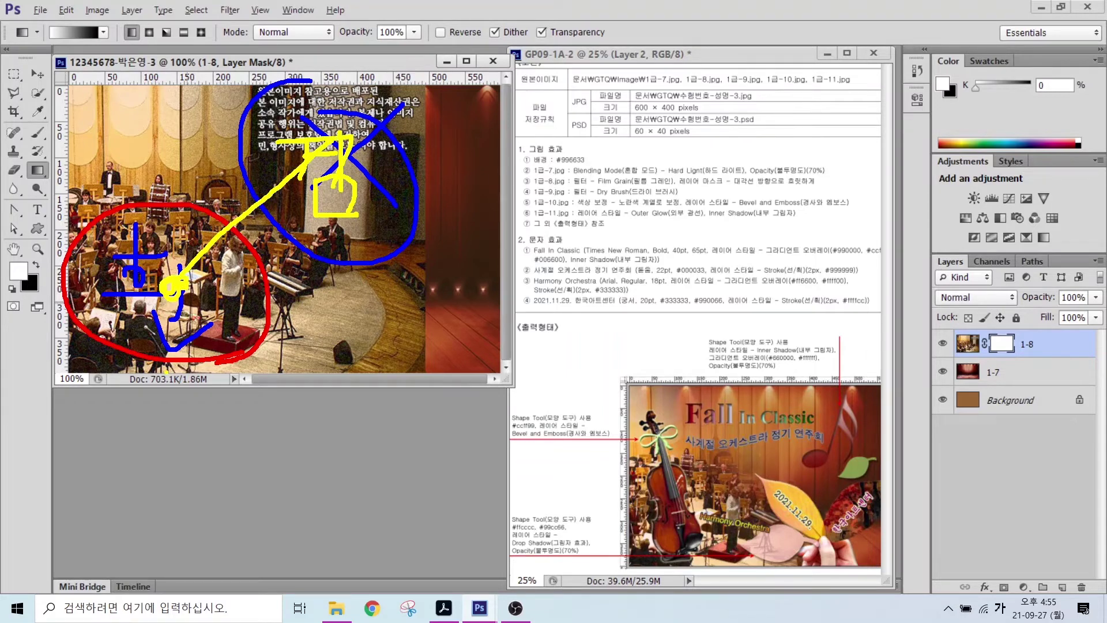
pyautogui.press('Escape')
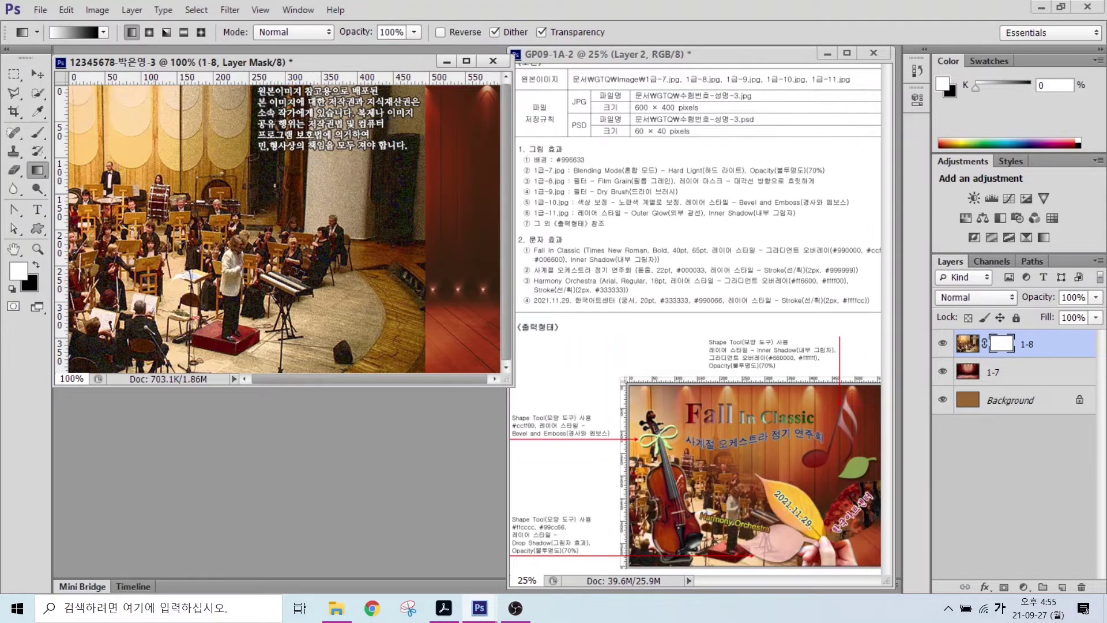
pyautogui.moveTo(183, 275); pyautogui.dragTo(324, 162)
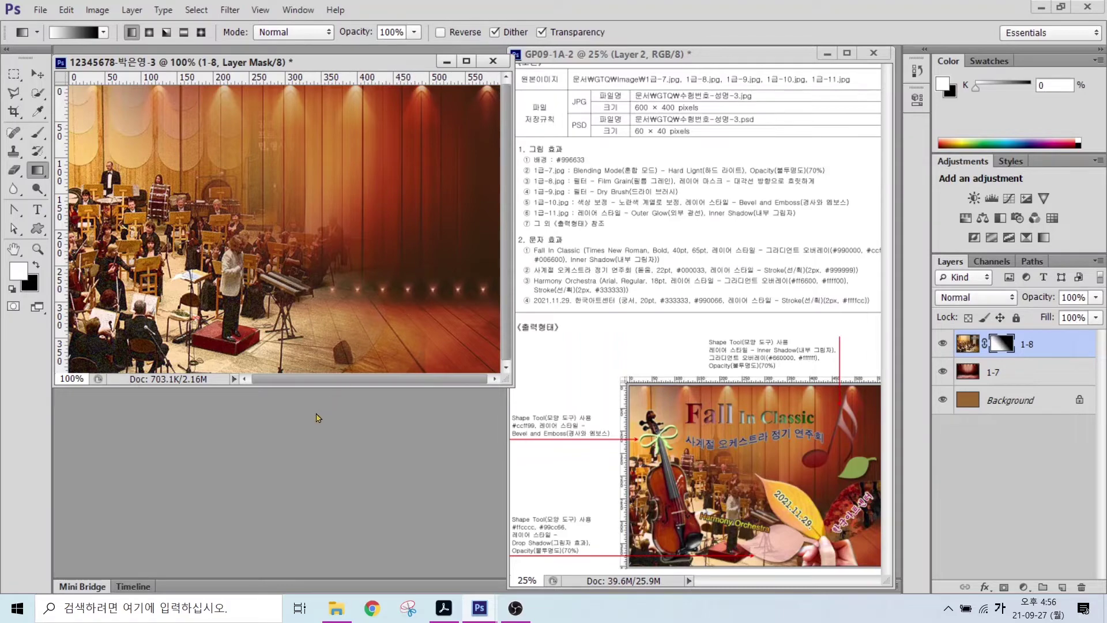
# - Open 1급-9.jpg and paste the autumn forest image into the poster
pyautogui.doubleClick(287, 442)
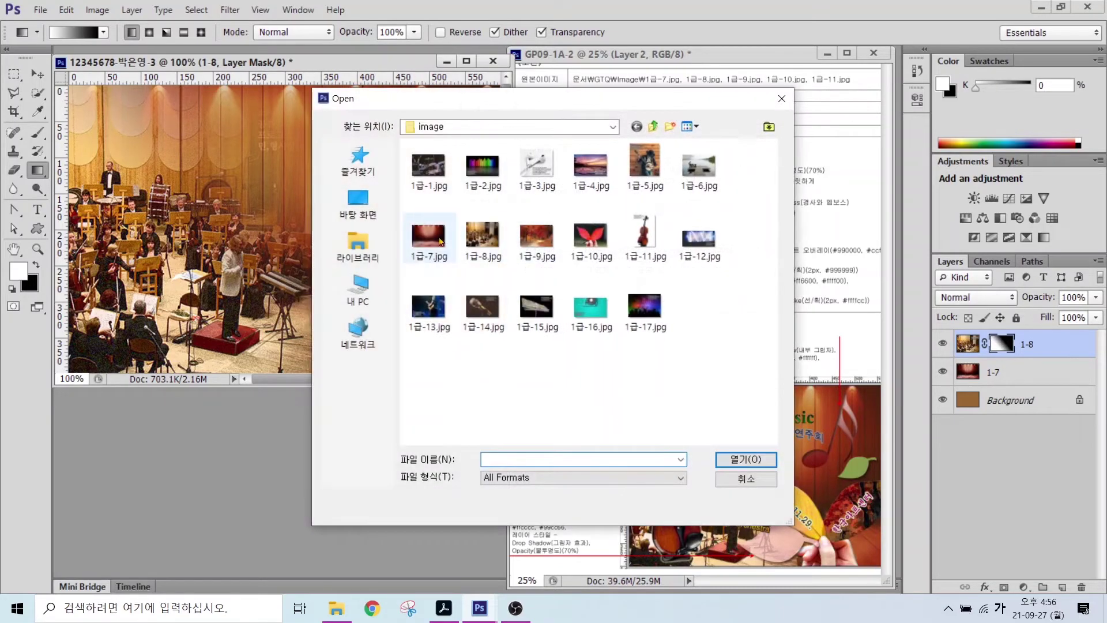
pyautogui.click(537, 237)
pyautogui.click(745, 460)
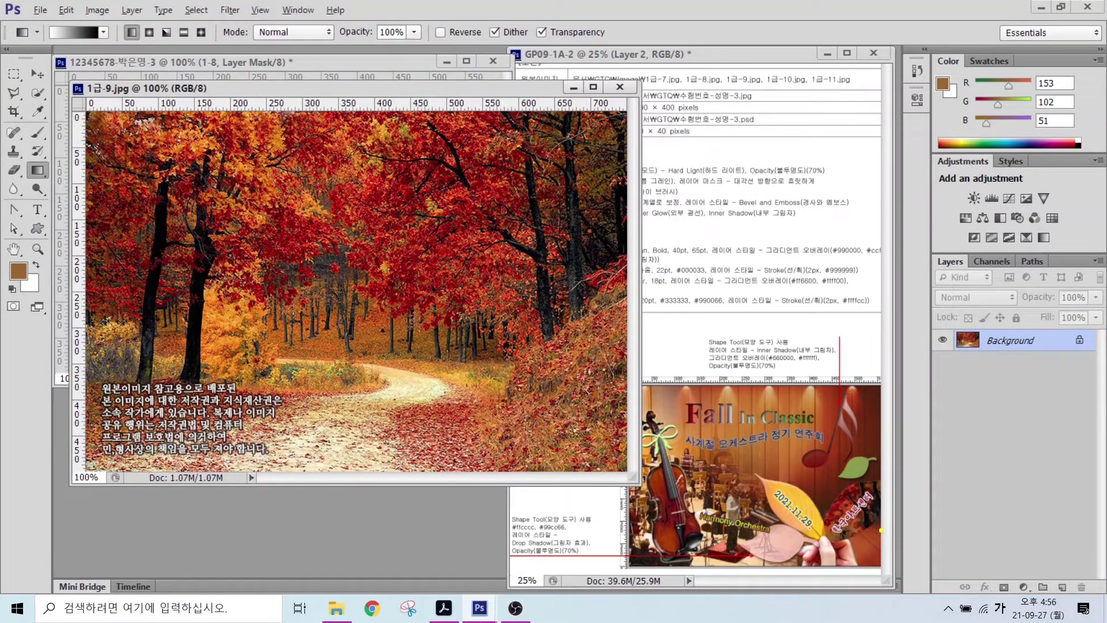
pyautogui.moveTo(881, 529)
pyautogui.mouseDown()
pyautogui.moveTo(824, 539)
pyautogui.moveTo(831, 489)
pyautogui.moveTo(871, 476)
pyautogui.moveTo(893, 494)
pyautogui.moveTo(891, 522)
pyautogui.mouseUp()
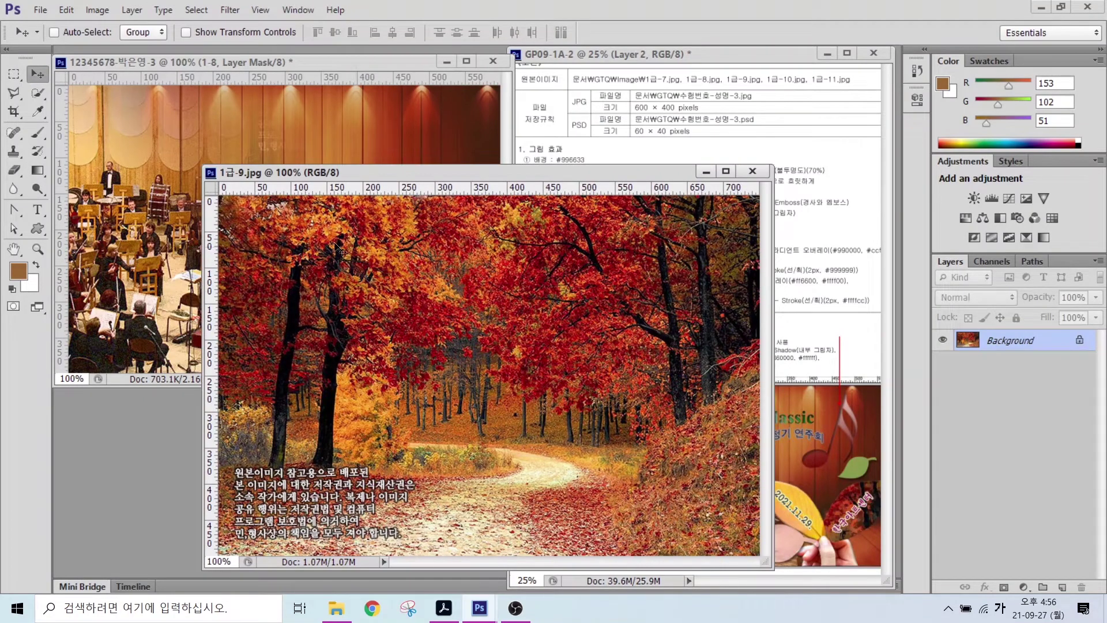
pyautogui.click(233, 119)
pyautogui.hotkey('ctrl', 'v')
pyautogui.moveTo(375, 239); pyautogui.dragTo(301, 227)
pyautogui.click(752, 173)
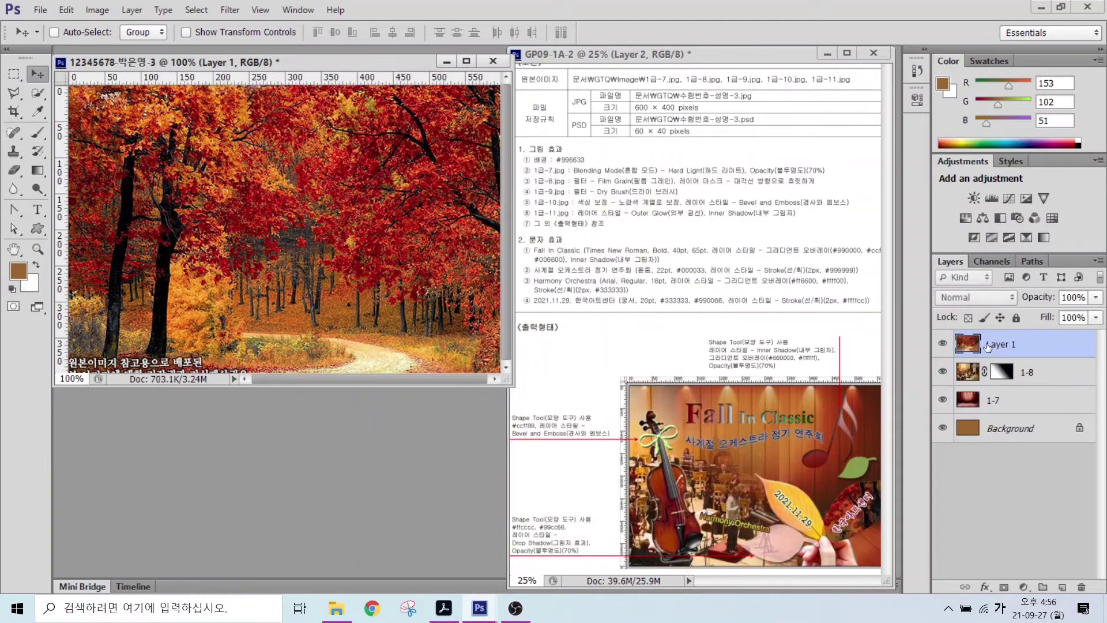
# - Name the forest layer 1-9 and shift it left and up
pyautogui.doubleClick(993, 344)
pyautogui.write('1-9')
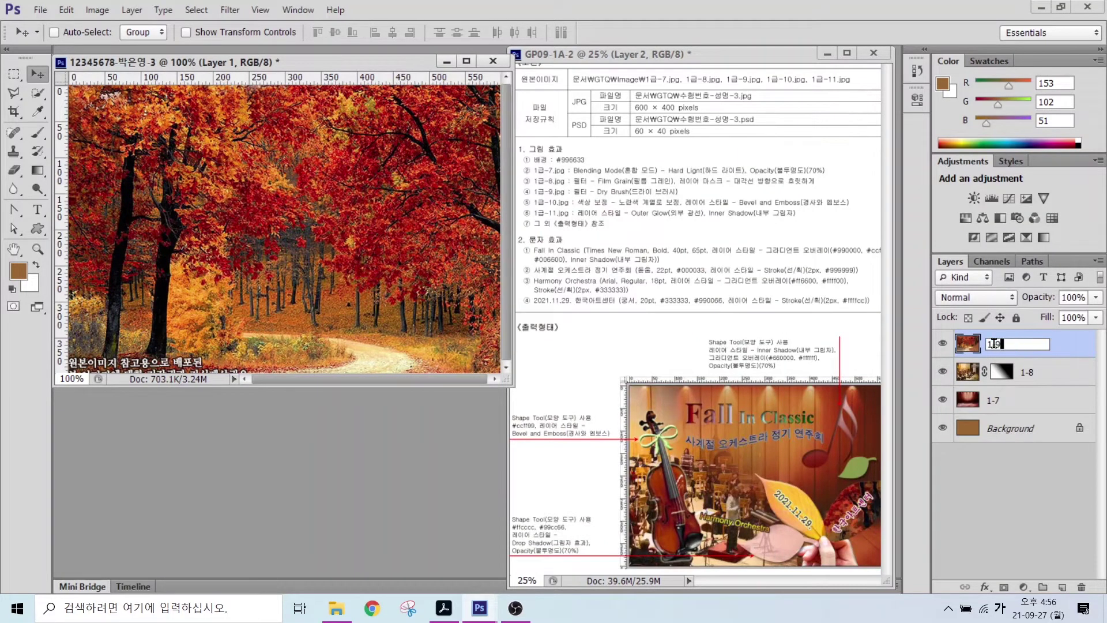
pyautogui.press('Return')
pyautogui.moveTo(416, 236); pyautogui.dragTo(378, 233)
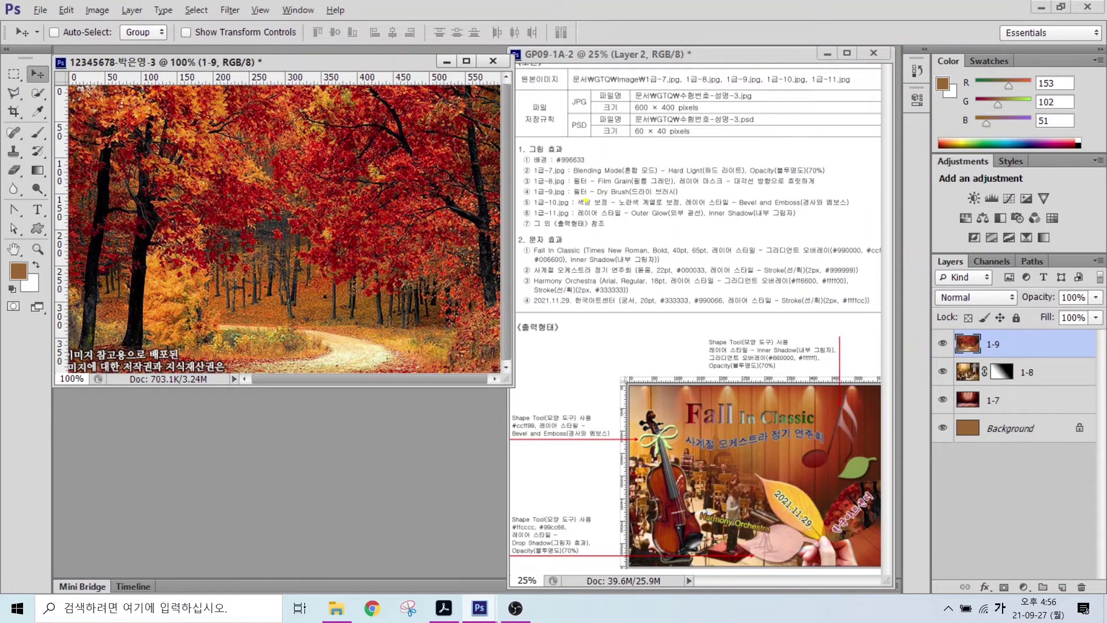
# - Apply the Dry Brush effect from the Filter Gallery to layer 1-9
pyautogui.moveTo(584, 200); pyautogui.dragTo(747, 199)
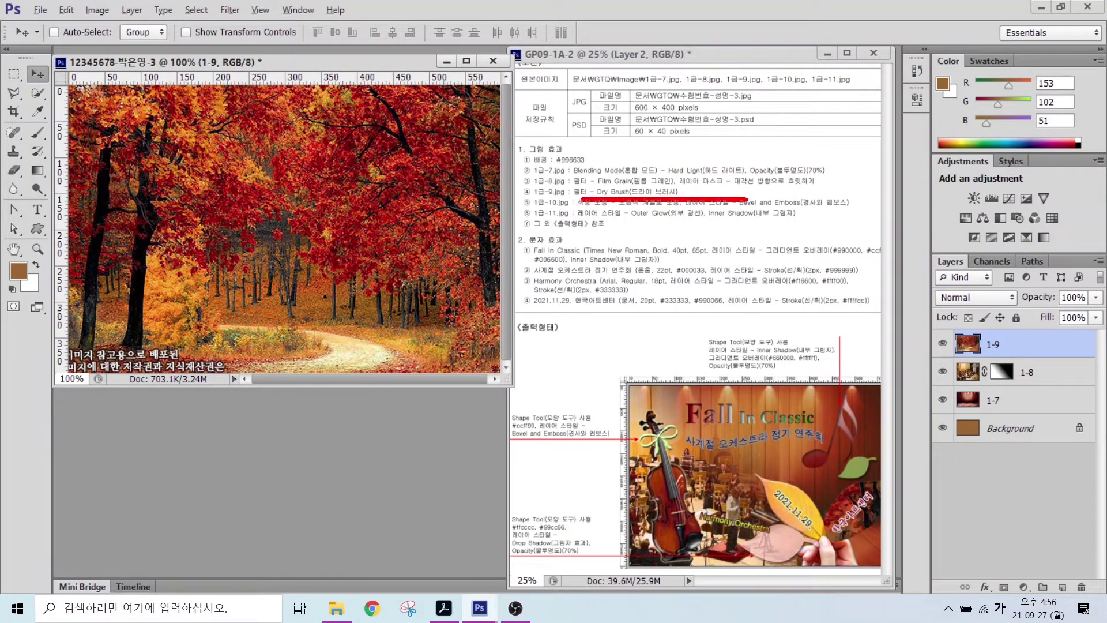
pyautogui.click(230, 10)
pyautogui.click(238, 65)
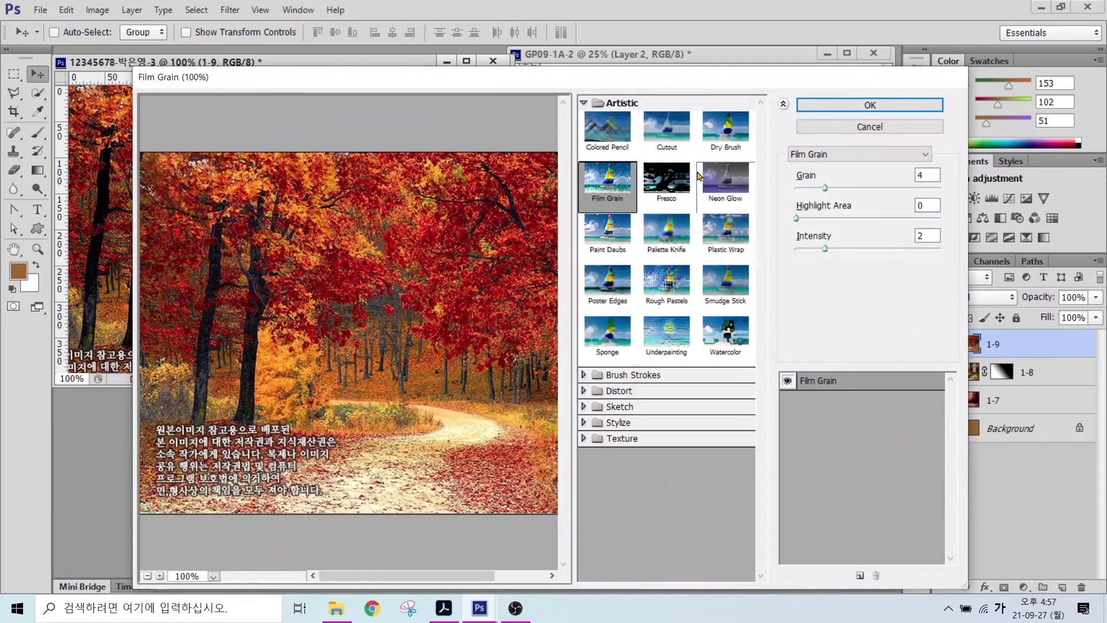
pyautogui.click(718, 137)
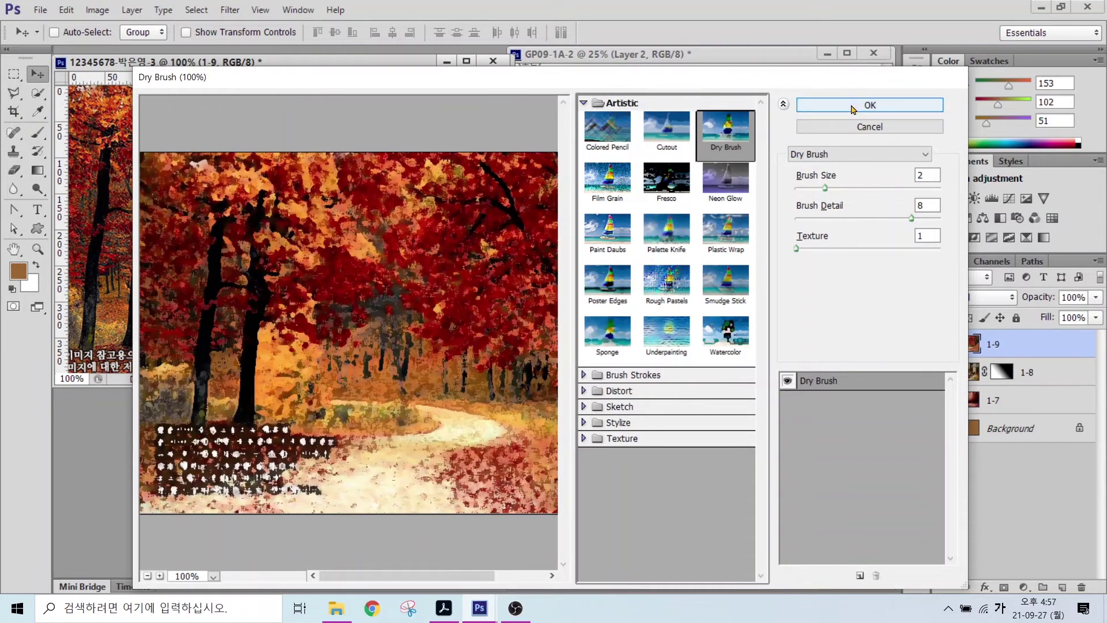
pyautogui.click(869, 105)
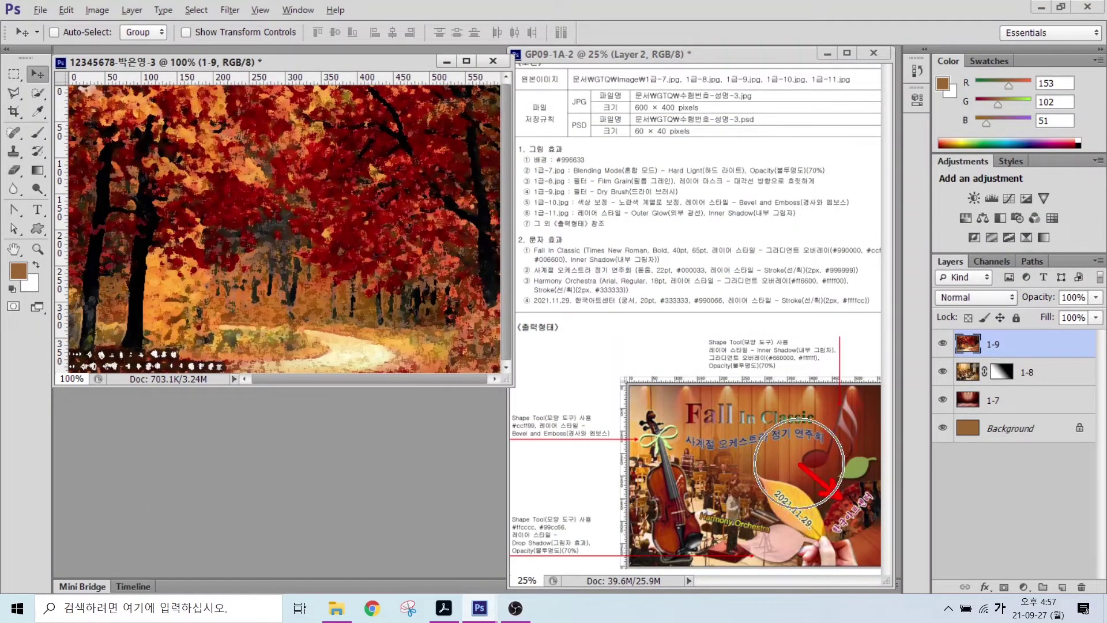
# - Open 1급-10.jpg and quick-select the red leaf and the hand
pyautogui.doubleClick(359, 434)
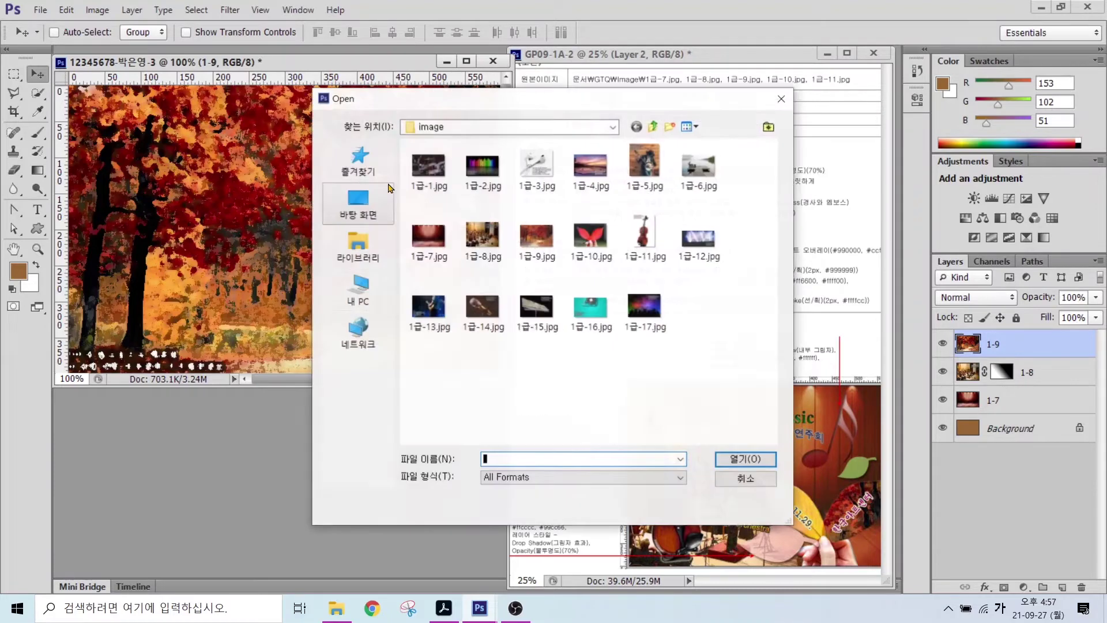
pyautogui.click(594, 235)
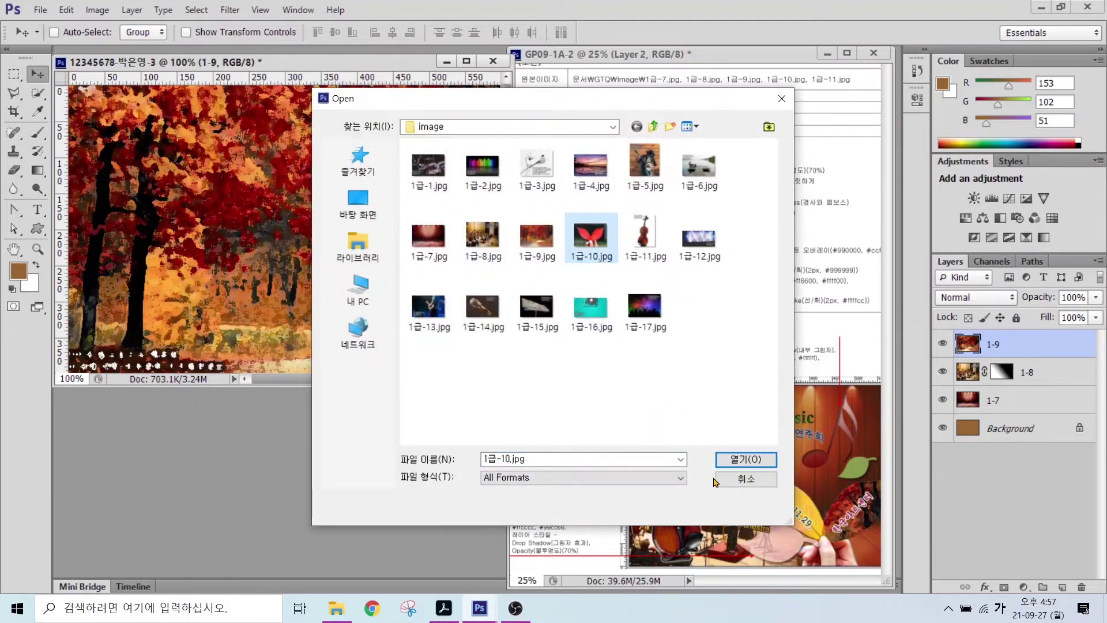
pyautogui.doubleClick(589, 232)
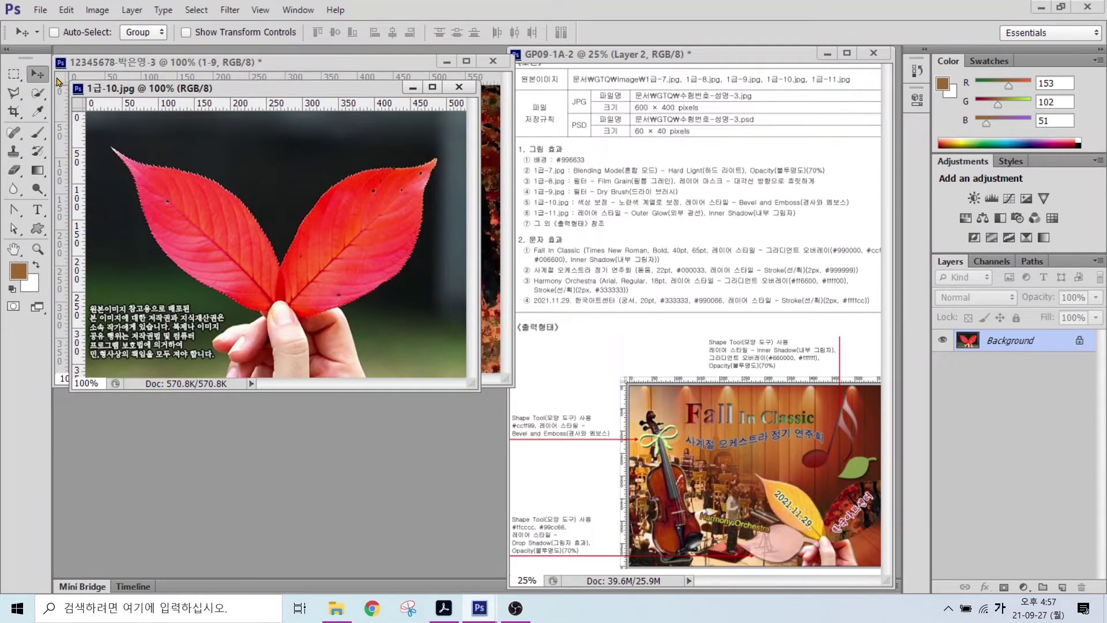
pyautogui.click(37, 92)
pyautogui.moveTo(363, 217)
pyautogui.mouseDown()
pyautogui.moveTo(314, 307)
pyautogui.moveTo(309, 348)
pyautogui.moveTo(257, 367)
pyautogui.mouseUp()
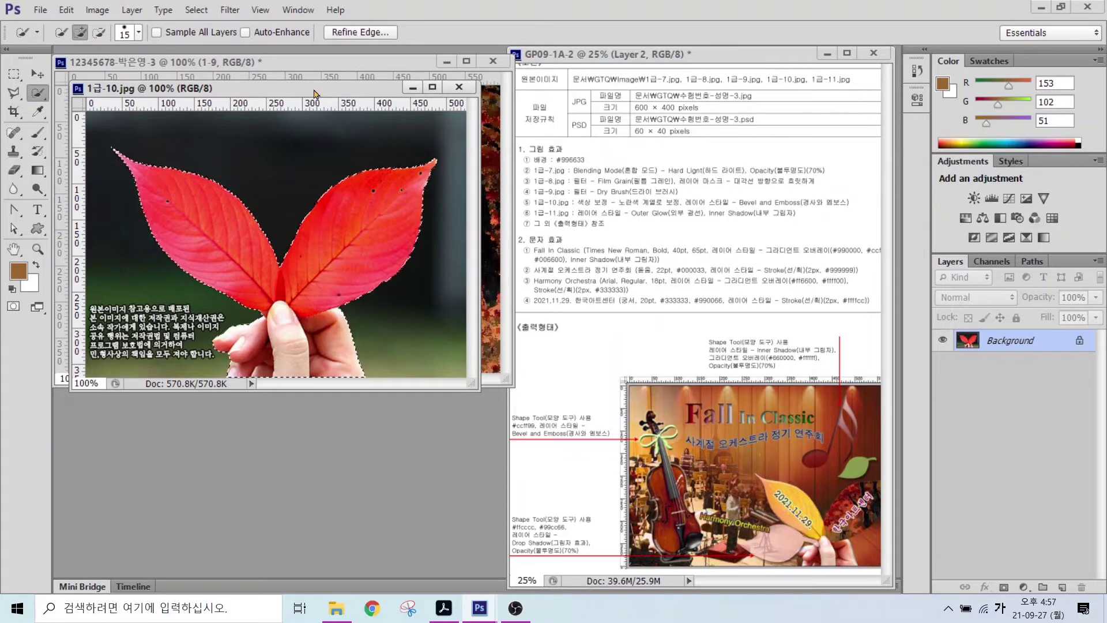
# - Move the leaf into the poster, close 1급-10.jpg and name the layer 1-10
pyautogui.moveTo(316, 89); pyautogui.dragTo(354, 213)
pyautogui.press('v')
pyautogui.moveTo(367, 384); pyautogui.dragTo(415, 306)
pyautogui.click(441, 429)
pyautogui.click(497, 211)
pyautogui.doubleClick(995, 343)
pyautogui.write('1-10')
pyautogui.press('Return')
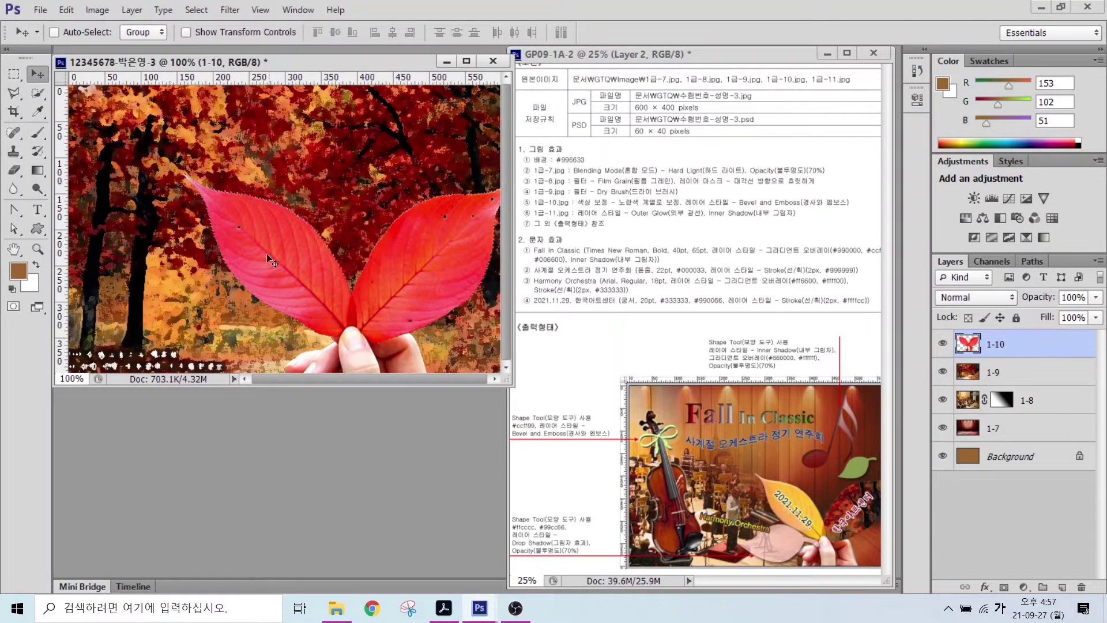
# - Scale the leaf down to roughly 60-70% and position it over the lower middle
pyautogui.hotkey('ctrl', 't')
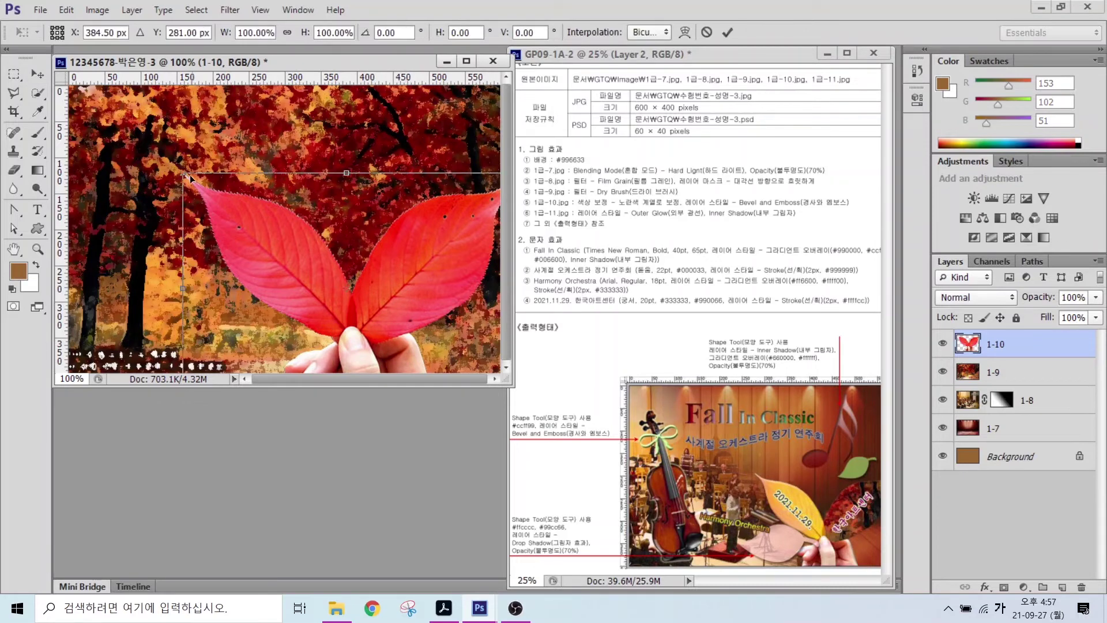
pyautogui.moveTo(190, 180); pyautogui.dragTo(314, 266)
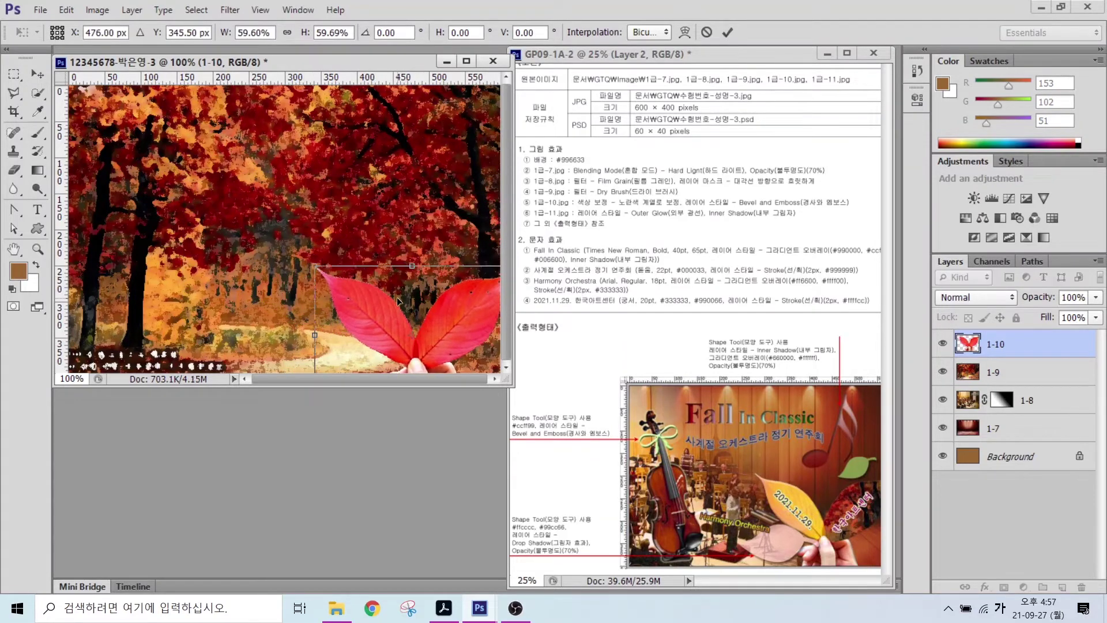
pyautogui.moveTo(398, 300); pyautogui.dragTo(401, 272)
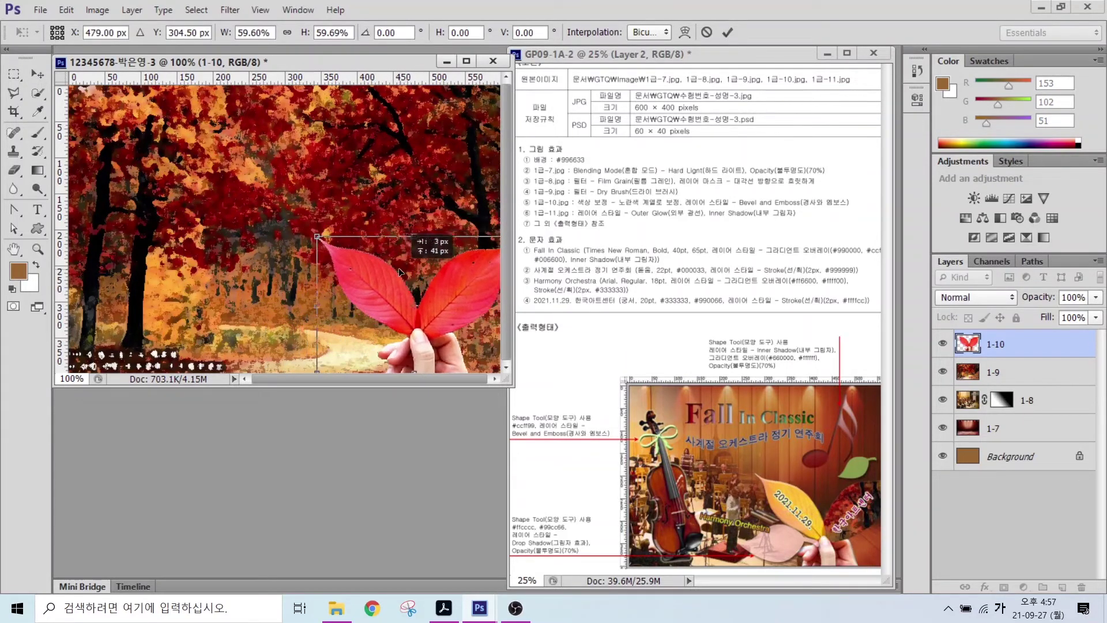
pyautogui.moveTo(317, 237)
pyautogui.mouseDown()
pyautogui.moveTo(276, 208)
pyautogui.moveTo(301, 225)
pyautogui.mouseUp()
pyautogui.press('Return')
pyautogui.hotkey('ctrl', 't')
pyautogui.moveTo(356, 278); pyautogui.dragTo(343, 279)
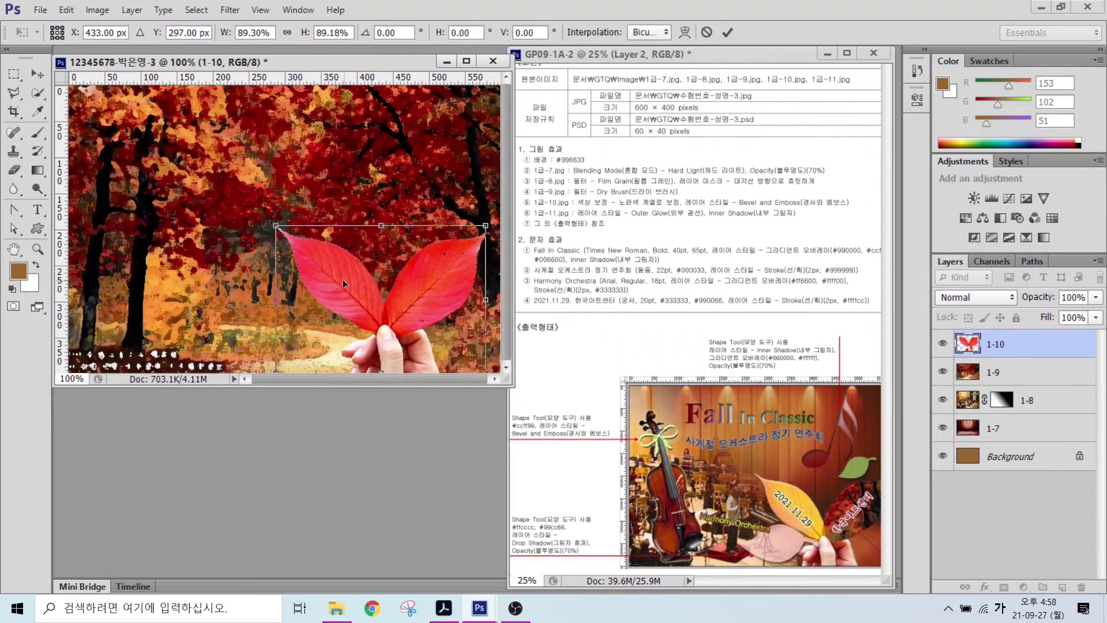
pyautogui.press('Return')
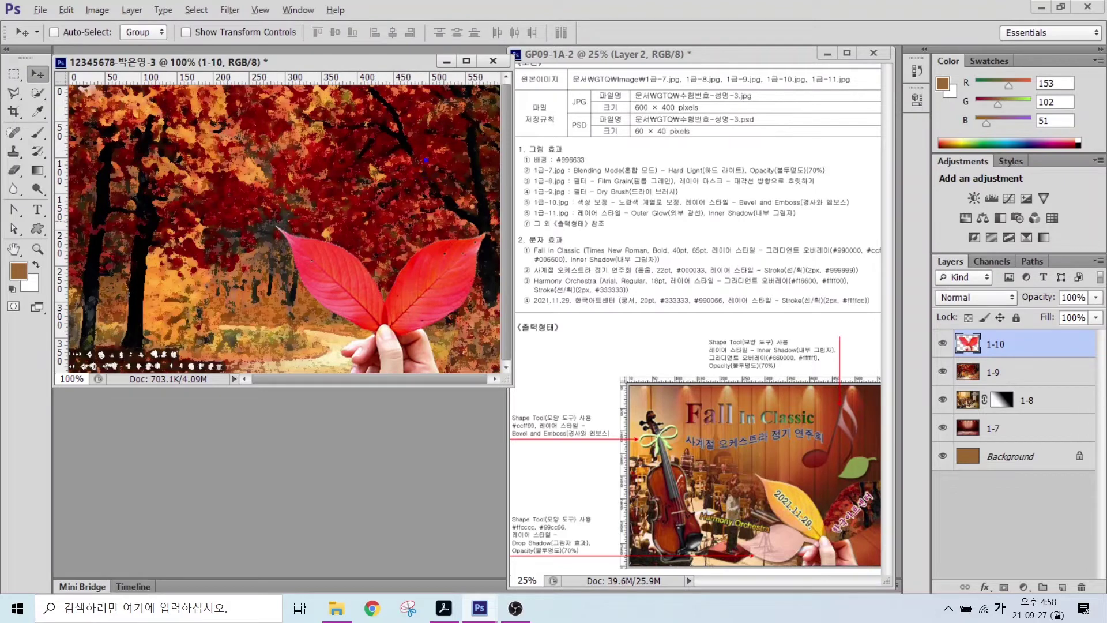
# - Quick-select the red leaf's right half, copy it to a new layer and name it 클리핑
pyautogui.moveTo(383, 322)
pyautogui.mouseDown()
pyautogui.moveTo(408, 271)
pyautogui.moveTo(470, 239)
pyautogui.moveTo(474, 276)
pyautogui.moveTo(411, 326)
pyautogui.moveTo(388, 324)
pyautogui.mouseUp()
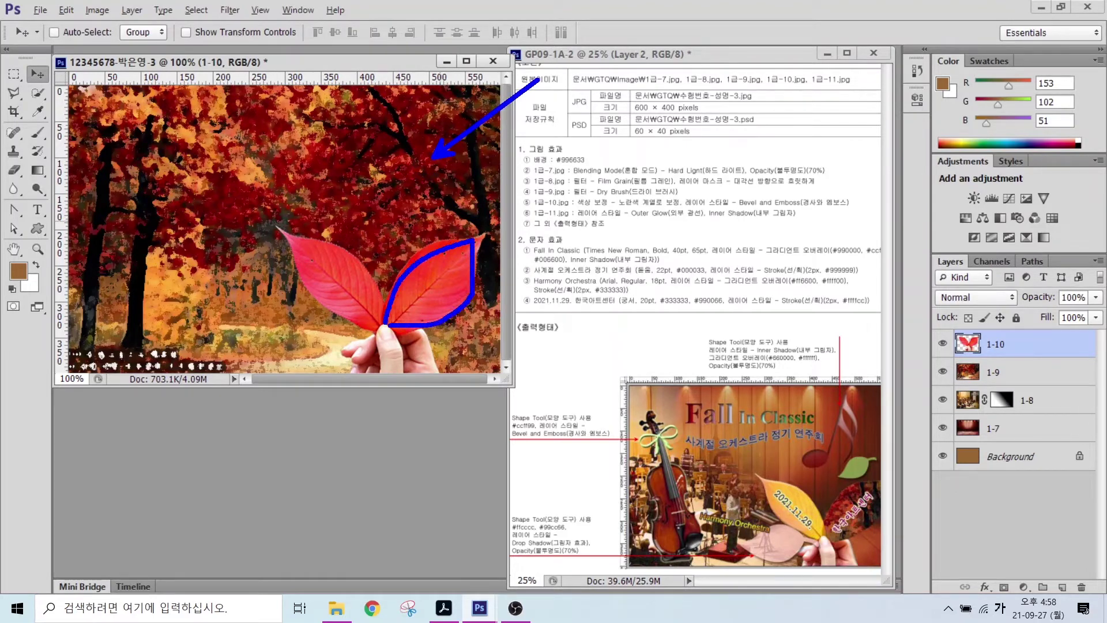
pyautogui.press('Escape')
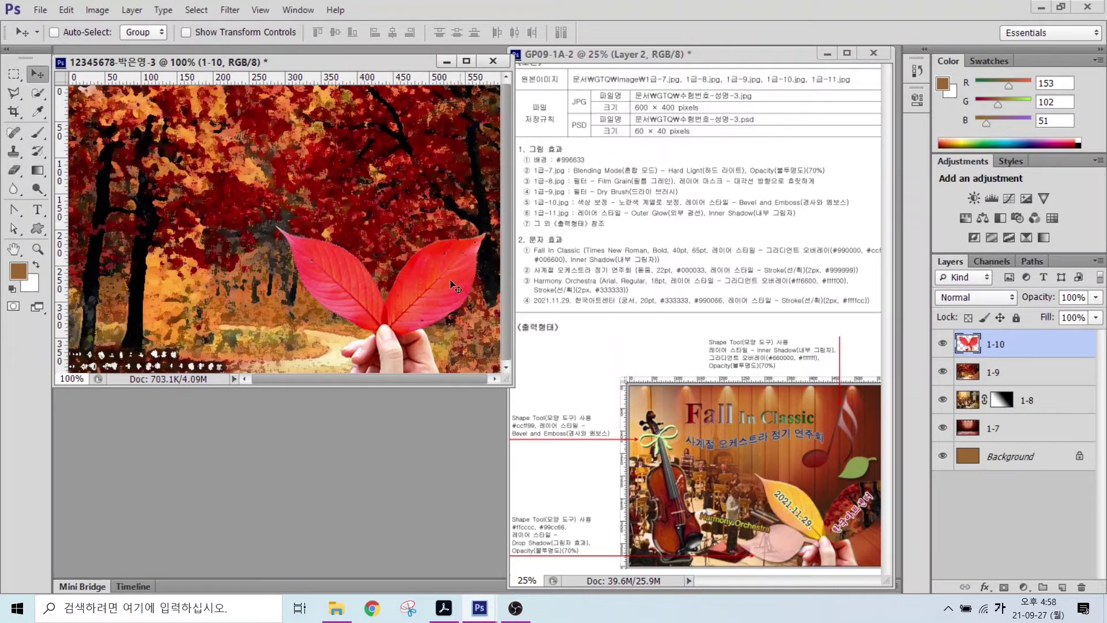
pyautogui.click(36, 95)
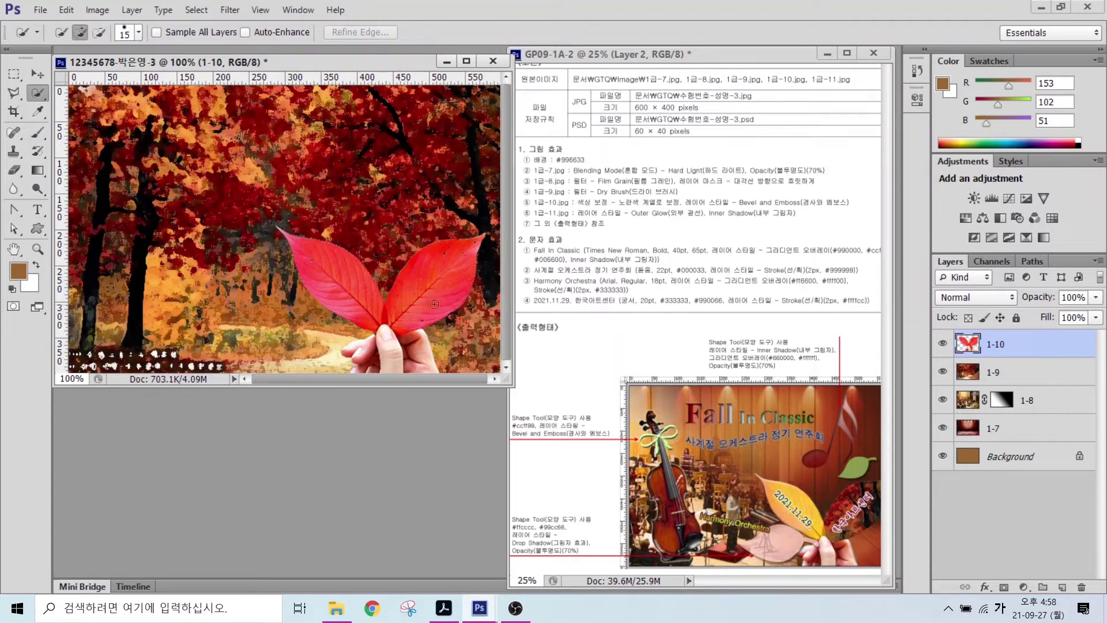
pyautogui.moveTo(445, 265); pyautogui.dragTo(465, 281)
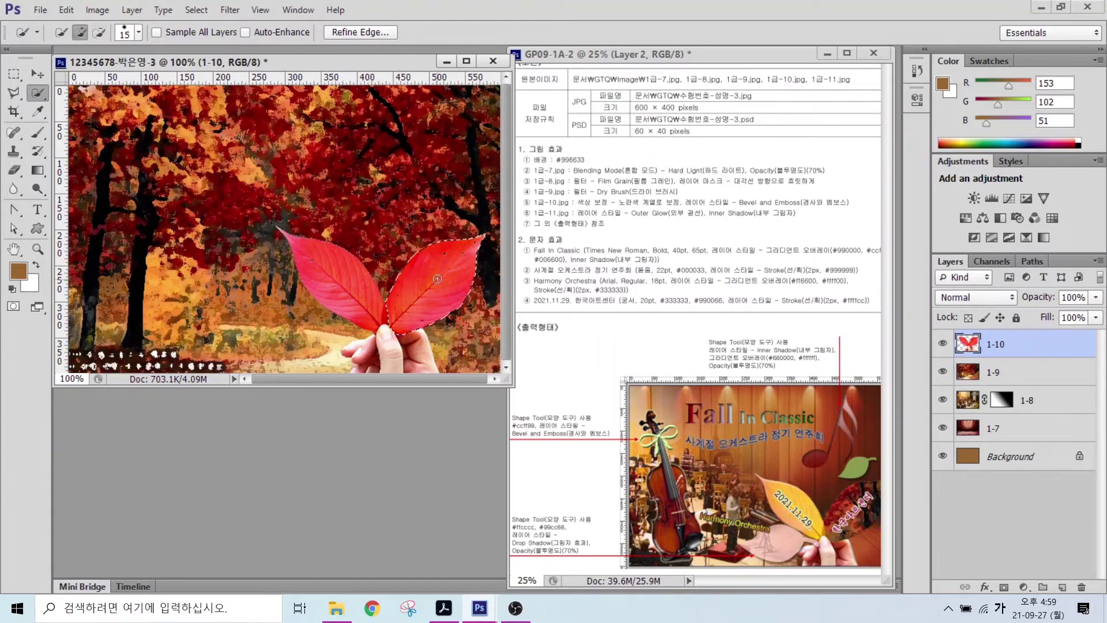
pyautogui.hotkey('ctrl', 'j')
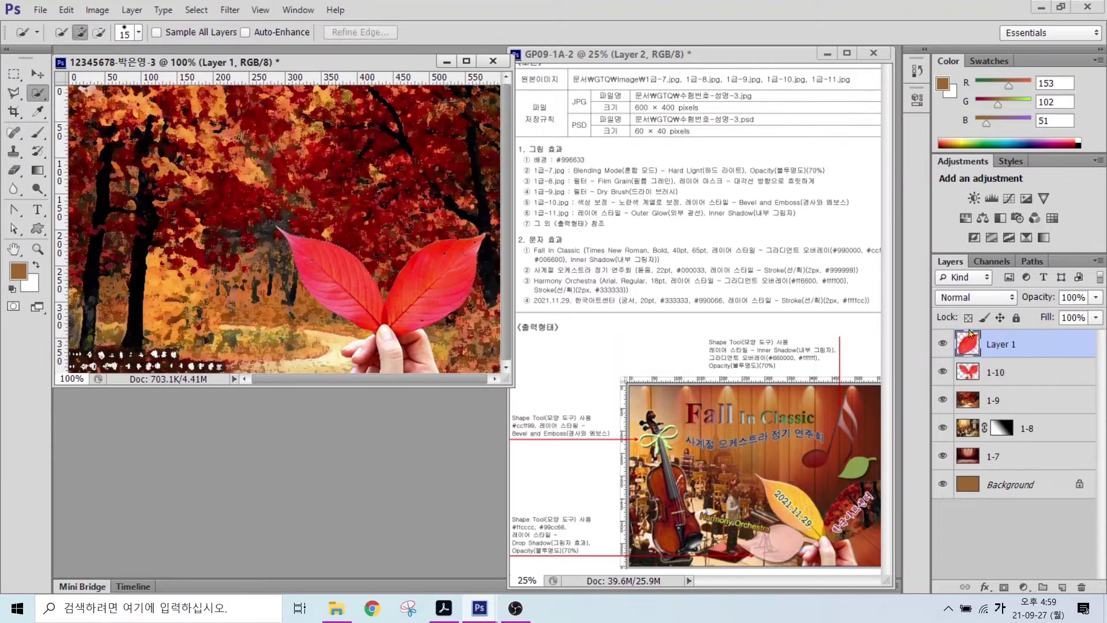
pyautogui.doubleClick(999, 344)
pyautogui.write('클리핑')
pyautogui.press('Return')
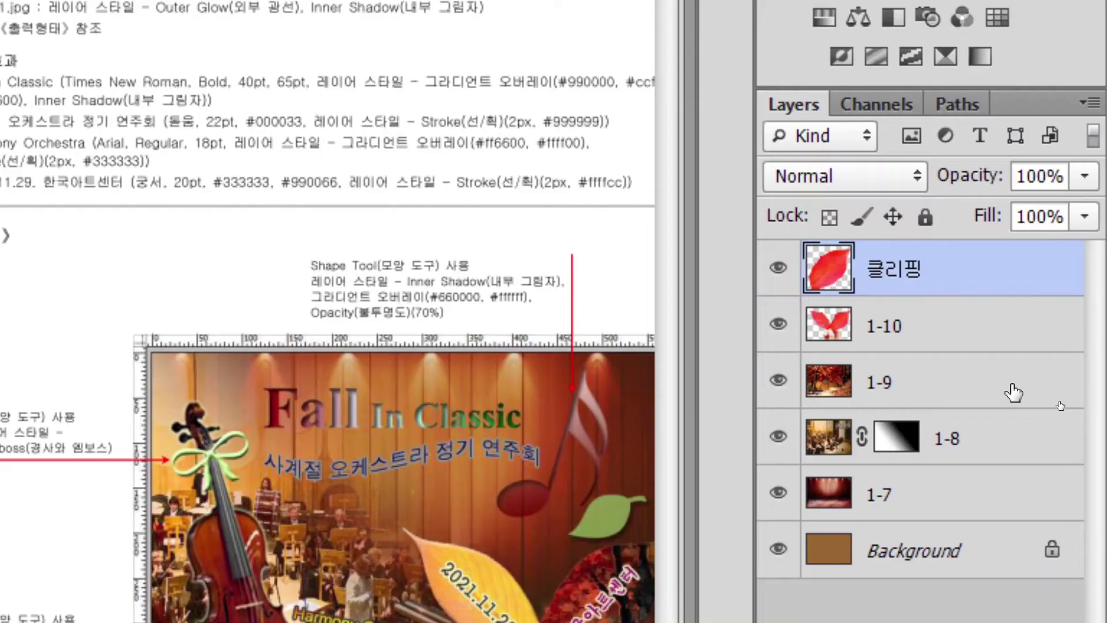
# - Move layer 1-9 above 클리핑 and make it a clipping mask
pyautogui.moveTo(990, 406)
pyautogui.mouseDown()
pyautogui.moveTo(890, 375)
pyautogui.moveTo(895, 259)
pyautogui.mouseUp()
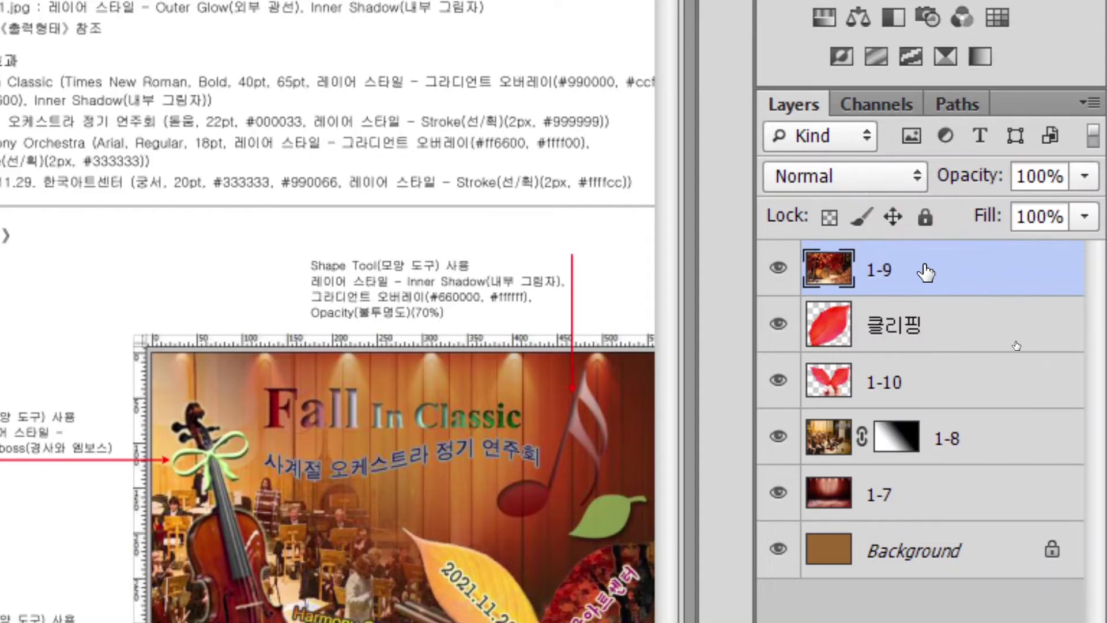
pyautogui.rightClick(925, 273)
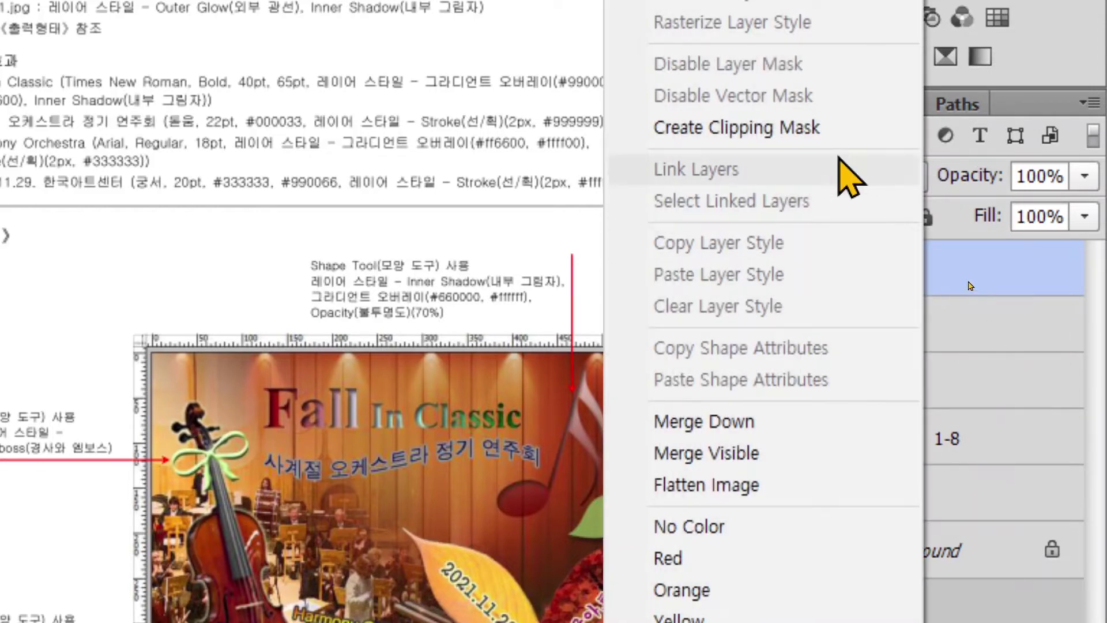
pyautogui.click(807, 128)
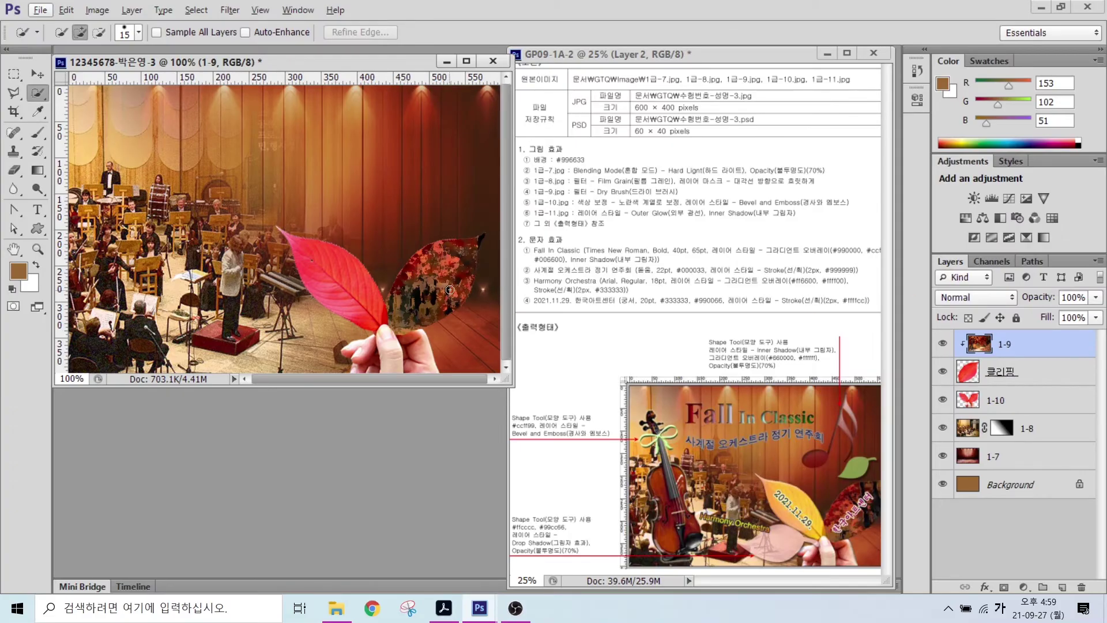
# - Make layer 1-10 active and select the left half of the red leaf
pyautogui.click(1003, 406)
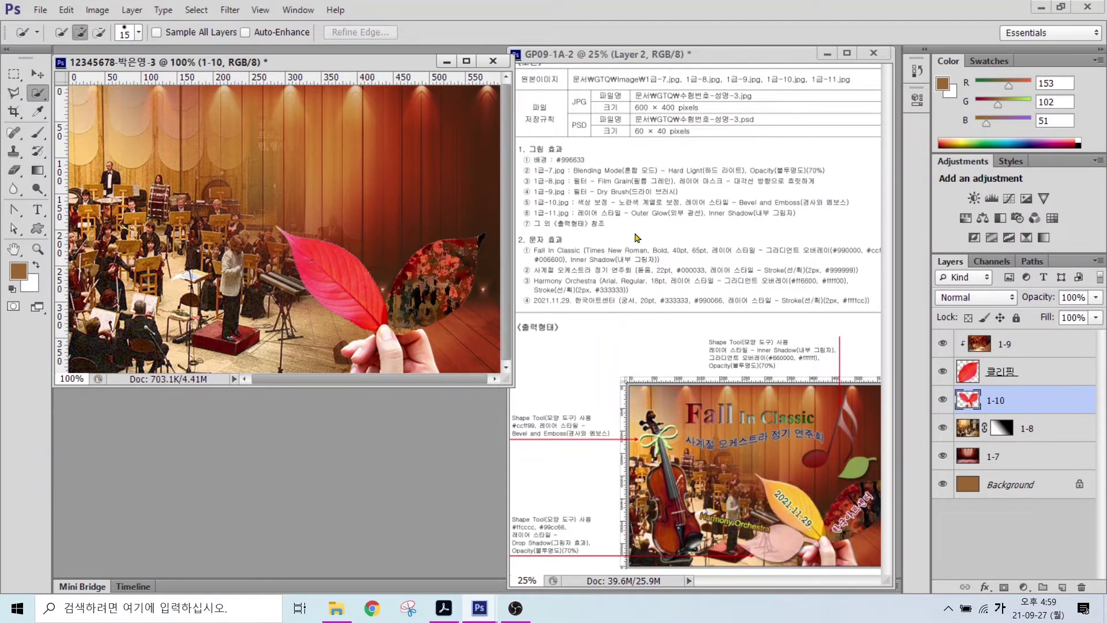
pyautogui.moveTo(571, 197); pyautogui.dragTo(687, 209)
pyautogui.moveTo(297, 247); pyautogui.dragTo(350, 295)
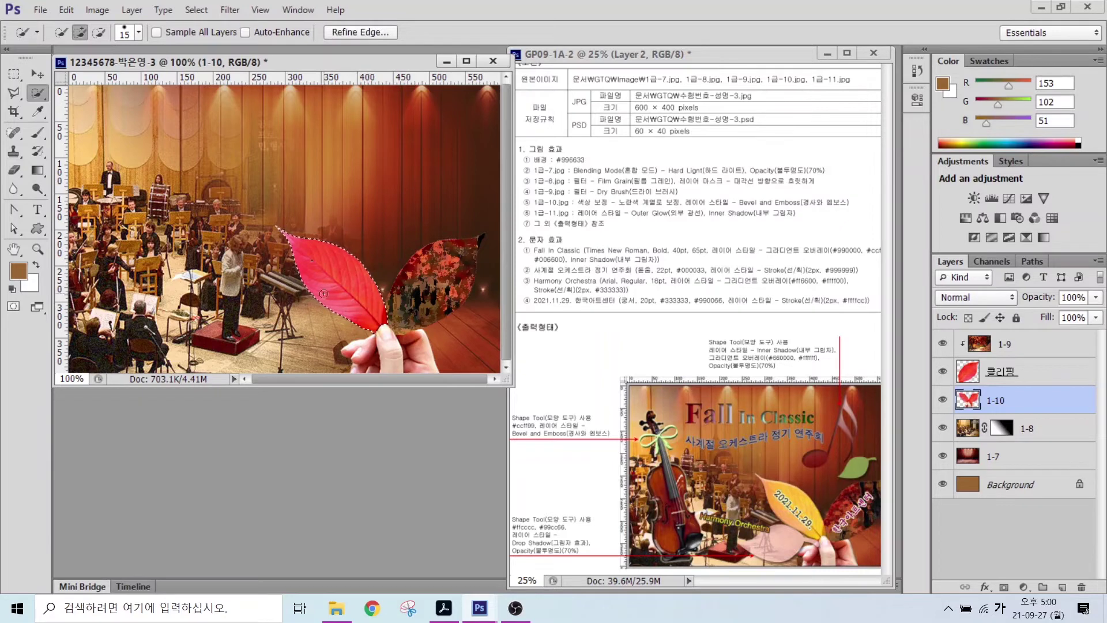
pyautogui.click(99, 11)
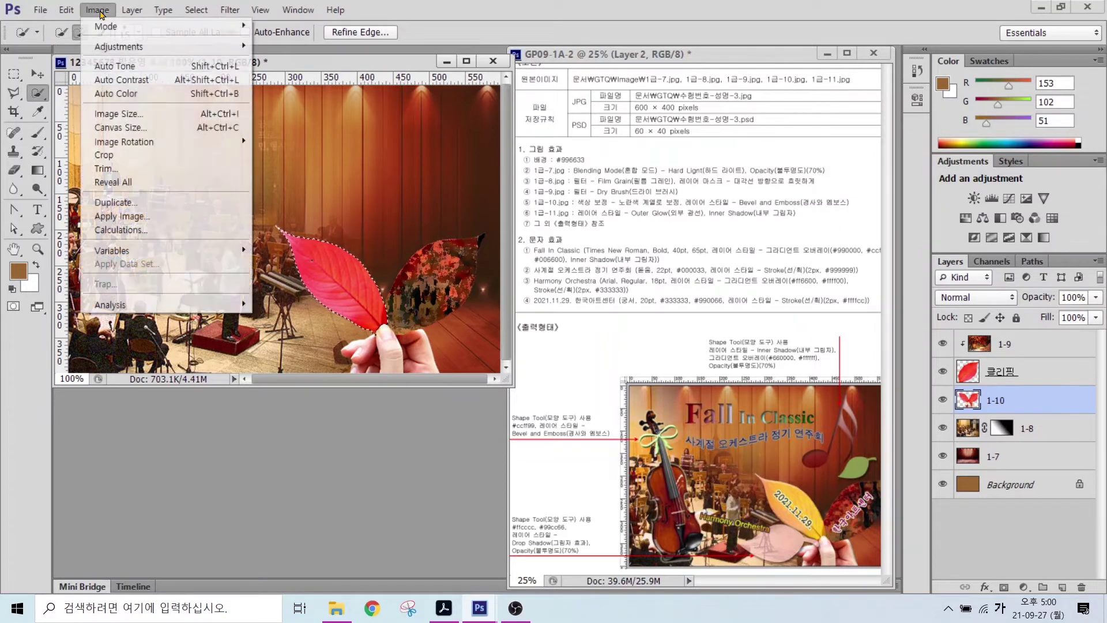
pyautogui.moveTo(106, 46)
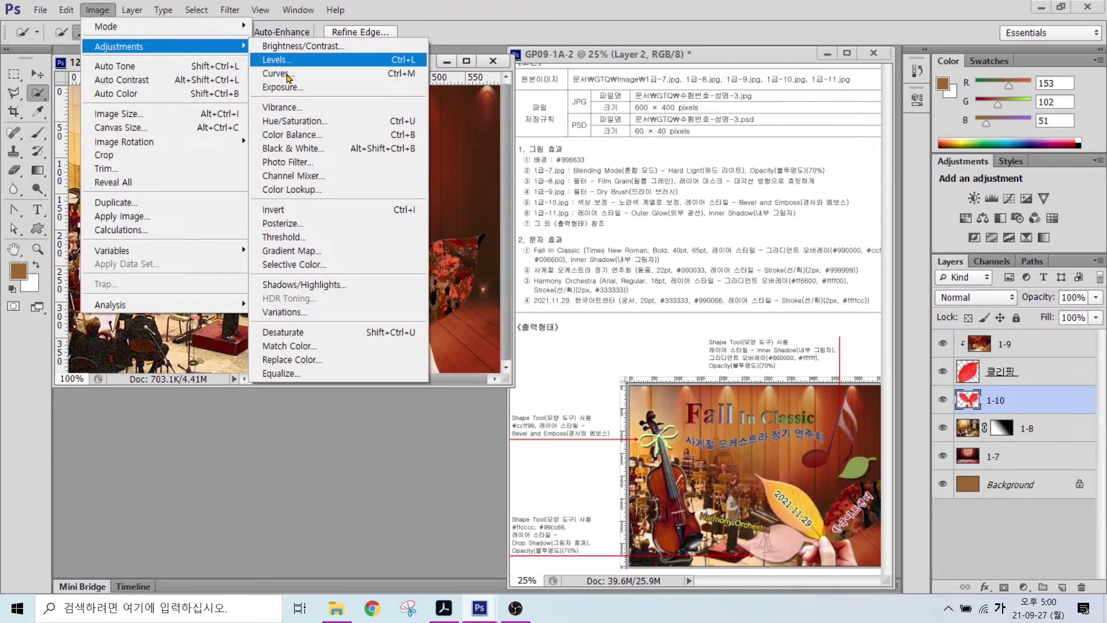
pyautogui.click(290, 121)
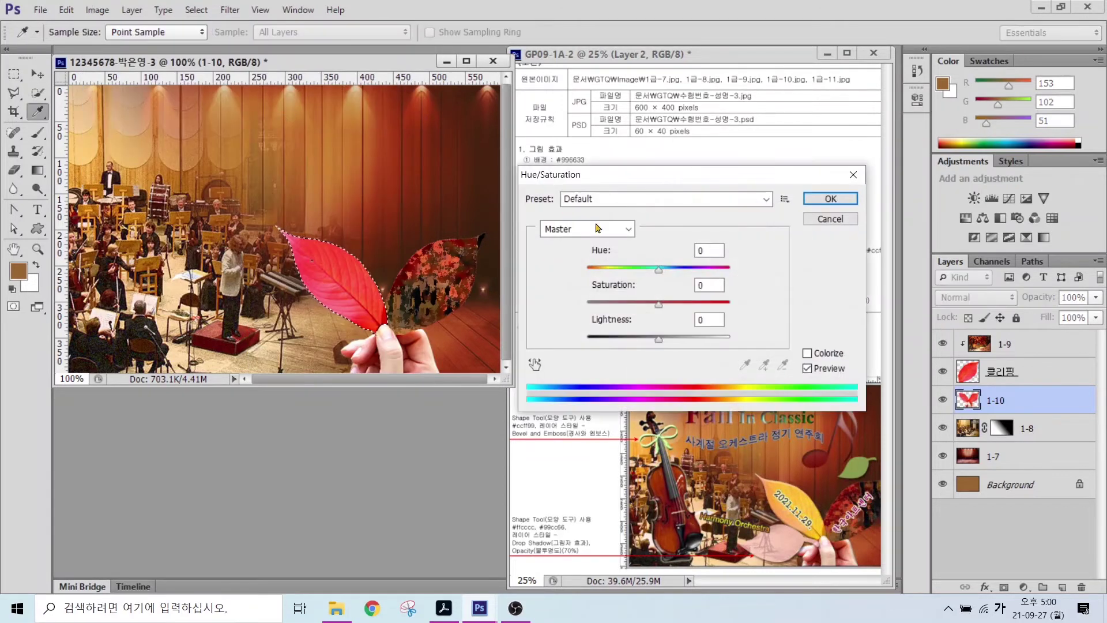
pyautogui.moveTo(659, 272); pyautogui.dragTo(692, 279)
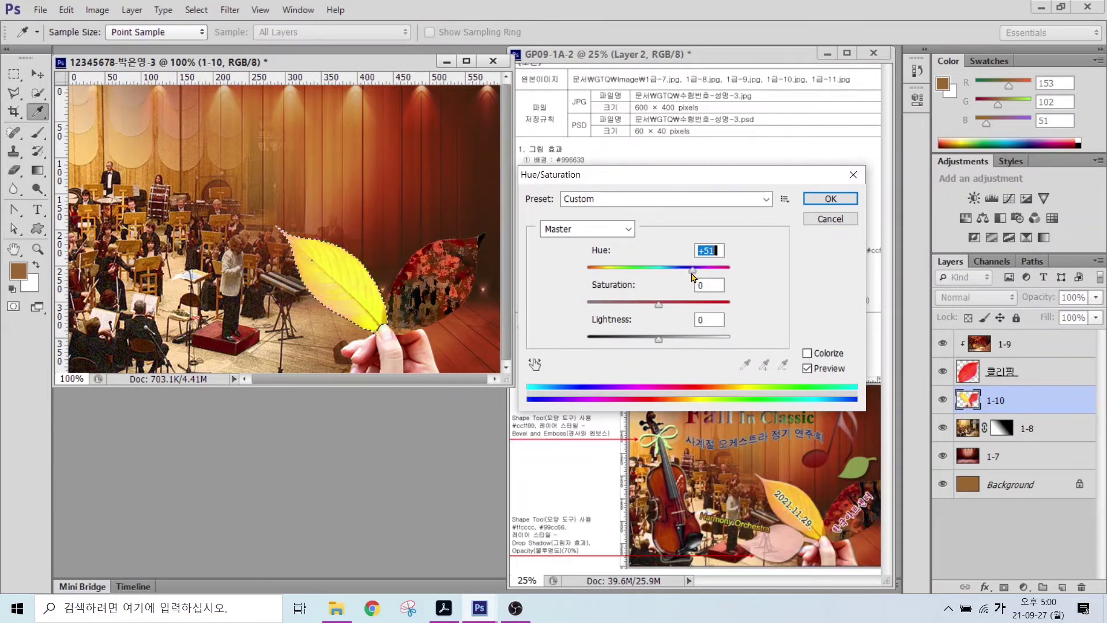
pyautogui.click(831, 219)
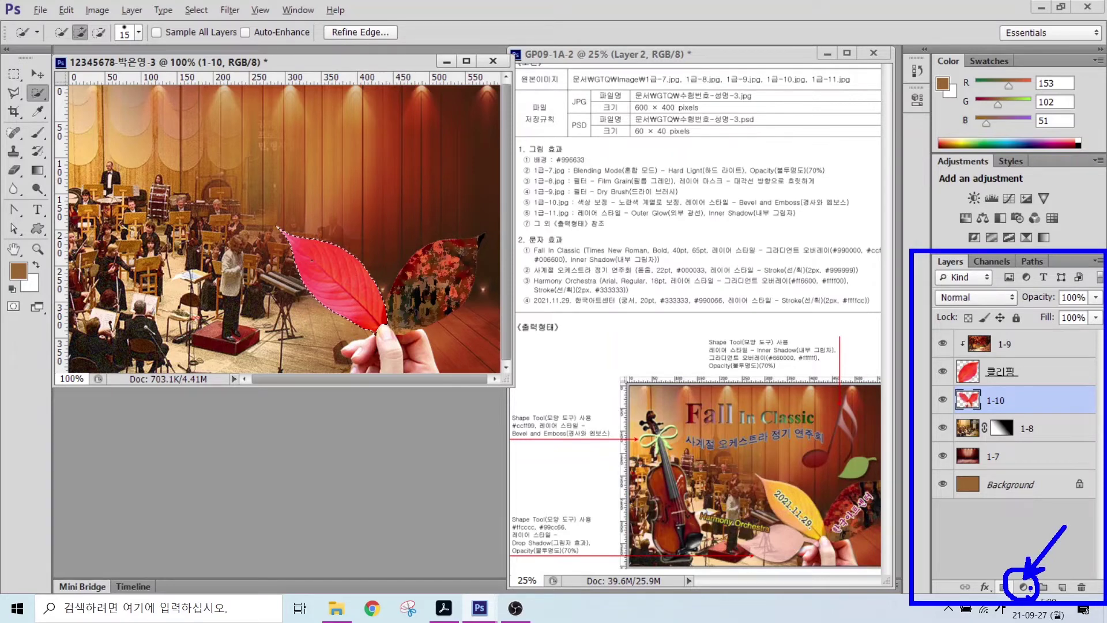
pyautogui.click(1024, 587)
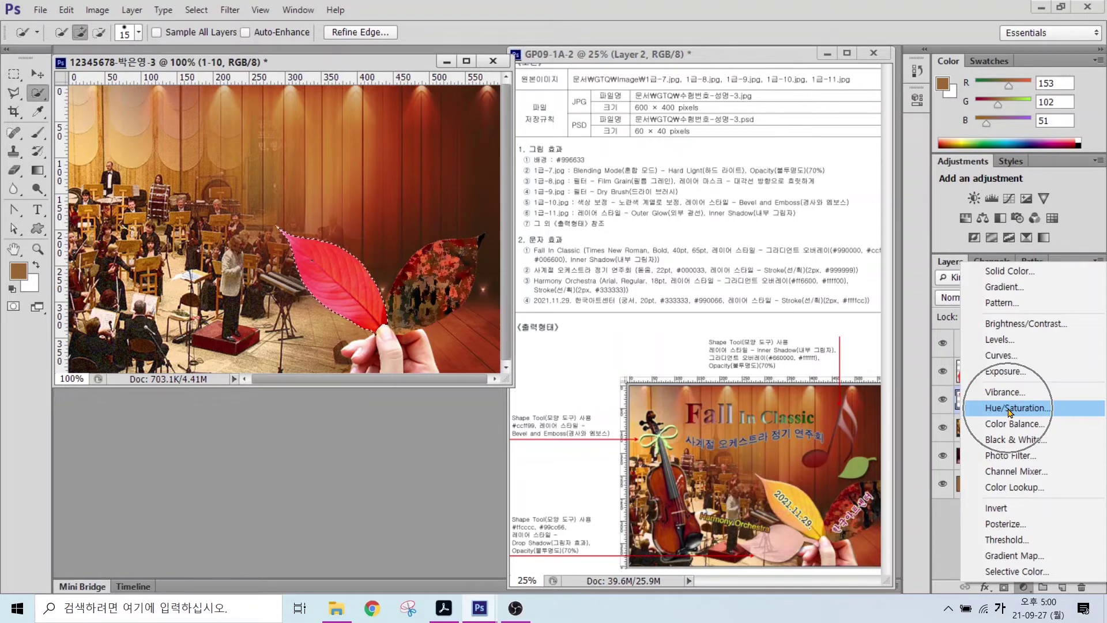
pyautogui.click(1010, 409)
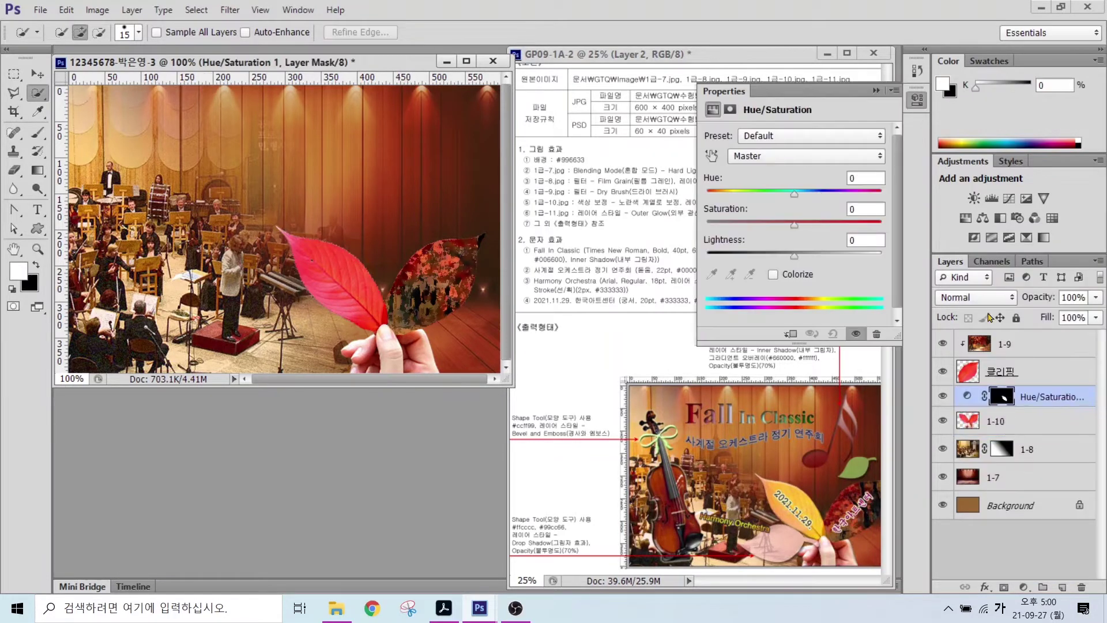
pyautogui.moveTo(795, 198); pyautogui.dragTo(831, 198)
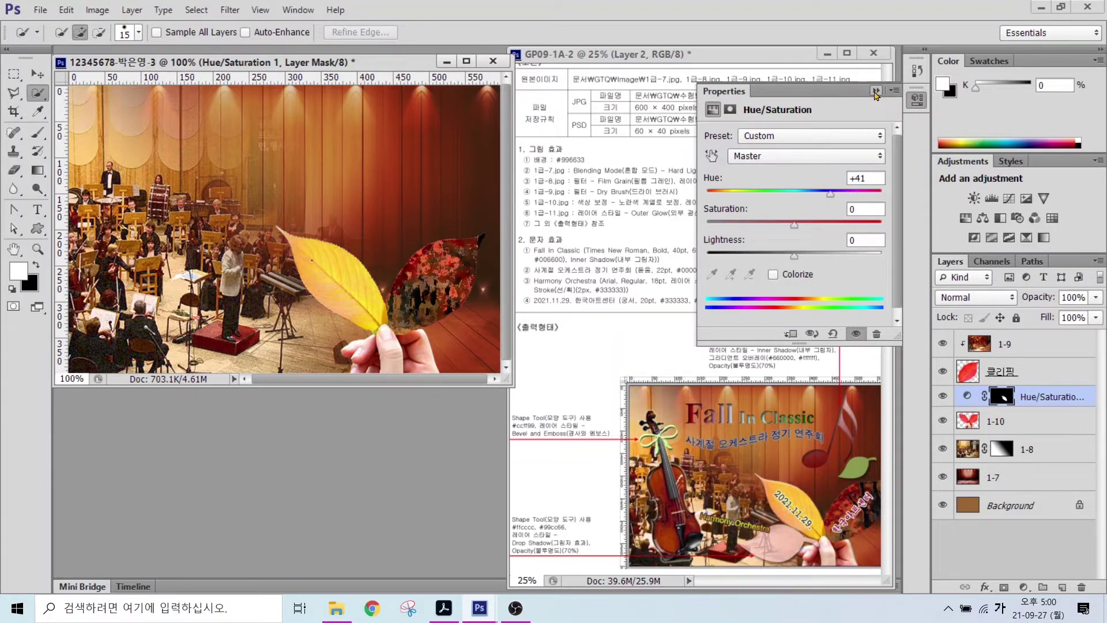
pyautogui.click(875, 94)
pyautogui.hotkey('alt', '[')
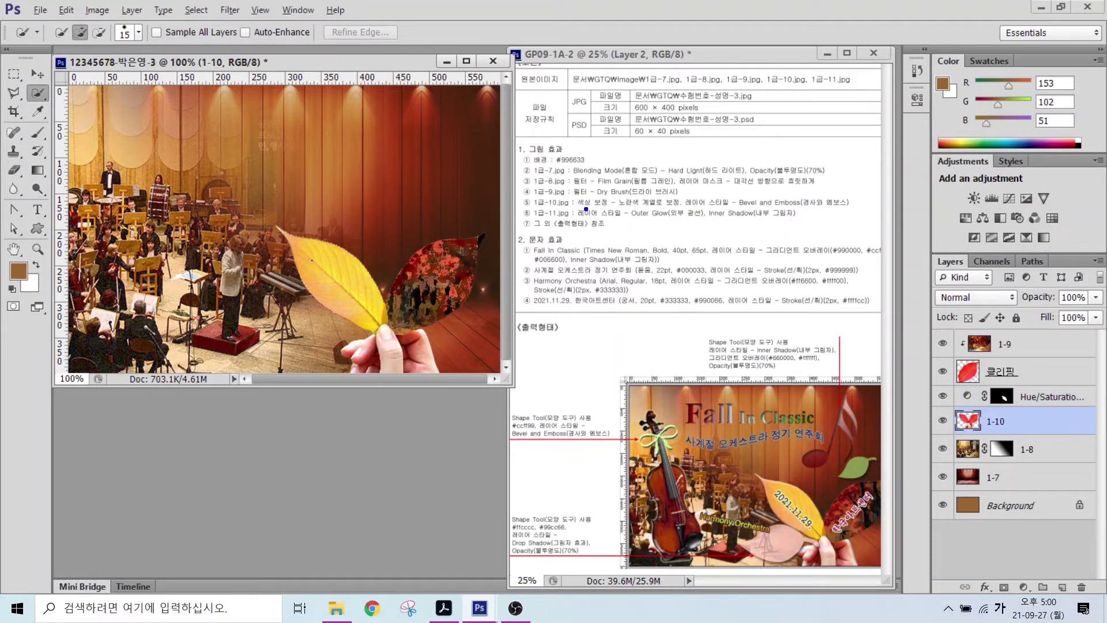
pyautogui.moveTo(562, 211); pyautogui.dragTo(846, 210)
pyautogui.press('Escape')
pyautogui.click(984, 587)
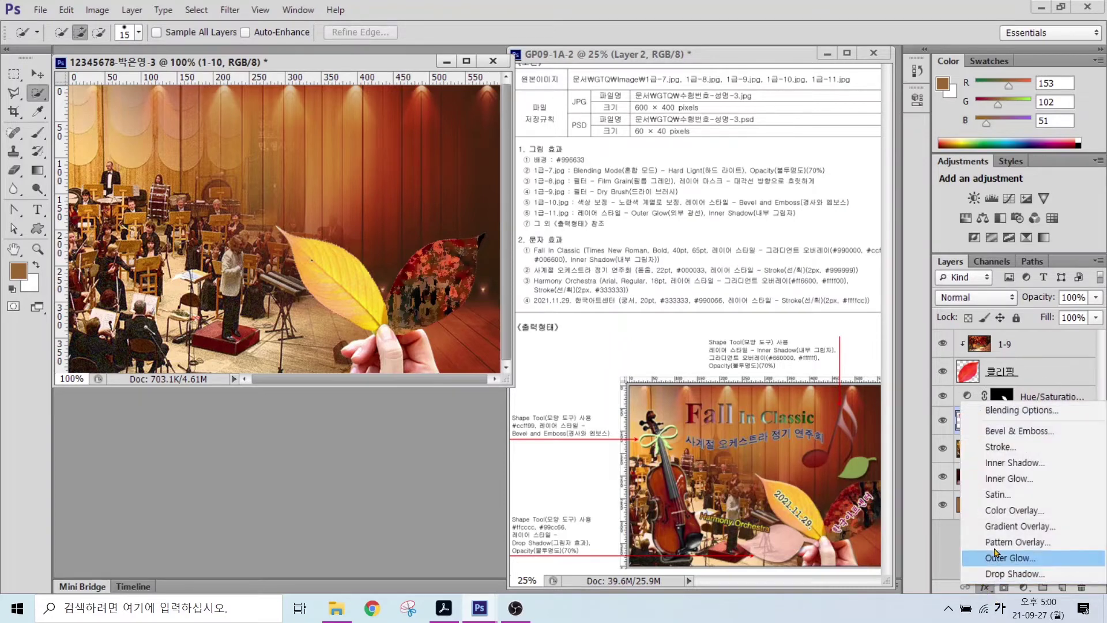
pyautogui.click(1014, 433)
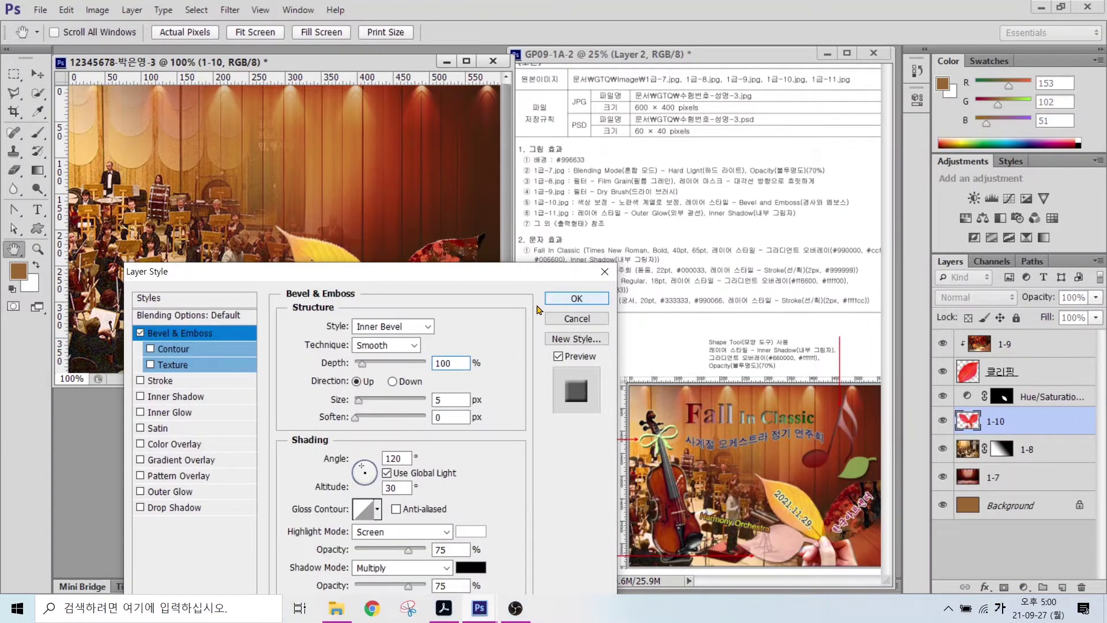
pyautogui.click(576, 298)
pyautogui.click(1024, 349)
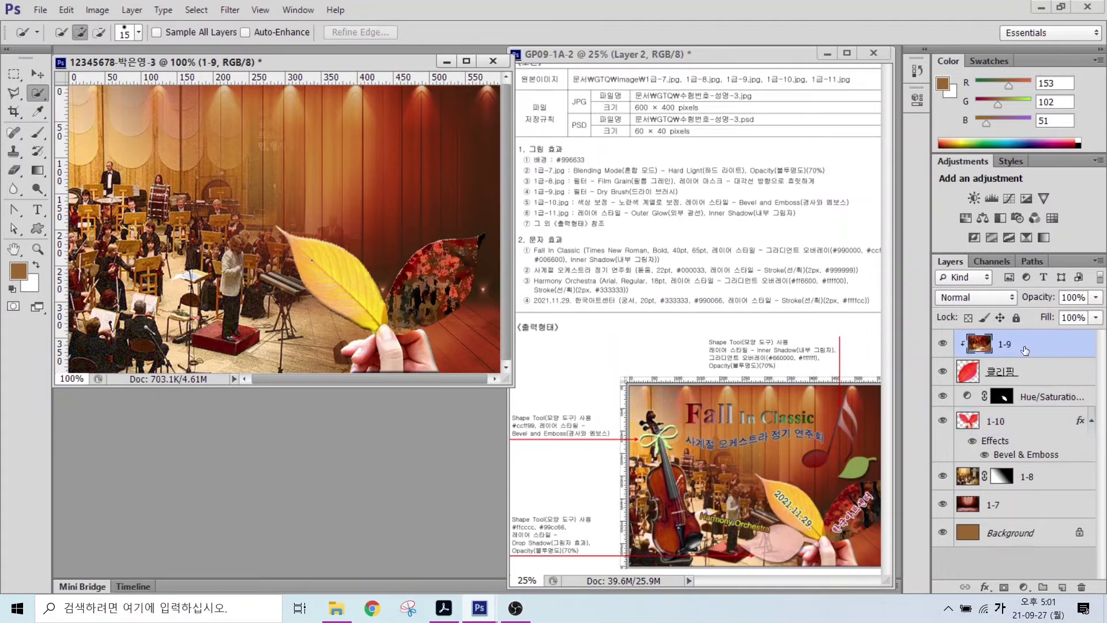
pyautogui.click(1070, 349)
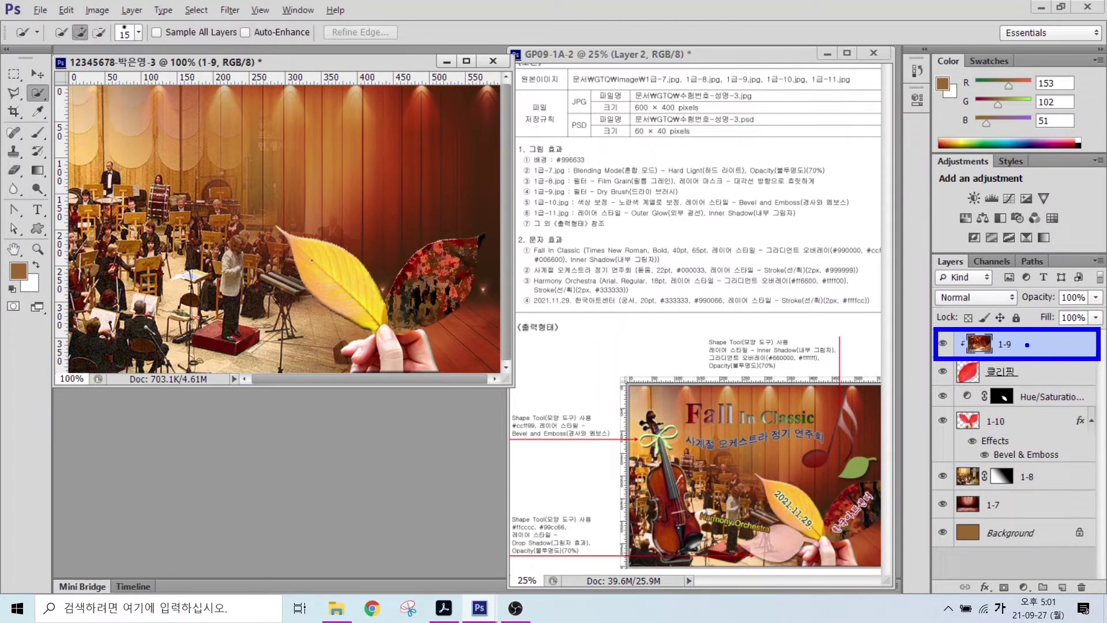
pyautogui.moveTo(910, 349)
pyautogui.mouseDown()
pyautogui.moveTo(917, 328)
pyautogui.moveTo(949, 308)
pyautogui.moveTo(944, 296)
pyautogui.moveTo(971, 315)
pyautogui.mouseUp()
pyautogui.moveTo(908, 299); pyautogui.dragTo(952, 267)
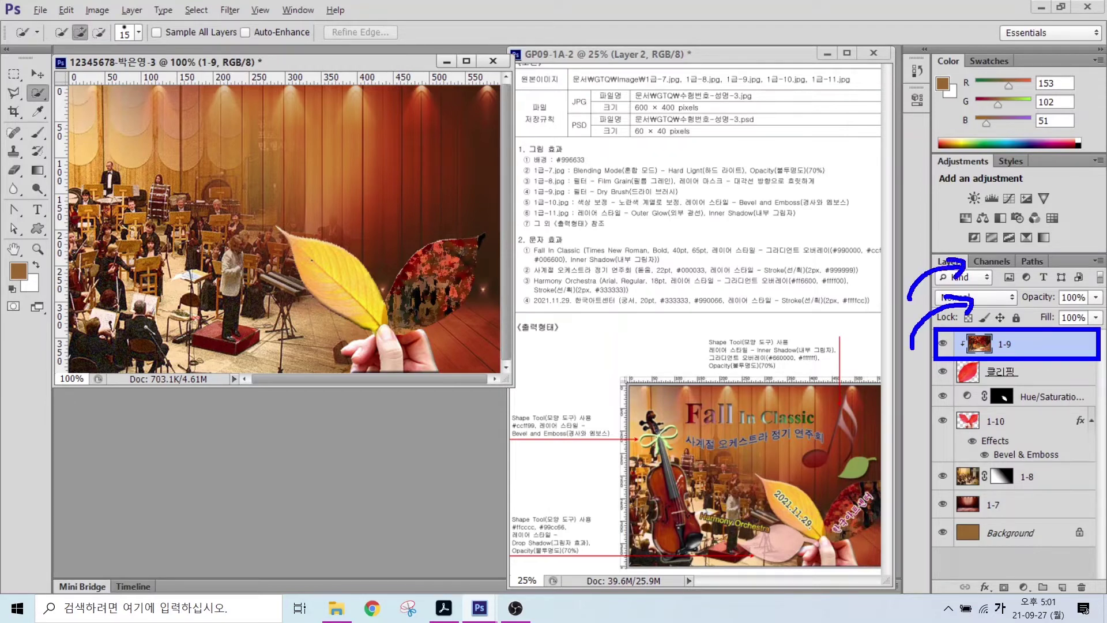
pyautogui.press('Escape')
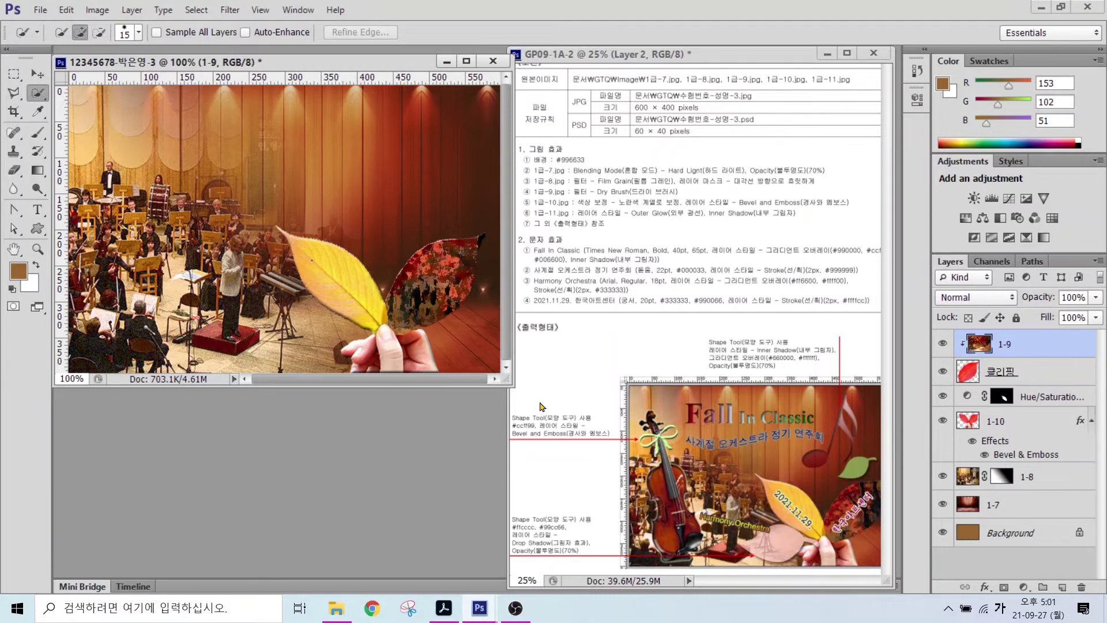
pyautogui.hotkey('ctrl', 'o')
# - Open 1급-11.jpg and select the violin, excluding the white background and the Korean text
pyautogui.click(645, 237)
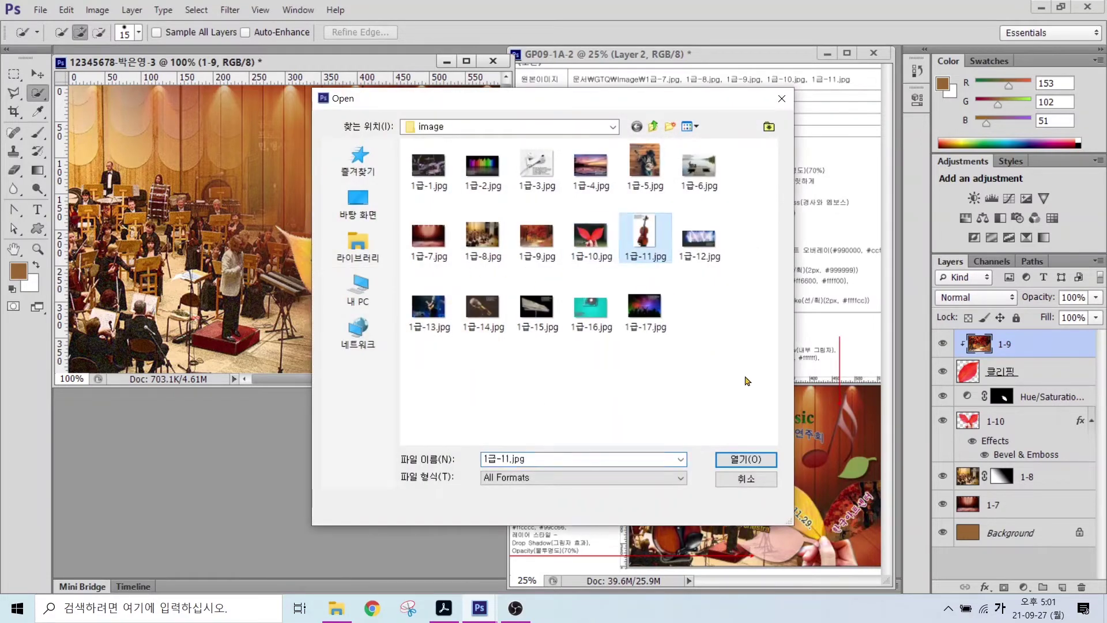
pyautogui.click(746, 459)
pyautogui.rightClick(36, 95)
pyautogui.click(74, 108)
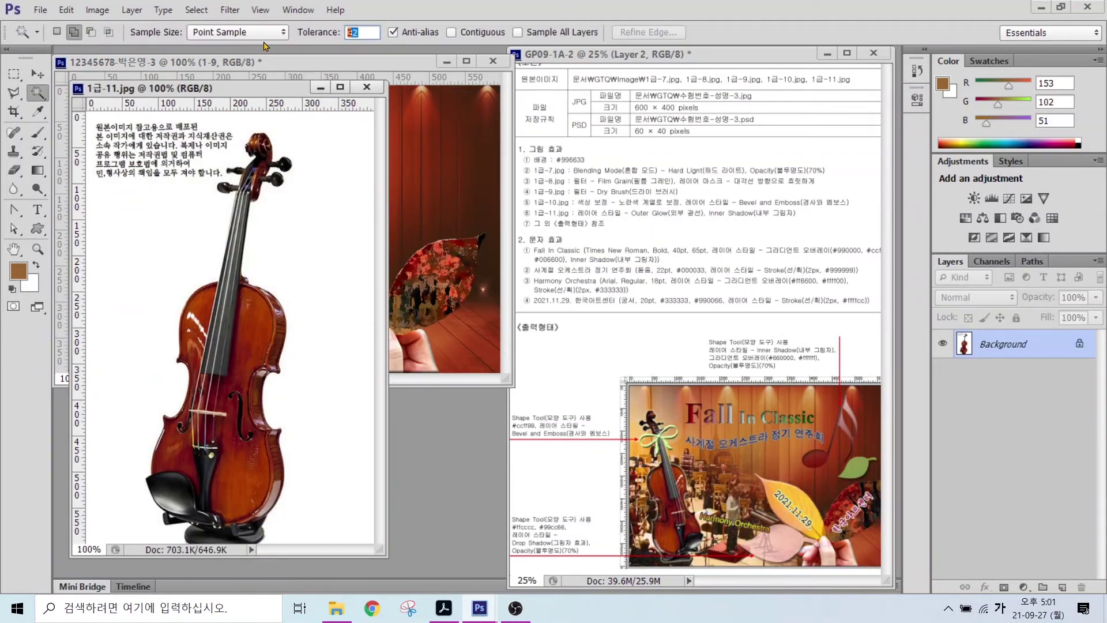
pyautogui.click(207, 137)
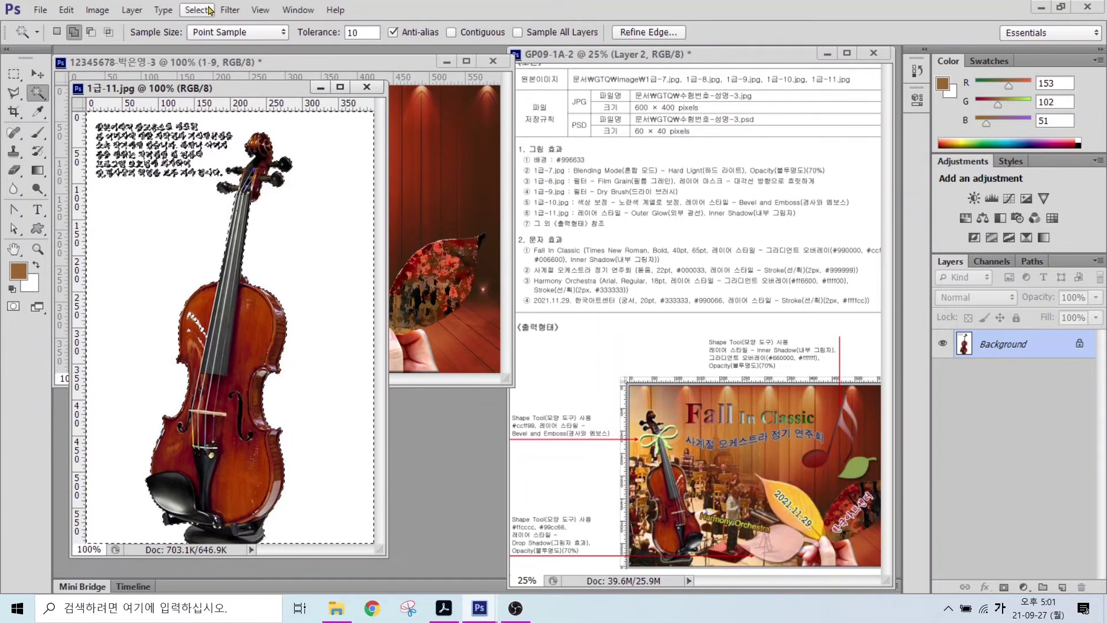
pyautogui.click(197, 10)
pyautogui.click(207, 68)
pyautogui.click(13, 73)
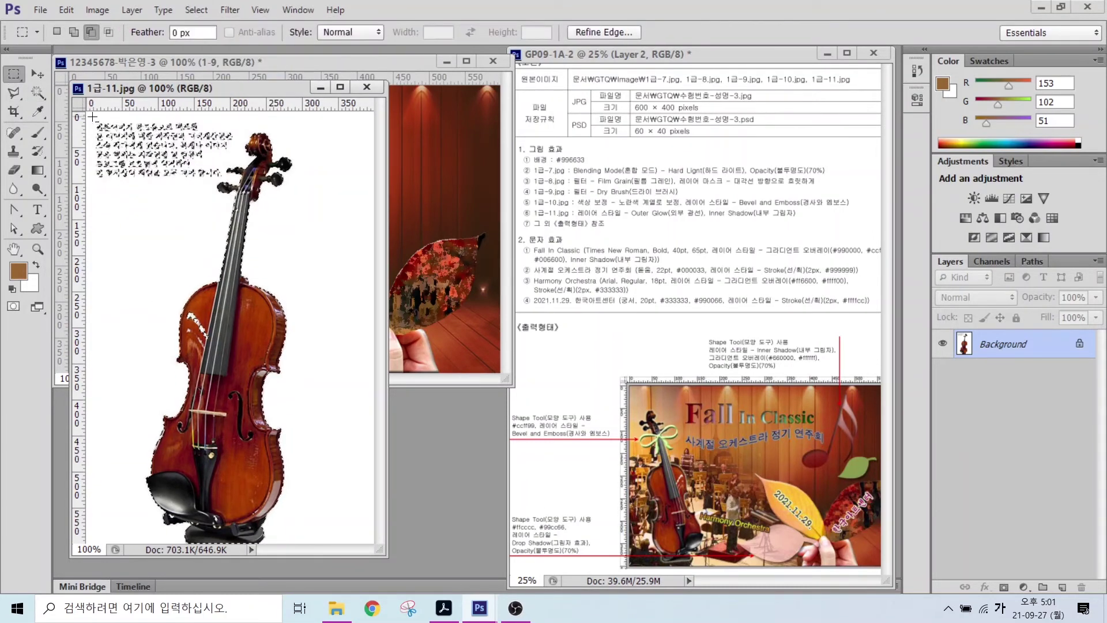
pyautogui.moveTo(92, 118); pyautogui.dragTo(199, 168)
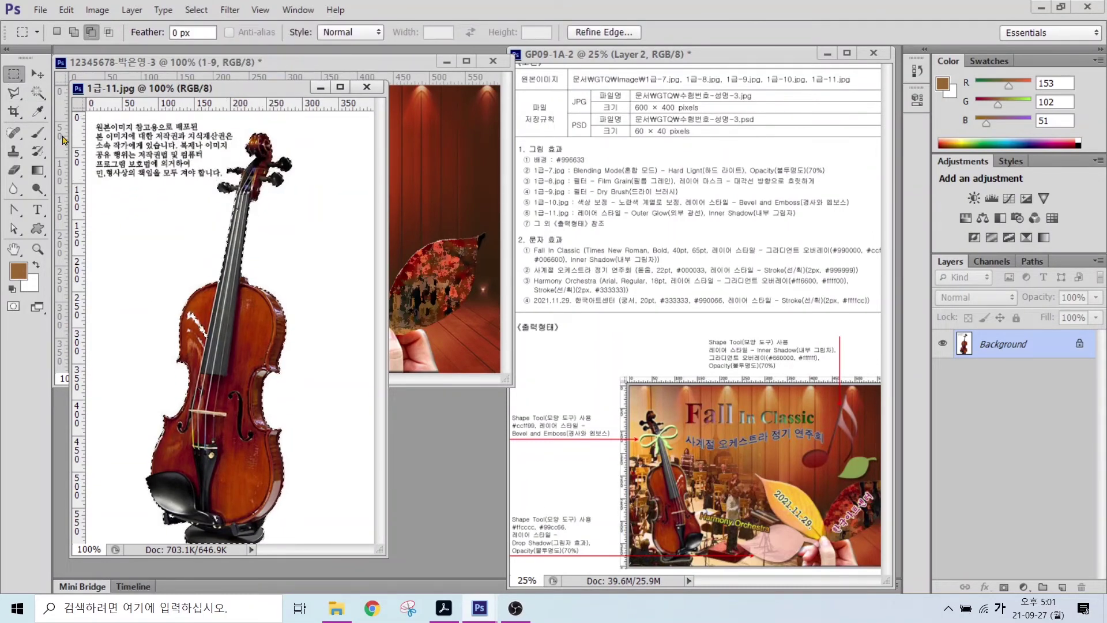
# - Move the violin into the poster as layer 1-11, closing the source image
pyautogui.moveTo(242, 88); pyautogui.dragTo(478, 115)
pyautogui.press('v')
pyautogui.moveTo(452, 438); pyautogui.dragTo(187, 314)
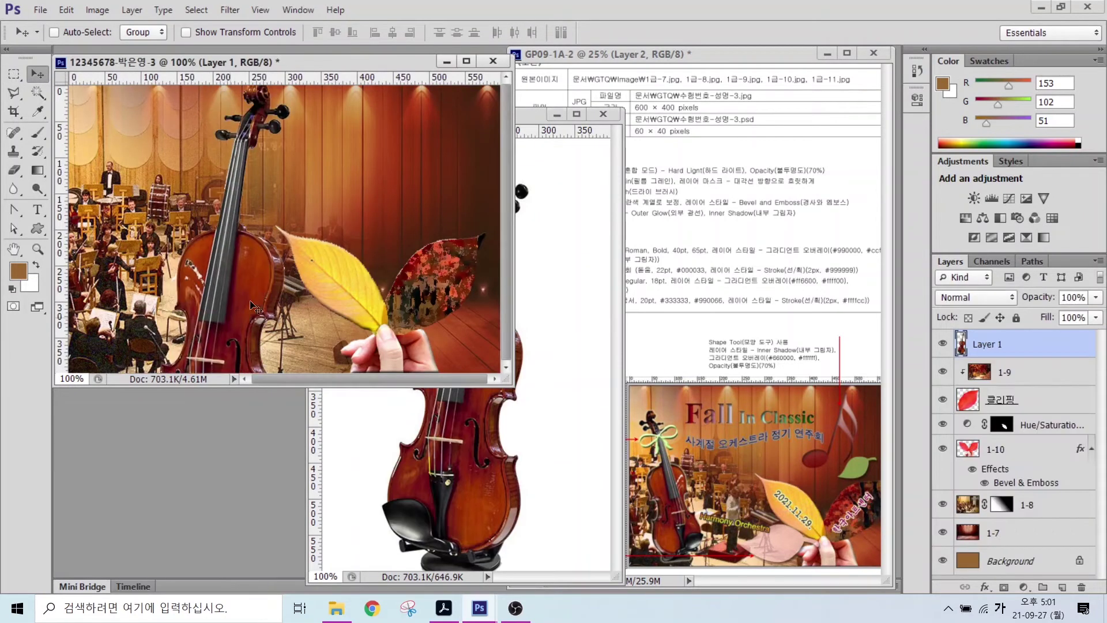
pyautogui.click(603, 114)
pyautogui.doubleClick(990, 344)
pyautogui.write('1-11')
pyautogui.press('Return')
pyautogui.moveTo(311, 277); pyautogui.dragTo(234, 292)
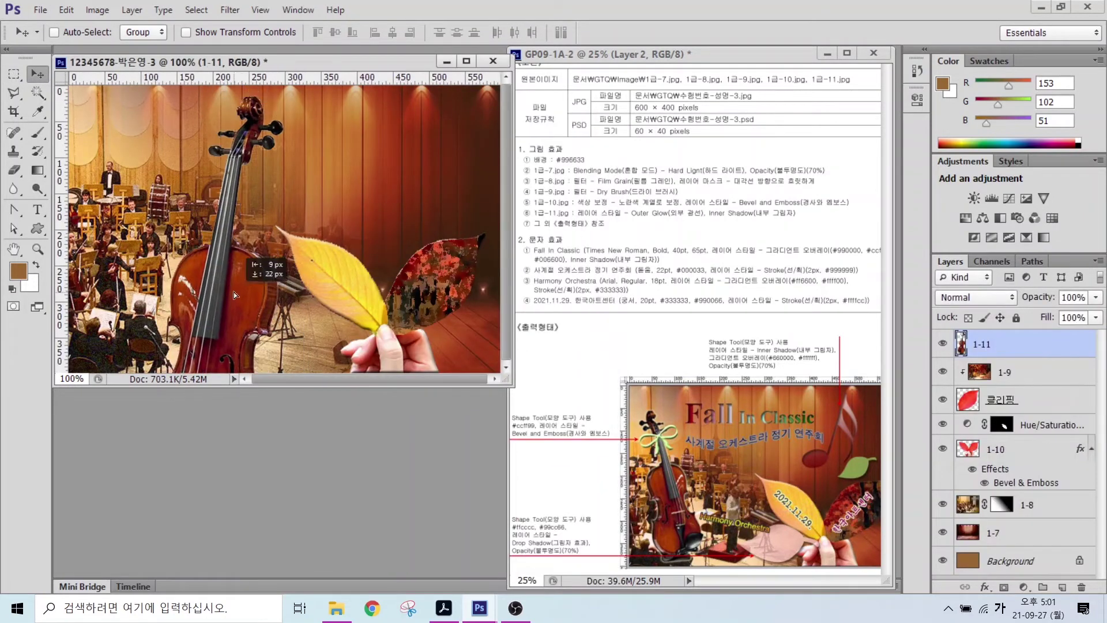
# - Shrink the violin to about 62%, flip it horizontally and place it at the poster's left
pyautogui.hotkey('ctrl', 't')
pyautogui.moveTo(332, 87); pyautogui.dragTo(254, 190)
pyautogui.moveTo(196, 253); pyautogui.dragTo(148, 288)
pyautogui.rightClick(149, 289)
pyautogui.click(172, 508)
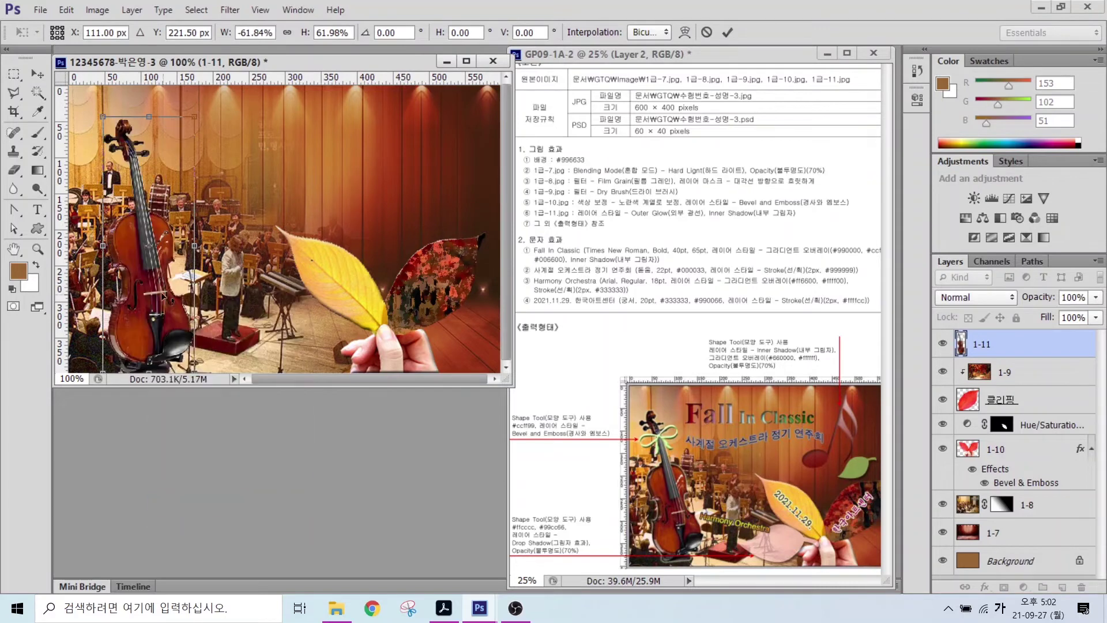
pyautogui.moveTo(195, 371); pyautogui.dragTo(179, 360)
pyautogui.moveTo(159, 280)
pyautogui.mouseDown()
pyautogui.moveTo(142, 272)
pyautogui.moveTo(173, 273)
pyautogui.mouseUp()
pyautogui.press('Return')
# - Add Inner Shadow and Outer Glow effects to the violin layer 1-11
pyautogui.click(984, 587)
pyautogui.click(995, 478)
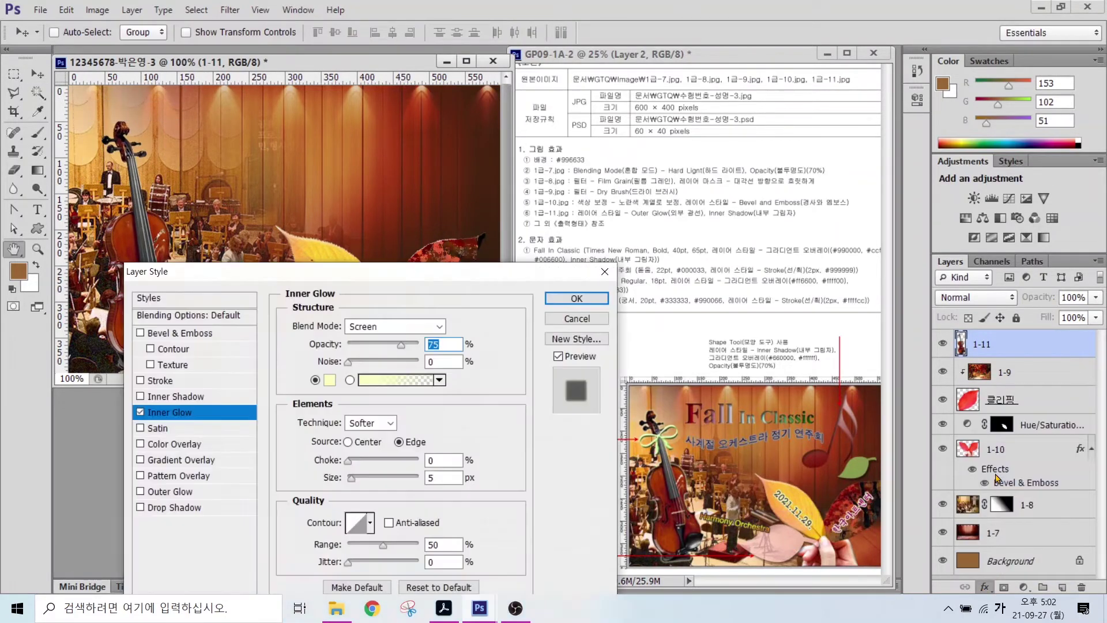
pyautogui.click(170, 491)
pyautogui.click(554, 299)
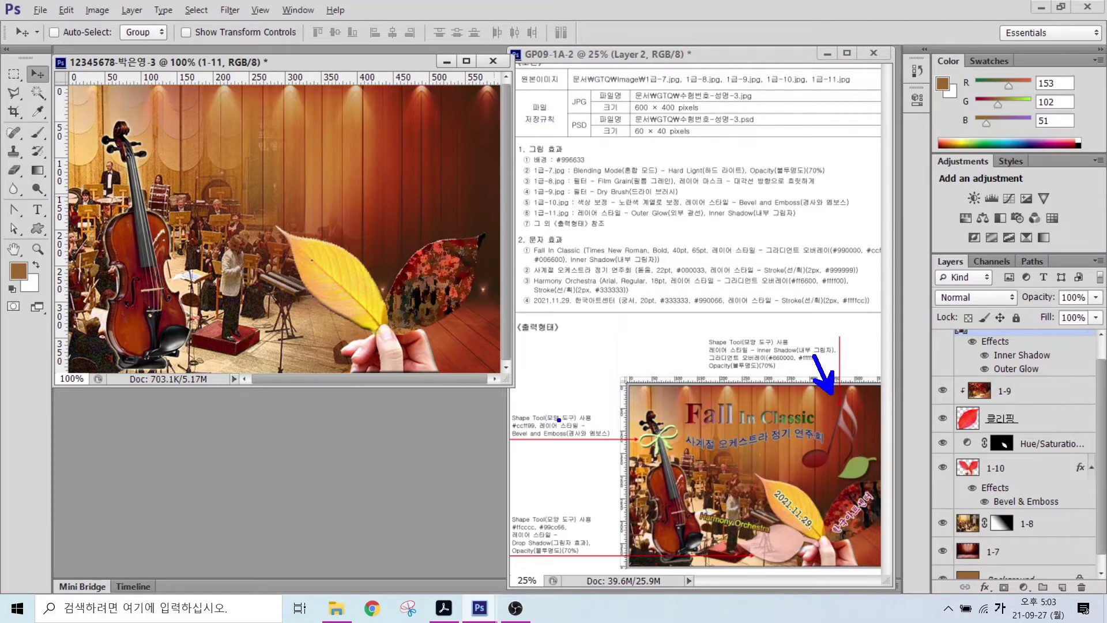
pyautogui.click(37, 229)
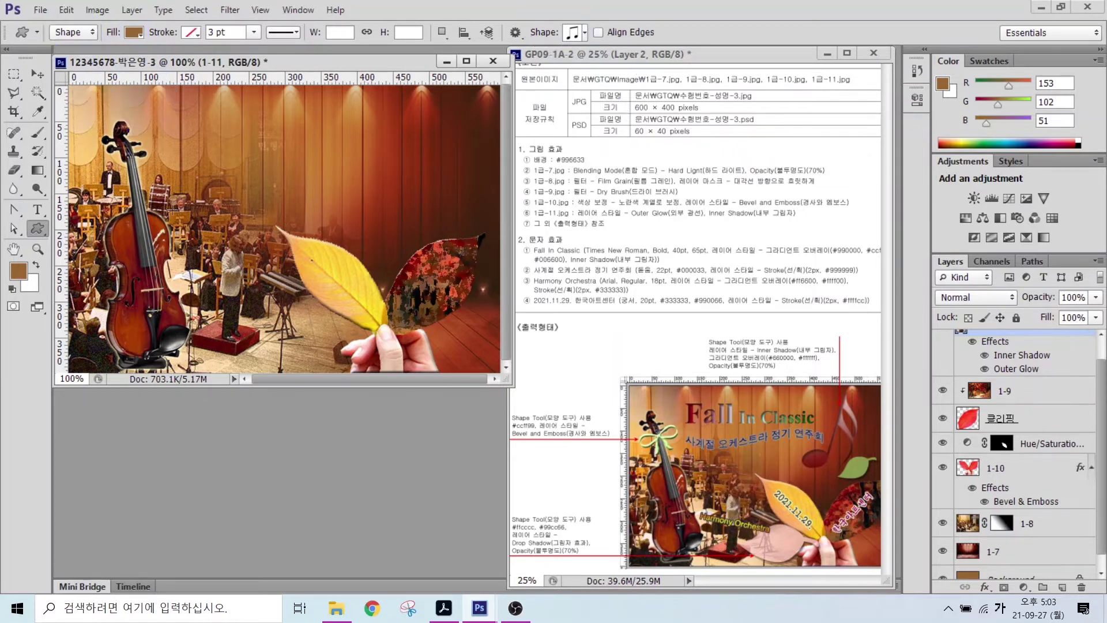
# - Draw an eighth-note shape above the right leaf with a #990000 Gradient Overlay and Inner Shadow
pyautogui.click(583, 33)
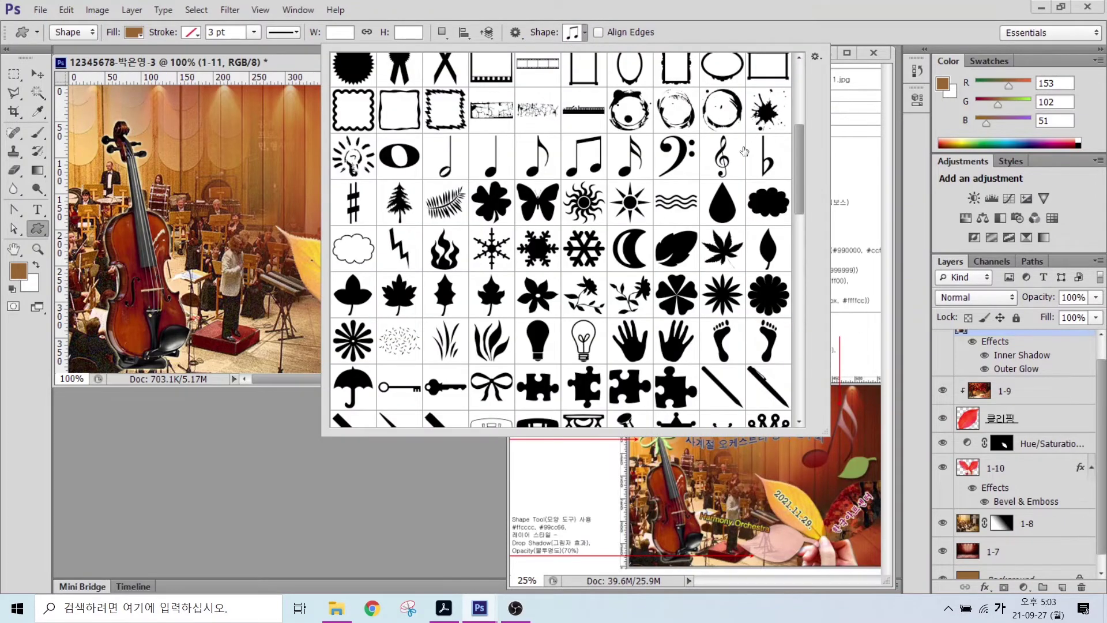
pyautogui.doubleClick(630, 156)
pyautogui.moveTo(361, 129); pyautogui.dragTo(428, 246)
pyautogui.click(985, 587)
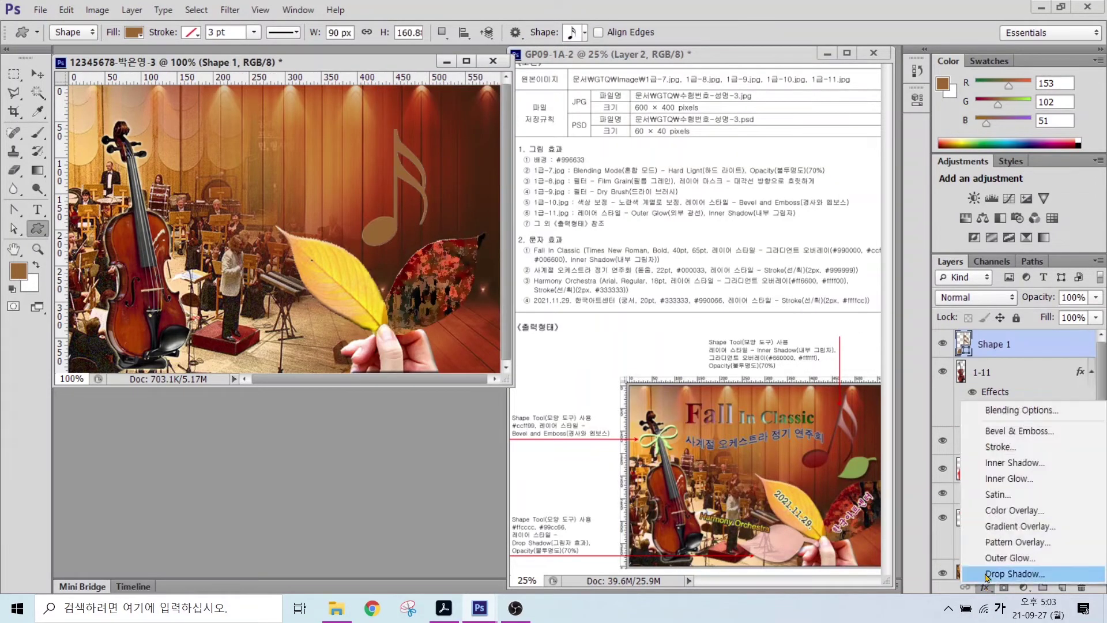
pyautogui.click(1006, 514)
pyautogui.doubleClick(242, 346)
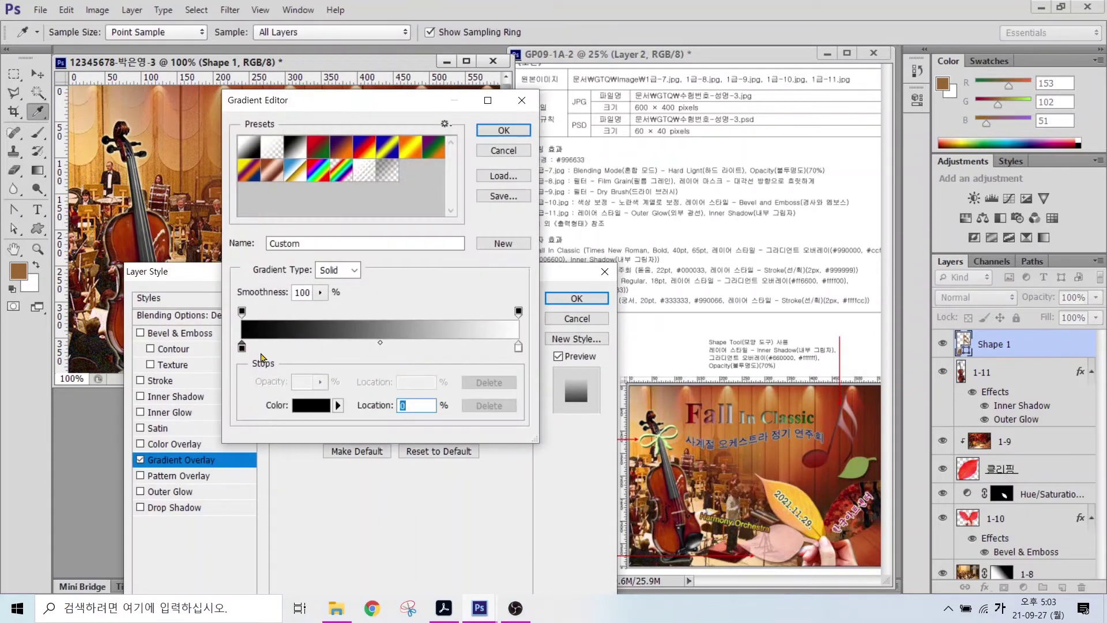
pyautogui.write('990000')
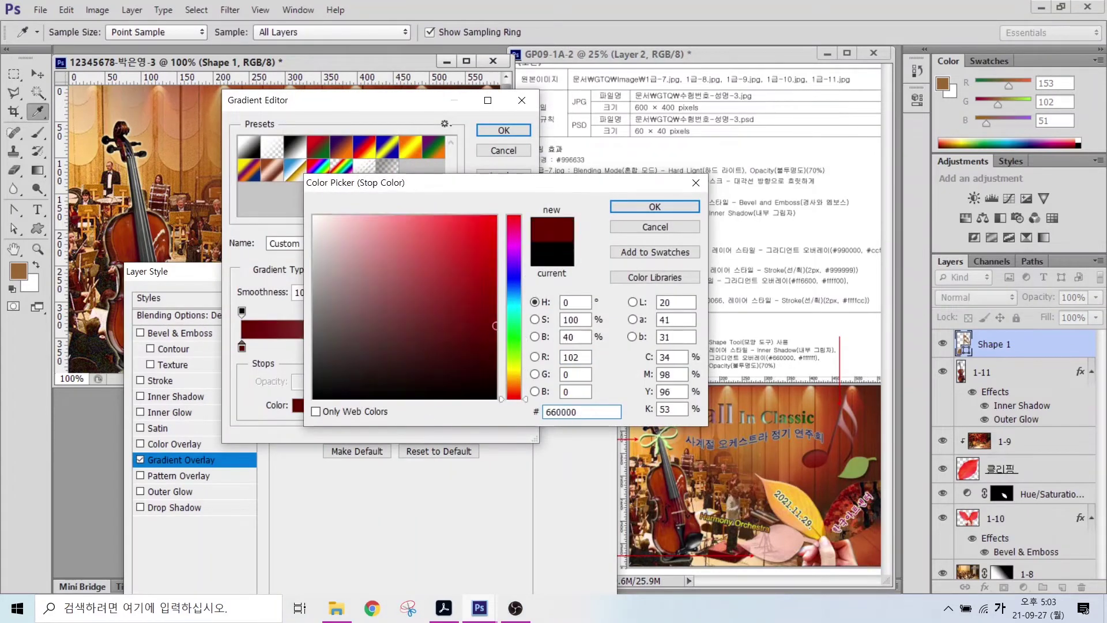
pyautogui.press('Return')
pyautogui.press('Return')
pyautogui.click(222, 396)
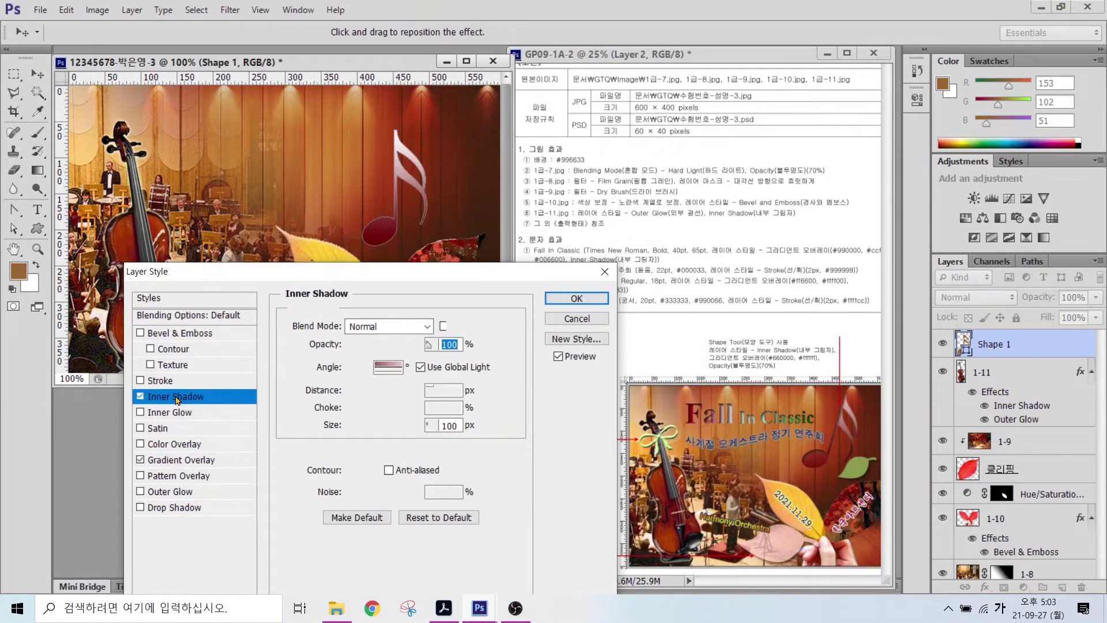
pyautogui.click(576, 298)
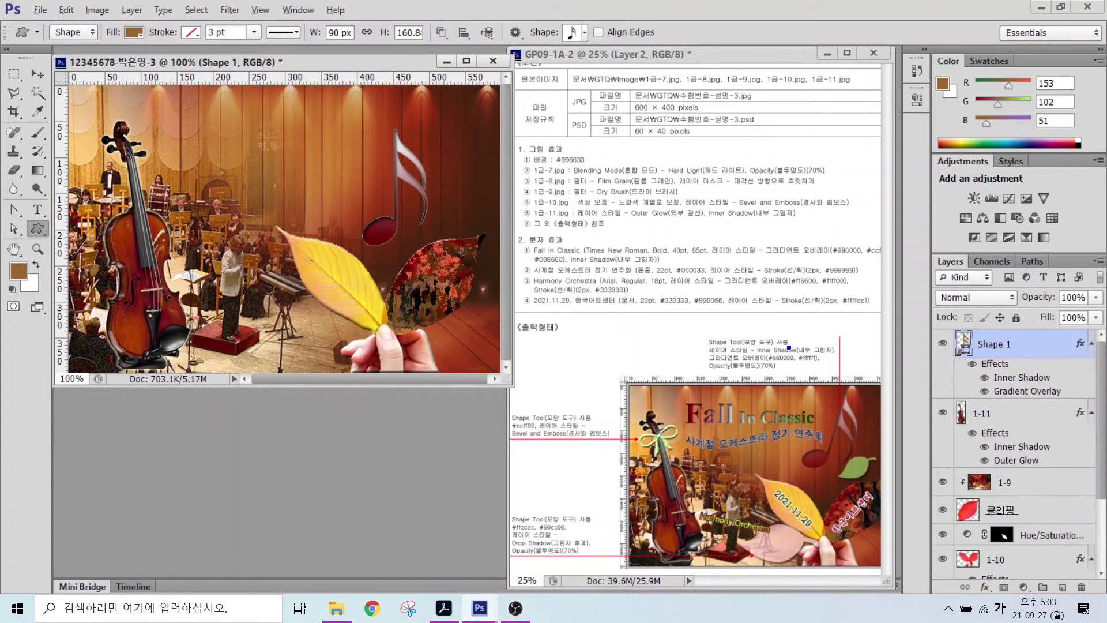
# - Set the note layer's opacity to 70%
pyautogui.moveTo(757, 370); pyautogui.dragTo(804, 411)
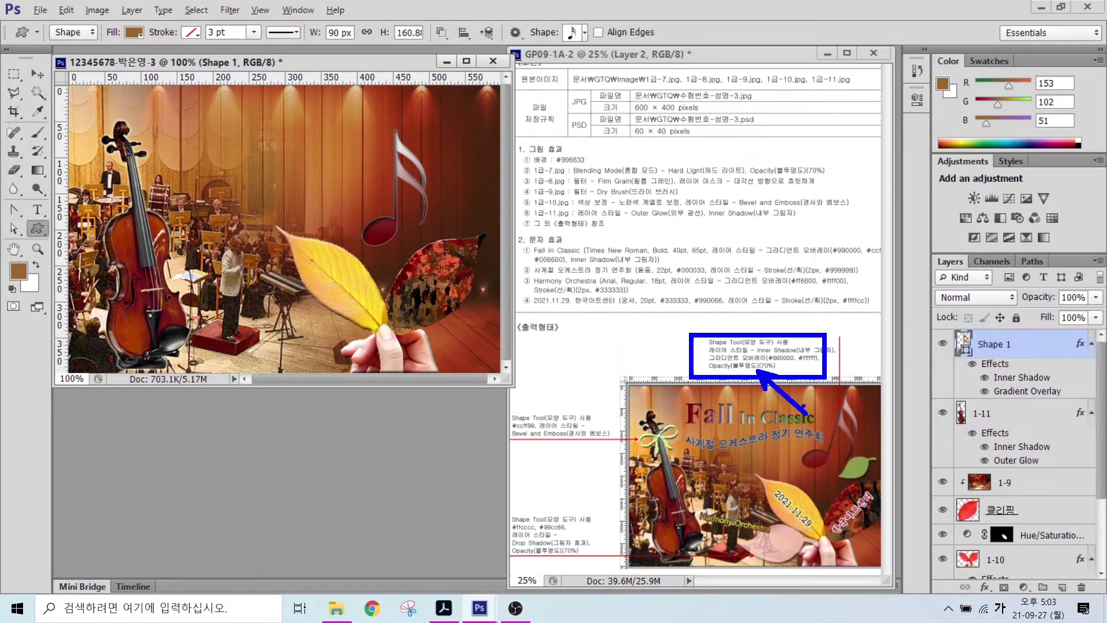
pyautogui.moveTo(1006, 282); pyautogui.dragTo(1104, 305)
pyautogui.moveTo(1042, 236); pyautogui.dragTo(1065, 282)
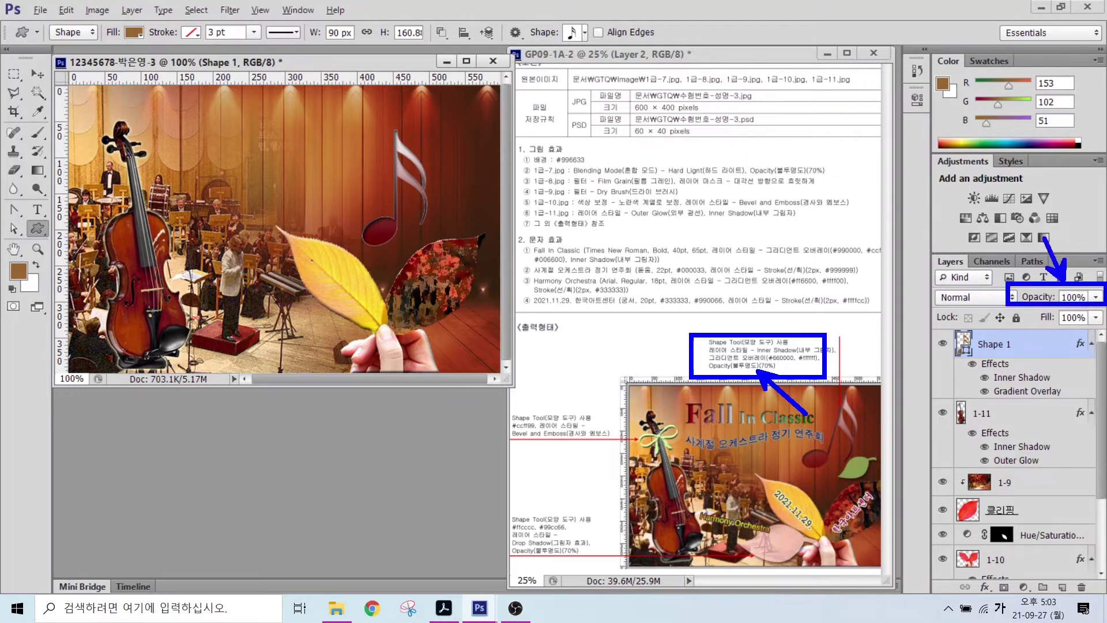
pyautogui.press('Escape')
pyautogui.press('7')
# - Tilt the note about 24 degrees and enlarge it to about 119%
pyautogui.hotkey('ctrl', 't')
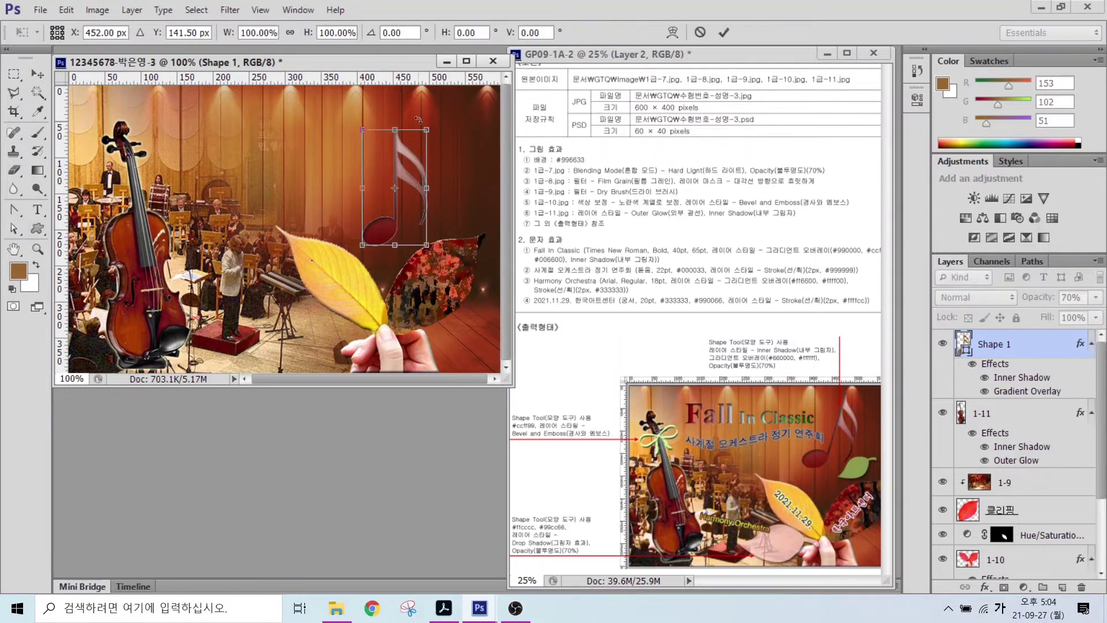
pyautogui.moveTo(438, 126)
pyautogui.mouseDown()
pyautogui.moveTo(459, 148)
pyautogui.moveTo(454, 141)
pyautogui.mouseUp()
pyautogui.moveTo(369, 219); pyautogui.dragTo(372, 203)
pyautogui.moveTo(446, 121); pyautogui.dragTo(482, 112)
pyautogui.press('Return')
pyautogui.click(574, 32)
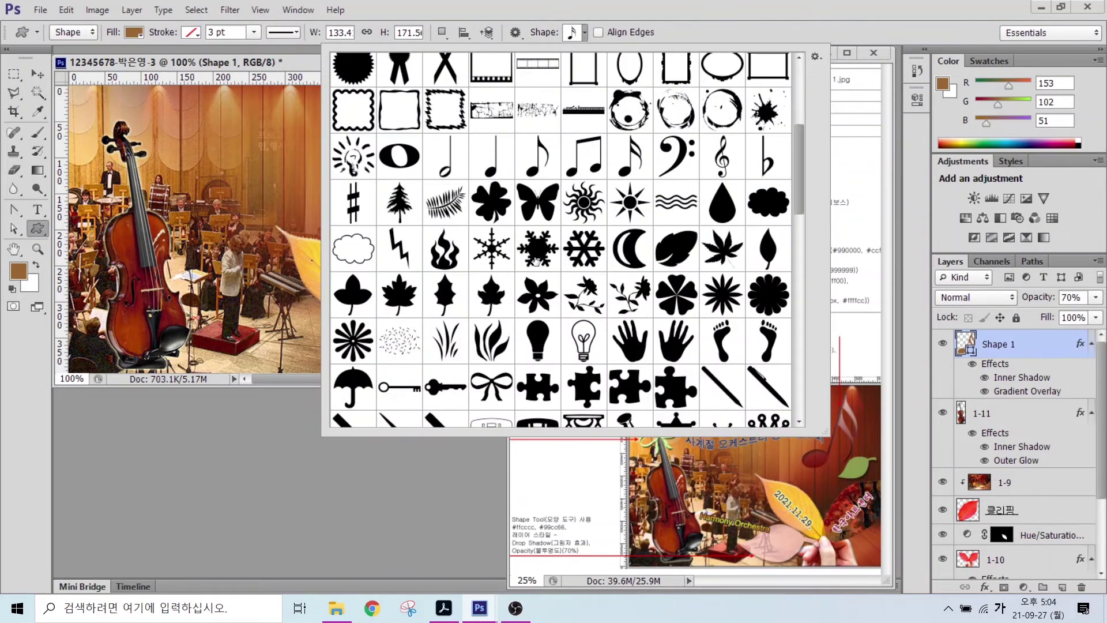
# - Draw a leaf shape, then rotate, shrink and place it beside the note
pyautogui.doubleClick(768, 249)
pyautogui.moveTo(358, 233); pyautogui.dragTo(396, 331)
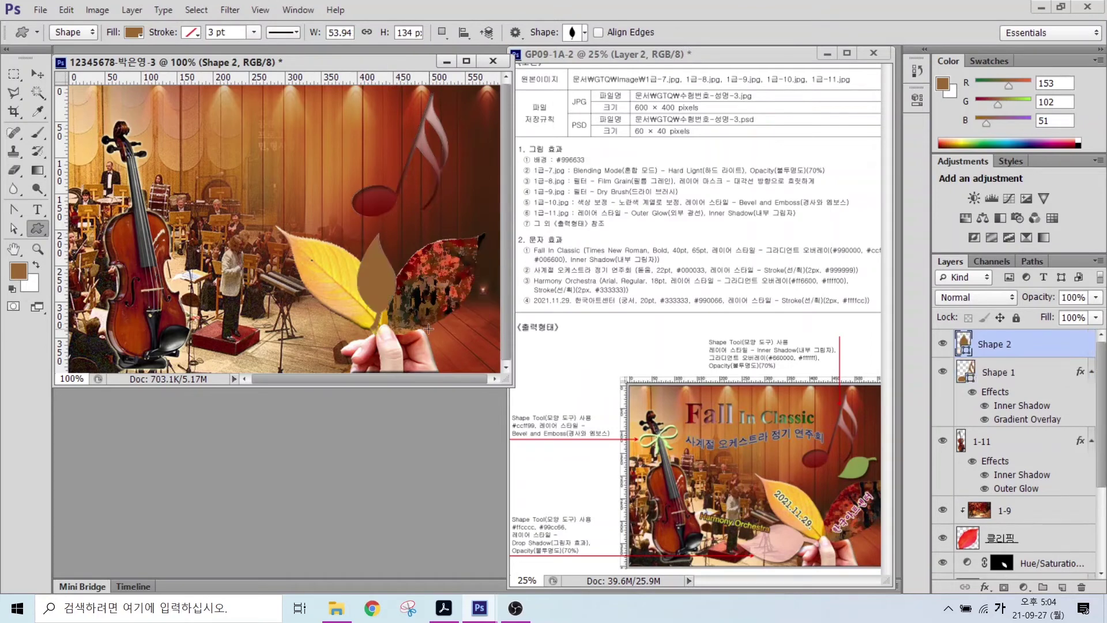
pyautogui.hotkey('ctrl', 't')
pyautogui.moveTo(406, 224); pyautogui.dragTo(450, 185)
pyautogui.press('Down')
pyautogui.press('Down')
pyautogui.press('Down')
pyautogui.press('Down')
pyautogui.press('Down')
pyautogui.press('Down')
pyautogui.press('Down')
pyautogui.press('Down')
pyautogui.press('Down')
pyautogui.press('Down')
pyautogui.press('Down')
pyautogui.press('Down')
pyautogui.press('Down')
pyautogui.press('Down')
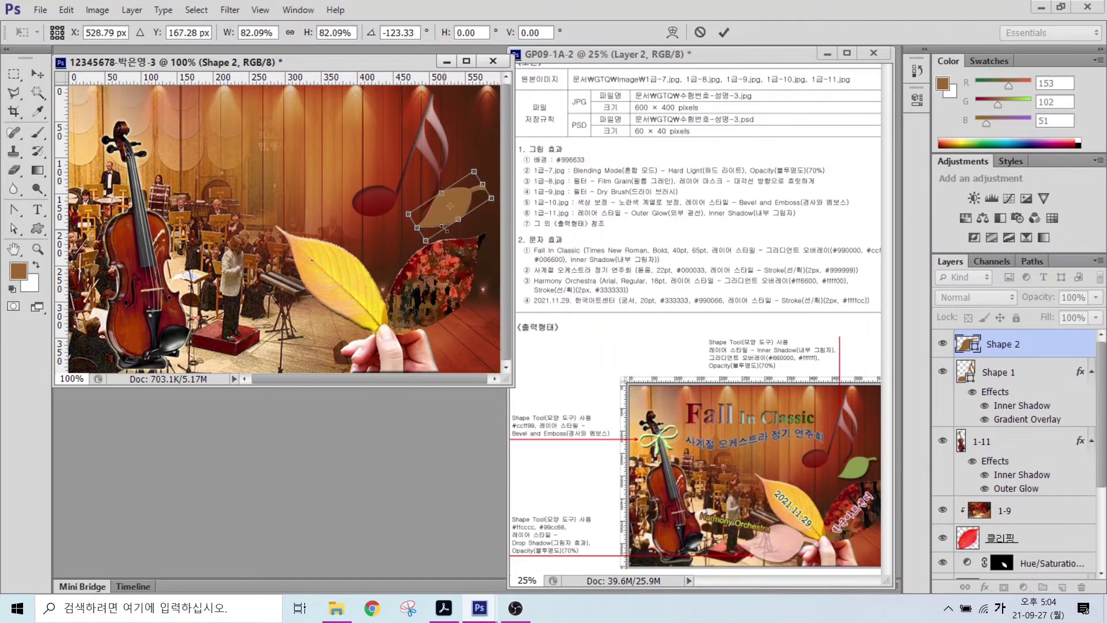
pyautogui.press('Return')
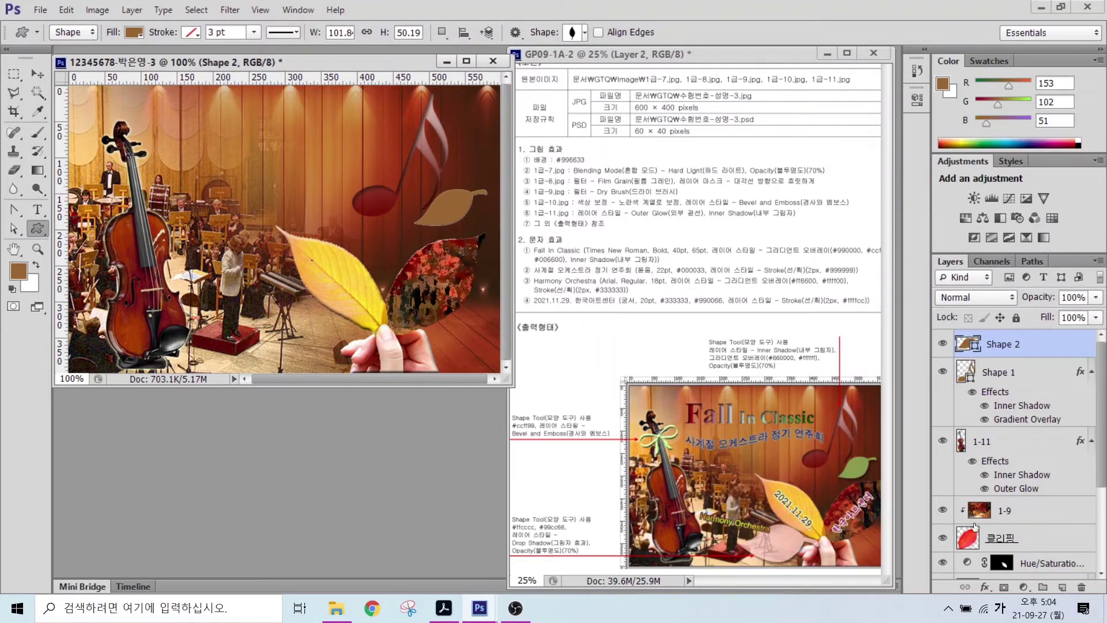
# - Fill the leaf shape with green #99cc66
pyautogui.doubleClick(968, 340)
pyautogui.click(577, 409)
pyautogui.press('Return')
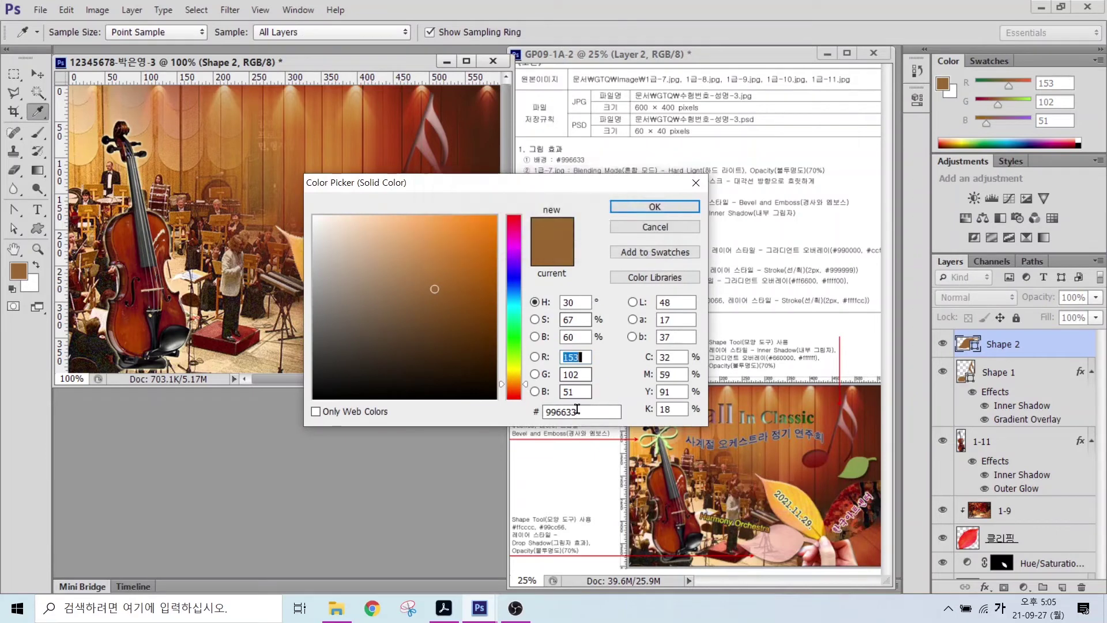
pyautogui.doubleClick(577, 409)
pyautogui.write('ffcccc')
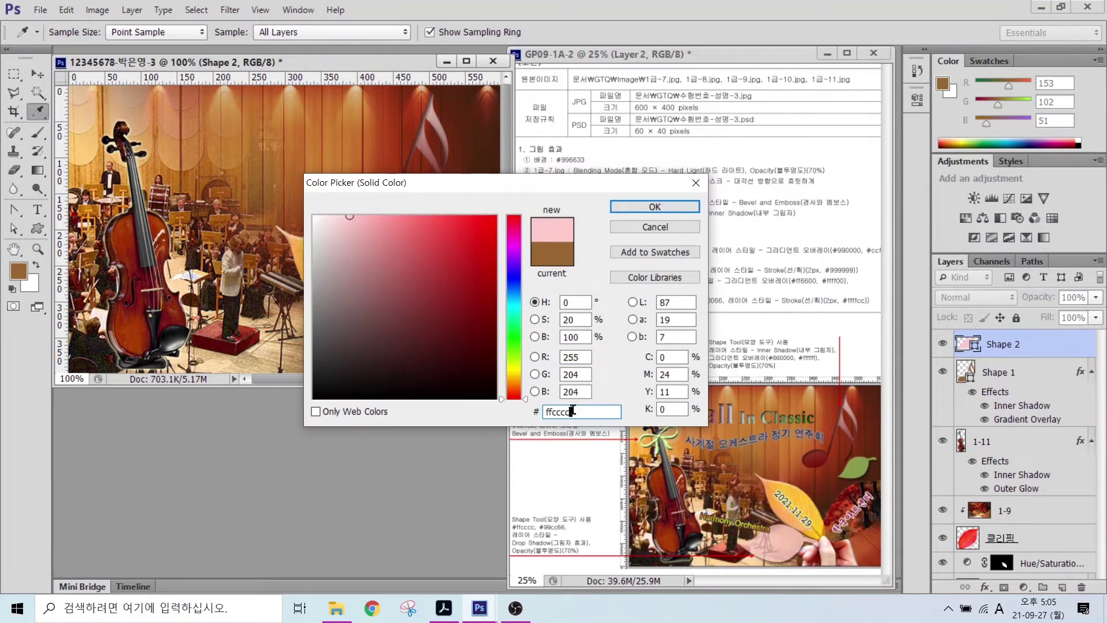
pyautogui.doubleClick(573, 410)
pyautogui.write('99cc66')
pyautogui.press('Return')
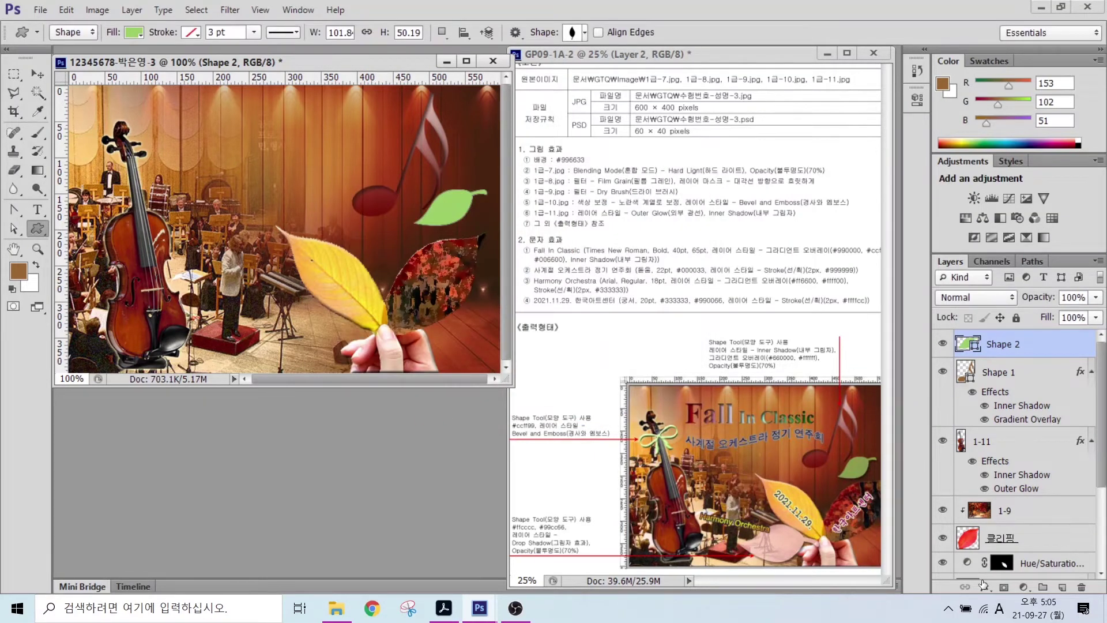
# - Give the green leaf a Drop Shadow and set its layer opacity to 70%
pyautogui.click(983, 585)
pyautogui.click(1003, 587)
pyautogui.click(564, 294)
pyautogui.doubleClick(1063, 297)
pyautogui.write('7')
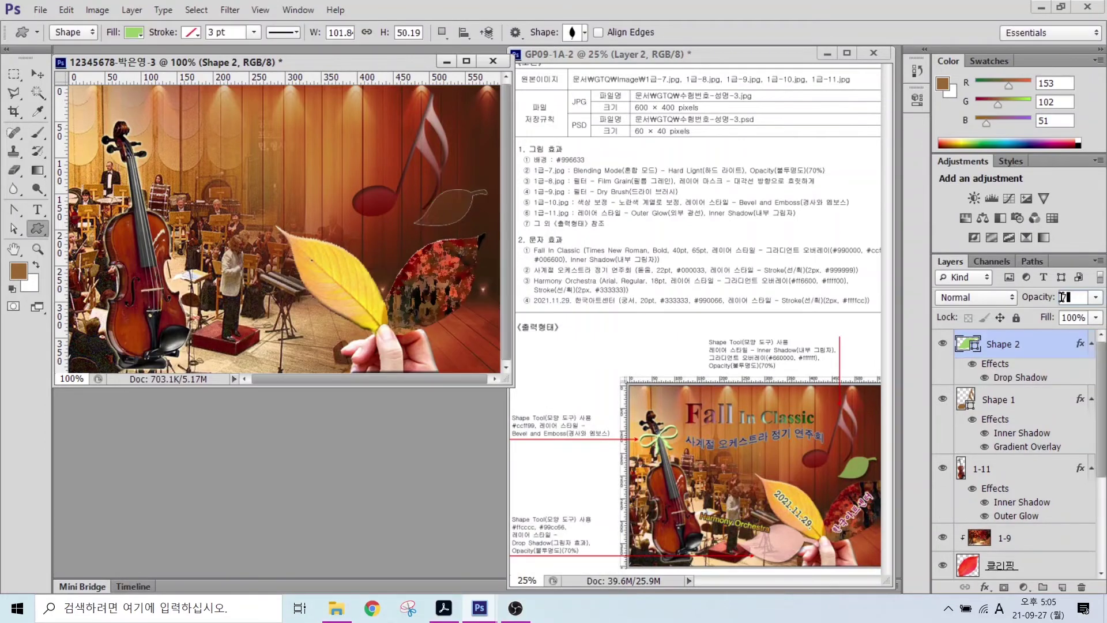
pyautogui.write('0')
pyautogui.press('Return')
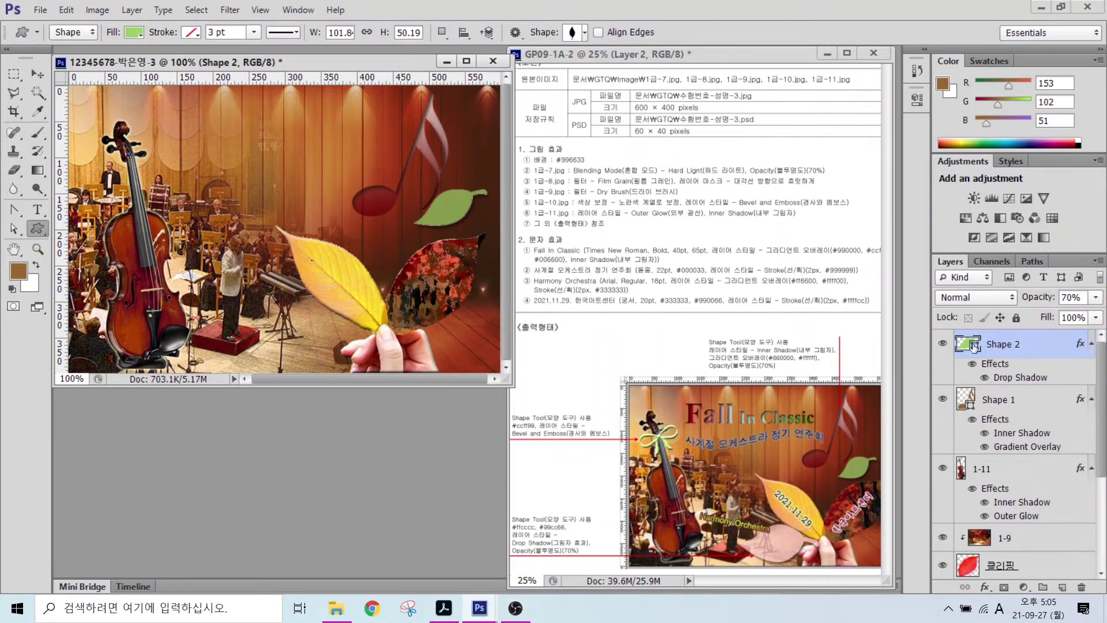
# - Duplicate the leaf to the lower left, rotate it about 31°, enlarge it about 148%, and fill it pink #ffcccc
pyautogui.hotkey('ctrl', 'j')
pyautogui.press('v')
pyautogui.moveTo(477, 185); pyautogui.dragTo(290, 363)
pyautogui.hotkey('ctrl', 't')
pyautogui.moveTo(223, 349); pyautogui.dragTo(245, 333)
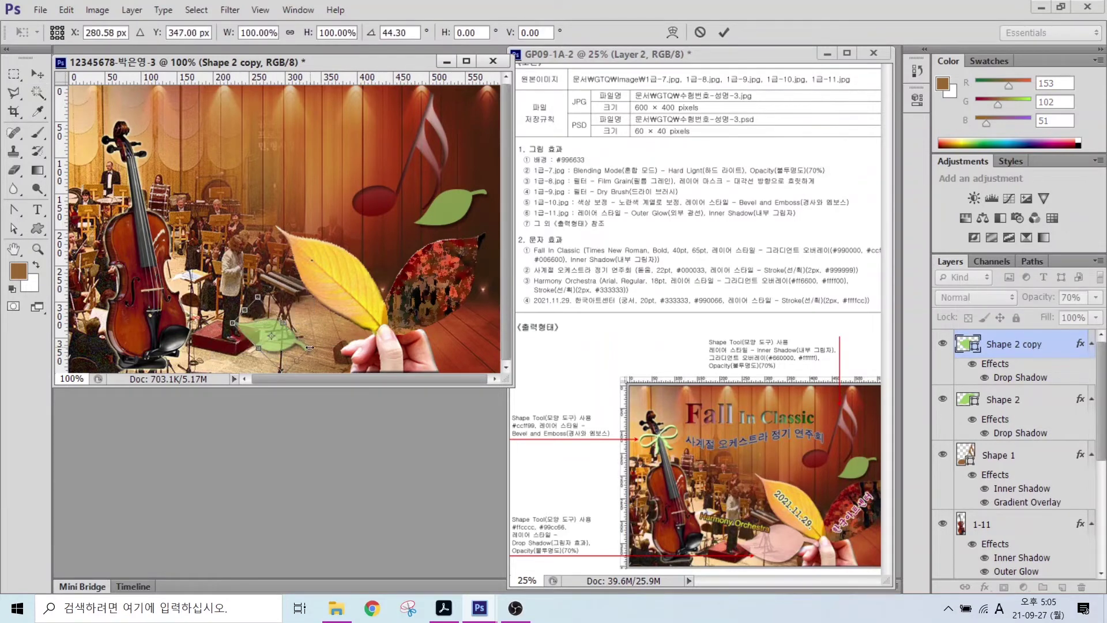
pyautogui.moveTo(310, 348); pyautogui.dragTo(328, 333)
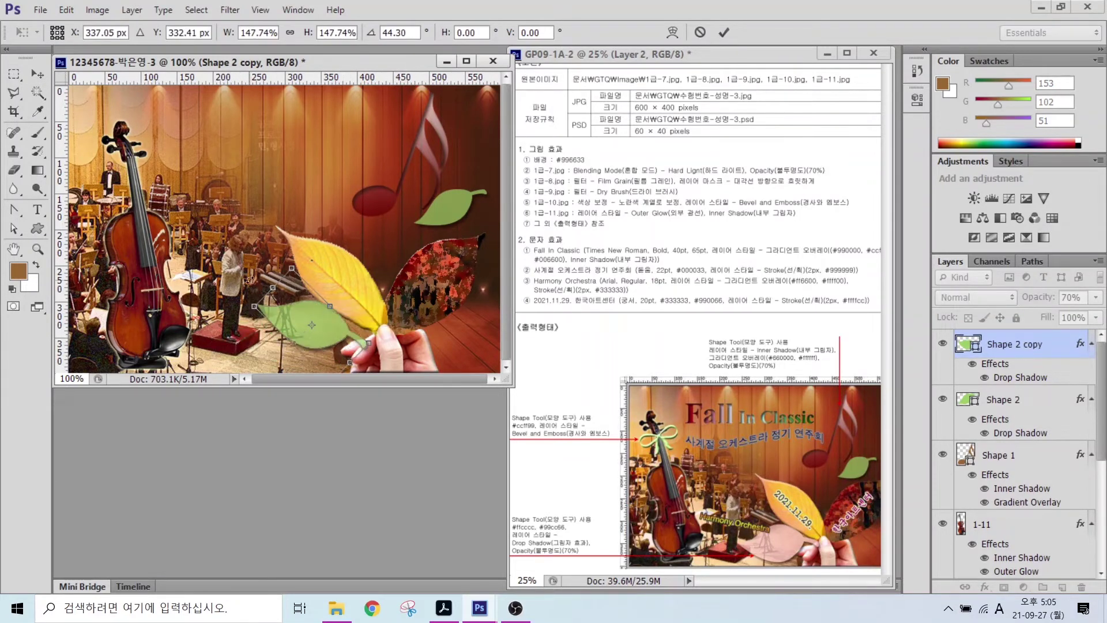
pyautogui.moveTo(249, 280); pyautogui.dragTo(231, 324)
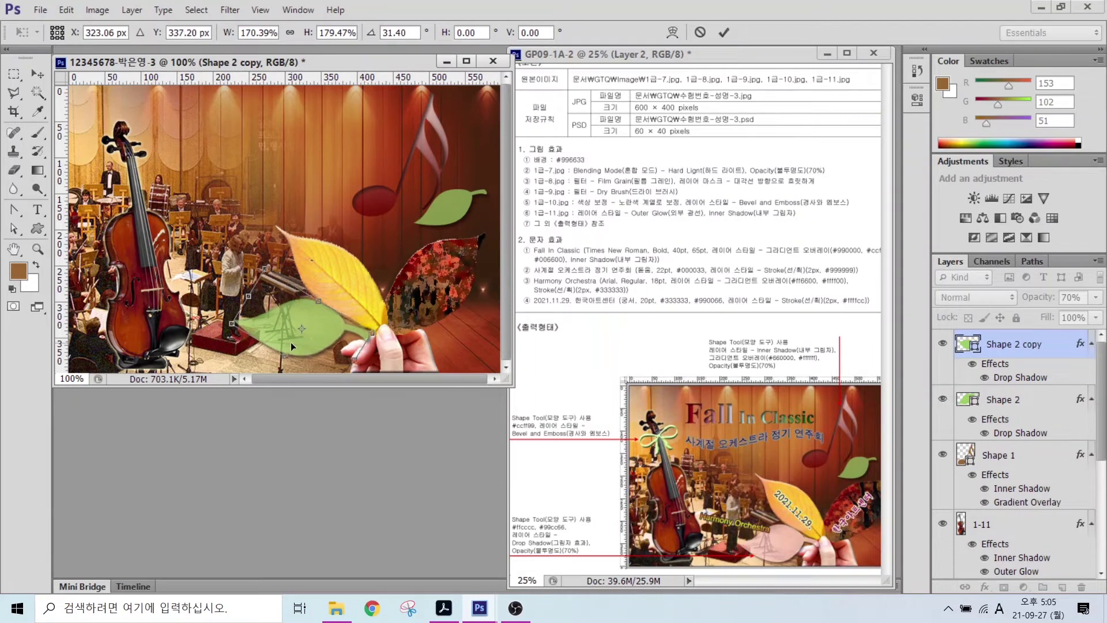
pyautogui.press('Return')
pyautogui.doubleClick(968, 344)
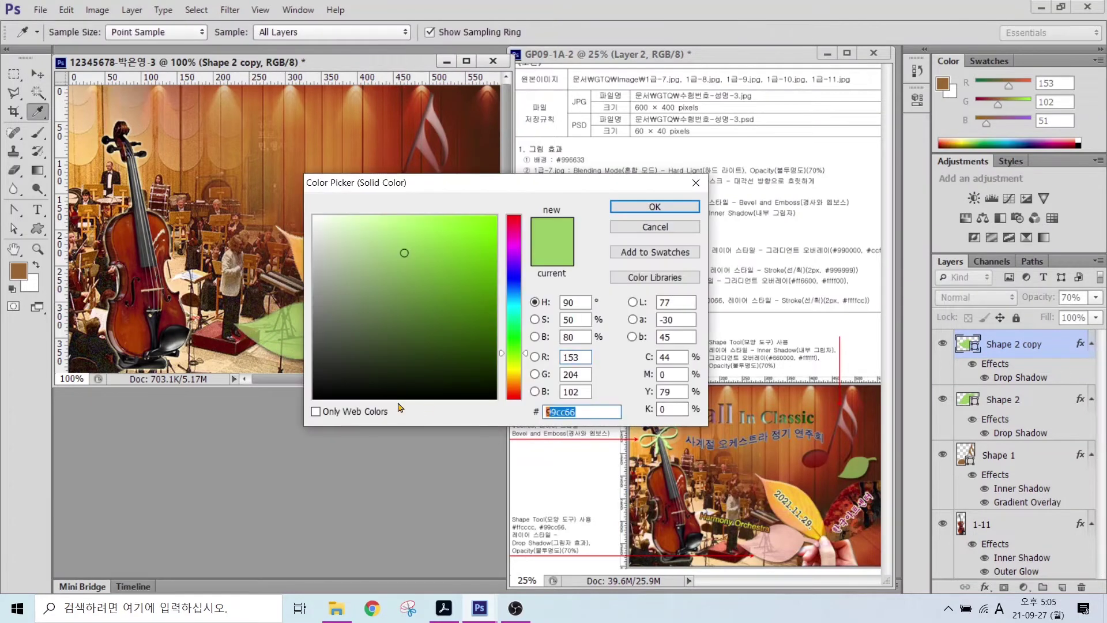
pyautogui.write('ffcccc')
pyautogui.press('Return')
# - Draw the ribbon bow custom shape on the violin
pyautogui.press('v')
pyautogui.press('u')
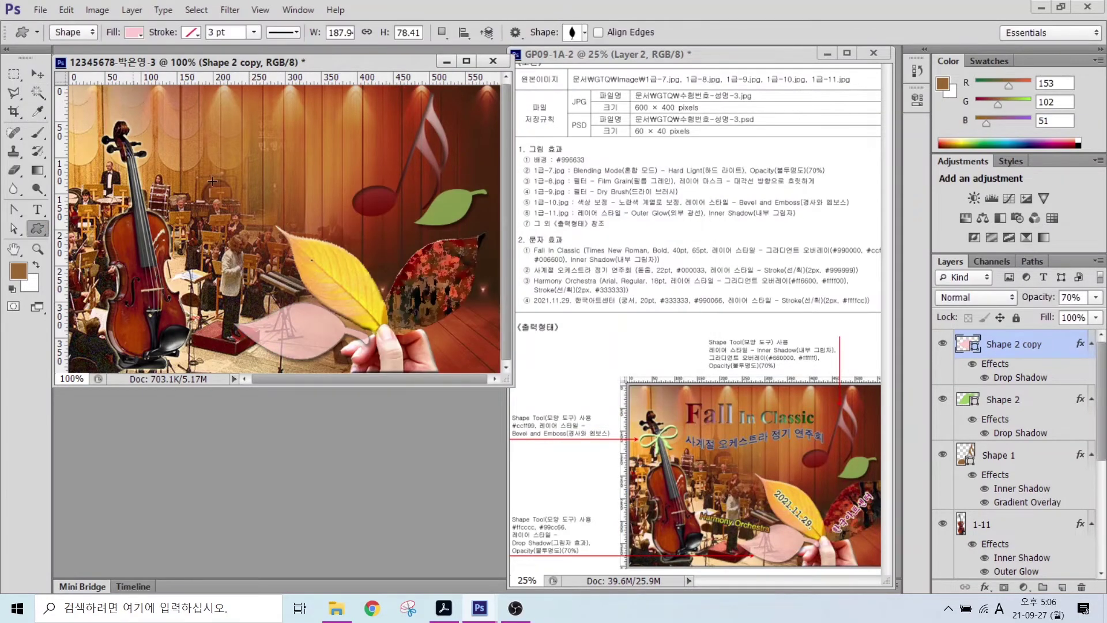
pyautogui.click(578, 32)
pyautogui.scroll(8, 694, 178)
pyautogui.moveTo(803, 118); pyautogui.dragTo(802, 210)
pyautogui.doubleClick(491, 284)
pyautogui.moveTo(152, 163); pyautogui.dragTo(110, 192)
# - Fill the bow light green #ccff99 and add a Bevel & Emboss effect
pyautogui.doubleClick(967, 343)
pyautogui.doubleClick(557, 412)
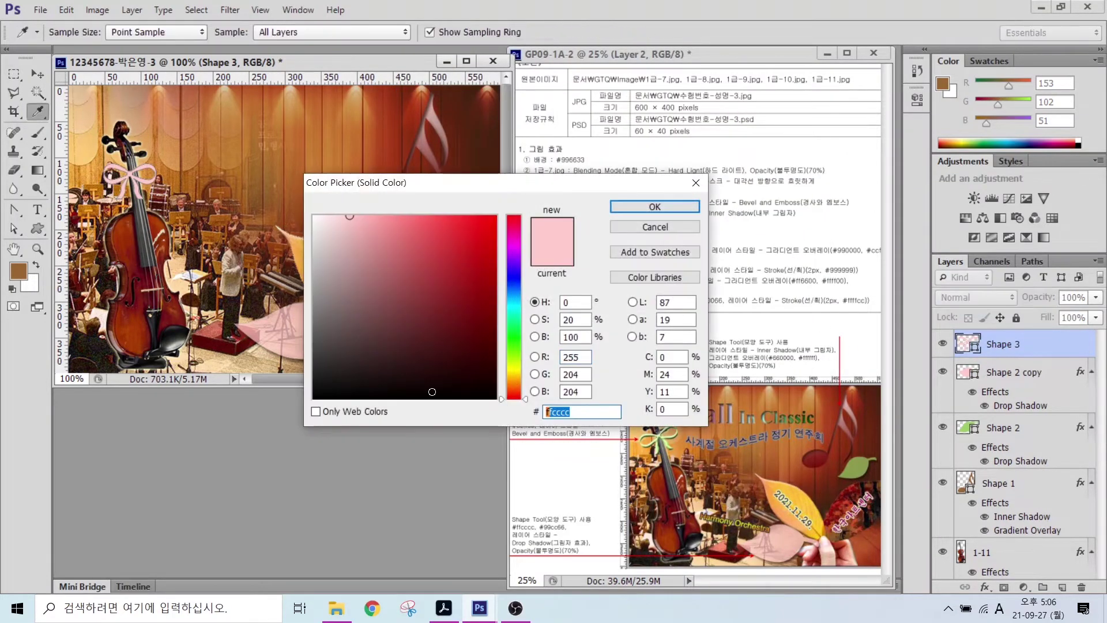
pyautogui.write('ccff99')
pyautogui.press('Return')
pyautogui.click(985, 587)
pyautogui.click(992, 433)
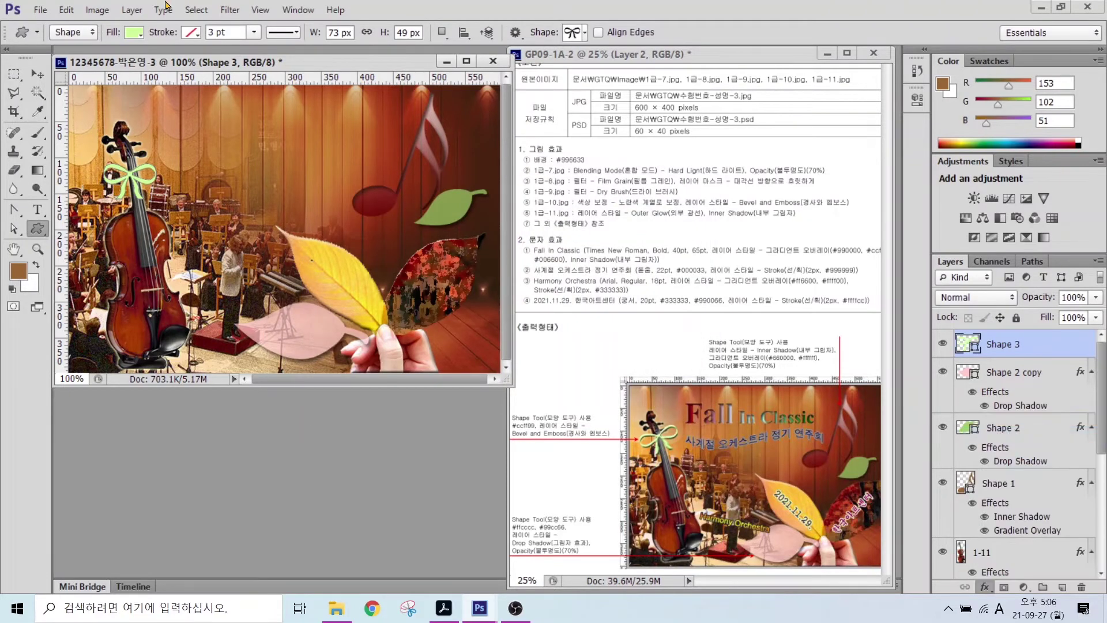
# - Enlarge the bow to about 125%
pyautogui.hotkey('ctrl', 't')
pyautogui.moveTo(163, 161)
pyautogui.mouseDown()
pyautogui.moveTo(176, 150)
pyautogui.moveTo(150, 168)
pyautogui.mouseUp()
pyautogui.doubleClick(149, 168)
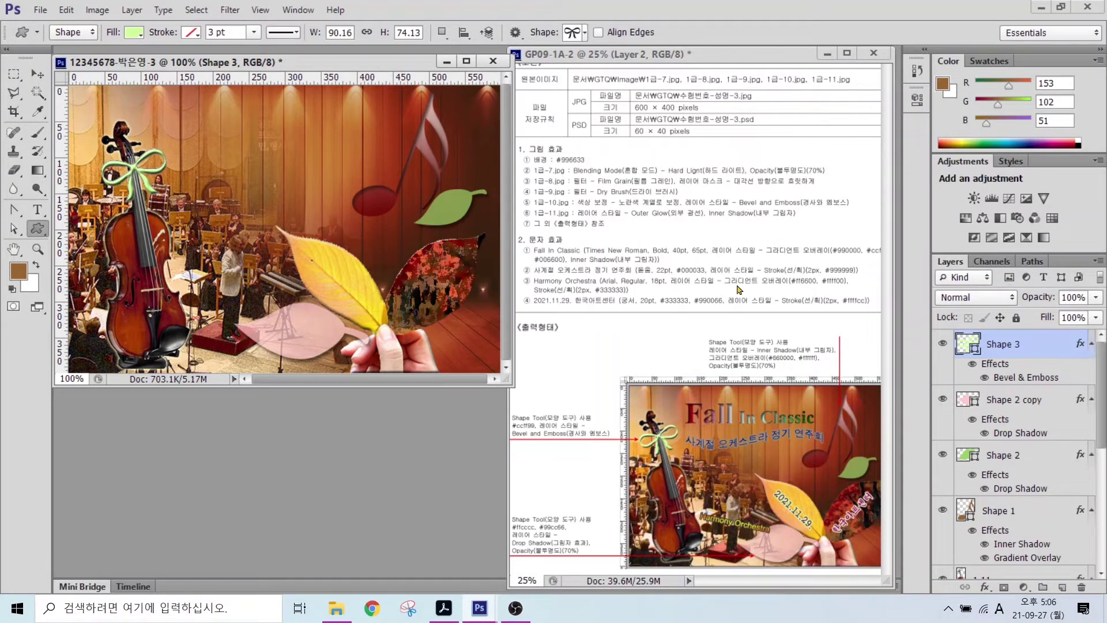
pyautogui.click(37, 209)
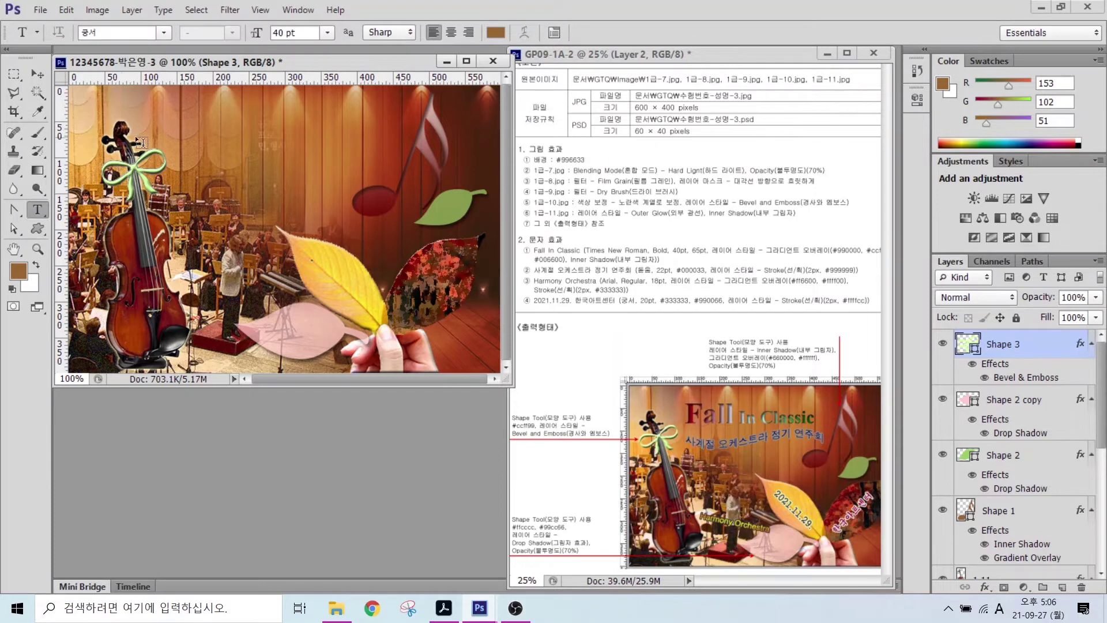
# - Type the title 'Fall In Classic' near the top in Times New Roman Bold
pyautogui.click(154, 136)
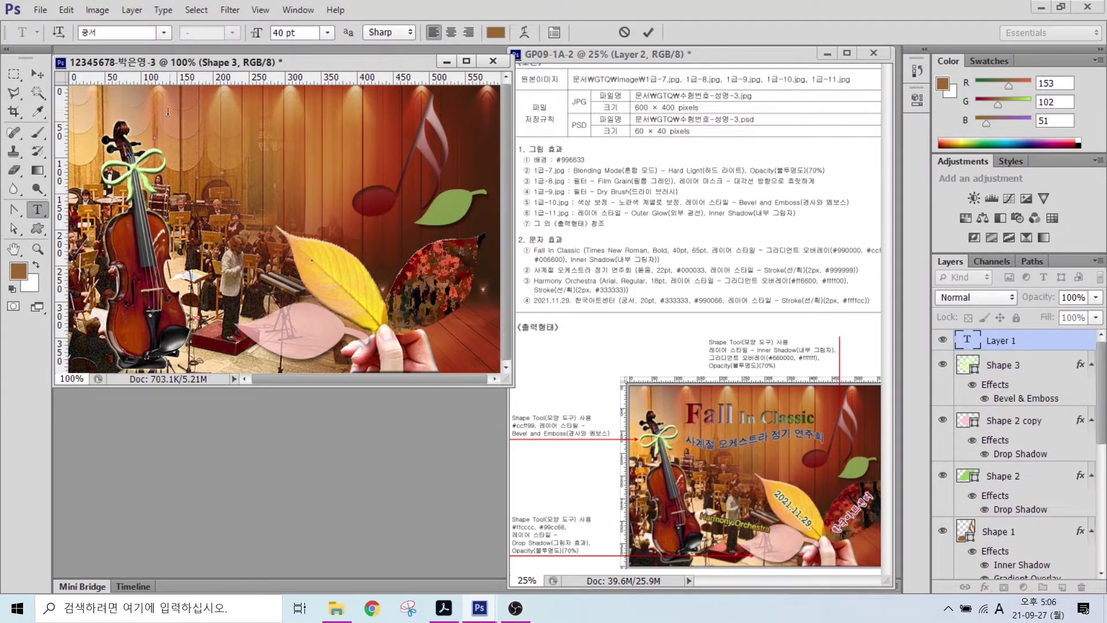
pyautogui.write('Fall In Classic')
pyautogui.click(648, 32)
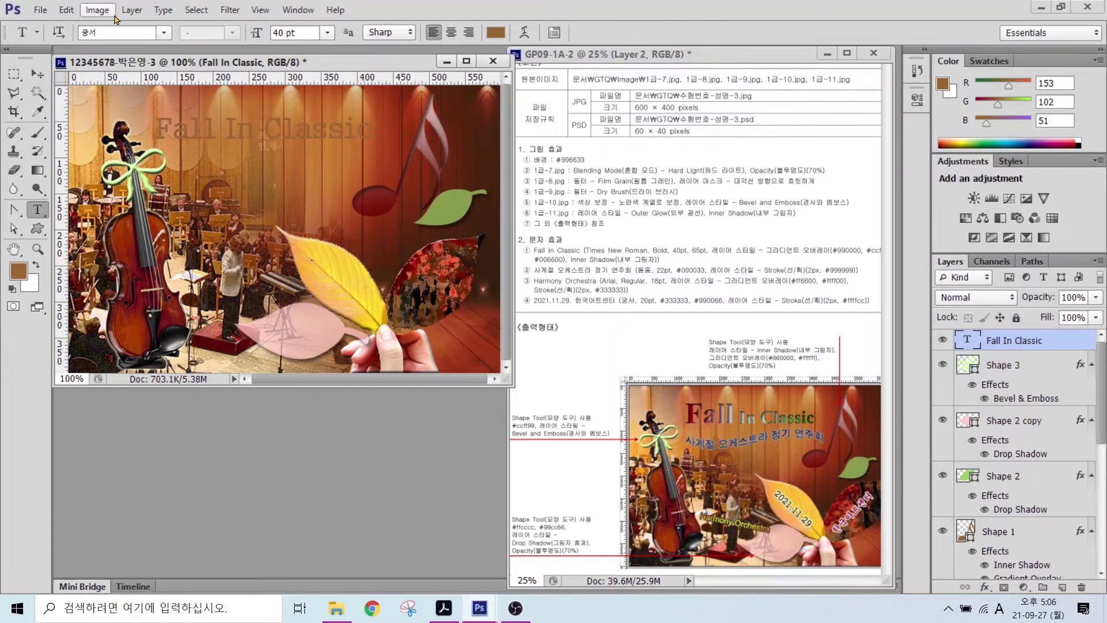
pyautogui.click(164, 32)
pyautogui.moveTo(338, 163); pyautogui.dragTo(338, 507)
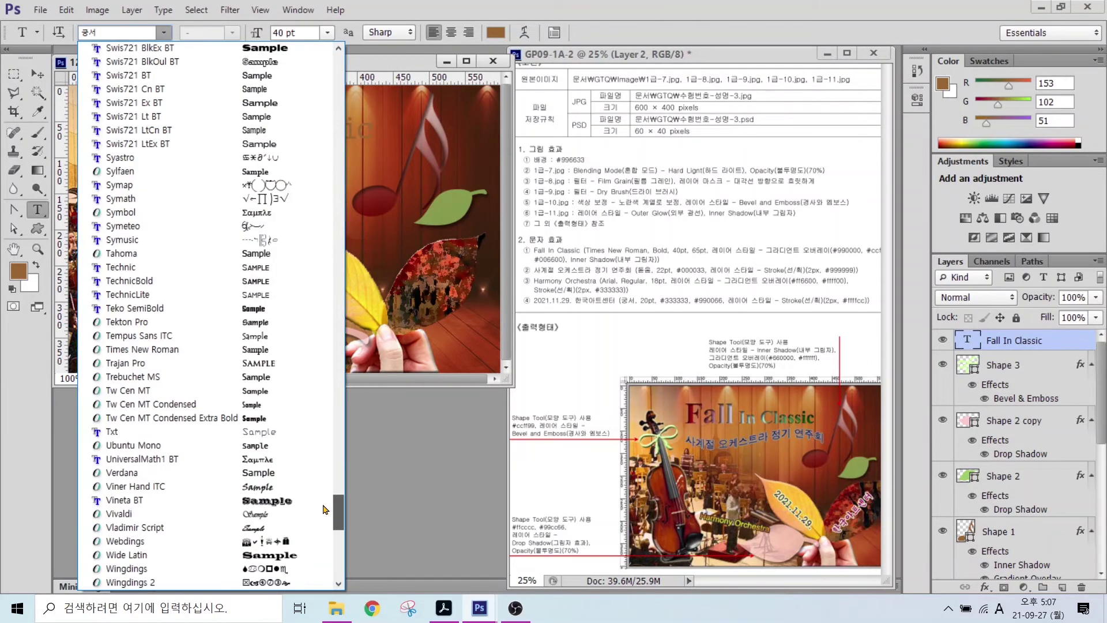
pyautogui.click(138, 350)
pyautogui.click(232, 33)
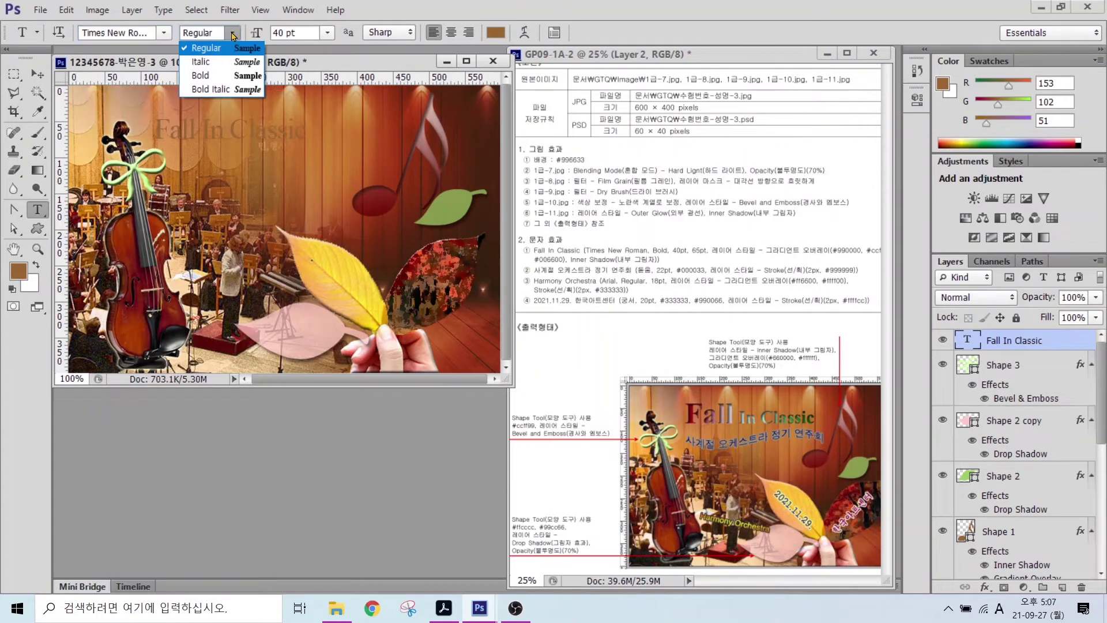
pyautogui.click(201, 76)
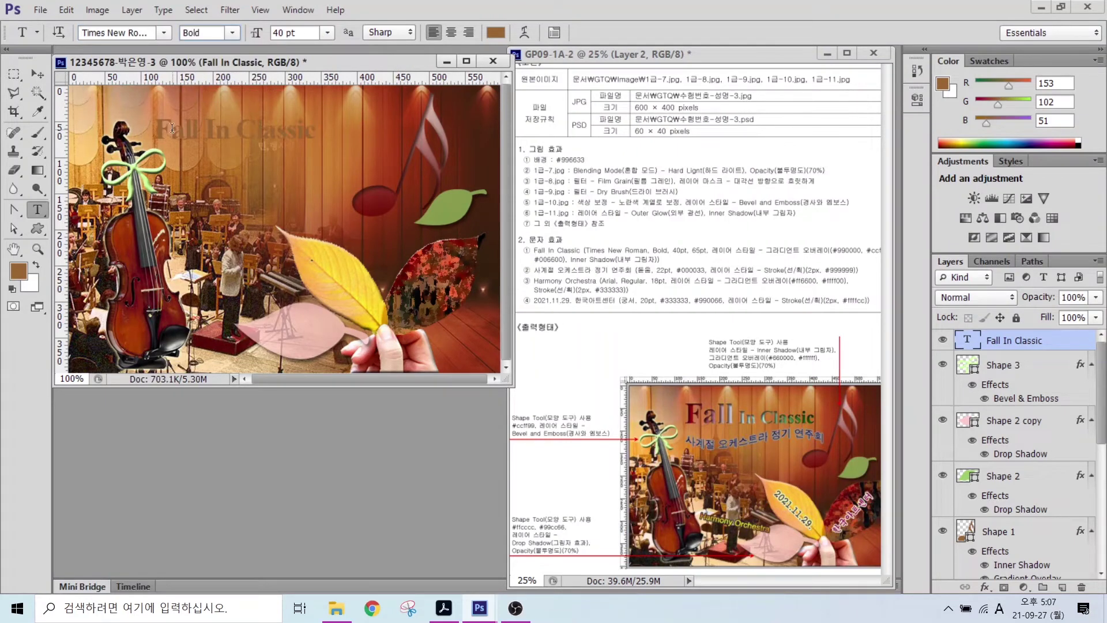
# - Enlarge the word 'Fall' in the title to 65 pt
pyautogui.moveTo(198, 132); pyautogui.dragTo(154, 132)
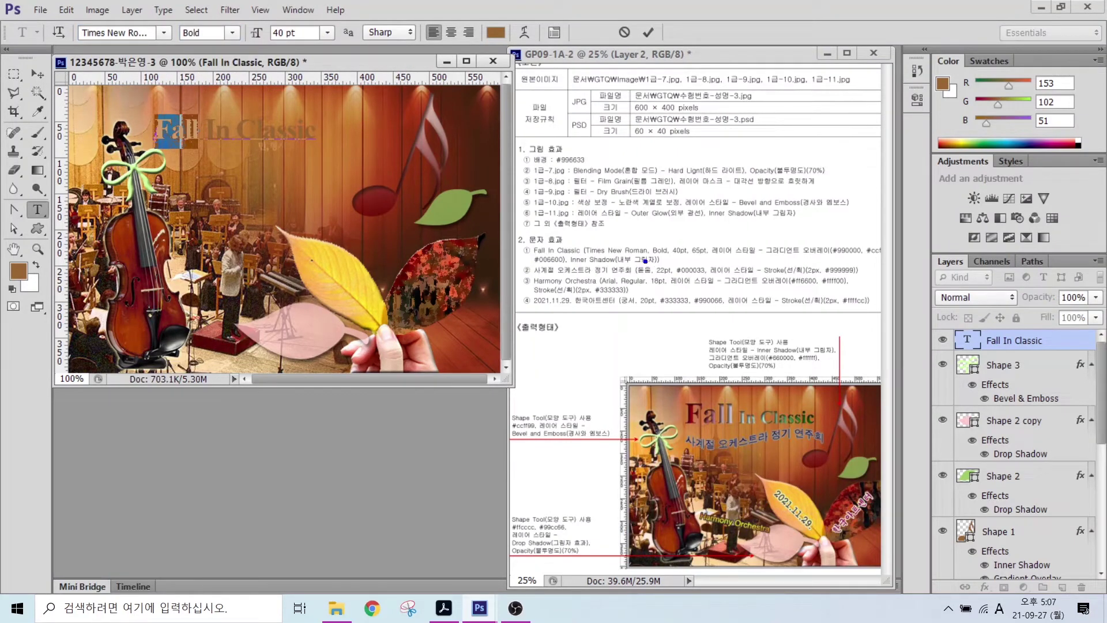
pyautogui.moveTo(681, 247); pyautogui.dragTo(646, 198)
pyautogui.moveTo(698, 242); pyautogui.dragTo(728, 210)
pyautogui.moveTo(674, 394)
pyautogui.mouseDown()
pyautogui.moveTo(740, 437)
pyautogui.moveTo(826, 432)
pyautogui.mouseUp()
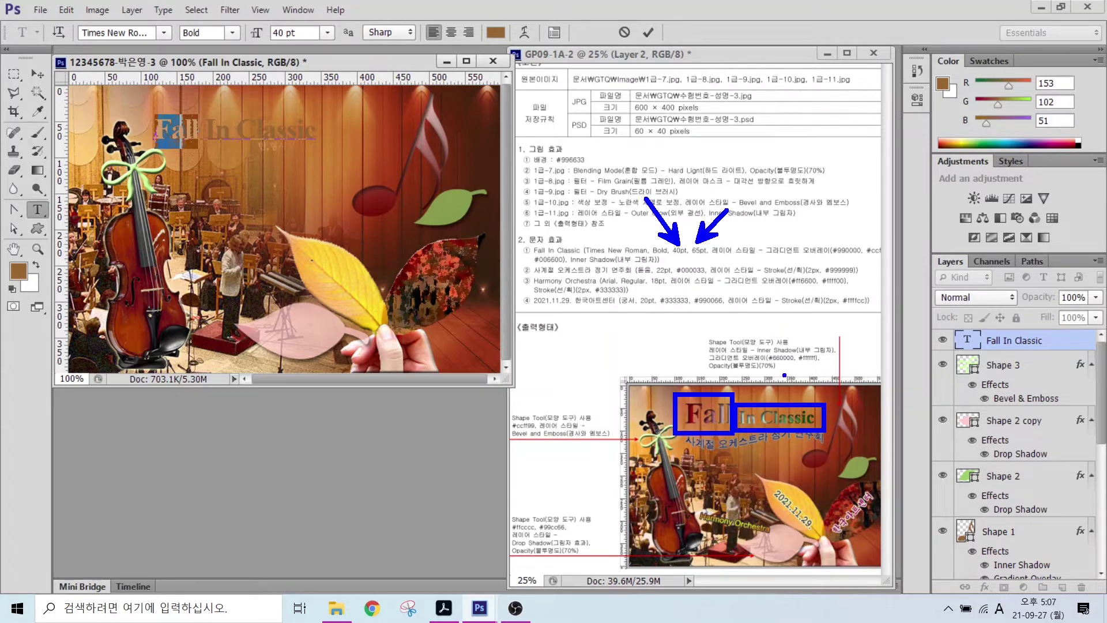
pyautogui.press('Escape')
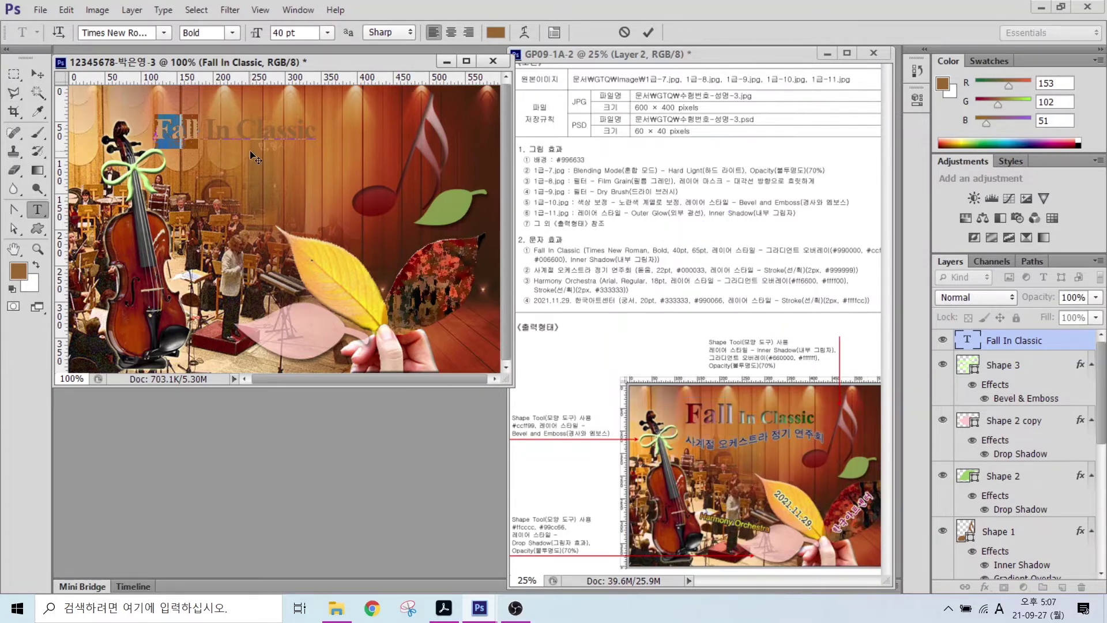
pyautogui.click(304, 32)
pyautogui.write('65')
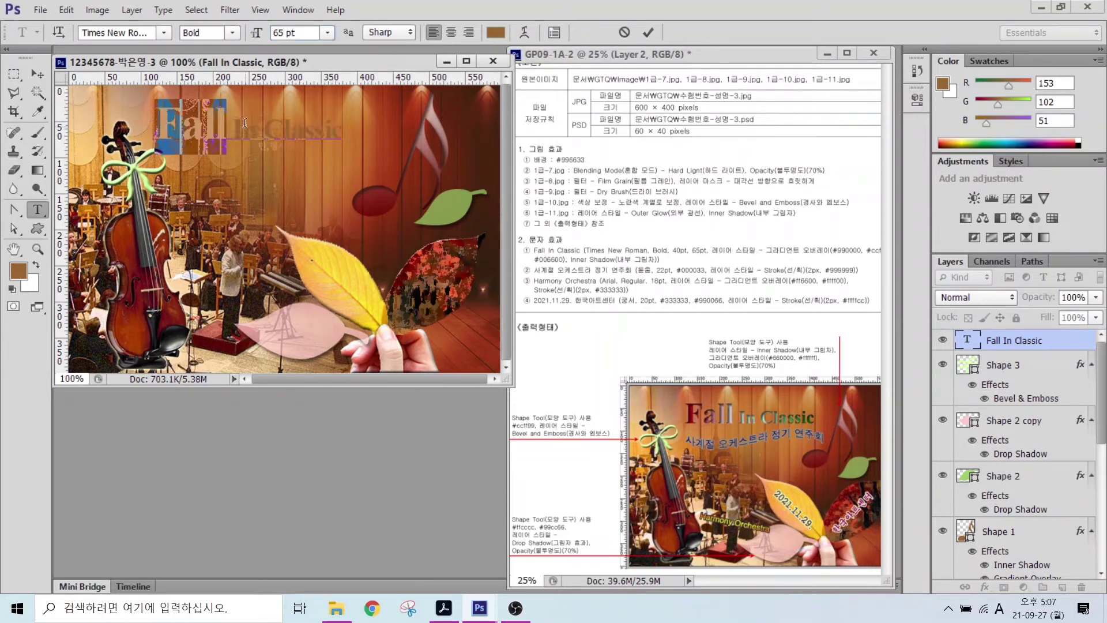
# - Start a gradient overlay on the title and set its left stop to dark red #990000
pyautogui.click(648, 33)
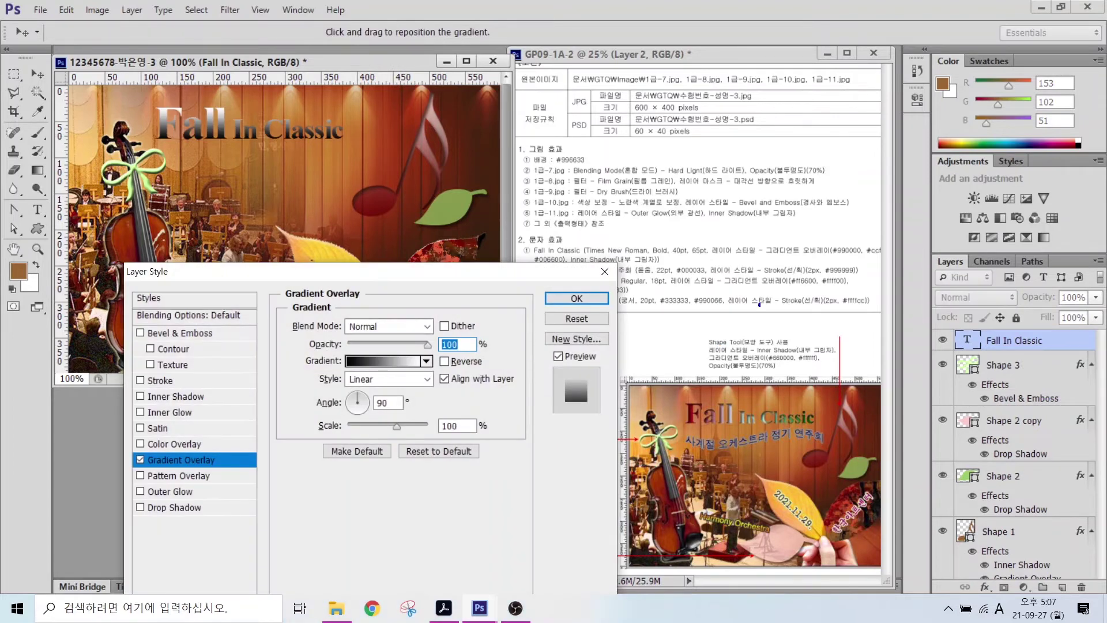
pyautogui.moveTo(824, 224)
pyautogui.mouseDown()
pyautogui.moveTo(838, 246)
pyautogui.moveTo(843, 232)
pyautogui.moveTo(873, 245)
pyautogui.moveTo(884, 228)
pyautogui.mouseUp()
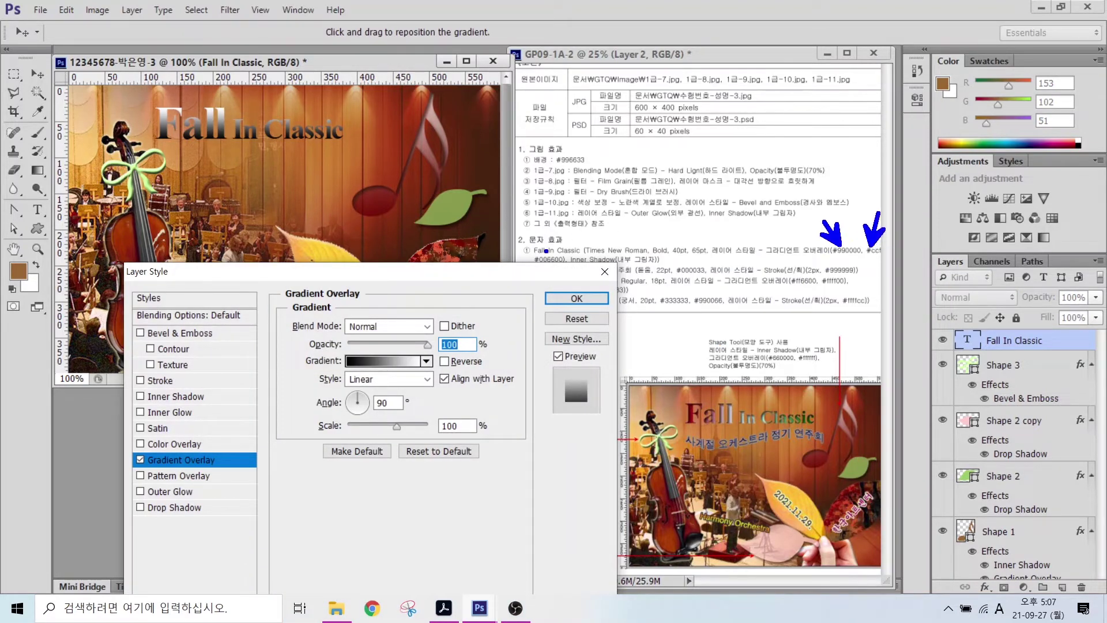
pyautogui.moveTo(546, 251); pyautogui.dragTo(588, 208)
pyautogui.press('Escape')
pyautogui.click(364, 361)
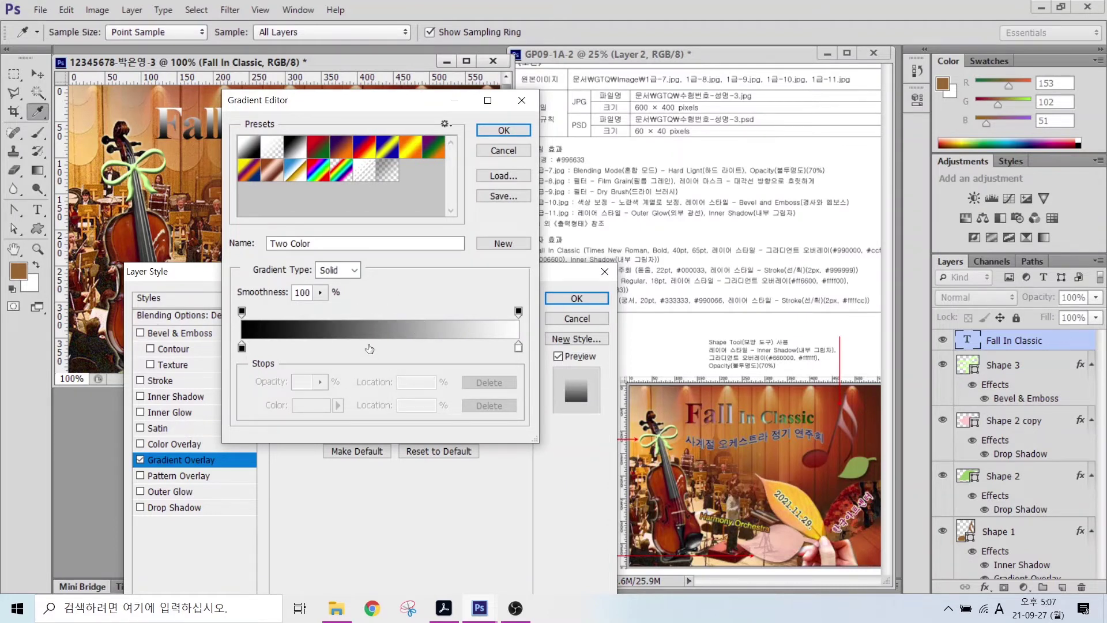
pyautogui.click(369, 348)
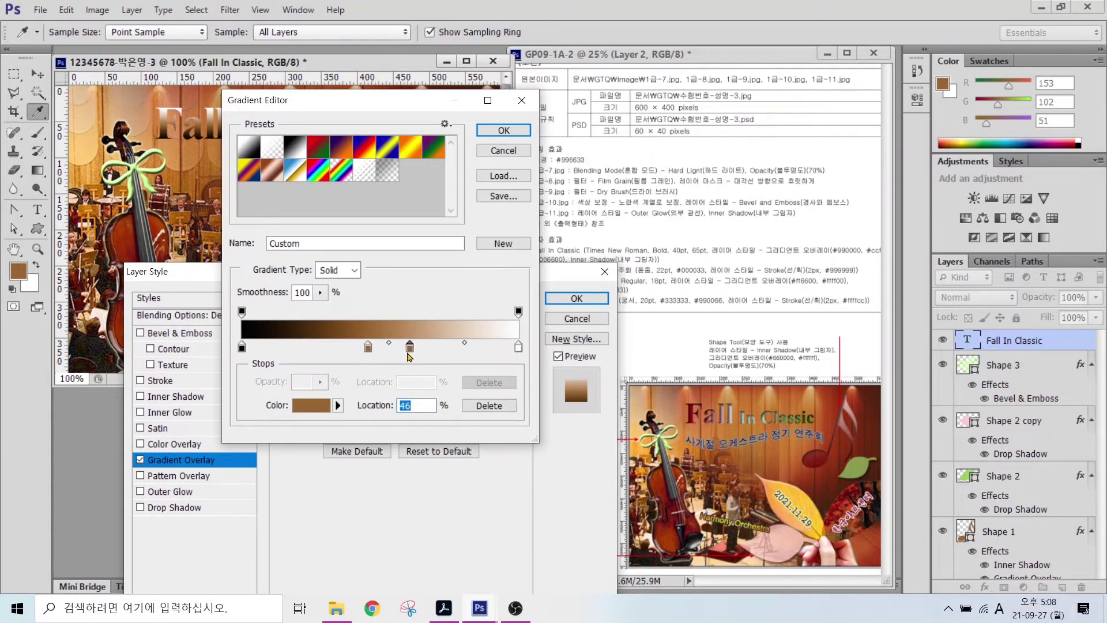
pyautogui.moveTo(410, 353); pyautogui.dragTo(438, 450)
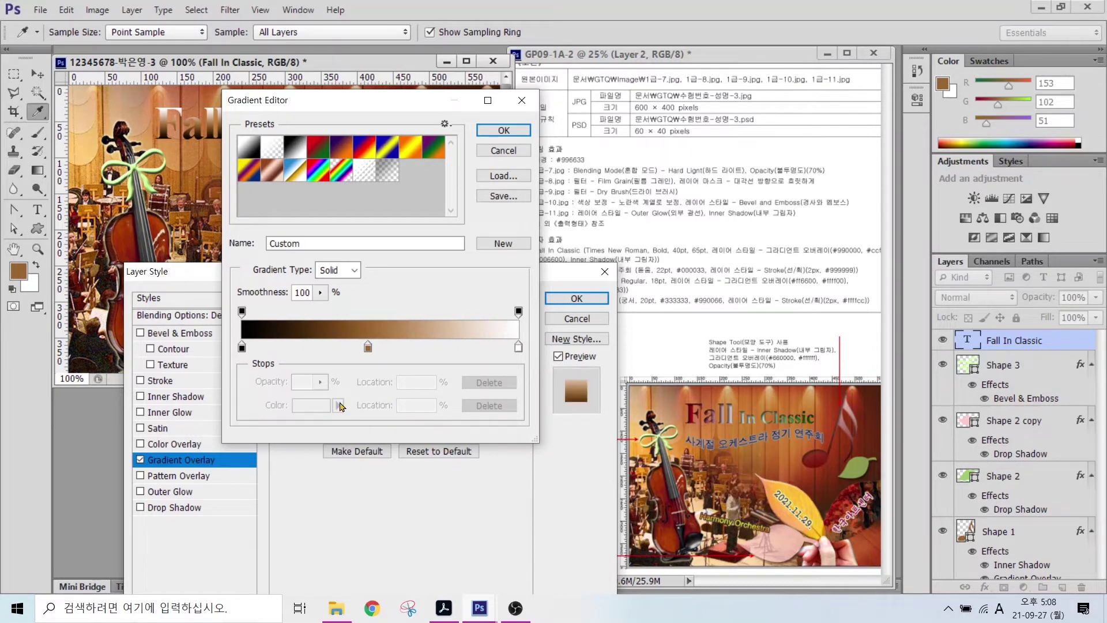
pyautogui.click(242, 348)
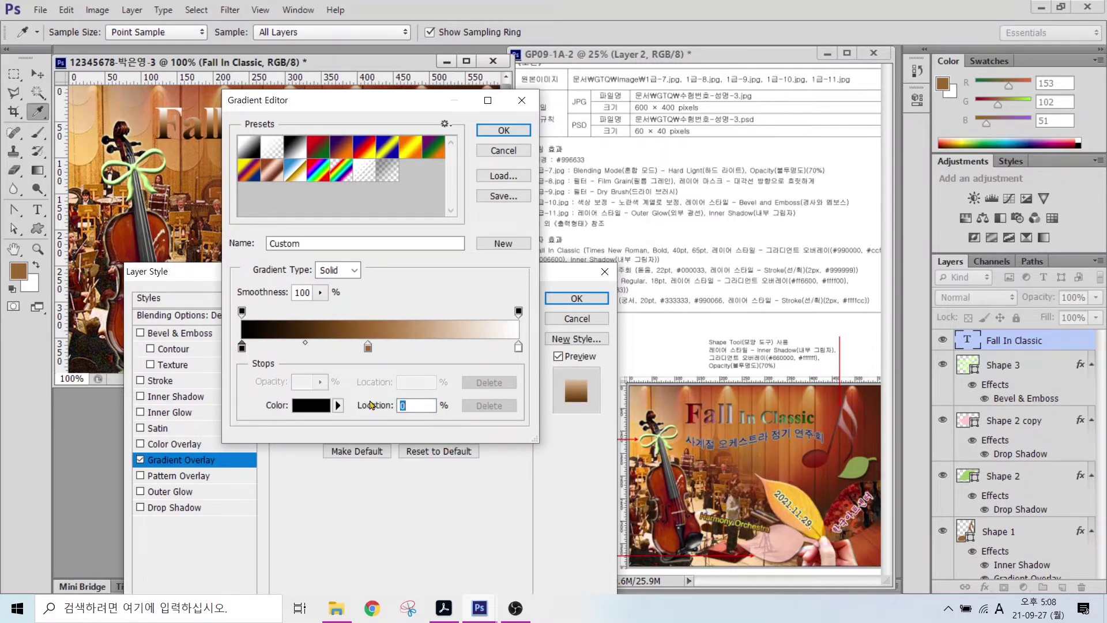
pyautogui.click(311, 405)
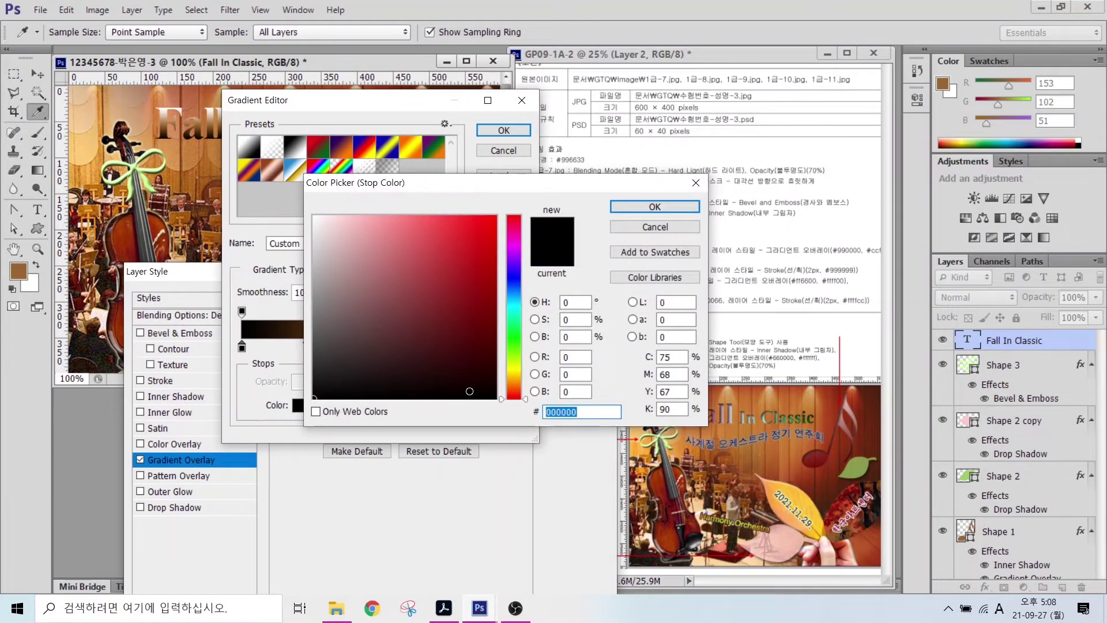
pyautogui.write('990000')
pyautogui.press('Return')
# - Add a light grey #cccccc middle stop and make the right stop green #006600
pyautogui.click(372, 353)
pyautogui.doubleClick(372, 353)
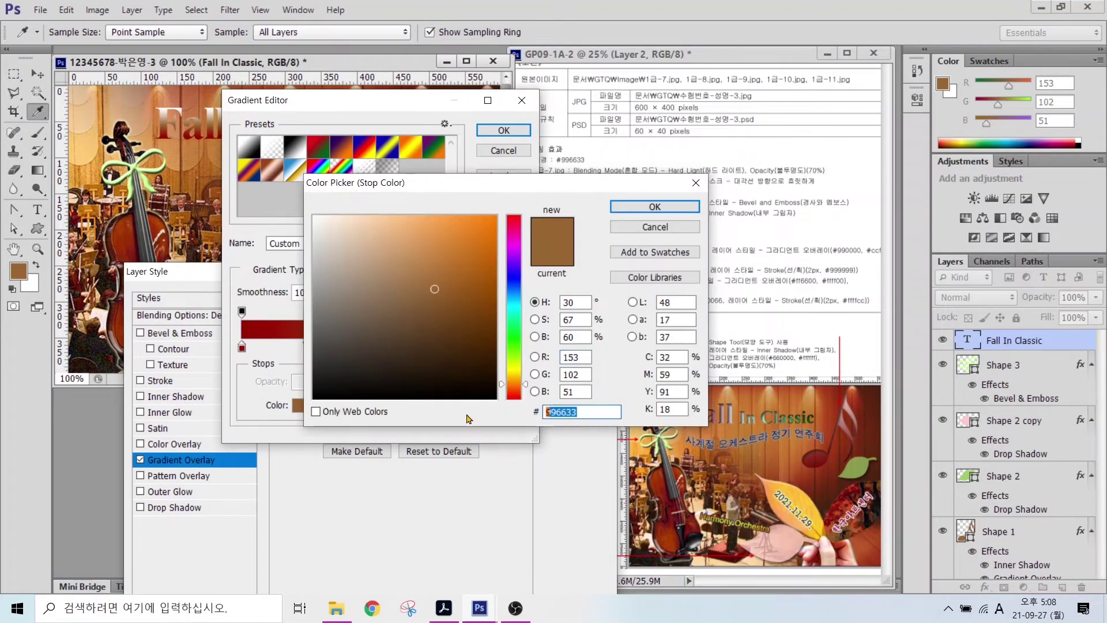
pyautogui.write('cccccc')
pyautogui.press('Return')
pyautogui.doubleClick(515, 352)
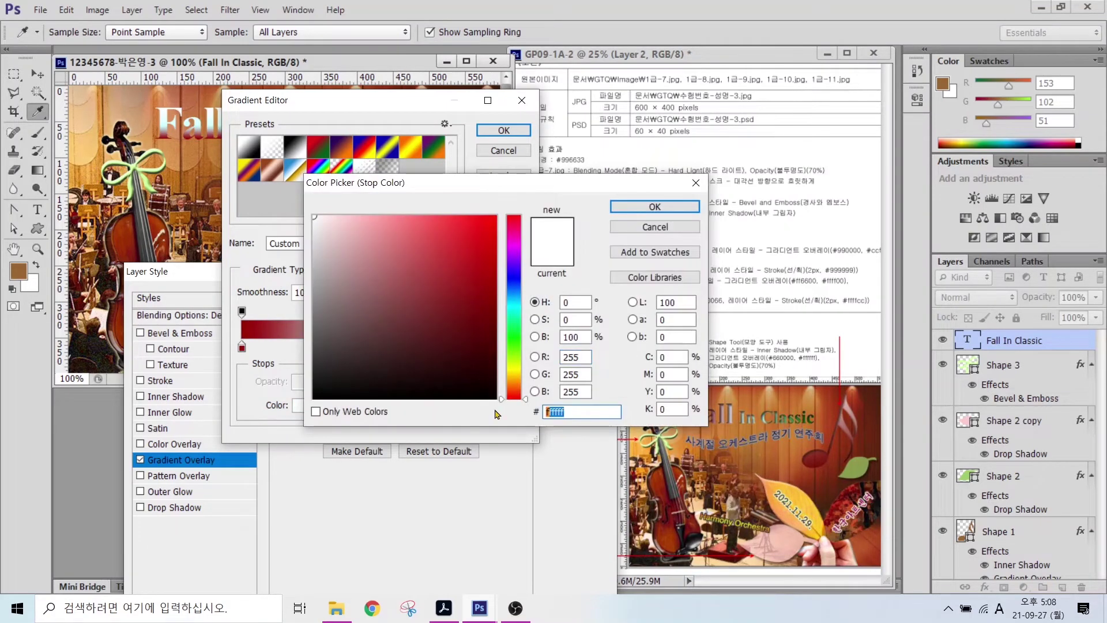
pyautogui.write('006600')
pyautogui.press('Return')
pyautogui.press('Return')
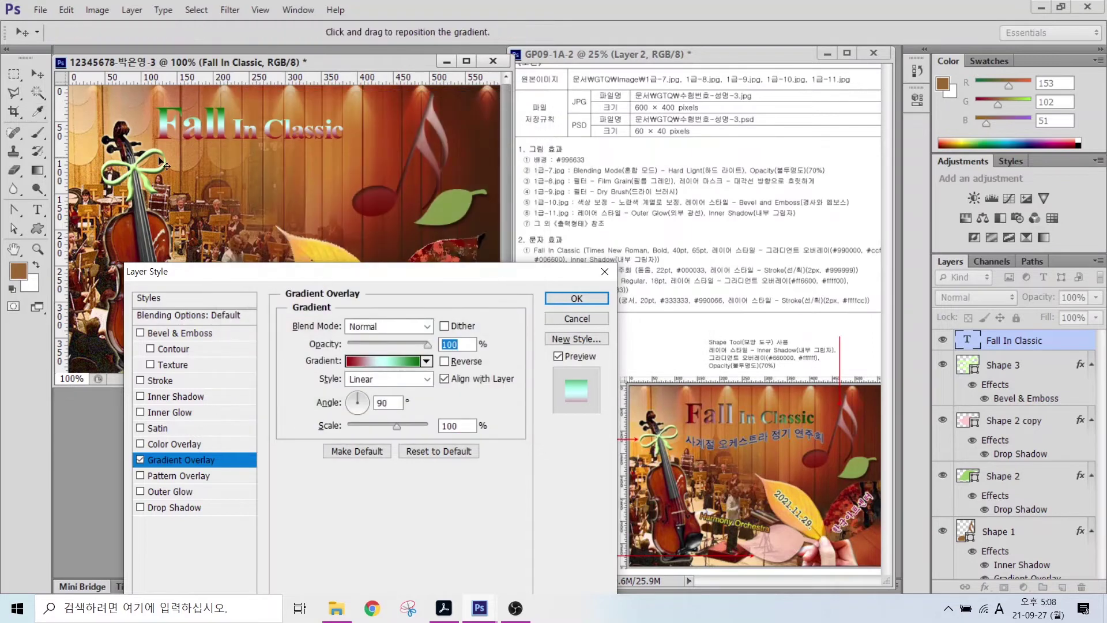
# - Set the gradient angle to 0°, add an Inner Shadow, and apply the layer style
pyautogui.moveTo(353, 404); pyautogui.dragTo(365, 405)
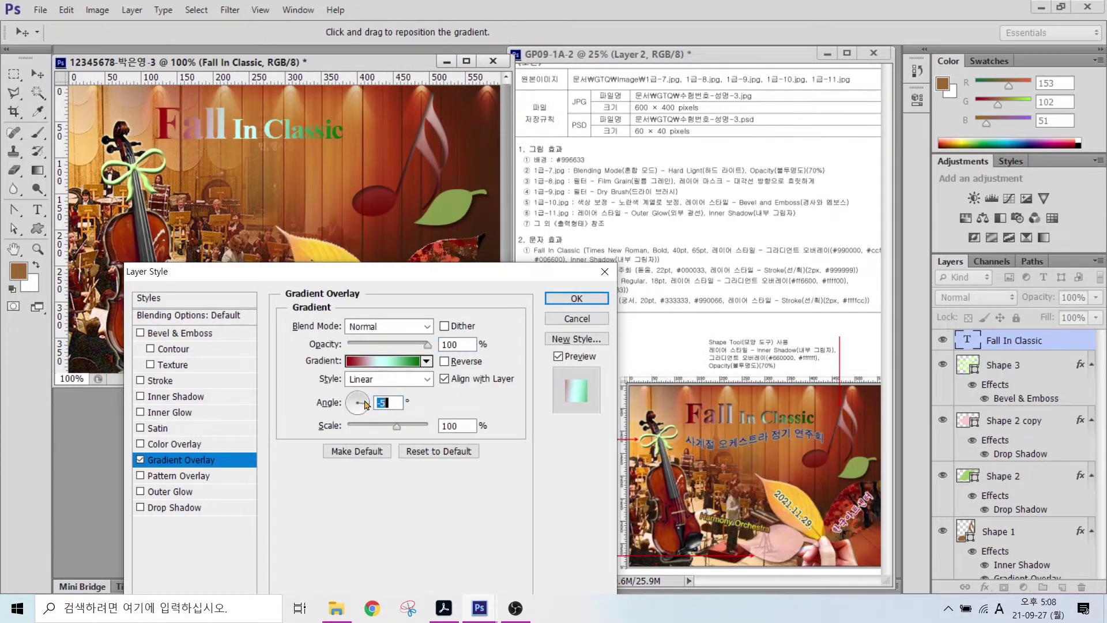
pyautogui.click(167, 396)
pyautogui.click(576, 298)
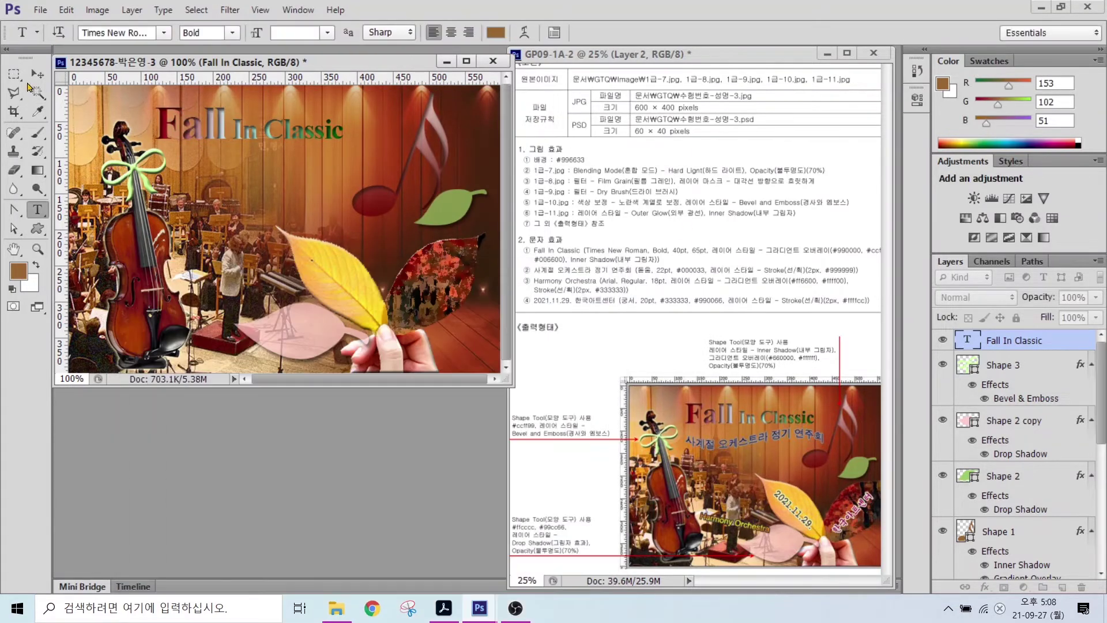
pyautogui.click(37, 74)
# - Nudge the title right and paste the Korean subtitle 사계절 오케스트라 정기 연주회 below it
pyautogui.moveTo(251, 136); pyautogui.dragTo(259, 137)
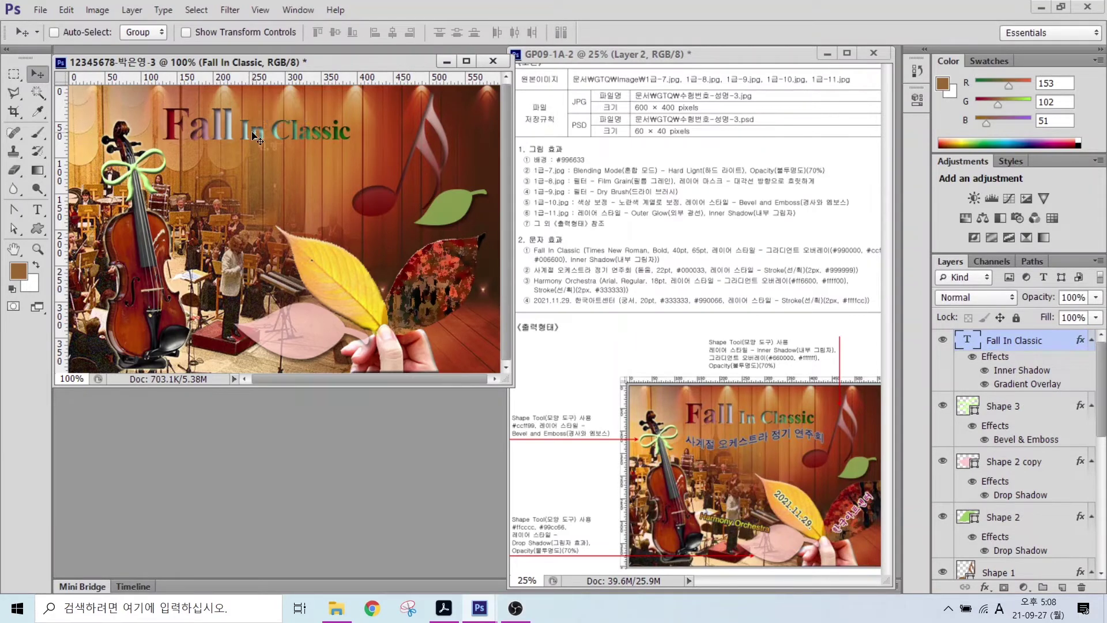
pyautogui.press('t')
pyautogui.click(196, 169)
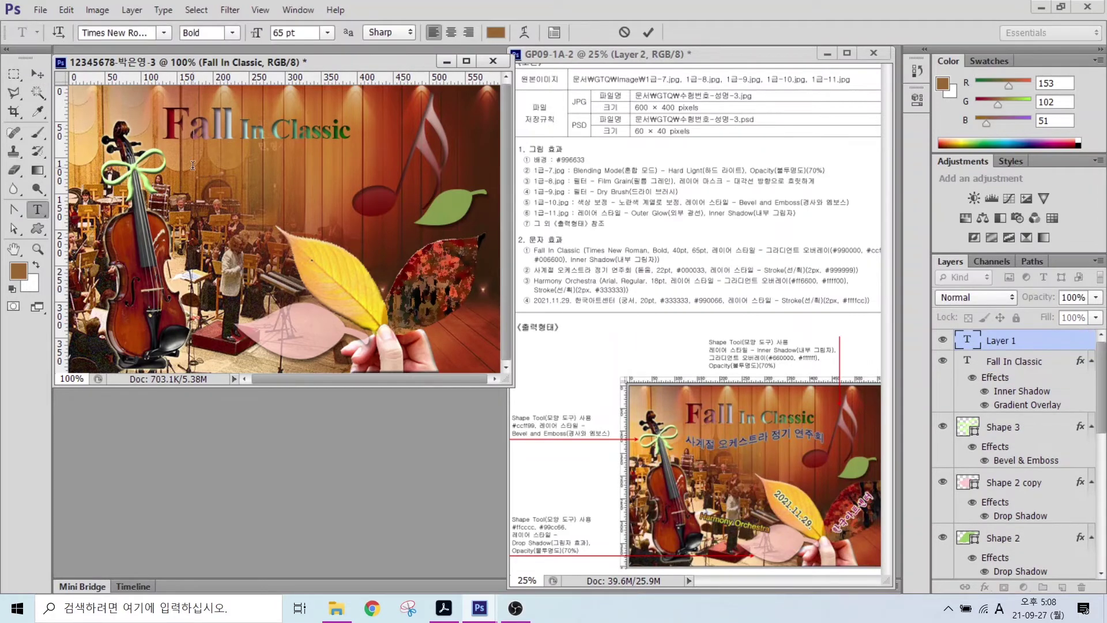
pyautogui.write('사계절 오케스트라 정기 연주회')
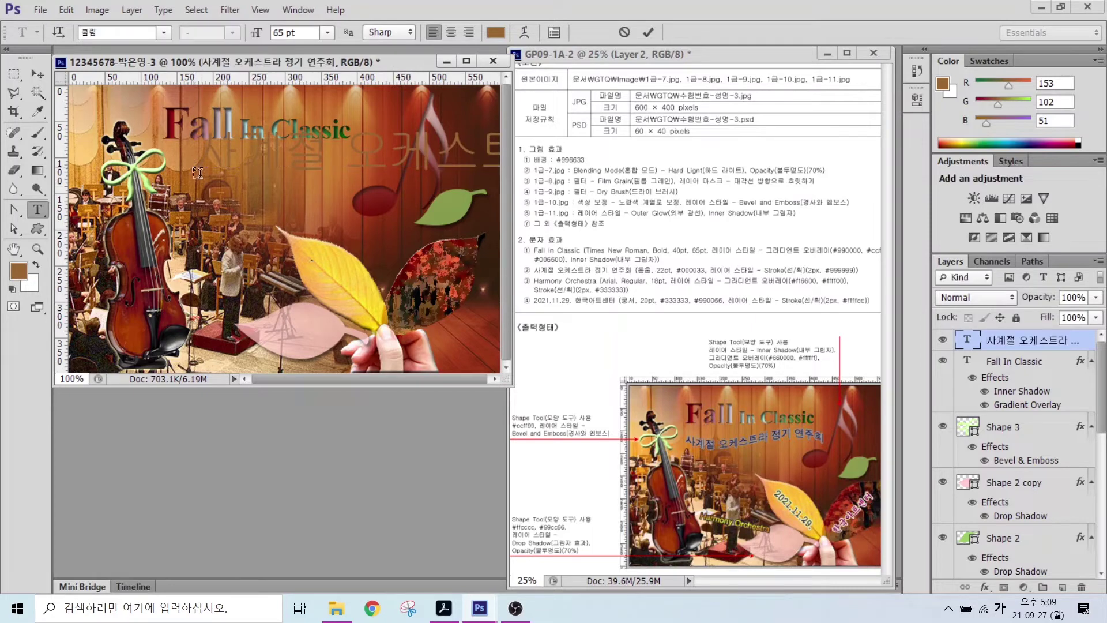
# - Set the subtitle to 돋움 font, 22 pt, dark blue #000033
pyautogui.click(164, 32)
pyautogui.click(127, 159)
pyautogui.press('Tab')
pyautogui.write('22')
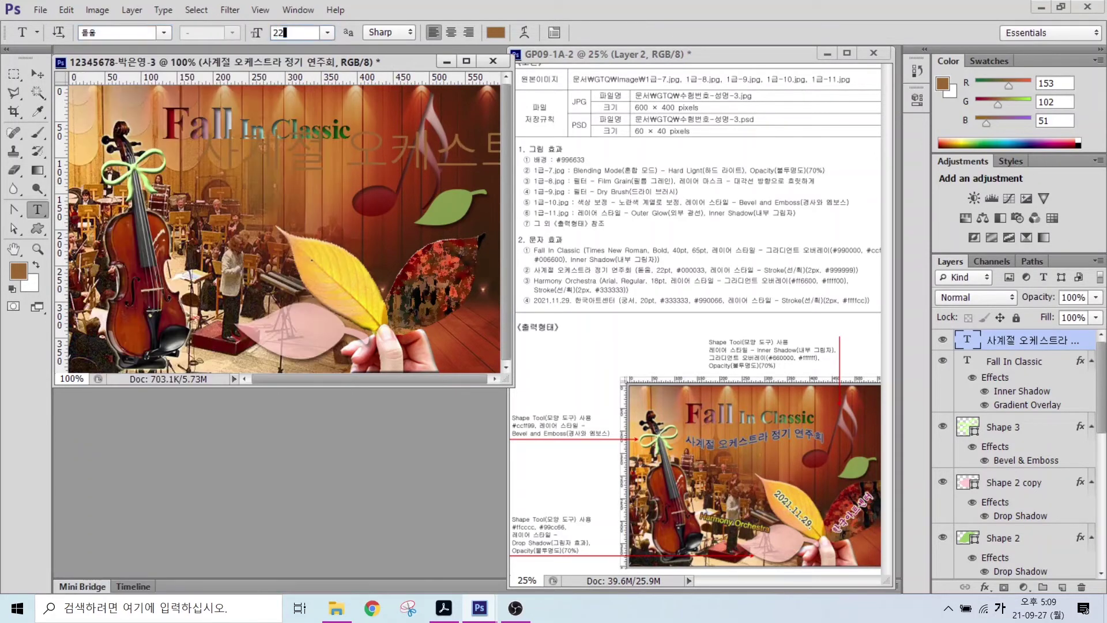
pyautogui.press('Return')
pyautogui.click(496, 32)
pyautogui.write('000033')
pyautogui.press('Return')
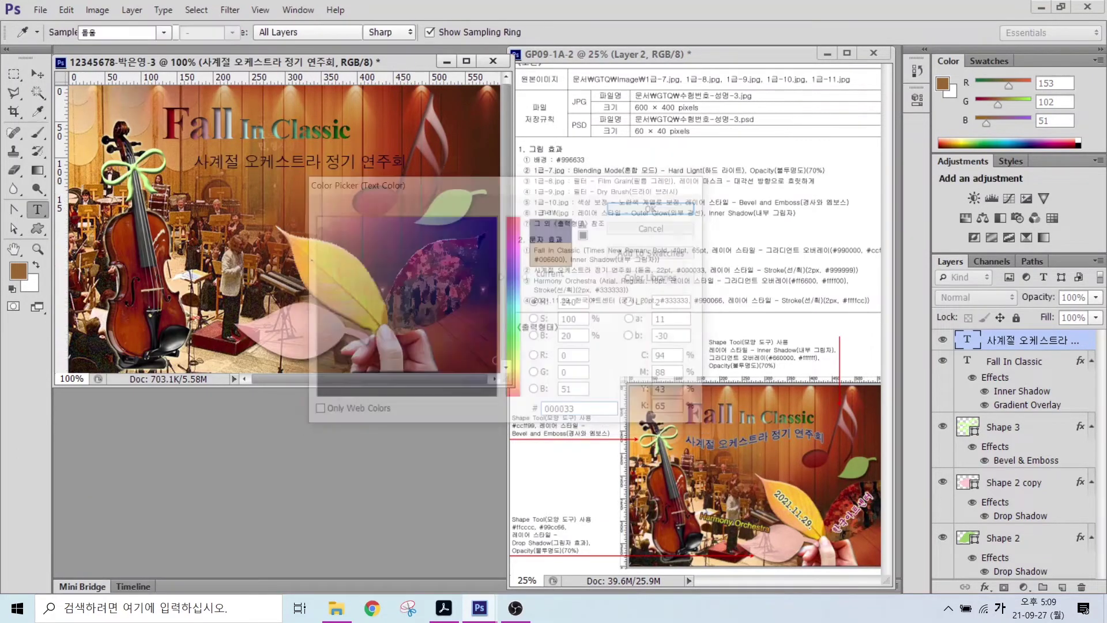
# - Add a grey #999999 Stroke effect to the subtitle
pyautogui.click(985, 587)
pyautogui.click(983, 458)
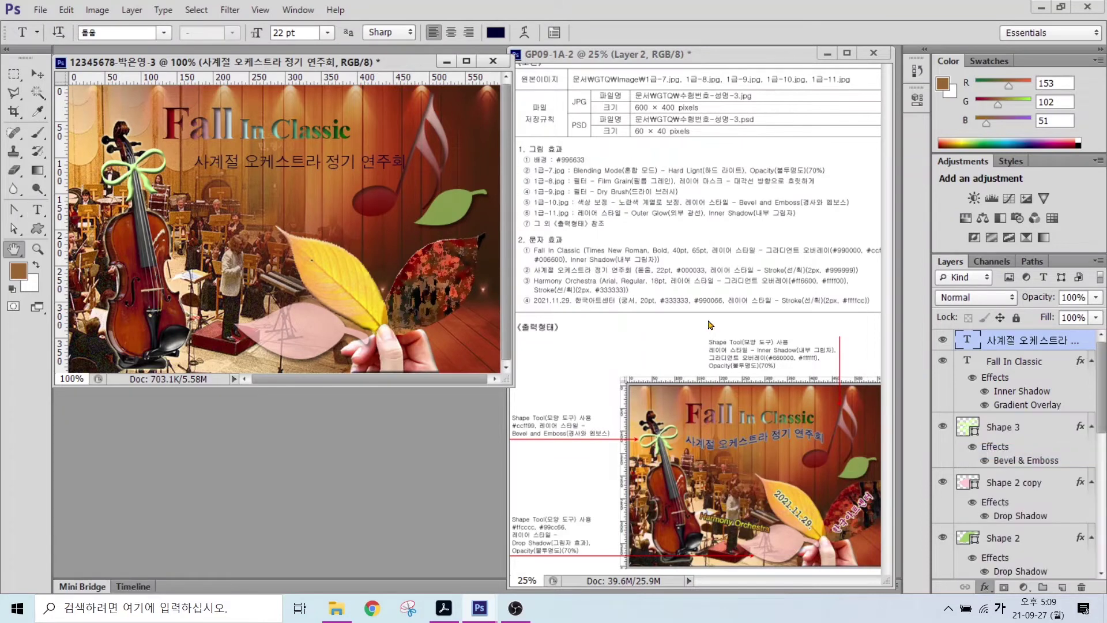
pyautogui.click(324, 427)
pyautogui.write('999999')
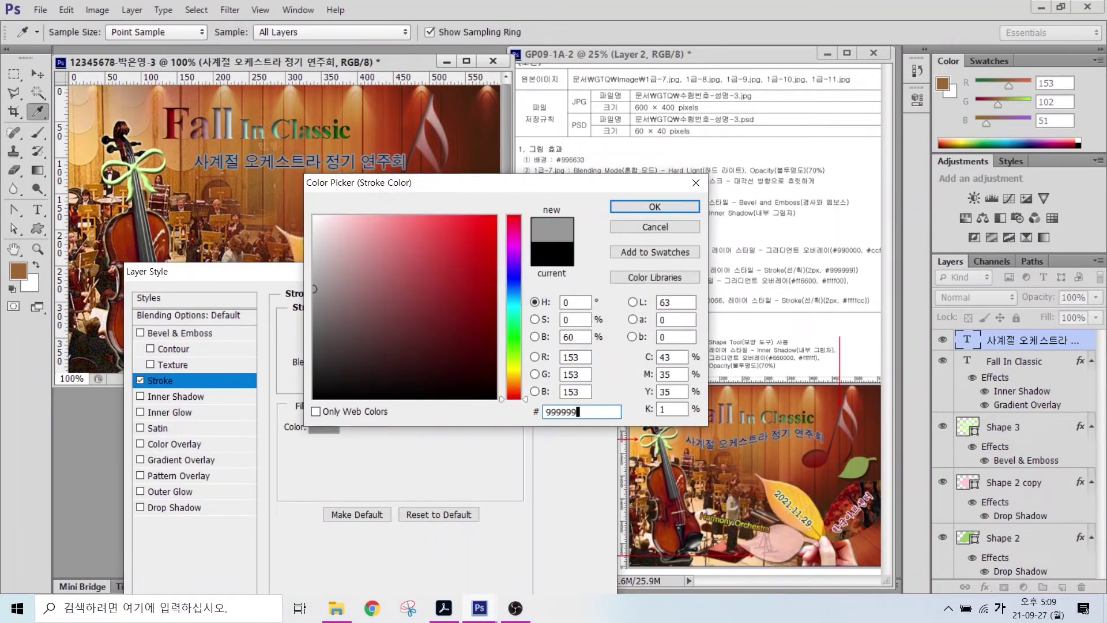
pyautogui.press('Return')
pyautogui.press('Return')
pyautogui.click(515, 32)
# - Warp the subtitle with the Flag style at +84 bend
pyautogui.click(507, 251)
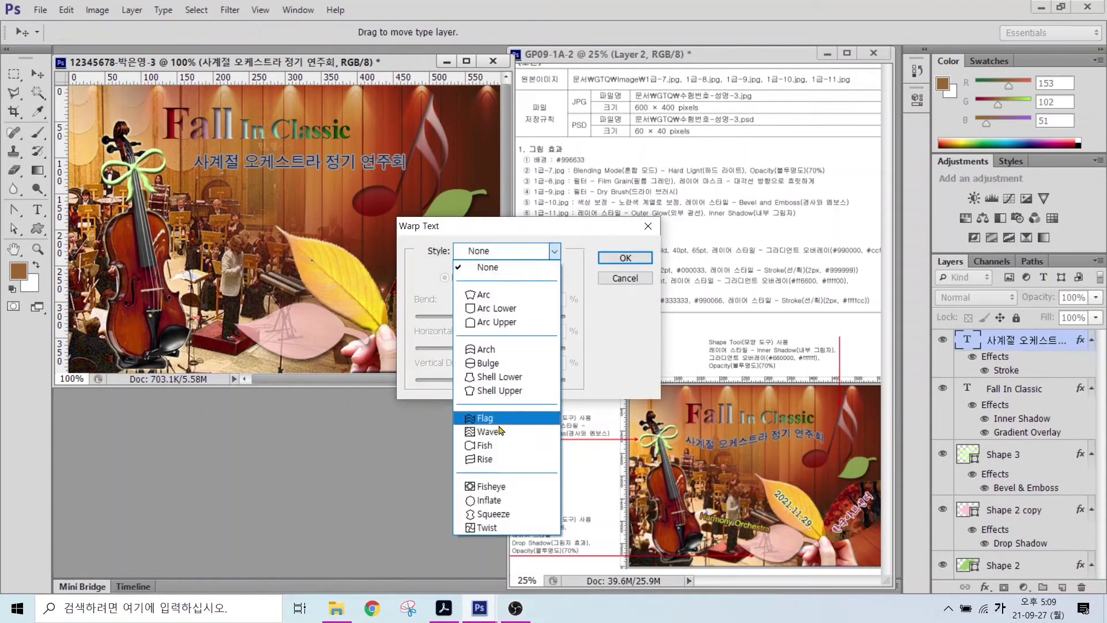
pyautogui.click(487, 417)
pyautogui.moveTo(528, 317); pyautogui.dragTo(555, 323)
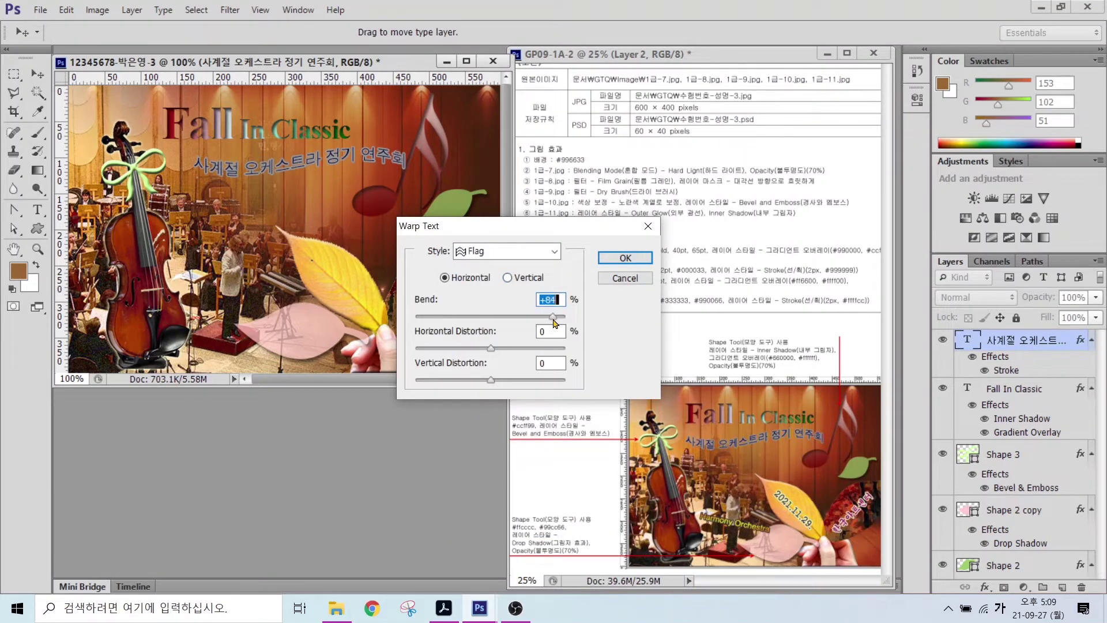
pyautogui.press('Return')
# - Position the subtitle under the title and shift the title about 20 px right and down
pyautogui.press('v')
pyautogui.moveTo(235, 169); pyautogui.dragTo(220, 170)
pyautogui.keyDown('ctrl'); pyautogui.click(259, 124); pyautogui.keyUp('ctrl')
pyautogui.moveTo(259, 123); pyautogui.dragTo(271, 129)
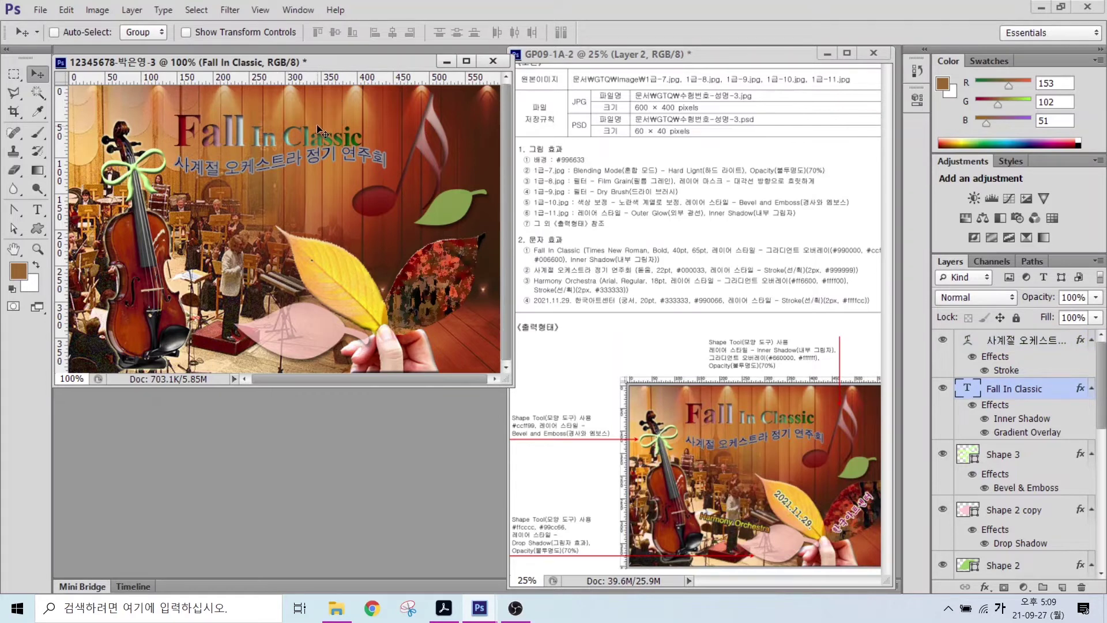
# - Add a 'Harmony Orchestra' text line on the poster
pyautogui.press('t')
pyautogui.click(220, 209)
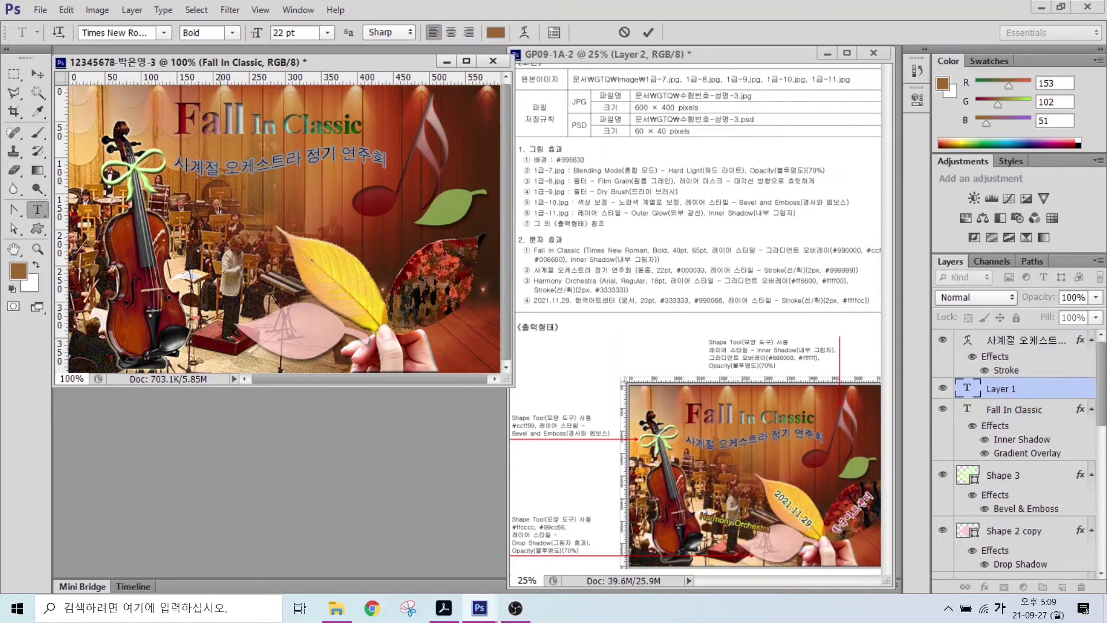
pyautogui.press('Hangul')
pyautogui.hotkey('ctrl', 'Return')
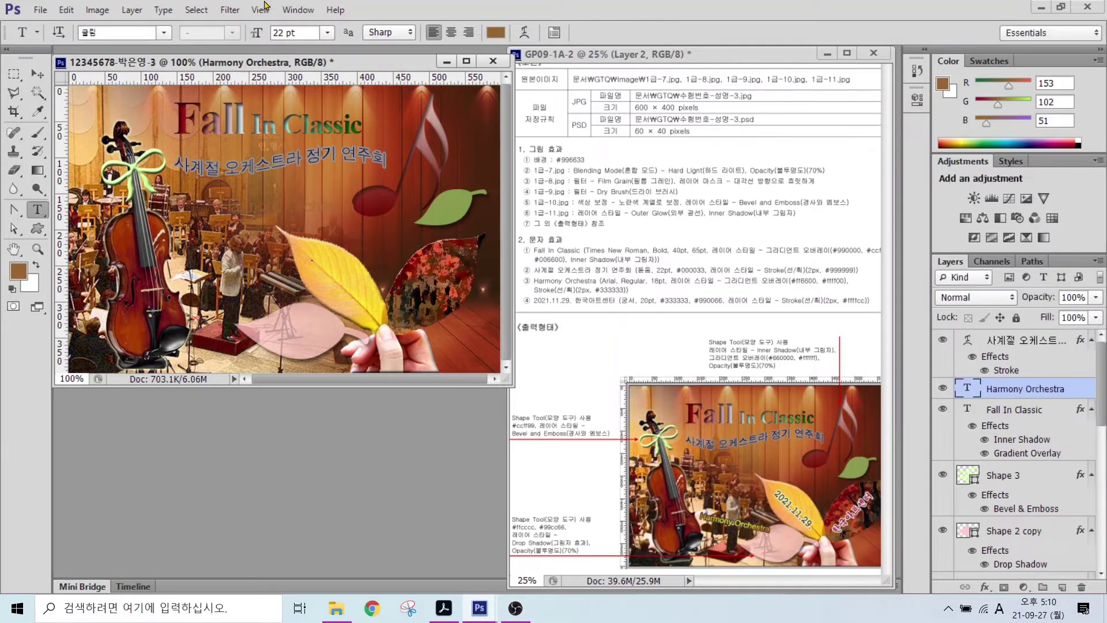
# - Set the Harmony Orchestra text to Arial Regular at 18 pt
pyautogui.click(164, 33)
pyautogui.moveTo(341, 162); pyautogui.dragTo(341, 200)
pyautogui.scroll(-15, 202, 461)
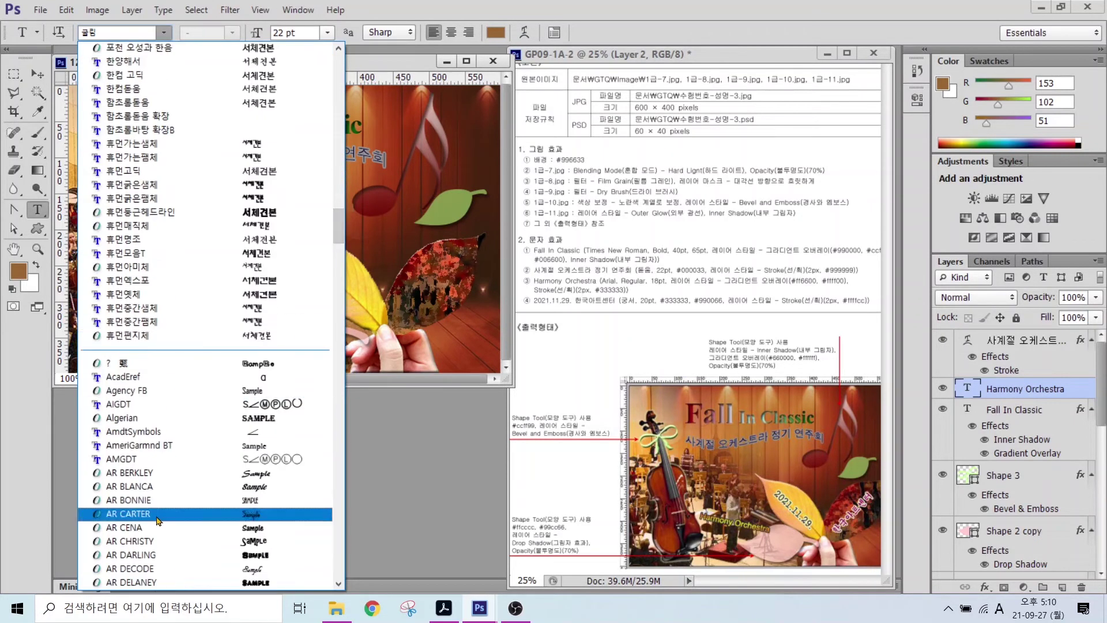
pyautogui.click(132, 484)
pyautogui.click(232, 33)
pyautogui.click(201, 45)
pyautogui.doubleClick(288, 32)
pyautogui.write('18')
pyautogui.press('Return')
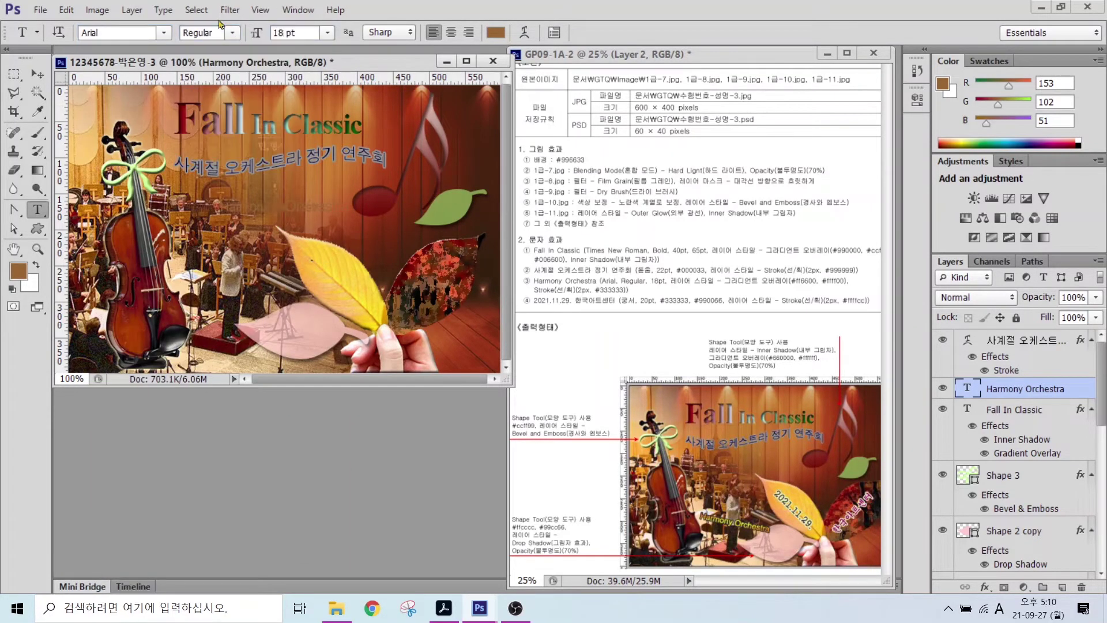
# - Add a Gradient Overlay running from orange #ff6600 to yellow #ffff00
pyautogui.click(985, 587)
pyautogui.click(997, 547)
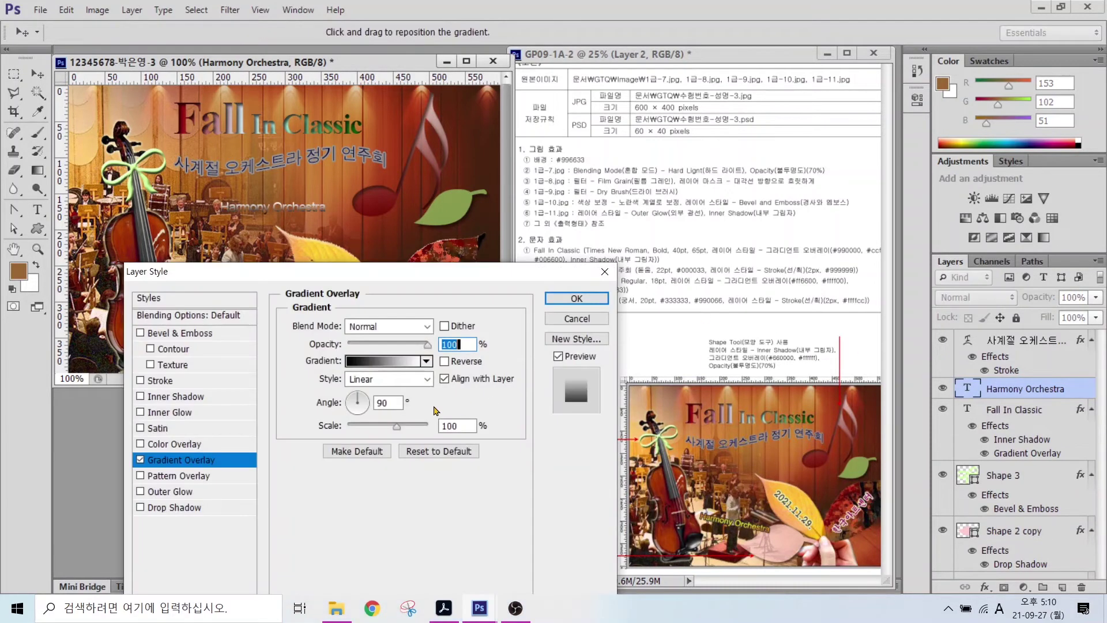
pyautogui.click(404, 361)
pyautogui.doubleClick(242, 346)
pyautogui.write('ff6600')
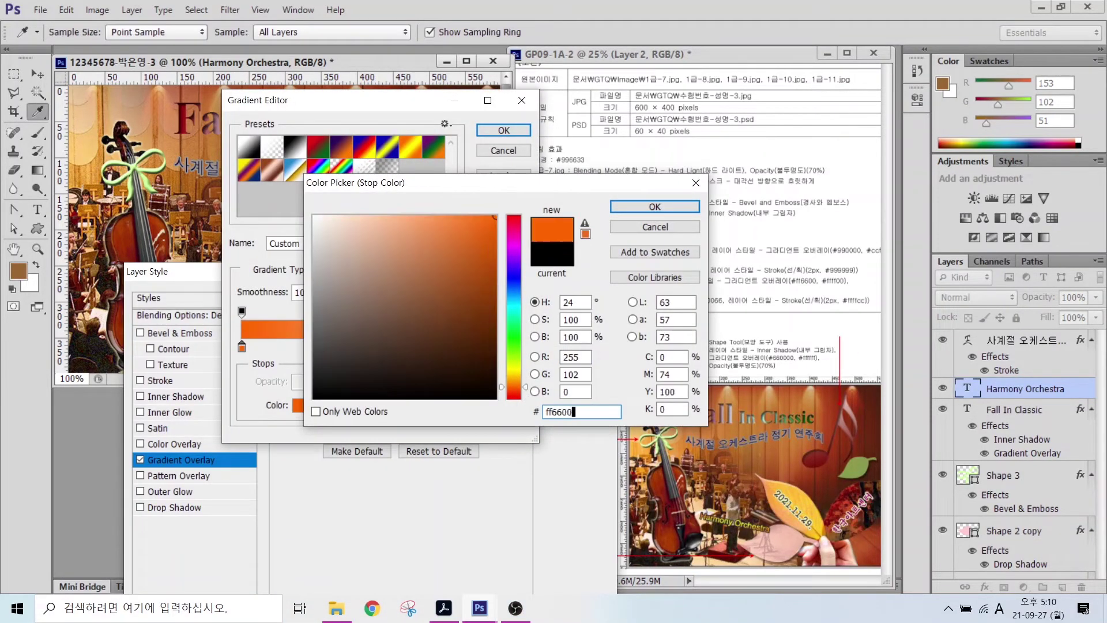
pyautogui.press('Return')
pyautogui.doubleClick(518, 347)
pyautogui.write('ffff')
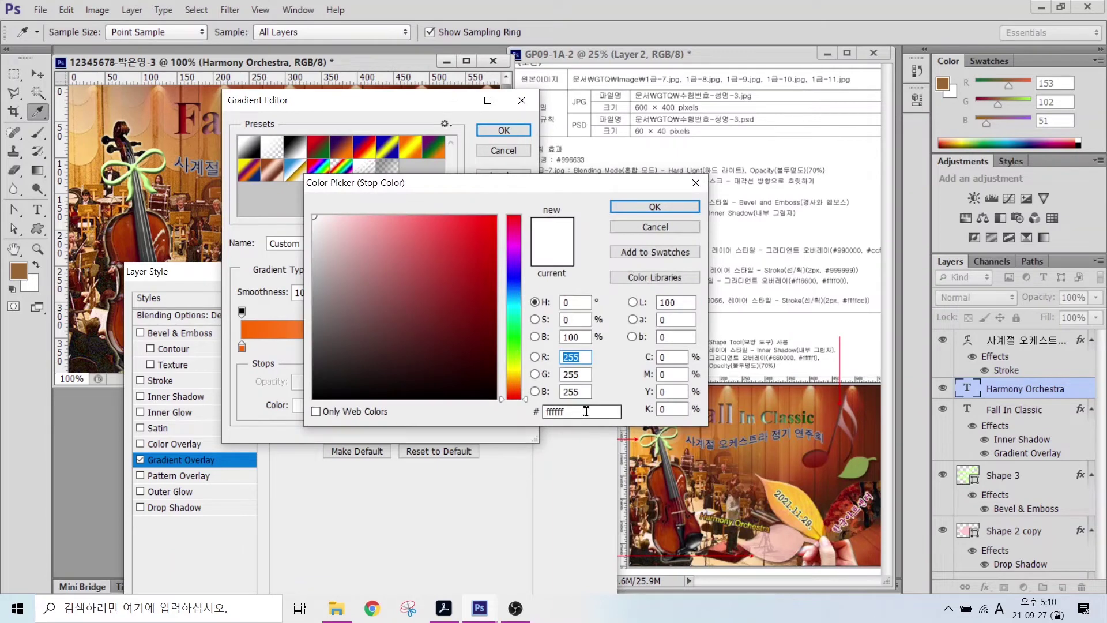
pyautogui.write('00')
pyautogui.press('Return')
pyautogui.click(503, 130)
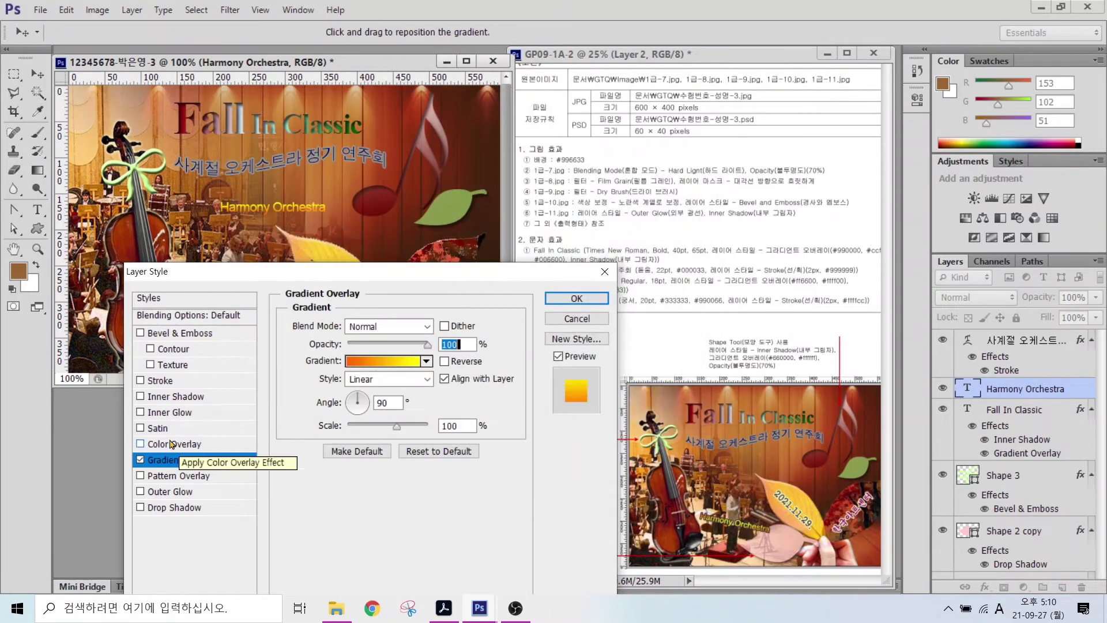
# - Add a 2 px dark grey #333333 Stroke to the text
pyautogui.click(160, 381)
pyautogui.doubleClick(441, 326)
pyautogui.write('2')
pyautogui.click(323, 427)
pyautogui.write('3333')
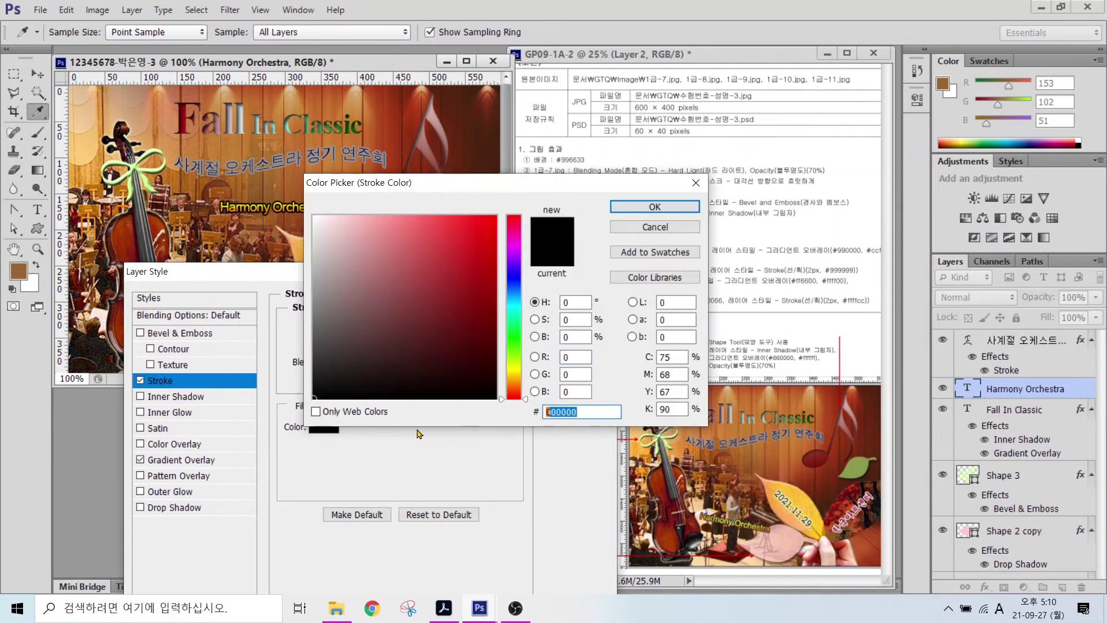
pyautogui.write('33')
pyautogui.press('Return')
# - Make the gradient overlay Reflected at a 0° angle
pyautogui.click(181, 460)
pyautogui.click(386, 379)
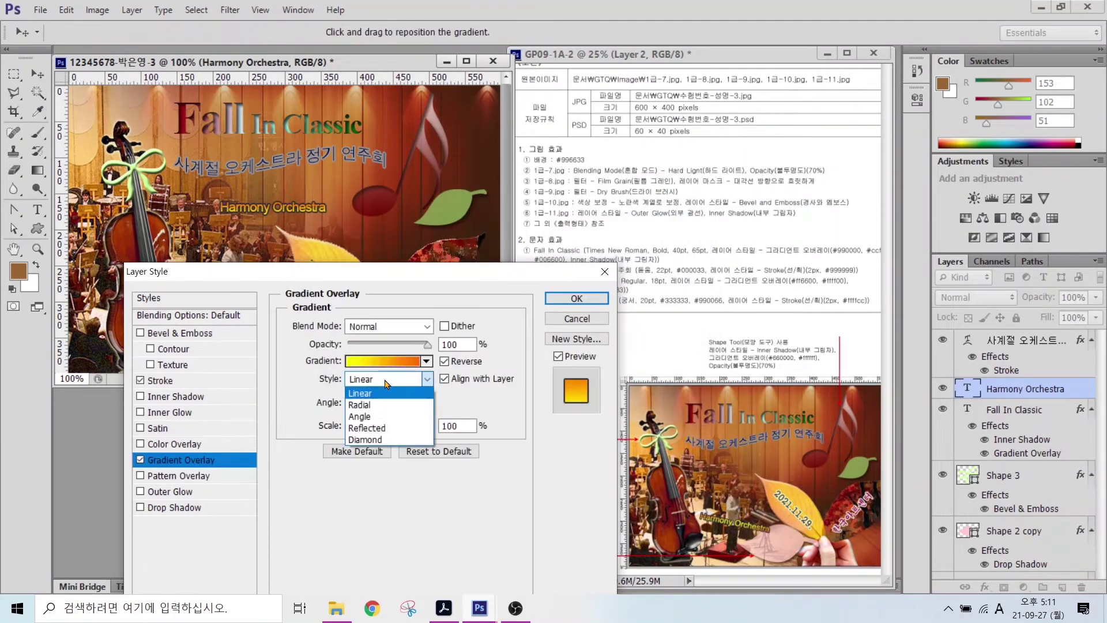
pyautogui.click(379, 430)
pyautogui.click(369, 406)
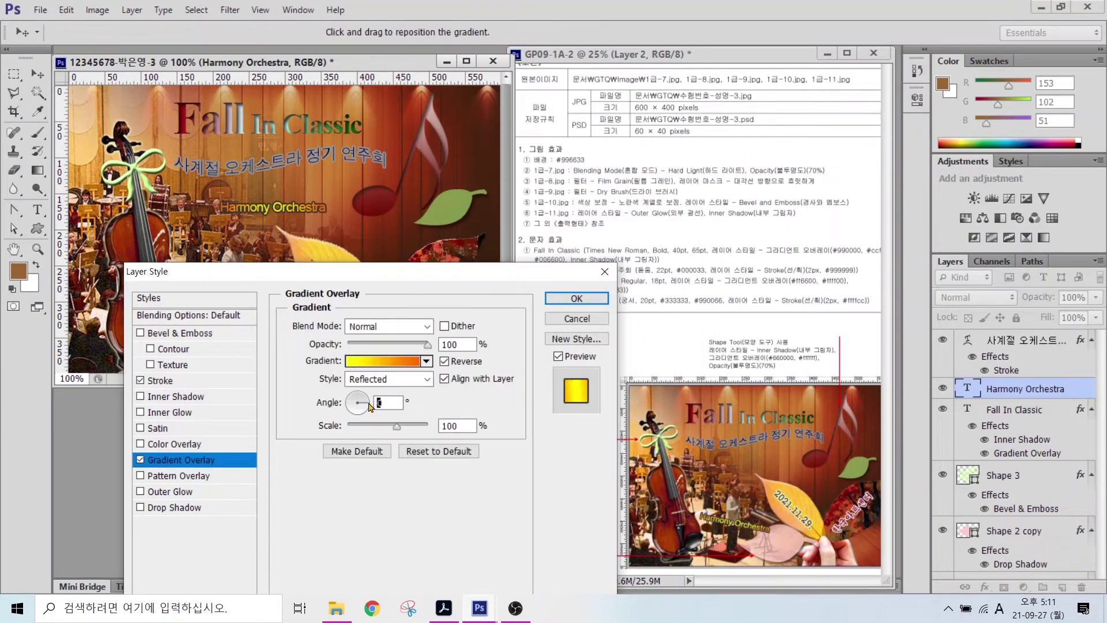
pyautogui.press('alt')
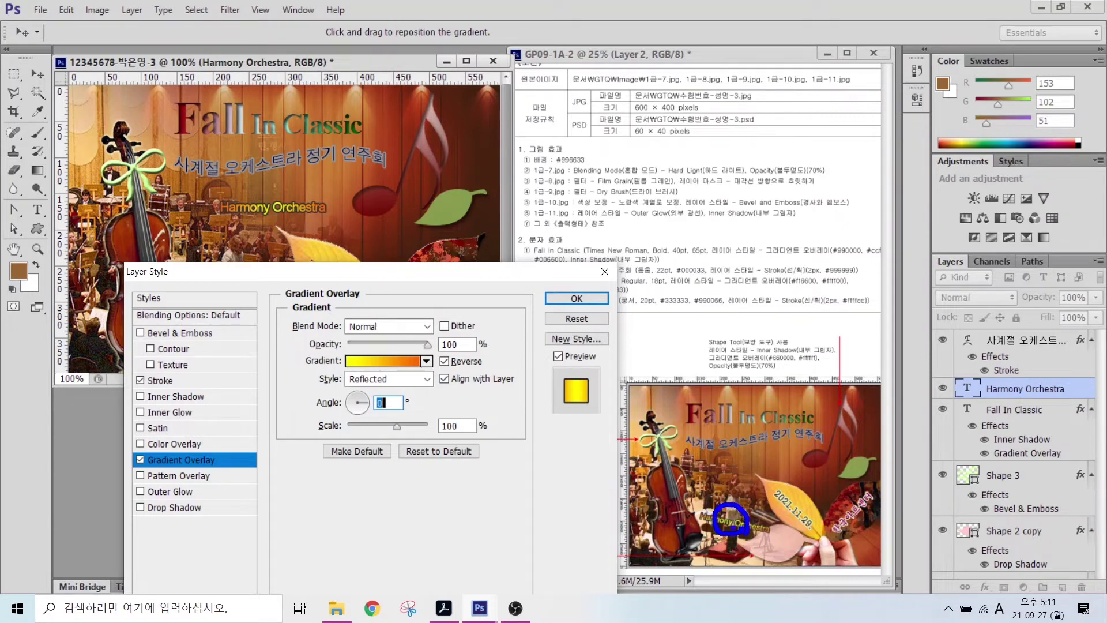
pyautogui.moveTo(699, 511); pyautogui.dragTo(691, 462)
pyautogui.moveTo(767, 528); pyautogui.dragTo(814, 508)
pyautogui.moveTo(317, 363)
pyautogui.mouseDown()
pyautogui.moveTo(451, 392)
pyautogui.moveTo(465, 423)
pyautogui.mouseUp()
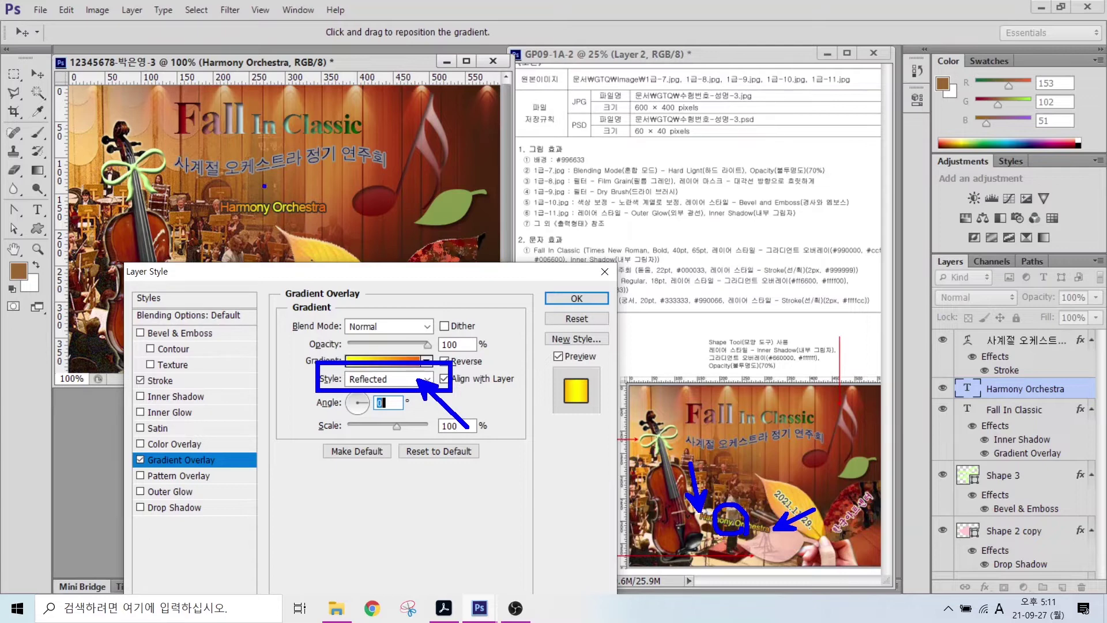
pyautogui.moveTo(267, 167); pyautogui.dragTo(261, 233)
pyautogui.moveTo(233, 199)
pyautogui.mouseDown()
pyautogui.moveTo(264, 178)
pyautogui.moveTo(300, 195)
pyautogui.mouseUp()
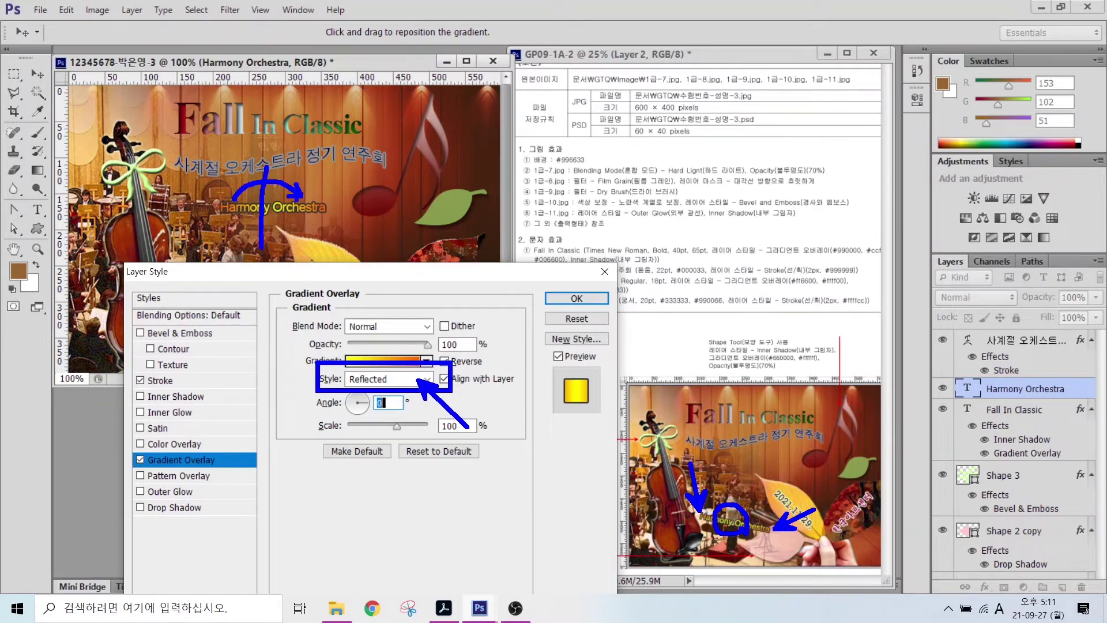
pyautogui.press('Escape')
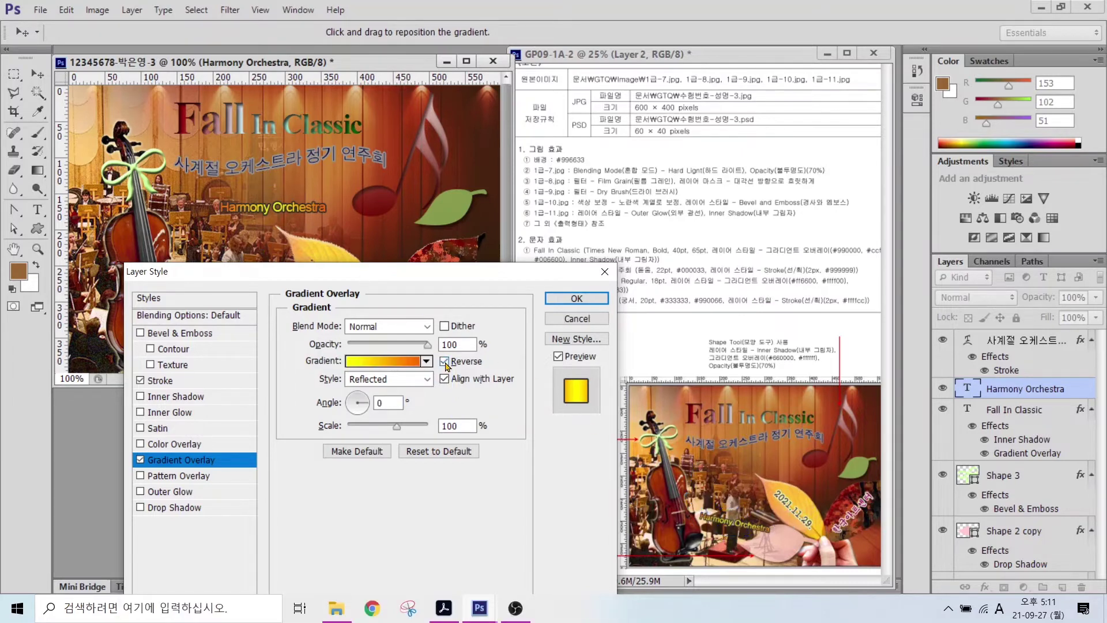
# - Tick Reverse for a yellow-centred gradient and apply the layer style
pyautogui.click(445, 362)
pyautogui.click(444, 362)
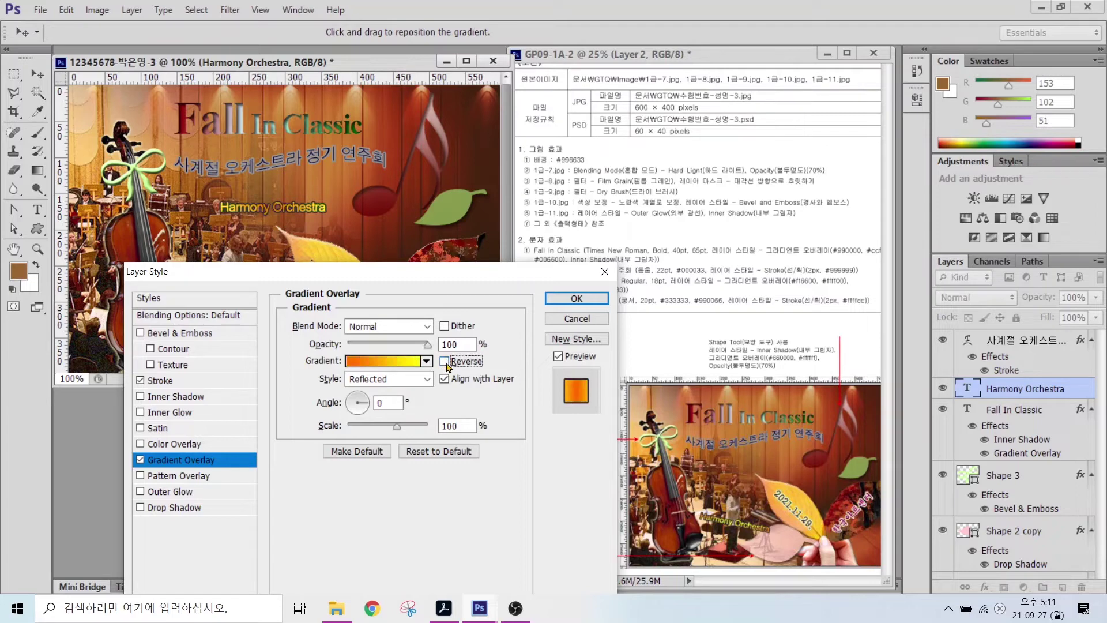
pyautogui.click(446, 363)
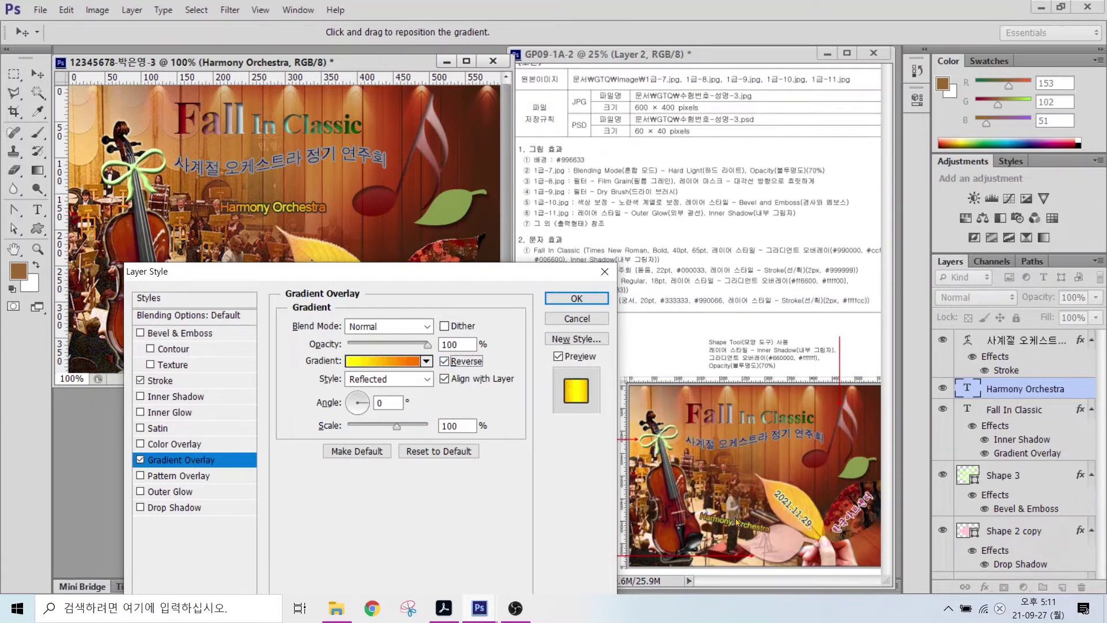
pyautogui.click(576, 298)
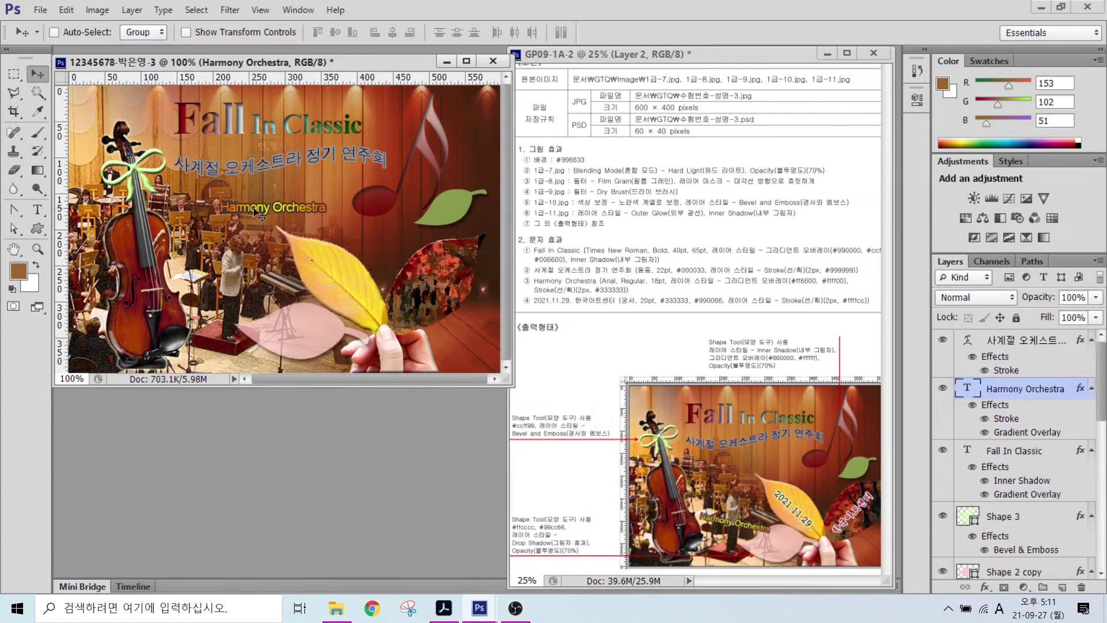
# - Move the text lower and rotate it about 17° near the pink leaf
pyautogui.moveTo(251, 208); pyautogui.dragTo(228, 309)
pyautogui.hotkey('ctrl', 't')
pyautogui.moveTo(307, 305); pyautogui.dragTo(268, 312)
pyautogui.press('Return')
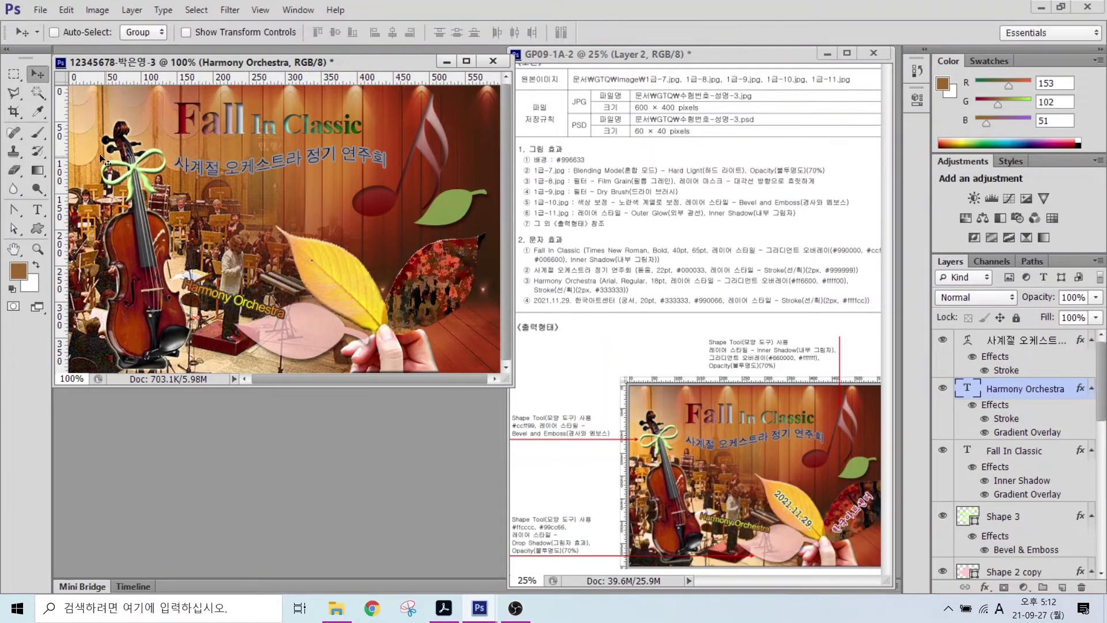
# - Type the date '2021.11.29.' in the 궁서 font
pyautogui.press('t')
pyautogui.click(225, 224)
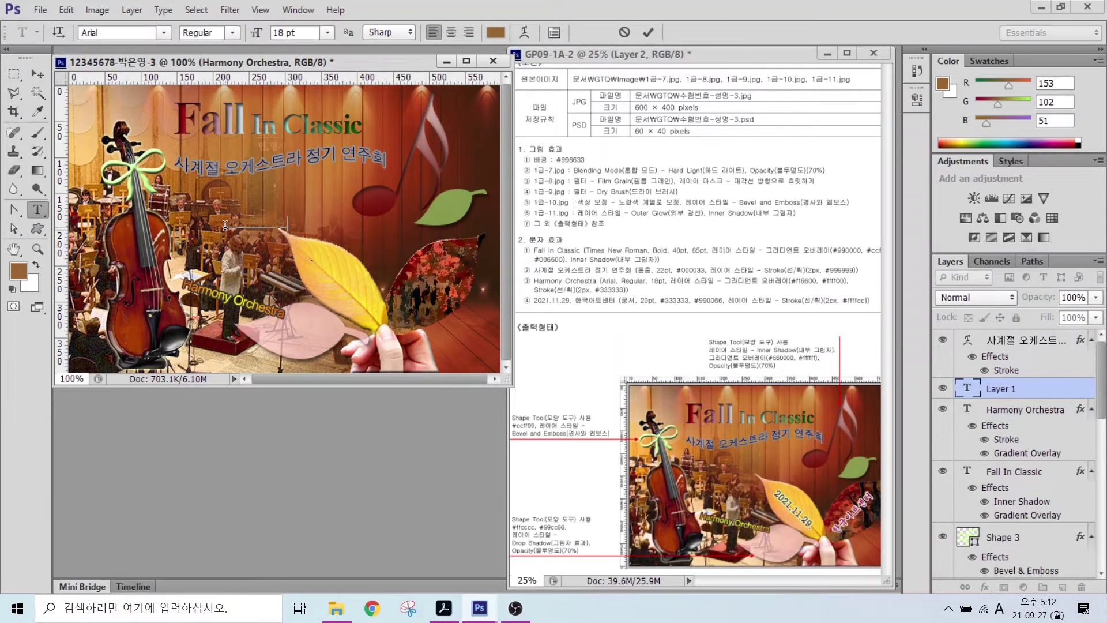
pyautogui.write('2021.11.29.')
pyautogui.click(163, 32)
pyautogui.scroll(10, 339, 69)
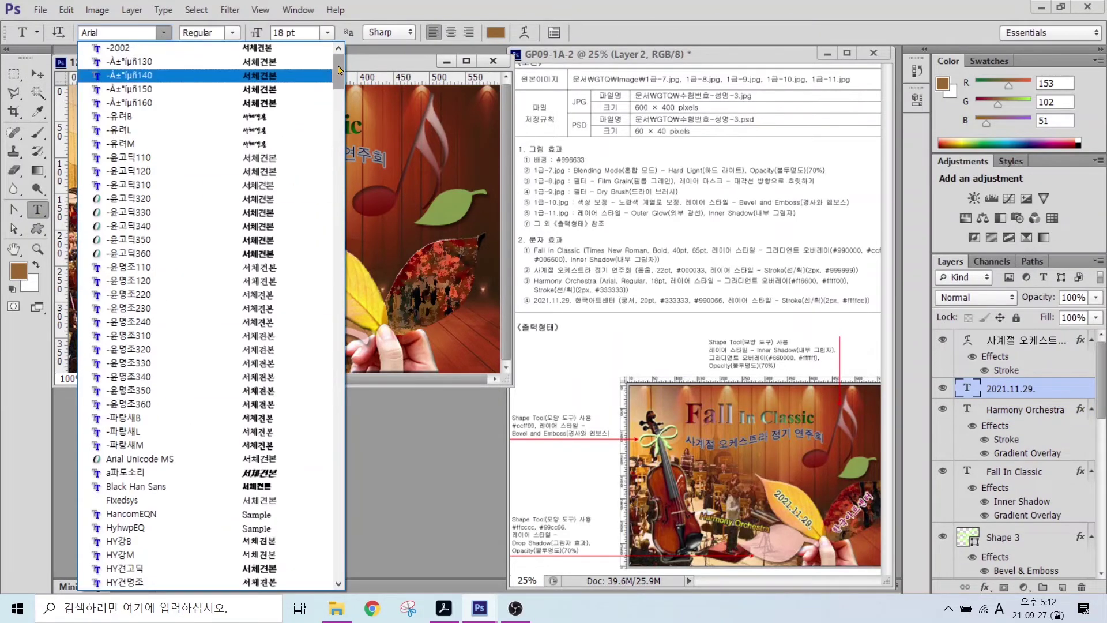
pyautogui.moveTo(339, 69); pyautogui.dragTo(339, 144)
pyautogui.click(231, 337)
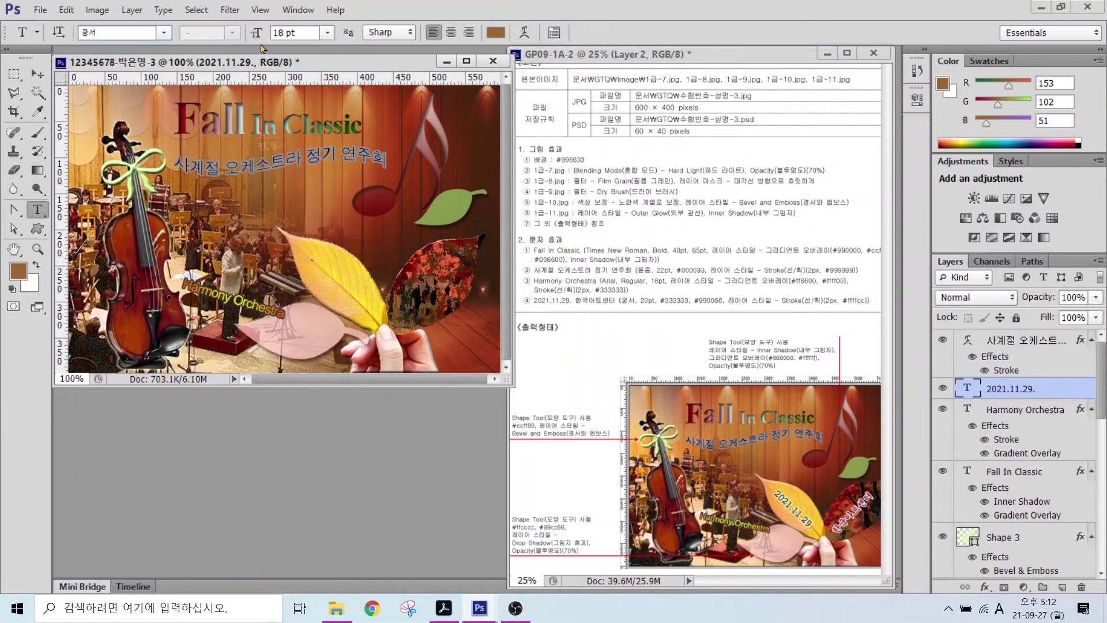
# - Make the date text 20 pt in dark #333333
pyautogui.doubleClick(291, 33)
pyautogui.write('20')
pyautogui.press('Return')
pyautogui.click(495, 33)
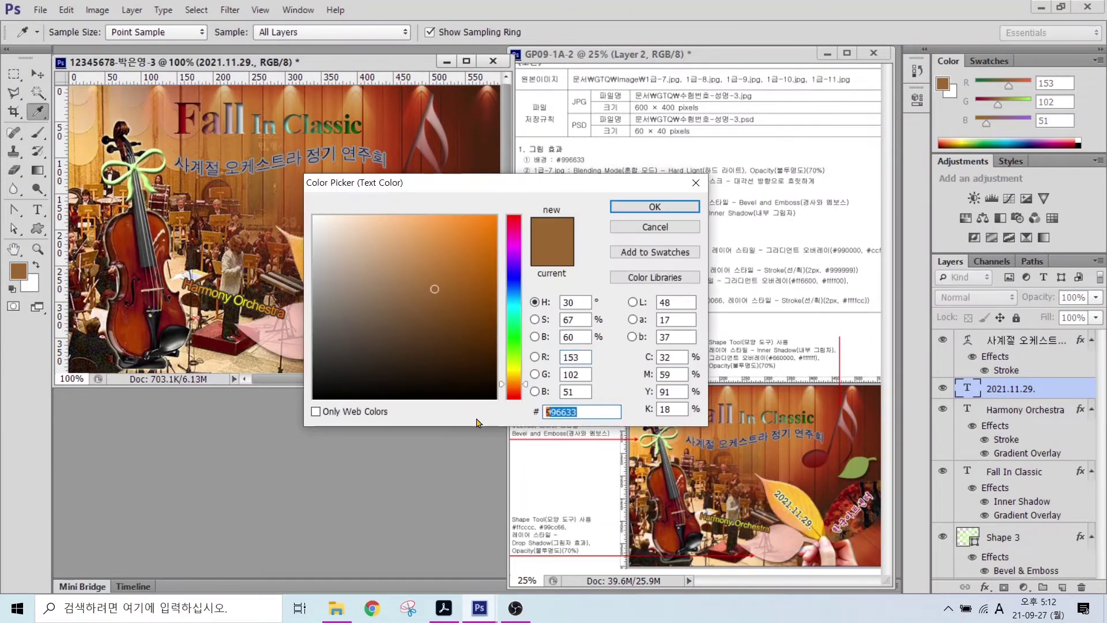
pyautogui.write('333333')
pyautogui.press('Return')
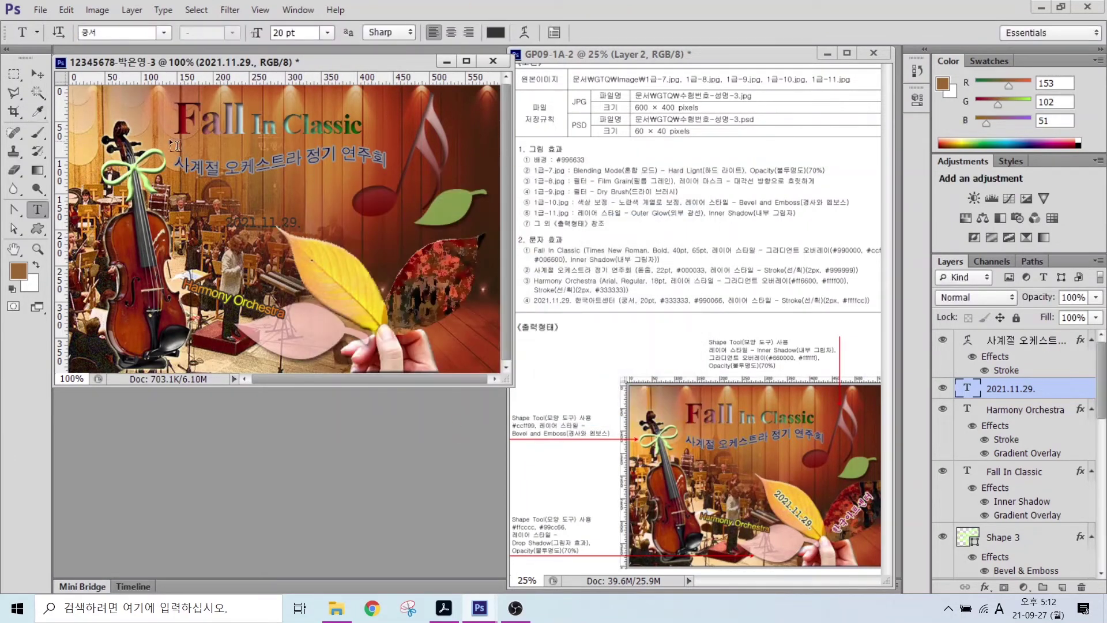
# - Give the date a pale yellow #ffffcc Stroke
pyautogui.click(985, 587)
pyautogui.click(997, 455)
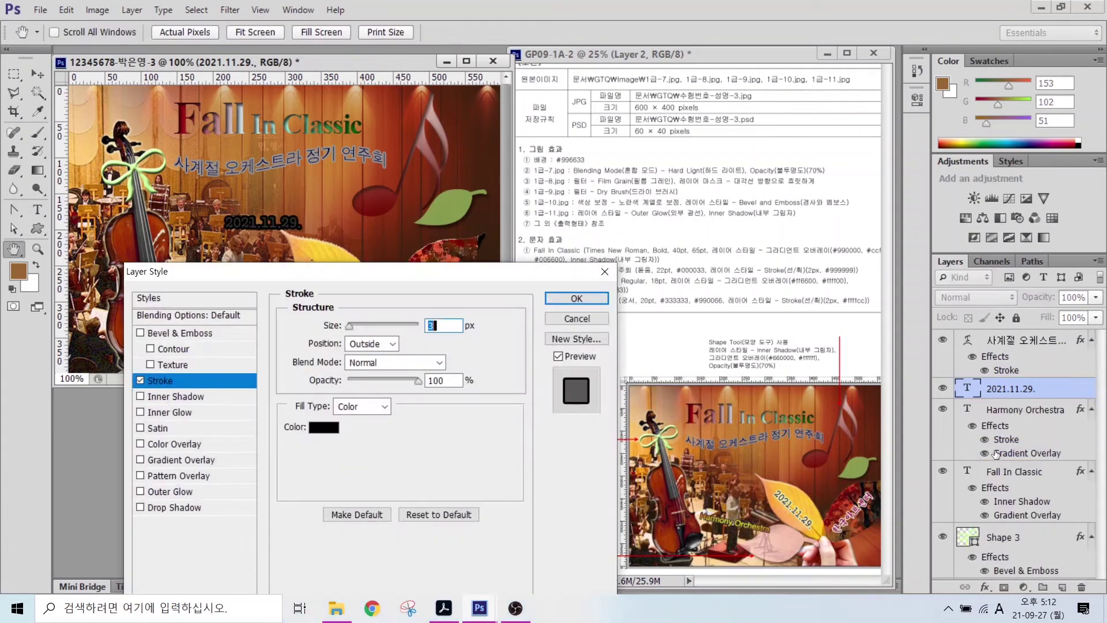
pyautogui.click(324, 428)
pyautogui.write('ffffcc')
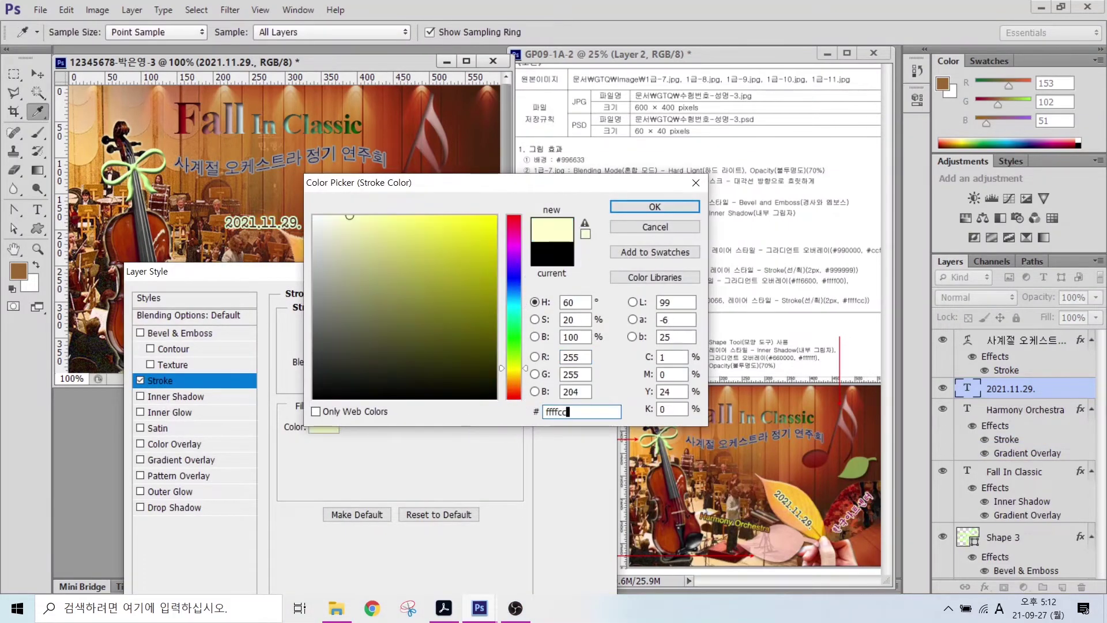
pyautogui.press('Return')
# - Move the date onto the yellow leaf and rotate it
pyautogui.press('Return')
pyautogui.press('v')
pyautogui.moveTo(289, 200); pyautogui.dragTo(447, 267)
pyautogui.hotkey('ctrl', 't')
pyautogui.press('Return')
pyautogui.hotkey('ctrl', 't')
pyautogui.press('Return')
# - Retype the copied line as '한국아트센터' in magenta #990066
pyautogui.press('t')
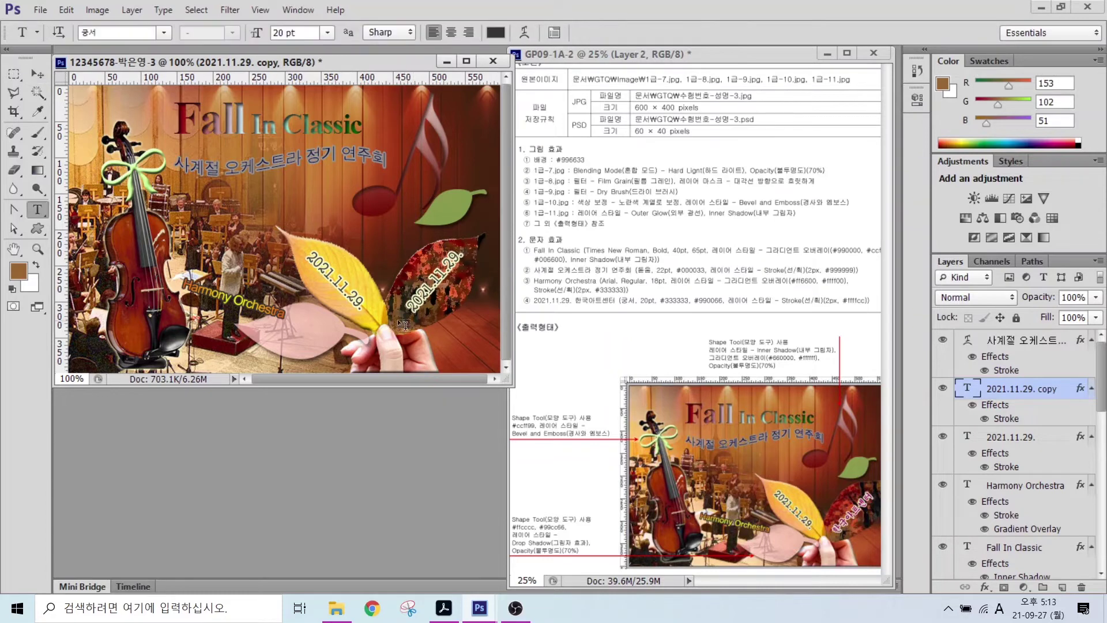
pyautogui.press('Hangul')
pyautogui.write('한국아트센터')
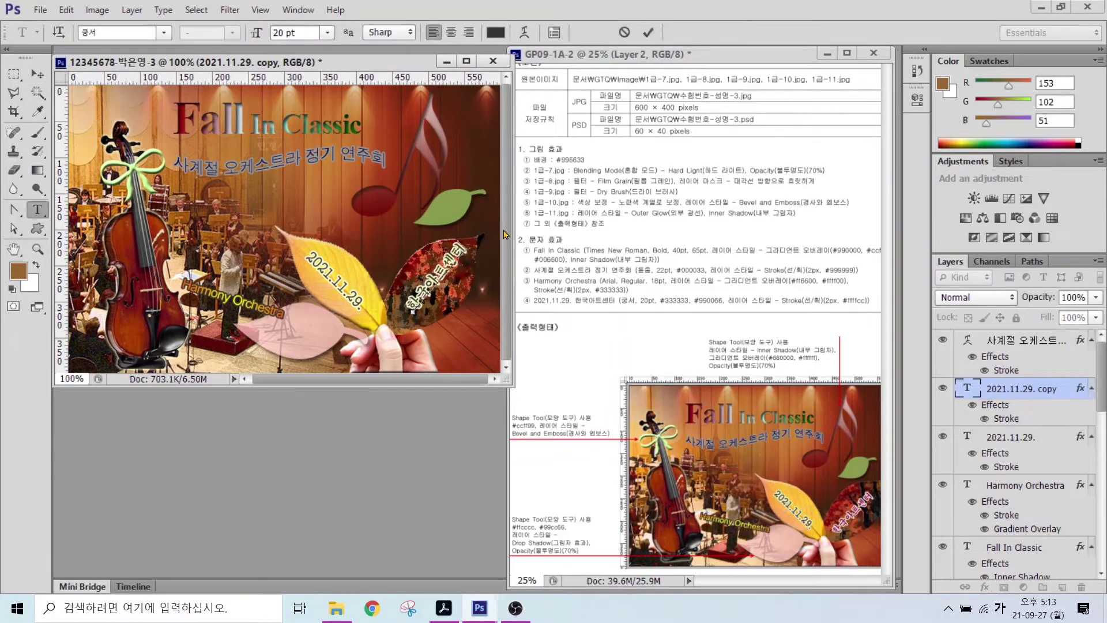
pyautogui.hotkey('ctrl', 'Return')
pyautogui.click(495, 33)
pyautogui.press('Tab')
pyautogui.press('Tab')
pyautogui.press('Tab')
pyautogui.write('990066')
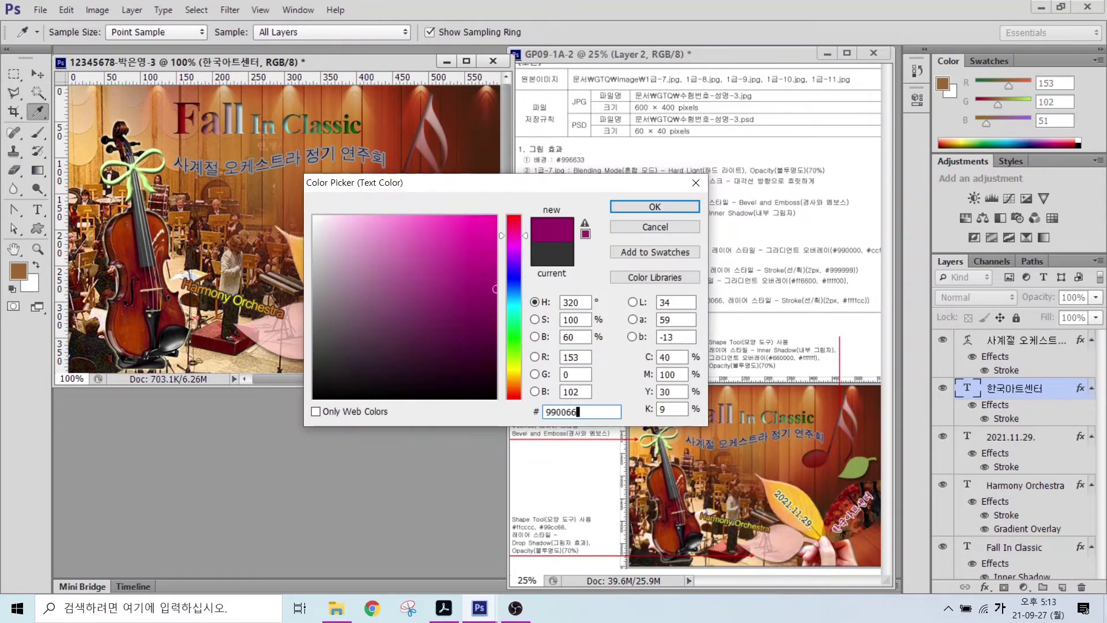
pyautogui.press('Return')
# - Rotate 한국아트센터 clockwise across the red leaf
pyautogui.hotkey('ctrl', 't')
pyautogui.moveTo(498, 216); pyautogui.dragTo(498, 229)
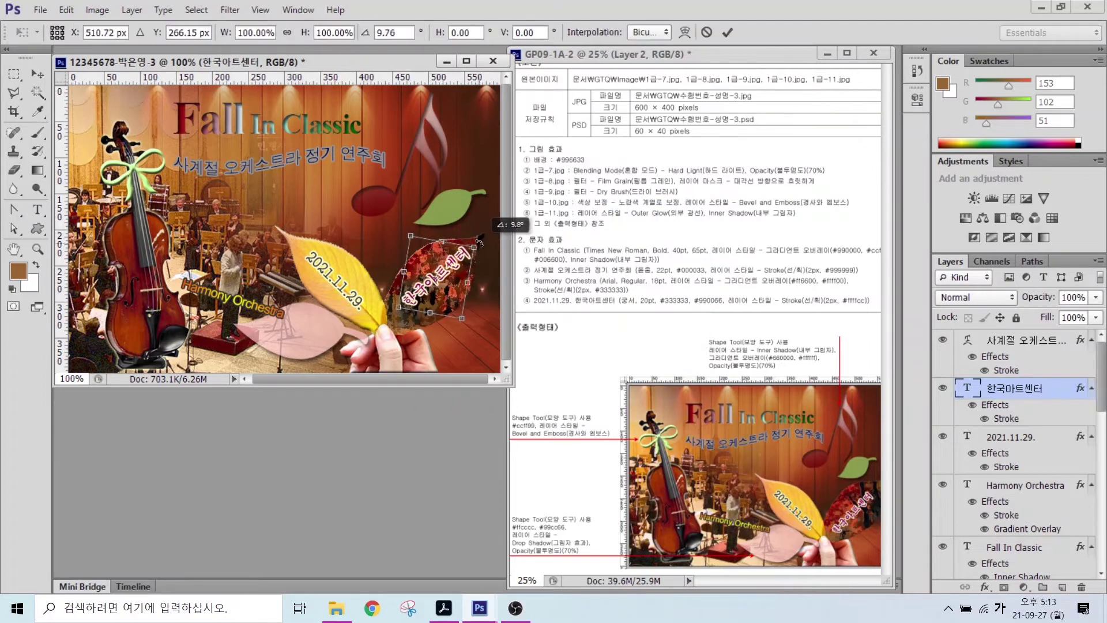
pyautogui.press('Return')
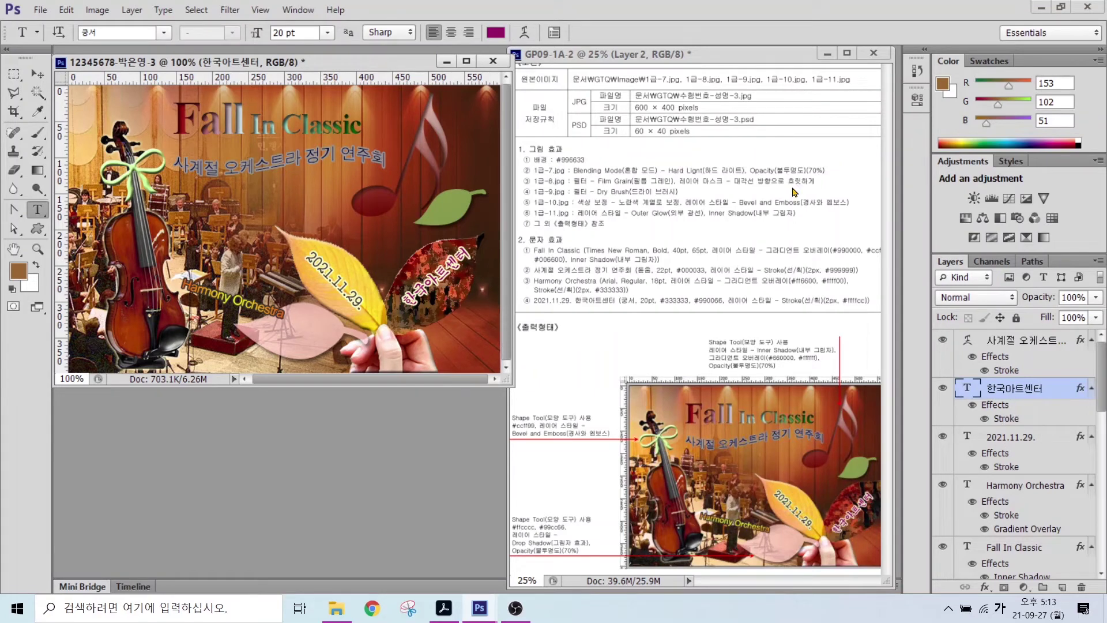
pyautogui.click(260, 10)
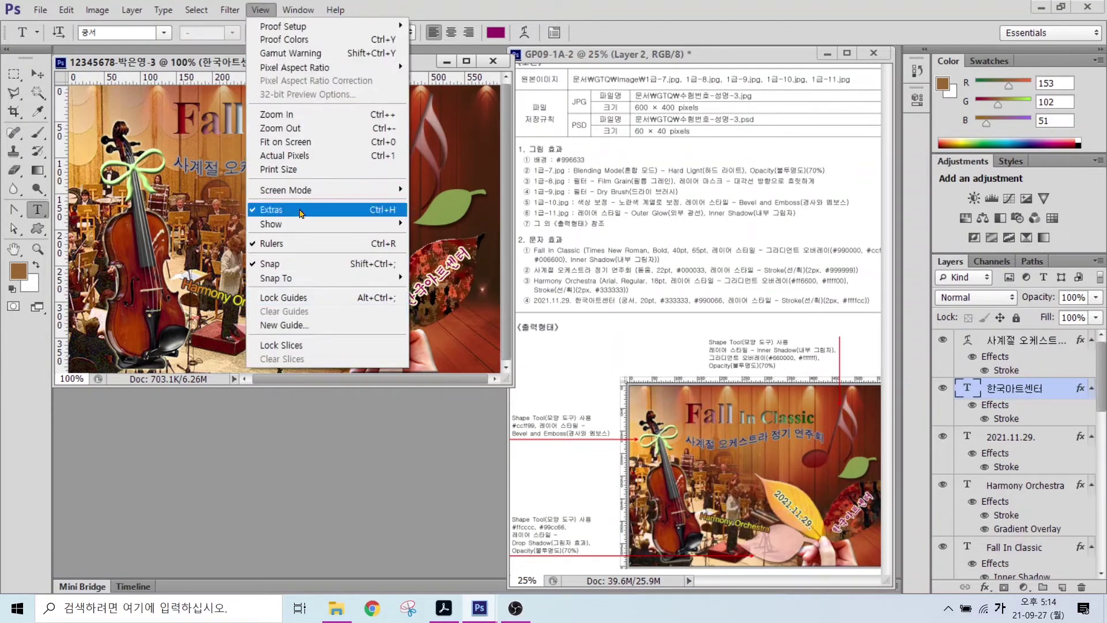
# - Hide the rulers and save the poster as a JPEG in the GTQ folder
pyautogui.click(291, 245)
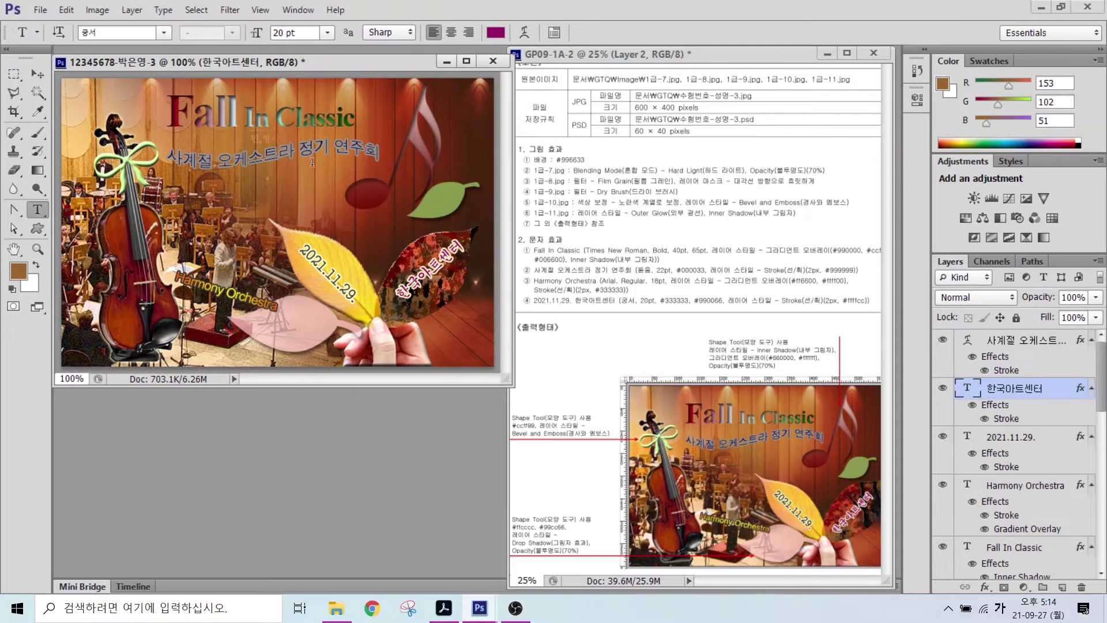
pyautogui.click(40, 10)
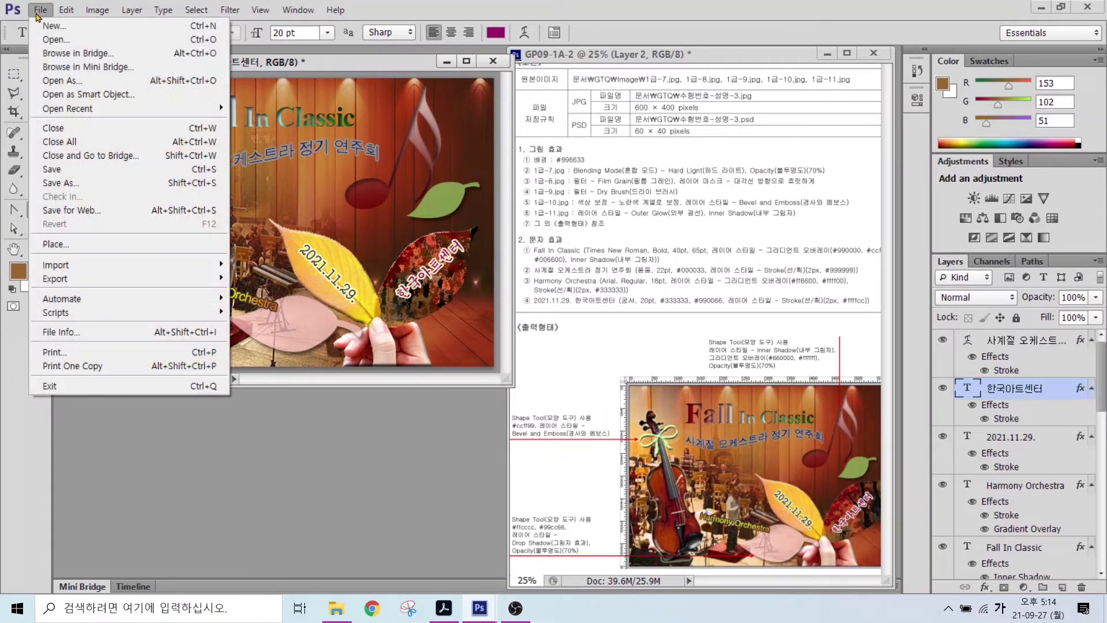
pyautogui.click(52, 169)
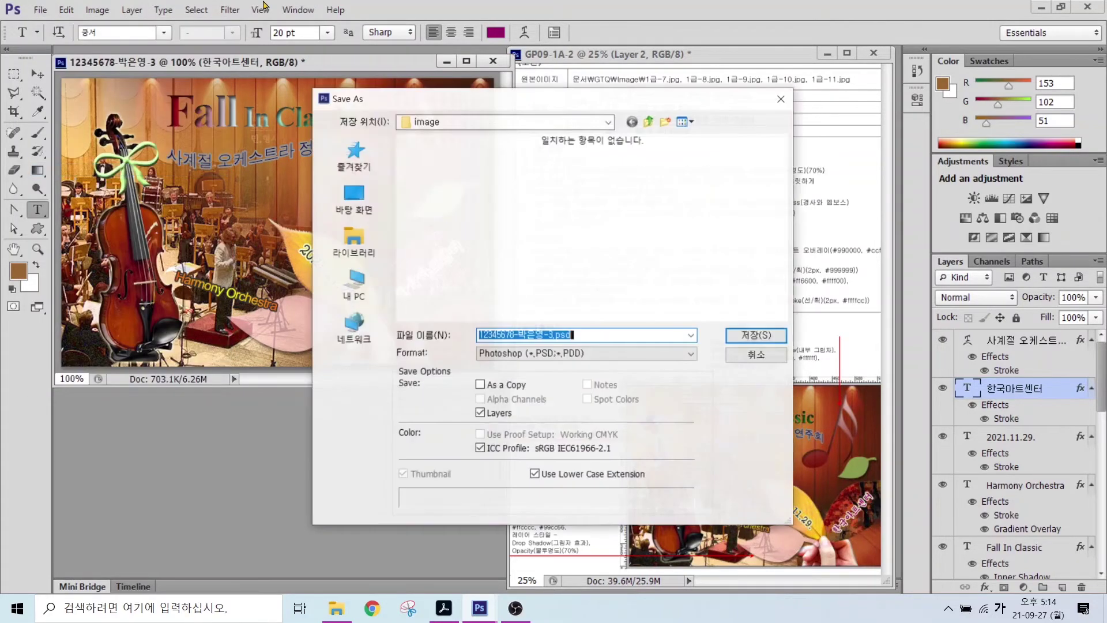
pyautogui.click(649, 121)
pyautogui.click(512, 352)
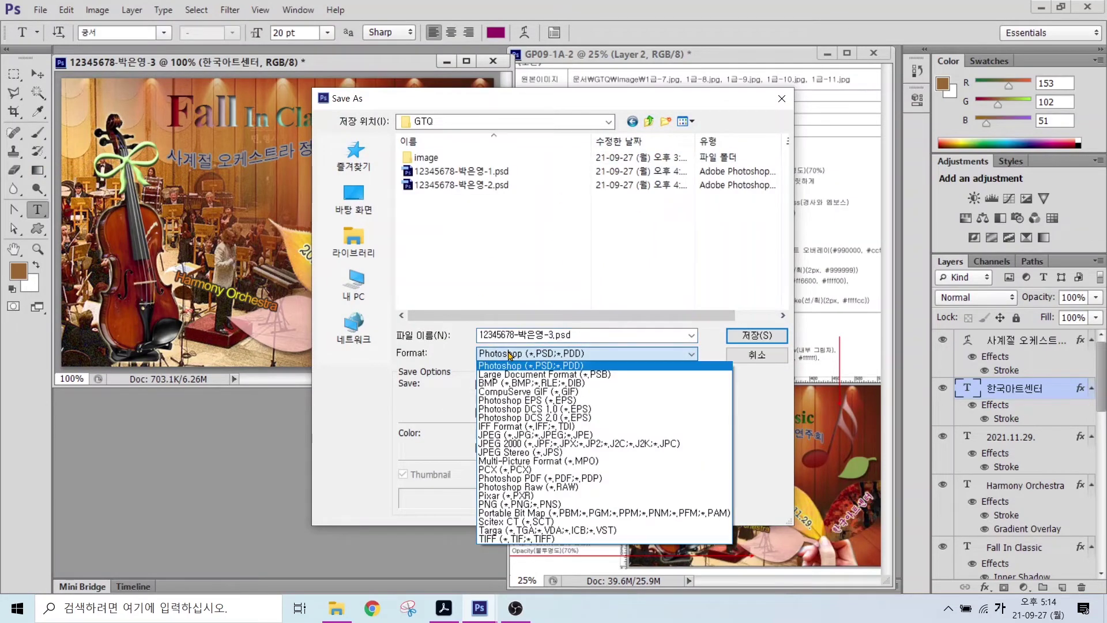
pyautogui.click(522, 437)
pyautogui.click(757, 335)
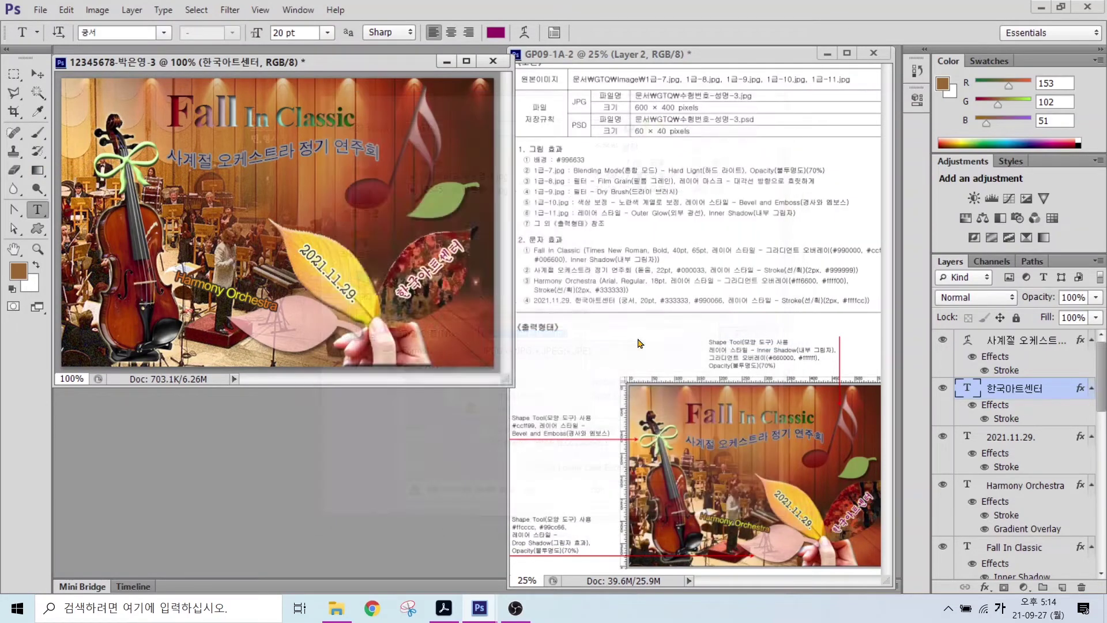
pyautogui.click(552, 217)
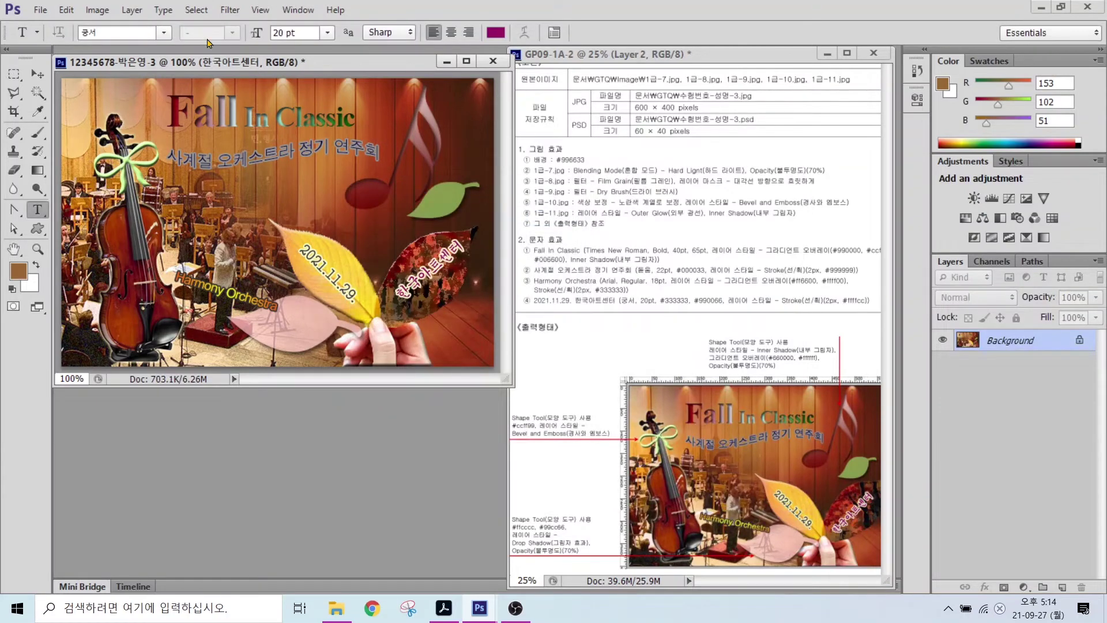
# - Shrink the image to 60 × 40 pixels and save it as a PSD
pyautogui.click(97, 10)
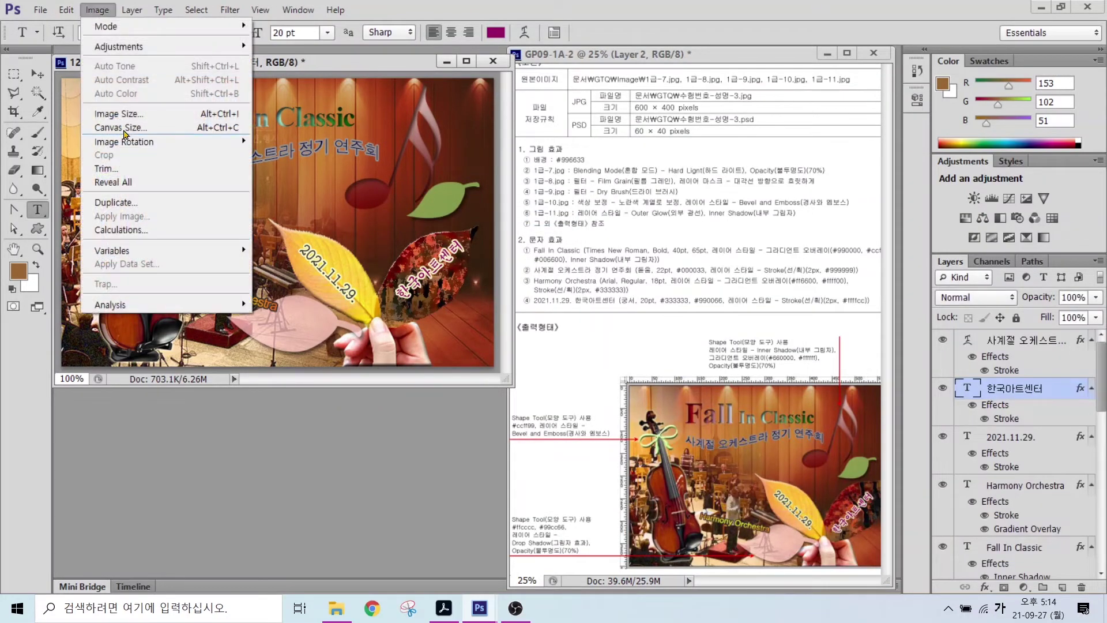
pyautogui.click(127, 115)
pyautogui.write('60')
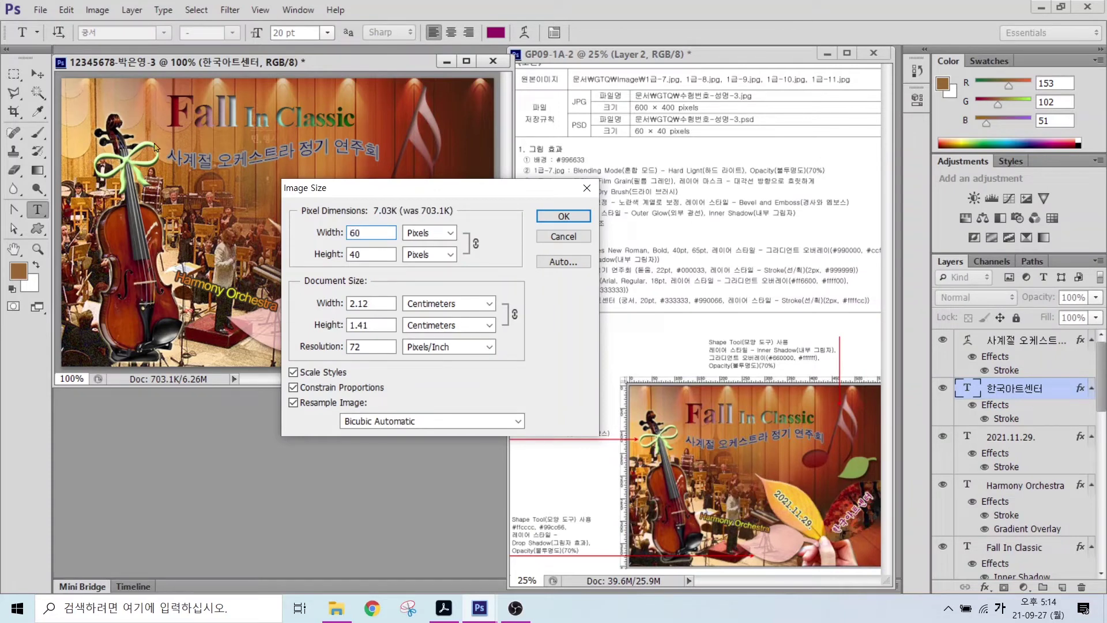
pyautogui.click(350, 254)
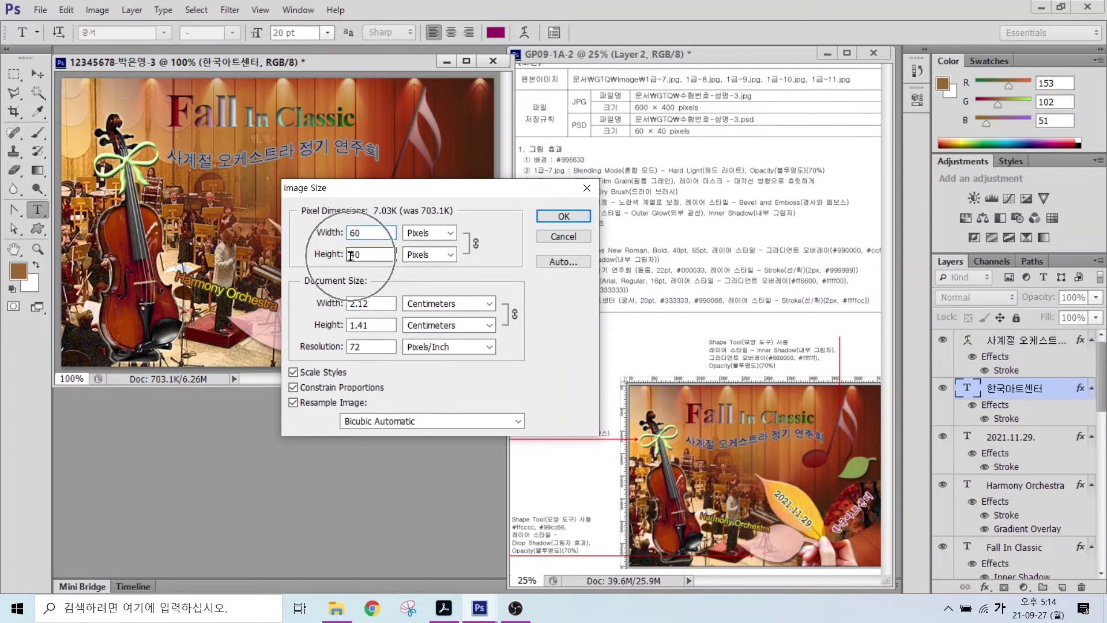
pyautogui.press('Return')
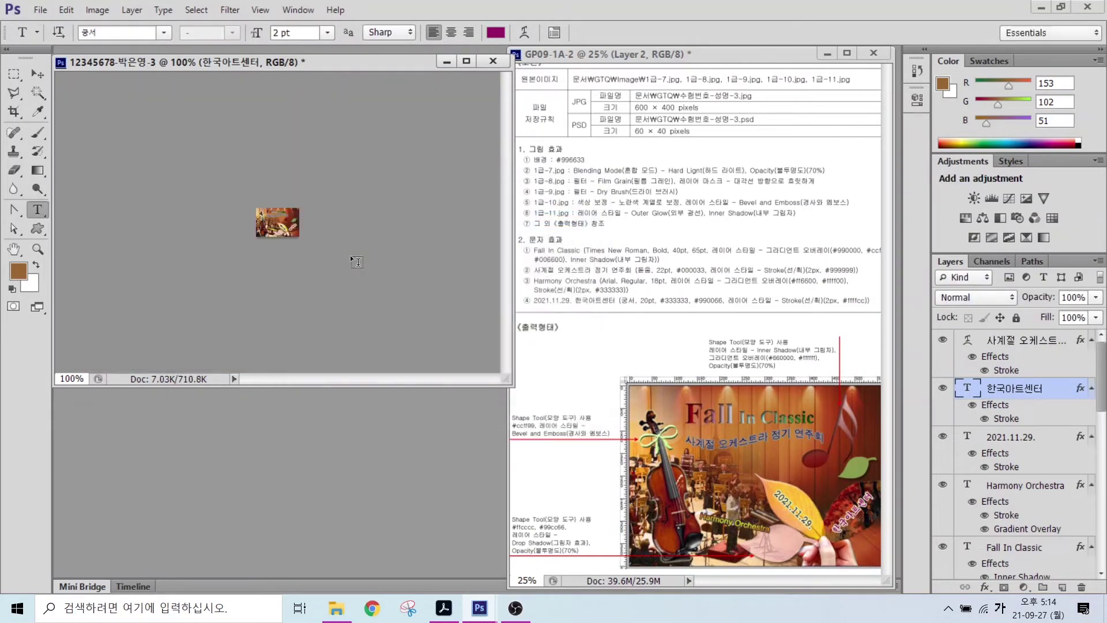
pyautogui.click(41, 10)
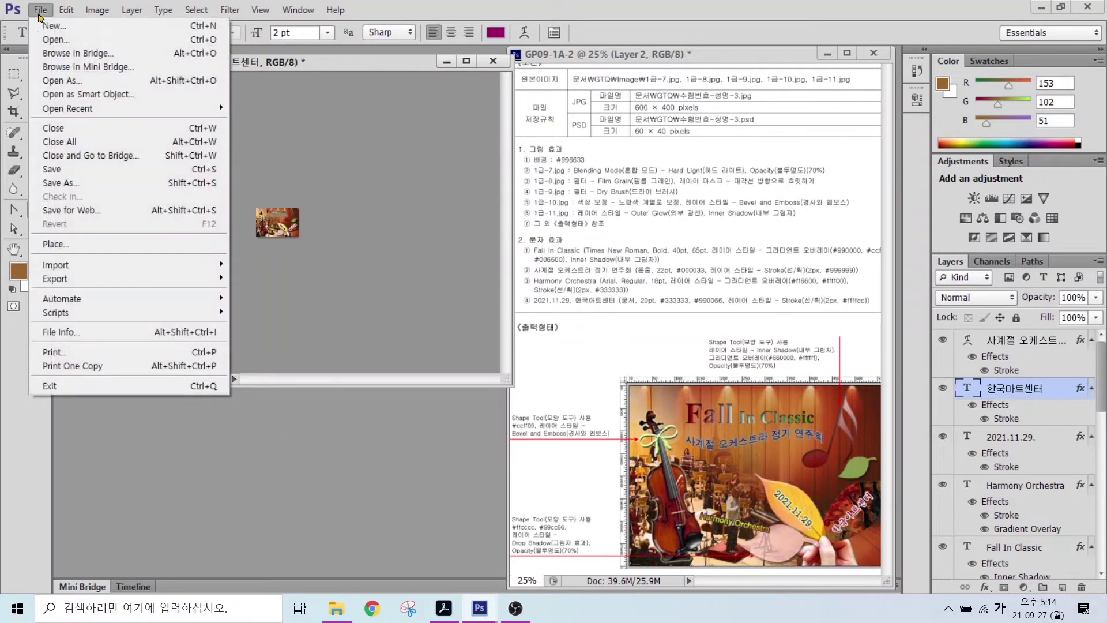
pyautogui.click(83, 188)
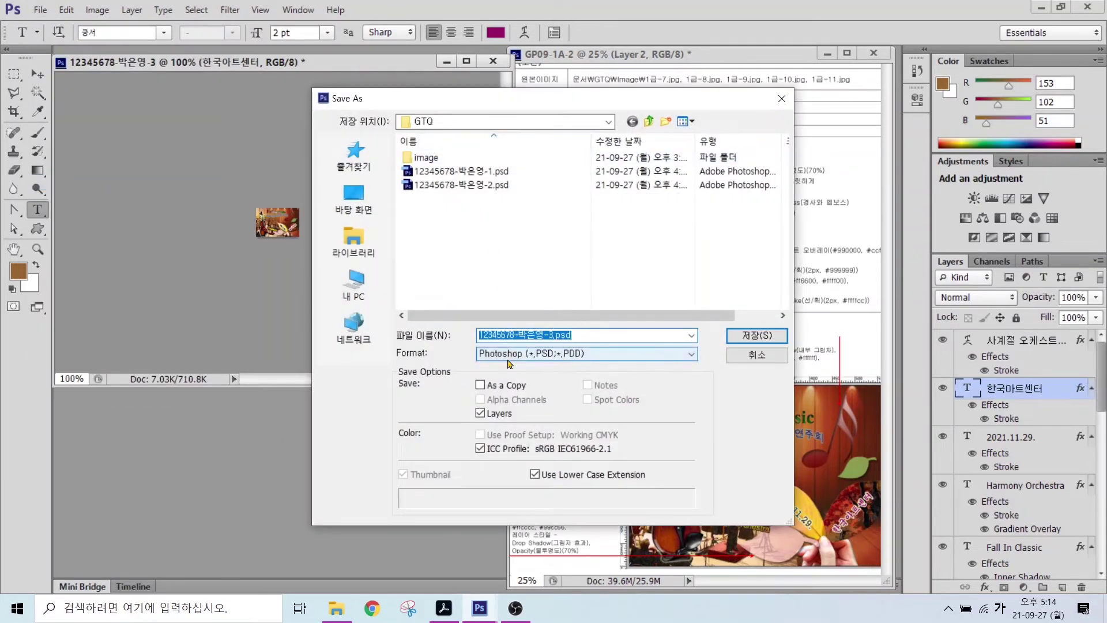
pyautogui.click(756, 335)
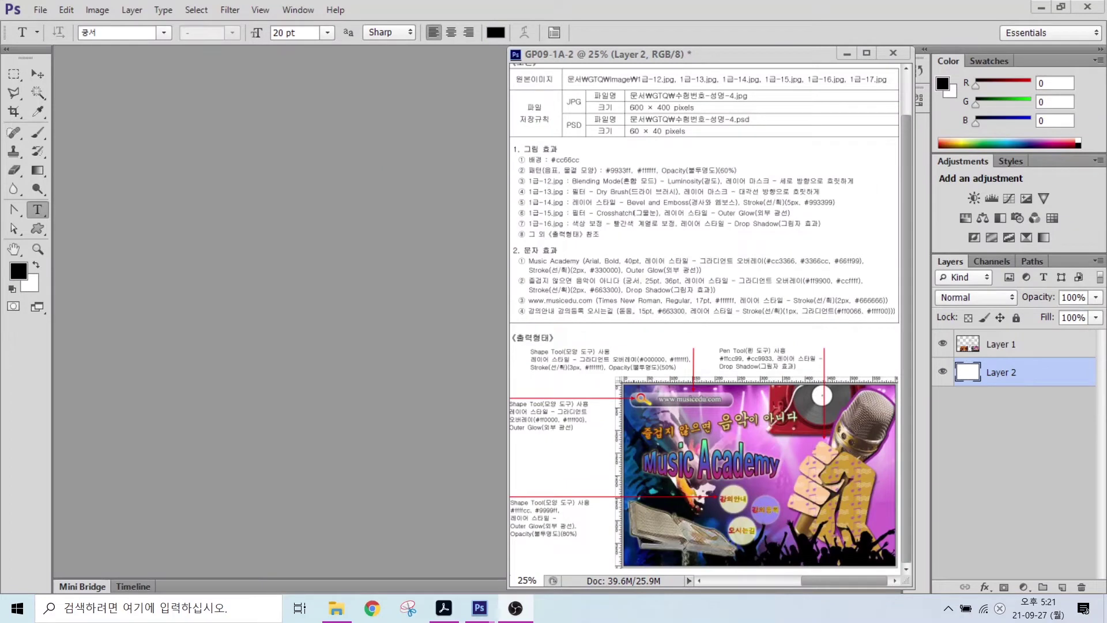
# - Create a 600 × 400 px, 72 ppi document named with the candidate number and name ending in -4
pyautogui.moveTo(608, 93); pyautogui.dragTo(754, 137)
pyautogui.press('Escape')
pyautogui.click(39, 11)
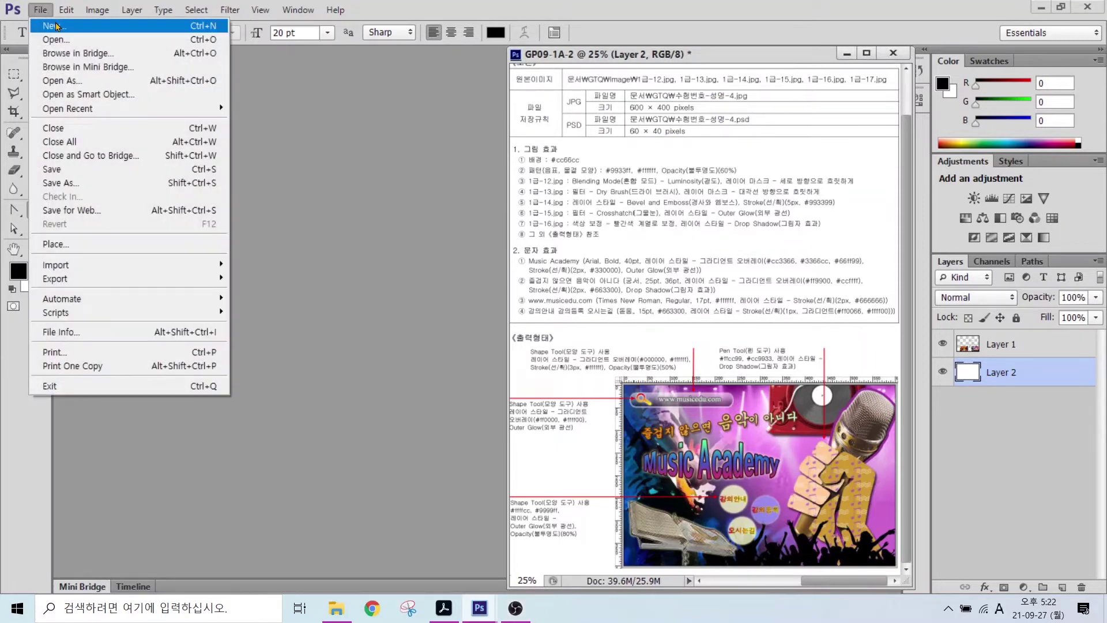
pyautogui.click(56, 26)
pyautogui.write('1')
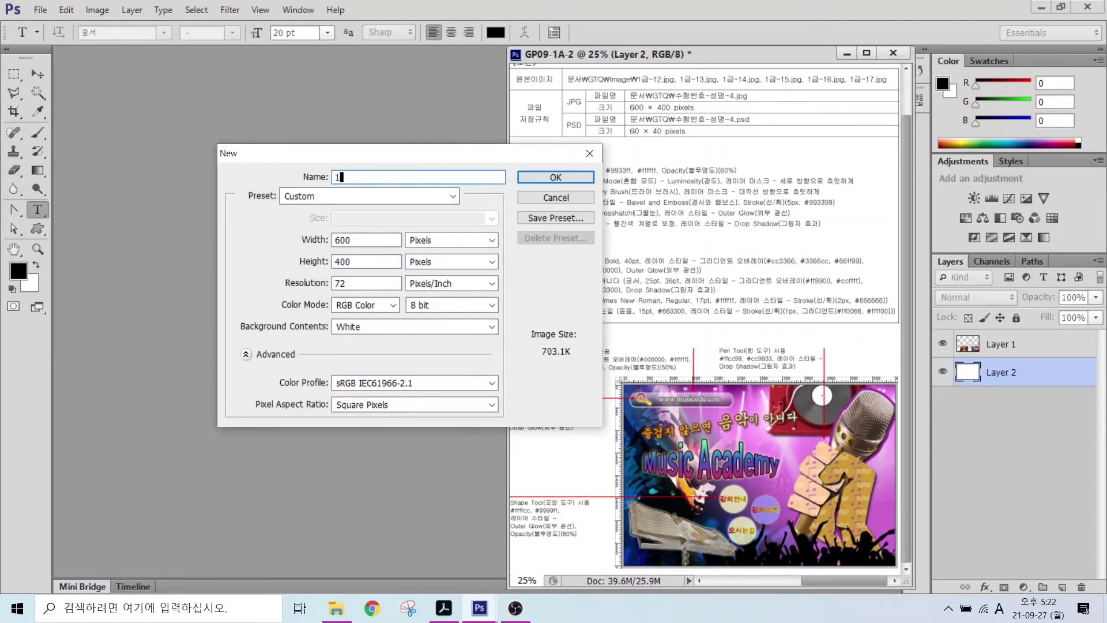
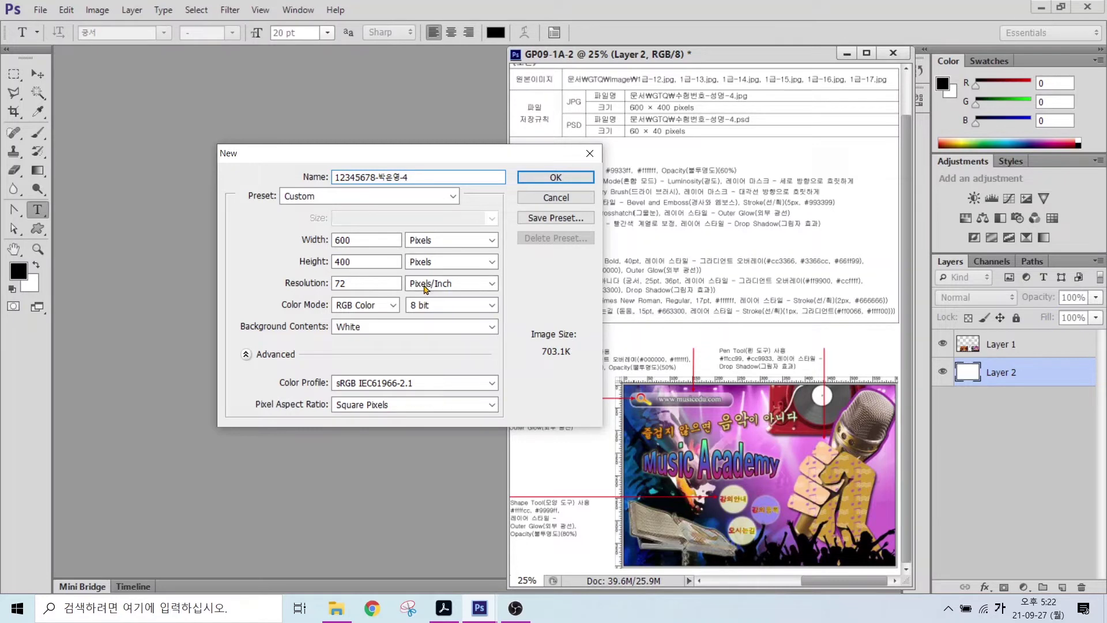
pyautogui.press('alt')
pyautogui.click(556, 180)
pyautogui.moveTo(577, 152); pyautogui.dragTo(667, 102)
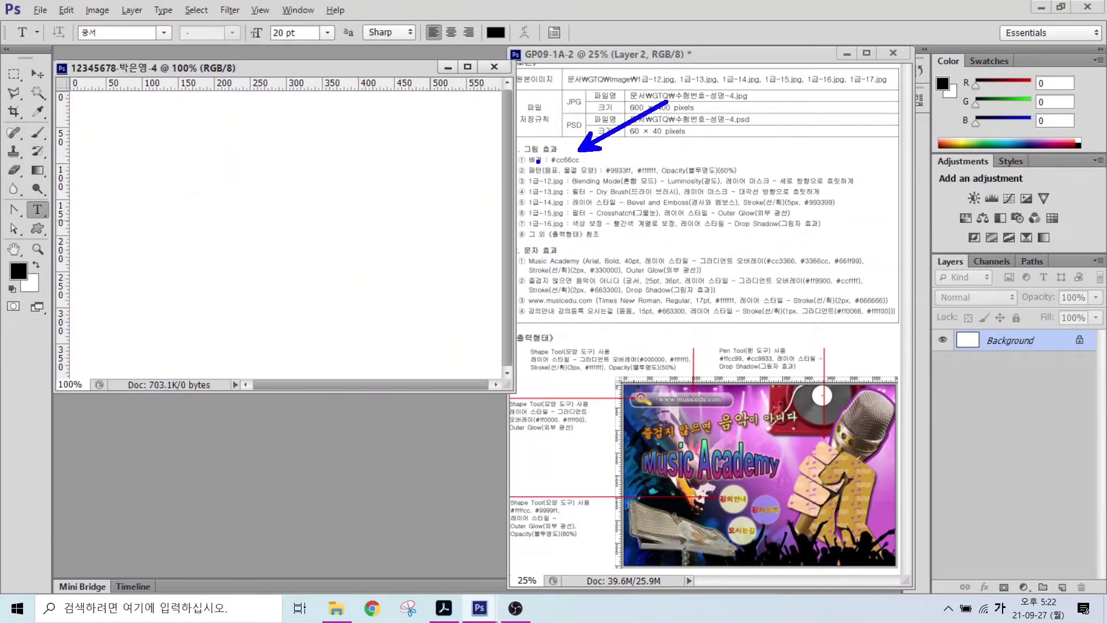
# - Set the foreground colour to #cc66cc
pyautogui.press('Escape')
pyautogui.click(16, 271)
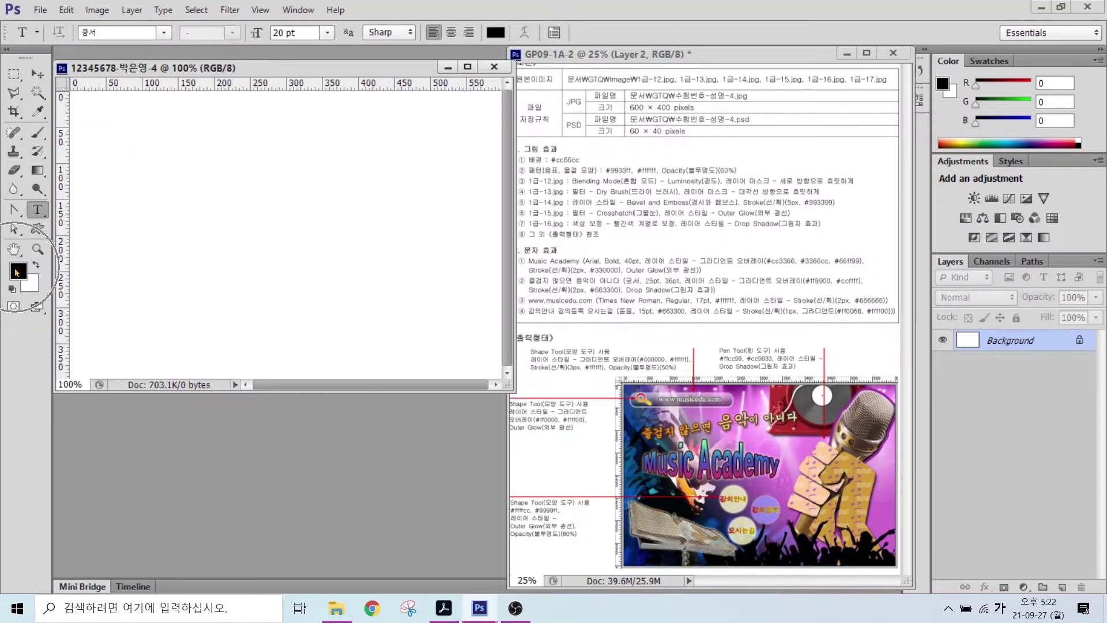
pyautogui.click(17, 271)
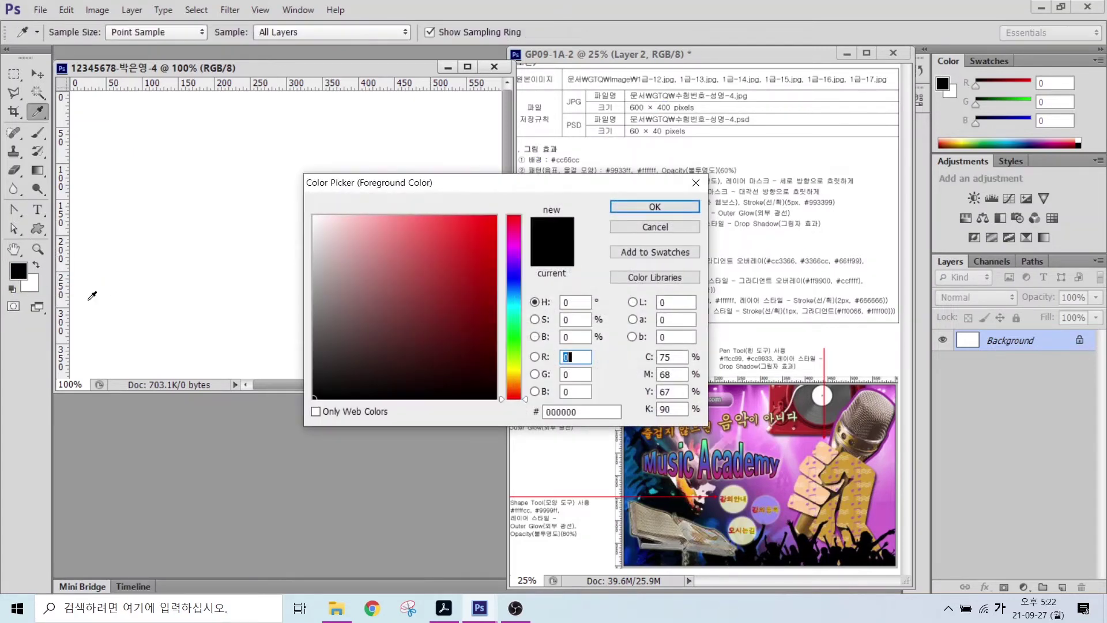
pyautogui.click(583, 412)
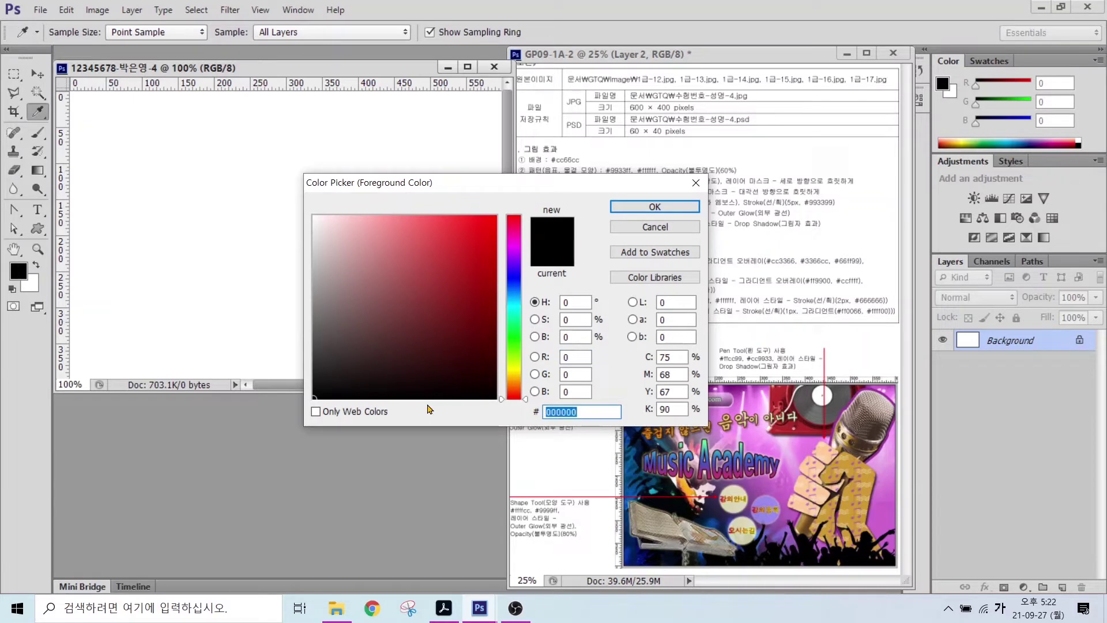
pyautogui.write('cc66cc')
pyautogui.press('Return')
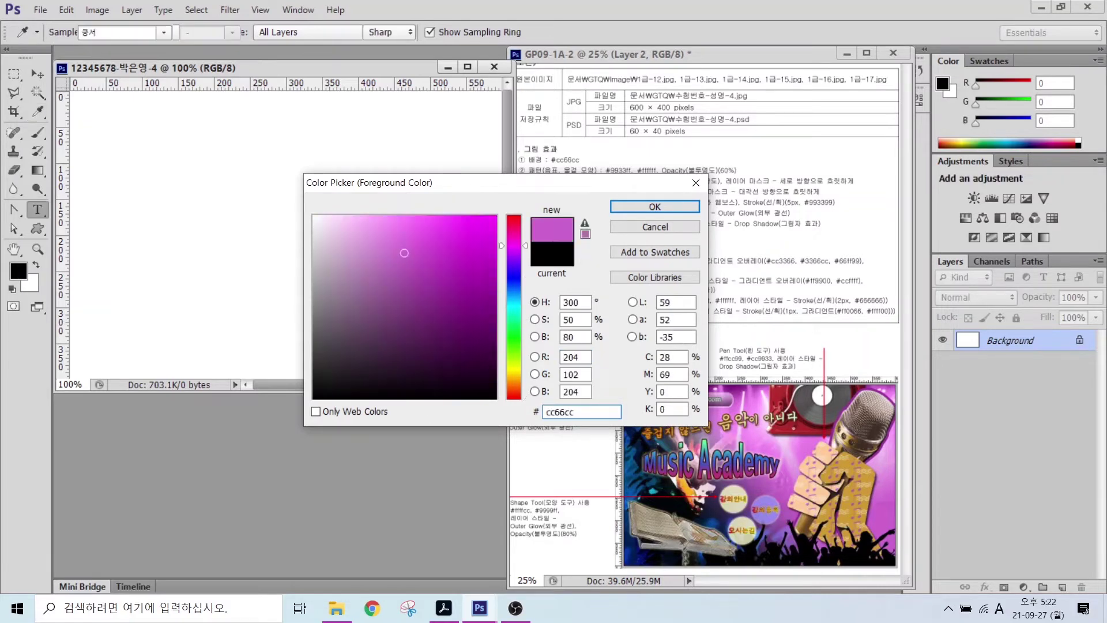
# - Fill the background with the #cc66cc foreground colour
pyautogui.click(66, 12)
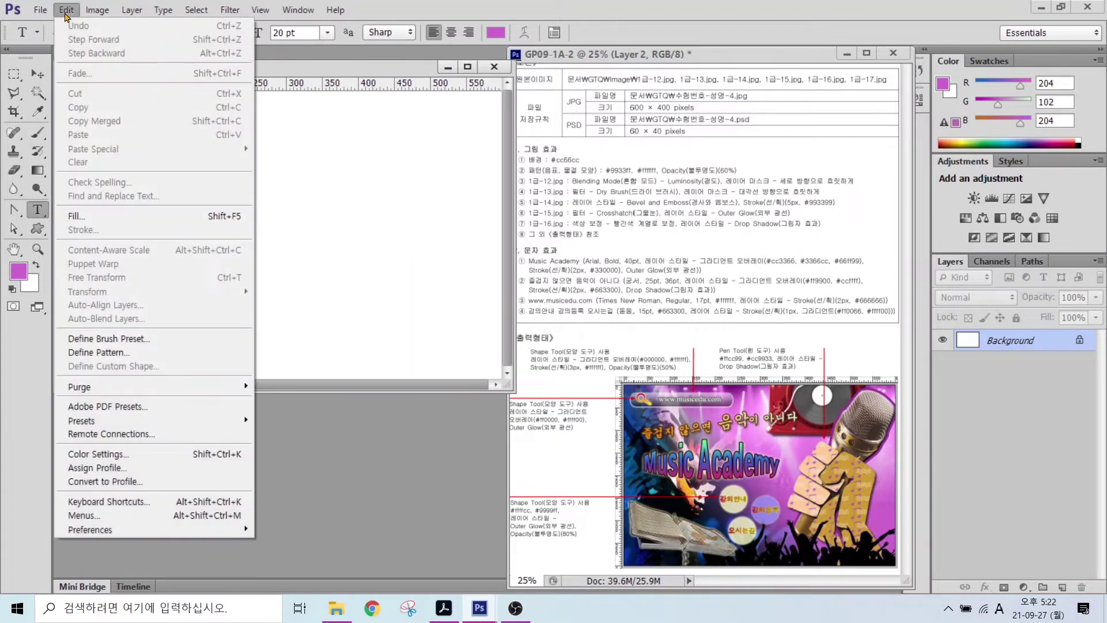
pyautogui.click(85, 216)
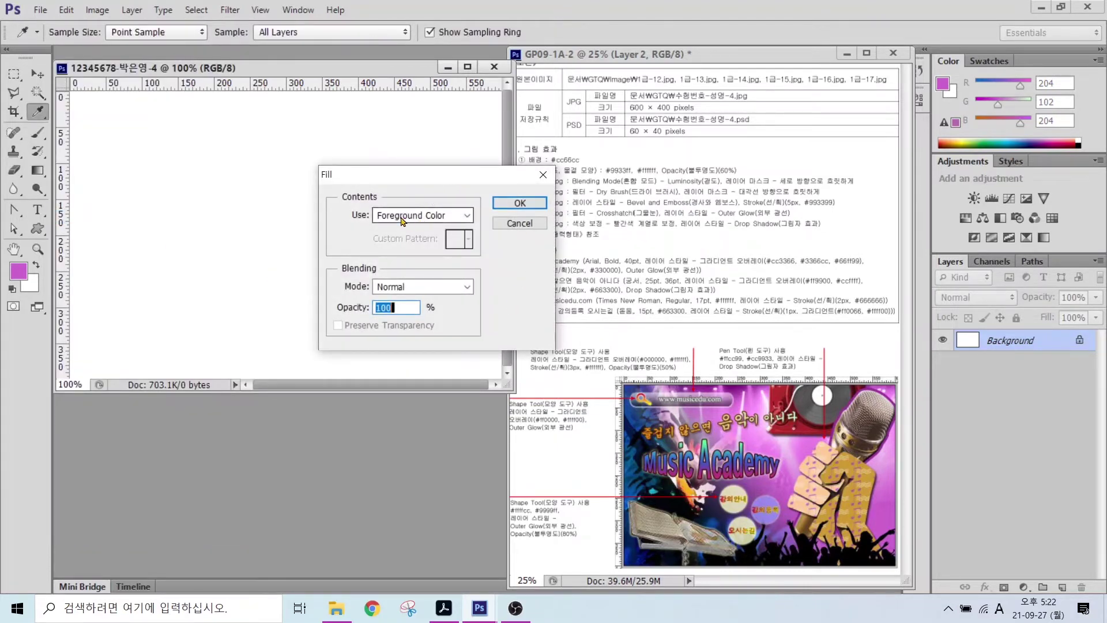
pyautogui.click(402, 221)
pyautogui.click(405, 230)
pyautogui.click(519, 203)
pyautogui.press('t')
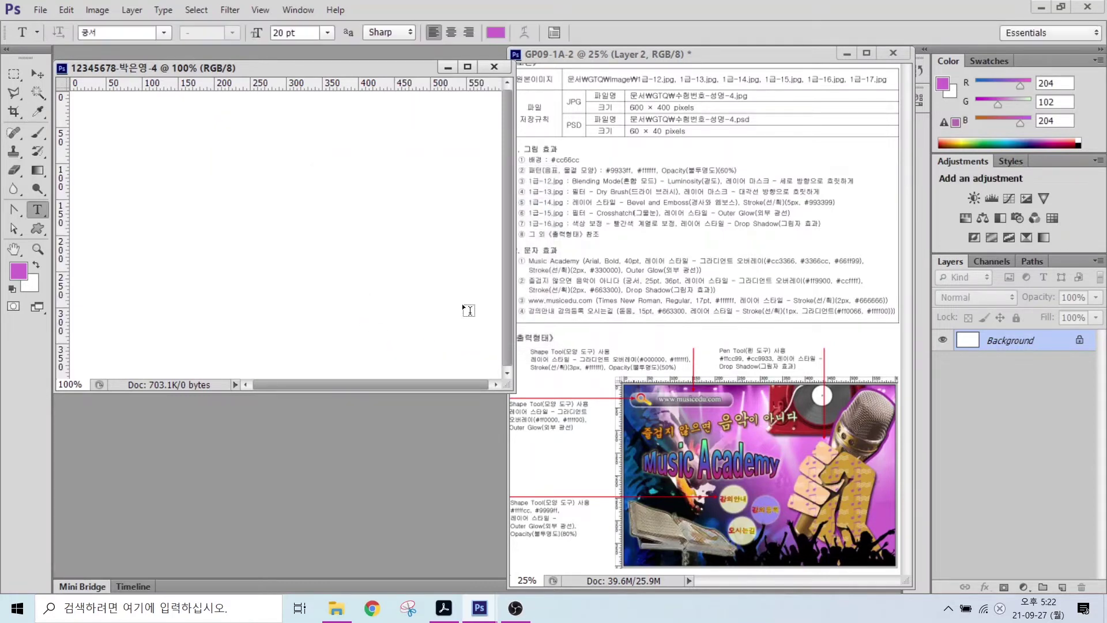
pyautogui.hotkey('alt', 'BackSpace')
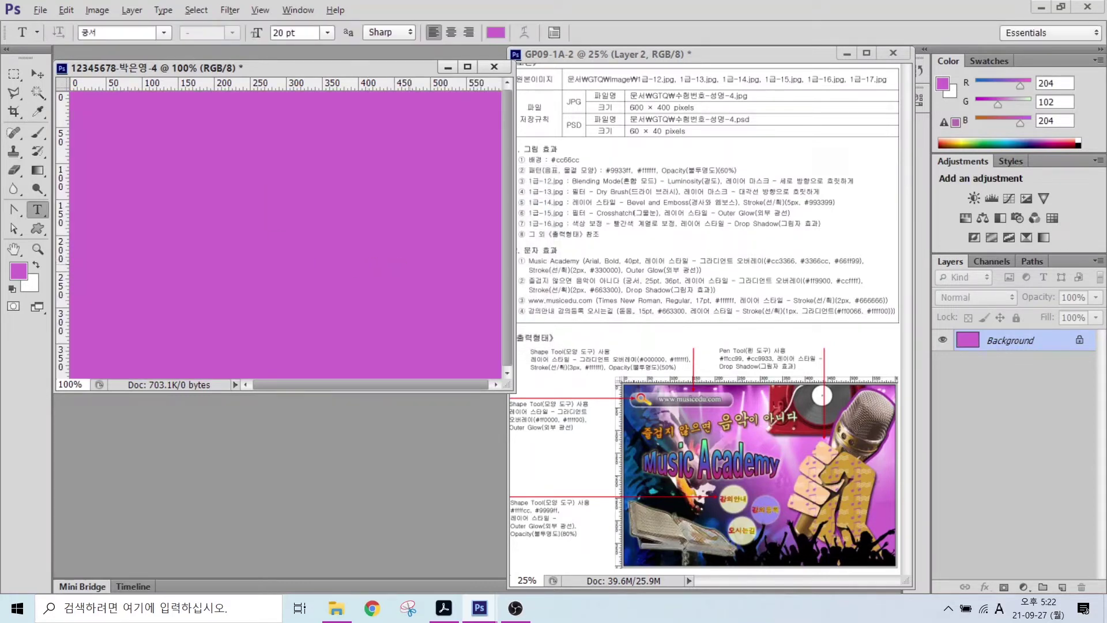
pyautogui.moveTo(525, 175); pyautogui.dragTo(768, 175)
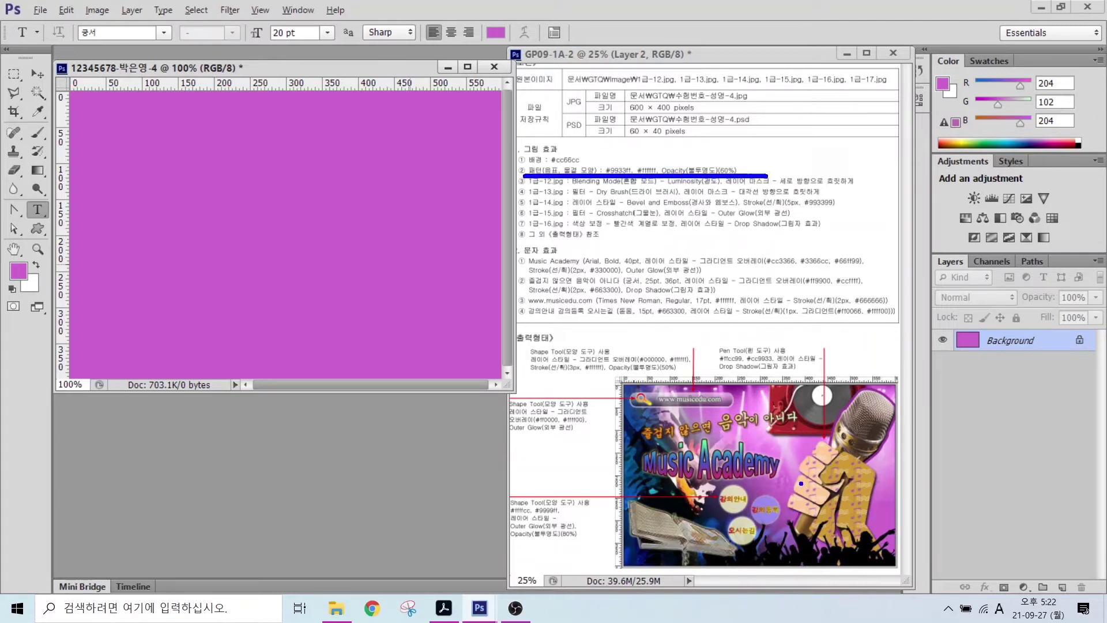
pyautogui.moveTo(800, 467); pyautogui.dragTo(768, 424)
pyautogui.moveTo(867, 494); pyautogui.dragTo(914, 479)
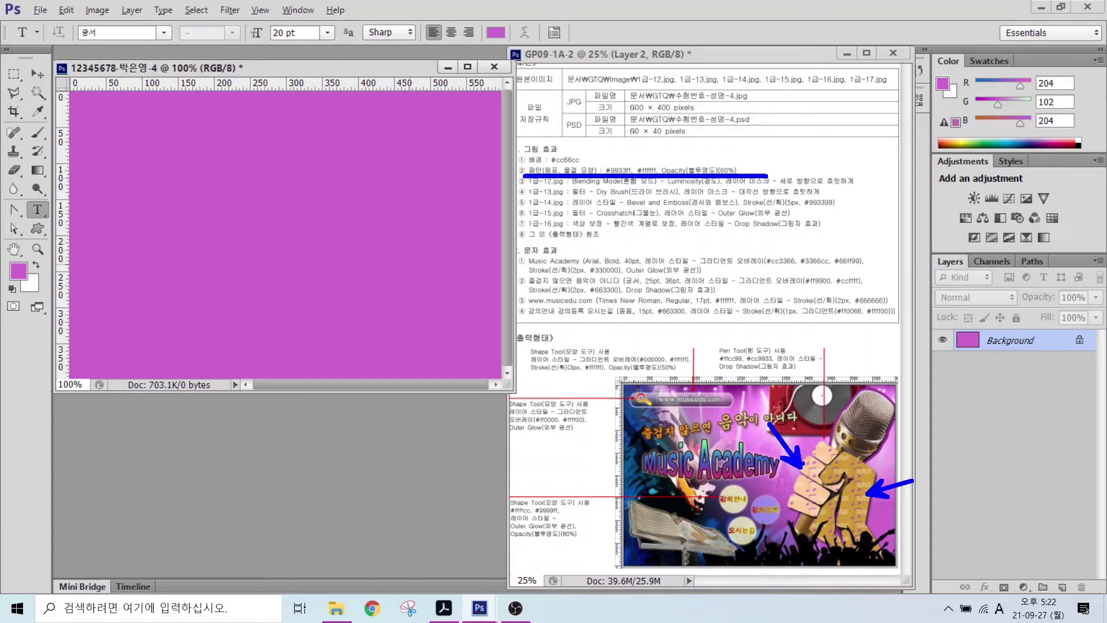
pyautogui.moveTo(804, 467); pyautogui.dragTo(804, 342)
pyautogui.moveTo(828, 467); pyautogui.dragTo(828, 326)
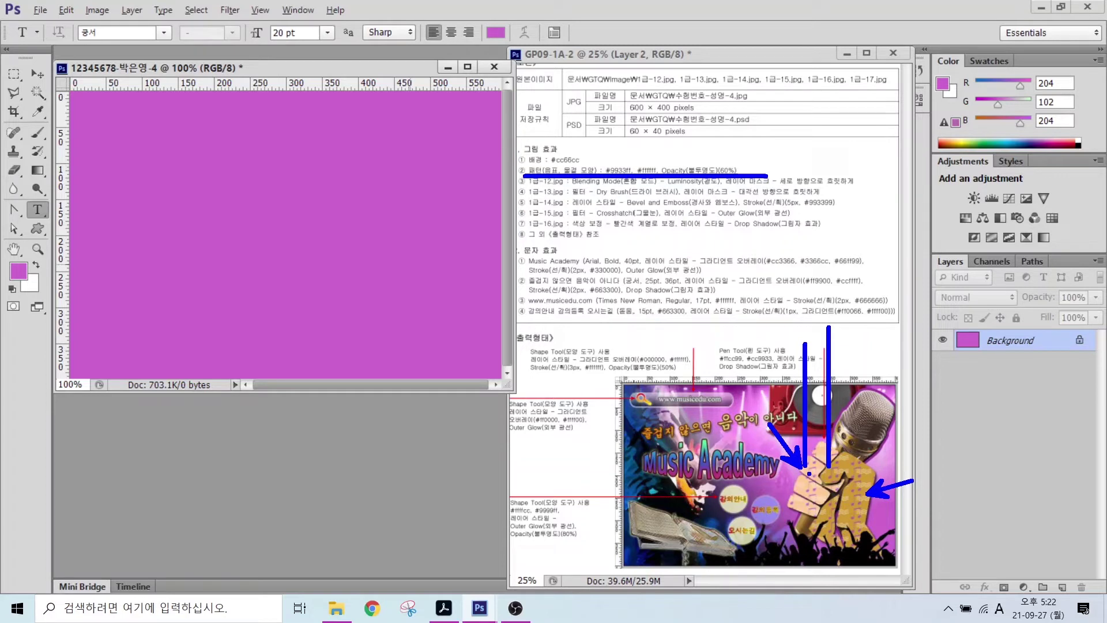
pyautogui.moveTo(809, 476); pyautogui.dragTo(562, 477)
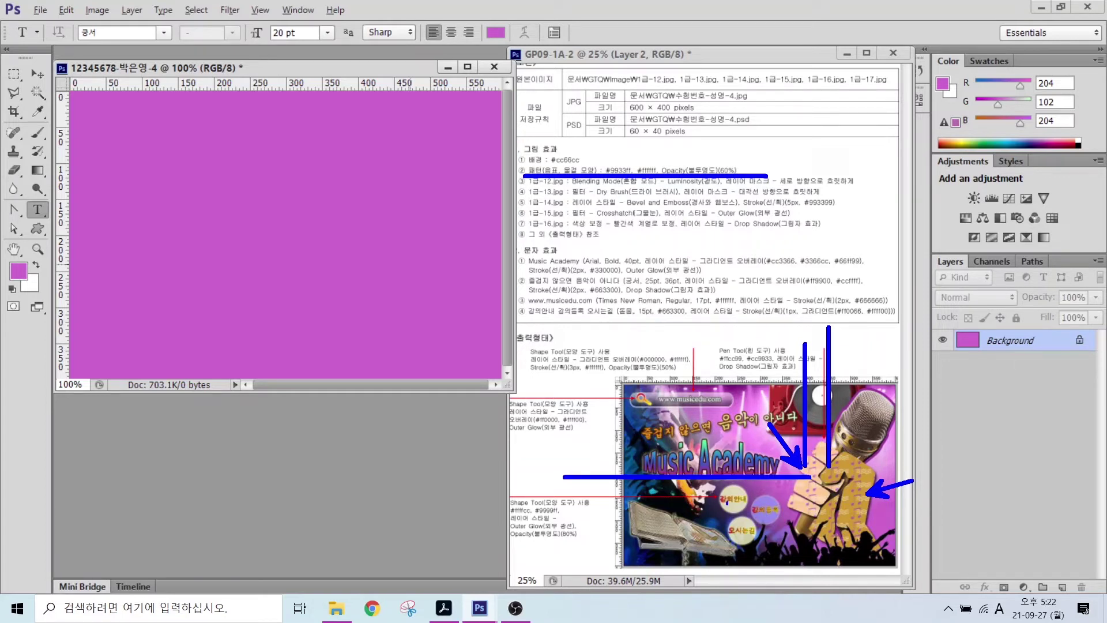
pyautogui.moveTo(807, 493); pyautogui.dragTo(534, 493)
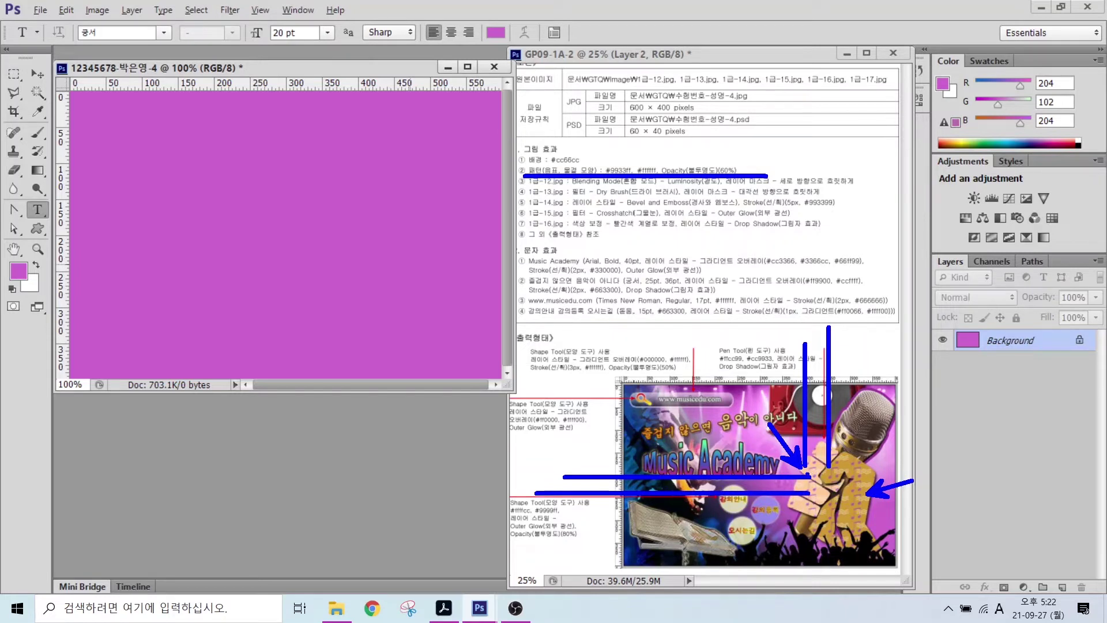
pyautogui.moveTo(806, 476); pyautogui.dragTo(830, 494)
pyautogui.press('Escape')
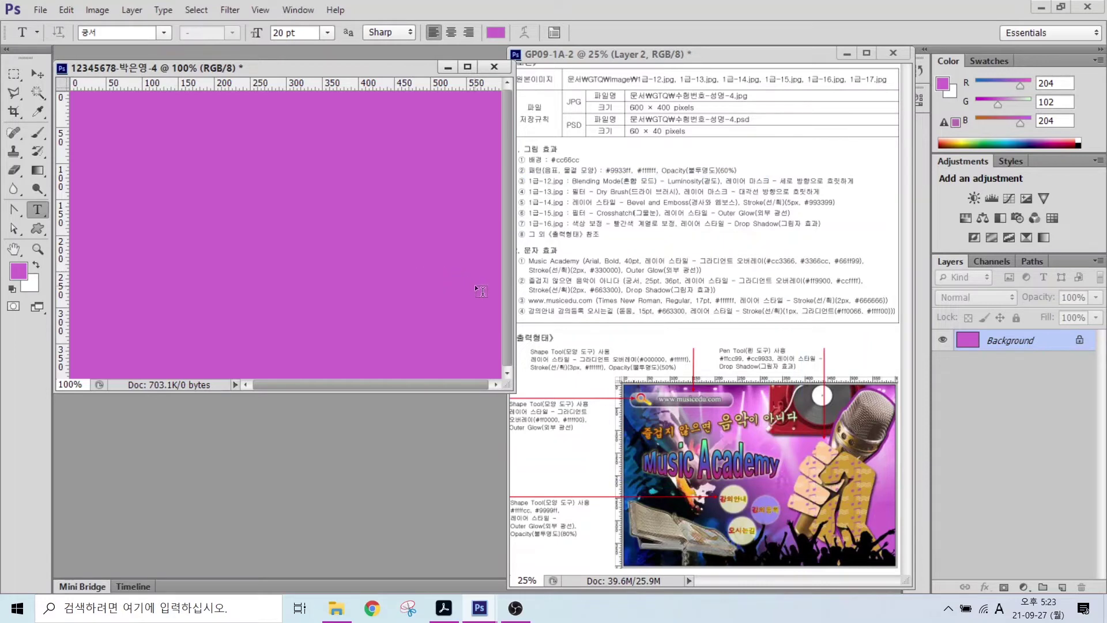
# - Create a new 50 × 30 pixel document with a Transparent background
pyautogui.click(42, 10)
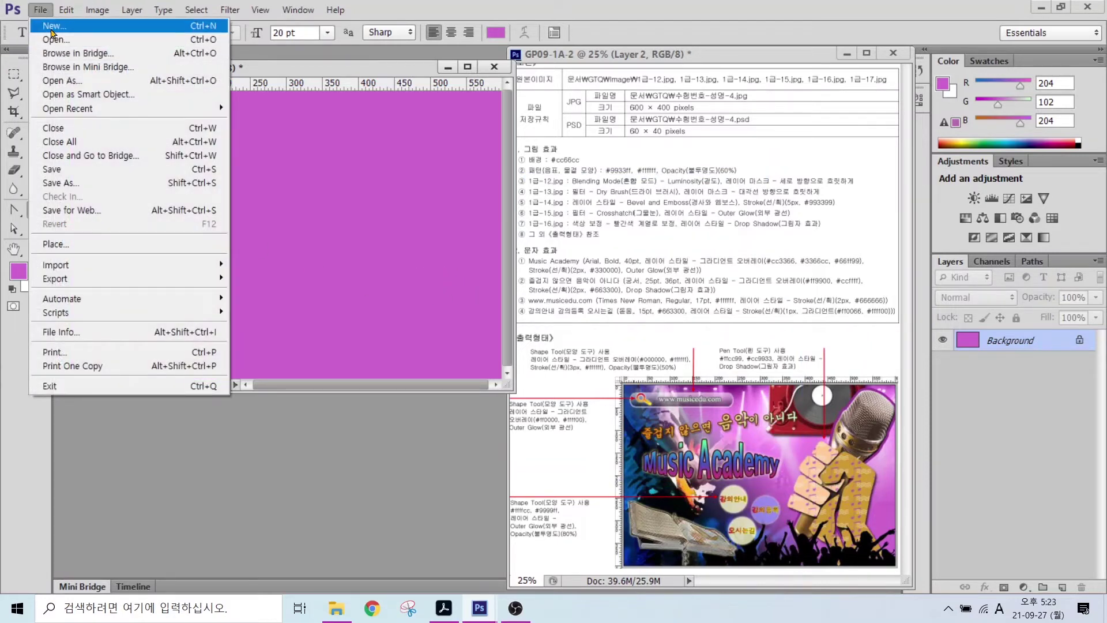
pyautogui.click(52, 25)
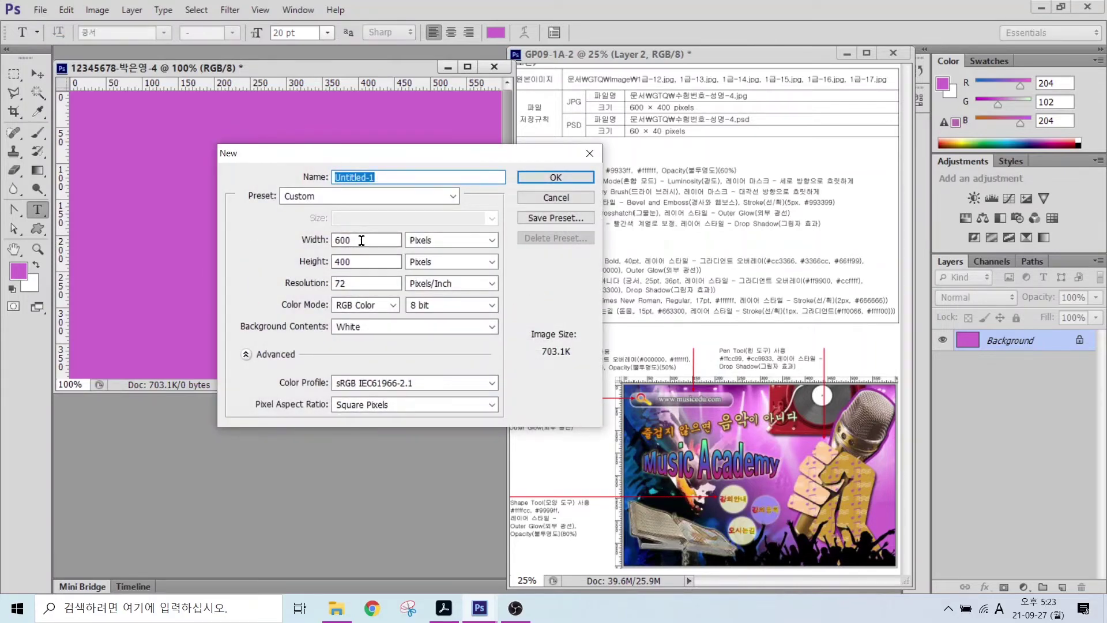
pyautogui.moveTo(367, 240); pyautogui.dragTo(244, 236)
pyautogui.write('50')
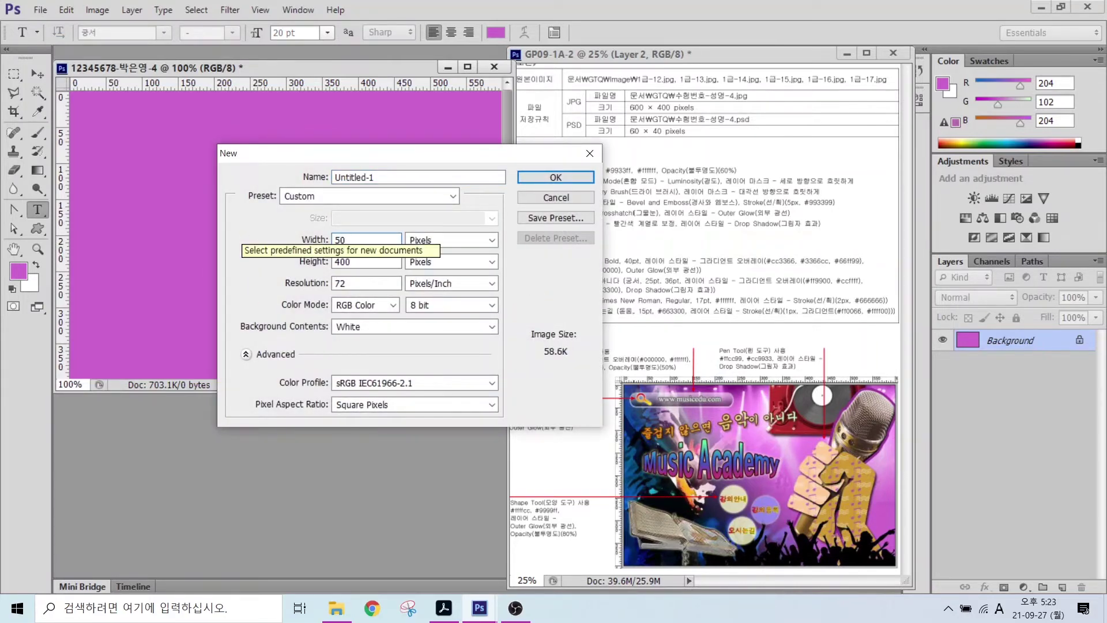
pyautogui.press('Tab')
pyautogui.write('30')
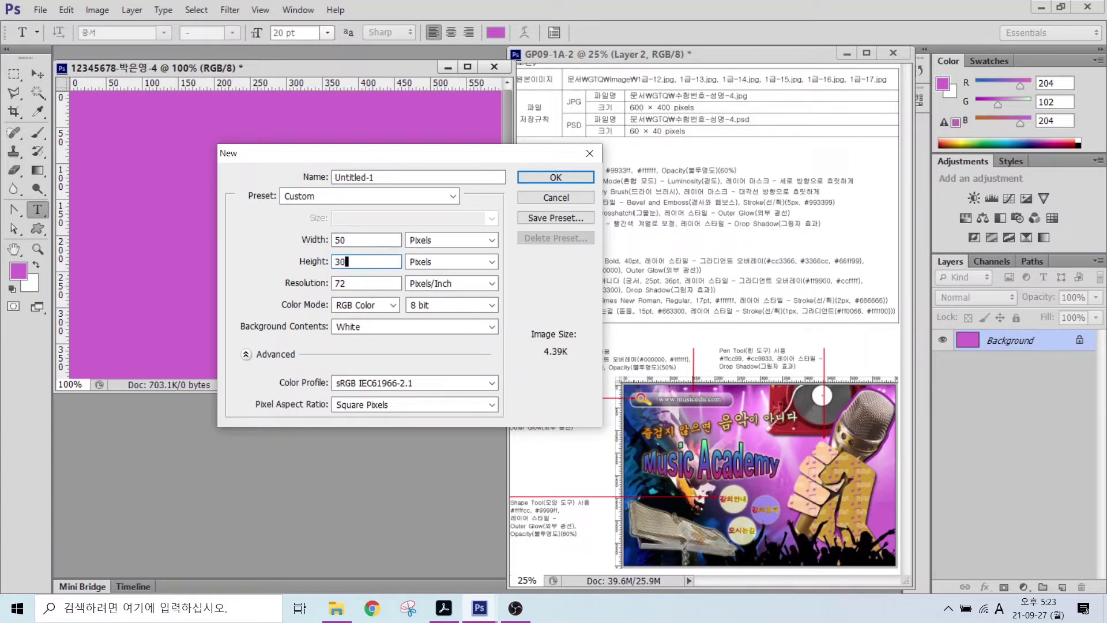
pyautogui.press('ctrl')
pyautogui.click(363, 332)
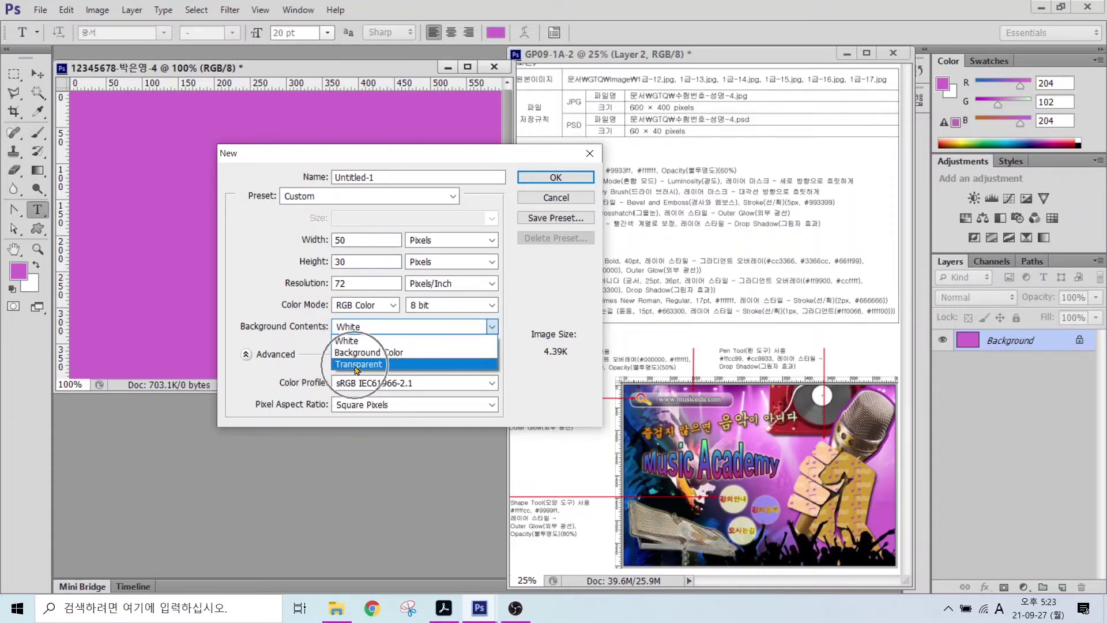
pyautogui.click(357, 364)
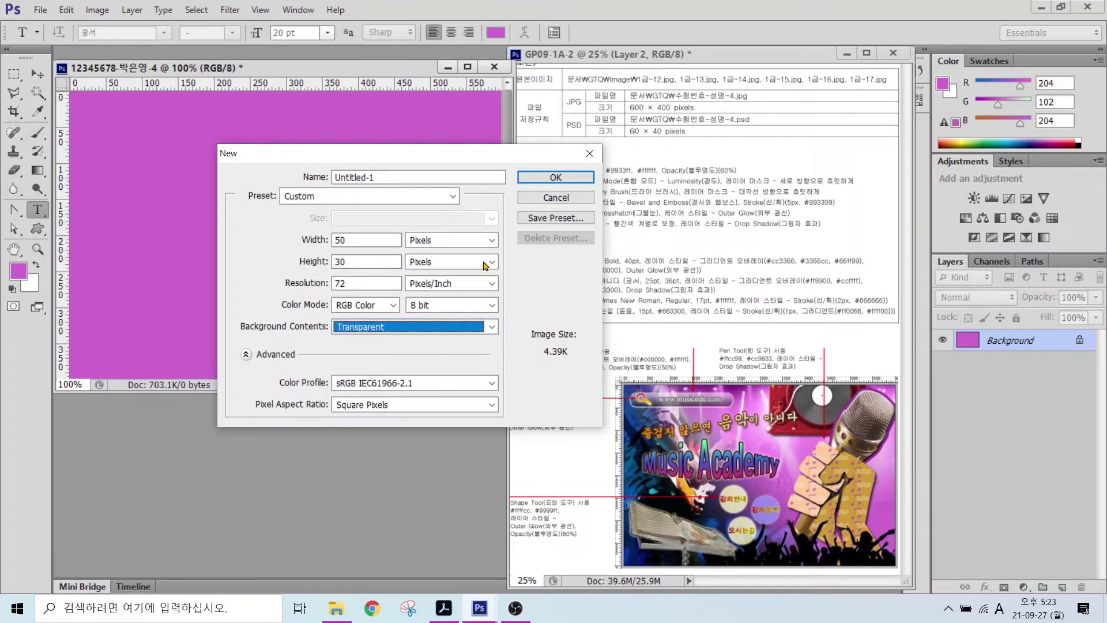
pyautogui.click(554, 177)
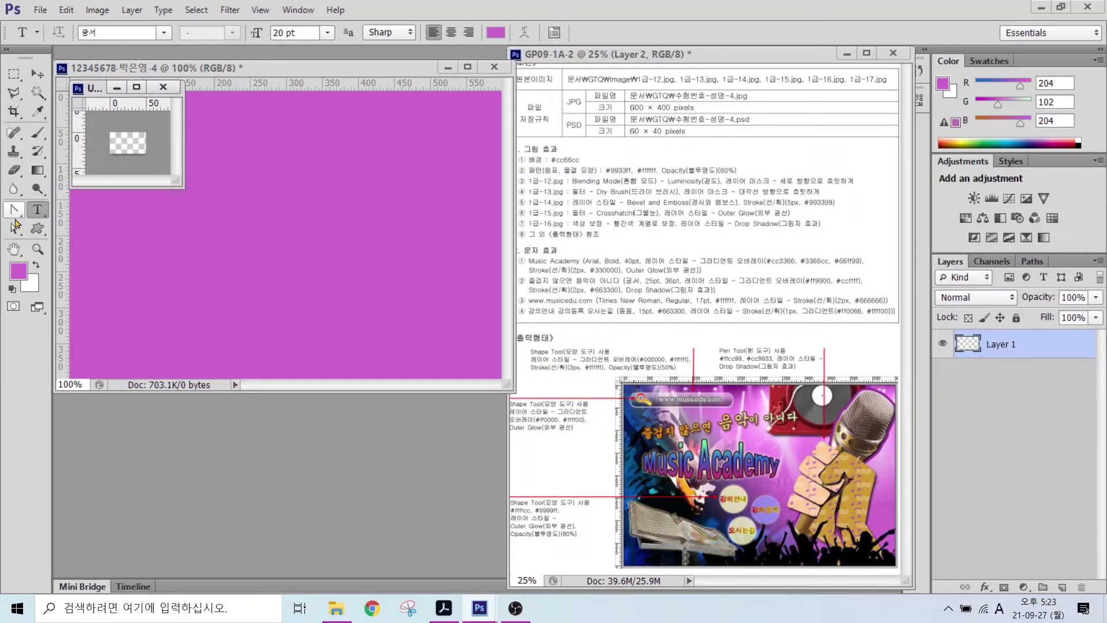
# - Enlarge the pattern document and draw a custom music-note shape filled with #9933ff
pyautogui.click(39, 251)
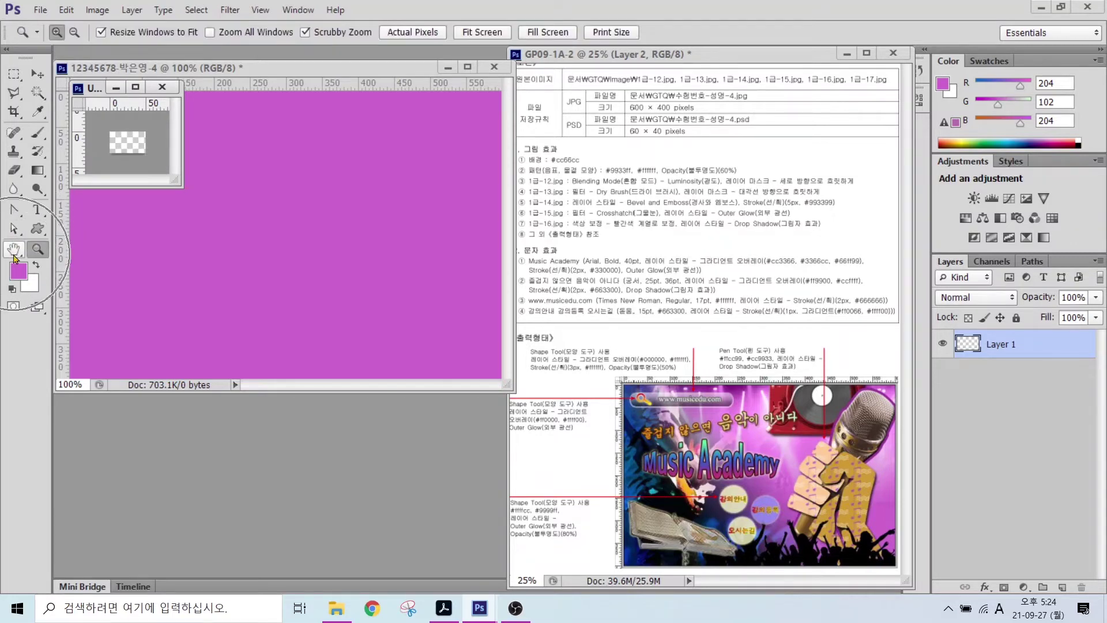
pyautogui.click(15, 254)
pyautogui.doubleClick(14, 254)
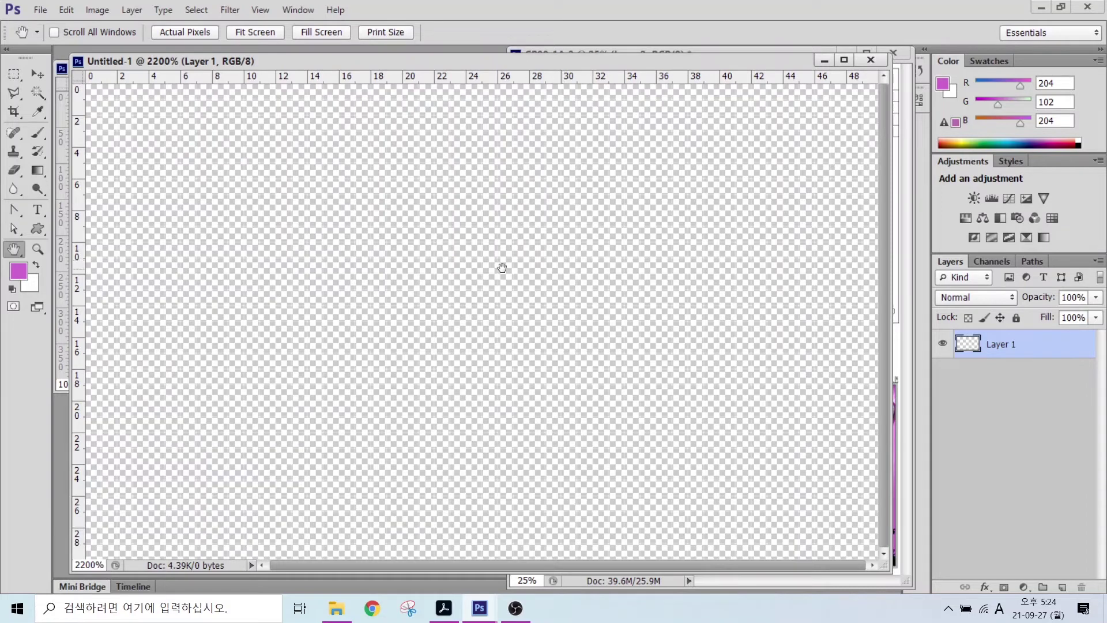
pyautogui.click(37, 228)
pyautogui.click(577, 36)
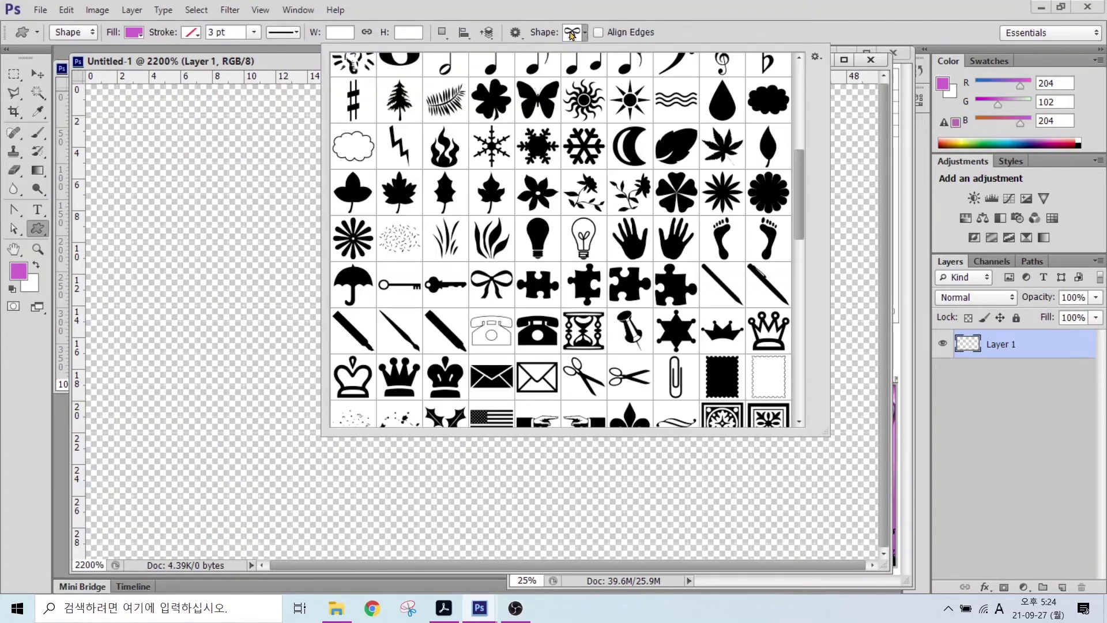
pyautogui.doubleClick(588, 70)
pyautogui.moveTo(116, 98); pyautogui.dragTo(467, 512)
pyautogui.moveTo(594, 413); pyautogui.dragTo(486, 410)
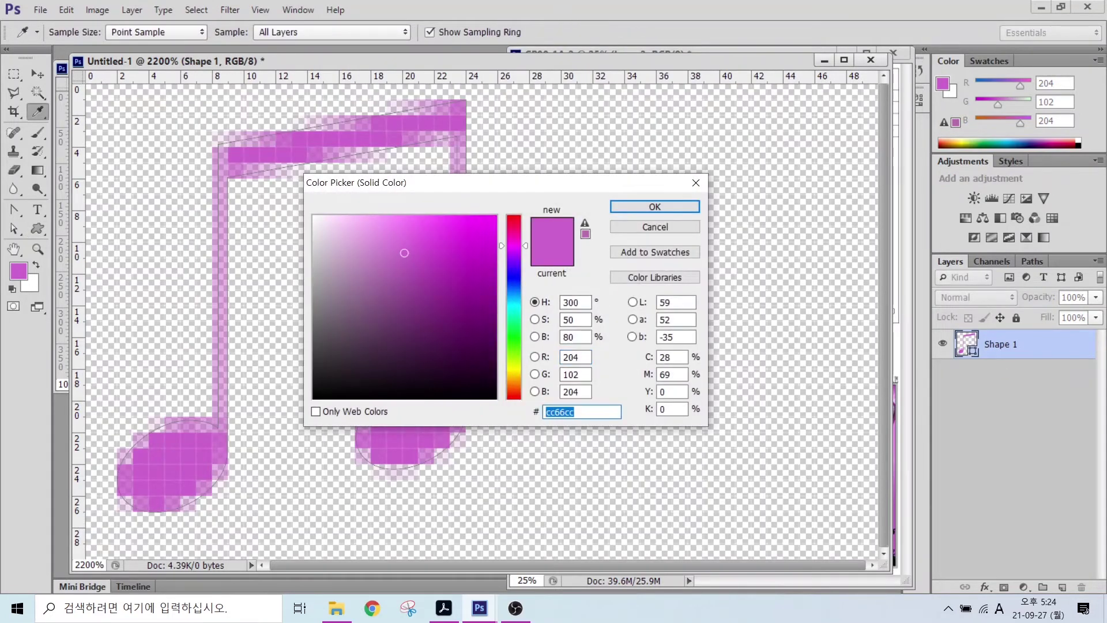
pyautogui.write('9933ff')
pyautogui.press('Return')
# - Draw the three-line wave shape across the note, fill it white, and bring up the reference sheet
pyautogui.click(575, 34)
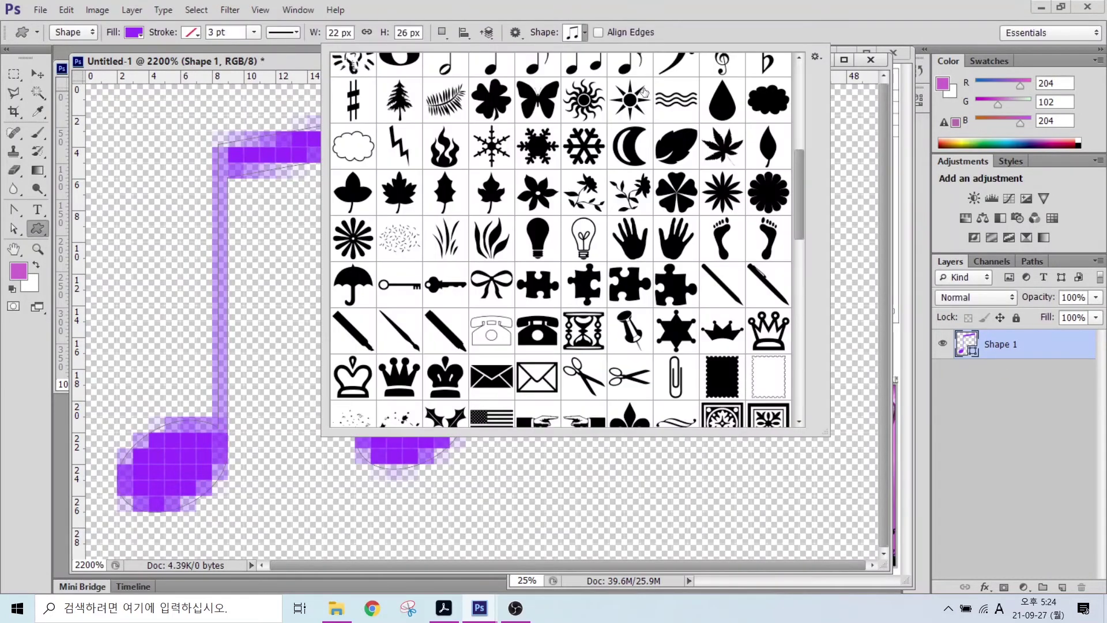
pyautogui.click(657, 99)
pyautogui.moveTo(308, 210); pyautogui.dragTo(823, 379)
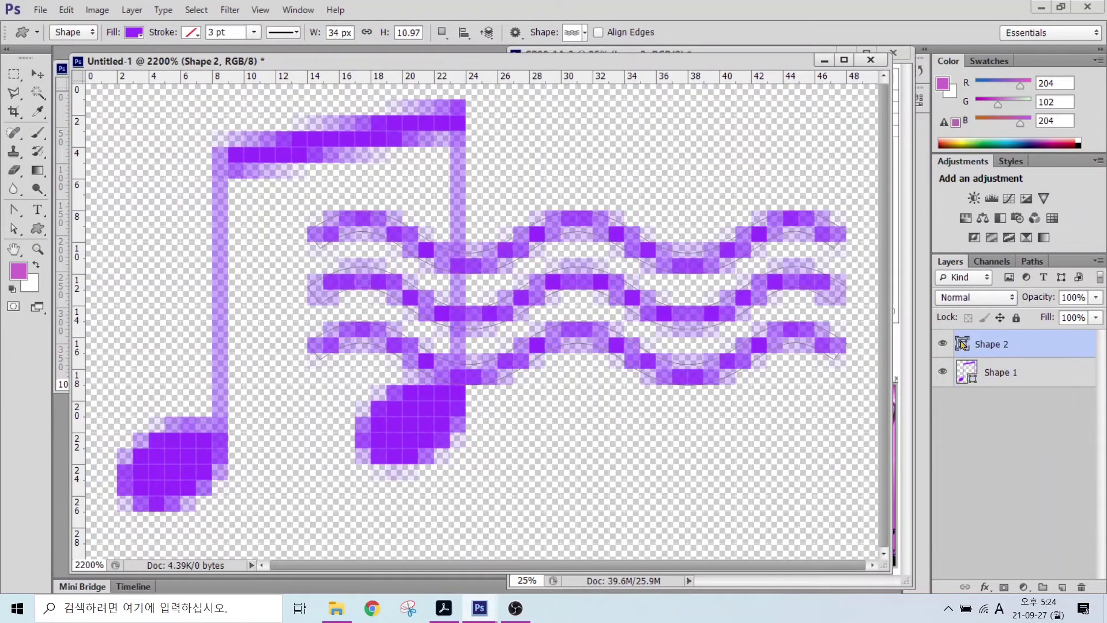
pyautogui.doubleClick(962, 343)
pyautogui.click(316, 217)
pyautogui.click(652, 208)
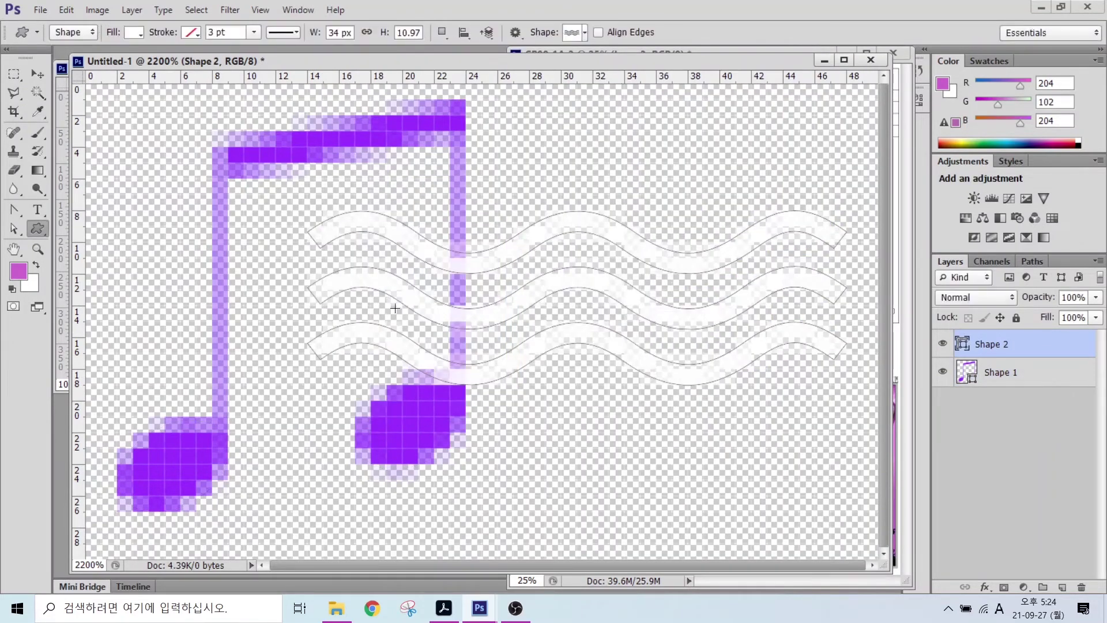
pyautogui.hotkey('ctrl', 'Tab')
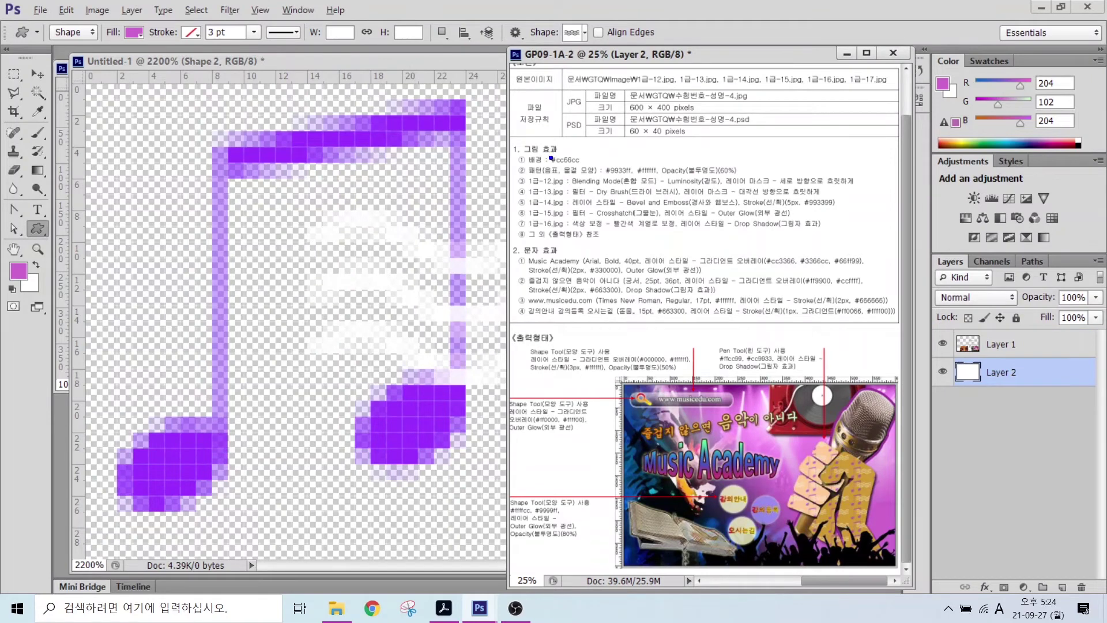
# - Bring the Untitled-1 note-and-wave document back in front of the reference sheet
pyautogui.moveTo(671, 155)
pyautogui.mouseDown()
pyautogui.moveTo(749, 182)
pyautogui.moveTo(784, 115)
pyautogui.mouseUp()
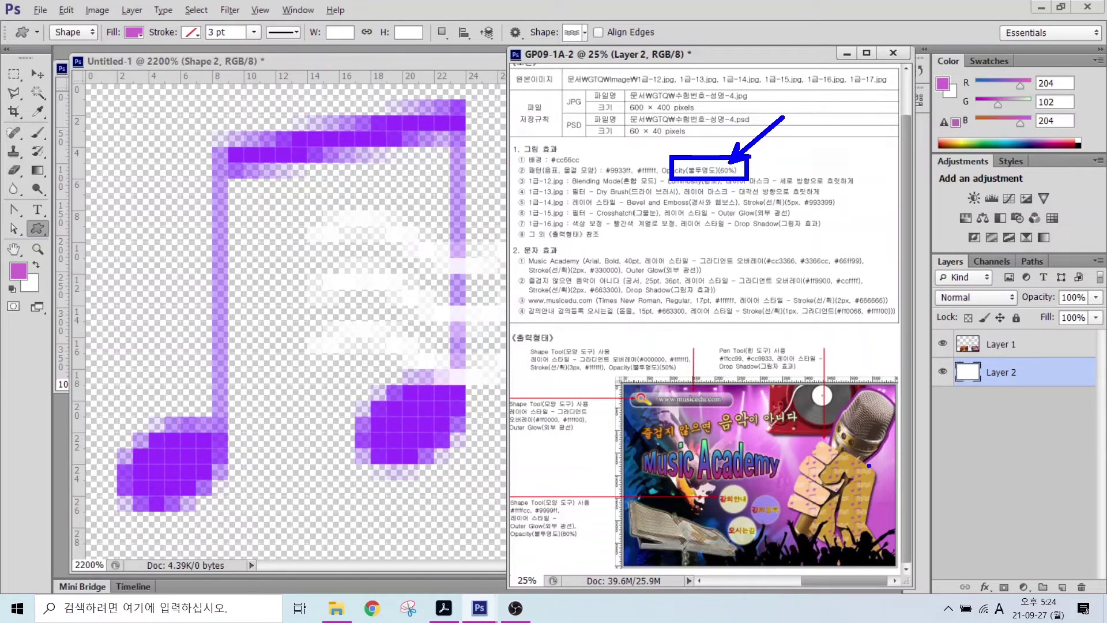
pyautogui.moveTo(873, 480); pyautogui.dragTo(944, 459)
pyautogui.click(385, 63)
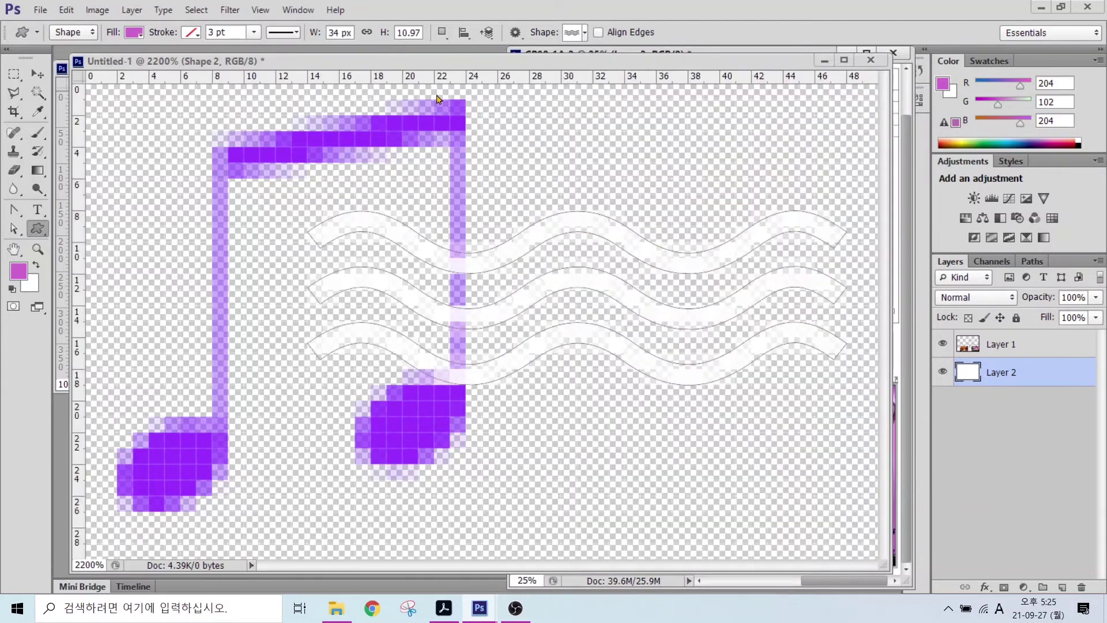
# - Define the artwork as pattern '음표, 물결 모양', minimize it, and activate the magenta poster
pyautogui.click(61, 12)
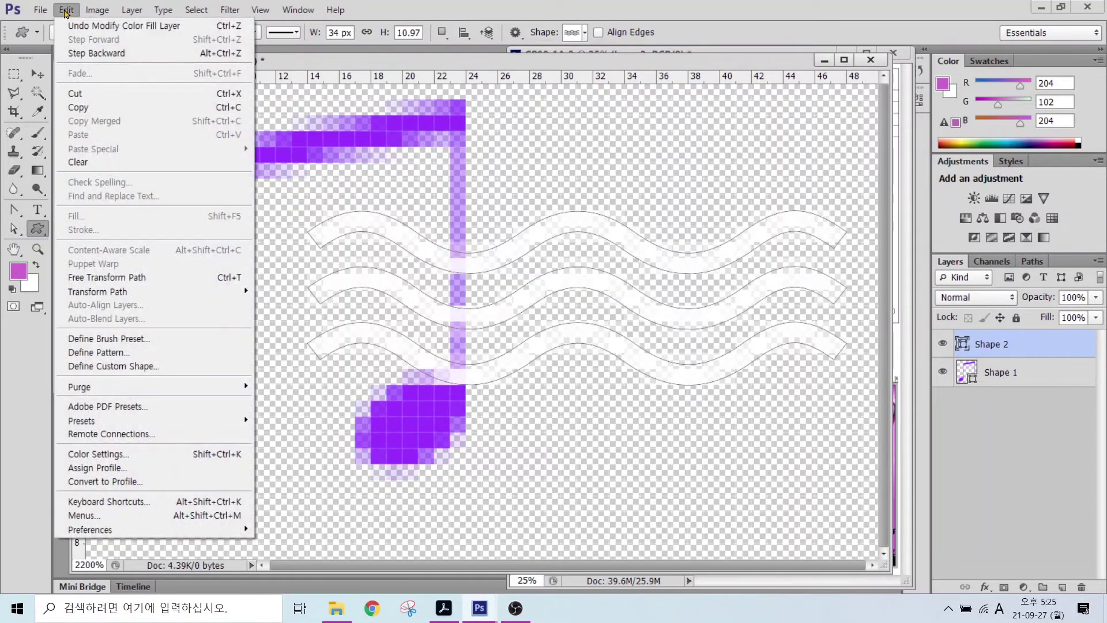
pyautogui.click(105, 353)
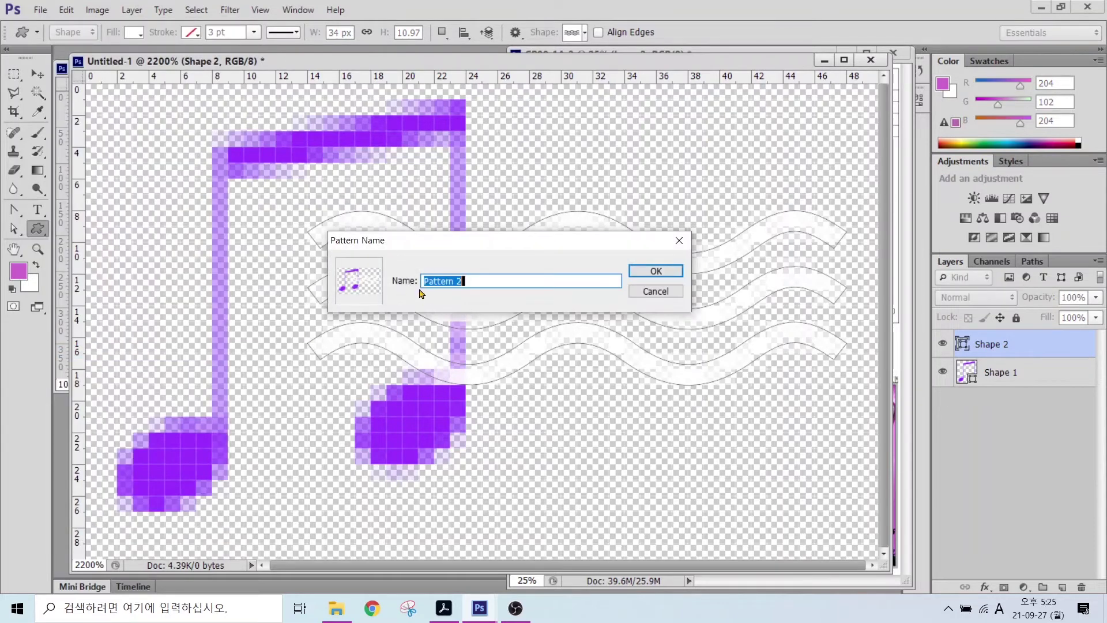
pyautogui.press('End')
pyautogui.press('BackSpace')
pyautogui.press('BackSpace')
pyautogui.press('BackSpace')
pyautogui.press('BackSpace')
pyautogui.press('BackSpace')
pyautogui.press('BackSpace')
pyautogui.press('BackSpace')
pyautogui.press('BackSpace')
pyautogui.press('BackSpace')
pyautogui.press('Hangul')
pyautogui.write('음표, 물결 모양')
pyautogui.press('Return')
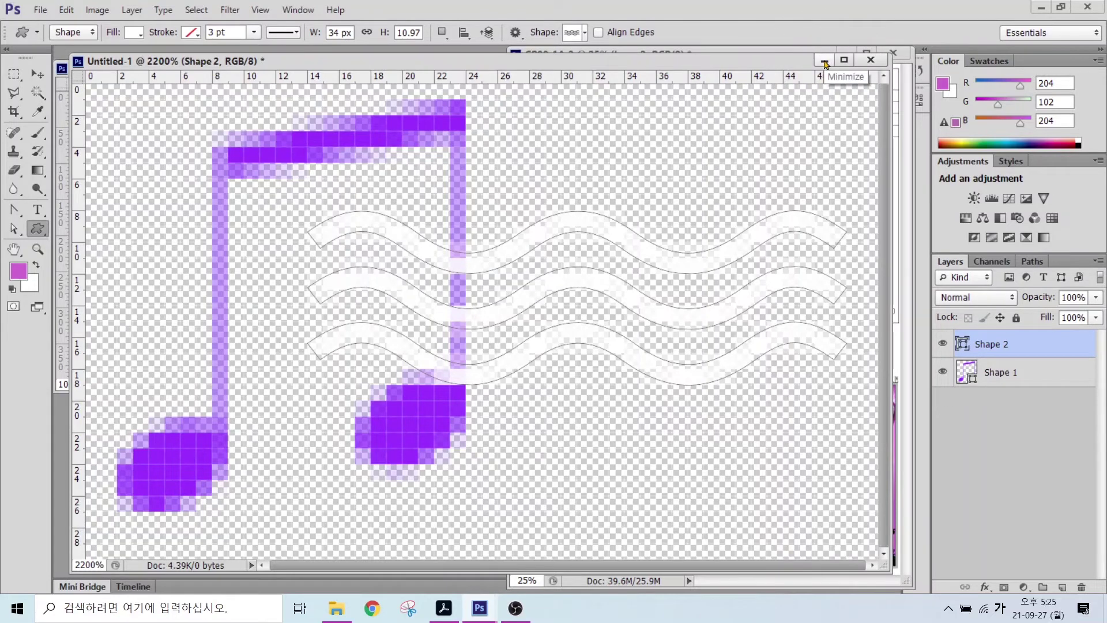
pyautogui.click(823, 62)
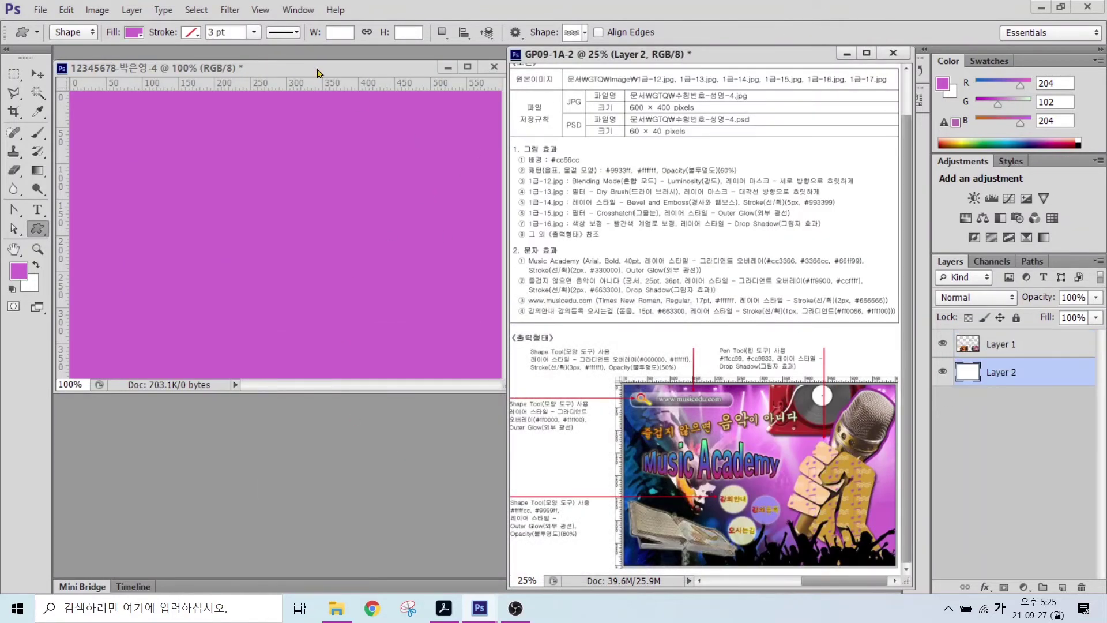
pyautogui.click(198, 69)
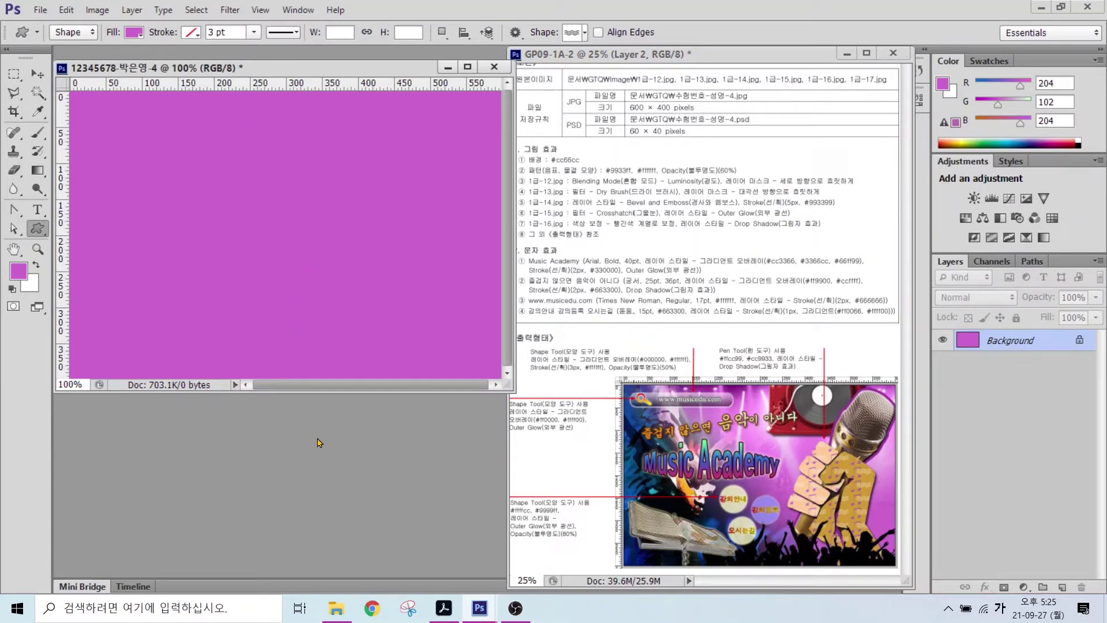
# - Open 1급-12.jpg and check its image size of 1000 × 477 pixels
pyautogui.doubleClick(288, 431)
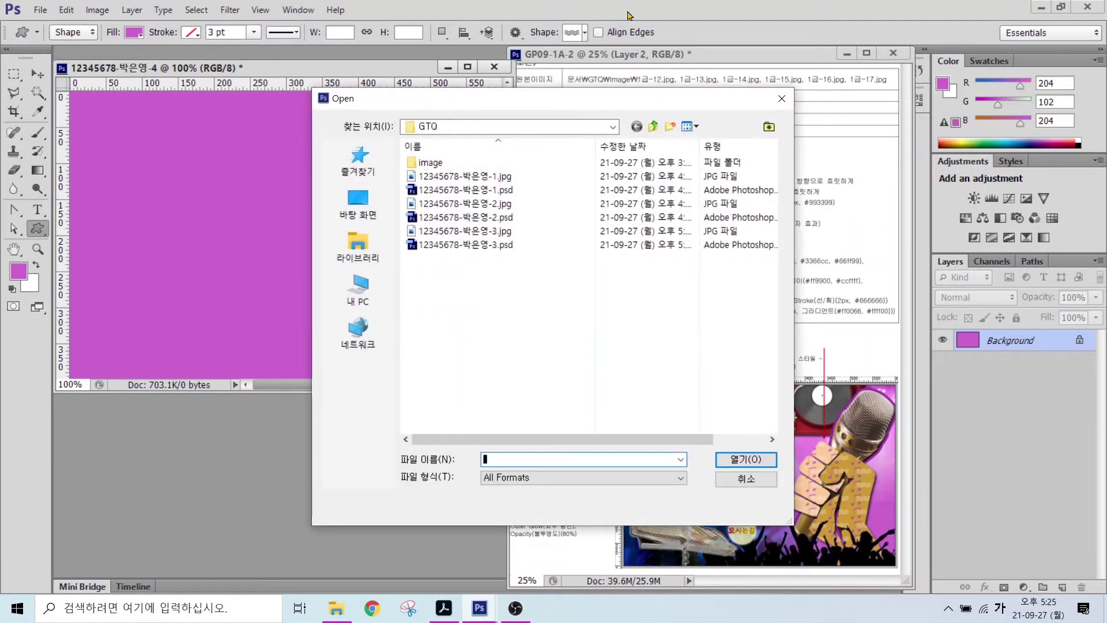
pyautogui.doubleClick(424, 165)
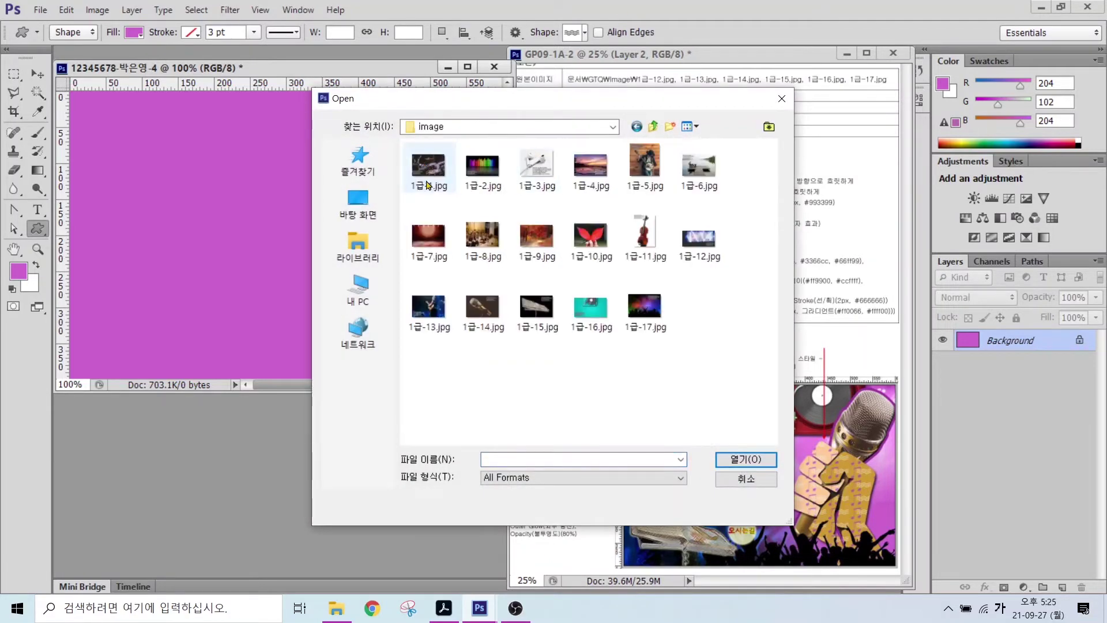
pyautogui.doubleClick(700, 238)
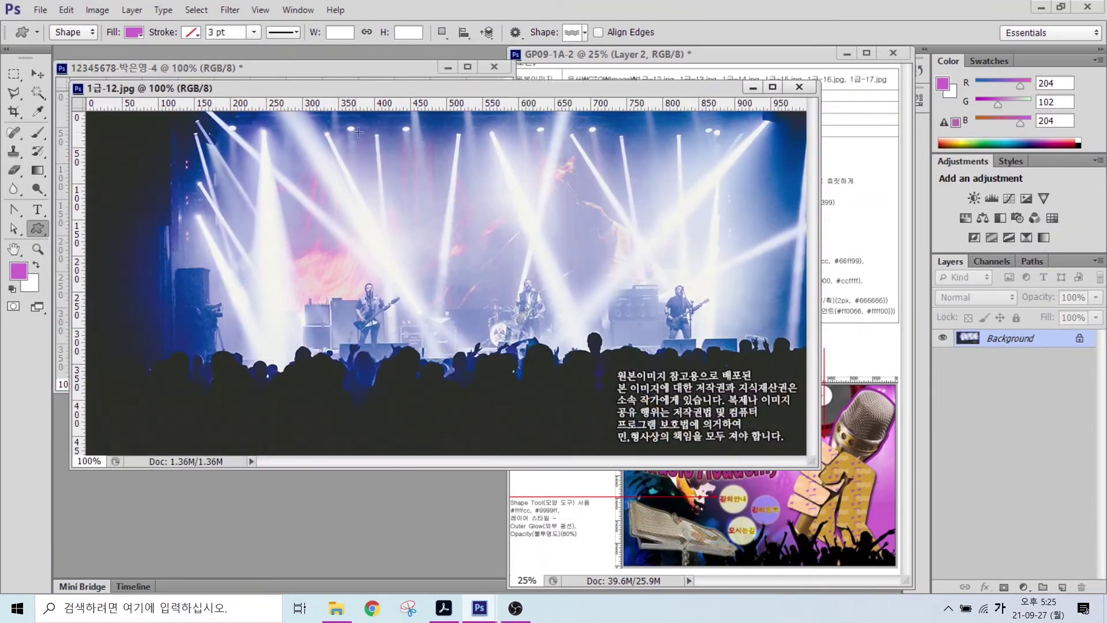
pyautogui.click(97, 10)
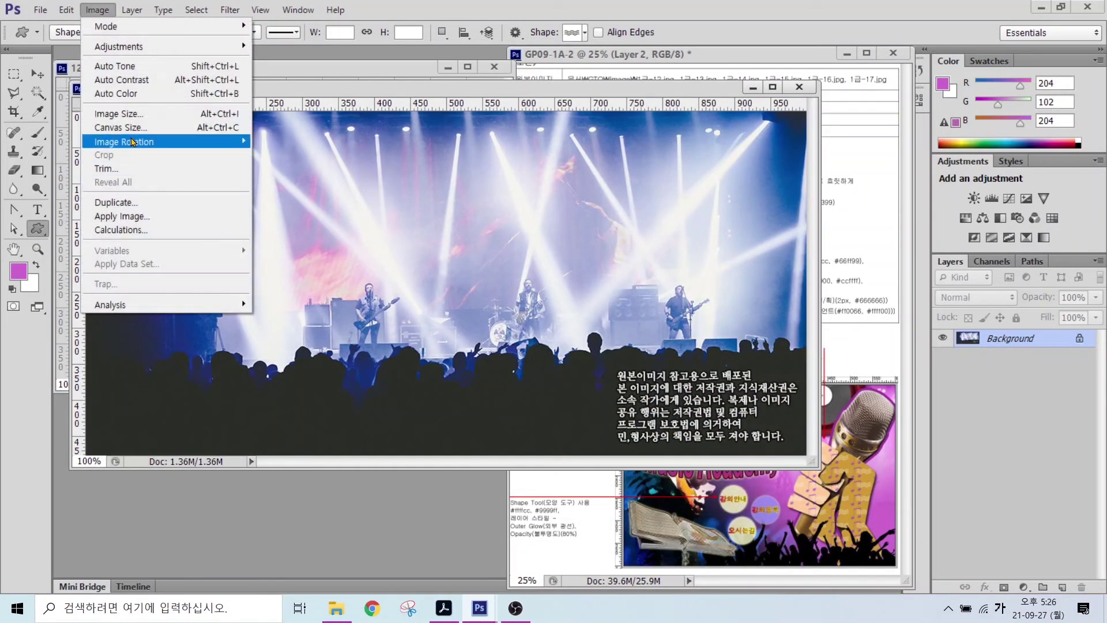
pyautogui.click(119, 113)
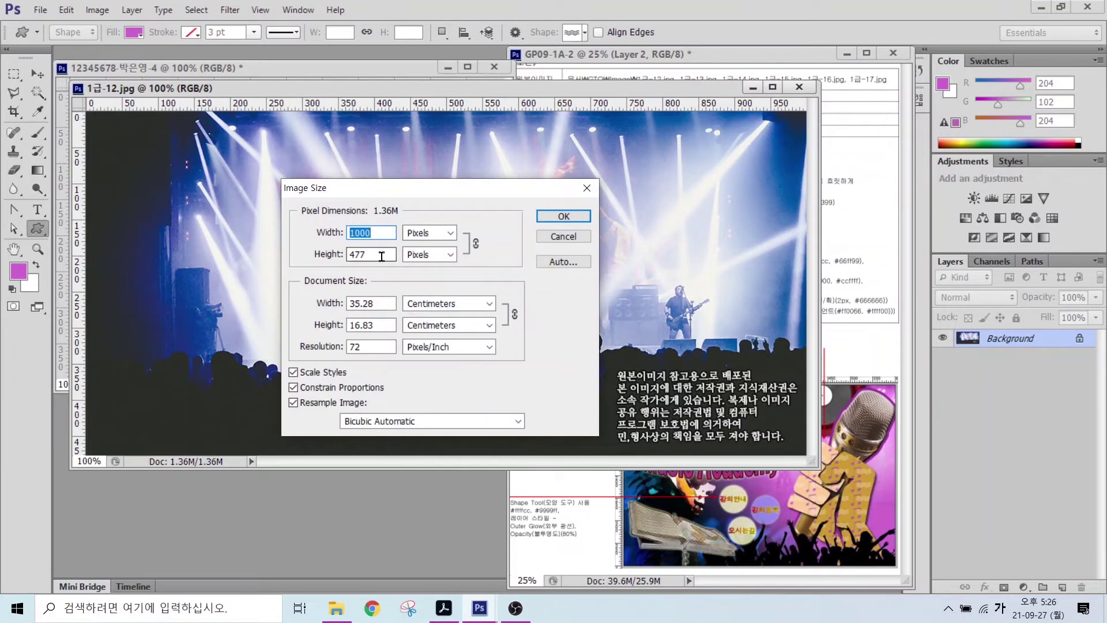
pyautogui.moveTo(382, 256); pyautogui.dragTo(323, 255)
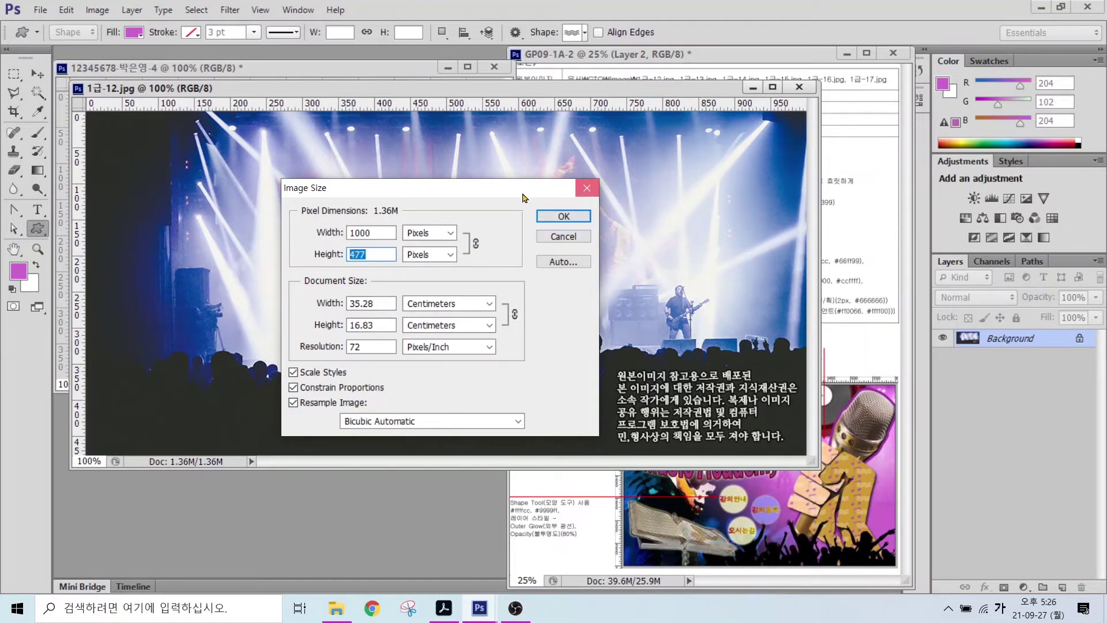
pyautogui.click(586, 190)
pyautogui.moveTo(329, 94); pyautogui.dragTo(360, 182)
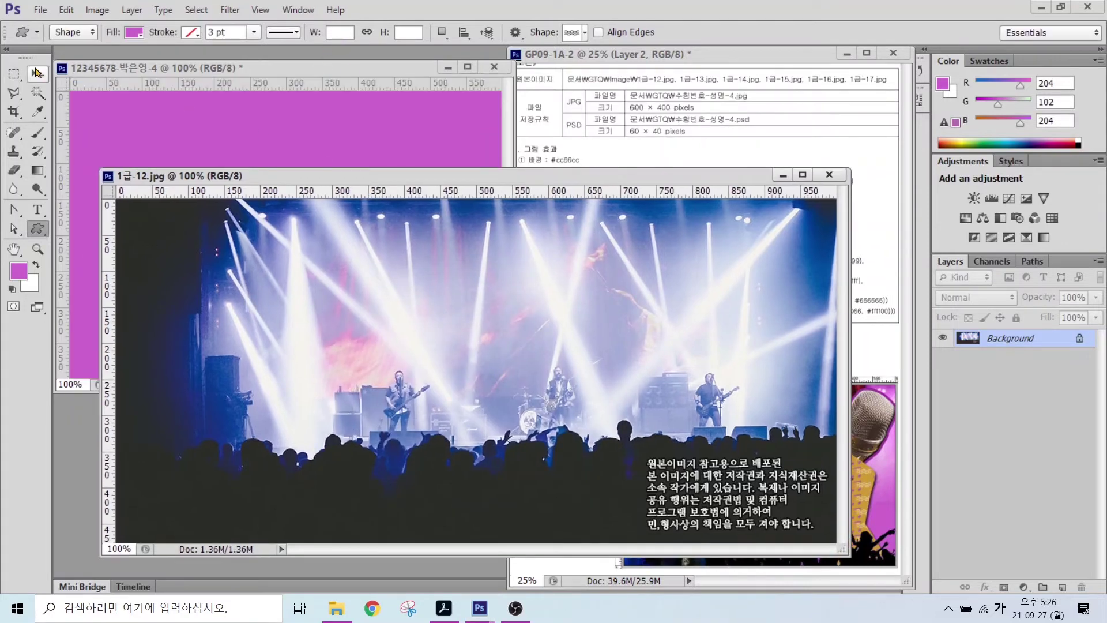
# - Move the concert photo into the poster, position it, and name its layer 1-12
pyautogui.click(38, 73)
pyautogui.moveTo(240, 150); pyautogui.dragTo(248, 147)
pyautogui.moveTo(379, 247); pyautogui.dragTo(344, 250)
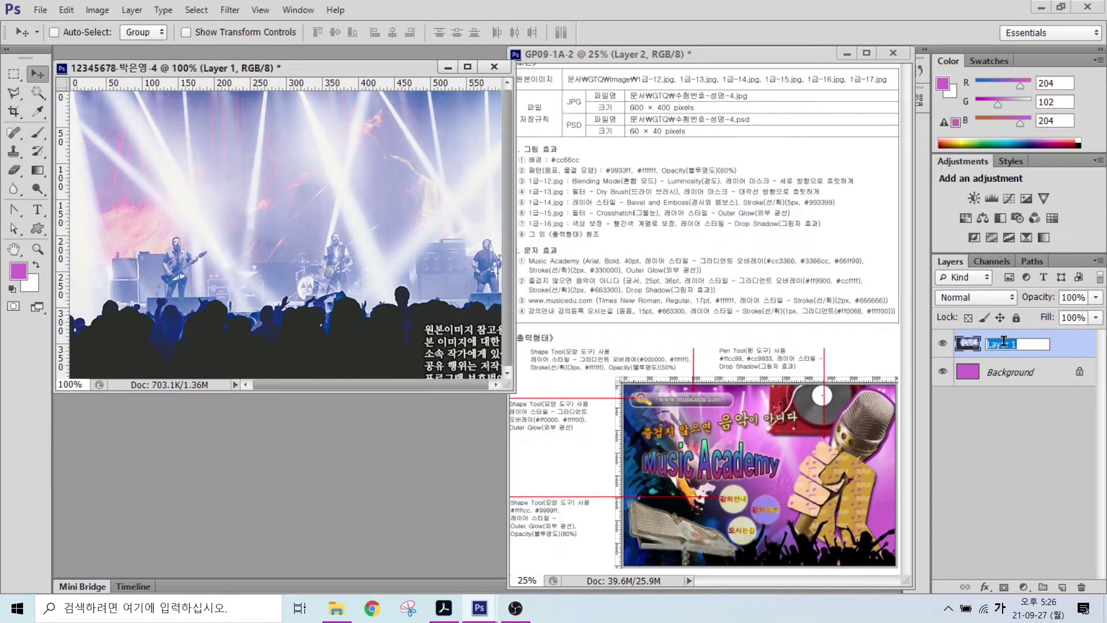
pyautogui.press('Return')
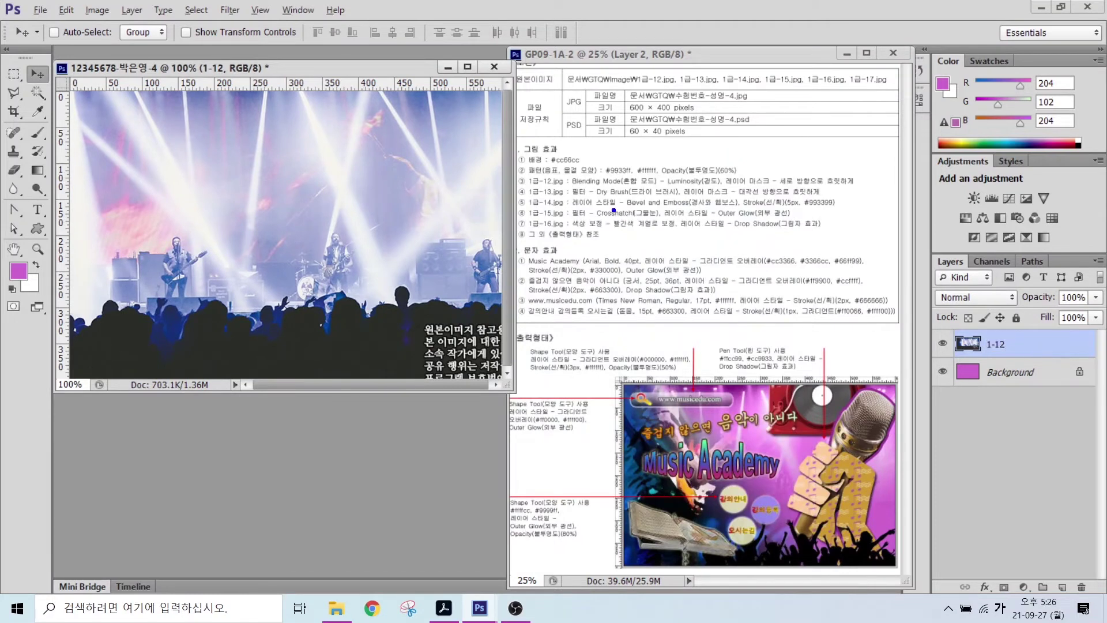
pyautogui.moveTo(594, 170); pyautogui.dragTo(694, 186)
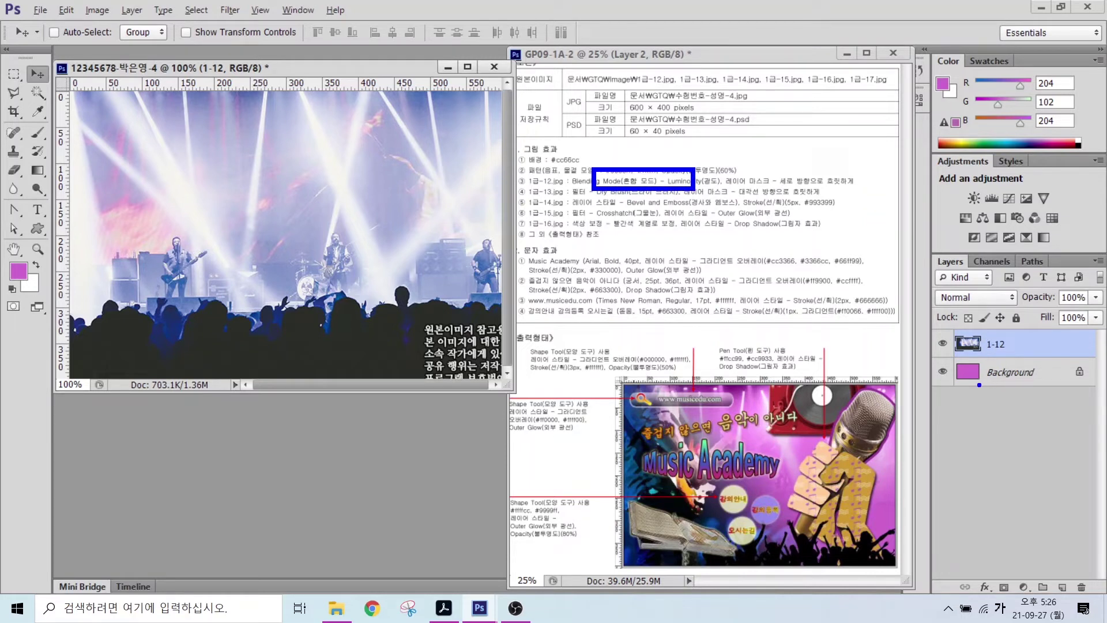
# - Set layer 1-12's blend mode to Luminosity
pyautogui.moveTo(987, 385)
pyautogui.mouseDown()
pyautogui.moveTo(936, 364)
pyautogui.moveTo(991, 391)
pyautogui.mouseUp()
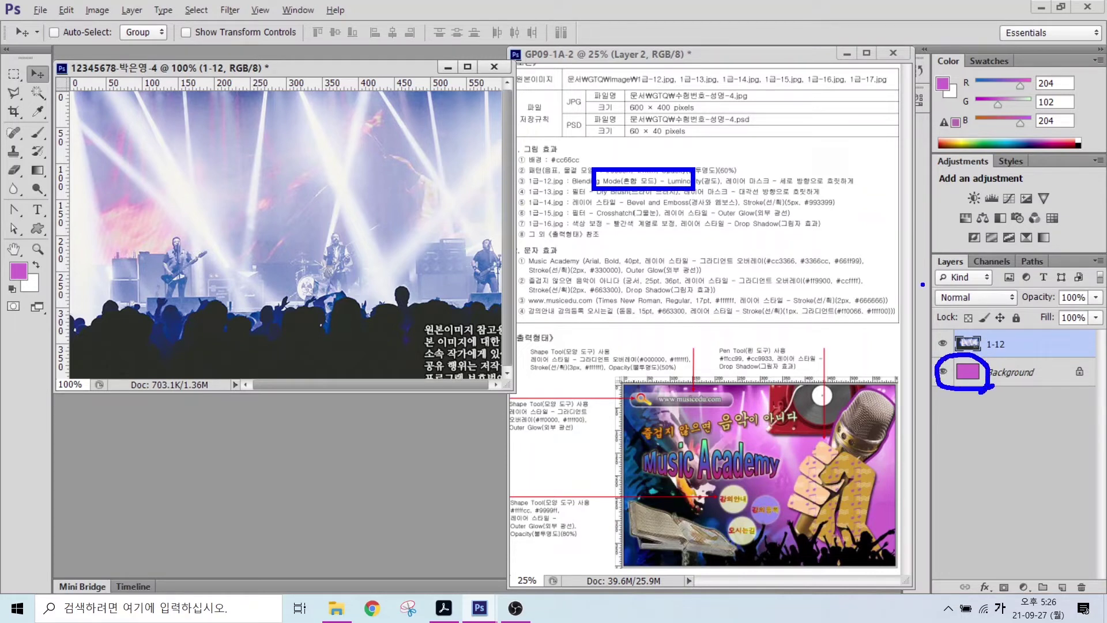
pyautogui.moveTo(923, 284); pyautogui.dragTo(1022, 311)
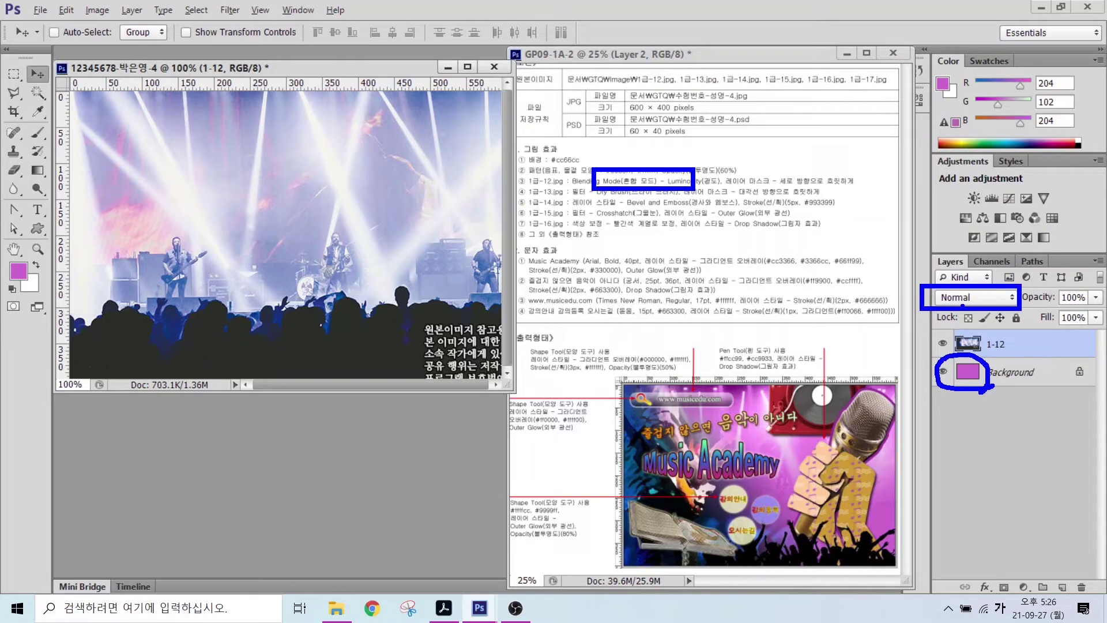
pyautogui.press('Escape')
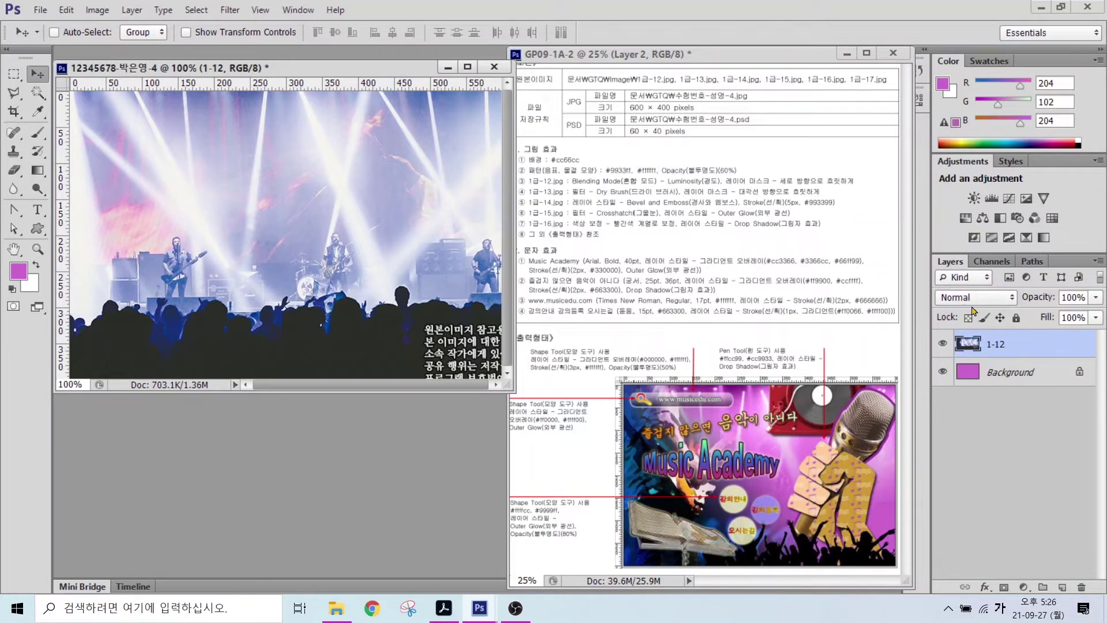
pyautogui.click(973, 299)
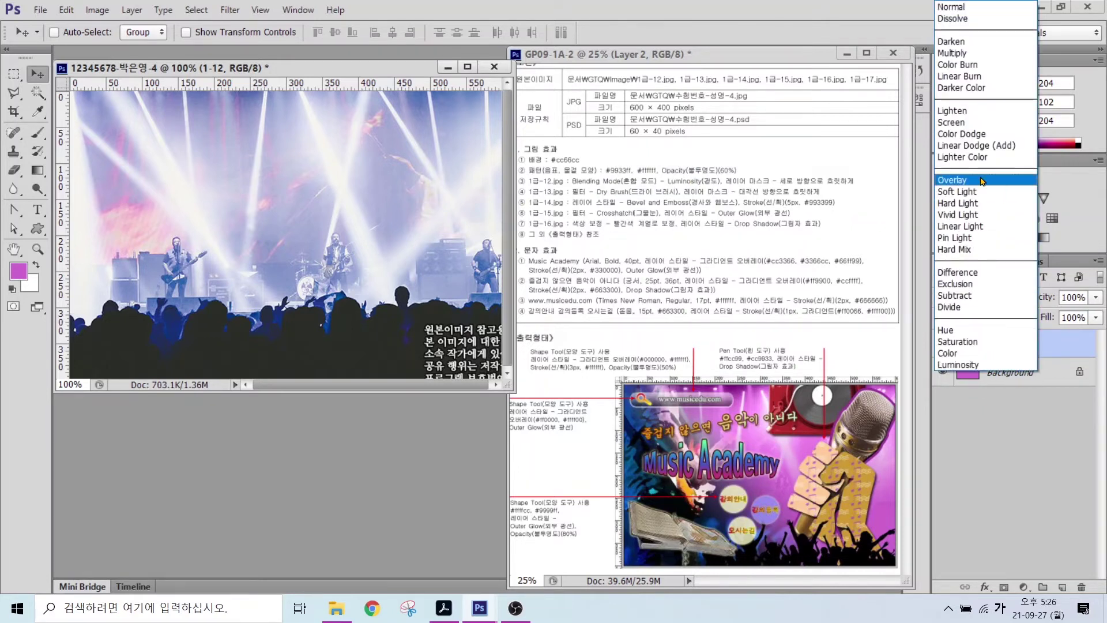
pyautogui.click(951, 364)
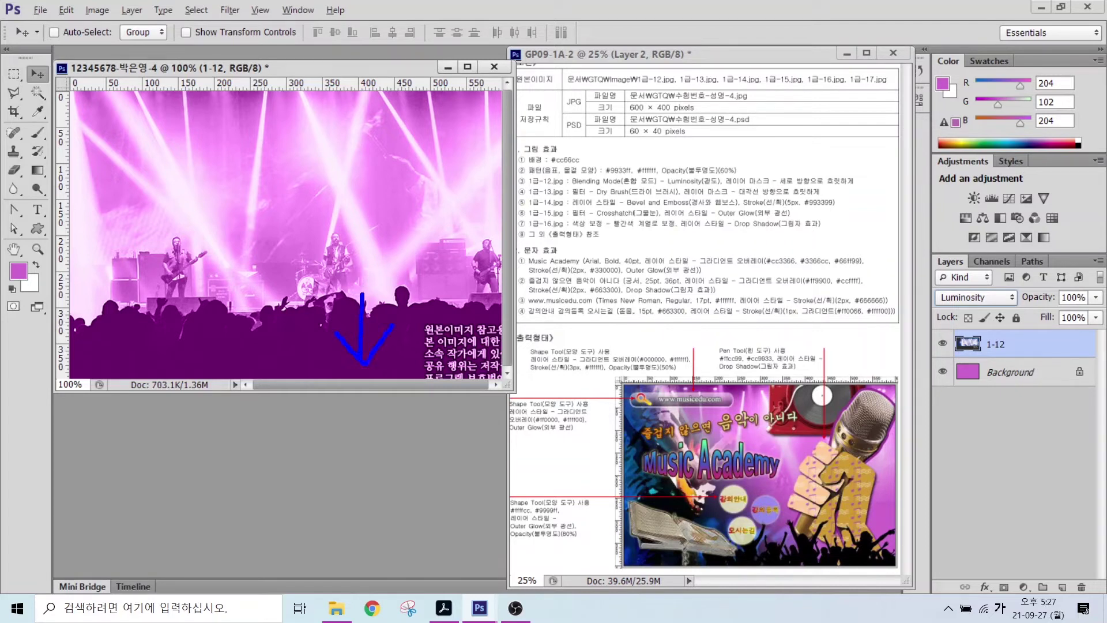
# - Add a layer mask to layer 1-12 after marking the crowd and Layers panel
pyautogui.moveTo(438, 351)
pyautogui.mouseDown()
pyautogui.moveTo(231, 370)
pyautogui.moveTo(396, 320)
pyautogui.mouseUp()
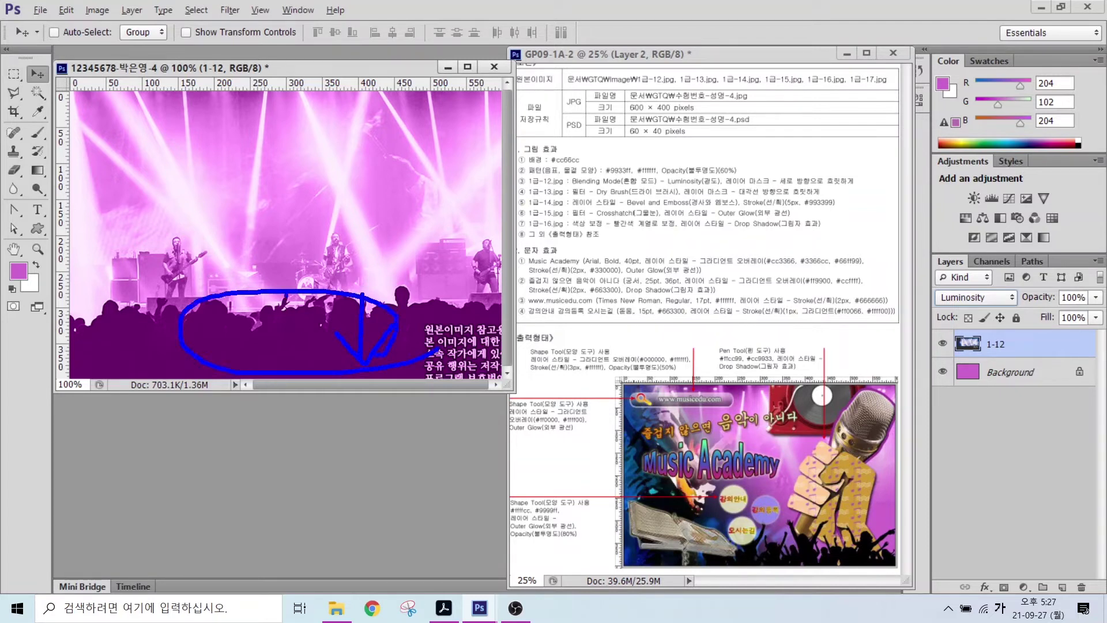
pyautogui.moveTo(287, 298)
pyautogui.mouseDown()
pyautogui.moveTo(320, 317)
pyautogui.moveTo(391, 324)
pyautogui.moveTo(332, 129)
pyautogui.moveTo(367, 265)
pyautogui.mouseUp()
pyautogui.press('Escape')
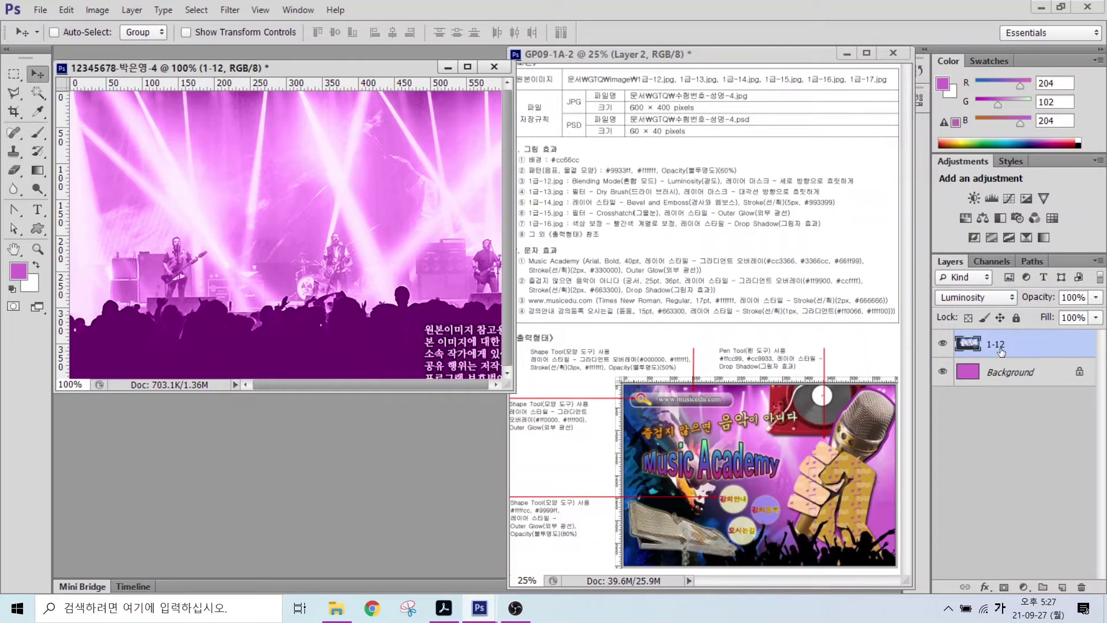
pyautogui.moveTo(912, 229)
pyautogui.mouseDown()
pyautogui.moveTo(947, 263)
pyautogui.moveTo(1104, 609)
pyautogui.mouseUp()
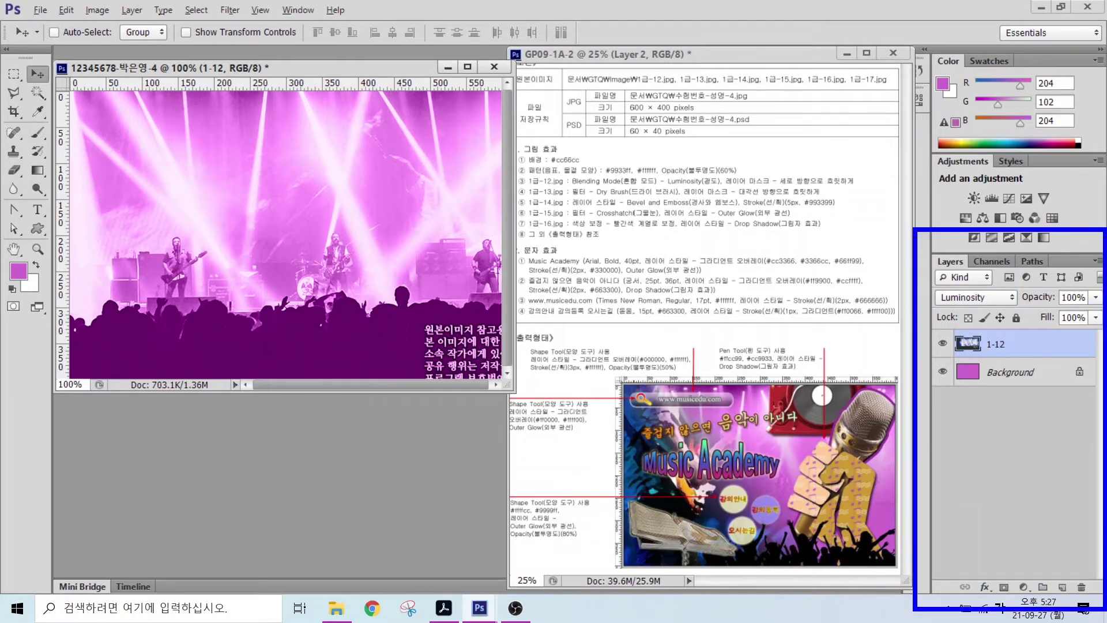
pyautogui.moveTo(991, 572)
pyautogui.mouseDown()
pyautogui.moveTo(1021, 608)
pyautogui.moveTo(1022, 565)
pyautogui.moveTo(1058, 522)
pyautogui.mouseUp()
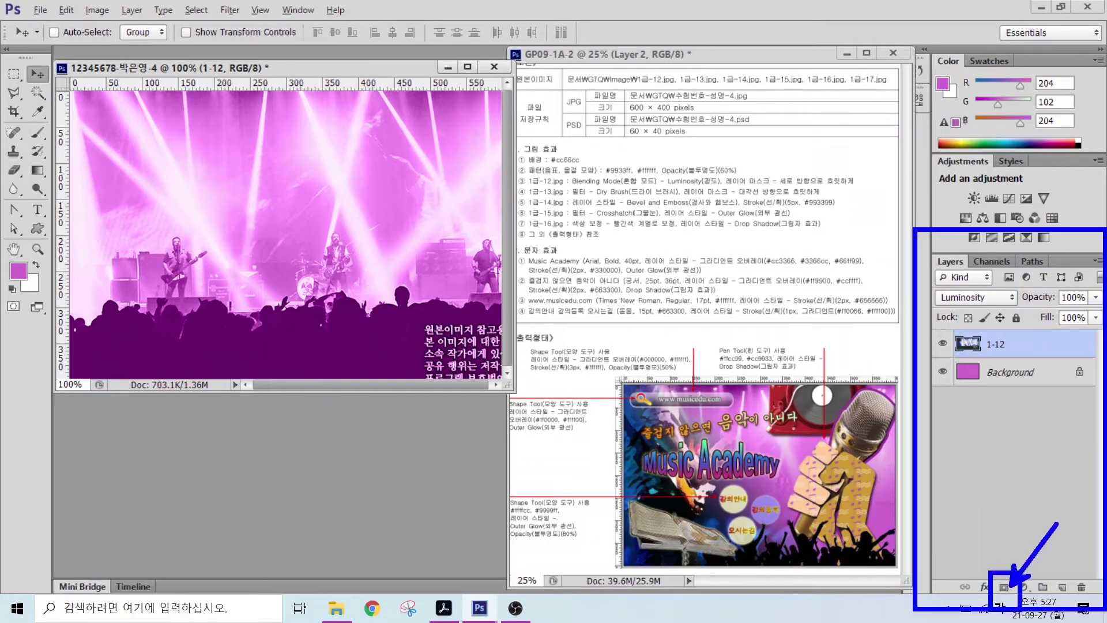
pyautogui.press('Escape')
pyautogui.click(1004, 587)
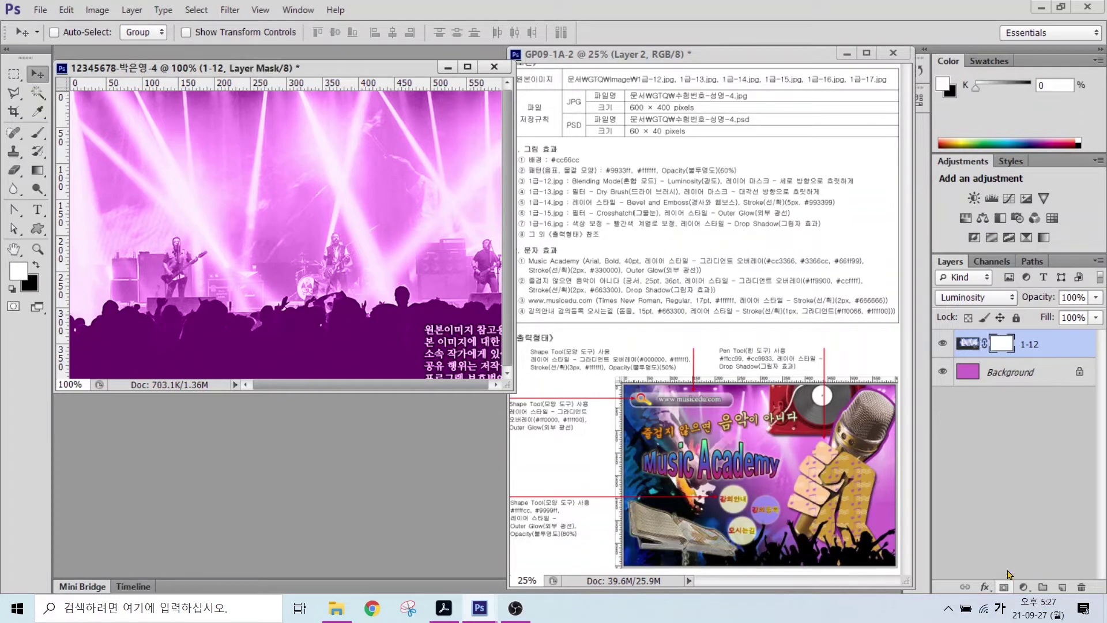
# - Select the Gradient tool with the Foreground to Background gradient
pyautogui.moveTo(1012, 359)
pyautogui.mouseDown()
pyautogui.moveTo(991, 331)
pyautogui.moveTo(1021, 328)
pyautogui.moveTo(1024, 357)
pyautogui.mouseUp()
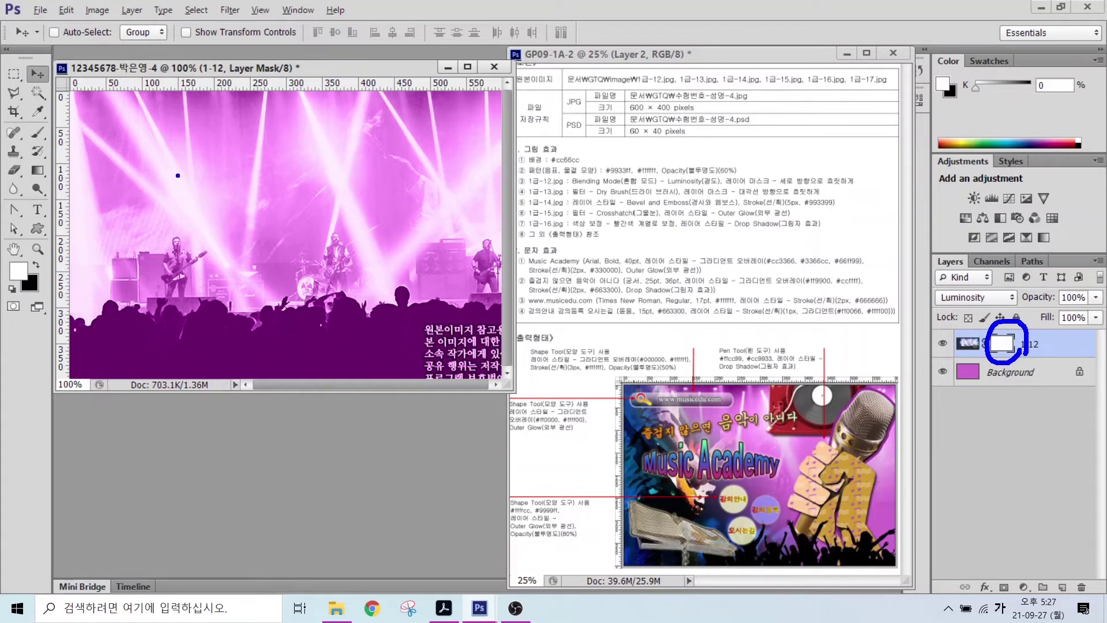
pyautogui.moveTo(56, 169)
pyautogui.mouseDown()
pyautogui.moveTo(22, 180)
pyautogui.moveTo(25, 161)
pyautogui.moveTo(40, 154)
pyautogui.moveTo(59, 183)
pyautogui.moveTo(152, 157)
pyautogui.mouseUp()
pyautogui.press('Escape')
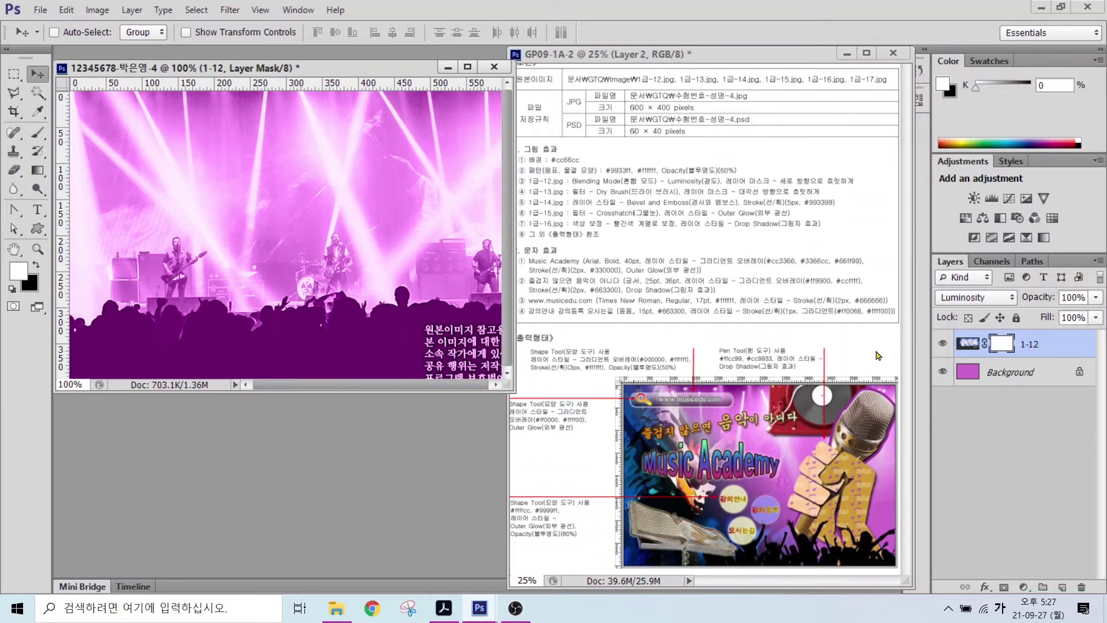
pyautogui.click(37, 170)
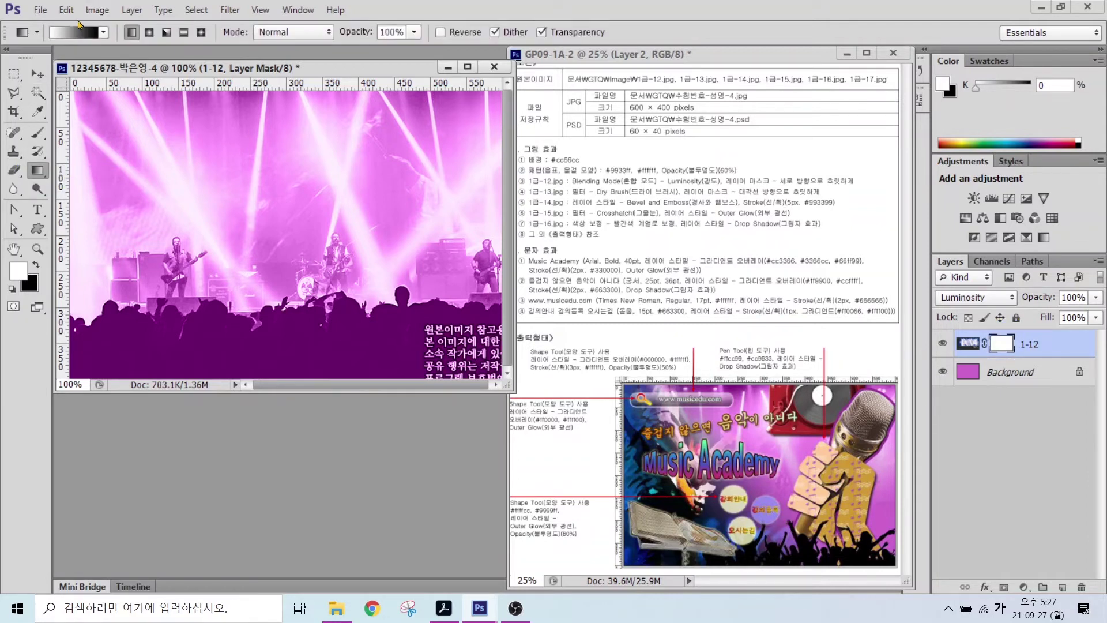
pyautogui.moveTo(99, 33)
pyautogui.mouseDown()
pyautogui.moveTo(26, 51)
pyautogui.moveTo(60, 3)
pyautogui.moveTo(99, 57)
pyautogui.moveTo(171, 109)
pyautogui.mouseUp()
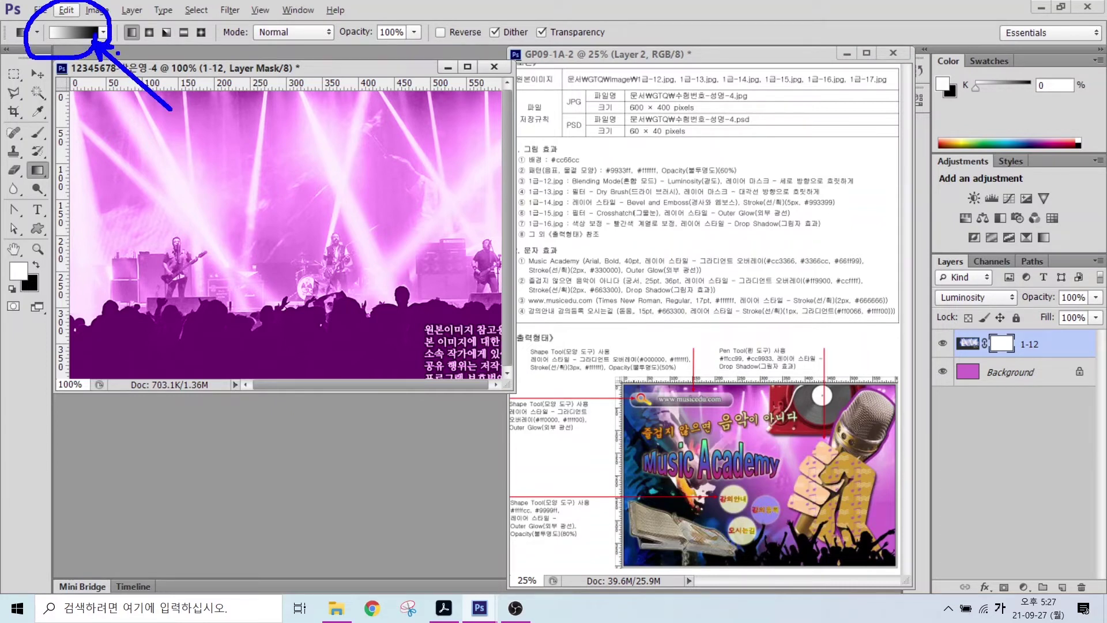
pyautogui.press('Escape')
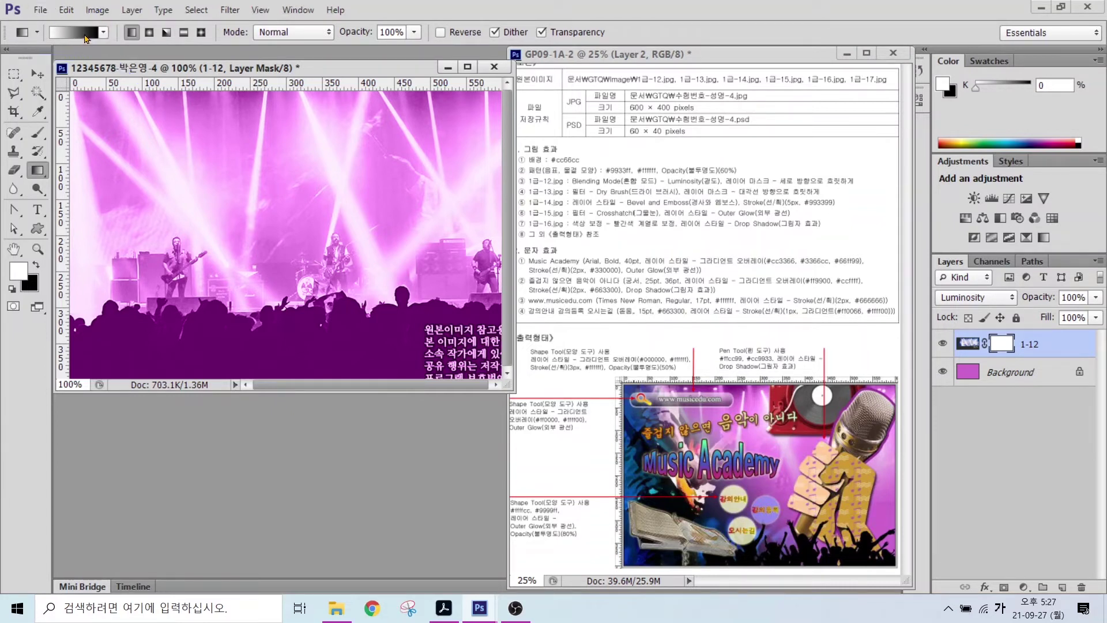
pyautogui.click(85, 38)
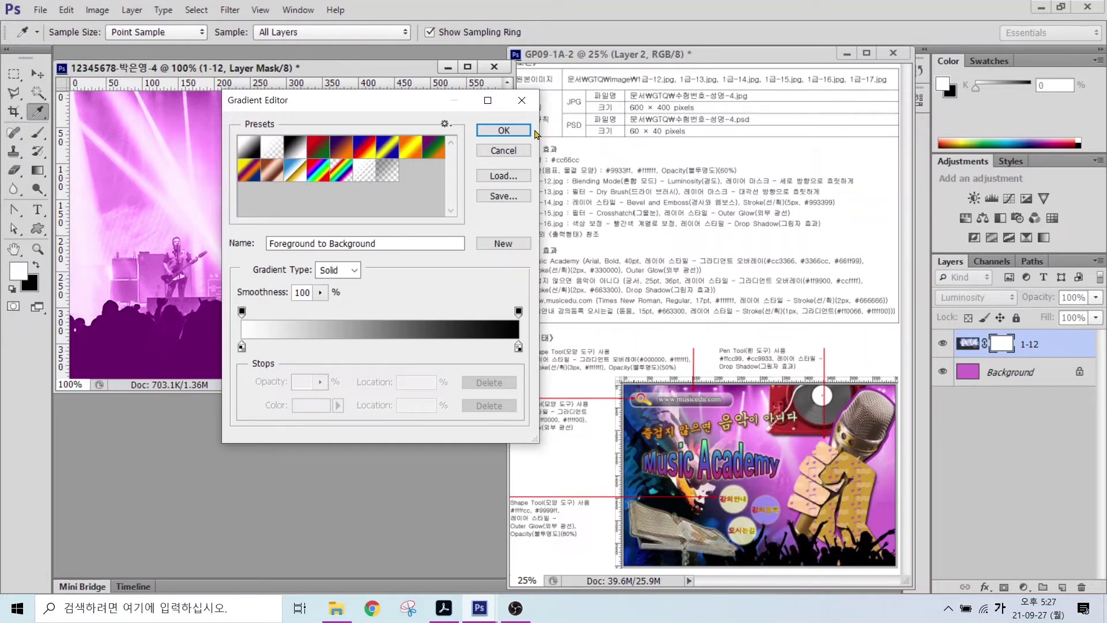
pyautogui.click(503, 132)
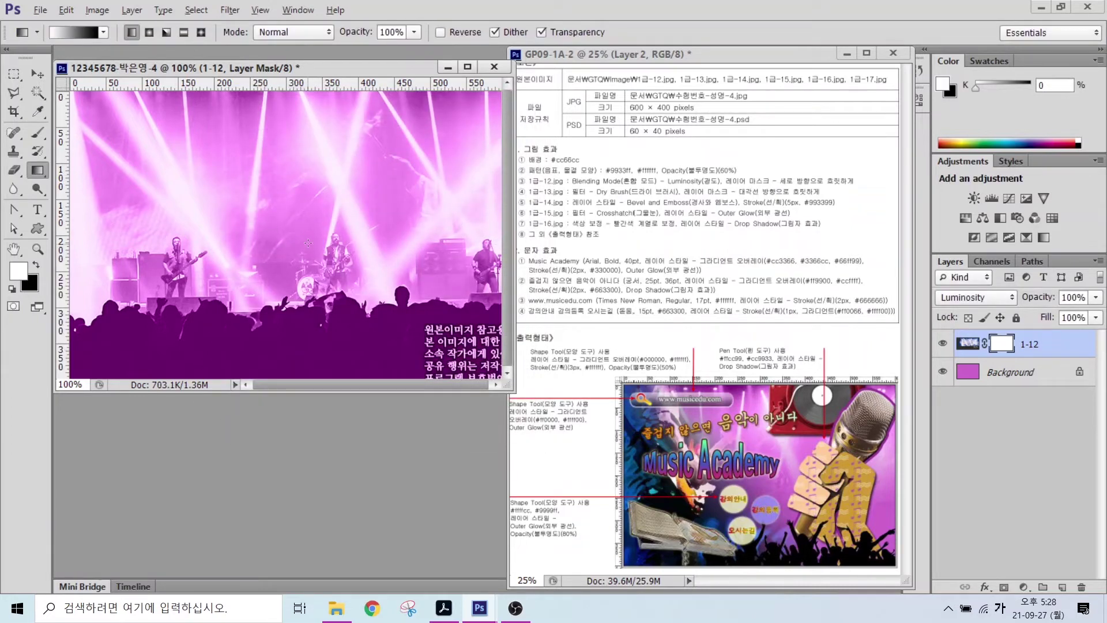
# - Drag a top-to-bottom gradient on the 1-12 mask so the photo fades into magenta
pyautogui.moveTo(378, 262)
pyautogui.mouseDown()
pyautogui.moveTo(296, 274)
pyautogui.moveTo(255, 206)
pyautogui.moveTo(328, 138)
pyautogui.moveTo(402, 211)
pyautogui.moveTo(365, 258)
pyautogui.mouseUp()
pyautogui.moveTo(313, 162)
pyautogui.mouseDown()
pyautogui.moveTo(356, 162)
pyautogui.moveTo(346, 143)
pyautogui.moveTo(348, 183)
pyautogui.moveTo(317, 198)
pyautogui.moveTo(385, 156)
pyautogui.moveTo(384, 205)
pyautogui.mouseUp()
pyautogui.moveTo(348, 184)
pyautogui.mouseDown()
pyautogui.moveTo(355, 222)
pyautogui.moveTo(394, 209)
pyautogui.mouseUp()
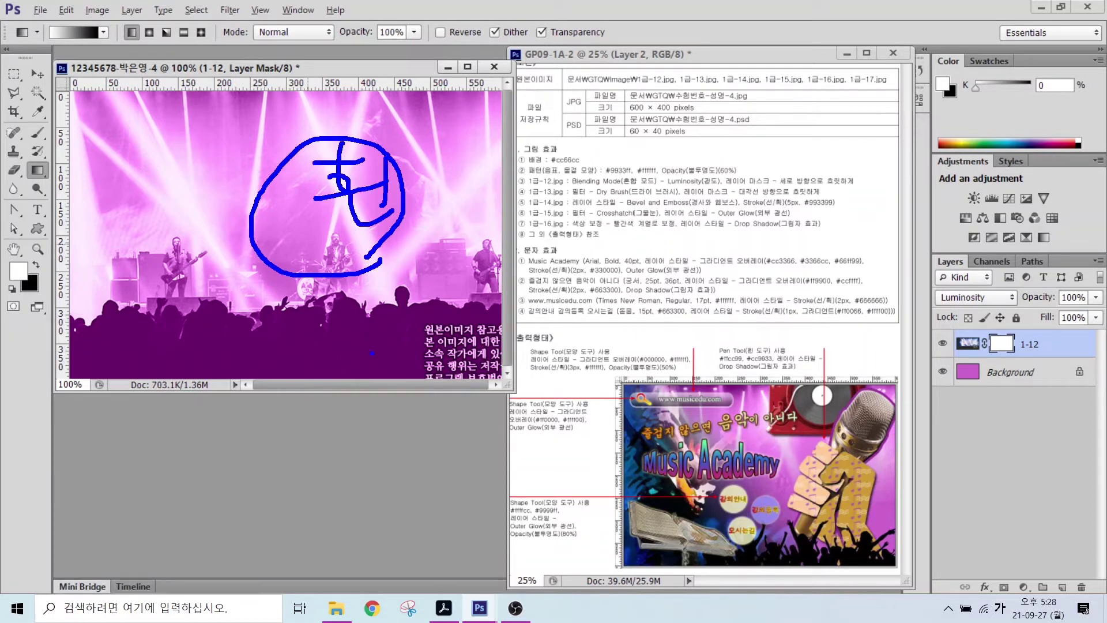
pyautogui.moveTo(386, 354)
pyautogui.mouseDown()
pyautogui.moveTo(270, 334)
pyautogui.moveTo(387, 294)
pyautogui.moveTo(386, 357)
pyautogui.mouseUp()
pyautogui.moveTo(327, 316); pyautogui.dragTo(363, 344)
pyautogui.moveTo(373, 320)
pyautogui.mouseDown()
pyautogui.moveTo(394, 312)
pyautogui.moveTo(412, 356)
pyautogui.moveTo(407, 333)
pyautogui.mouseUp()
pyautogui.moveTo(423, 340); pyautogui.dragTo(426, 366)
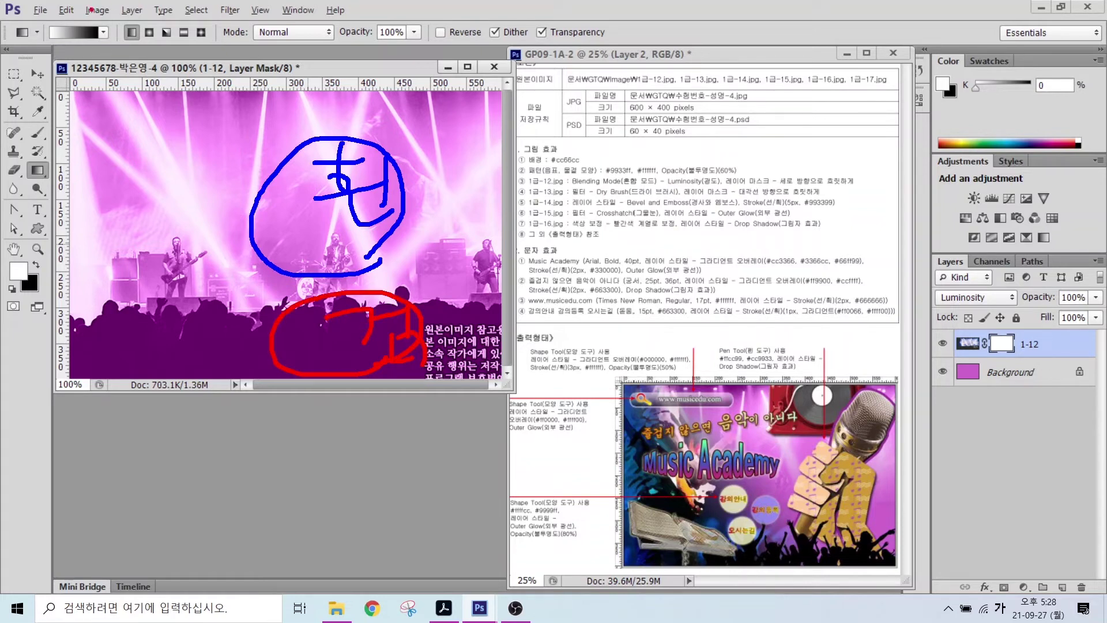
pyautogui.moveTo(65, 42)
pyautogui.mouseDown()
pyautogui.moveTo(36, 21)
pyautogui.moveTo(65, 48)
pyautogui.mouseUp()
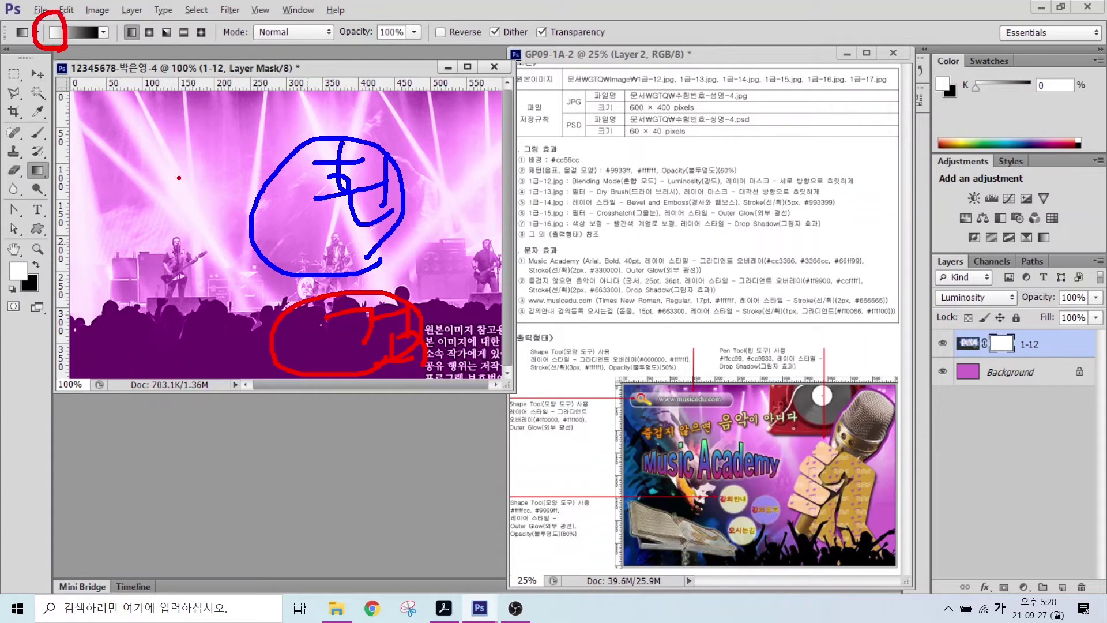
pyautogui.moveTo(178, 177)
pyautogui.mouseDown()
pyautogui.moveTo(187, 234)
pyautogui.moveTo(195, 344)
pyautogui.moveTo(184, 328)
pyautogui.moveTo(200, 355)
pyautogui.mouseUp()
pyautogui.moveTo(183, 326)
pyautogui.mouseDown()
pyautogui.moveTo(200, 353)
pyautogui.moveTo(223, 314)
pyautogui.mouseUp()
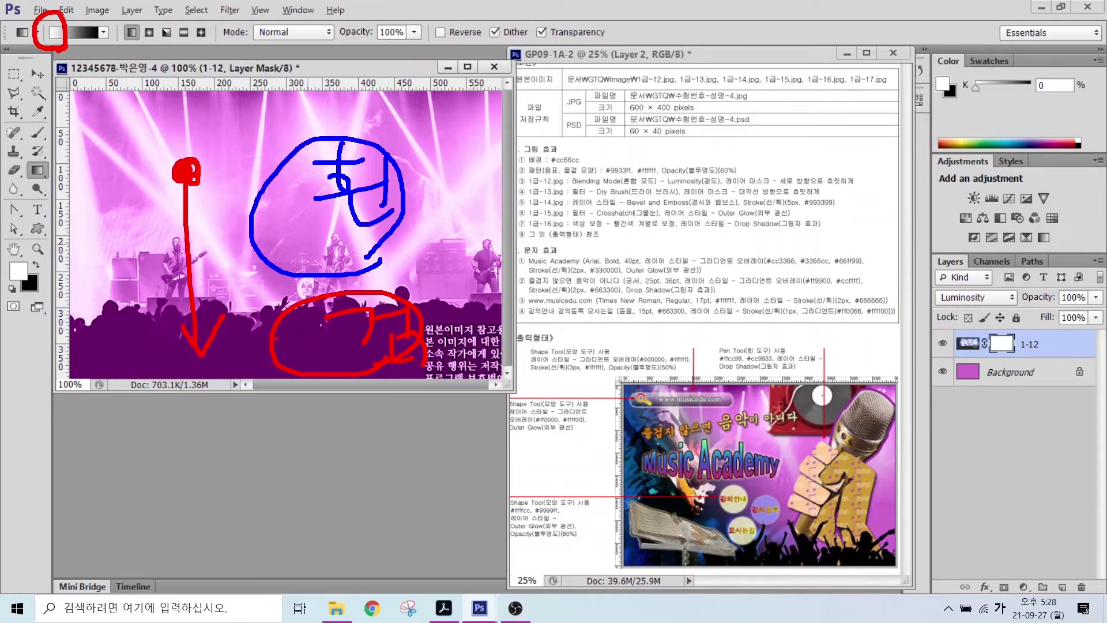
pyautogui.press('Escape')
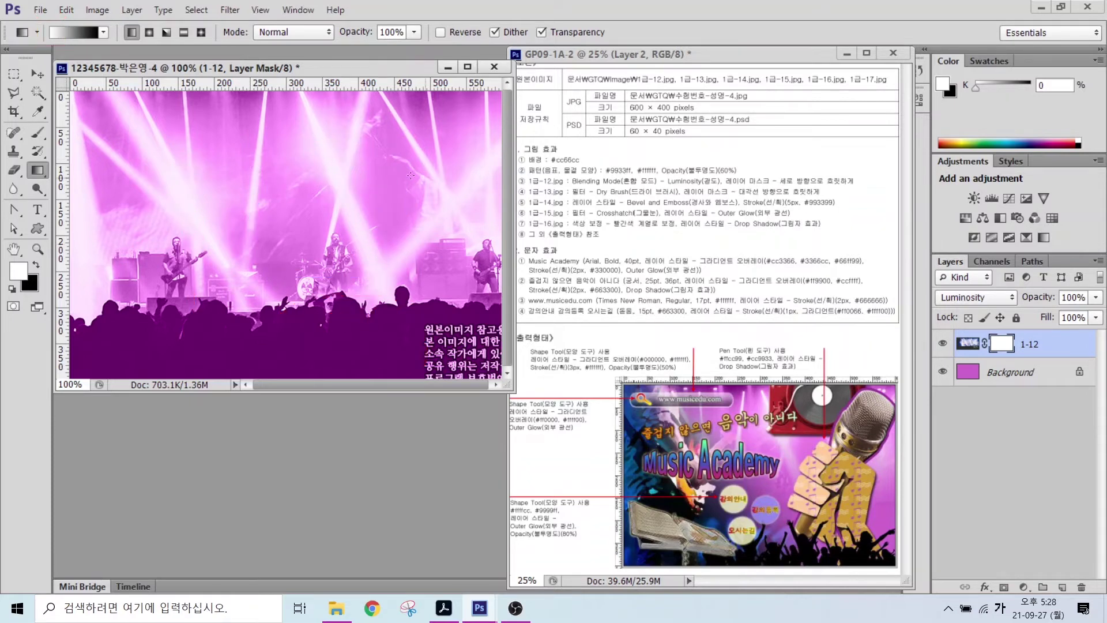
pyautogui.moveTo(378, 210); pyautogui.dragTo(381, 319)
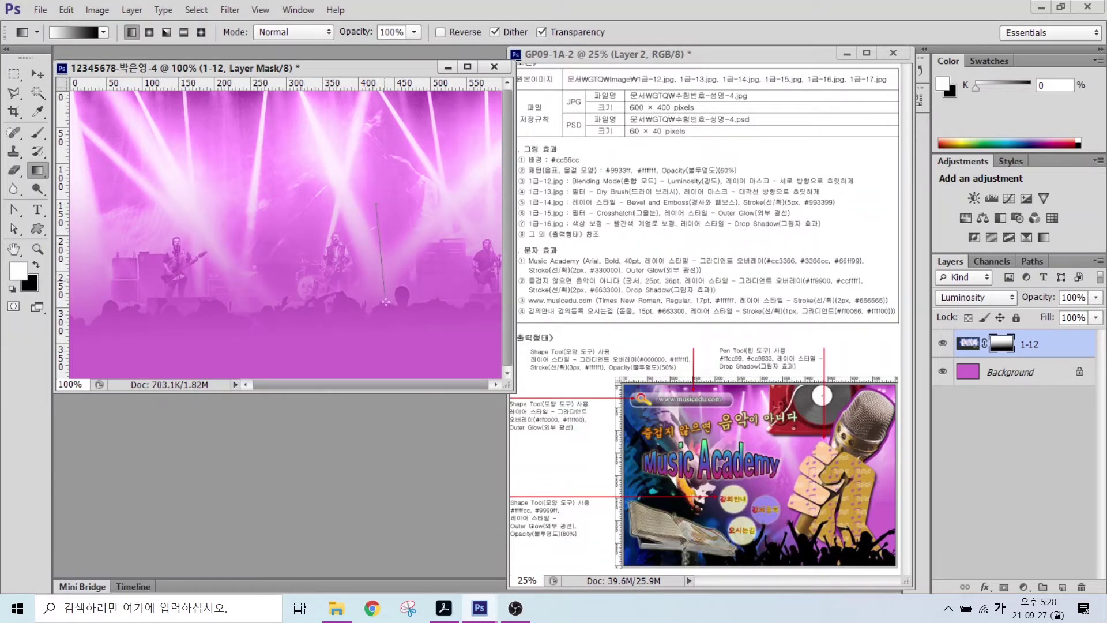
pyautogui.moveTo(373, 297); pyautogui.dragTo(376, 286)
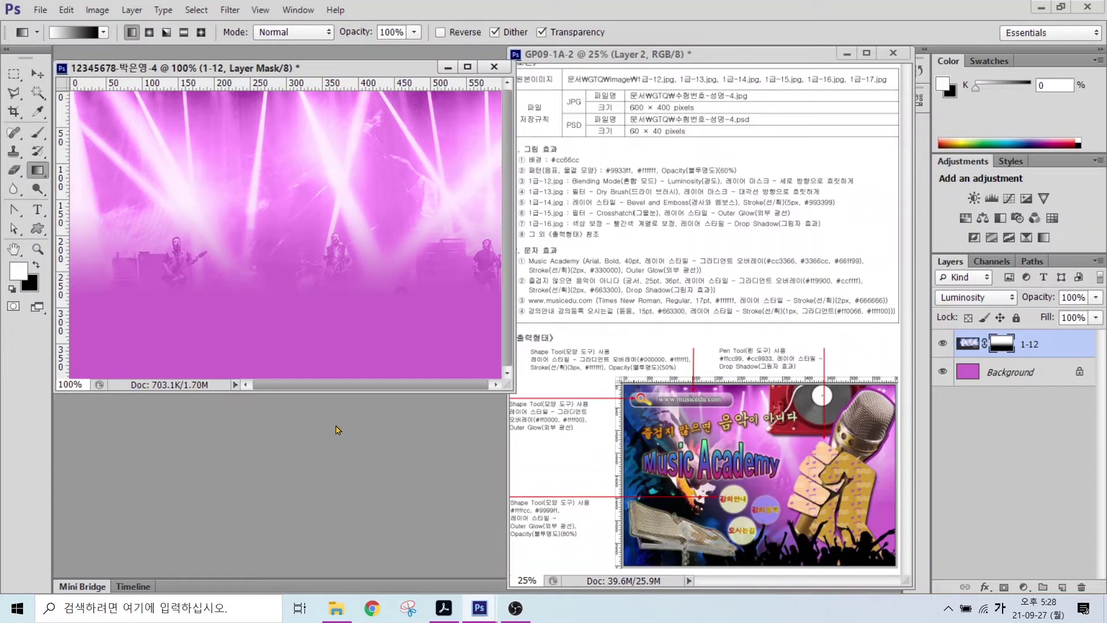
# - Open 1급-13.jpg and check its image size without changes
pyautogui.doubleClick(378, 410)
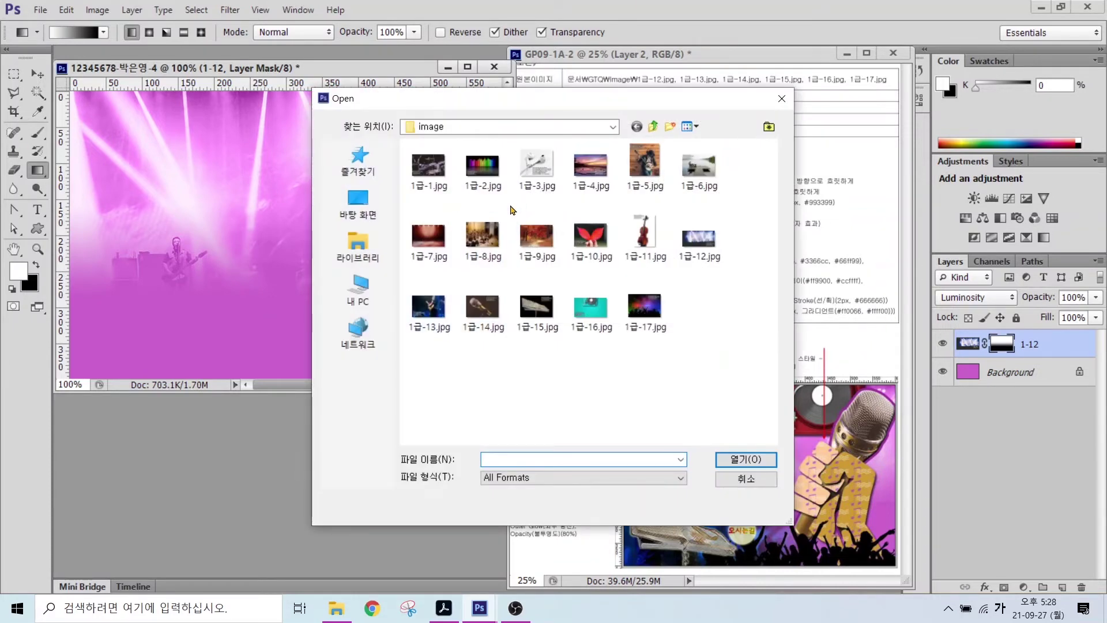
pyautogui.click(429, 309)
pyautogui.click(746, 459)
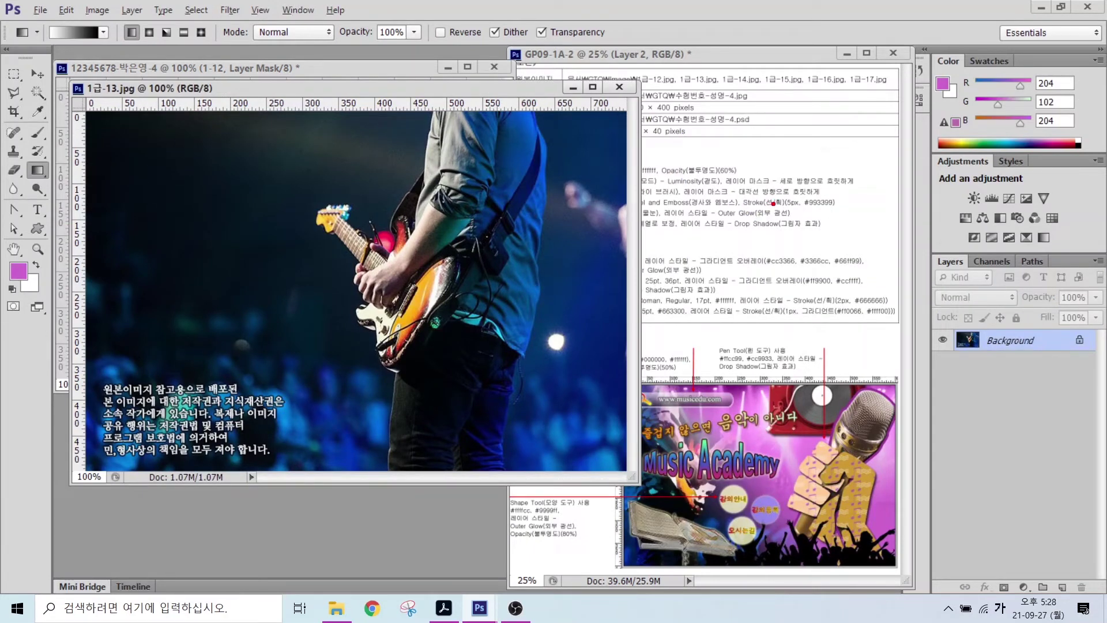
pyautogui.moveTo(773, 203)
pyautogui.mouseDown()
pyautogui.moveTo(732, 204)
pyautogui.moveTo(783, 167)
pyautogui.moveTo(810, 218)
pyautogui.mouseUp()
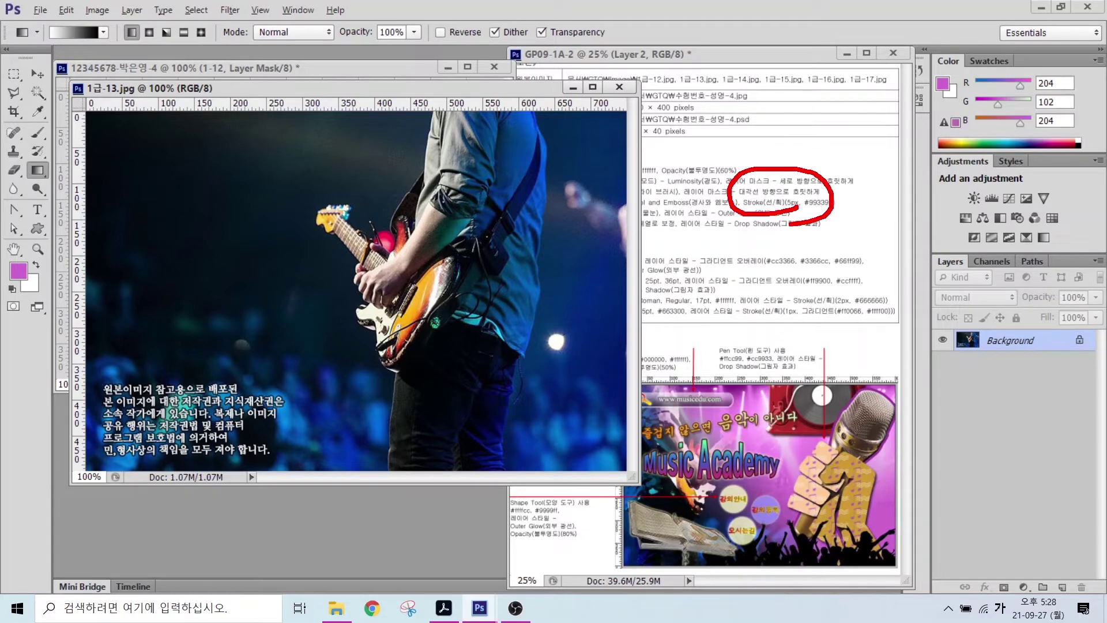
pyautogui.click(97, 9)
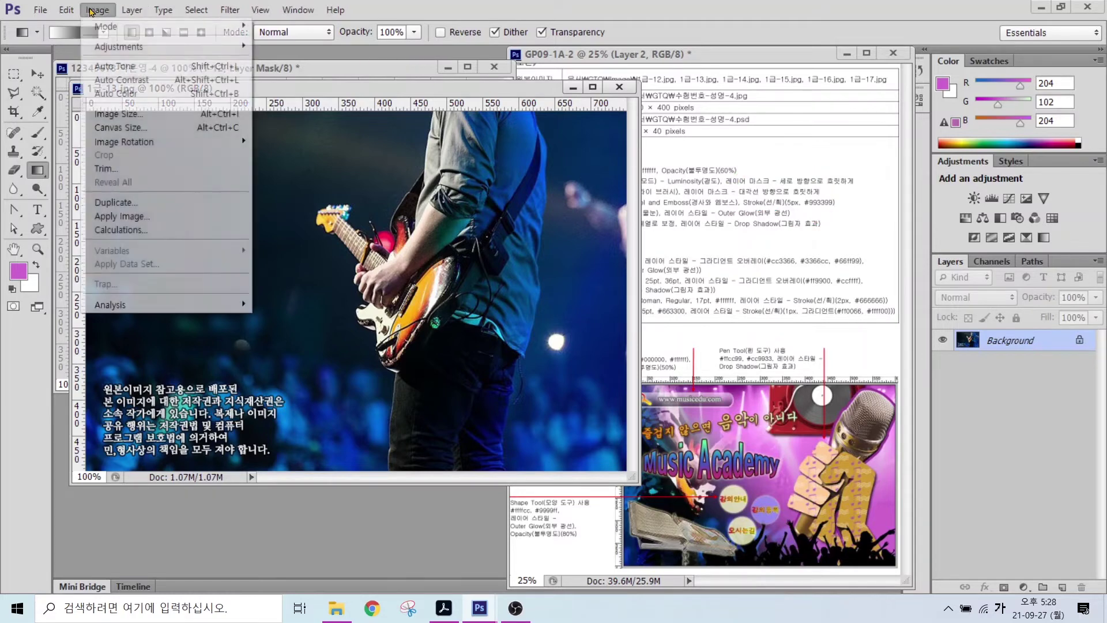
pyautogui.click(116, 115)
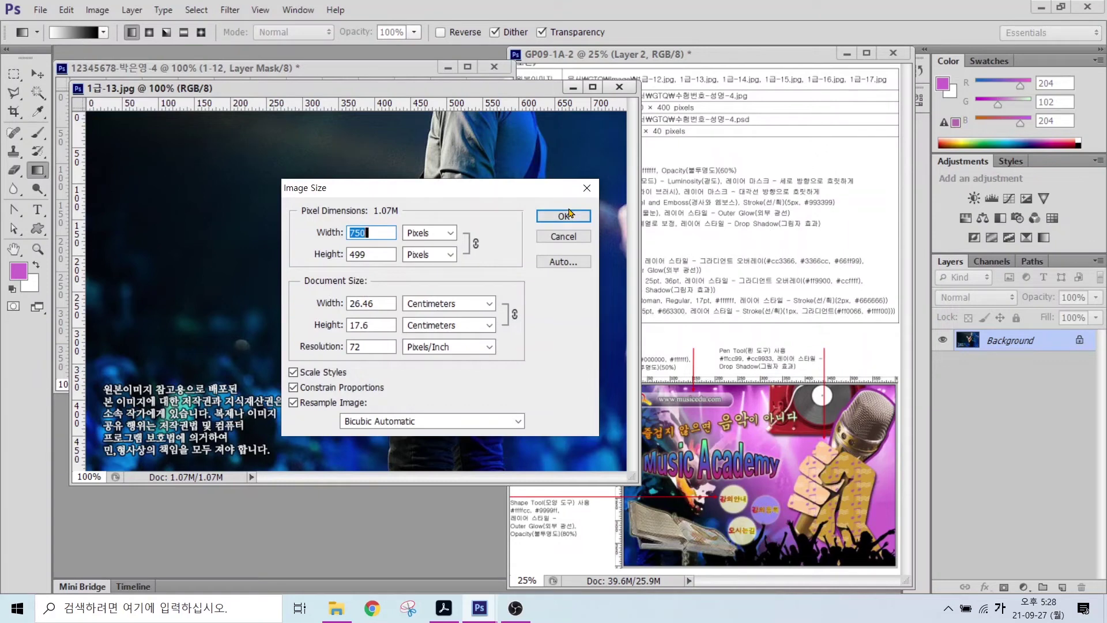
pyautogui.click(625, 234)
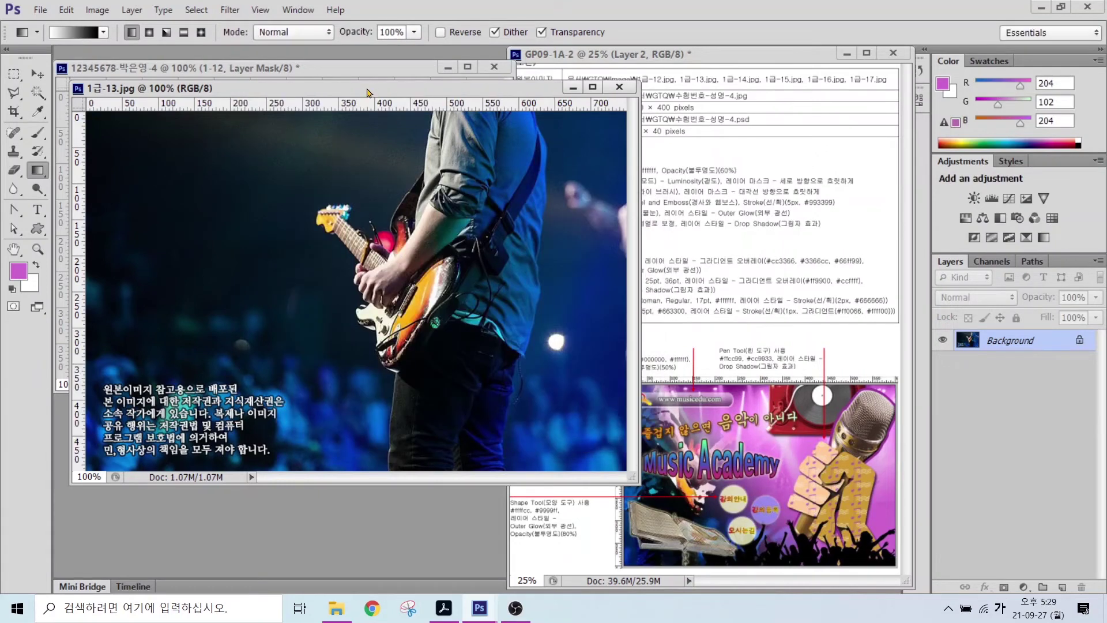
# - Drag the guitarist photo into the poster, shift it right, and close the source
pyautogui.moveTo(366, 92); pyautogui.dragTo(484, 182)
pyautogui.click(37, 73)
pyautogui.moveTo(577, 358); pyautogui.dragTo(150, 207)
pyautogui.moveTo(242, 218); pyautogui.dragTo(426, 227)
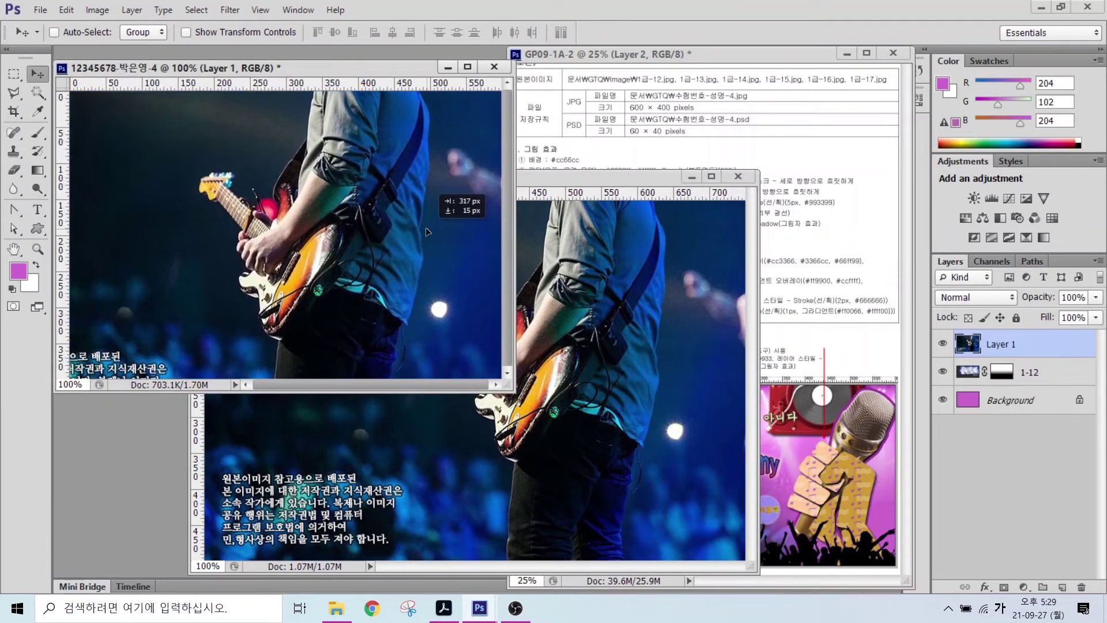
pyautogui.click(738, 176)
# - Rename the new guitarist layer to 1-13
pyautogui.doubleClick(997, 345)
pyautogui.write('1-1')
pyautogui.press('Return')
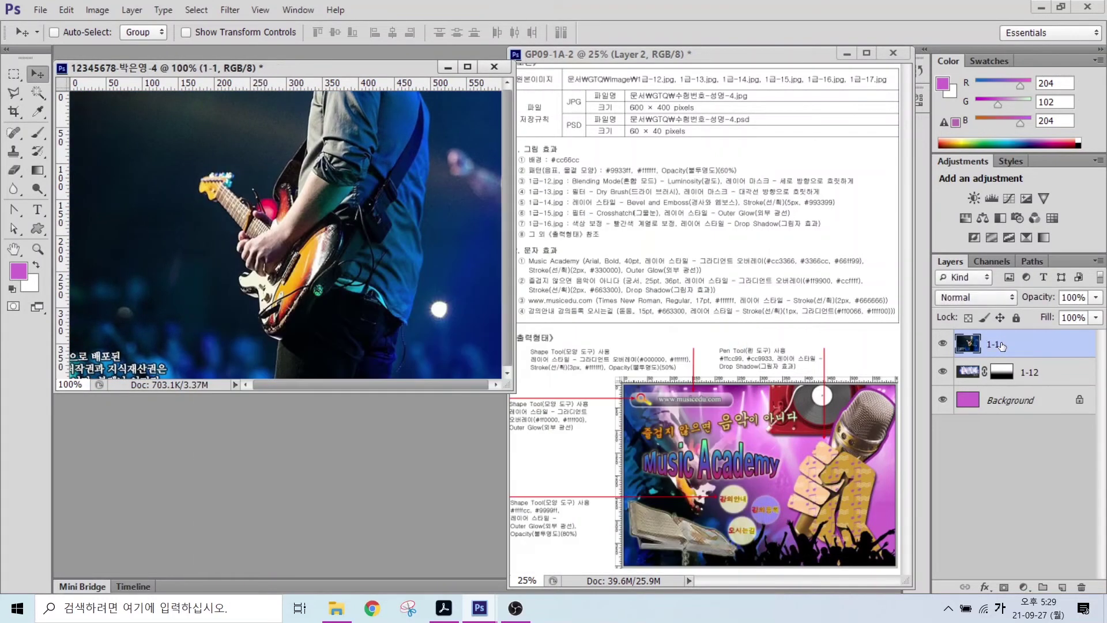
pyautogui.write('3')
pyautogui.press('Return')
pyautogui.hotkey('ctrl', 't')
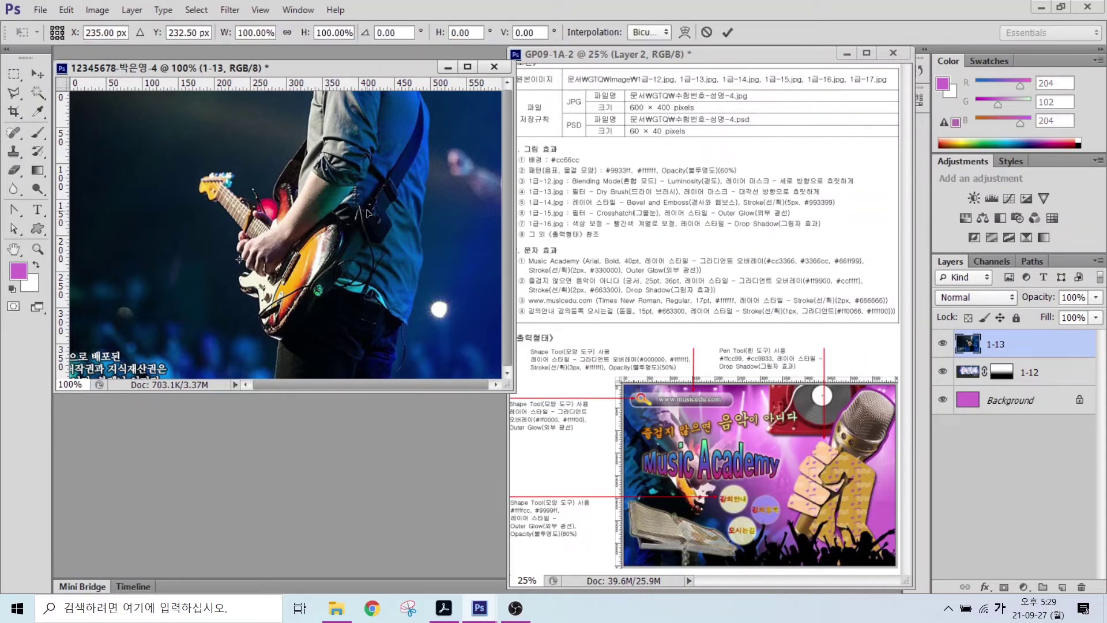
# - Flip the guitarist photo horizontally and shift it left to about 197 px
pyautogui.rightClick(314, 203)
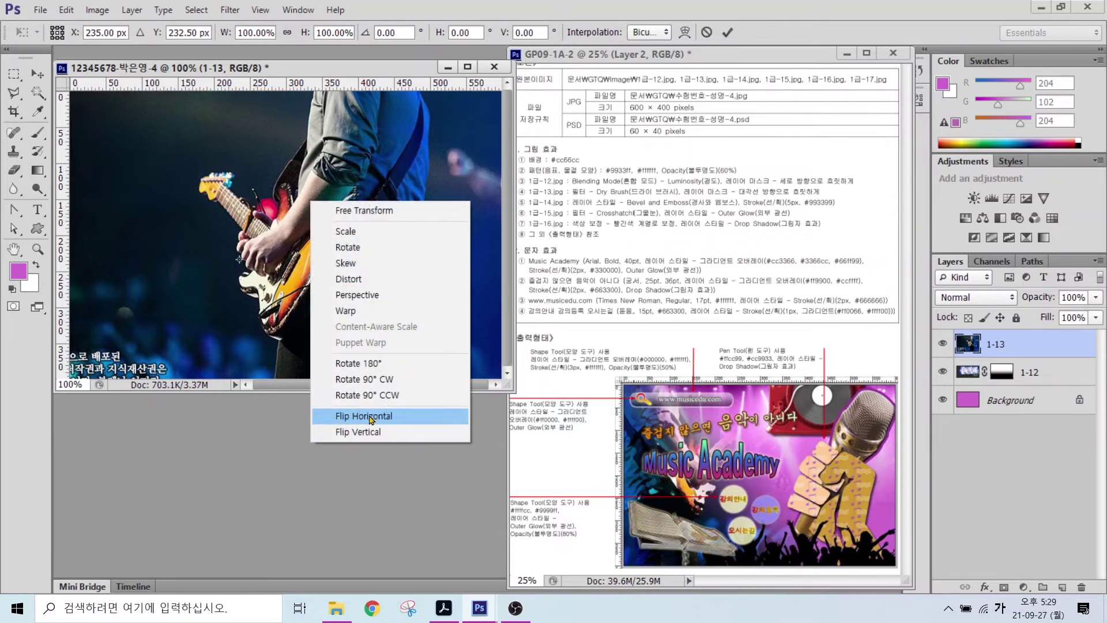
pyautogui.click(369, 416)
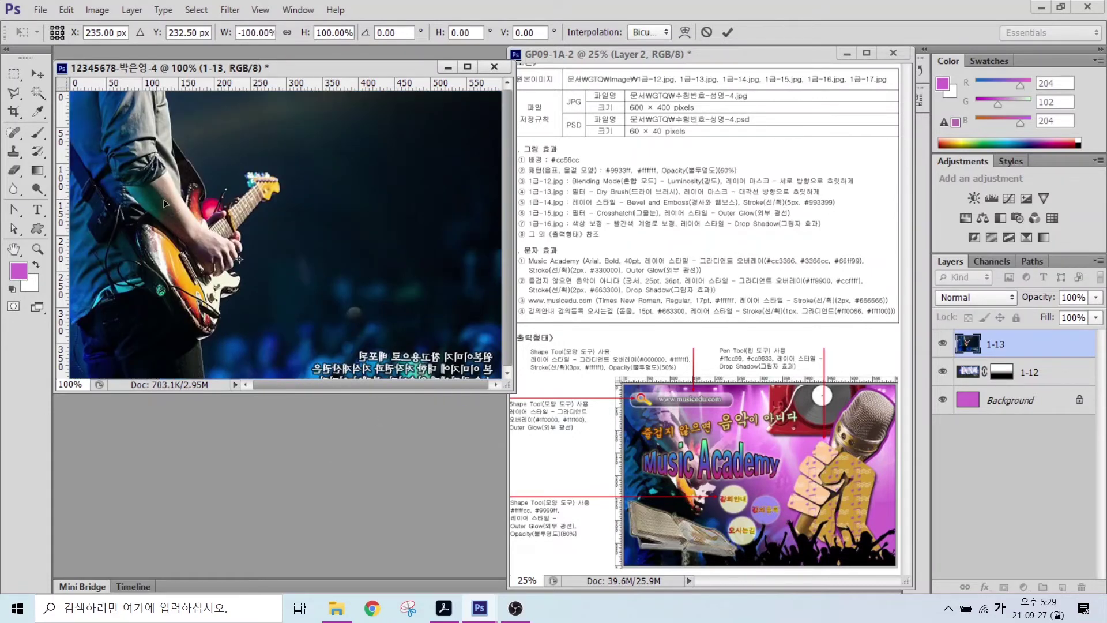
pyautogui.moveTo(144, 216)
pyautogui.mouseDown()
pyautogui.moveTo(121, 225)
pyautogui.moveTo(137, 226)
pyautogui.mouseUp()
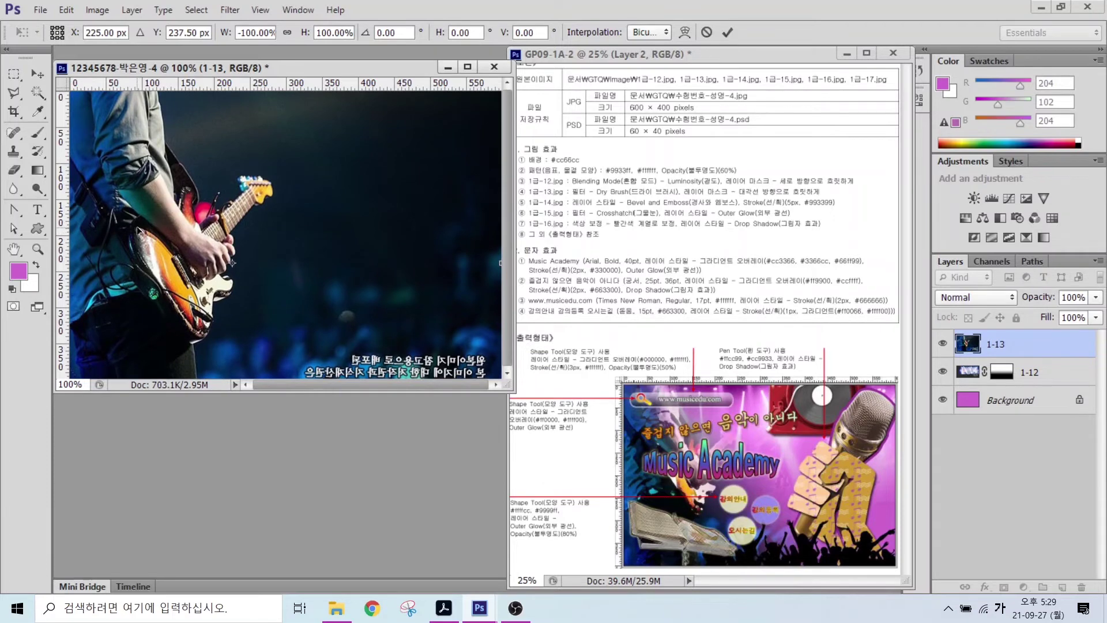
pyautogui.press('Return')
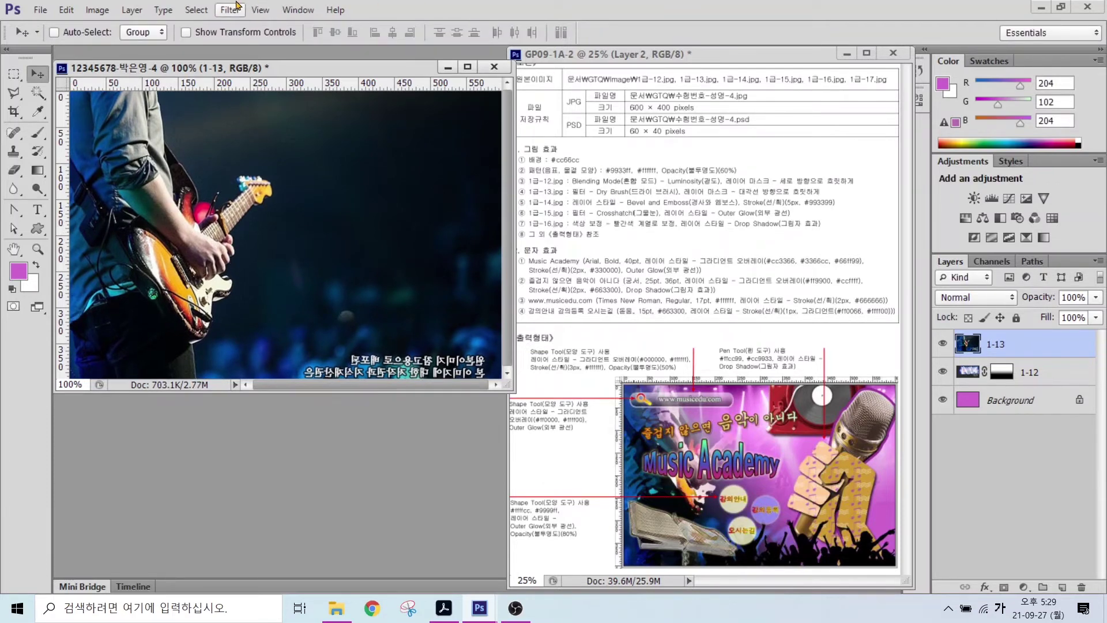
# - Apply the Dry Brush filter from the Filter Gallery and add a blank layer mask
pyautogui.click(229, 10)
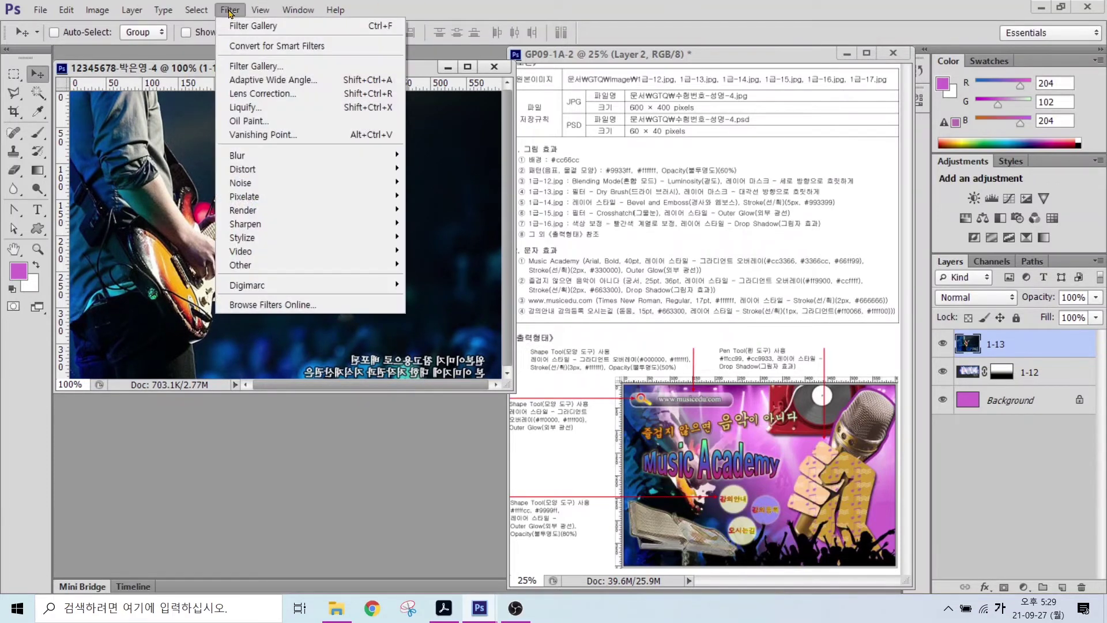
pyautogui.click(244, 67)
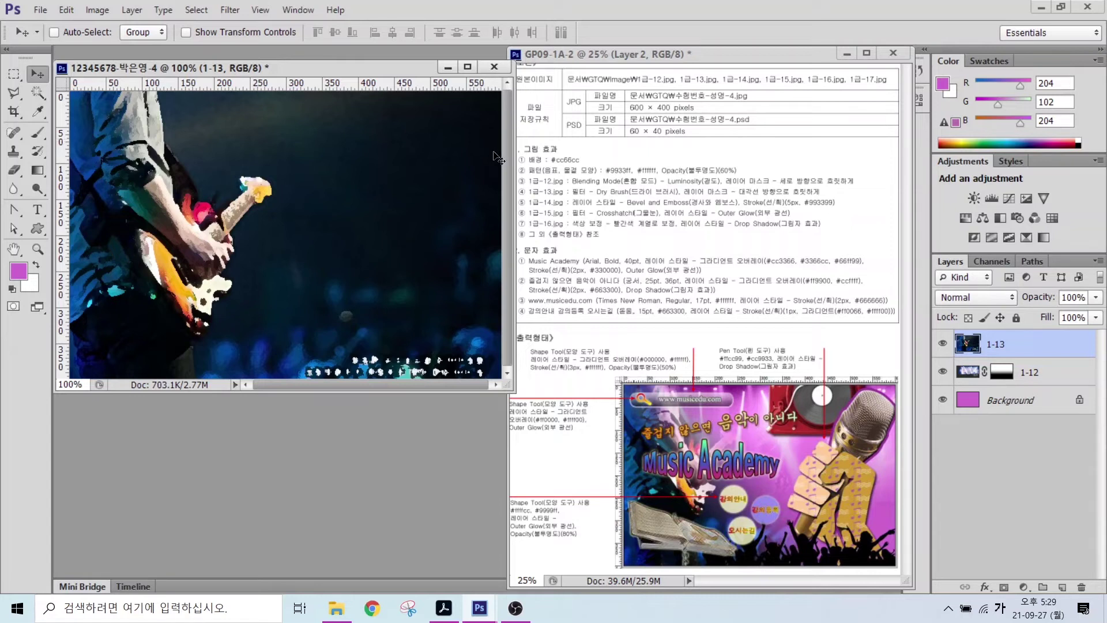
pyautogui.click(1003, 586)
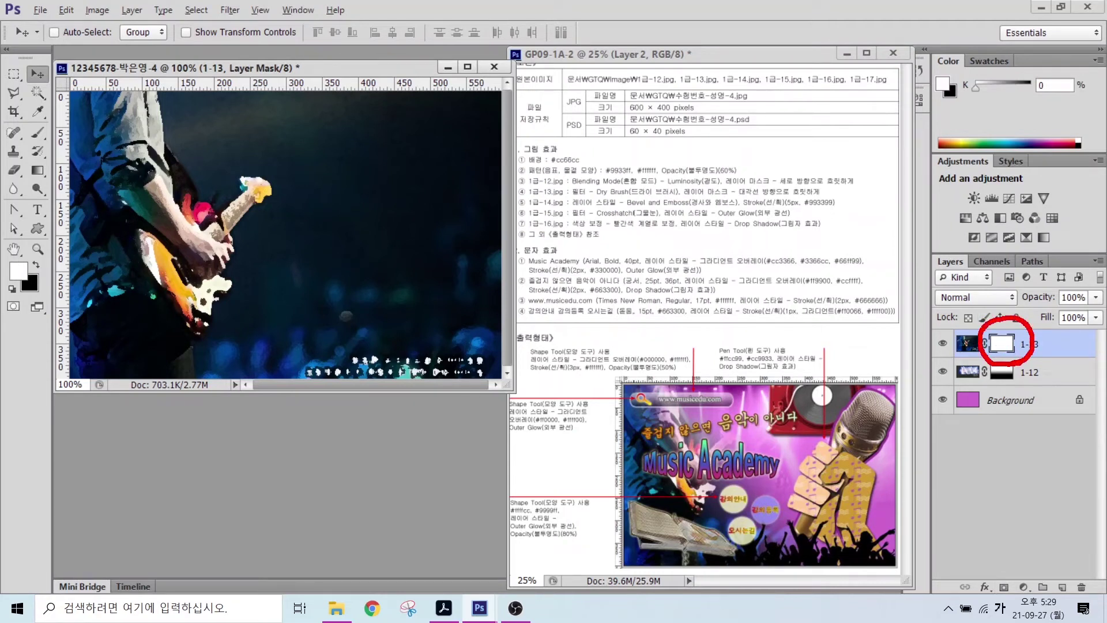
# - Mark the guitarist to keep and the upper-right area to fade out
pyautogui.moveTo(756, 200); pyautogui.dragTo(845, 200)
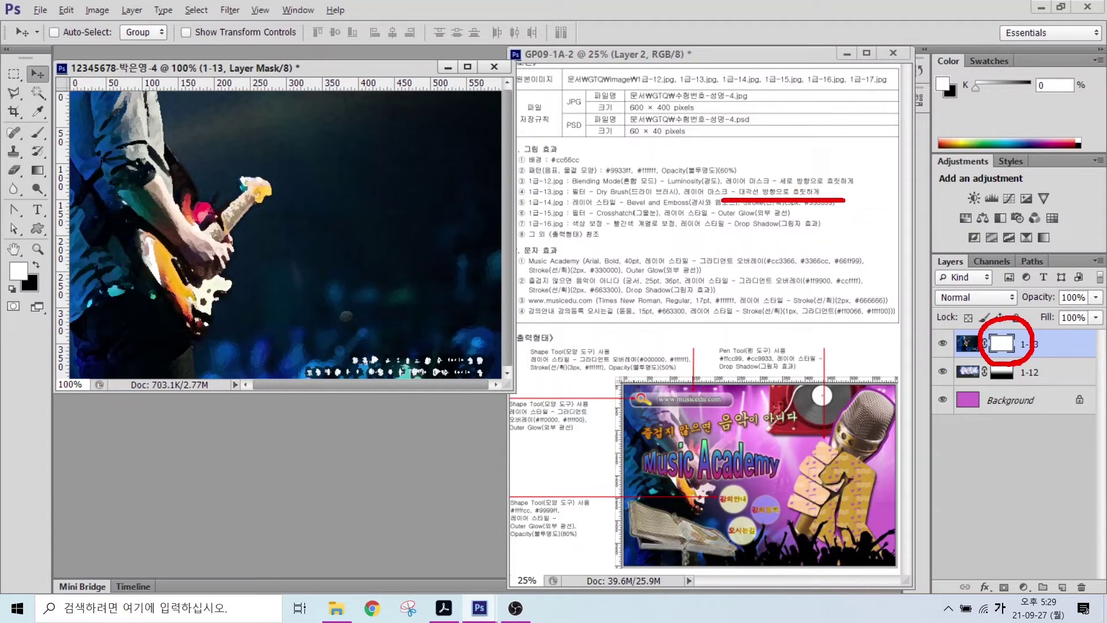
pyautogui.moveTo(262, 311)
pyautogui.mouseDown()
pyautogui.moveTo(210, 333)
pyautogui.moveTo(147, 150)
pyautogui.moveTo(311, 225)
pyautogui.moveTo(287, 306)
pyautogui.mouseUp()
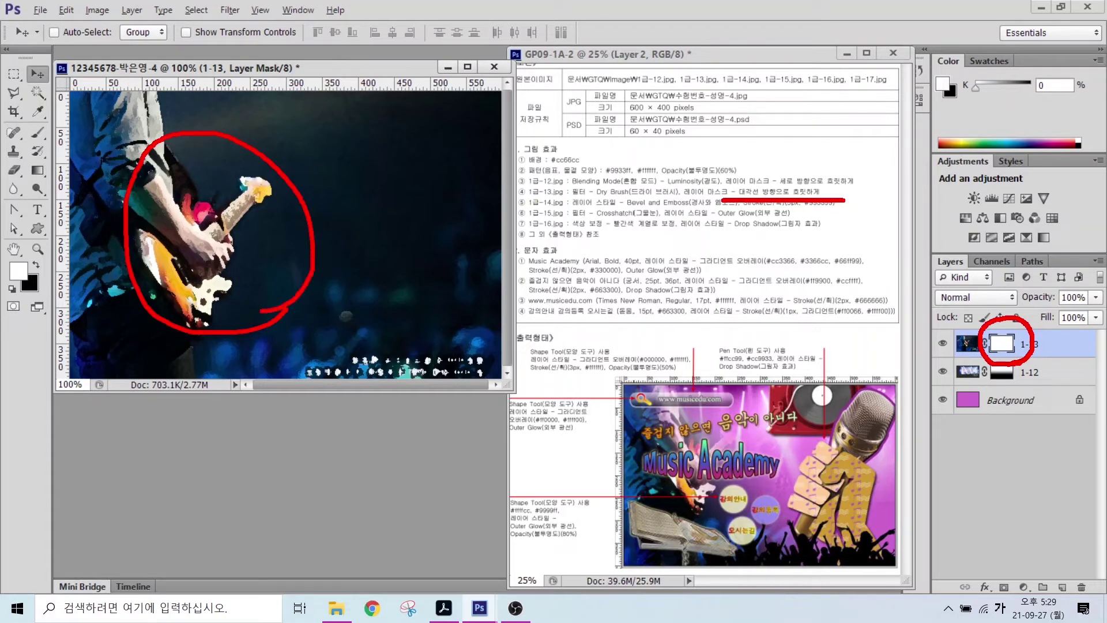
pyautogui.moveTo(427, 105); pyautogui.dragTo(368, 235)
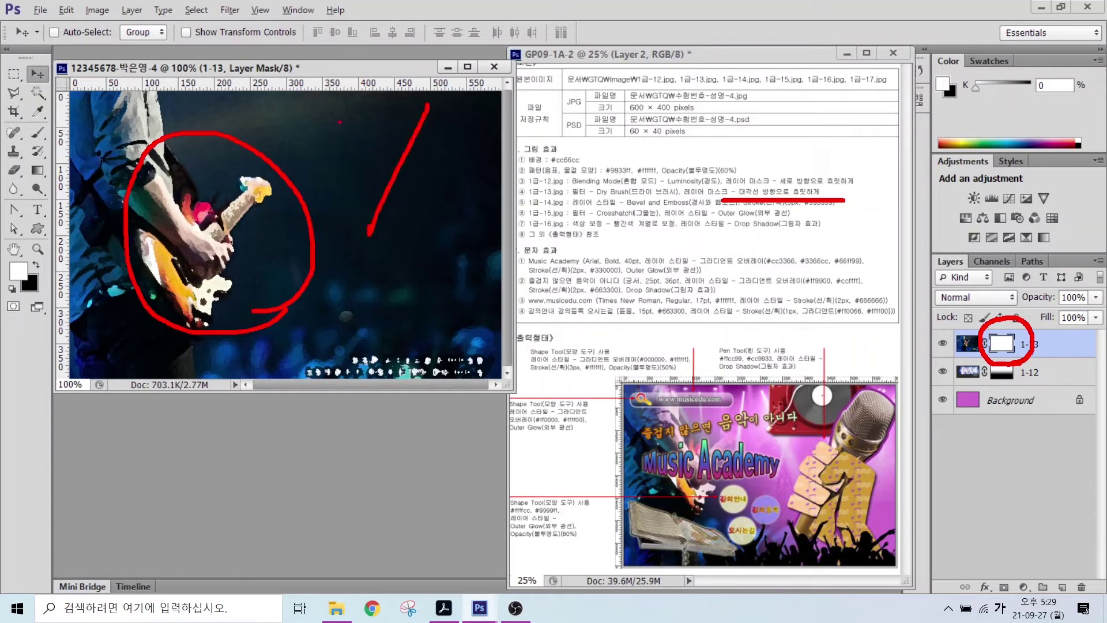
pyautogui.moveTo(341, 112)
pyautogui.mouseDown()
pyautogui.moveTo(399, 147)
pyautogui.moveTo(495, 227)
pyautogui.mouseUp()
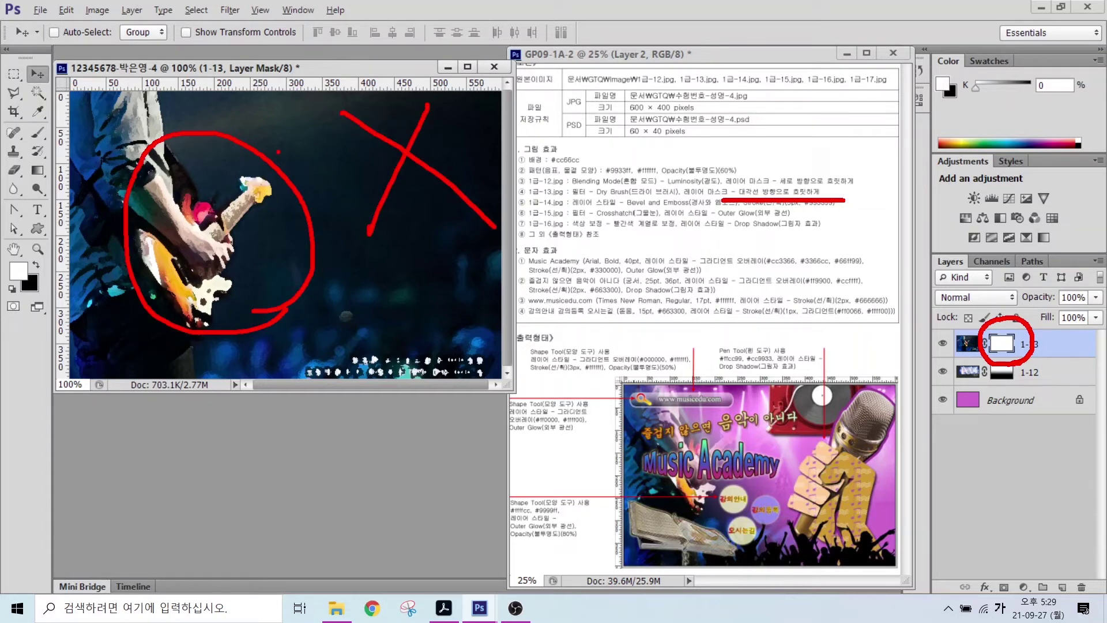
pyautogui.press('Escape')
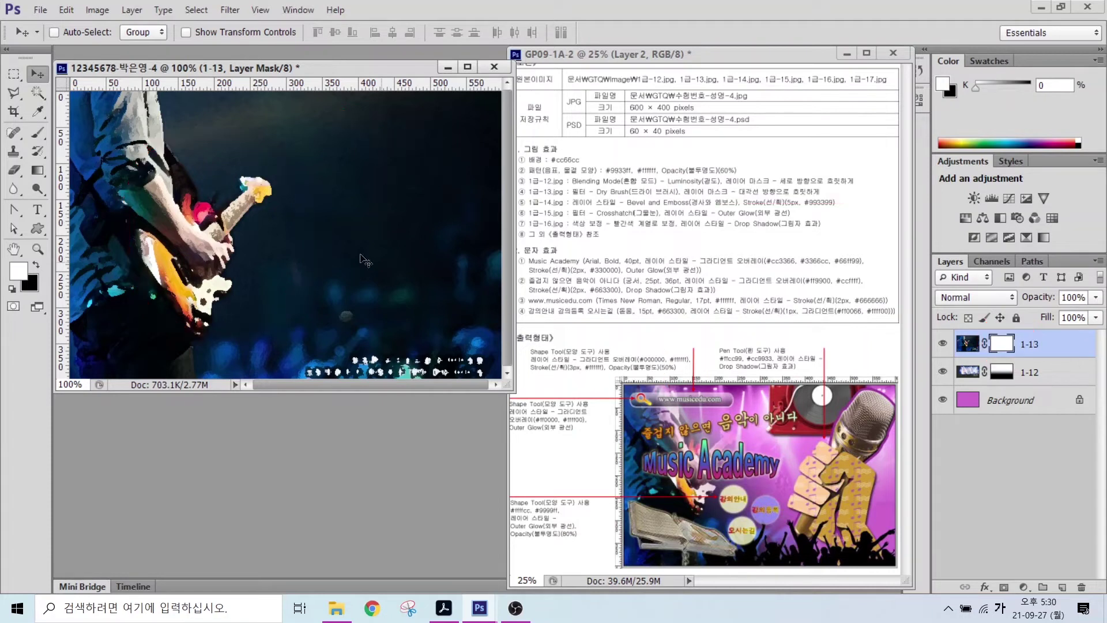
# - Draw a diagonal gradient on the 1-13 mask, redrawing until the guitarist blends into magenta
pyautogui.click(34, 174)
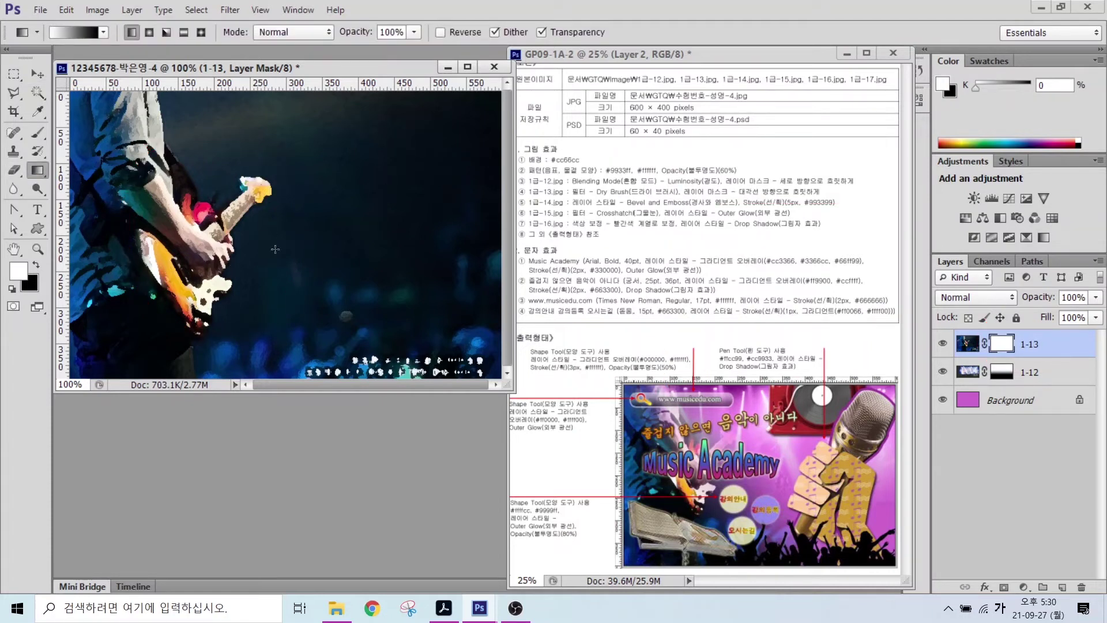
pyautogui.press('ctrl')
pyautogui.moveTo(250, 242); pyautogui.dragTo(432, 112)
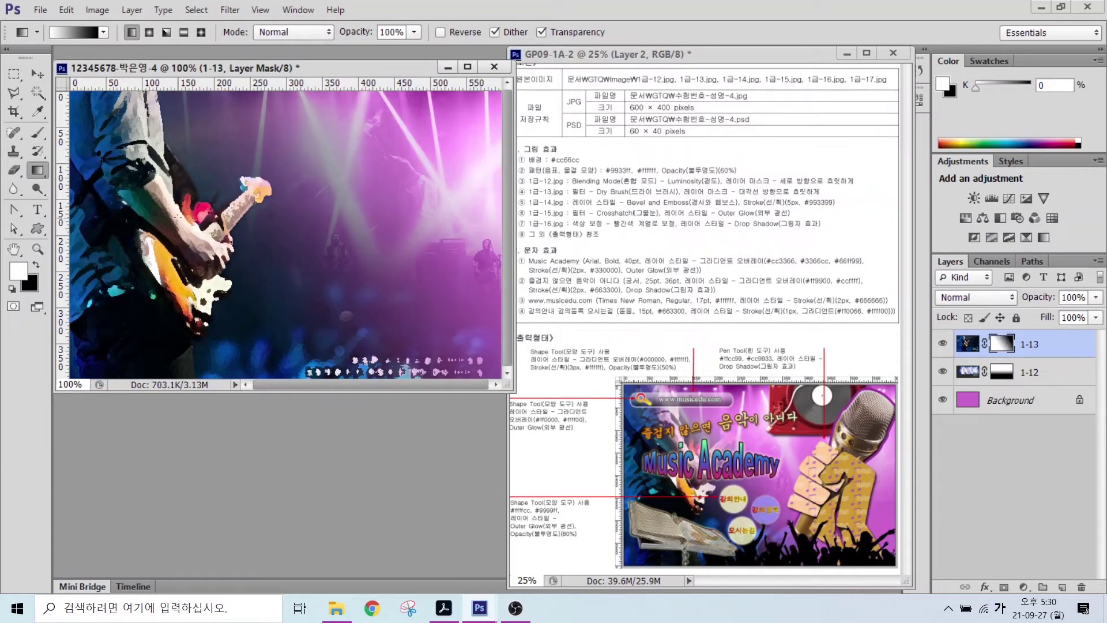
pyautogui.moveTo(176, 272); pyautogui.dragTo(292, 192)
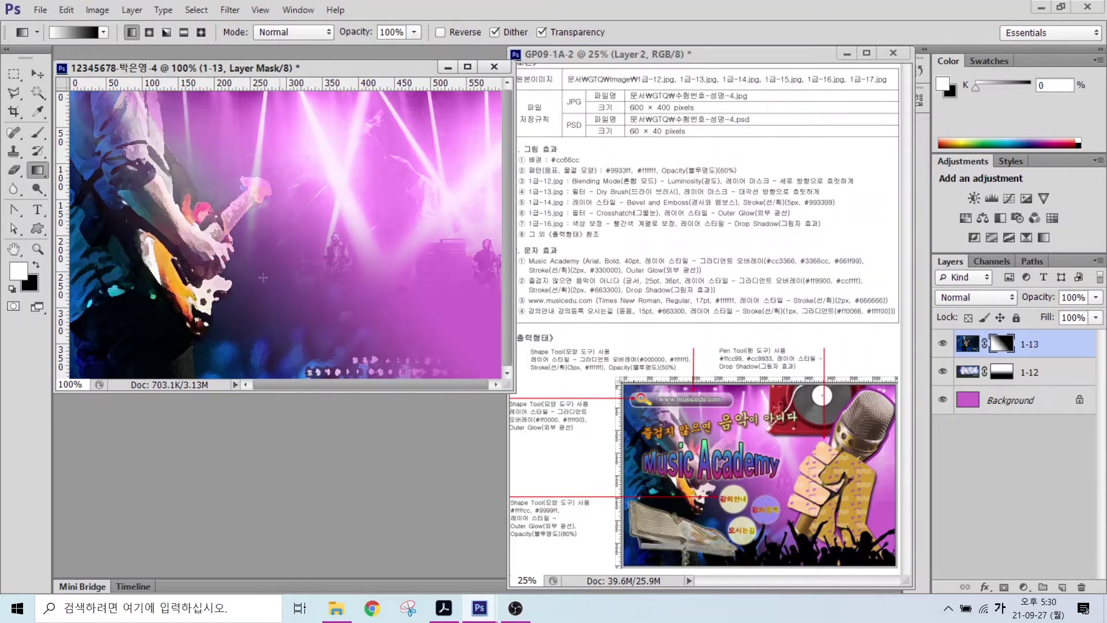
pyautogui.moveTo(159, 322); pyautogui.dragTo(346, 194)
pyautogui.moveTo(255, 233); pyautogui.dragTo(286, 173)
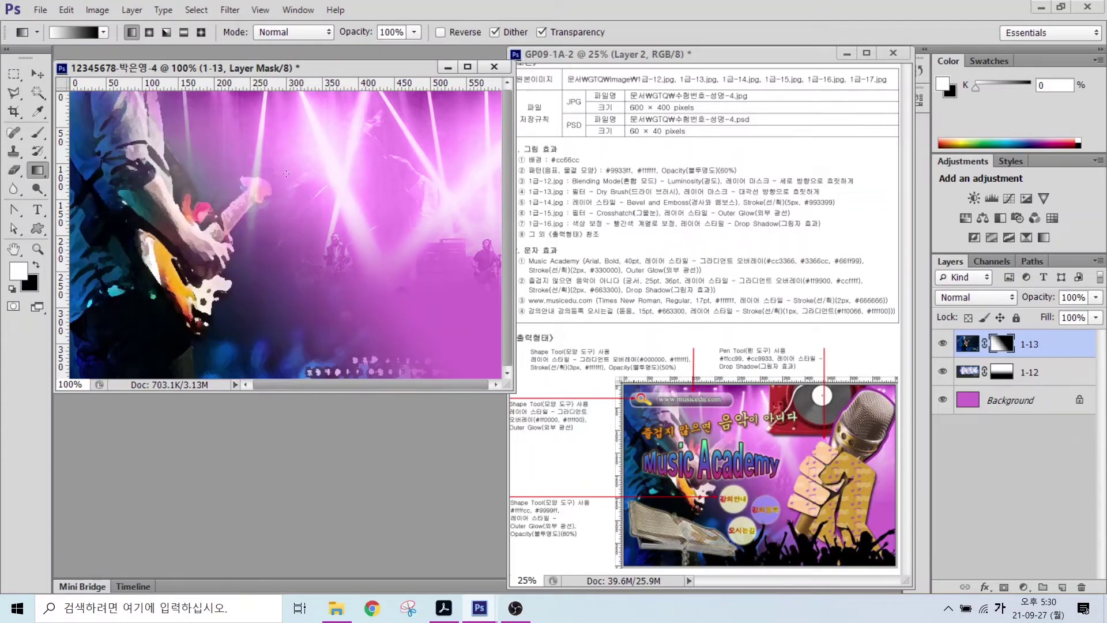
pyautogui.hotkey('ctrl', 'o')
# - Open 1급-14.jpg and quick-select the microphone
pyautogui.click(501, 294)
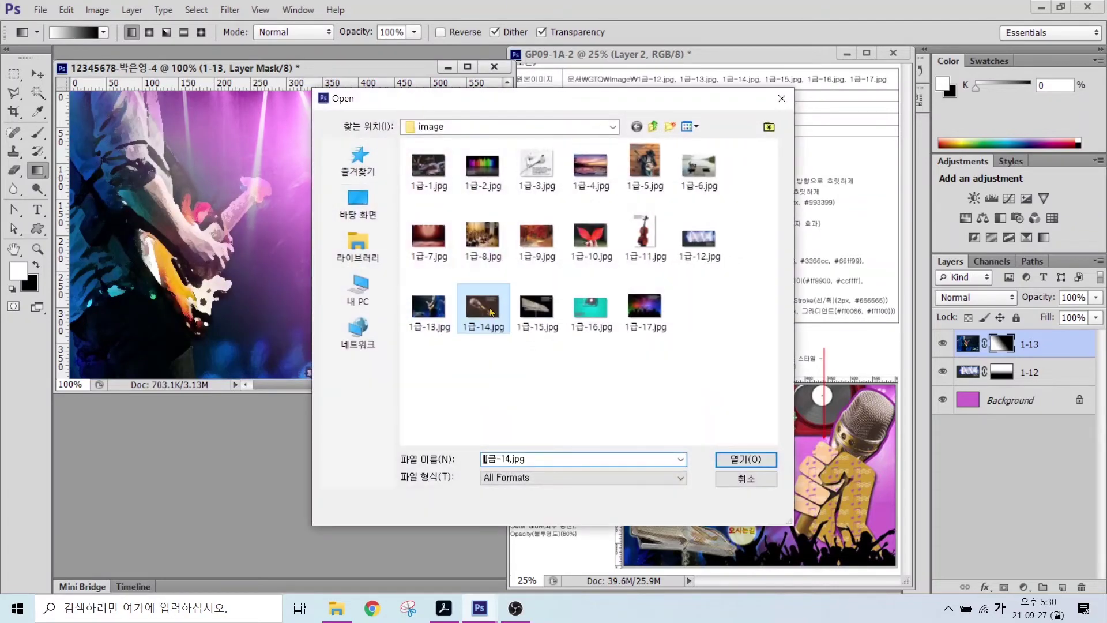
pyautogui.click(727, 461)
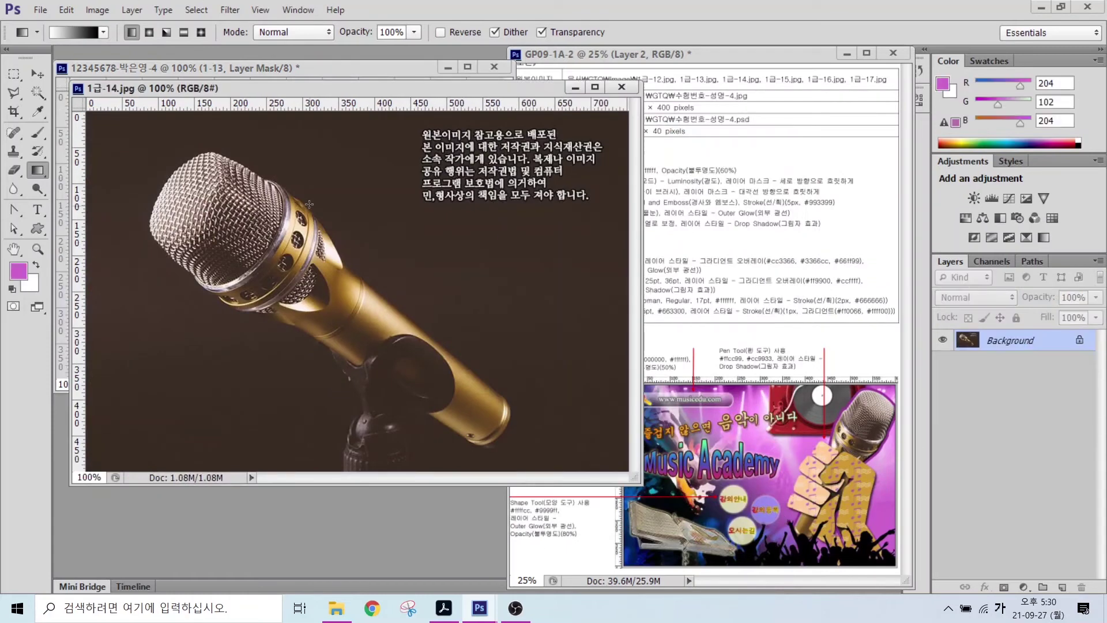
pyautogui.click(13, 92)
pyautogui.click(37, 92)
pyautogui.moveTo(230, 299)
pyautogui.mouseDown()
pyautogui.moveTo(357, 334)
pyautogui.moveTo(298, 264)
pyautogui.mouseUp()
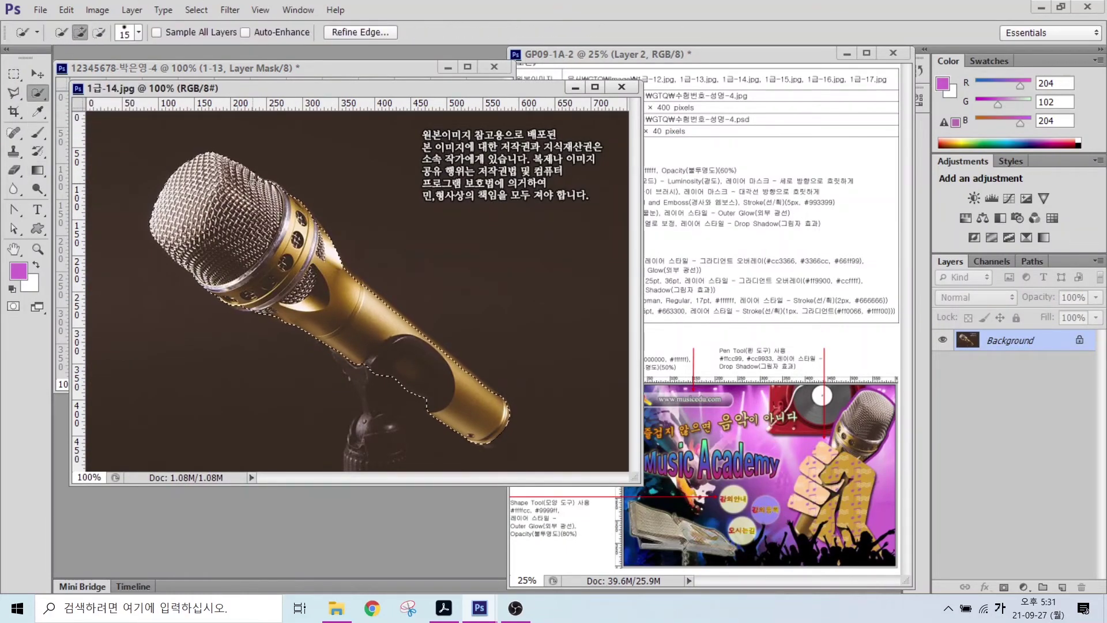
# - Move the microphone into the poster, close the source, and name the layer 1-14
pyautogui.moveTo(322, 88); pyautogui.dragTo(406, 161)
pyautogui.press('v')
pyautogui.moveTo(392, 346); pyautogui.dragTo(334, 185)
pyautogui.hotkey('ctrl', 'w')
pyautogui.doubleClick(998, 344)
pyautogui.write('1-14')
pyautogui.press('Return')
# - Flip, tilt up-right and shrink the microphone with Free Transform
pyautogui.hotkey('ctrl', 't')
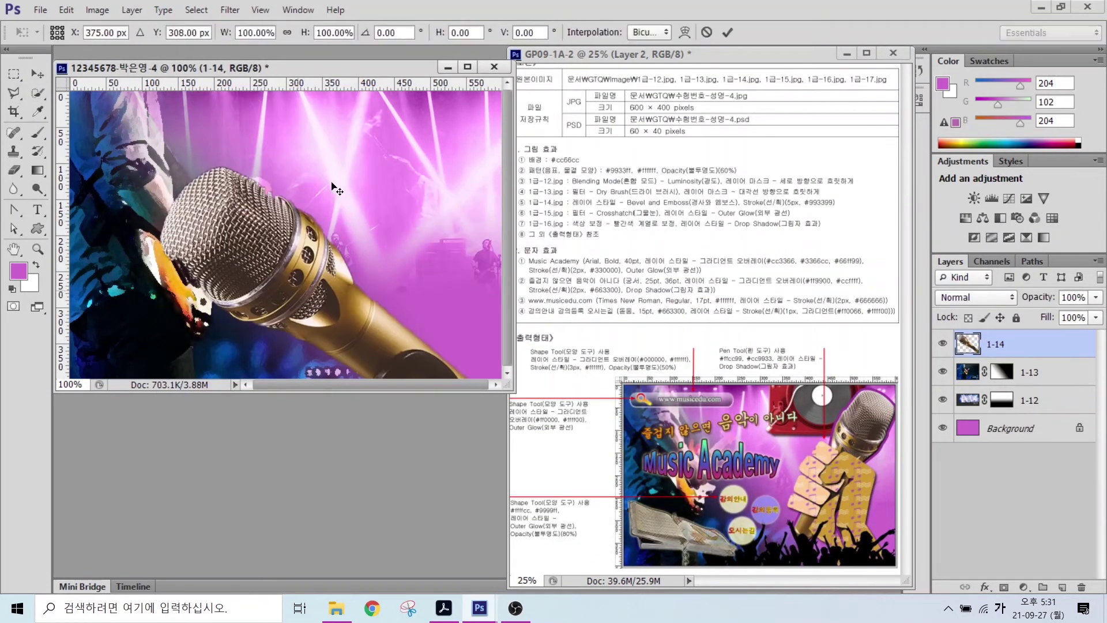
pyautogui.moveTo(176, 186); pyautogui.dragTo(420, 192)
pyautogui.press('Return')
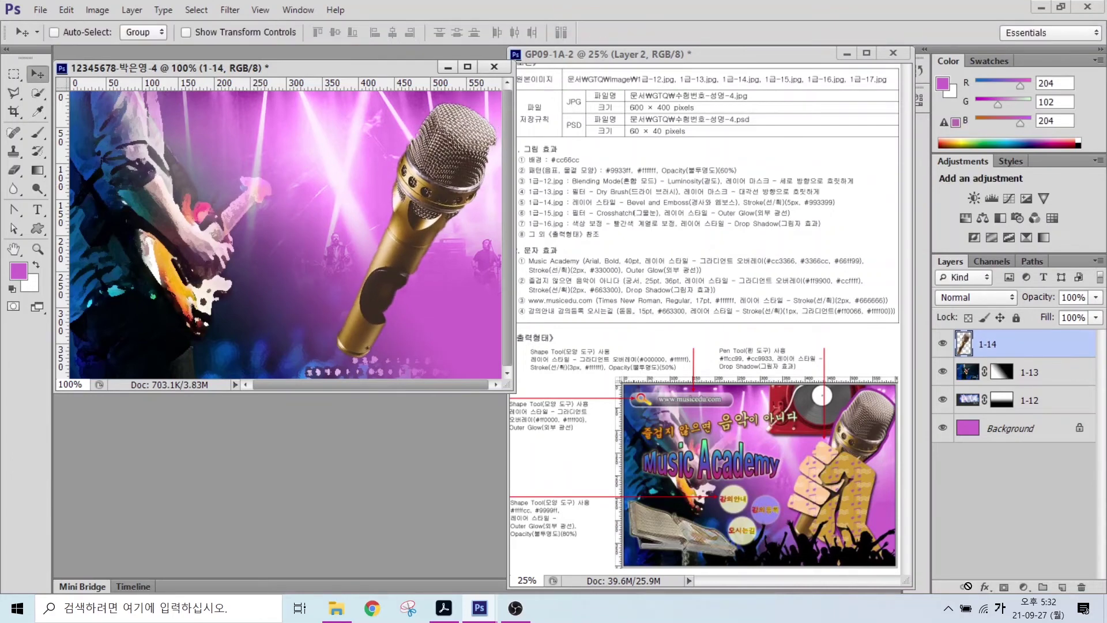
# - Give the microphone Bevel & Emboss and a 10 px #993399 stroke
pyautogui.click(985, 586)
pyautogui.click(980, 435)
pyautogui.click(160, 380)
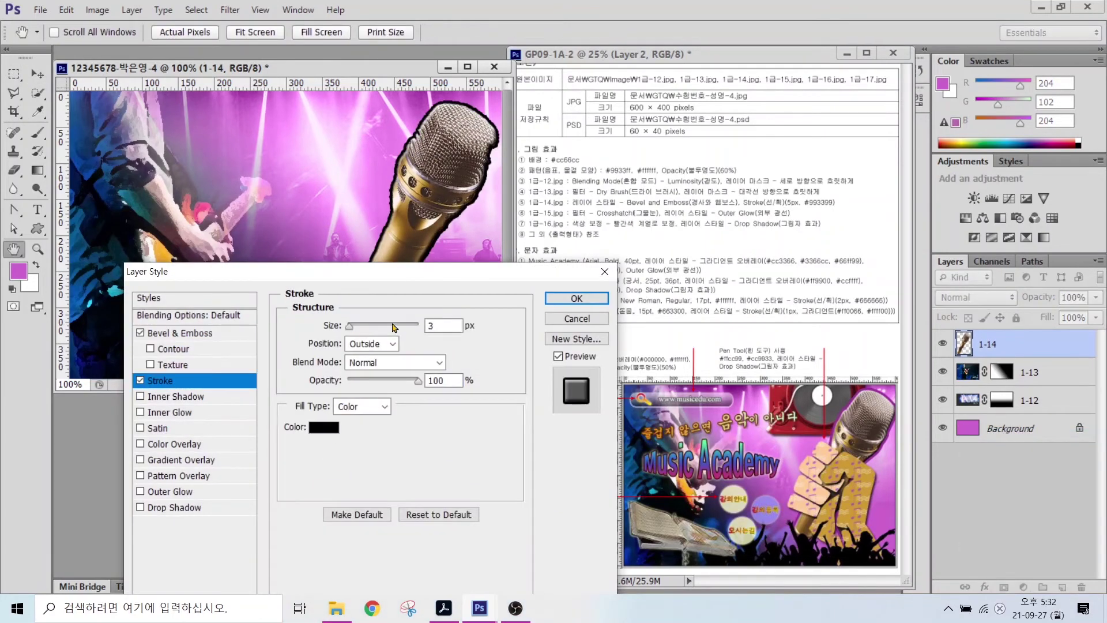
pyautogui.doubleClick(443, 326)
pyautogui.write('10')
pyautogui.click(323, 427)
pyautogui.write('9')
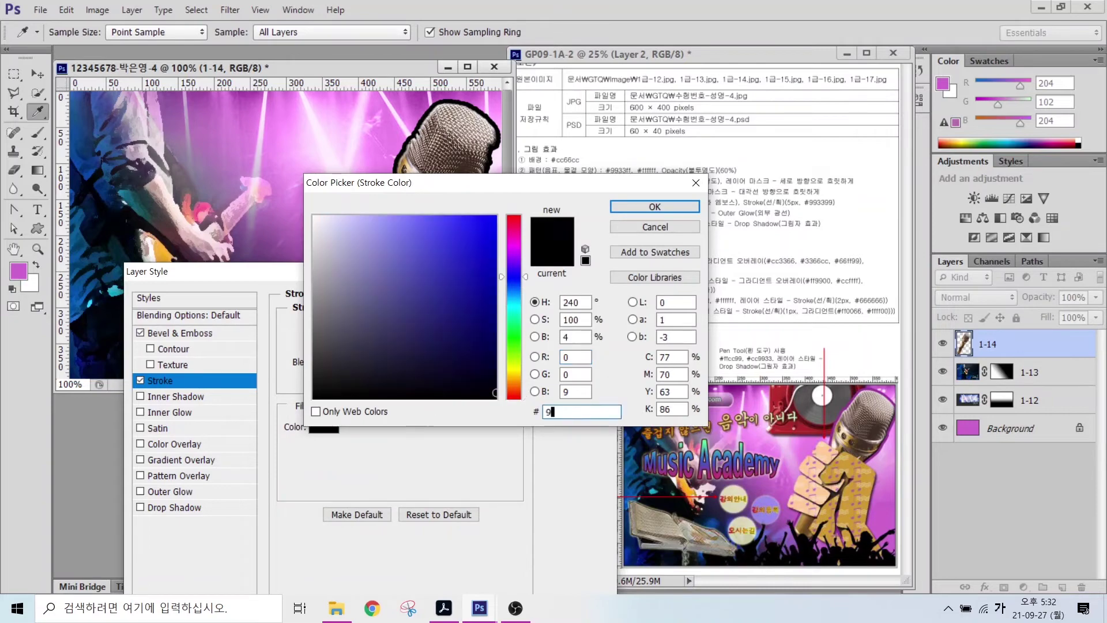
pyautogui.write('93399')
pyautogui.press('Return')
pyautogui.click(574, 297)
pyautogui.hotkey('ctrl', 'o')
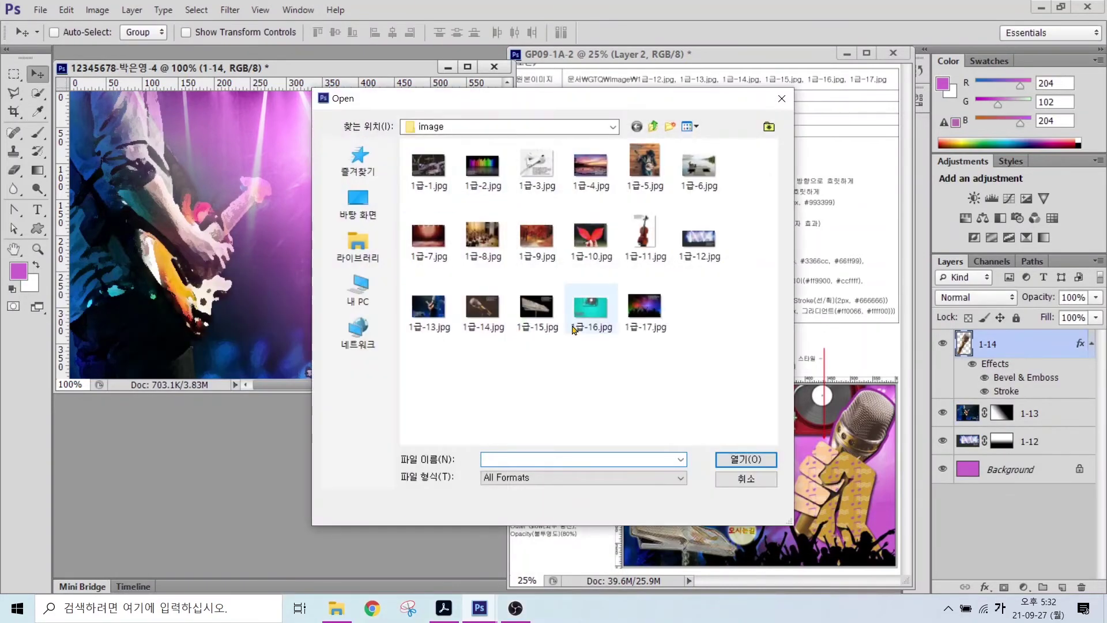
# - Open 1급-15.jpg, select the book and its stand, and move it into the poster
pyautogui.click(537, 311)
pyautogui.click(746, 459)
pyautogui.press('w')
pyautogui.click(263, 269)
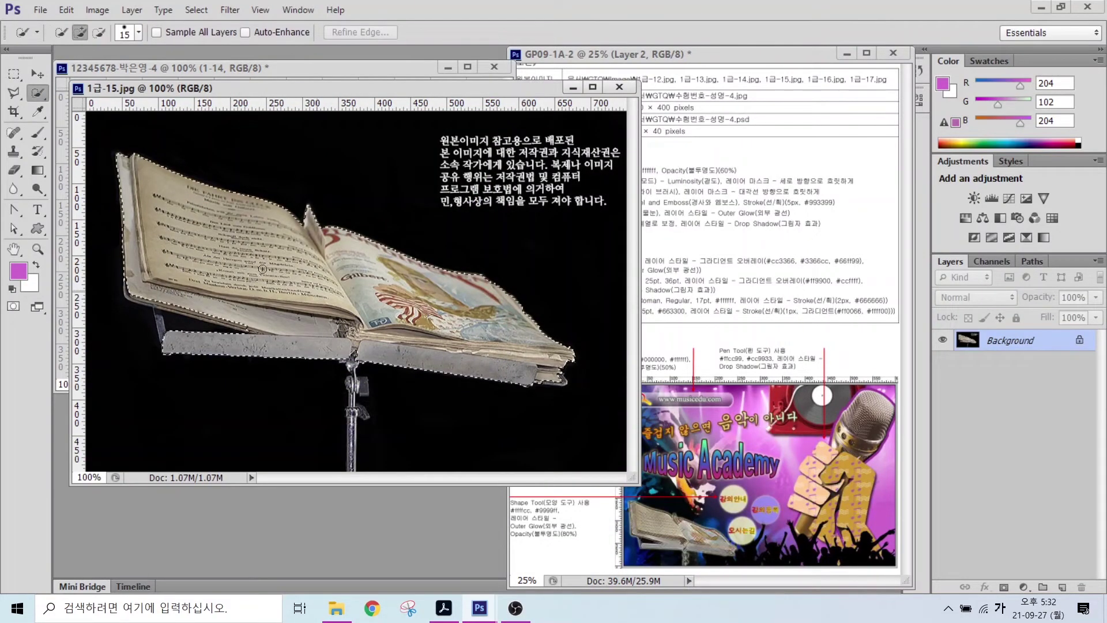
pyautogui.press(']')
pyautogui.press(']')
pyautogui.press(']')
pyautogui.press(']')
pyautogui.press(']')
pyautogui.press(']')
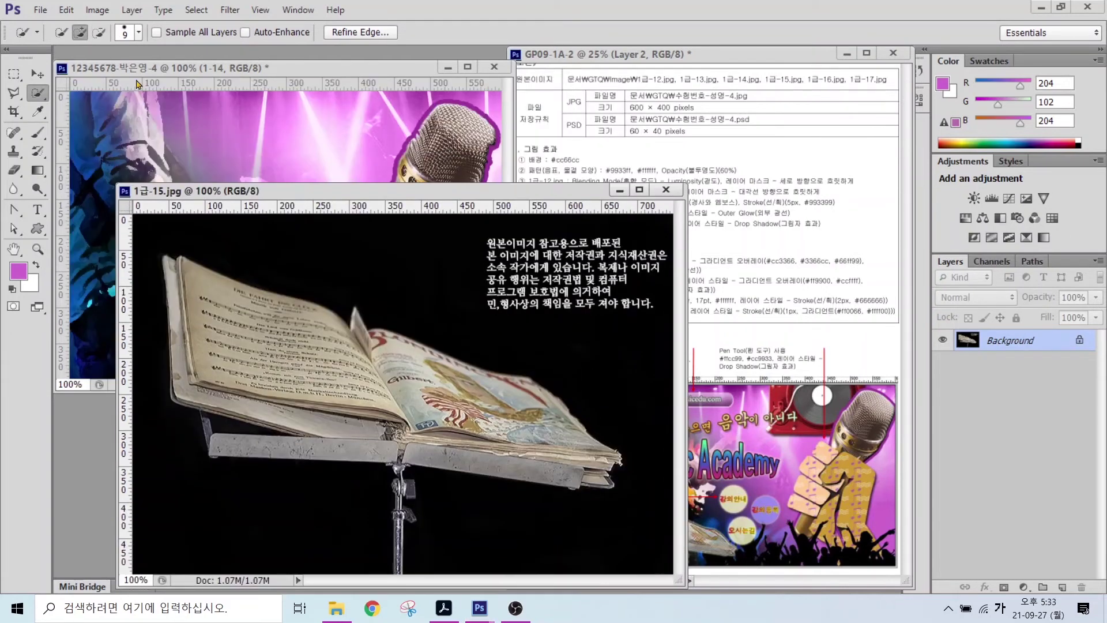
pyautogui.press('v')
pyautogui.moveTo(375, 369); pyautogui.dragTo(369, 323)
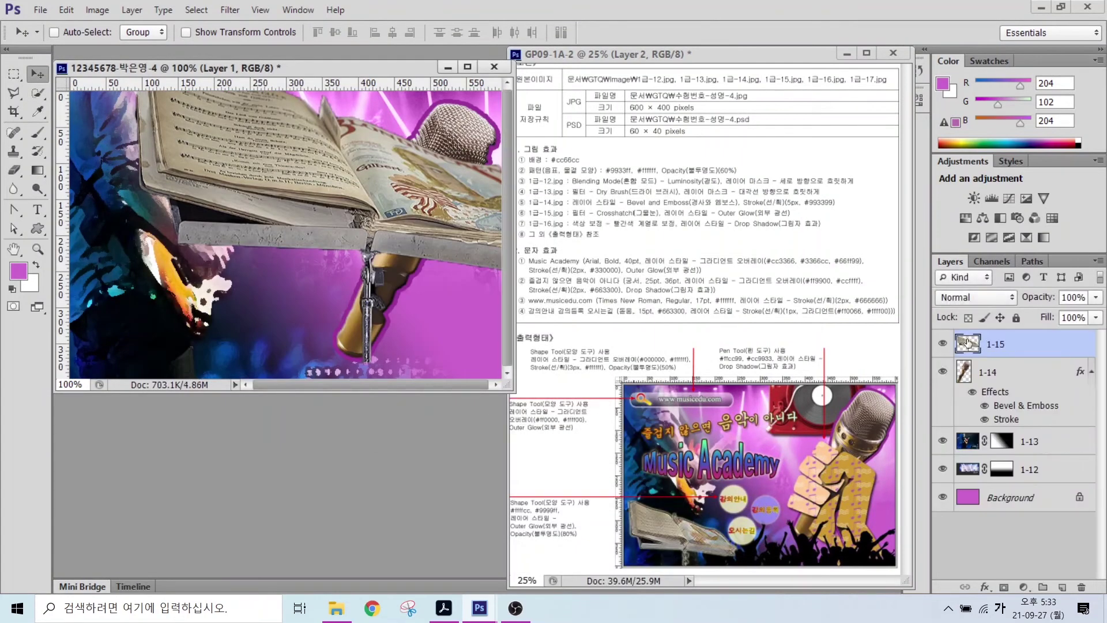
# - Scale the book down and place it at the poster's lower left
pyautogui.hotkey('ctrl', 't')
pyautogui.moveTo(496, 155); pyautogui.dragTo(252, 248)
pyautogui.moveTo(190, 326); pyautogui.dragTo(202, 340)
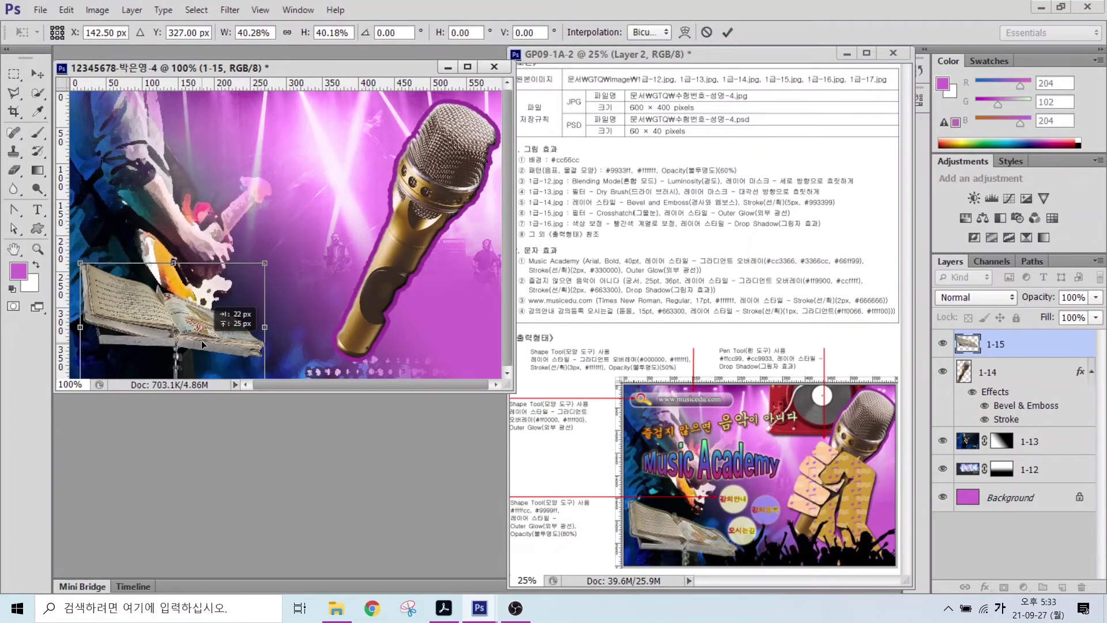
pyautogui.press('Return')
# - Apply the Crosshatch brush-stroke filter to the book and add an Outer Glow
pyautogui.click(230, 10)
pyautogui.click(248, 50)
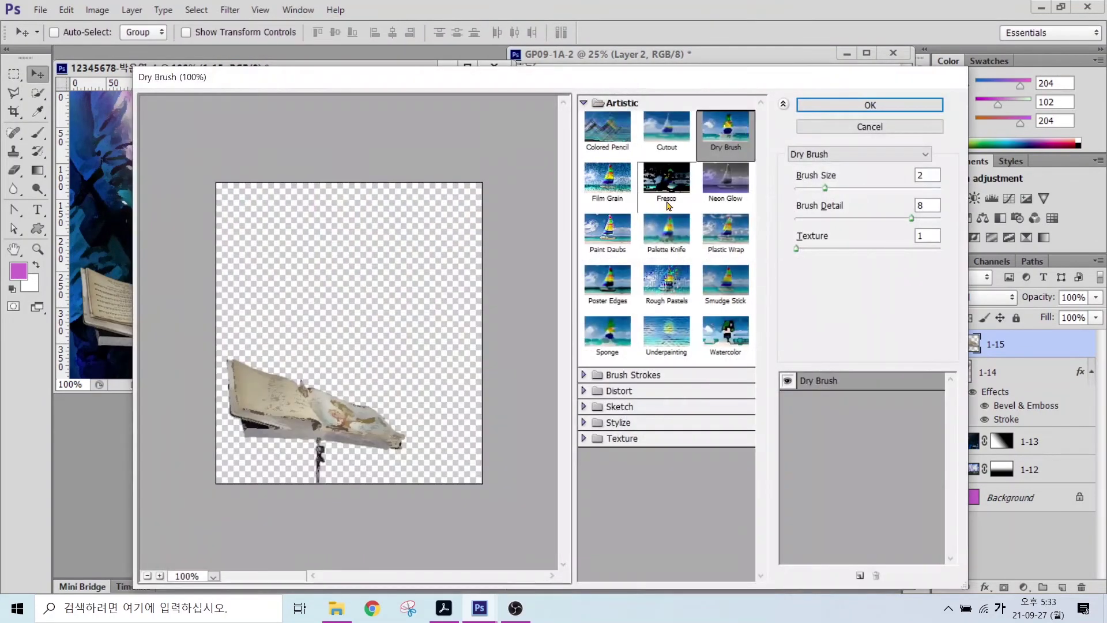
pyautogui.click(583, 103)
pyautogui.click(633, 121)
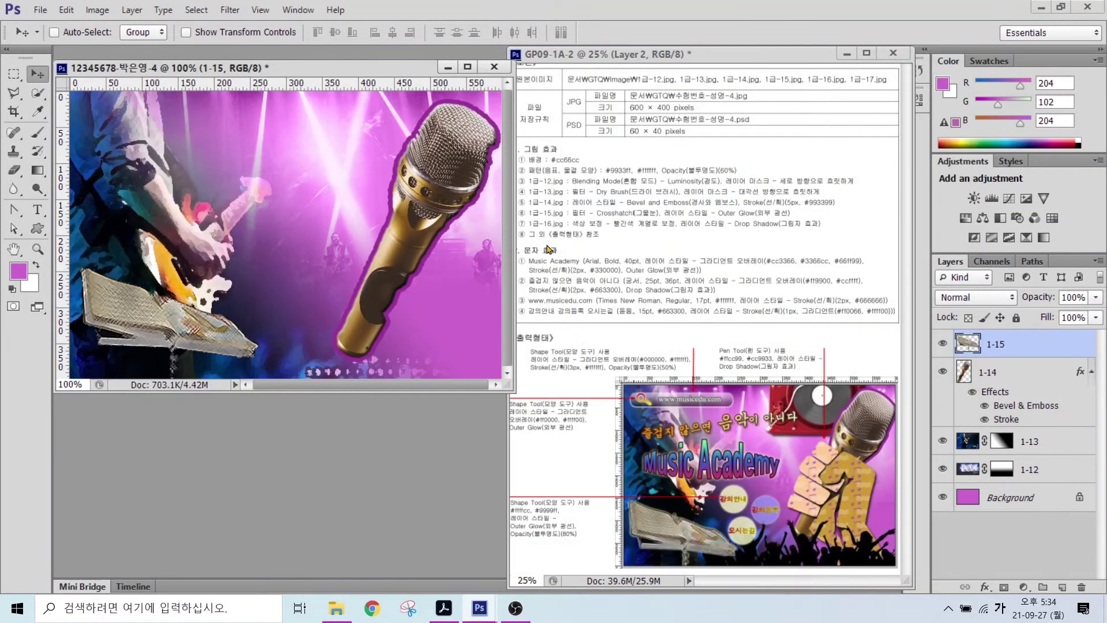
pyautogui.click(985, 587)
pyautogui.click(992, 560)
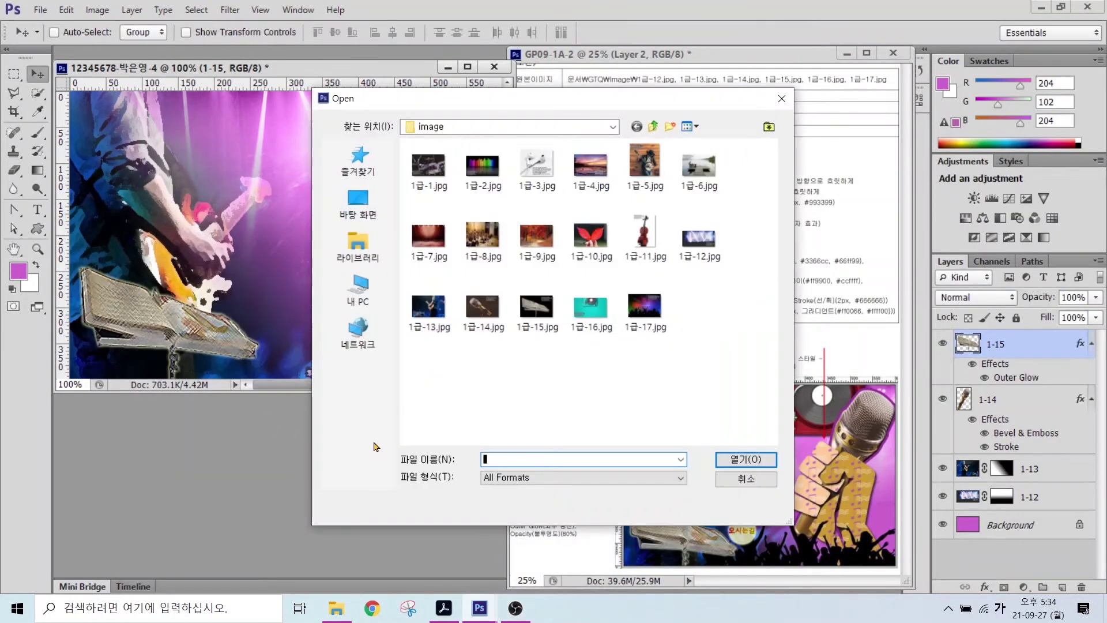
# - Open the 1급-16.jpg turntable image and quick-select the turntable body
pyautogui.doubleClick(592, 303)
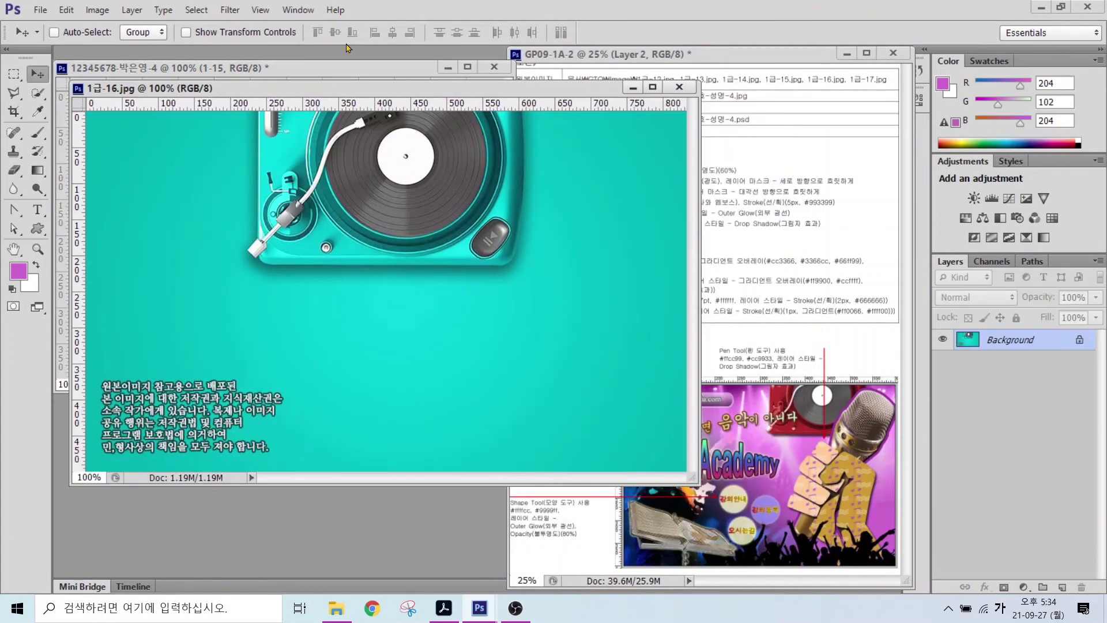
pyautogui.click(37, 93)
pyautogui.click(265, 244)
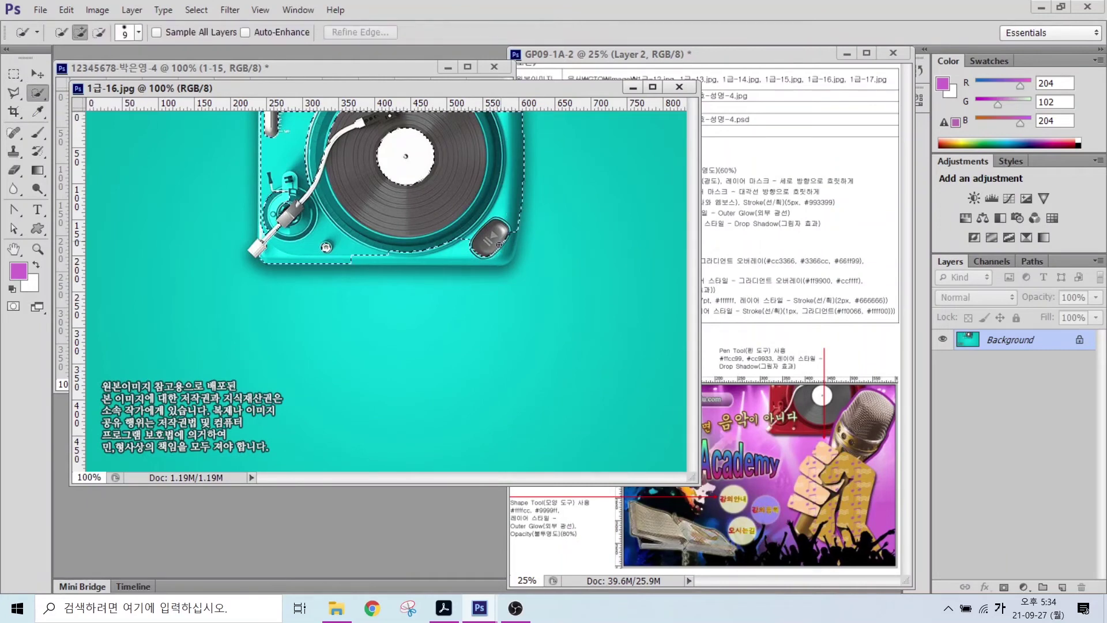
# - Extend the selection over the record label, move the turntable in, and name it 1-16
pyautogui.moveTo(266, 243)
pyautogui.mouseDown()
pyautogui.moveTo(322, 122)
pyautogui.moveTo(267, 107)
pyautogui.moveTo(262, 170)
pyautogui.moveTo(288, 260)
pyautogui.moveTo(185, 170)
pyautogui.mouseUp()
pyautogui.press('v')
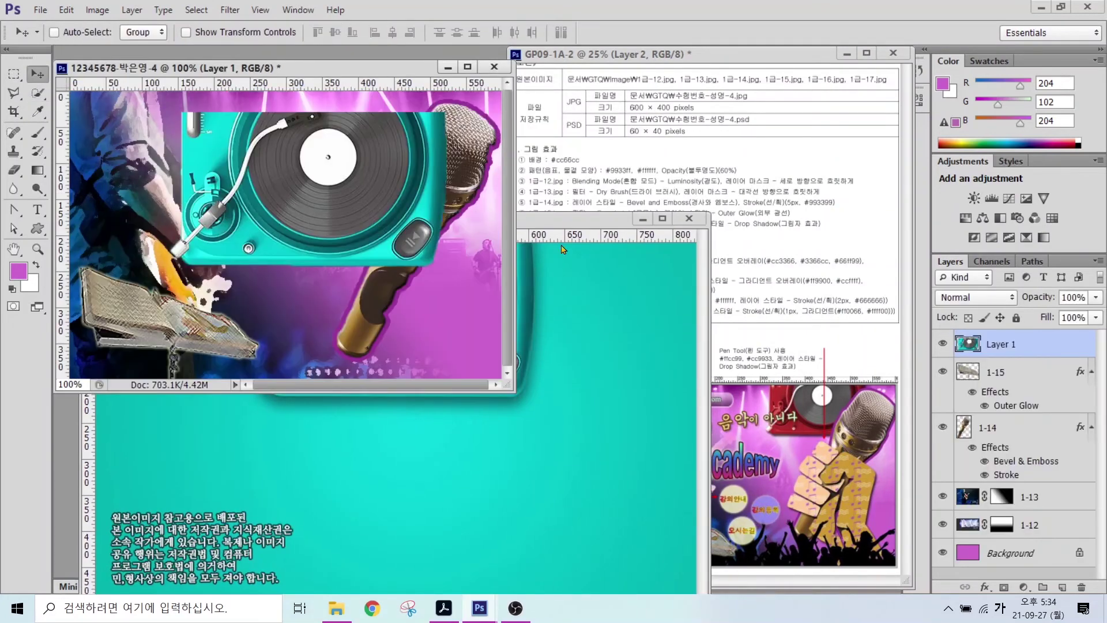
pyautogui.doubleClick(996, 345)
pyautogui.write('1-16')
pyautogui.press('Return')
# - Shrink the turntable to about 81% and move it up in the poster
pyautogui.hotkey('ctrl', 't')
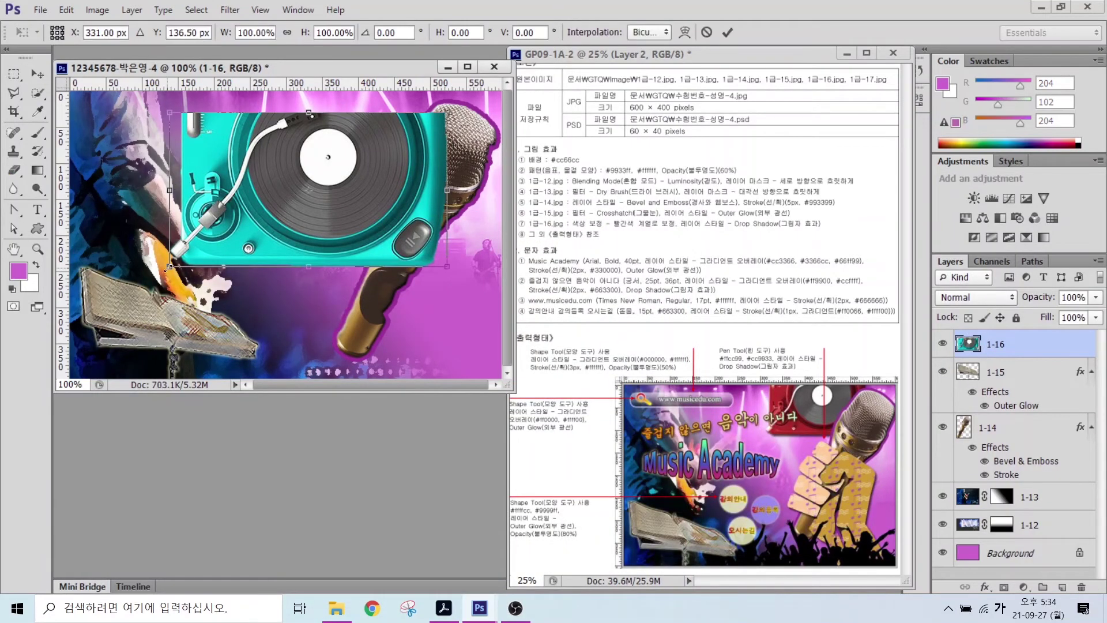
pyautogui.moveTo(171, 265); pyautogui.dragTo(223, 235)
pyautogui.moveTo(333, 176); pyautogui.dragTo(433, 153)
pyautogui.press('Return')
# - Select the turntable and shift its hue to -180, turning it red
pyautogui.press('w')
pyautogui.moveTo(369, 138)
pyautogui.mouseDown()
pyautogui.moveTo(323, 139)
pyautogui.moveTo(331, 102)
pyautogui.moveTo(311, 151)
pyautogui.mouseUp()
pyautogui.press('[')
pyautogui.press('[')
pyautogui.press('[')
pyautogui.press('[')
pyautogui.click(97, 10)
pyautogui.moveTo(116, 45)
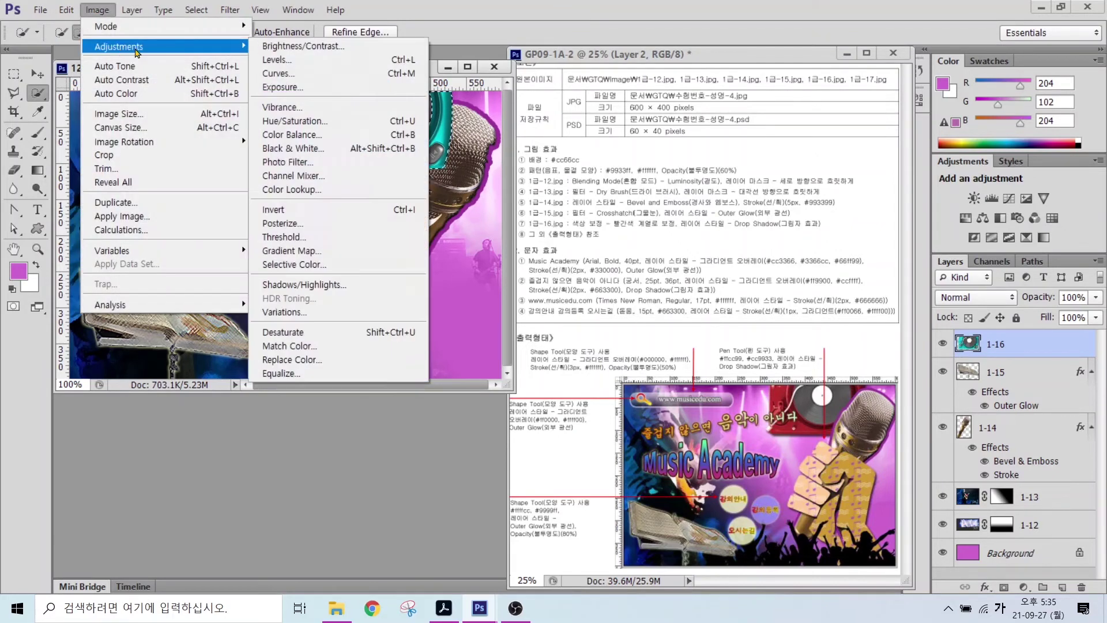
pyautogui.click(363, 138)
pyautogui.moveTo(658, 269); pyautogui.dragTo(586, 276)
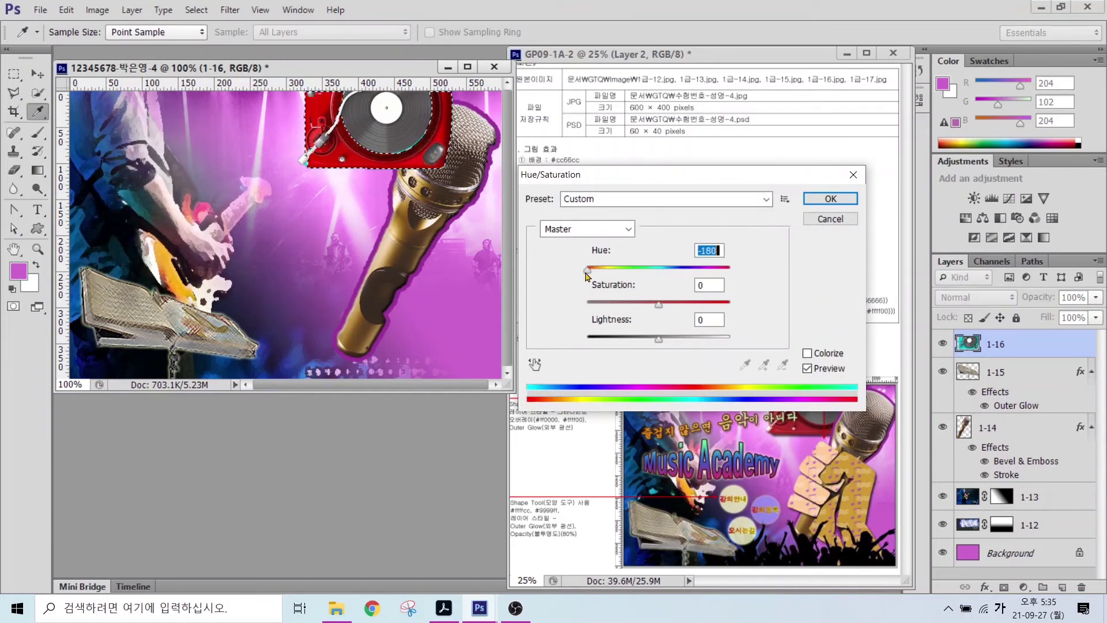
pyautogui.click(830, 199)
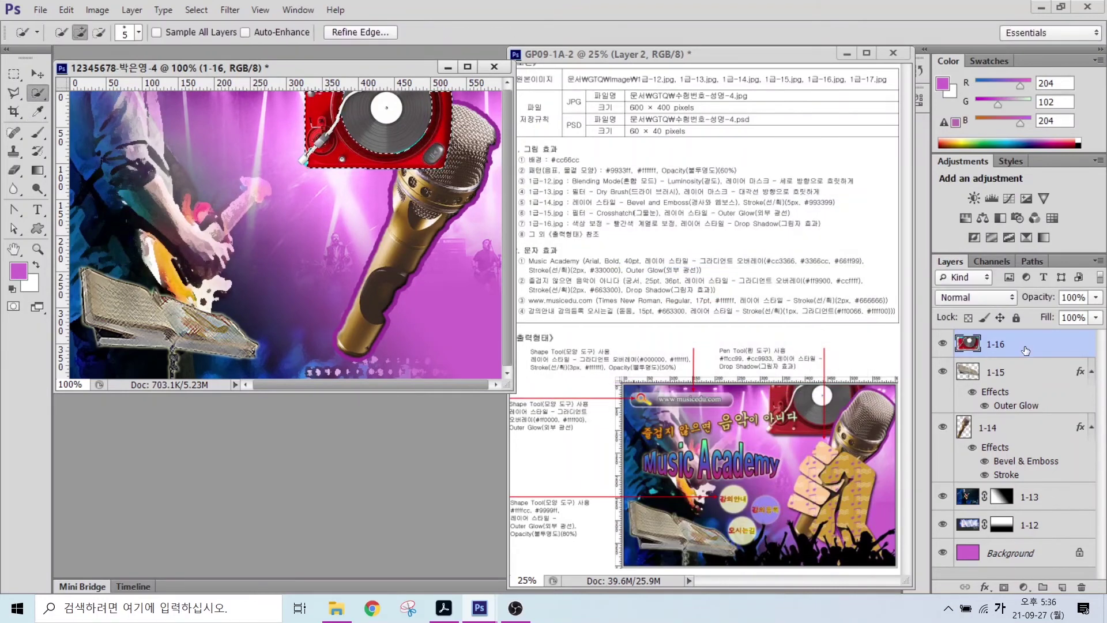
# - Deselect and move layer 1-16 below layer 1-14
pyautogui.hotkey('ctrl', 'd')
pyautogui.hotkey('ctrl', '[')
pyautogui.hotkey('ctrl', '[')
pyautogui.hotkey('ctrl', 'o')
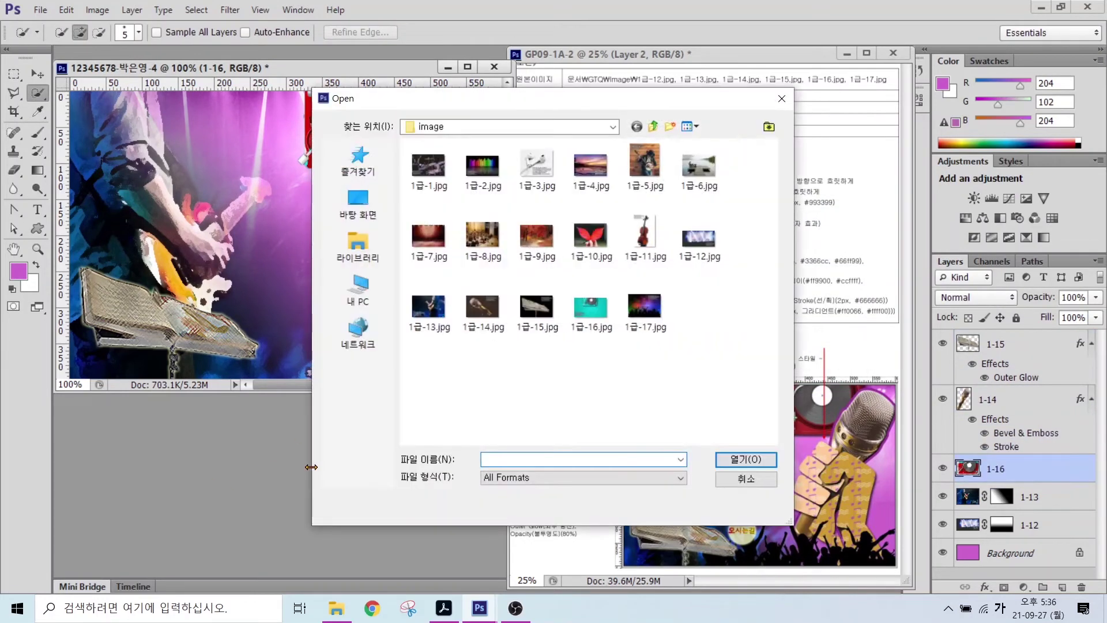
# - Open 1급-17.jpg, Magic Wand the black crowd silhouette, and drag it to the poster's bottom
pyautogui.click(644, 306)
pyautogui.click(731, 460)
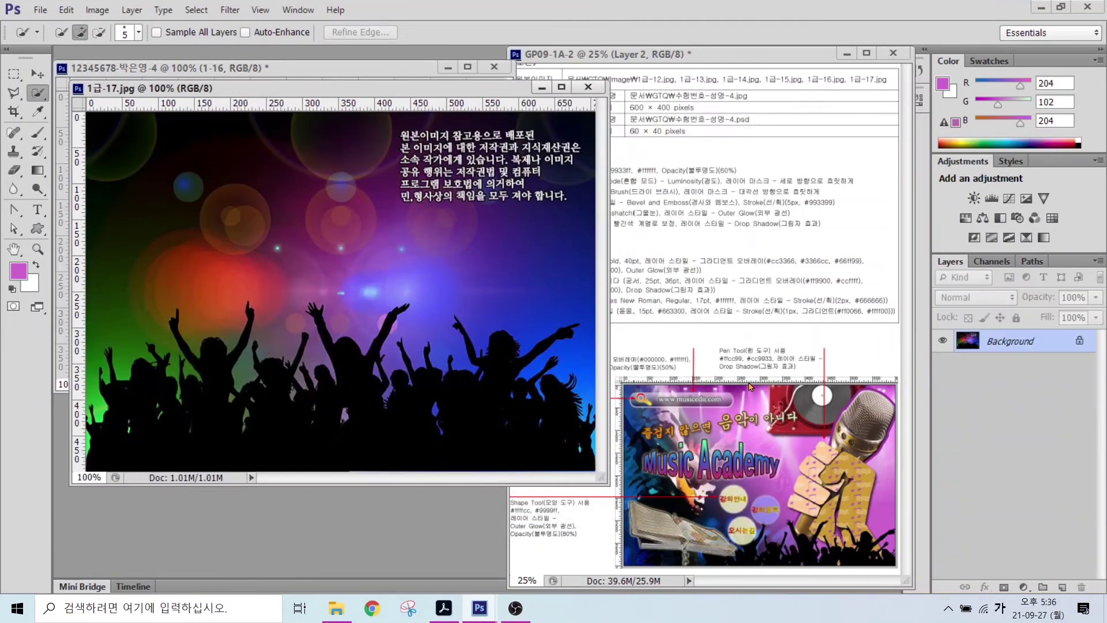
pyautogui.moveTo(38, 93); pyautogui.dragTo(57, 104)
pyautogui.click(288, 443)
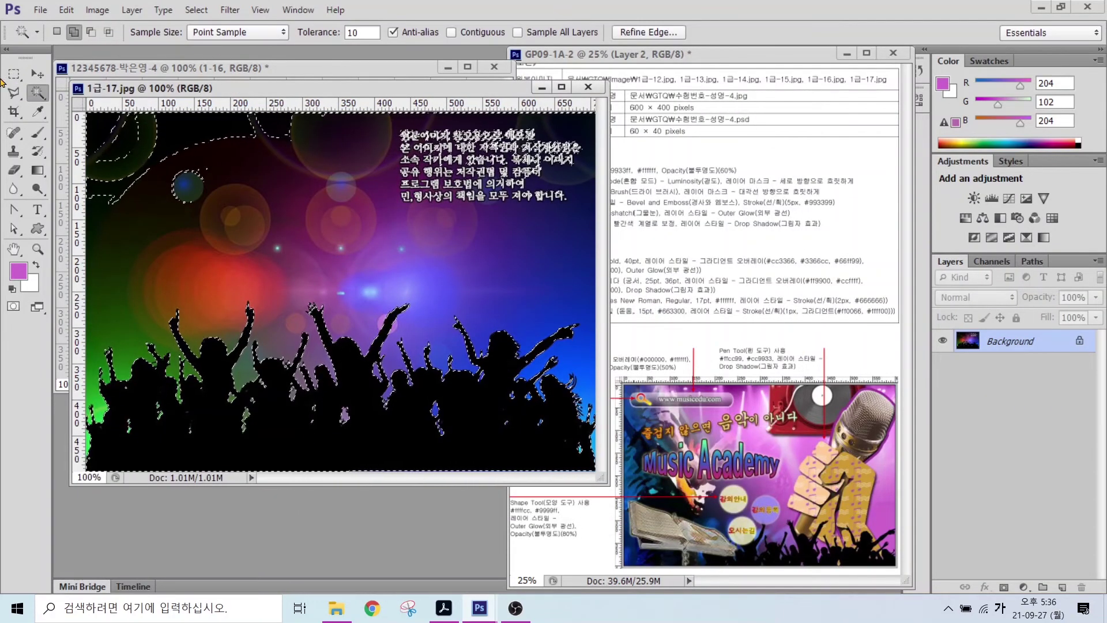
pyautogui.press('m')
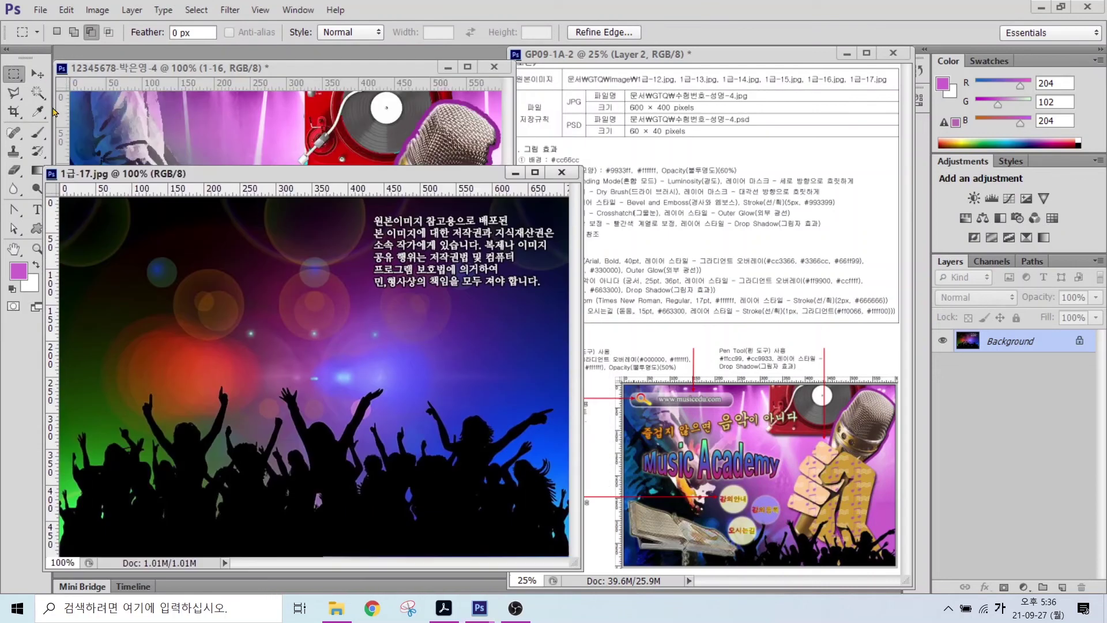
pyautogui.click(38, 74)
pyautogui.moveTo(383, 447); pyautogui.dragTo(346, 144)
pyautogui.moveTo(323, 222); pyautogui.dragTo(340, 369)
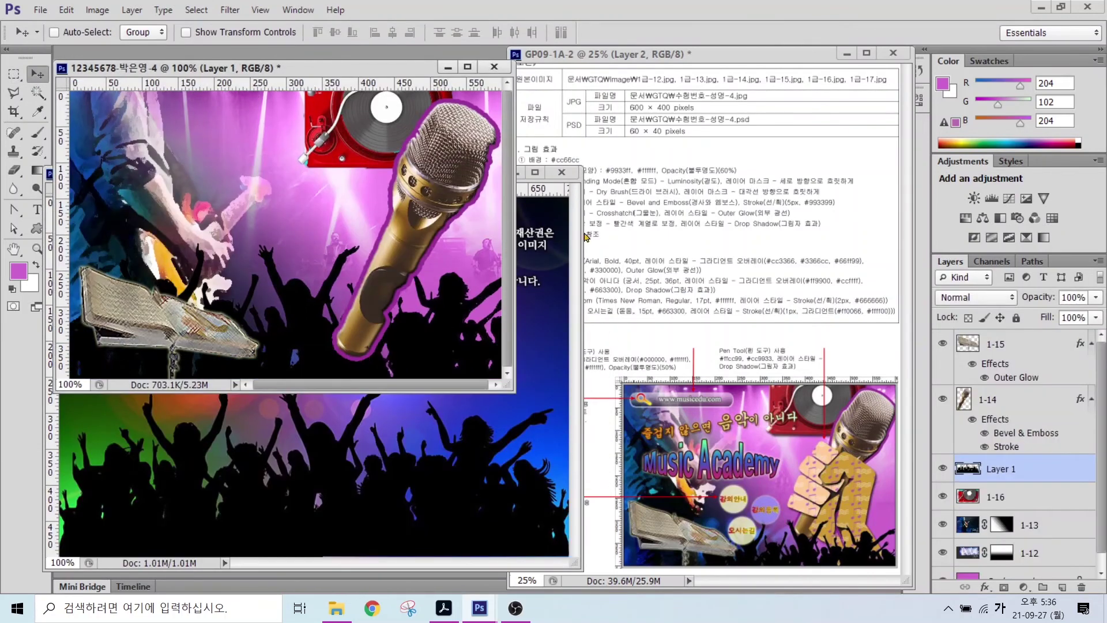
pyautogui.click(562, 172)
# - Rename the crowd layer 1-17 and move it to the top of the layer stack
pyautogui.doubleClick(989, 469)
pyautogui.press('Return')
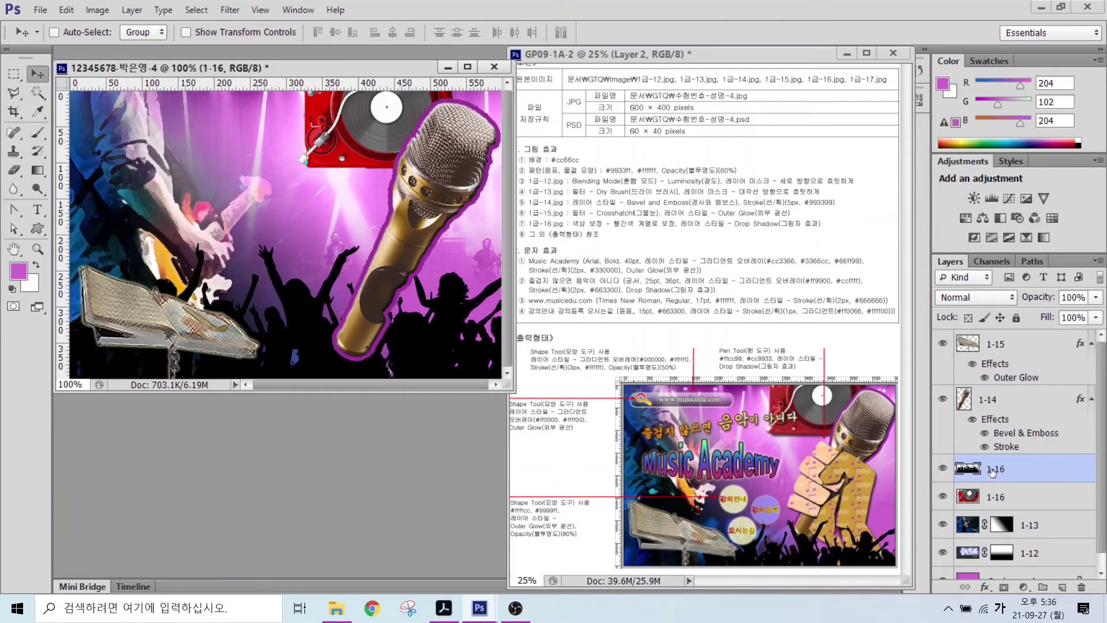
pyautogui.moveTo(990, 469); pyautogui.dragTo(1018, 364)
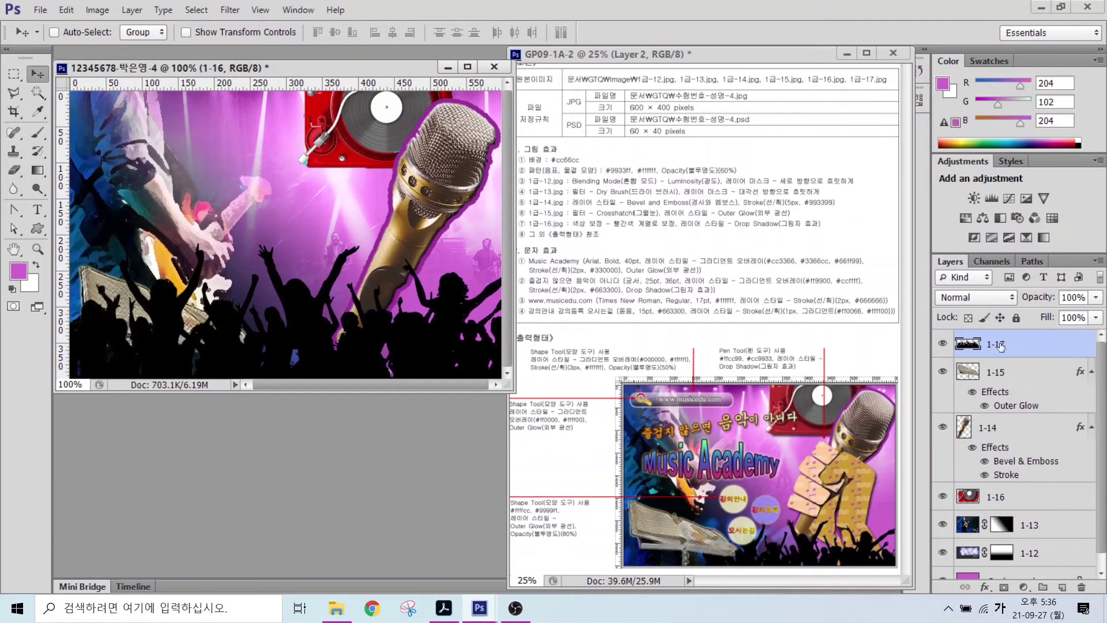
# - Add a Drop Shadow with default settings to the turntable layer 1-16
pyautogui.click(1016, 503)
pyautogui.click(984, 587)
pyautogui.click(992, 593)
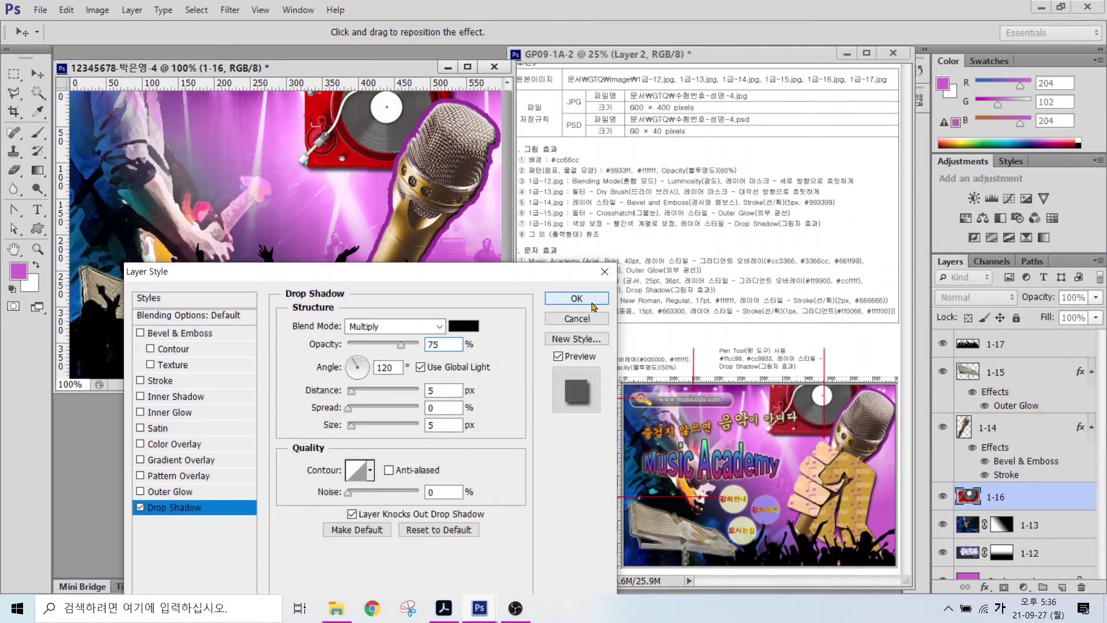
pyautogui.click(573, 301)
# - Shift the crowd lower with Free Transform and place layer 1-17 just above 1-13
pyautogui.keyDown('ctrl'); pyautogui.click(444, 363); pyautogui.keyUp('ctrl')
pyautogui.hotkey('ctrl', 't')
pyautogui.moveTo(436, 289); pyautogui.dragTo(455, 328)
pyautogui.press('Return')
pyautogui.moveTo(1018, 349); pyautogui.dragTo(1032, 534)
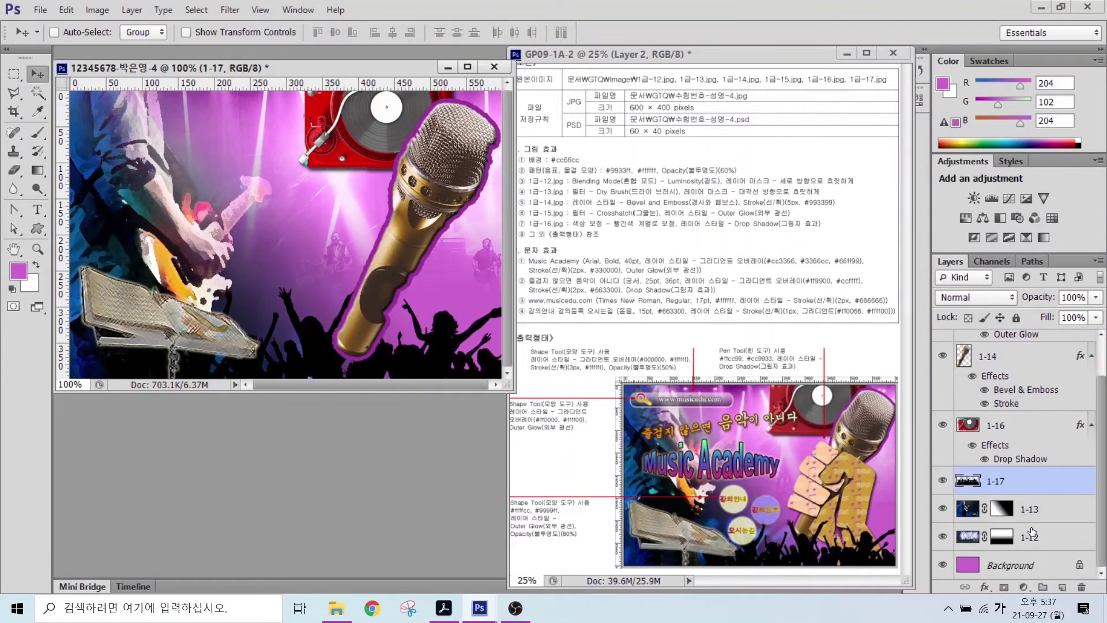
pyautogui.click(1078, 503)
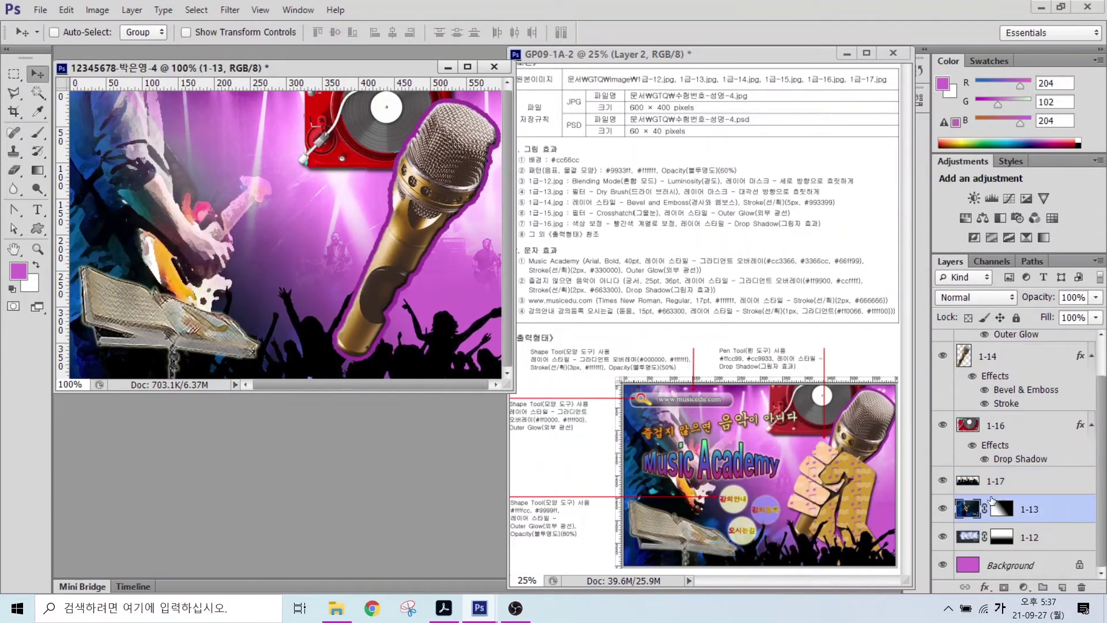
# - Move the guitarist layer 1-13 up about 50 px with Free Transform
pyautogui.hotkey('ctrl', 't')
pyautogui.moveTo(172, 216); pyautogui.dragTo(170, 188)
pyautogui.press('Return')
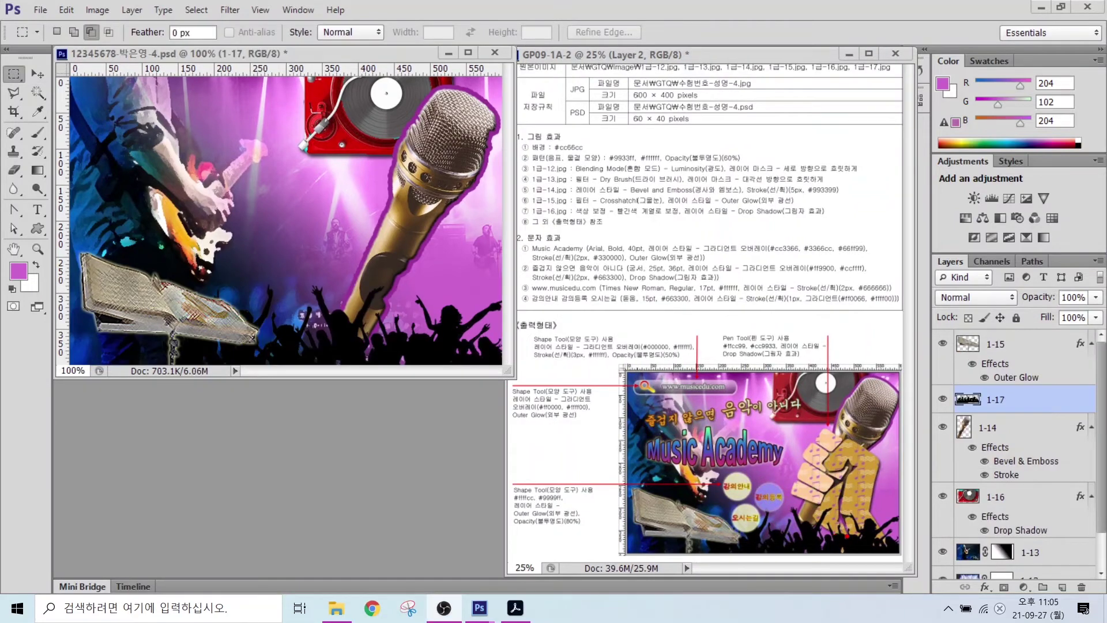
# - Make a few unconfirmed drags near the panels, backing out of each with Escape
pyautogui.moveTo(848, 536)
pyautogui.mouseDown()
pyautogui.moveTo(786, 491)
pyautogui.moveTo(814, 428)
pyautogui.moveTo(866, 421)
pyautogui.mouseUp()
pyautogui.moveTo(846, 536); pyautogui.dragTo(885, 520)
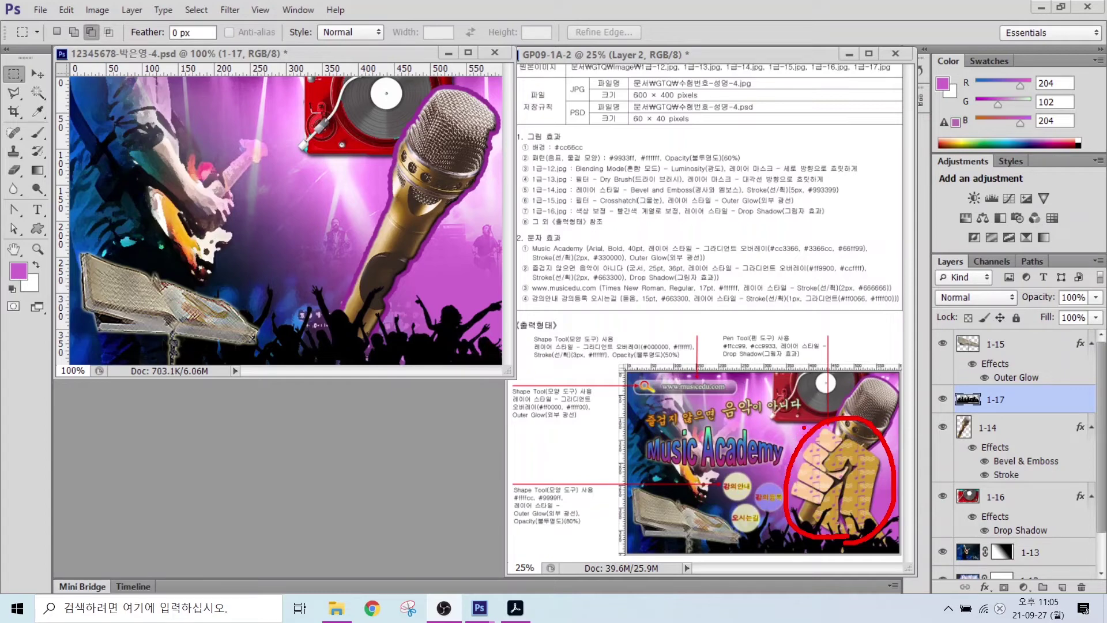
pyautogui.press('Escape')
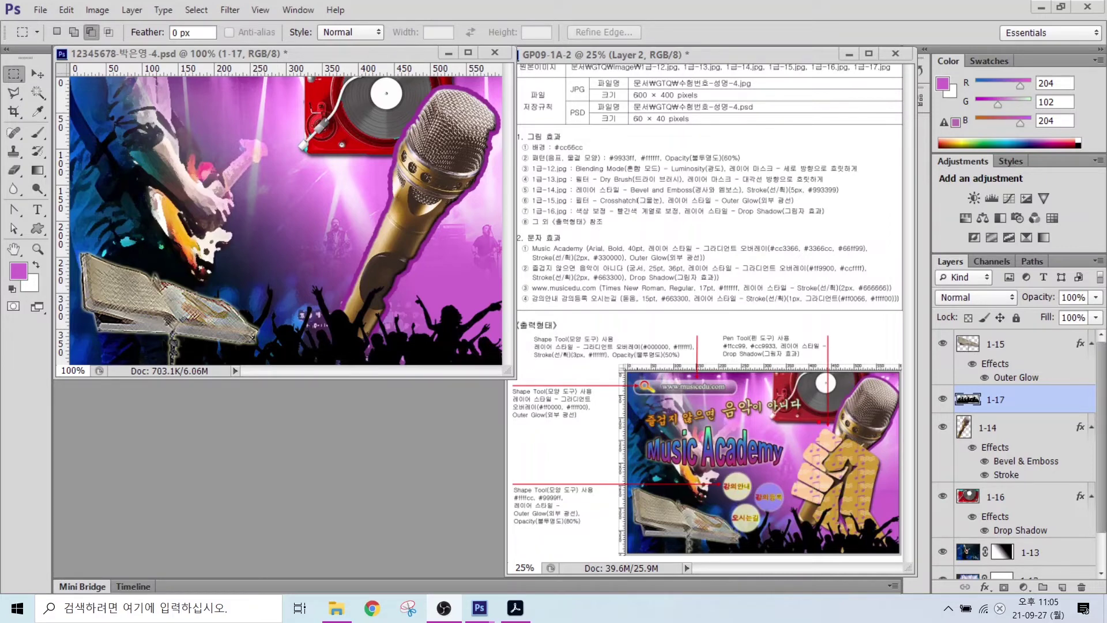
pyautogui.moveTo(819, 420)
pyautogui.mouseDown()
pyautogui.moveTo(790, 479)
pyautogui.moveTo(798, 503)
pyautogui.moveTo(824, 512)
pyautogui.moveTo(845, 500)
pyautogui.moveTo(854, 483)
pyautogui.moveTo(825, 463)
pyautogui.moveTo(838, 428)
pyautogui.moveTo(863, 428)
pyautogui.moveTo(836, 465)
pyautogui.moveTo(850, 493)
pyautogui.moveTo(809, 535)
pyautogui.moveTo(855, 550)
pyautogui.moveTo(903, 506)
pyautogui.moveTo(879, 432)
pyautogui.mouseUp()
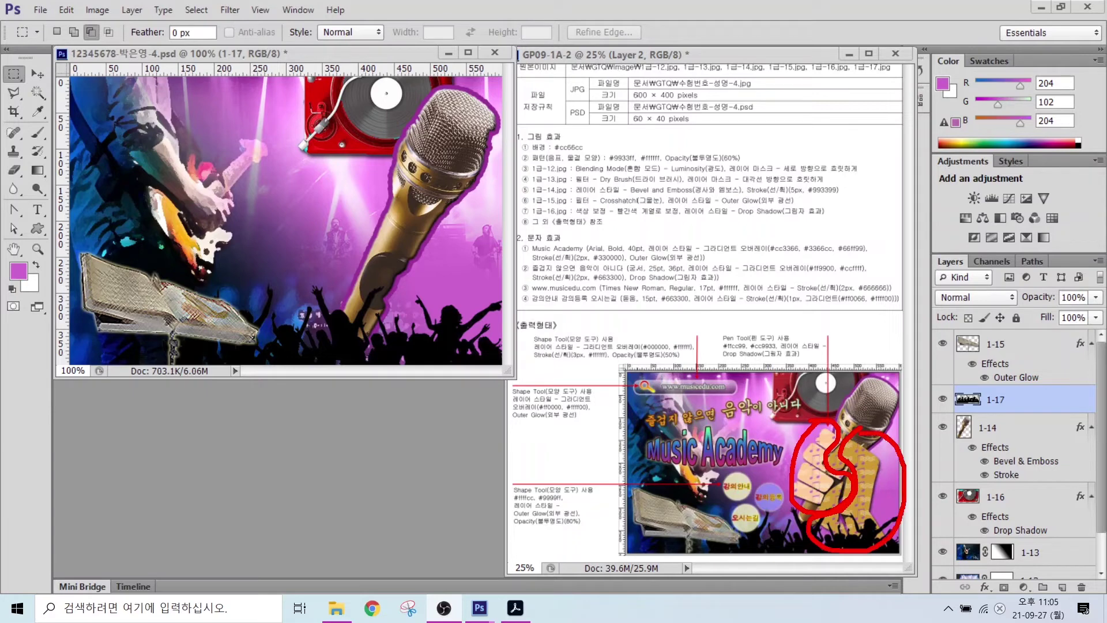
pyautogui.press('Escape')
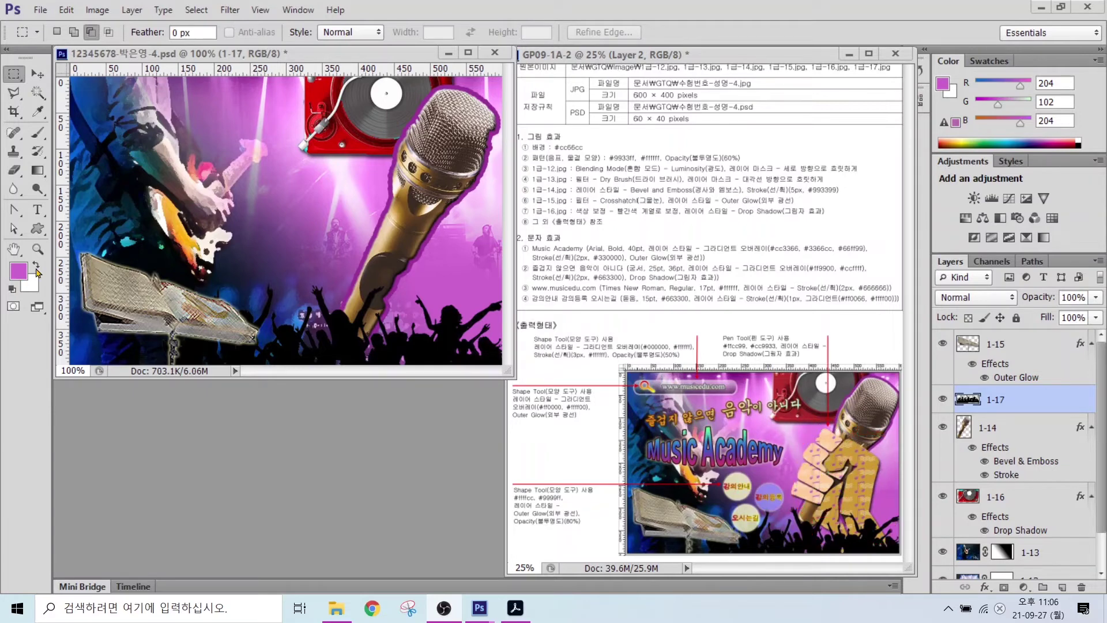
# - Hide layers 1-15 through 1-12, leaving only the magenta Background visible
pyautogui.click(942, 343)
pyautogui.moveTo(945, 363); pyautogui.dragTo(965, 524)
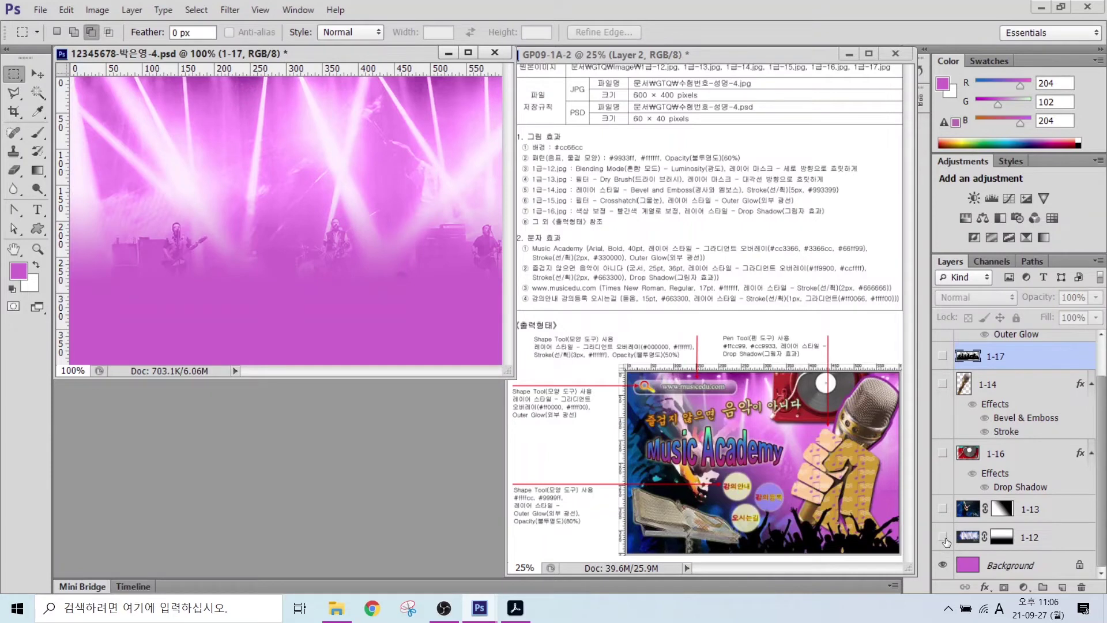
pyautogui.click(943, 537)
# - Reset colours to black and white and add guides at x 345 px and y 83 px
pyautogui.press('d')
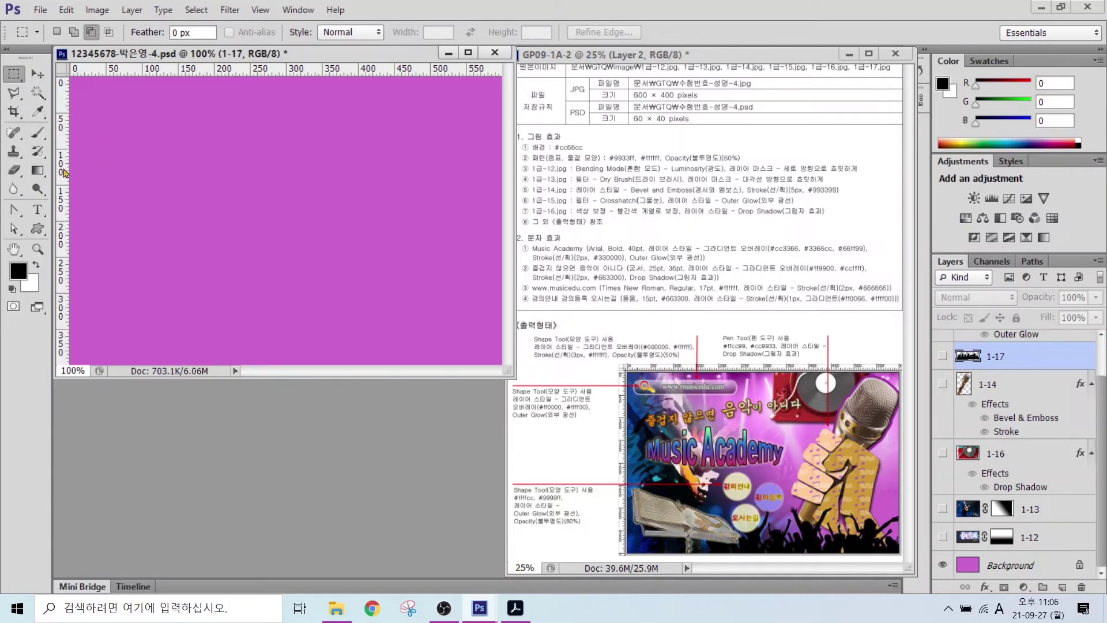
pyautogui.moveTo(63, 172); pyautogui.dragTo(317, 209)
pyautogui.moveTo(302, 74); pyautogui.dragTo(287, 153)
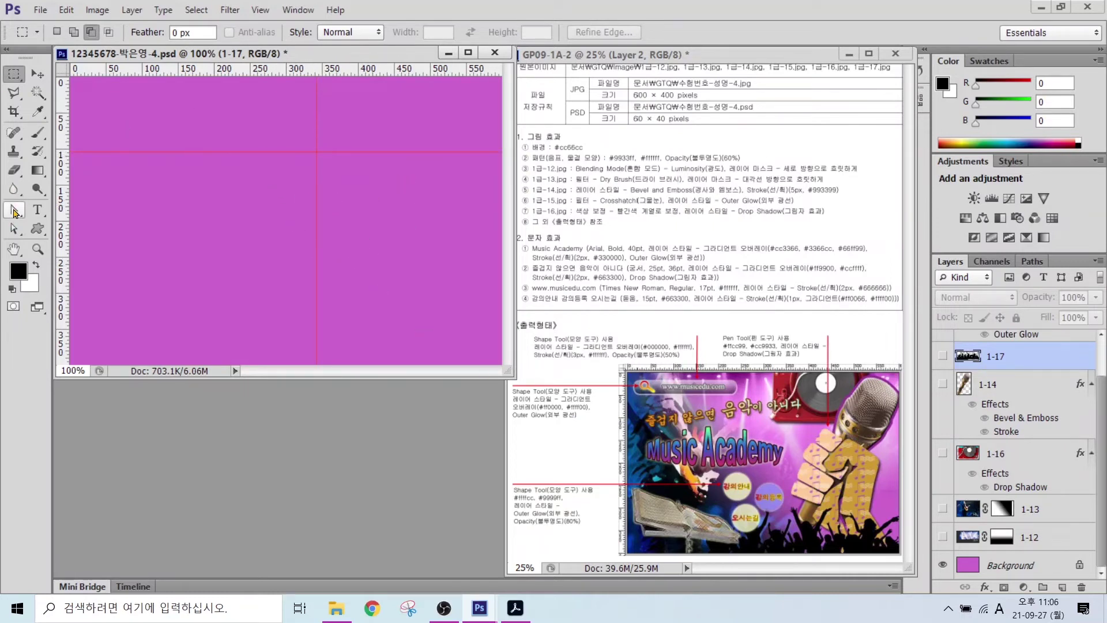
# - Pick the Pen tool and set up its Shape mode options
pyautogui.moveTo(14, 208); pyautogui.dragTo(49, 215)
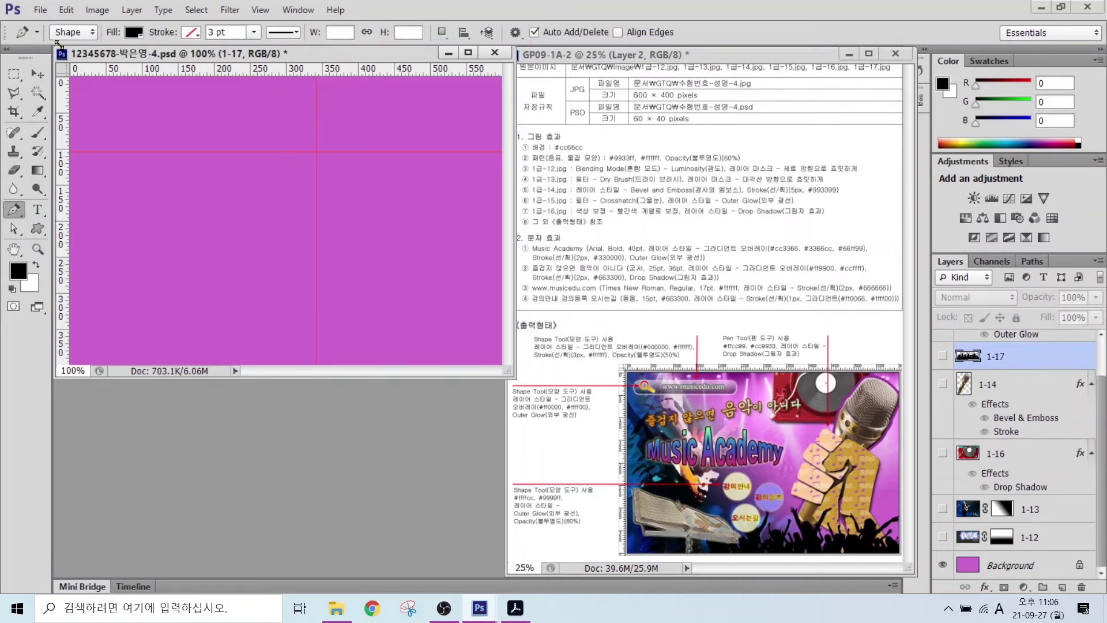
pyautogui.moveTo(81, 34)
pyautogui.mouseDown()
pyautogui.moveTo(53, 53)
pyautogui.moveTo(46, 29)
pyautogui.moveTo(85, 27)
pyautogui.moveTo(84, 48)
pyautogui.moveTo(113, 86)
pyautogui.mouseUp()
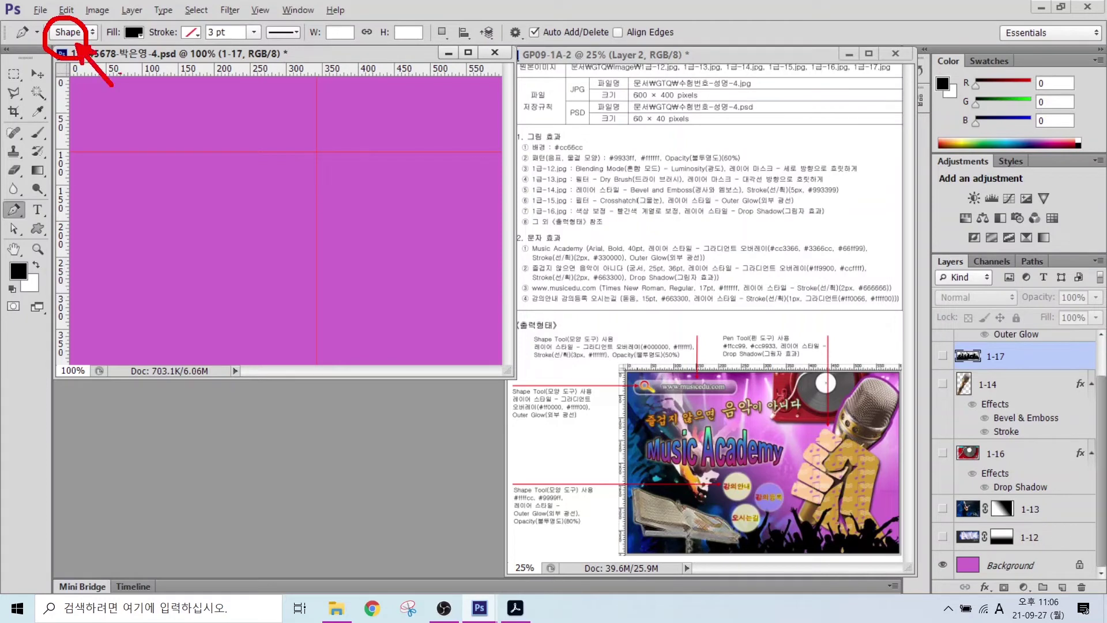
pyautogui.moveTo(148, 48)
pyautogui.mouseDown()
pyautogui.moveTo(134, 17)
pyautogui.moveTo(183, 98)
pyautogui.mouseUp()
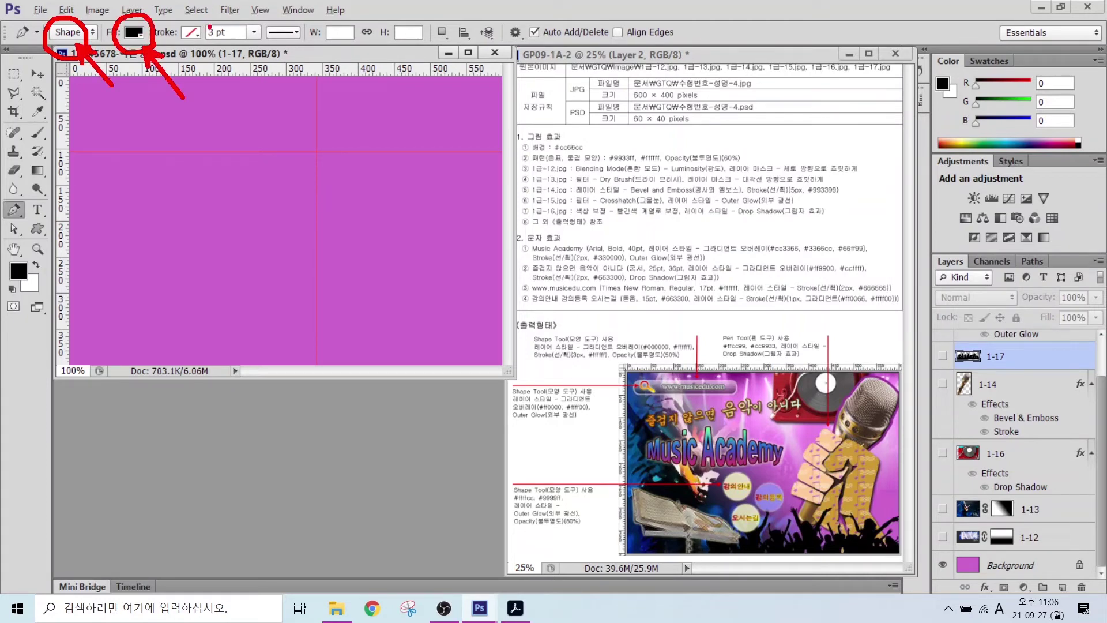
pyautogui.moveTo(211, 26); pyautogui.dragTo(179, 51)
pyautogui.press('e')
pyautogui.moveTo(932, 440)
pyautogui.mouseDown()
pyautogui.moveTo(867, 460)
pyautogui.moveTo(891, 449)
pyautogui.mouseUp()
pyautogui.moveTo(867, 460); pyautogui.dragTo(886, 466)
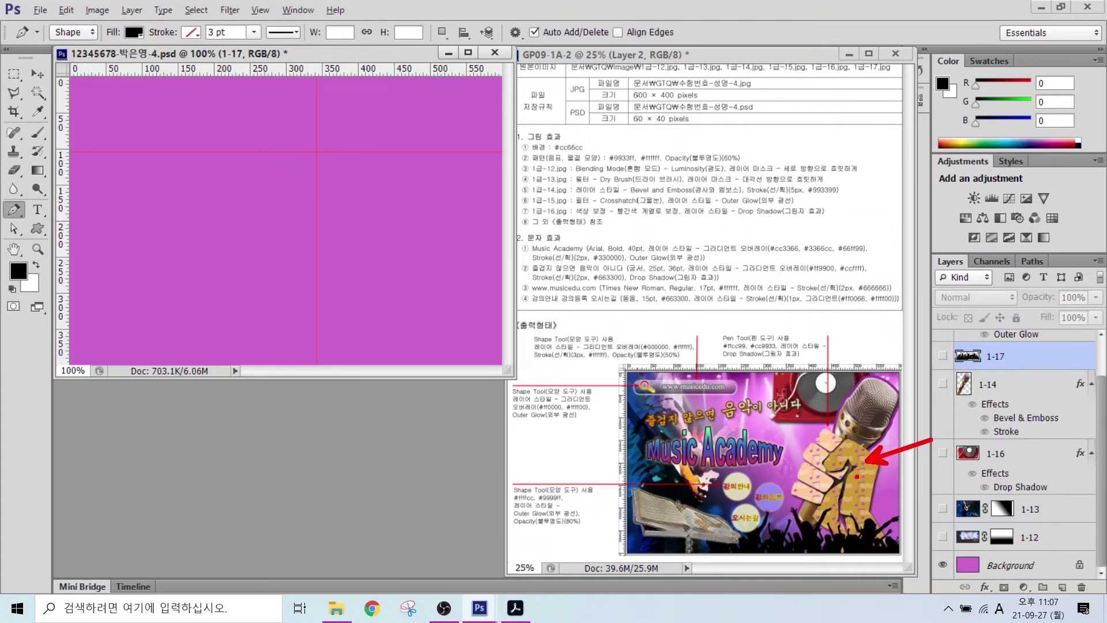
pyautogui.press('e')
# - Place anchors tracing the zigzag knuckle peaks along the top of the fist outline
pyautogui.click(132, 224)
pyautogui.click(174, 190)
pyautogui.click(224, 230)
pyautogui.click(268, 185)
pyautogui.click(300, 238)
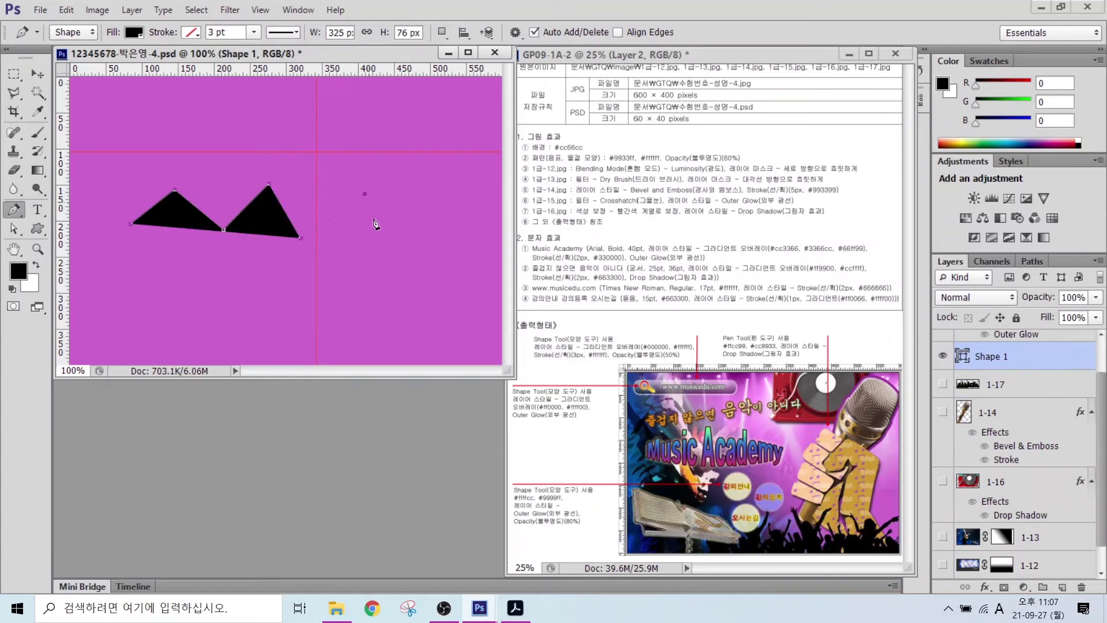
pyautogui.click(380, 265)
pyautogui.click(304, 268)
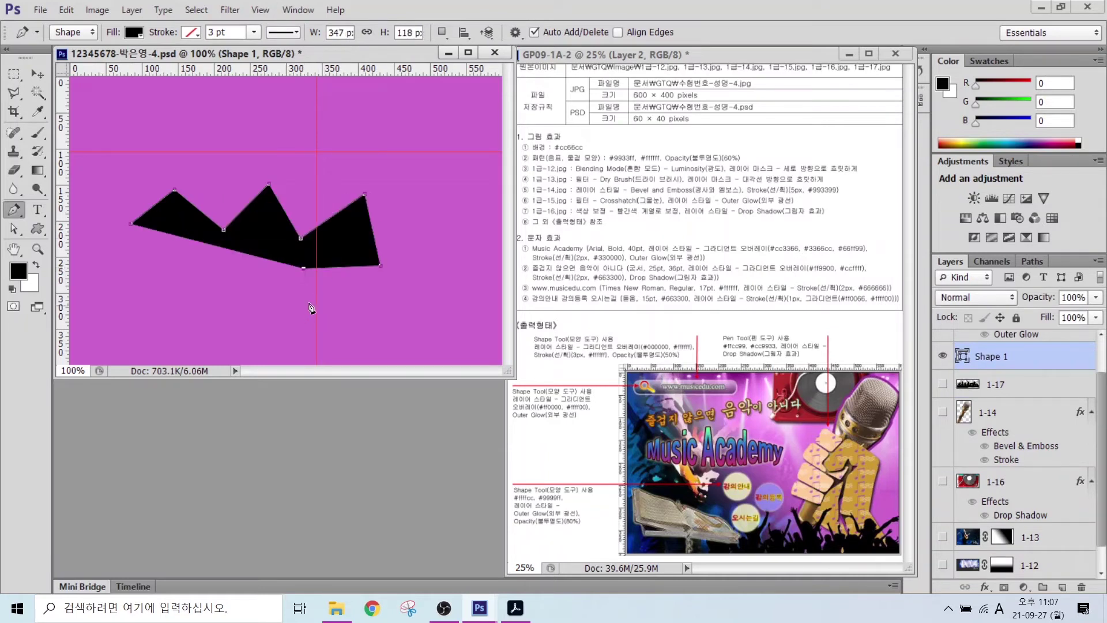
pyautogui.moveTo(336, 299); pyautogui.dragTo(431, 312)
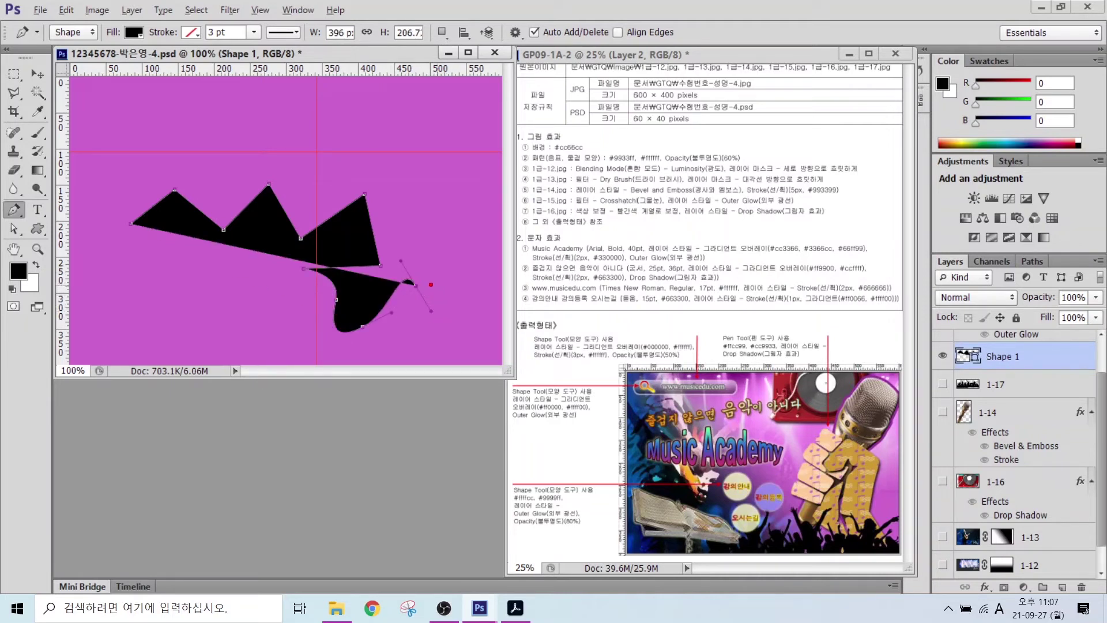
pyautogui.moveTo(431, 285)
pyautogui.mouseDown()
pyautogui.moveTo(405, 293)
pyautogui.moveTo(404, 276)
pyautogui.moveTo(427, 288)
pyautogui.moveTo(443, 324)
pyautogui.mouseUp()
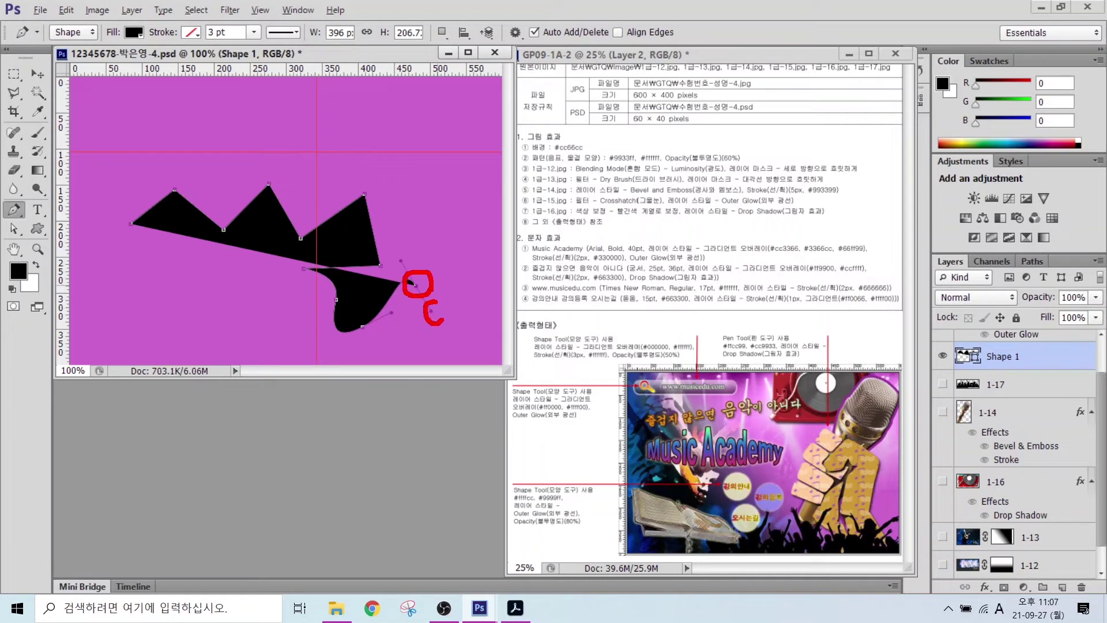
pyautogui.moveTo(410, 262)
pyautogui.mouseDown()
pyautogui.moveTo(387, 257)
pyautogui.moveTo(409, 264)
pyautogui.mouseUp()
pyautogui.press('Escape')
# - Continue down the right side and along the wavy lower edge, closing at the first anchor
pyautogui.click(443, 263)
pyautogui.click(455, 276)
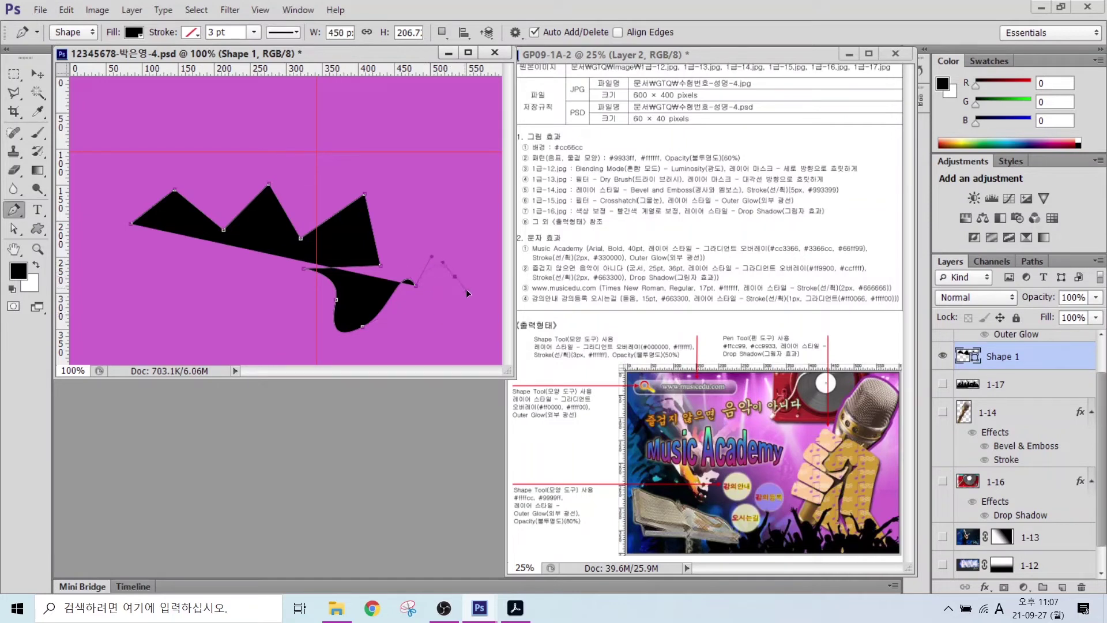
pyautogui.click(433, 324)
pyautogui.moveTo(470, 332); pyautogui.dragTo(481, 315)
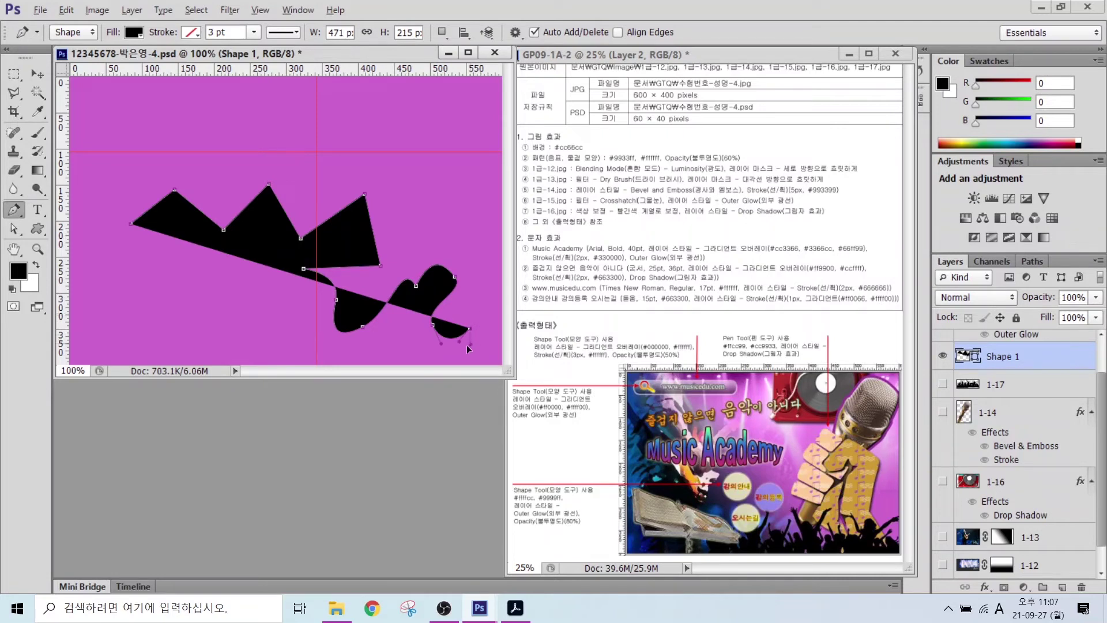
pyautogui.moveTo(432, 352); pyautogui.dragTo(406, 343)
pyautogui.click(378, 330)
pyautogui.moveTo(337, 340); pyautogui.dragTo(304, 340)
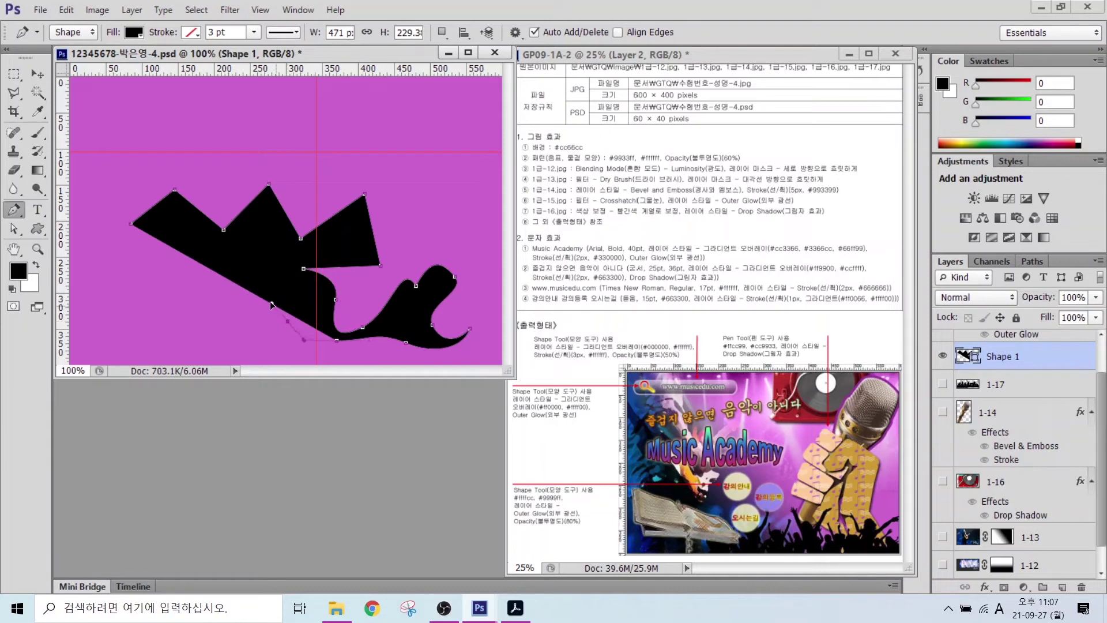
pyautogui.moveTo(228, 303); pyautogui.dragTo(200, 313)
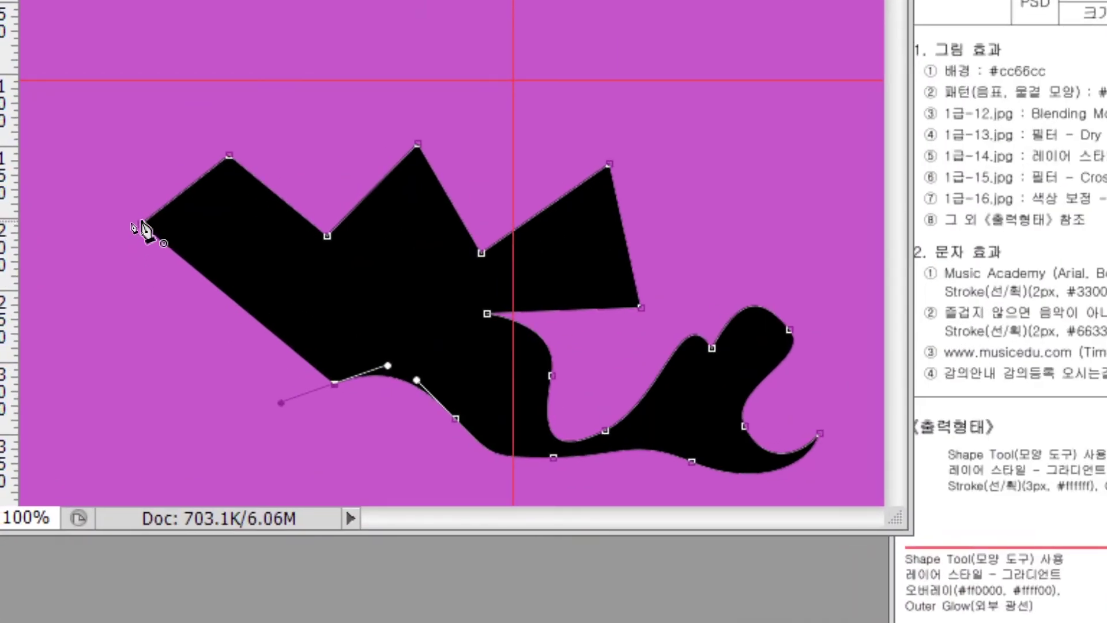
pyautogui.moveTo(147, 233); pyautogui.dragTo(295, 297)
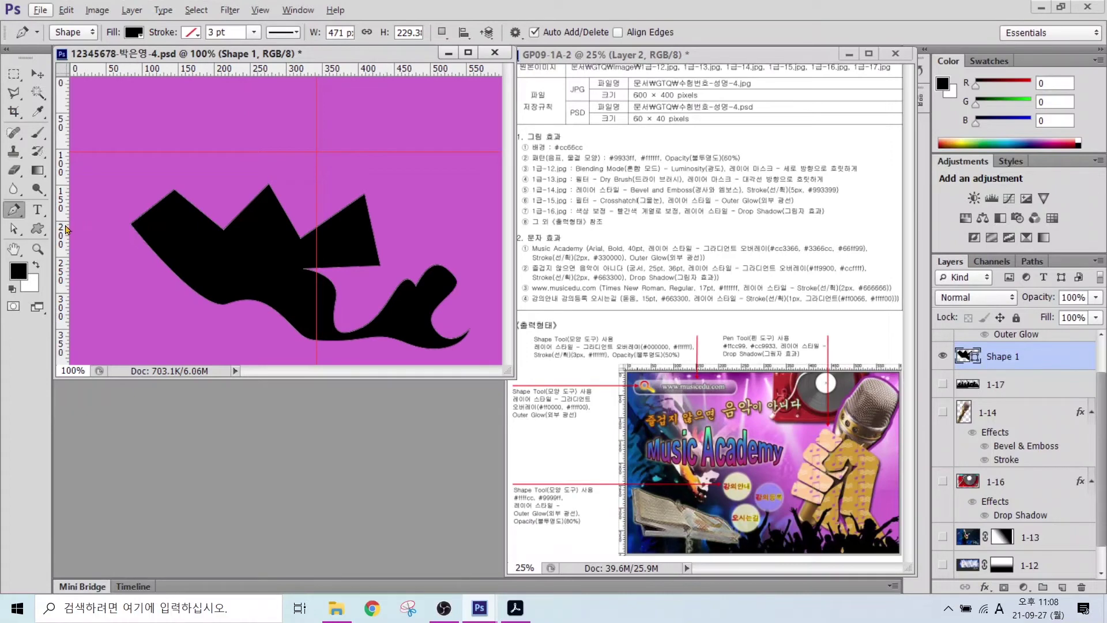
# - Select the black zigzag path, nudge two of its anchors, then delete the shape
pyautogui.click(13, 231)
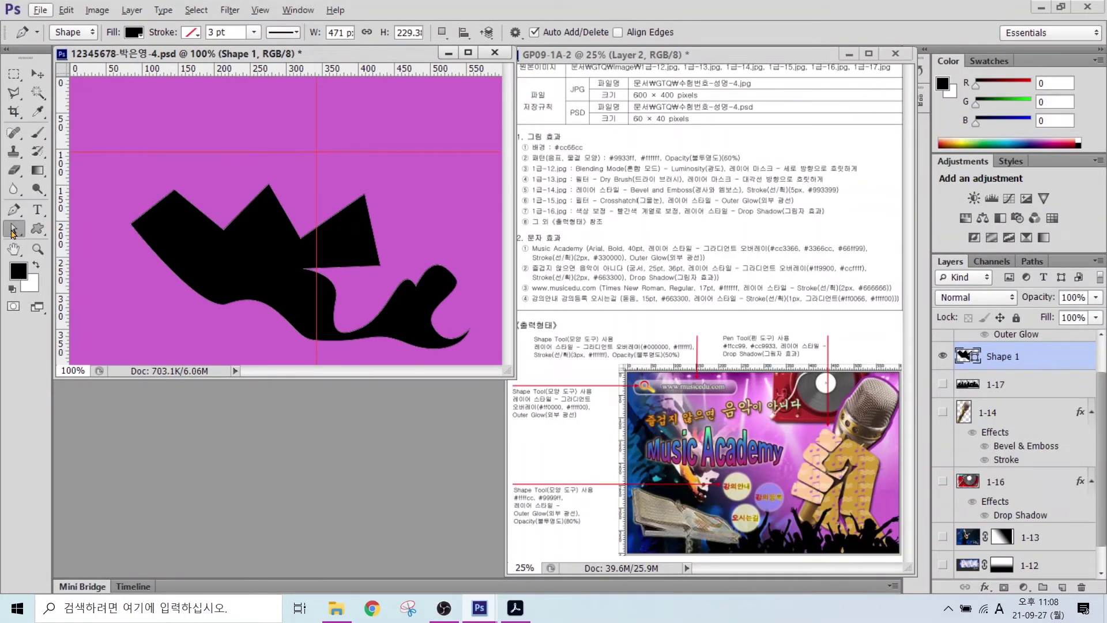
pyautogui.click(131, 226)
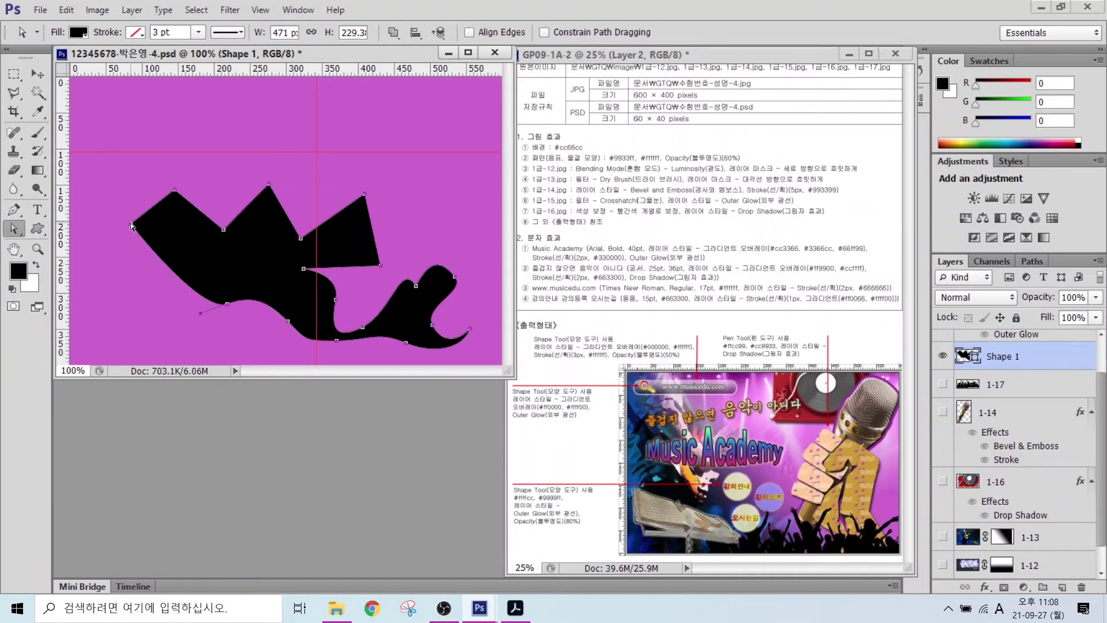
pyautogui.moveTo(131, 225); pyautogui.dragTo(127, 248)
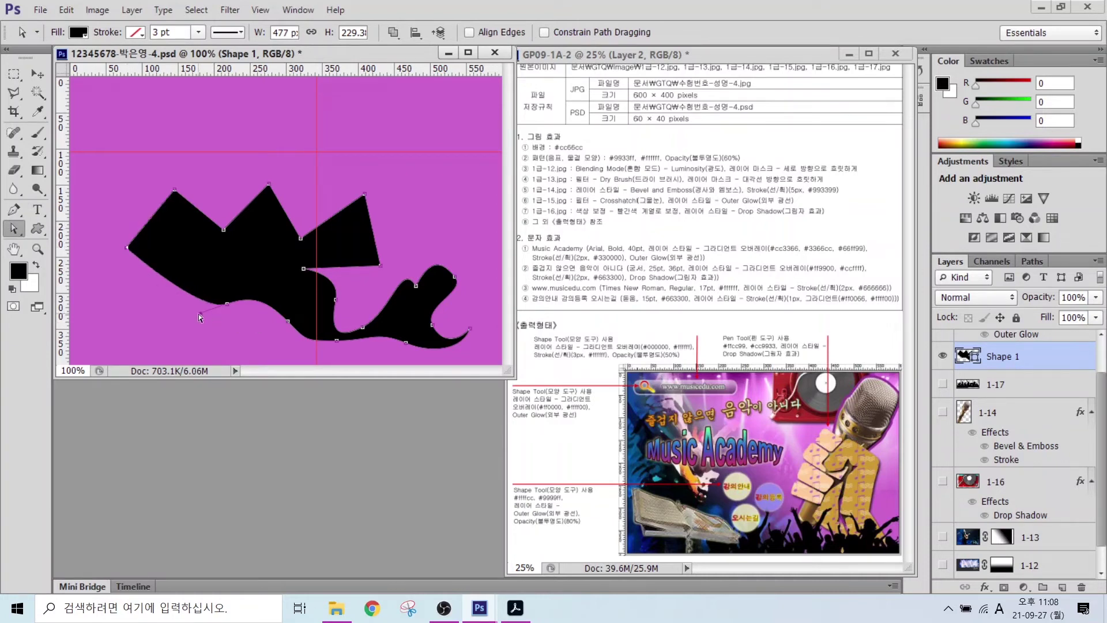
pyautogui.moveTo(200, 315); pyautogui.dragTo(219, 327)
pyautogui.press('Delete')
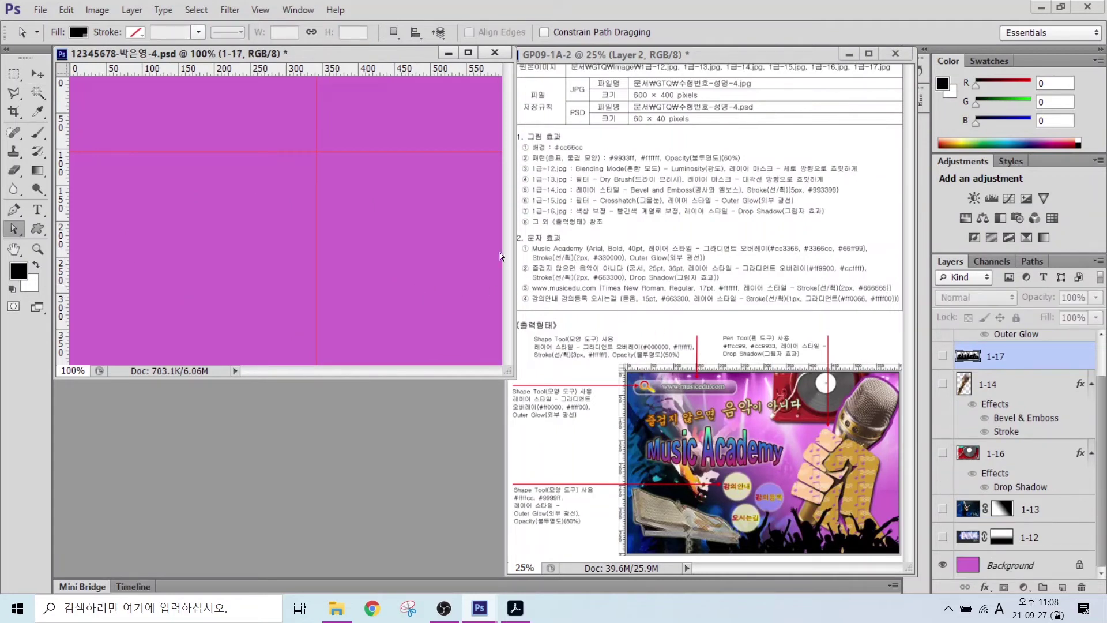
pyautogui.scroll(3, 383, 275)
# - Zoom in and begin the new fist outline with its top knuckle and a pointed notch
pyautogui.press('p')
pyautogui.click(412, 243)
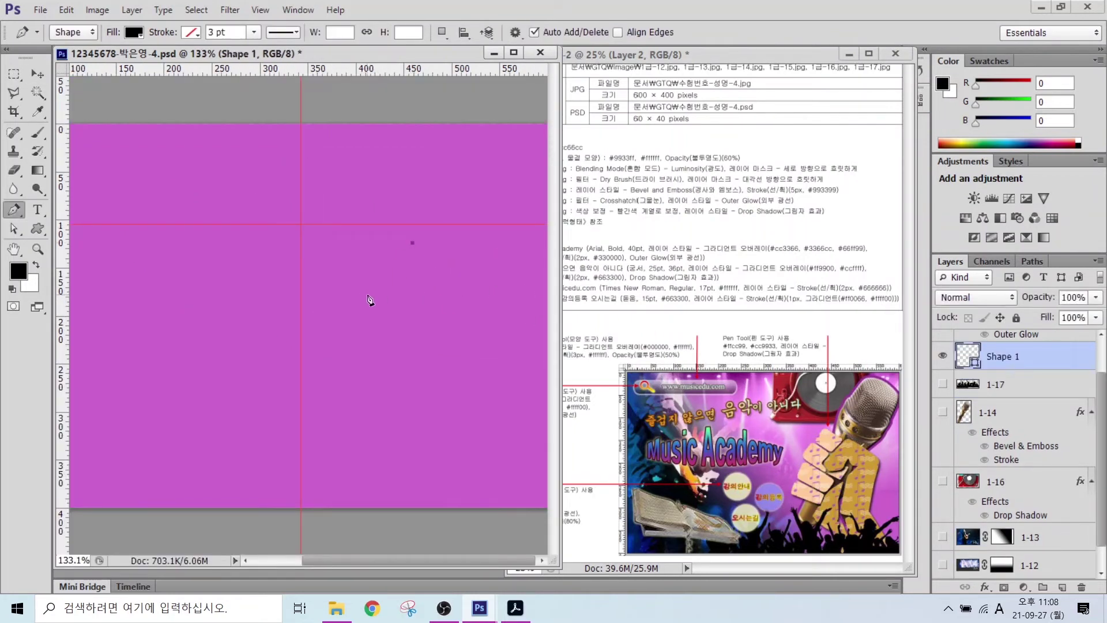
pyautogui.click(369, 300)
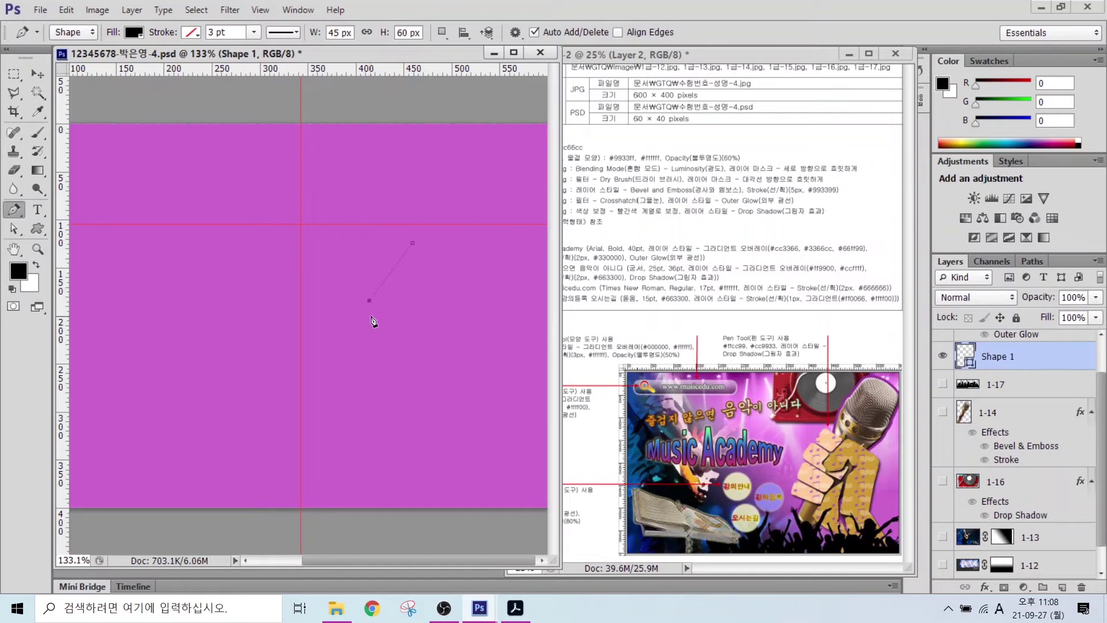
pyautogui.click(380, 326)
pyautogui.click(428, 323)
pyautogui.click(437, 299)
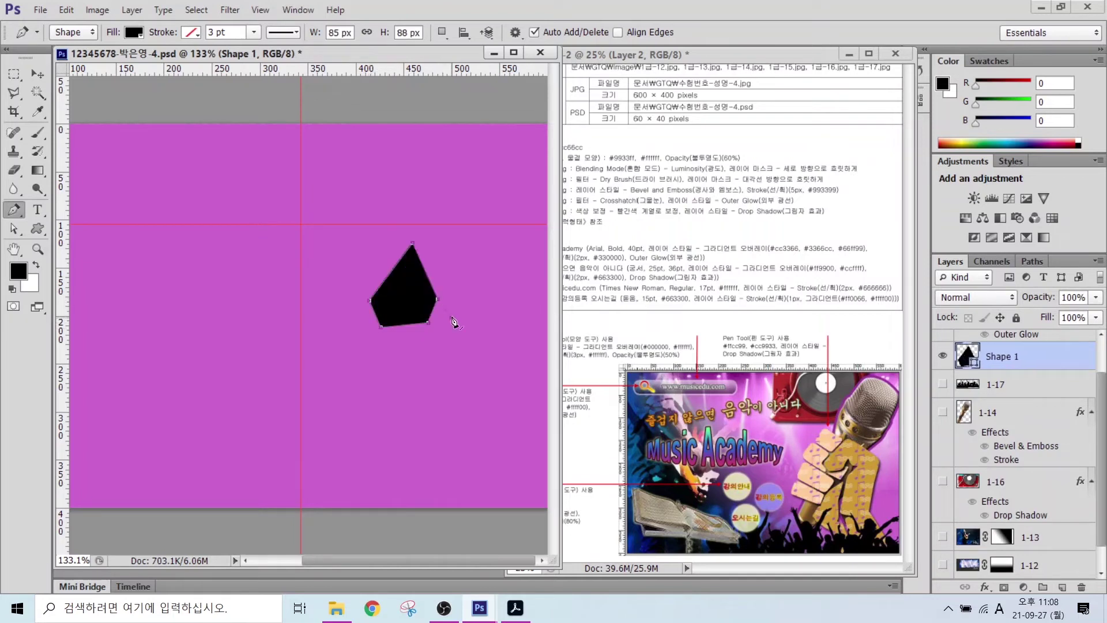
pyautogui.click(452, 318)
pyautogui.click(479, 309)
pyautogui.click(449, 339)
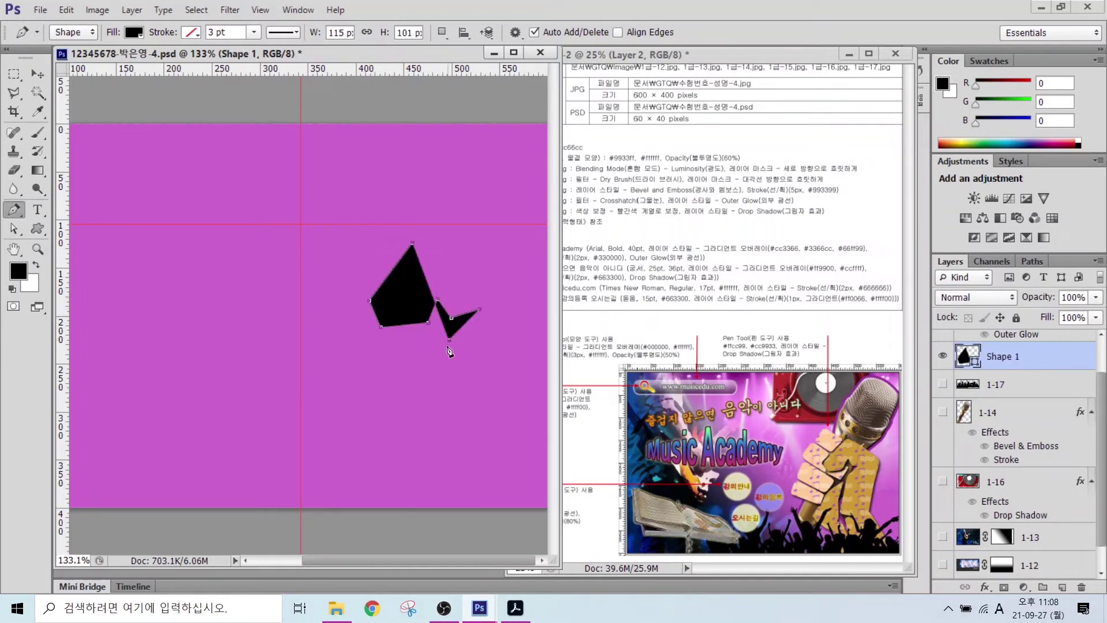
# - Trace the lower star-shaped notch and bring the outline back up and to the left
pyautogui.click(450, 416)
pyautogui.click(474, 420)
pyautogui.click(449, 428)
pyautogui.click(456, 488)
pyautogui.click(440, 430)
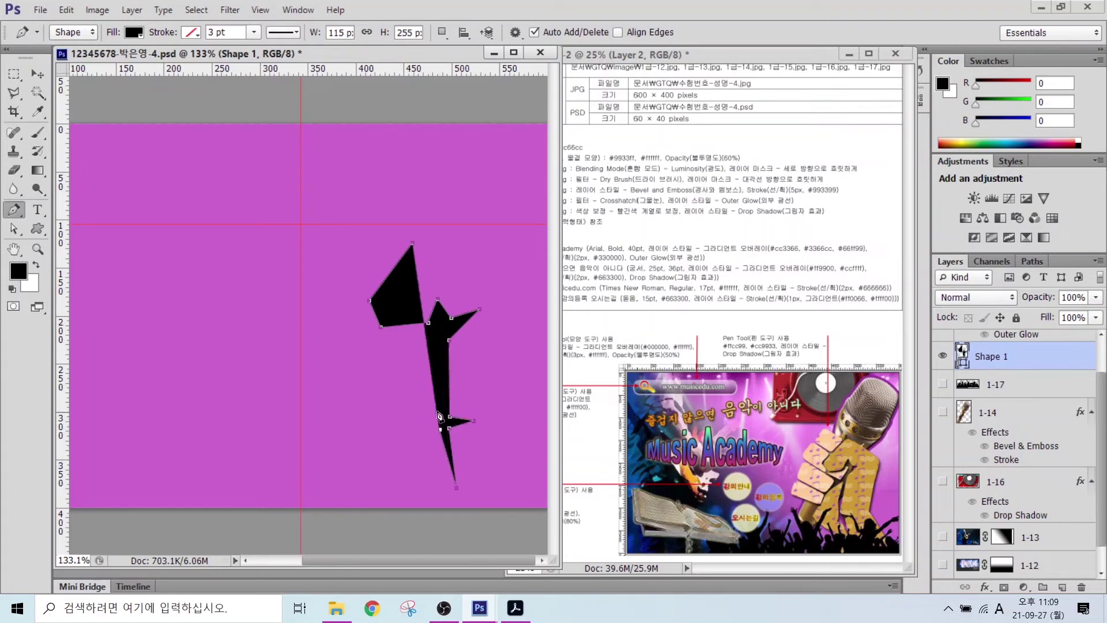
pyautogui.click(417, 430)
pyautogui.click(437, 418)
pyautogui.click(431, 389)
pyautogui.click(437, 356)
pyautogui.click(398, 376)
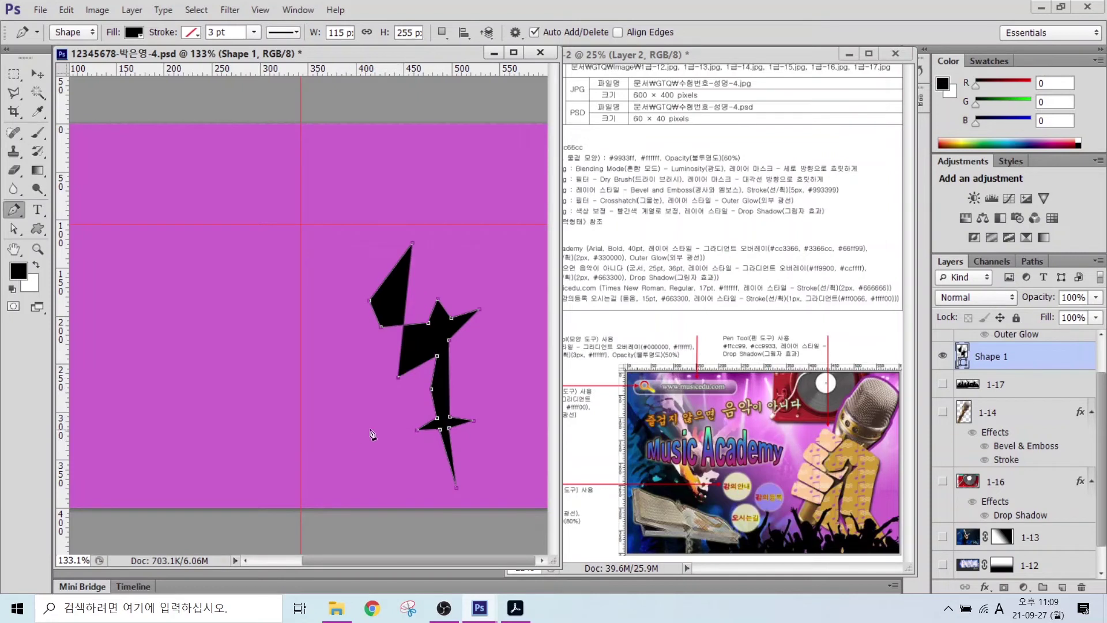
# - Trace the fist's left, bottom and right edges and close the path at its start point
pyautogui.click(375, 432)
pyautogui.click(413, 465)
pyautogui.click(437, 511)
pyautogui.click(517, 510)
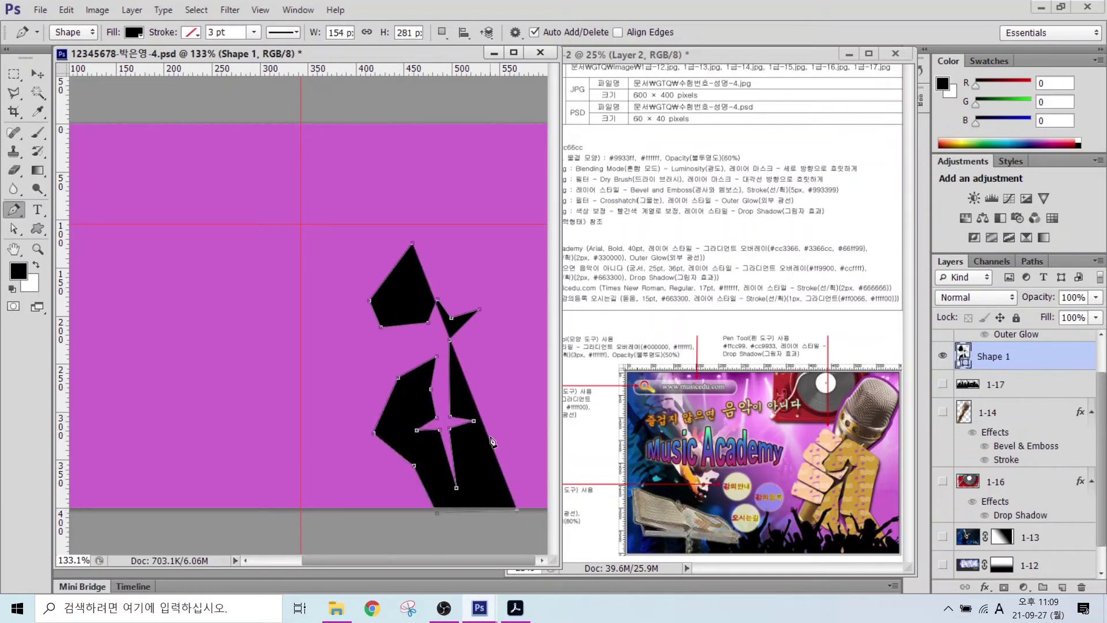
pyautogui.click(512, 409)
pyautogui.click(531, 299)
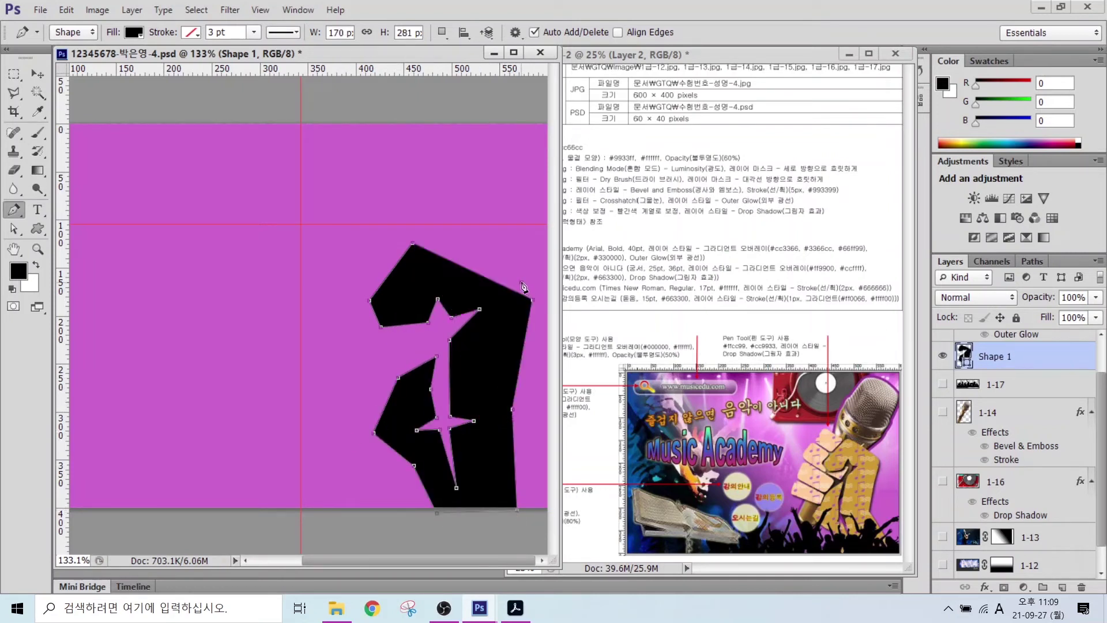
pyautogui.click(523, 285)
pyautogui.click(428, 237)
pyautogui.click(412, 243)
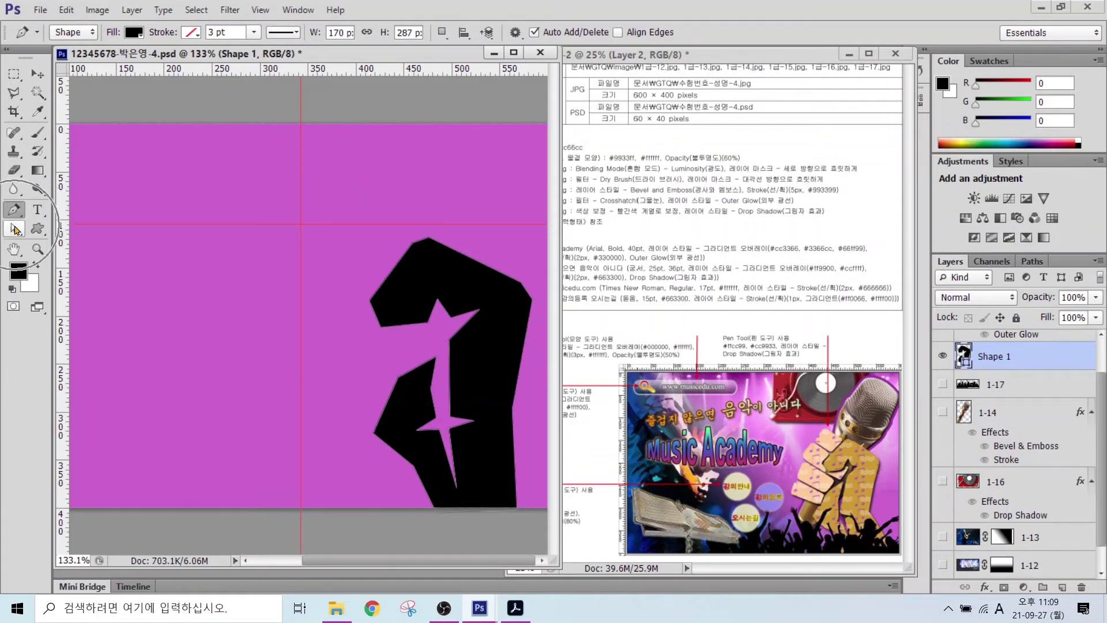
pyautogui.click(15, 229)
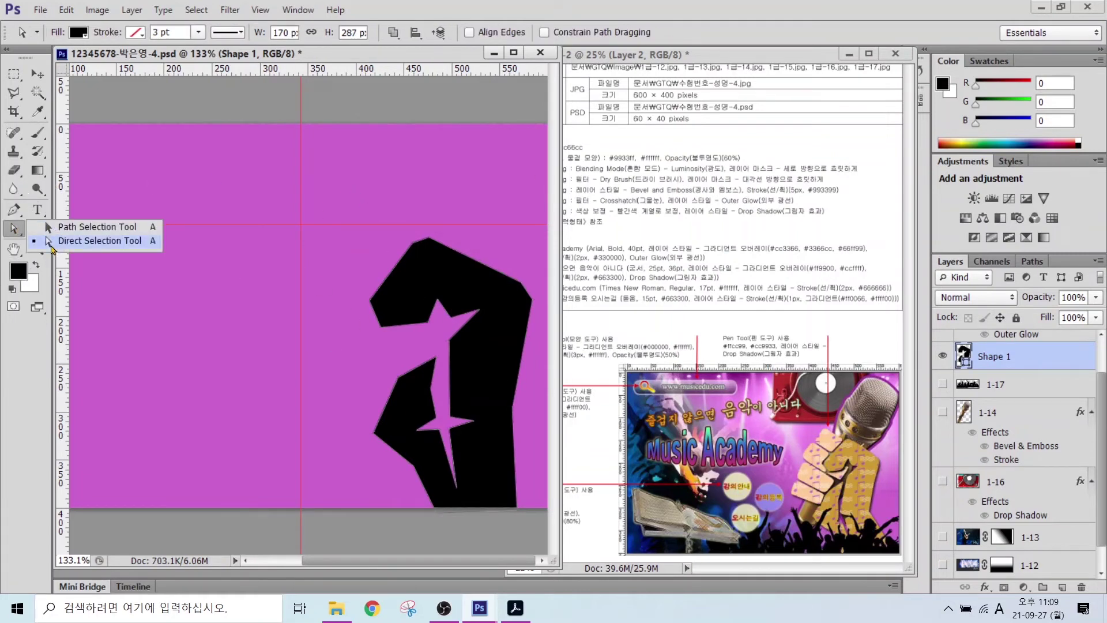
# - With Direct Selection, shift the left knuckle anchor and the lower star-notch points
pyautogui.click(52, 245)
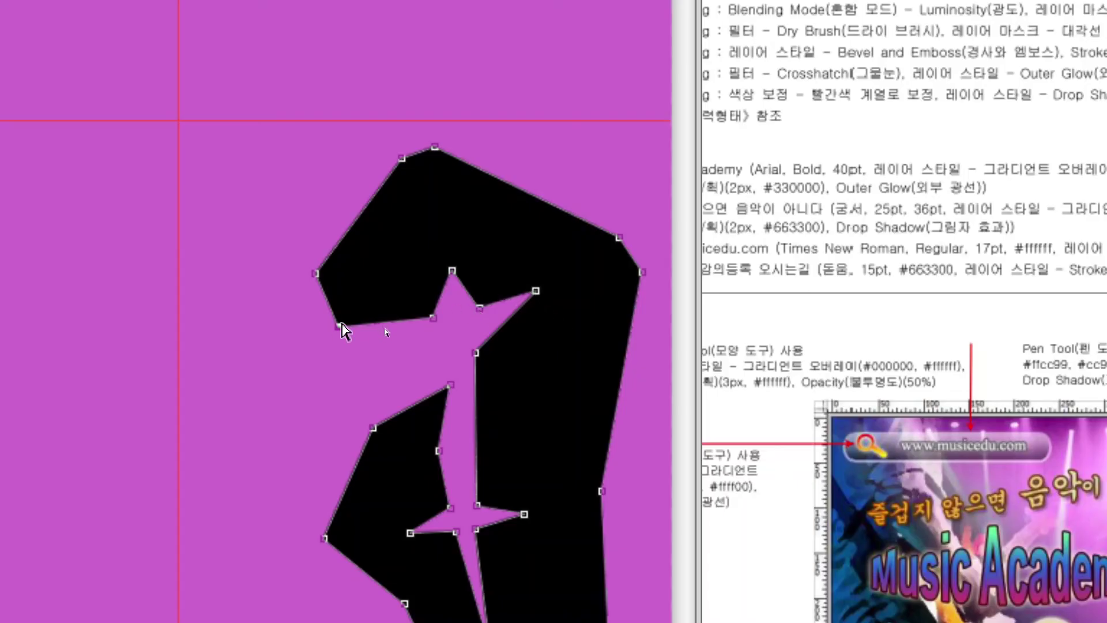
pyautogui.moveTo(339, 326)
pyautogui.mouseDown()
pyautogui.moveTo(357, 334)
pyautogui.moveTo(337, 324)
pyautogui.mouseUp()
pyautogui.moveTo(456, 532); pyautogui.dragTo(459, 547)
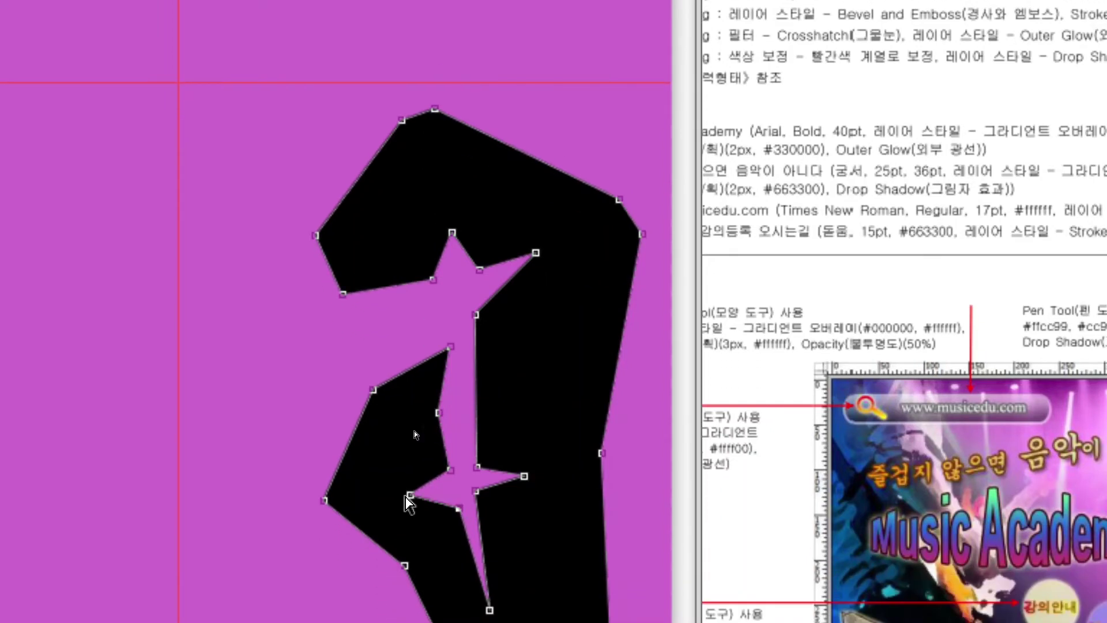
pyautogui.moveTo(406, 496); pyautogui.dragTo(416, 523)
pyautogui.moveTo(453, 493); pyautogui.dragTo(453, 494)
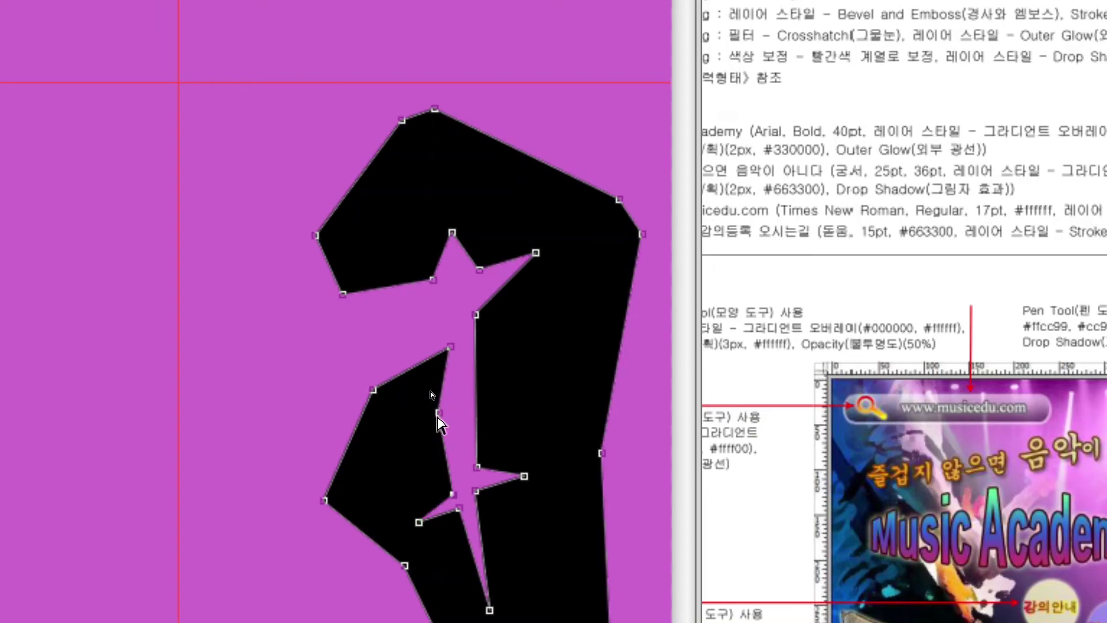
pyautogui.moveTo(438, 413); pyautogui.dragTo(447, 414)
pyautogui.moveTo(451, 347); pyautogui.dragTo(456, 332)
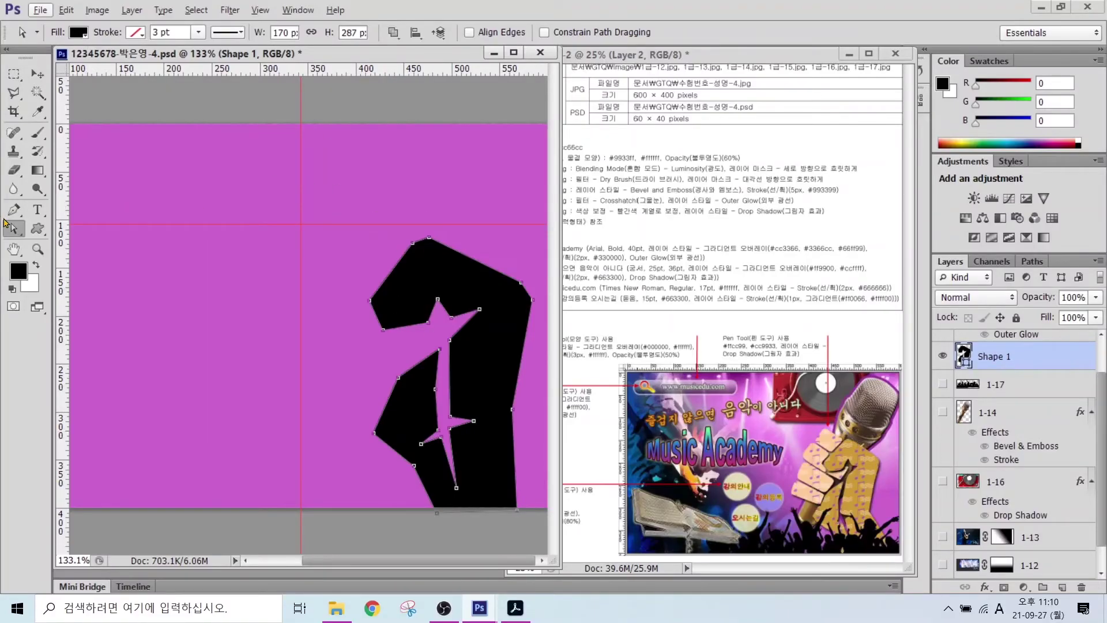
pyautogui.click(15, 212)
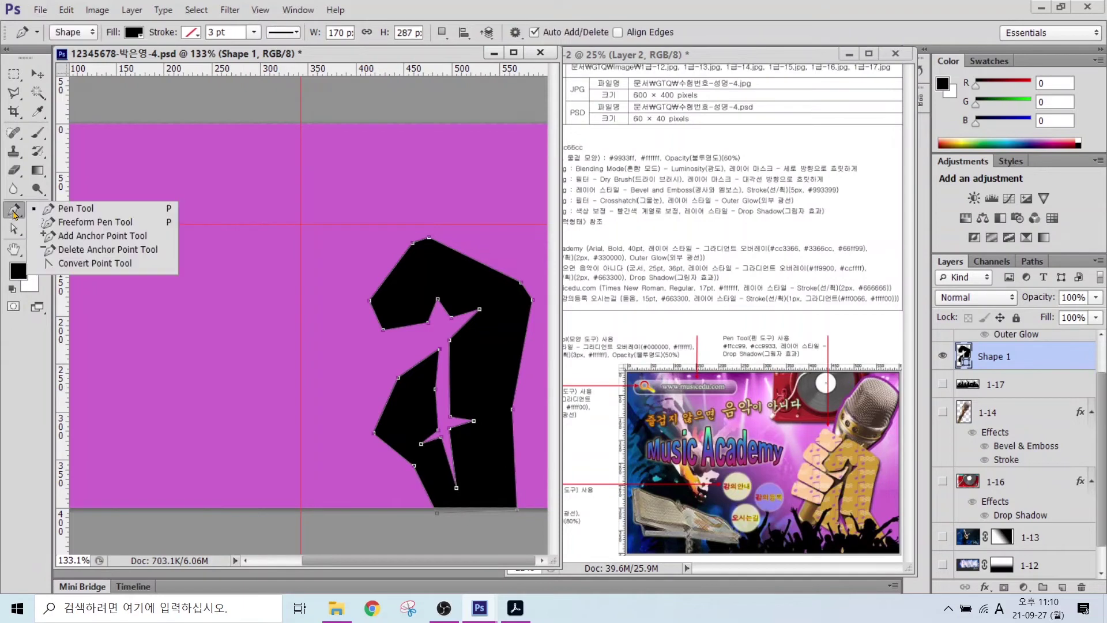
# - Round the star notch, left knuckle, top-right and lower-left corners with Convert Point
pyautogui.click(85, 264)
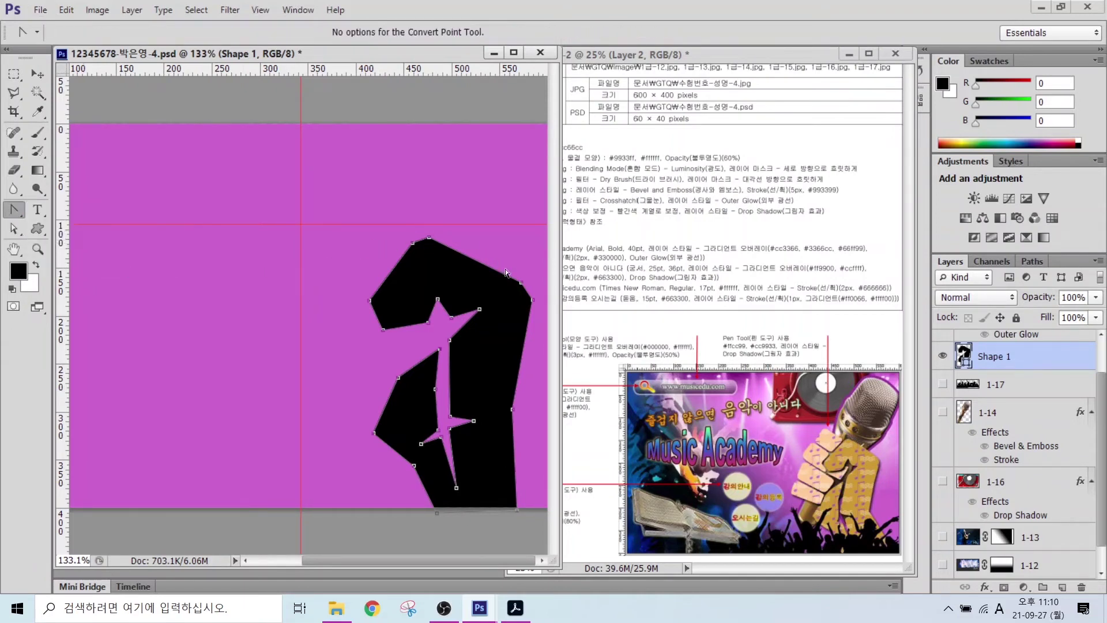
pyautogui.scroll(3, 448, 347)
pyautogui.moveTo(447, 344)
pyautogui.mouseDown()
pyautogui.moveTo(459, 330)
pyautogui.moveTo(440, 361)
pyautogui.mouseUp()
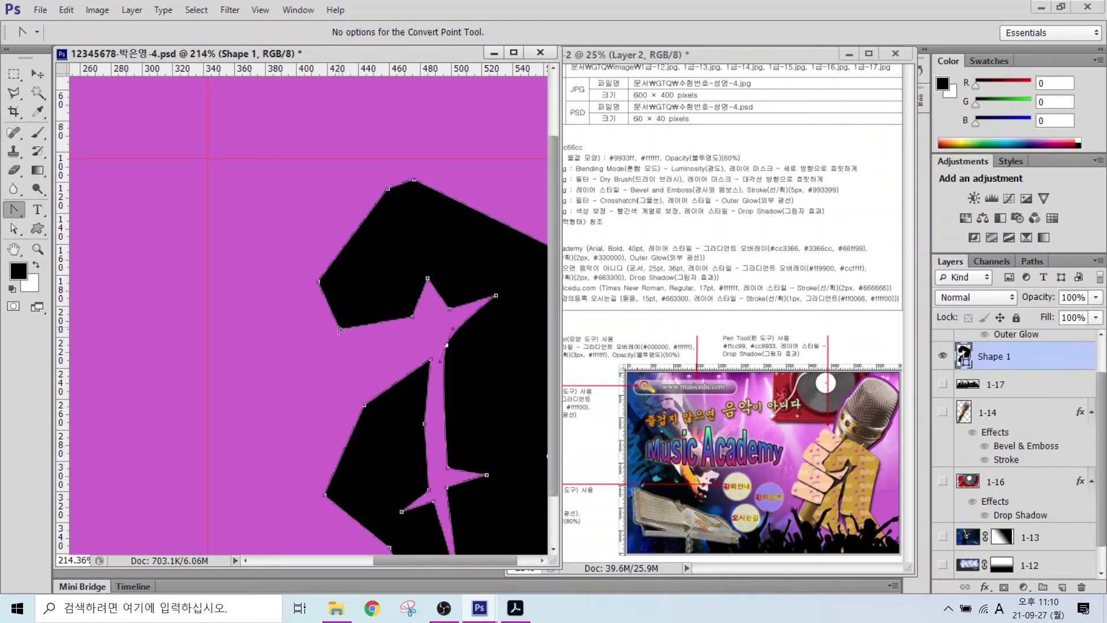
pyautogui.moveTo(351, 331); pyautogui.dragTo(358, 327)
pyautogui.moveTo(318, 281); pyautogui.dragTo(316, 293)
pyautogui.moveTo(413, 317); pyautogui.dragTo(418, 310)
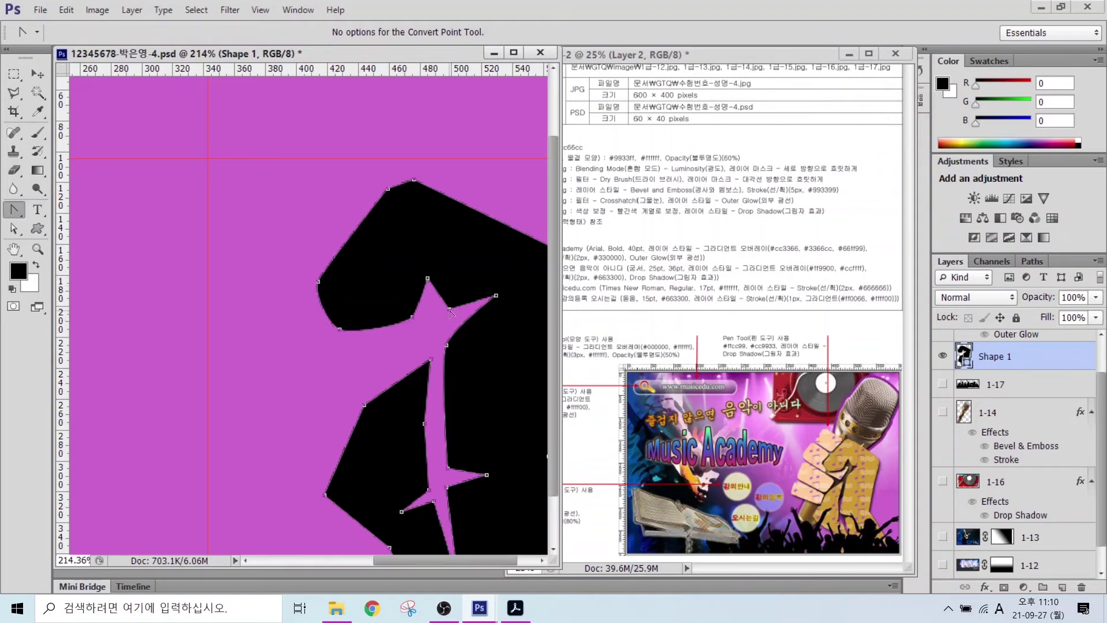
pyautogui.moveTo(453, 260); pyautogui.dragTo(395, 252)
pyautogui.moveTo(523, 271); pyautogui.dragTo(525, 285)
pyautogui.moveTo(390, 478); pyautogui.dragTo(390, 488)
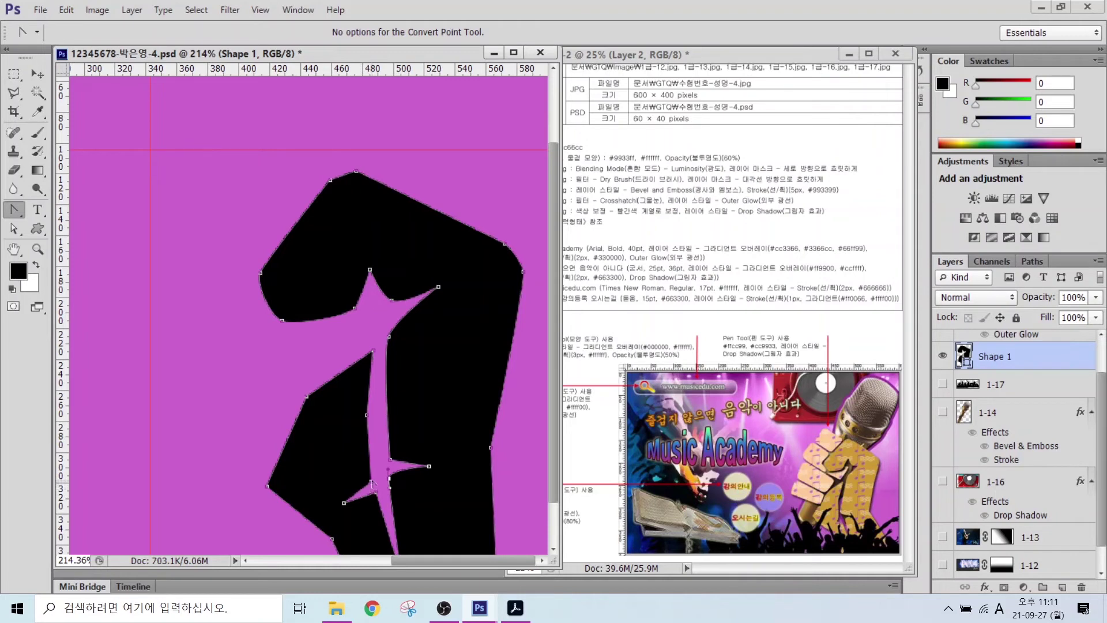
pyautogui.moveTo(371, 476); pyautogui.dragTo(371, 481)
# - Raise the top point of the notch with Direct Selection
pyautogui.click(13, 228)
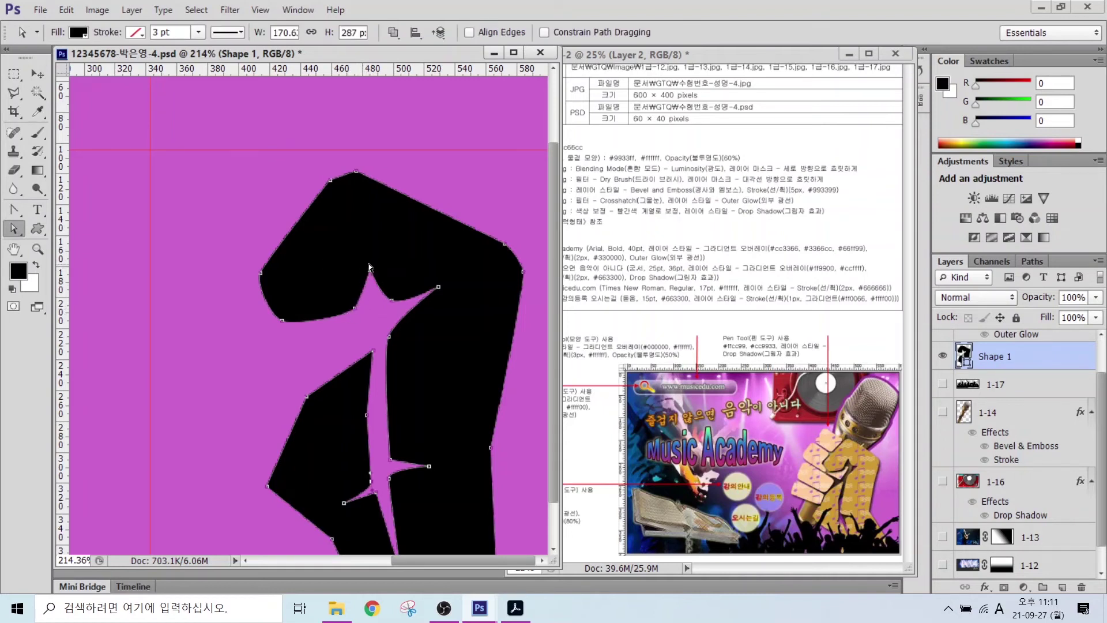
pyautogui.moveTo(371, 271); pyautogui.dragTo(366, 248)
pyautogui.click(13, 211)
# - Set the Shape 1 fist's fill to black with no stroke in the Pen options bar
pyautogui.moveTo(14, 215); pyautogui.dragTo(64, 211)
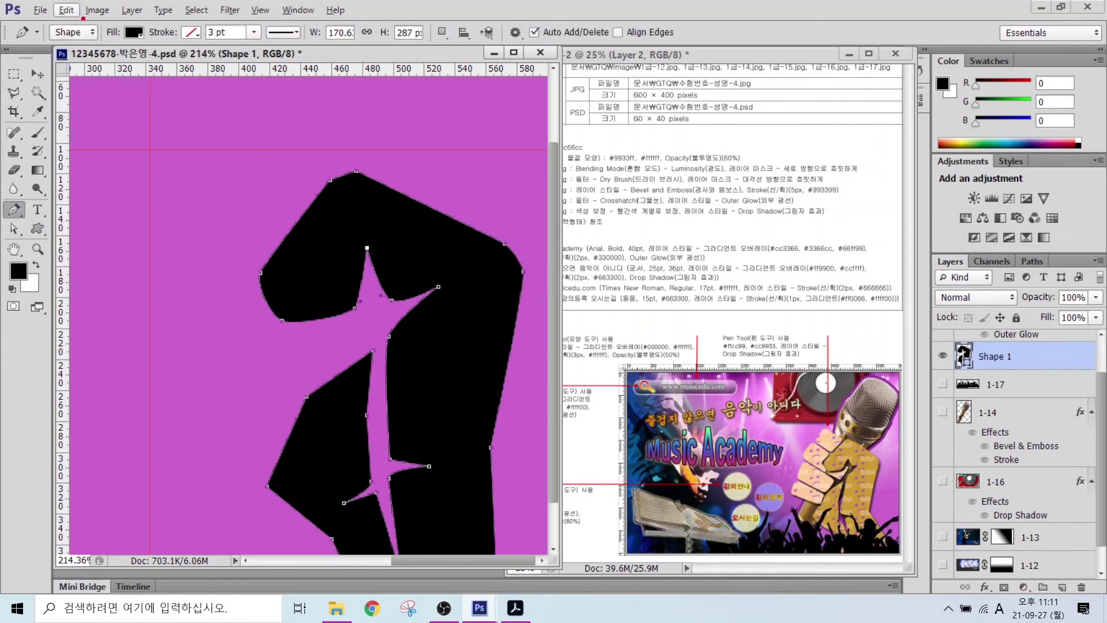
pyautogui.moveTo(98, 48)
pyautogui.mouseDown()
pyautogui.moveTo(60, 35)
pyautogui.moveTo(87, 8)
pyautogui.moveTo(89, 43)
pyautogui.mouseUp()
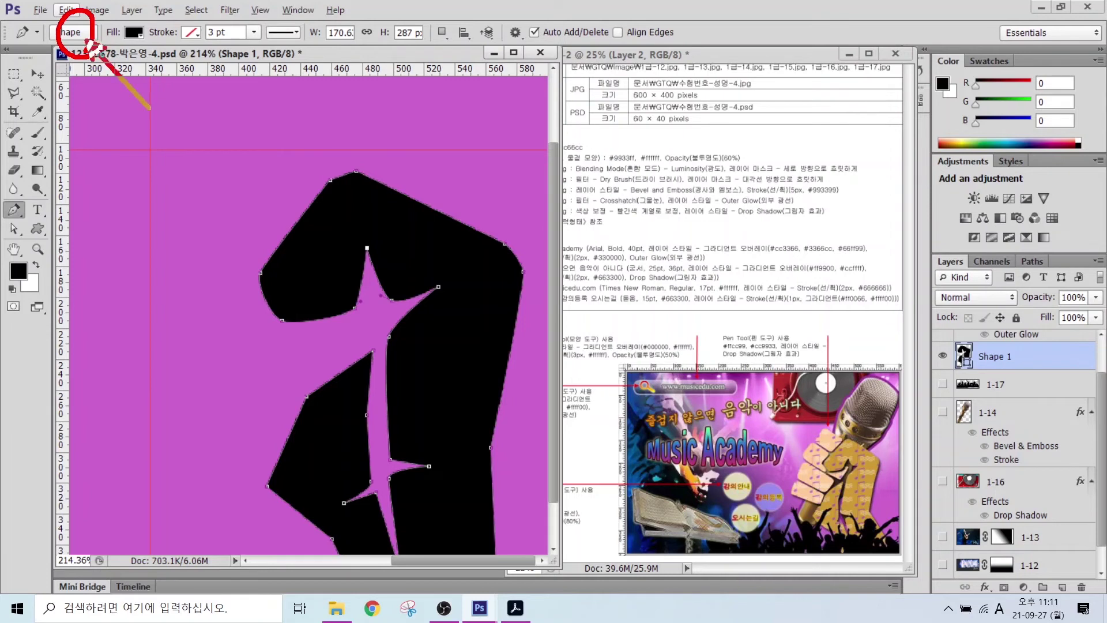
pyautogui.moveTo(150, 107)
pyautogui.mouseDown()
pyautogui.moveTo(89, 43)
pyautogui.moveTo(144, 48)
pyautogui.moveTo(137, 15)
pyautogui.moveTo(142, 40)
pyautogui.mouseUp()
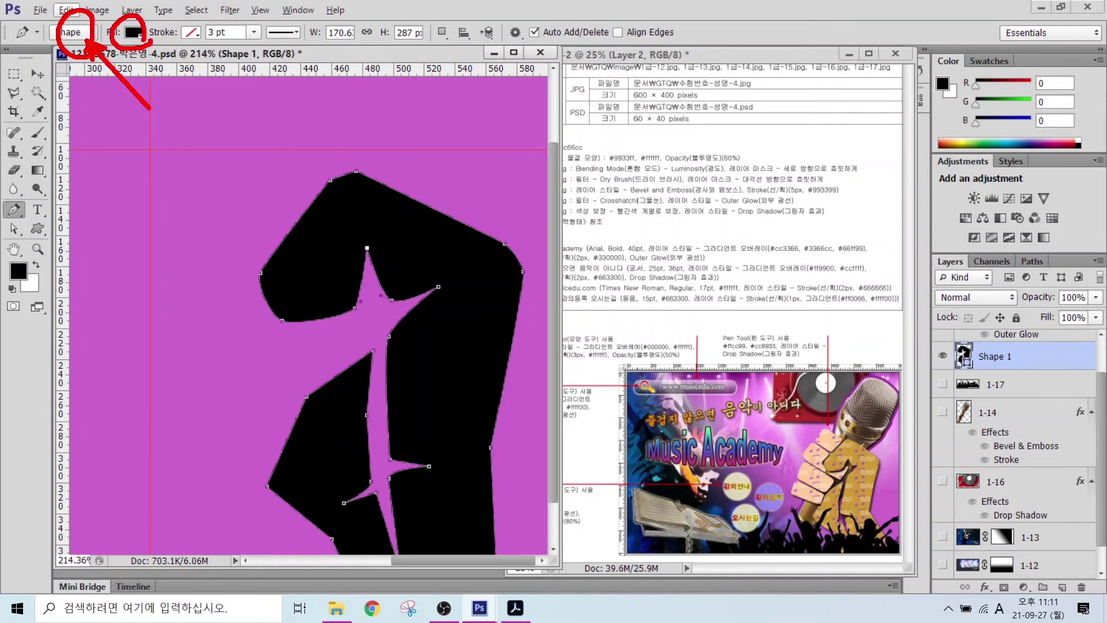
pyautogui.moveTo(185, 100); pyautogui.dragTo(145, 45)
pyautogui.moveTo(203, 21); pyautogui.dragTo(183, 46)
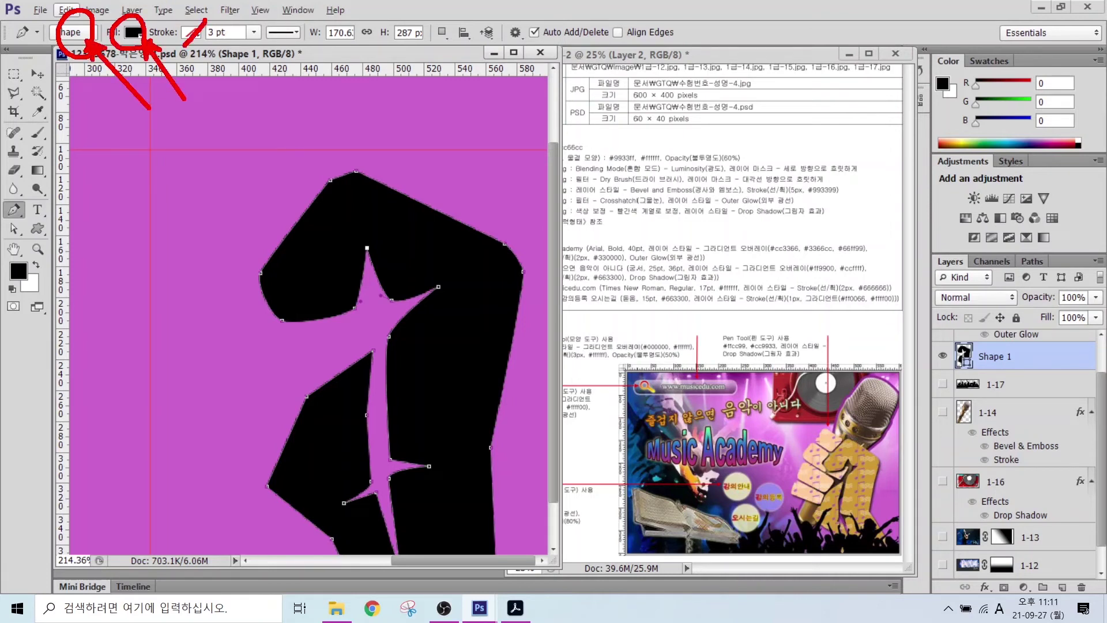
pyautogui.press('Escape')
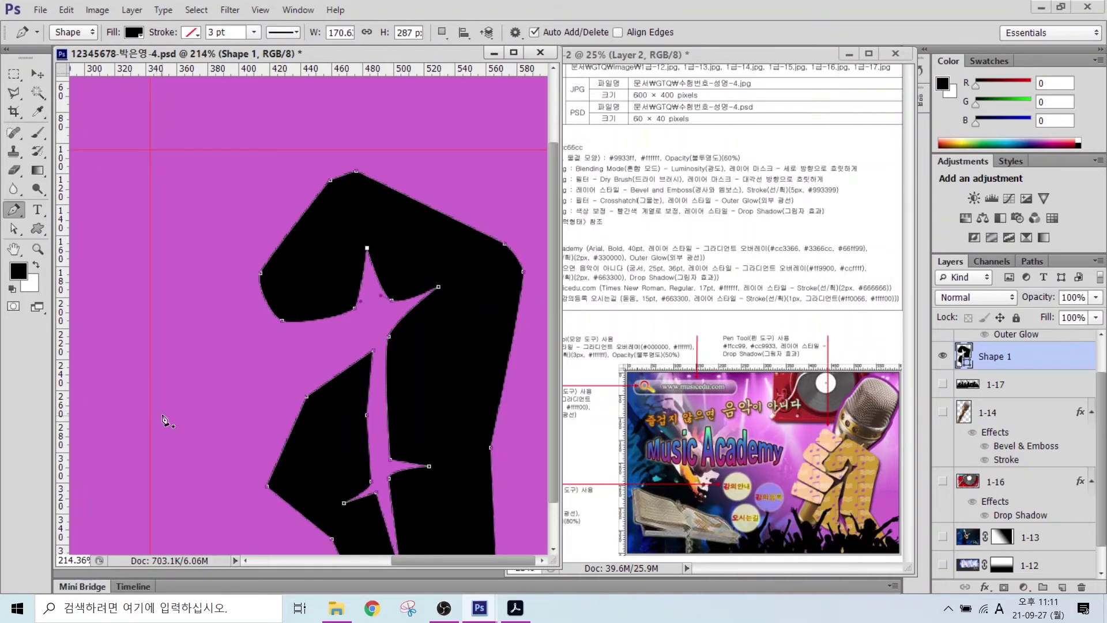
# - Pen-draw the bottom finger outline as a new black shape layer, Shape 2
pyautogui.click(151, 427)
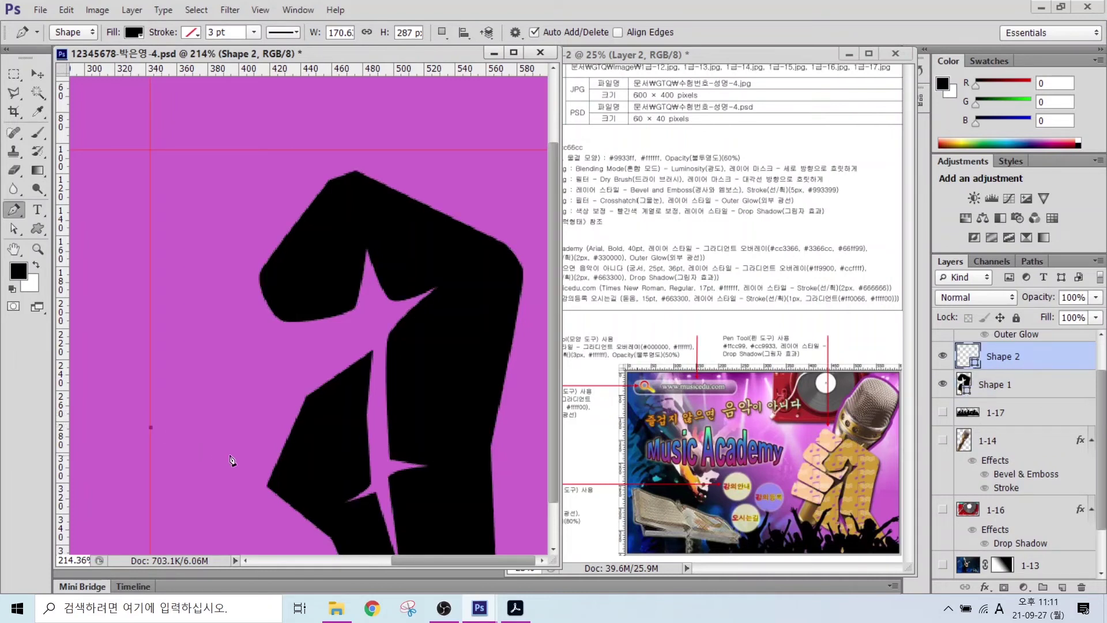
pyautogui.click(249, 464)
pyautogui.click(263, 464)
pyautogui.click(268, 449)
pyautogui.click(263, 440)
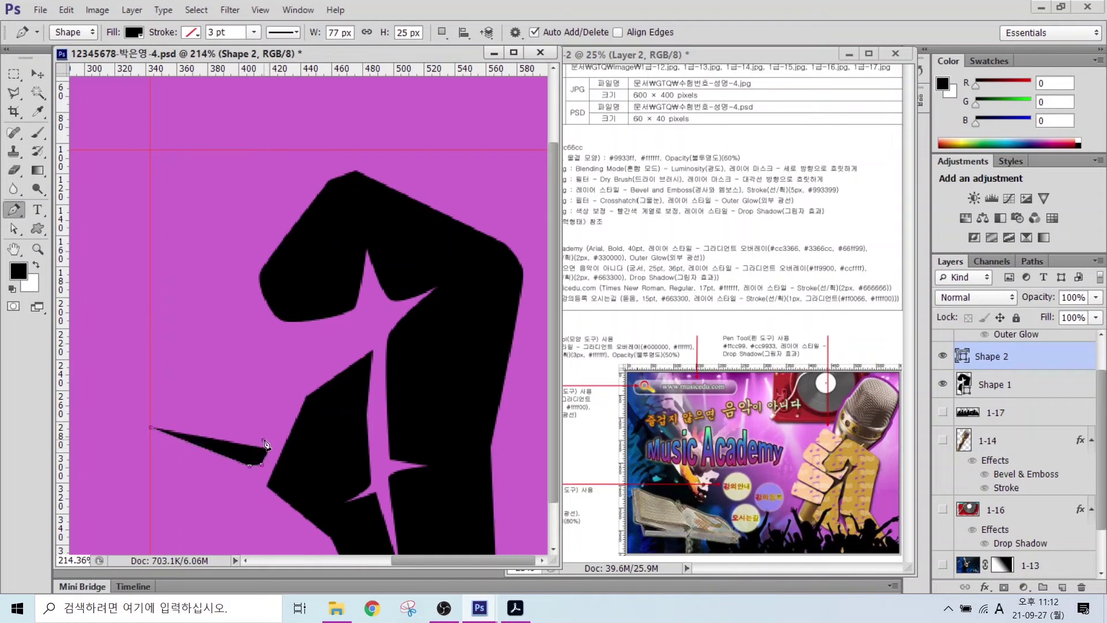
pyautogui.click(179, 398)
pyautogui.click(165, 402)
pyautogui.click(150, 428)
pyautogui.press('Return')
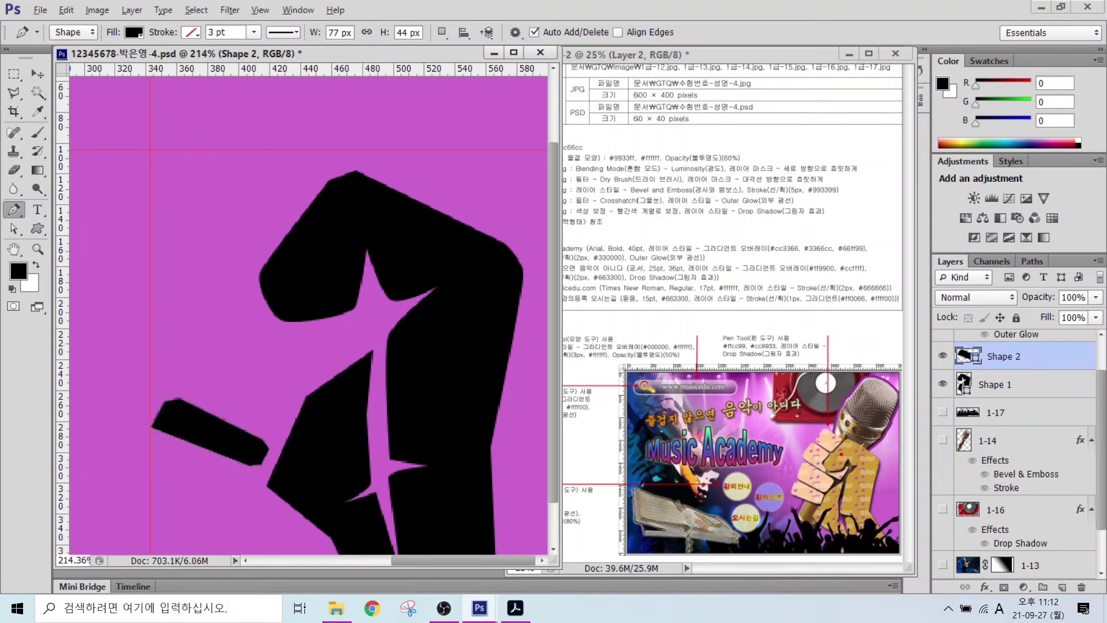
# - Set Path Operations to Combine Shapes so further fingers join the same layer
pyautogui.moveTo(760, 482); pyautogui.dragTo(801, 491)
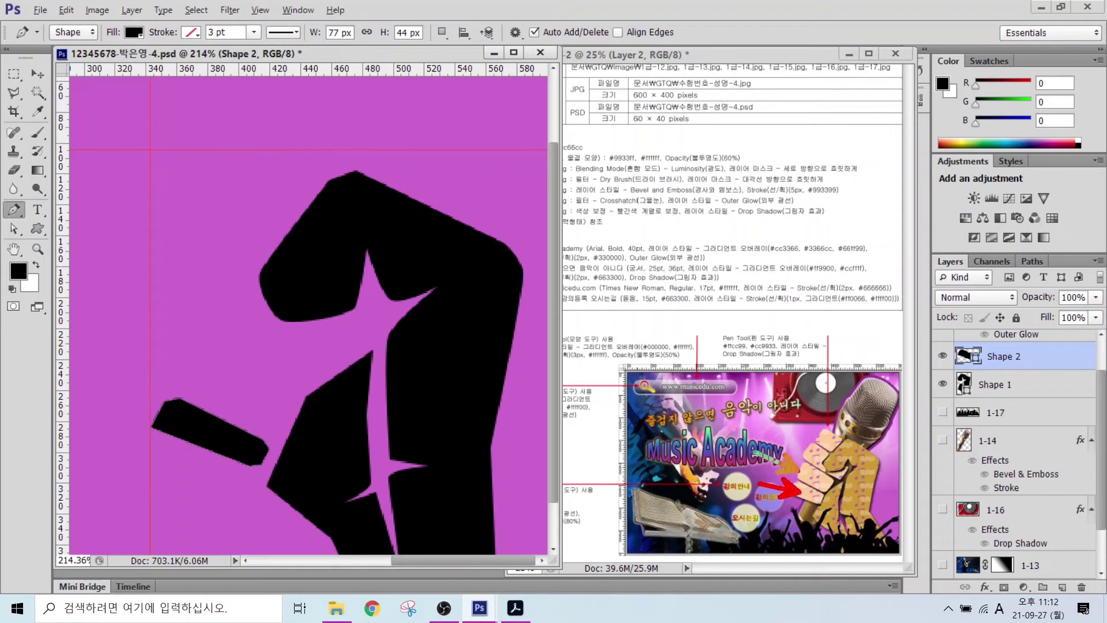
pyautogui.moveTo(751, 451)
pyautogui.mouseDown()
pyautogui.moveTo(800, 470)
pyautogui.moveTo(776, 432)
pyautogui.moveTo(794, 400)
pyautogui.mouseUp()
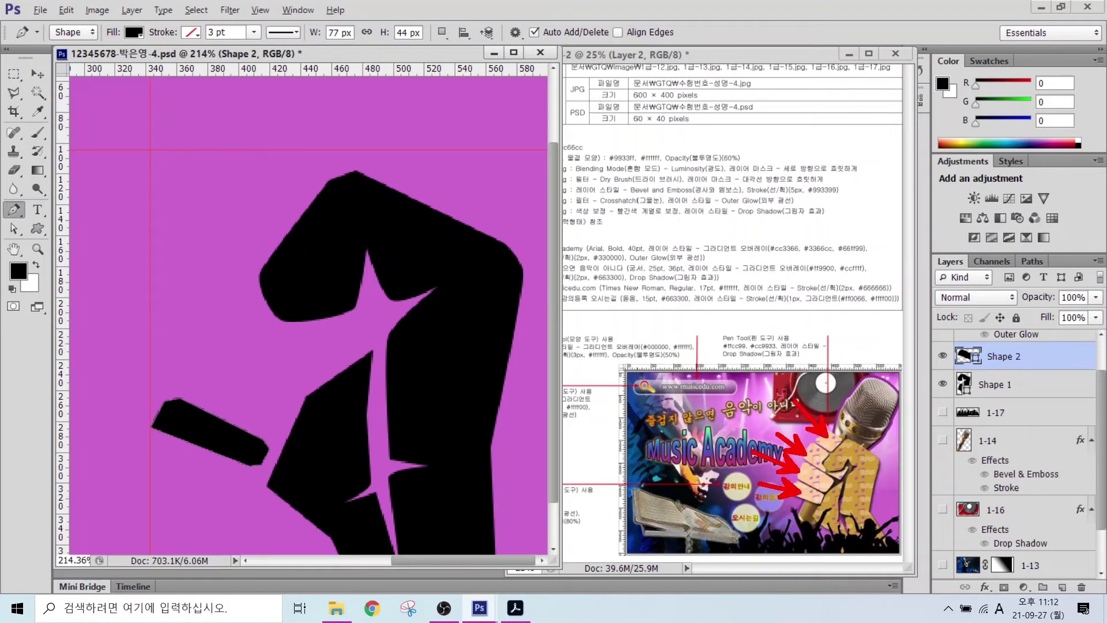
pyautogui.press('e')
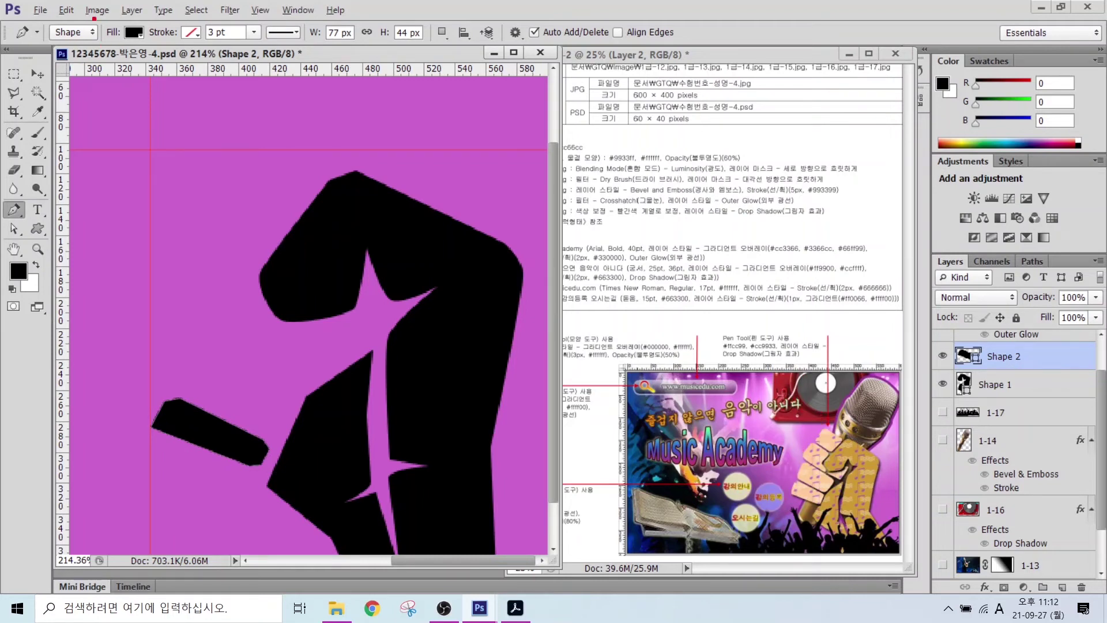
pyautogui.moveTo(52, 19)
pyautogui.mouseDown()
pyautogui.moveTo(445, 33)
pyautogui.moveTo(501, 51)
pyautogui.mouseUp()
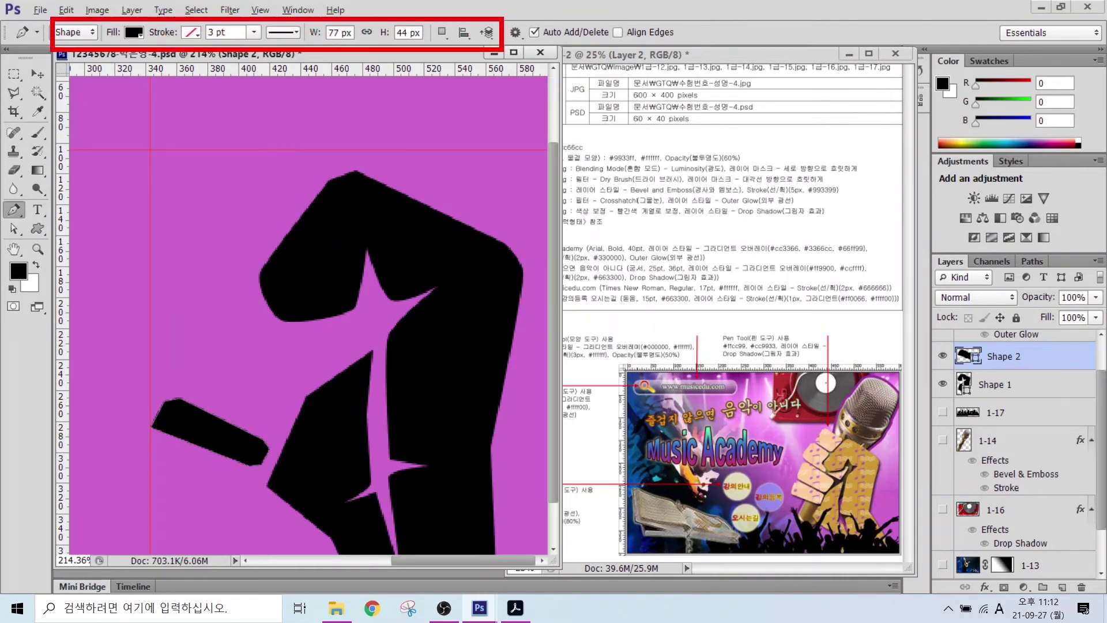
pyautogui.moveTo(443, 18); pyautogui.dragTo(496, 101)
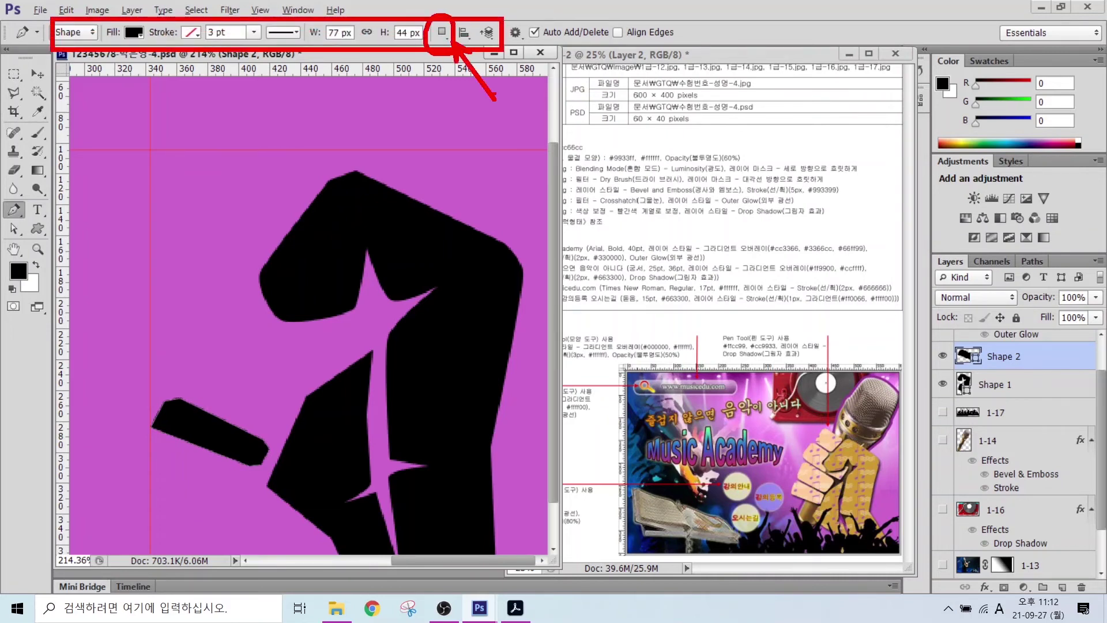
pyautogui.press('e')
pyautogui.click(441, 32)
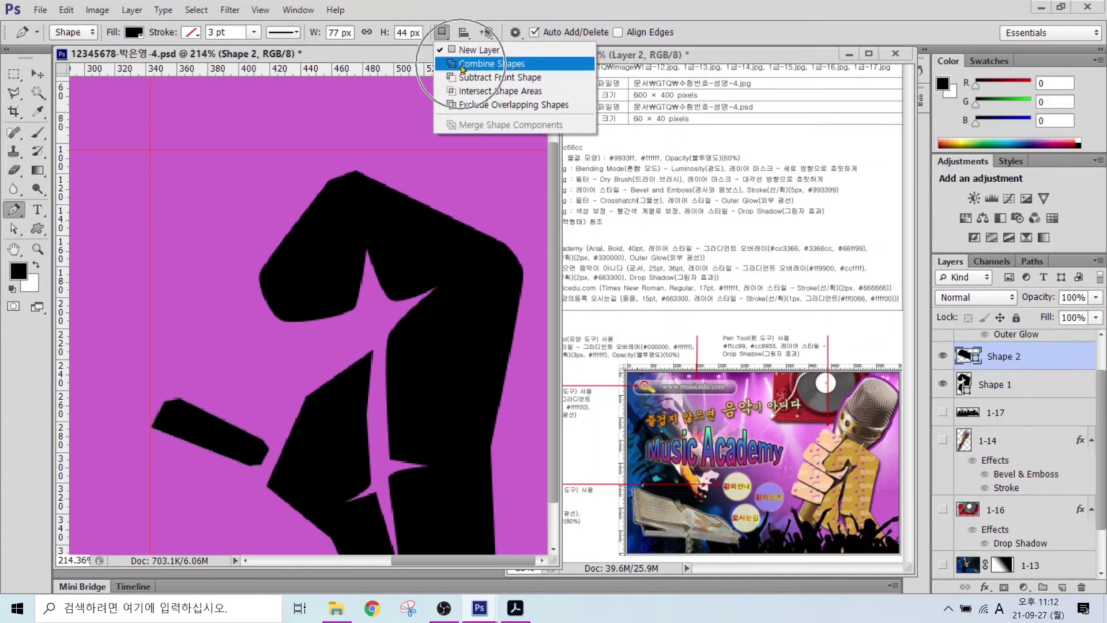
pyautogui.click(461, 64)
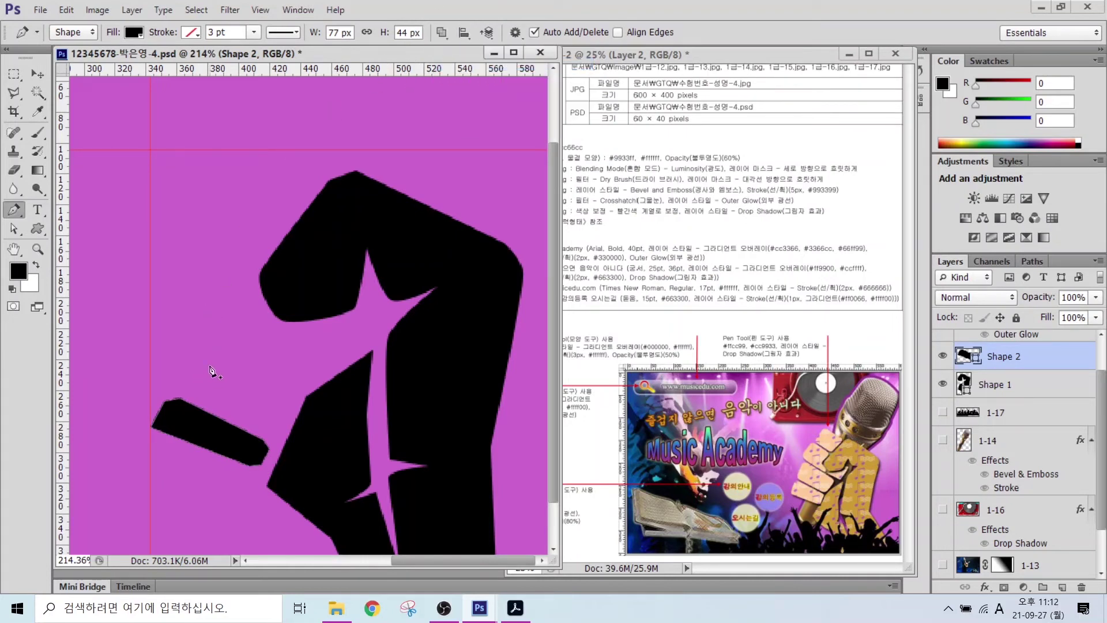
# - Draw the second finger's angular outline above the bottom finger
pyautogui.click(181, 394)
pyautogui.click(176, 376)
pyautogui.click(194, 339)
pyautogui.click(209, 330)
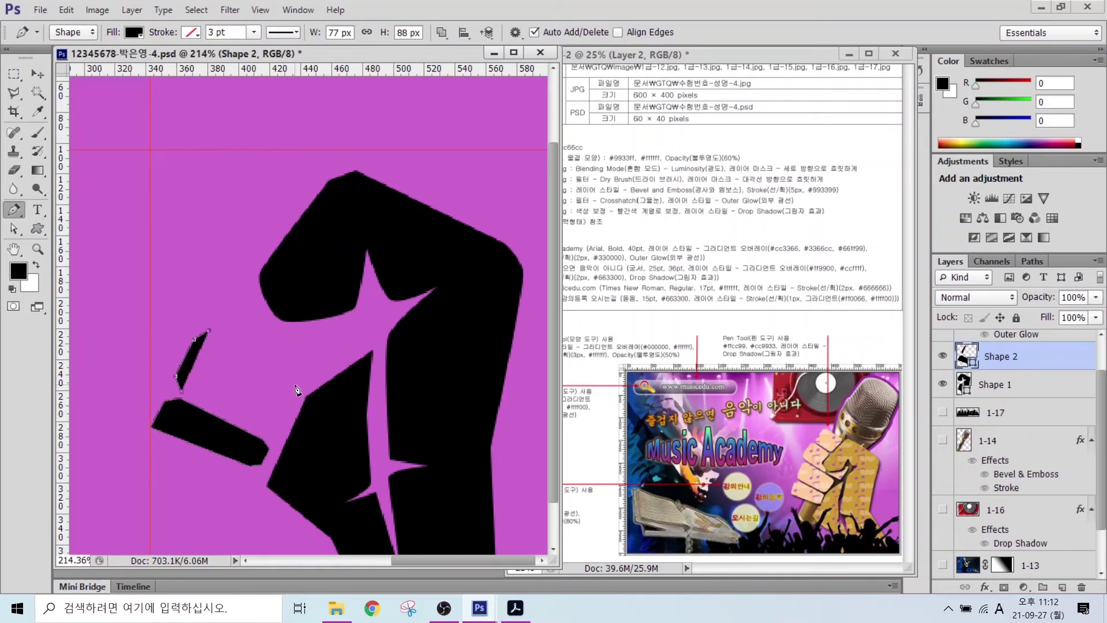
pyautogui.click(297, 379)
pyautogui.click(297, 394)
pyautogui.click(281, 423)
pyautogui.click(269, 428)
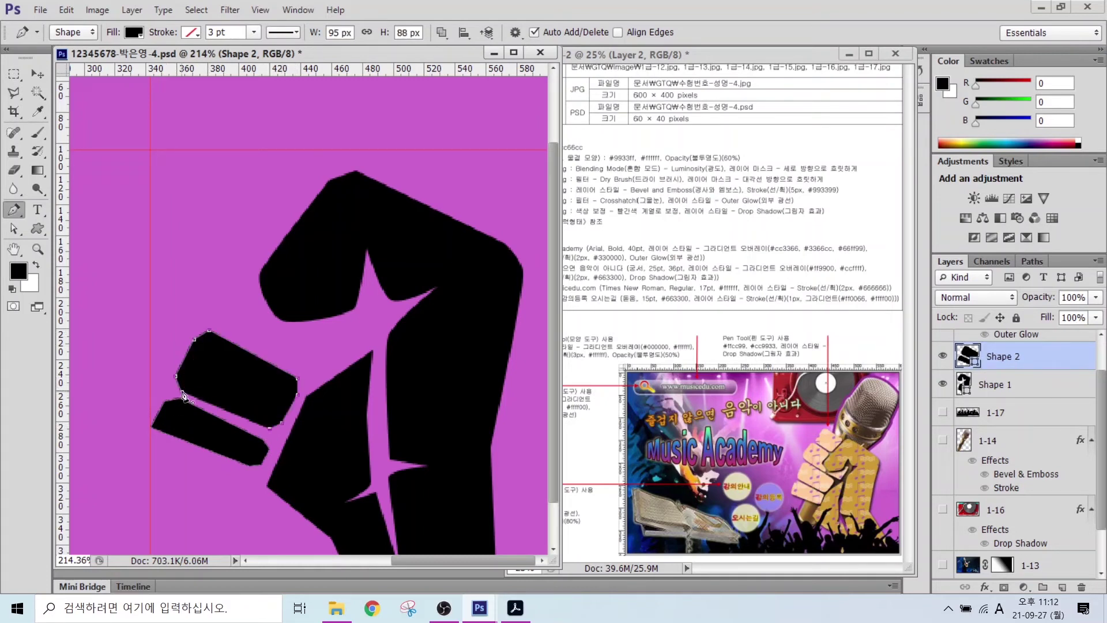
pyautogui.click(183, 395)
# - Draw the third finger's outline, extending it upward toward the top of the fist
pyautogui.click(203, 314)
pyautogui.click(197, 295)
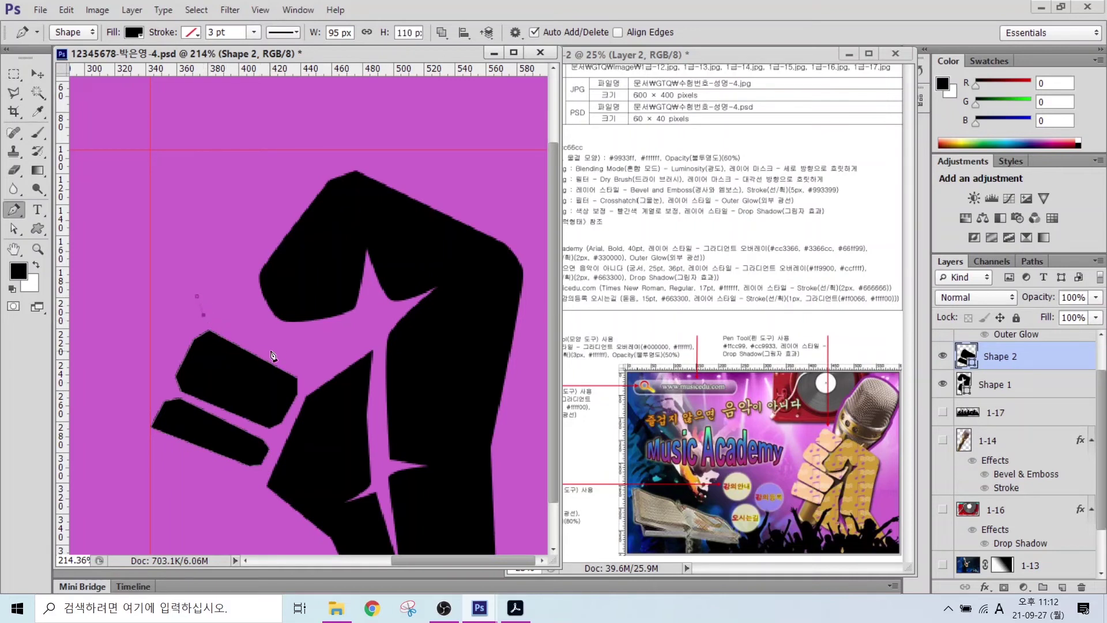
pyautogui.click(302, 368)
pyautogui.click(322, 373)
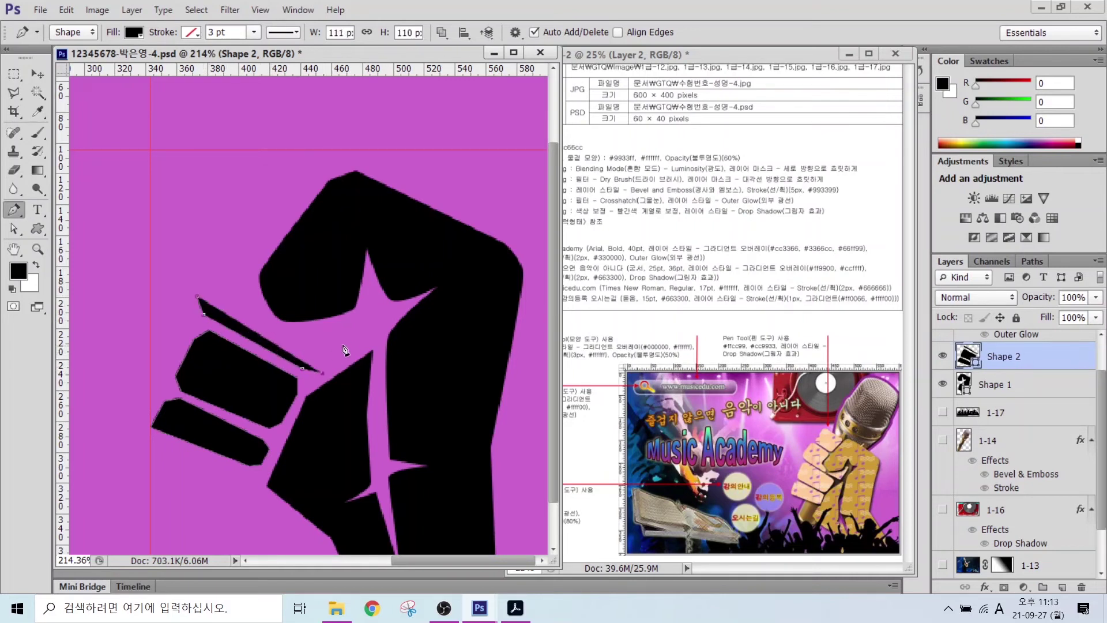
pyautogui.click(351, 342)
pyautogui.click(345, 325)
pyautogui.click(269, 341)
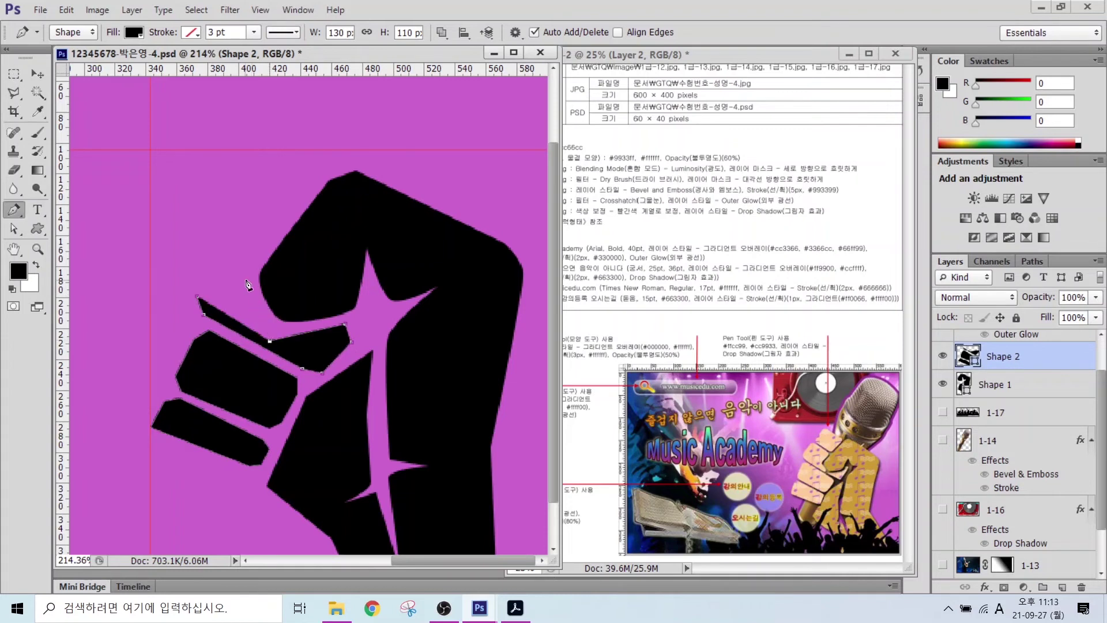
pyautogui.click(249, 280)
pyautogui.click(260, 251)
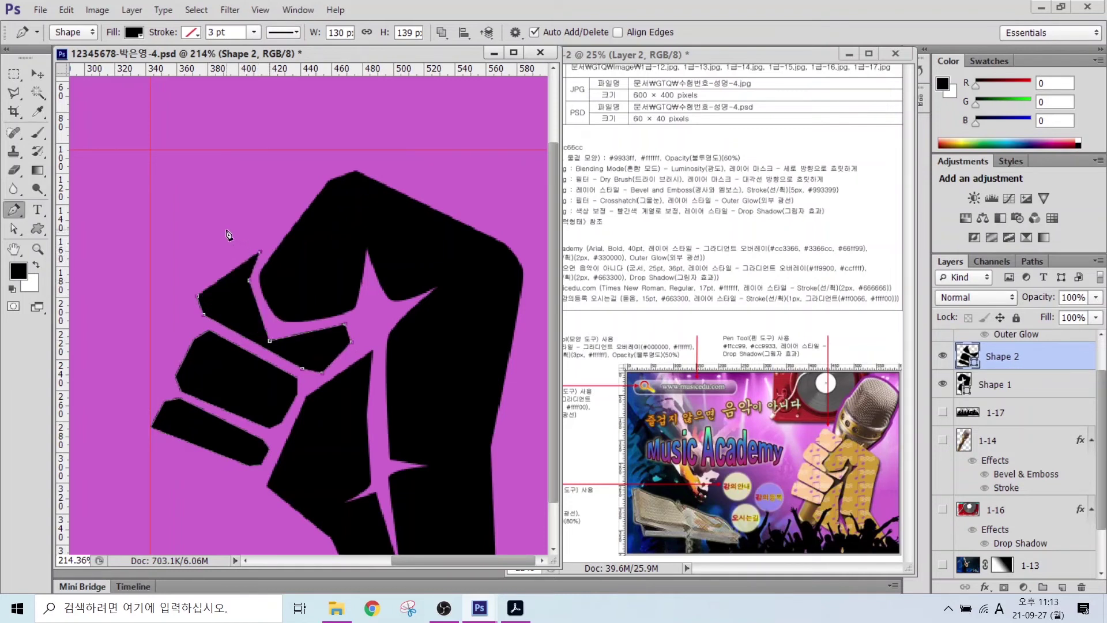
pyautogui.click(224, 231)
pyautogui.click(197, 296)
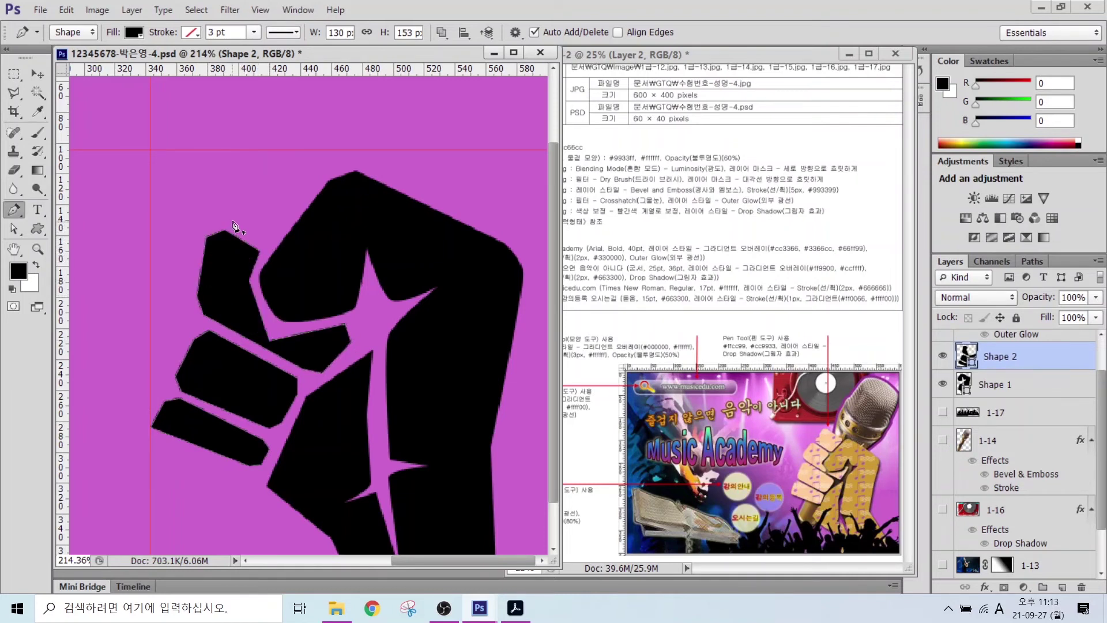
# - Draw the top finger above the fist, starting with a curved corner
pyautogui.moveTo(232, 221); pyautogui.dragTo(230, 206)
pyautogui.click(253, 170)
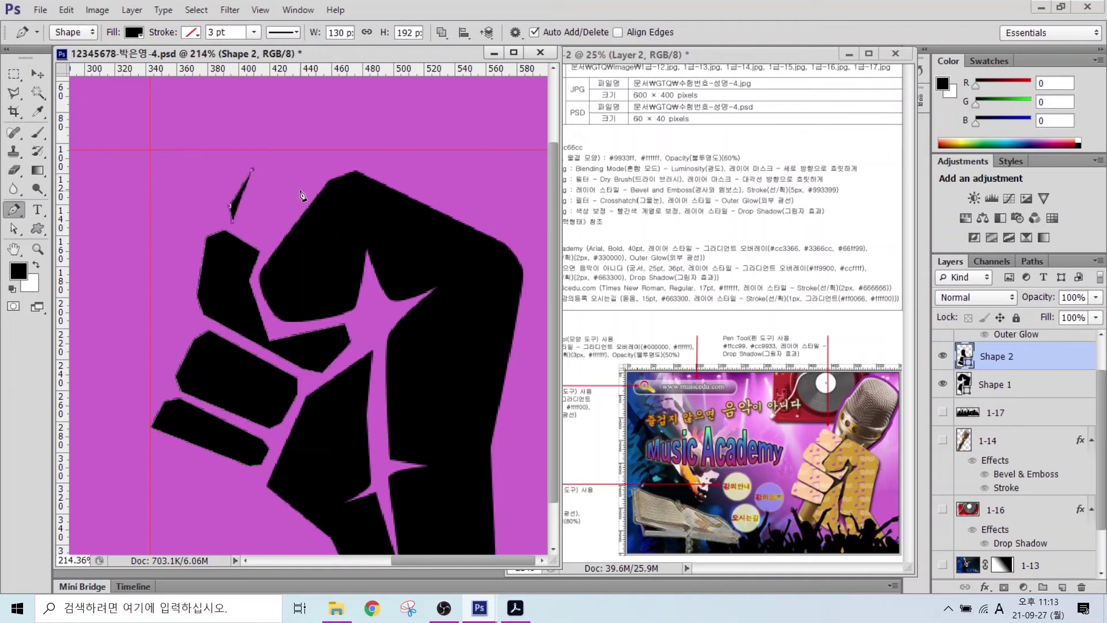
pyautogui.click(302, 188)
pyautogui.click(302, 206)
pyautogui.click(278, 231)
pyautogui.click(263, 236)
pyautogui.click(232, 221)
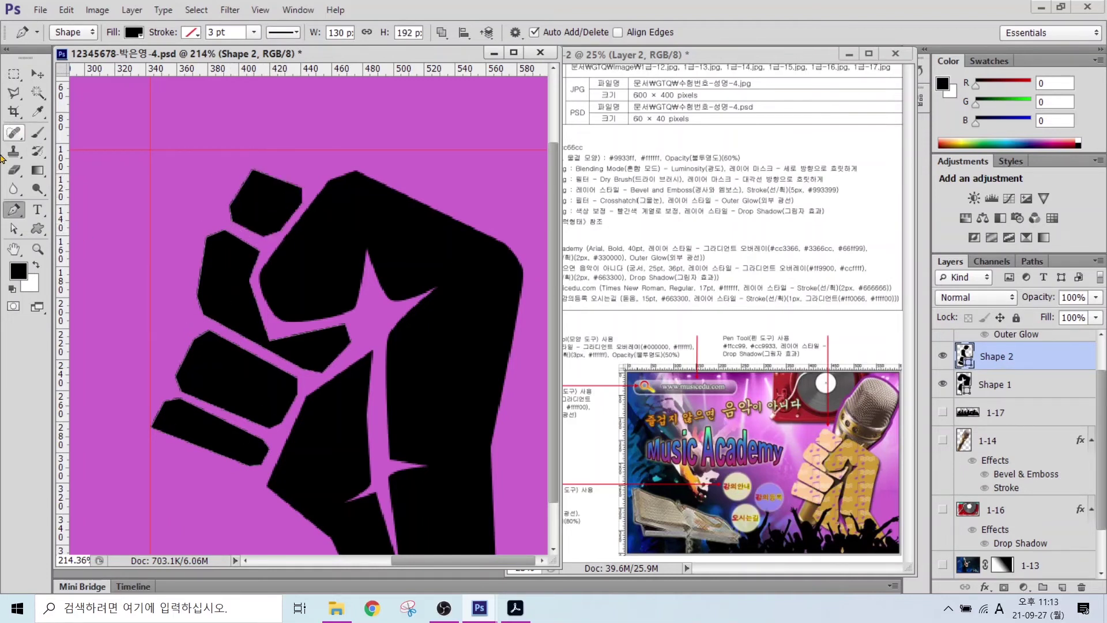
# - With Direct Selection, drag the bottom and middle fingers' corner anchors into neater positions
pyautogui.click(19, 227)
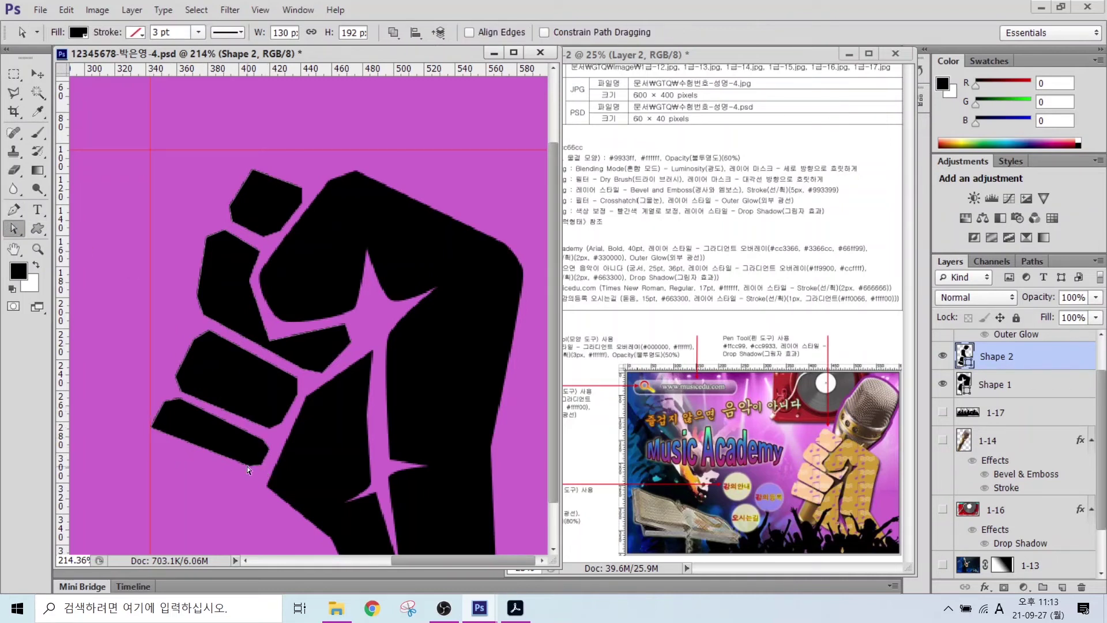
pyautogui.moveTo(242, 479); pyautogui.dragTo(274, 450)
pyautogui.moveTo(151, 428); pyautogui.dragTo(184, 400)
pyautogui.click(283, 425)
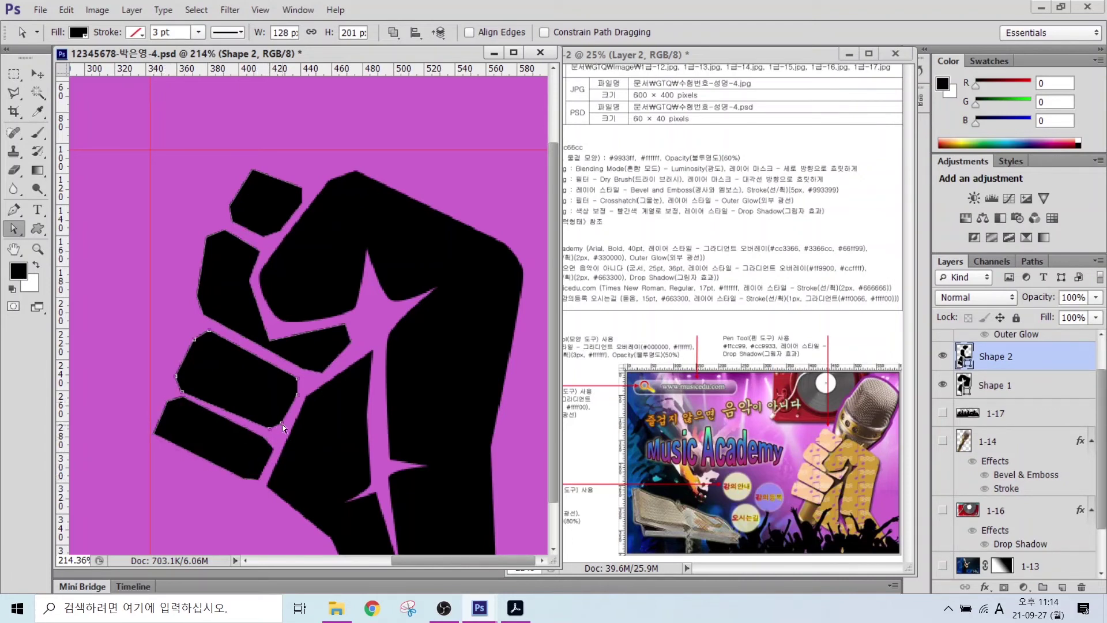
pyautogui.moveTo(181, 391); pyautogui.dragTo(179, 370)
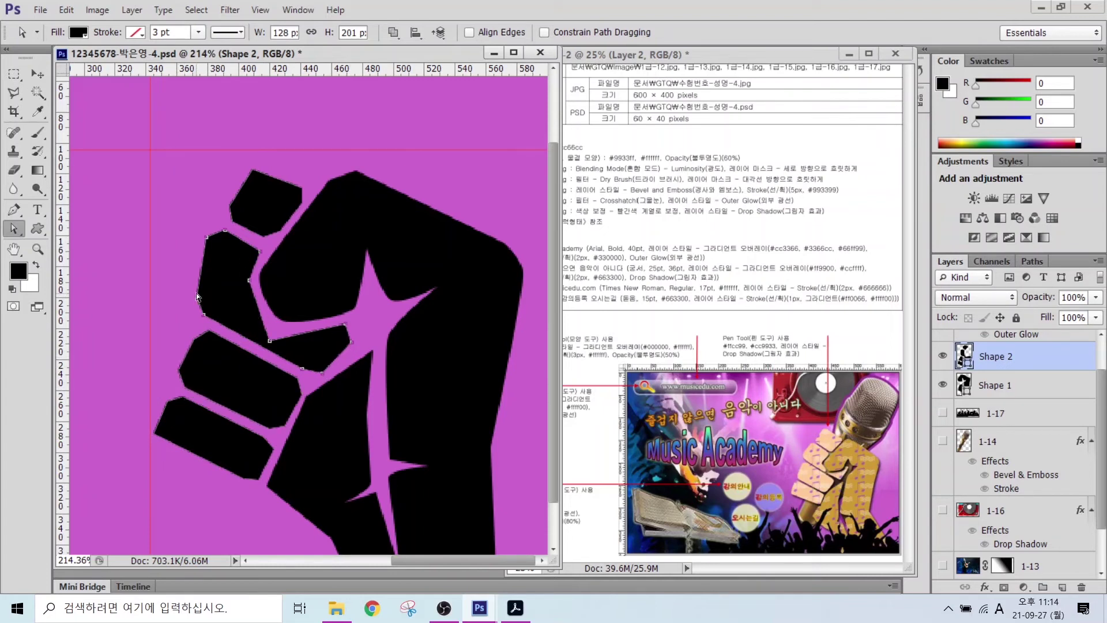
pyautogui.moveTo(206, 313); pyautogui.dragTo(193, 304)
# - Reshape the top finger's corners, nudging its top anchor upward
pyautogui.moveTo(231, 223); pyautogui.dragTo(268, 243)
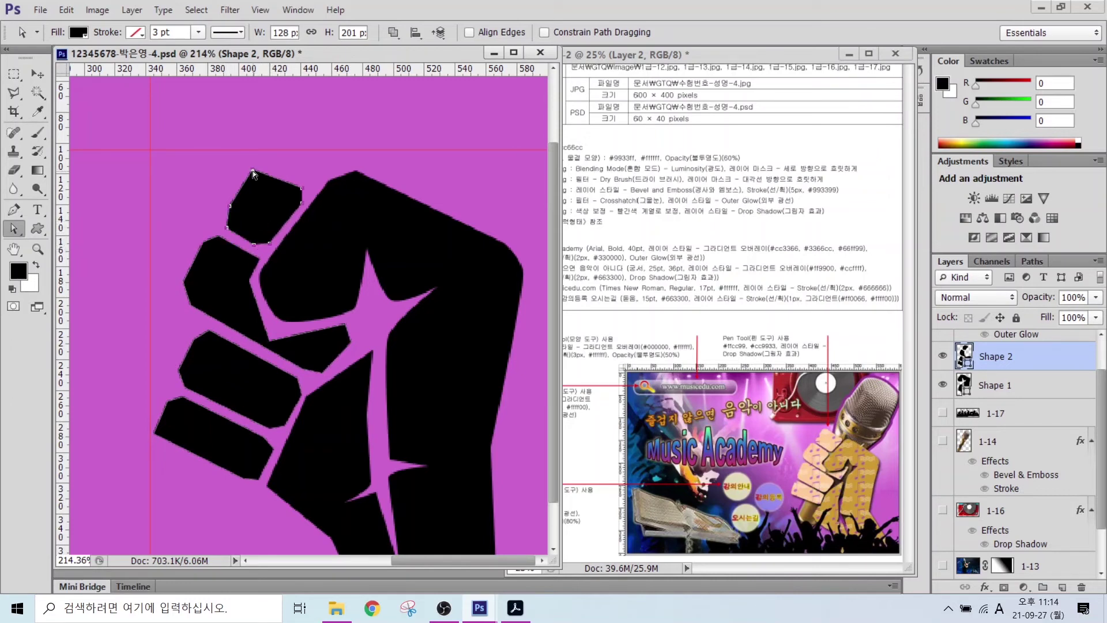
pyautogui.moveTo(233, 198); pyautogui.dragTo(226, 205)
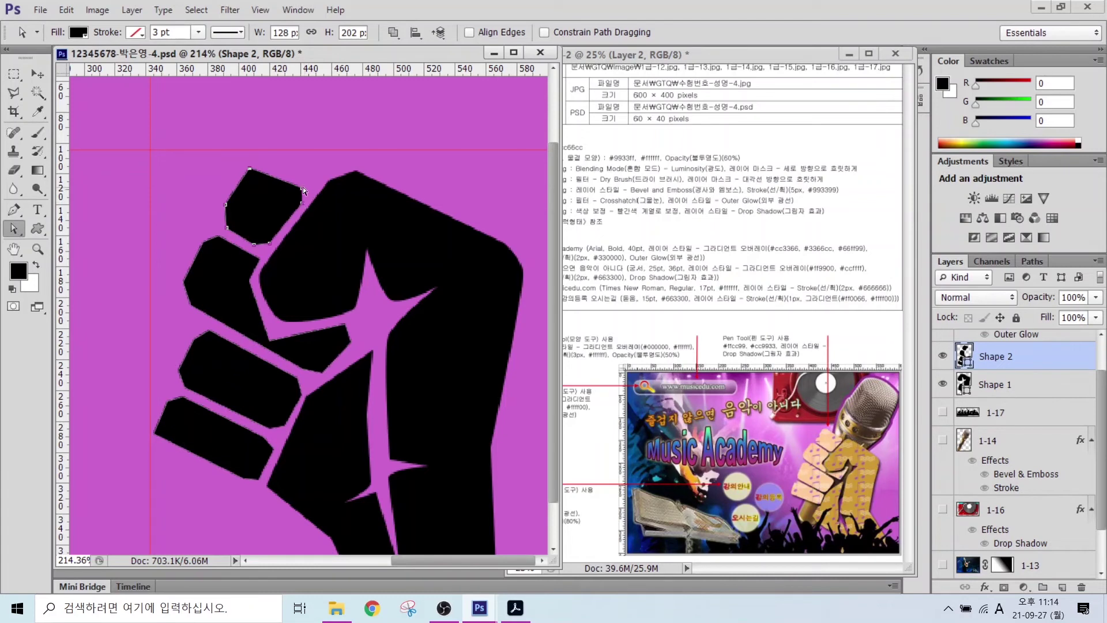
pyautogui.moveTo(250, 168); pyautogui.dragTo(255, 167)
pyautogui.press('Up')
pyautogui.press('Up')
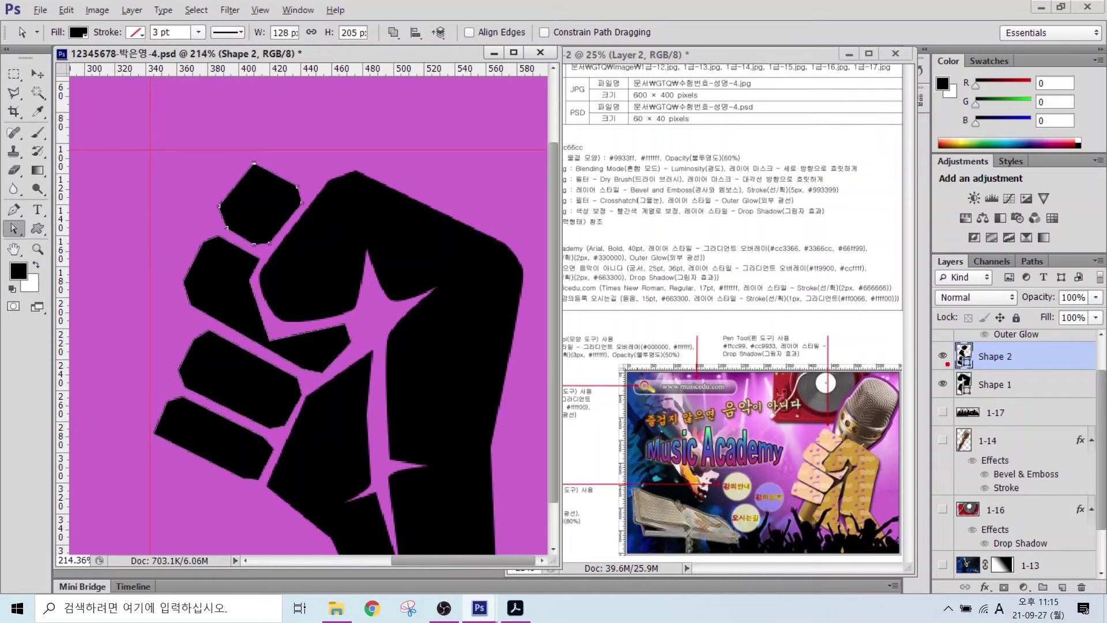
pyautogui.moveTo(965, 397); pyautogui.dragTo(900, 465)
pyautogui.moveTo(947, 368); pyautogui.dragTo(1038, 403)
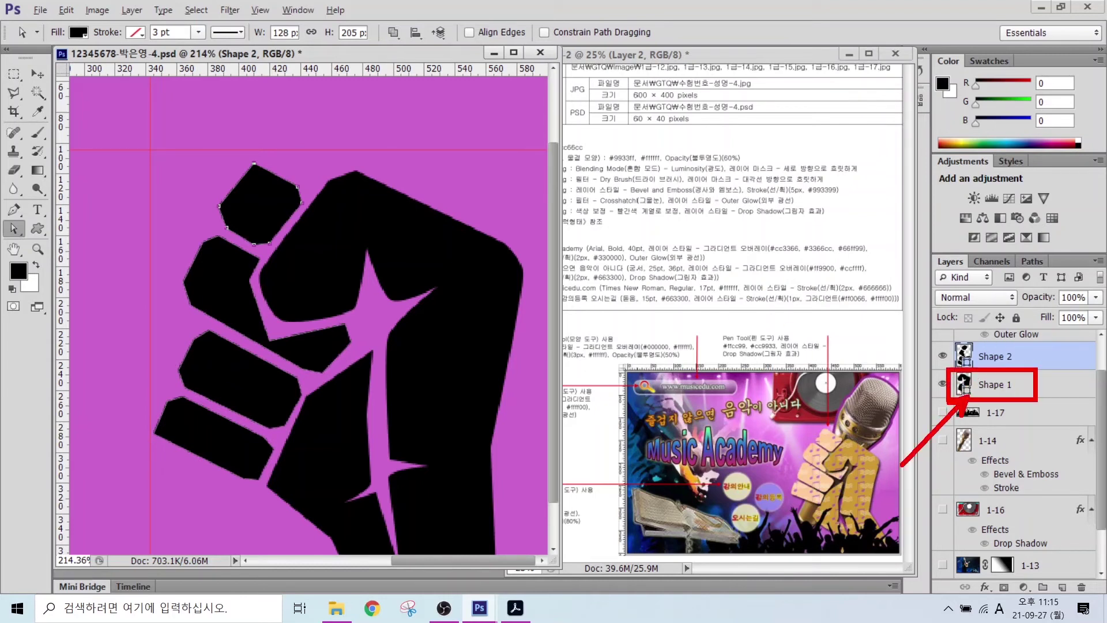
pyautogui.moveTo(944, 340)
pyautogui.mouseDown()
pyautogui.moveTo(1030, 365)
pyautogui.moveTo(1053, 288)
pyautogui.mouseUp()
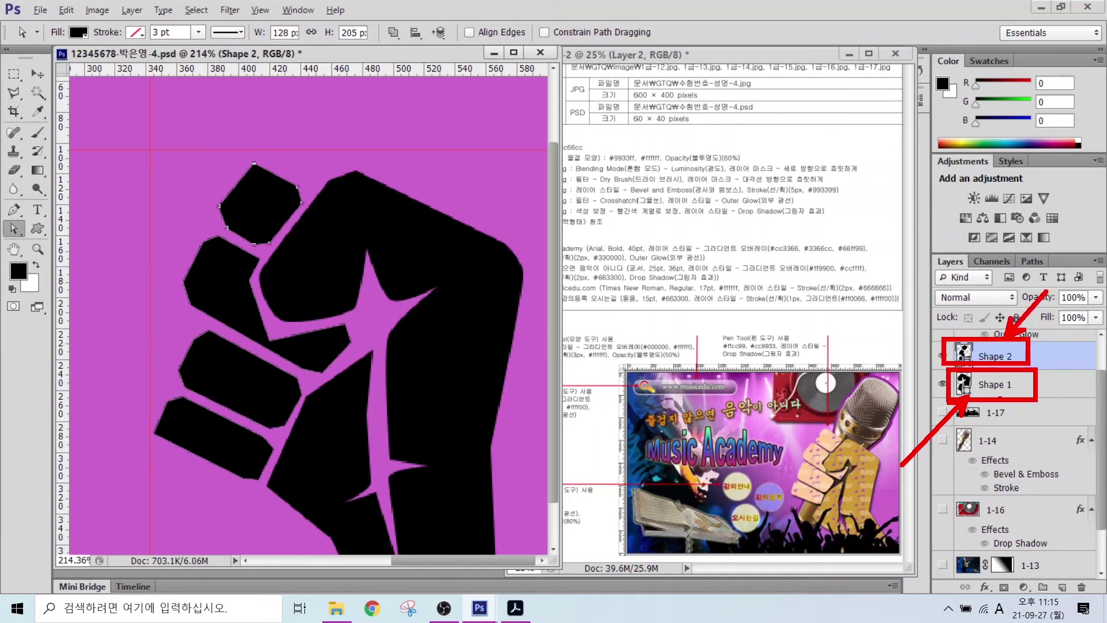
pyautogui.press('Escape')
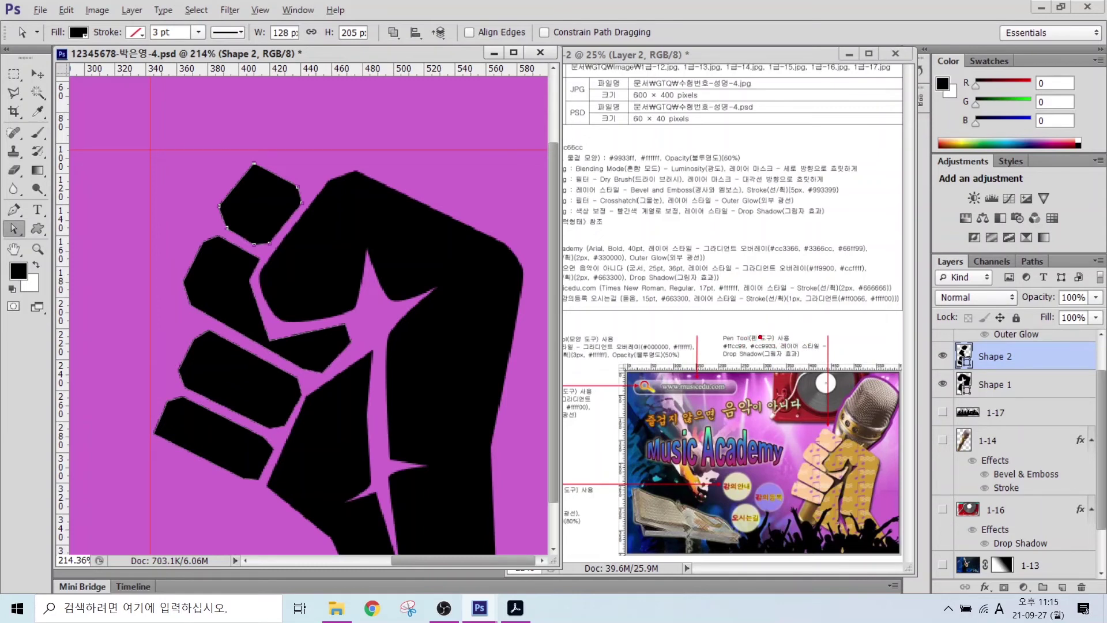
pyautogui.moveTo(714, 307); pyautogui.dragTo(738, 333)
pyautogui.moveTo(796, 288); pyautogui.dragTo(764, 340)
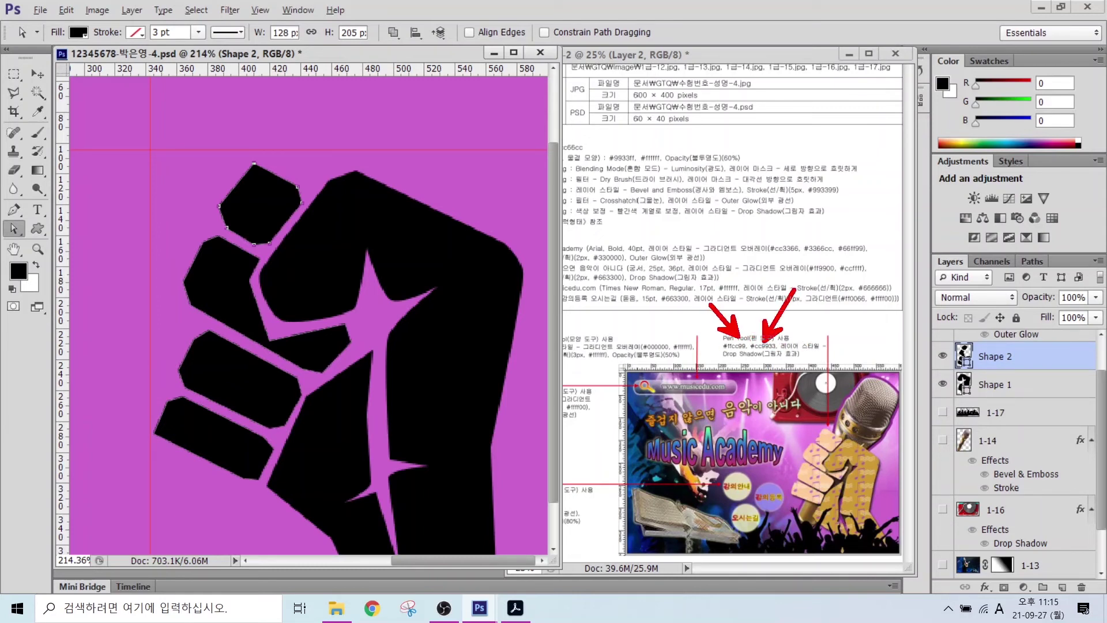
pyautogui.press('Escape')
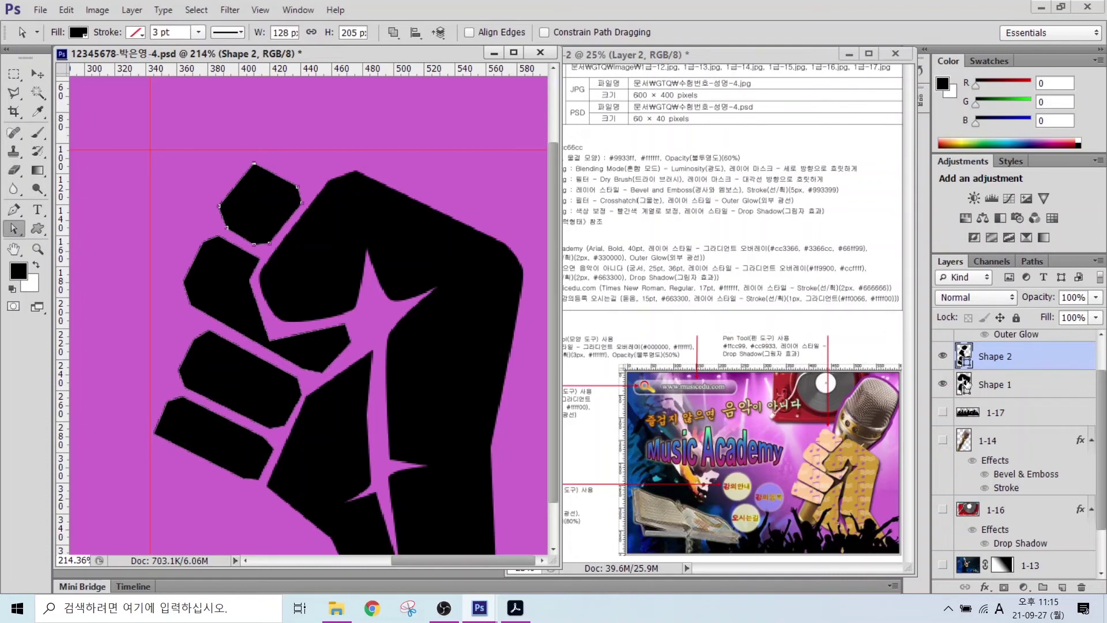
# - Fill the fist Shape 1 with gold #cc9933 and the fingers Shape 2 with peach #ffcc99
pyautogui.click(967, 384)
pyautogui.doubleClick(966, 384)
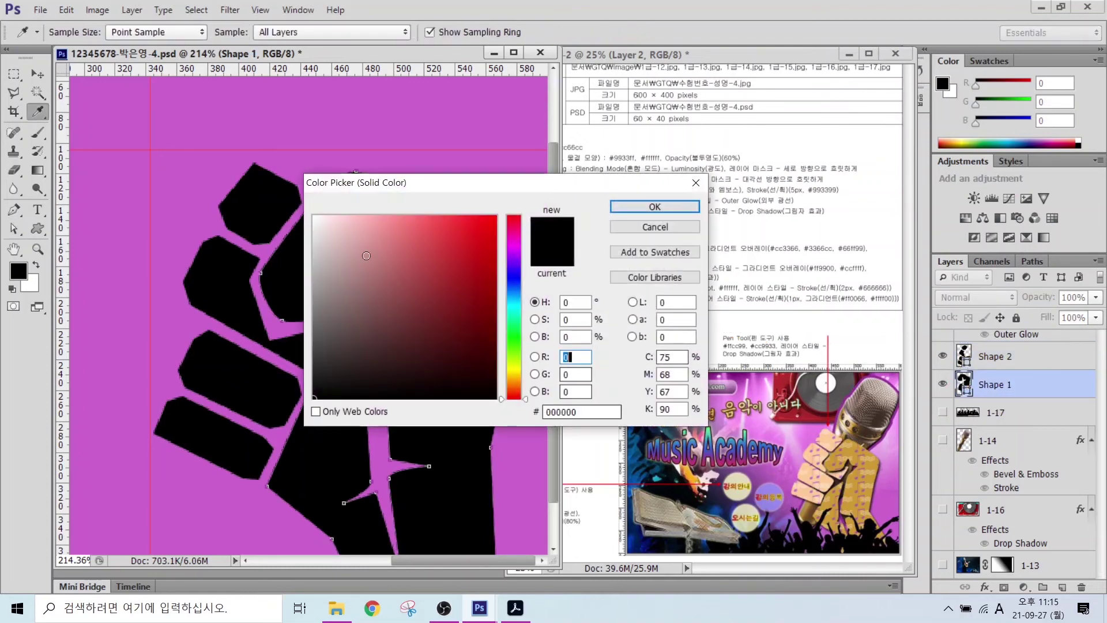
pyautogui.click(576, 410)
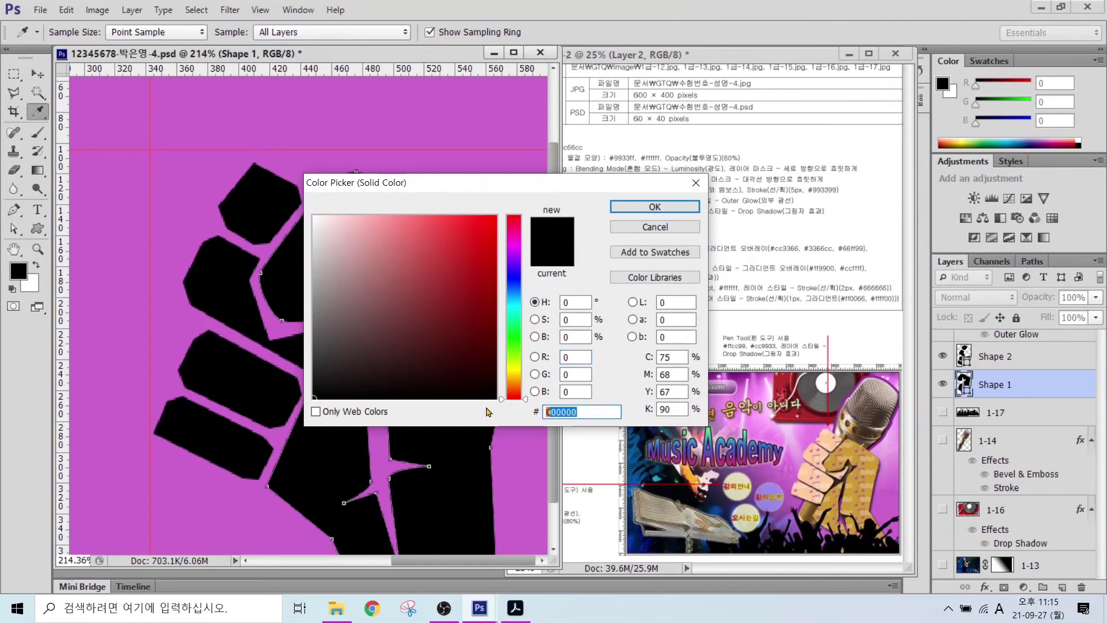
pyautogui.write('f')
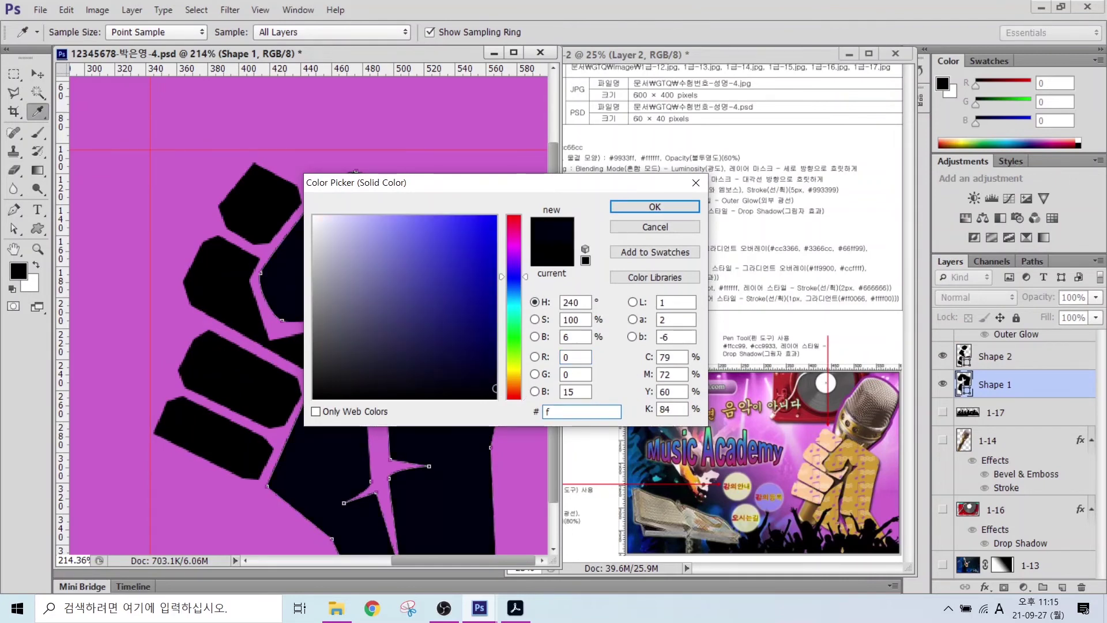
pyautogui.press('BackSpace')
pyautogui.write('cc9933')
pyautogui.press('Return')
pyautogui.doubleClick(964, 356)
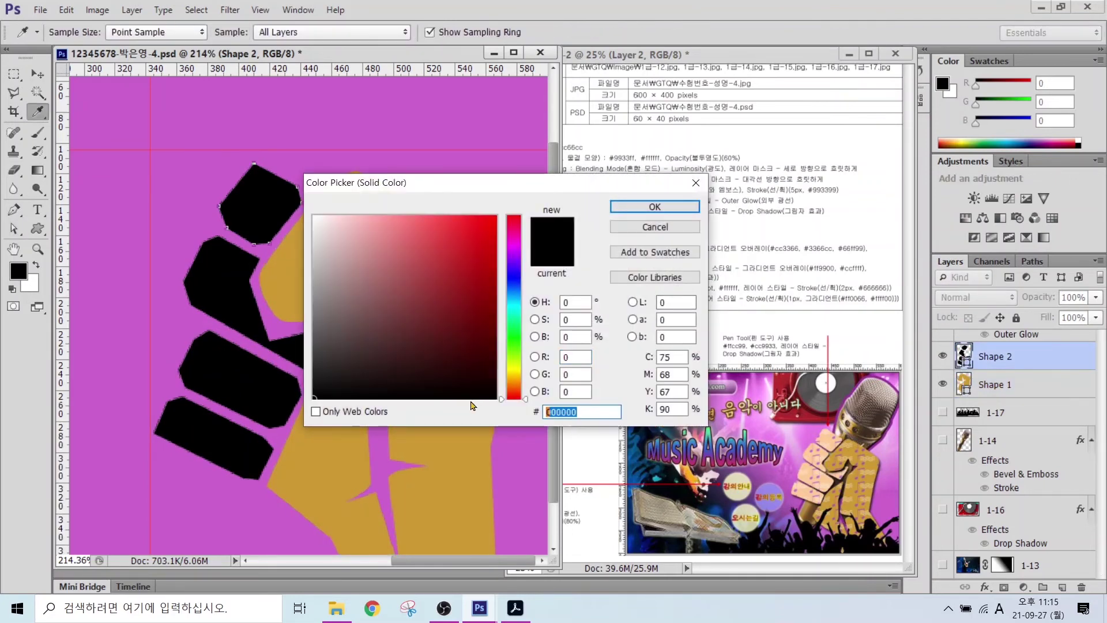
pyautogui.write('ffcc99')
pyautogui.press('Return')
# - Round the fingers' sharp corner anchors into curves with the Convert Point Tool
pyautogui.click(14, 209)
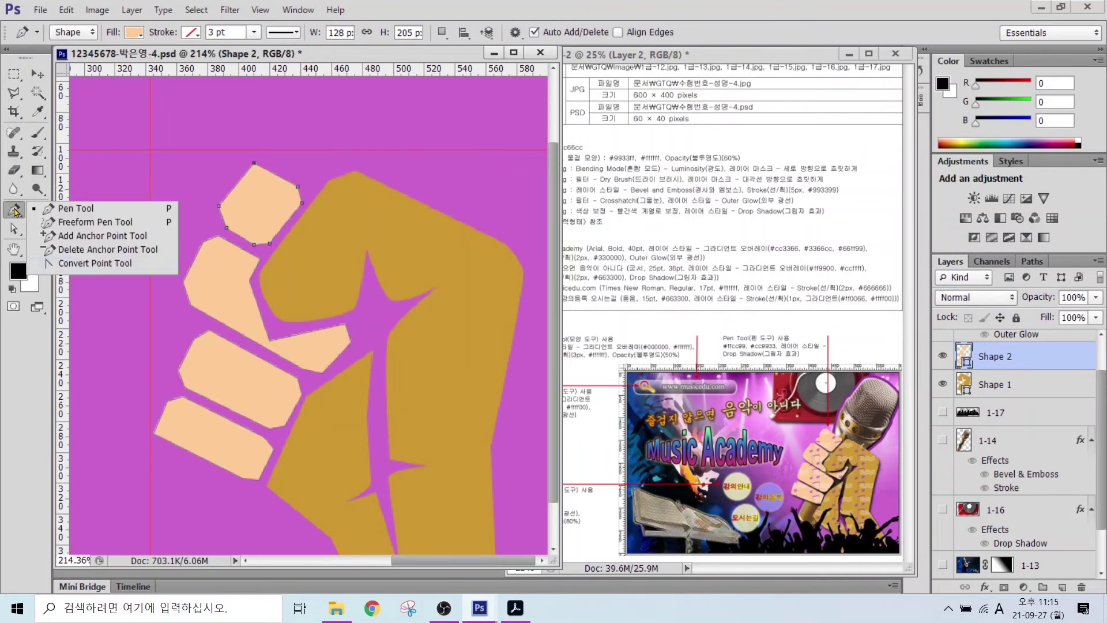
pyautogui.click(69, 267)
pyautogui.click(154, 436)
pyautogui.moveTo(167, 400); pyautogui.dragTo(168, 396)
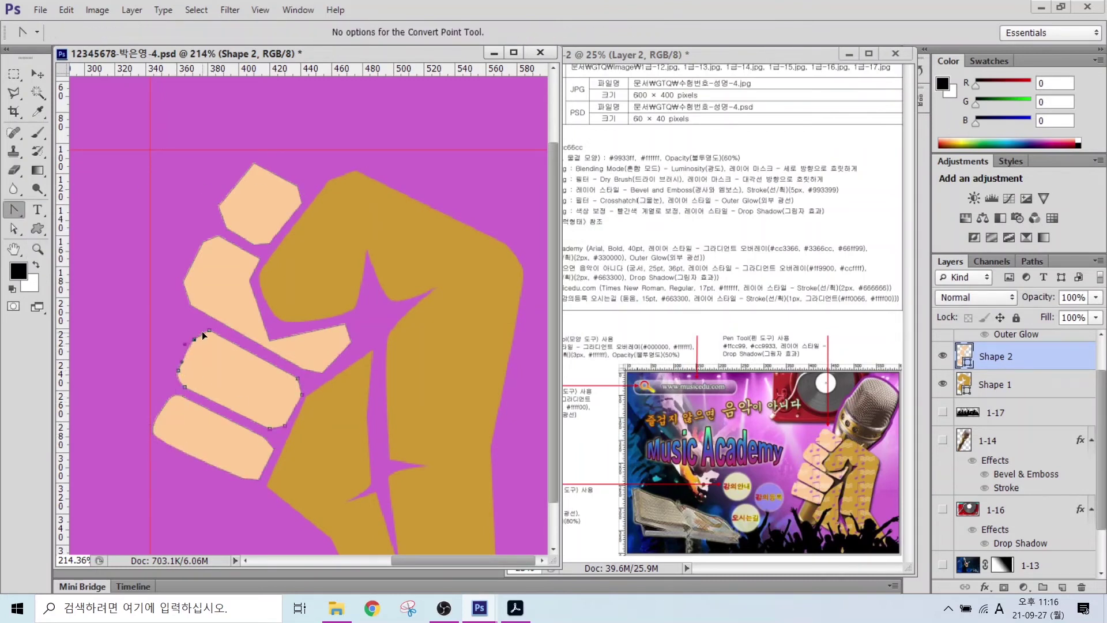
pyautogui.moveTo(301, 394); pyautogui.dragTo(295, 407)
pyautogui.moveTo(192, 303); pyautogui.dragTo(204, 315)
pyautogui.moveTo(260, 335); pyautogui.dragTo(262, 338)
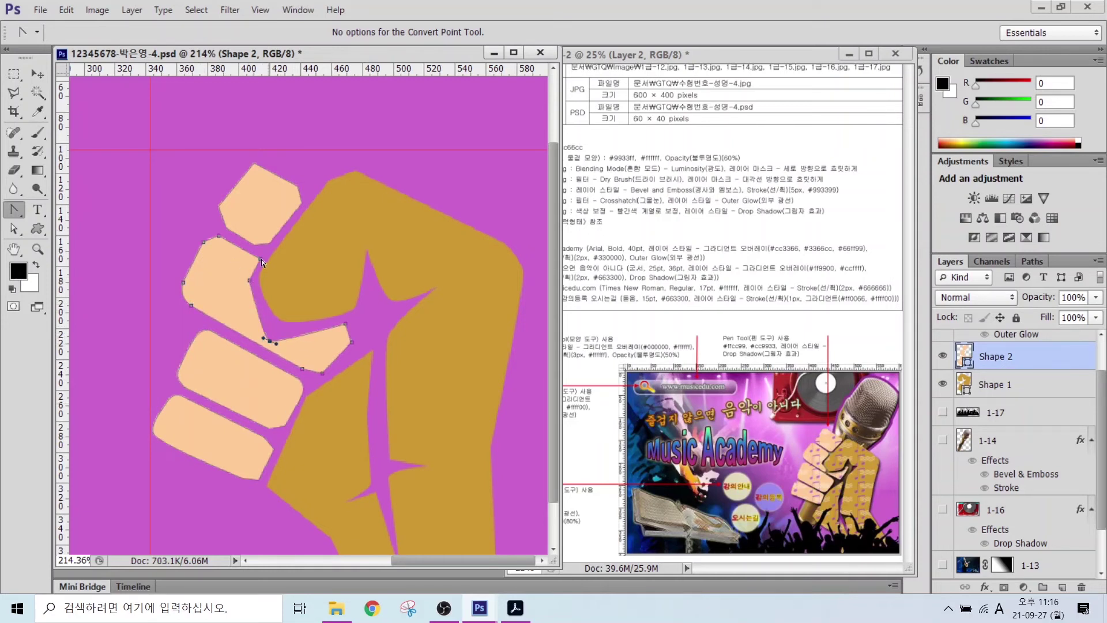
pyautogui.moveTo(218, 206); pyautogui.dragTo(220, 196)
pyautogui.click(14, 228)
pyautogui.click(271, 337)
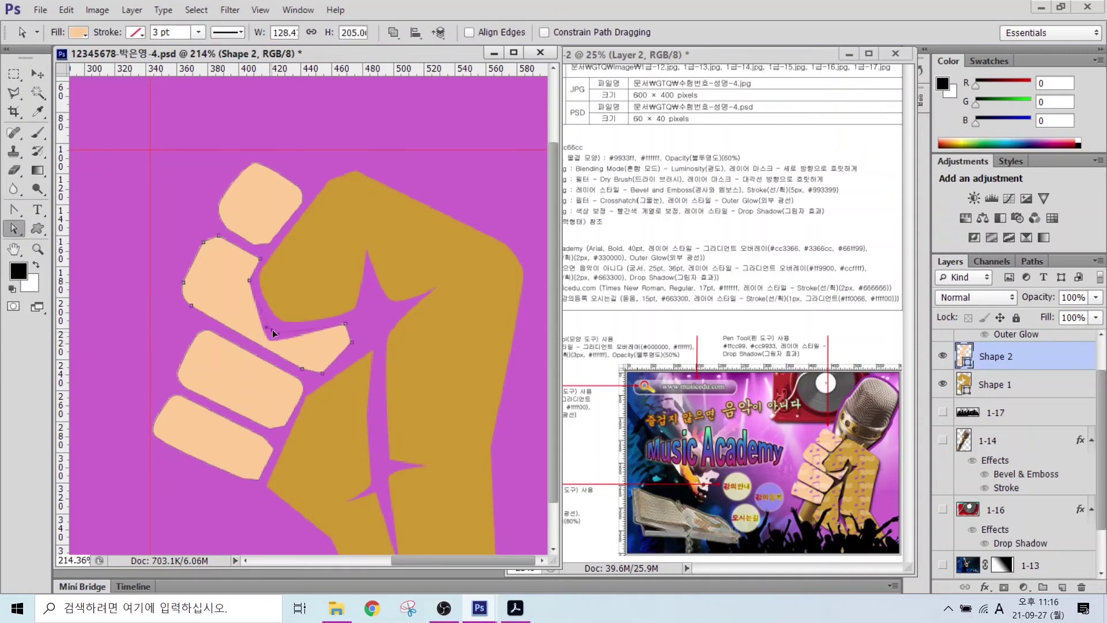
pyautogui.click(366, 247)
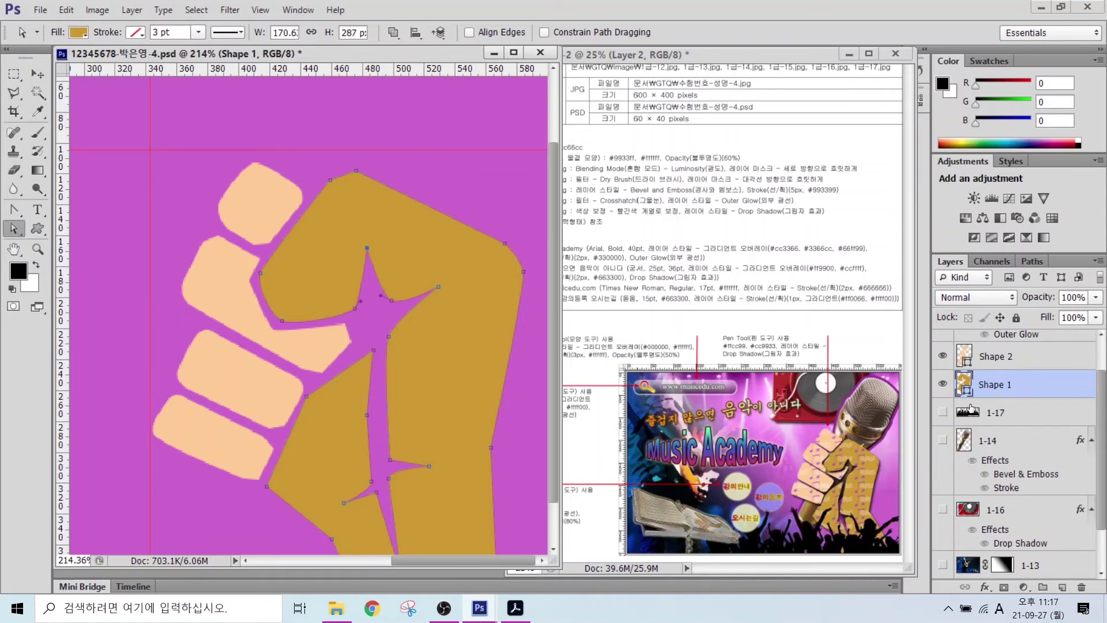
pyautogui.click(1011, 358)
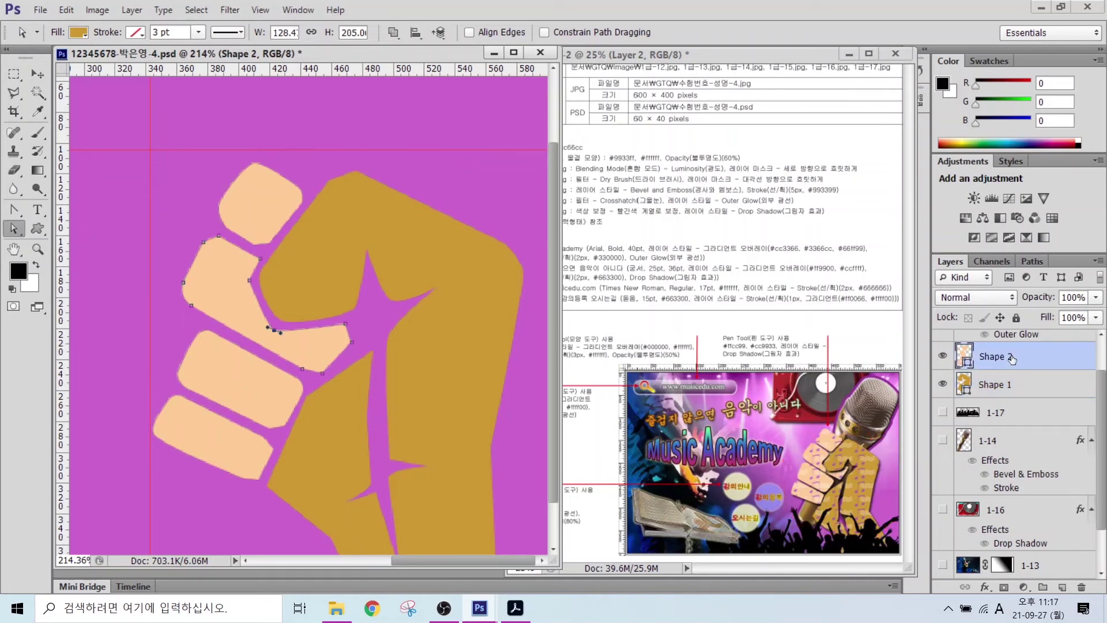
# - Add a new layer named 패턴 above Shape 2 and load Shape 1's outline as a selection
pyautogui.click(1064, 588)
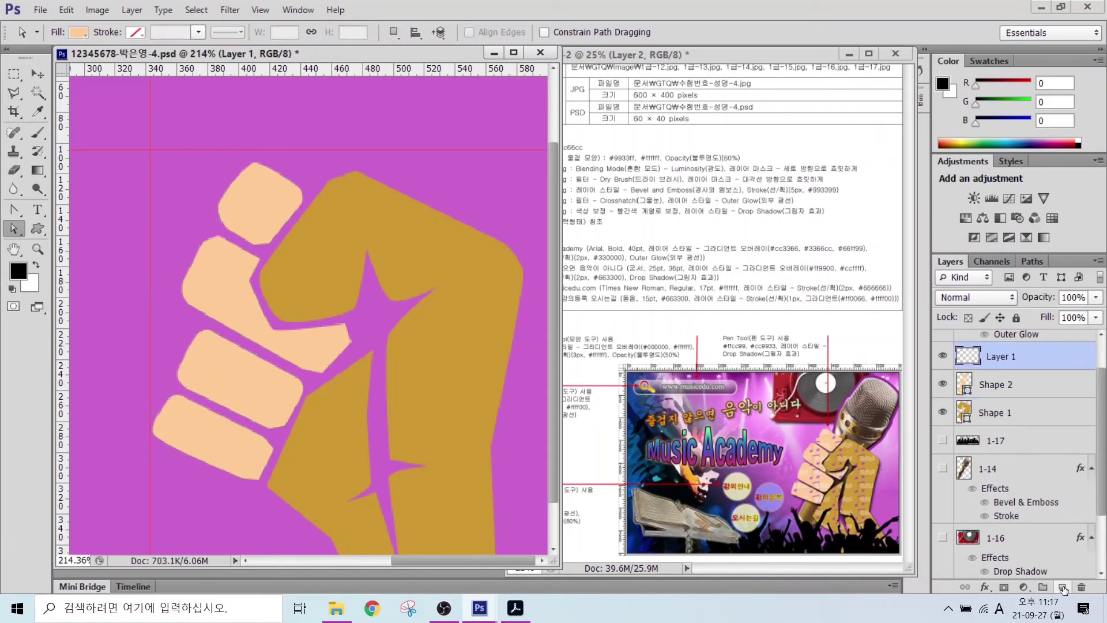
pyautogui.doubleClick(991, 359)
pyautogui.write('V')
pyautogui.press('Hangul')
pyautogui.write('패턴')
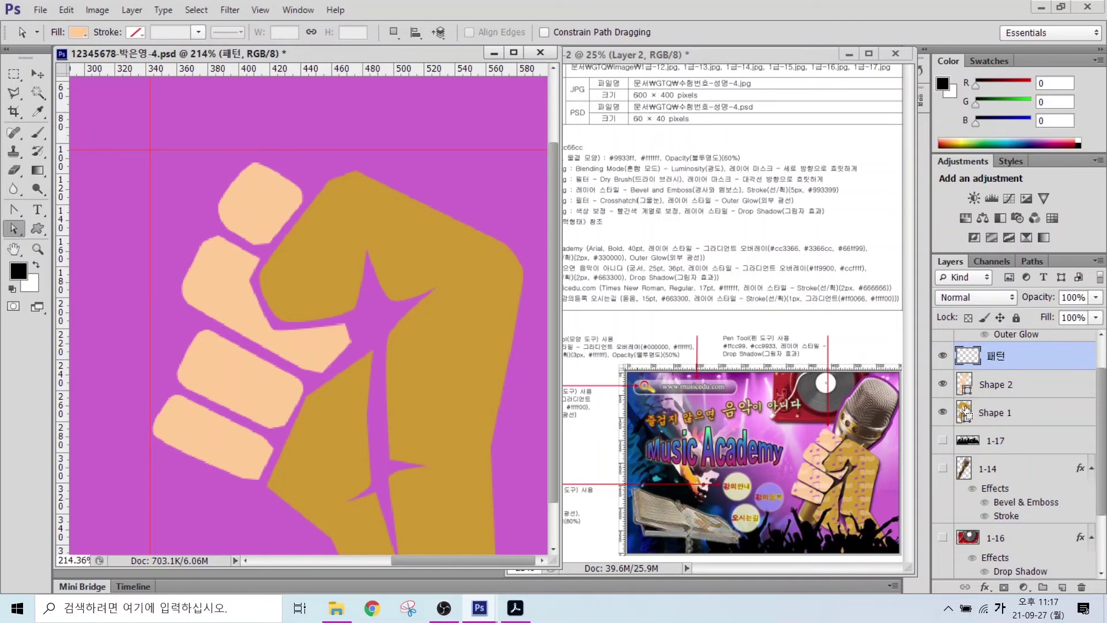
pyautogui.keyDown('ctrl'); pyautogui.click(965, 412); pyautogui.keyUp('ctrl')
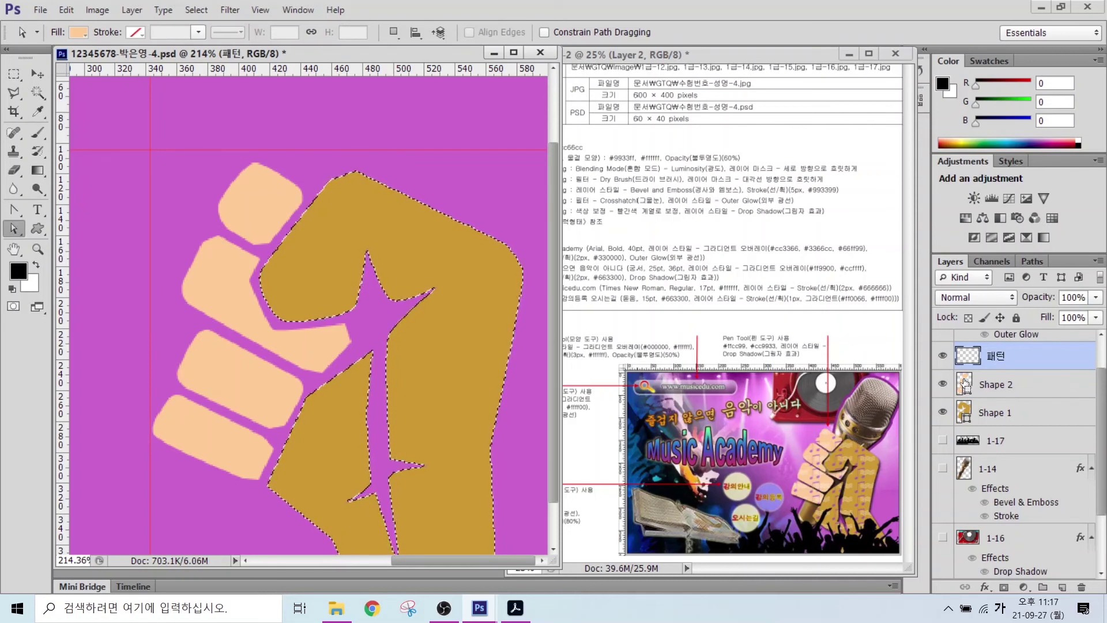
# - Select the combined gold fist and peach fingers outline, with the 패턴 layer active
pyautogui.keyDown('ctrl'); pyautogui.click(965, 383); pyautogui.keyUp('ctrl')
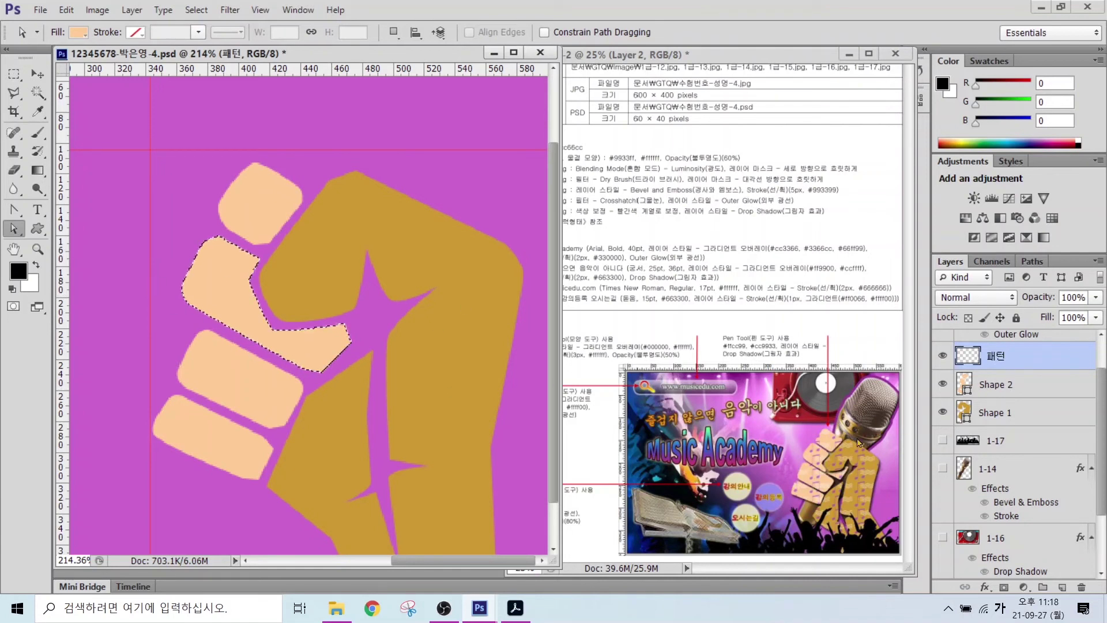
pyautogui.click(1004, 389)
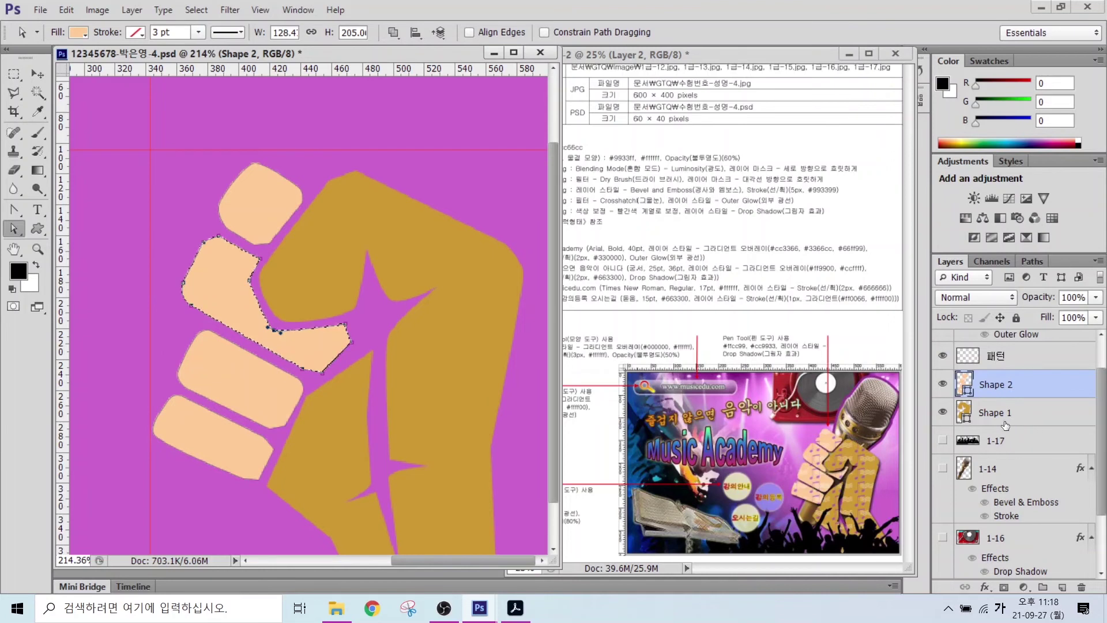
pyautogui.click(998, 419)
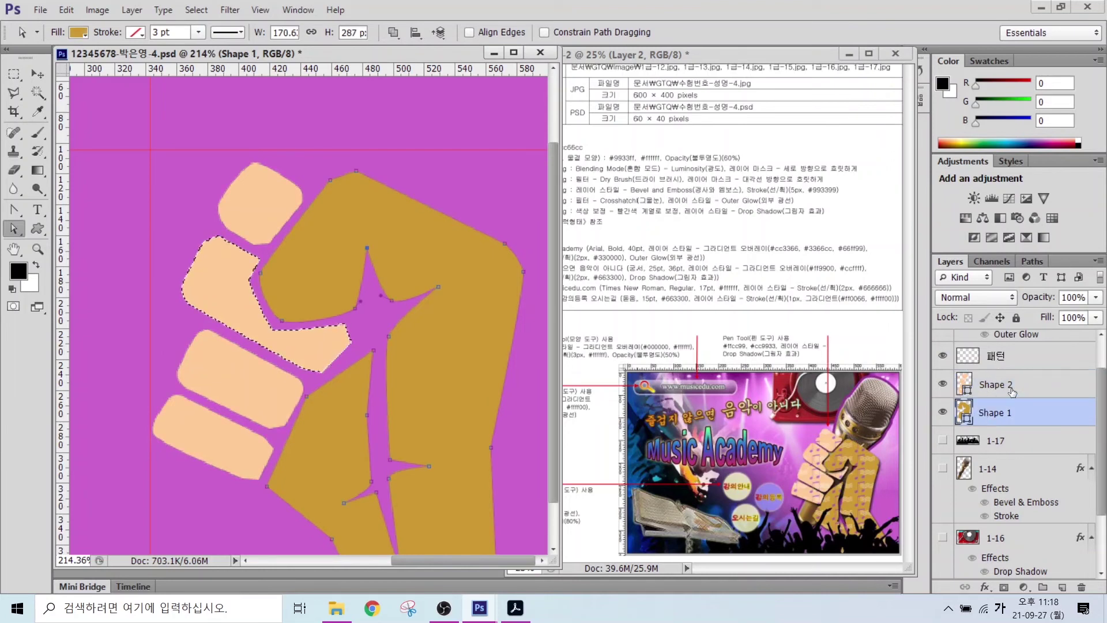
pyautogui.hotkey('ctrl', 'd')
pyautogui.hotkey('alt', ']')
pyautogui.click(992, 420)
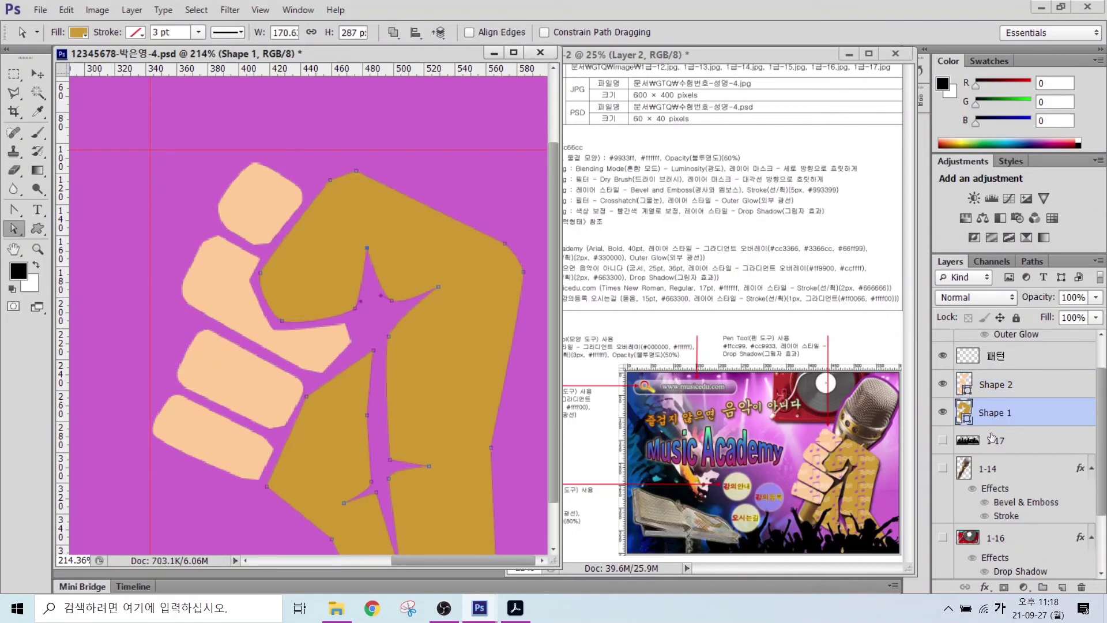
pyautogui.keyDown('ctrl'); pyautogui.click(963, 413); pyautogui.keyUp('ctrl')
pyautogui.keyDown('ctrl'); pyautogui.keyDown('shift'); pyautogui.click(965, 385); pyautogui.keyUp('shift'); pyautogui.keyUp('ctrl')
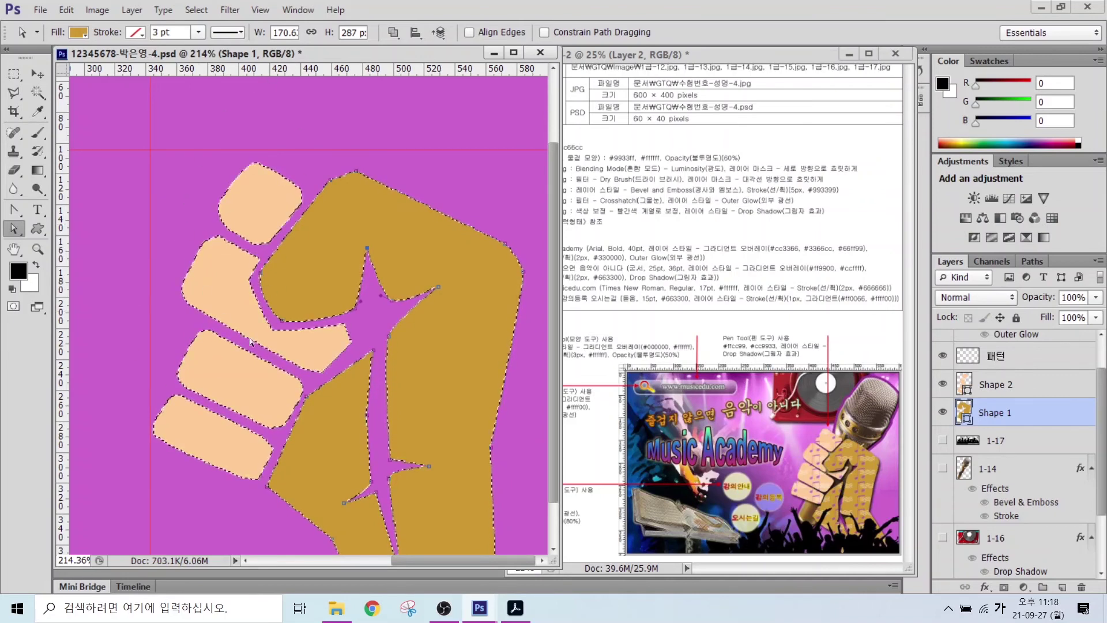
pyautogui.click(1012, 361)
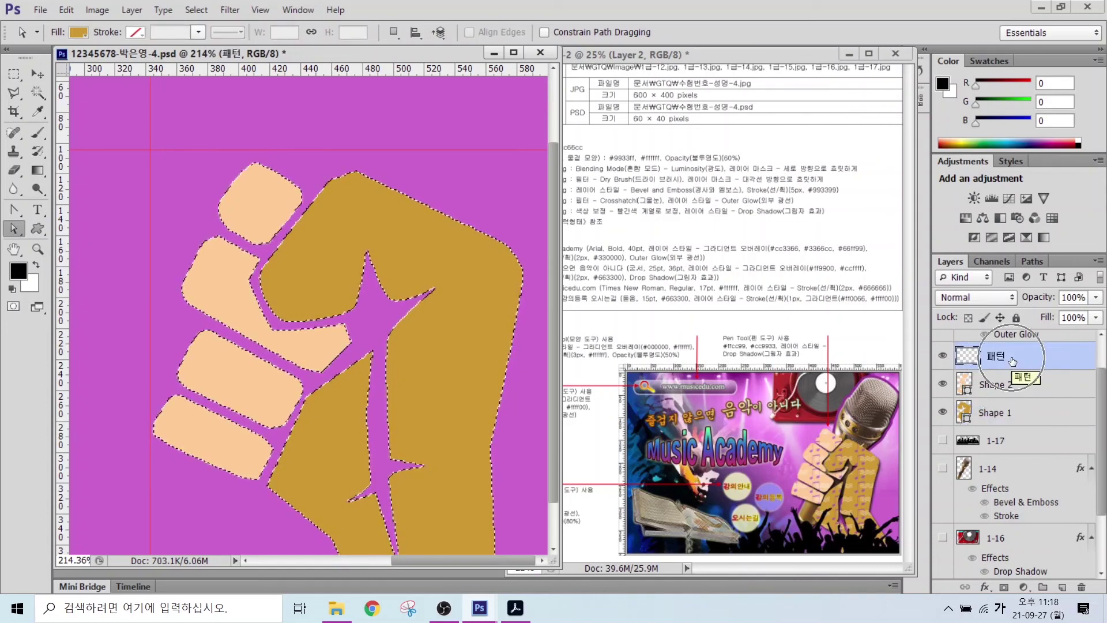
# - Fill the selection on 패턴 with the music-note pattern via Edit > Fill
pyautogui.click(67, 11)
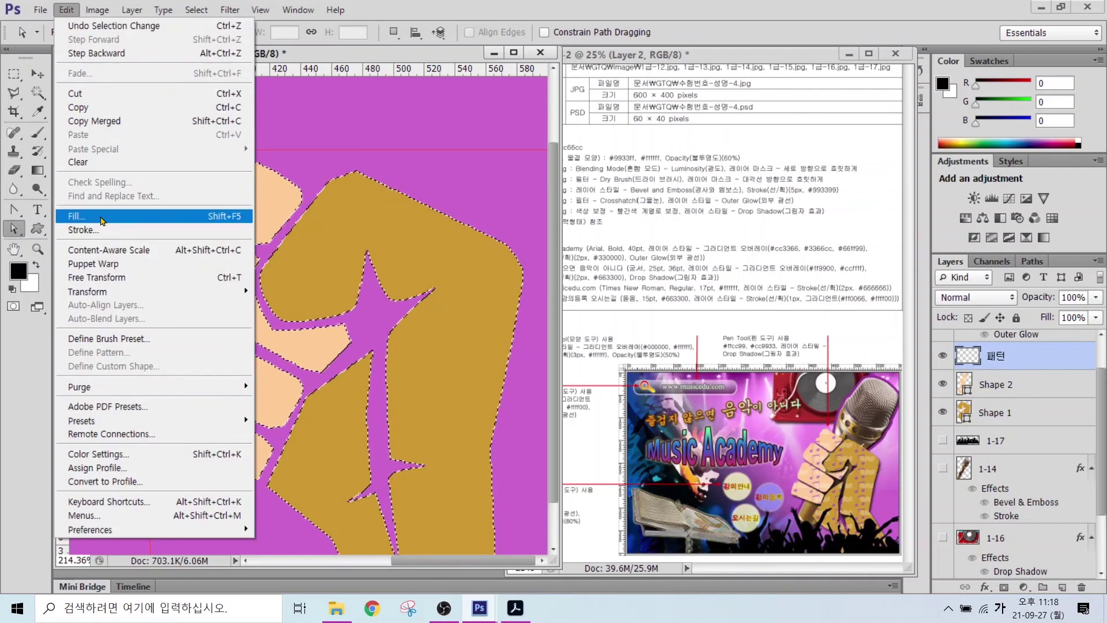
pyautogui.click(76, 216)
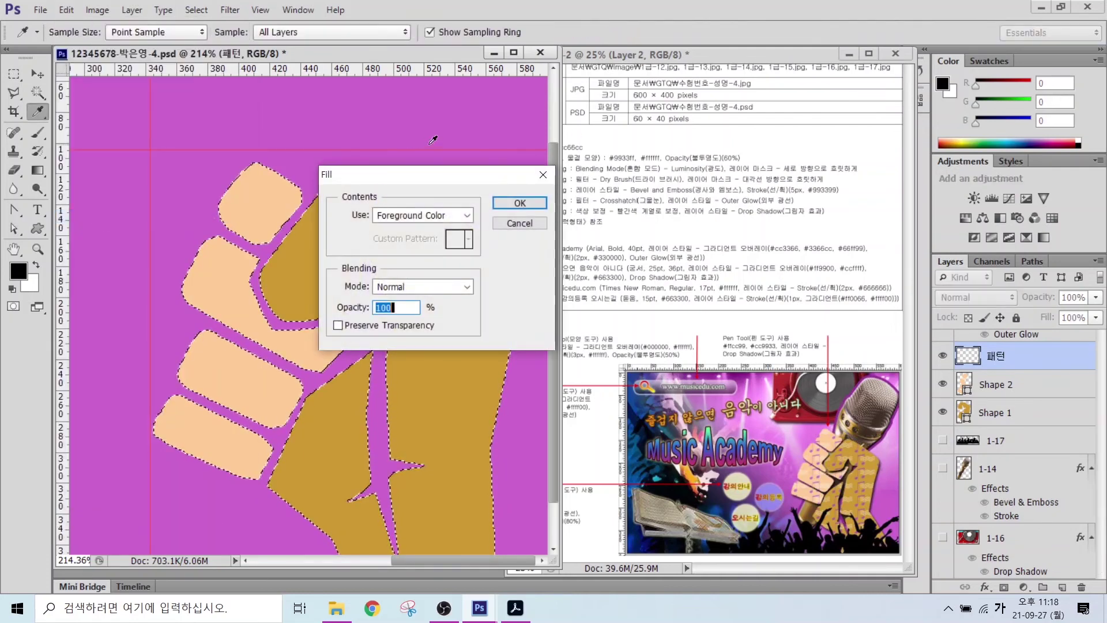
pyautogui.click(397, 216)
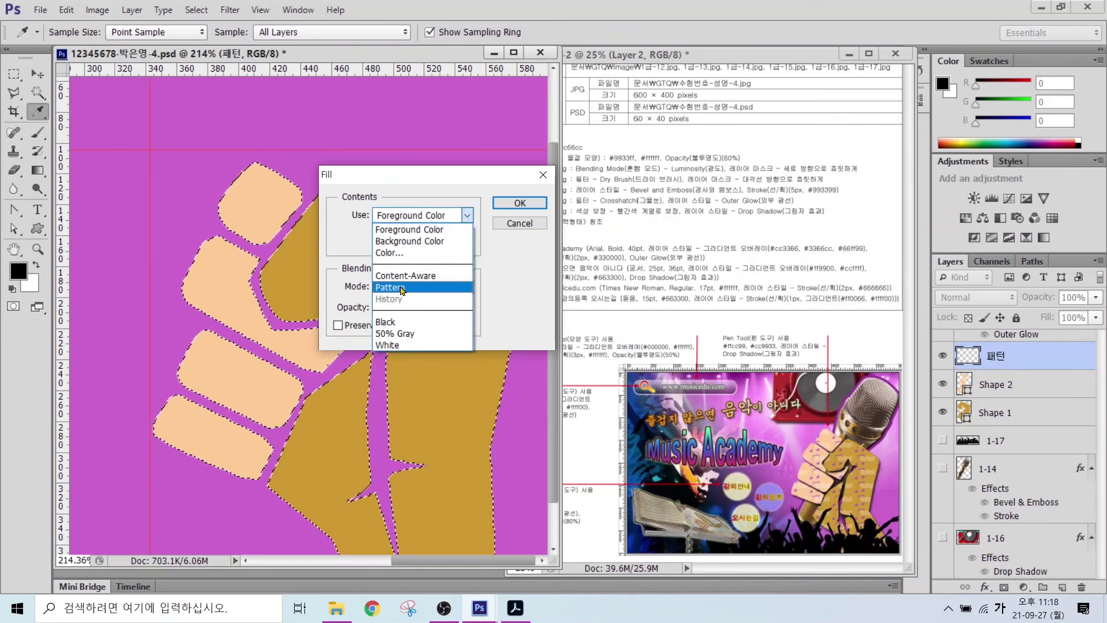
pyautogui.click(402, 289)
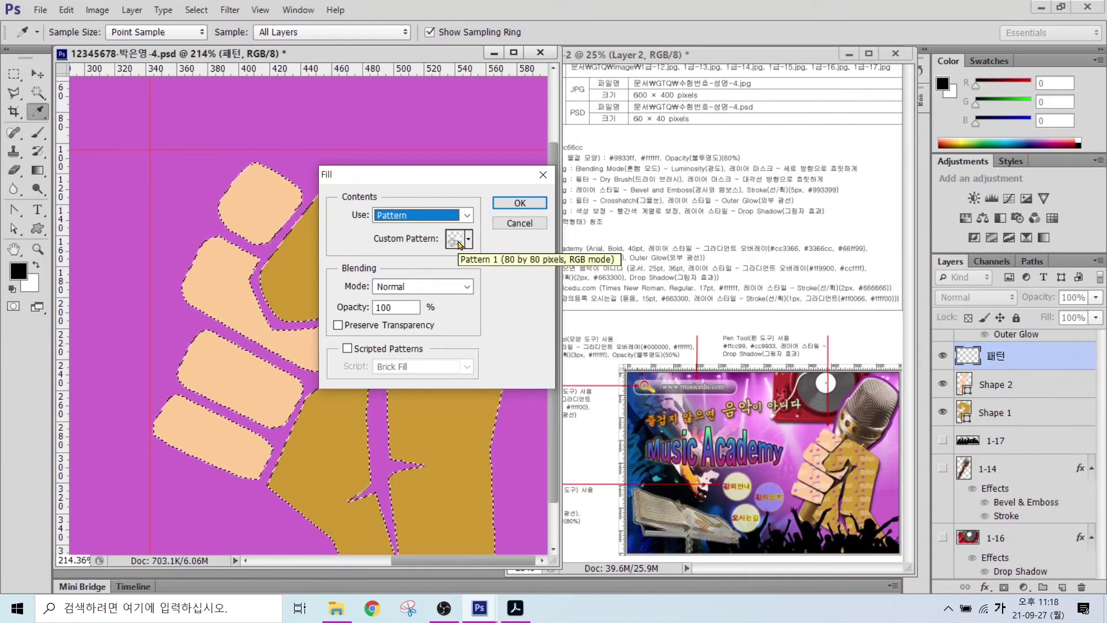
pyautogui.click(460, 243)
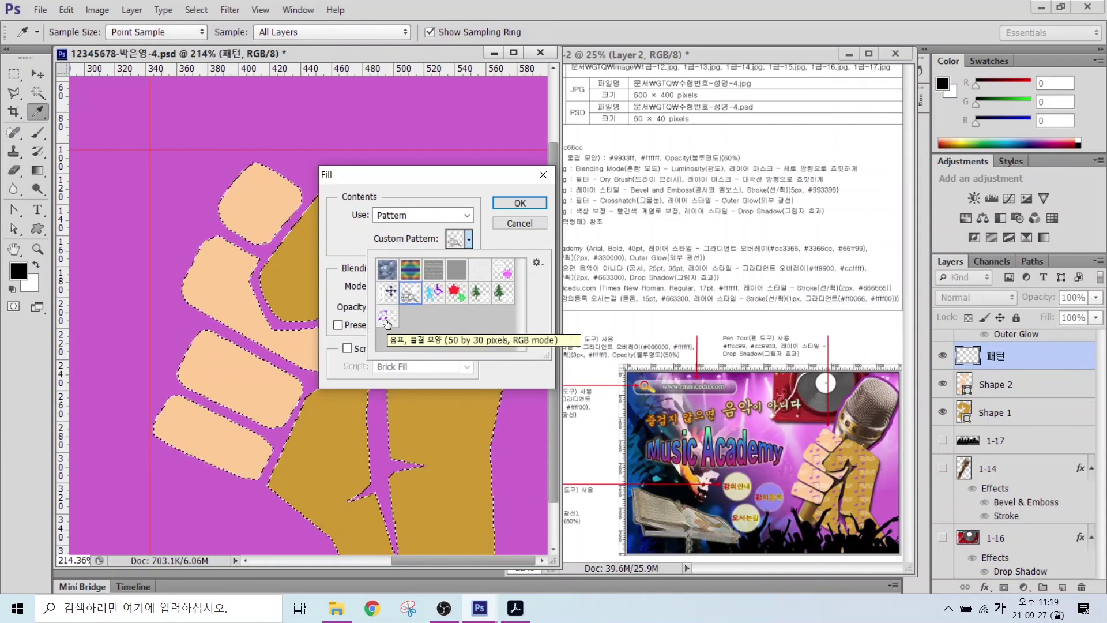
pyautogui.click(386, 323)
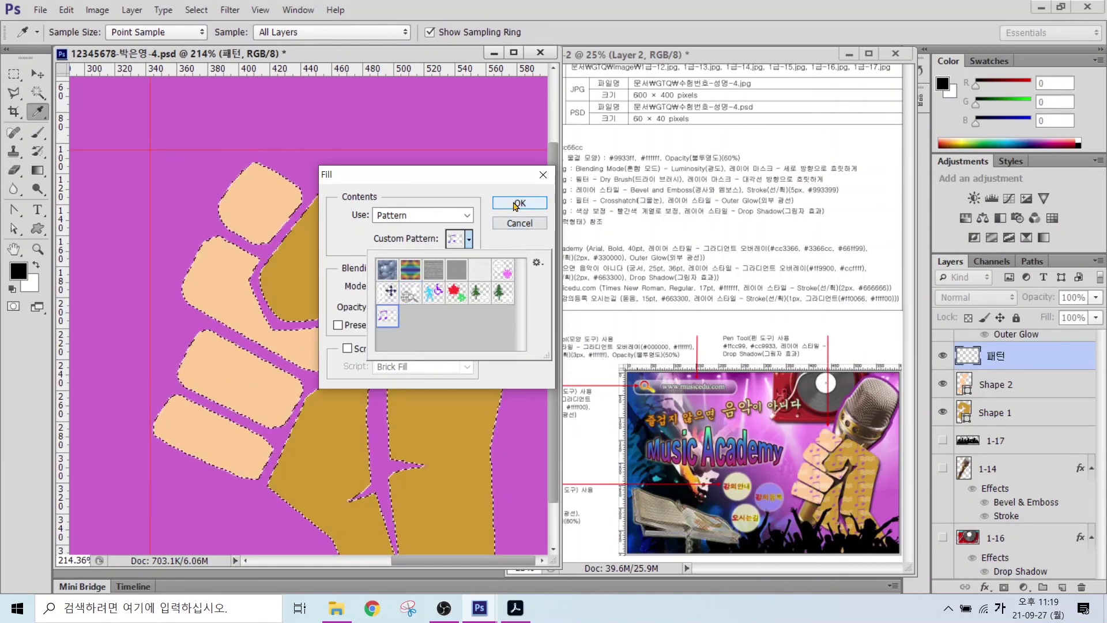
pyautogui.click(519, 203)
pyautogui.press('a')
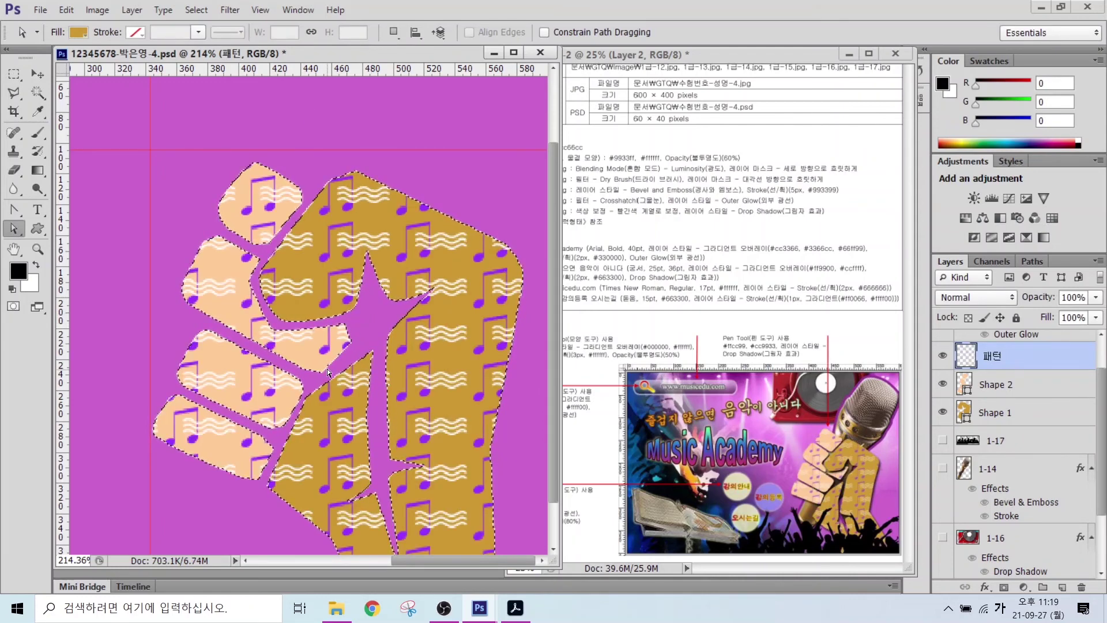
# - Set the 패턴 layer's opacity to 60%
pyautogui.click(451, 318)
pyautogui.moveTo(691, 143)
pyautogui.mouseDown()
pyautogui.moveTo(759, 166)
pyautogui.moveTo(791, 89)
pyautogui.mouseUp()
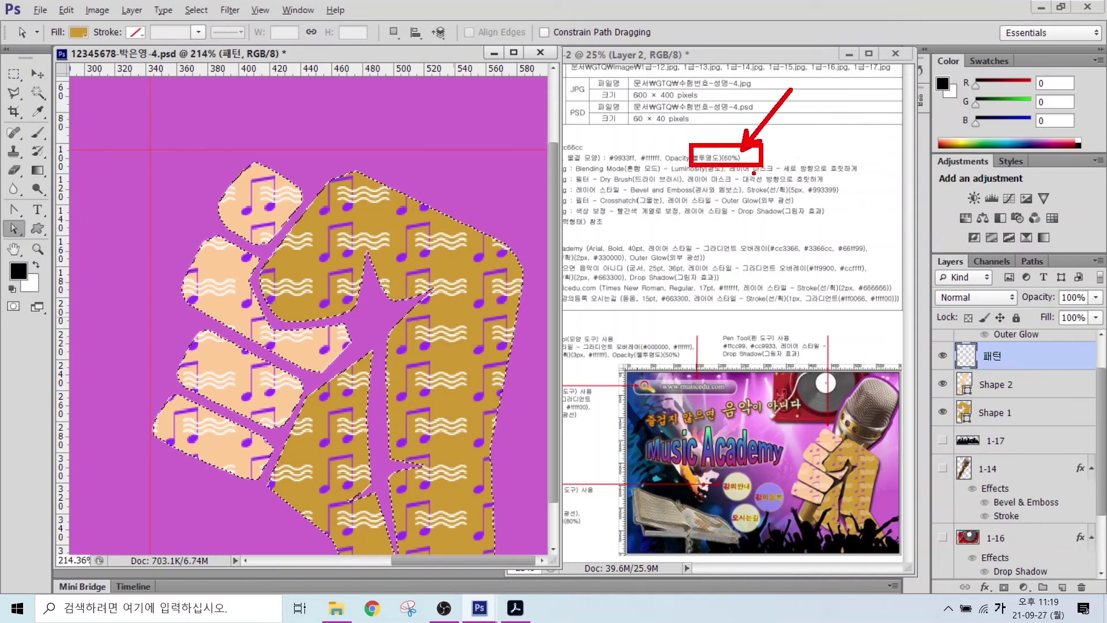
pyautogui.moveTo(955, 343); pyautogui.dragTo(1055, 378)
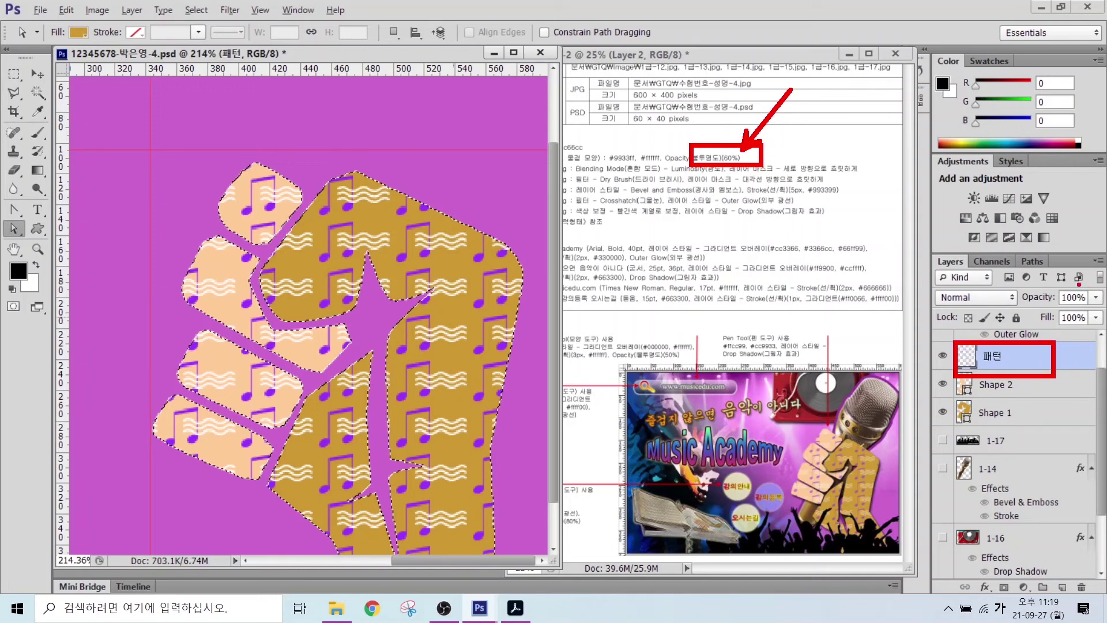
pyautogui.moveTo(1074, 291)
pyautogui.mouseDown()
pyautogui.moveTo(1104, 307)
pyautogui.moveTo(1046, 252)
pyautogui.mouseUp()
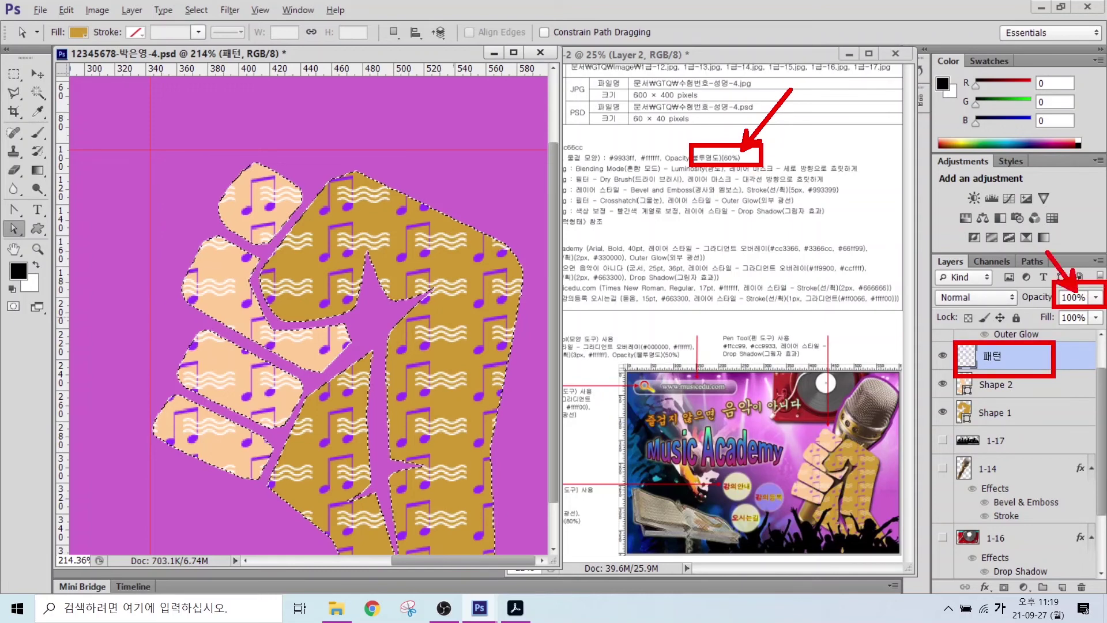
pyautogui.press('Escape')
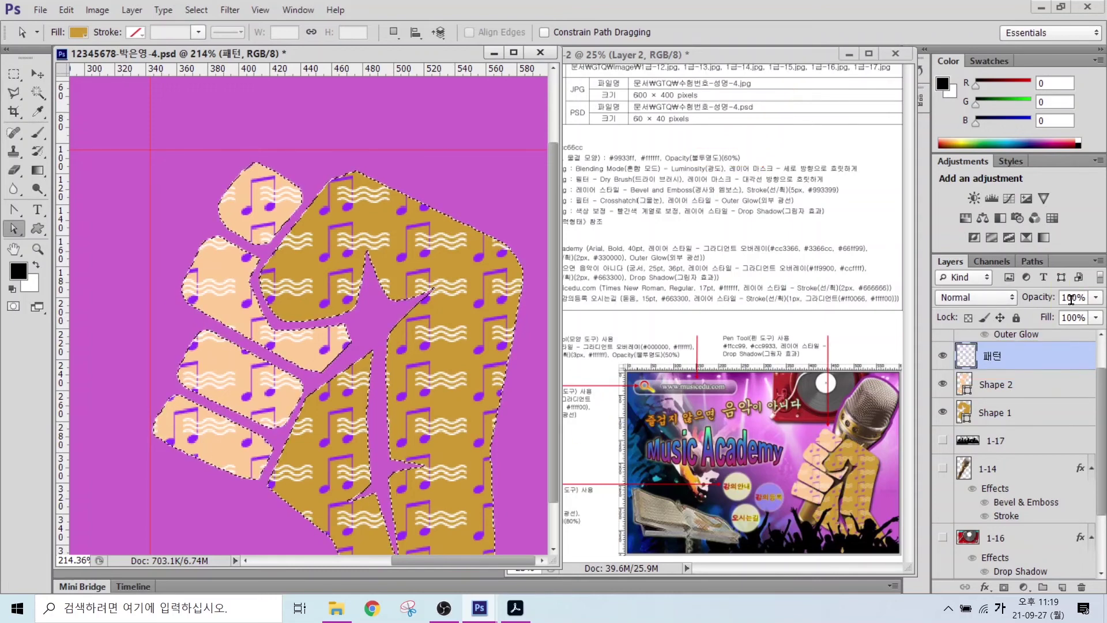
pyautogui.click(1049, 300)
pyautogui.write('60')
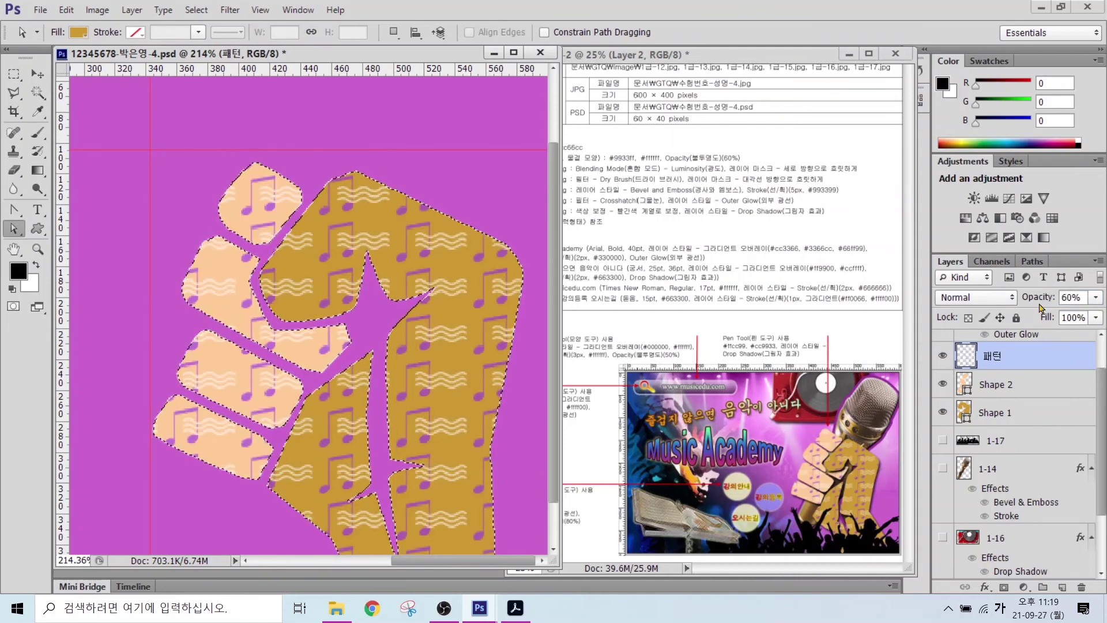
# - Deselect the fist and fit the whole canvas in the window
pyautogui.click(196, 9)
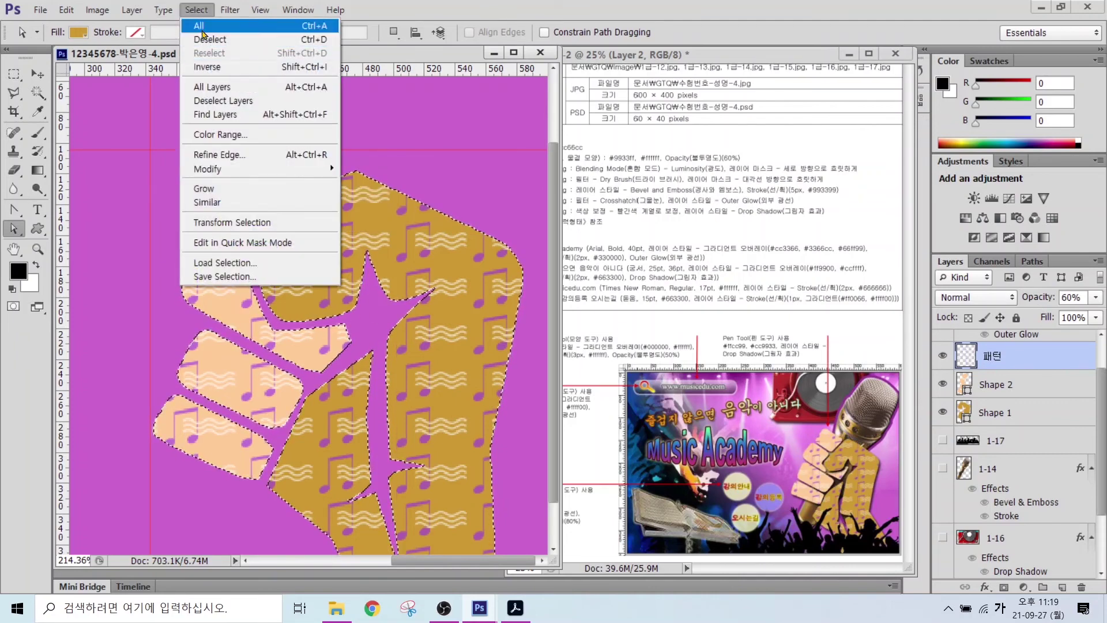
pyautogui.click(225, 39)
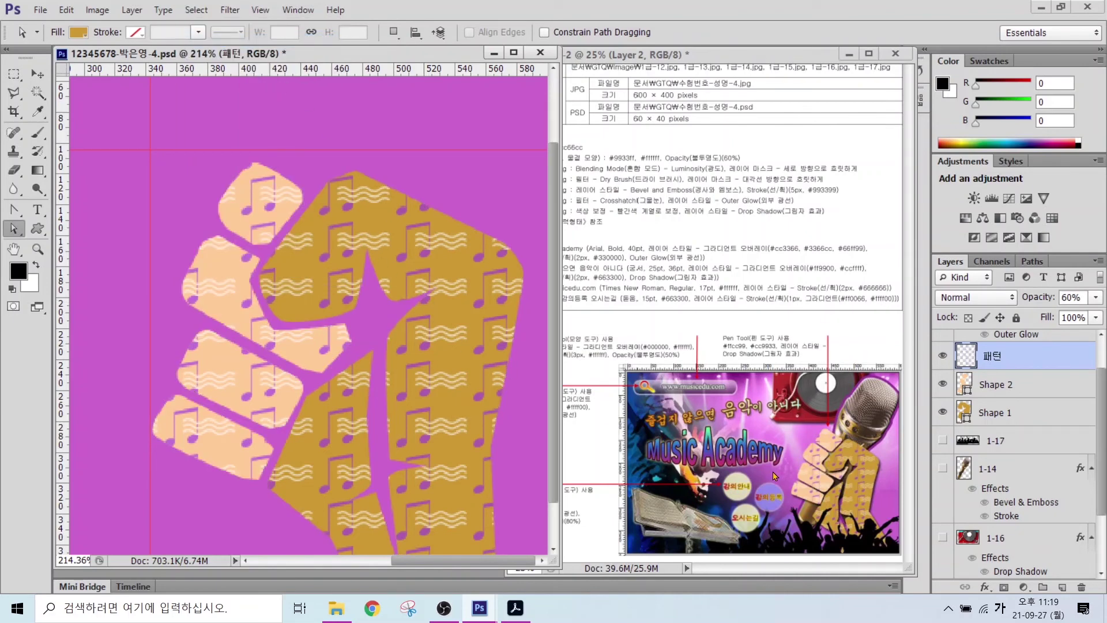
pyautogui.hotkey('ctrl', '0')
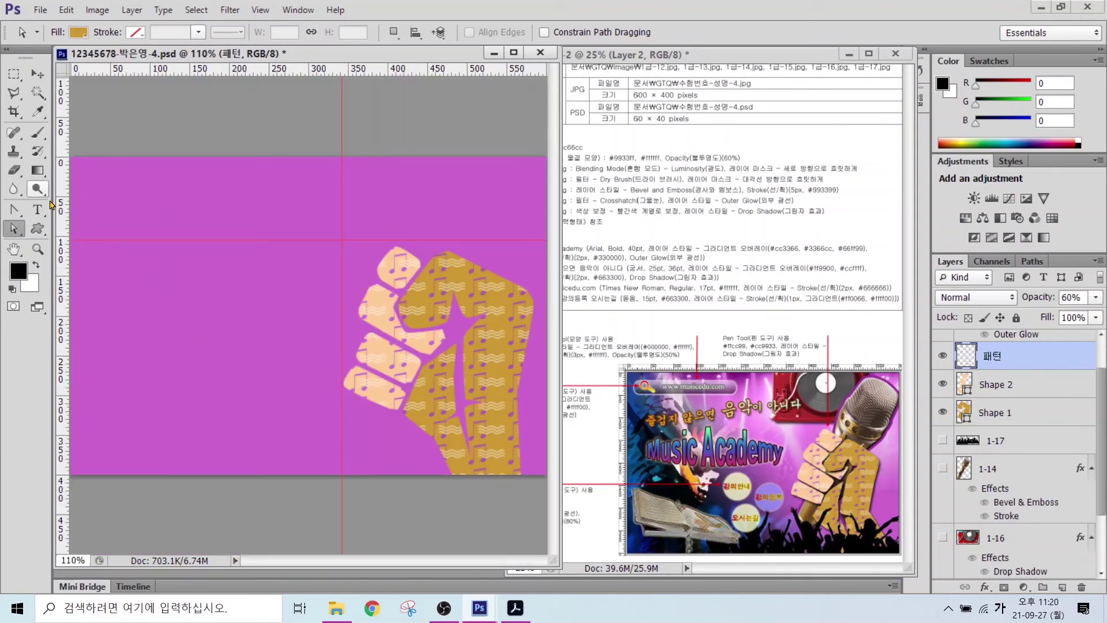
# - Draw a magnifying-glass custom shape near the canvas top-left
pyautogui.click(38, 228)
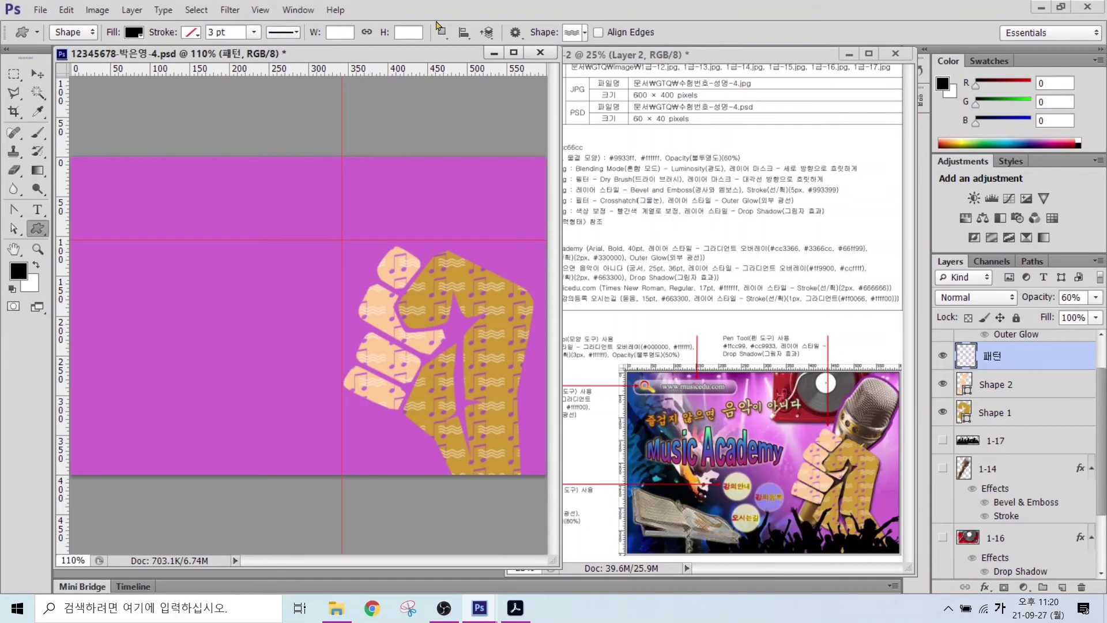
pyautogui.click(574, 34)
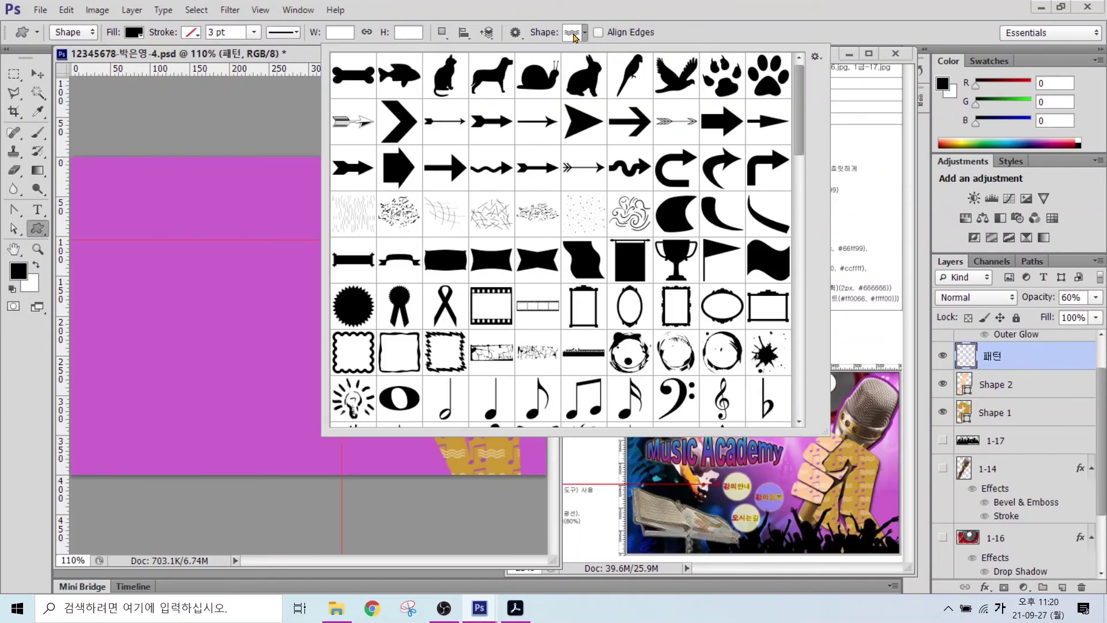
pyautogui.moveTo(803, 131); pyautogui.dragTo(807, 401)
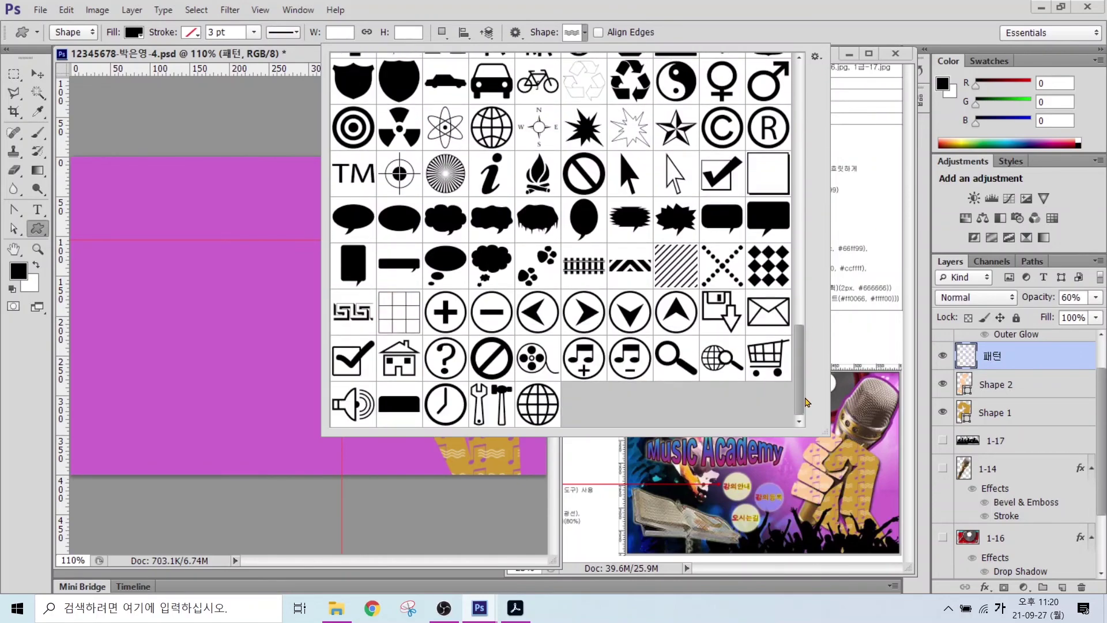
pyautogui.doubleClick(654, 357)
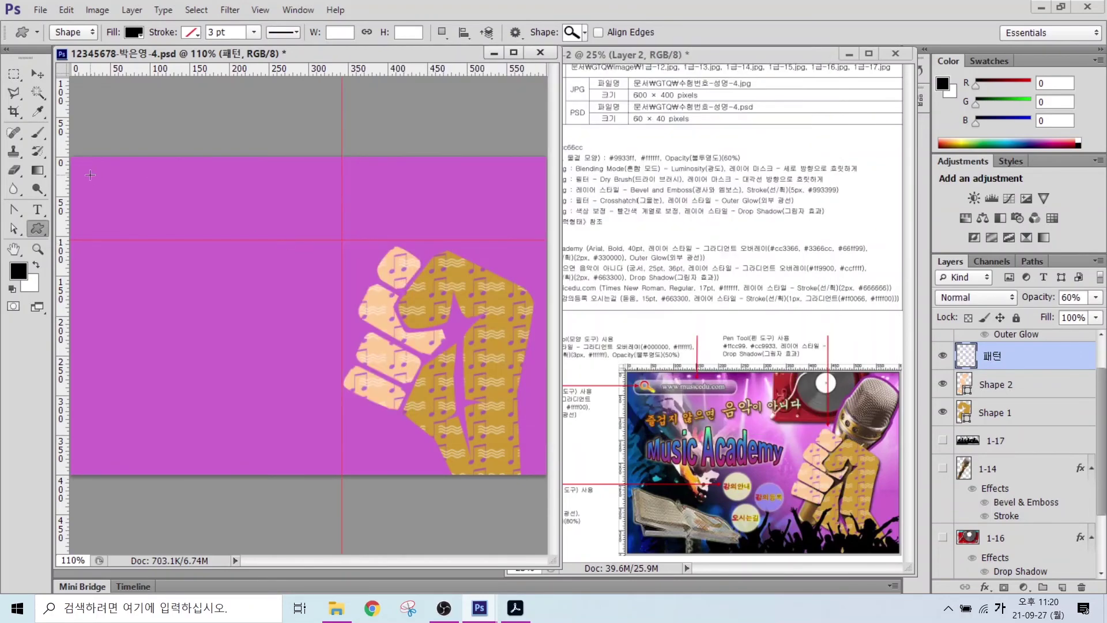
pyautogui.moveTo(90, 175); pyautogui.dragTo(129, 205)
# - Add a Gradient Overlay to the magnifier with its left stop set to red ff0000
pyautogui.click(985, 587)
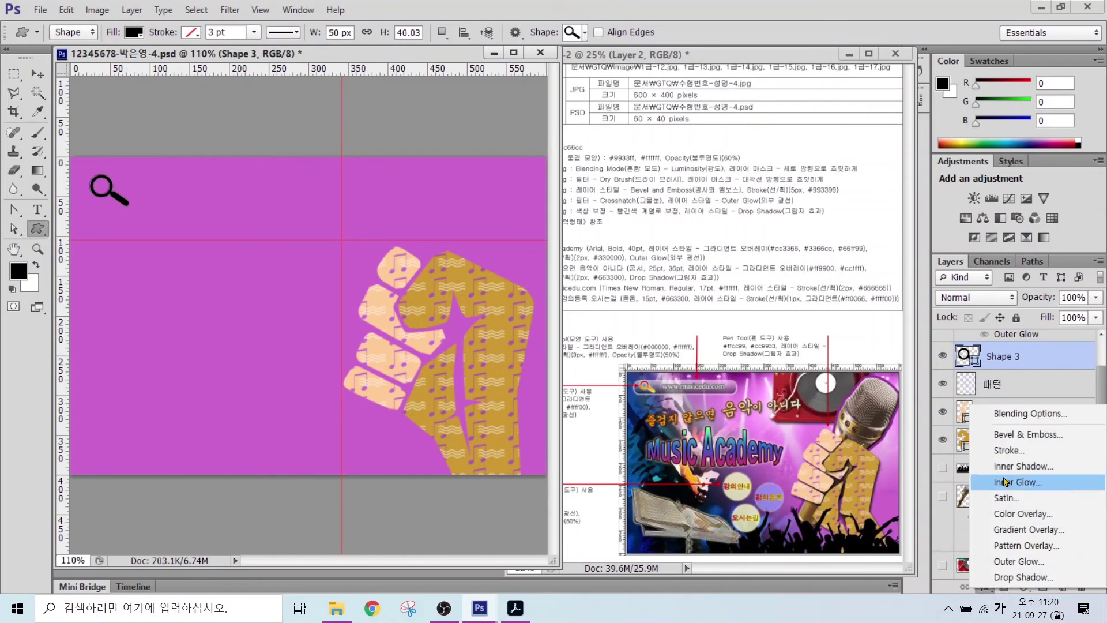
pyautogui.click(1003, 457)
pyautogui.click(384, 361)
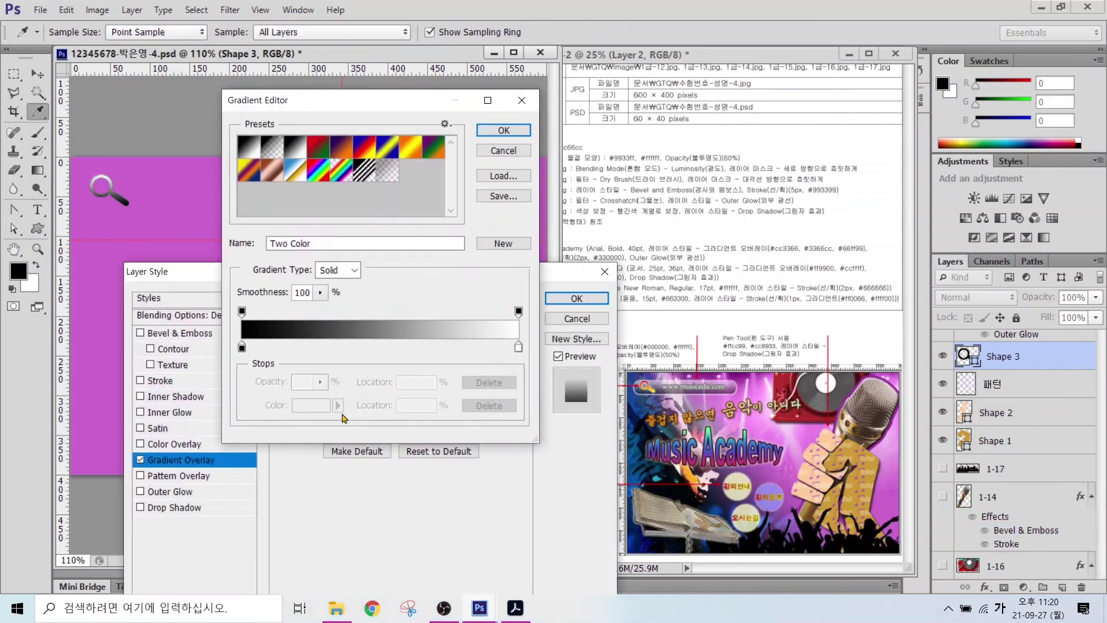
pyautogui.click(242, 346)
pyautogui.click(297, 405)
pyautogui.write('ㄹㄹ')
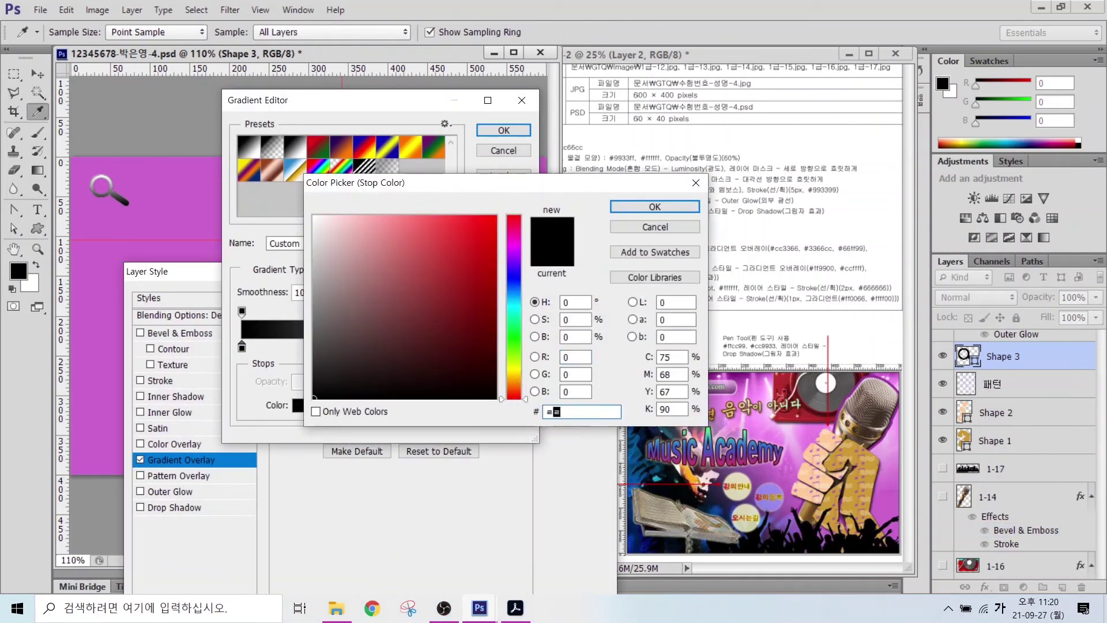
pyautogui.press('BackSpace')
pyautogui.press('BackSpace')
pyautogui.press('Hangul')
pyautogui.write('ff0000')
pyautogui.press('Return')
# - Set the right gradient stop to yellow ffff00, run it vertically, and add Outer Glow
pyautogui.doubleClick(519, 347)
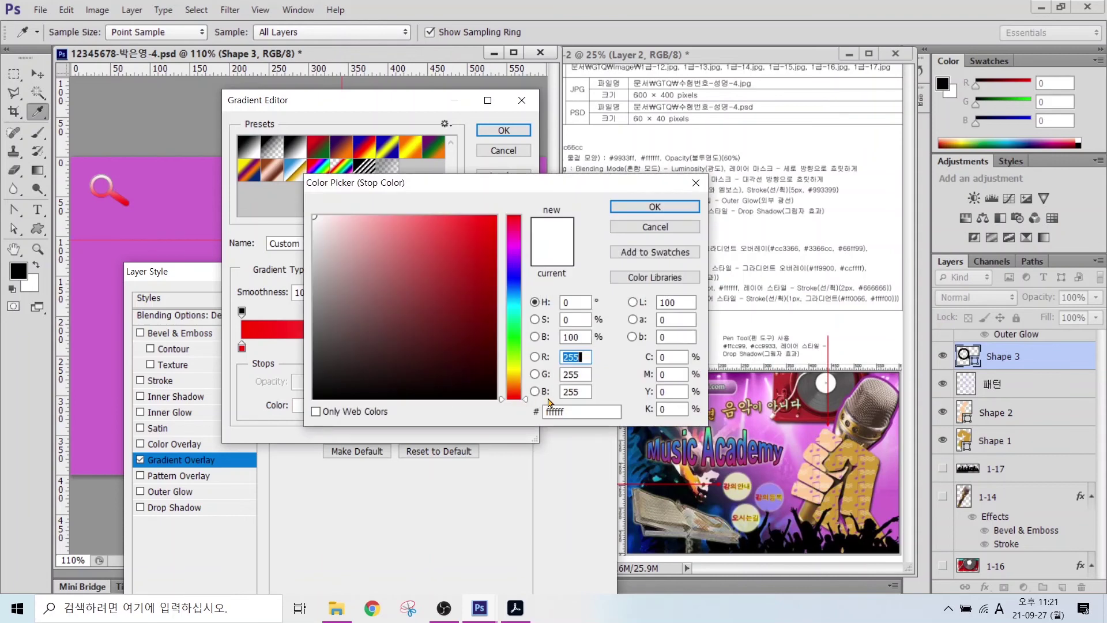
pyautogui.doubleClick(579, 411)
pyautogui.write('ffff00')
pyautogui.press('Return')
pyautogui.click(503, 131)
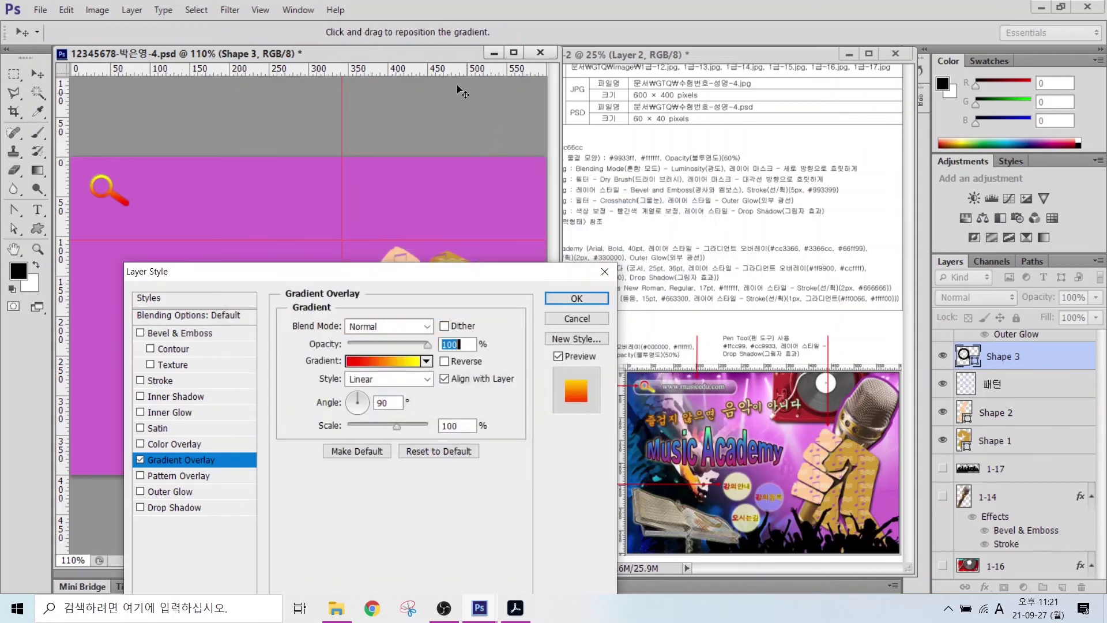
pyautogui.click(360, 410)
pyautogui.click(165, 494)
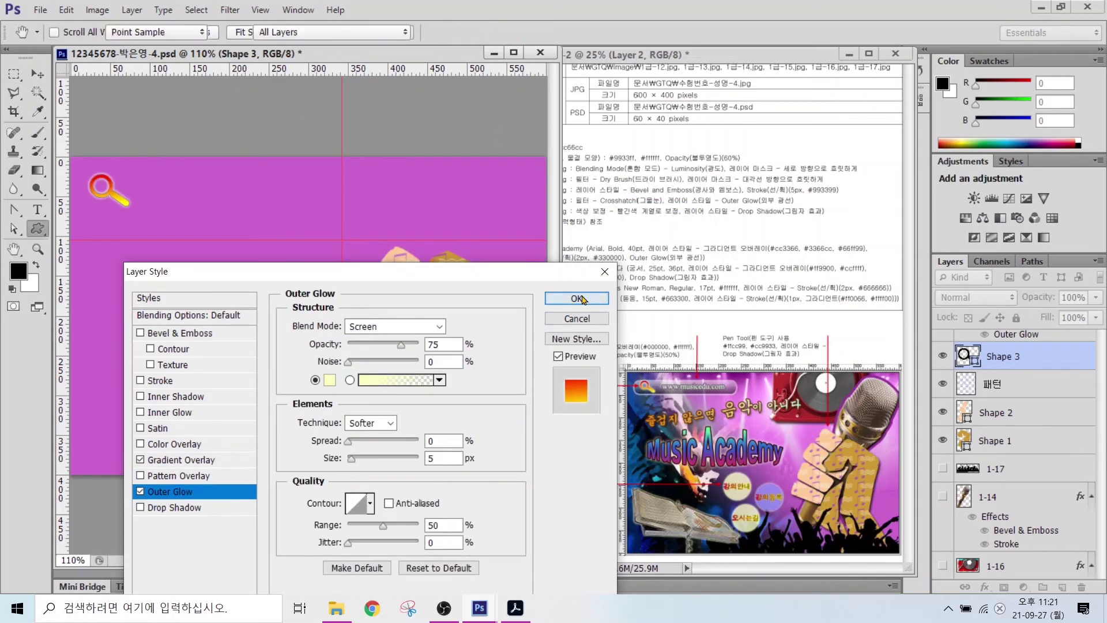
pyautogui.press('Return')
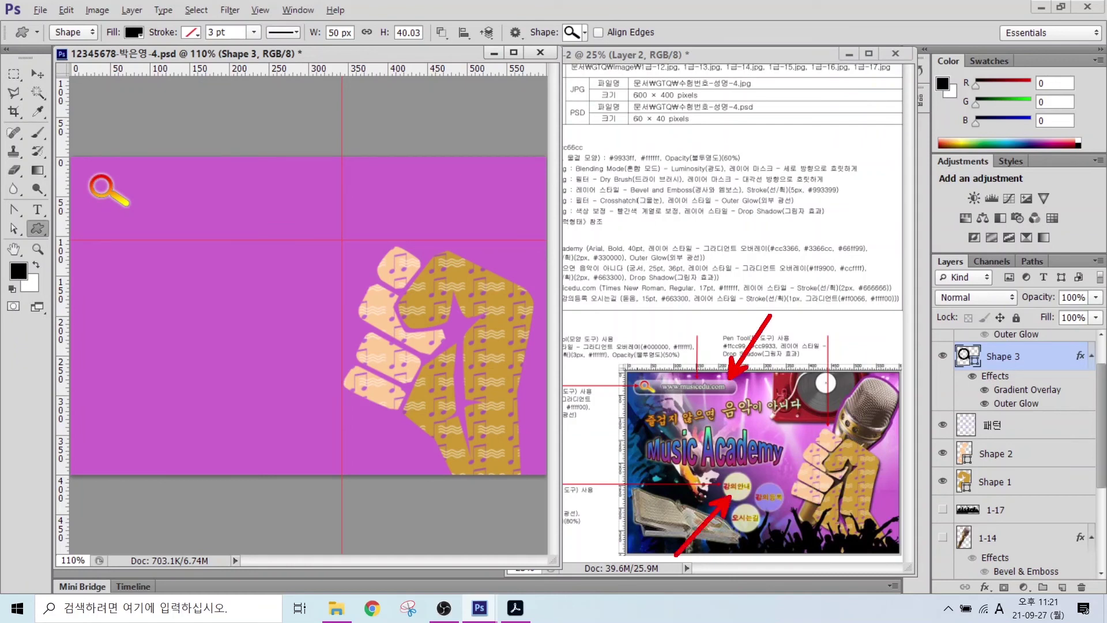
# - Draw a pill-shaped bar with the Rounded Rectangle tool at 50 px corner radius
pyautogui.rightClick(34, 234)
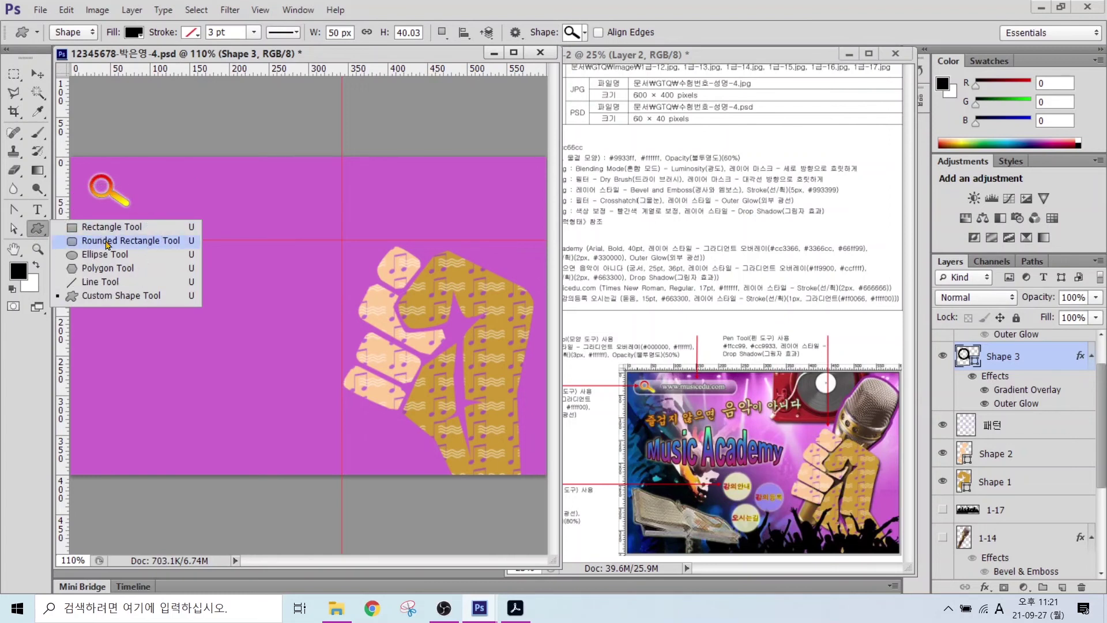
pyautogui.click(108, 260)
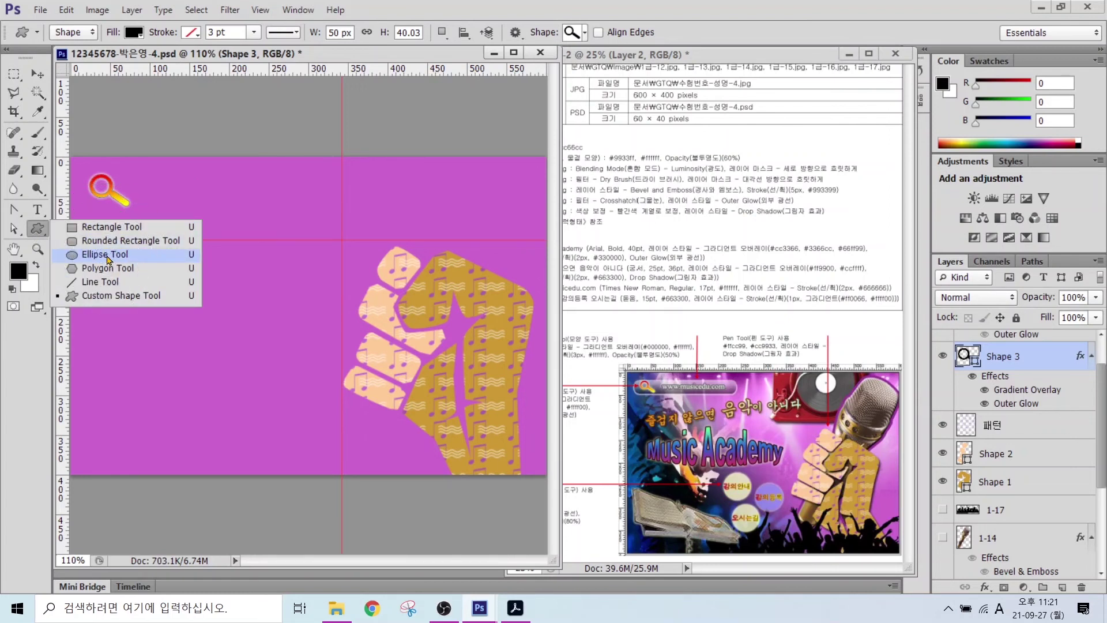
pyautogui.click(98, 241)
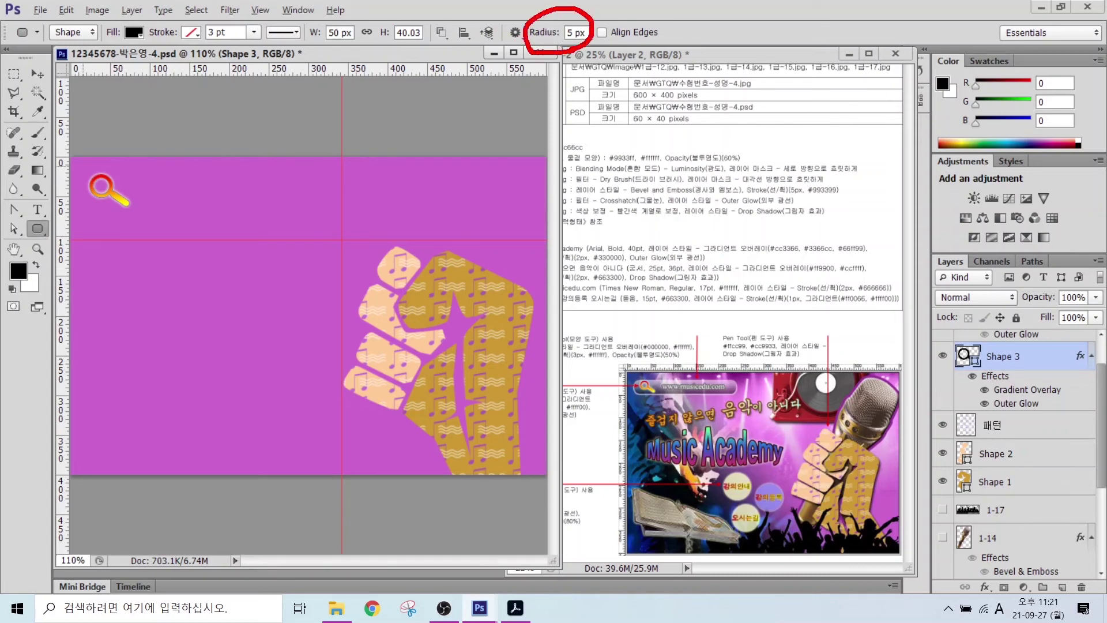
pyautogui.click(587, 33)
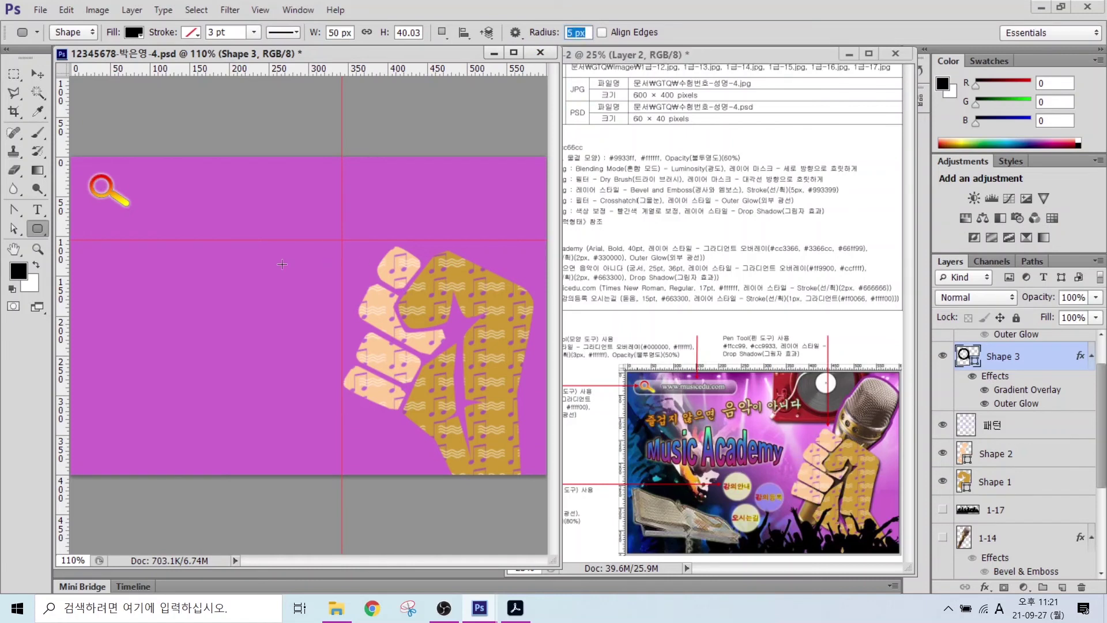
pyautogui.moveTo(93, 170); pyautogui.dragTo(287, 207)
# - Give the bar a Gradient Overlay and a light Stroke outline in colour 255
pyautogui.click(985, 587)
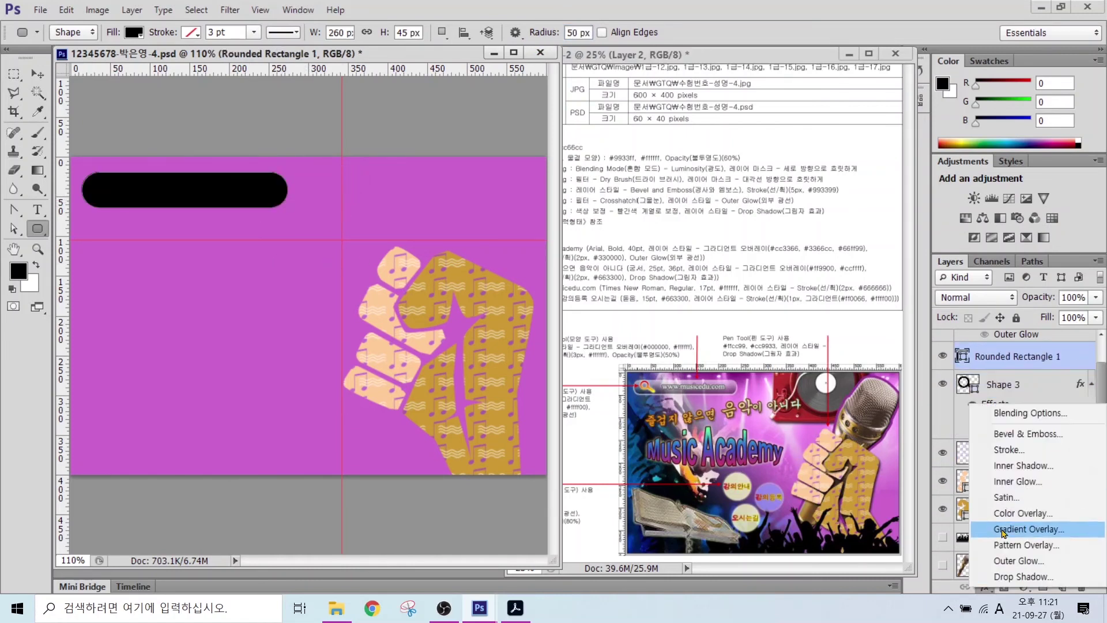
pyautogui.click(1015, 524)
pyautogui.click(160, 380)
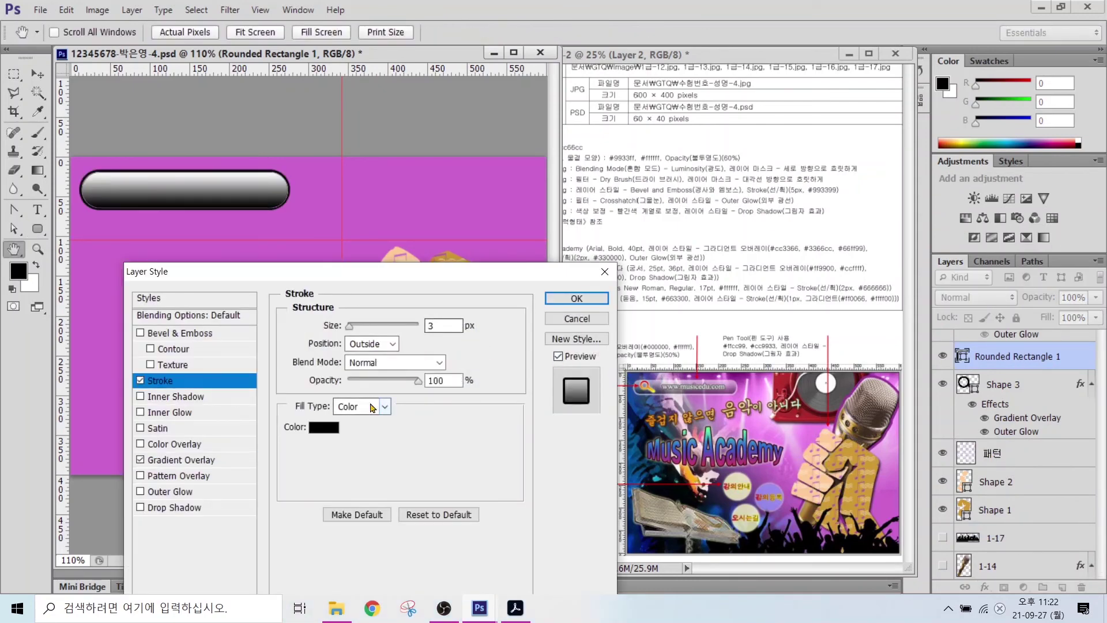
pyautogui.click(324, 427)
pyautogui.write('255')
pyautogui.press('Return')
pyautogui.click(577, 298)
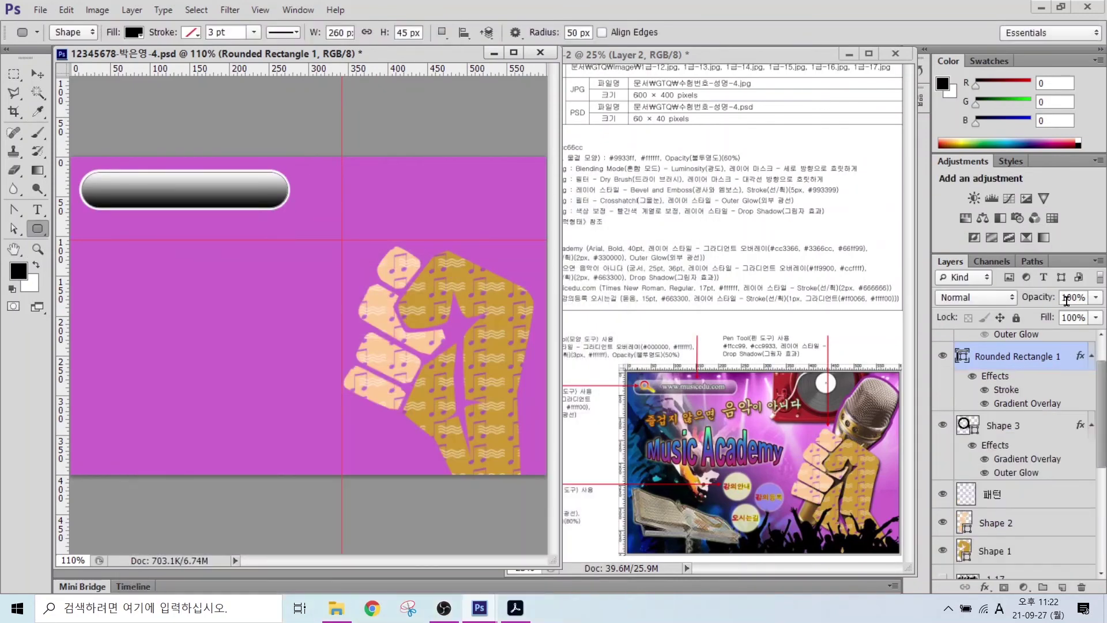
# - Set the bar's opacity to 50% and move it beneath the magnifier layer
pyautogui.click(1065, 298)
pyautogui.write('50')
pyautogui.press('Return')
pyautogui.hotkey('ctrl', '[')
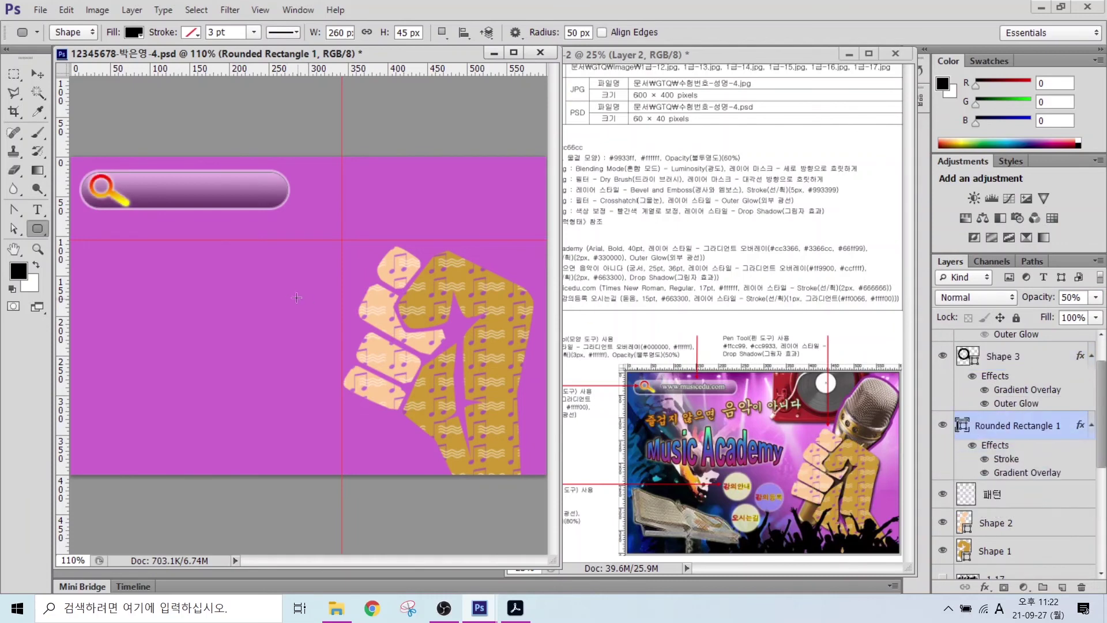
# - Draw a circle left of the fist with the Ellipse tool and fill it #ffffcc
pyautogui.click(38, 228)
pyautogui.click(112, 254)
pyautogui.moveTo(214, 355); pyautogui.dragTo(253, 409)
pyautogui.moveTo(1009, 404); pyautogui.dragTo(1009, 346)
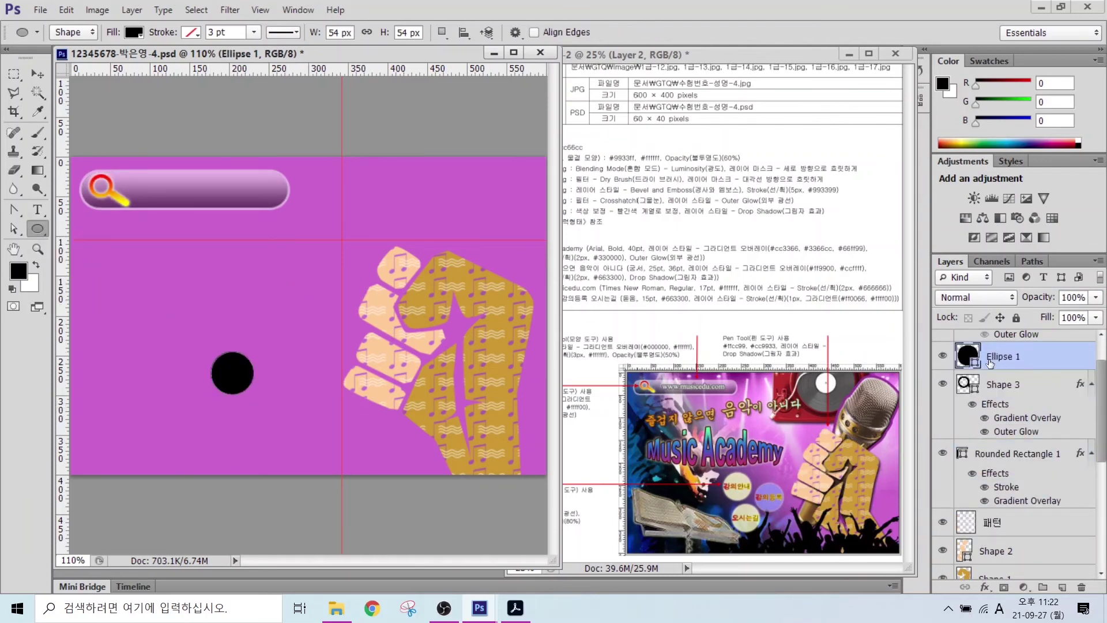
pyautogui.doubleClick(967, 355)
pyautogui.doubleClick(581, 411)
pyautogui.write('ffffcc')
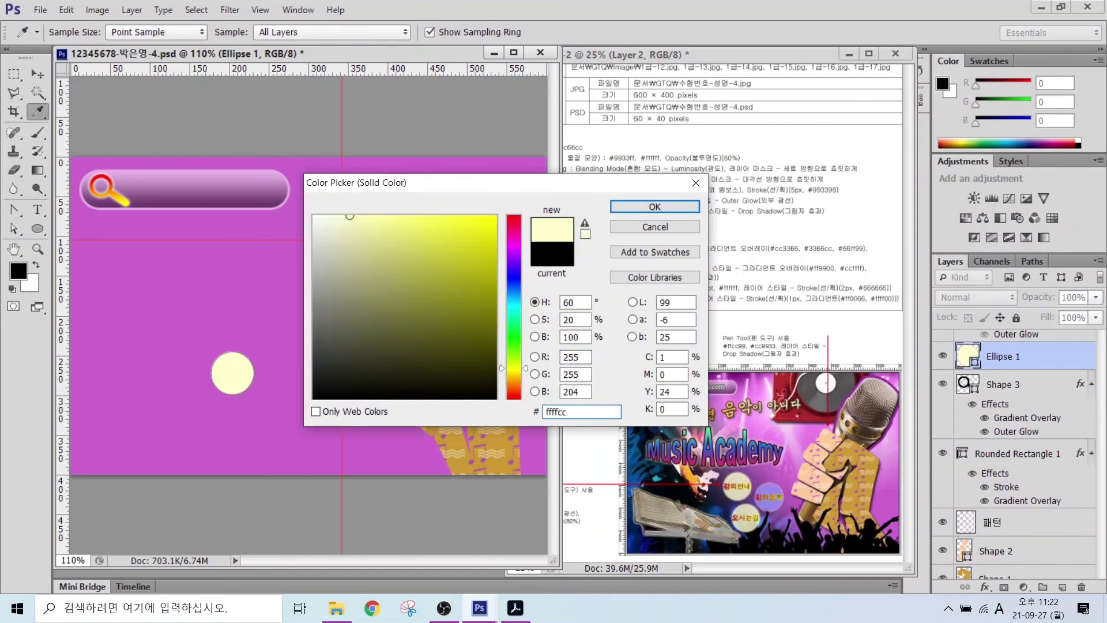
pyautogui.press('Return')
# - Add an Outer Glow to the cream circle and set its opacity to 80%
pyautogui.click(986, 585)
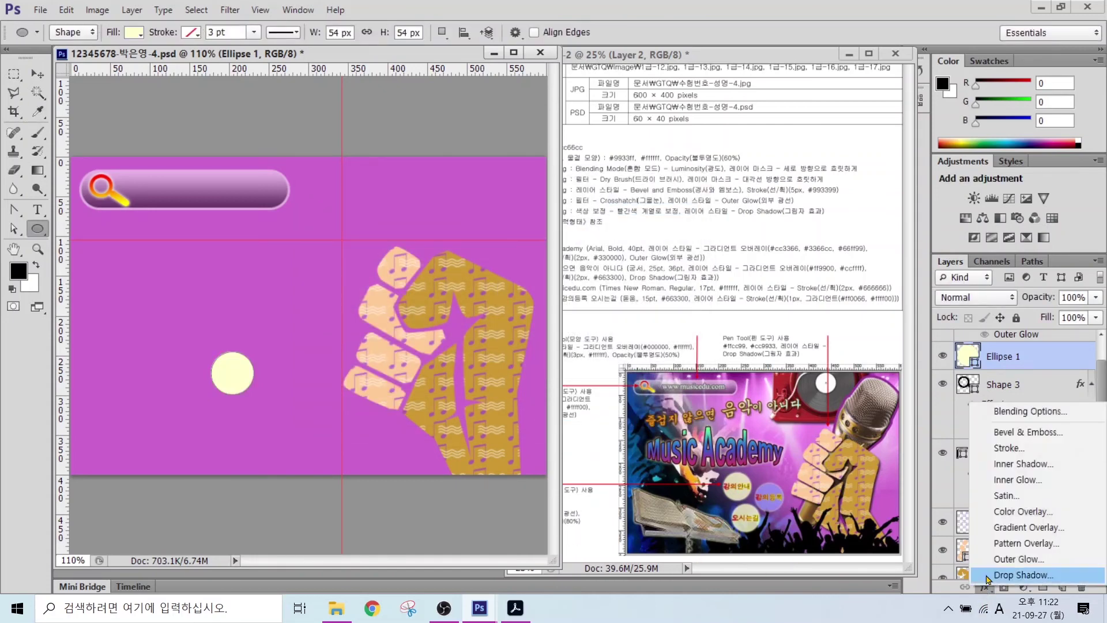
pyautogui.click(1006, 528)
pyautogui.click(576, 299)
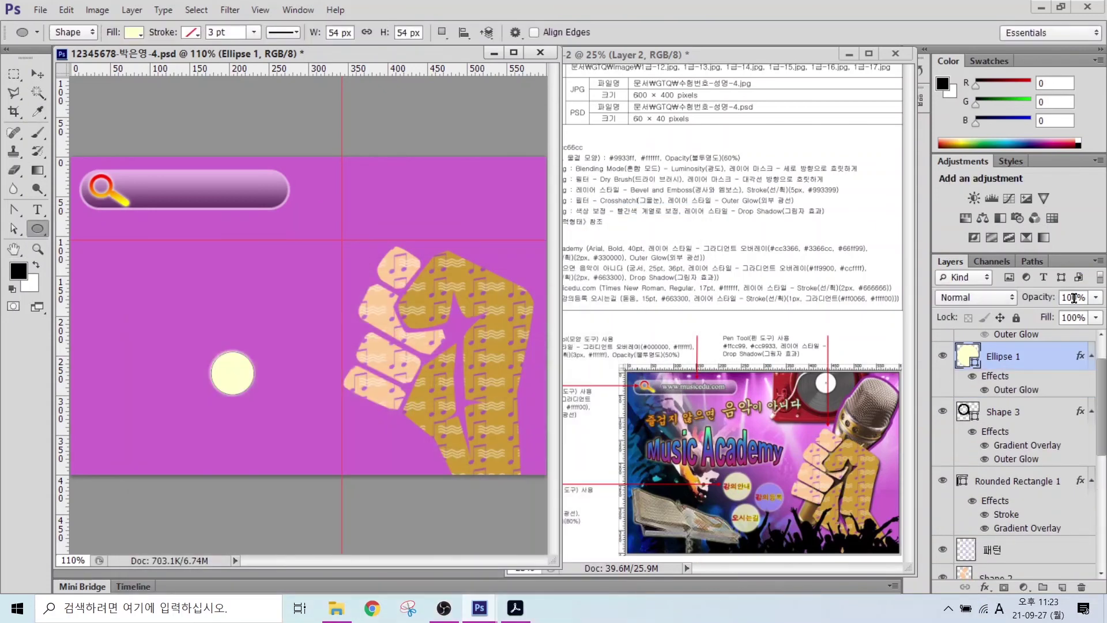
pyautogui.press('8')
# - Reposition and slightly enlarge the circle, duplicate it up-right, and recolour the copy #9999ff
pyautogui.press('v')
pyautogui.moveTo(226, 373); pyautogui.dragTo(268, 371)
pyautogui.hotkey('ctrl', 't')
pyautogui.press('Return')
pyautogui.moveTo(258, 418); pyautogui.dragTo(301, 366)
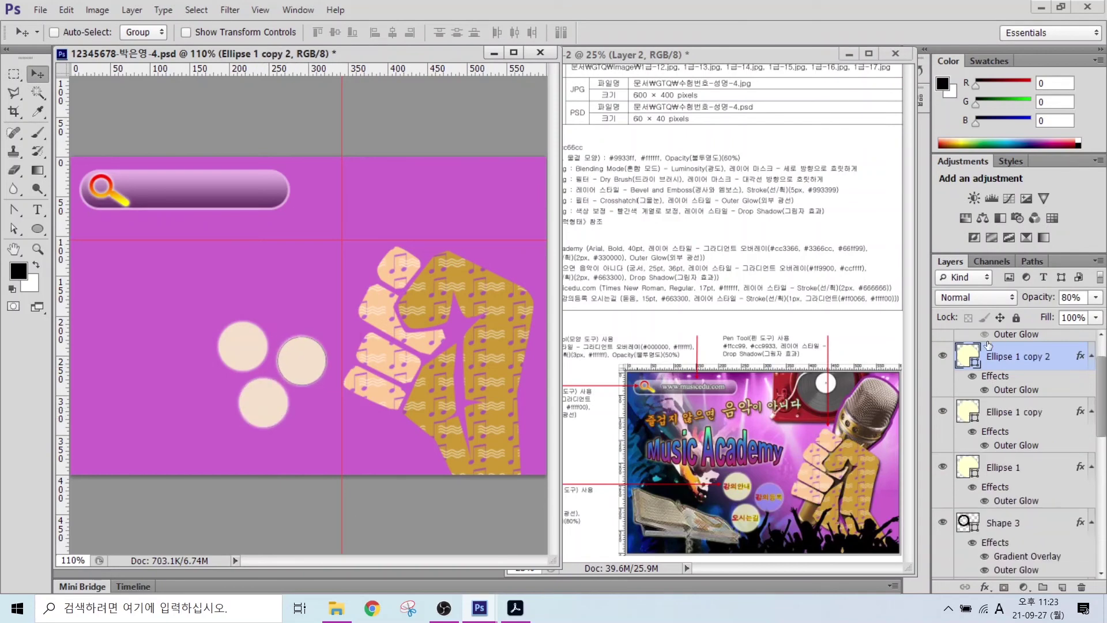
pyautogui.doubleClick(967, 354)
pyautogui.write('9999ff')
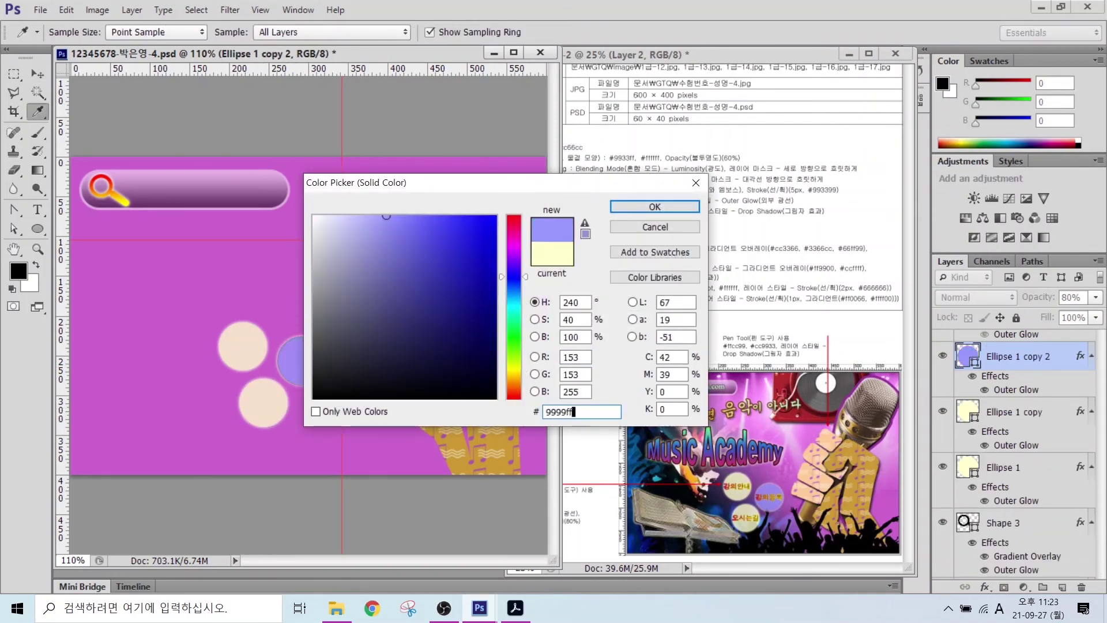
pyautogui.press('Return')
# - Start a new text line below the search bar, typing 'M'
pyautogui.press('v')
pyautogui.press('t')
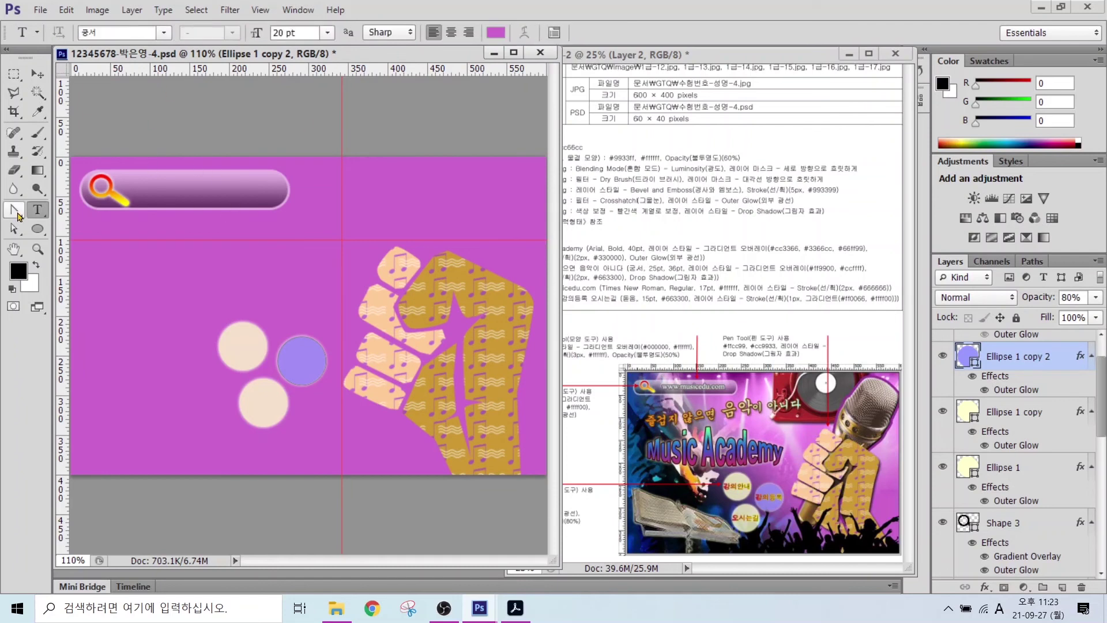
pyautogui.click(107, 232)
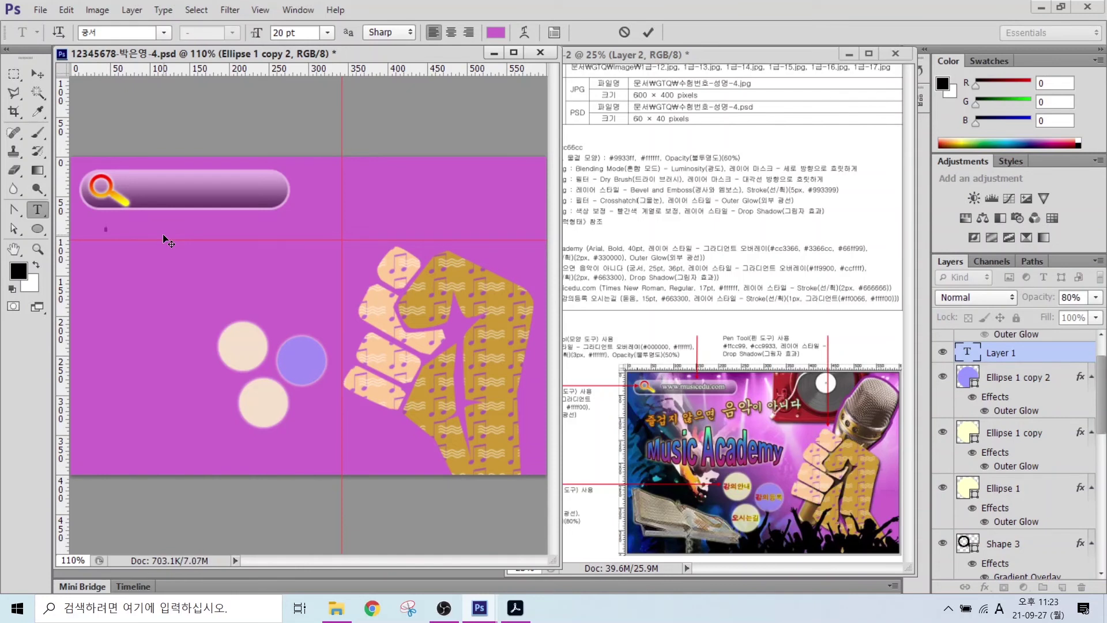
pyautogui.write('M')
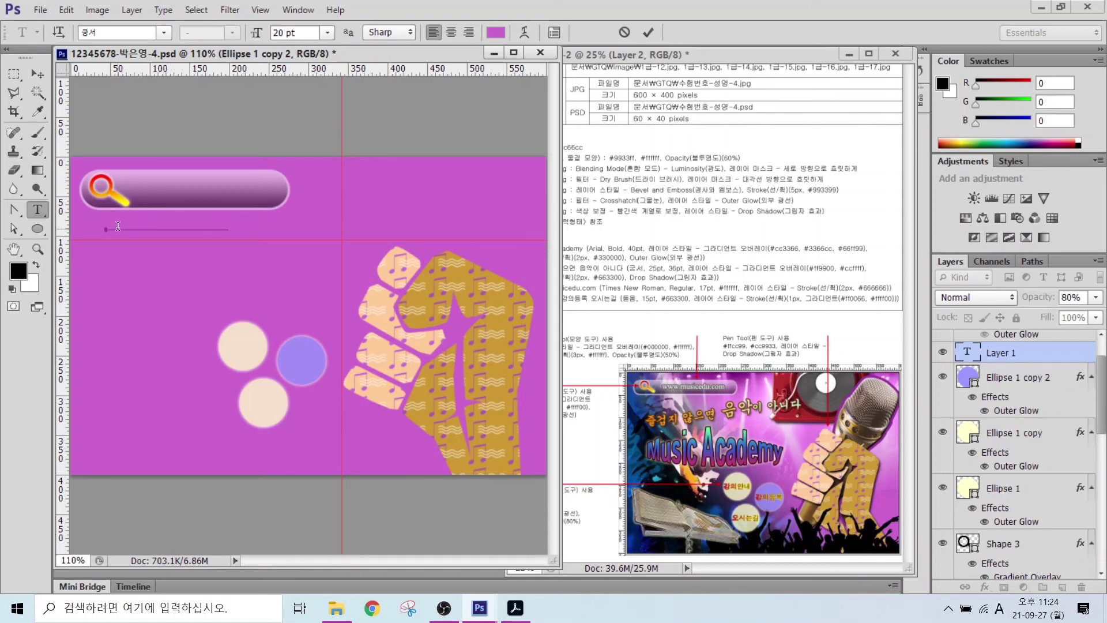
# - Commit the Music Academy title and set it to Arial Bold 40 pt
pyautogui.hotkey('ctrl', 'Return')
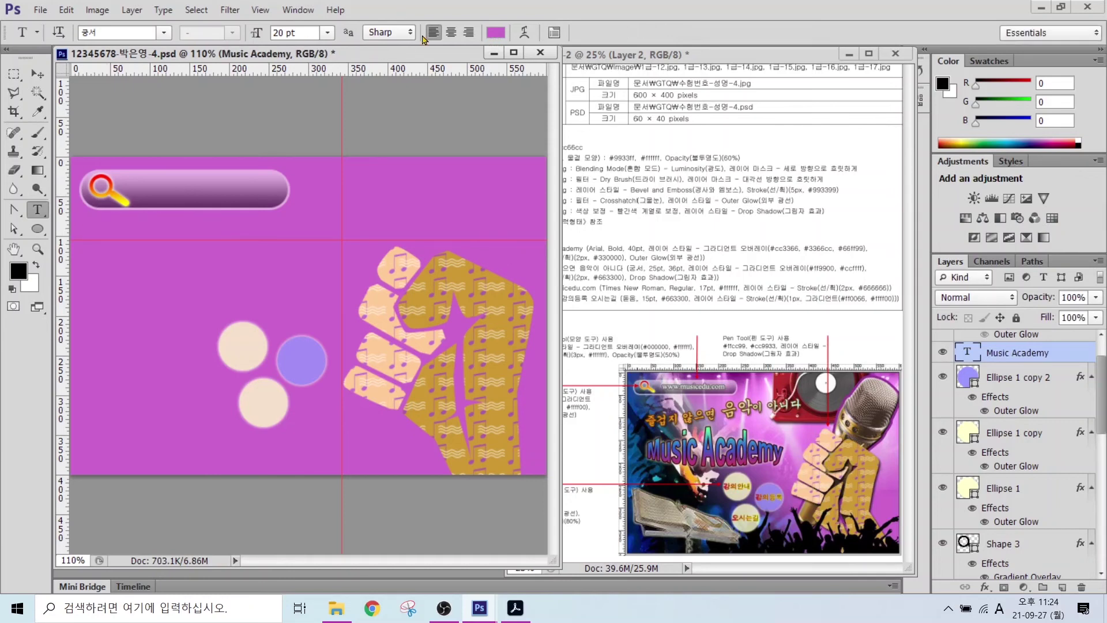
pyautogui.click(164, 32)
pyautogui.scroll(-10, 208, 271)
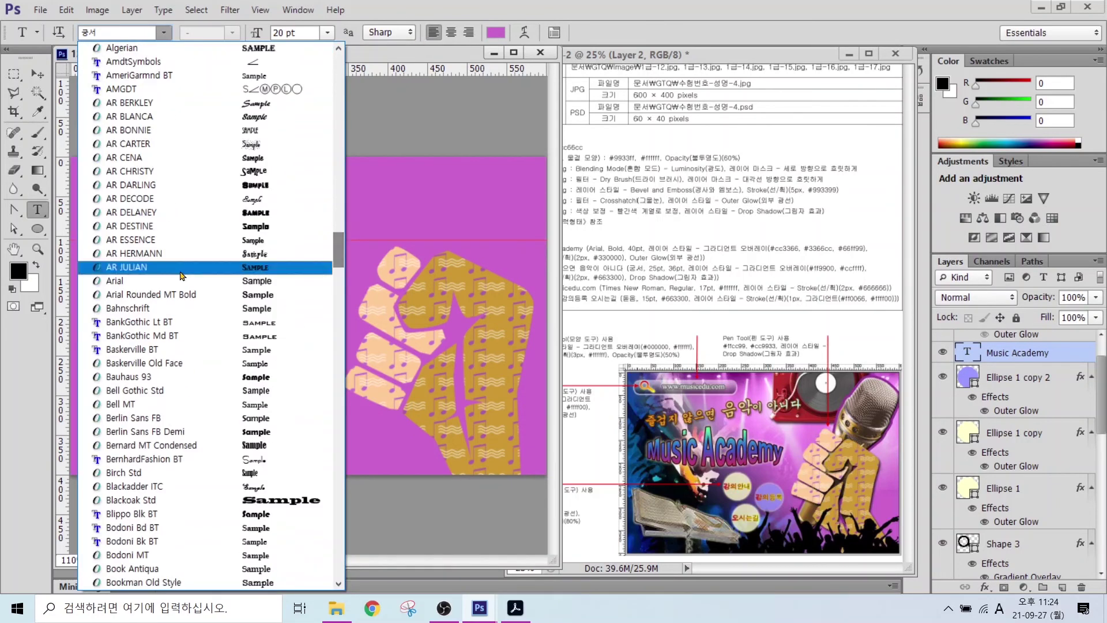
pyautogui.press('Escape')
pyautogui.click(225, 33)
pyautogui.click(242, 130)
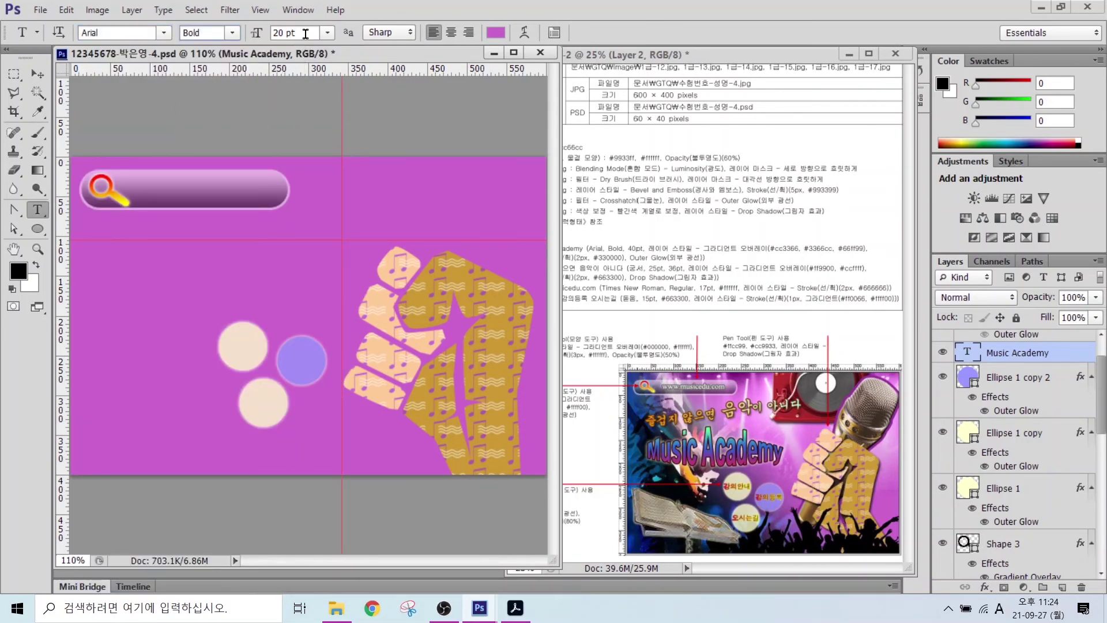
pyautogui.click(305, 34)
pyautogui.write('4')
# - Add a Gradient Overlay to the title with a #cc3366 left colour stop
pyautogui.click(986, 587)
pyautogui.click(1013, 553)
pyautogui.click(384, 361)
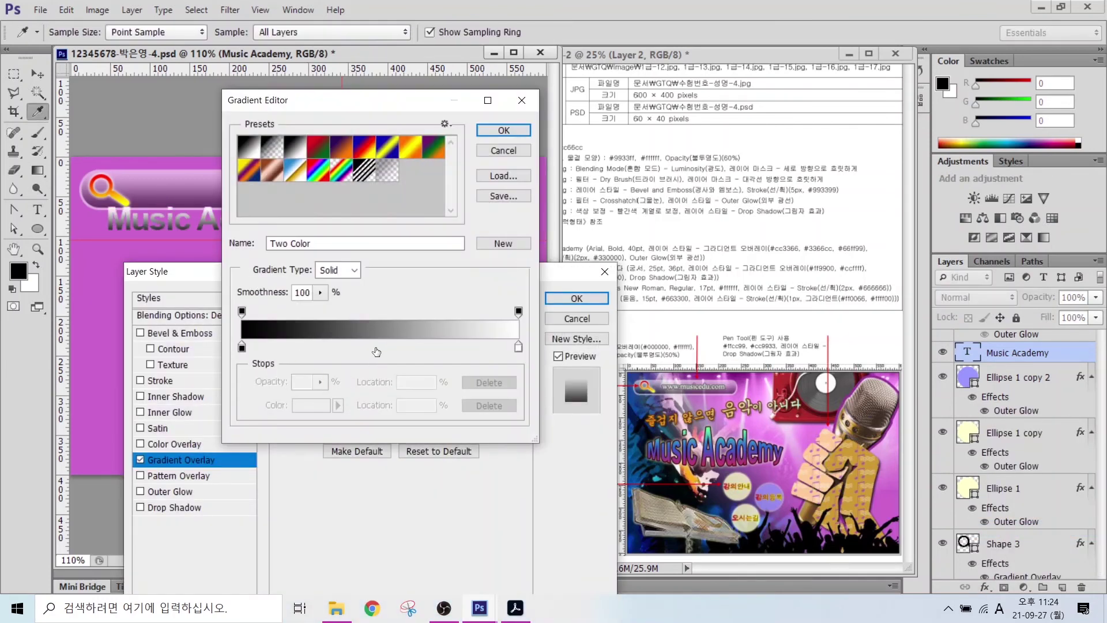
pyautogui.click(241, 345)
pyautogui.click(297, 404)
pyautogui.doubleClick(588, 410)
pyautogui.write('cc3366')
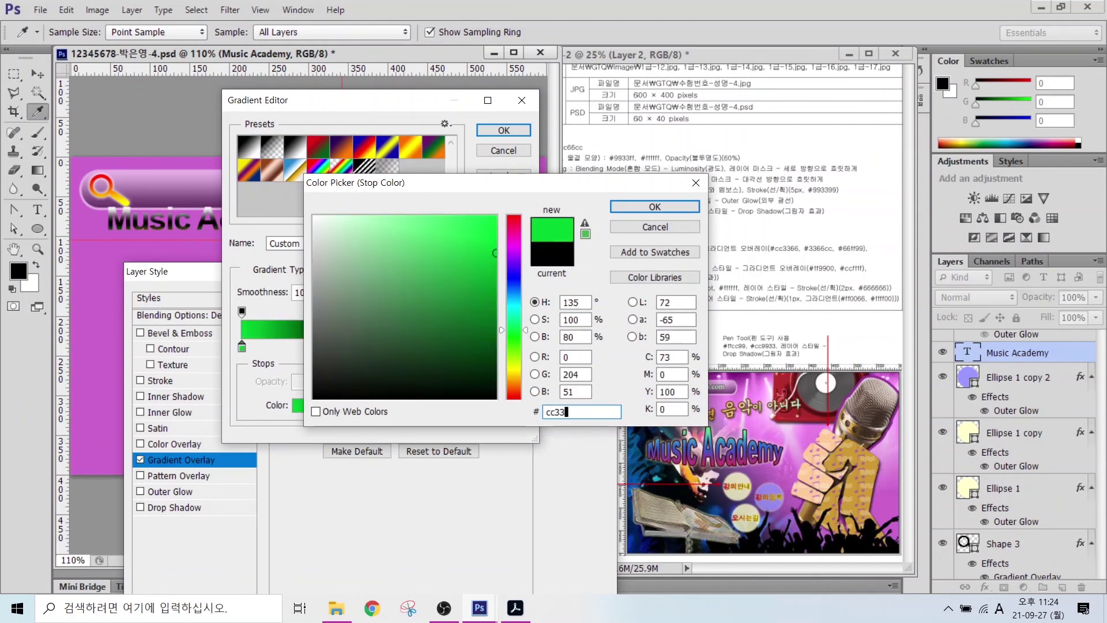
pyautogui.press('Return')
# - Add a #3366cc middle stop and a #66ff99 right stop to finish the gradient
pyautogui.click(375, 350)
pyautogui.doubleClick(376, 350)
pyautogui.doubleClick(588, 411)
pyautogui.write('3366cc')
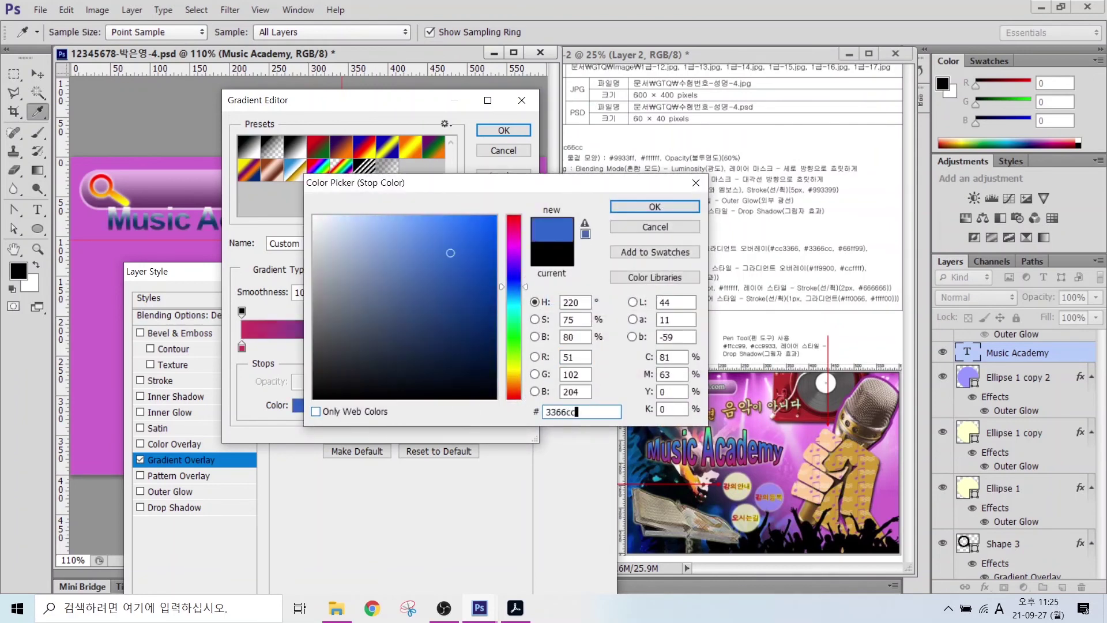
pyautogui.press('Return')
pyautogui.doubleClick(519, 347)
pyautogui.doubleClick(574, 357)
pyautogui.write('6699')
pyautogui.press('Return')
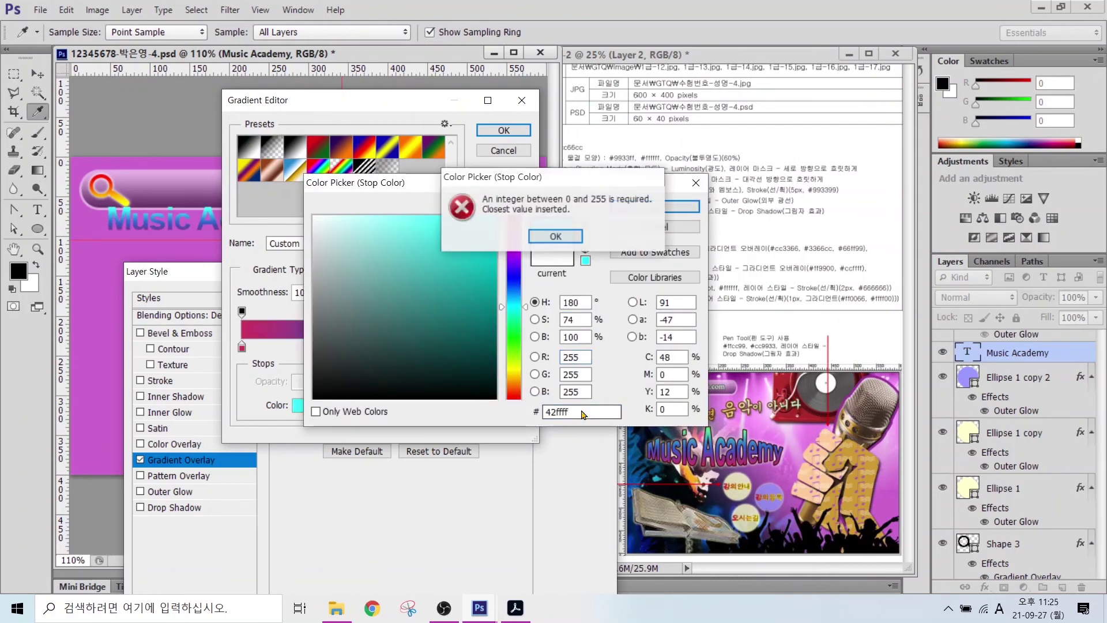
pyautogui.press('Return')
pyautogui.write('66ff99')
pyautogui.press('Return')
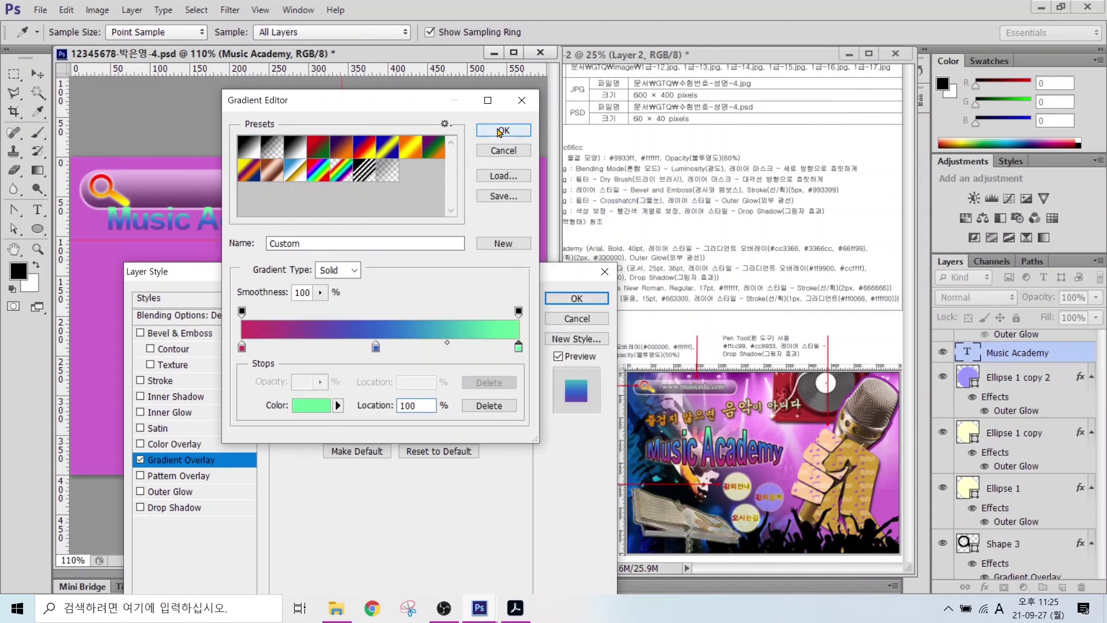
pyautogui.press('Return')
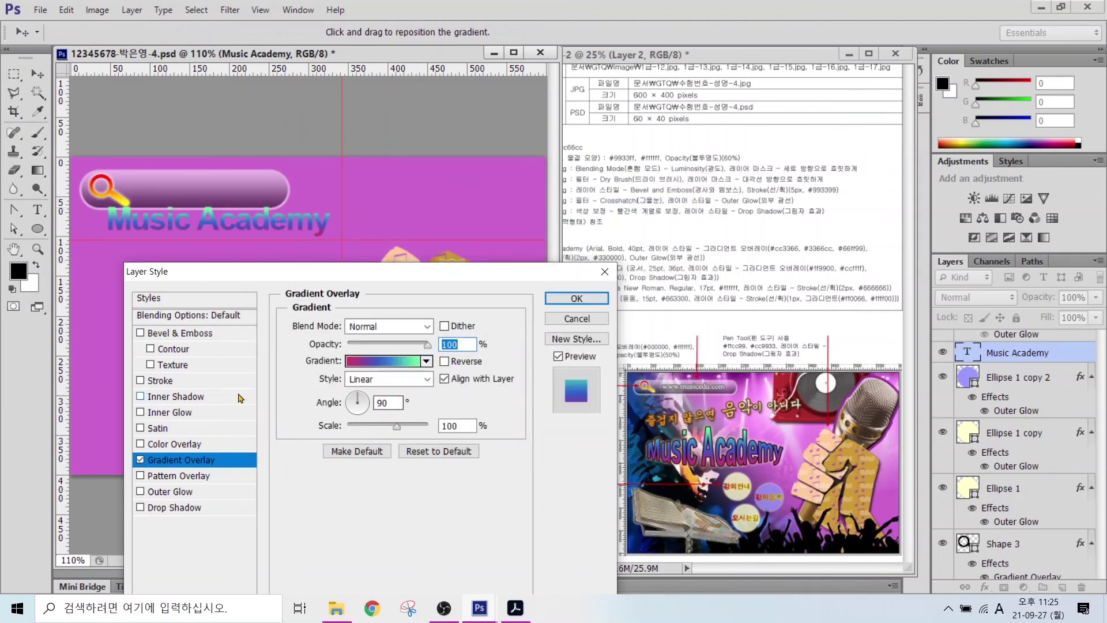
# - Add a #330000 stroke and an outer glow to the title
pyautogui.click(167, 380)
pyautogui.click(323, 428)
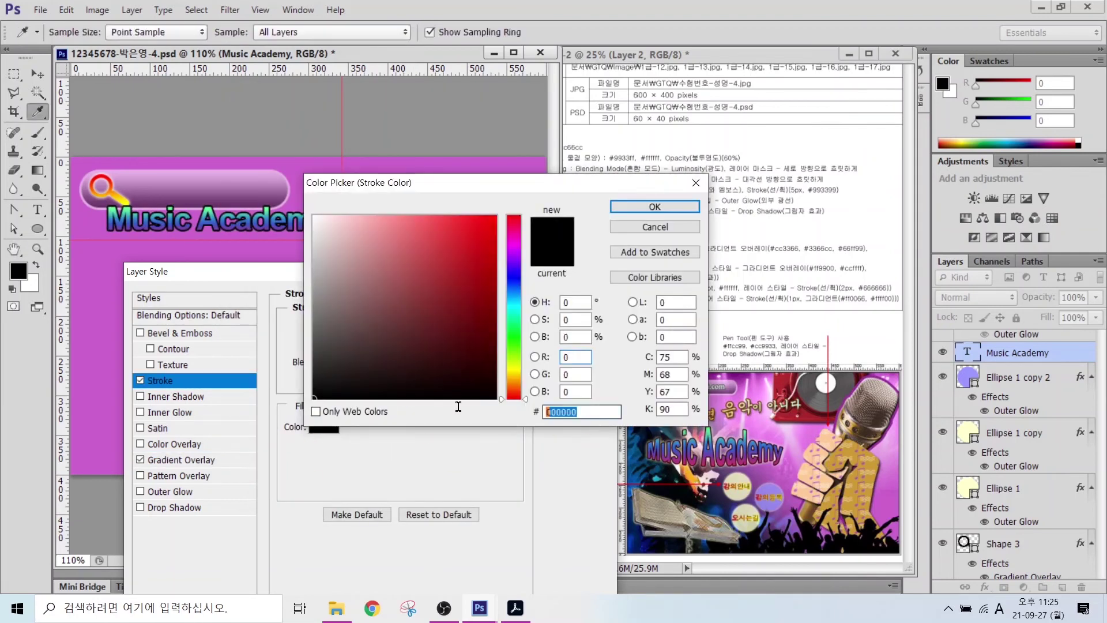
pyautogui.write('330000')
pyautogui.press('Return')
pyautogui.click(170, 491)
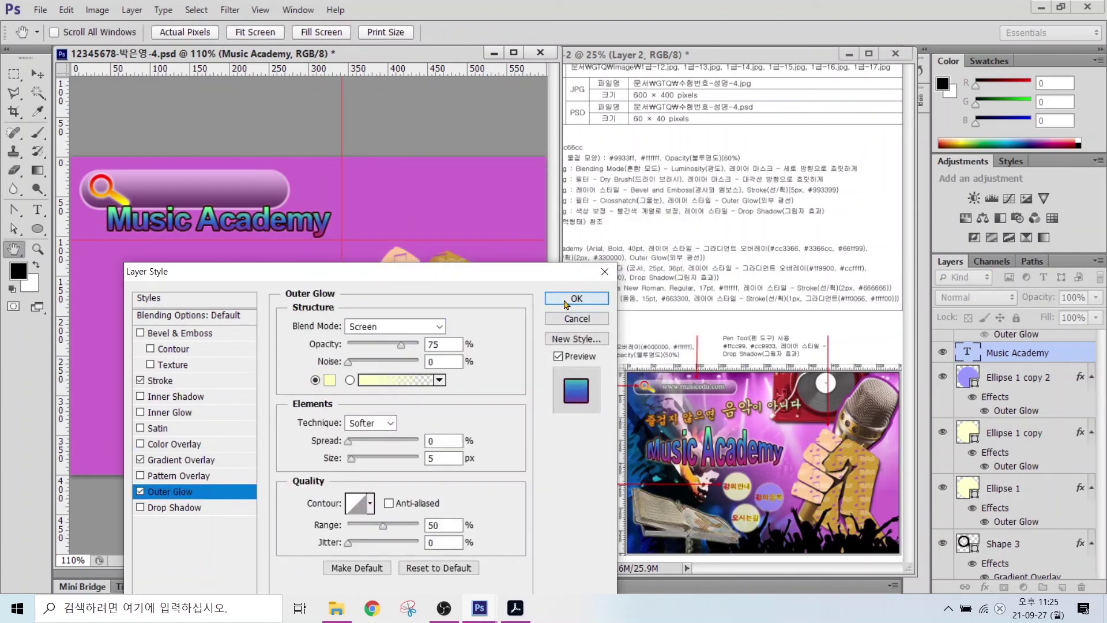
pyautogui.click(565, 300)
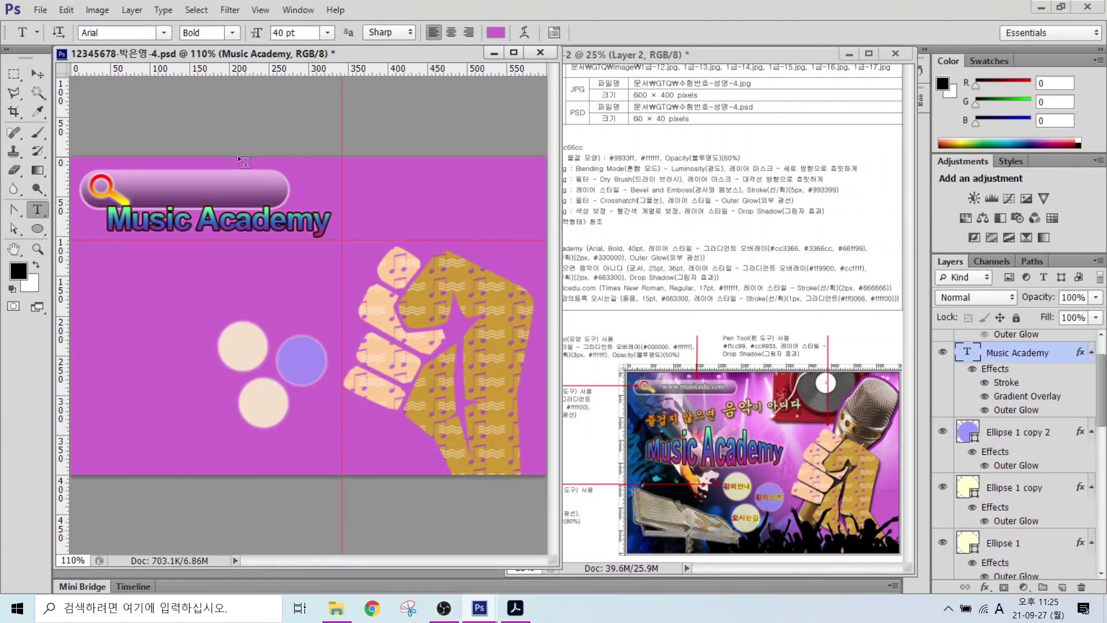
# - Apply a Bulge warp to the title and move it about 89 px lower
pyautogui.click(524, 32)
pyautogui.click(500, 251)
pyautogui.click(493, 358)
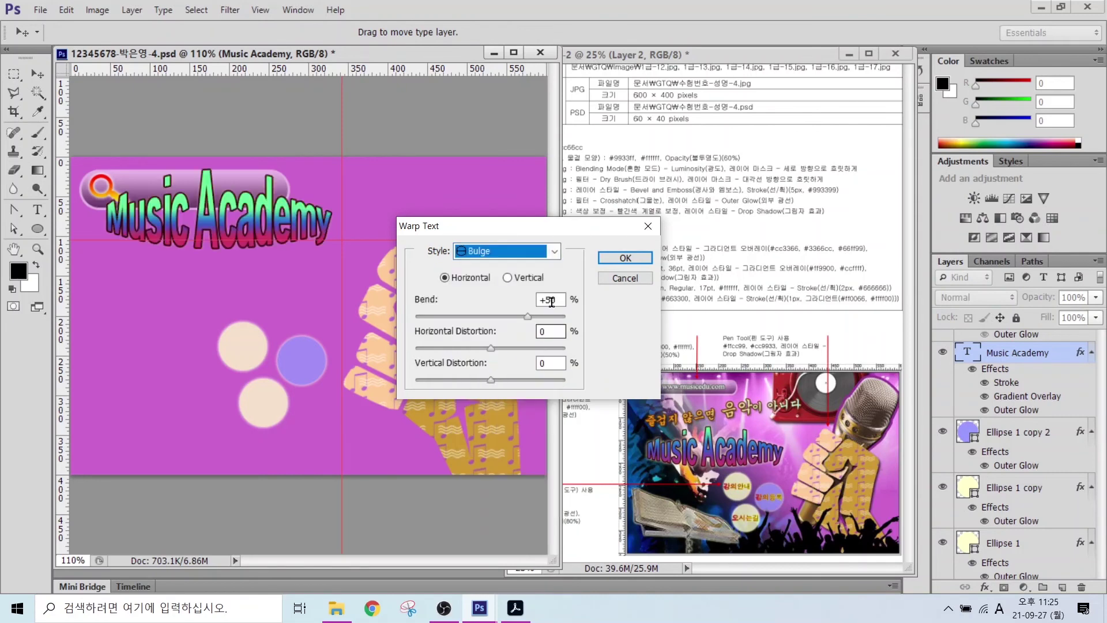
pyautogui.doubleClick(550, 300)
pyautogui.write('30')
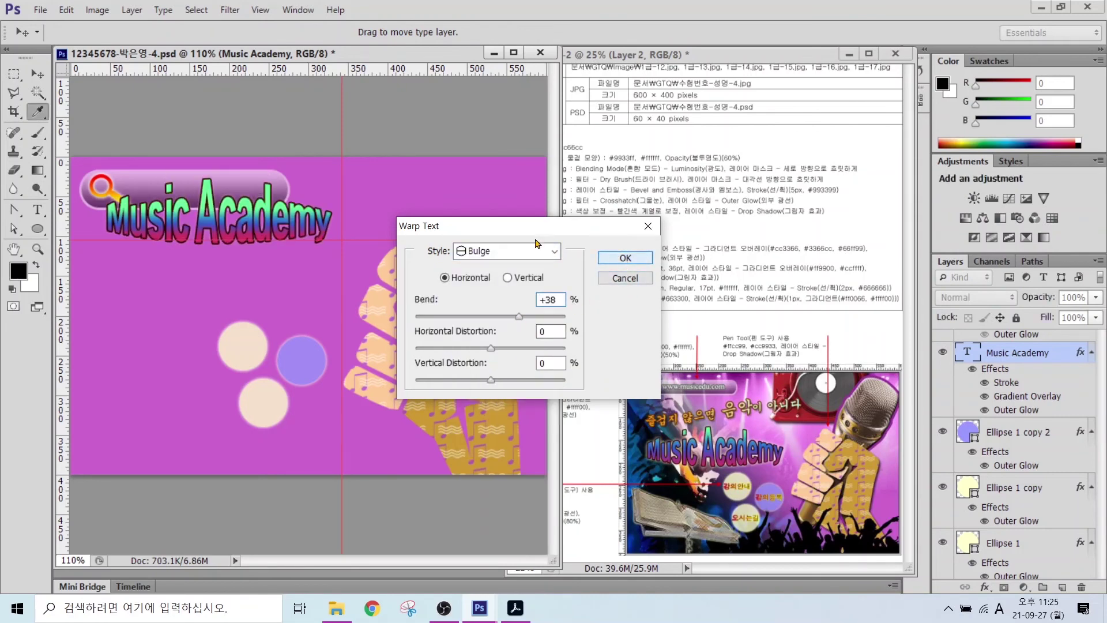
pyautogui.press('Return')
pyautogui.press('v')
pyautogui.moveTo(199, 232); pyautogui.dragTo(195, 298)
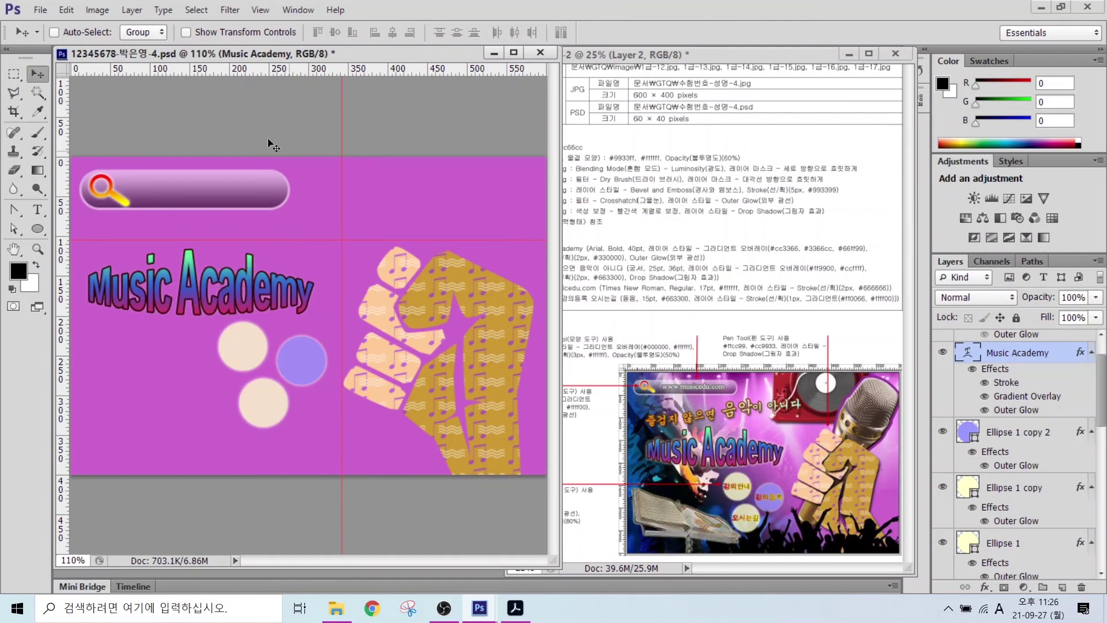
# - Add a near-black Korean tagline '즐겁지 않으면 음악이 아니다' below the search bar
pyautogui.click(38, 209)
pyautogui.click(135, 227)
pyautogui.click(495, 32)
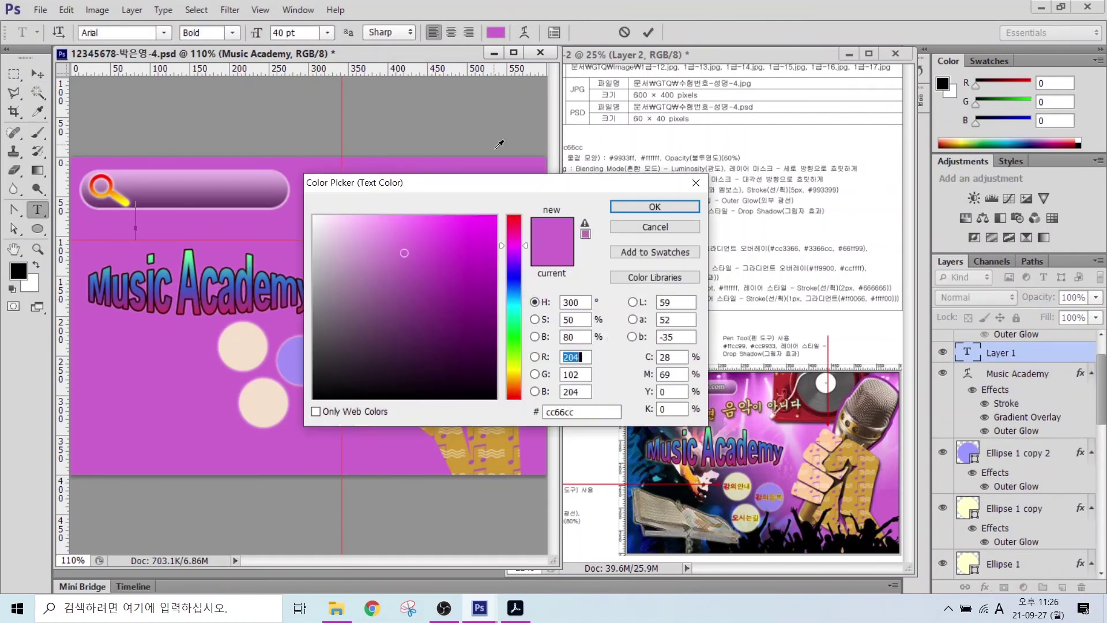
pyautogui.click(316, 371)
pyautogui.click(655, 205)
pyautogui.write('wm')
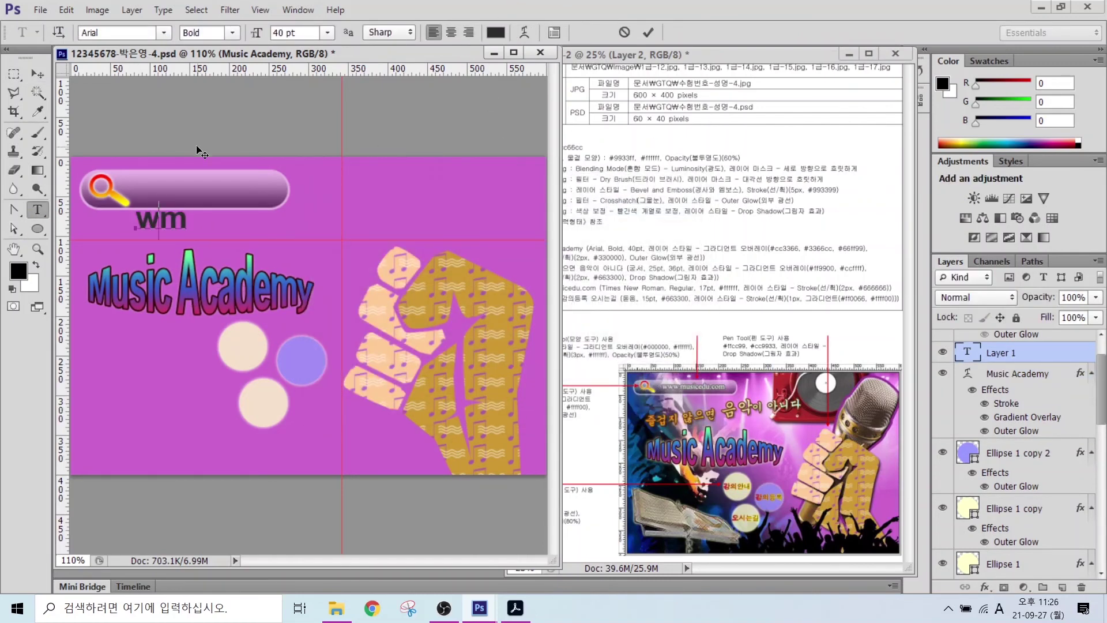
pyautogui.press('BackSpace')
pyautogui.press('BackSpace')
pyautogui.press('Hangul')
pyautogui.write('즐겁지 않으면 음악이 아니다')
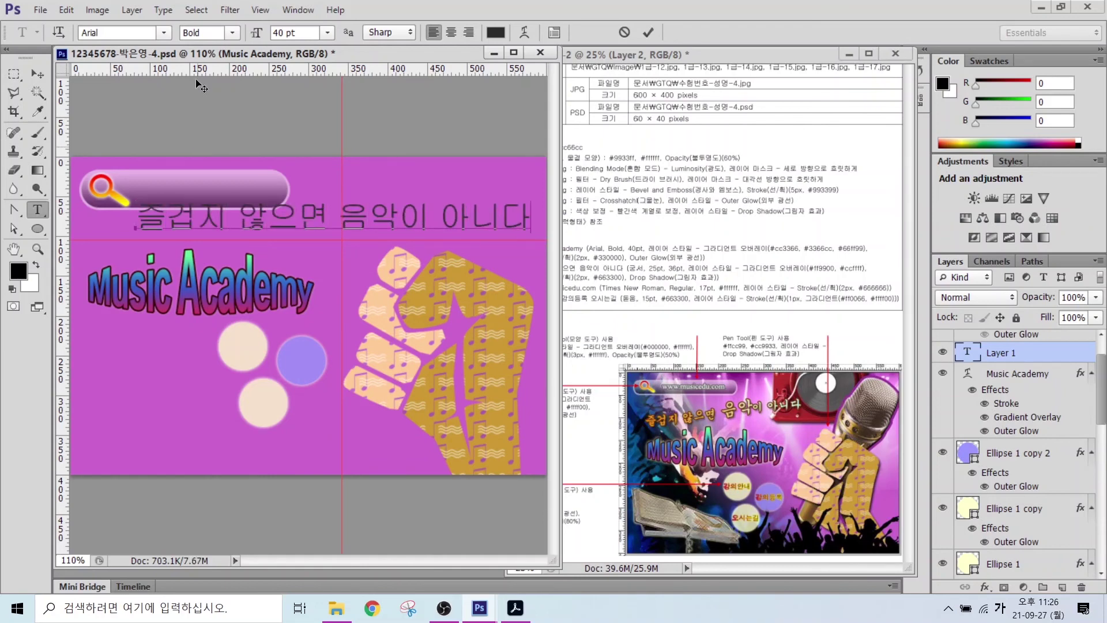
pyautogui.hotkey('ctrl', 'Return')
# - Set the tagline in 궁서 25 pt, enlarging the word 음악 to 36 pt
pyautogui.click(163, 33)
pyautogui.click(161, 90)
pyautogui.click(252, 33)
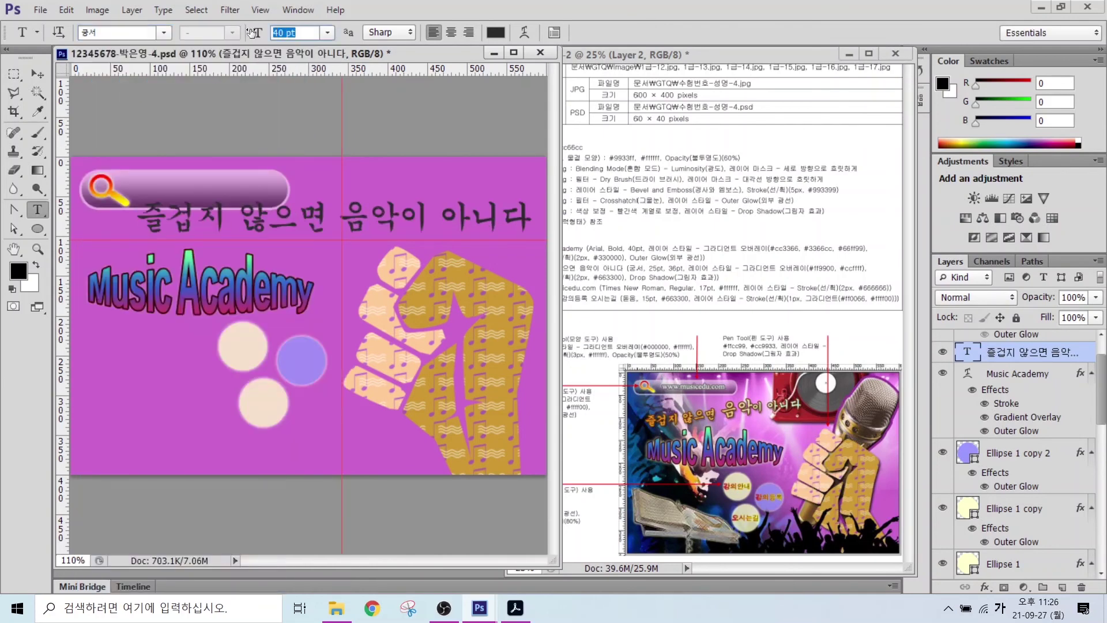
pyautogui.write('25')
pyautogui.press('Return')
pyautogui.moveTo(262, 221); pyautogui.dragTo(299, 220)
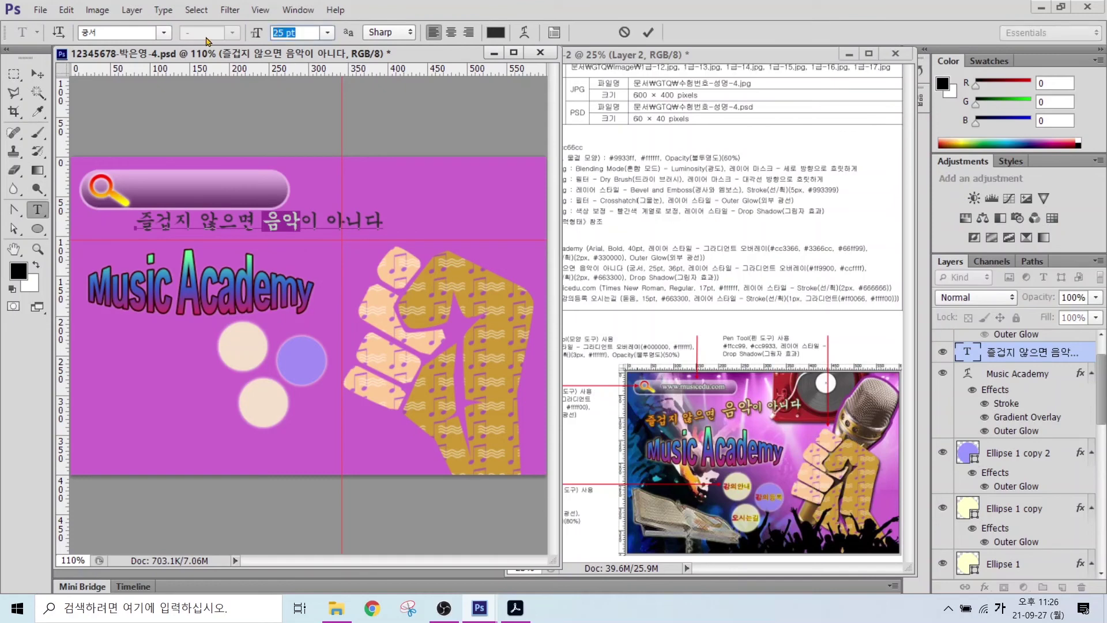
pyautogui.write('36')
pyautogui.press('Return')
pyautogui.click(648, 32)
# - Give the tagline an orange #ff9900 to pale cyan #ccffff gradient overlay
pyautogui.click(985, 587)
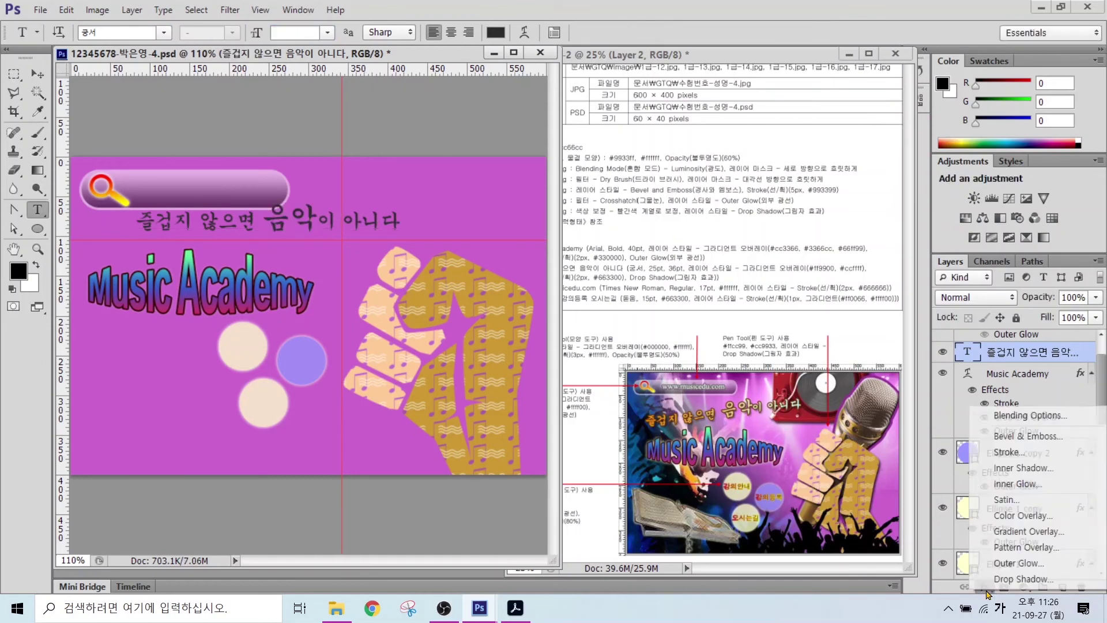
pyautogui.click(1027, 531)
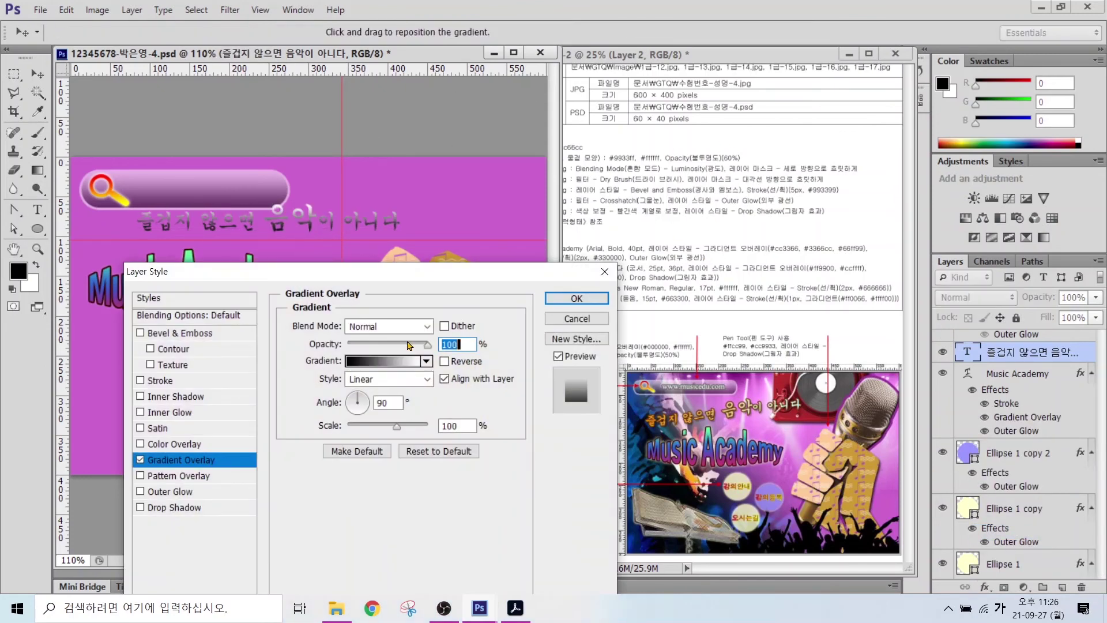
pyautogui.click(386, 361)
pyautogui.click(241, 346)
pyautogui.click(297, 405)
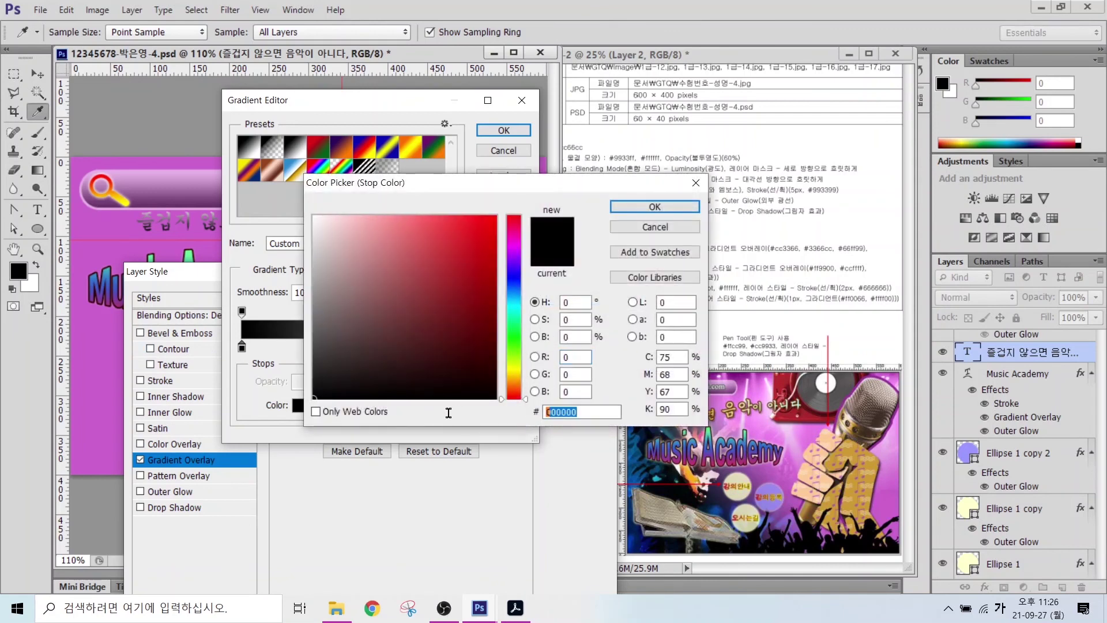
pyautogui.write('ff9900')
pyautogui.press('Return')
pyautogui.click(522, 346)
pyautogui.click(298, 405)
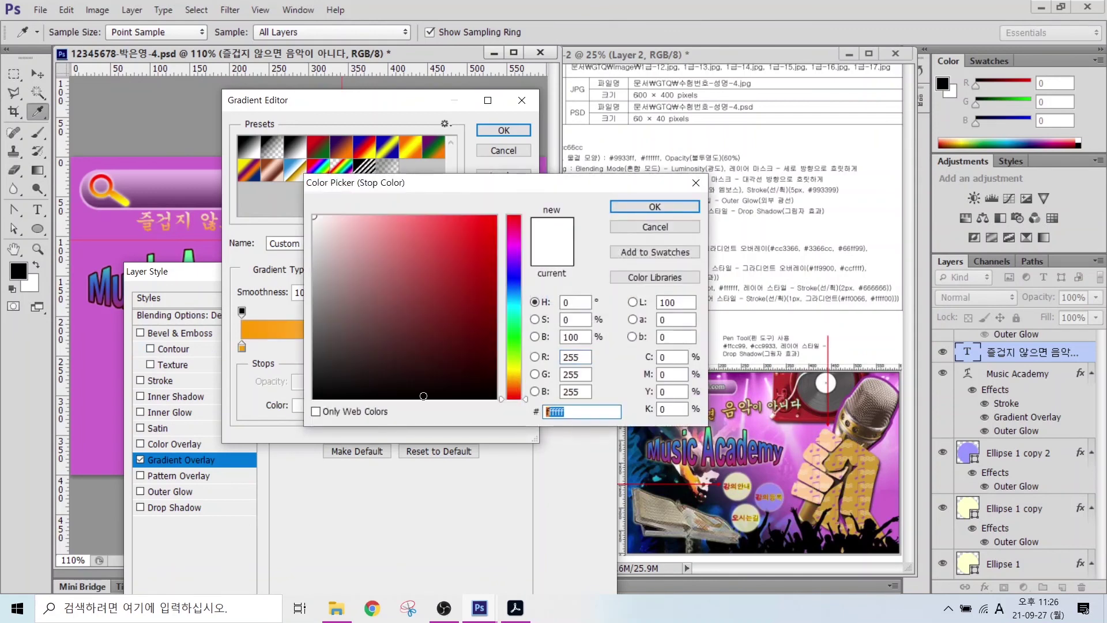
pyautogui.write('ccffff')
pyautogui.press('Return')
pyautogui.press('Return')
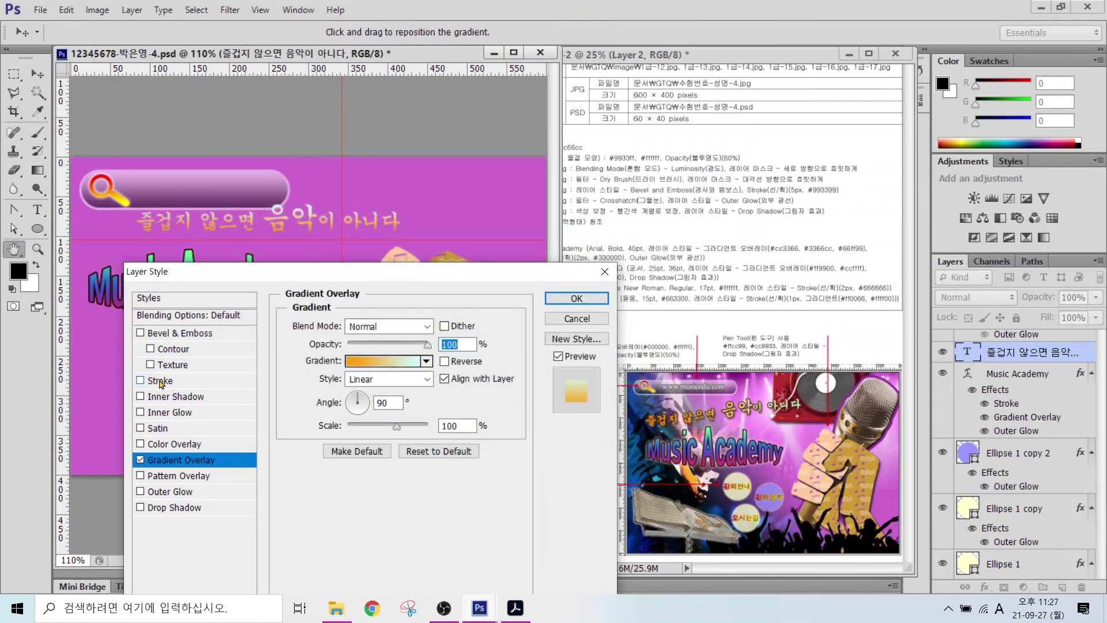
# - Add a 2 px #663300 stroke and a drop shadow to the tagline
pyautogui.click(160, 380)
pyautogui.write('2')
pyautogui.click(323, 427)
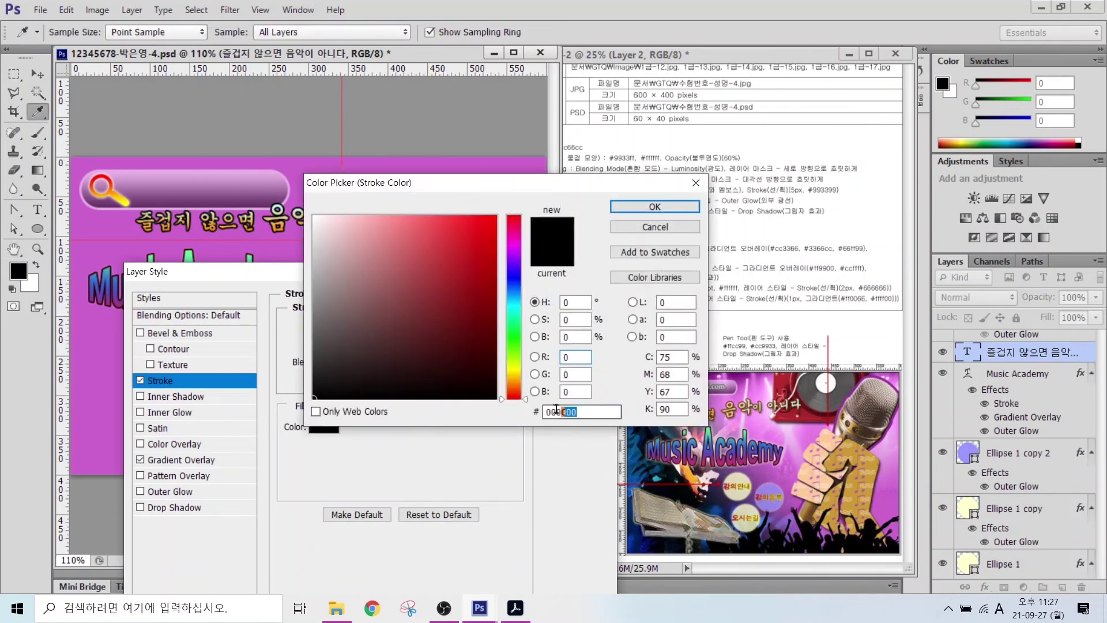
pyautogui.write('663300')
pyautogui.press('Return')
pyautogui.click(173, 508)
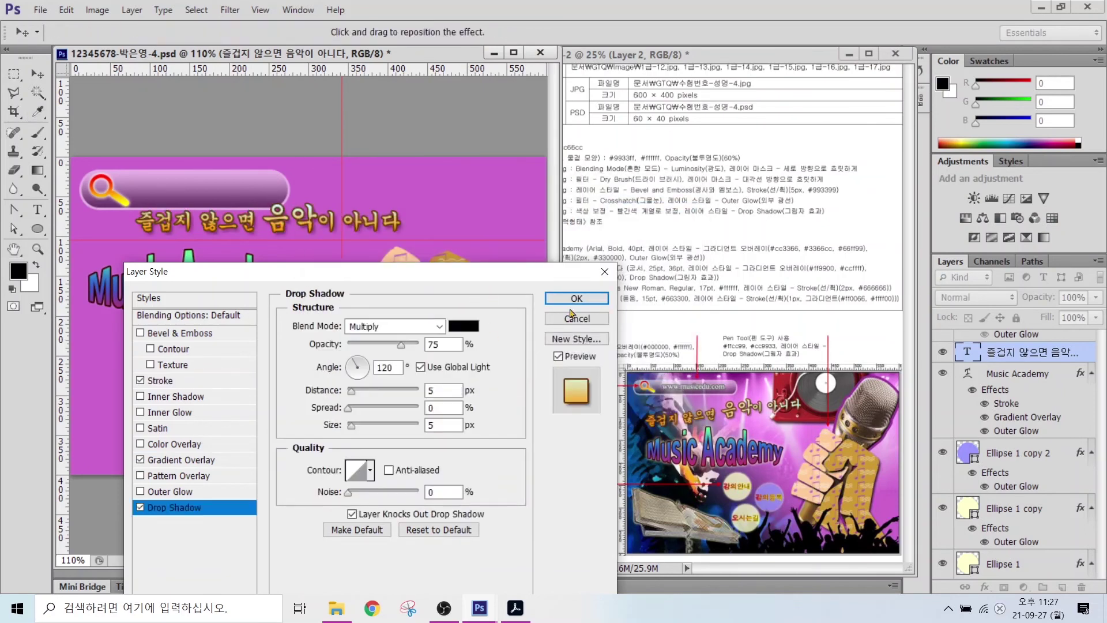
pyautogui.click(577, 298)
# - Apply a Rise warp to the tagline and shift it further left
pyautogui.click(525, 33)
pyautogui.click(507, 251)
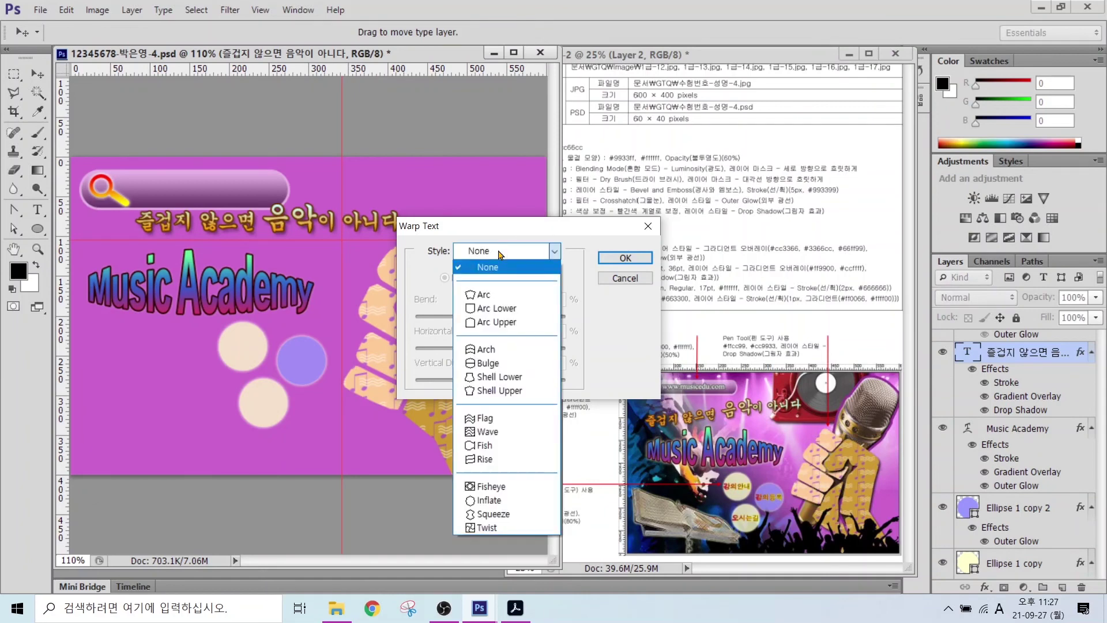
pyautogui.click(488, 459)
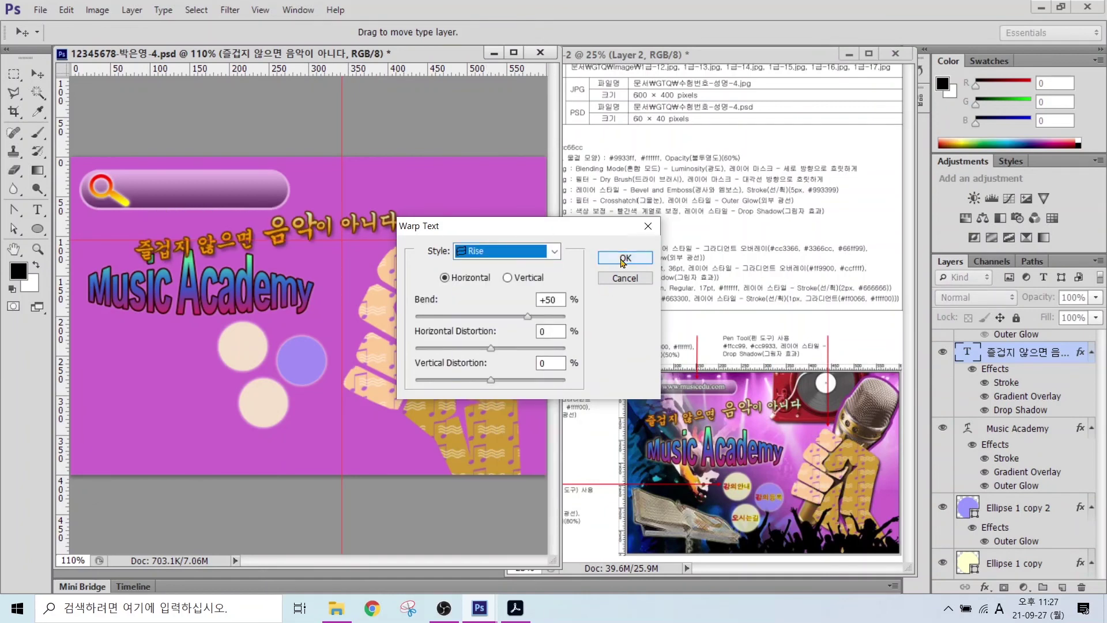
pyautogui.click(625, 258)
pyautogui.click(38, 74)
pyautogui.moveTo(270, 236); pyautogui.dragTo(228, 226)
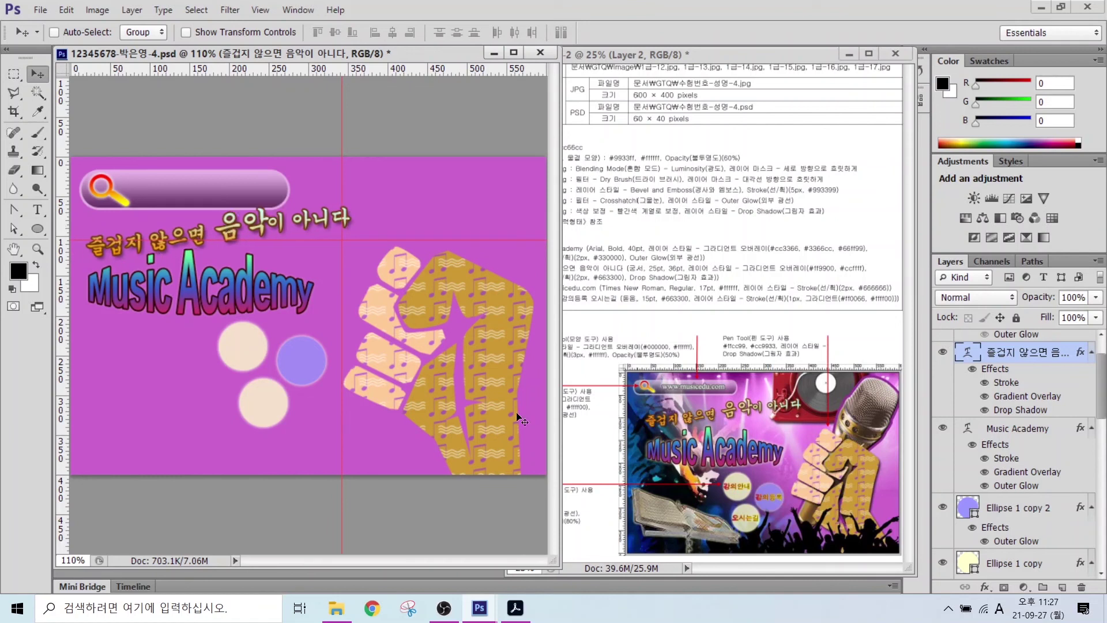
# - Nudge the title down, move the three circles about 21 px down, and lower the tagline slightly
pyautogui.click(1004, 432)
pyautogui.moveTo(194, 296); pyautogui.dragTo(193, 300)
pyautogui.scroll(-3, 1037, 434)
pyautogui.click(1018, 344)
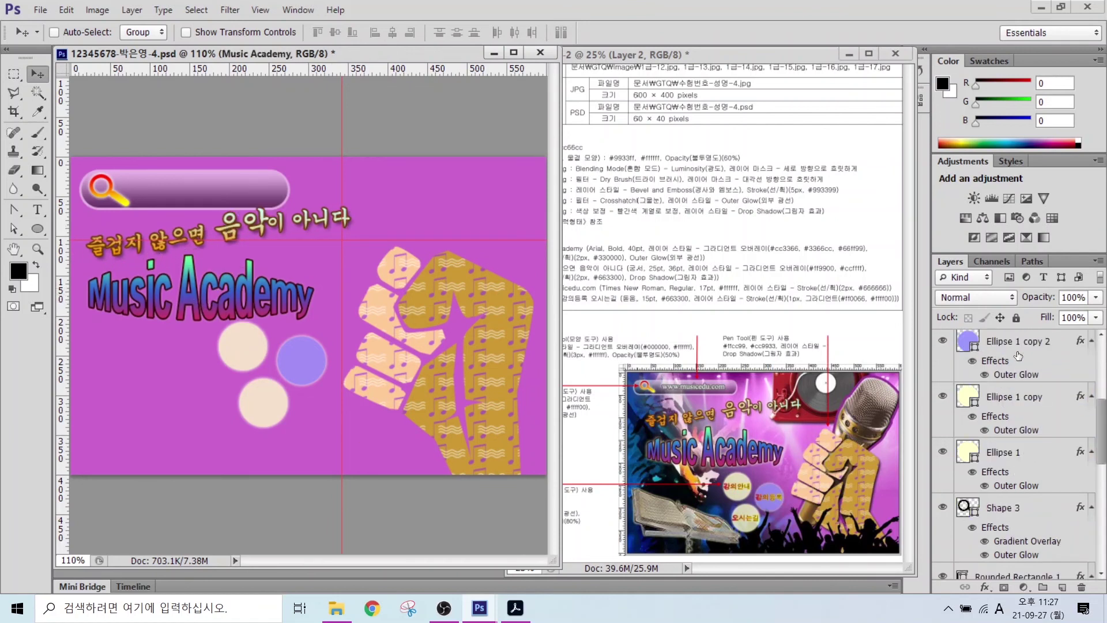
pyautogui.keyDown('shift'); pyautogui.click(999, 455); pyautogui.keyUp('shift')
pyautogui.moveTo(301, 373); pyautogui.dragTo(299, 385)
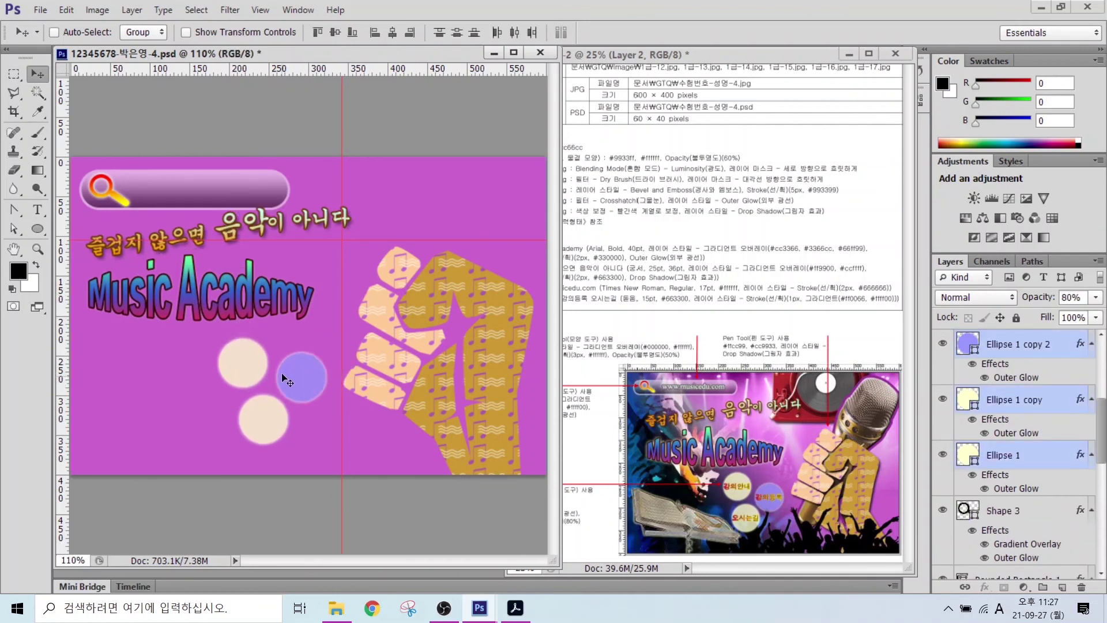
pyautogui.scroll(3, 1018, 341)
pyautogui.click(1017, 354)
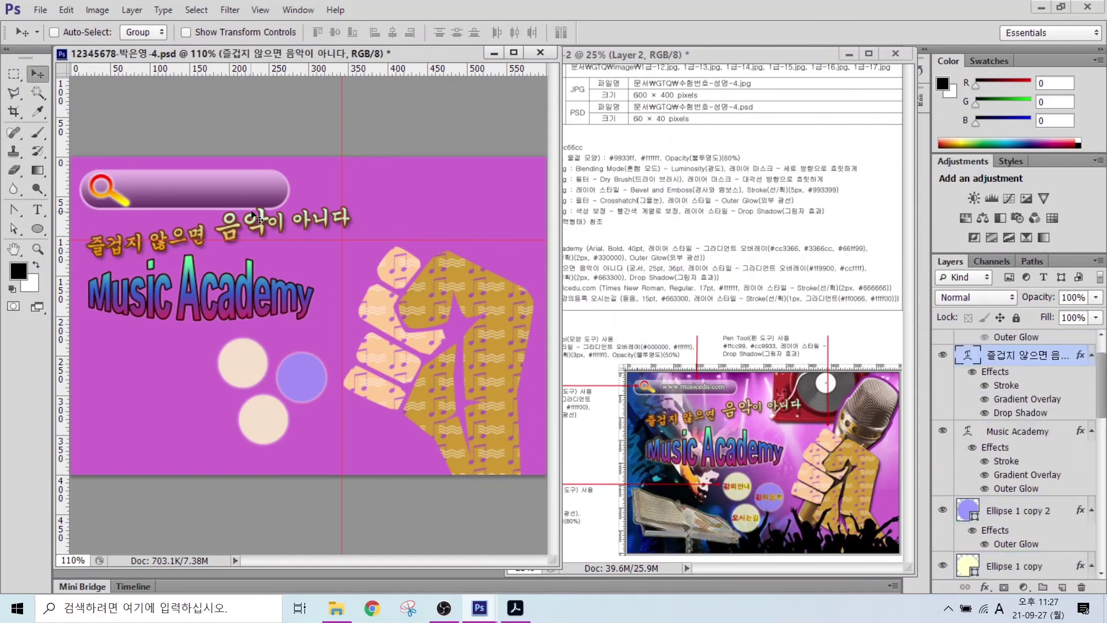
pyautogui.press('Down')
pyautogui.press('Down')
pyautogui.press('Down')
pyautogui.press('Down')
pyautogui.press('Down')
pyautogui.press('t')
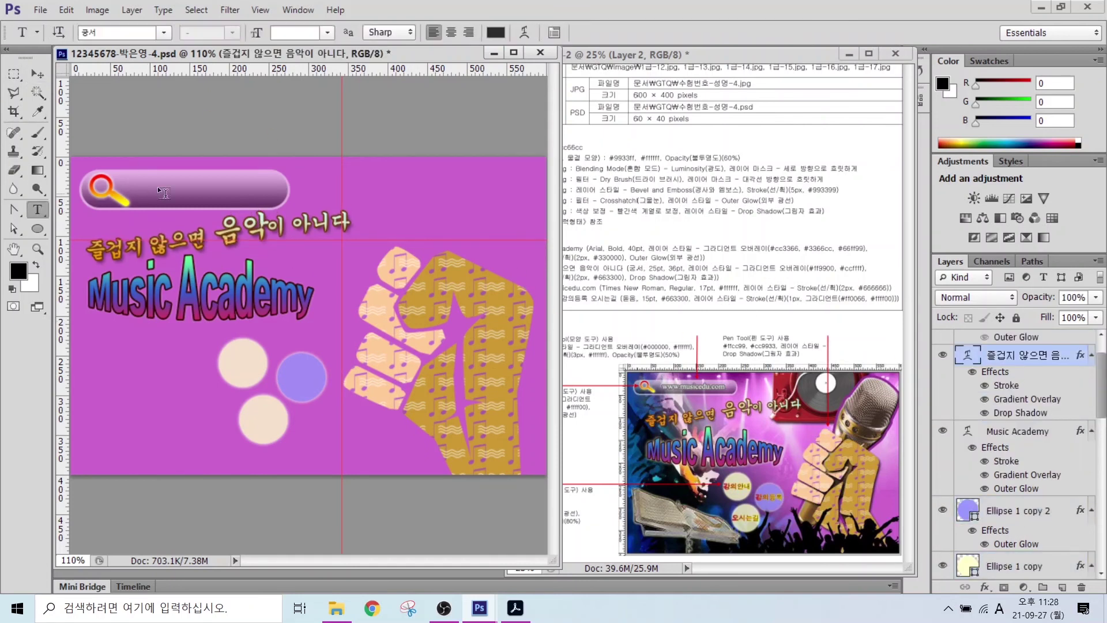
pyautogui.click(137, 186)
pyautogui.write('Www.musicedu.com')
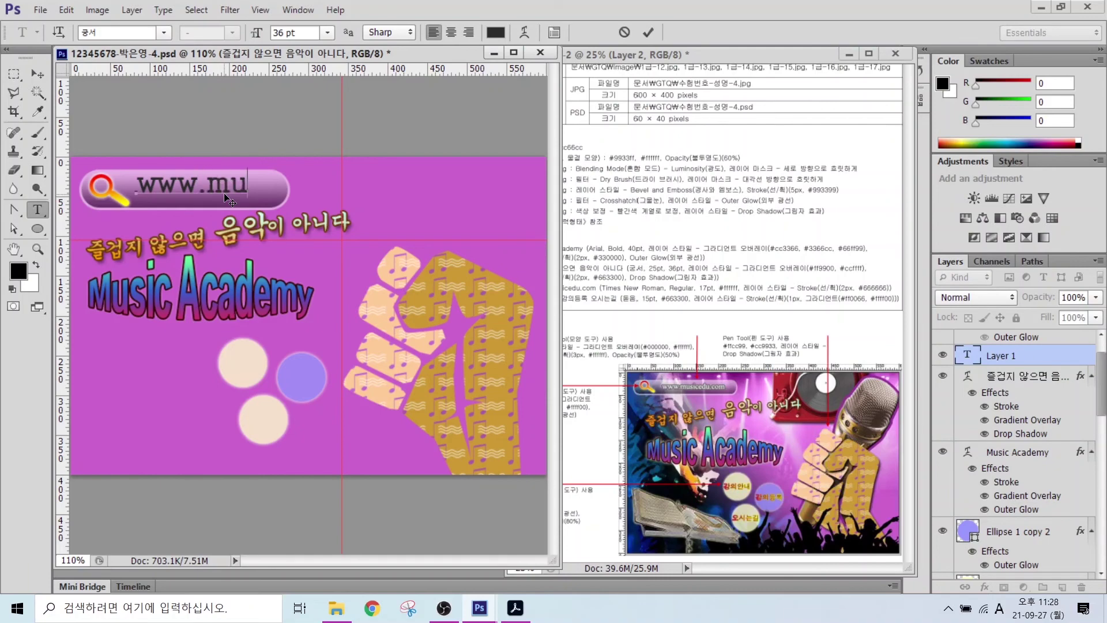
# - Set the web address text in white Times New Roman
pyautogui.hotkey('ctrl', 'Return')
pyautogui.click(163, 32)
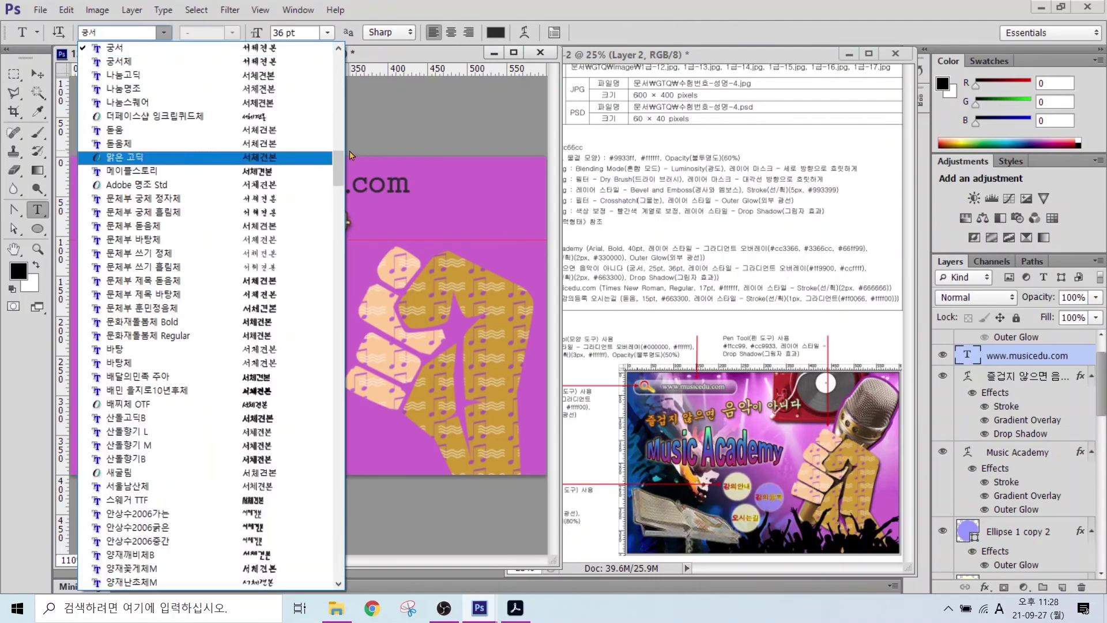
pyautogui.scroll(-15, 204, 269)
pyautogui.scroll(-10, 205, 269)
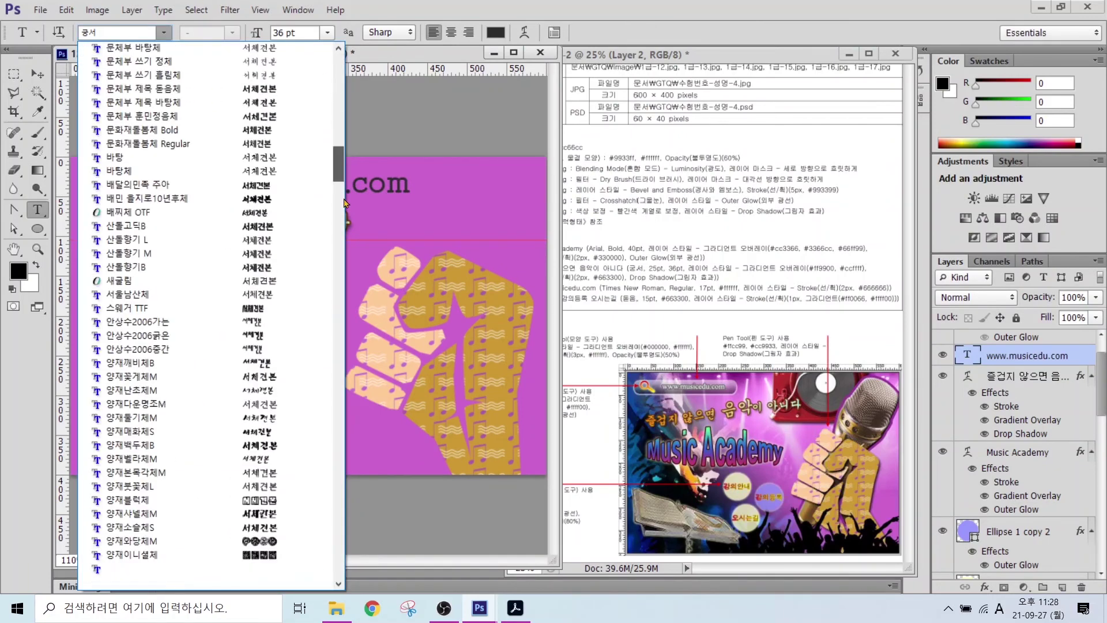
pyautogui.scroll(20, 144, 522)
pyautogui.click(143, 285)
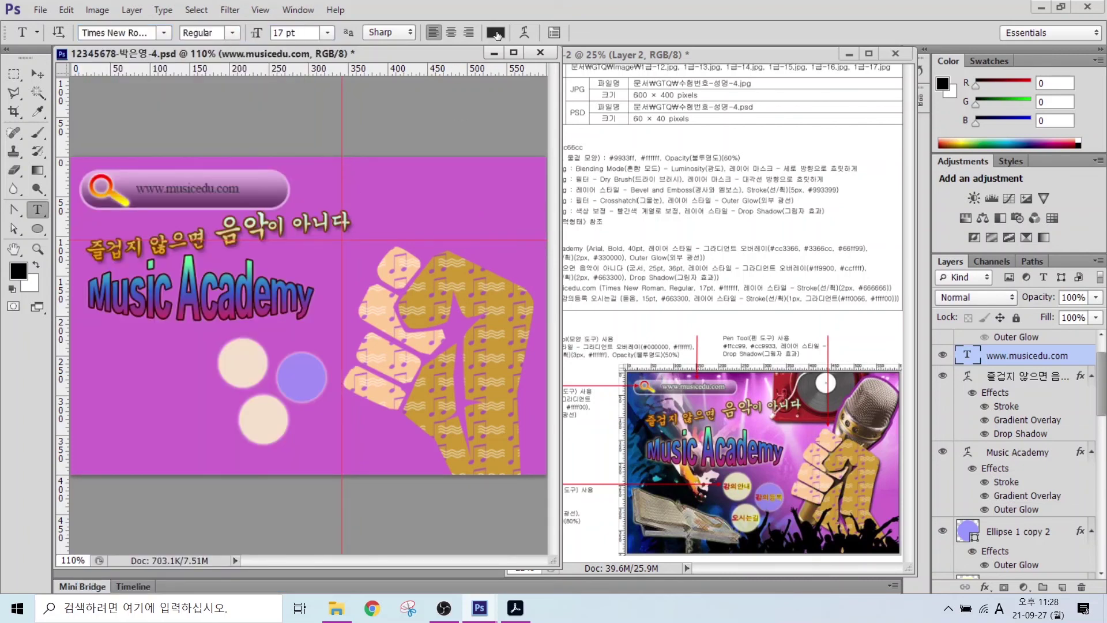
pyautogui.click(496, 33)
pyautogui.write('ffffff')
pyautogui.click(634, 208)
# - Add a 2 px #666666 stroke to the web address and nudge it slightly right
pyautogui.click(985, 587)
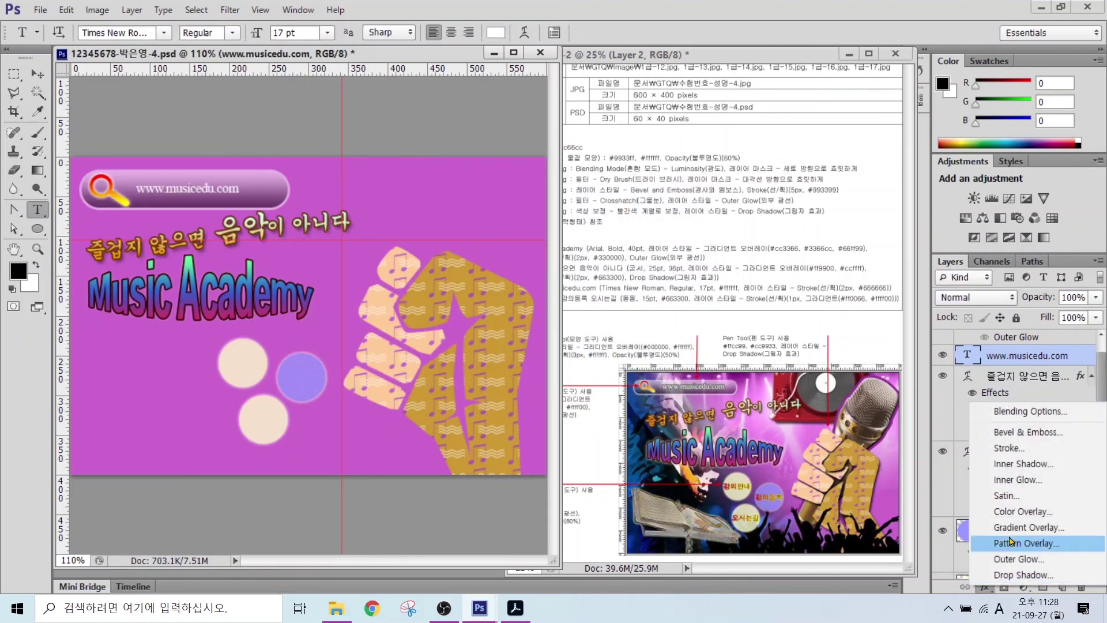
pyautogui.click(1006, 448)
pyautogui.write('2')
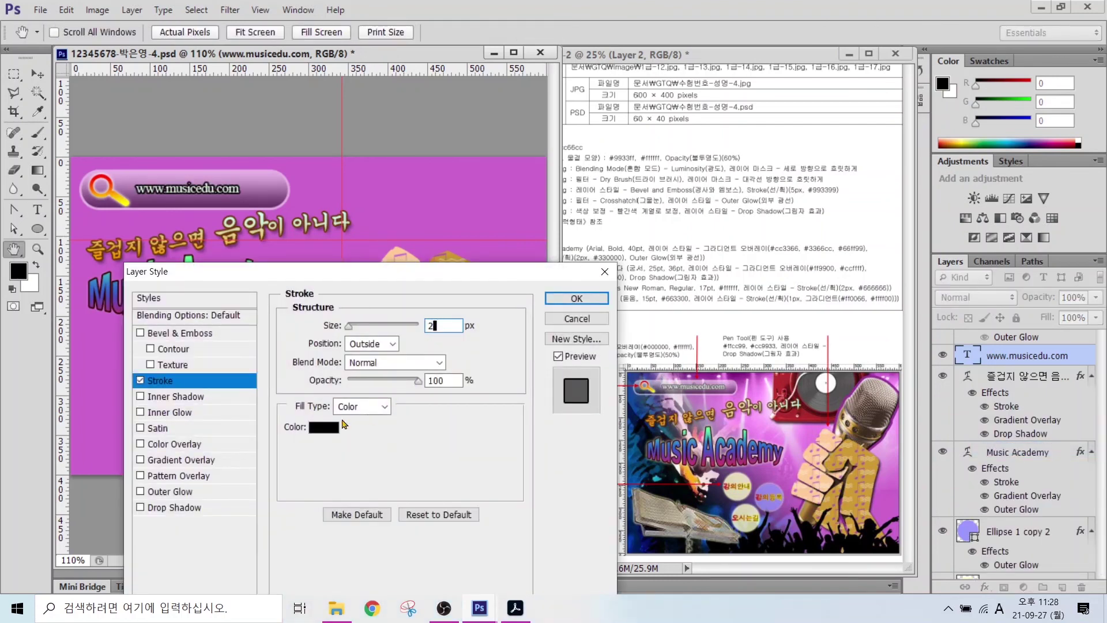
pyautogui.click(323, 426)
pyautogui.write('666666')
pyautogui.click(654, 207)
pyautogui.click(577, 298)
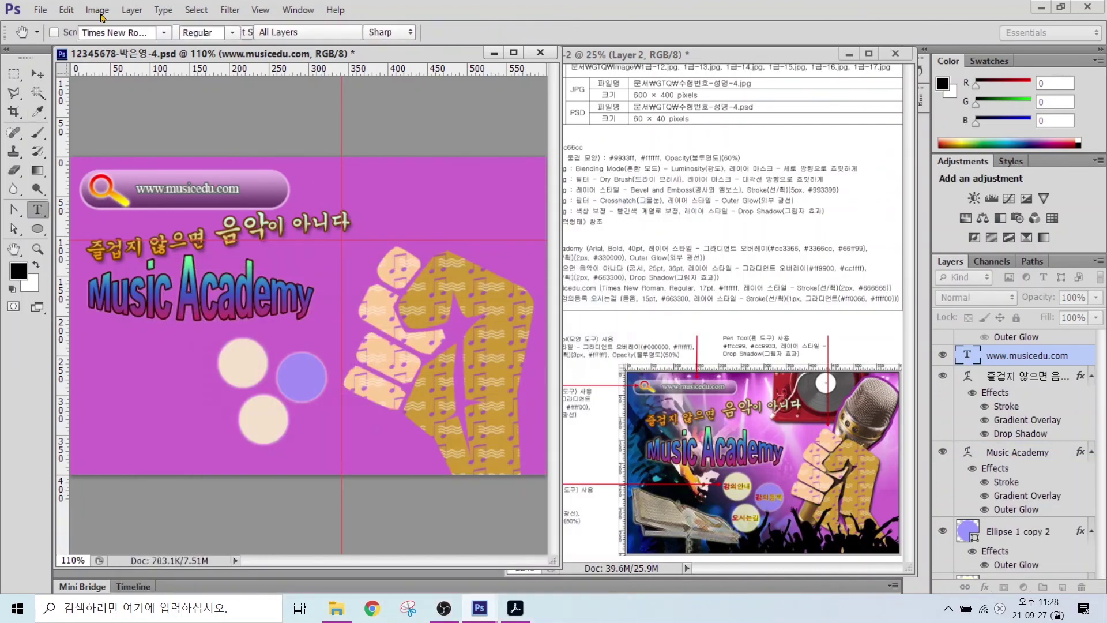
pyautogui.press('v')
pyautogui.moveTo(182, 191); pyautogui.dragTo(185, 192)
# - Scale the rounded search bar down to about 88% width
pyautogui.scroll(-6, 1004, 436)
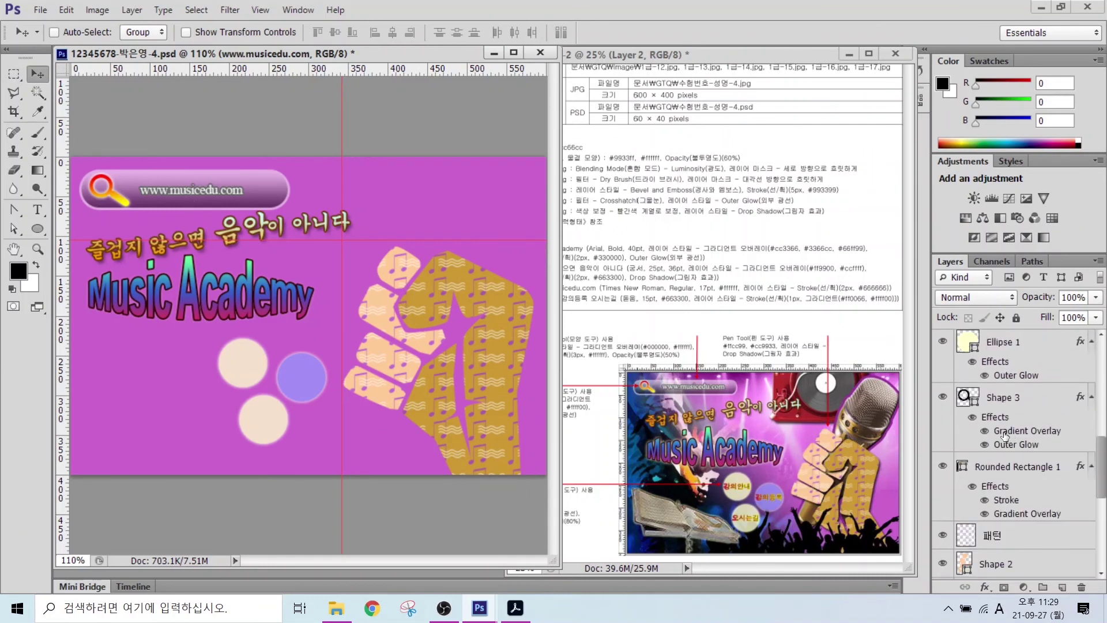
pyautogui.click(1009, 466)
pyautogui.hotkey('ctrl', 't')
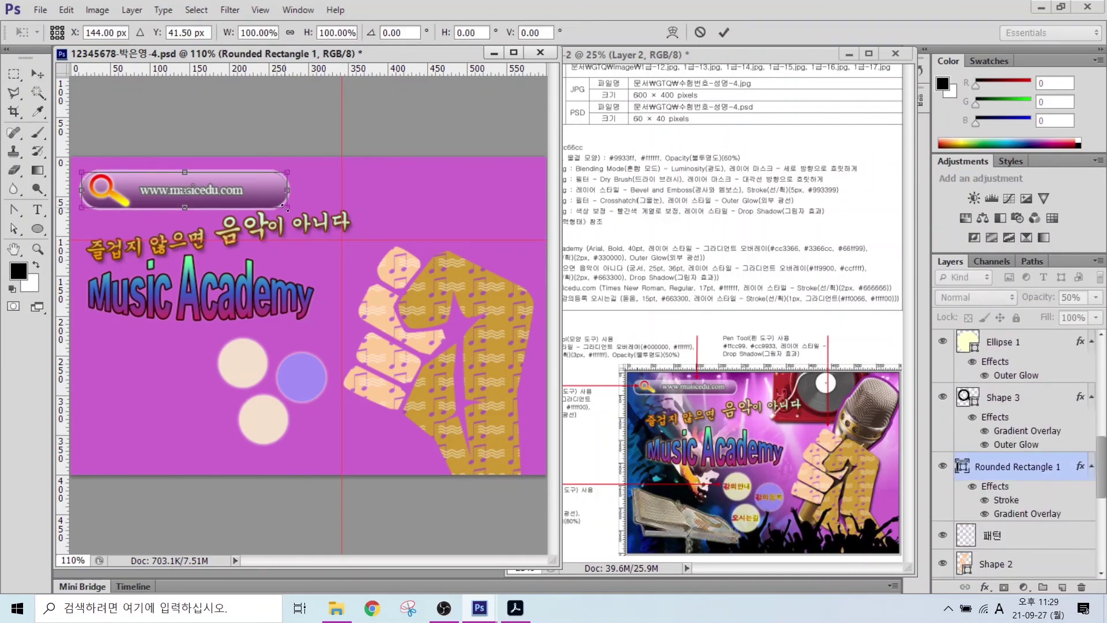
pyautogui.moveTo(285, 207)
pyautogui.mouseDown()
pyautogui.moveTo(322, 210)
pyautogui.moveTo(264, 205)
pyautogui.mouseUp()
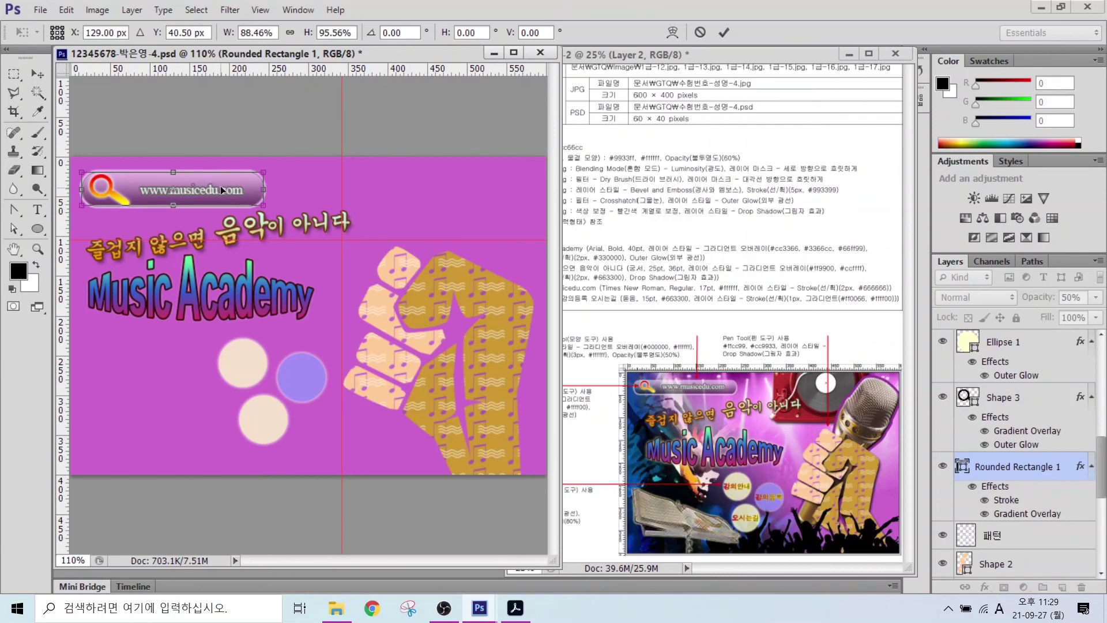
pyautogui.press('Return')
pyautogui.scroll(8, 1002, 403)
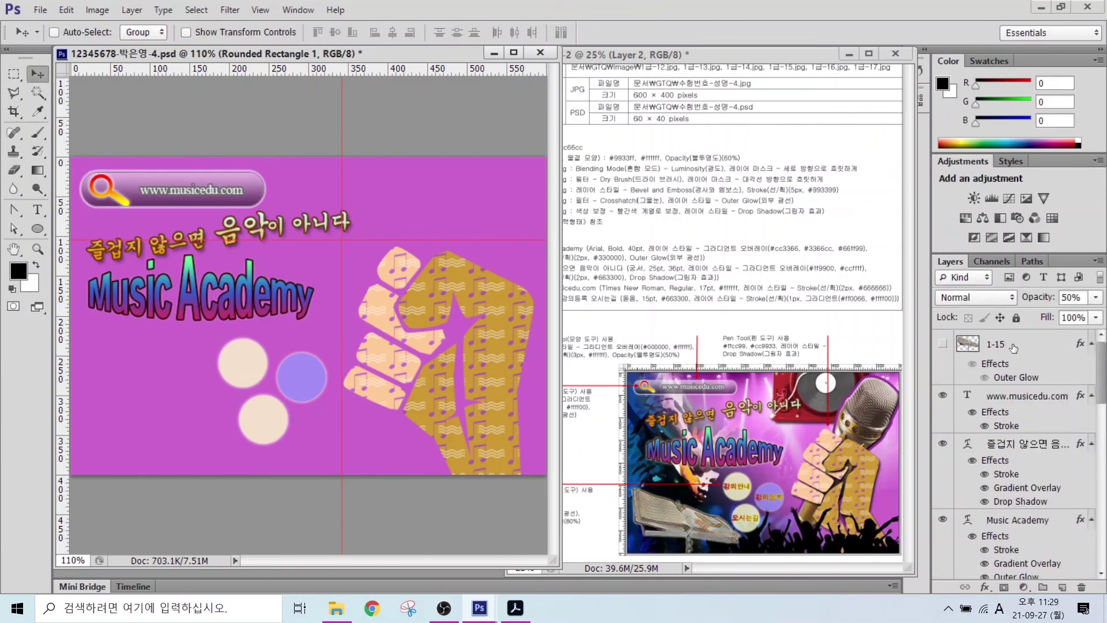
pyautogui.moveTo(1012, 348); pyautogui.dragTo(1016, 526)
pyautogui.moveTo(1016, 423); pyautogui.dragTo(1016, 537)
pyautogui.scroll(5, 1016, 461)
pyautogui.click(1026, 341)
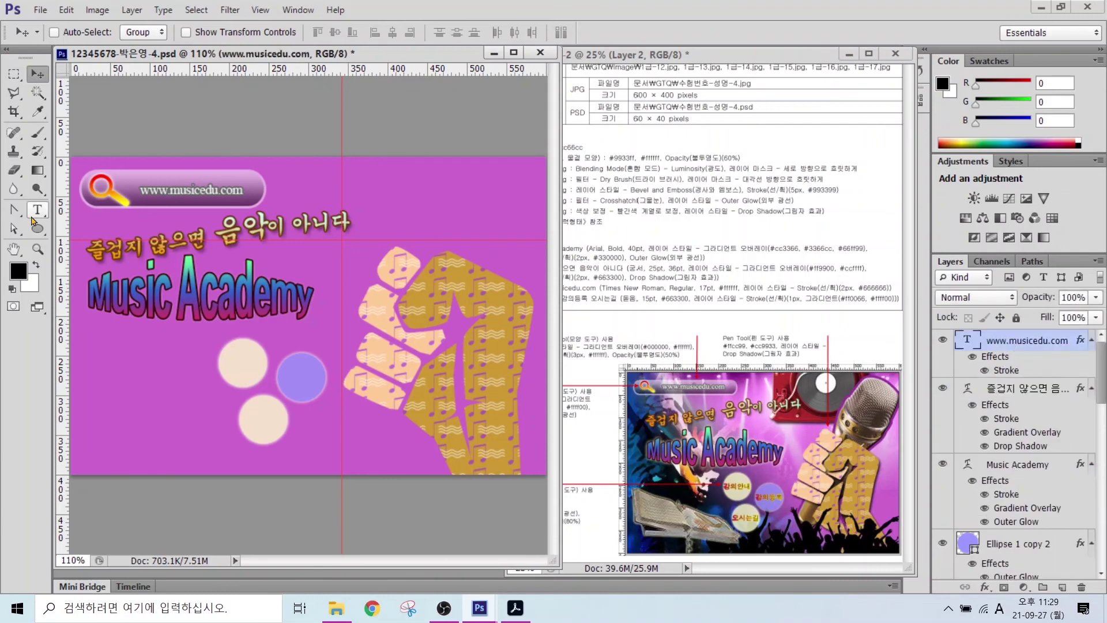
# - Add the text 강의안내 to the left of the circles
pyautogui.press('t')
pyautogui.click(112, 380)
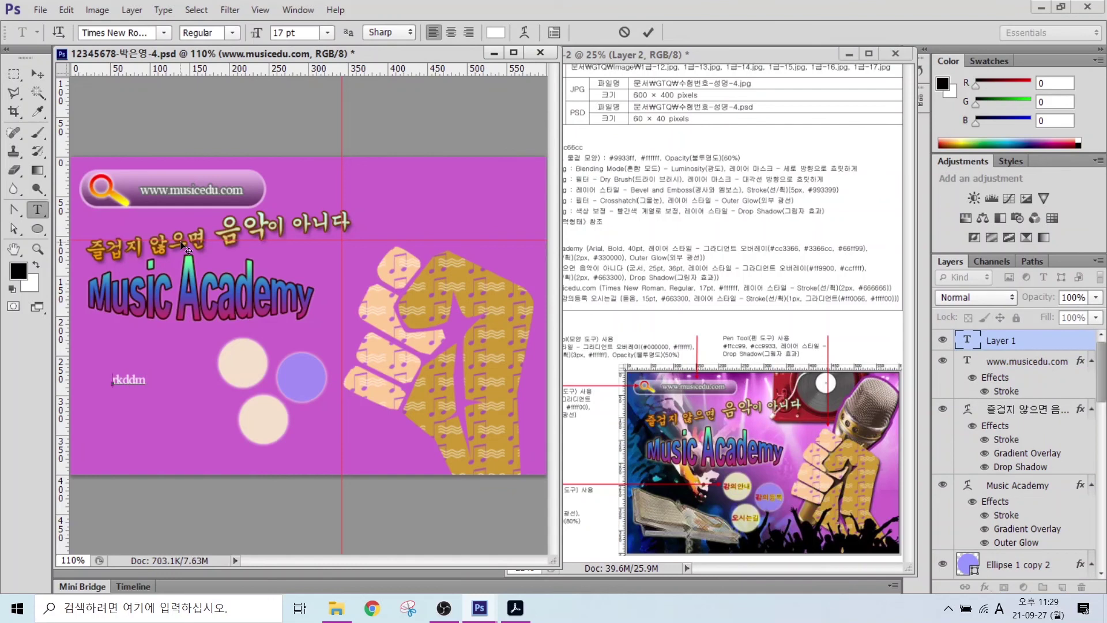
pyautogui.write('강의안내')
pyautogui.hotkey('ctrl', 'Return')
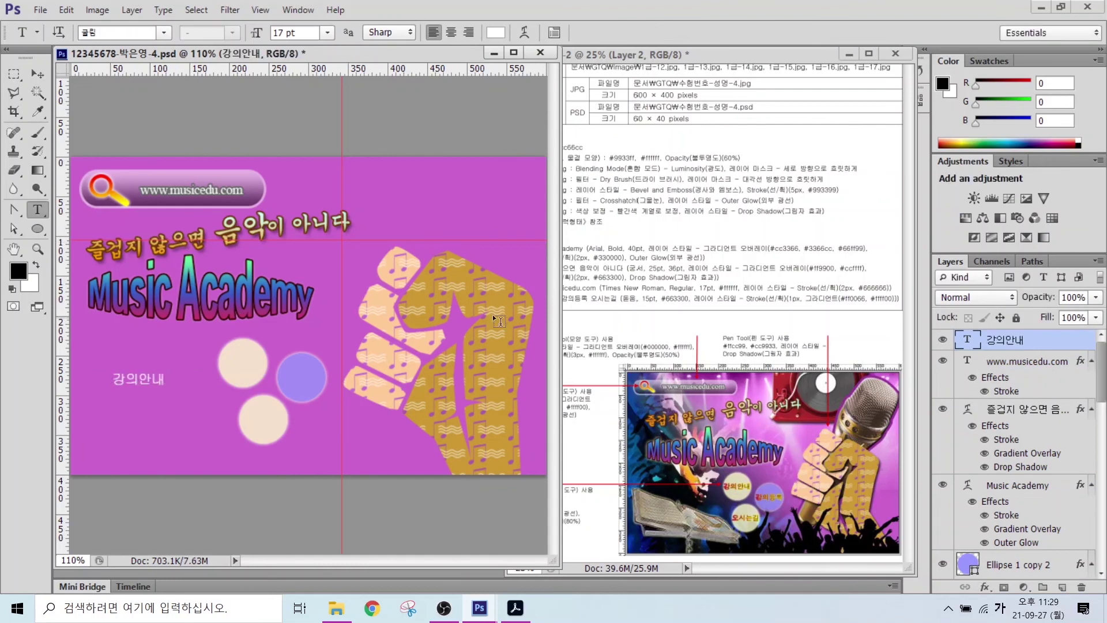
# - Style 강의안내 in 돋움 at 15 pt with colour #663300
pyautogui.click(164, 32)
pyautogui.click(144, 150)
pyautogui.click(285, 32)
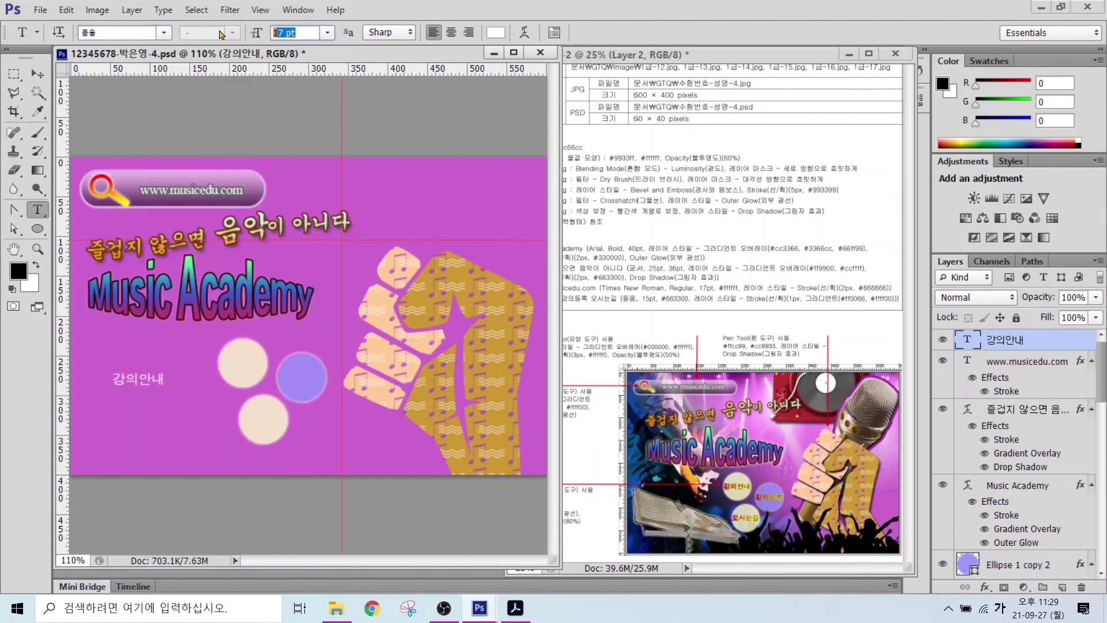
pyautogui.write('15')
pyautogui.press('Return')
pyautogui.click(496, 32)
pyautogui.write('663300')
pyautogui.press('Return')
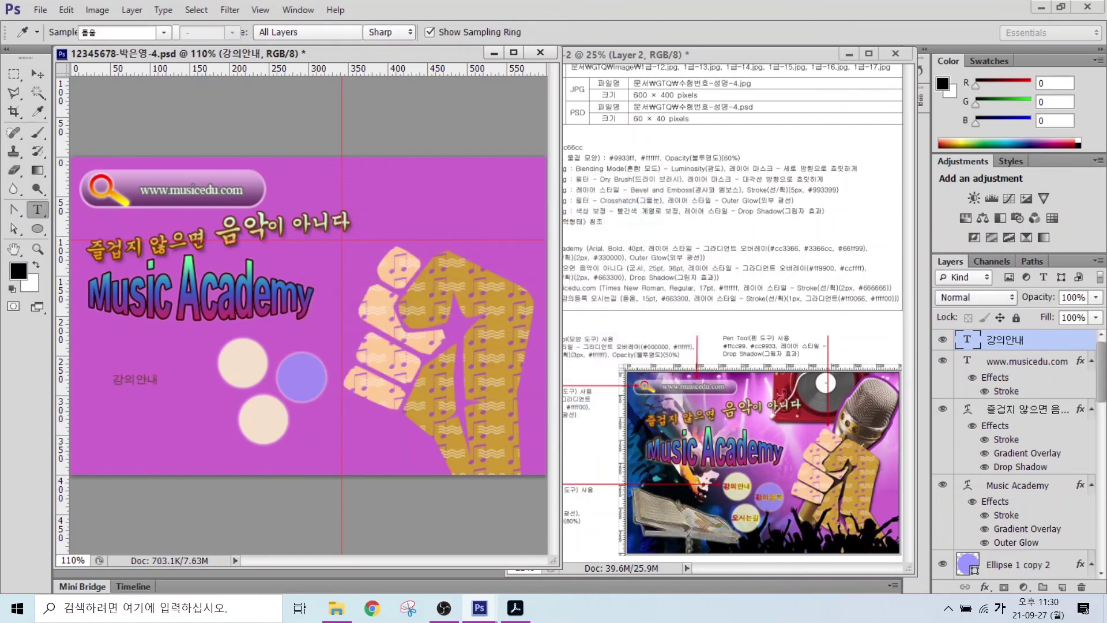
# - Add a Stroke layer effect to 강의안내 with its fill type set to Gradient
pyautogui.click(986, 587)
pyautogui.click(1002, 448)
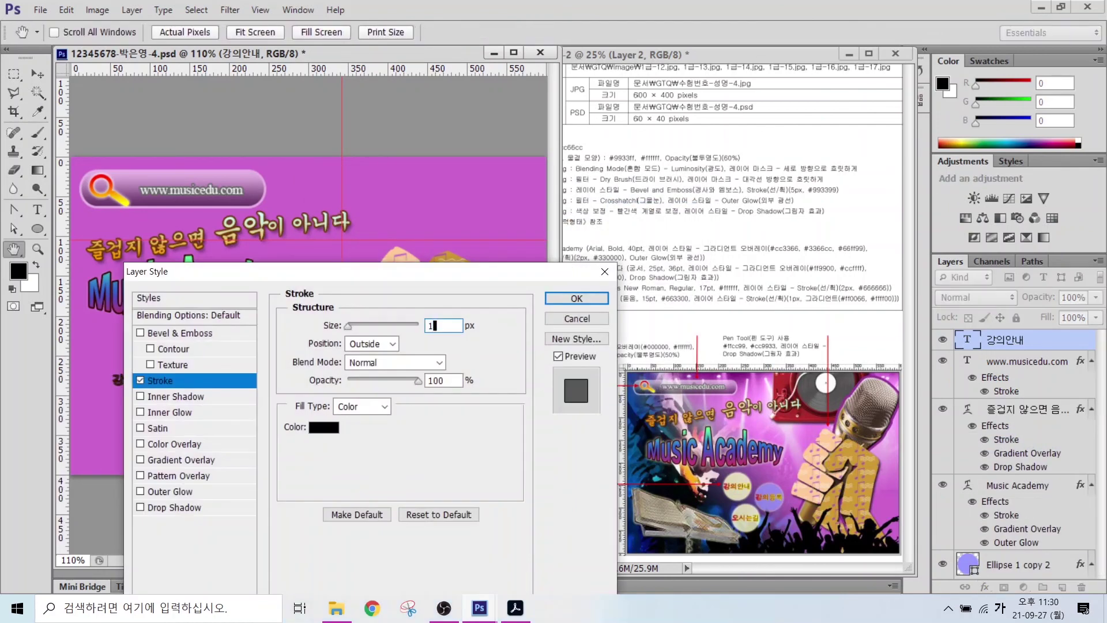
pyautogui.click(362, 406)
pyautogui.click(353, 427)
pyautogui.click(323, 426)
# - Set the stroke gradient stops to #ff0066 and #ffff00, then copy the label onto the lower circle
pyautogui.click(242, 347)
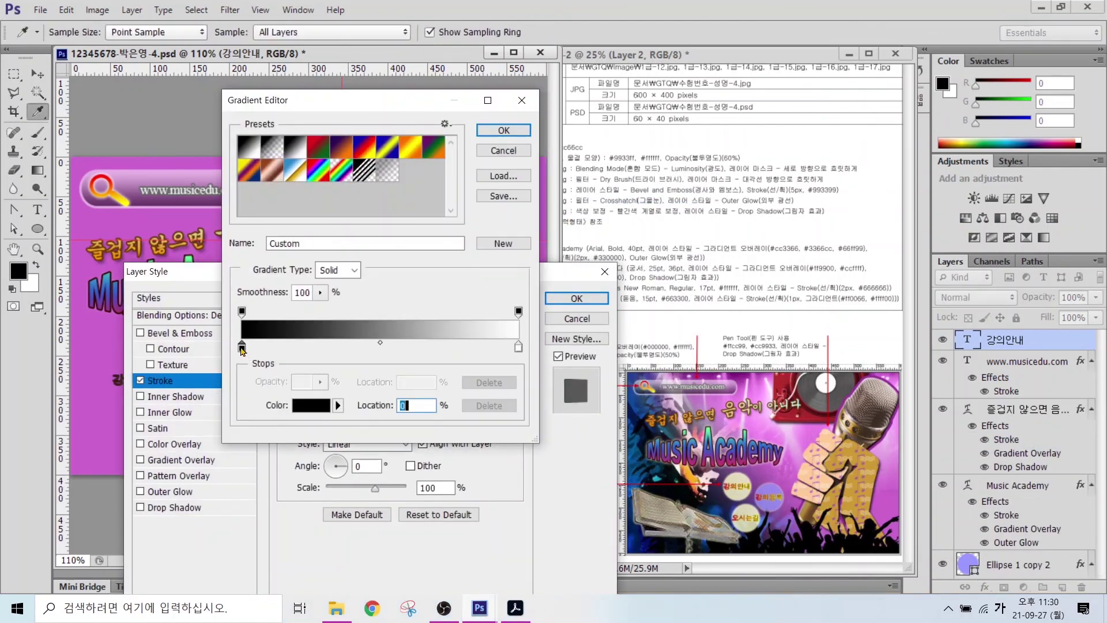
pyautogui.doubleClick(242, 348)
pyautogui.write('ff0066')
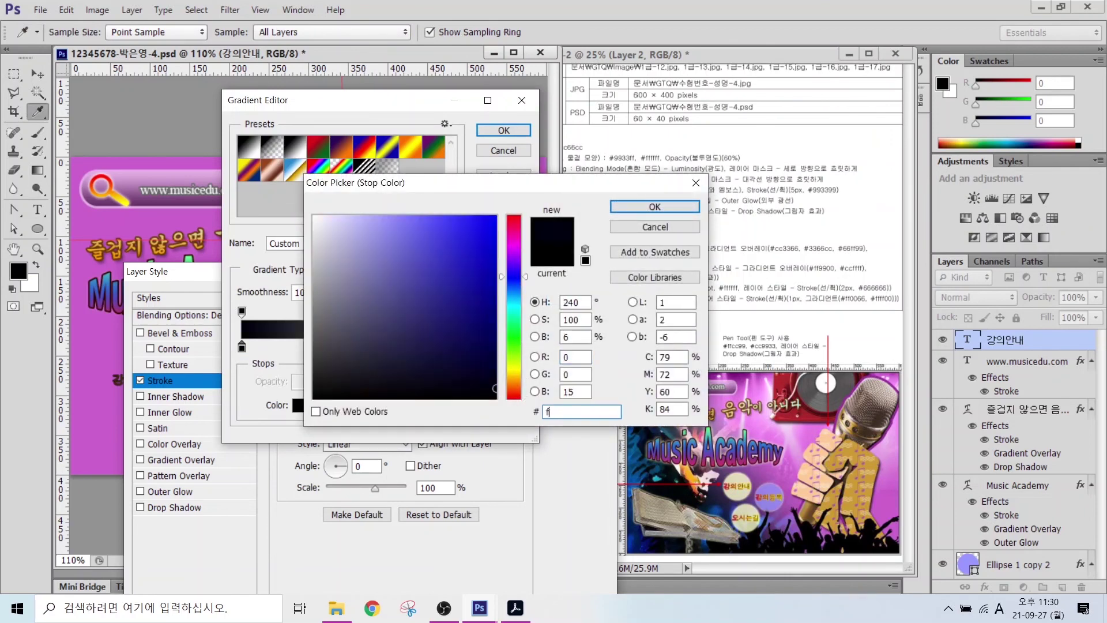
pyautogui.press('Return')
pyautogui.click(518, 347)
pyautogui.doubleClick(518, 347)
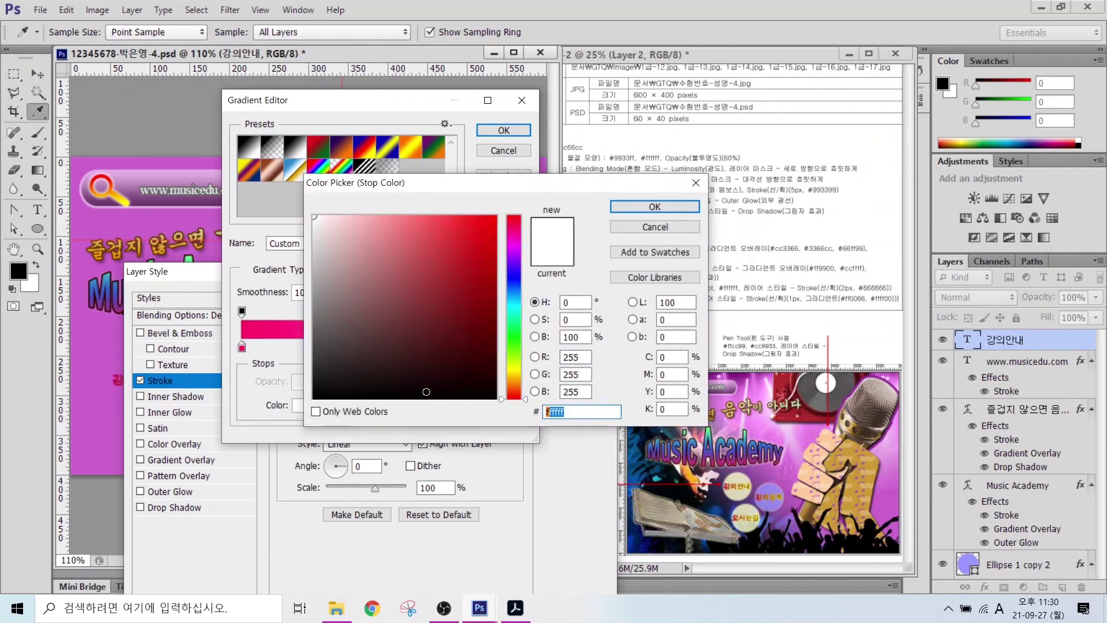
pyautogui.write('ffff00')
pyautogui.press('Return')
pyautogui.press('Return')
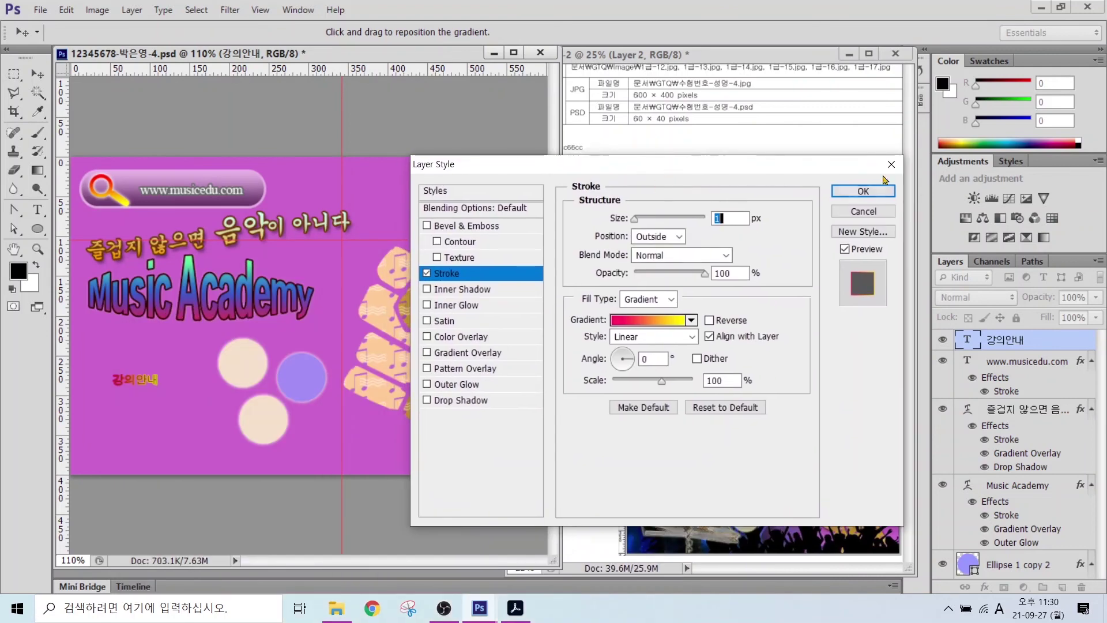
pyautogui.press('Return')
pyautogui.moveTo(130, 392)
pyautogui.mouseDown()
pyautogui.moveTo(233, 369)
pyautogui.moveTo(263, 425)
pyautogui.mouseUp()
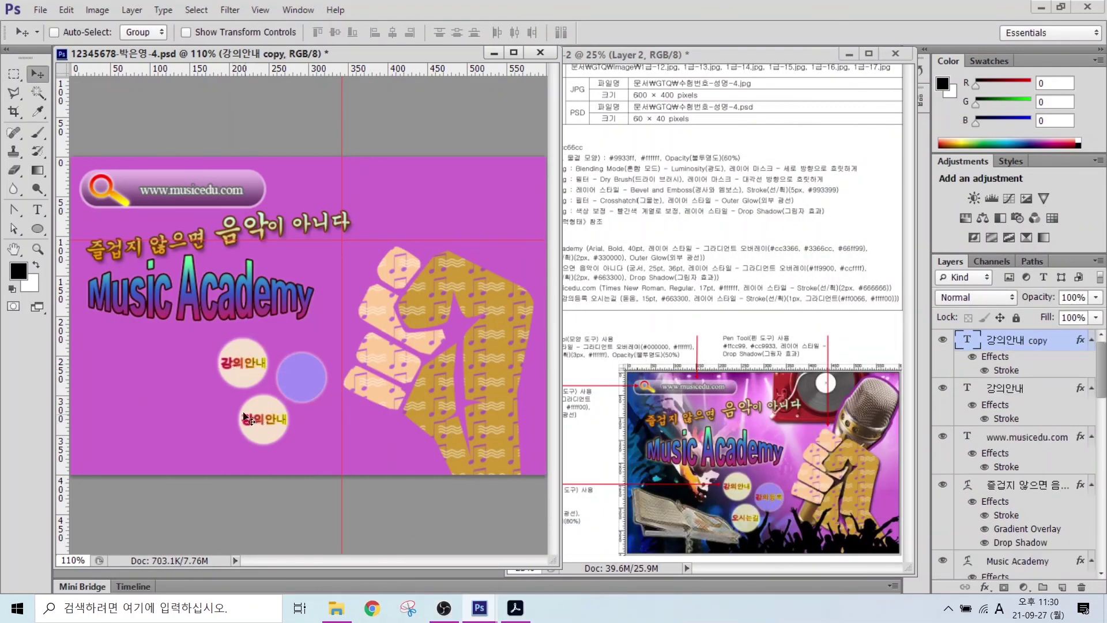
# - Retype the copied label on the lower circle as 오시는길
pyautogui.press('t')
pyautogui.doubleClick(264, 421)
pyautogui.write('dhtlsmsdl')
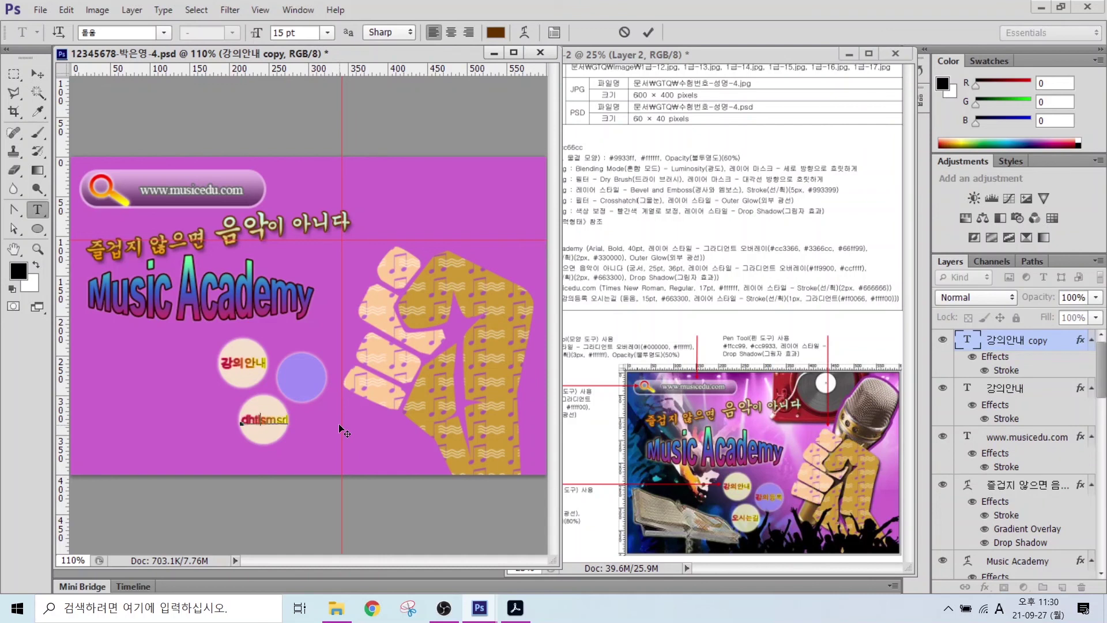
pyautogui.hotkey('ctrl', 'a')
pyautogui.press('BackSpace')
pyautogui.press('Hangul')
pyautogui.write('오시는길')
pyautogui.hotkey('ctrl', 'Return')
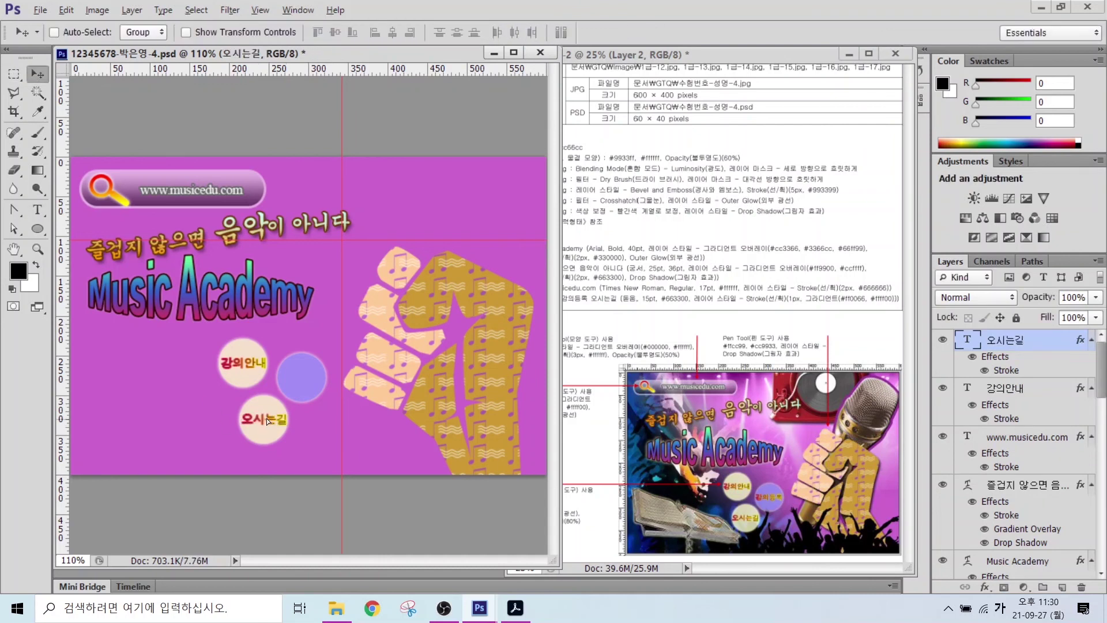
# - Copy the 오시는길 label onto the purple circle and retype it as 강의등록
pyautogui.keyDown('ctrl'); pyautogui.keyDown('alt'); pyautogui.moveTo(266, 417); pyautogui.dragTo(298, 375); pyautogui.keyUp('alt'); pyautogui.keyUp('ctrl')
pyautogui.click(284, 374)
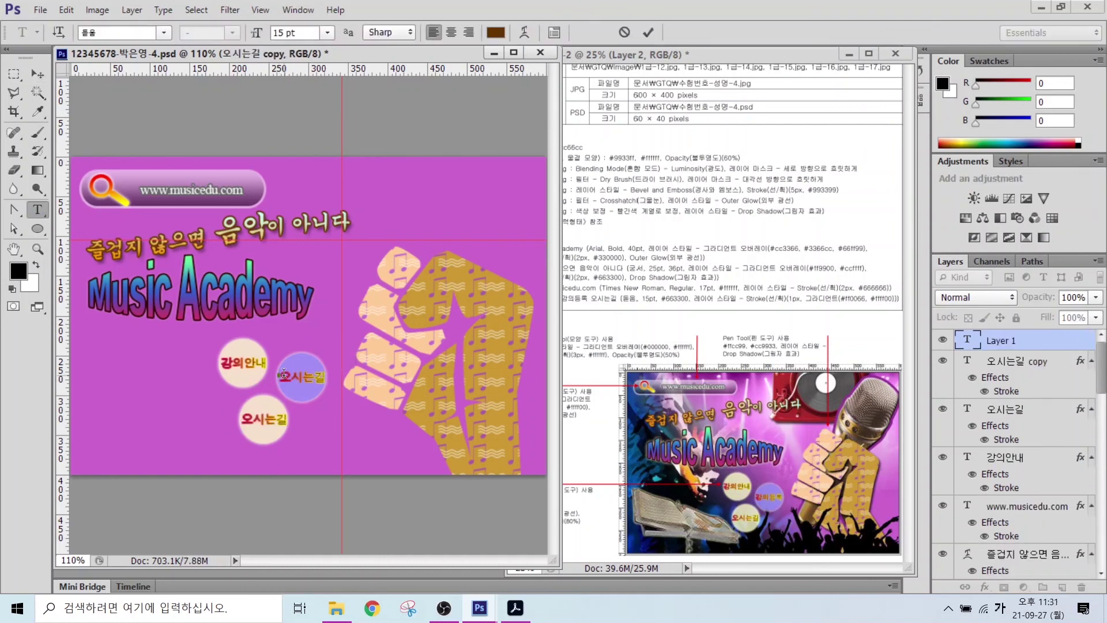
pyautogui.click(1010, 361)
pyautogui.moveTo(280, 376); pyautogui.dragTo(367, 383)
pyautogui.press('BackSpace')
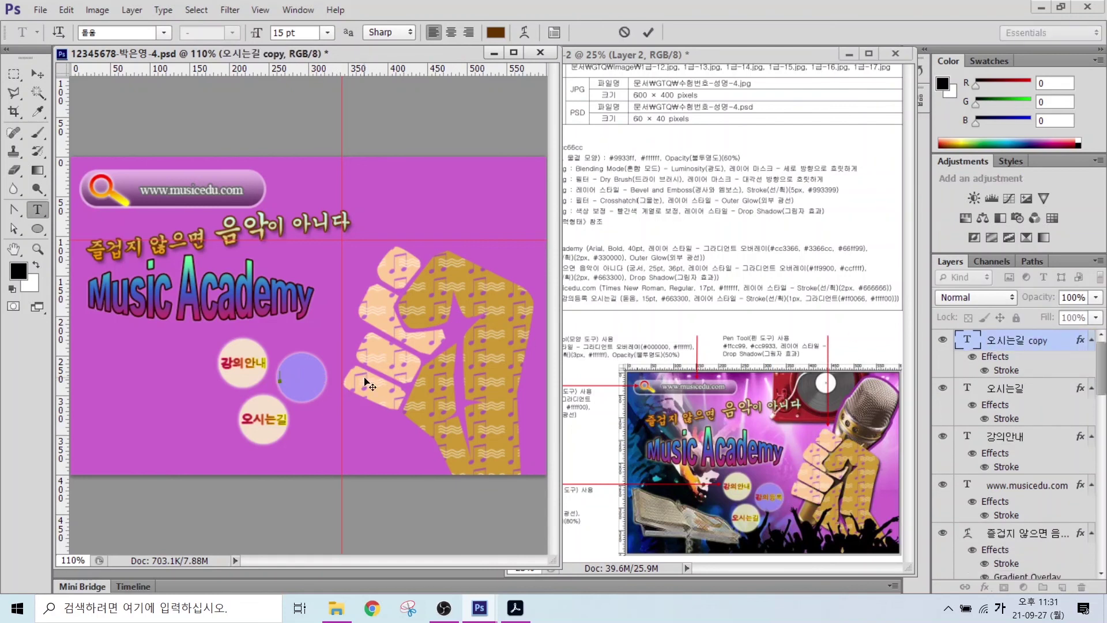
pyautogui.write('강의등록')
pyautogui.click(37, 74)
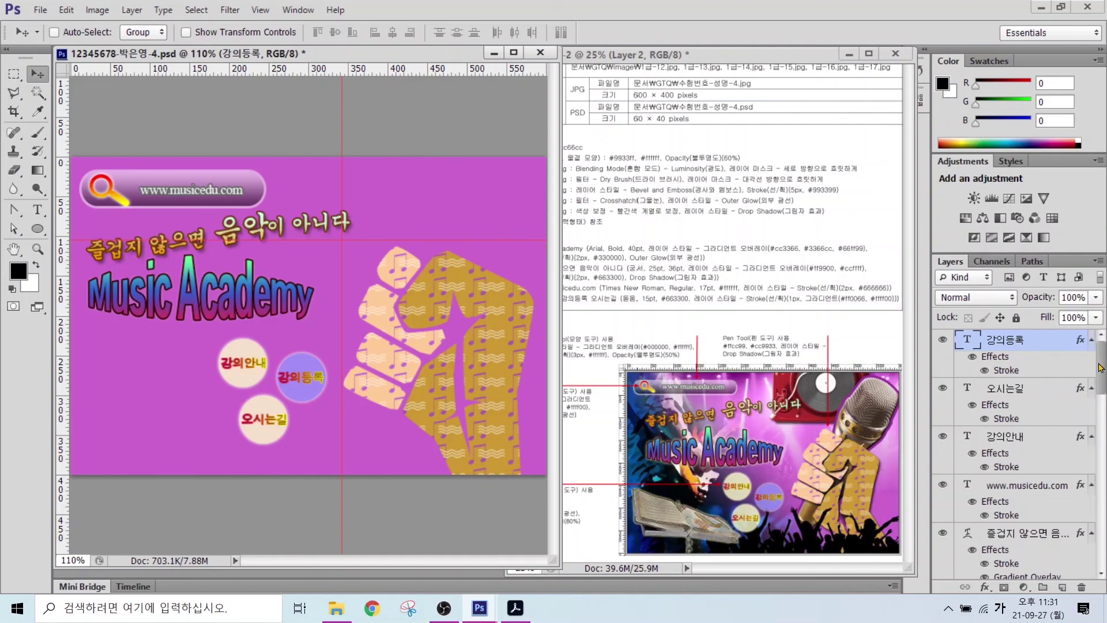
pyautogui.moveTo(1101, 368); pyautogui.dragTo(1101, 507)
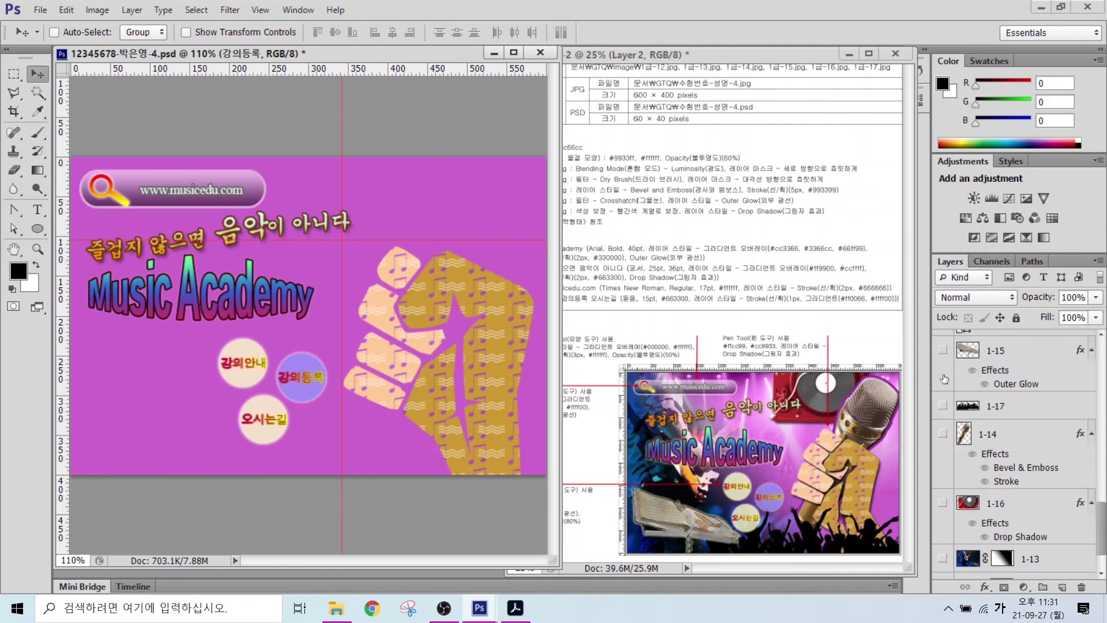
# - Make the photo layers visible again, clear the guides and hide the rulers
pyautogui.moveTo(942, 350); pyautogui.dragTo(943, 405)
pyautogui.scroll(3, 965, 523)
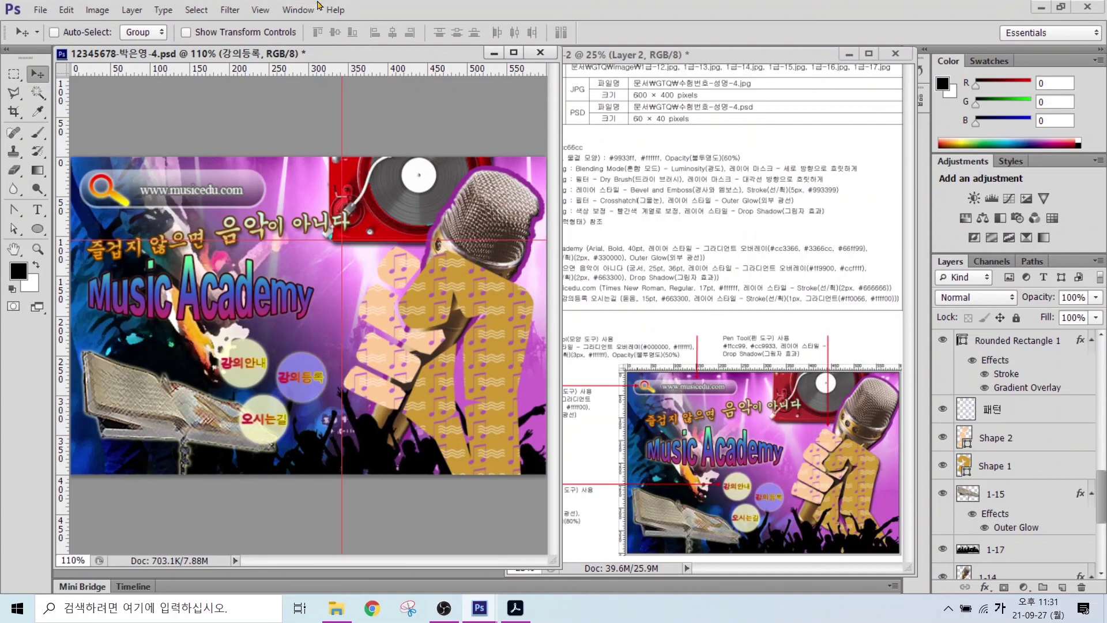
pyautogui.click(260, 10)
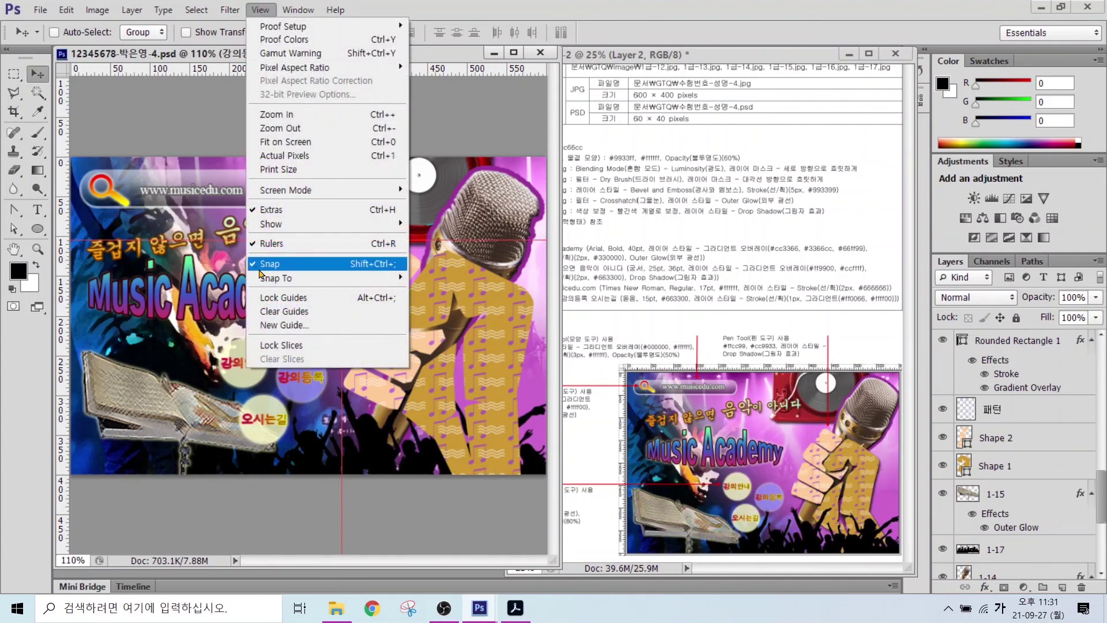
pyautogui.click(290, 312)
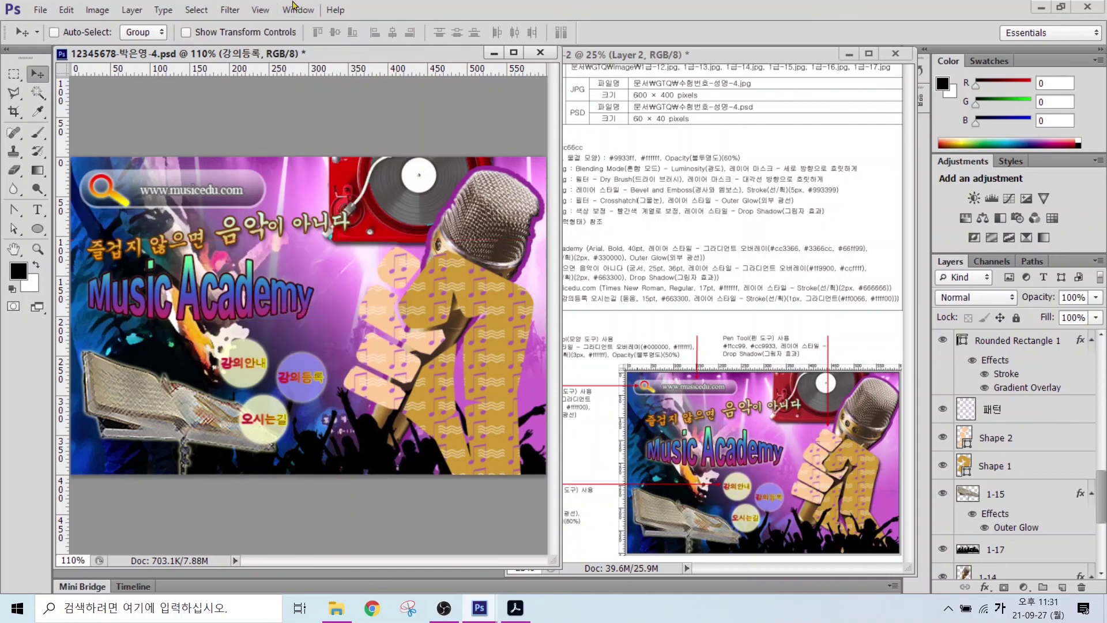
pyautogui.click(258, 9)
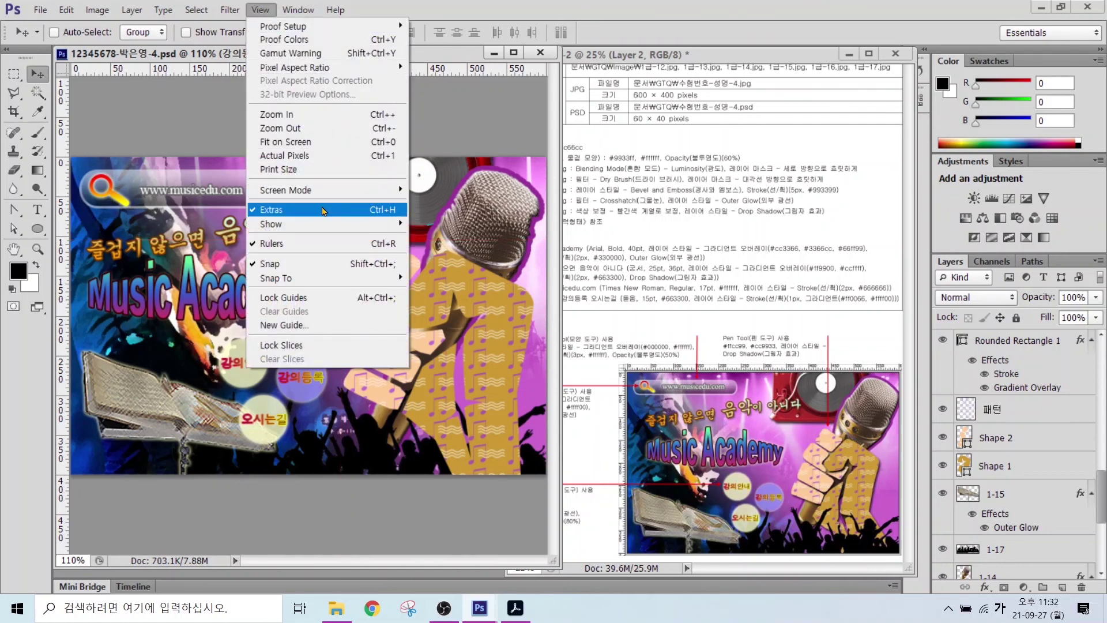
pyautogui.click(294, 247)
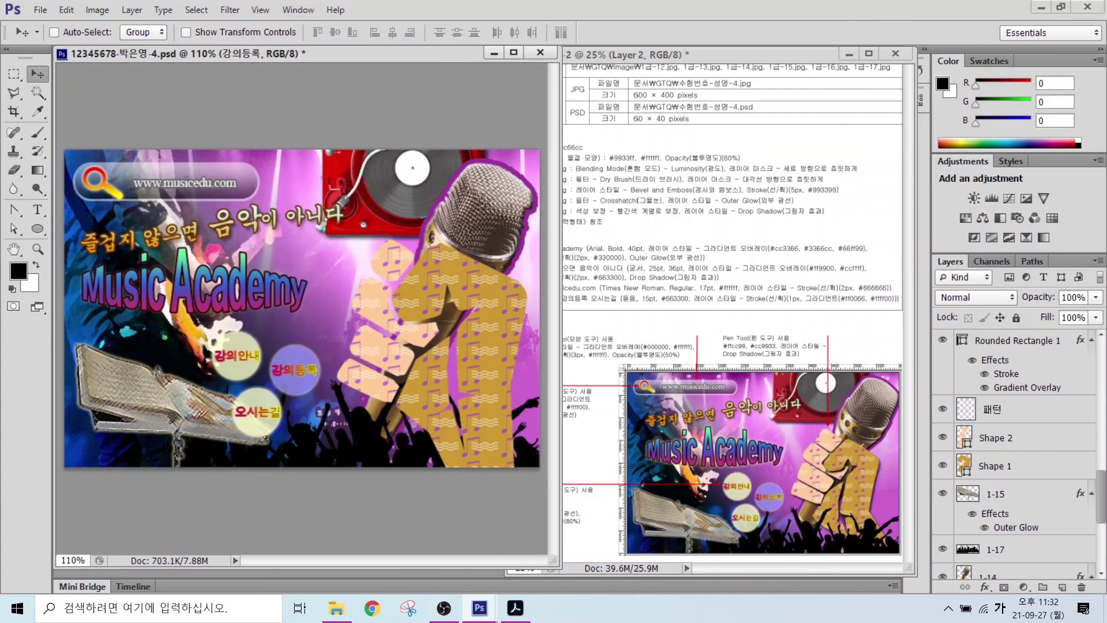
# - Collapse the effect lists of the text labels, Music Academy title and three ellipse layers
pyautogui.scroll(10, 1101, 489)
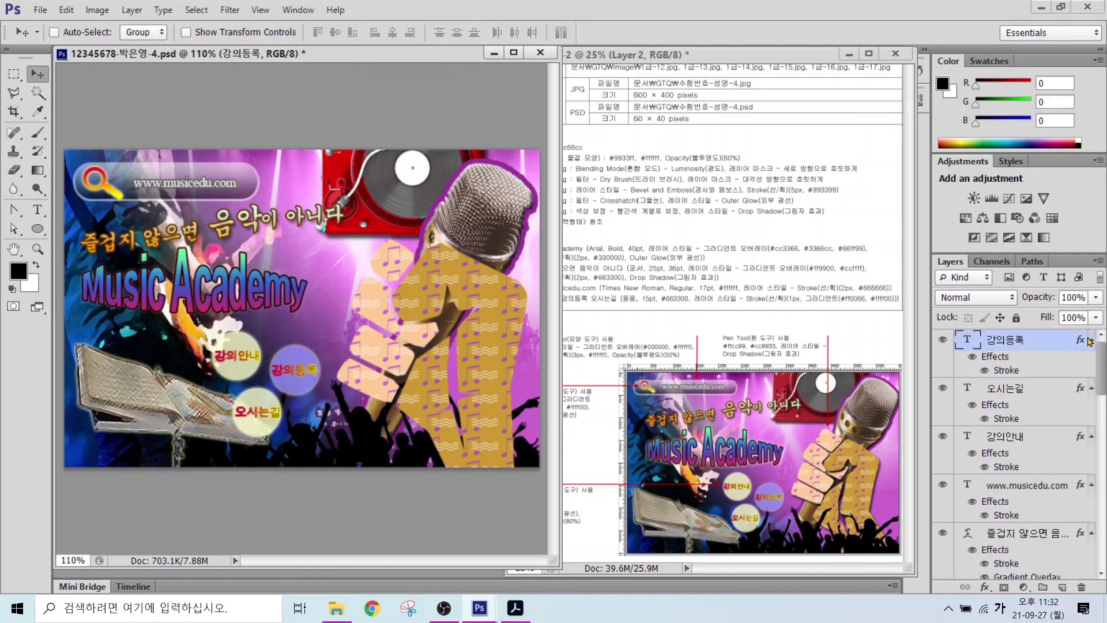
pyautogui.click(1091, 339)
pyautogui.click(1092, 360)
pyautogui.click(1091, 381)
pyautogui.click(1091, 402)
pyautogui.click(1091, 422)
pyautogui.click(1091, 444)
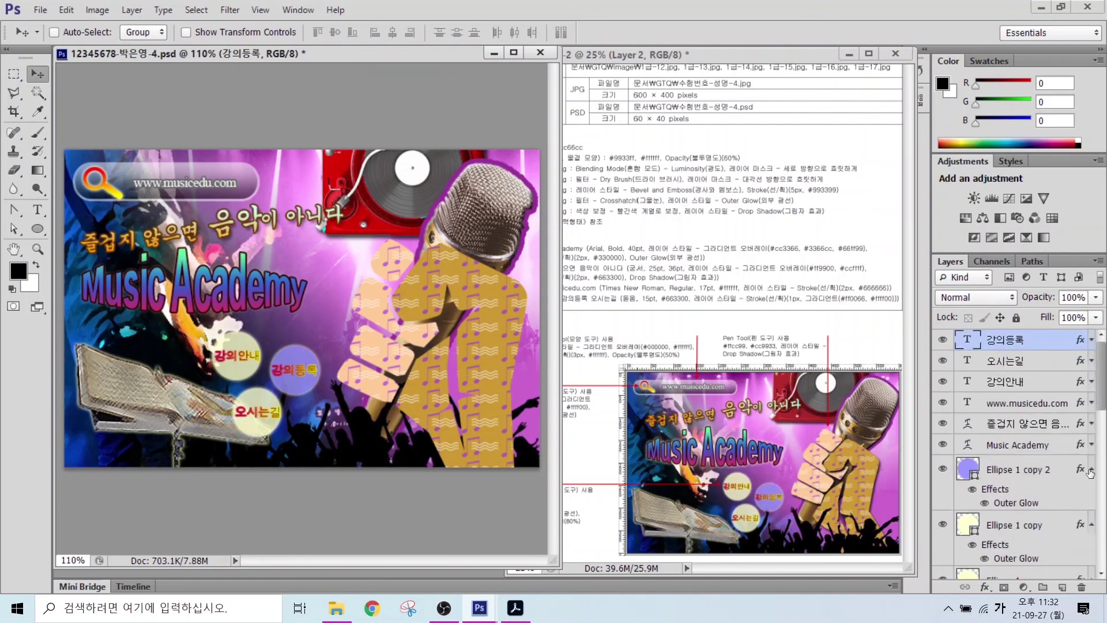
pyautogui.click(1092, 469)
pyautogui.click(1091, 497)
pyautogui.click(1091, 525)
pyautogui.scroll(-1, 1092, 513)
# - Collapse the Shape 3, Rounded Rectangle 1 and 1-15 effects, and move 1-17 up below 패턴
pyautogui.click(1092, 511)
pyautogui.scroll(-2, 1089, 473)
pyautogui.click(1091, 427)
pyautogui.scroll(-1, 1081, 461)
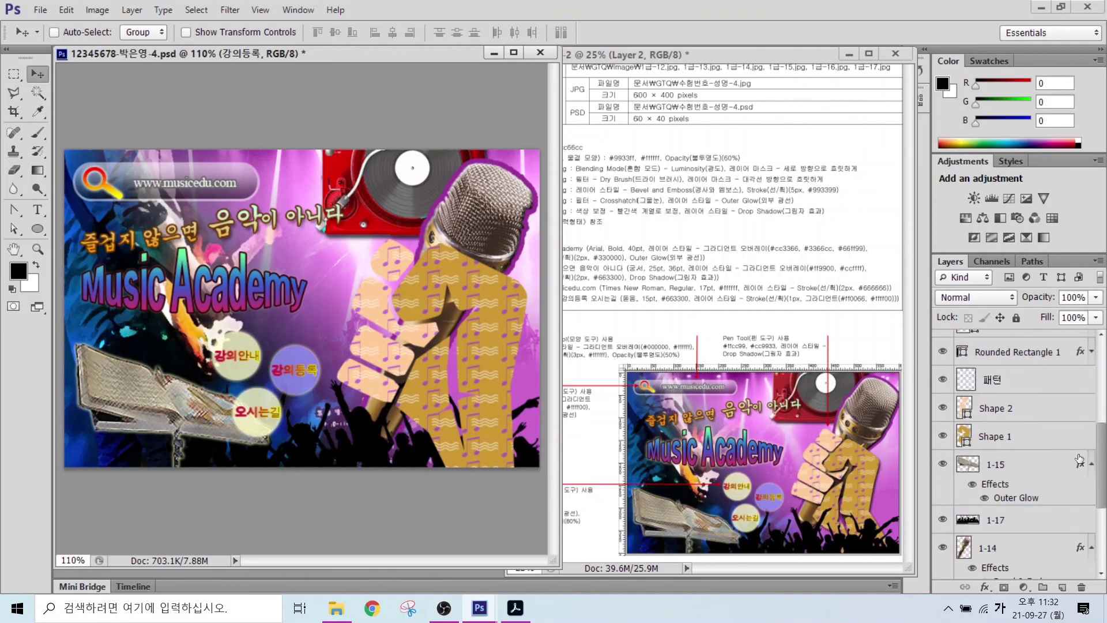
pyautogui.click(1015, 522)
pyautogui.click(1091, 463)
pyautogui.moveTo(1015, 493); pyautogui.dragTo(1024, 395)
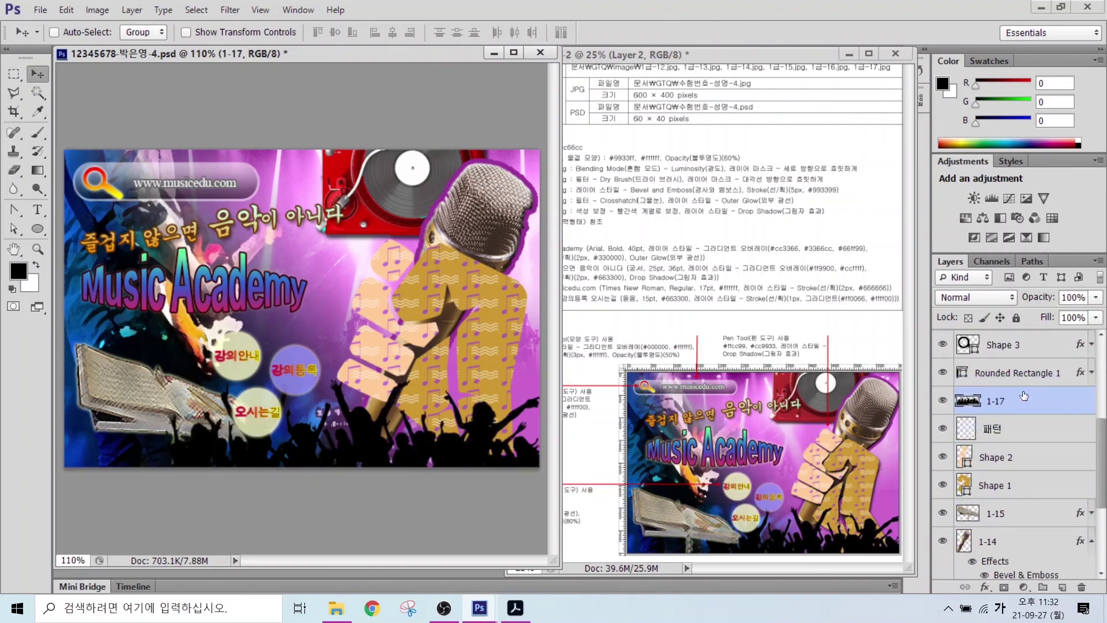
# - Add a drop shadow to Shape 2 and check Shape 1's layer style
pyautogui.click(998, 459)
pyautogui.click(985, 587)
pyautogui.click(1018, 573)
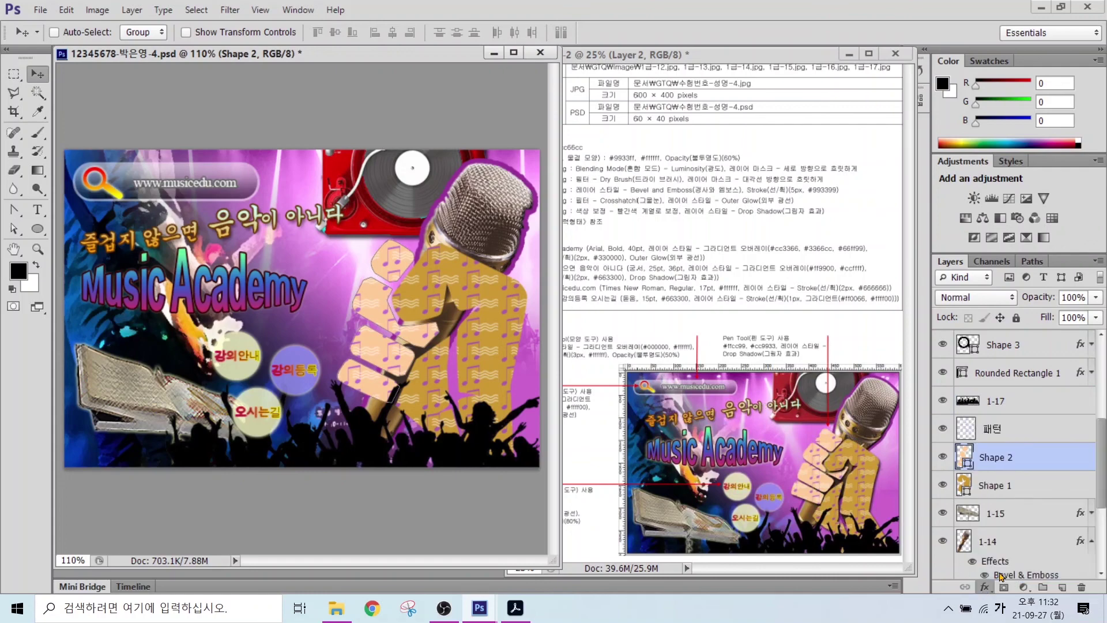
pyautogui.click(994, 513)
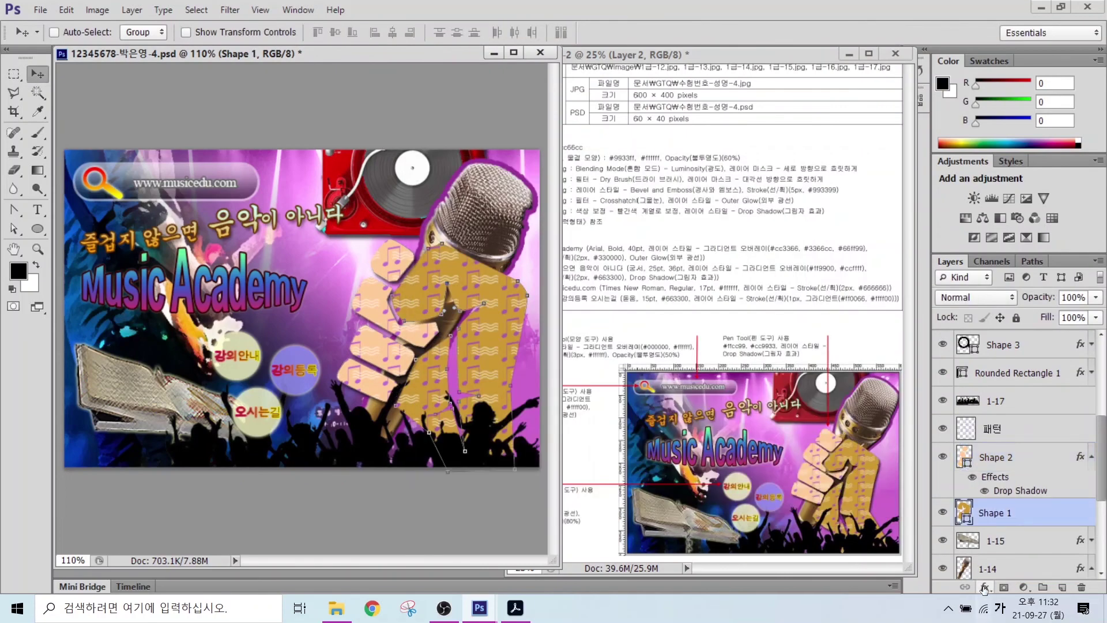
pyautogui.doubleClick(1026, 512)
pyautogui.press('Escape')
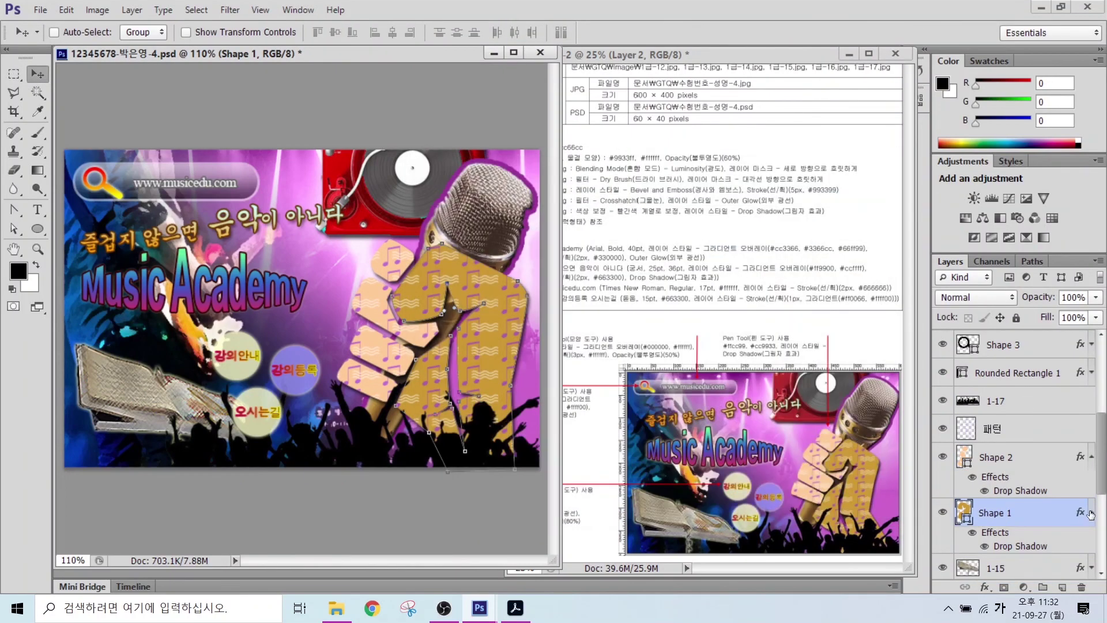
# - Shift the three circles and their labels slightly up and to the right
pyautogui.scroll(3, 1048, 437)
pyautogui.scroll(2, 1048, 437)
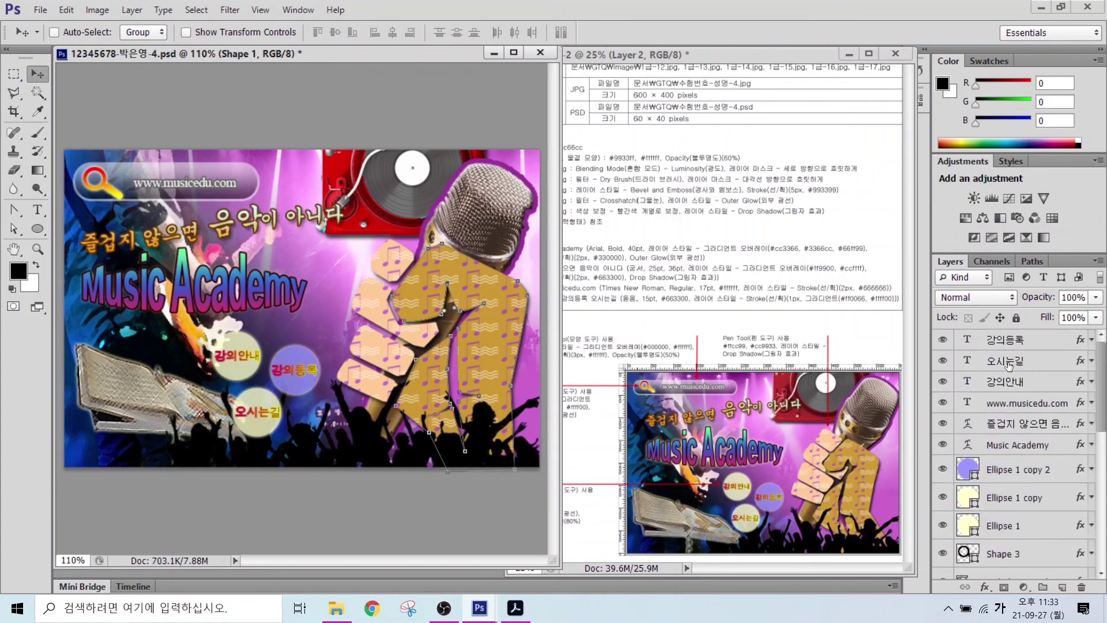
pyautogui.click(1006, 339)
pyautogui.keyDown('shift'); pyautogui.click(1006, 381); pyautogui.keyUp('shift')
pyautogui.keyDown('ctrl'); pyautogui.click(1008, 469); pyautogui.keyUp('ctrl')
pyautogui.keyDown('ctrl'); pyautogui.click(1012, 497); pyautogui.keyUp('ctrl')
pyautogui.keyDown('ctrl'); pyautogui.click(1005, 525); pyautogui.keyUp('ctrl')
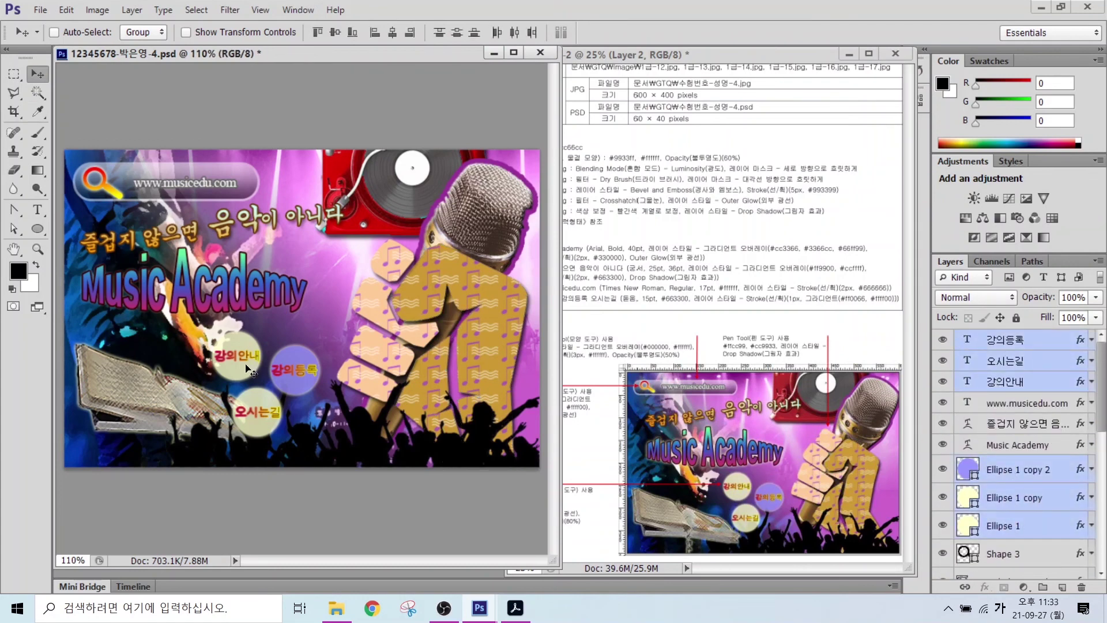
pyautogui.moveTo(248, 369); pyautogui.dragTo(256, 362)
# - Move the 1-15 image above 1-17 over the crowd and shrink it slightly
pyautogui.click(992, 441)
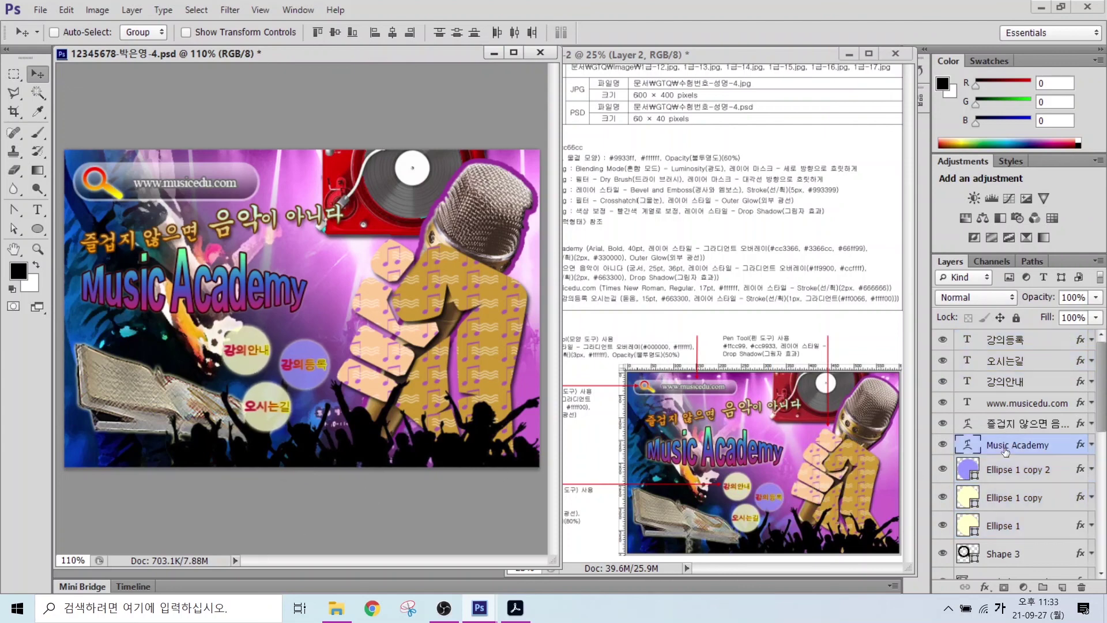
pyautogui.scroll(-10, 992, 441)
pyautogui.click(1010, 452)
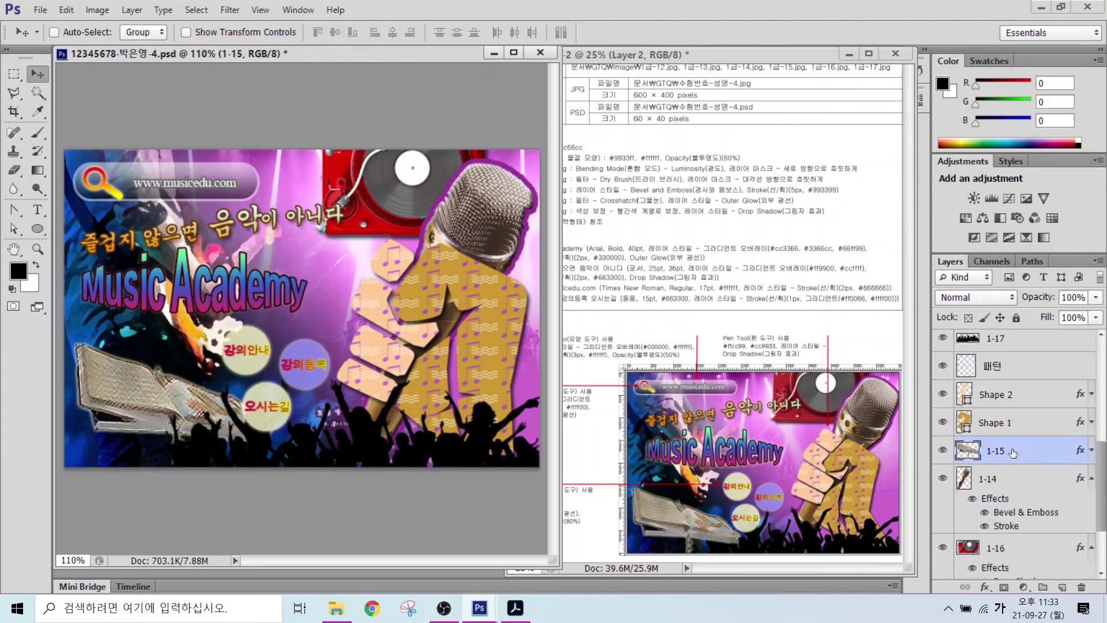
pyautogui.moveTo(1012, 453); pyautogui.dragTo(1009, 346)
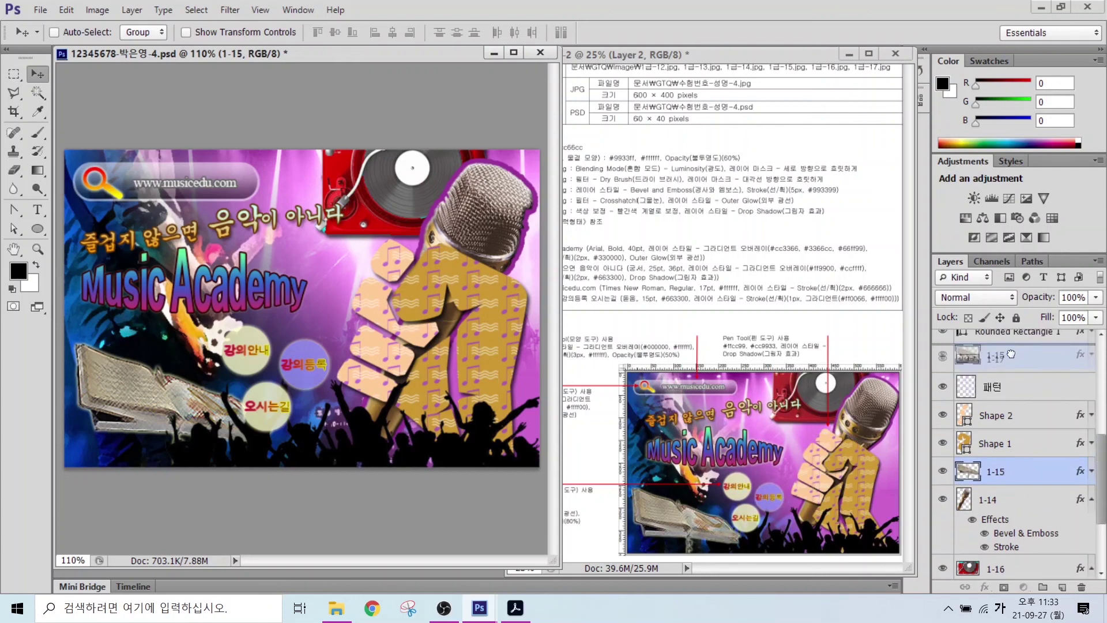
pyautogui.hotkey('ctrl', 't')
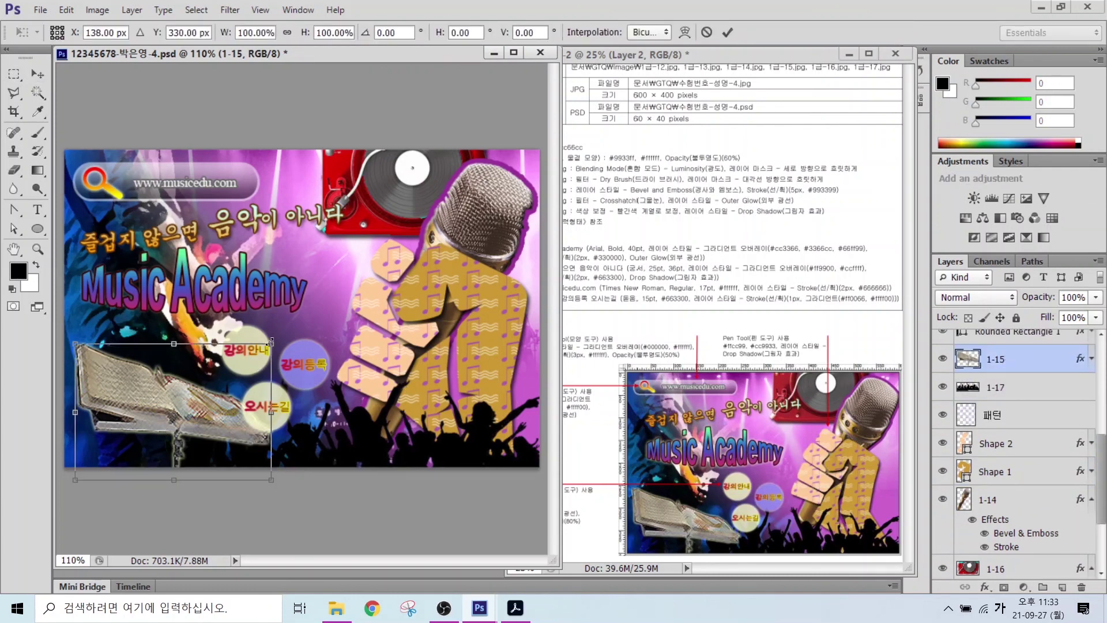
pyautogui.moveTo(270, 341); pyautogui.dragTo(264, 349)
pyautogui.press('Return')
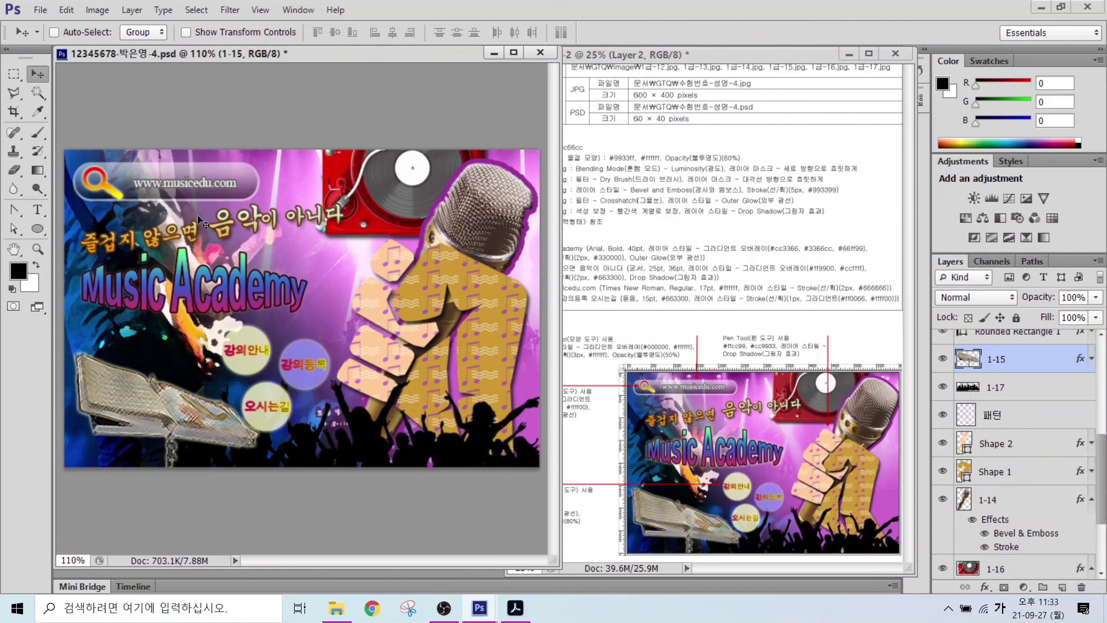
# - Scale 패턴, Shape 1 and Shape 2 together to about 94%
pyautogui.click(998, 423)
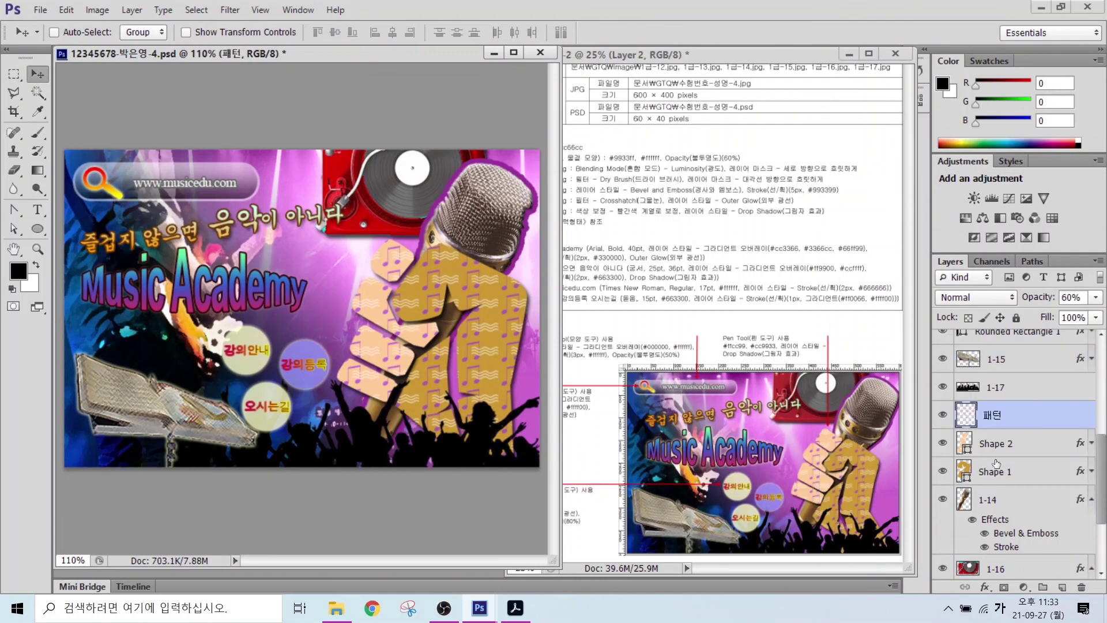
pyautogui.keyDown('shift'); pyautogui.click(997, 463); pyautogui.keyUp('shift')
pyautogui.hotkey('ctrl', 't')
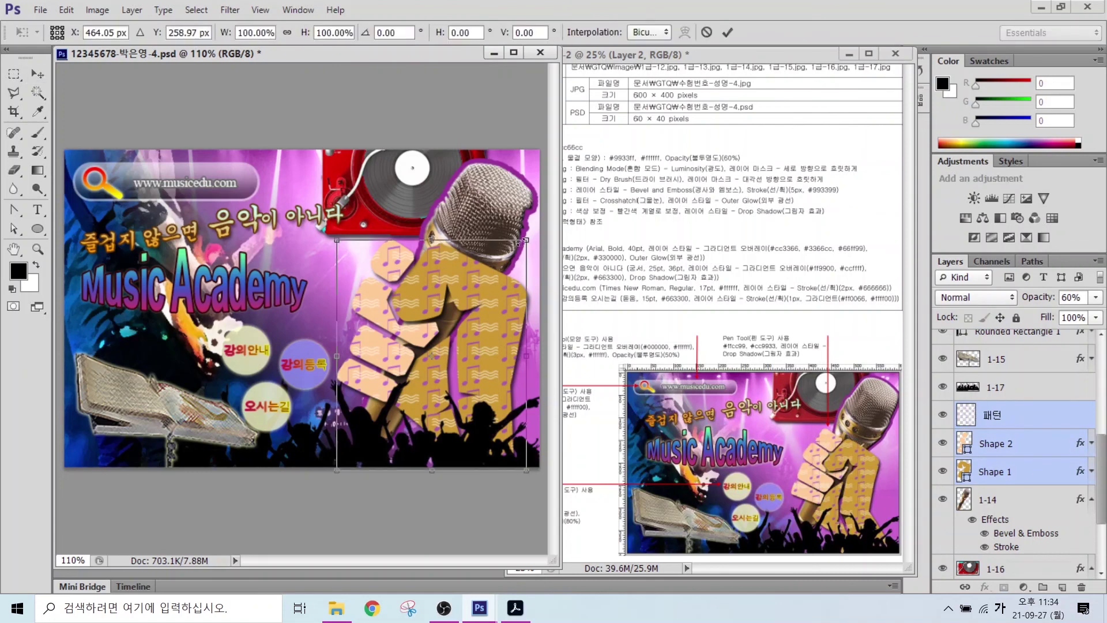
pyautogui.moveTo(521, 241); pyautogui.dragTo(515, 252)
pyautogui.press('Return')
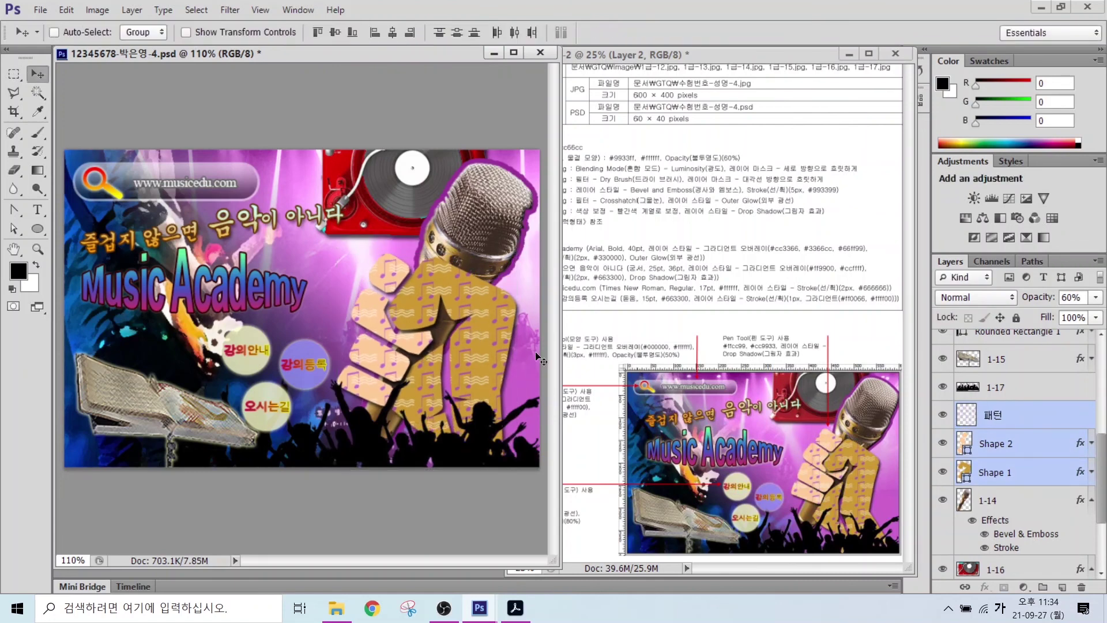
pyautogui.click(1032, 380)
pyautogui.scroll(5, 1033, 376)
pyautogui.scroll(2, 1032, 376)
pyautogui.click(1017, 340)
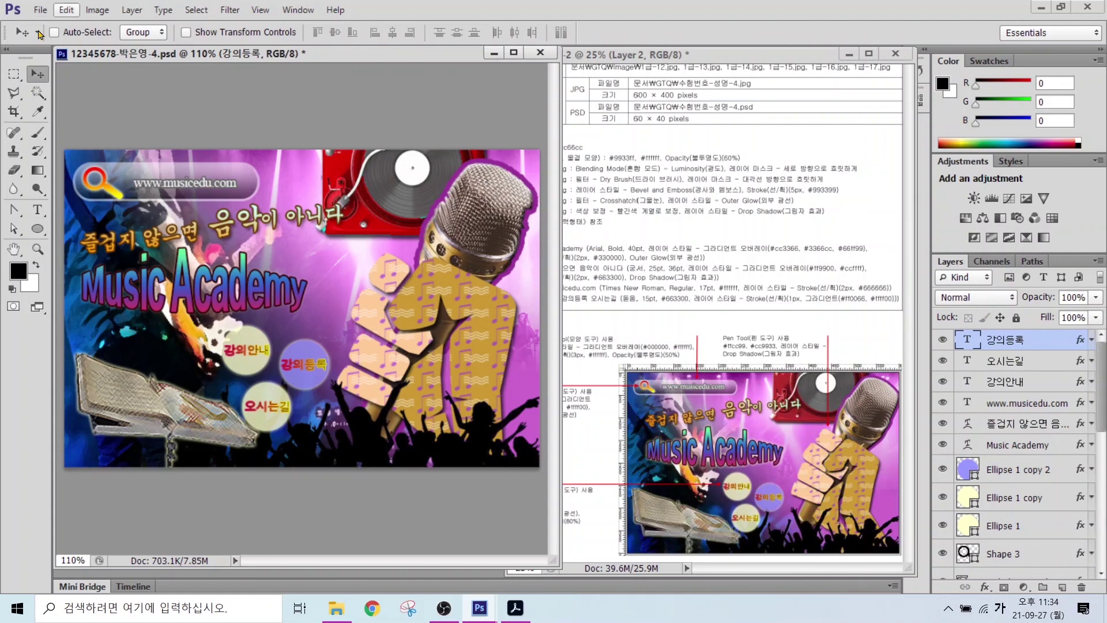
# - Save the poster PSD, then Save As into the Documents > GTQ folder
pyautogui.click(42, 11)
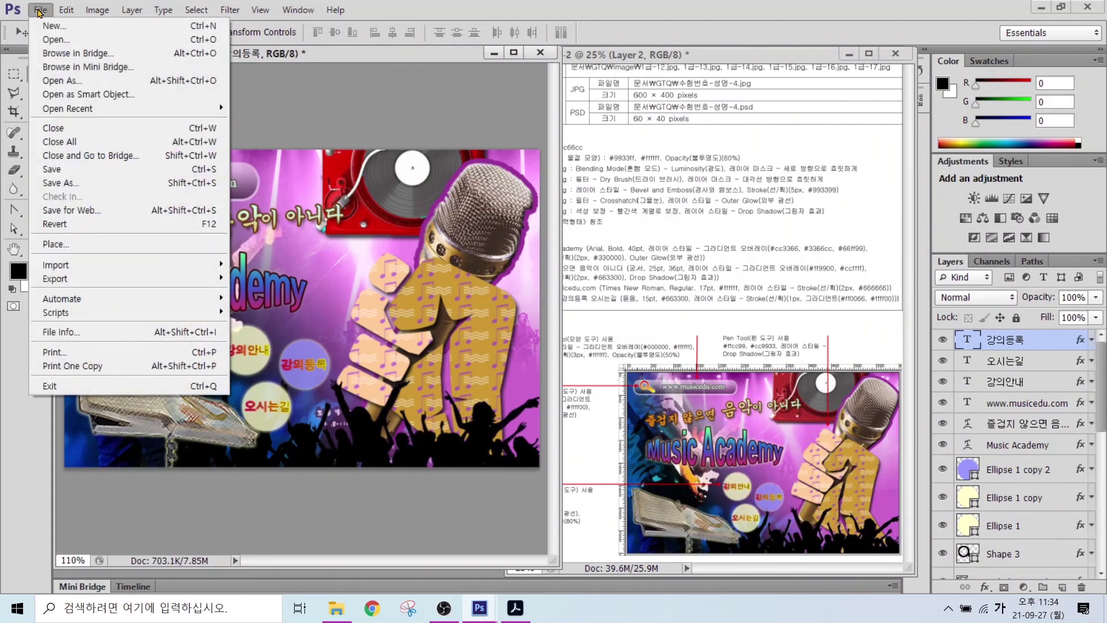
pyautogui.click(68, 170)
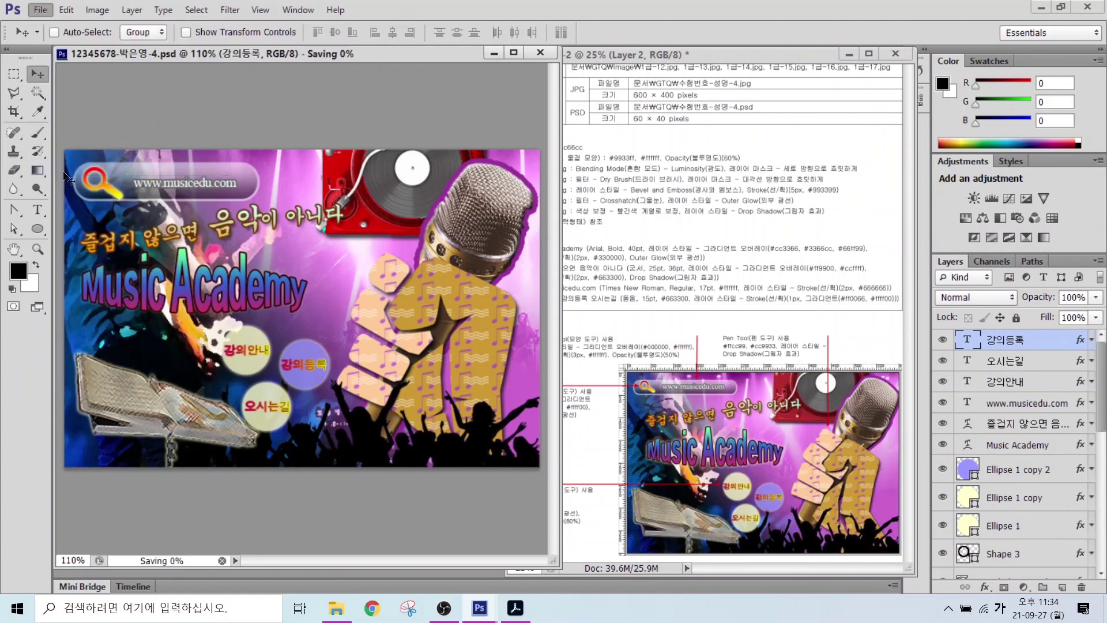
pyautogui.click(37, 11)
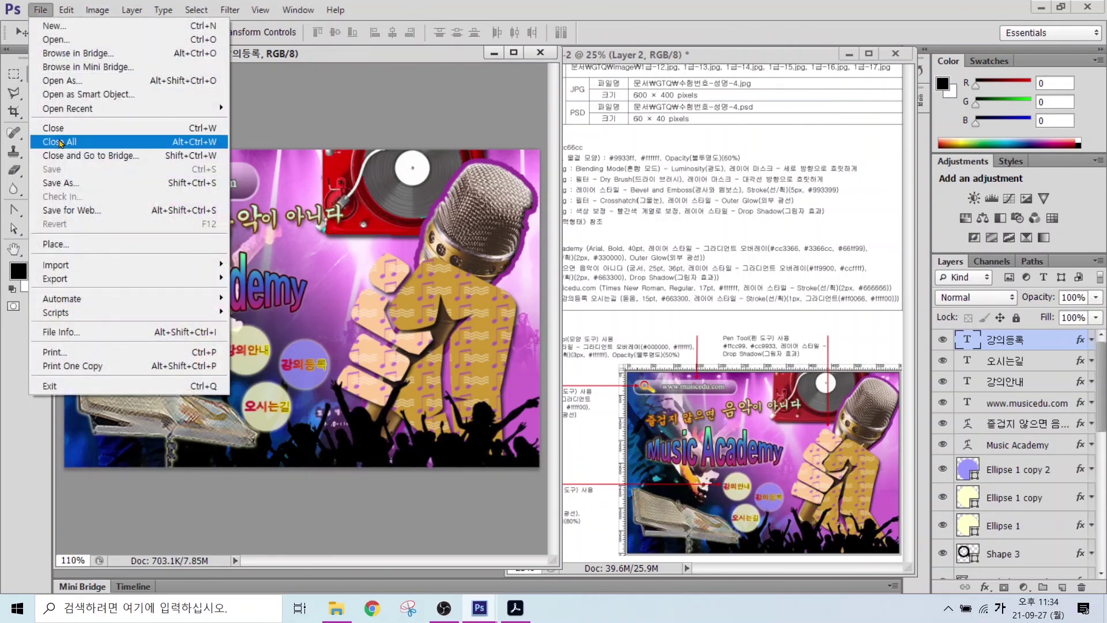
pyautogui.click(56, 183)
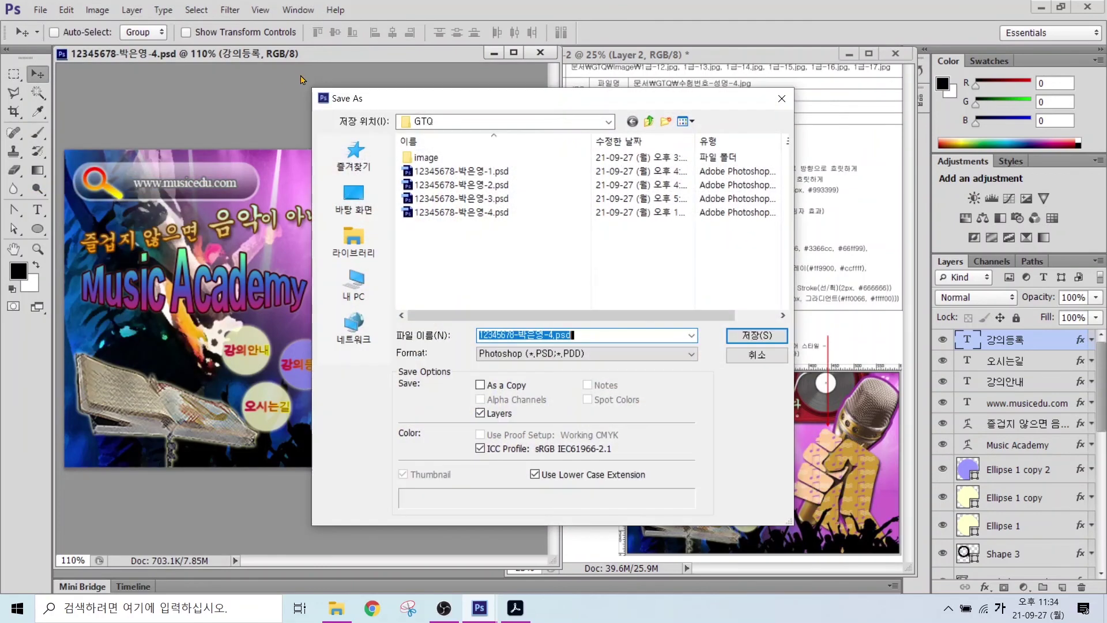
pyautogui.click(353, 242)
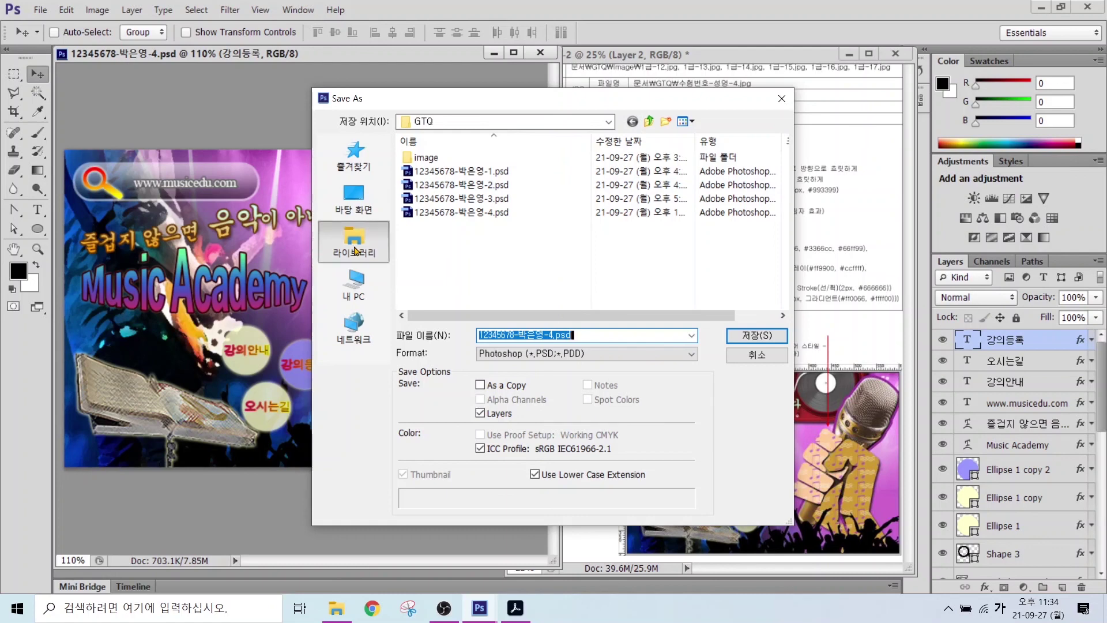
pyautogui.doubleClick(470, 151)
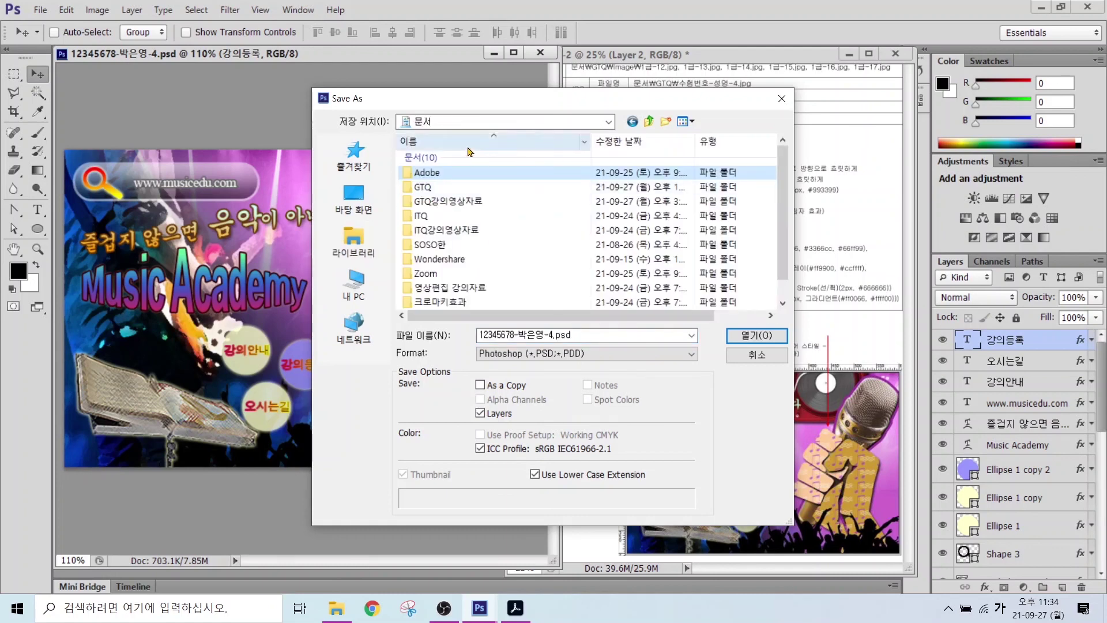
pyautogui.doubleClick(425, 188)
# - Save the copy in JPEG format, accepting the default JPEG Options
pyautogui.press('Tab')
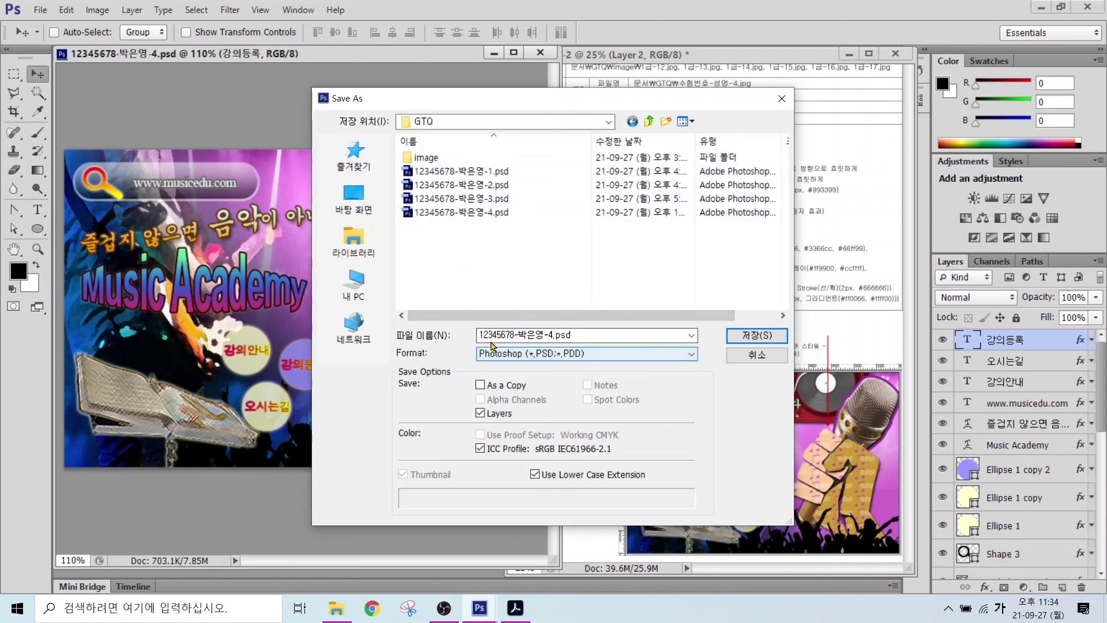
pyautogui.moveTo(549, 327); pyautogui.dragTo(617, 288)
pyautogui.moveTo(548, 356); pyautogui.dragTo(594, 401)
pyautogui.click(583, 354)
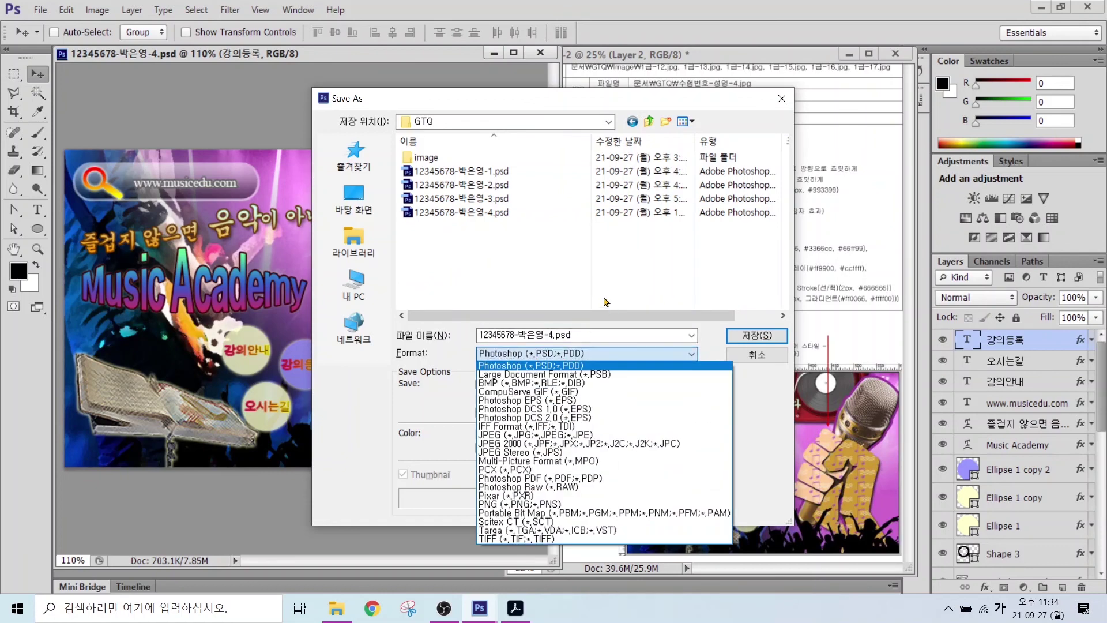
pyautogui.click(504, 437)
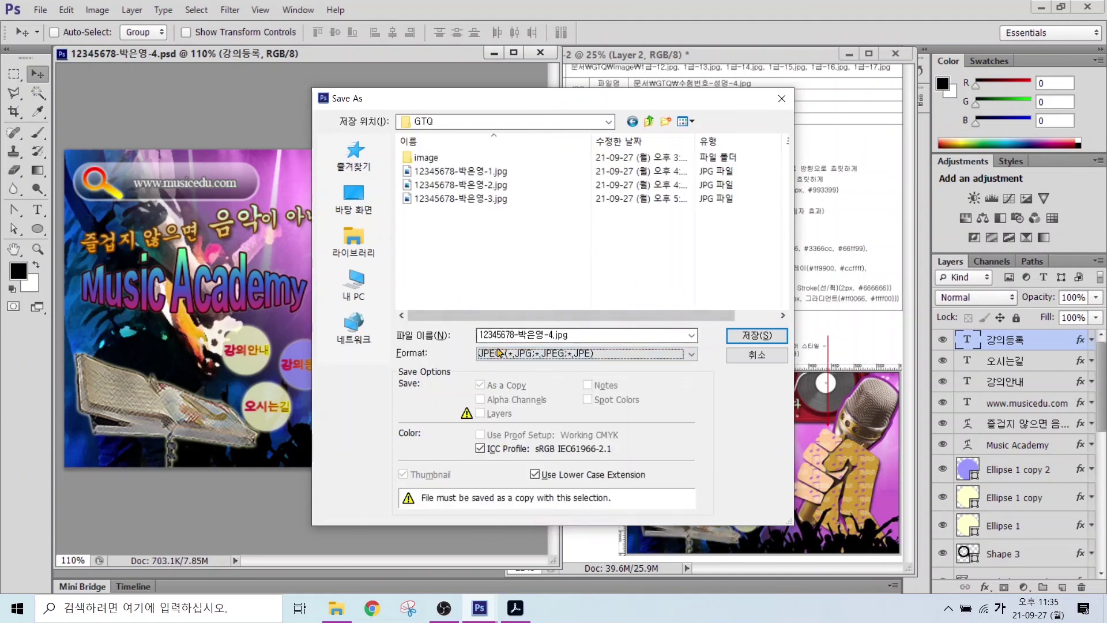
pyautogui.click(743, 337)
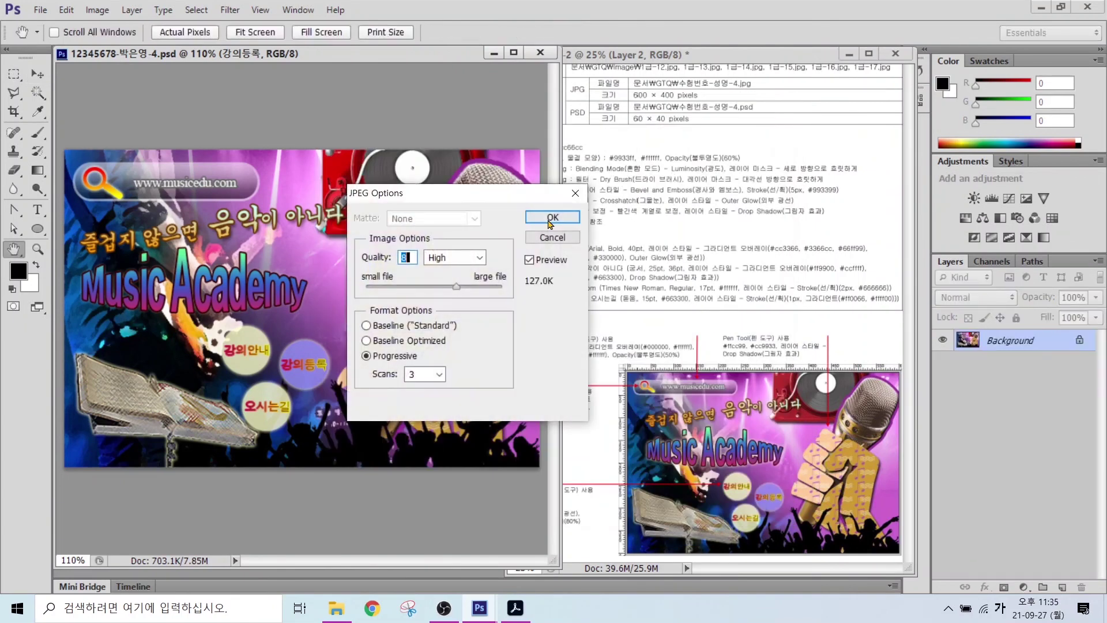
pyautogui.click(555, 219)
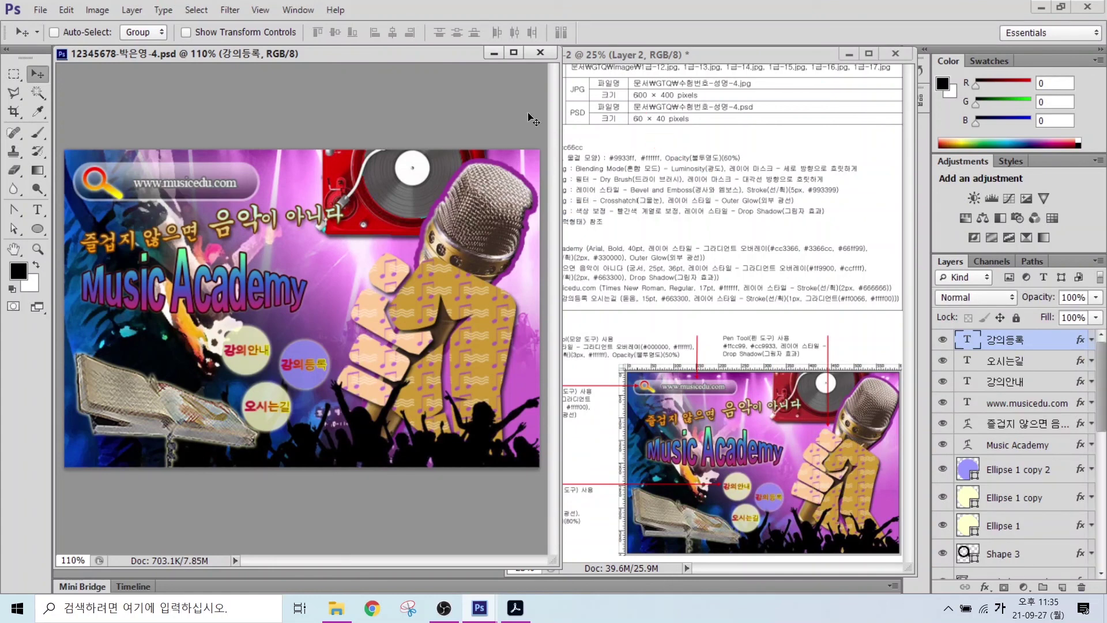
# - Resize the image to 60 pixels wide (40 pixels high)
pyautogui.click(97, 10)
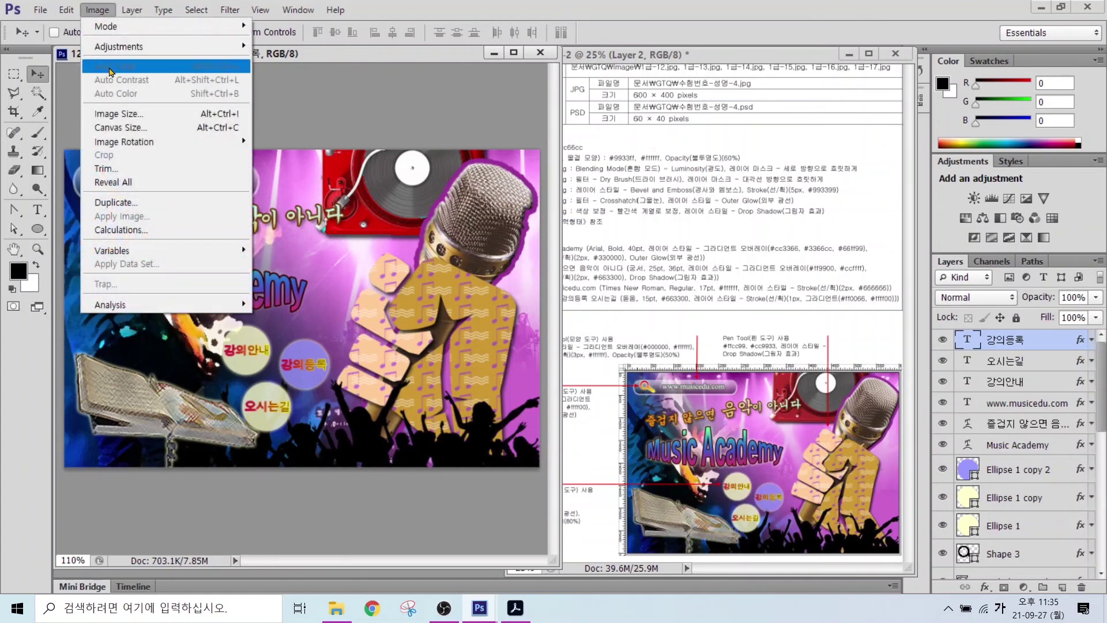
pyautogui.click(110, 114)
pyautogui.write('60')
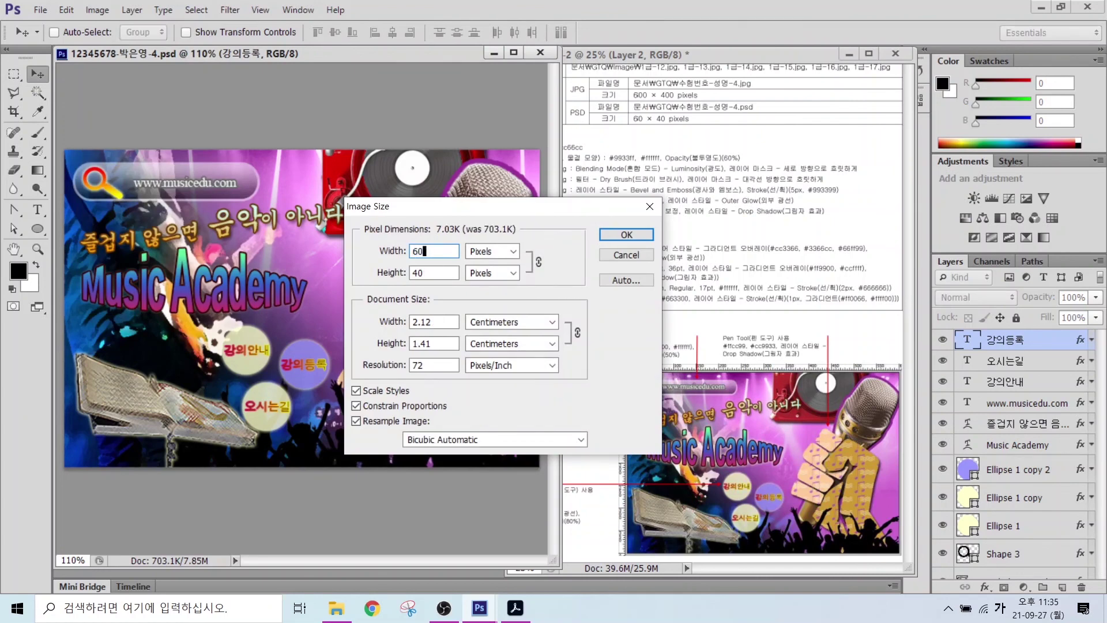
pyautogui.press('Return')
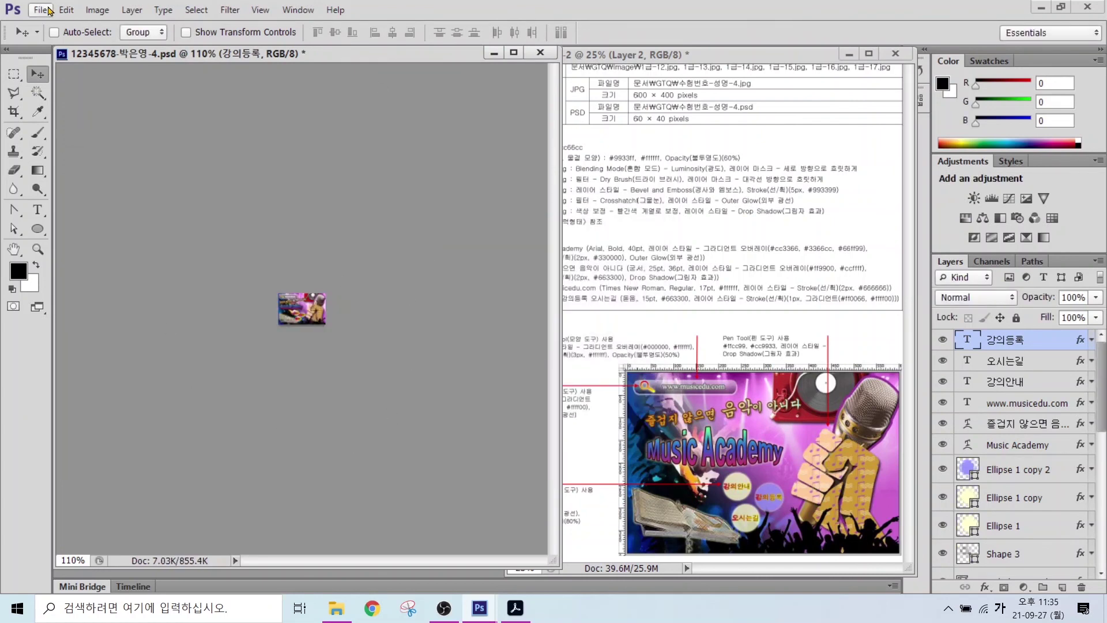
# - Save the reduced image as a PSD in GTQ, replacing the existing file
pyautogui.click(40, 9)
pyautogui.click(69, 183)
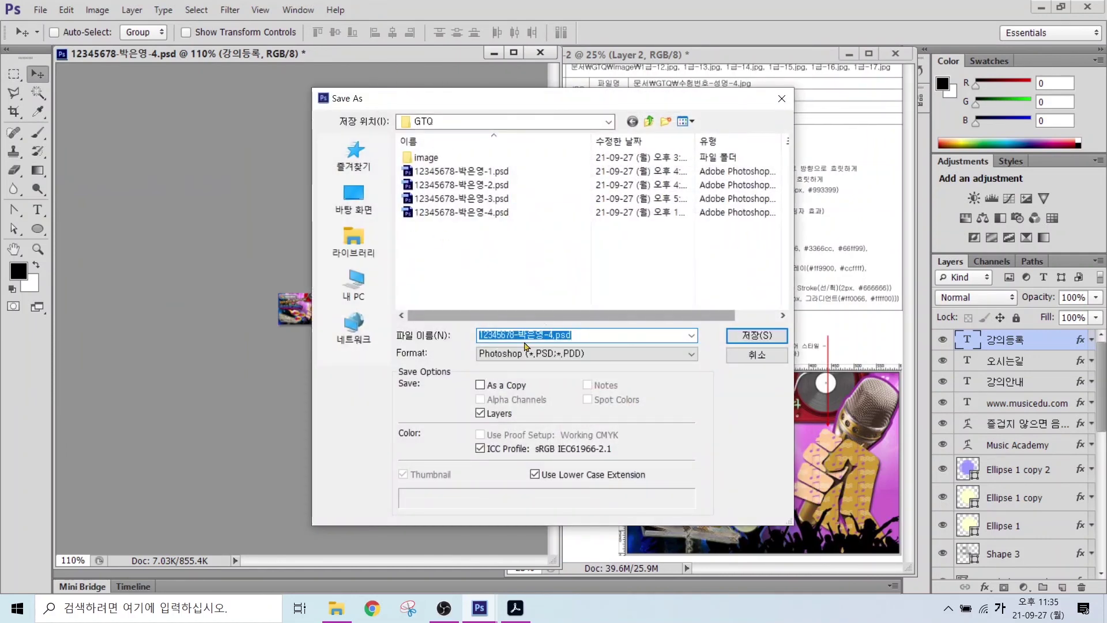
pyautogui.press('alt')
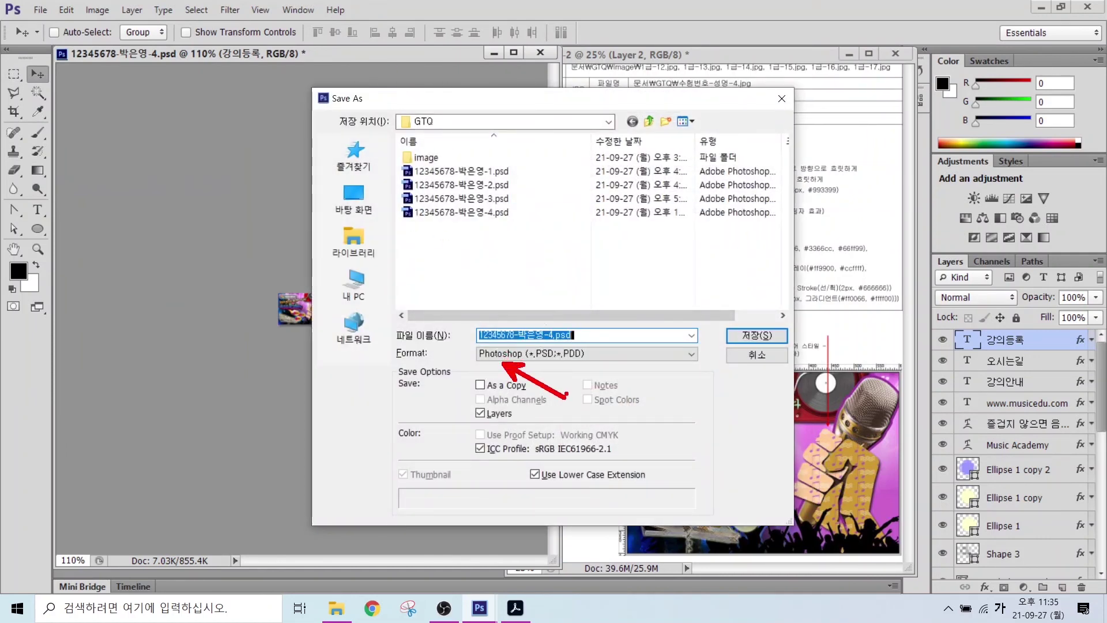
pyautogui.click(692, 231)
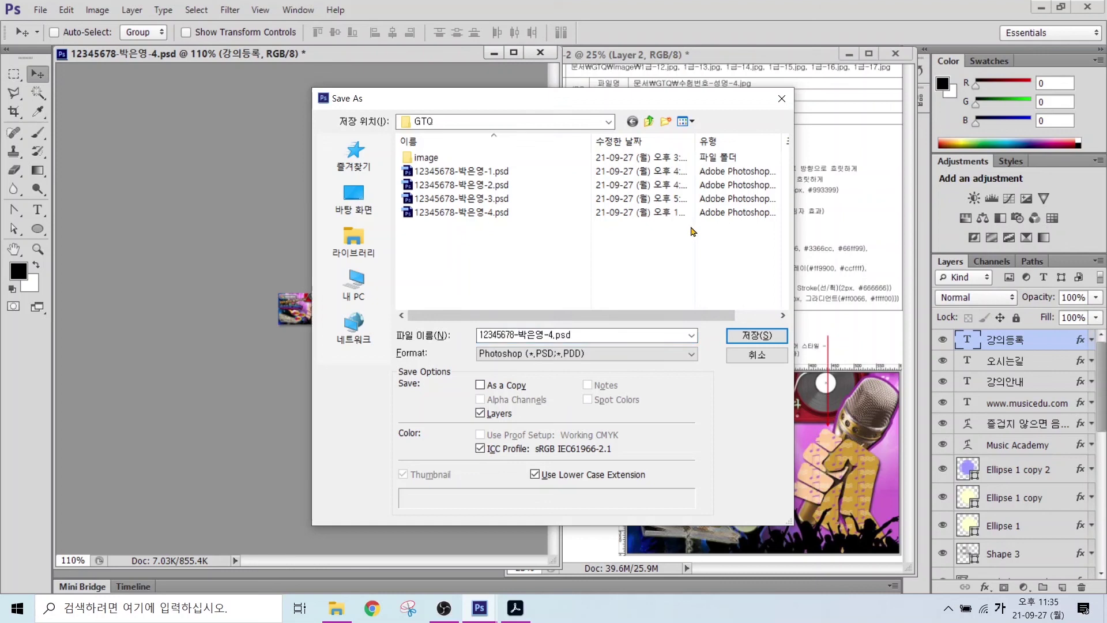
pyautogui.click(757, 335)
pyautogui.click(536, 236)
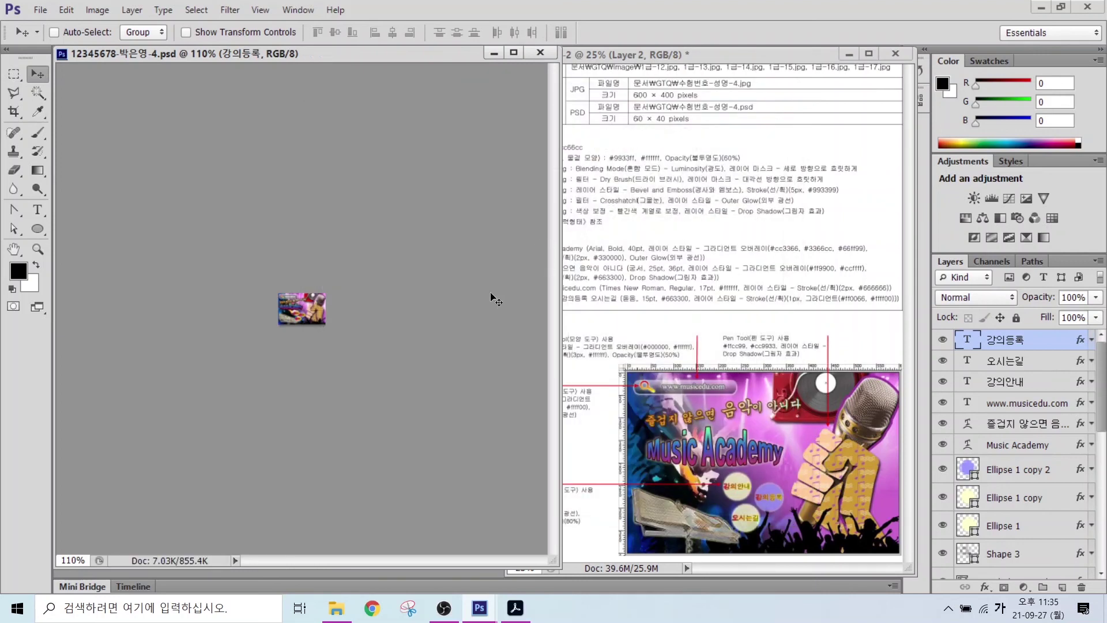